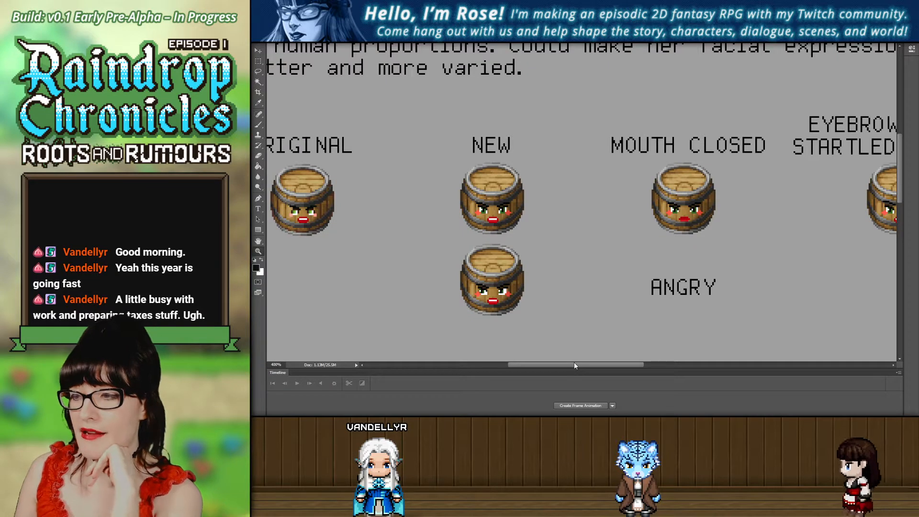
Examine the closed barrel character's front, side and back frames in the directional sprite sheet.
mouse_move(575, 365)
mouse_down()
mouse_move(557, 372)
mouse_move(663, 366)
mouse_move(592, 365)
mouse_up()
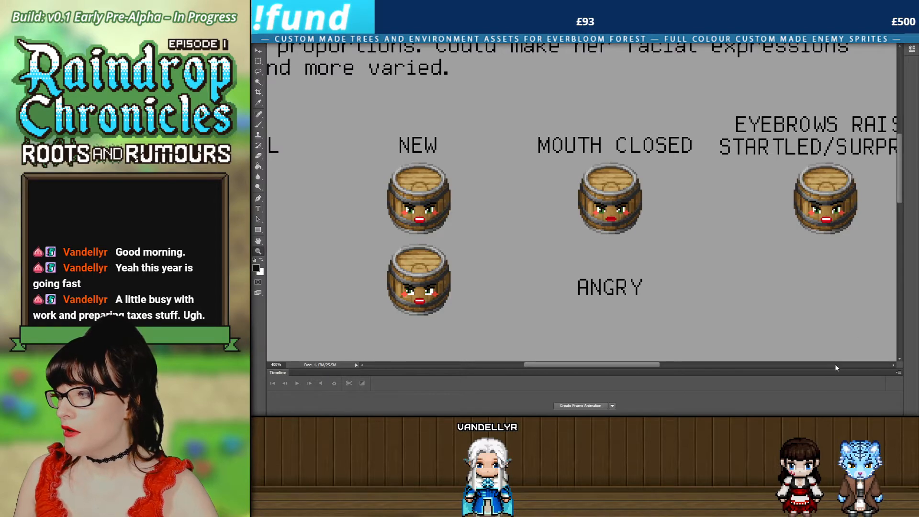
key(ctrl+Tab)
key(ctrl+Tab)
key(ctrl+Tab)
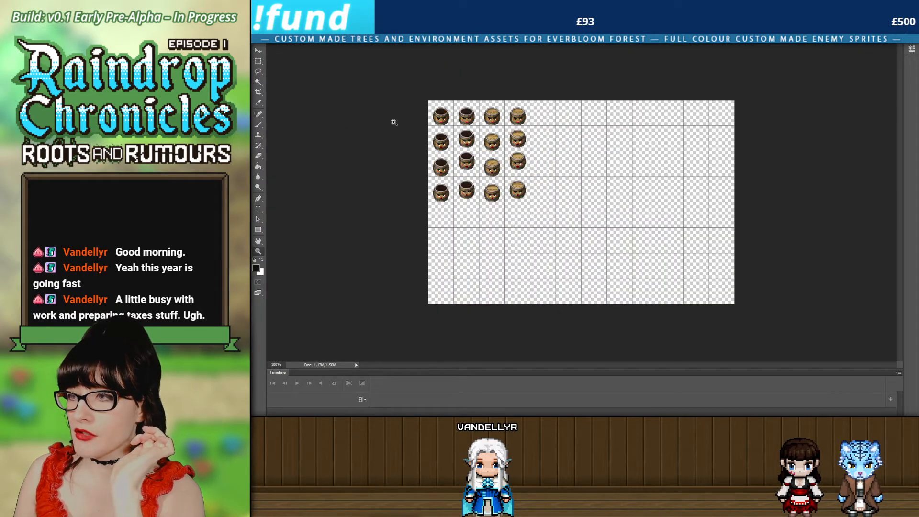
click(402, 103)
click(405, 103)
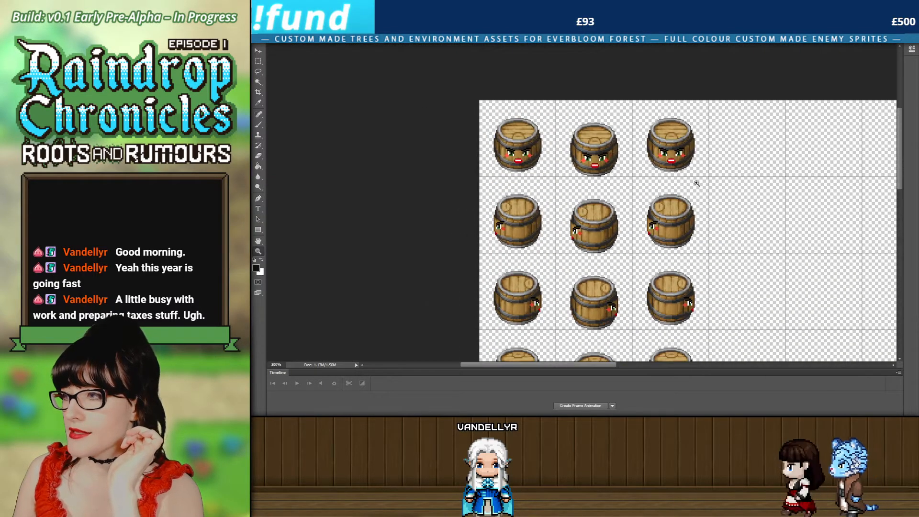
scroll(698, 187, down, 3)
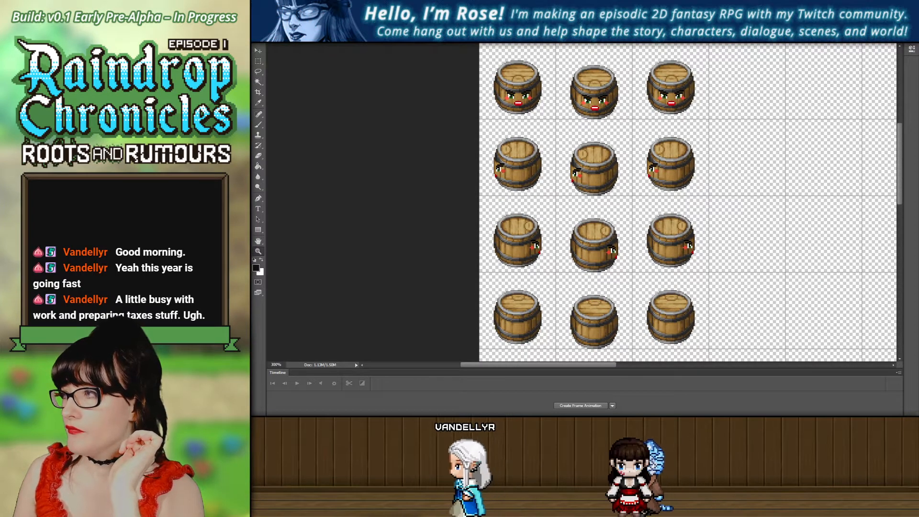
Examine the facial expressions of the open and lidded barrels in the four-by-four sprite sheet.
key(ctrl+1)
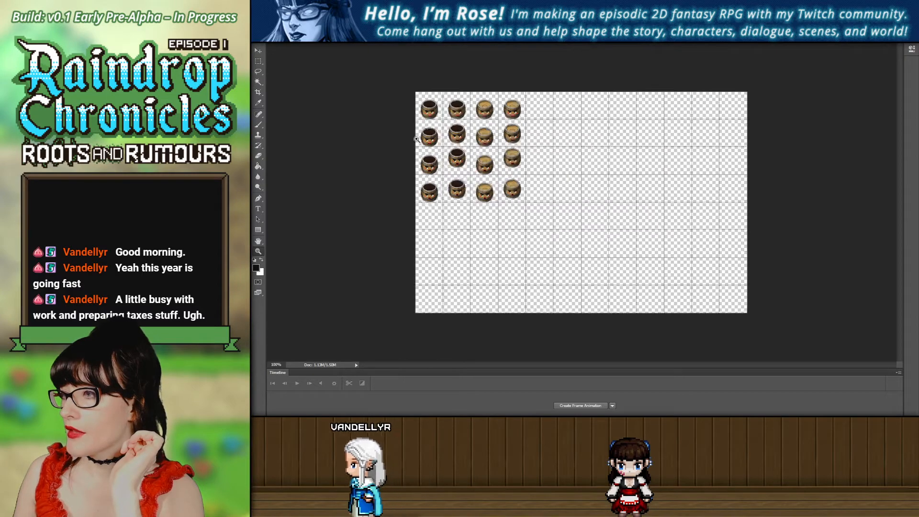
click(414, 139)
click(414, 138)
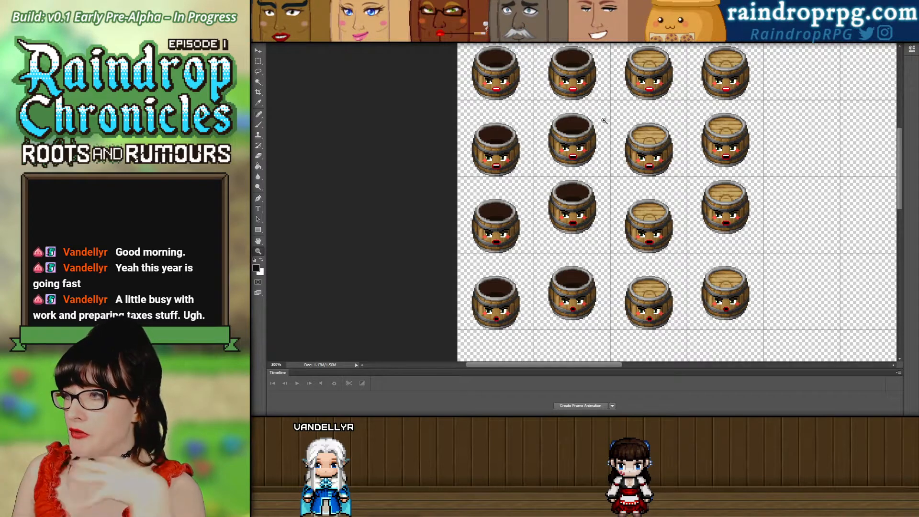
scroll(604, 121, up, 2)
drag(599, 365, 633, 366)
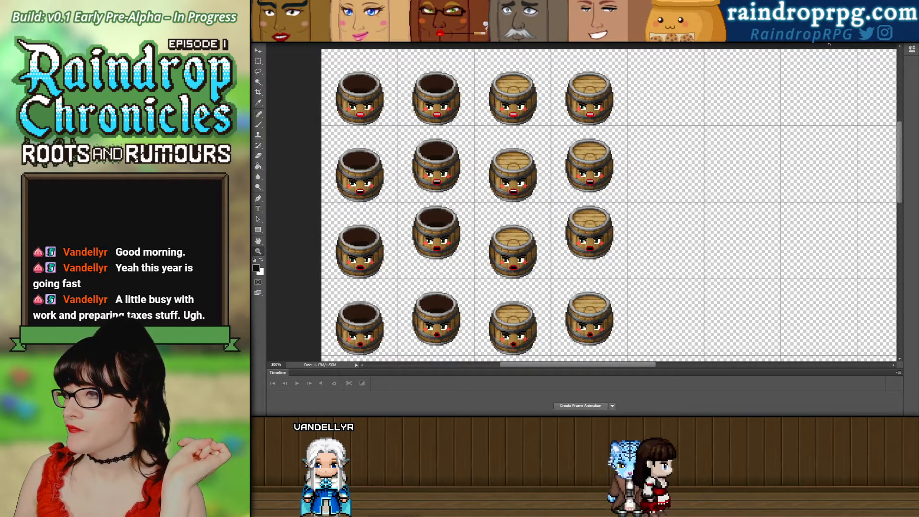
Inspect the single-barrel sheet and the sheet of barrels with books, axe and bow emerging.
key(ctrl+1)
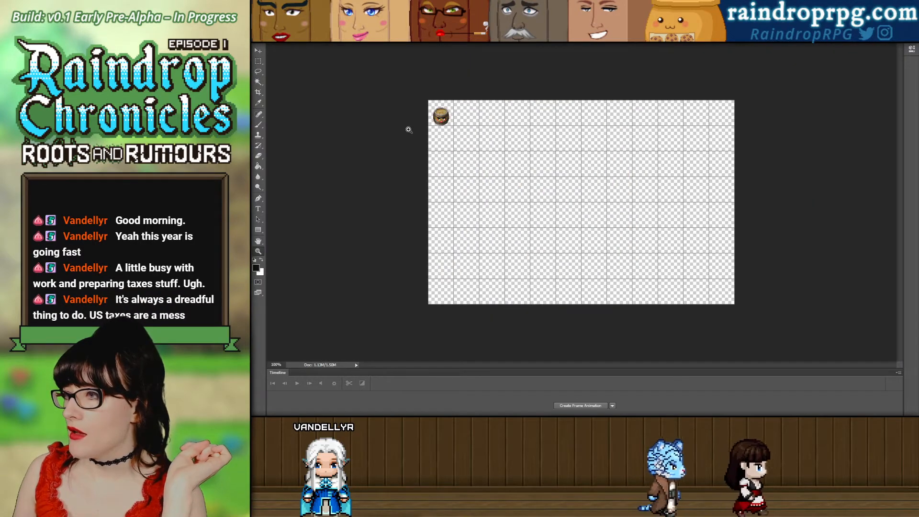
drag(408, 130, 569, 160)
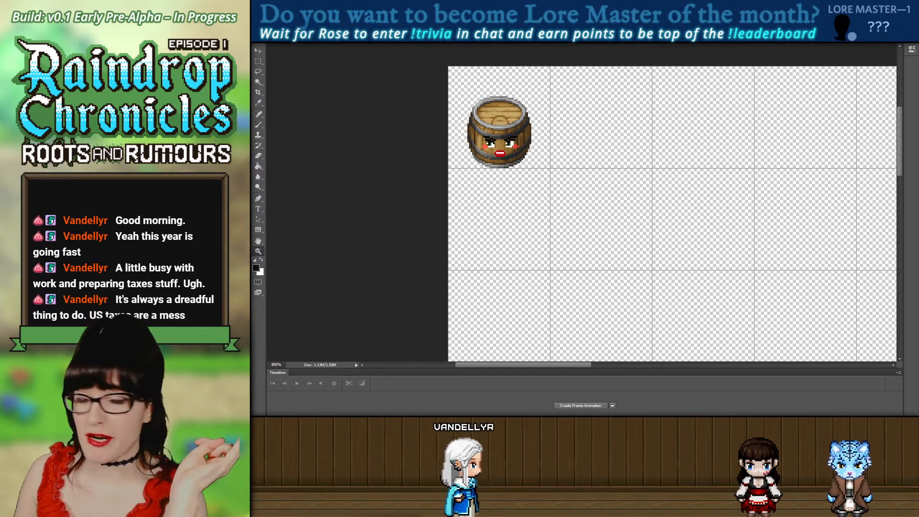
key(ctrl+1)
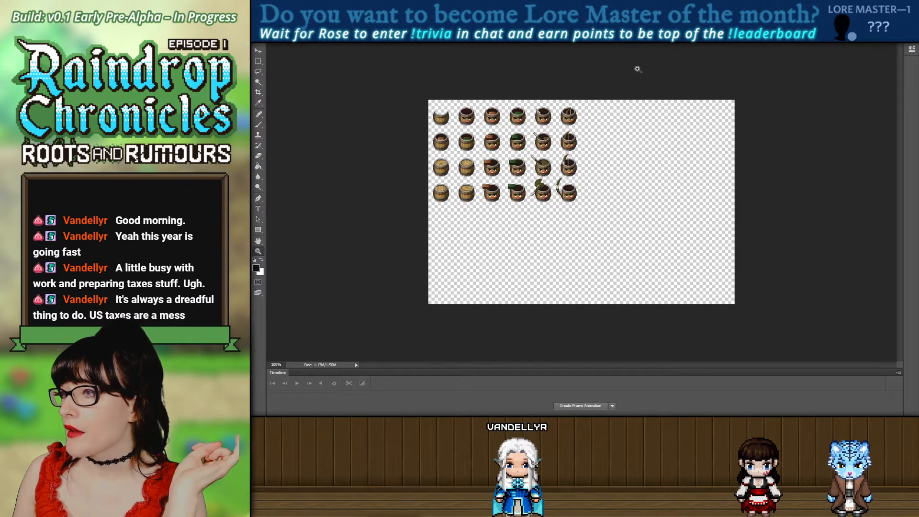
click(401, 130)
click(641, 127)
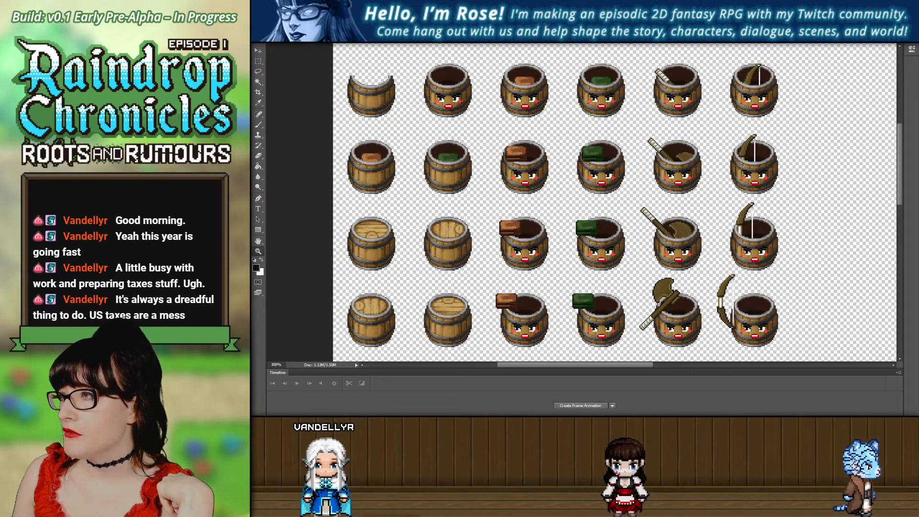
Return to the annotated expression sheet and compare the Original, New, Mouth Closed and Angry barrel faces.
key(ctrl+Tab)
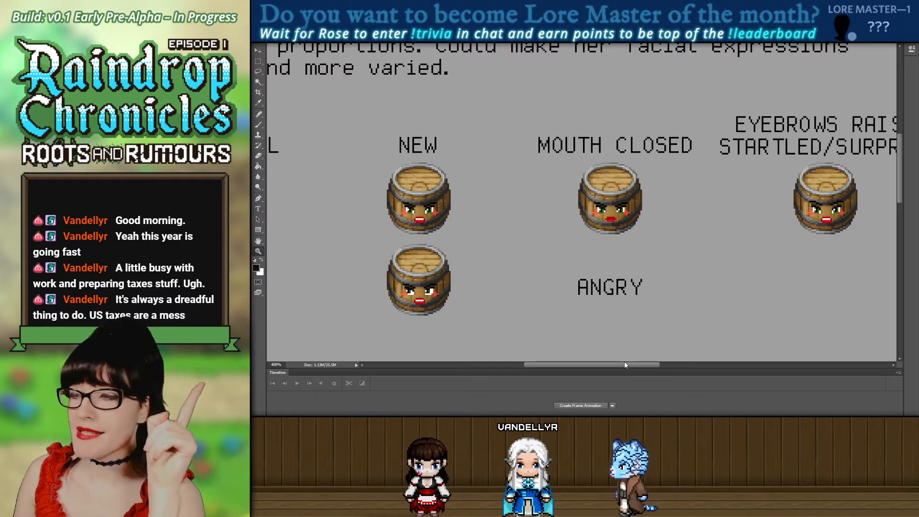
drag(624, 365, 592, 379)
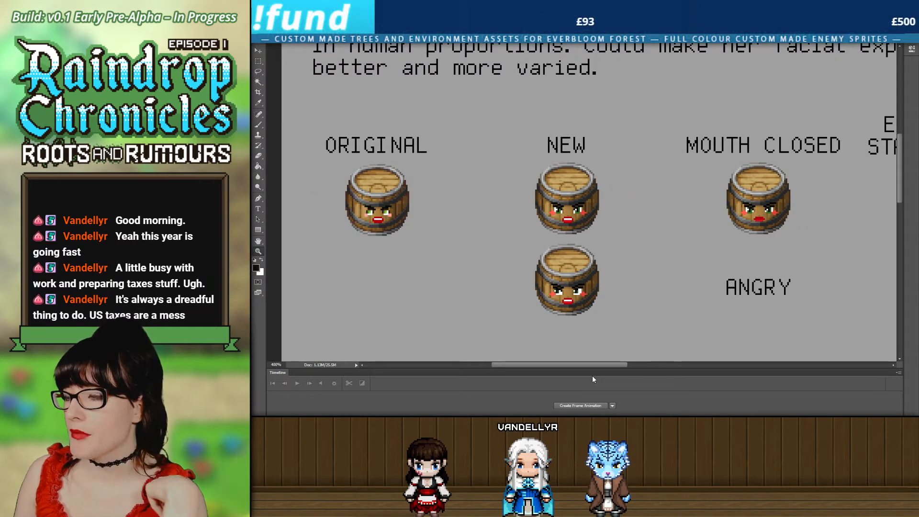
drag(594, 379, 603, 378)
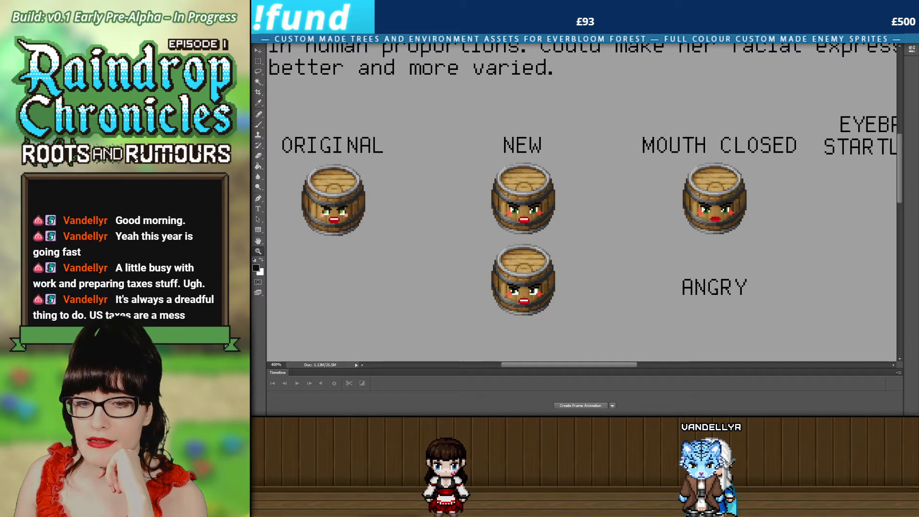
Switch to the Main Quest 1 task list in Google Docs and set its zoom to 150%.
key(alt+Tab)
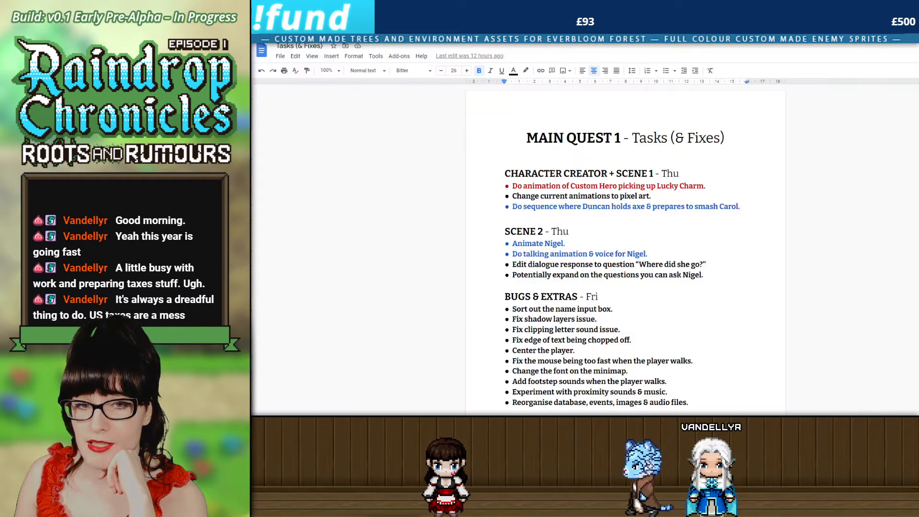
scroll(625, 288, down, 2)
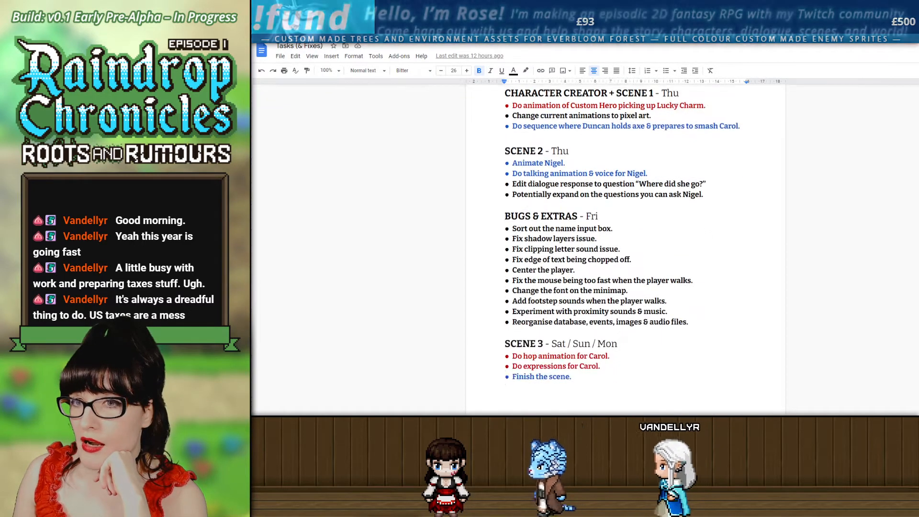
scroll(626, 288, up, 2)
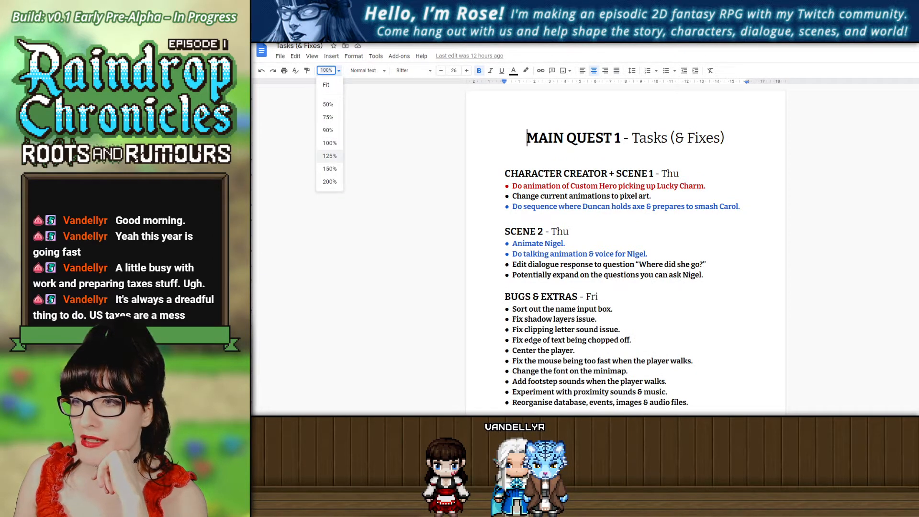
click(329, 157)
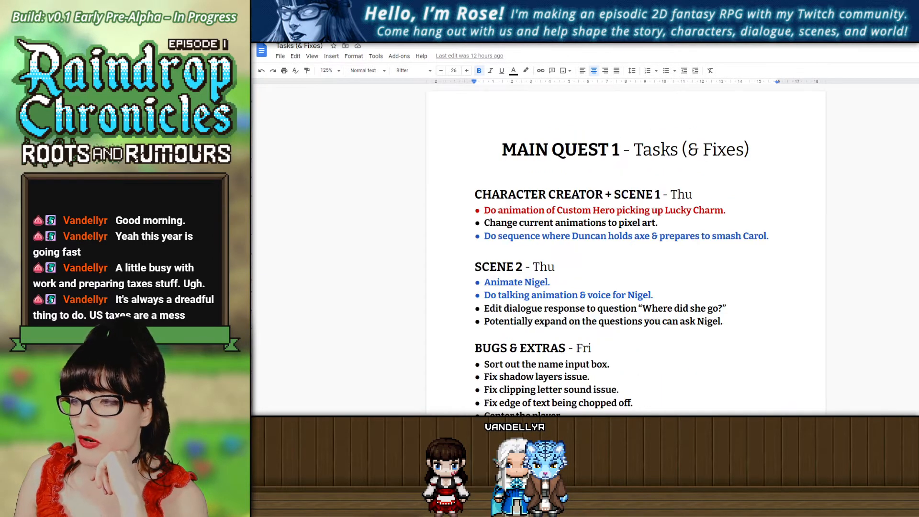
click(330, 70)
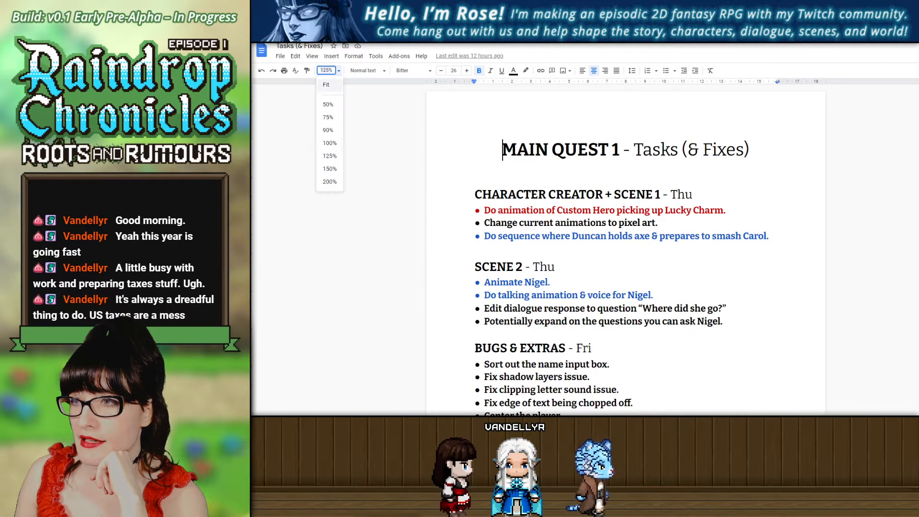
click(329, 167)
Read through the Main Quest 1 tasks for the character creator, Scene 1, Scene 2 and Bugs & Extras.
scroll(626, 249, down, 2)
scroll(625, 249, up, 5)
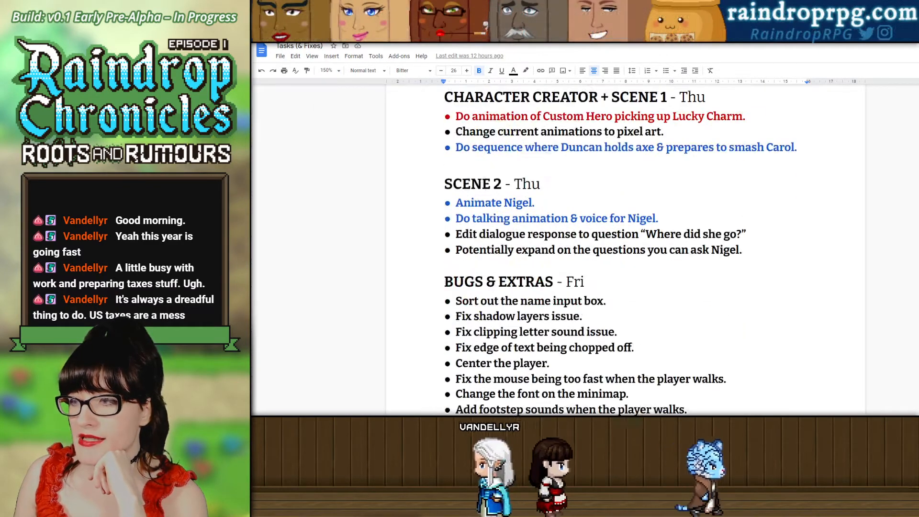
scroll(625, 249, down, 2)
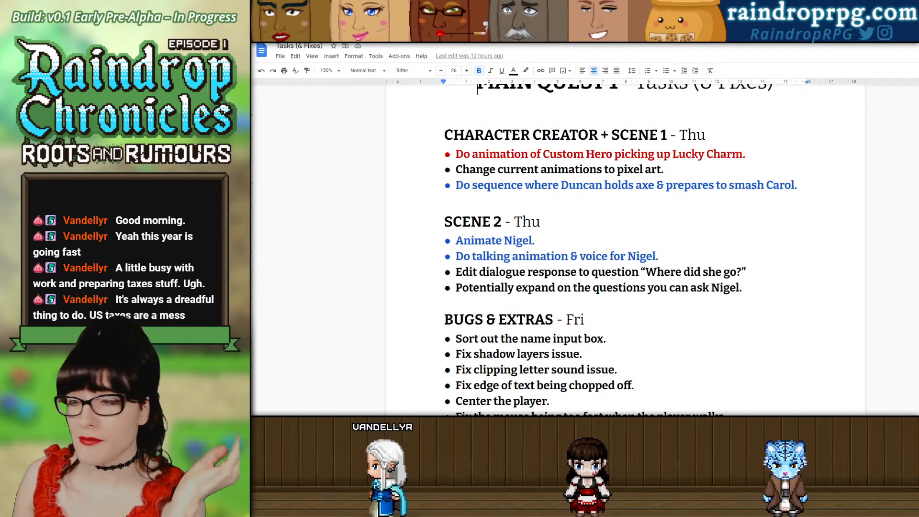
scroll(625, 249, up, 2)
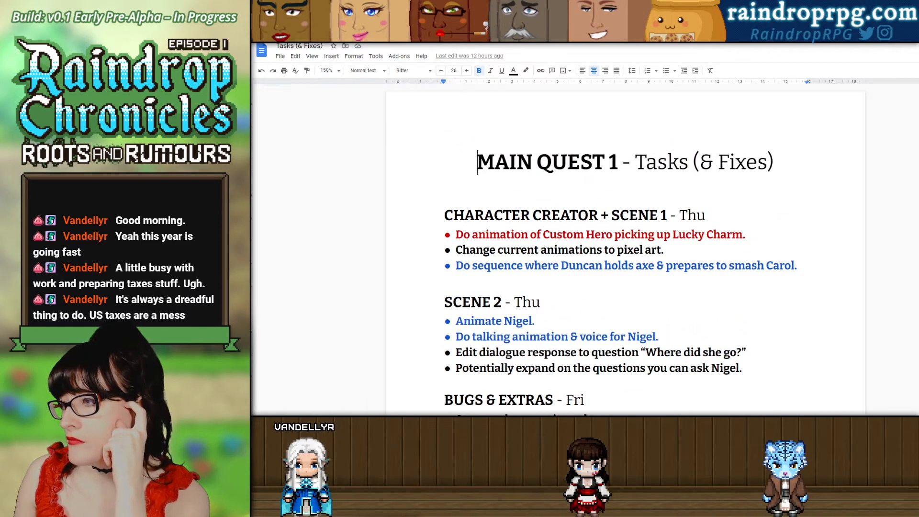
scroll(626, 249, down, 5)
scroll(625, 249, up, 5)
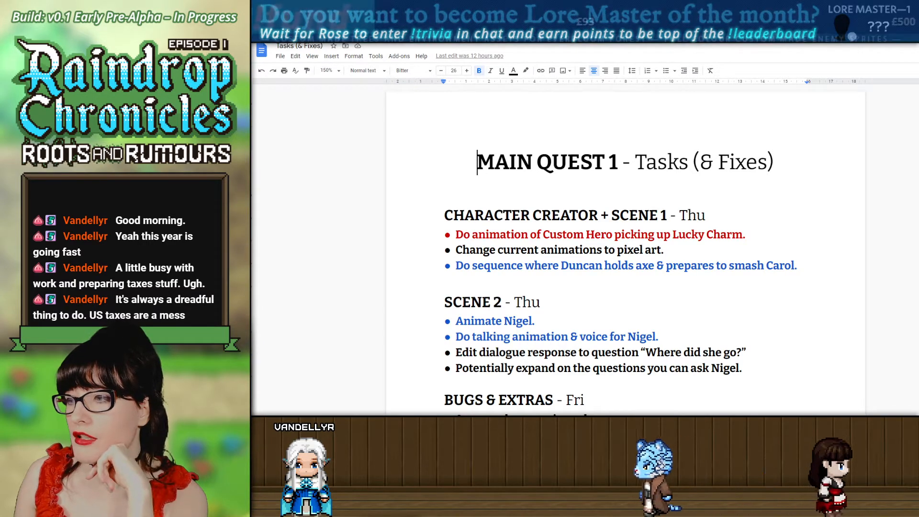
scroll(622, 249, down, 3)
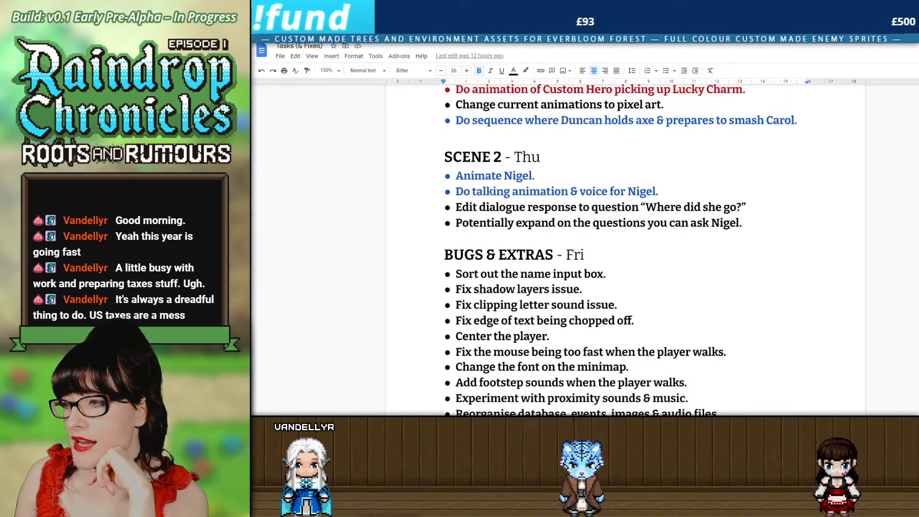
scroll(623, 249, up, 3)
scroll(622, 249, down, 1)
scroll(622, 249, up, 1)
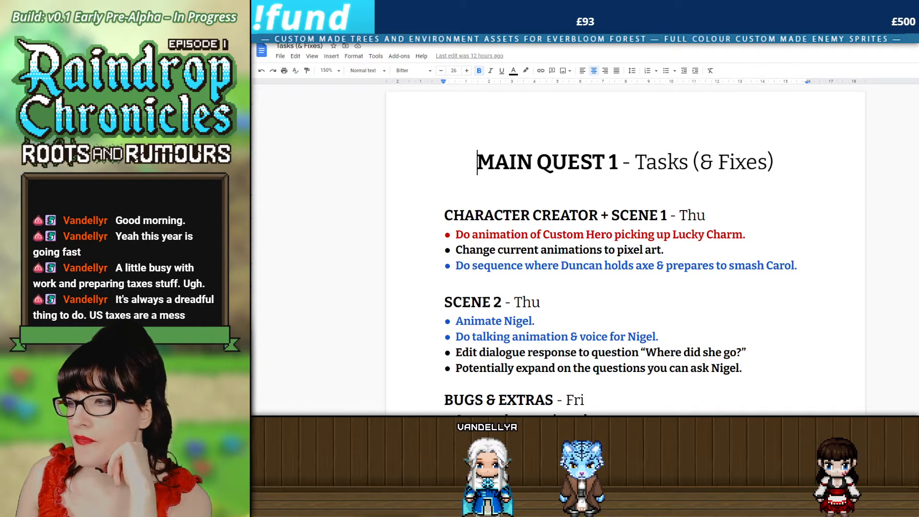
scroll(623, 249, down, 3)
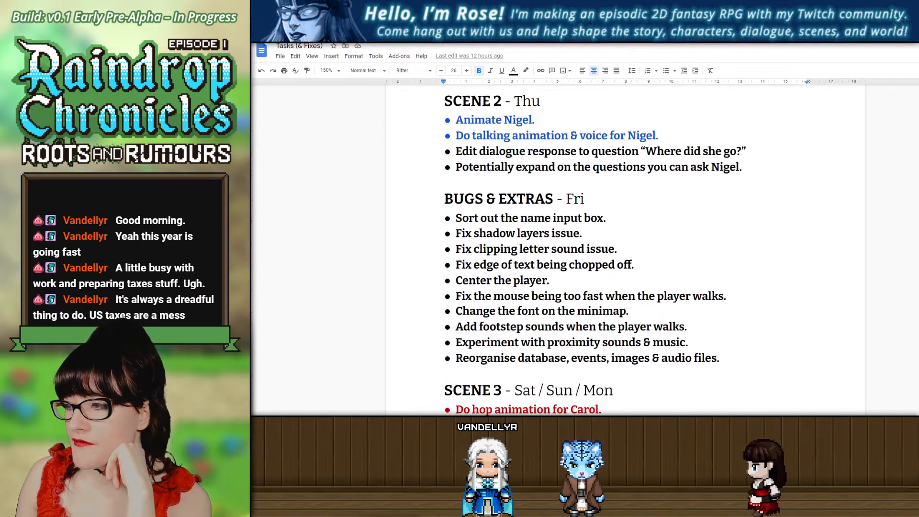
Highlight the Bugs & Extras tasks from the name input box to reorganising audio files, then clear the selection.
drag(689, 343, 476, 265)
click(482, 250)
drag(463, 219, 520, 218)
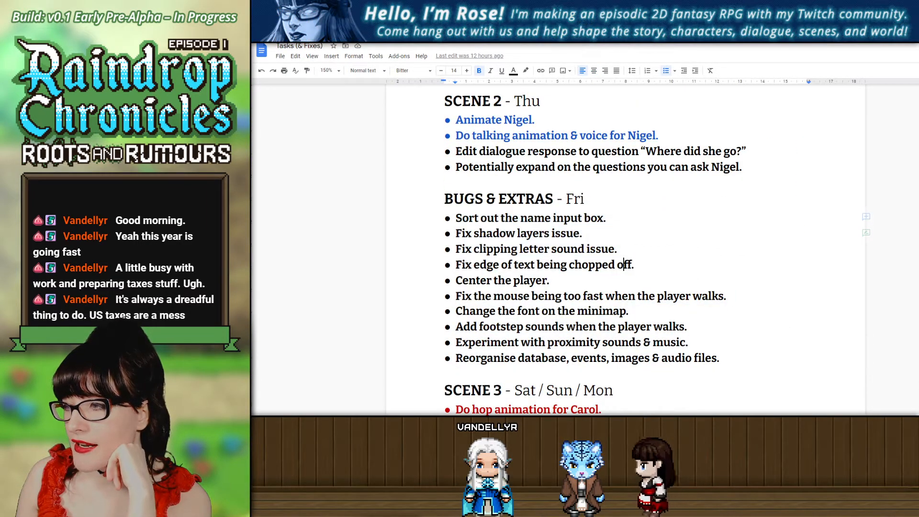
scroll(623, 249, down, 1)
scroll(623, 249, up, 5)
scroll(623, 249, down, 3)
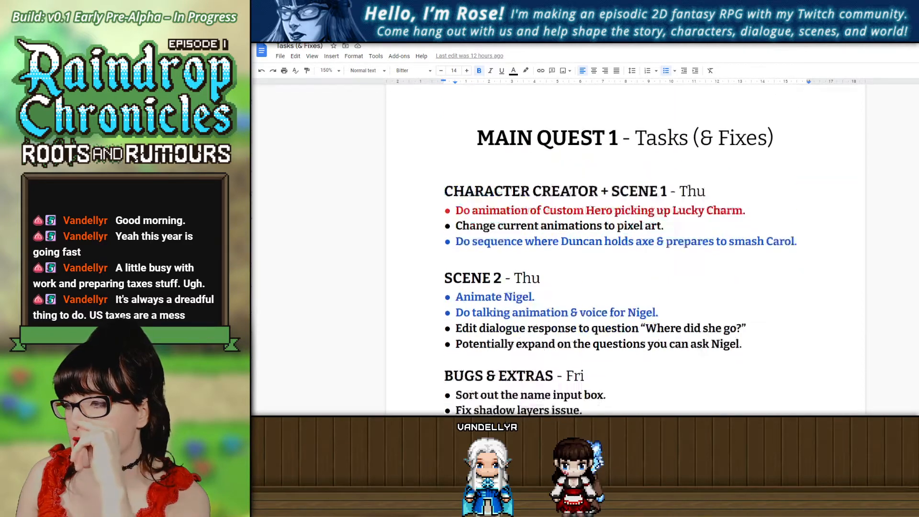
drag(456, 258, 720, 400)
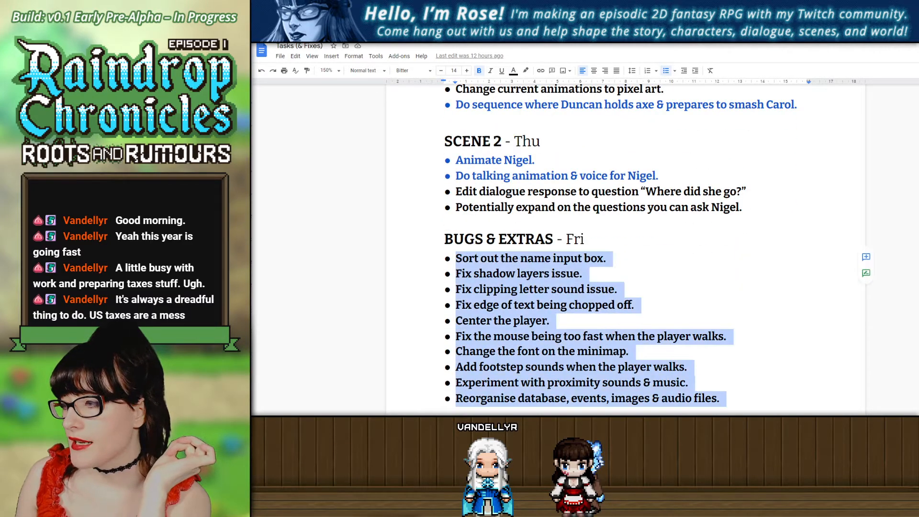
click(720, 399)
Review the whole task list again, from the character creator section through the Scene 3 tasks for Carol.
scroll(623, 287, up, 2)
scroll(623, 249, up, 2)
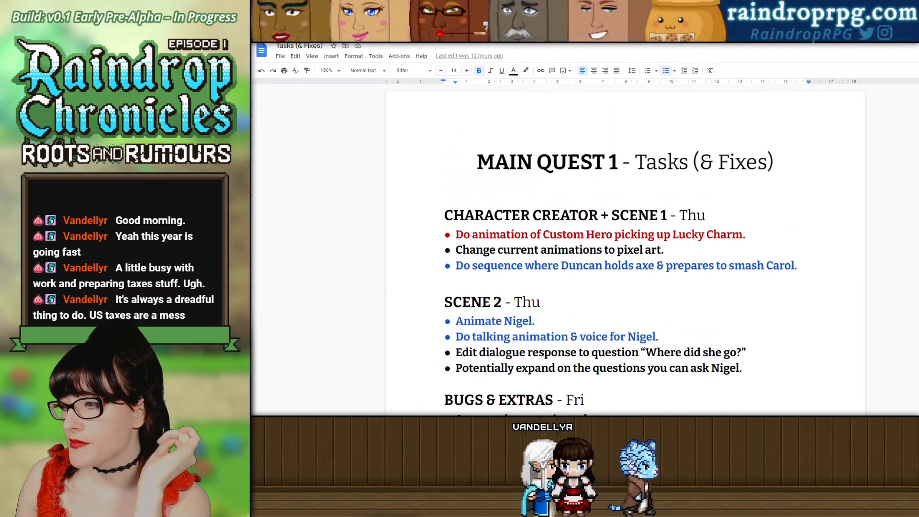
scroll(622, 249, down, 7)
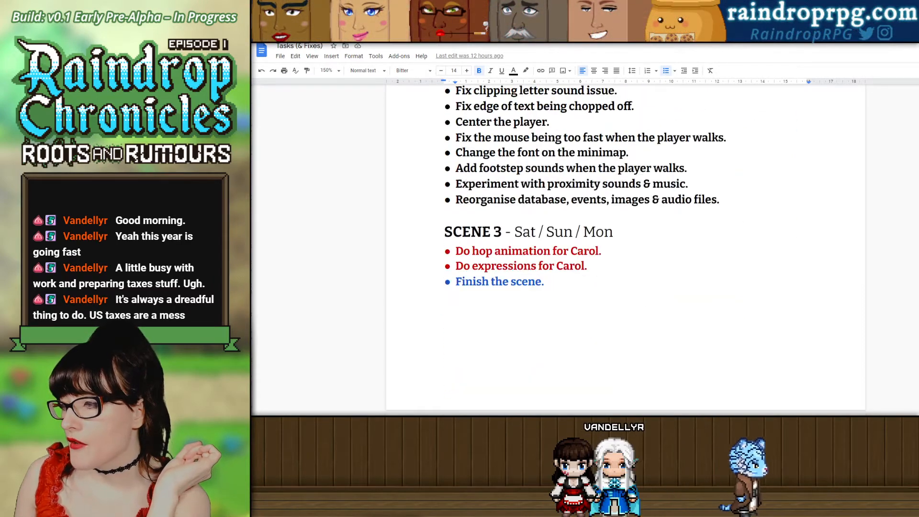
scroll(623, 249, up, 6)
scroll(623, 249, down, 1)
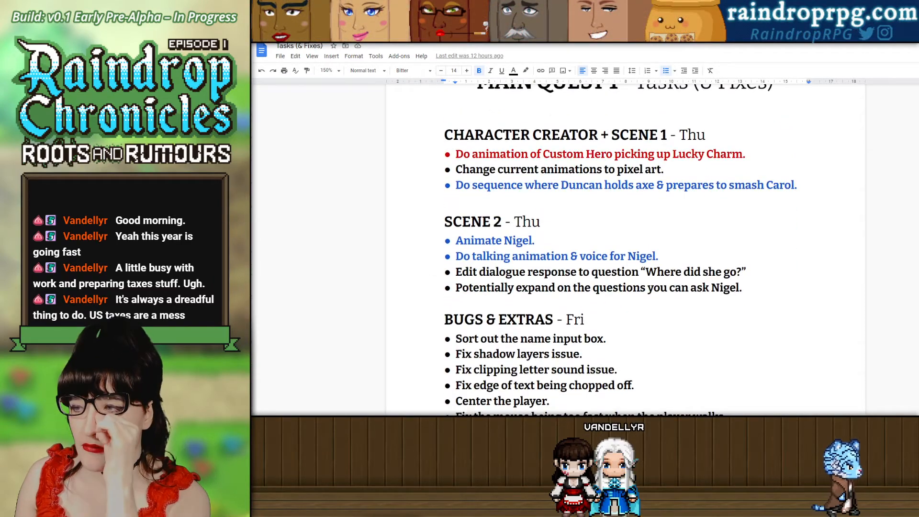
scroll(622, 249, down, 5)
scroll(623, 249, up, 4)
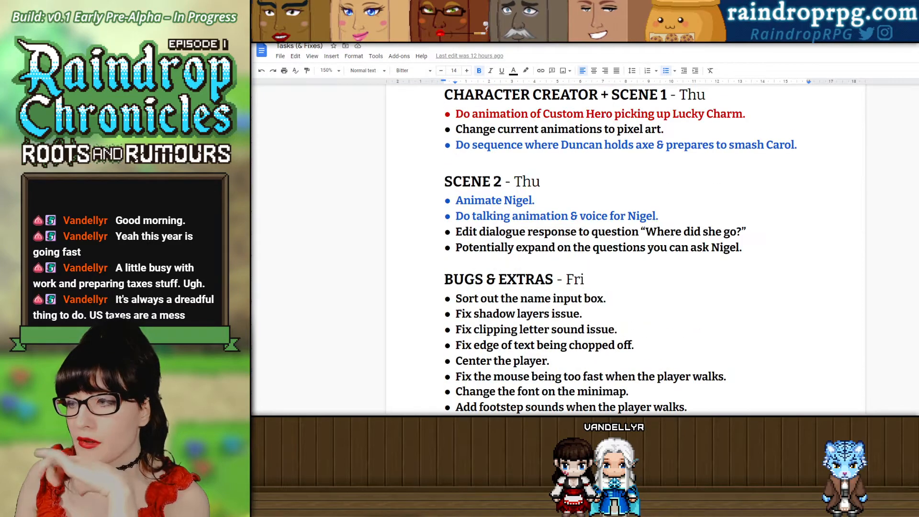
scroll(623, 249, up, 2)
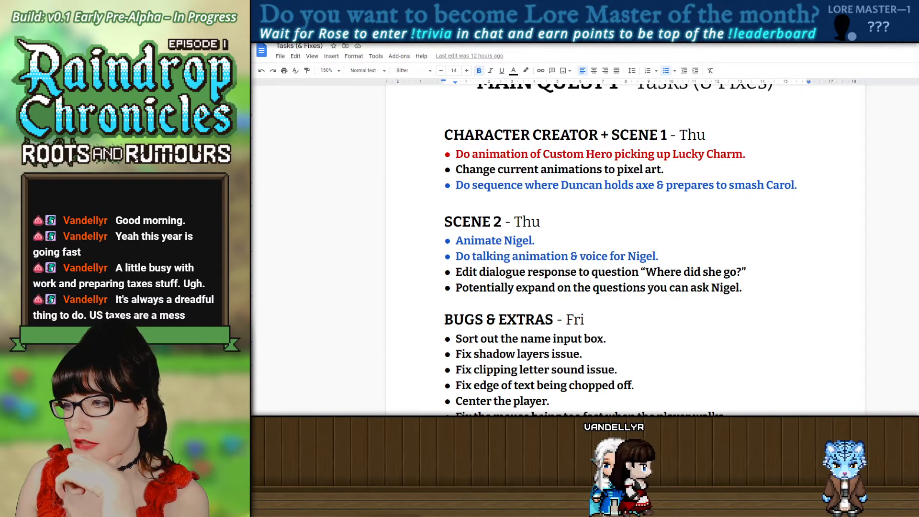
scroll(622, 249, down, 4)
scroll(623, 249, up, 3)
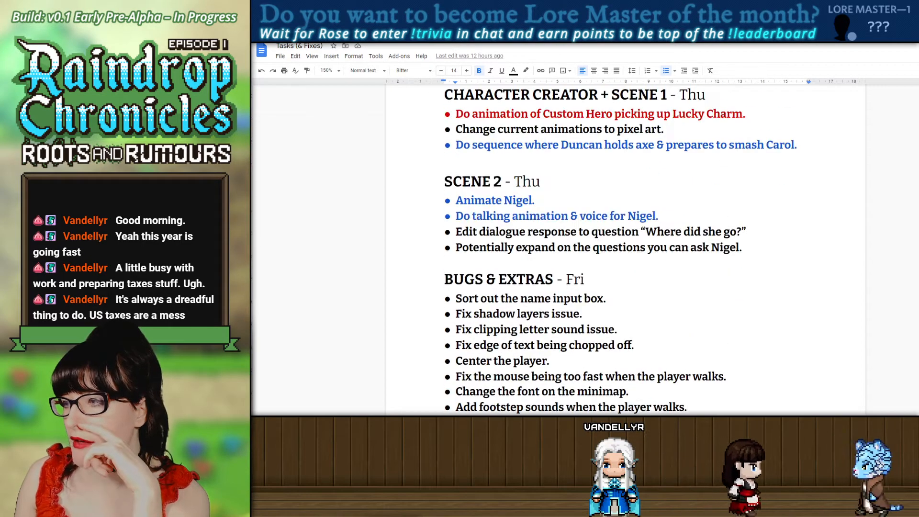
Mark the Scene 1 tasks on Duncan's axe sequence and the Lucky Charm pickup animation in the list, then clear the selection.
click(798, 145)
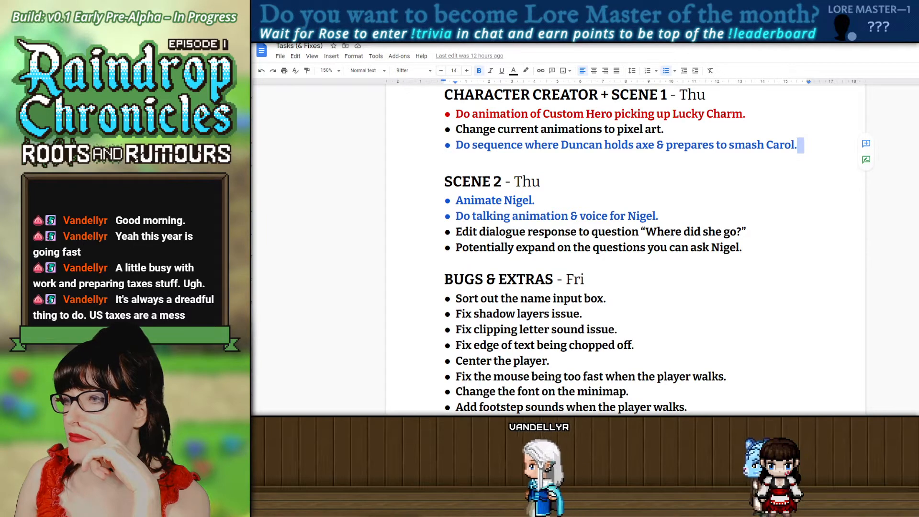
click(448, 144)
click(445, 163)
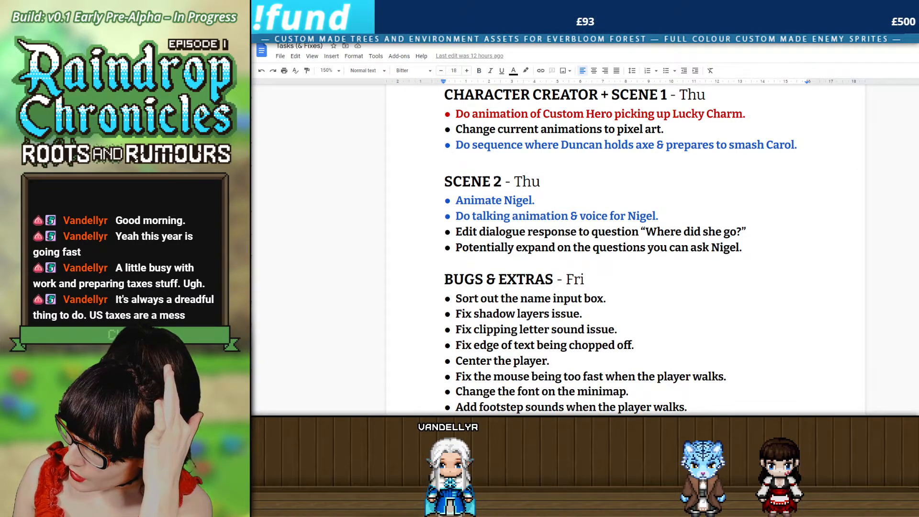
scroll(623, 249, up, 2)
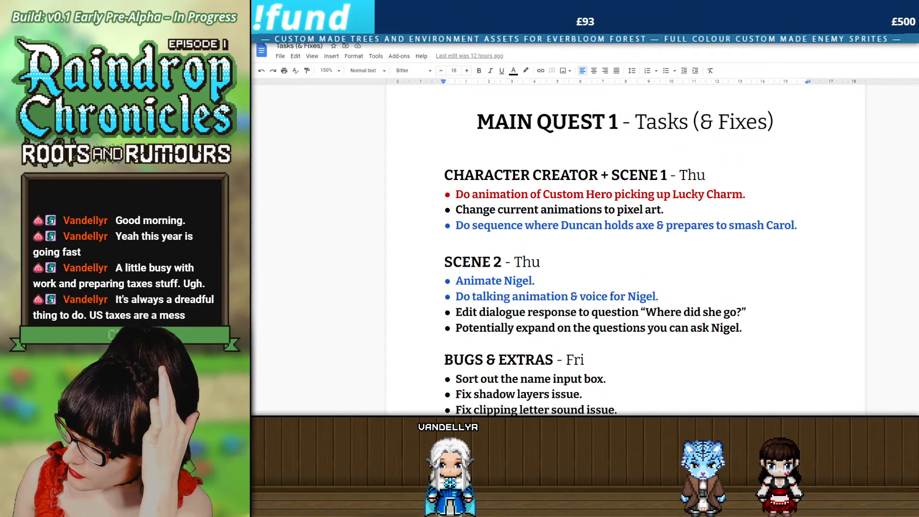
drag(455, 194, 584, 209)
click(583, 209)
Highlight the Scene 3 task about doing expressions for Carol, then clear the selection.
scroll(622, 249, down, 5)
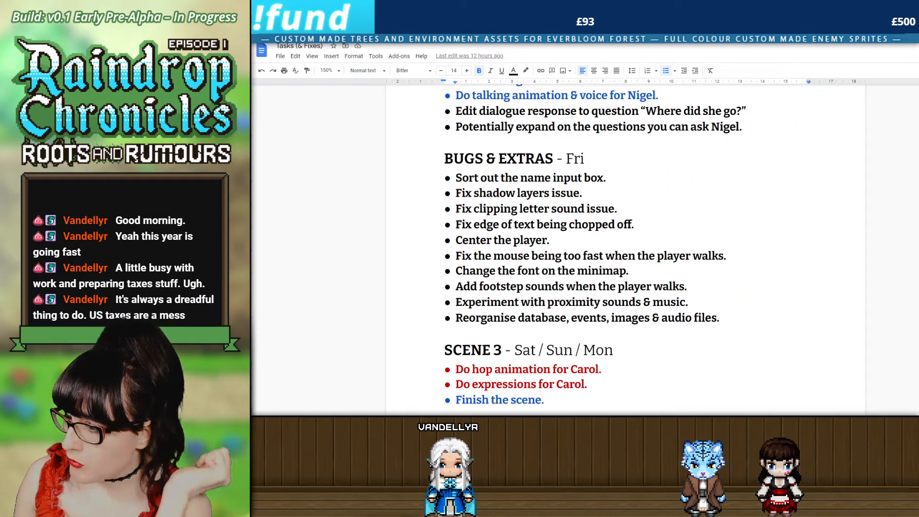
drag(531, 384, 455, 384)
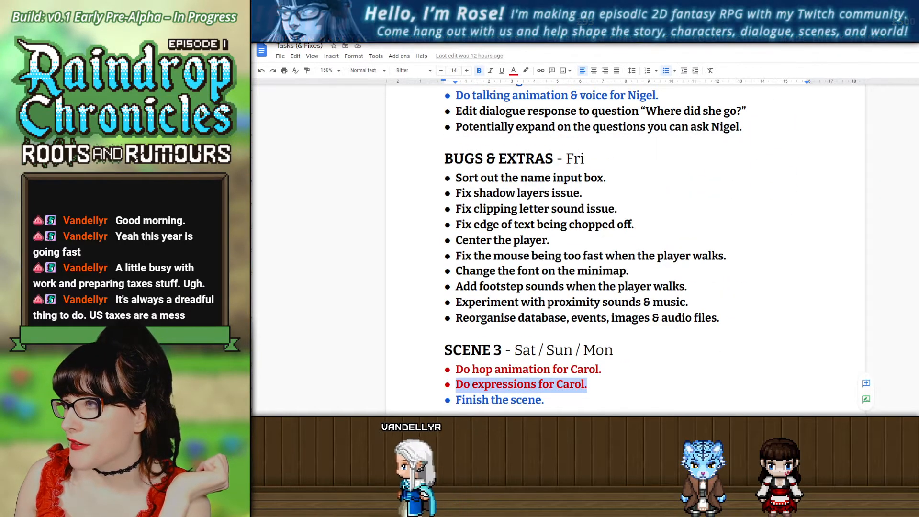
click(447, 385)
View the moodboard for Angry Carol expressions, then switch to Photoshop to view the barrel expression sheet.
key(ctrl+Tab)
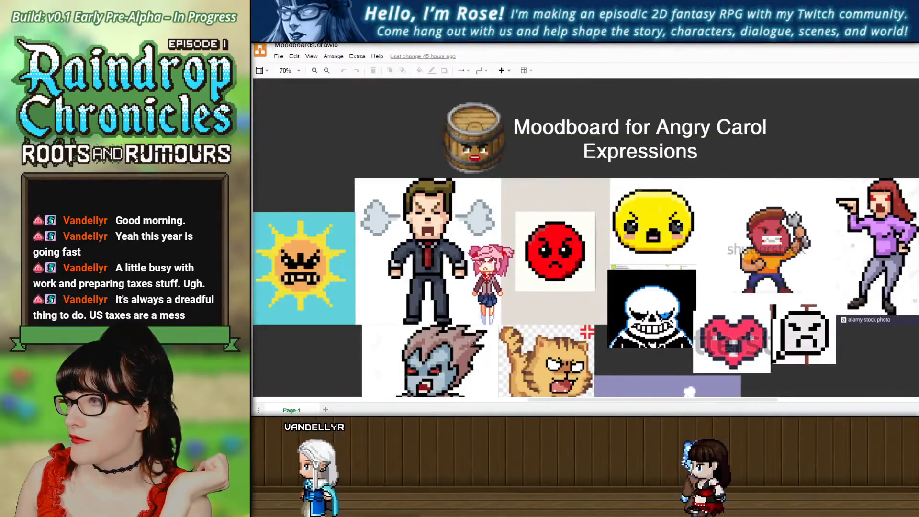
key(ctrl+shift+Tab)
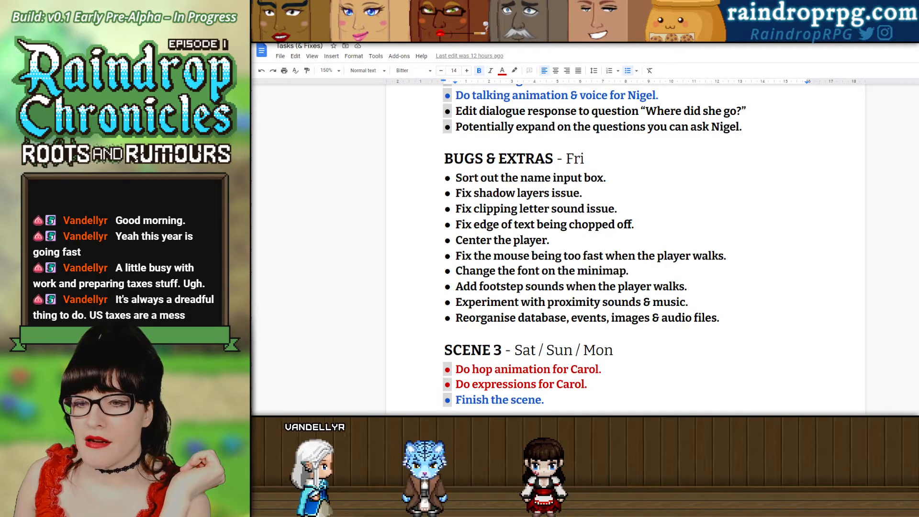
key(alt+Tab)
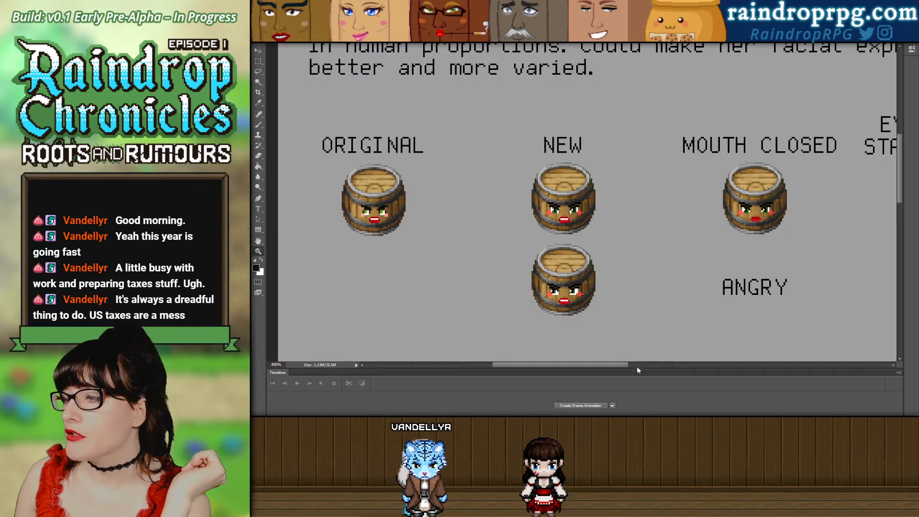
mouse_move(614, 365)
mouse_down()
mouse_move(628, 366)
mouse_move(607, 367)
mouse_move(626, 365)
mouse_up()
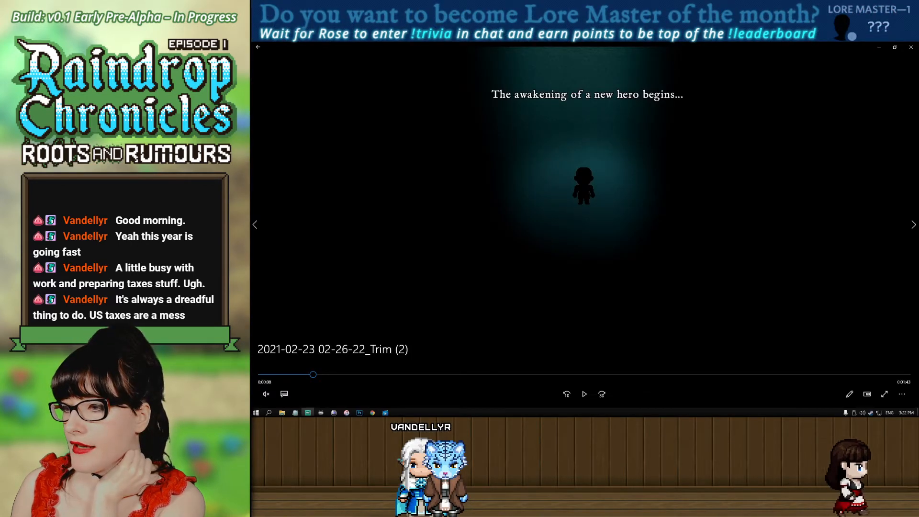
Watch the character creator recording full screen, skip ahead to the "signs of promise" line, and leave full screen.
key(alt+Return)
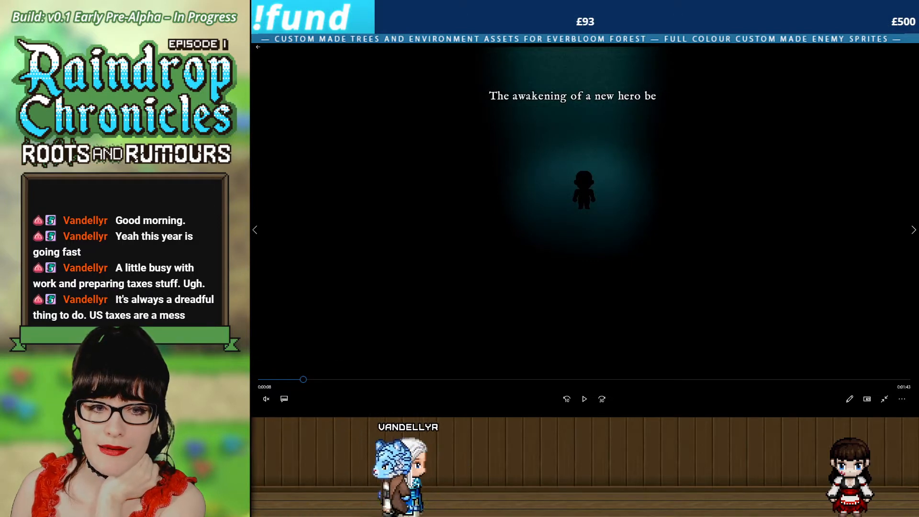
key(space)
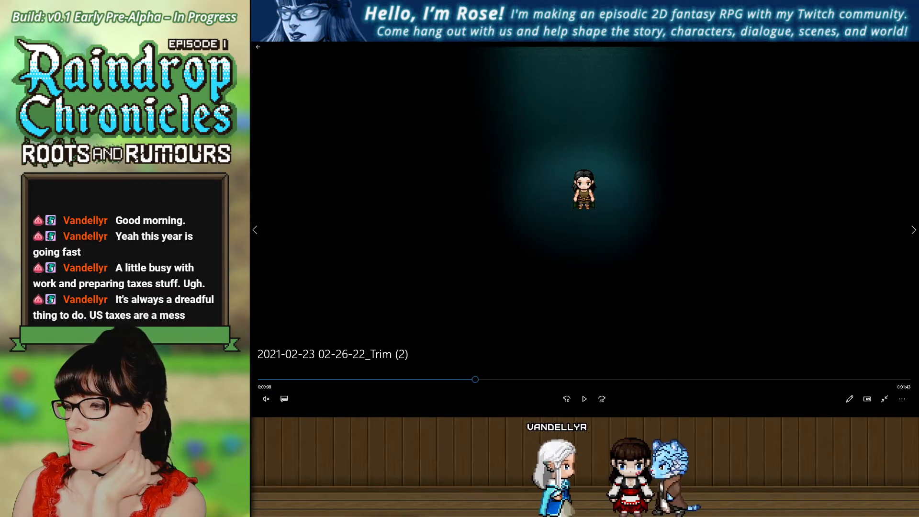
click(475, 379)
drag(475, 379, 581, 379)
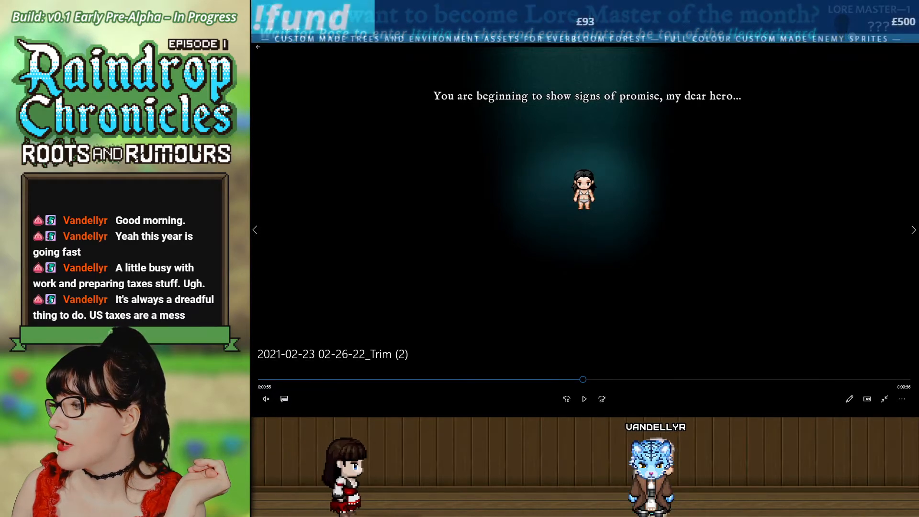
key(Escape)
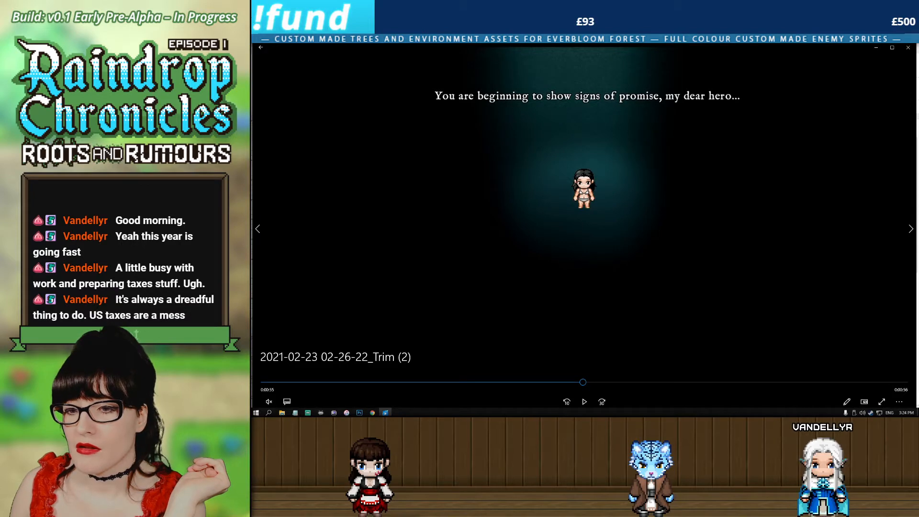
Replay the found-item question full screen around 1:21 and pause where the pink bra lies at the hero's feet.
key(super+Up)
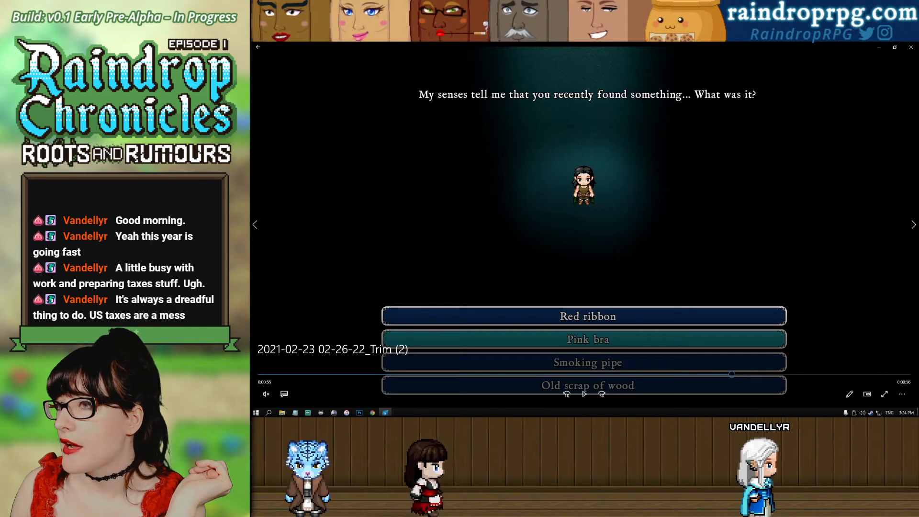
key(F11)
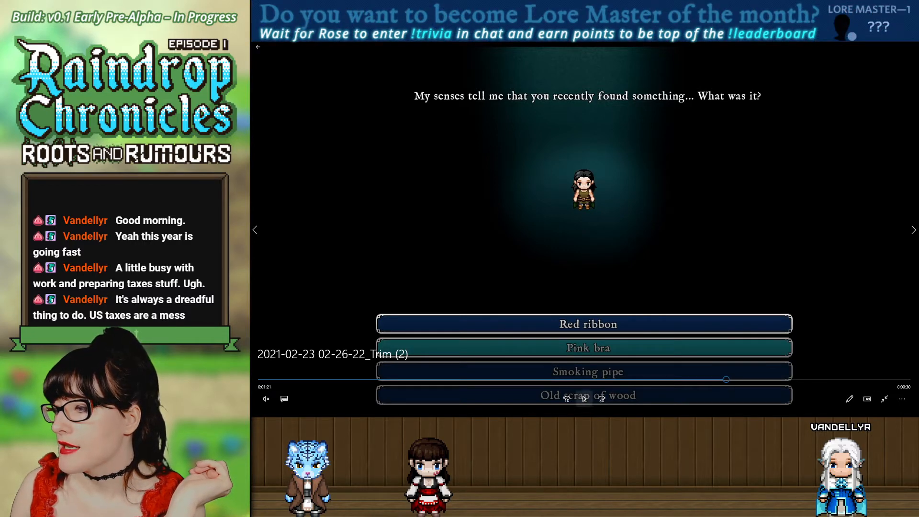
key(space)
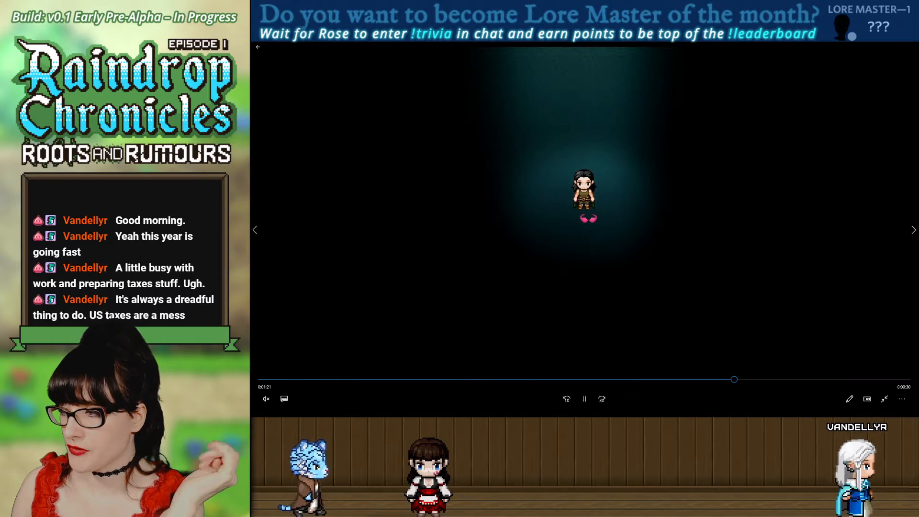
key(space)
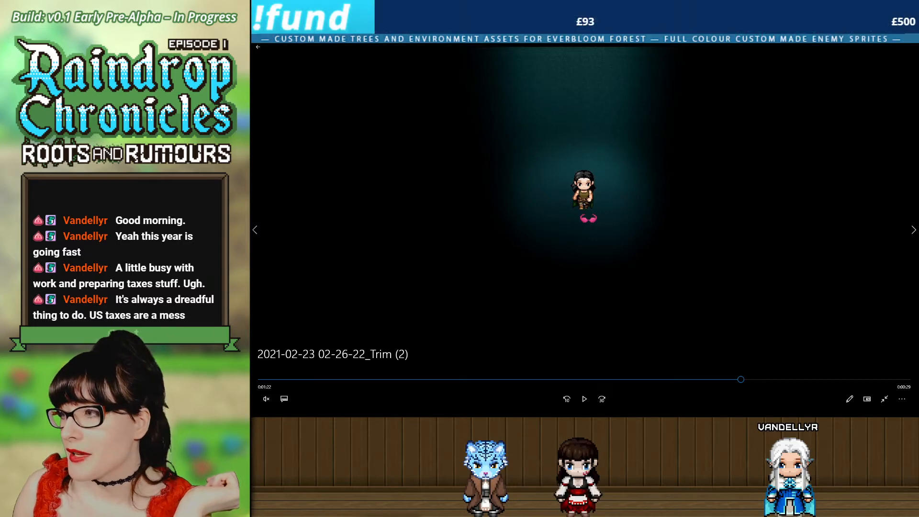
key(Left)
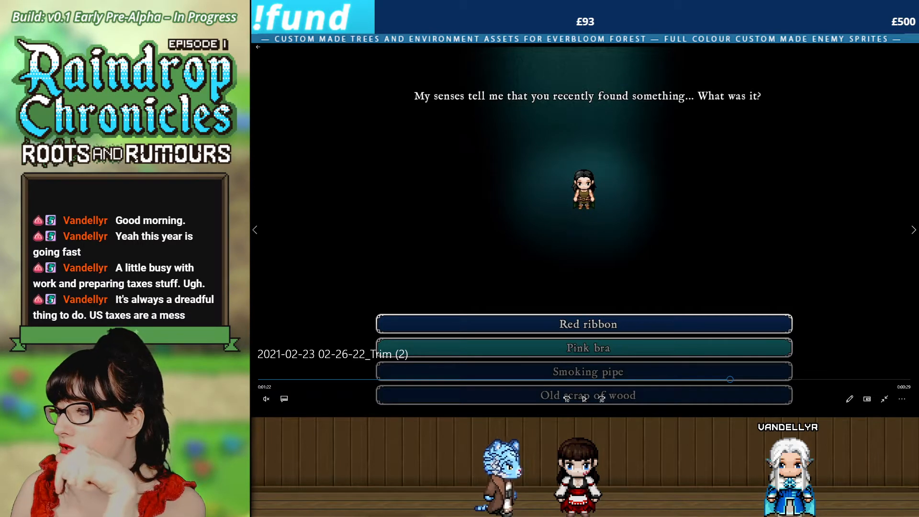
key(space)
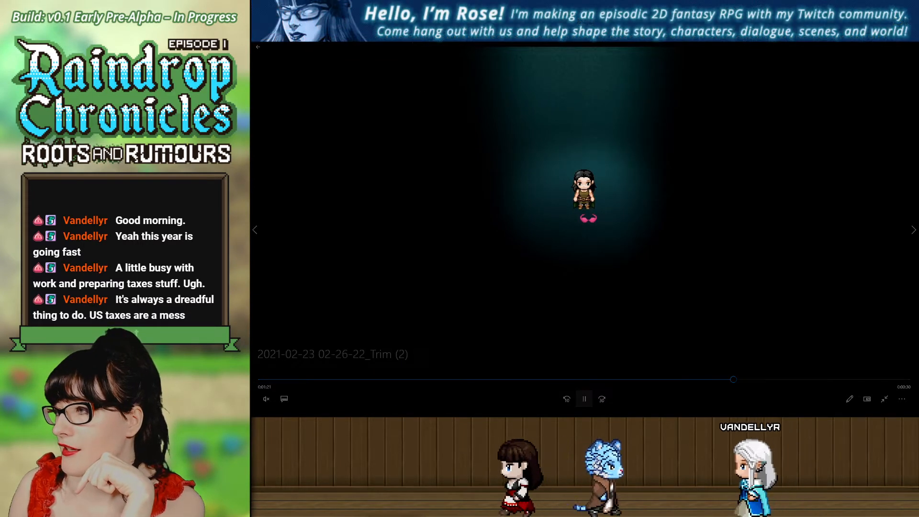
key(space)
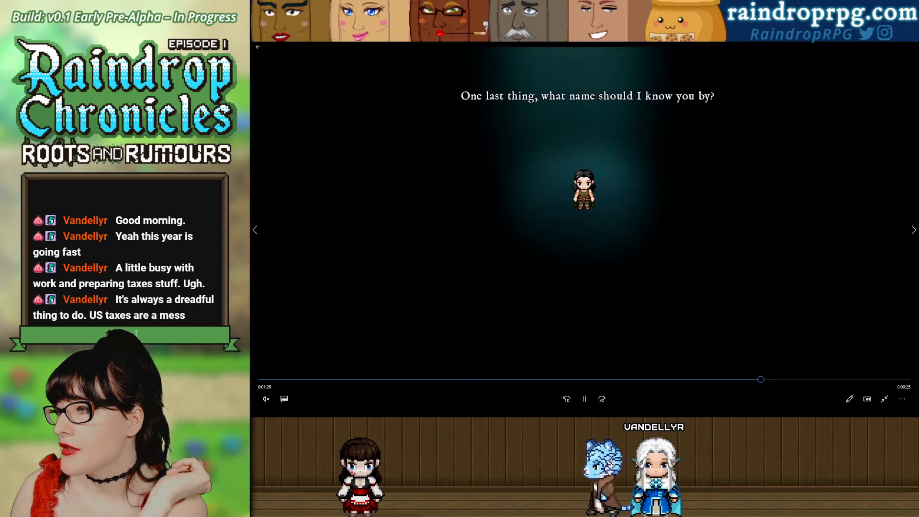
key(Left)
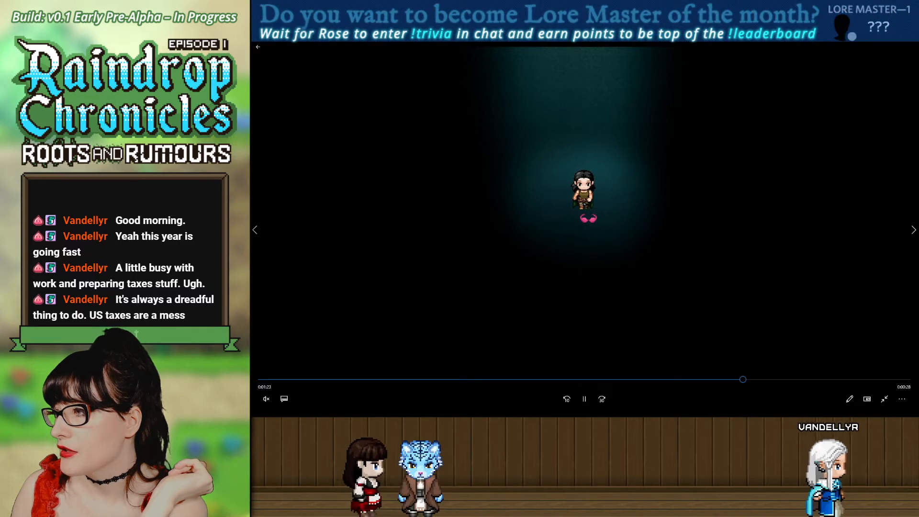
key(space)
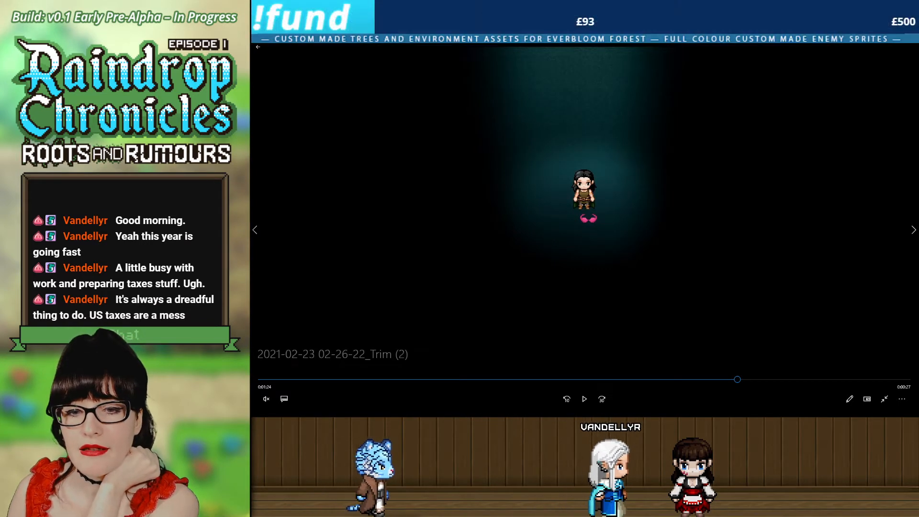
Switch to the bald body sprite sheet in Photoshop and fill its orange backdrop and transparent area with grey.
key(alt+Tab)
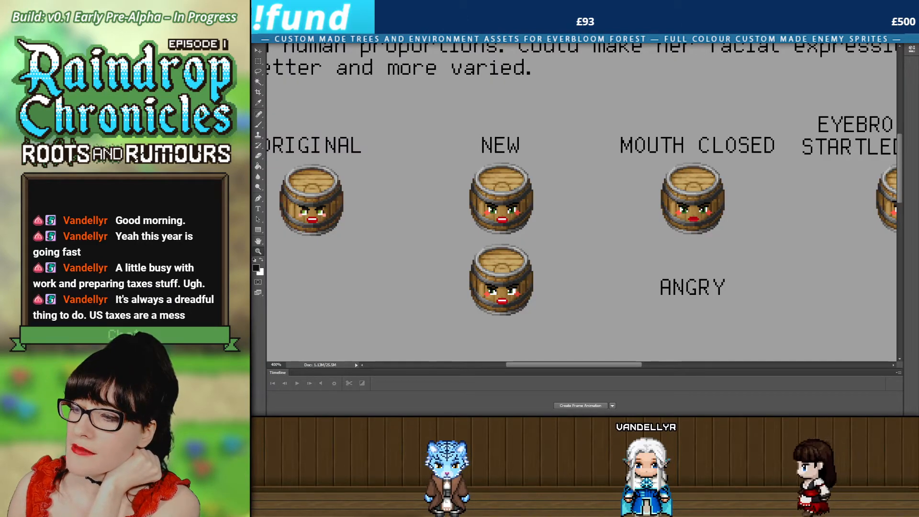
click(404, 44)
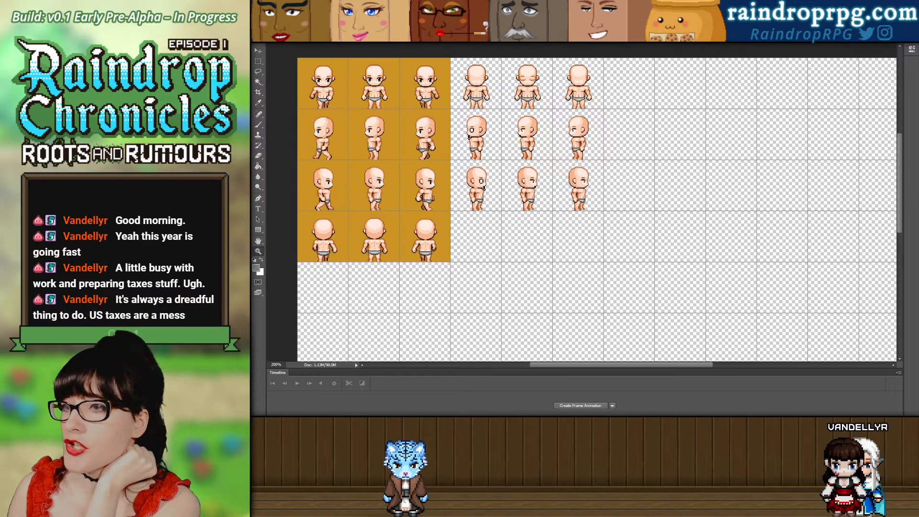
click(258, 166)
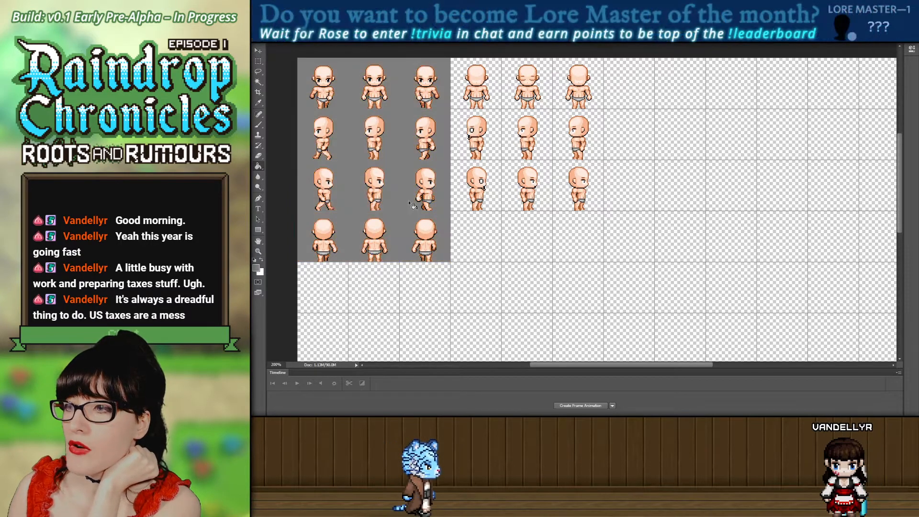
click(501, 255)
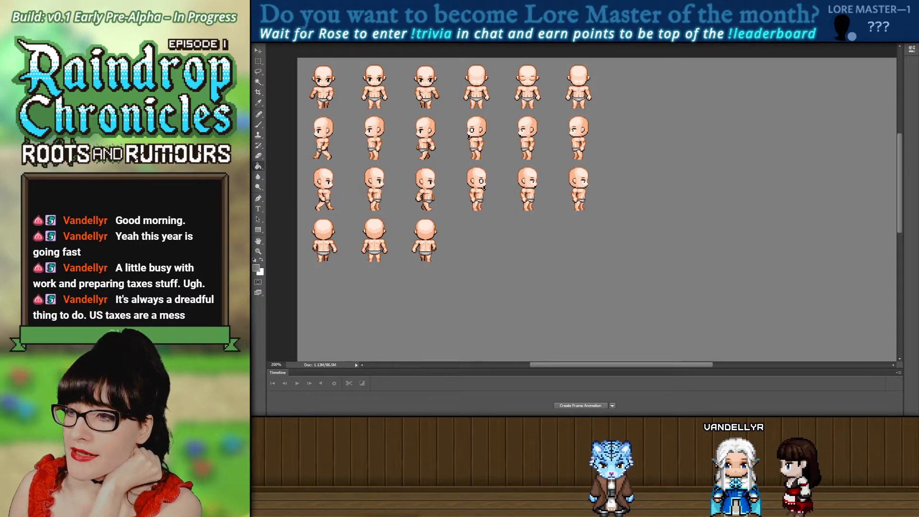
Zoom the body sprite sheet to 300% and examine the walking, side-facing and back-view poses across all four rows.
click(258, 251)
click(445, 91)
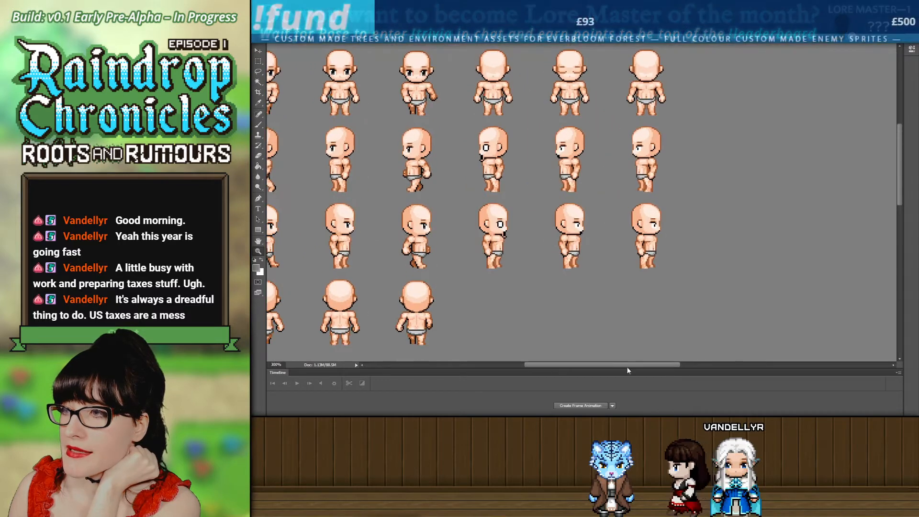
drag(599, 366, 582, 364)
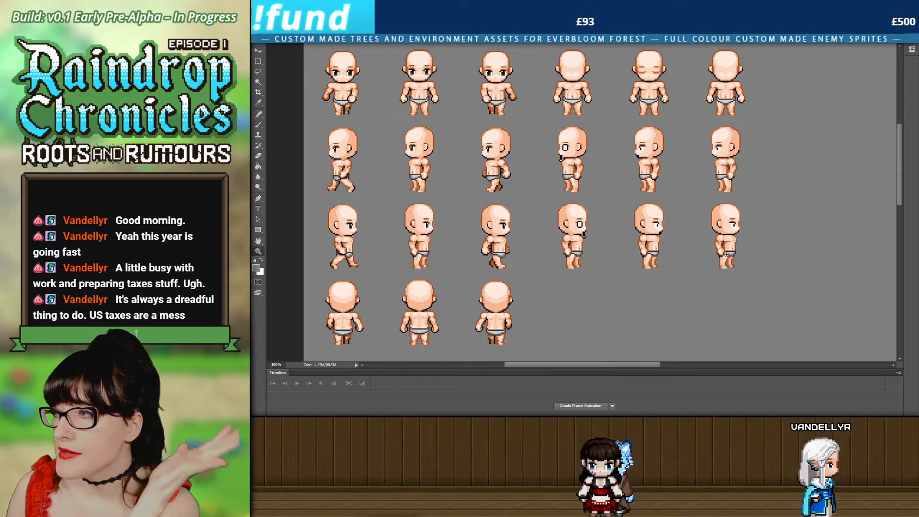
scroll(716, 281, up, 1)
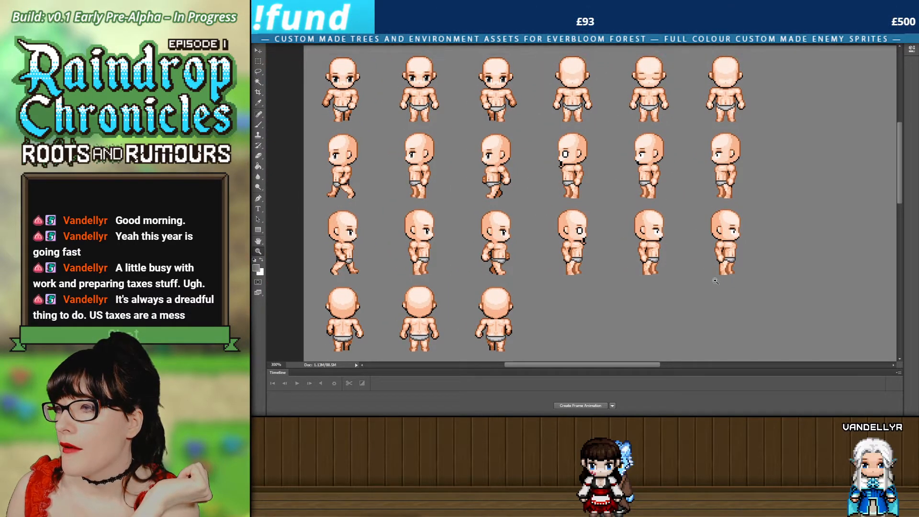
scroll(715, 281, up, 1)
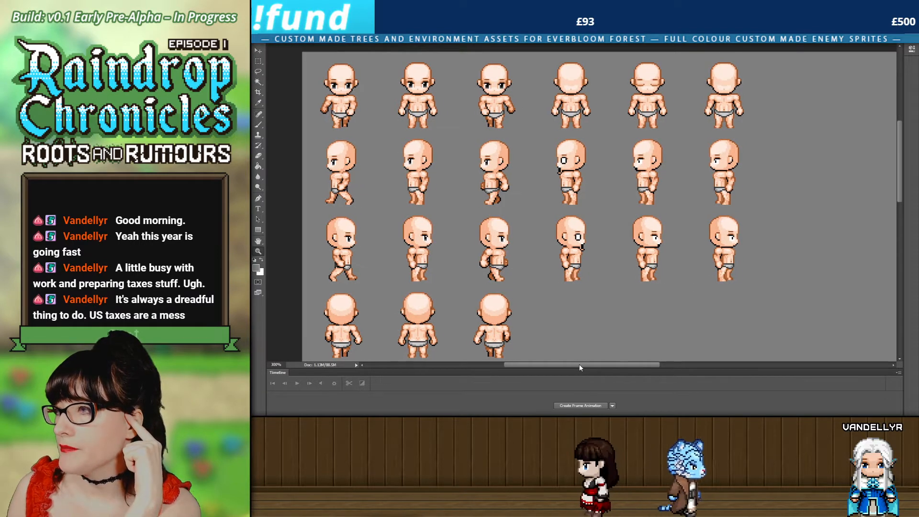
drag(579, 364, 584, 364)
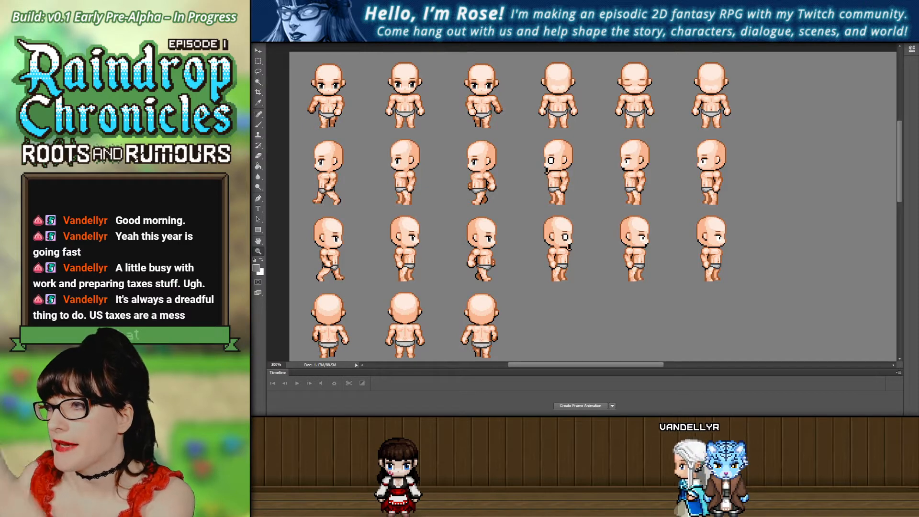
scroll(614, 329, down, 2)
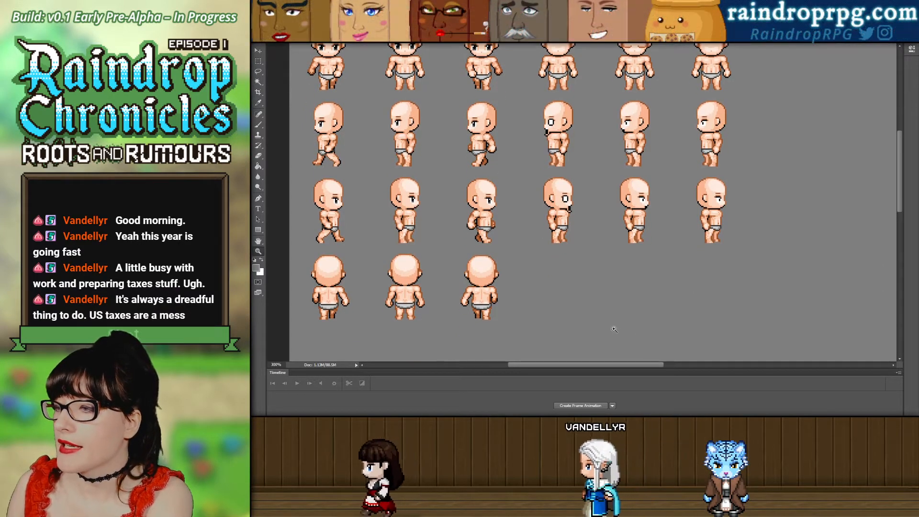
mouse_move(512, 365)
mouse_down()
mouse_move(491, 369)
mouse_move(510, 366)
mouse_up()
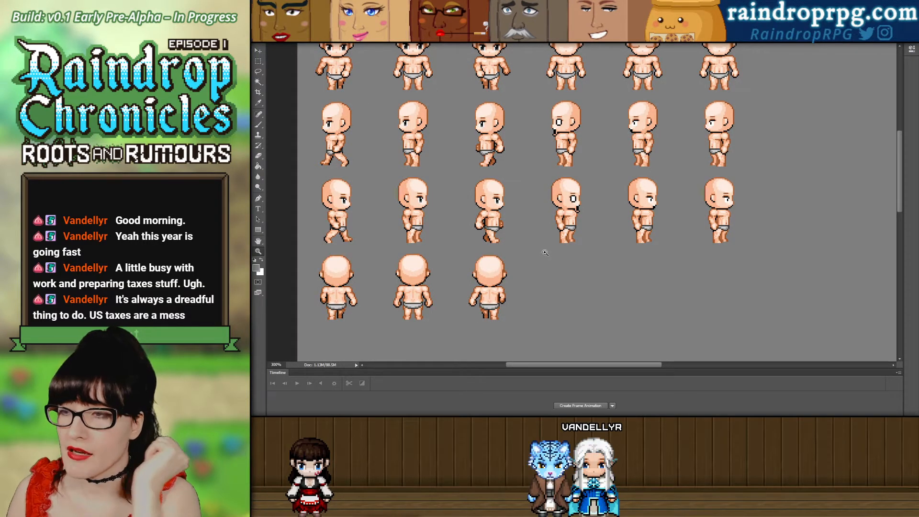
scroll(462, 263, up, 2)
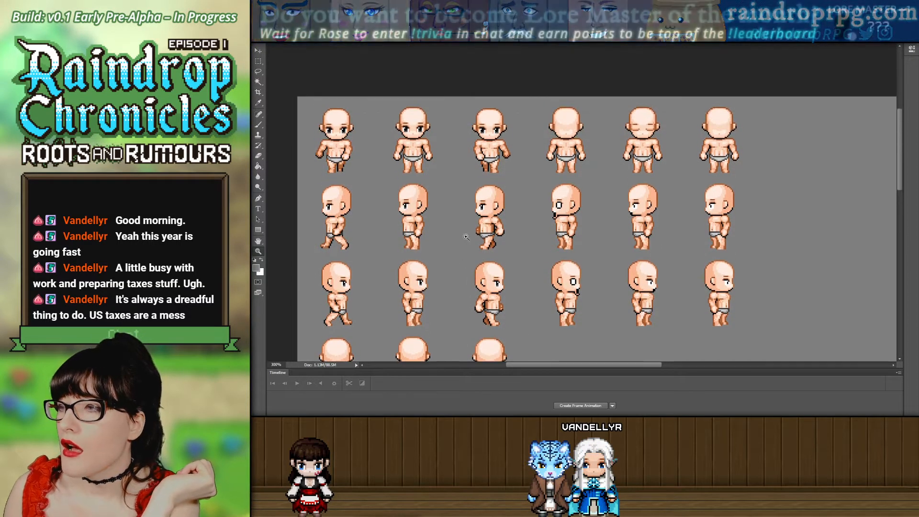
scroll(467, 243, down, 1)
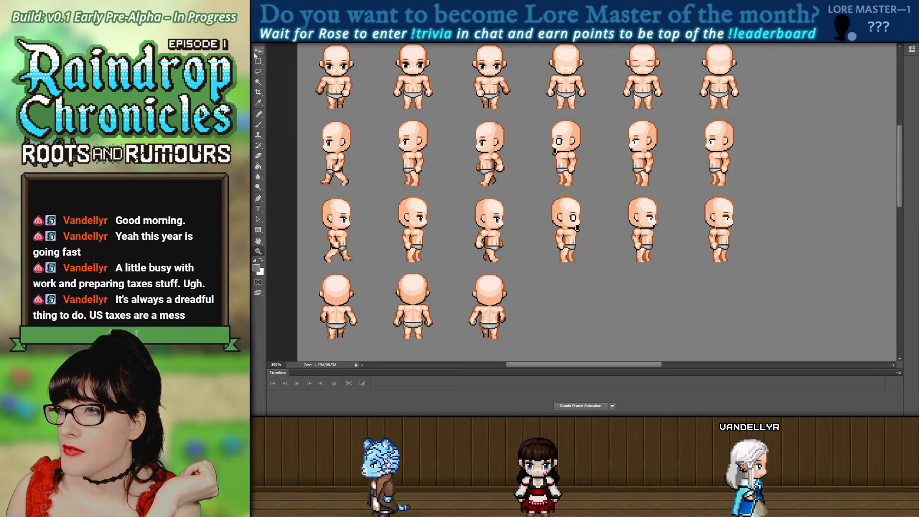
Select the first column of walking poses, examine it enlarged across all four rows, and clear the selection.
scroll(597, 201, up, 1)
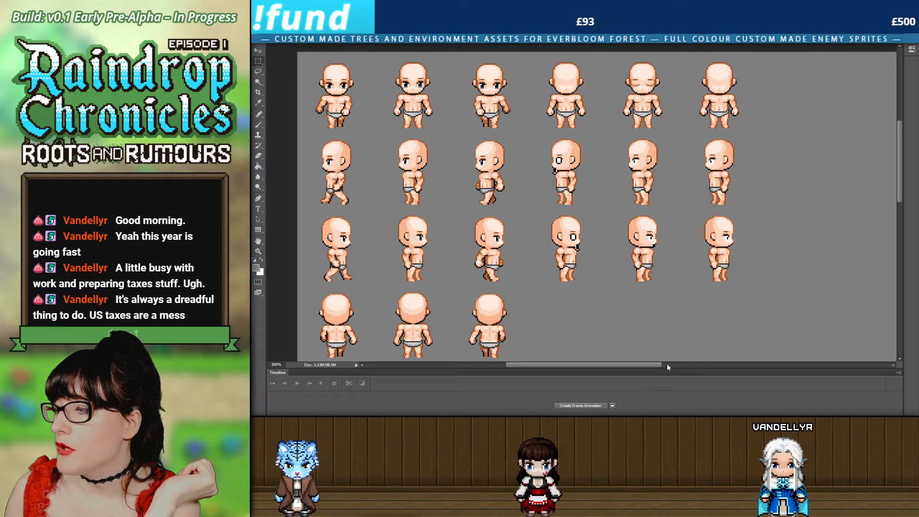
scroll(654, 365, left, 2)
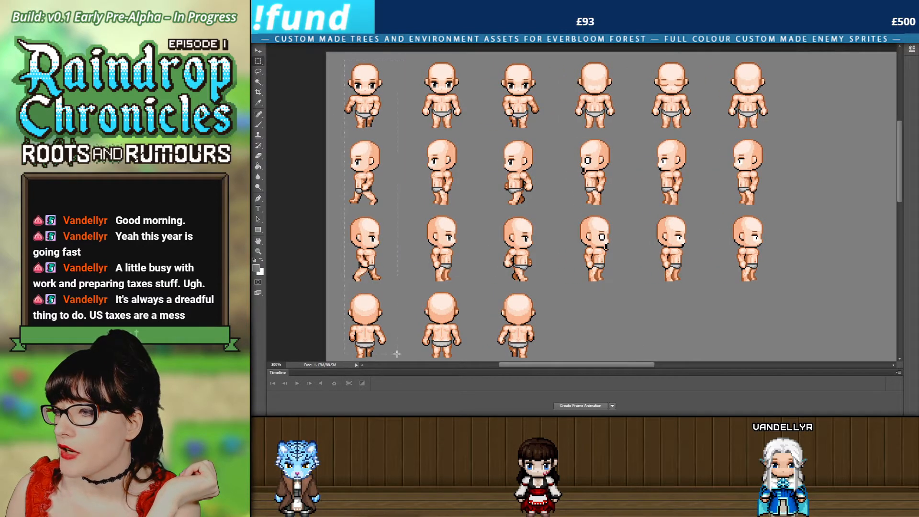
scroll(503, 360, left, 5)
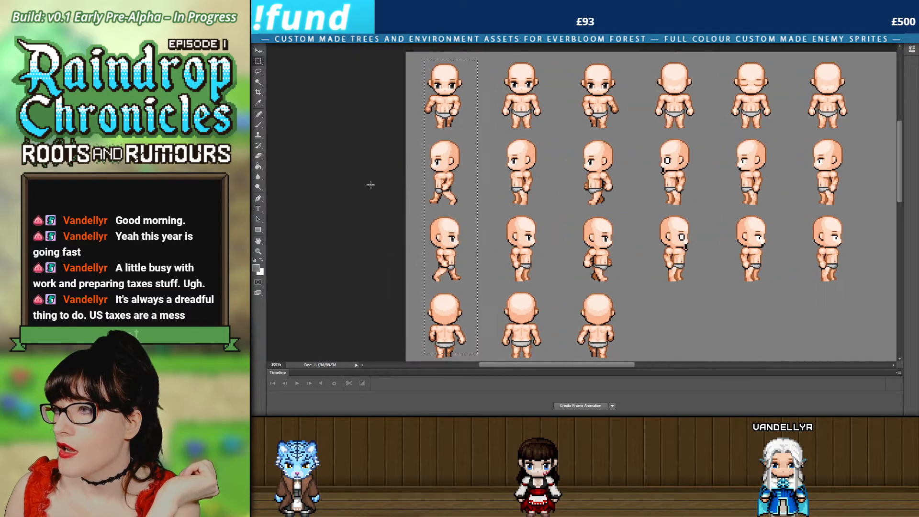
click(258, 251)
click(466, 96)
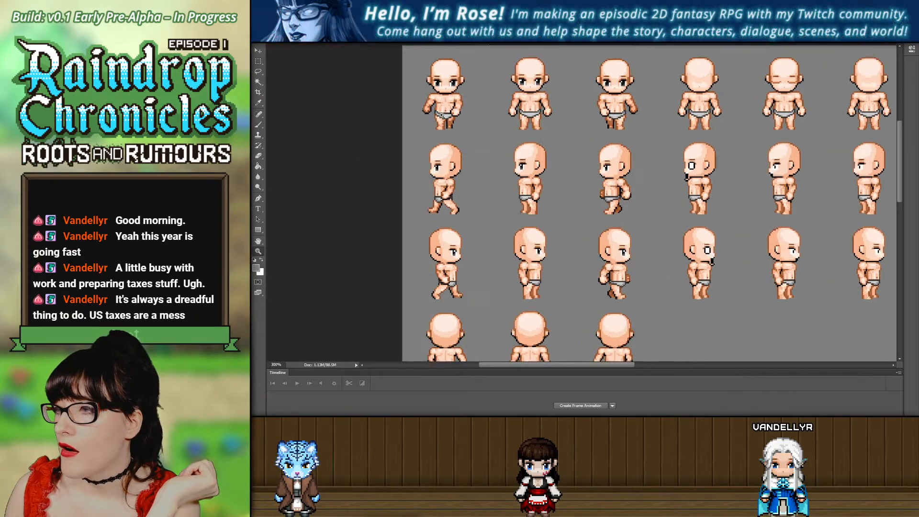
click(469, 97)
scroll(432, 236, down, 10)
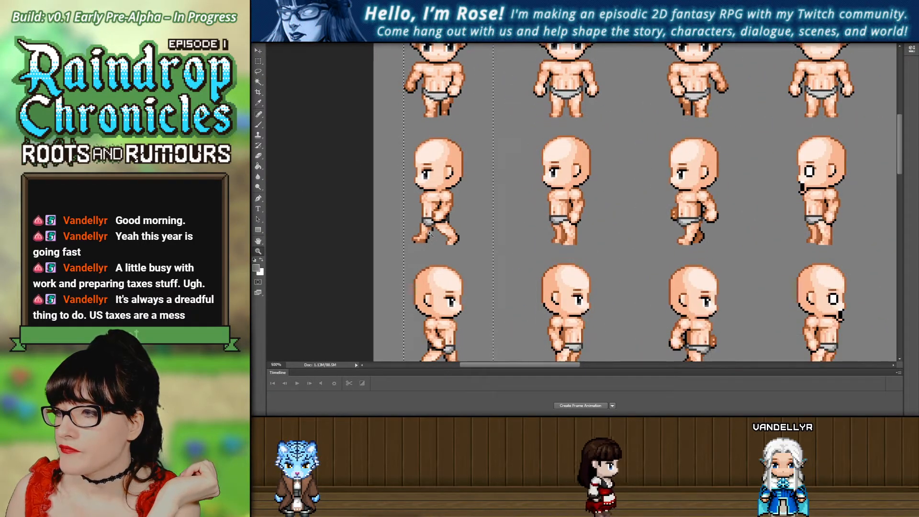
scroll(444, 252, down, 6)
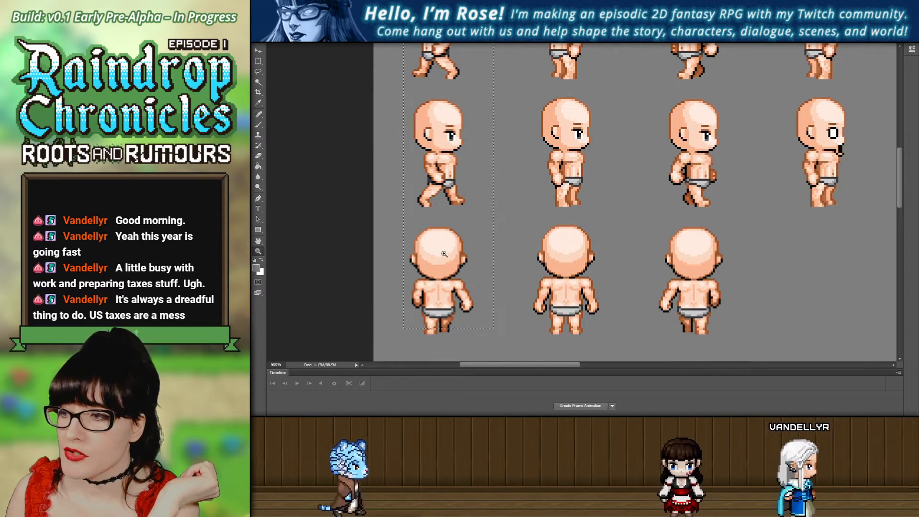
scroll(450, 259, up, 6)
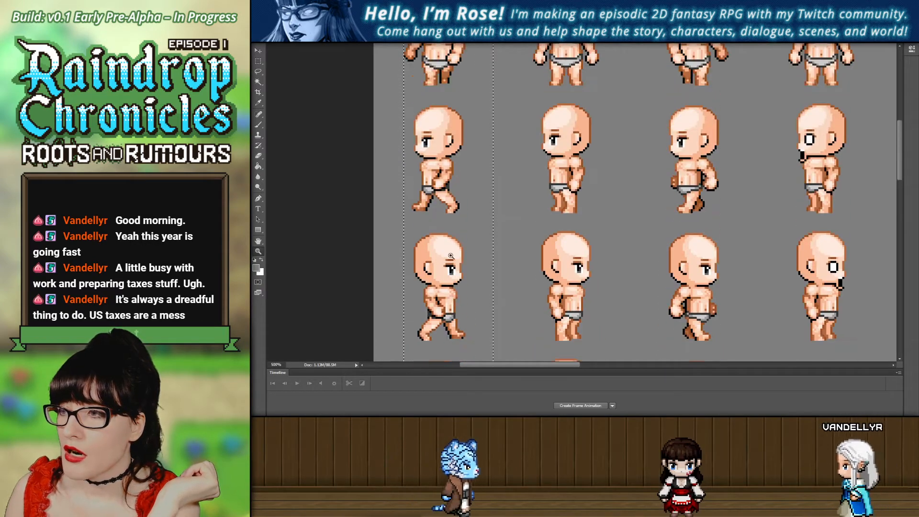
scroll(451, 259, up, 13)
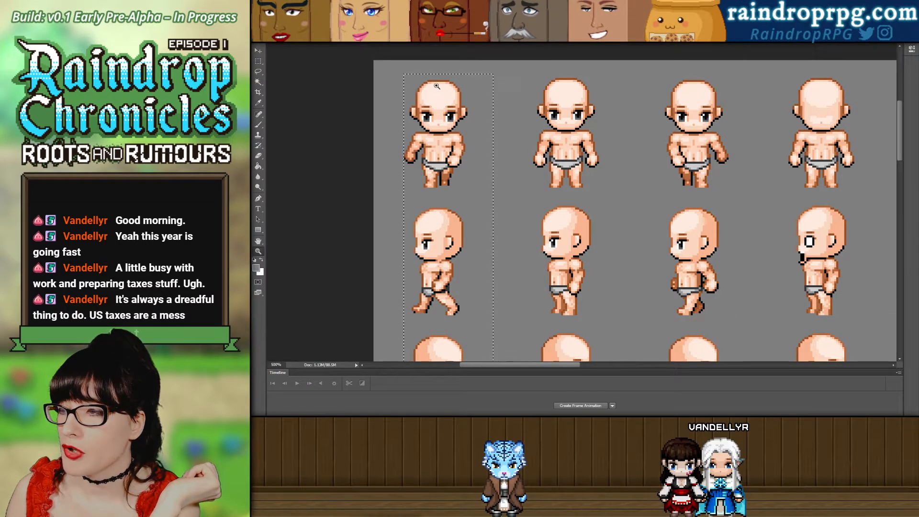
key(ctrl+d)
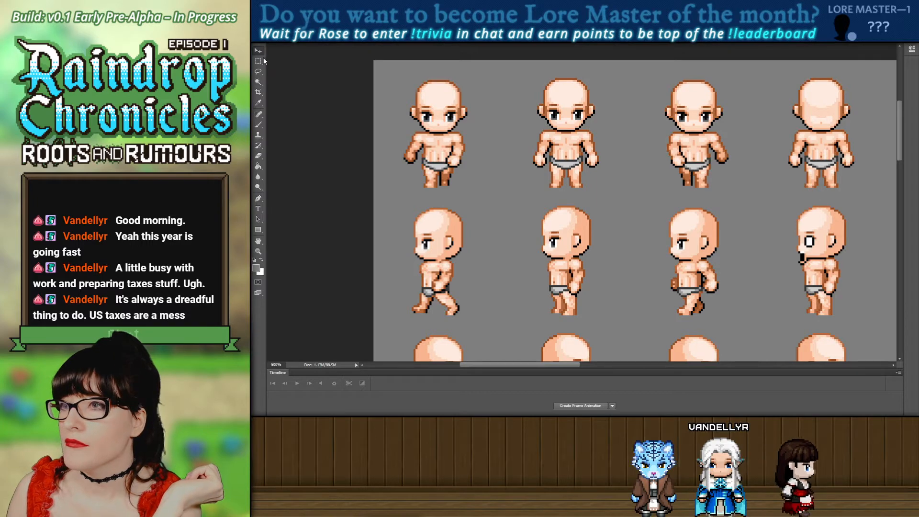
Try a crouching pose by selecting the first front-facing sprite's torso and nudging it down over the legs.
click(258, 60)
drag(393, 108, 446, 152)
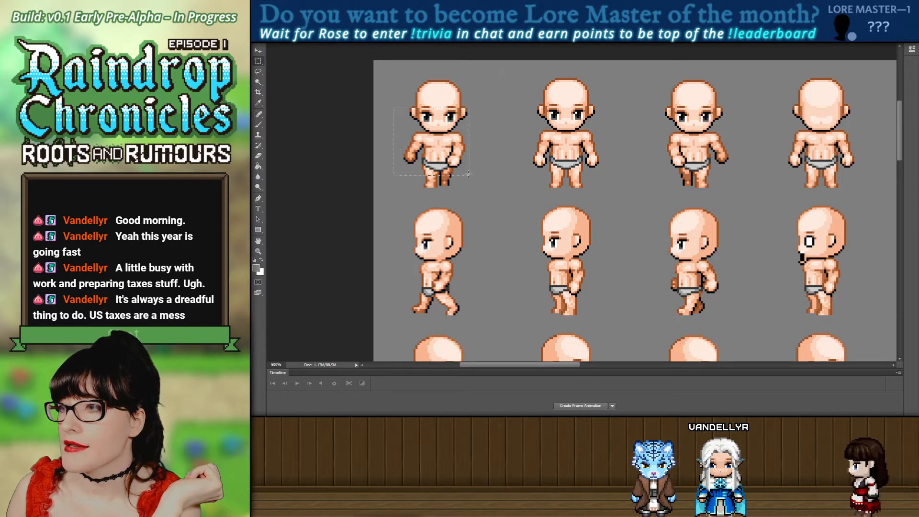
drag(470, 173, 474, 173)
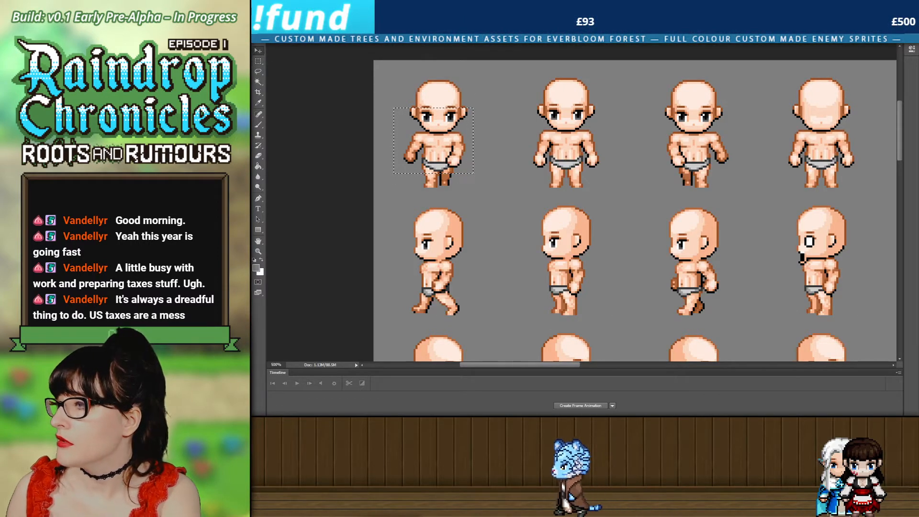
key(Down)
key(Down)
key(Down)
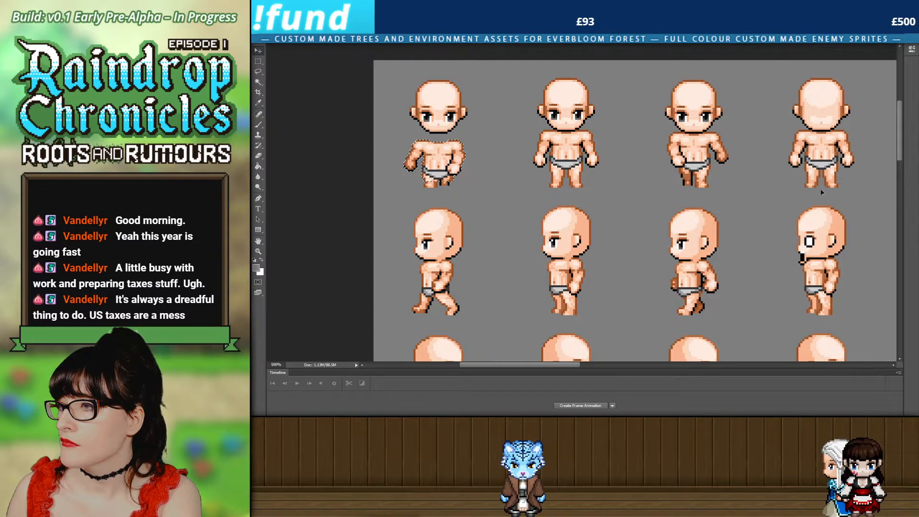
Lower the first front-facing sprite's head onto the shifted torso and move its facial features further down.
key(ctrl+d)
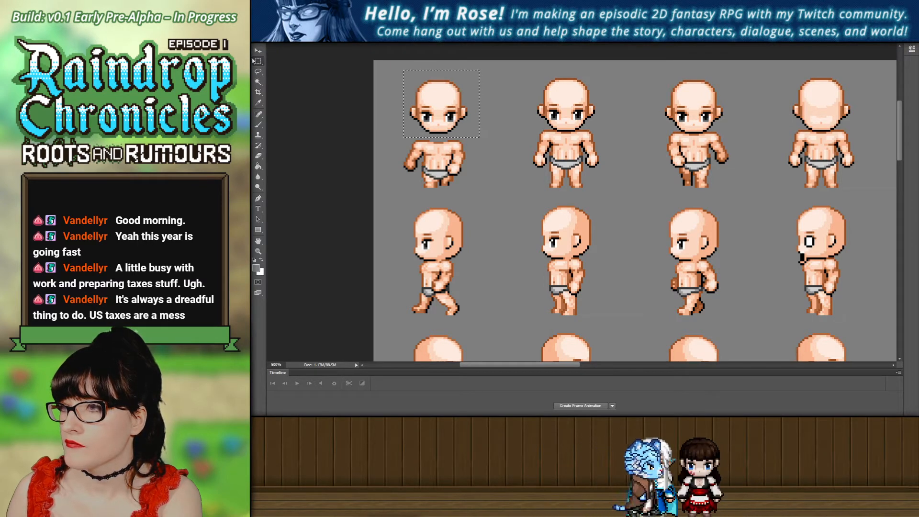
key(ctrl+shift+d)
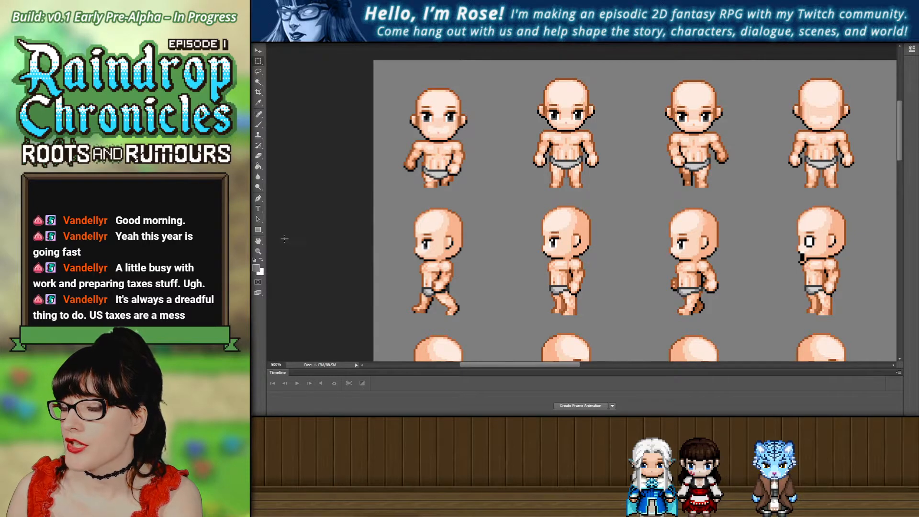
scroll(397, 127, up, 1)
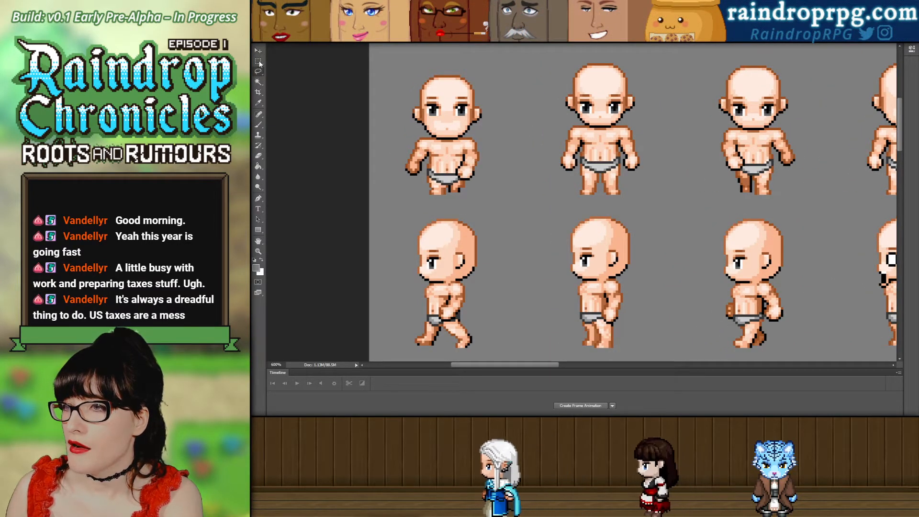
drag(401, 78, 482, 130)
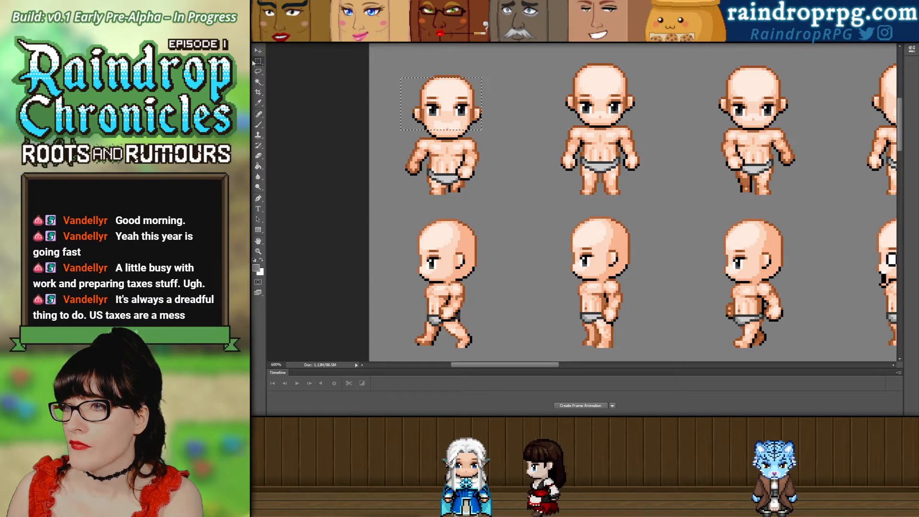
click(259, 51)
click(258, 71)
key(ctrl+d)
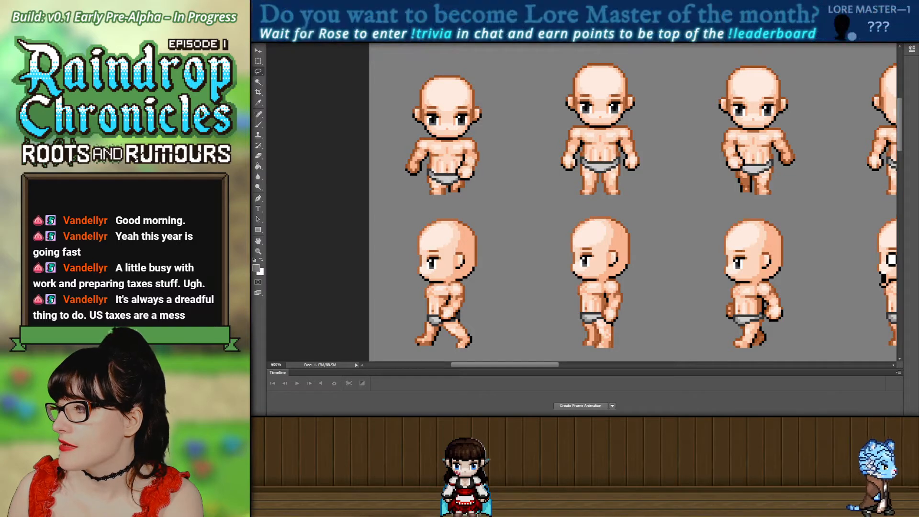
Toggle between the original and the lowered version of the first front-facing sprite to compare the poses.
key(ctrl+z)
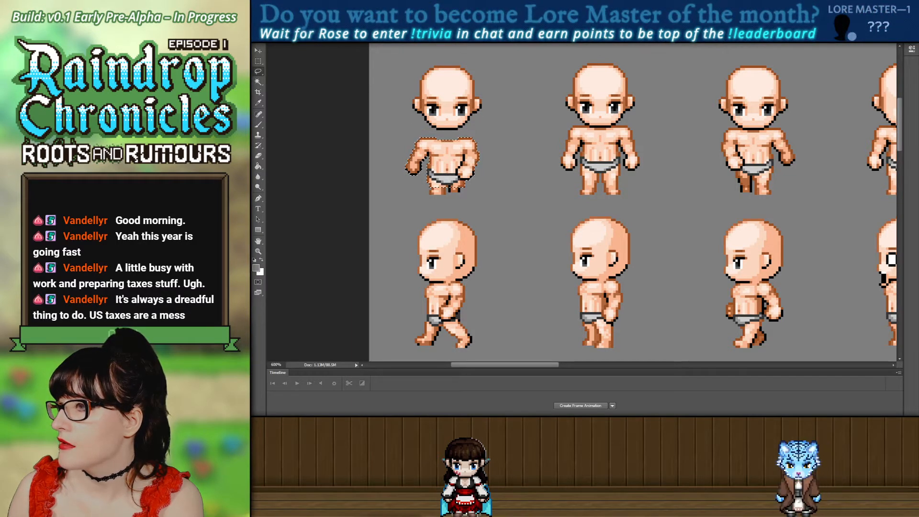
key(ctrl+z)
key(ctrl+z)
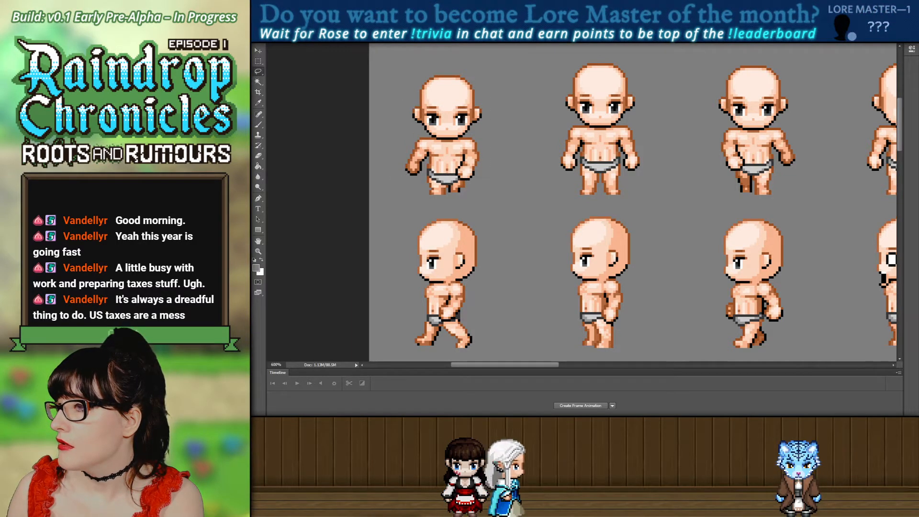
key(ctrl+z)
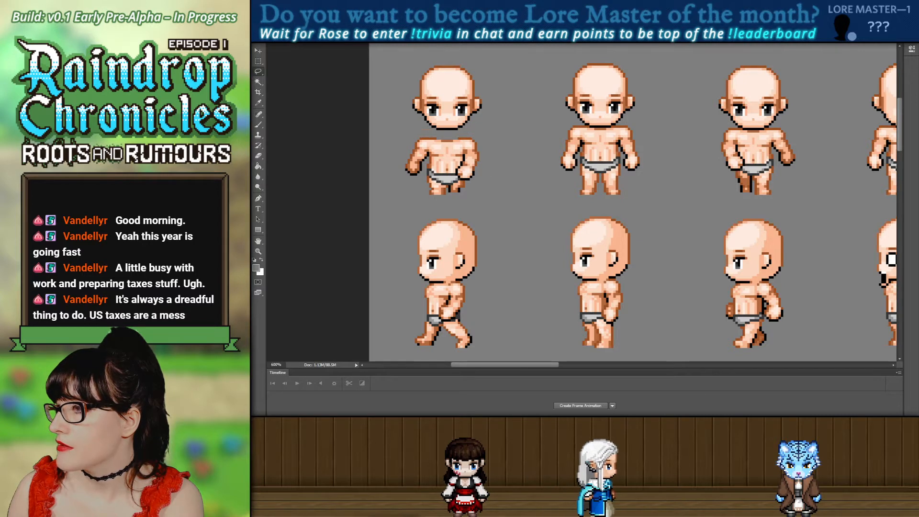
key(ctrl+z)
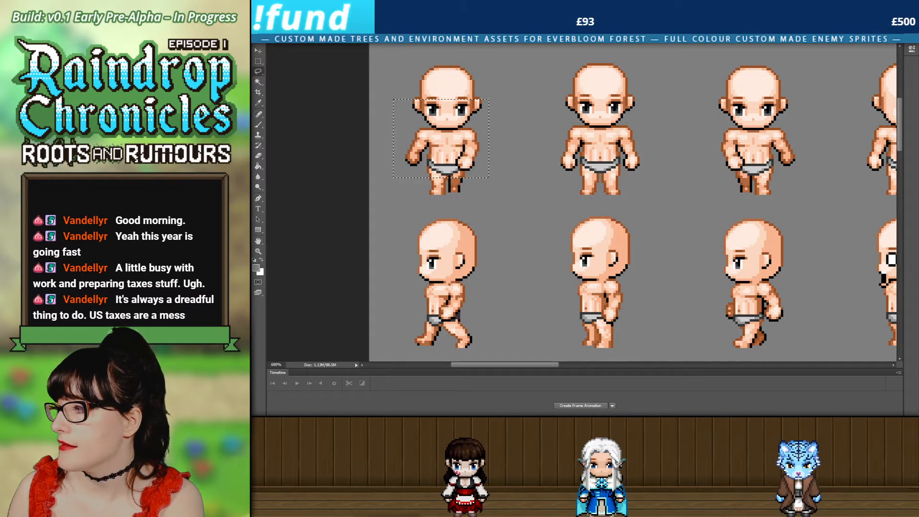
key(ctrl+shift+z)
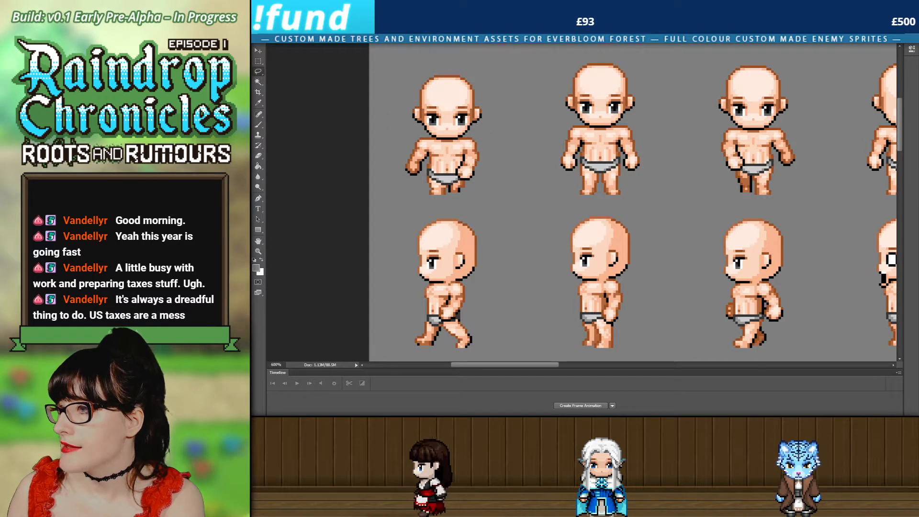
Examine the lowered front-facing sprite's shortened legs up close, next to the standing pose.
click(258, 251)
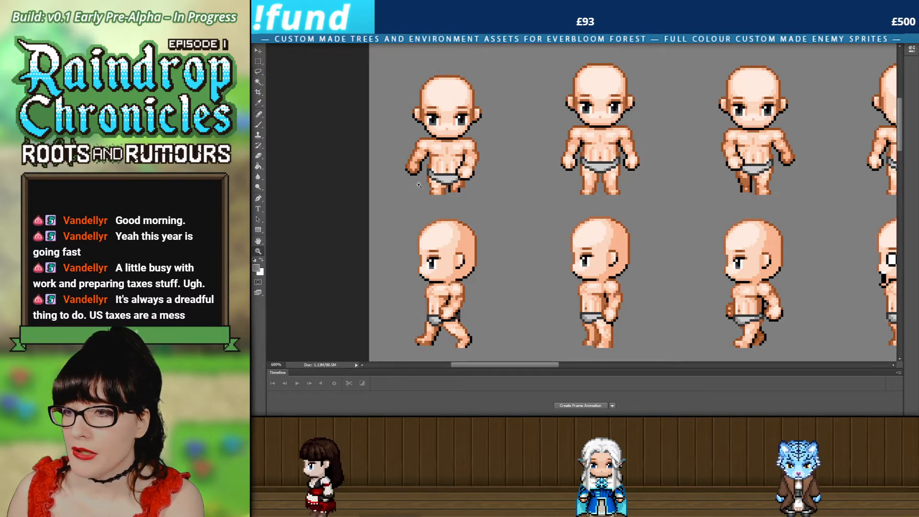
click(419, 185)
click(450, 198)
click(439, 193)
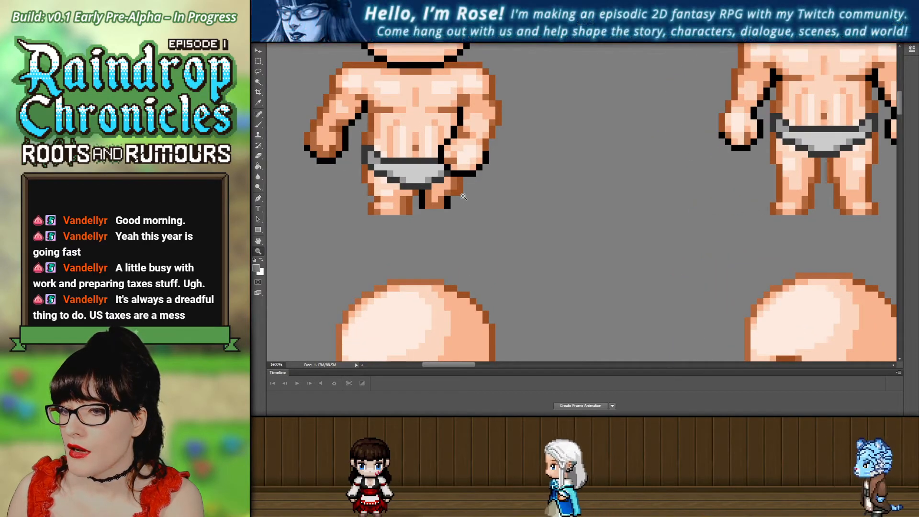
click(389, 201)
alt+click(411, 182)
alt+click(417, 172)
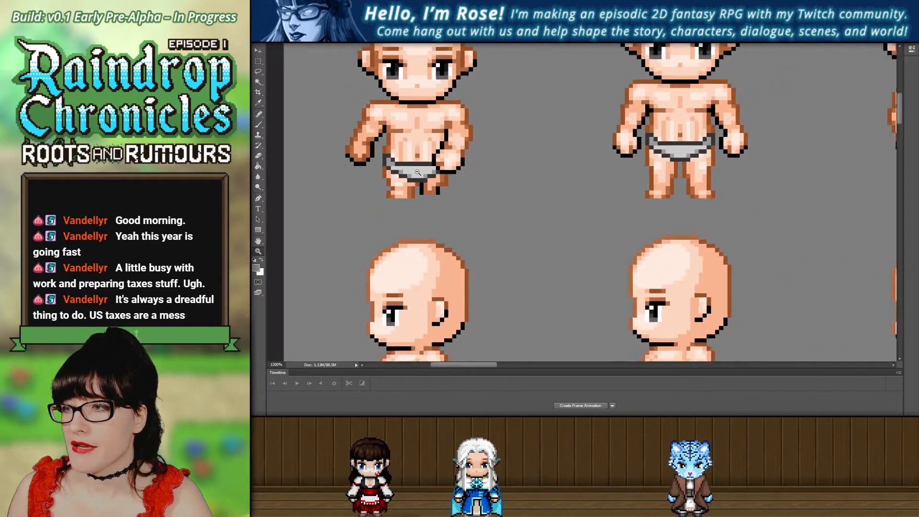
alt+click(417, 172)
Examine the side-facing and back-view rows and compare them with the lowered front-facing pose.
click(546, 262)
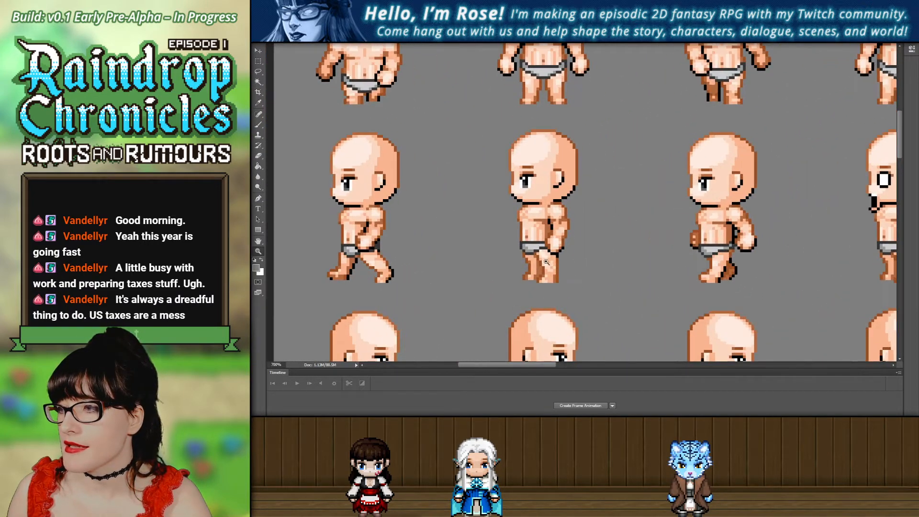
drag(473, 242, 406, 227)
alt+click(406, 228)
alt+click(406, 228)
scroll(479, 297, down, 1)
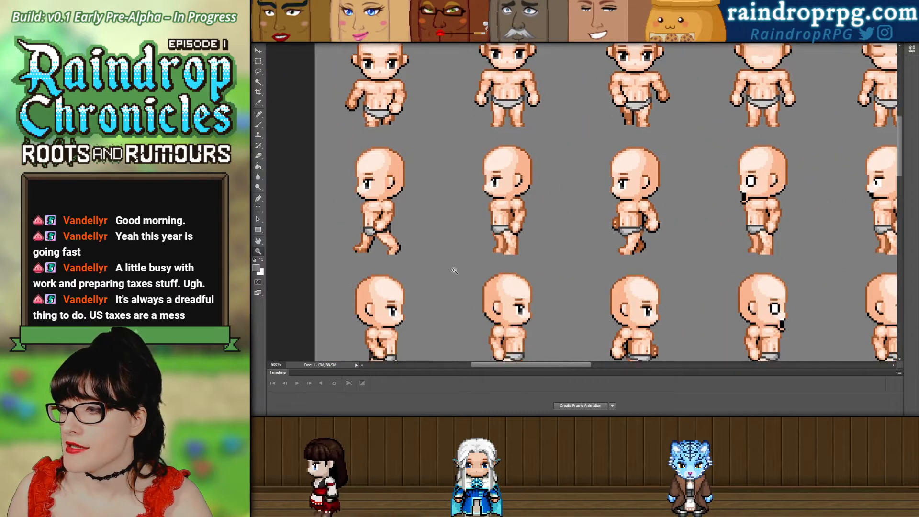
drag(502, 366, 473, 367)
scroll(520, 298, up, 2)
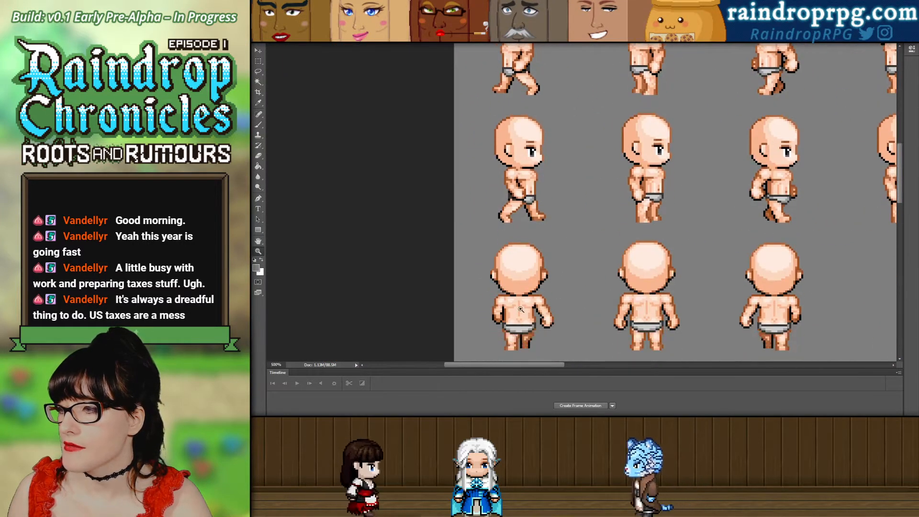
scroll(520, 297, up, 2)
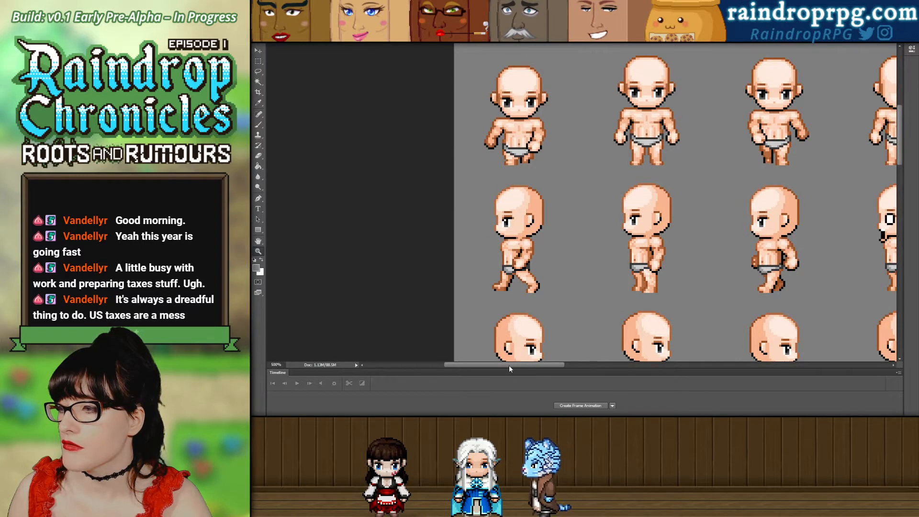
drag(509, 369, 518, 366)
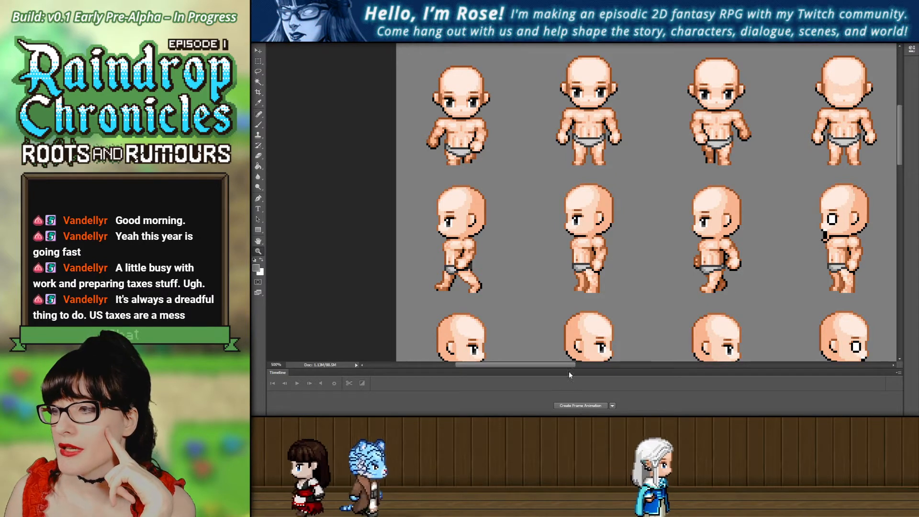
scroll(568, 364, left, 2)
scroll(569, 374, left, 2)
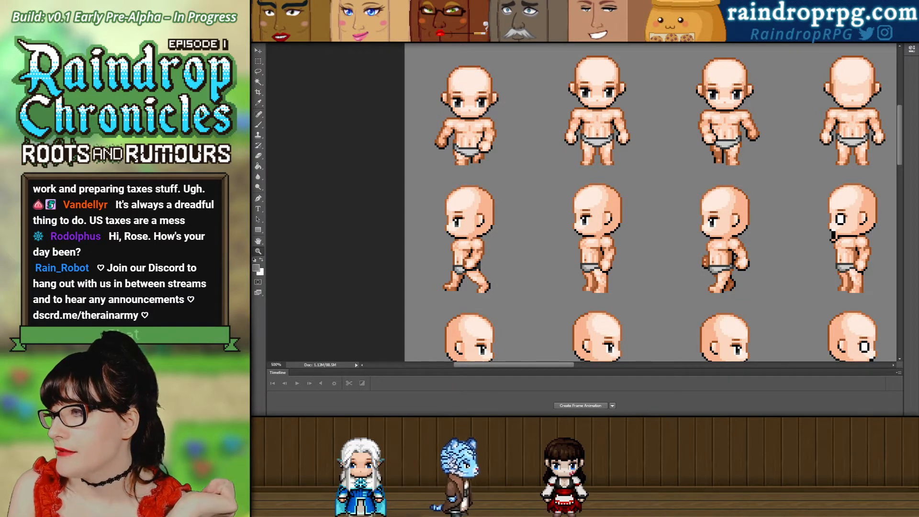
Undo the head and torso moves on the first front-facing sprite and clear the selection.
key(ctrl+alt+z)
key(ctrl+alt+z)
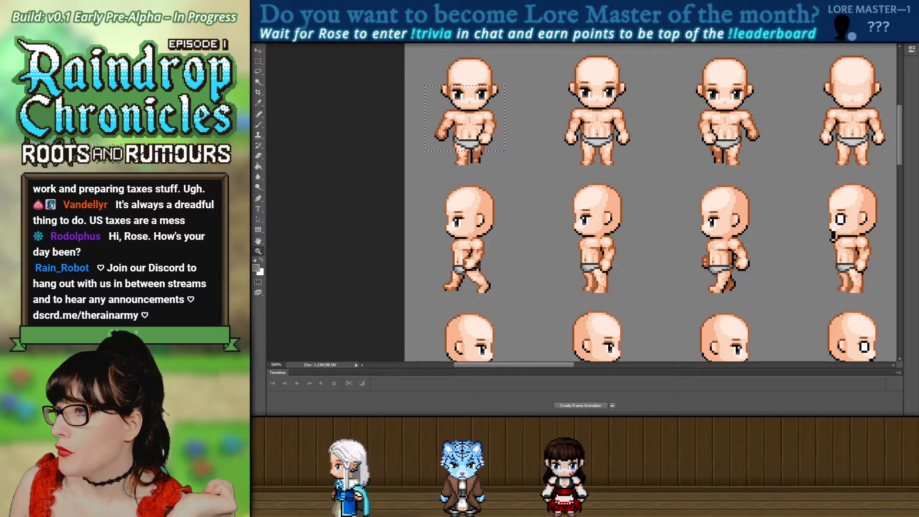
click(335, 65)
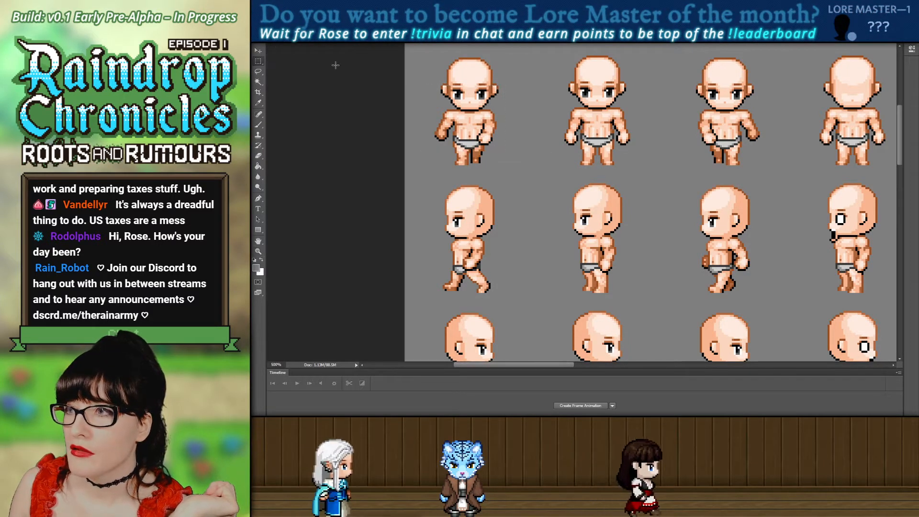
Zoom back out to 300% and review all four rows of the body sprite sheet.
scroll(692, 221, down, 3)
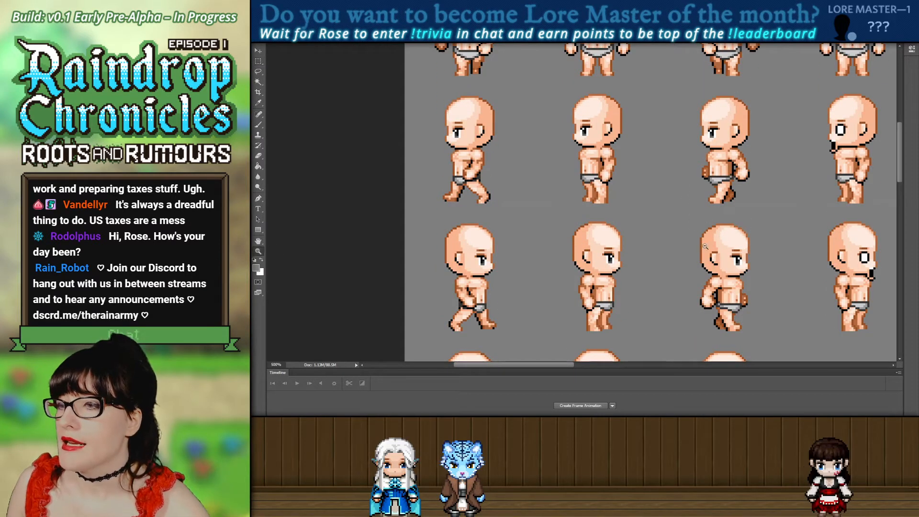
alt+click(705, 246)
alt+click(705, 246)
drag(577, 367, 637, 359)
scroll(618, 351, down, 2)
scroll(612, 348, left, 2)
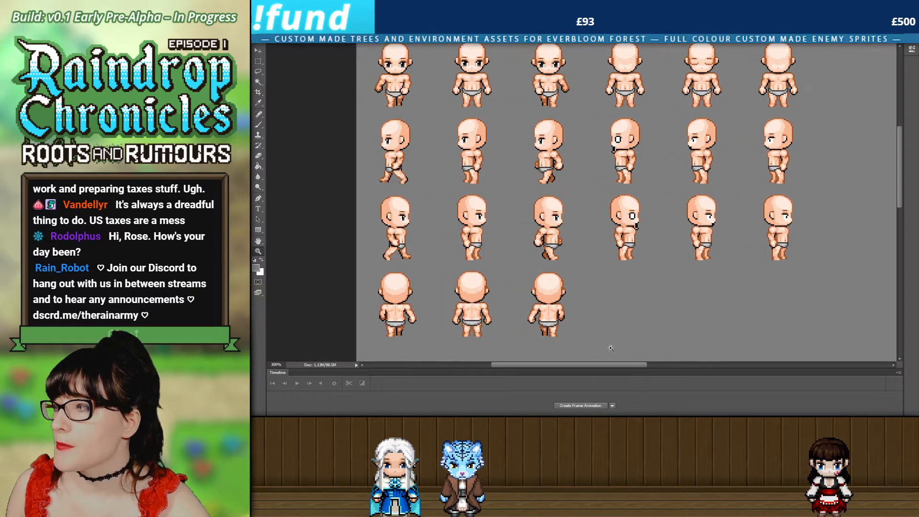
Examine the front, side and back rows of the body sprite sheet at 200% to 400% zoom.
alt+click(497, 136)
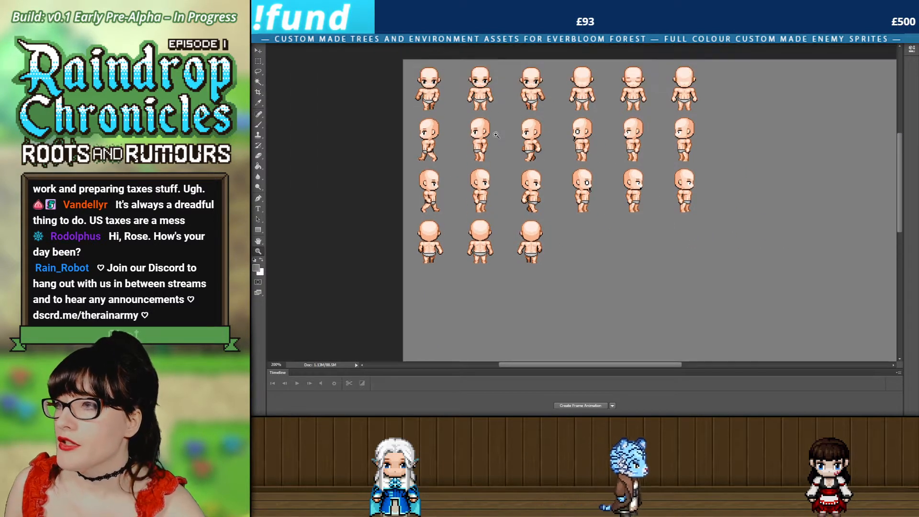
click(497, 136)
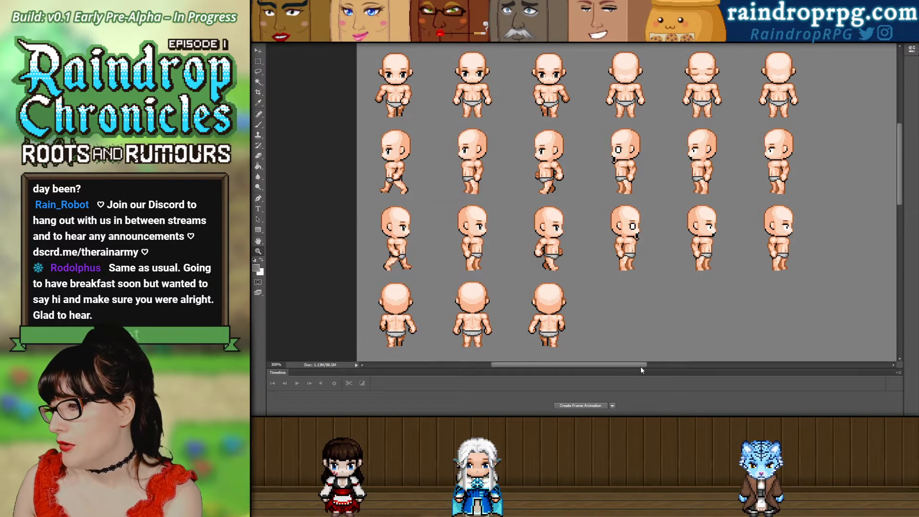
drag(641, 367, 645, 365)
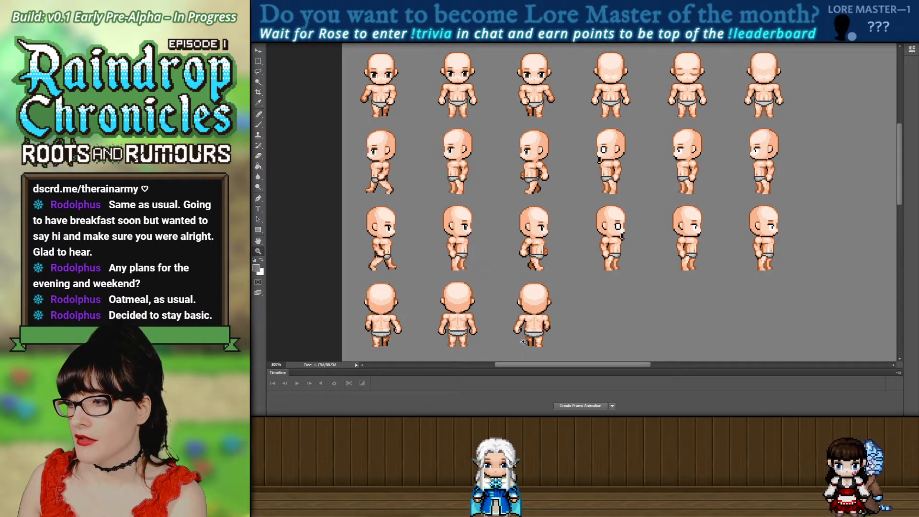
click(514, 305)
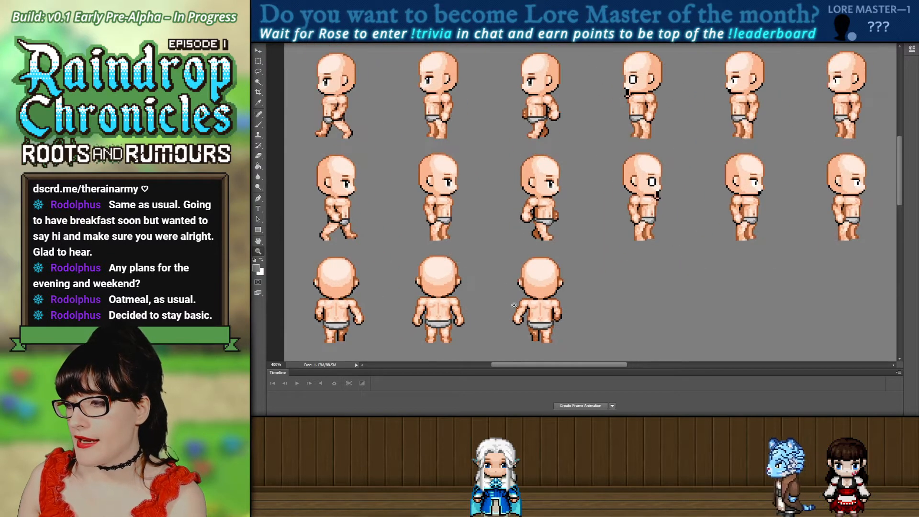
alt+click(483, 151)
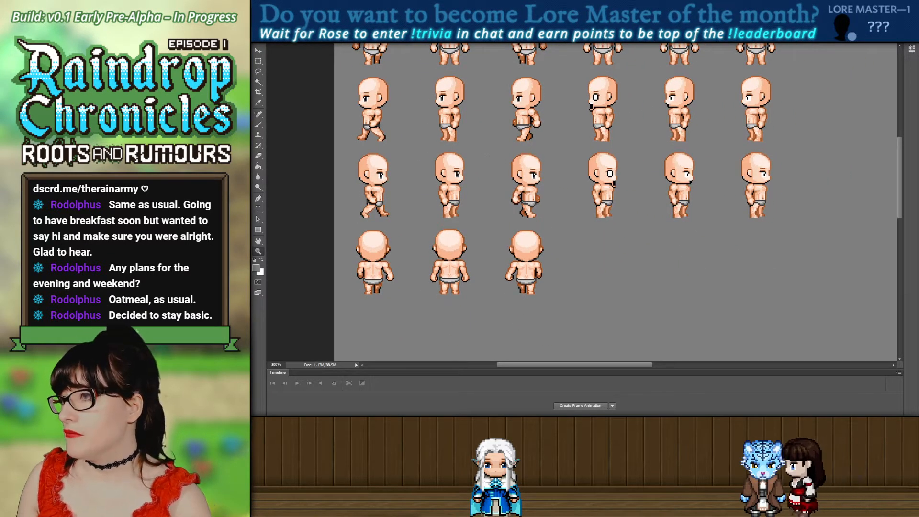
scroll(285, 81, up, 2)
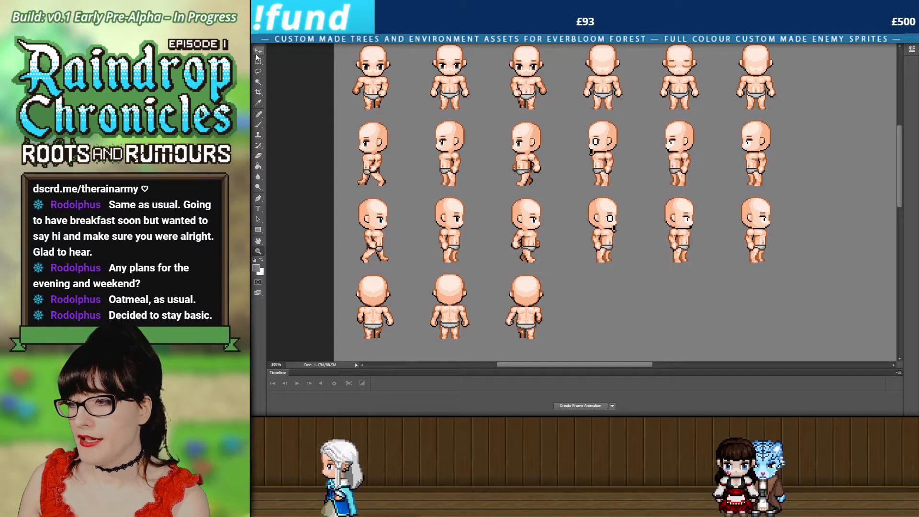
click(258, 62)
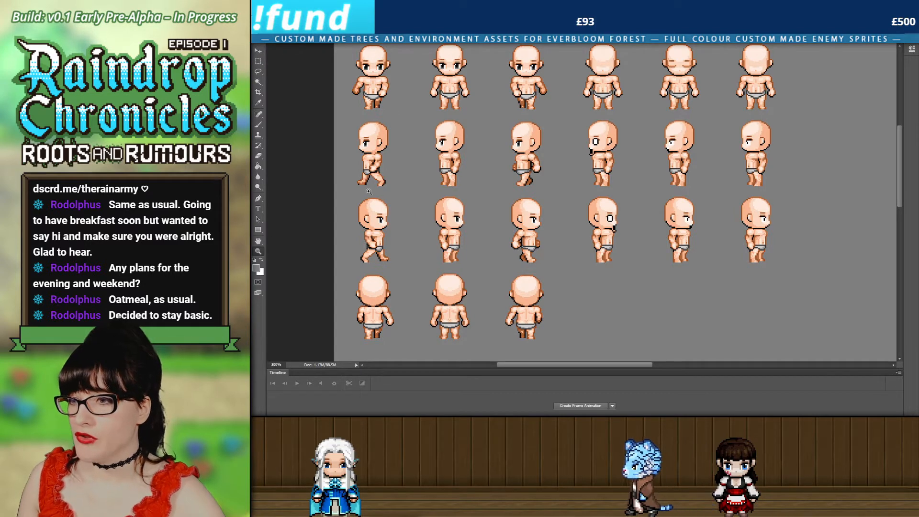
key(ctrl+minus)
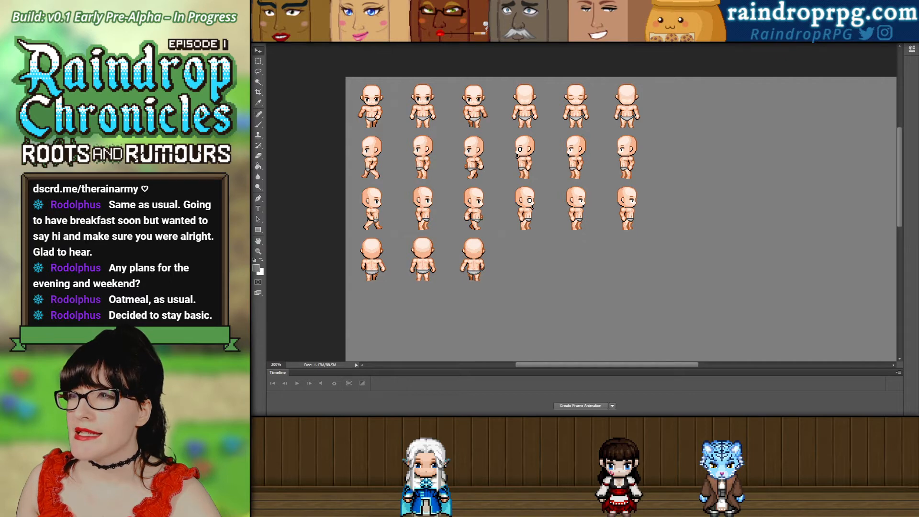
click(557, 139)
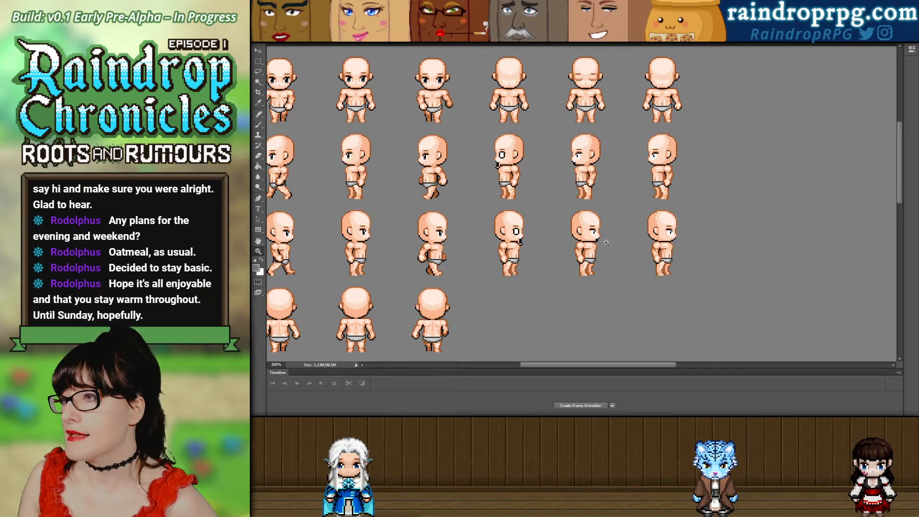
scroll(637, 362, left, 3)
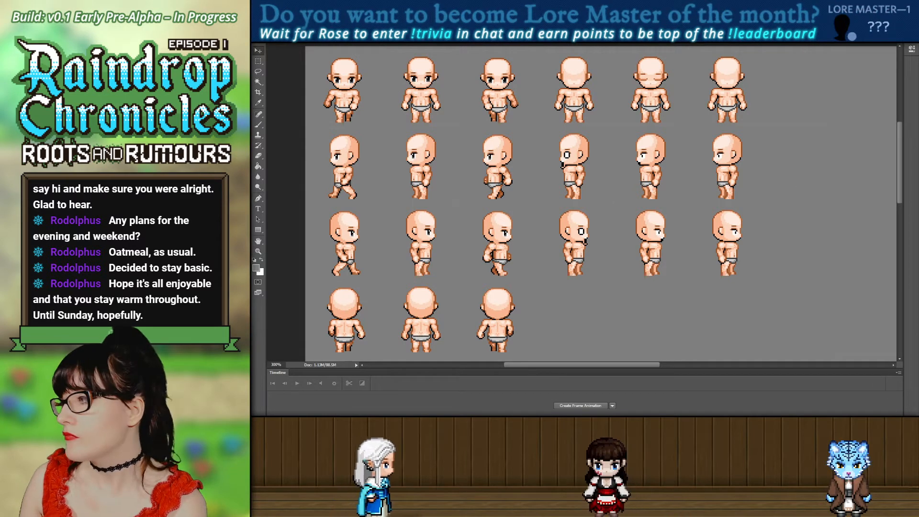
key(ctrl+comma)
key(ctrl+comma)
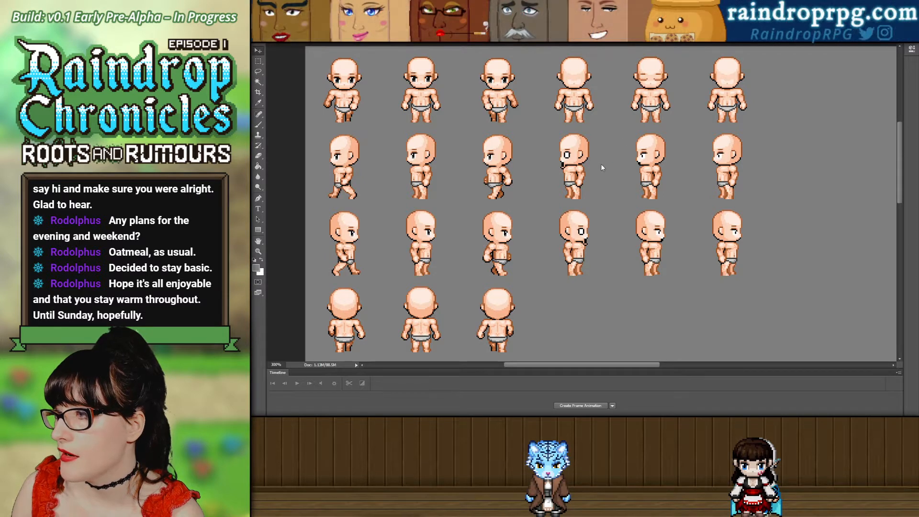
Look over the barrel expressions sheet and its grid up close, and return to the body sprite sheet.
key(ctrl+Tab)
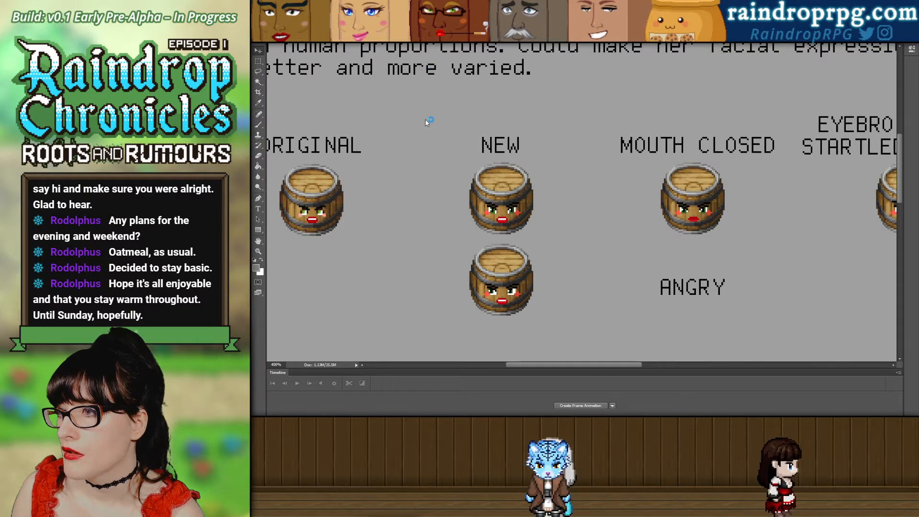
key(ctrl+Tab)
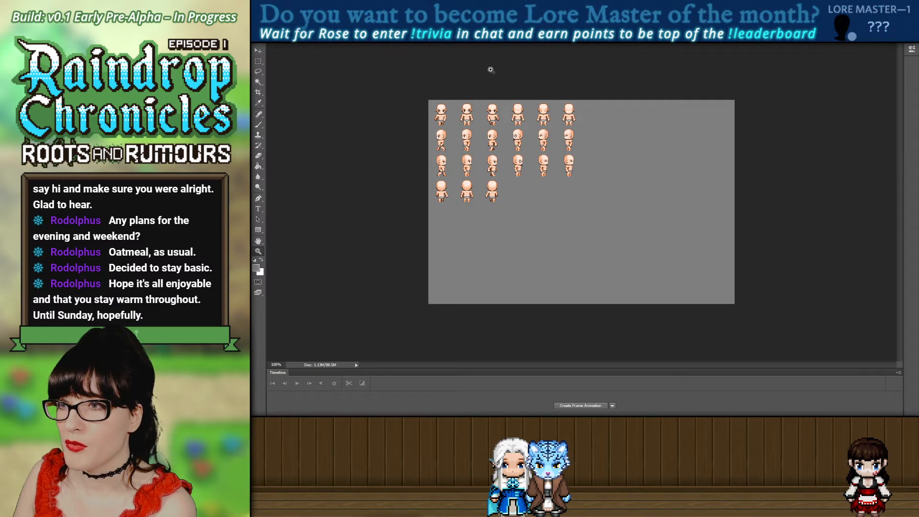
click(549, 110)
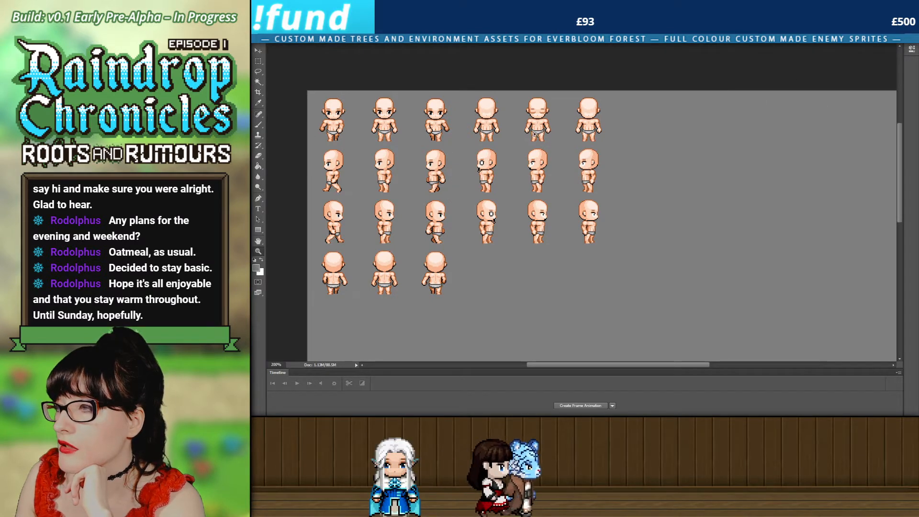
key(ctrl+Tab)
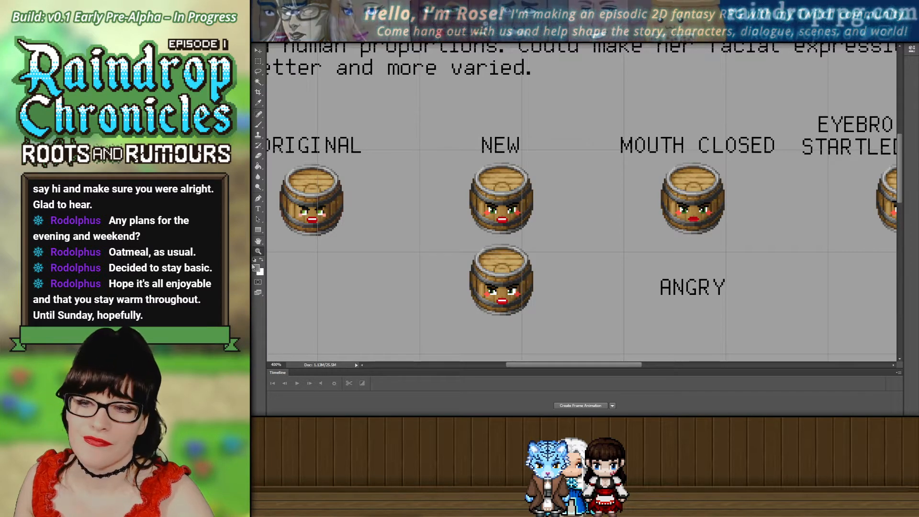
drag(336, 257, 380, 81)
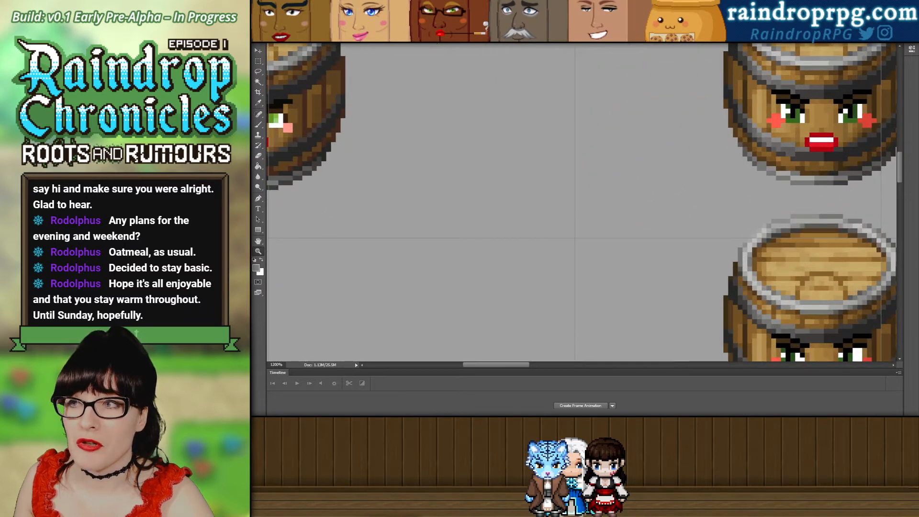
key(ctrl+Tab)
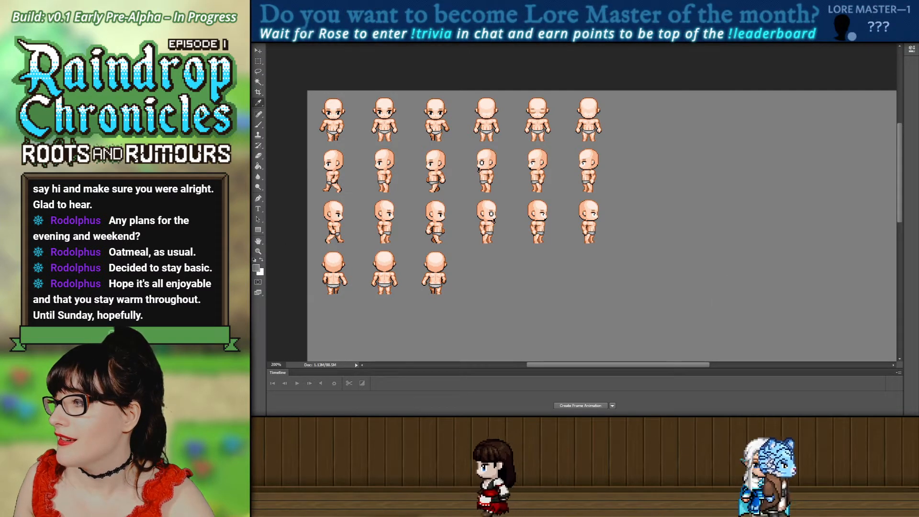
Fill the body sprite sheet's background with dark grey and show the grid around the sprite cells.
key(z)
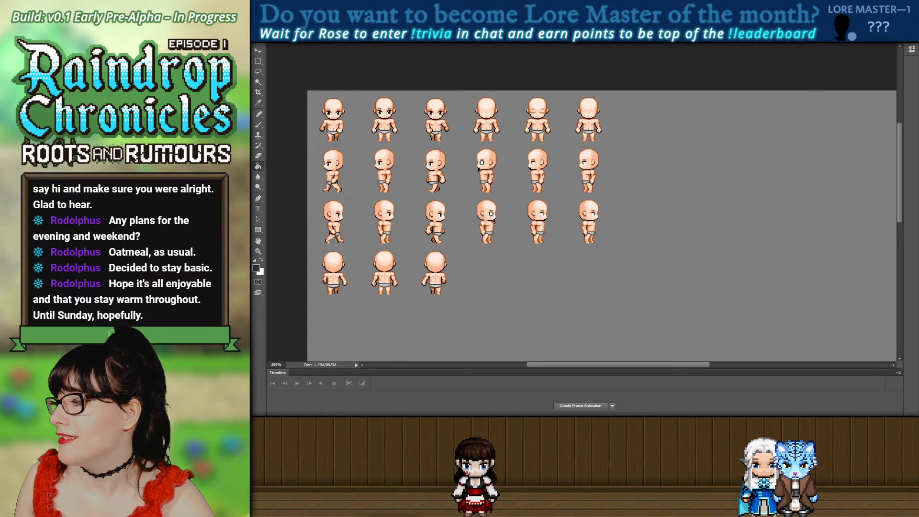
key(ctrl+apostrophe)
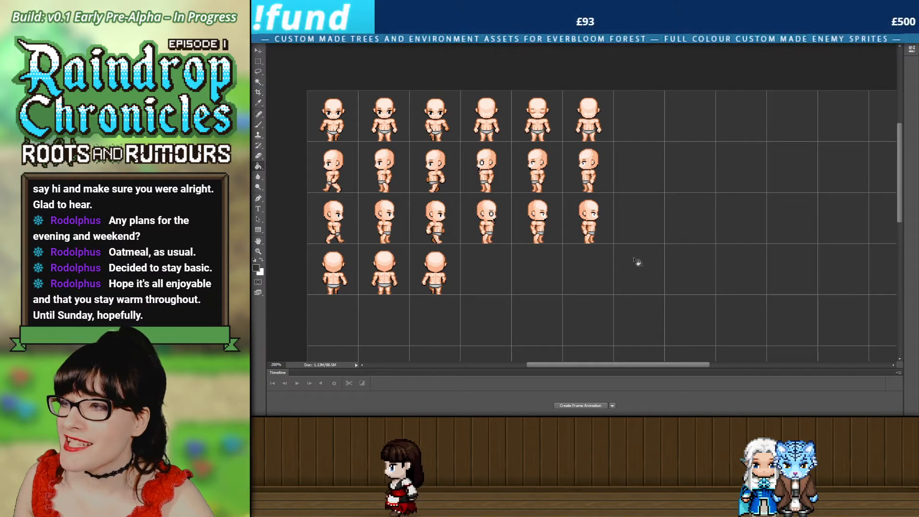
click(259, 252)
click(351, 179)
click(351, 179)
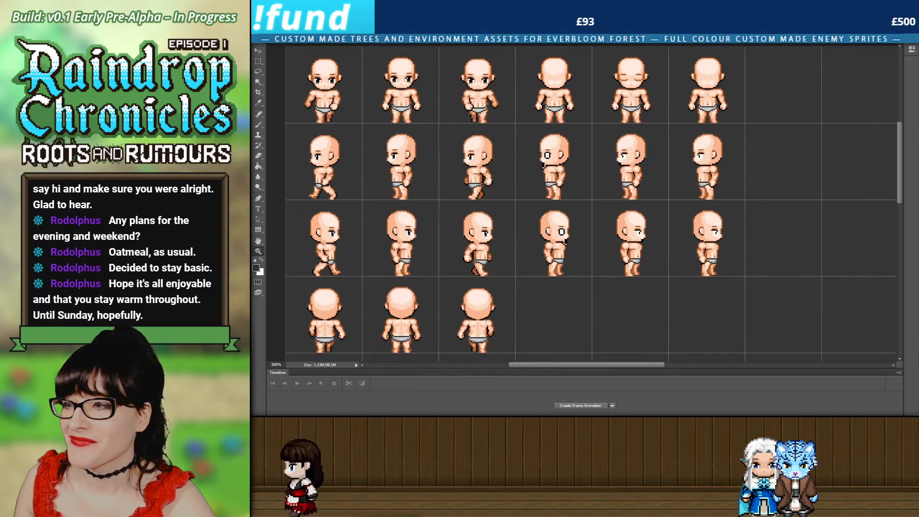
click(799, 246)
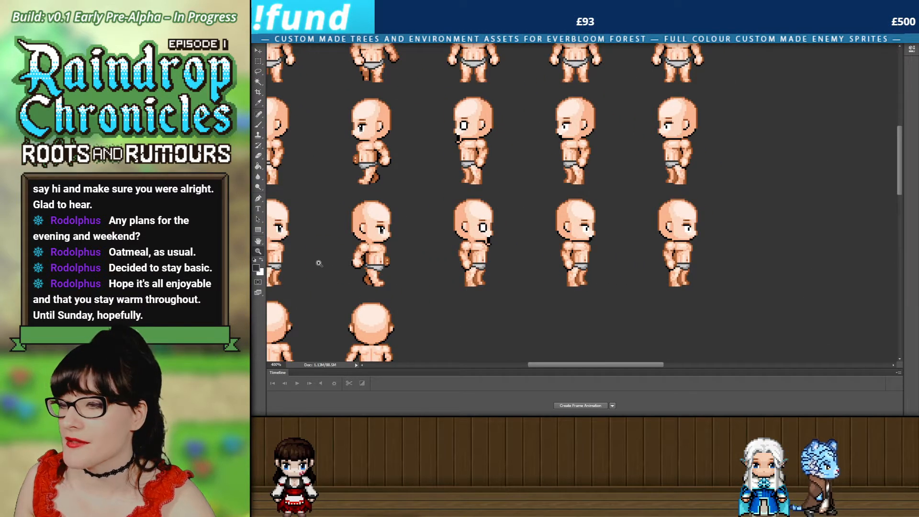
key(ctrl+apostrophe)
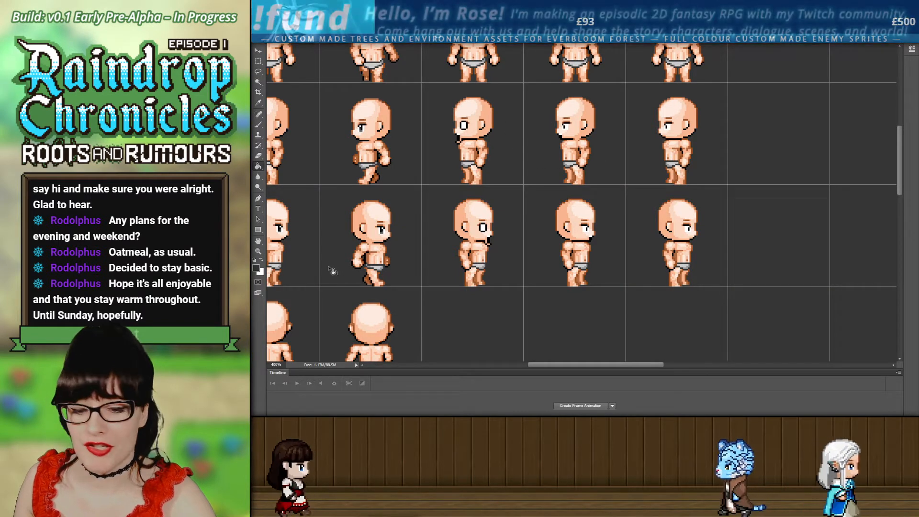
Try a lighter grey background fill behind the body sprites and undo it.
alt+click(331, 215)
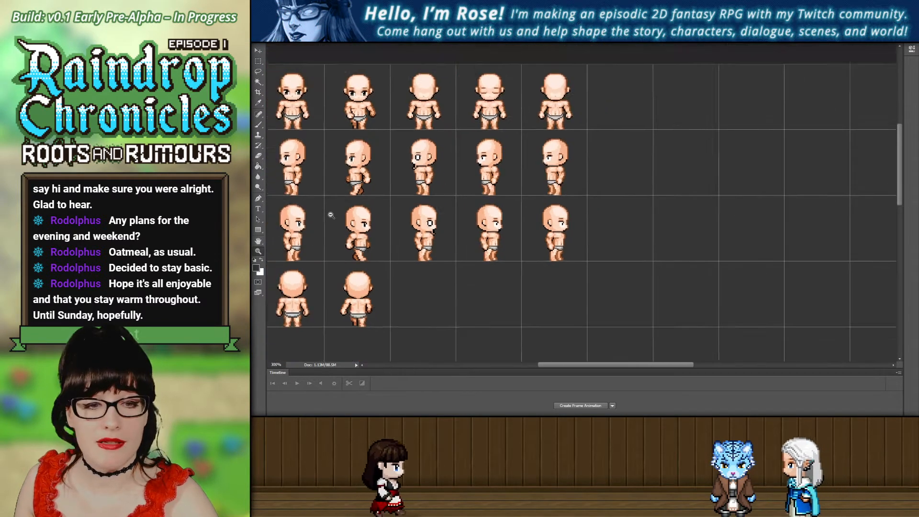
key(ctrl+1)
click(378, 76)
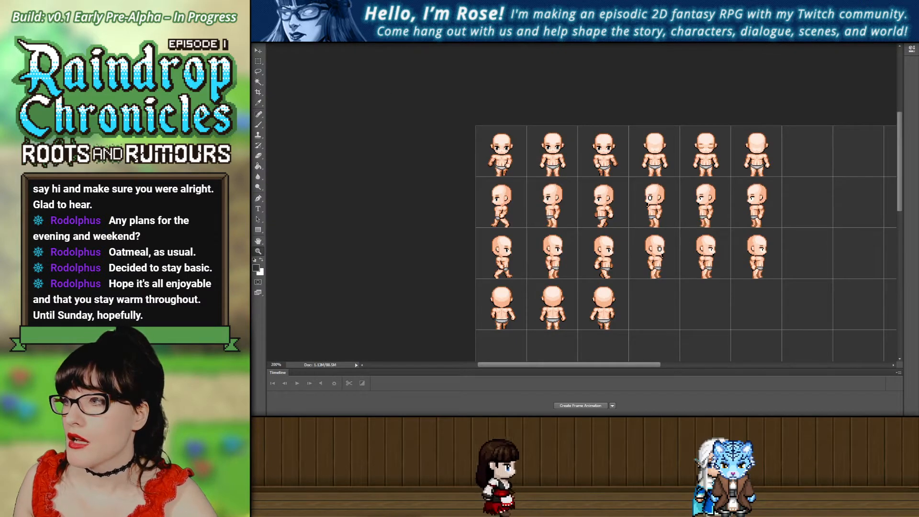
scroll(293, 224, down, 2)
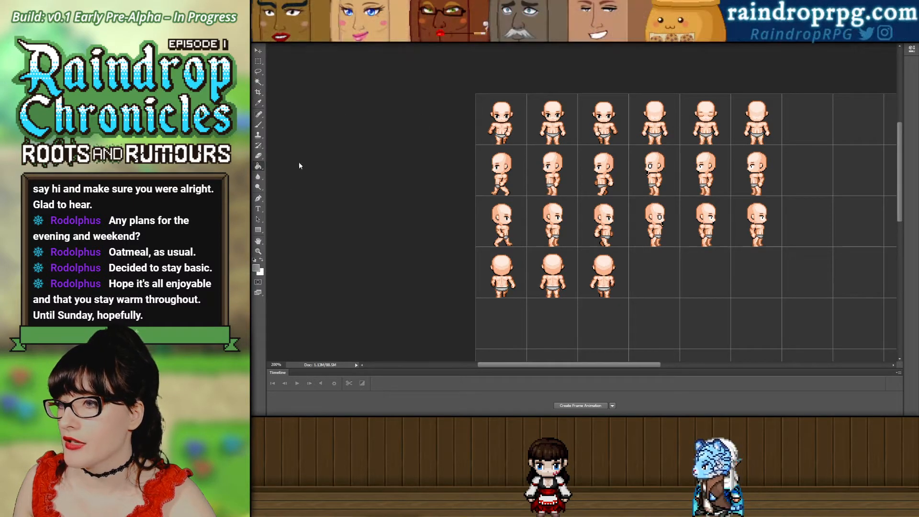
click(561, 193)
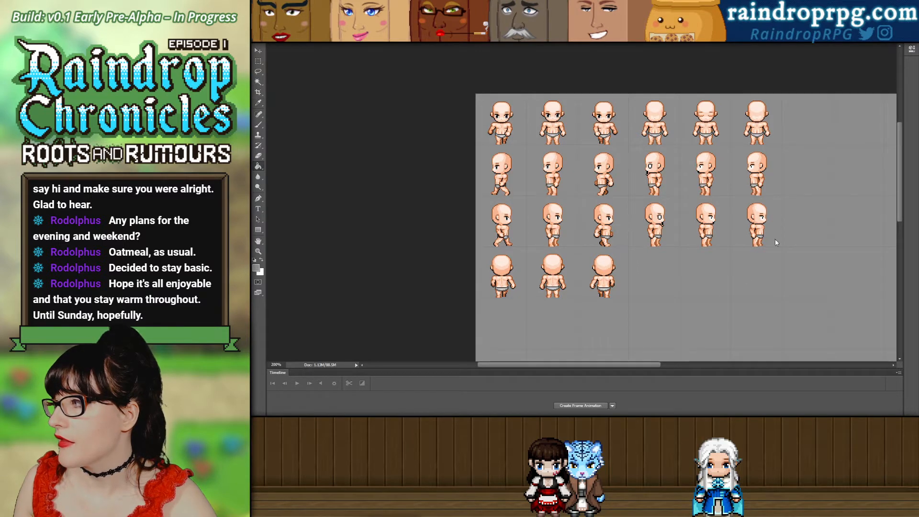
key(ctrl+z)
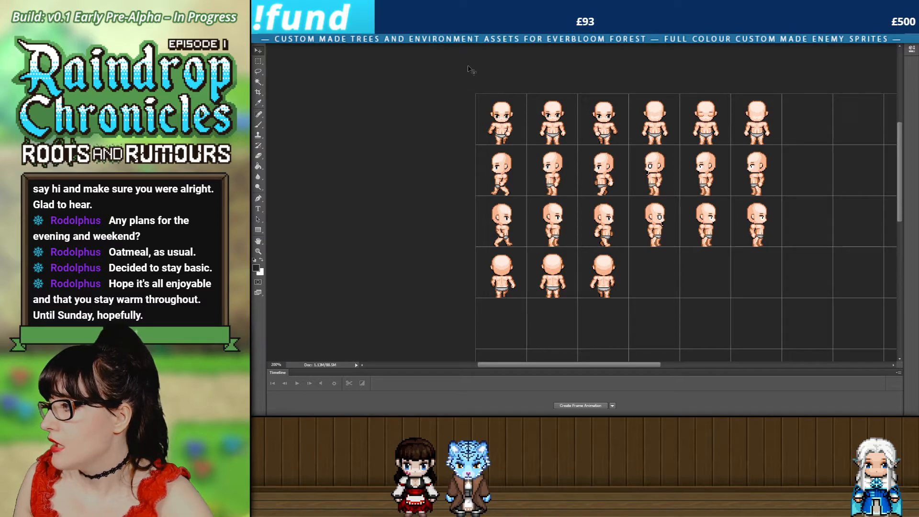
Duplicate the headless bodies into the four empty rows below the back-view sprites and delete the copy's last three columns.
drag(548, 136, 545, 334)
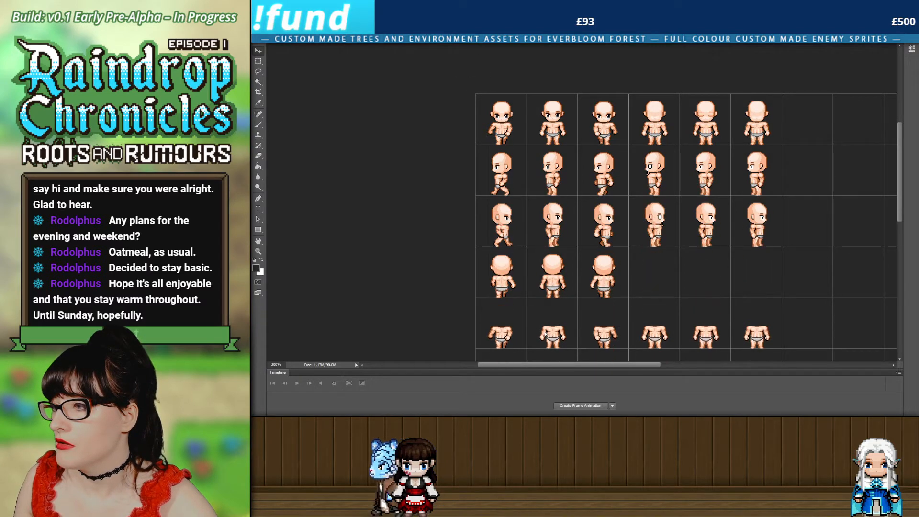
scroll(546, 334, down, 5)
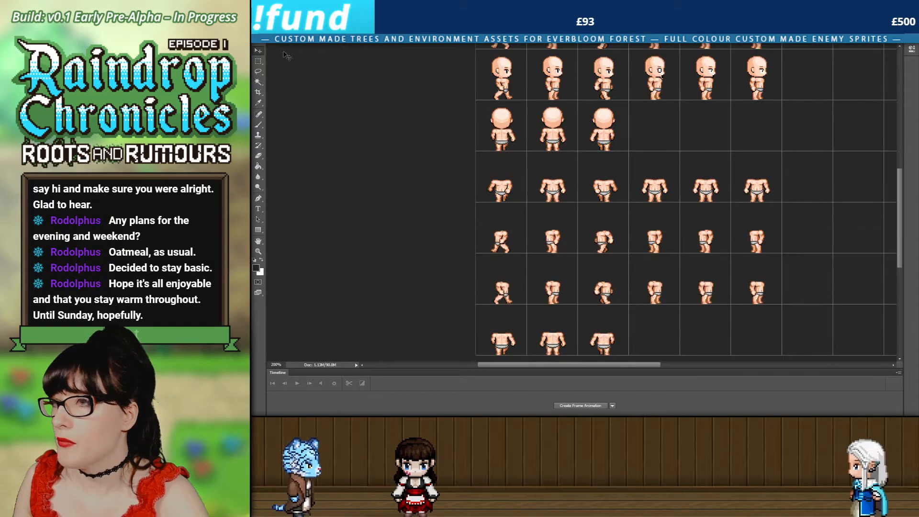
click(258, 62)
drag(629, 156, 795, 346)
key(Delete)
key(ctrl+d)
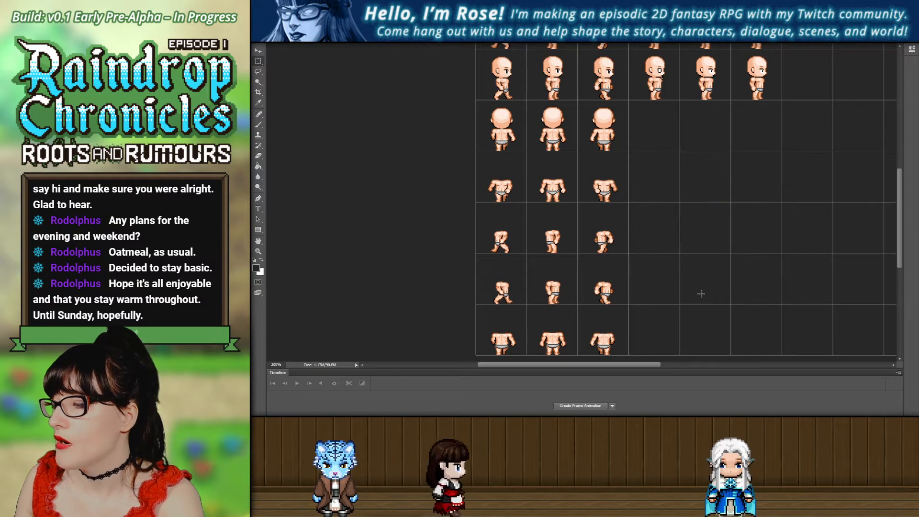
Delete the second and third columns of the duplicated headless bodies, keeping only the first column.
scroll(644, 202, down, 1)
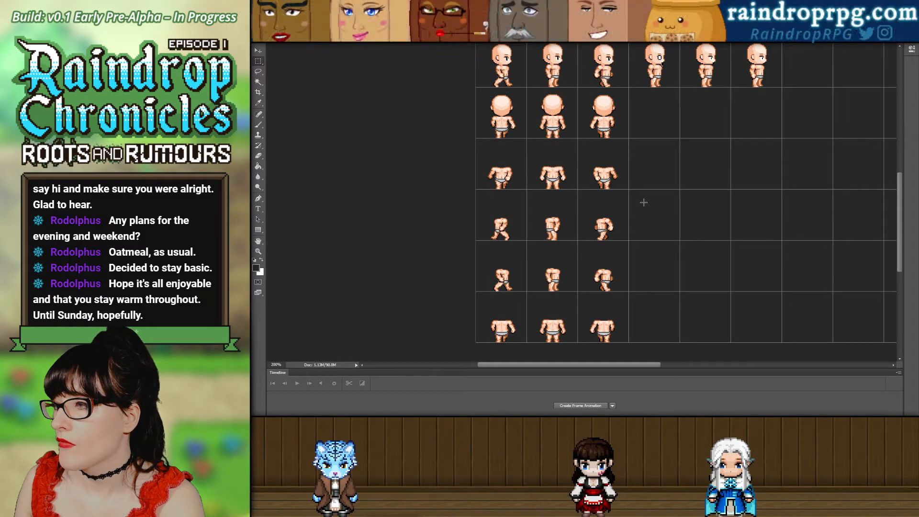
drag(527, 147, 630, 349)
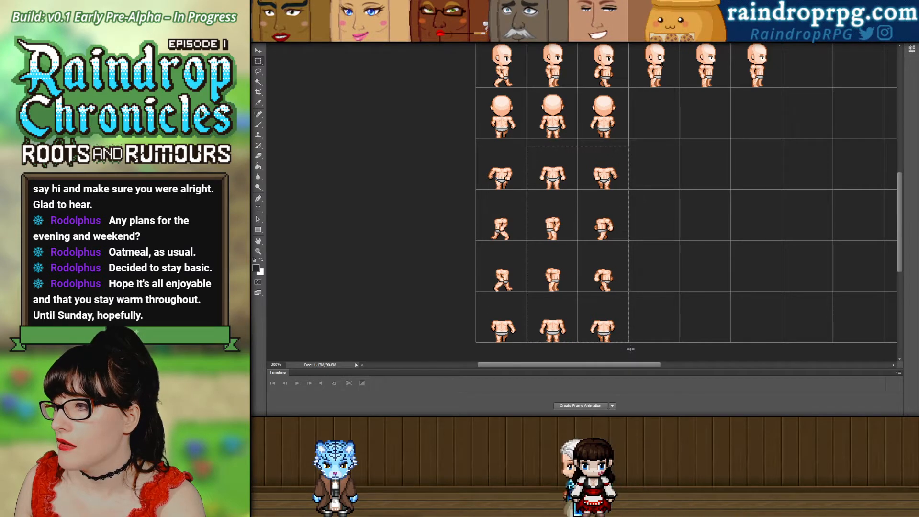
key(Delete)
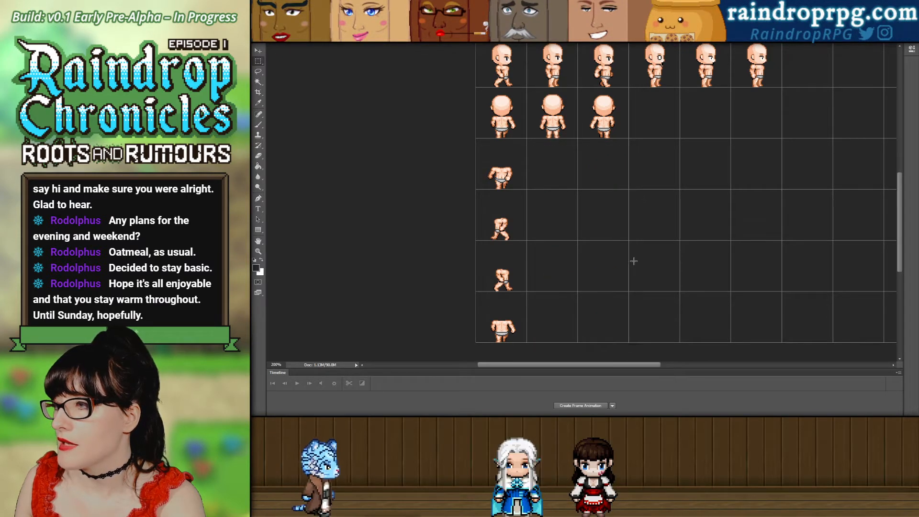
click(258, 251)
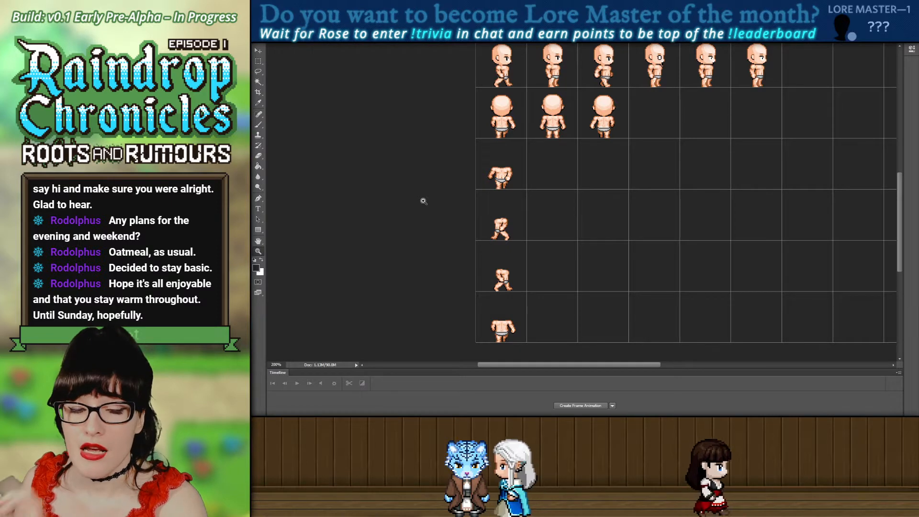
click(436, 231)
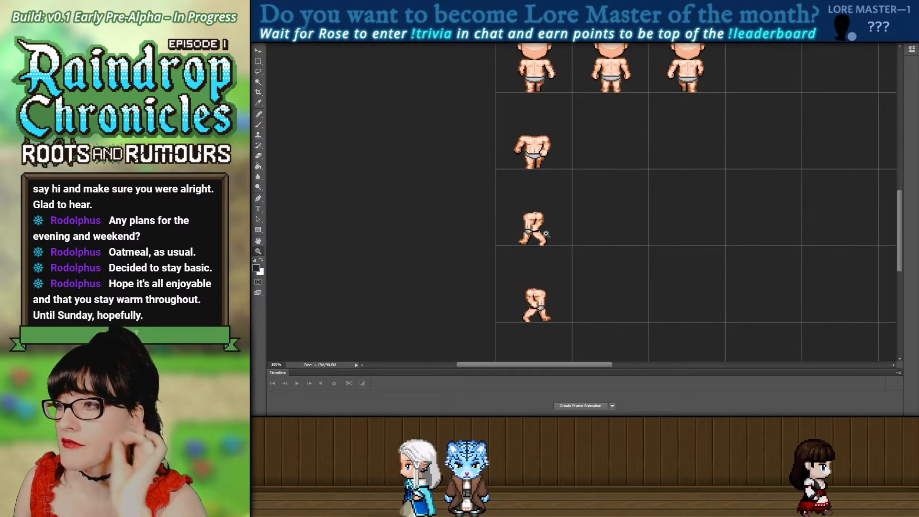
Examine the first-column headless body copies in the four new rows below the back-view sprites.
drag(901, 220, 885, 160)
scroll(885, 159, down, 6)
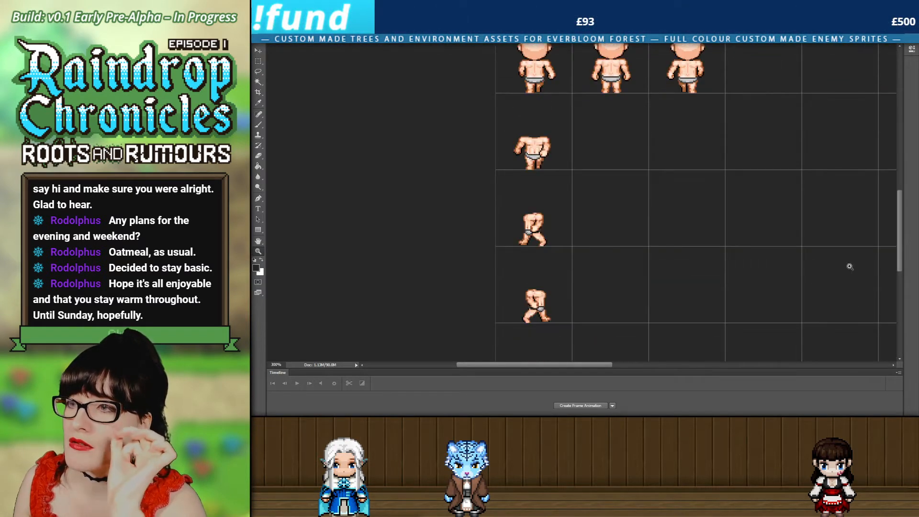
scroll(848, 264, up, 1)
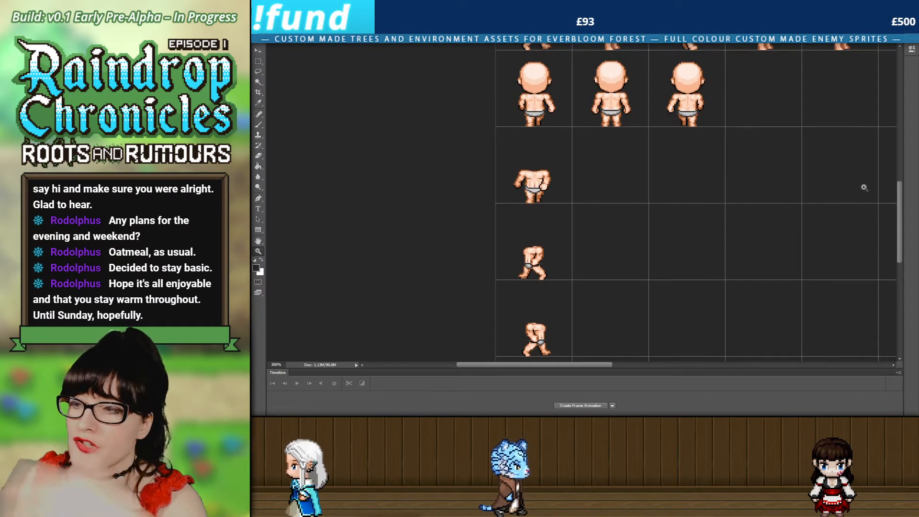
scroll(864, 191, up, 1)
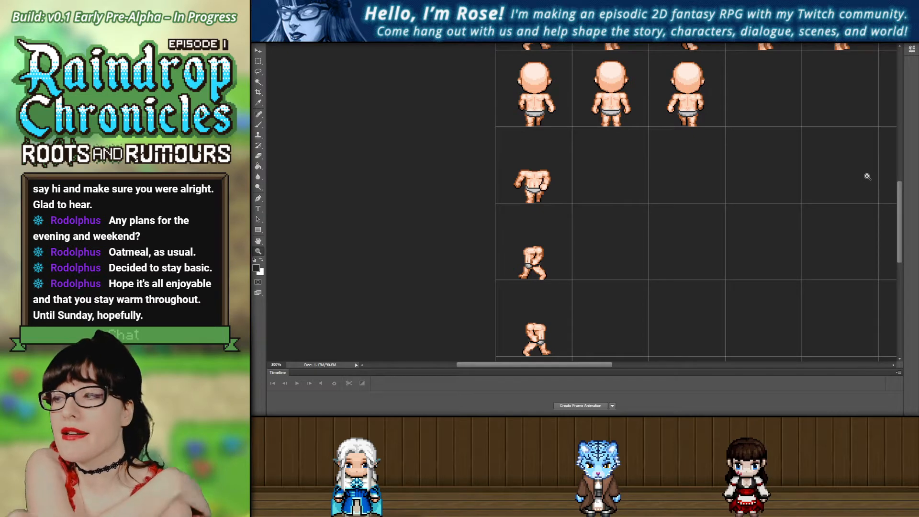
scroll(668, 182, down, 3)
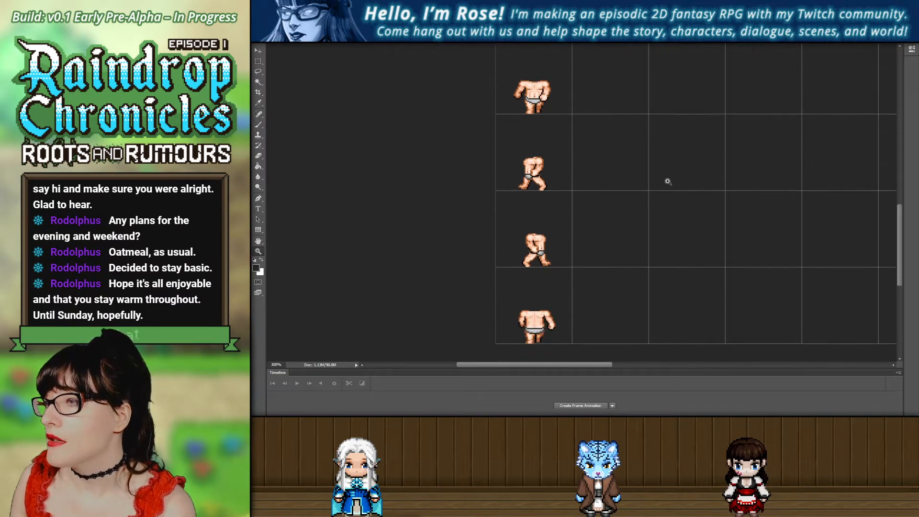
scroll(567, 232, up, 1)
scroll(567, 232, up, 1)
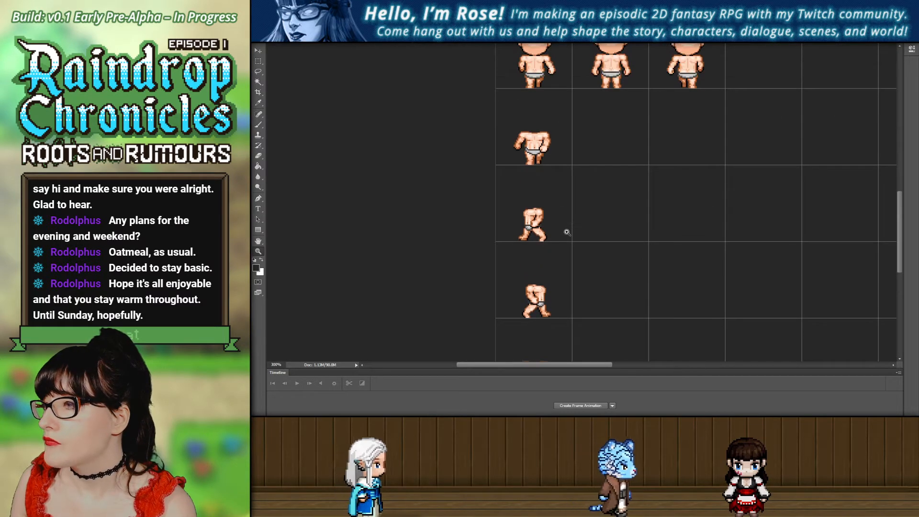
scroll(492, 93, down, 2)
scroll(583, 140, up, 1)
scroll(583, 140, up, 4)
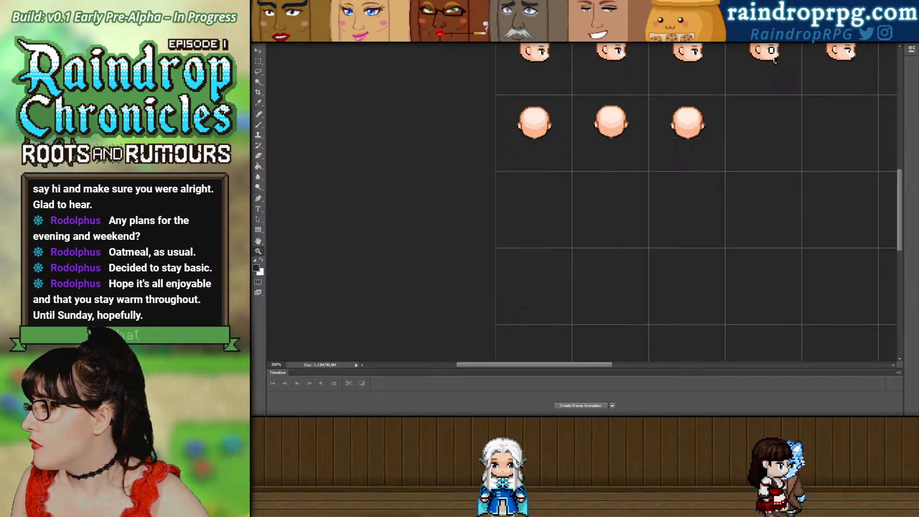
Hide the light-skinned male body and its headless copies, and show the brown-skinned male body under the heads.
alt+click(583, 192)
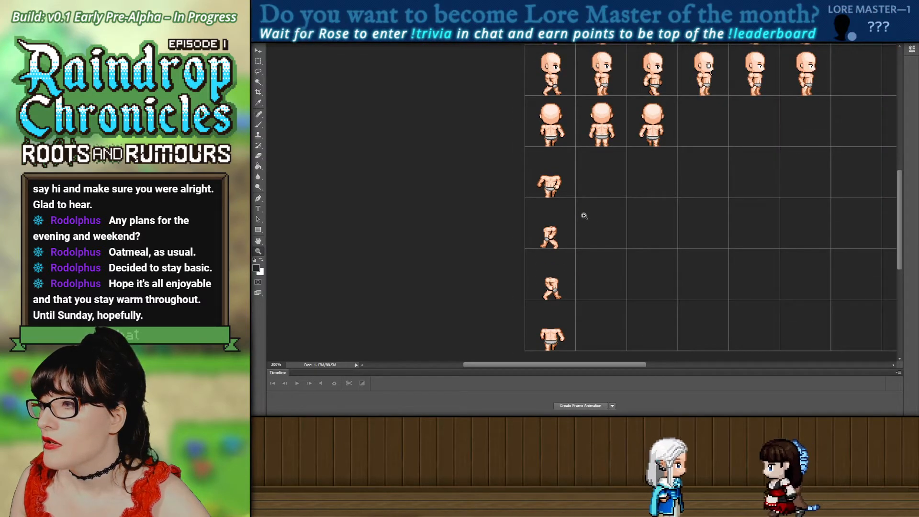
key(ctrl+comma)
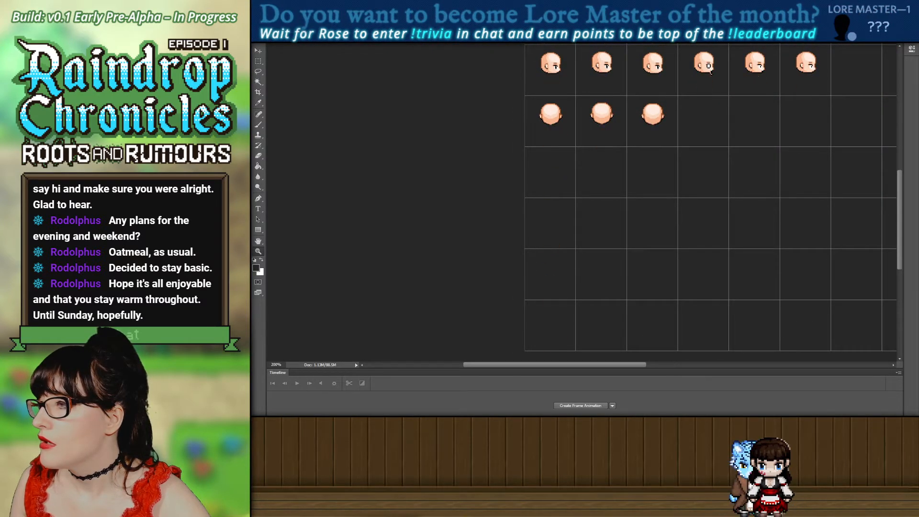
key(ctrl+comma)
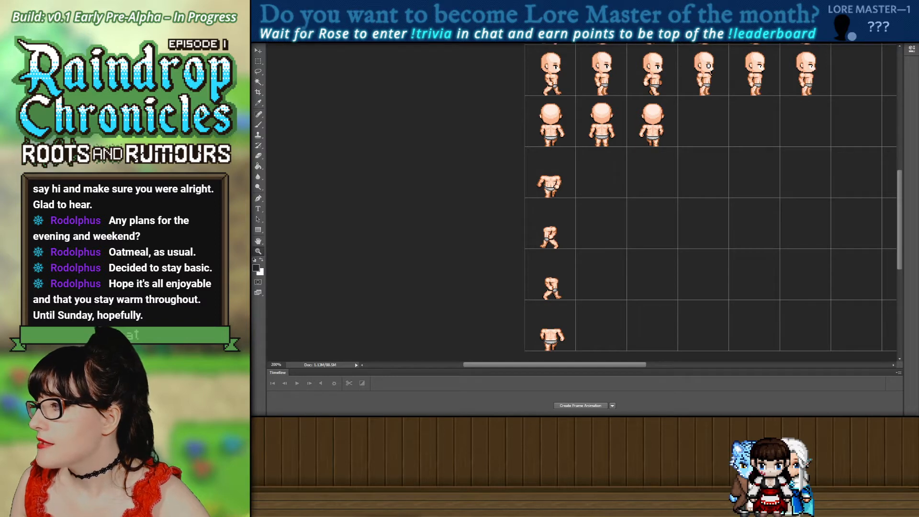
key(ctrl+comma)
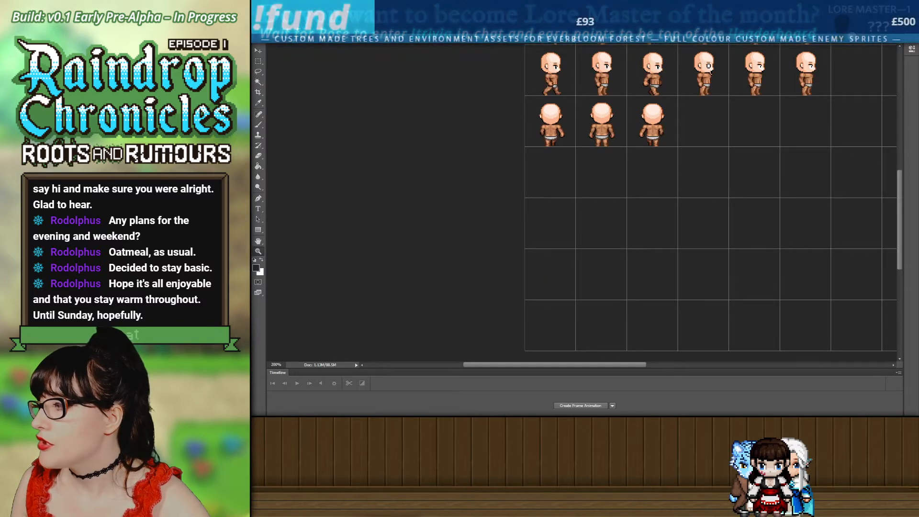
Duplicate the first column of brown-skinned male headless bodies into the four empty rows below the back-view sprites.
scroll(463, 168, up, 3)
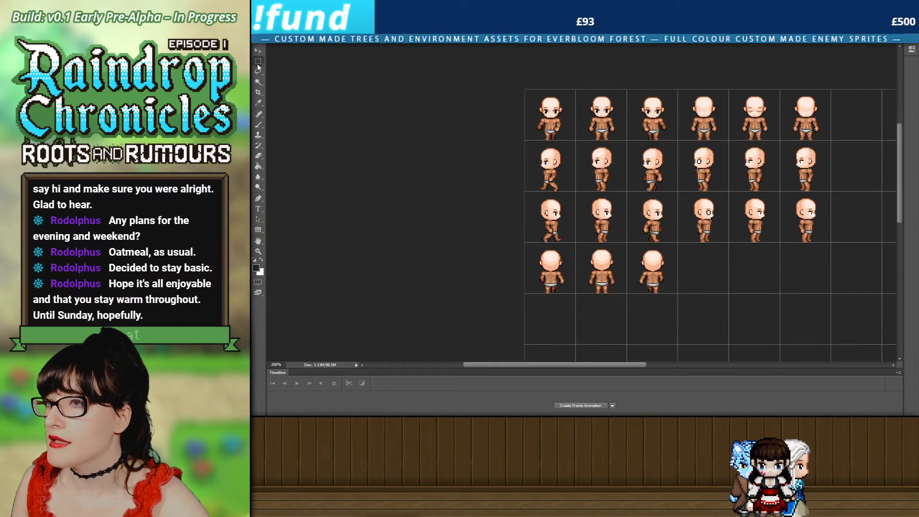
drag(525, 90, 577, 293)
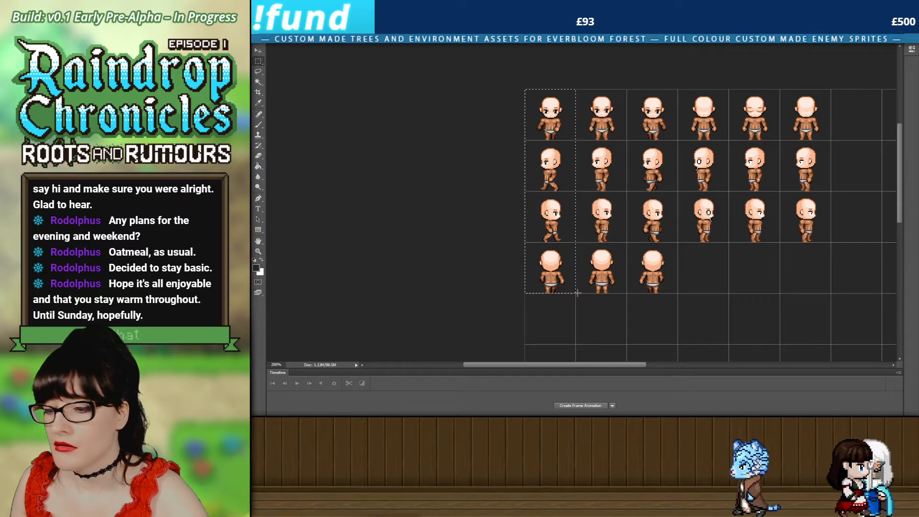
key(ctrl+j)
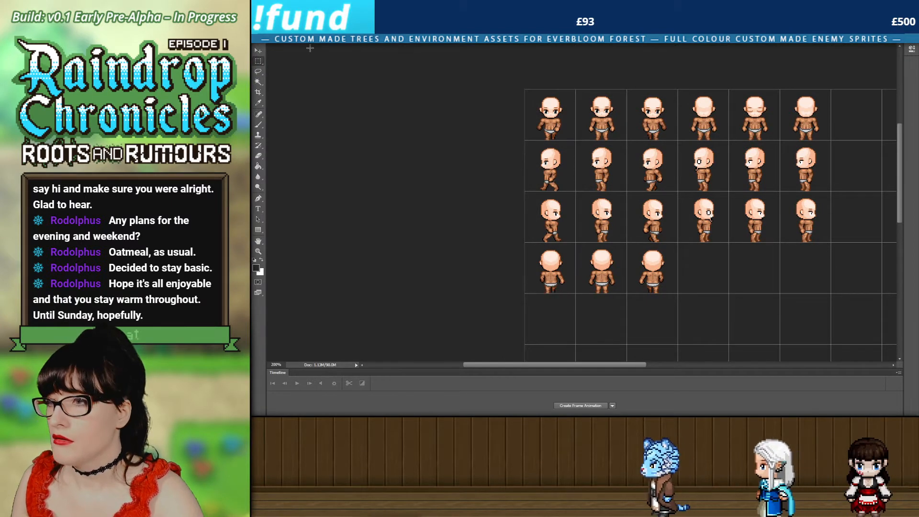
scroll(544, 141, down, 2)
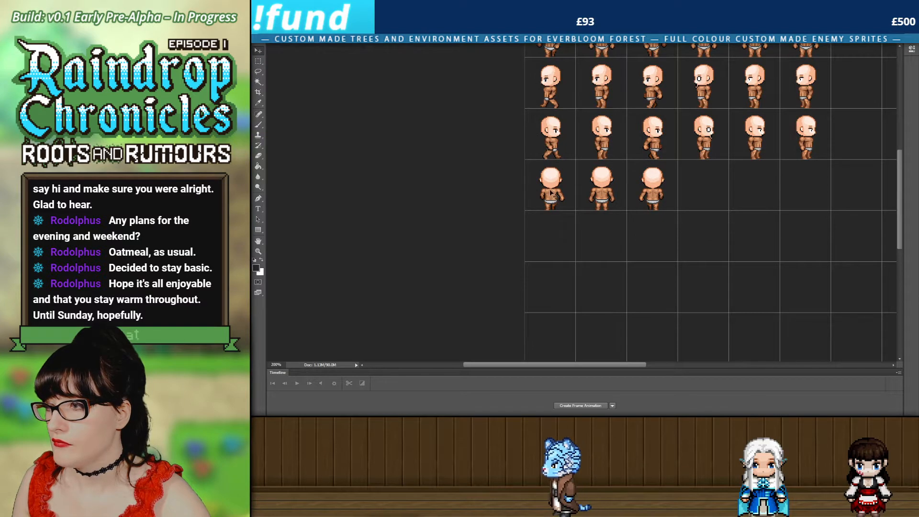
scroll(545, 258, down, 1)
scroll(554, 286, down, 1)
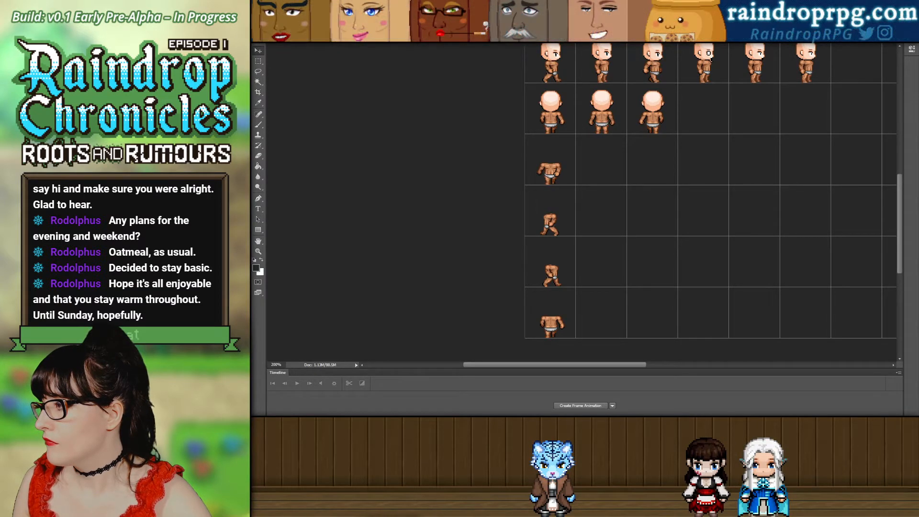
Hide the brown-skinned male body and its copies, and show the dark-skinned male body instead.
key(ctrl+comma)
key(ctrl+comma)
key(ctrl+comma)
key(ctrl+comma)
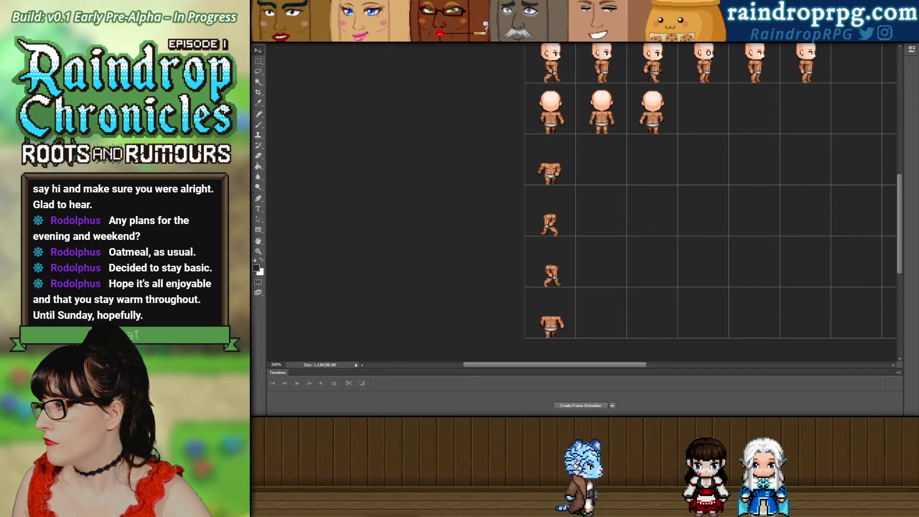
key(ctrl+comma)
key(ctrl+comma)
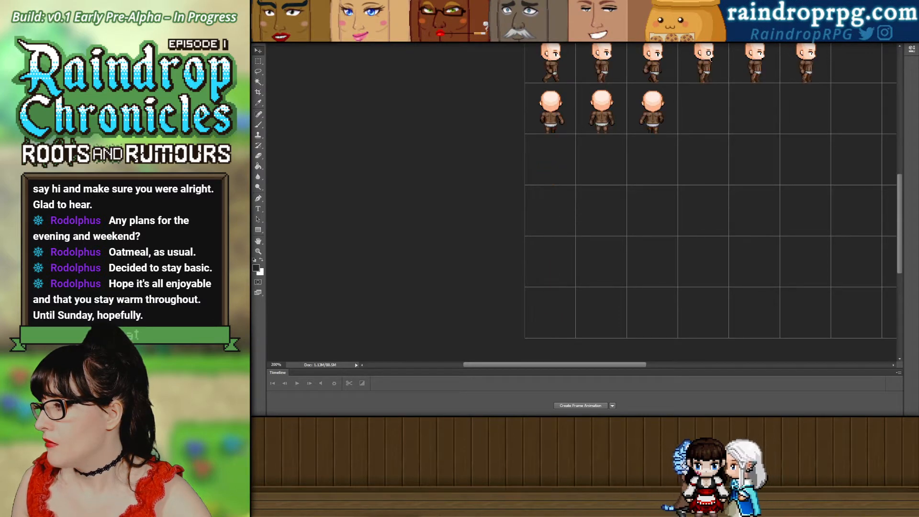
Duplicate the first column of dark-skinned male headless bodies into the four empty rows below the back-view sprites.
scroll(562, 58, up, 1)
scroll(561, 58, up, 5)
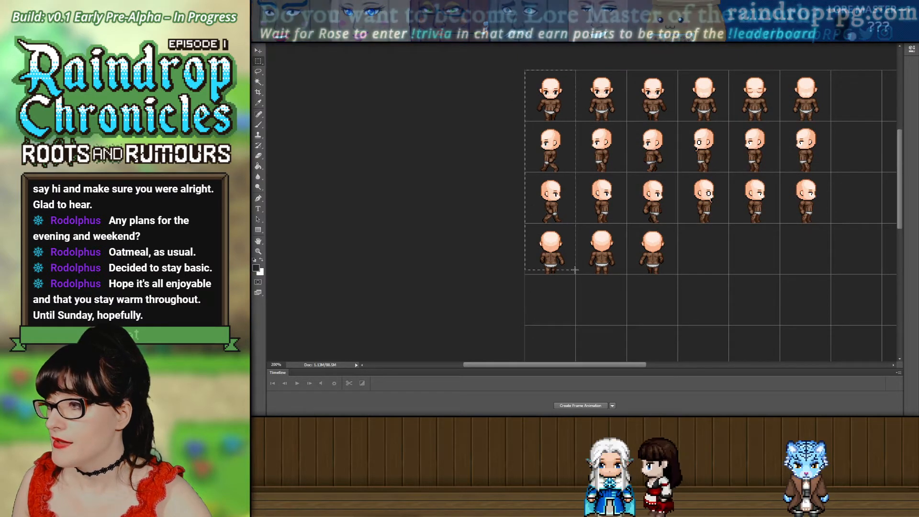
drag(576, 275, 525, 70)
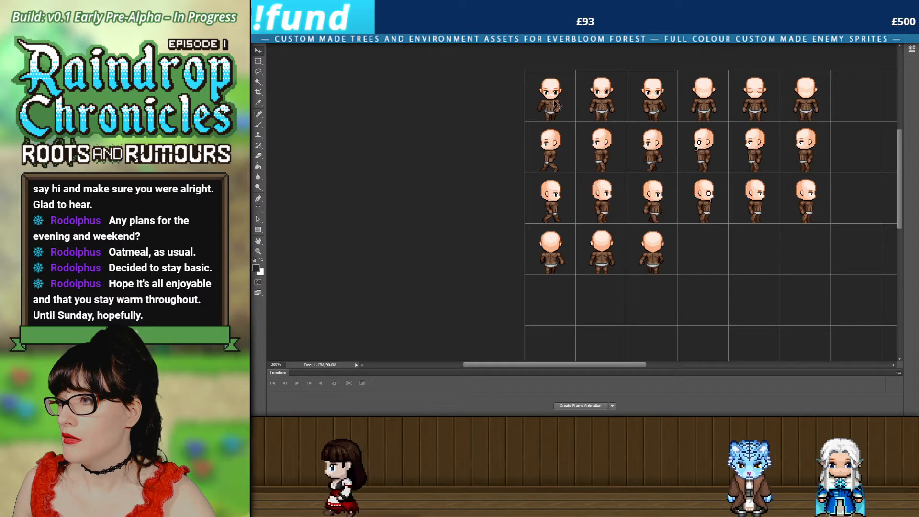
drag(553, 110, 553, 209)
drag(550, 267, 549, 289)
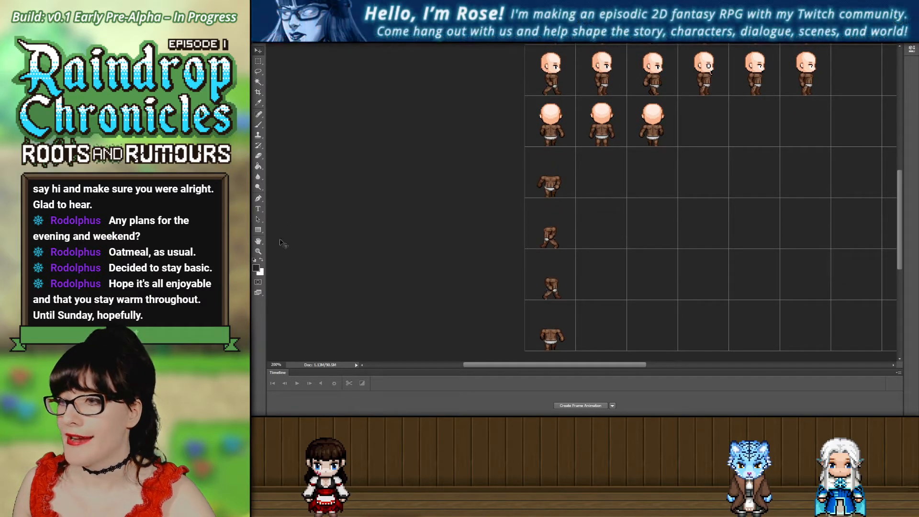
Inspect the dark-skinned headless body copies up close, checking their placement in the grid cells and across the whole sheet.
click(258, 252)
drag(552, 205, 569, 168)
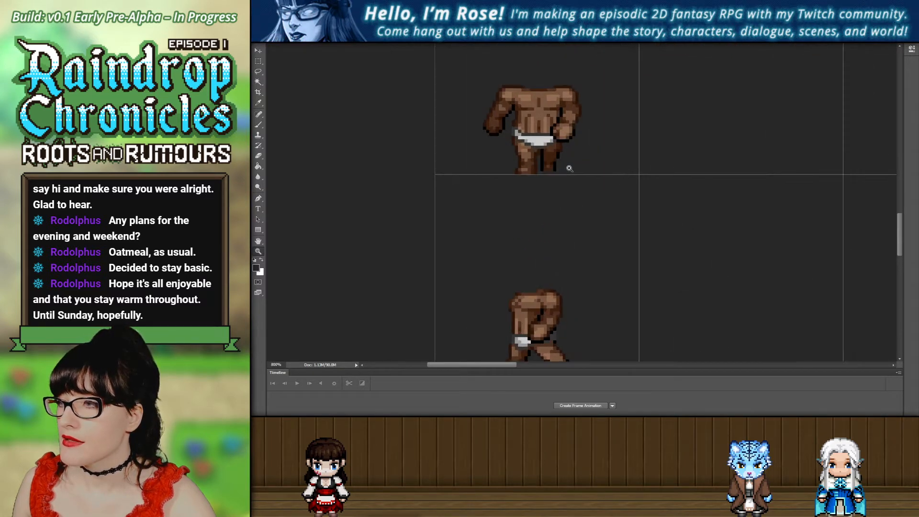
alt+click(529, 170)
click(527, 185)
scroll(524, 313, down, 2)
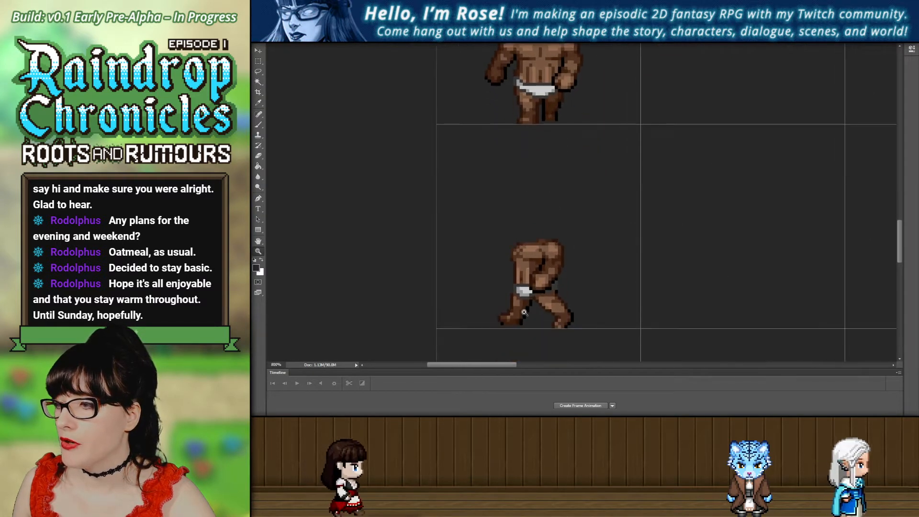
alt+click(565, 288)
alt+click(574, 285)
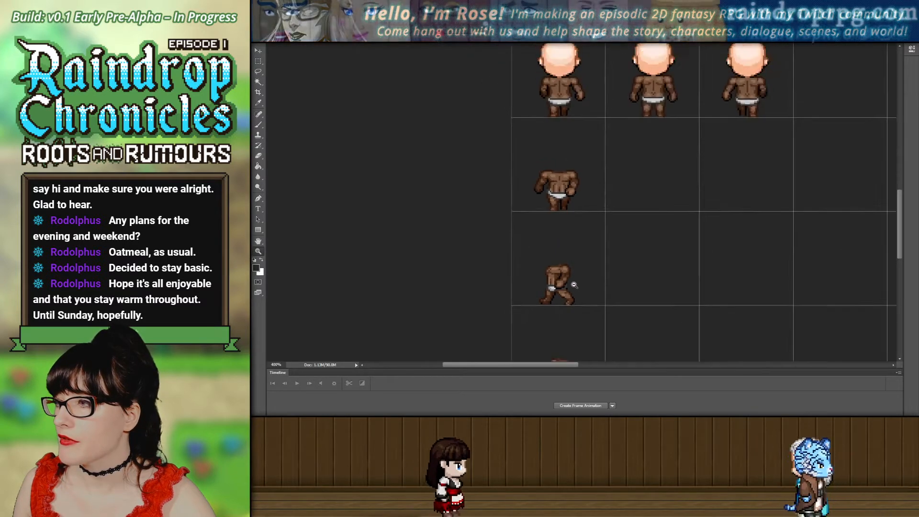
alt+click(574, 285)
alt+click(575, 285)
alt+click(640, 248)
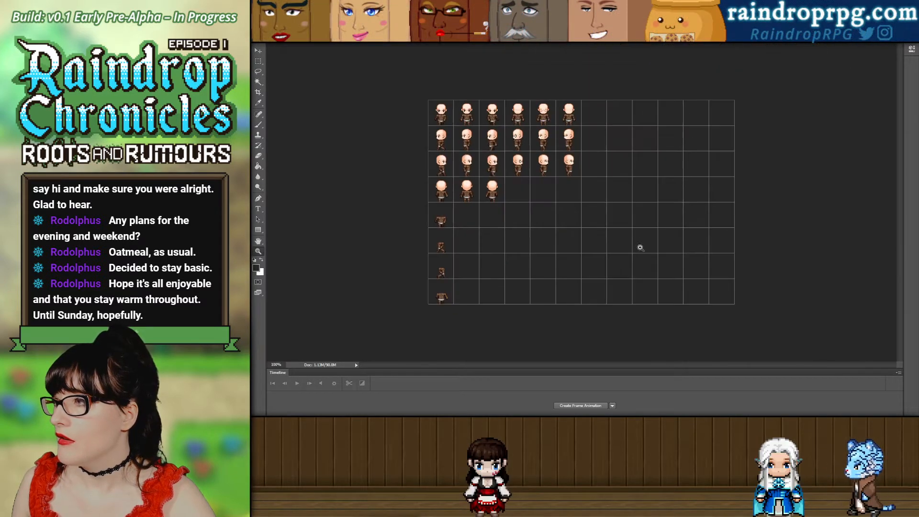
Hide the dark-skinned male body and its copies, and show the light-skinned female body under the heads.
click(445, 202)
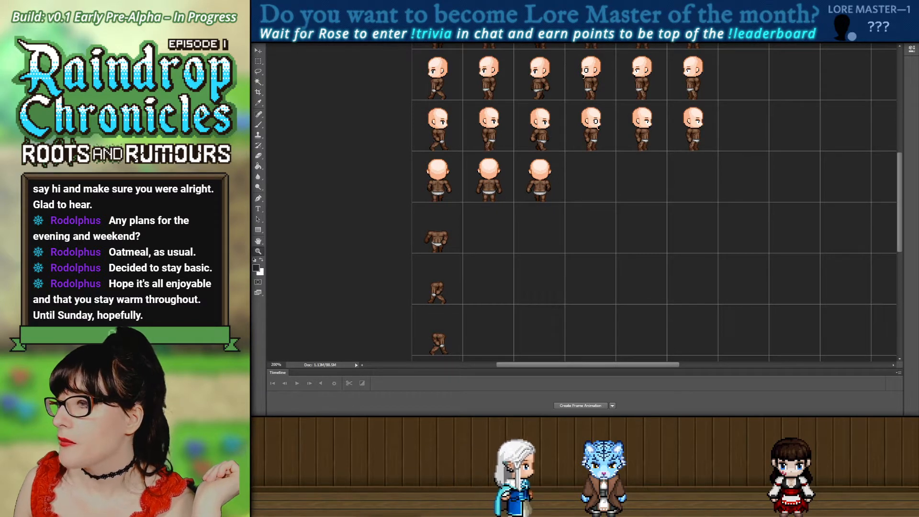
key(ctrl+comma)
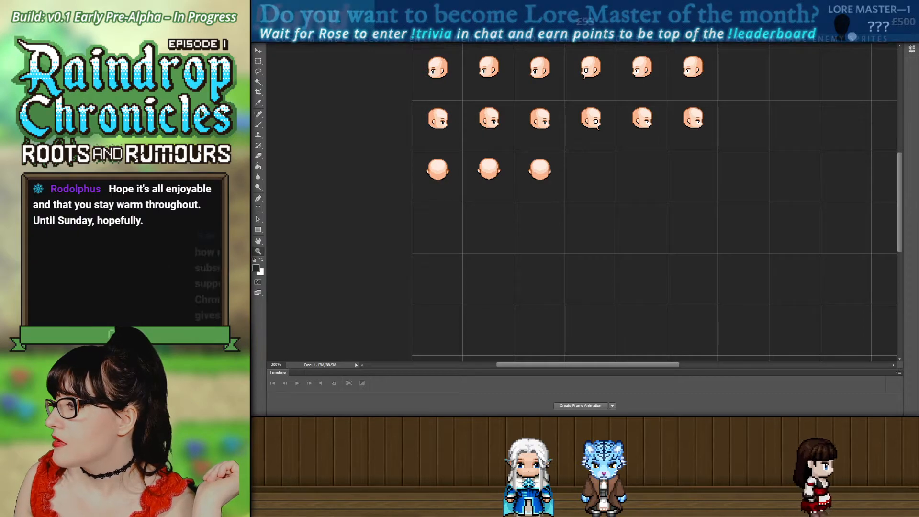
key(ctrl+comma)
key(ctrl+comma)
key(ctrl+comma)
key(ctrl+comma)
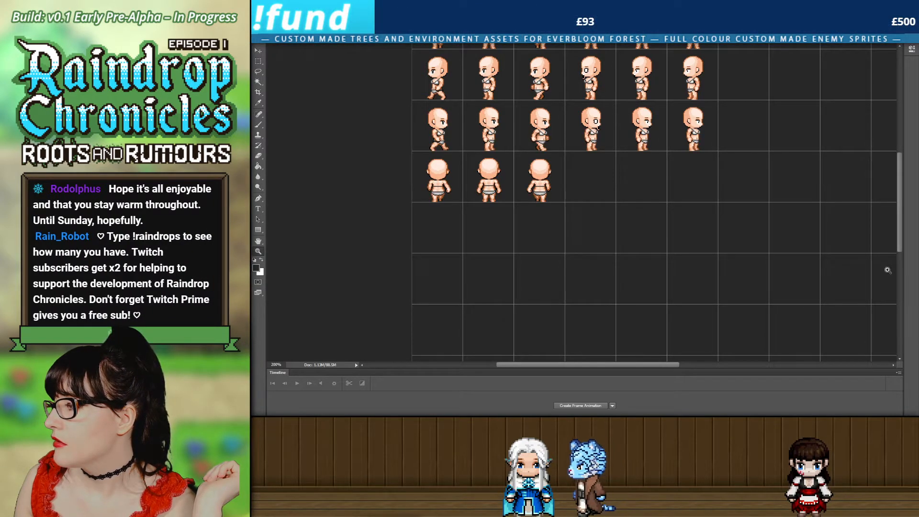
Duplicate the first column of light-skinned female headless bodies into the four empty rows below the back-view sprites.
scroll(888, 270, up, 3)
click(258, 61)
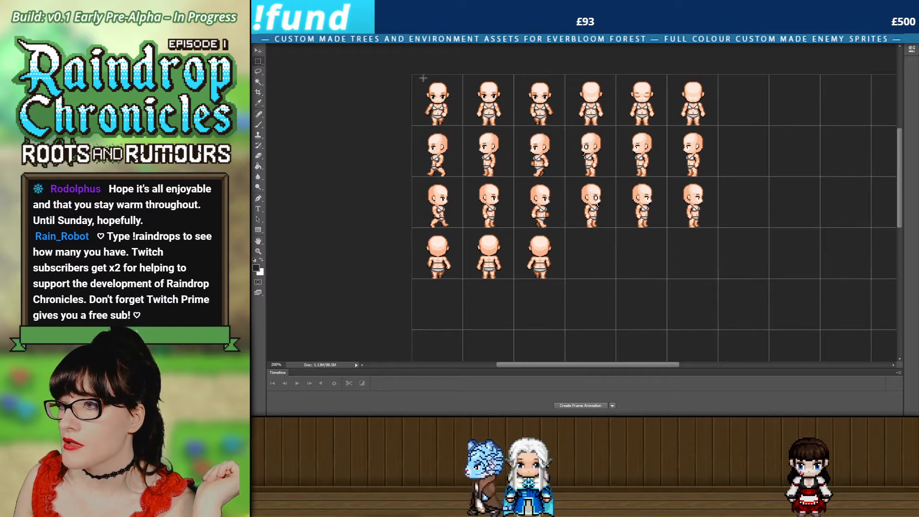
drag(423, 77, 502, 307)
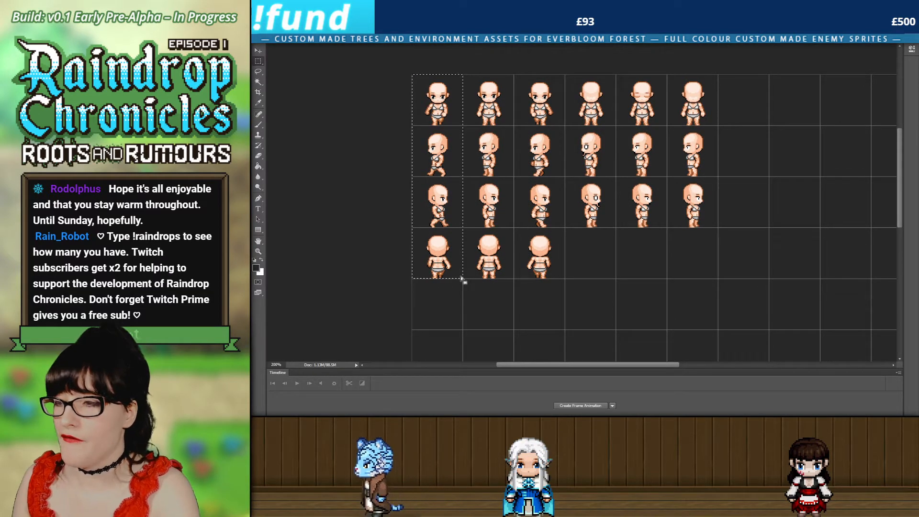
key(ctrl+d)
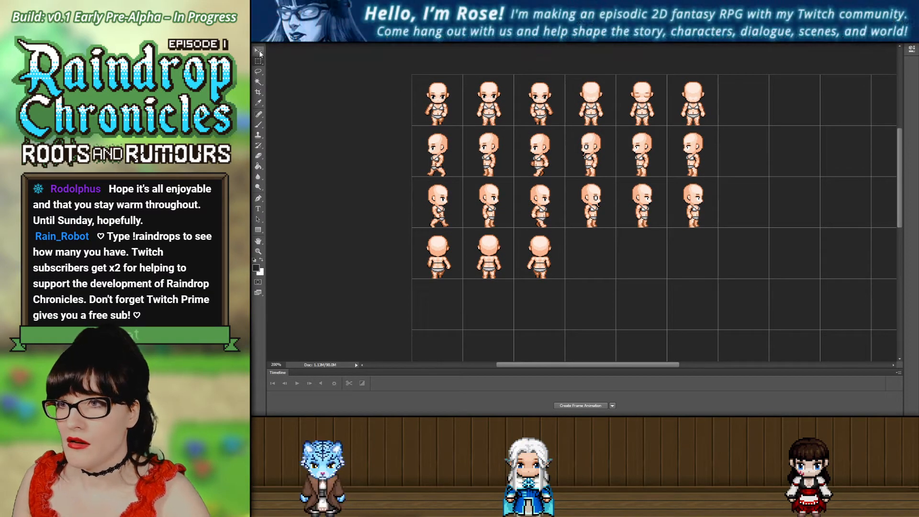
drag(442, 165, 433, 236)
scroll(439, 182, down, 3)
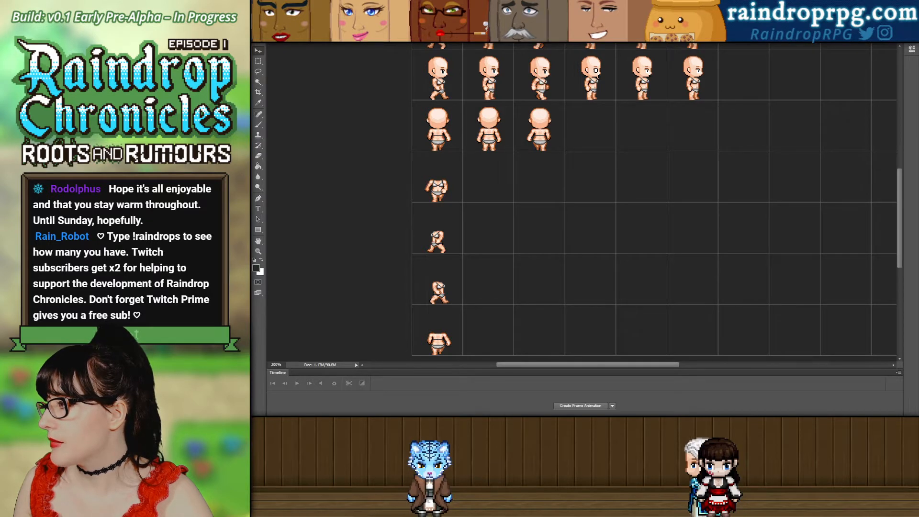
Show the brown-skinned female body instead and duplicate its first column of headless bodies into the four empty rows.
key(ctrl+Tab)
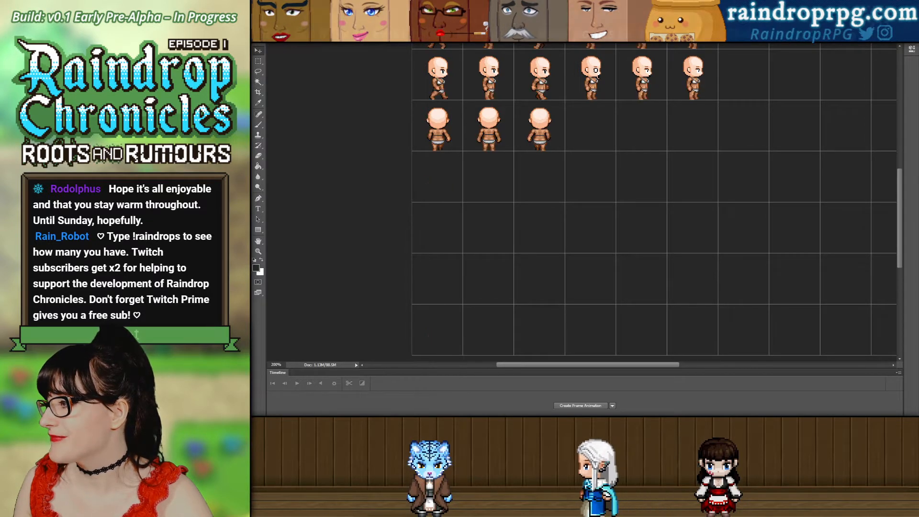
scroll(411, 136, up, 3)
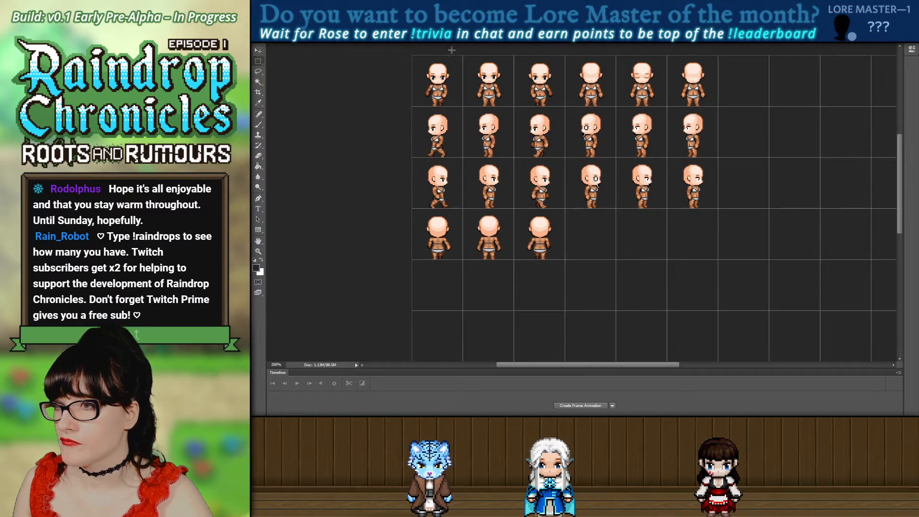
key(ctrl+j)
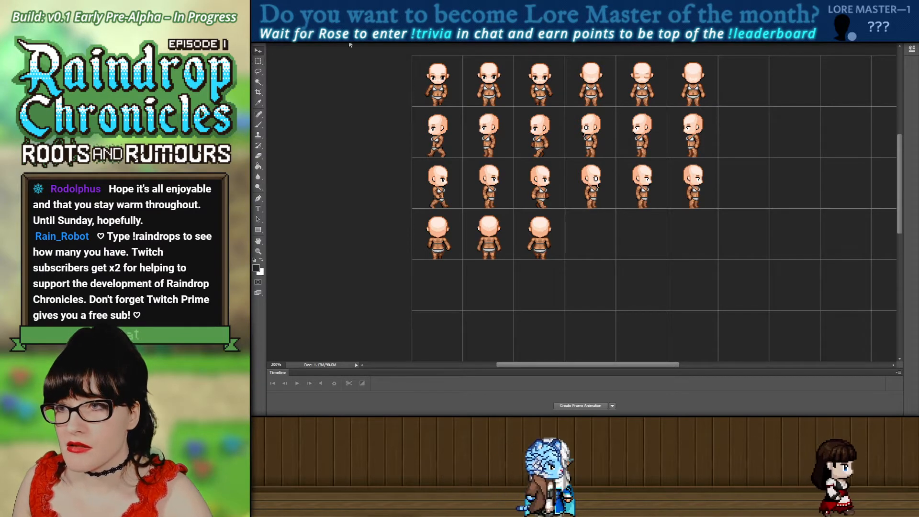
scroll(438, 83, down, 3)
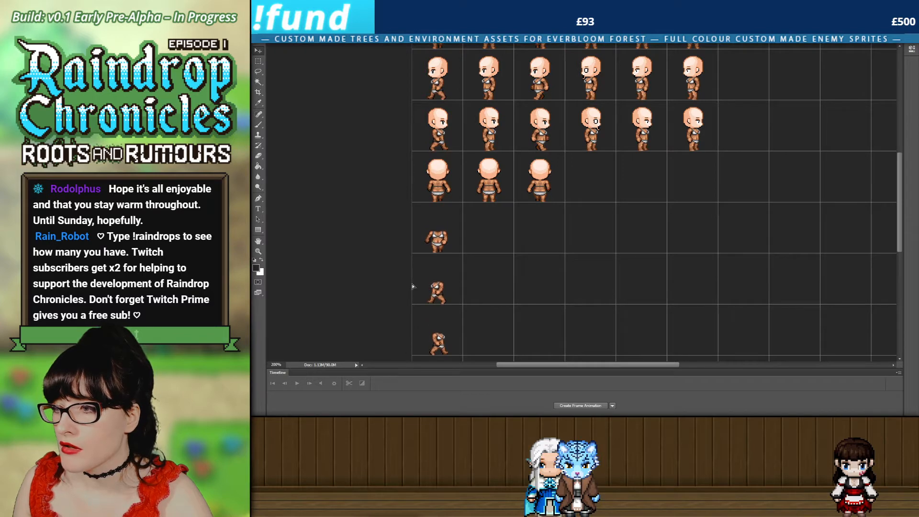
Show the dark-skinned female body and duplicate its first column of headless bodies into the four empty rows.
scroll(407, 280, down, 5)
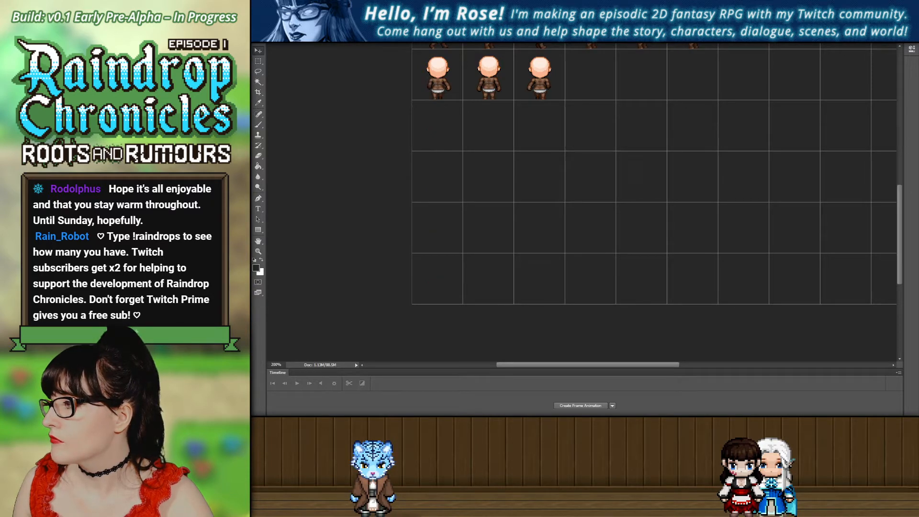
scroll(770, 245, up, 3)
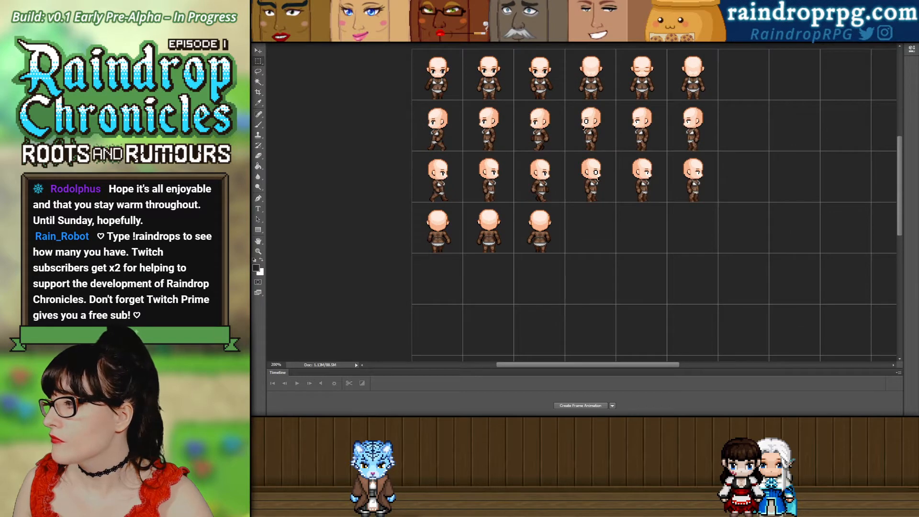
scroll(304, 69, up, 1)
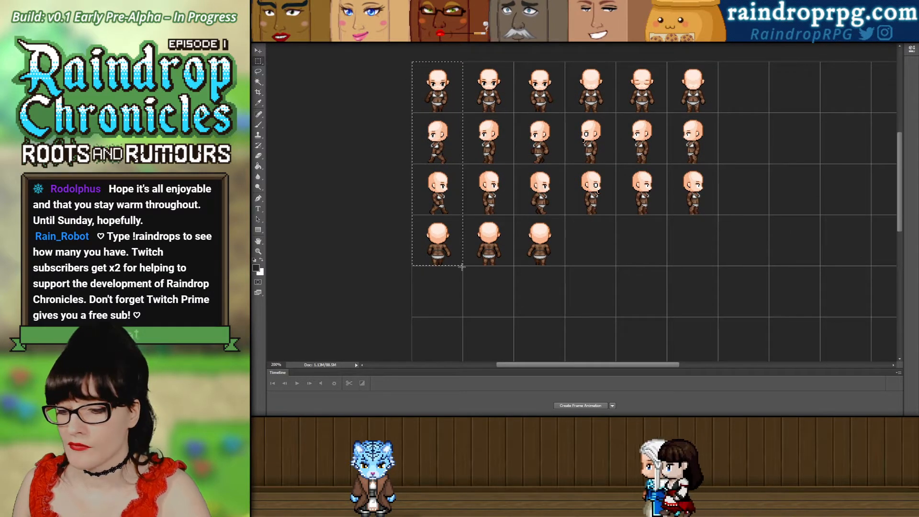
scroll(439, 132, down, 5)
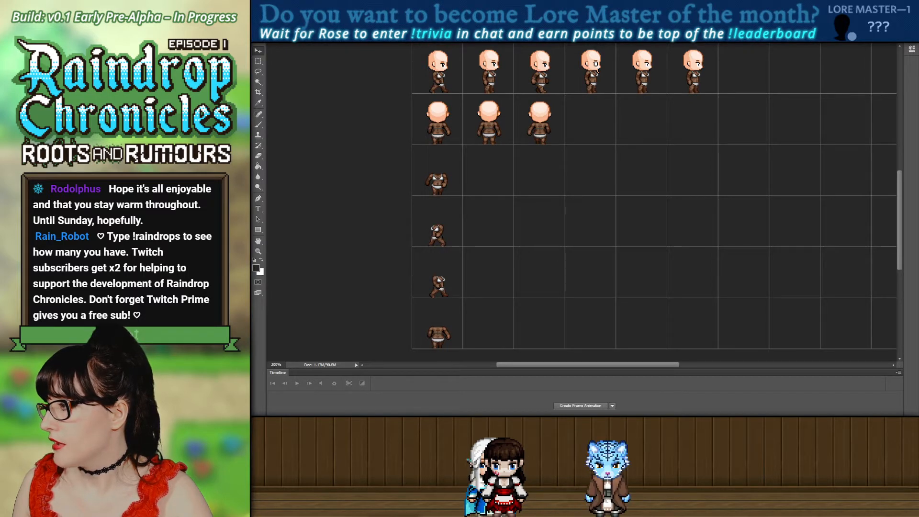
scroll(598, 218, up, 5)
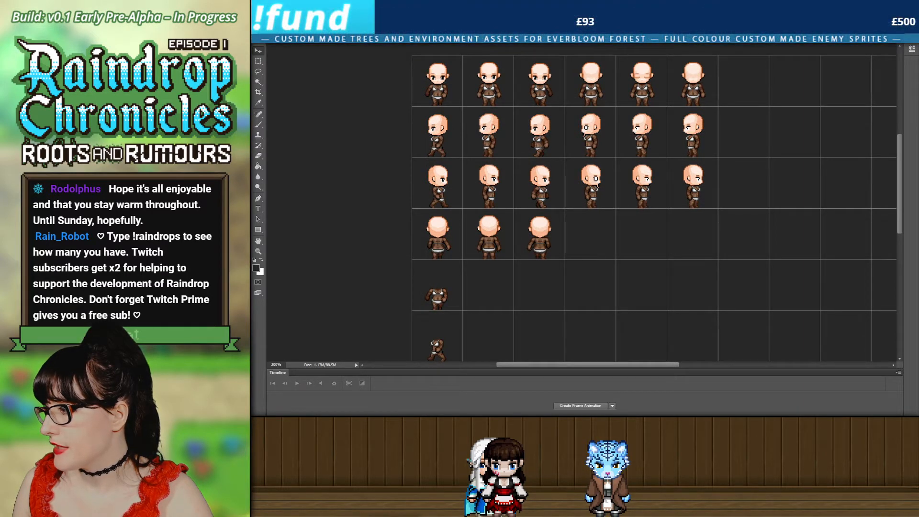
Show the light-skinned male body and its headless copies in place of the dark-skinned female ones.
key(ctrl+z)
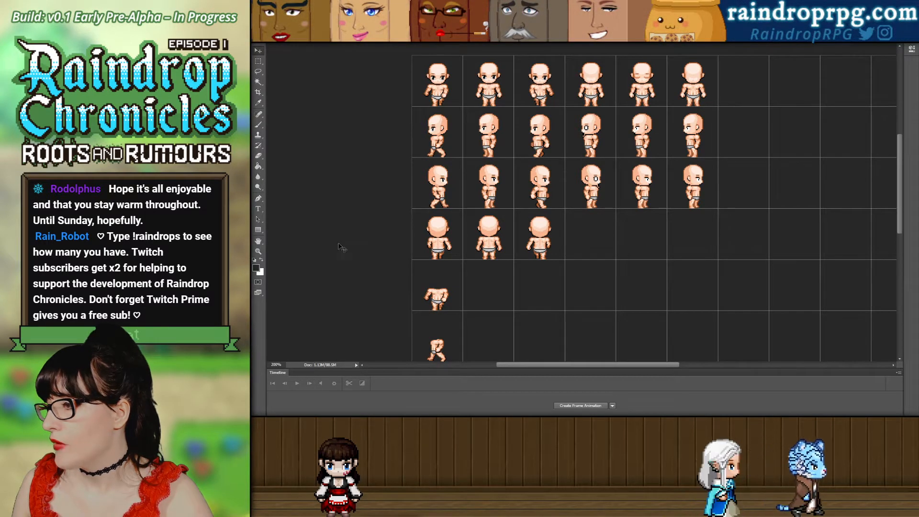
scroll(497, 286, down, 5)
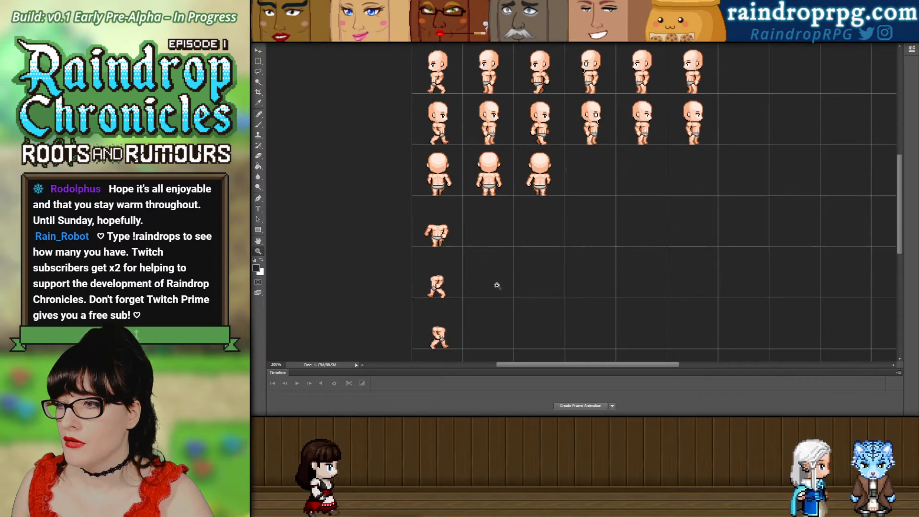
click(431, 199)
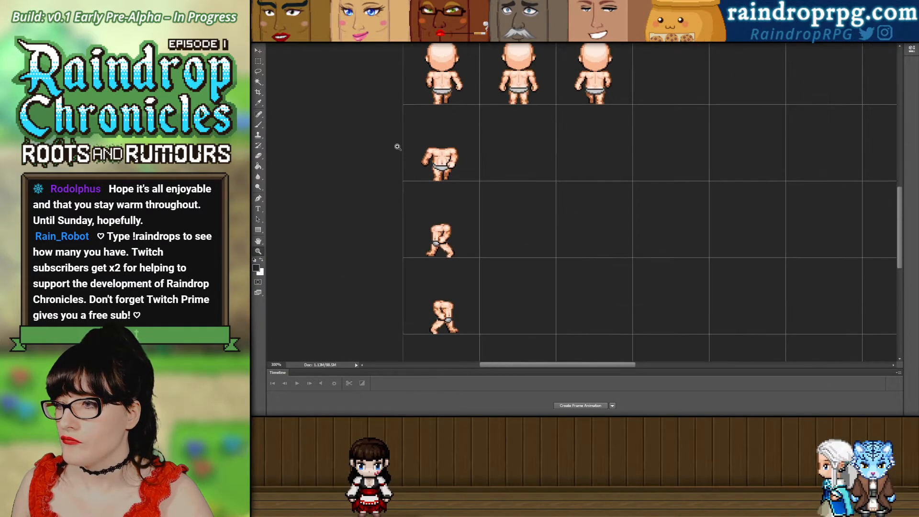
Select the upper body of the front-facing light-skinned male copy and lower it five pixels over its legs for a crouch.
click(259, 61)
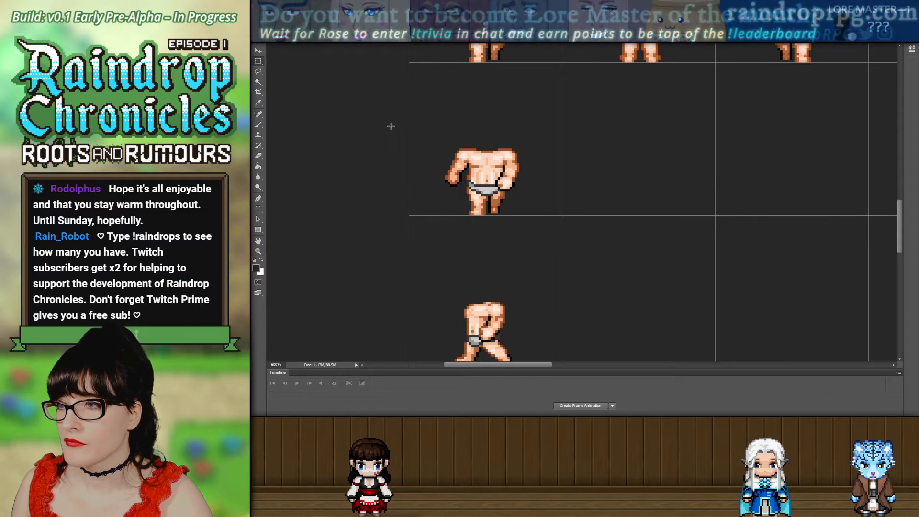
drag(410, 93, 550, 187)
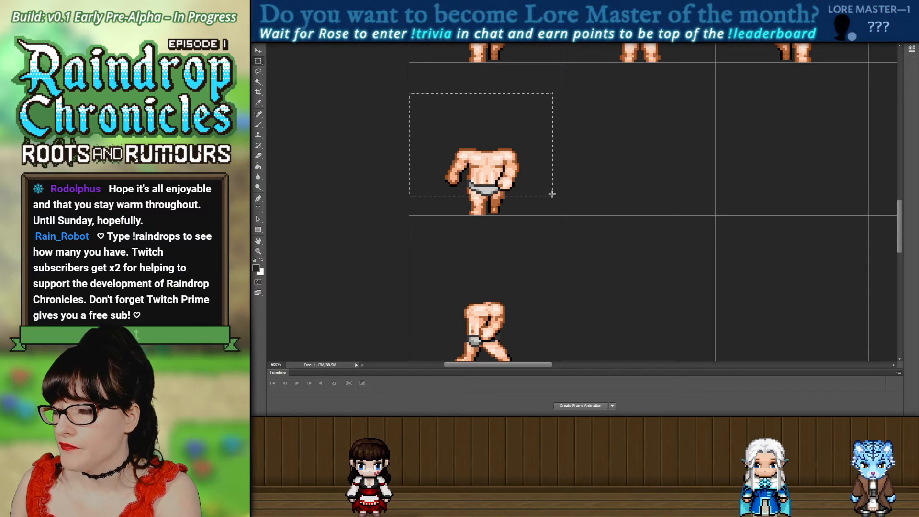
drag(552, 194, 560, 193)
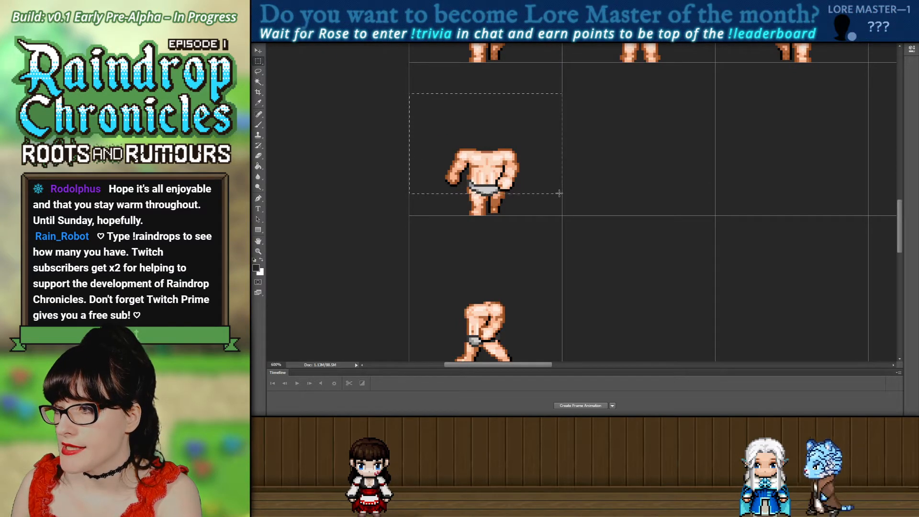
click(258, 251)
click(503, 194)
click(503, 194)
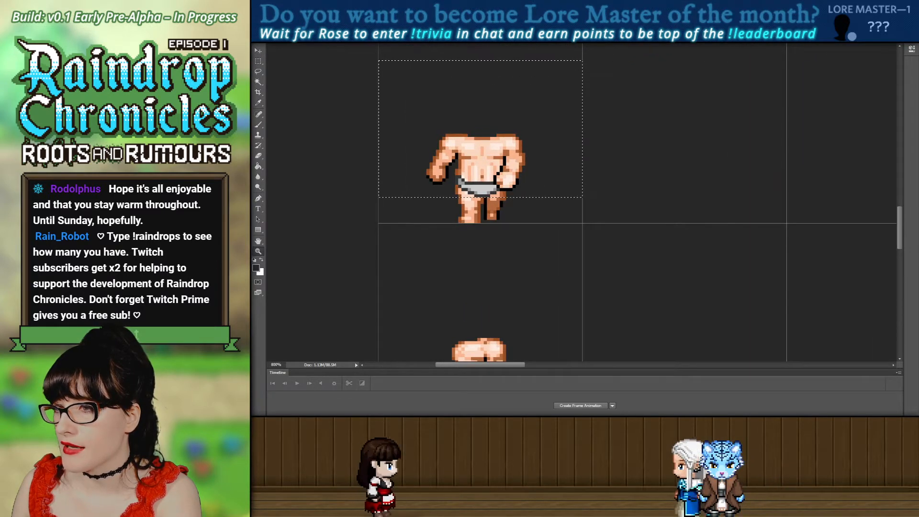
click(472, 178)
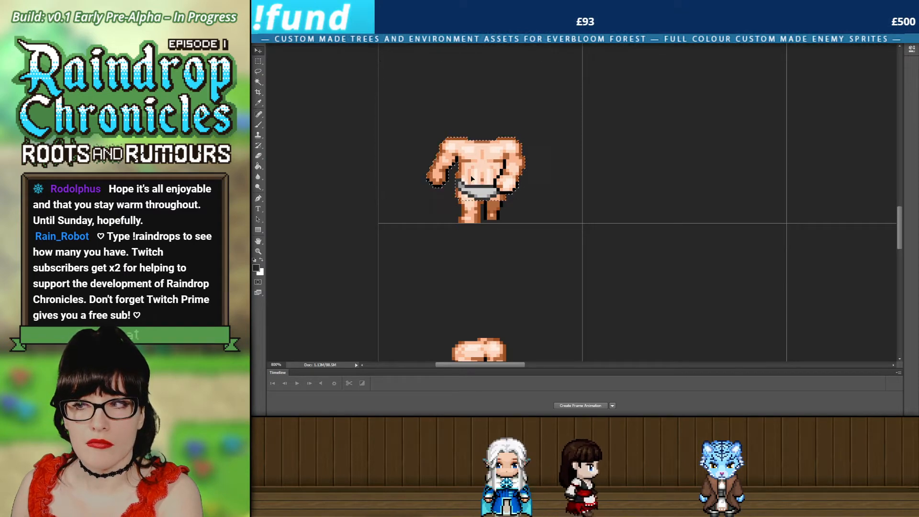
key(Down)
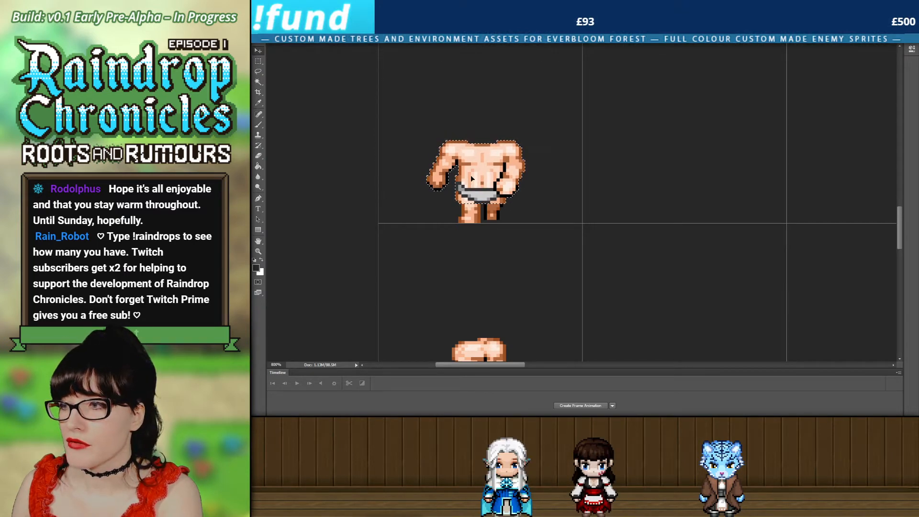
key(Down)
key(Down)
key(Down)
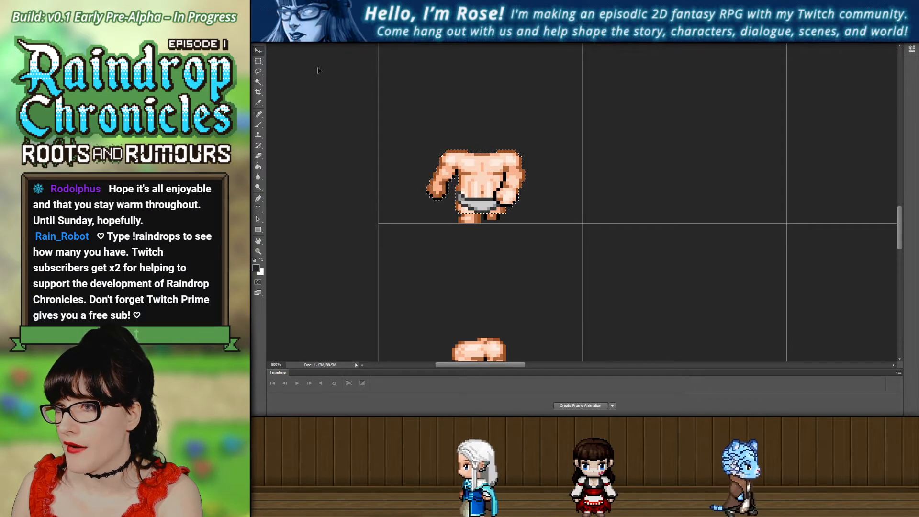
key(m)
key(ctrl+d)
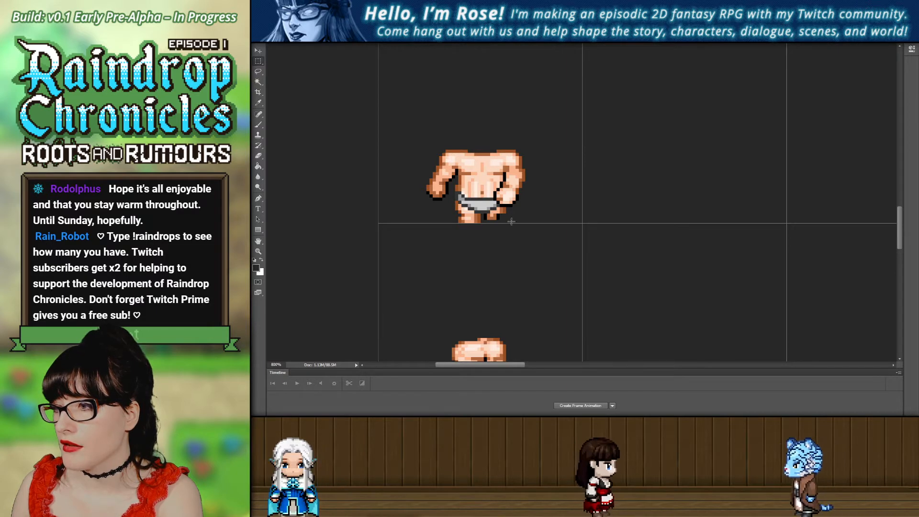
Marquee the area beside the front-facing copy's raised leg and examine the leg and grid line up close.
drag(503, 207, 521, 235)
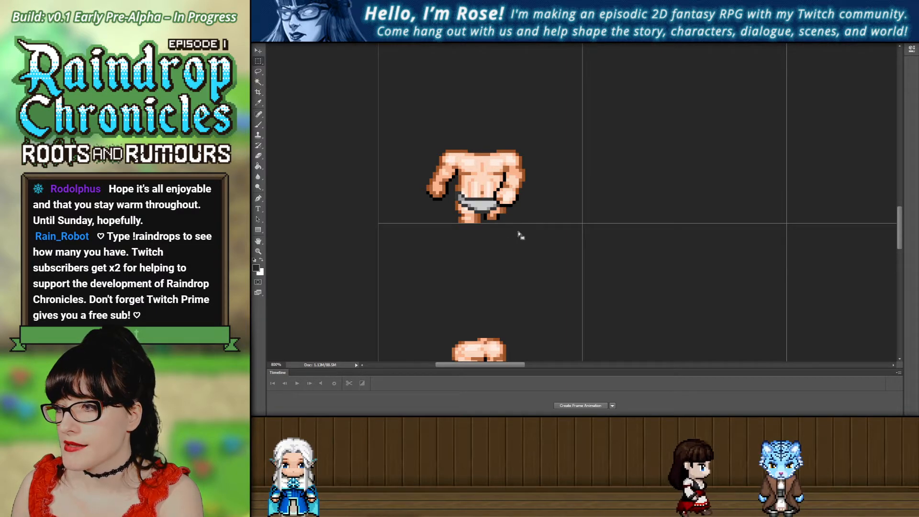
key(z)
drag(425, 209, 568, 242)
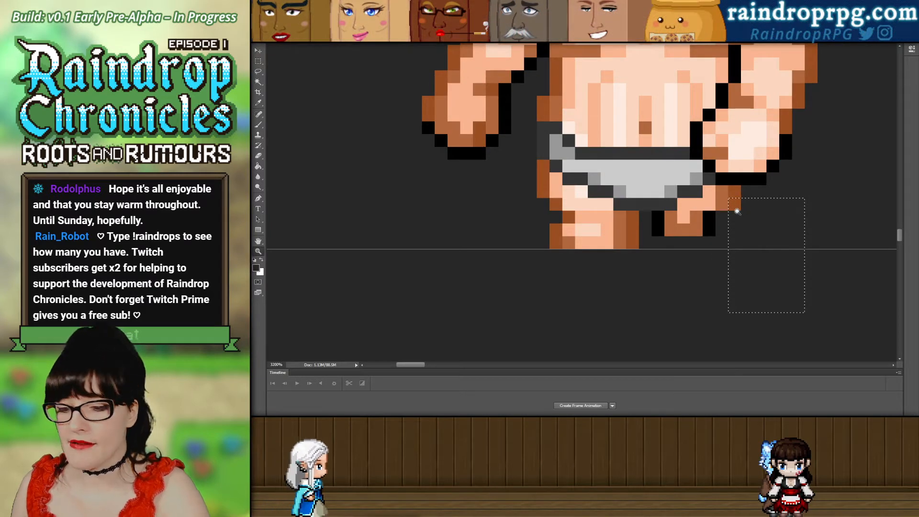
drag(738, 211, 479, 373)
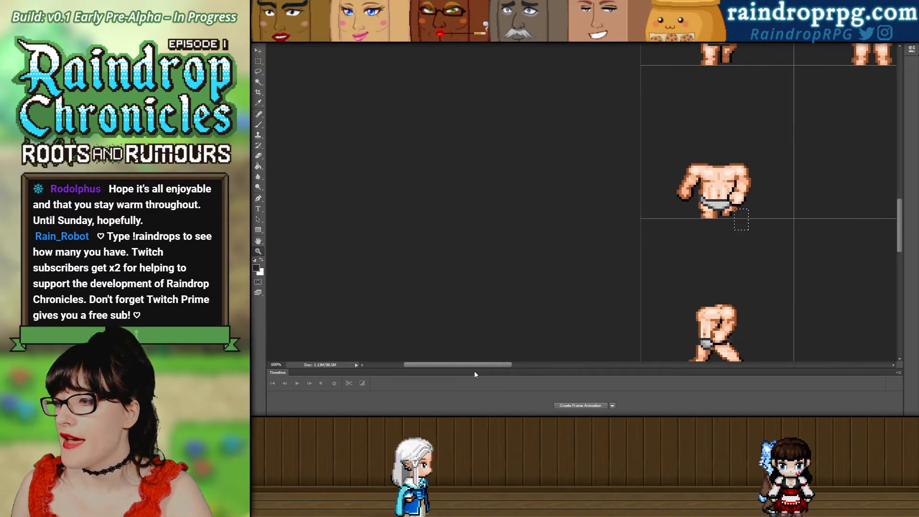
Select the upper body of the left-facing light-skinned male copy down to the waist and lower it five pixels over its legs.
drag(719, 263, 461, 225)
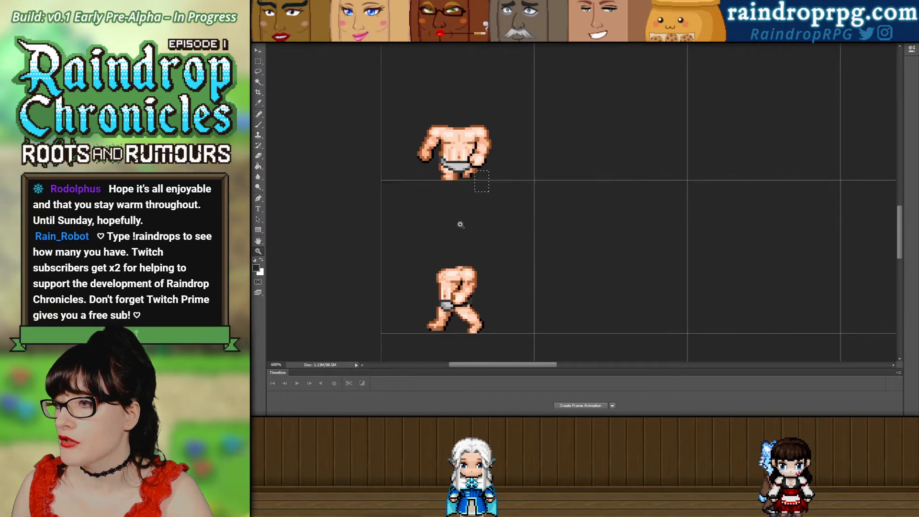
scroll(460, 224, down, 2)
click(259, 60)
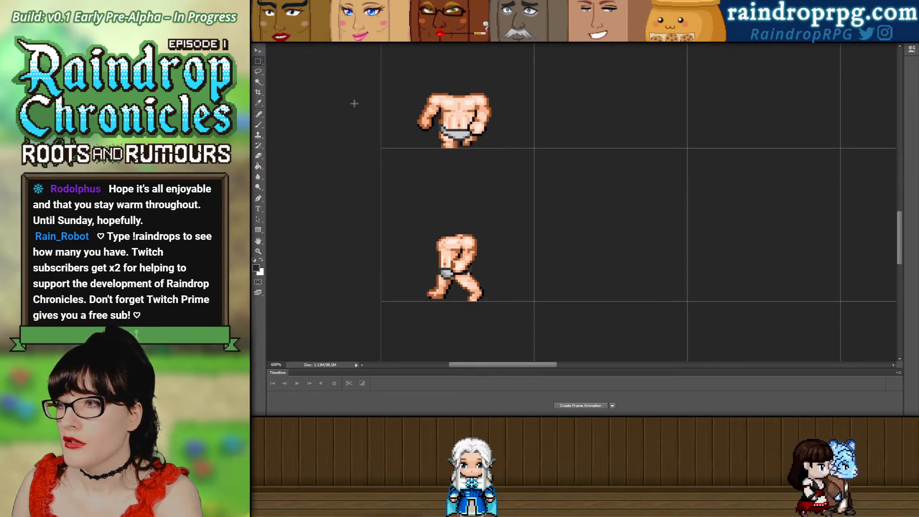
click(381, 149)
drag(381, 149, 532, 297)
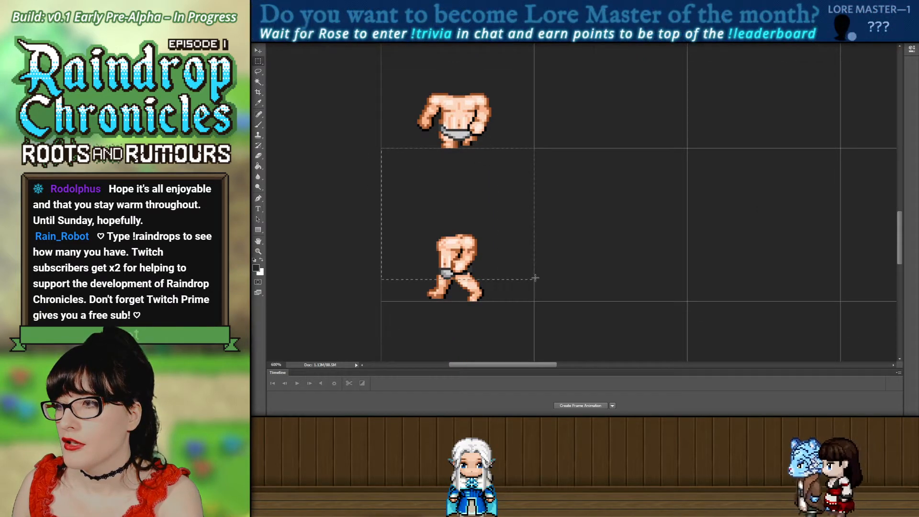
click(258, 51)
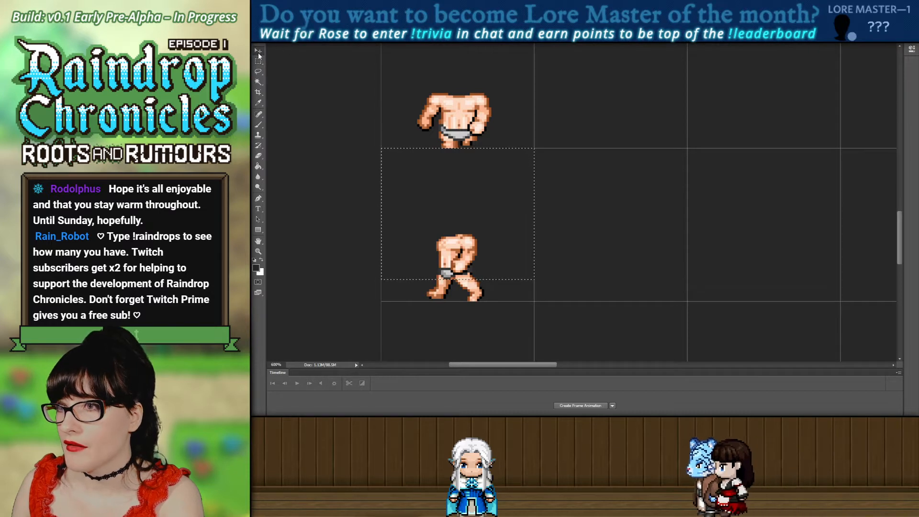
key(Down)
key(Down)
key(Down)
key(Down)
key(Down)
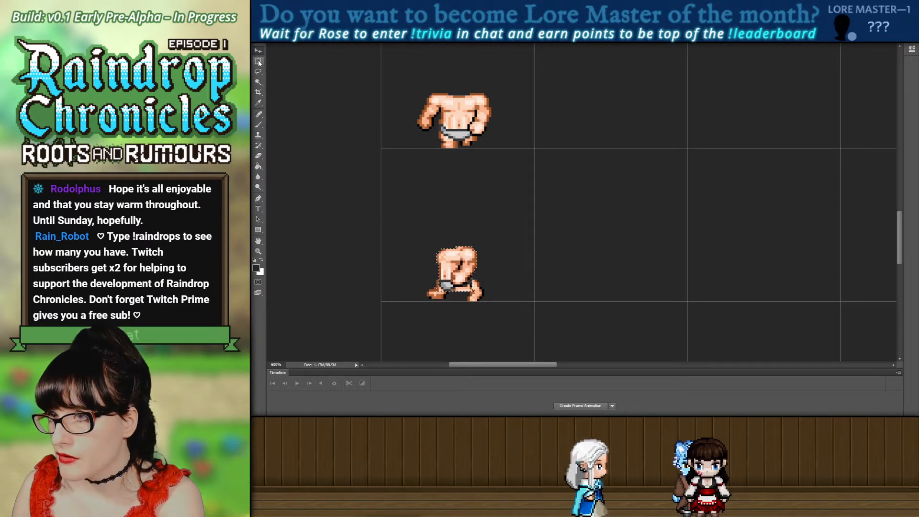
key(m)
Examine the lowered left-facing body up close and at normal size, checking how the hips, thighs and feet join.
scroll(315, 207, down, 2)
click(258, 251)
click(375, 273)
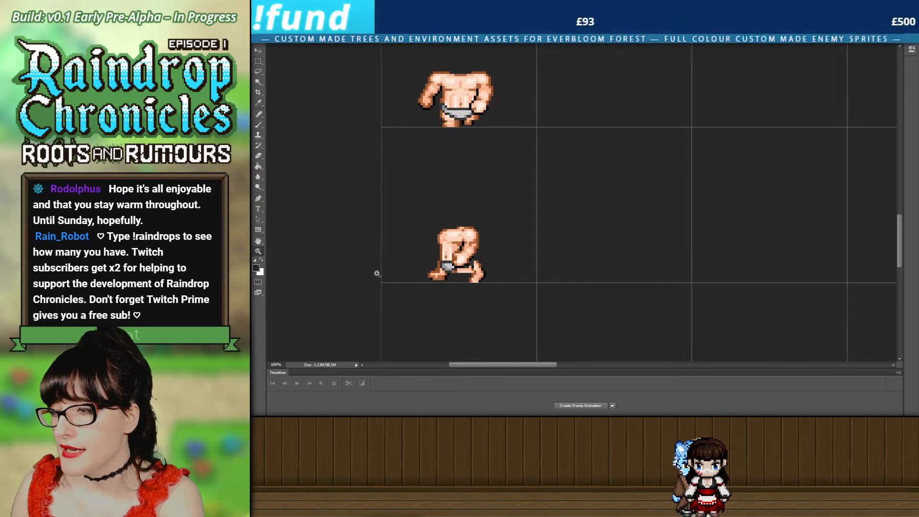
click(433, 260)
click(433, 260)
click(434, 260)
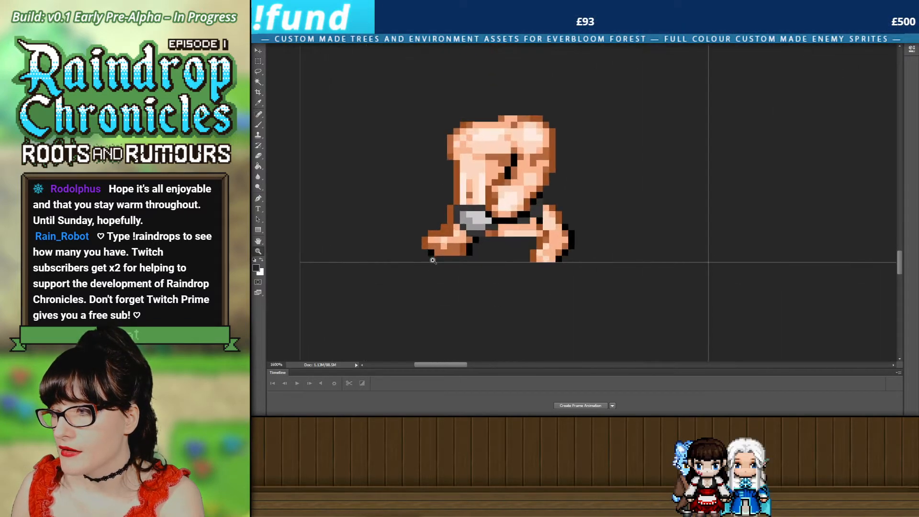
click(539, 226)
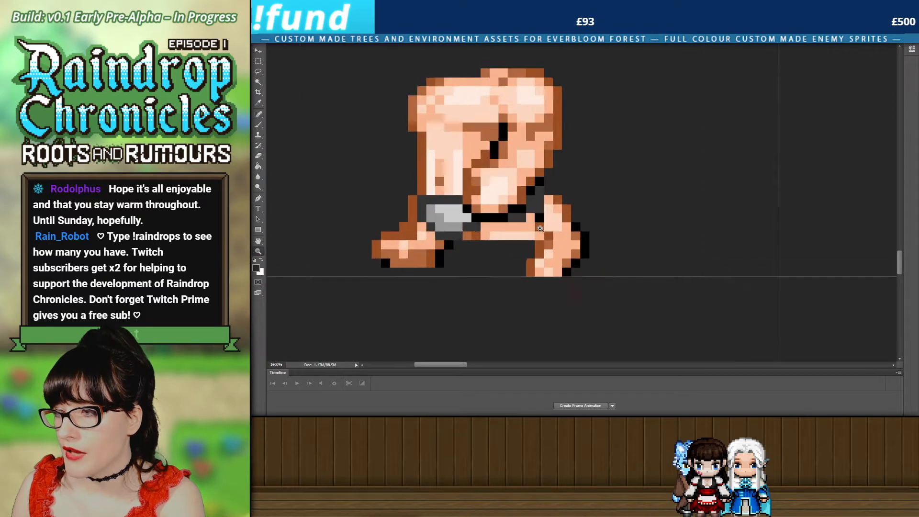
click(535, 229)
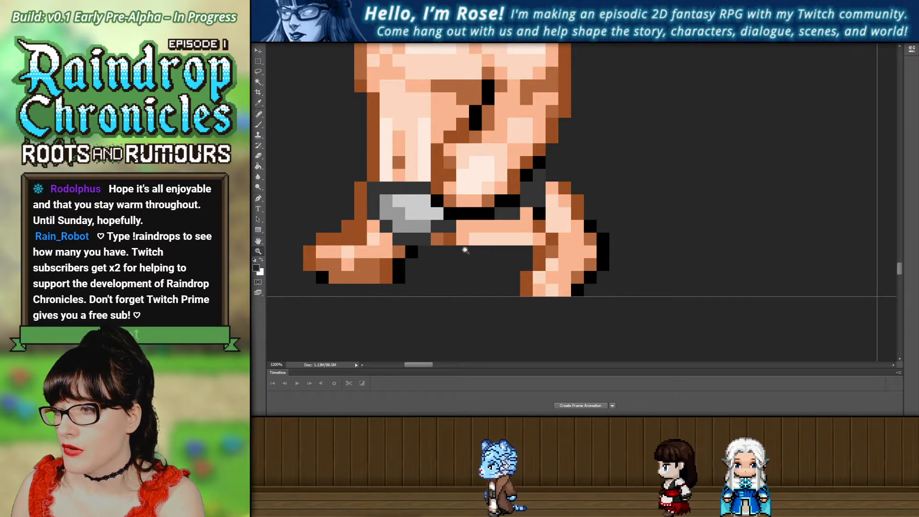
alt+click(511, 226)
alt+click(551, 229)
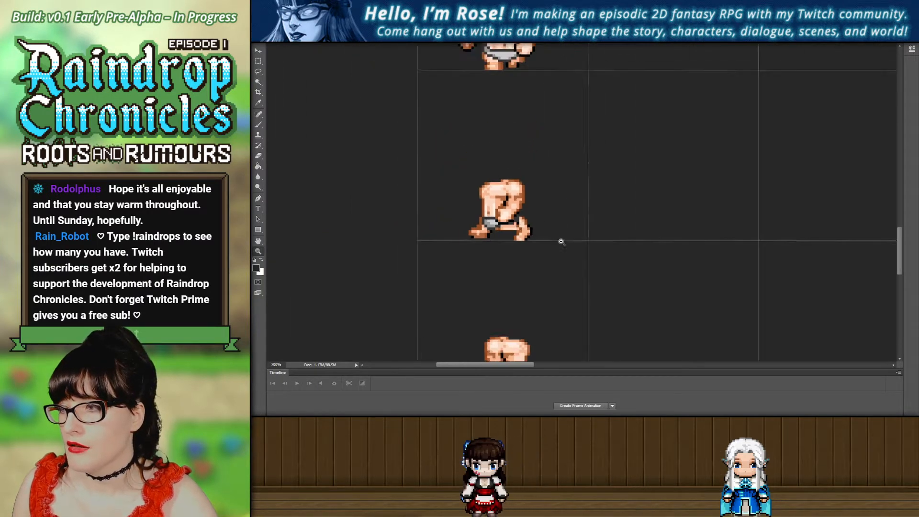
click(525, 224)
click(525, 224)
click(514, 209)
click(504, 194)
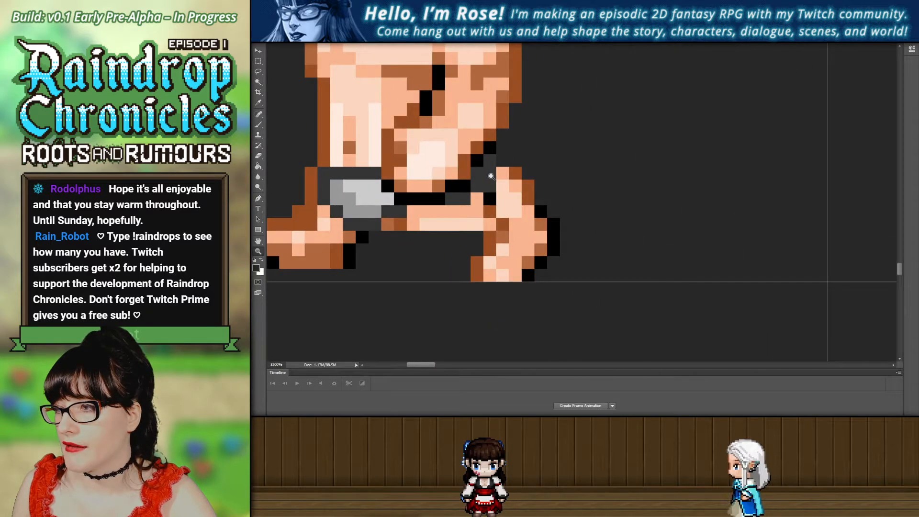
alt+click(515, 180)
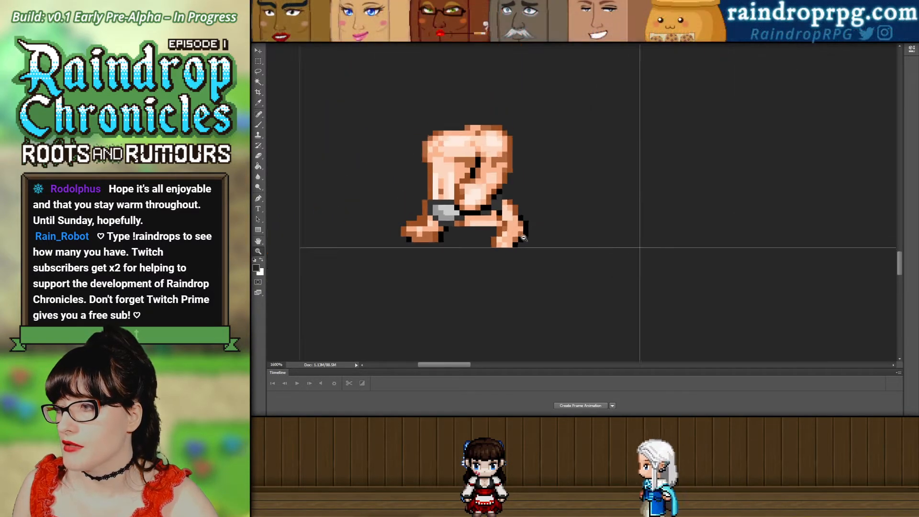
alt+click(523, 238)
alt+click(523, 237)
click(523, 237)
alt+click(524, 238)
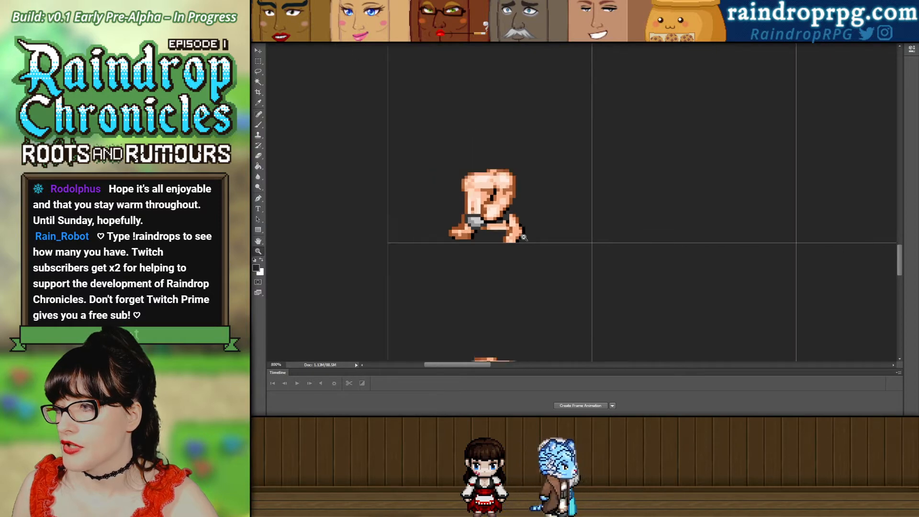
alt+click(524, 237)
Select the upper body of the right-facing light-skinned male copy to just below the waist and lower it five pixels over its legs.
scroll(523, 236, down, 2)
alt+click(518, 261)
scroll(518, 261, down, 2)
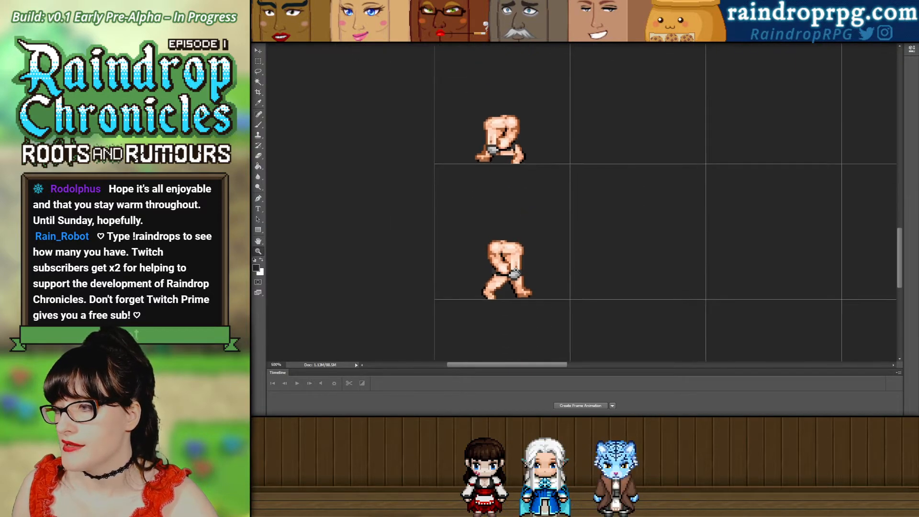
click(472, 238)
click(473, 238)
click(473, 238)
click(446, 241)
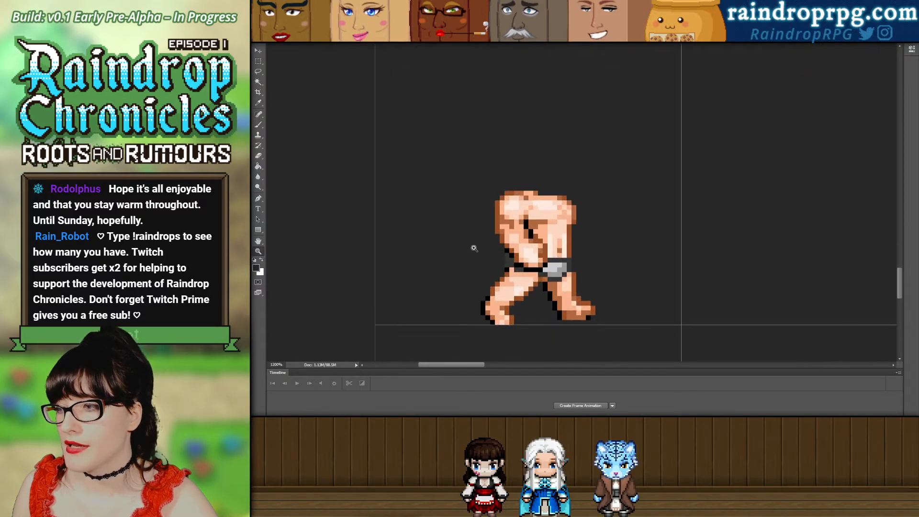
click(258, 61)
drag(443, 153, 590, 301)
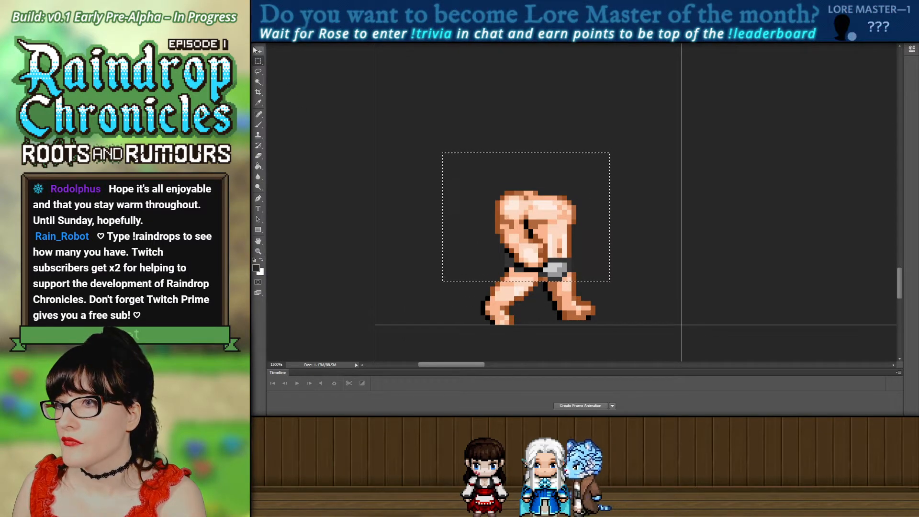
click(256, 50)
key(Down)
key(Down)
key(Down)
key(Down)
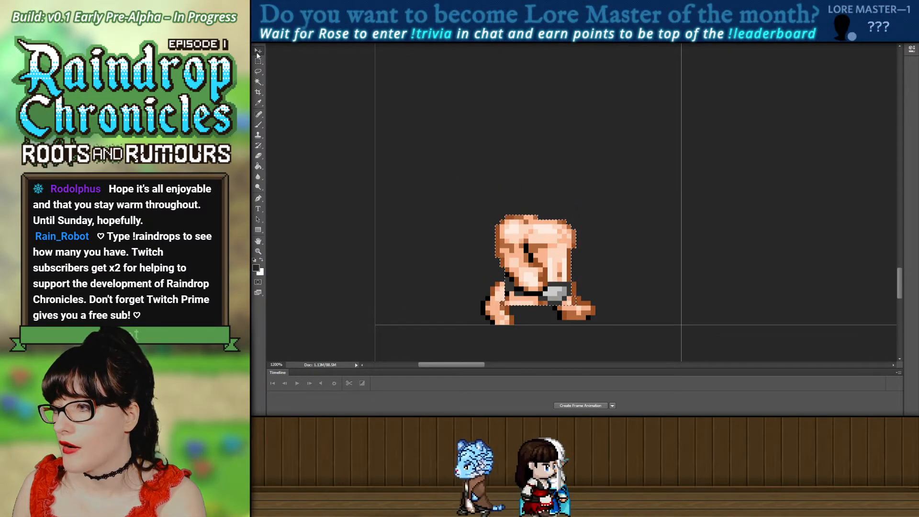
click(258, 60)
click(410, 139)
Select the upper body of the back-facing light-skinned male copy down to the underwear and lower it five pixels over its legs.
scroll(480, 252, down, 3)
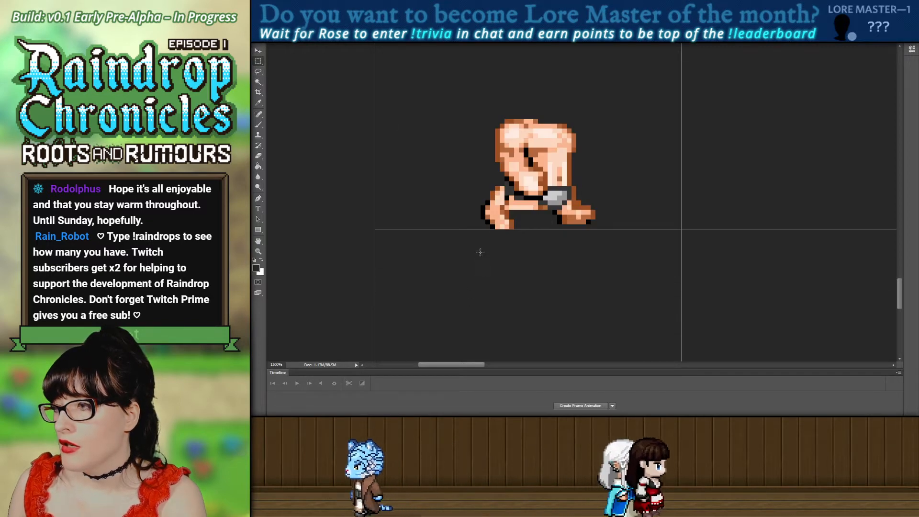
scroll(480, 252, down, 7)
scroll(480, 246, up, 2)
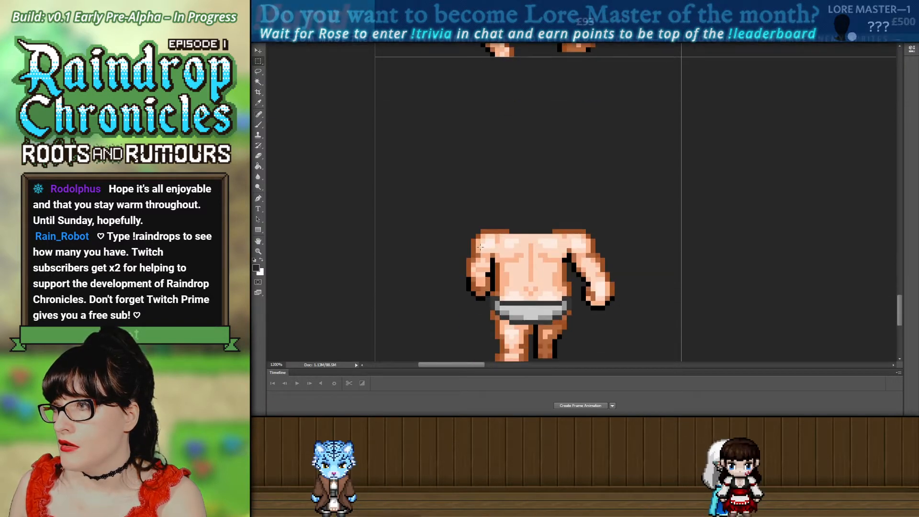
scroll(480, 246, down, 1)
drag(457, 154, 632, 297)
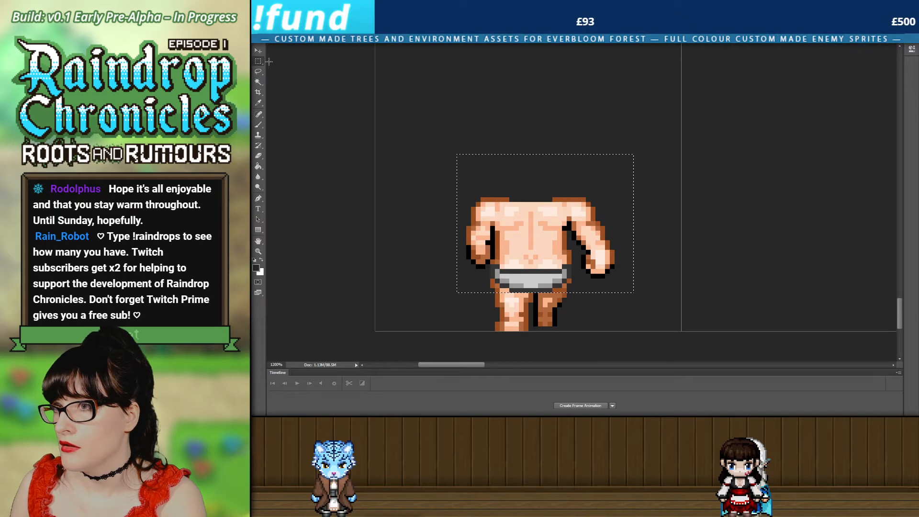
key(ctrl+Down)
key(ctrl+Down)
key(ctrl+Down)
key(ctrl+Down)
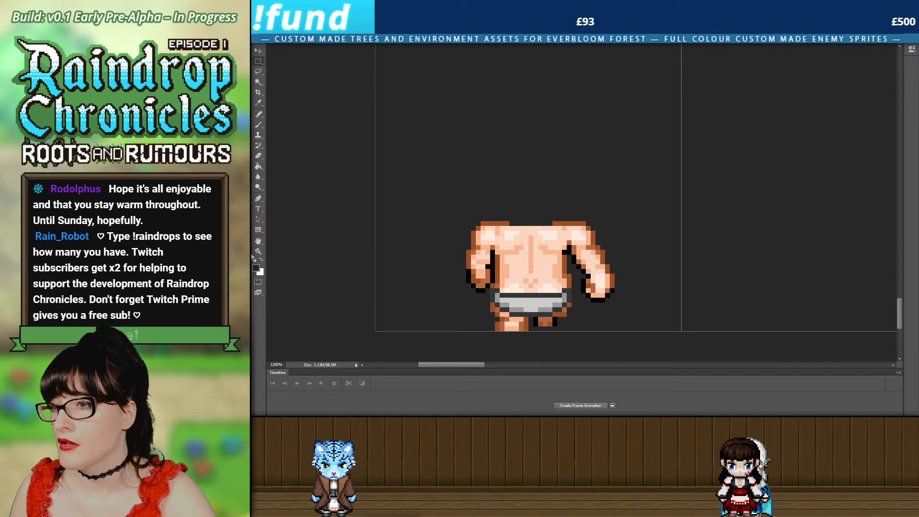
Undo the lowering of the upper bodies on all four light-skinned male copies.
click(258, 252)
scroll(644, 197, down, 7)
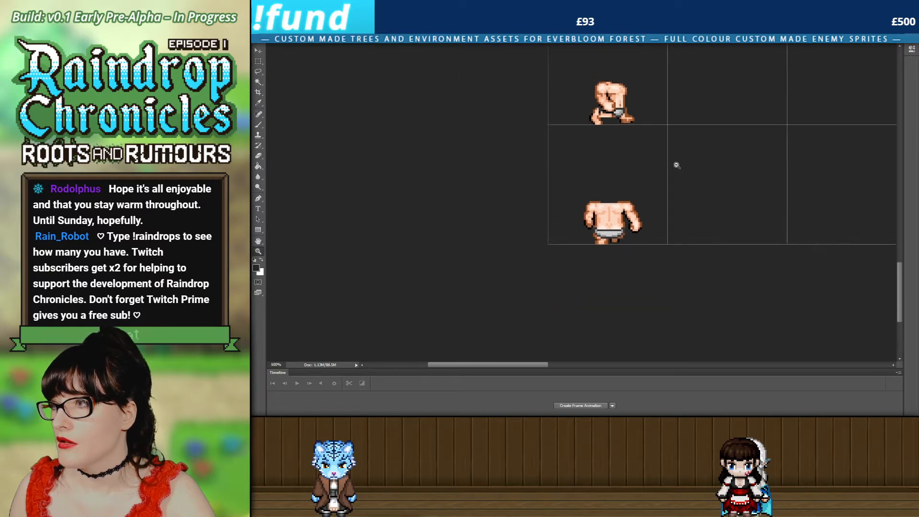
scroll(698, 155, up, 3)
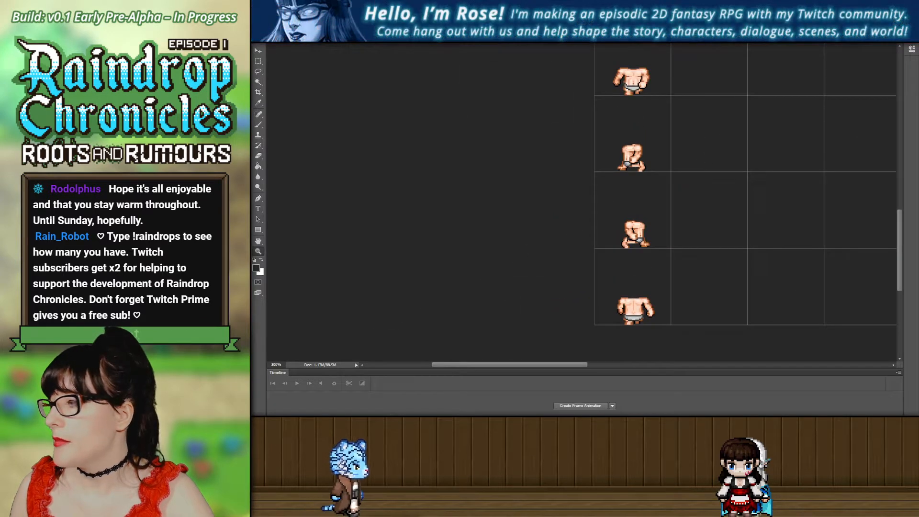
key(ctrl+Up)
key(ctrl+Up)
key(ctrl+Up)
key(ctrl+Up)
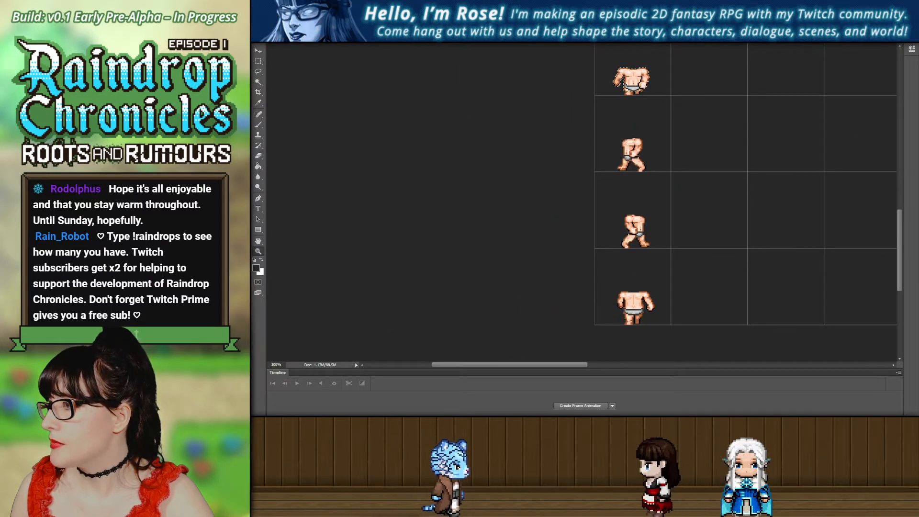
drag(595, 46, 671, 86)
key(ctrl+Up)
key(ctrl+Up)
key(ctrl+Up)
key(ctrl+Up)
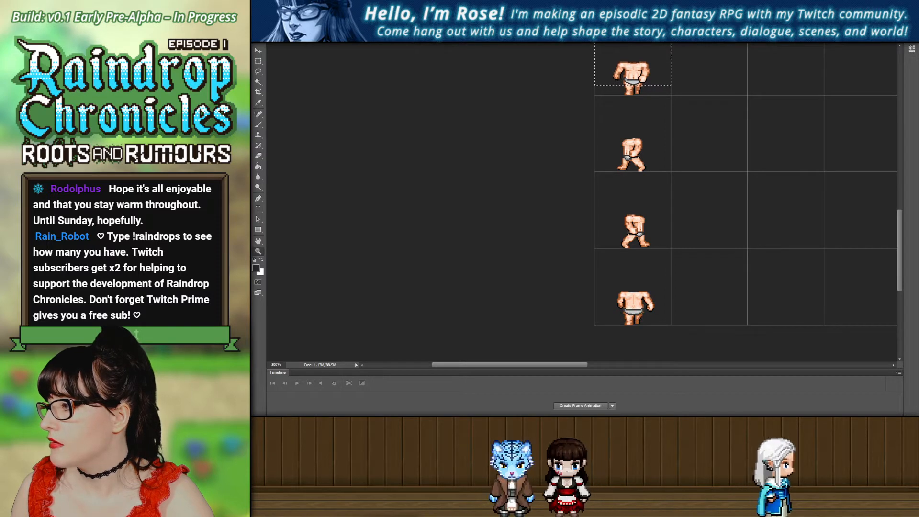
key(ctrl+alt+z)
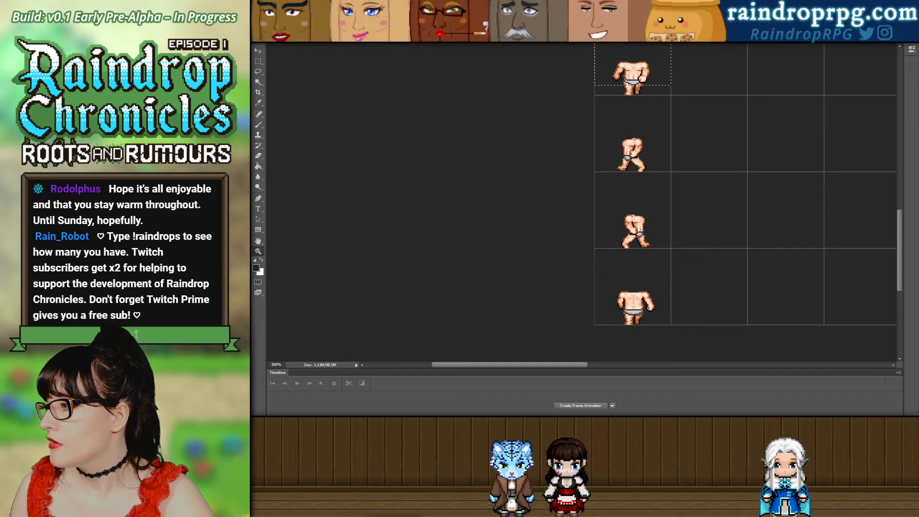
Toggle the last history change on and off to compare the standing and lowered poses of the four copies.
key(ctrl+z)
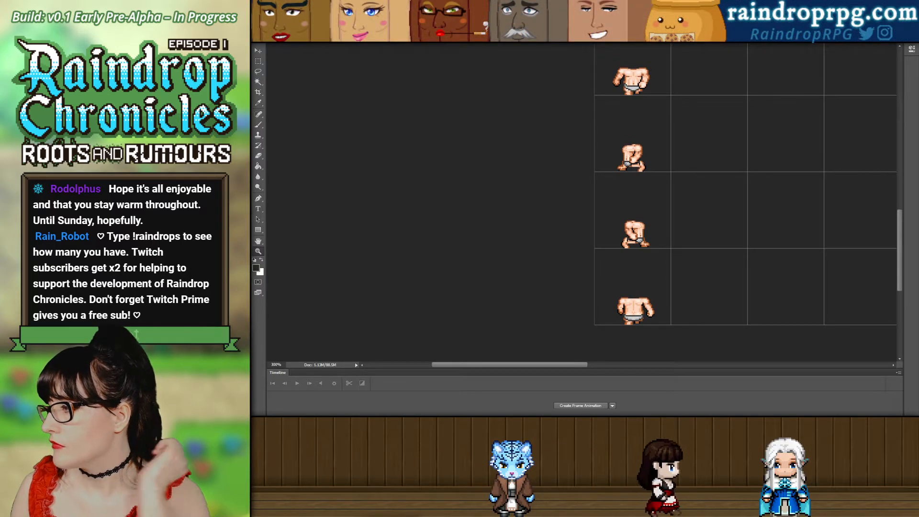
key(ctrl+z)
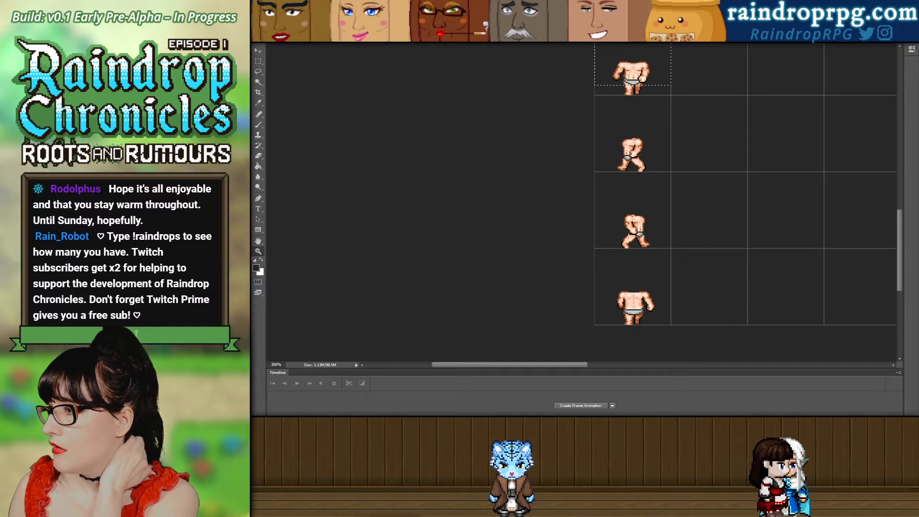
key(ctrl+z)
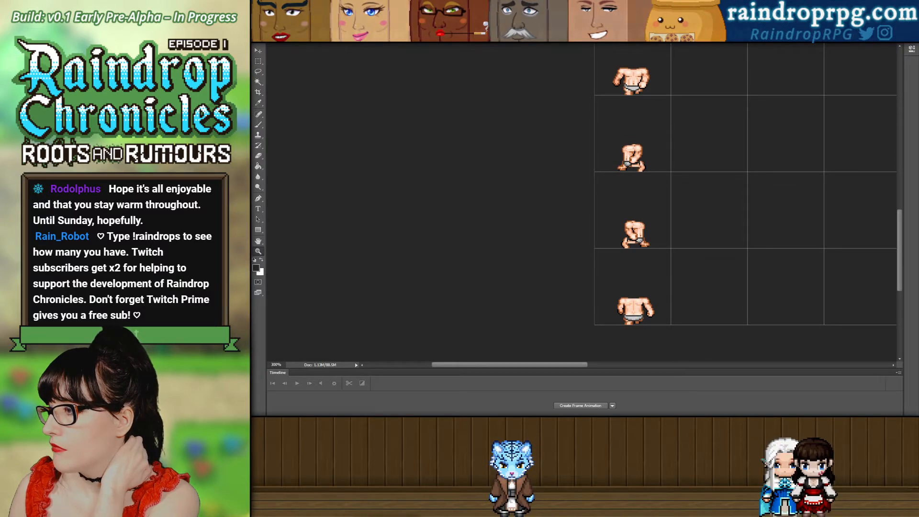
key(ctrl+z)
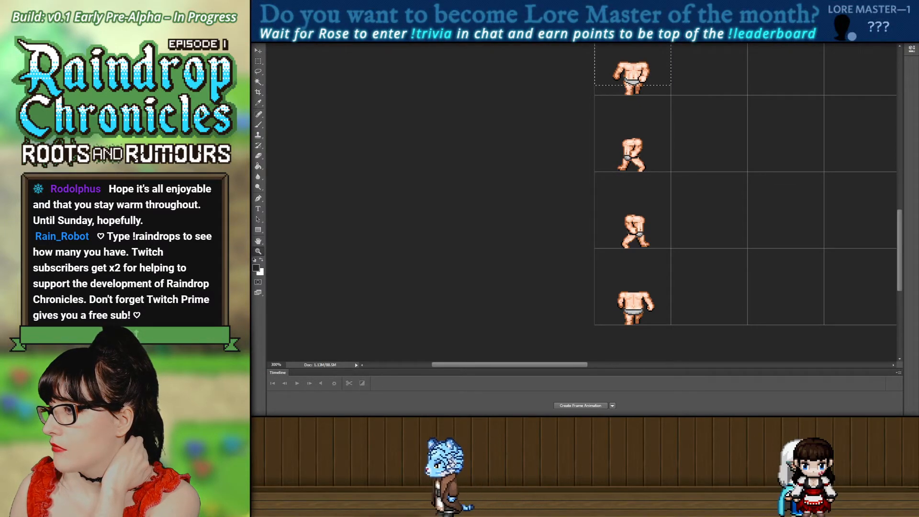
key(ctrl+z)
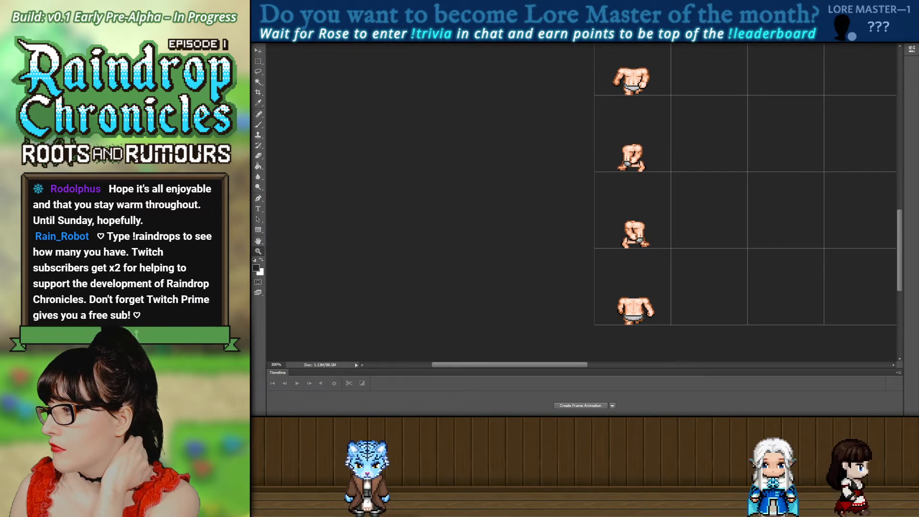
key(ctrl+z)
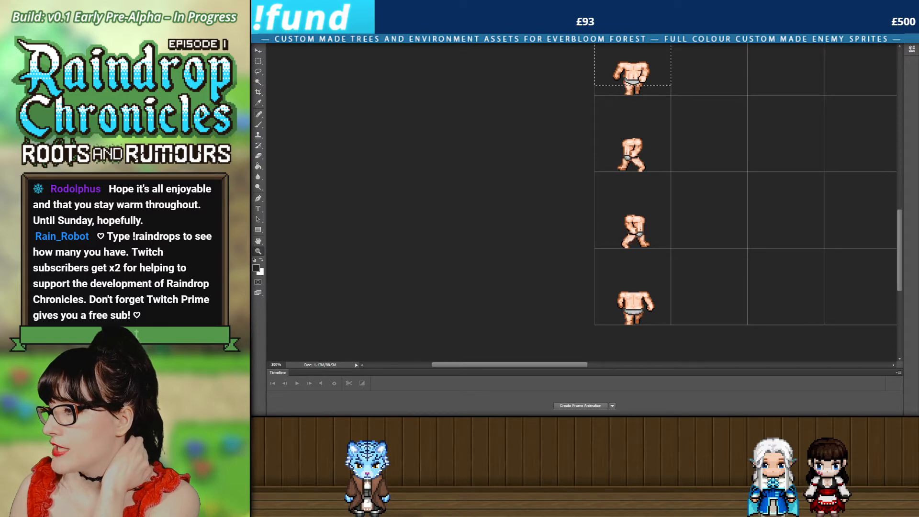
Examine the light-skinned male's original walking rows alongside the standing headless copies.
drag(575, 365, 609, 365)
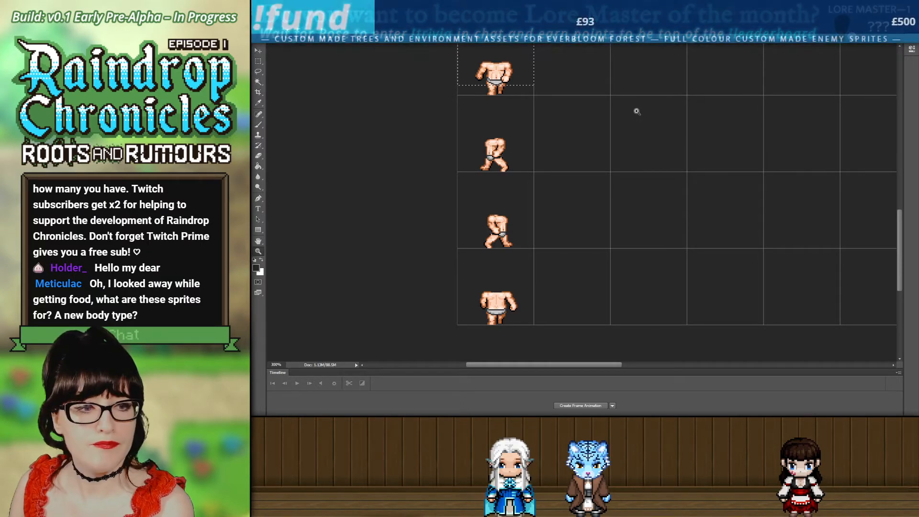
scroll(284, 94, up, 1)
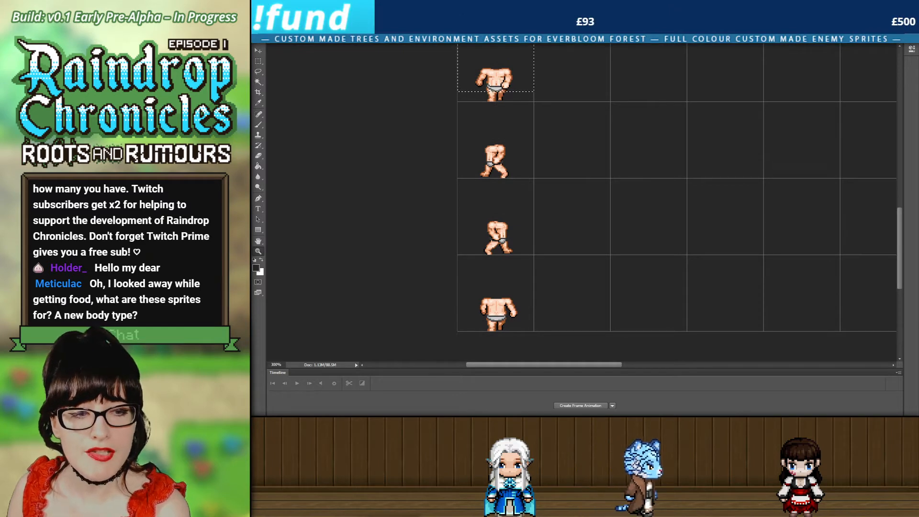
scroll(440, 168, up, 8)
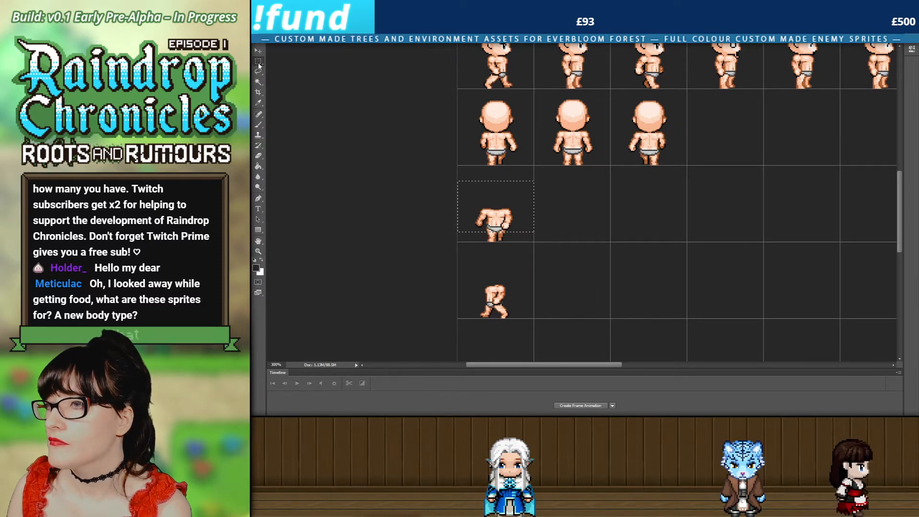
scroll(687, 130, up, 3)
scroll(687, 131, up, 2)
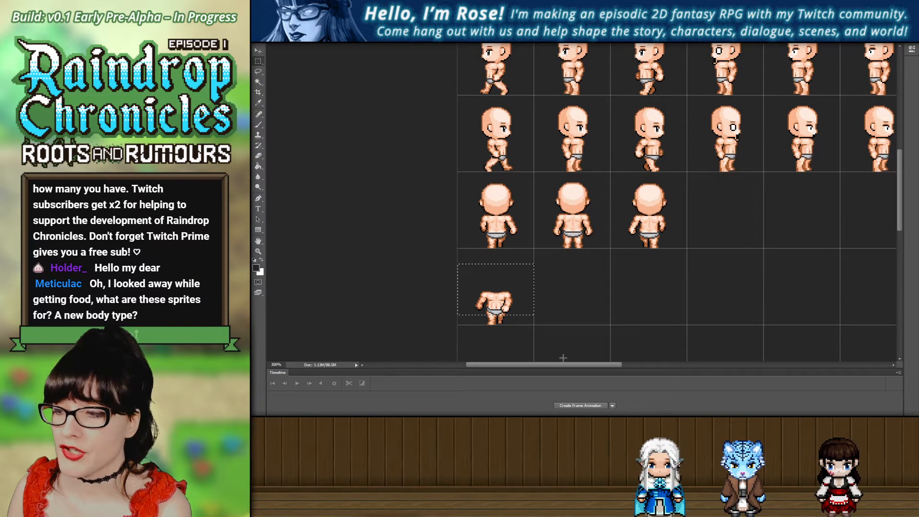
drag(563, 363, 564, 366)
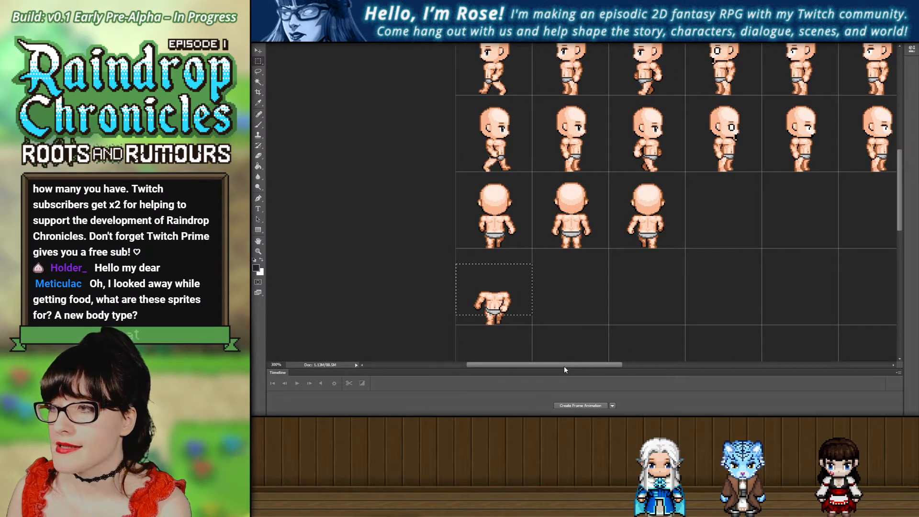
scroll(563, 267, down, 3)
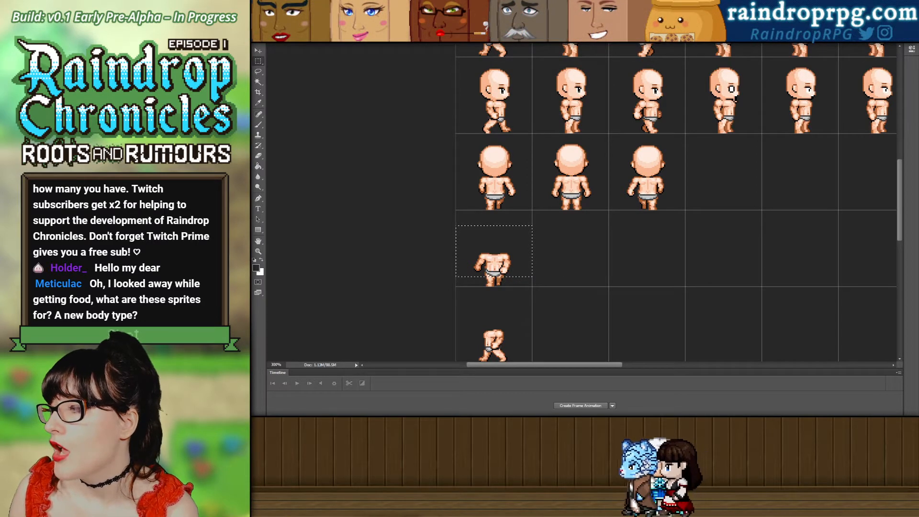
drag(899, 223, 903, 247)
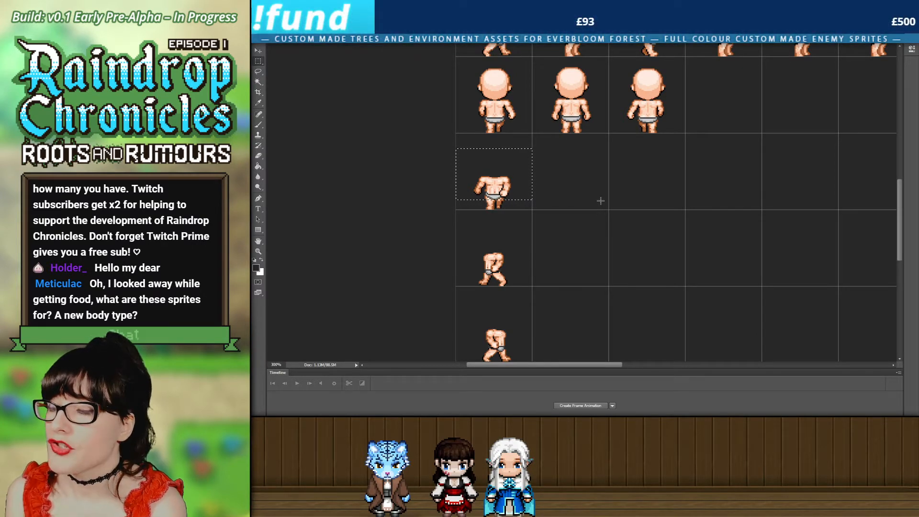
scroll(601, 202, up, 8)
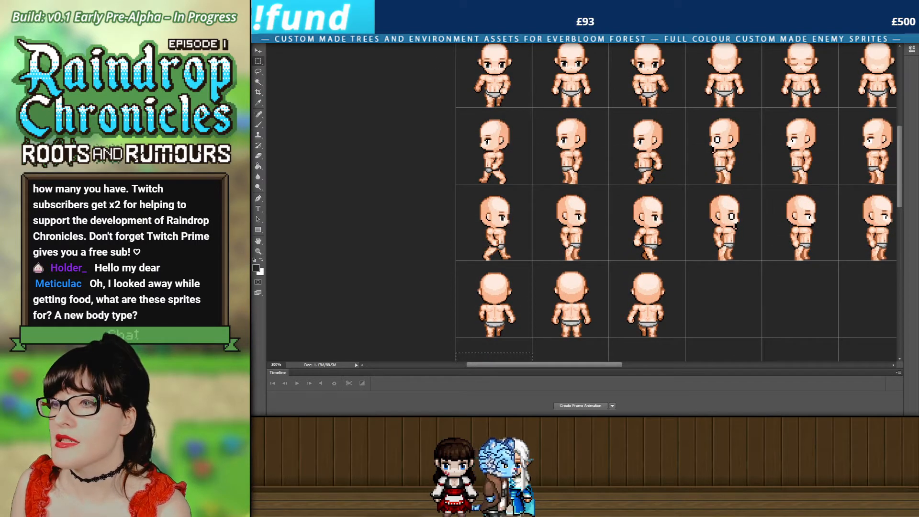
click(258, 250)
click(450, 119)
click(450, 119)
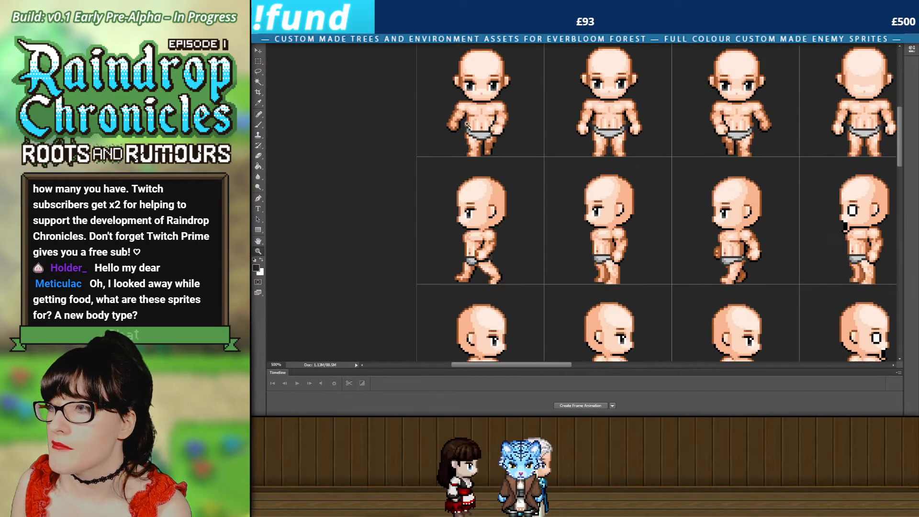
scroll(859, 188, down, 6)
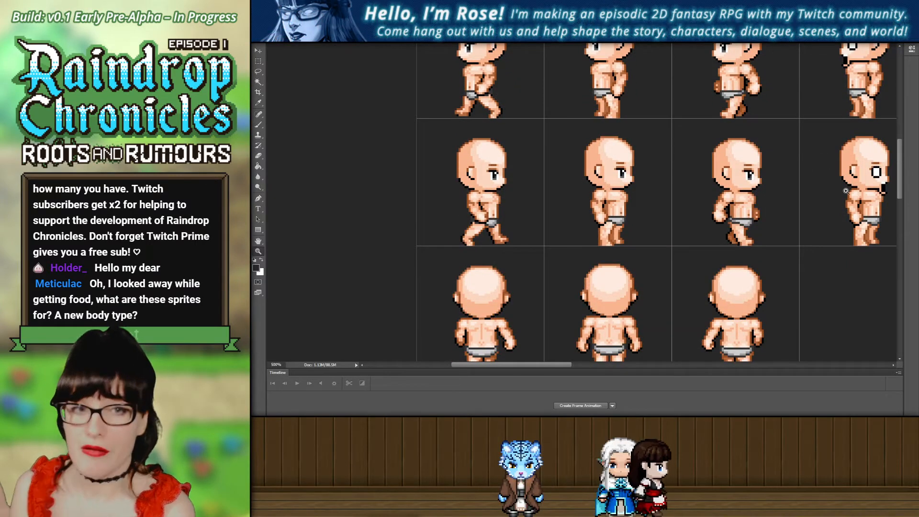
scroll(846, 191, down, 10)
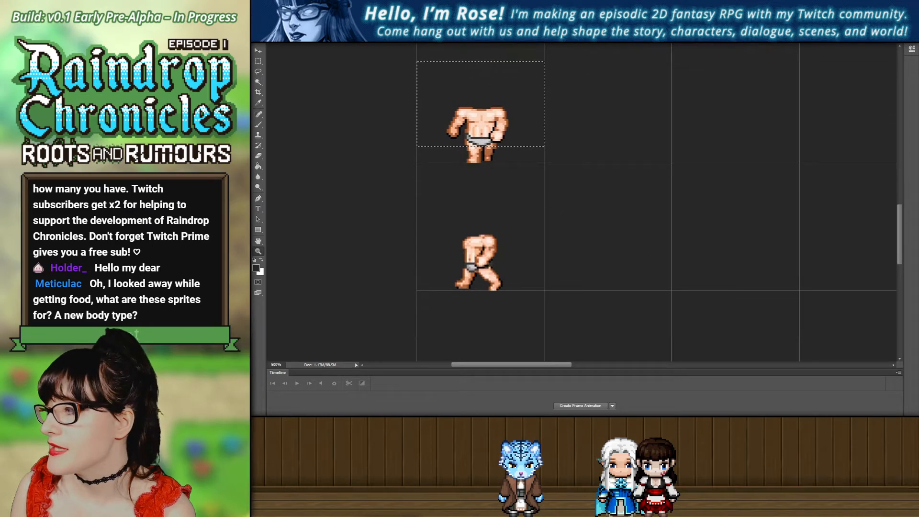
Restore the lowered torsos and examine the front-facing crouch's hips and legs up close and at smaller size.
key(ctrl+z)
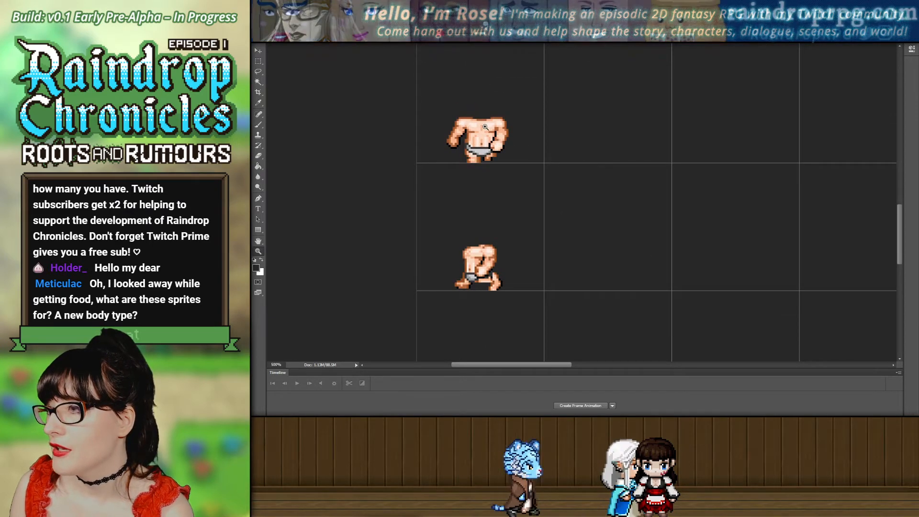
drag(484, 127, 478, 120)
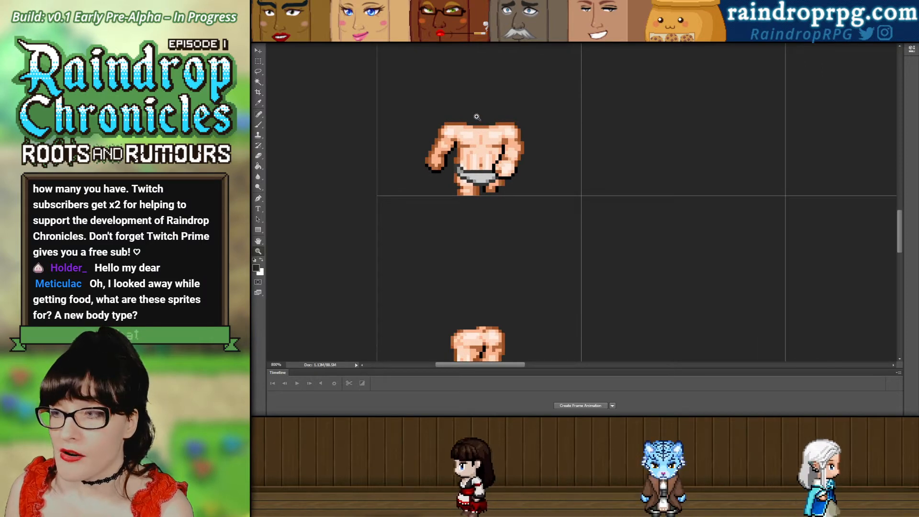
click(504, 185)
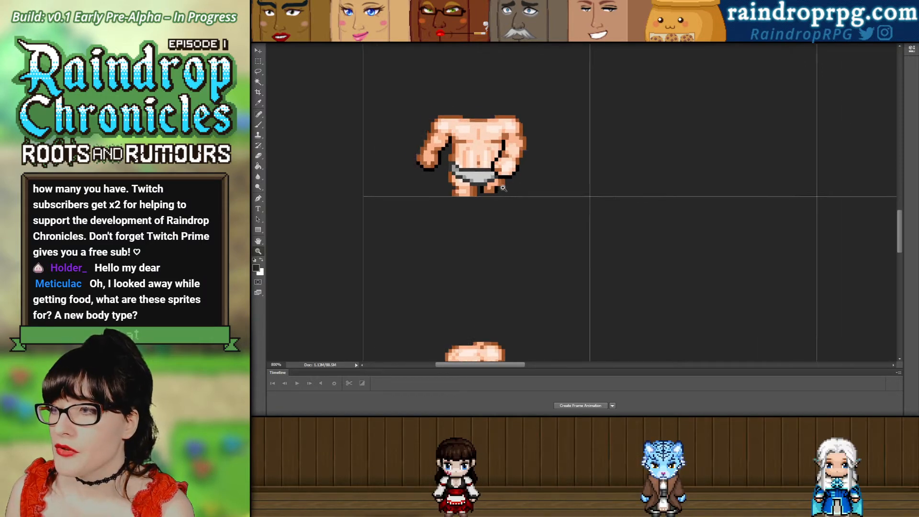
click(506, 178)
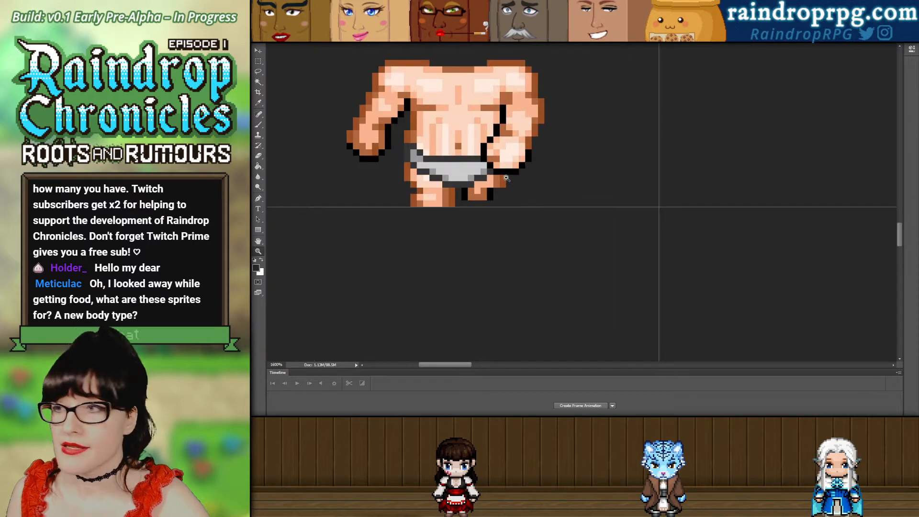
alt+click(479, 194)
alt+click(471, 198)
alt+click(471, 197)
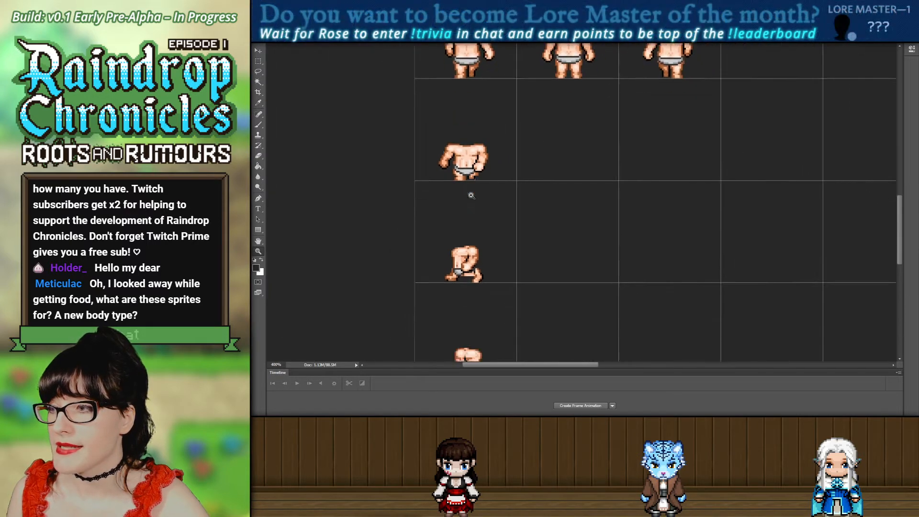
Lower the upper body of the tan male's front-facing headless copy by a few pixels, leaving its lower legs in place.
scroll(470, 213, down, 3)
scroll(491, 214, down, 1)
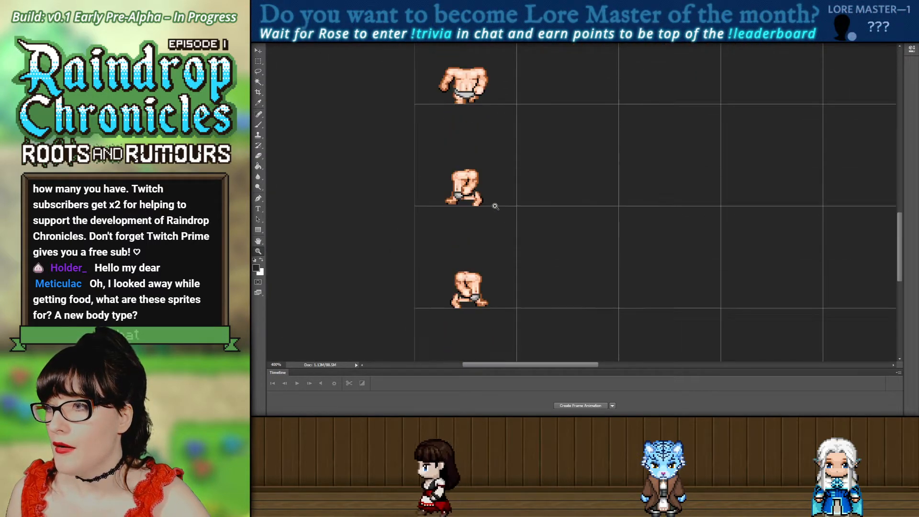
scroll(512, 143, up, 1)
alt+click(515, 135)
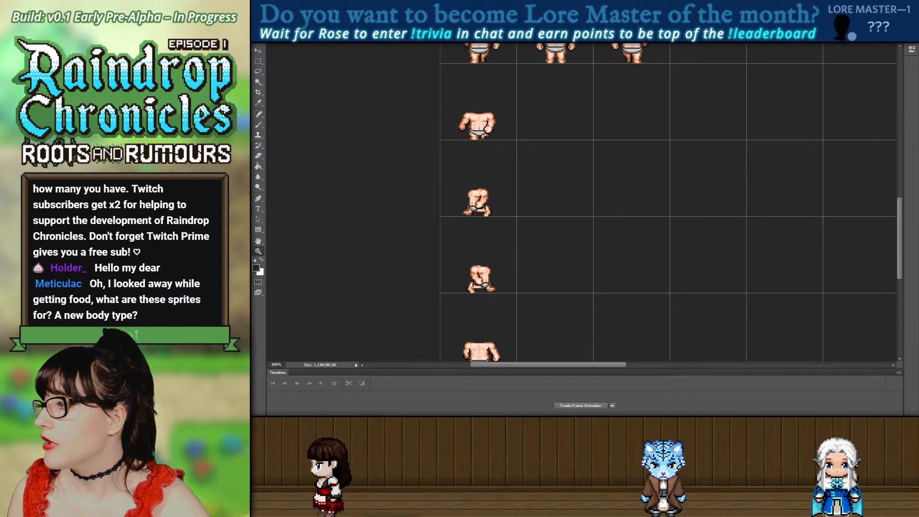
scroll(527, 187, up, 3)
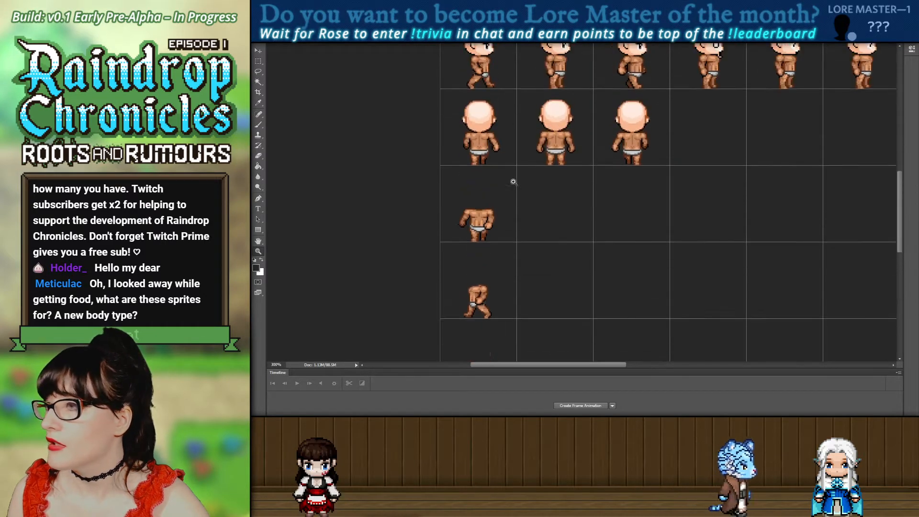
scroll(477, 279, down, 2)
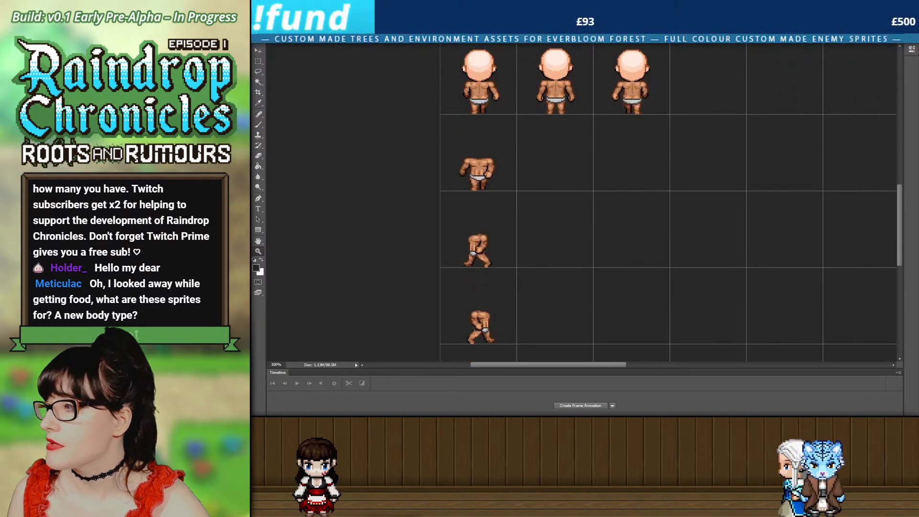
drag(484, 199, 542, 169)
click(542, 169)
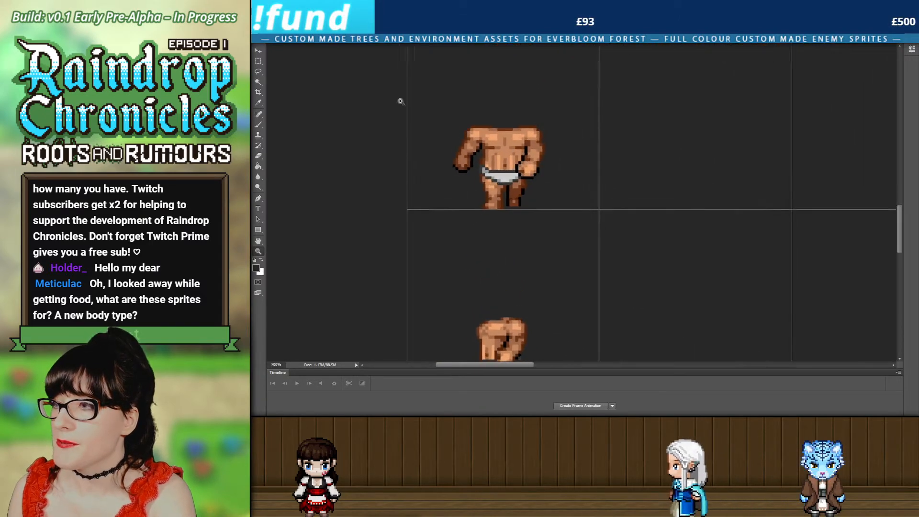
key(m)
drag(401, 70, 603, 185)
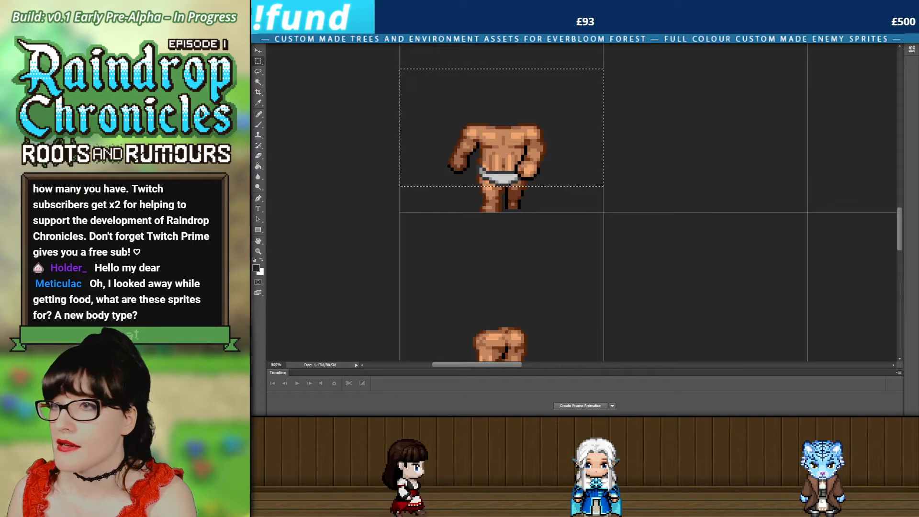
key(ctrl+Down)
key(ctrl+Down)
key(ctrl+d)
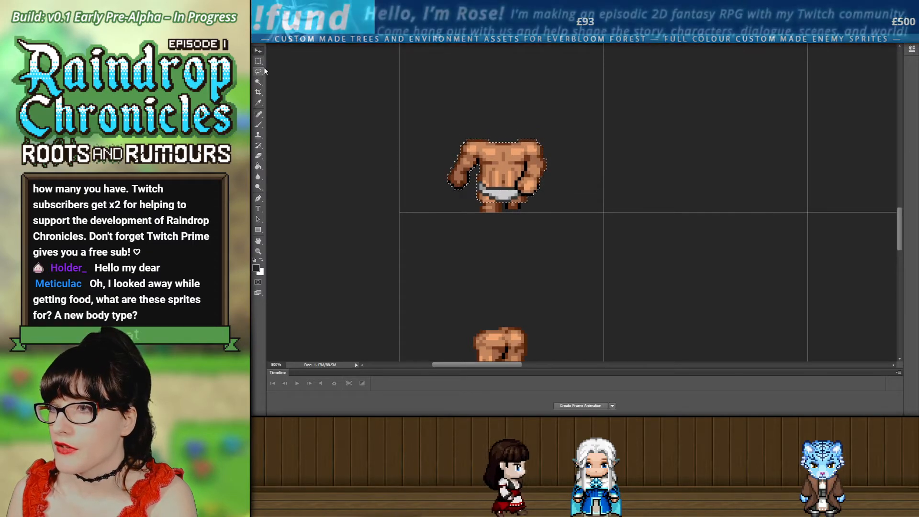
Lower the upper body of the tan male's left-facing headless copy over its legs into a crouch and clear the selection.
scroll(417, 226, down, 3)
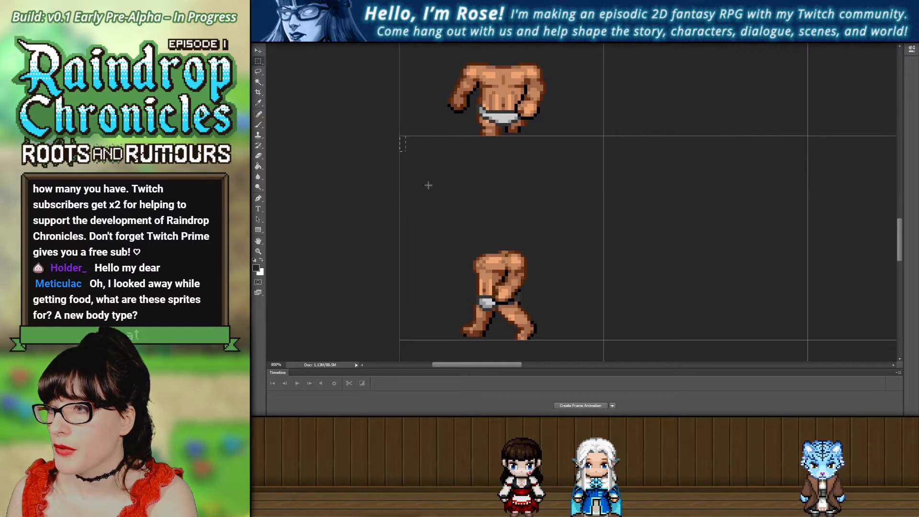
drag(595, 310, 604, 311)
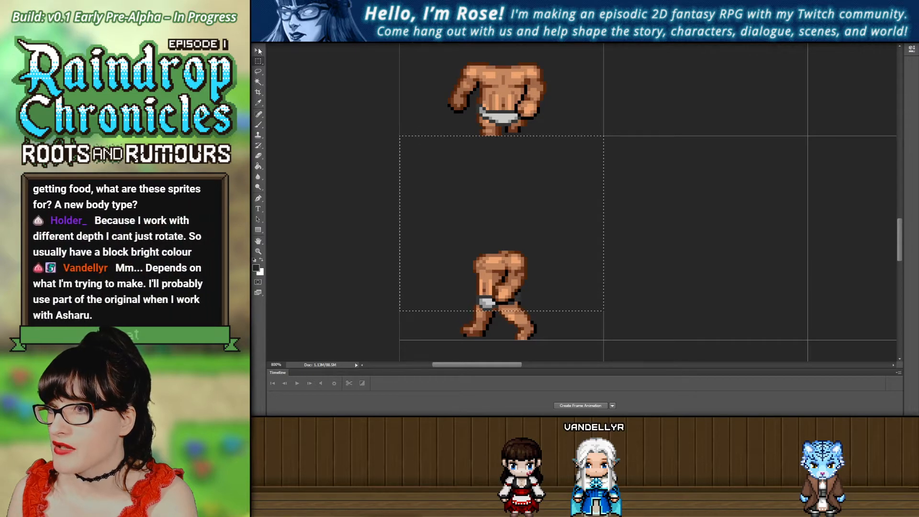
click(258, 50)
key(Down)
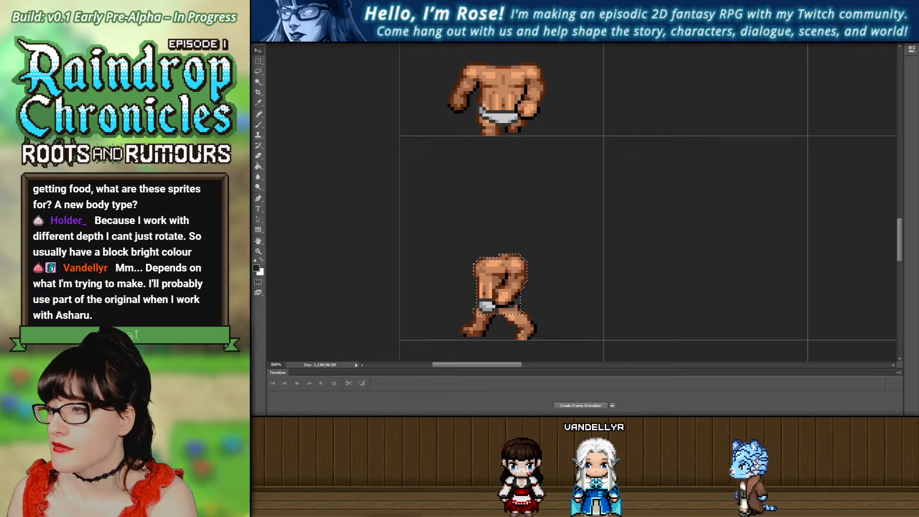
key(Down)
key(Down)
key(Down)
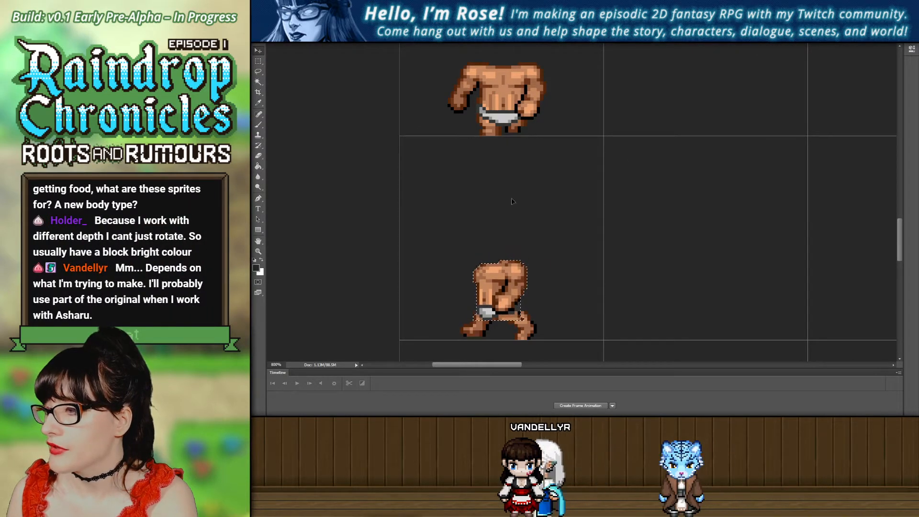
click(258, 61)
scroll(498, 251, down, 2)
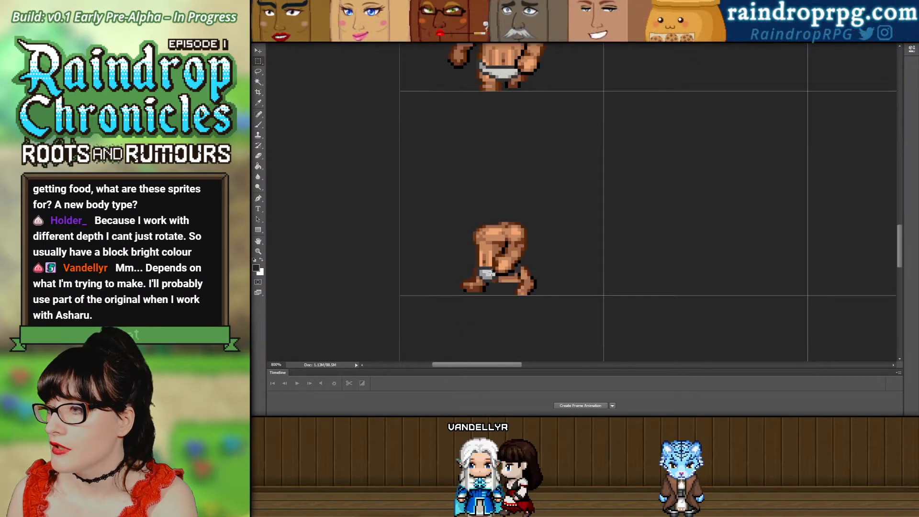
Examine the tan male's lowered front-facing and left-facing copies against the standing copies and his original walking rows.
scroll(485, 234, down, 1)
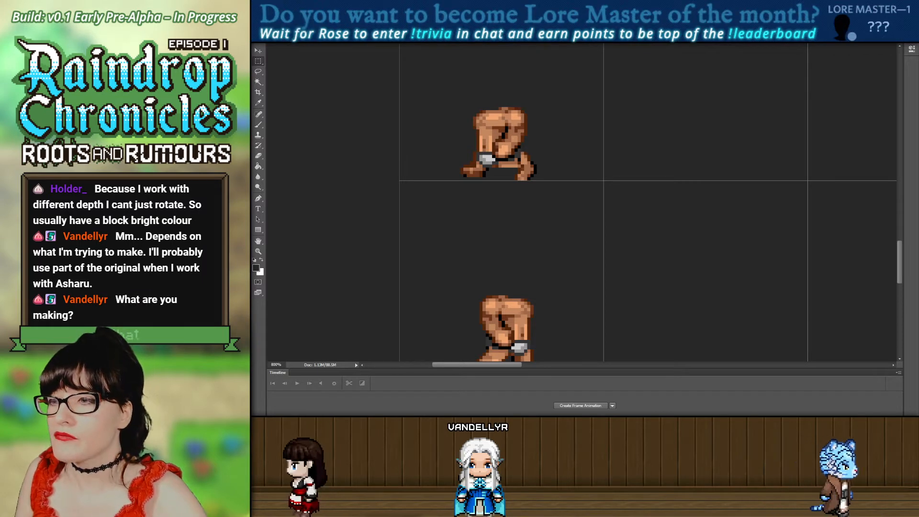
key(z)
alt+click(479, 191)
alt+click(475, 178)
alt+click(474, 178)
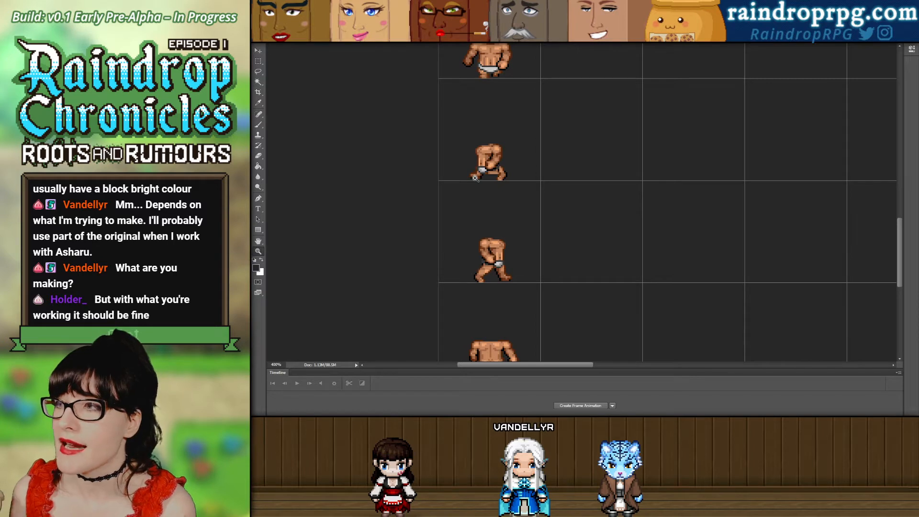
scroll(569, 283, up, 2)
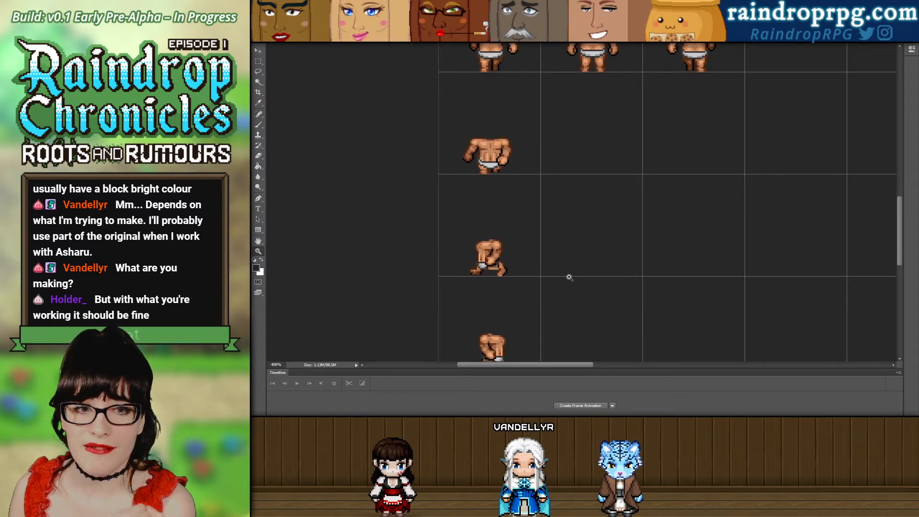
scroll(527, 278, down, 2)
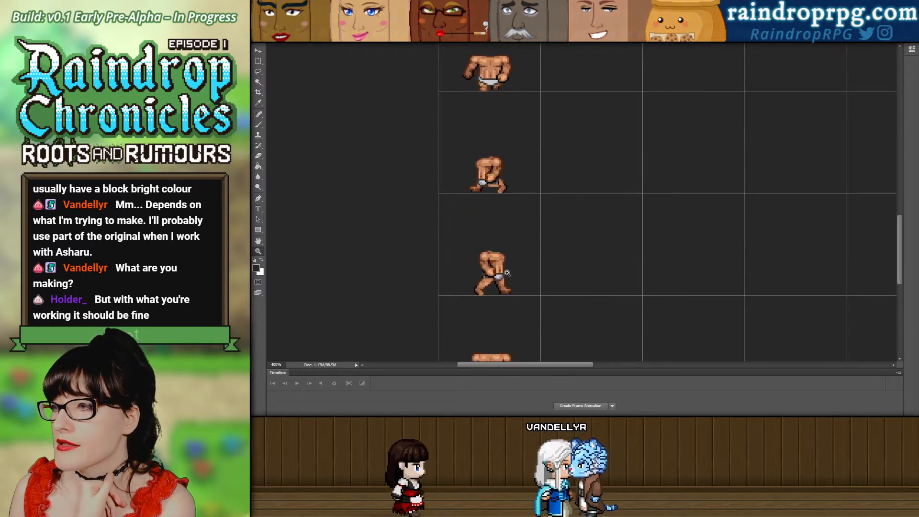
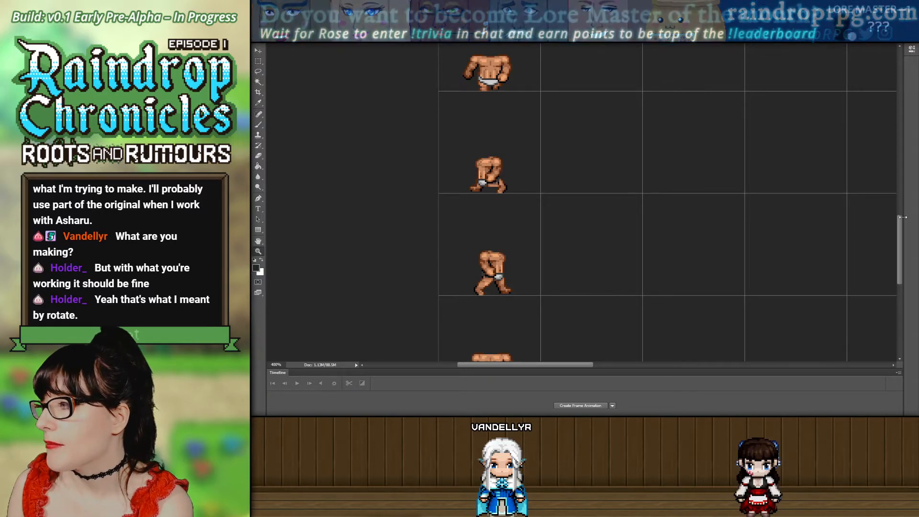
scroll(883, 201, up, 5)
scroll(883, 129, down, 6)
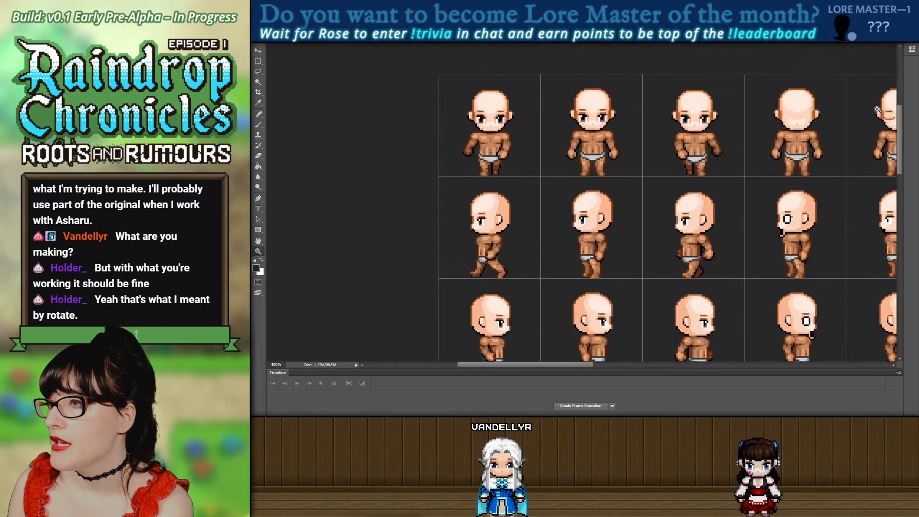
scroll(876, 193, down, 4)
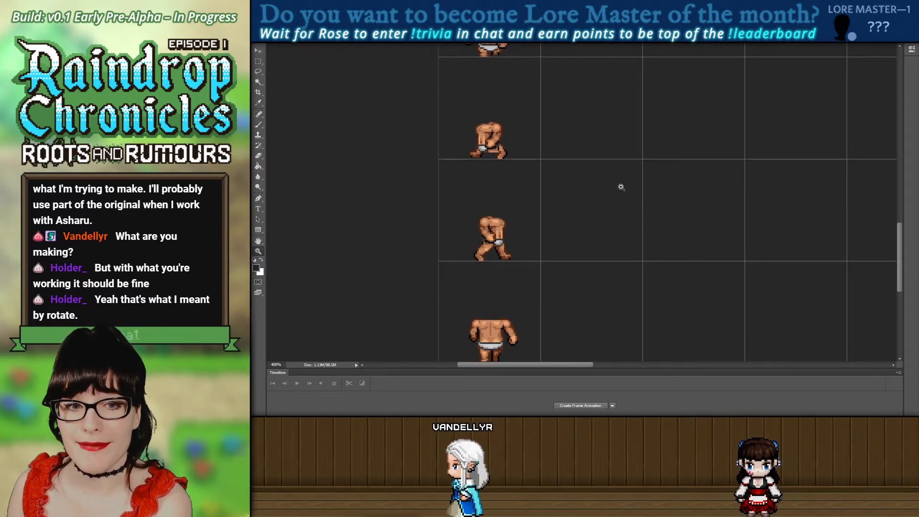
scroll(486, 195, up, 2)
scroll(493, 211, down, 2)
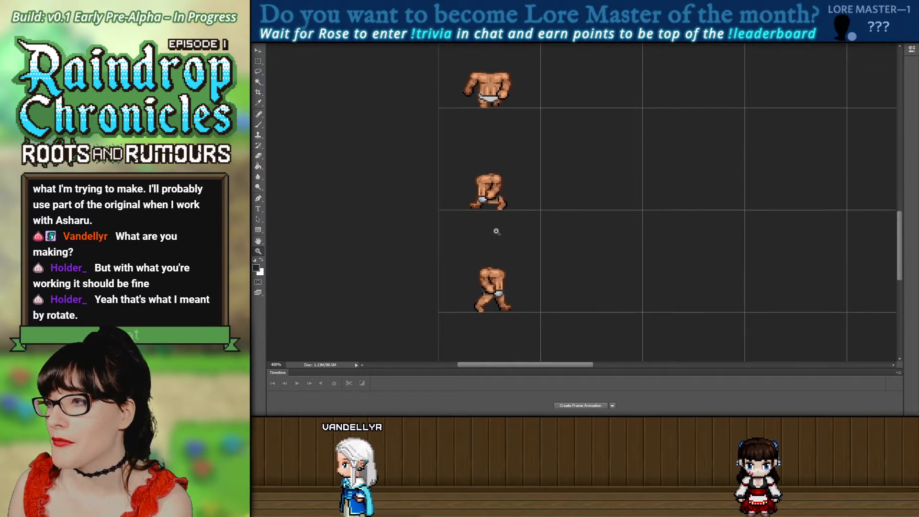
Select the right-facing tan copy's upper body down to just below the briefs and lower it into a crouch.
click(493, 202)
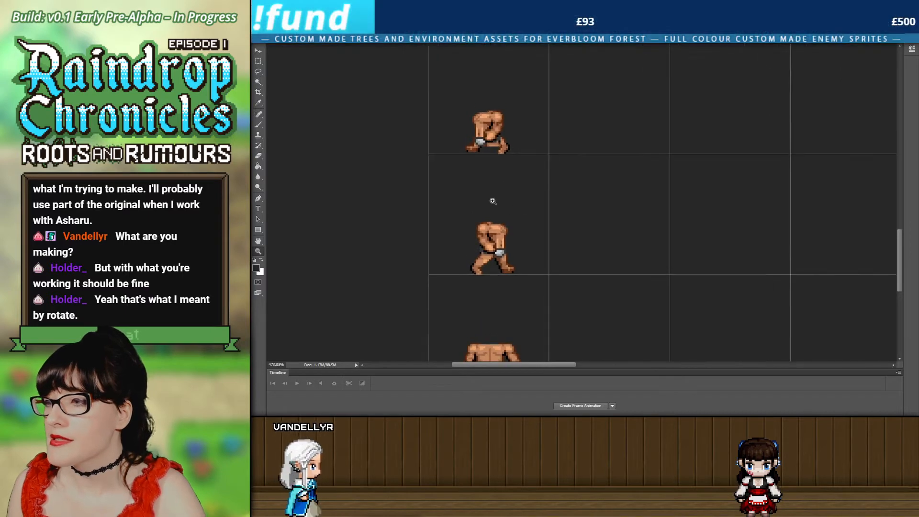
click(432, 223)
click(408, 157)
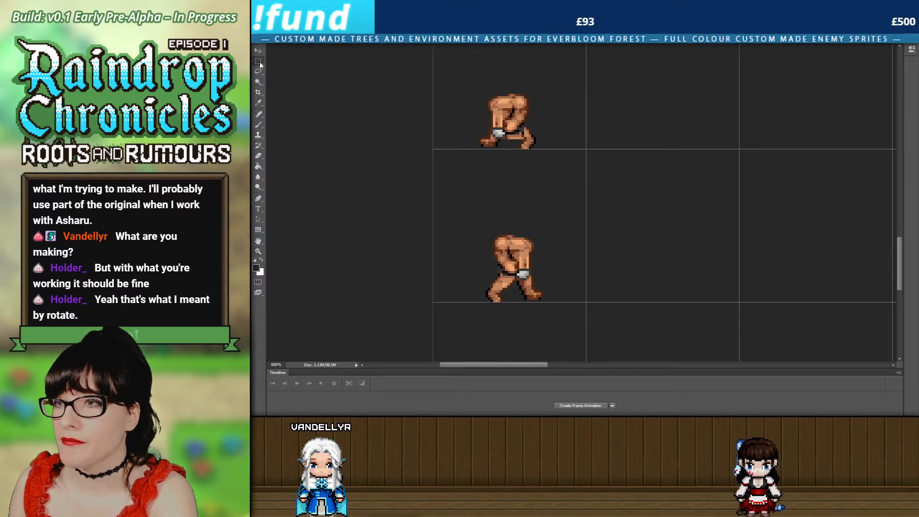
drag(429, 151, 474, 204)
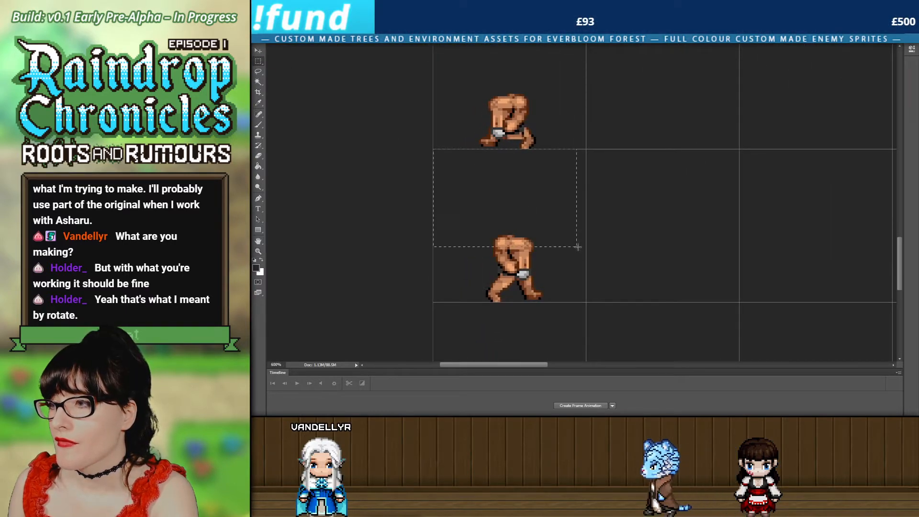
drag(588, 267, 586, 280)
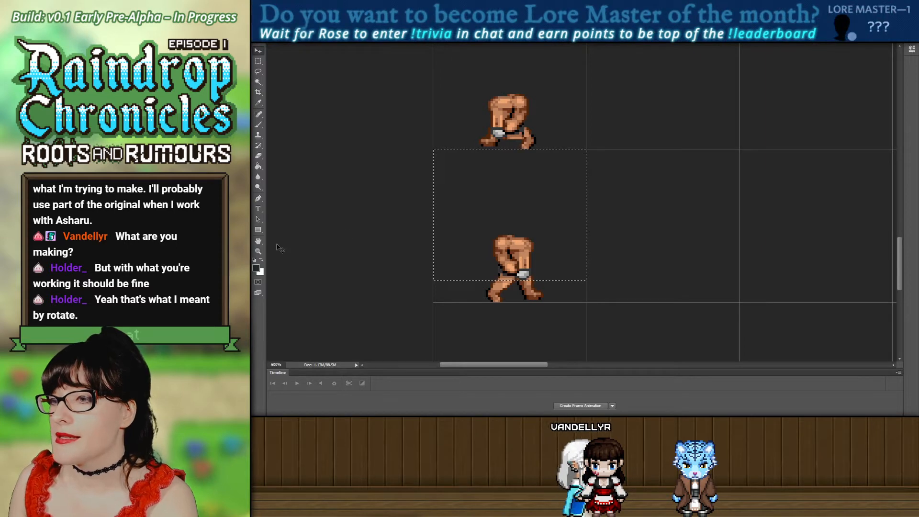
click(258, 252)
click(650, 238)
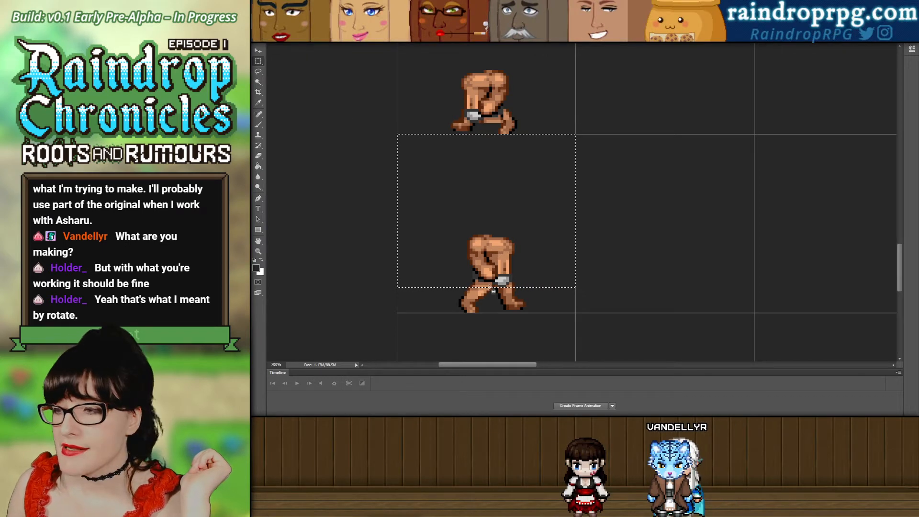
scroll(525, 361, left, 2)
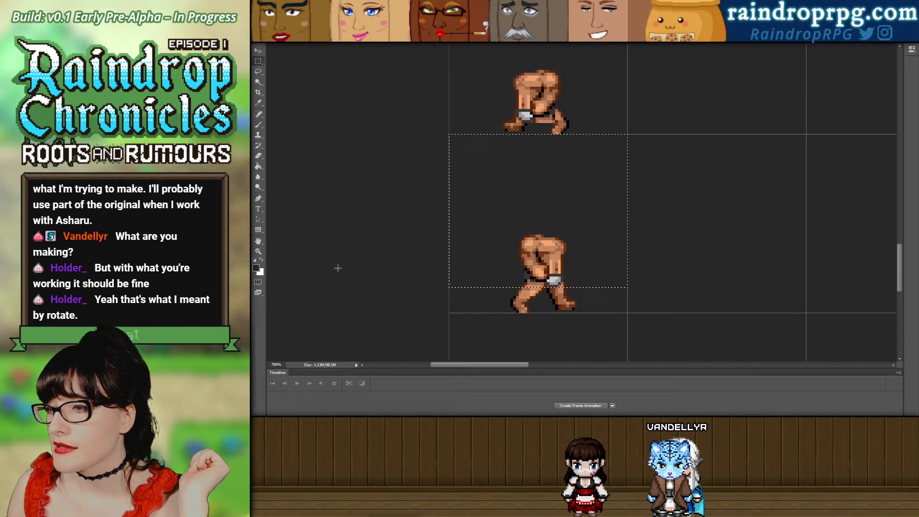
click(646, 305)
click(646, 306)
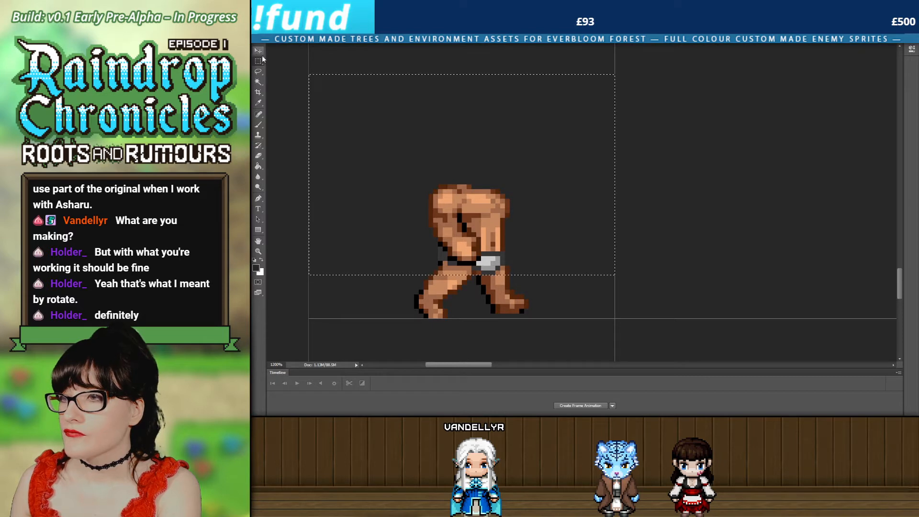
key(Down)
key(Down)
key(Down)
key(Down)
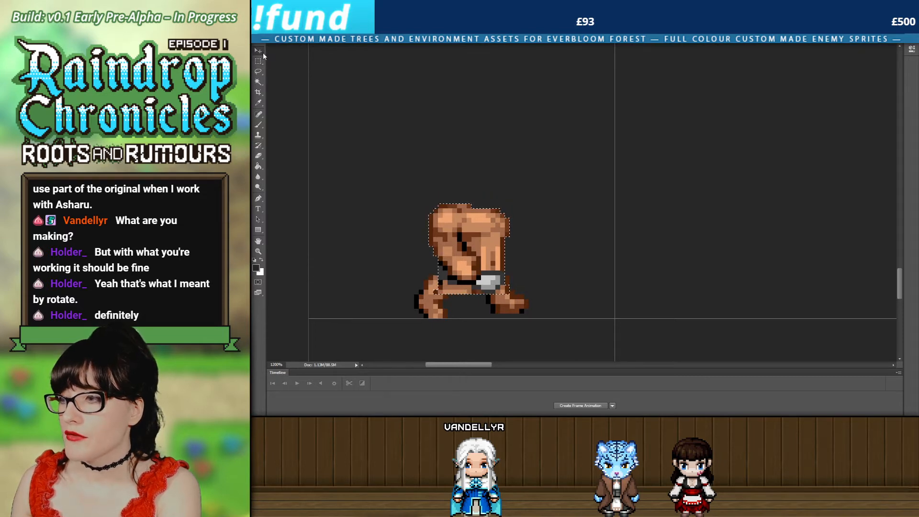
Select the back-facing tan copy's torso and briefs, lower them over the legs into a crouch, and clear the selection.
scroll(443, 273, down, 5)
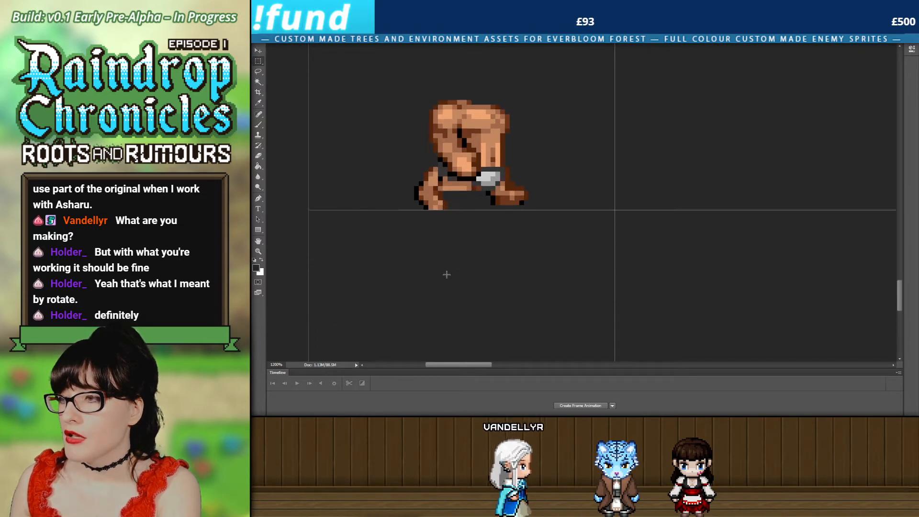
scroll(489, 99, down, 1)
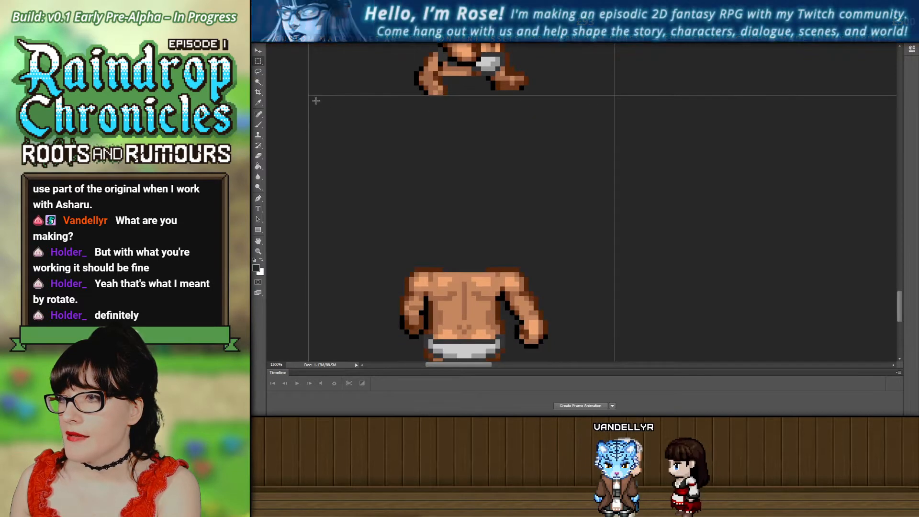
drag(310, 96, 613, 216)
scroll(412, 232, down, 4)
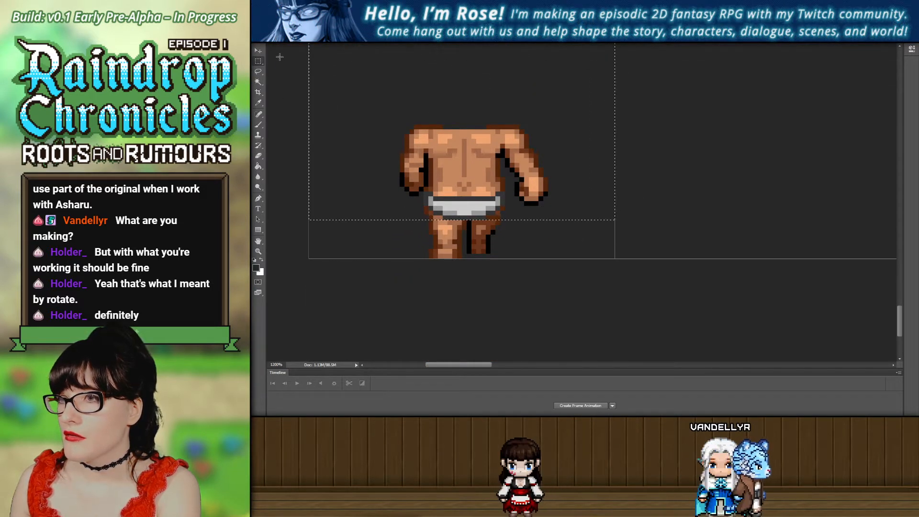
click(258, 51)
key(Down)
key(Down)
key(Down)
key(Down)
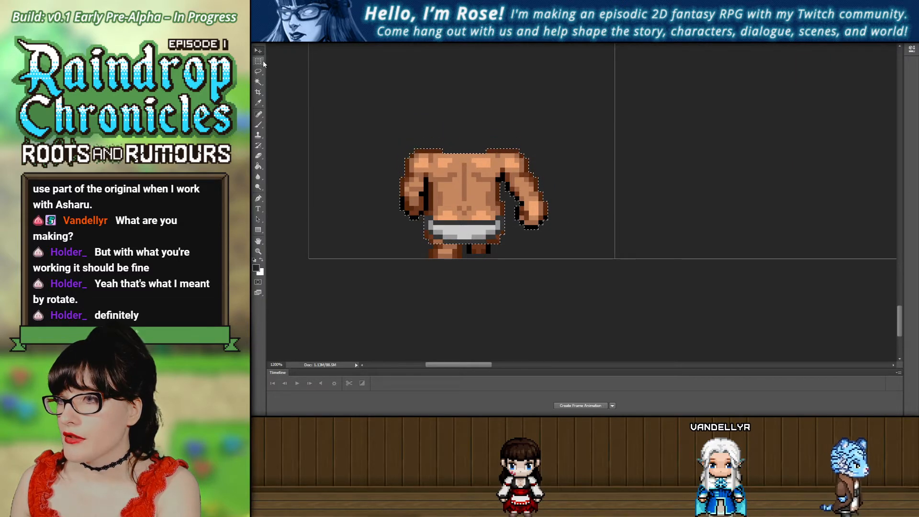
key(m)
click(597, 235)
Examine the tan male's four lowered headless copies, comparing their crouching poses up close and together.
scroll(597, 235, up, 1)
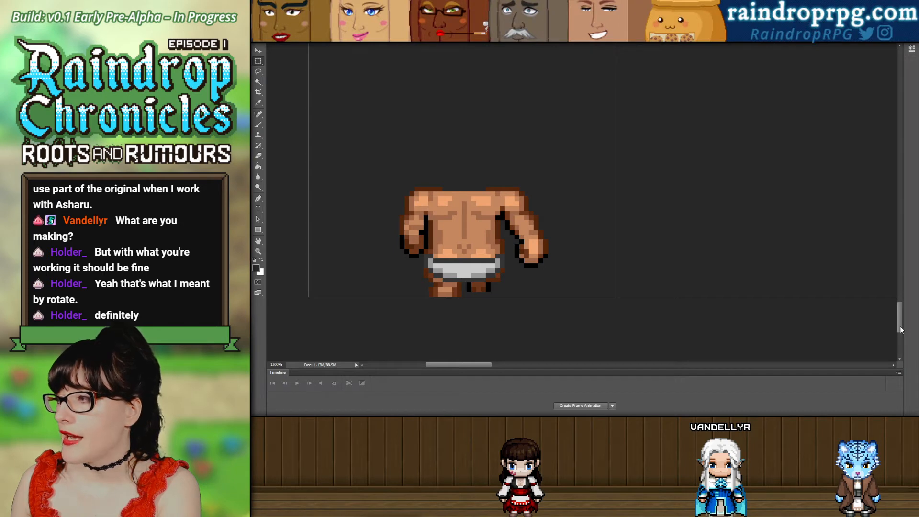
drag(901, 330, 899, 241)
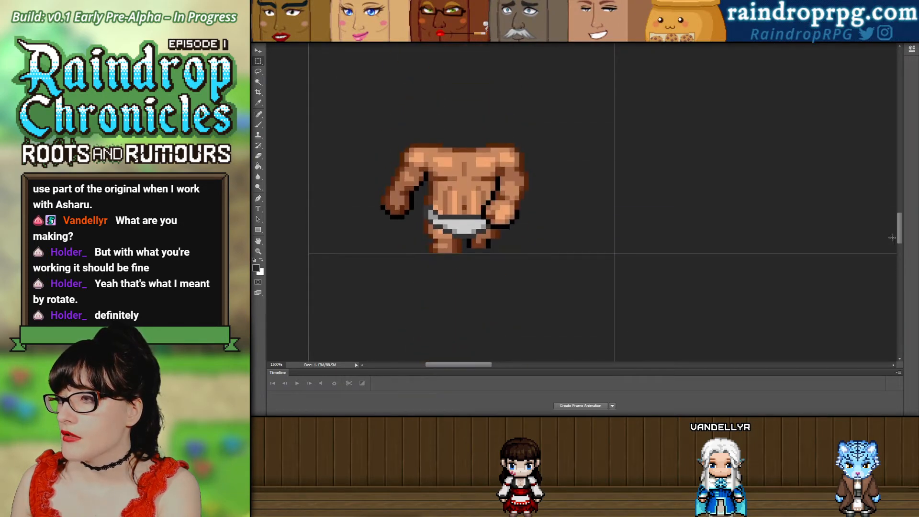
drag(519, 247, 525, 249)
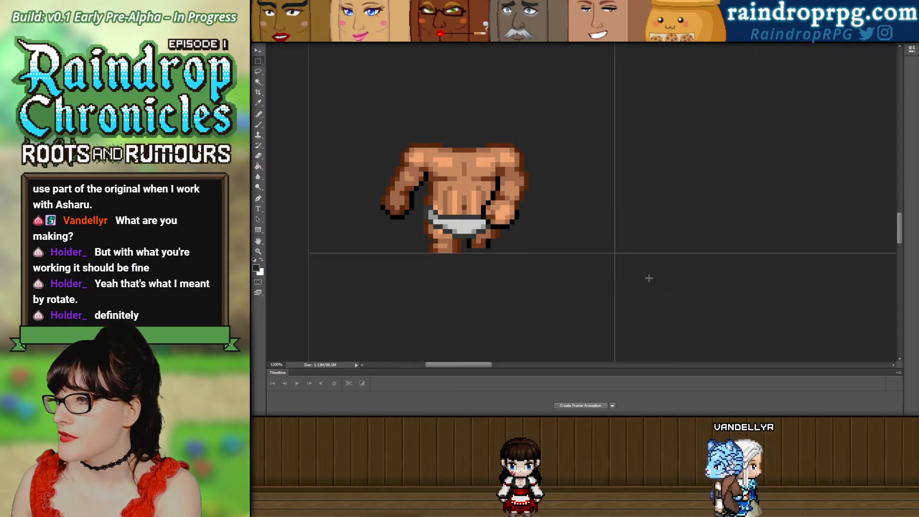
drag(897, 220, 889, 261)
click(258, 251)
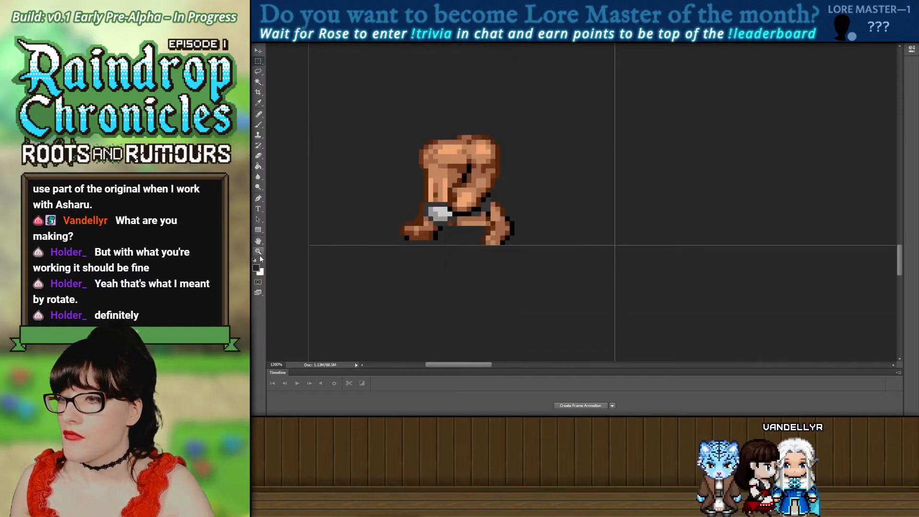
alt+click(571, 212)
alt+click(573, 212)
scroll(572, 211, down, 2)
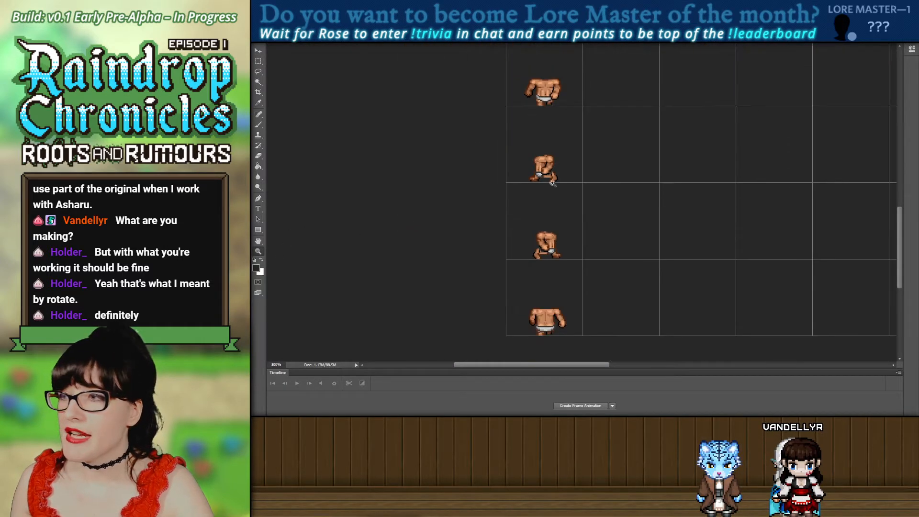
scroll(555, 166, up, 3)
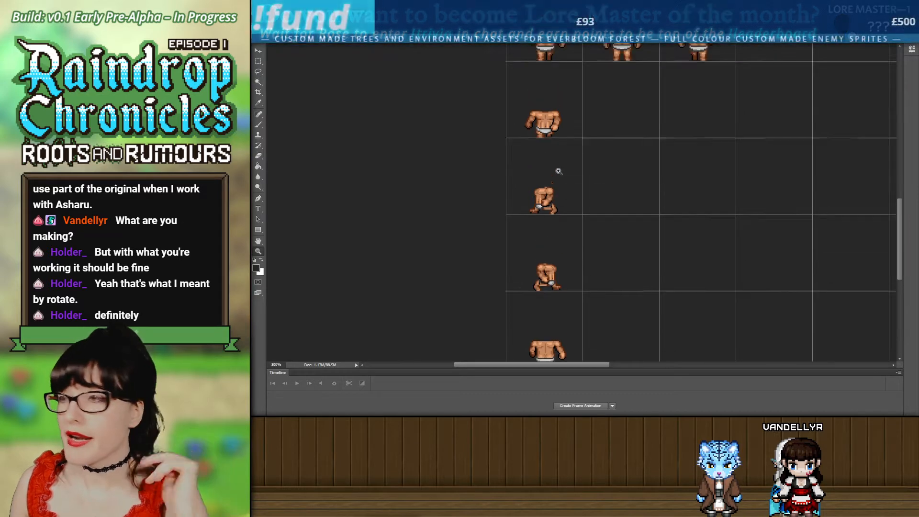
scroll(558, 172, down, 2)
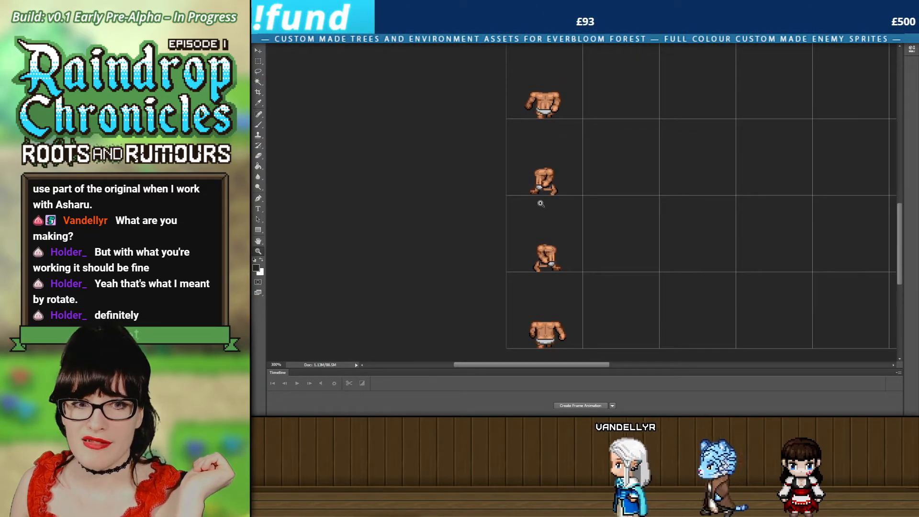
Compare the tan male's crouching copies with the original walking and standing rows above them.
scroll(550, 206, up, 4)
scroll(563, 210, up, 10)
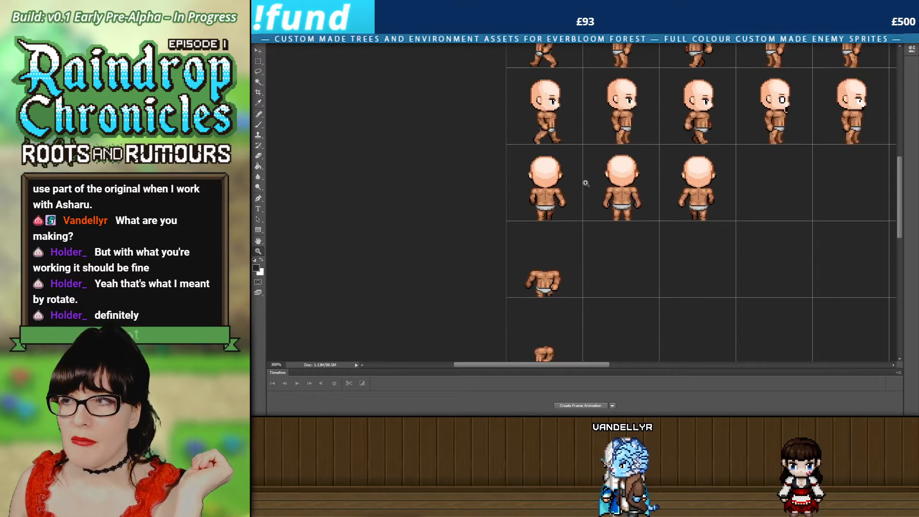
scroll(554, 114, down, 8)
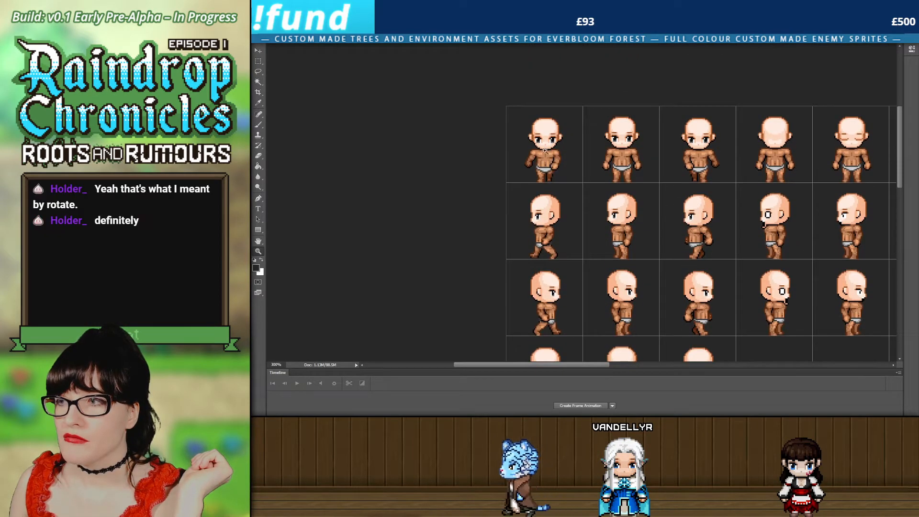
scroll(550, 111, down, 5)
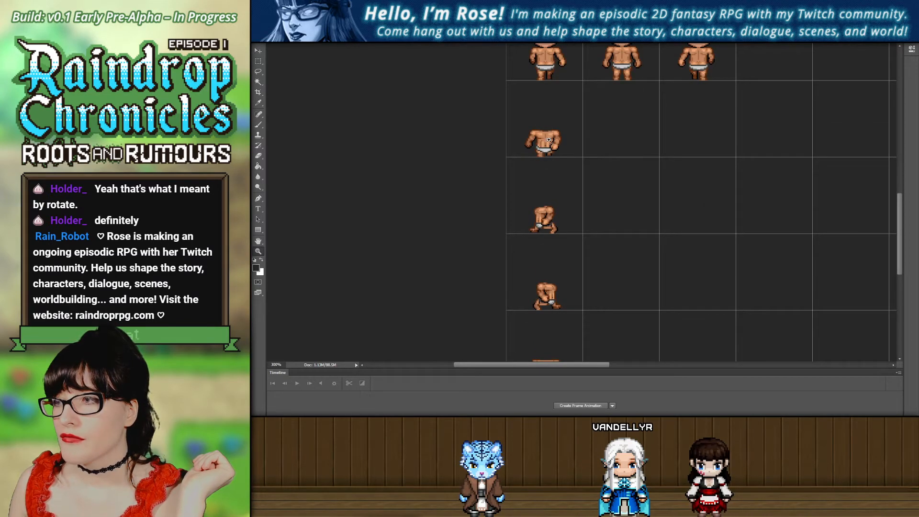
scroll(558, 106, up, 11)
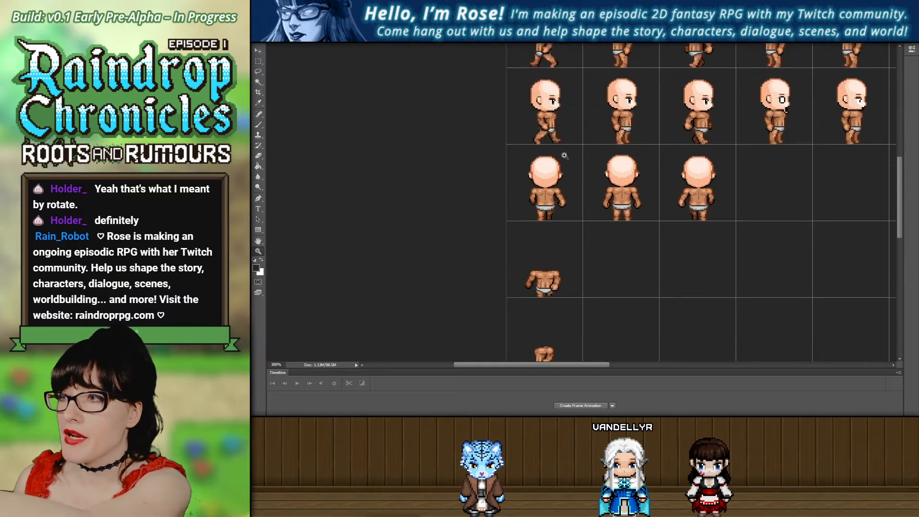
scroll(551, 116, down, 12)
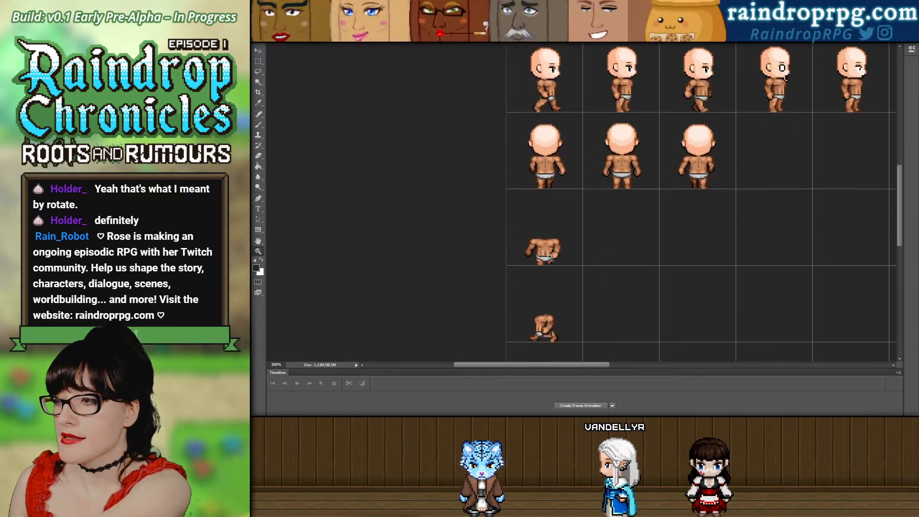
scroll(575, 211, down, 1)
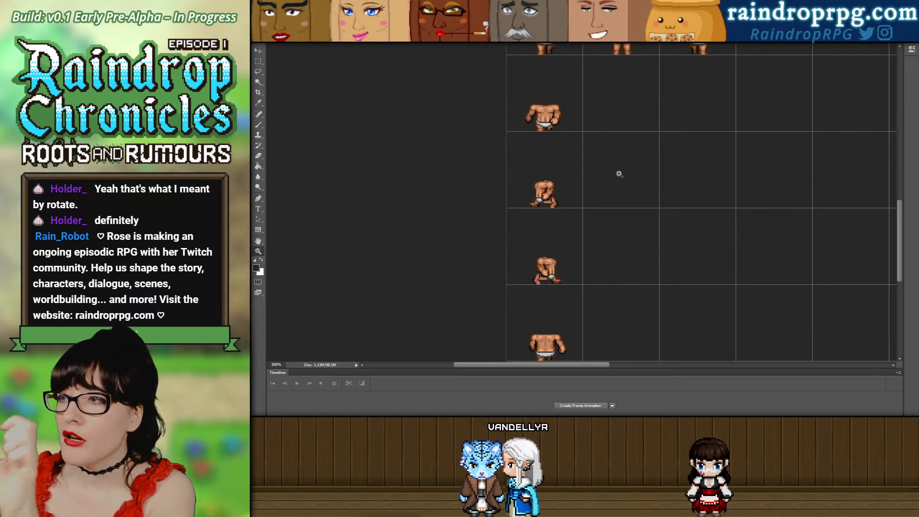
scroll(555, 194, down, 1)
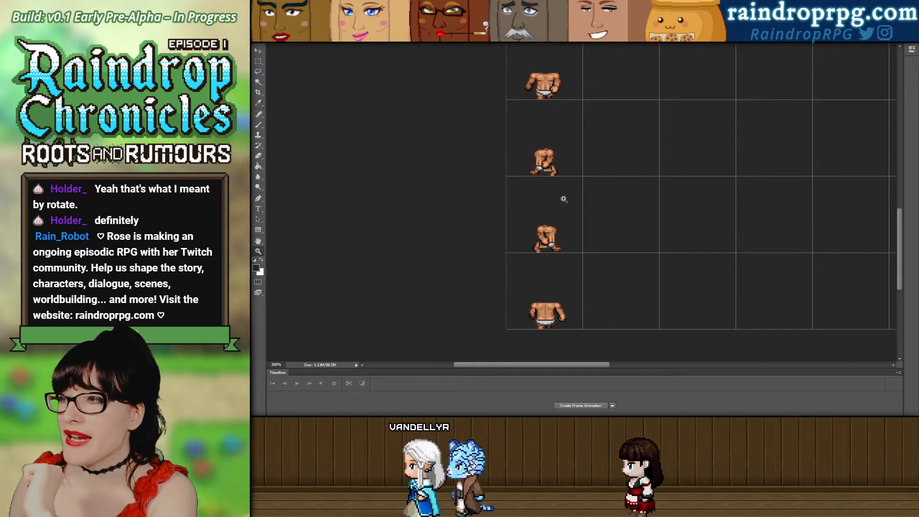
scroll(558, 220, right, 2)
scroll(551, 242, up, 1)
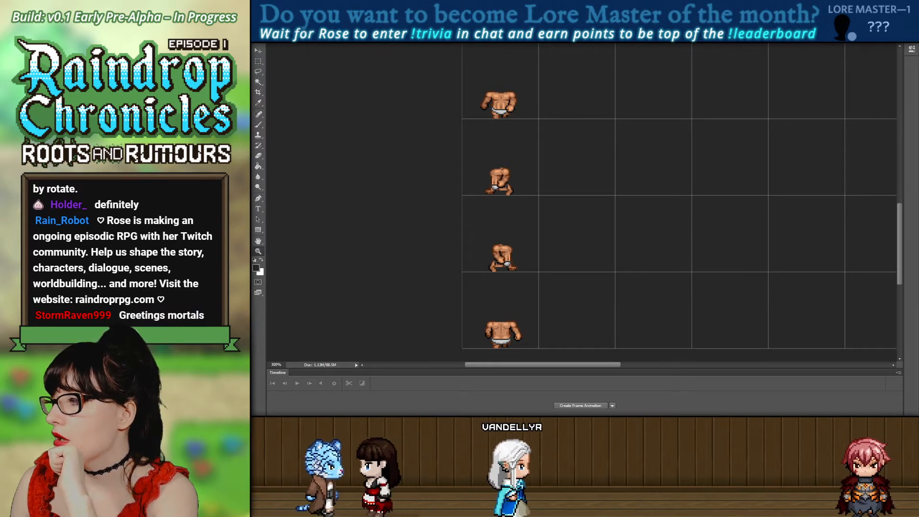
On the dark-skinned male's sheet, lower the front-facing headless copy's torso and briefs over its legs into a crouch and clear the selection.
key(ctrl+z)
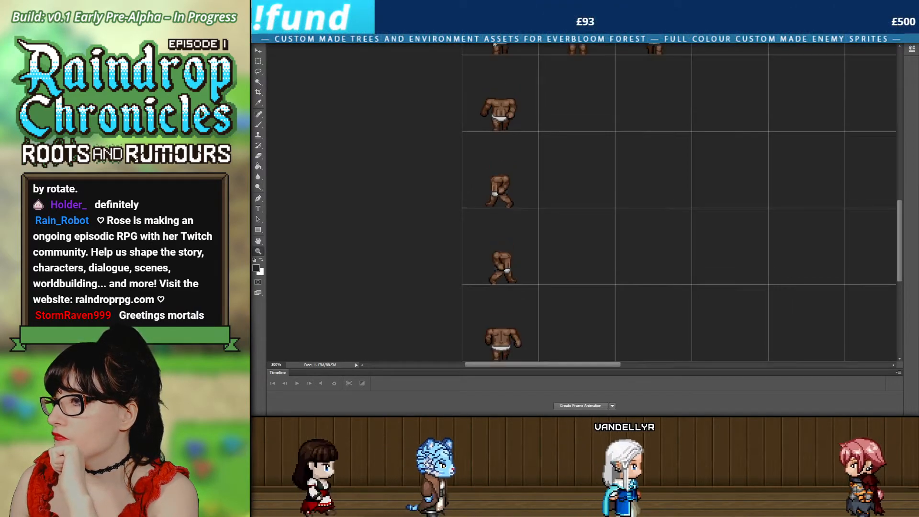
key(ctrl+plus)
key(ctrl+plus)
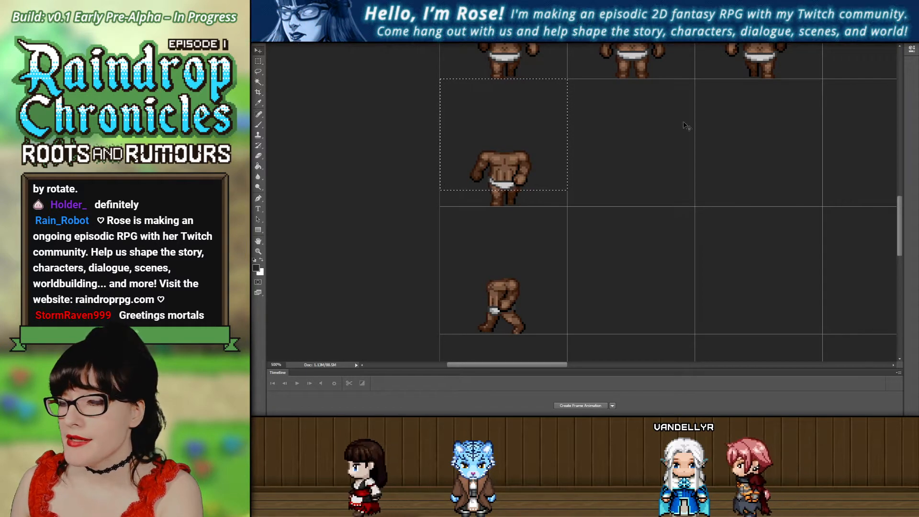
key(v)
key(Down)
key(Down)
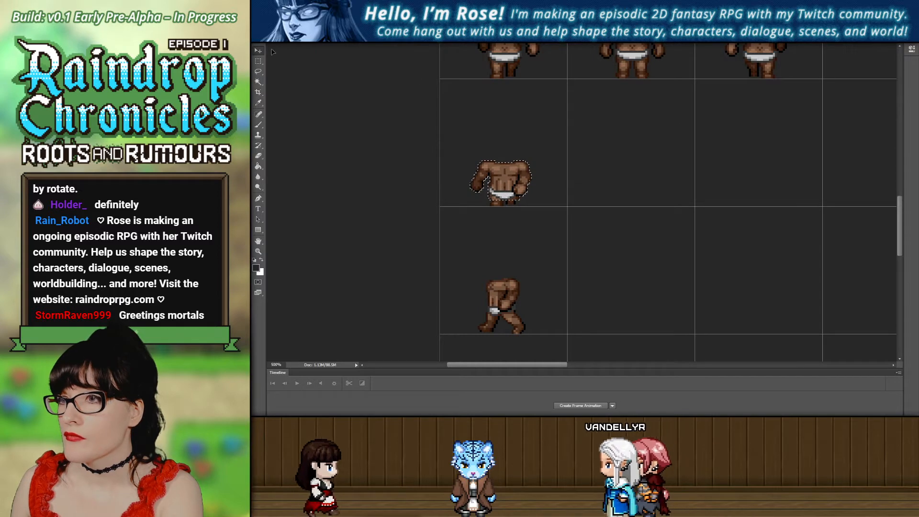
click(259, 61)
click(430, 192)
Select the dark-skinned male's left-facing copy down to just below the briefs, lower it into a crouch, and clear the selection.
drag(440, 207, 567, 318)
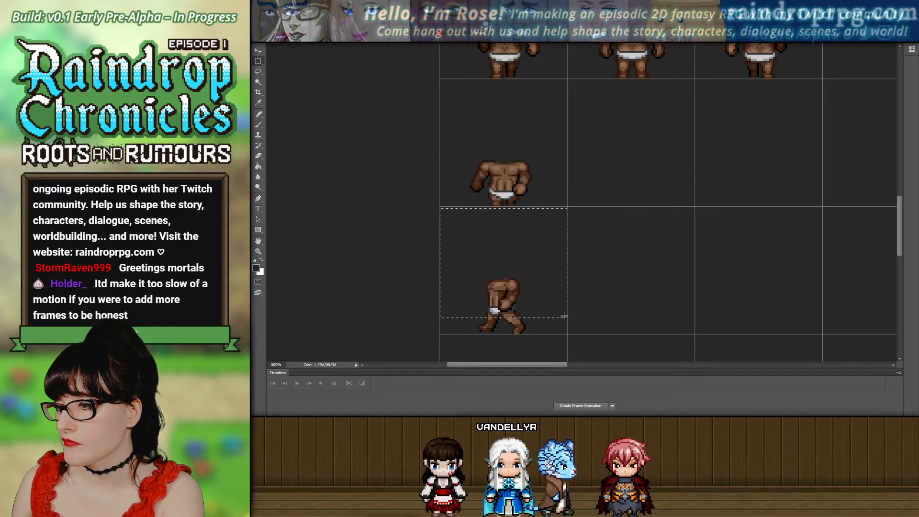
click(611, 314)
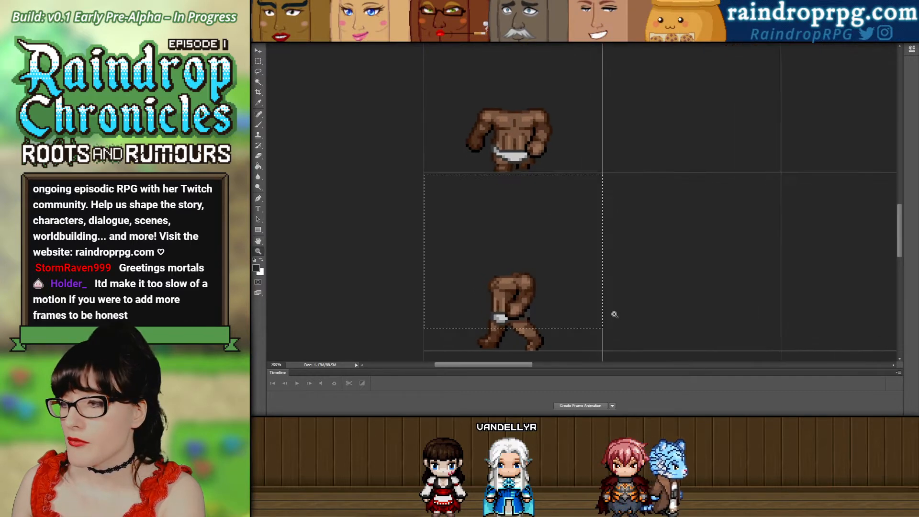
click(605, 311)
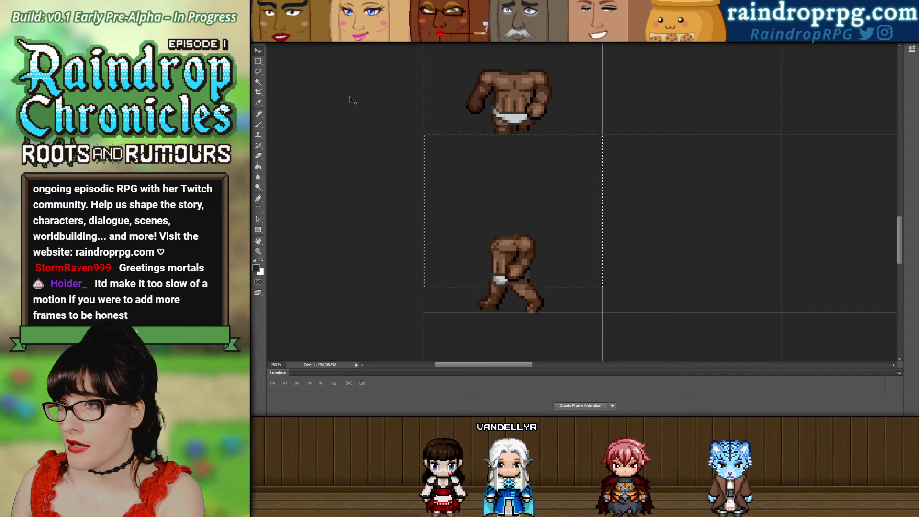
scroll(564, 279, down, 2)
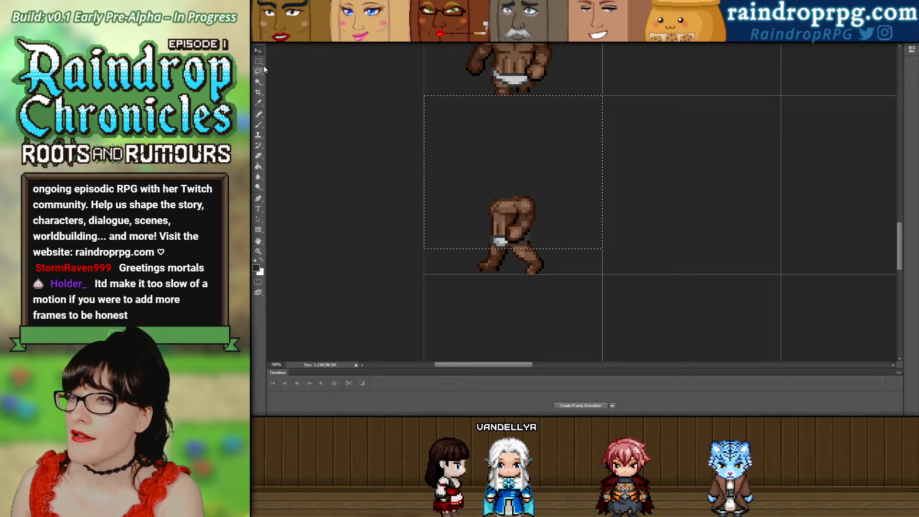
key(Up)
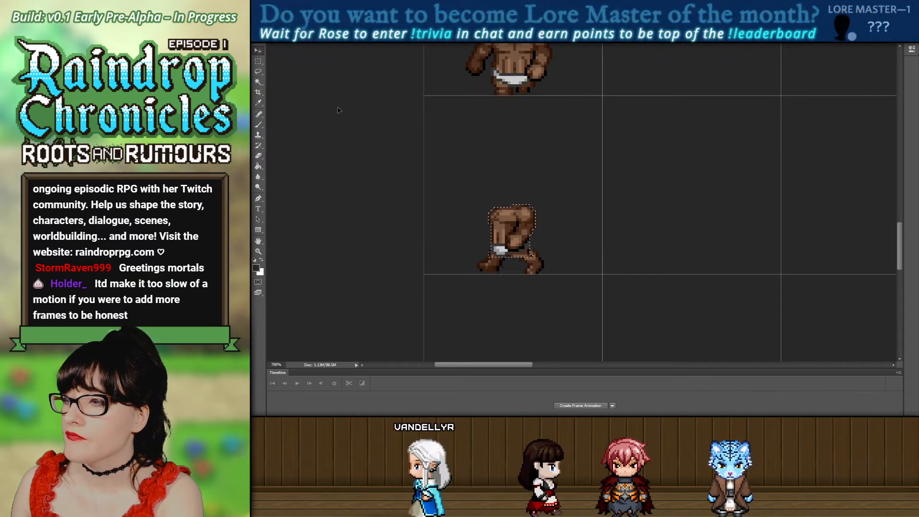
key(Down)
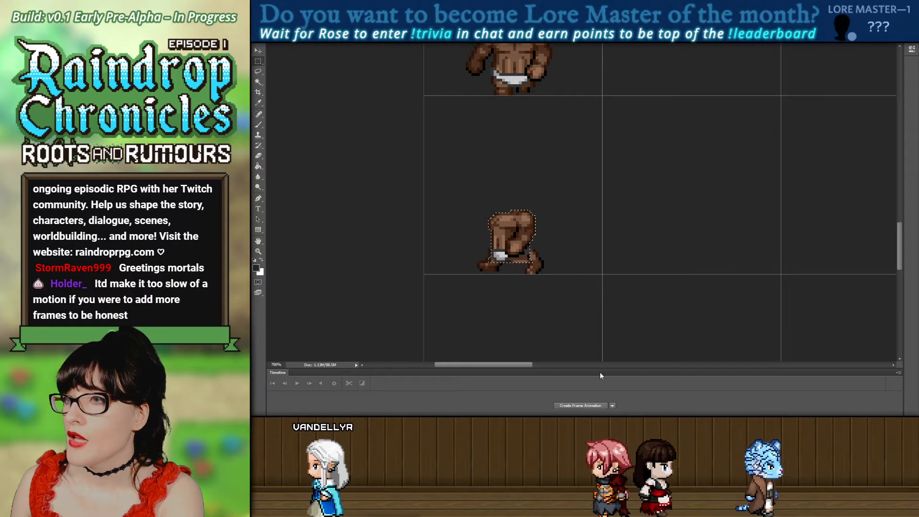
scroll(513, 230, down, 6)
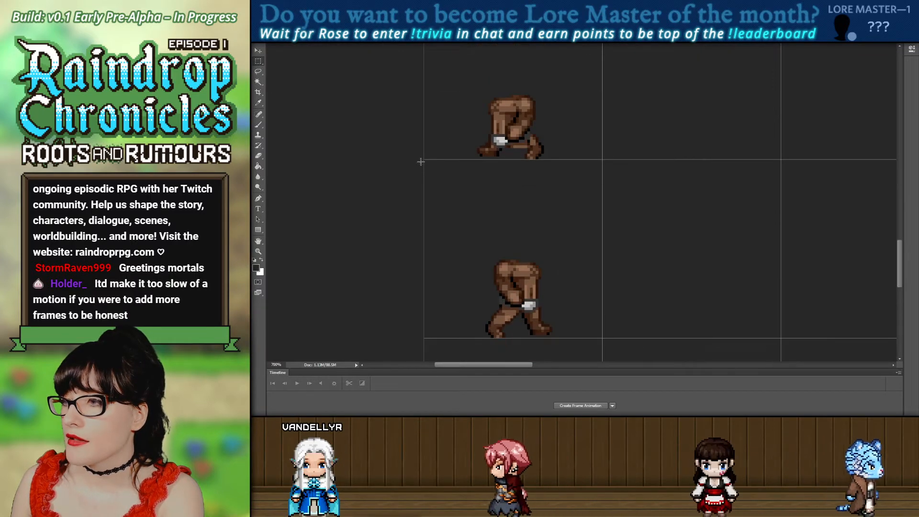
drag(420, 162, 570, 312)
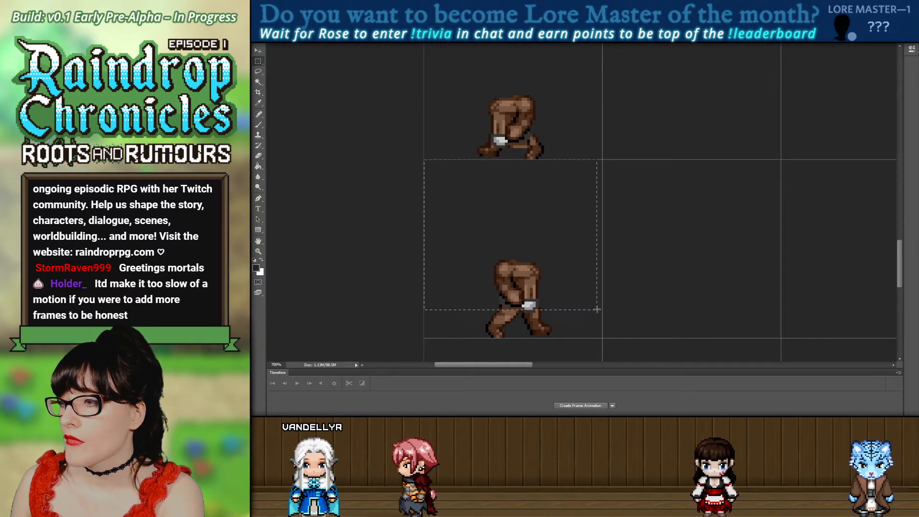
key(ctrl+shift+d)
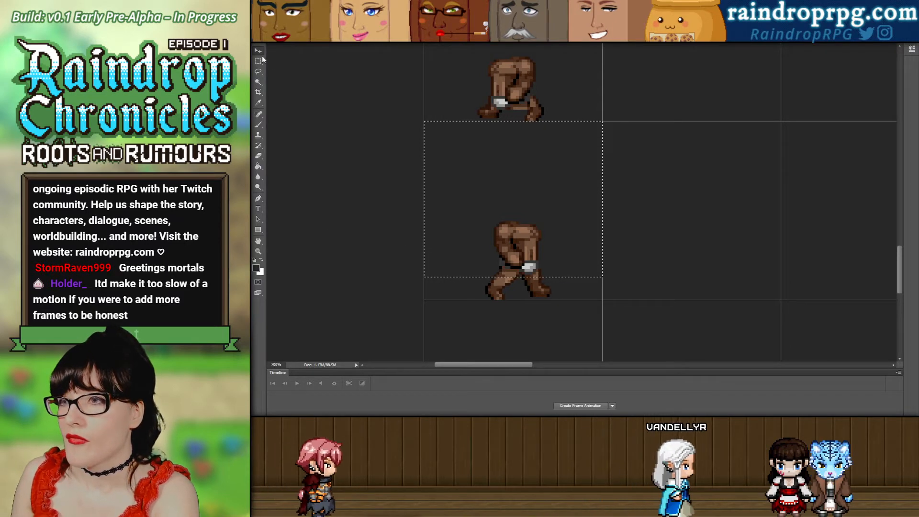
click(508, 211)
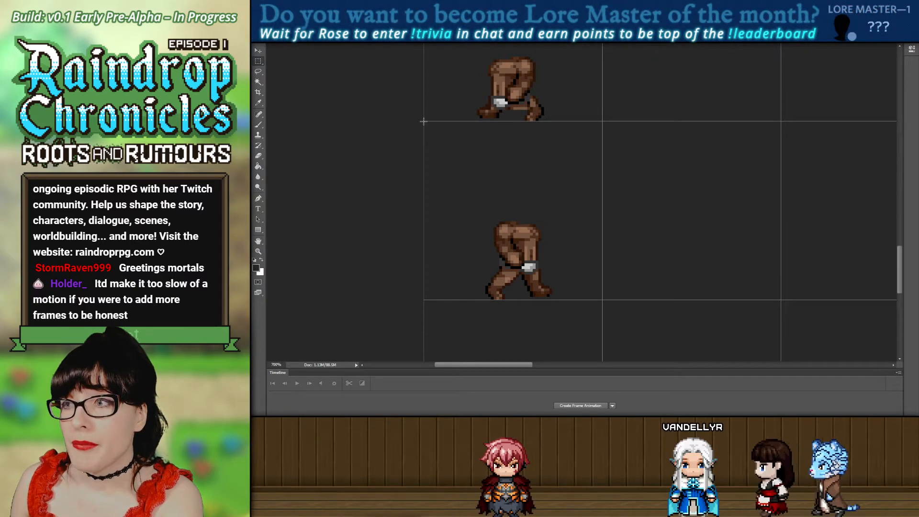
Select the dark-skinned male's right-facing copy from the cell's upper edge to just below the briefs and lower it into a crouch.
drag(424, 120, 603, 274)
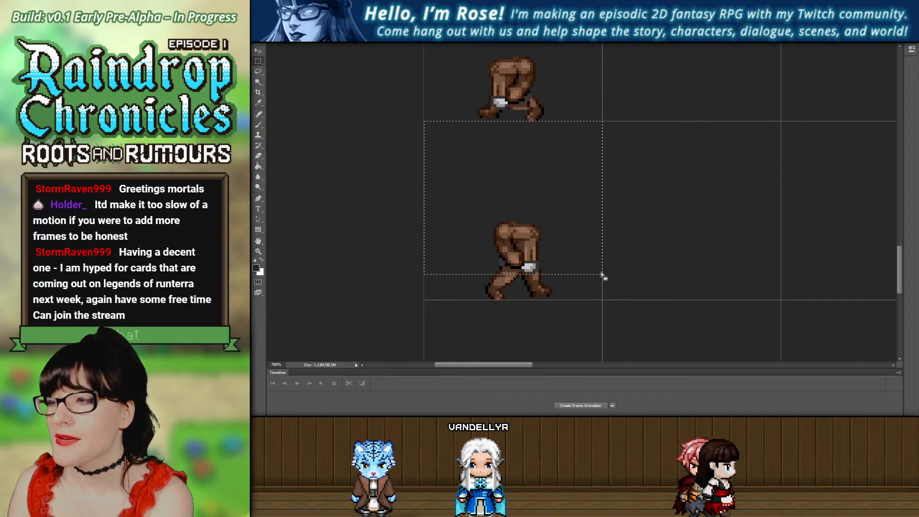
click(519, 173)
key(Down)
key(Down)
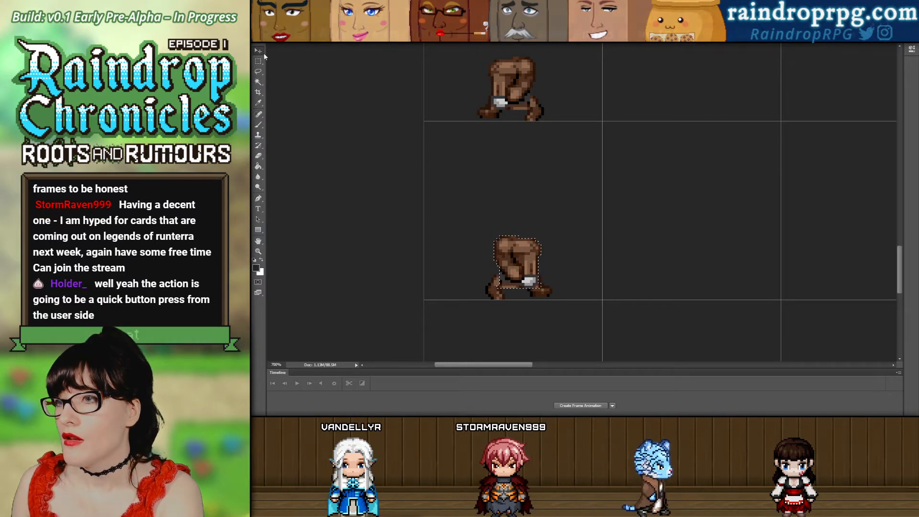
Select the dark-skinned male's back-facing torso and briefs, lower them over the legs into a crouch, and clear the selection.
scroll(435, 234, down, 3)
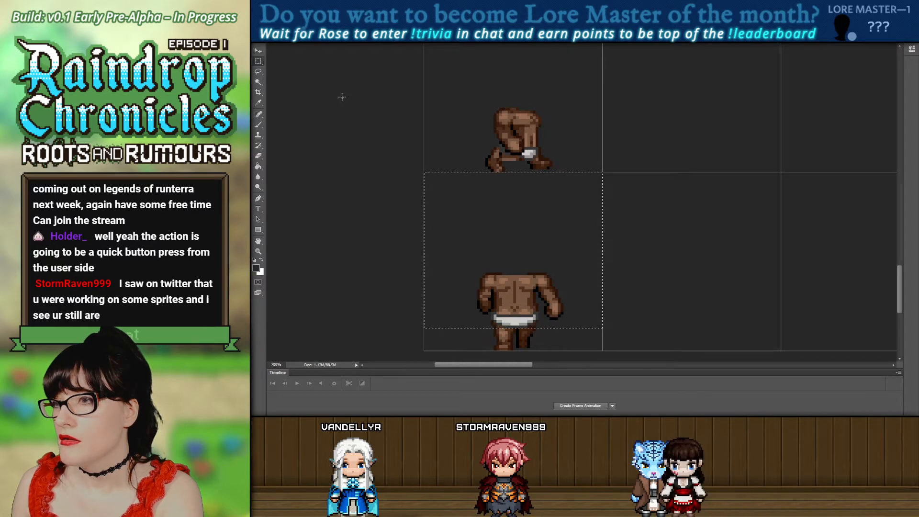
key(Down)
key(Down)
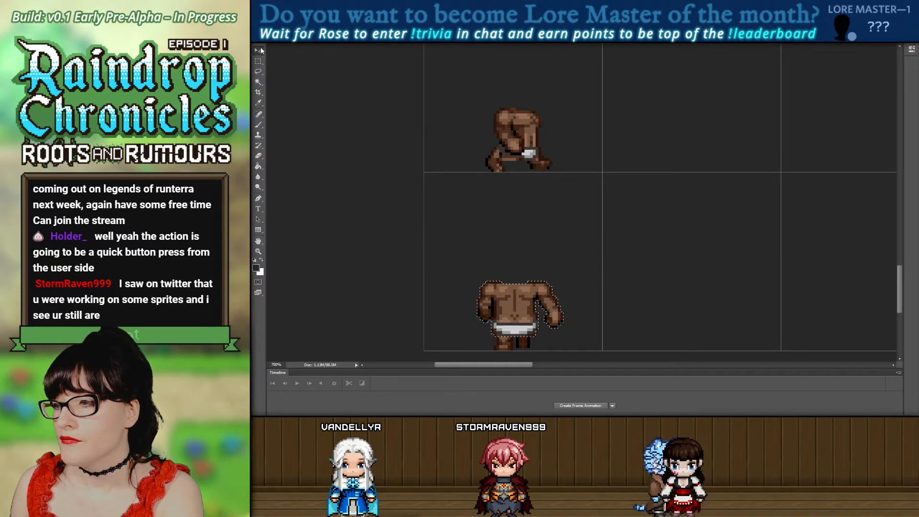
scroll(712, 257, up, 6)
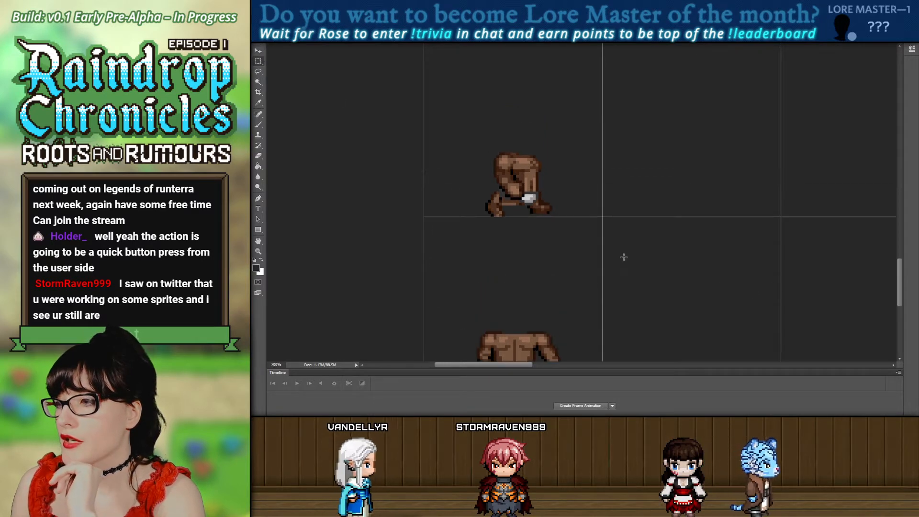
scroll(557, 203, up, 4)
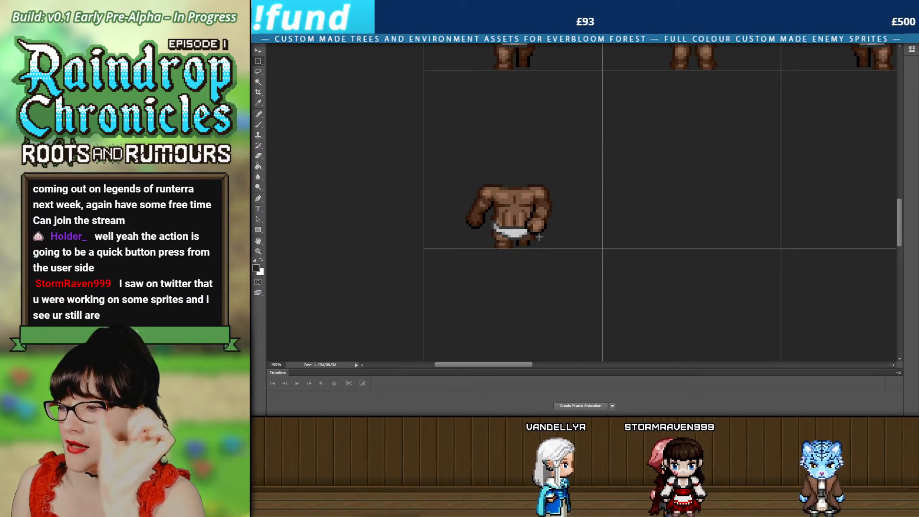
scroll(530, 237, down, 3)
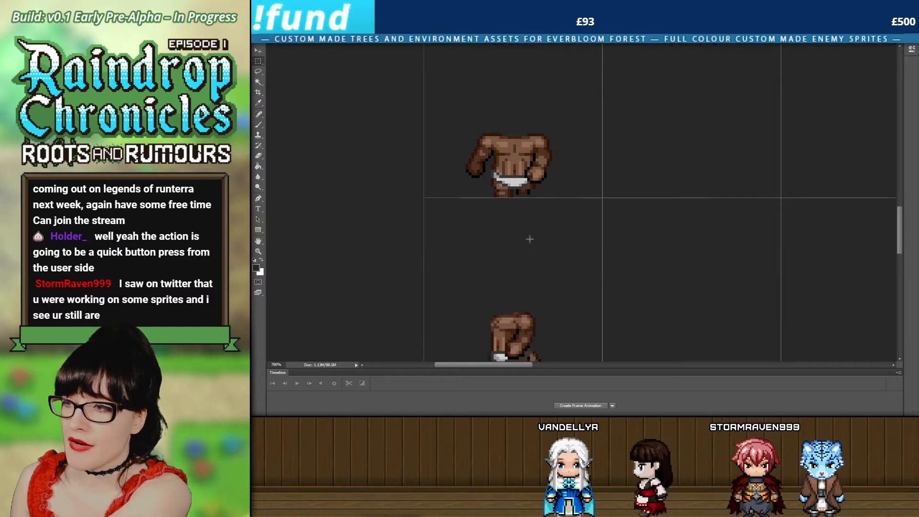
Examine the dark-skinned male's crouching headless copies in all directions to check the lowered poses.
scroll(526, 257, down, 4)
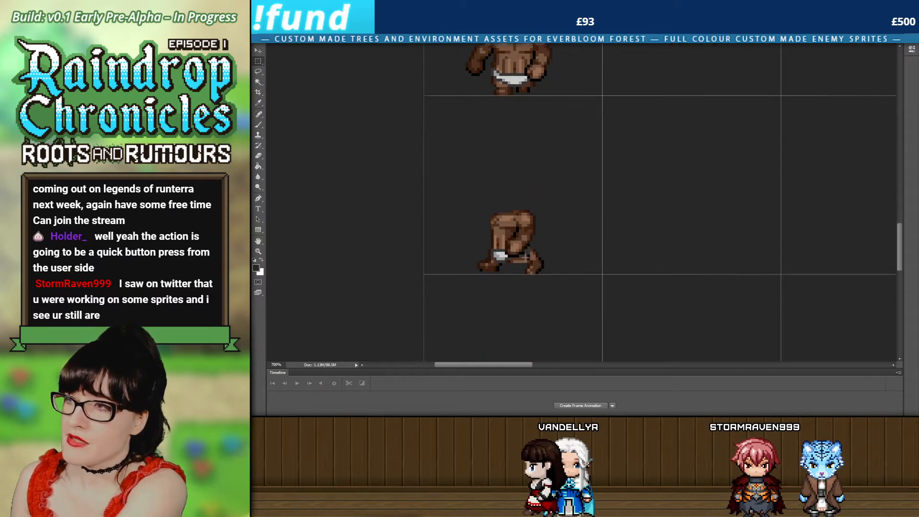
scroll(525, 257, down, 1)
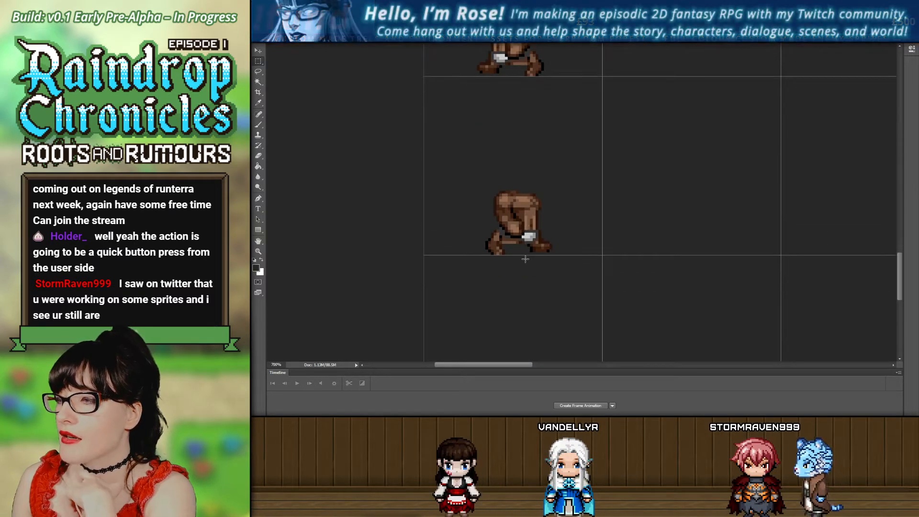
scroll(530, 250, down, 2)
scroll(536, 254, up, 2)
scroll(543, 260, up, 3)
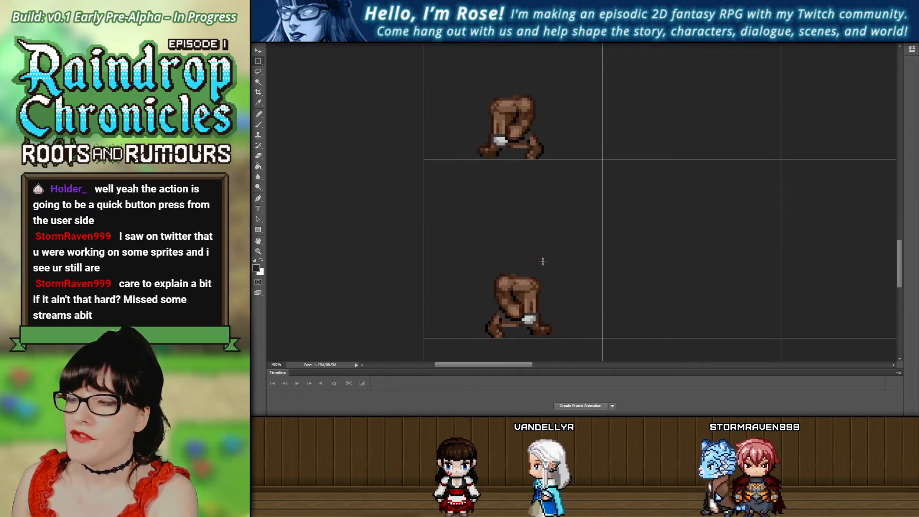
scroll(531, 266, down, 2)
scroll(530, 270, up, 1)
scroll(530, 270, up, 1)
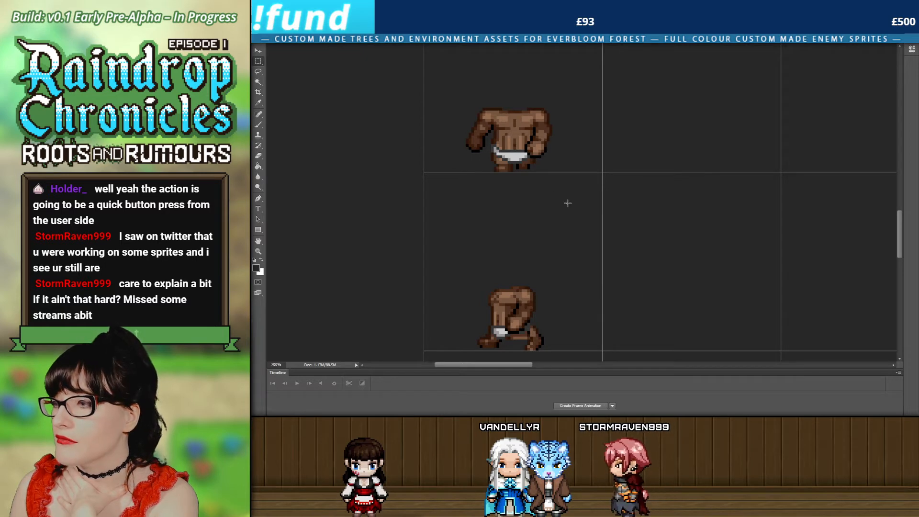
scroll(571, 279, down, 3)
scroll(572, 279, up, 3)
scroll(575, 277, down, 1)
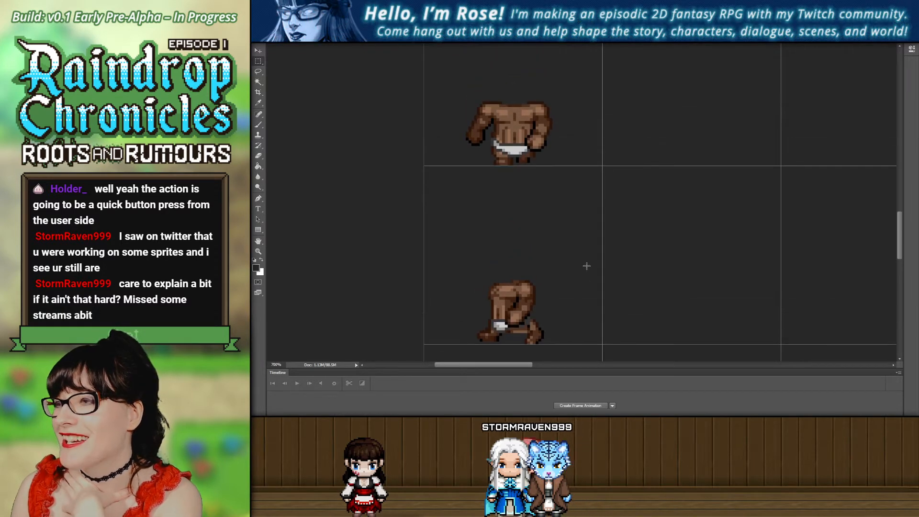
On the light-skinned female's sheet, select the front-facing headless copy down to the briefs, lower it over its legs into a crouch, and clear the selection.
drag(526, 363, 528, 365)
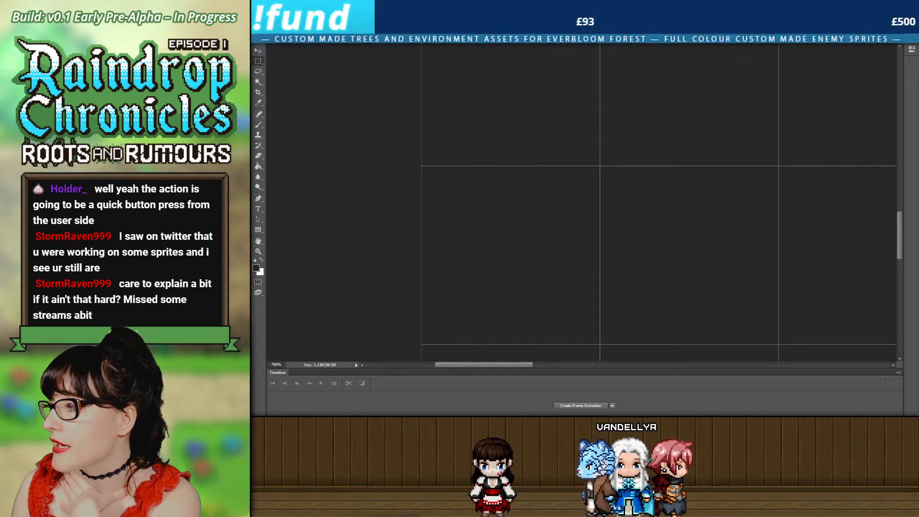
key(ctrl+z)
scroll(659, 201, up, 1)
scroll(430, 112, up, 1)
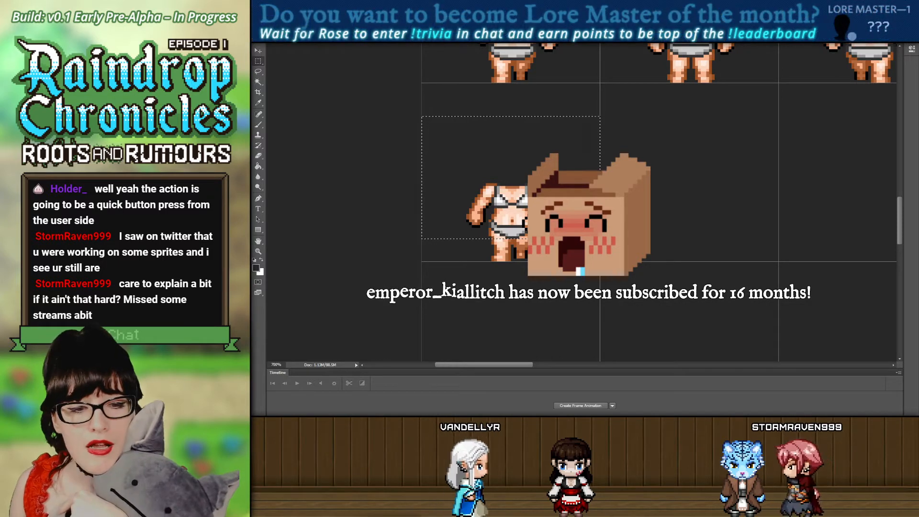
key(ctrl+d)
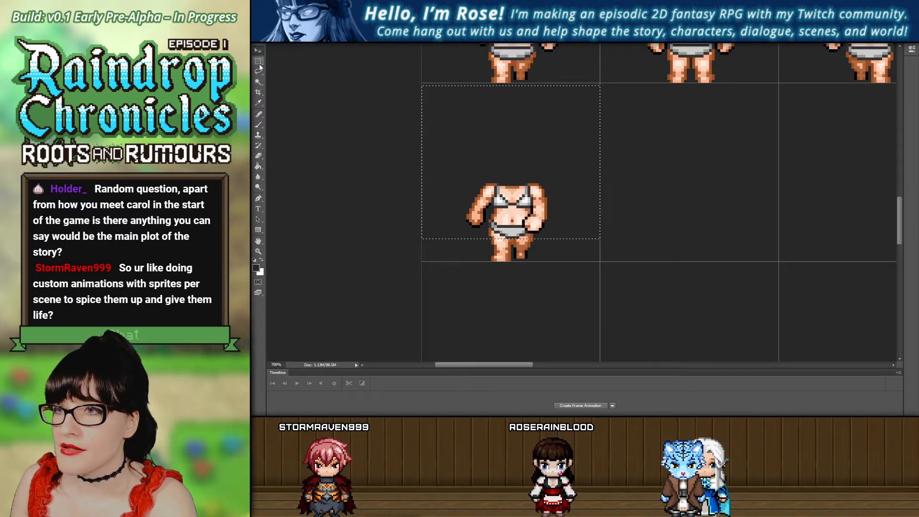
key(Down)
key(Down)
key(Down)
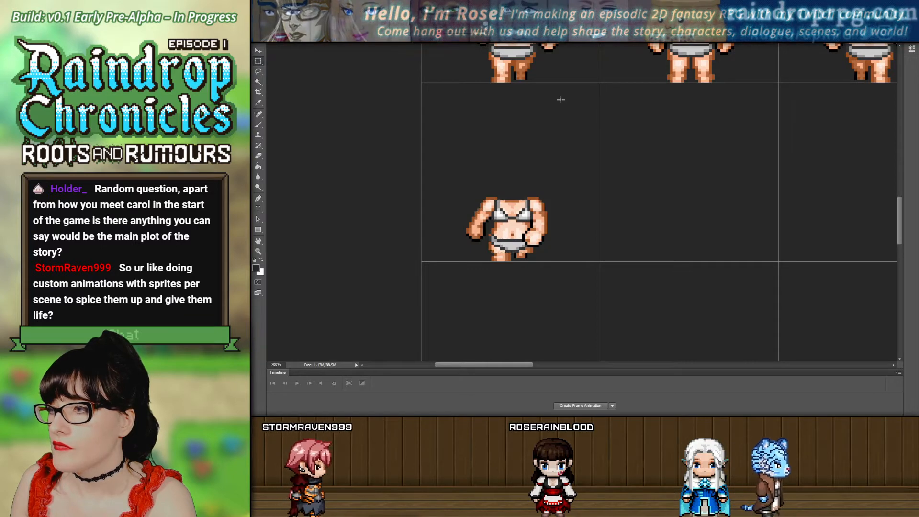
Select the light-skinned female's left-facing copy down to just below the briefs and lower it into a crouch.
scroll(474, 249, down, 3)
drag(448, 195, 566, 291)
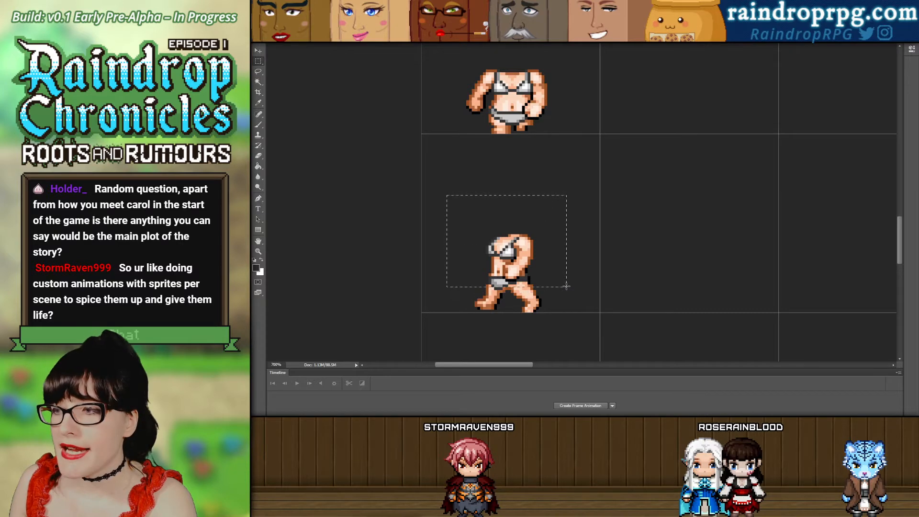
click(259, 61)
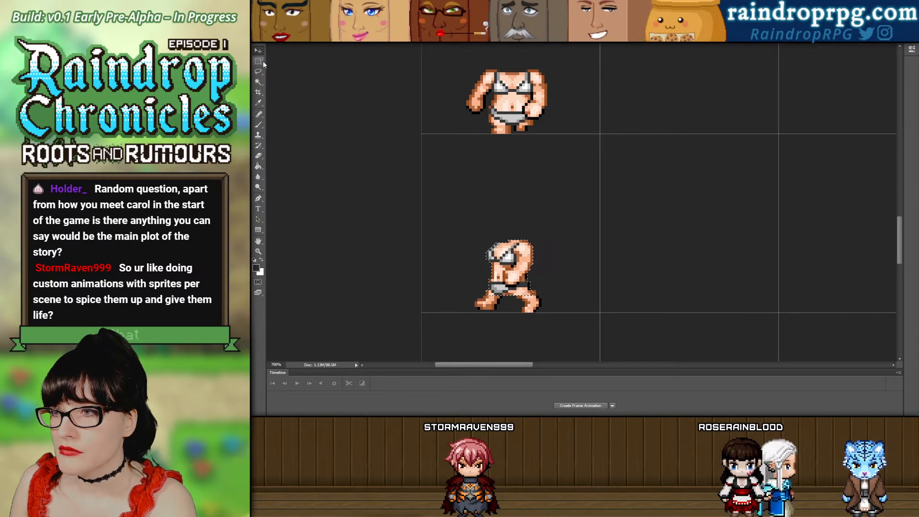
scroll(442, 230, down, 2)
scroll(442, 230, down, 3)
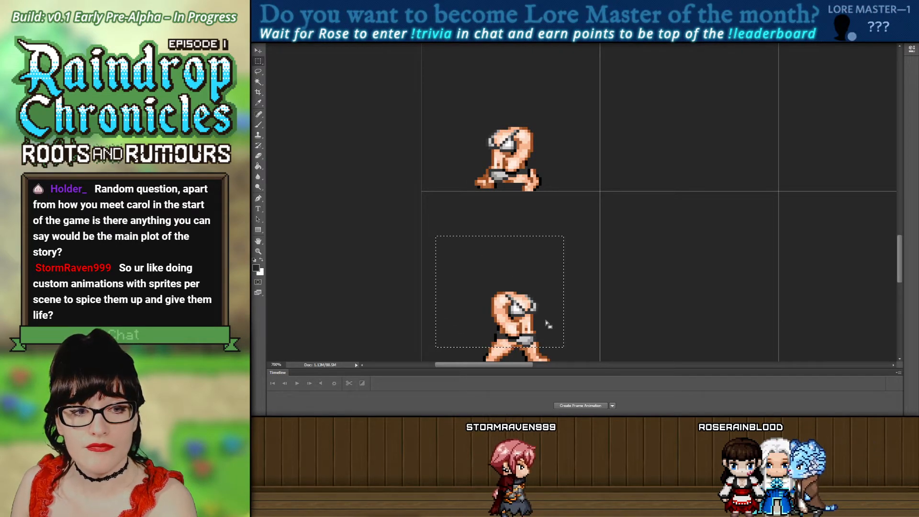
scroll(548, 324, down, 1)
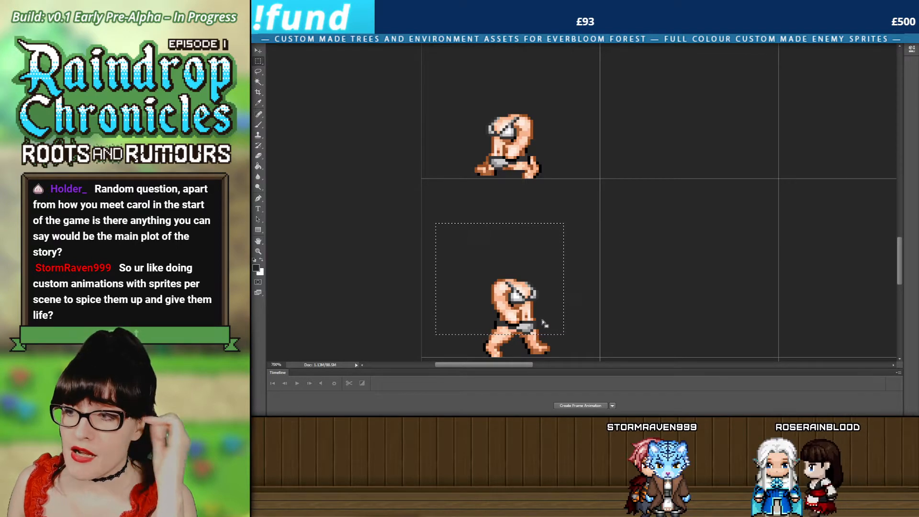
scroll(543, 324, down, 2)
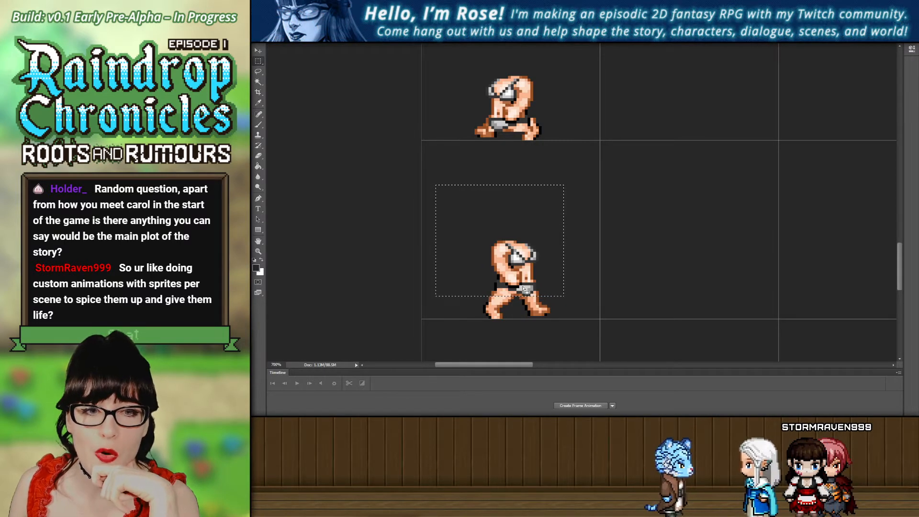
scroll(495, 294, down, 1)
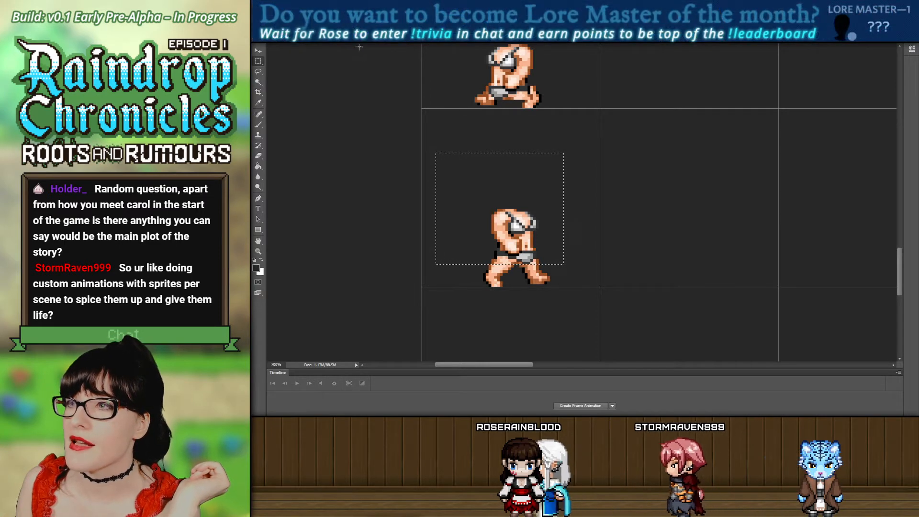
Switch to the barrel sprite document and examine the ORIGINAL and NEW barrel faces side by side.
scroll(363, 52, up, 3)
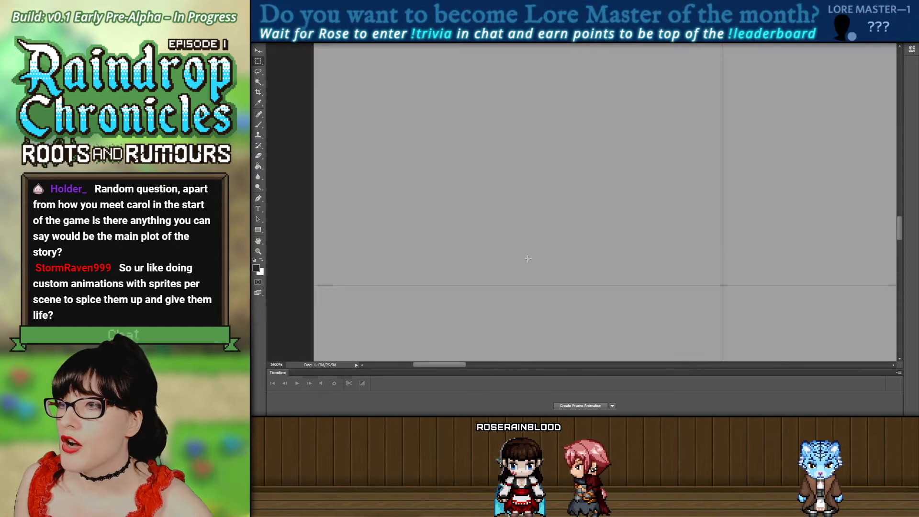
click(258, 251)
scroll(651, 156, down, 5)
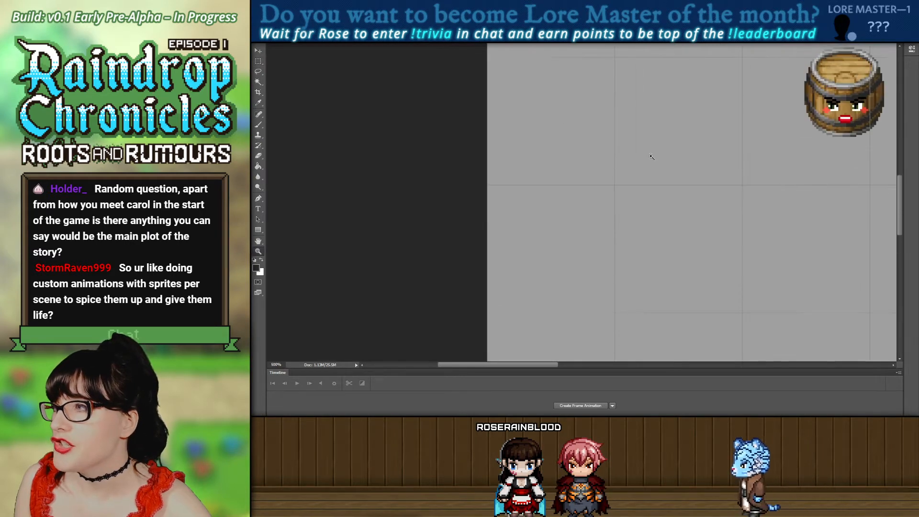
scroll(651, 156, up, 5)
drag(546, 365, 578, 363)
click(461, 216)
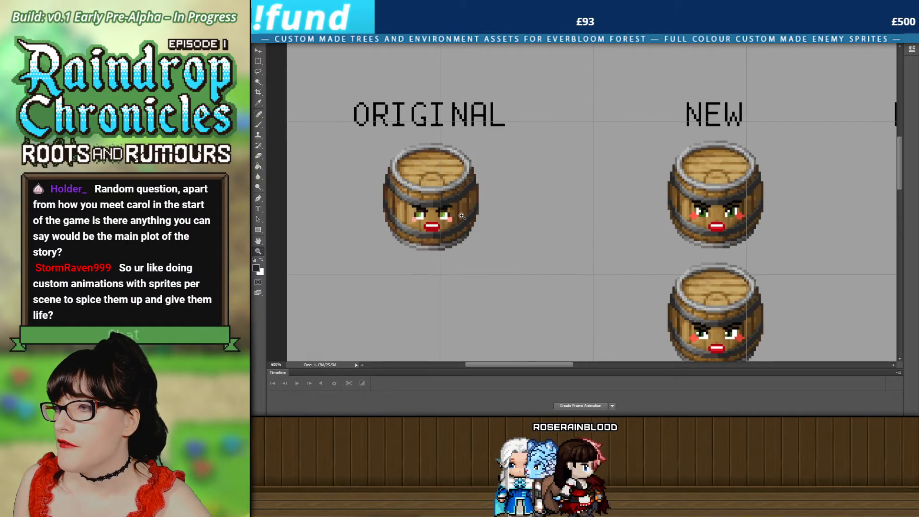
scroll(708, 217, down, 1)
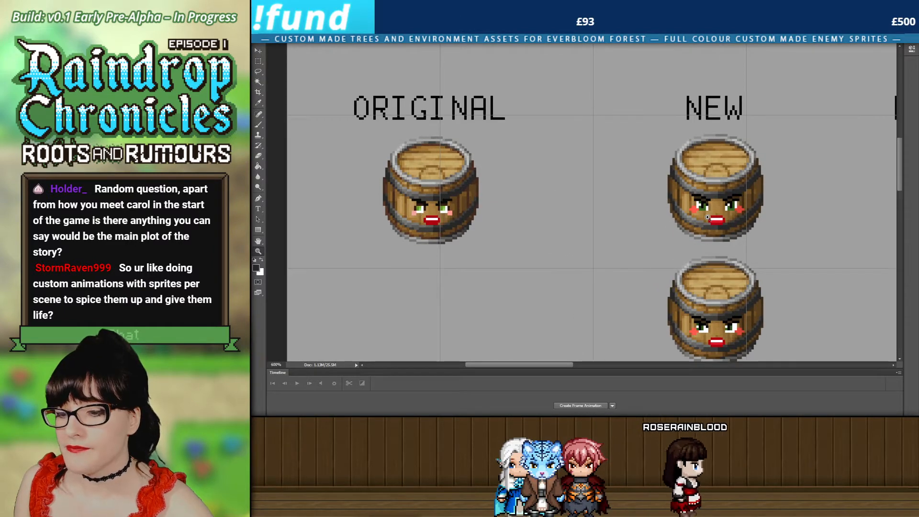
scroll(670, 259, down, 2)
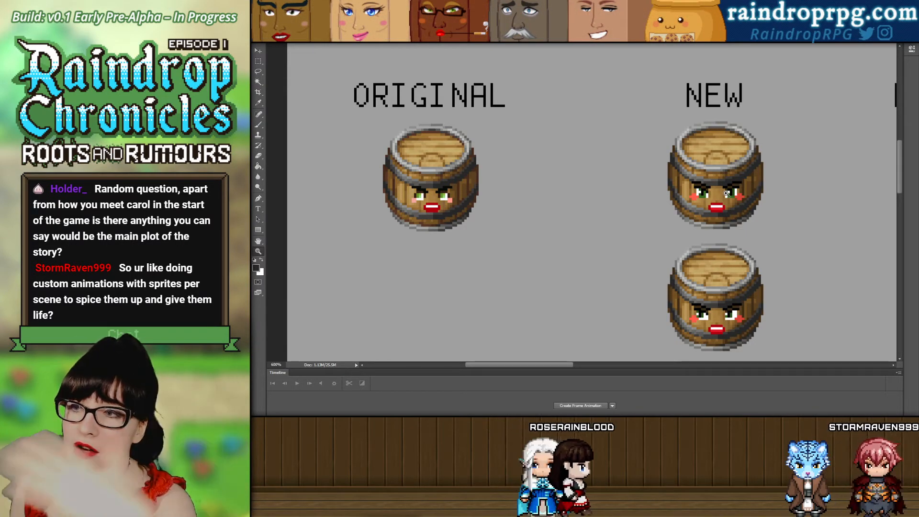
Examine the ORIGINAL barrel's face up close, compare it with the NEW versions again, and return to the character sprite sheet.
click(363, 187)
click(445, 192)
click(484, 199)
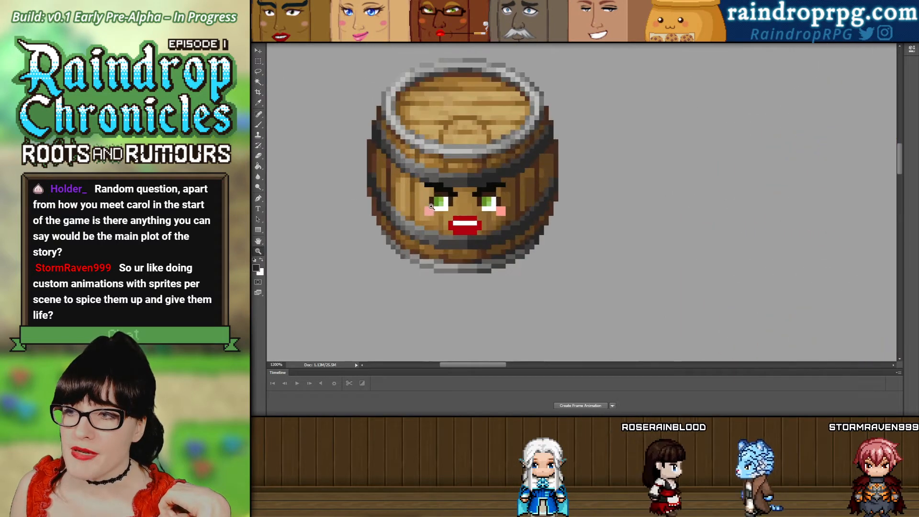
alt+click(478, 191)
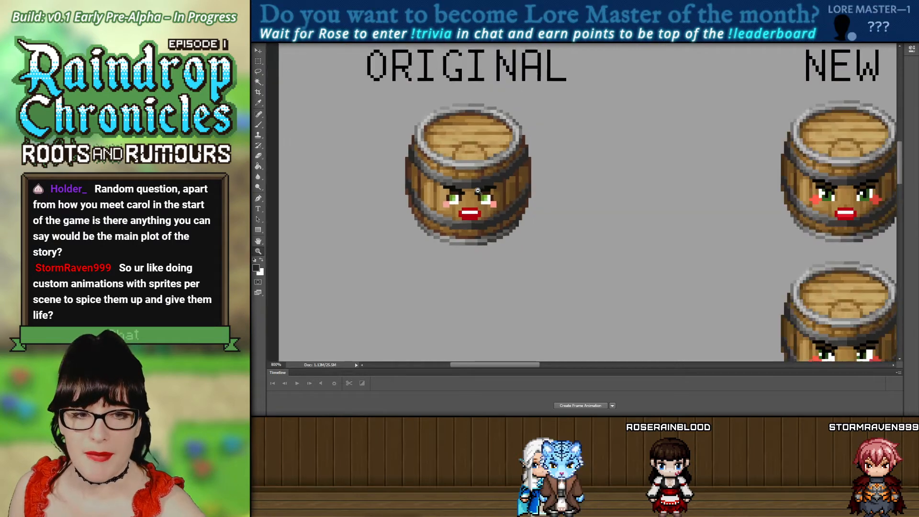
alt+click(478, 191)
alt+click(478, 191)
drag(510, 365, 523, 363)
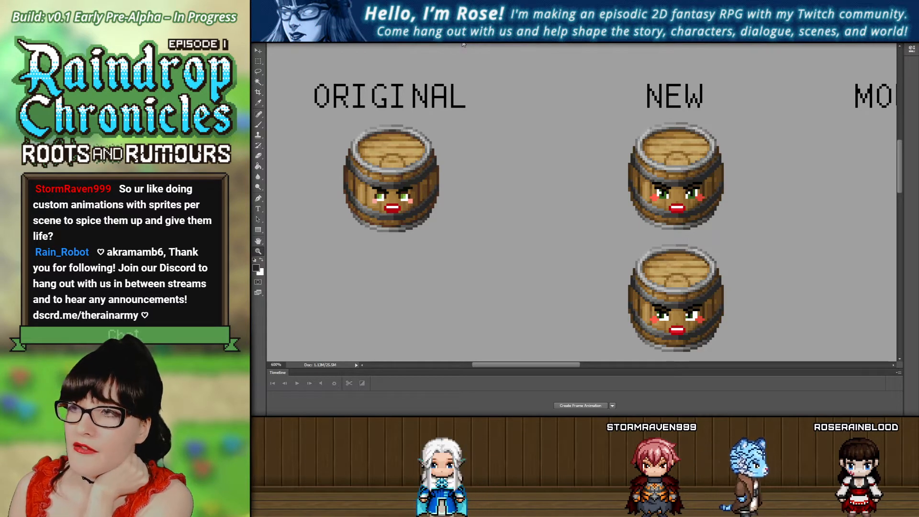
click(463, 45)
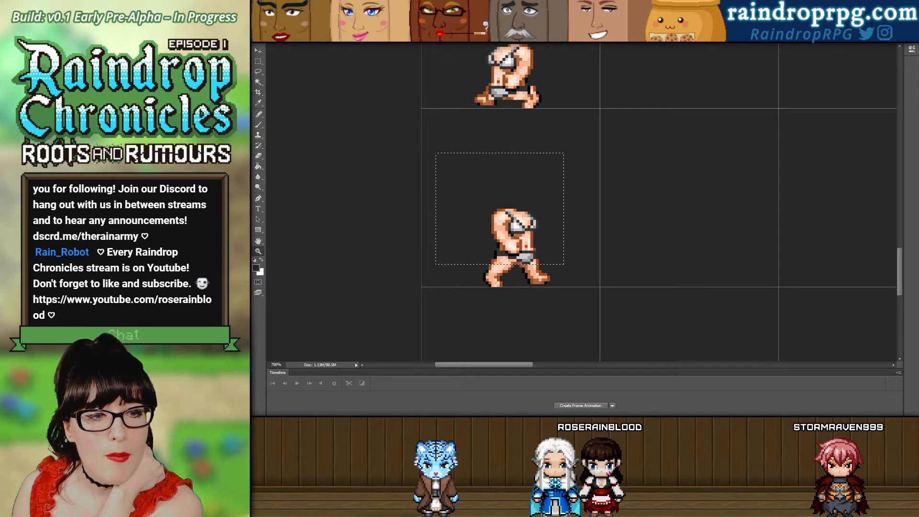
Select the light-skinned female's right-facing copy down to just below the briefs, lower it into a crouch, and clear the selection.
key(ctrl+d)
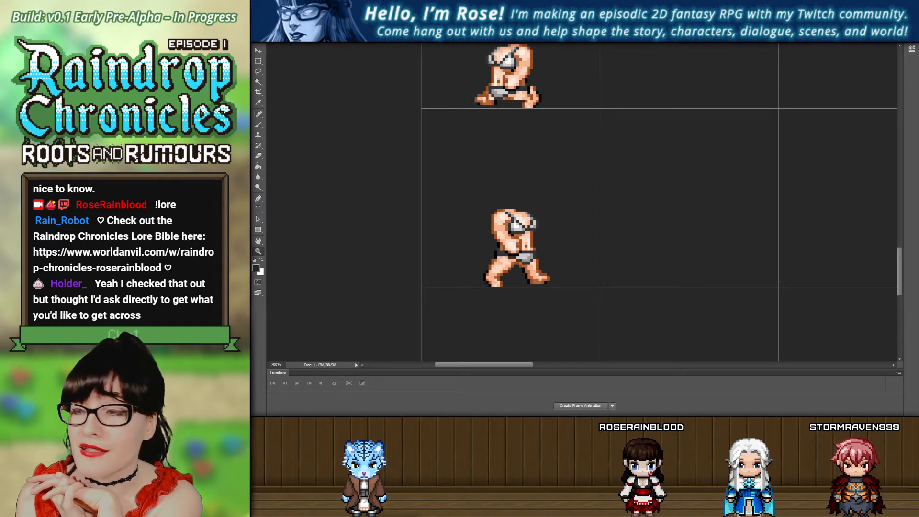
scroll(659, 201, up, 2)
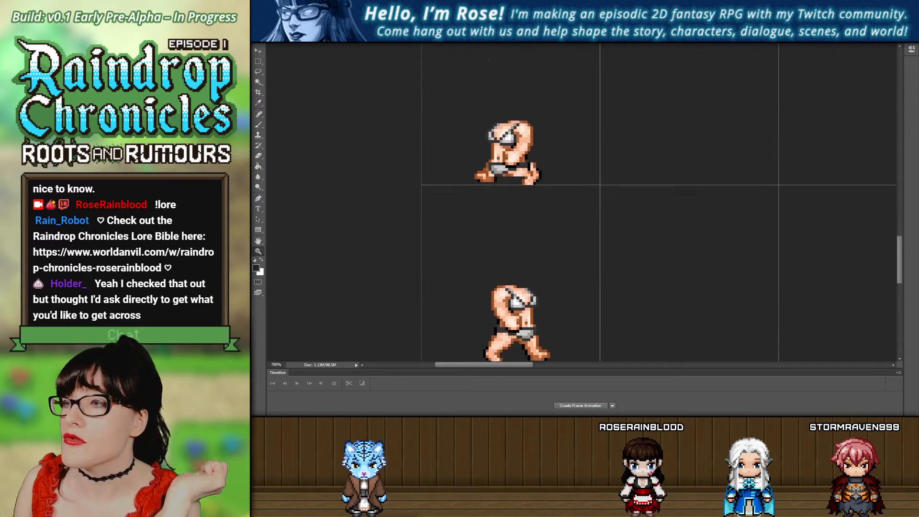
scroll(582, 201, down, 1)
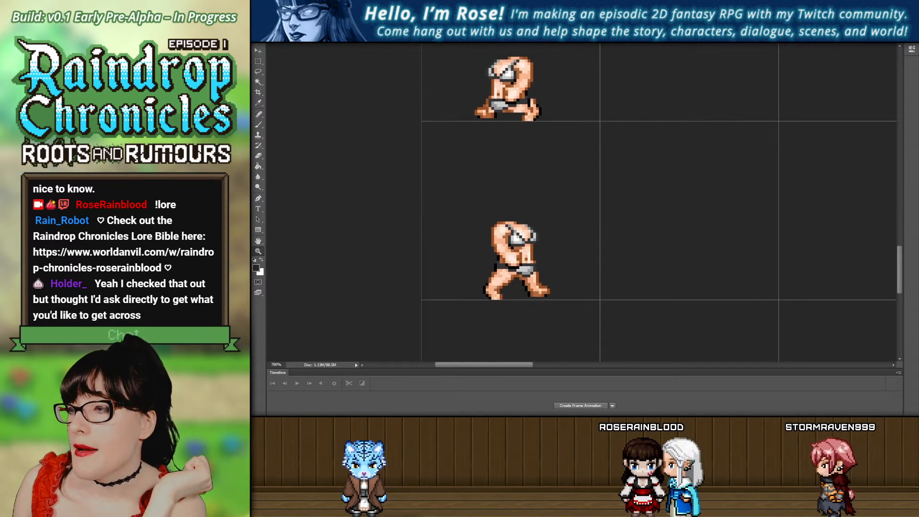
drag(436, 166, 564, 277)
click(259, 51)
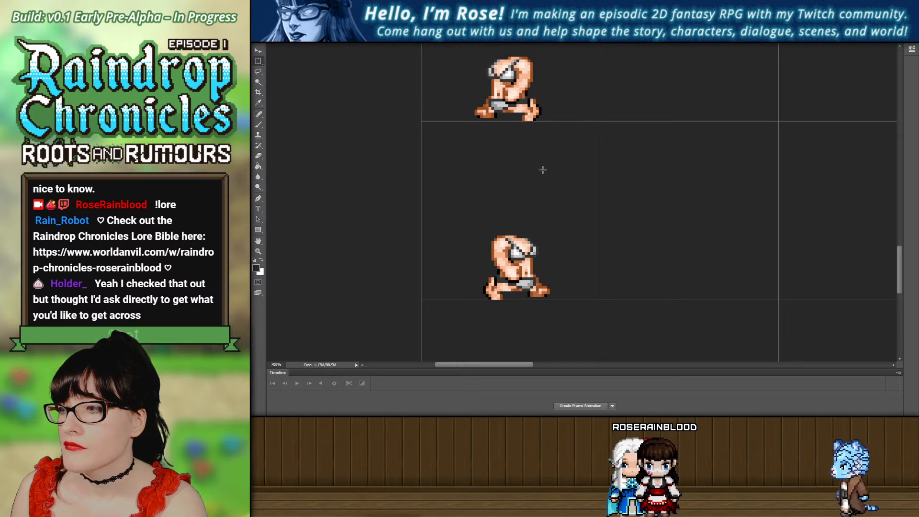
Select the light-skinned female's back-facing torso and briefs, lower them over the legs into a crouch, and clear the selection.
scroll(543, 169, down, 5)
drag(450, 242, 568, 312)
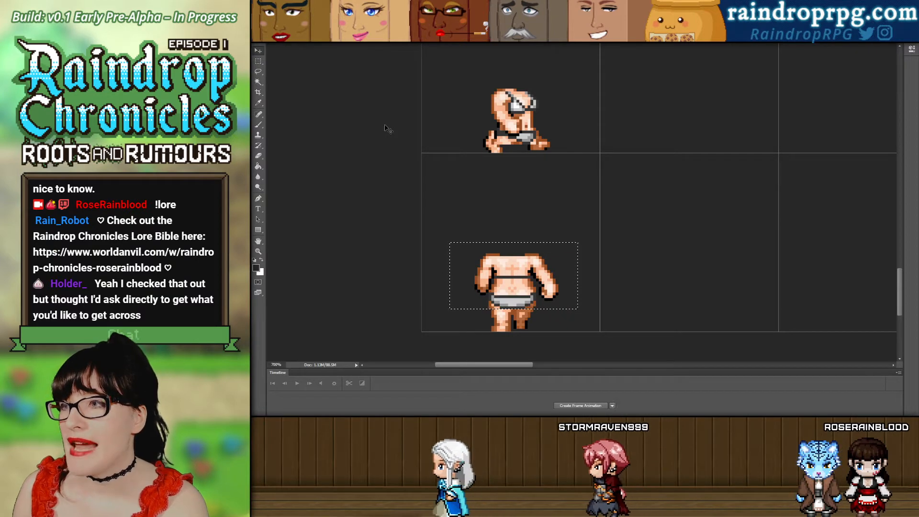
click(257, 50)
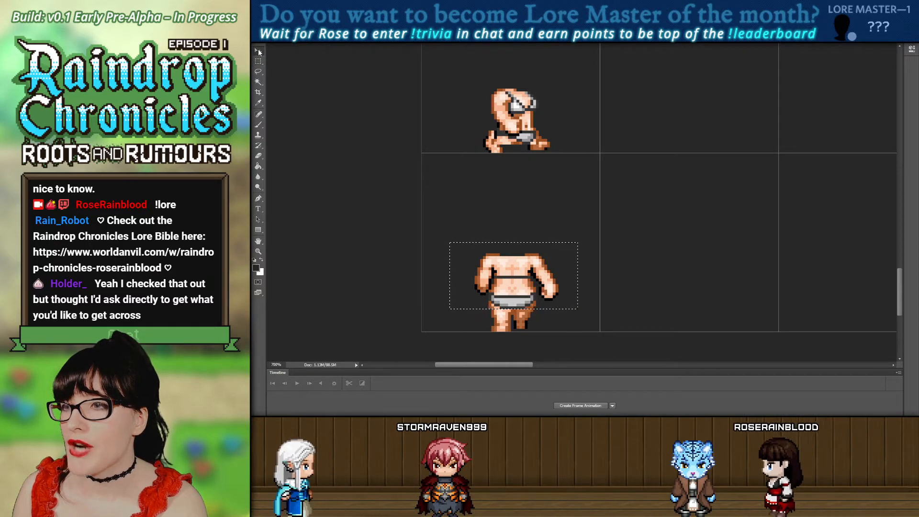
click(259, 62)
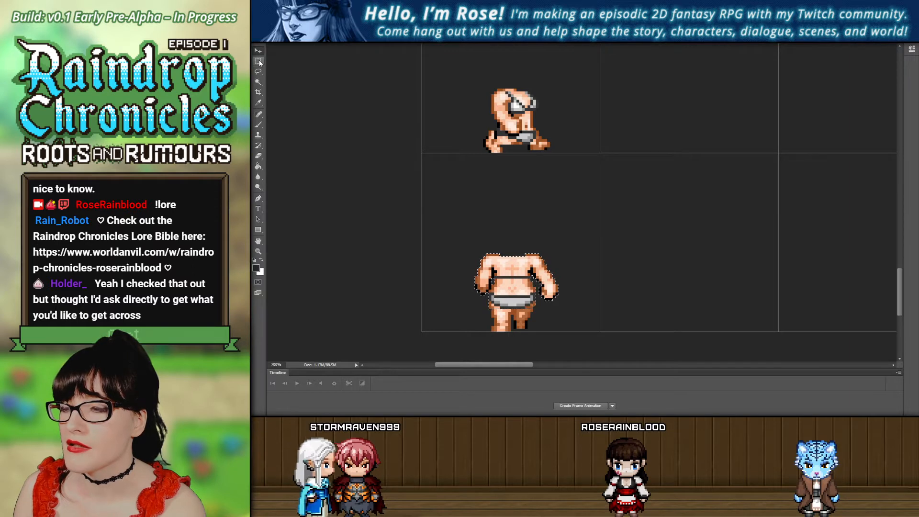
key(ctrl+Down)
key(ctrl+Down)
key(ctrl+Down)
key(ctrl+Down)
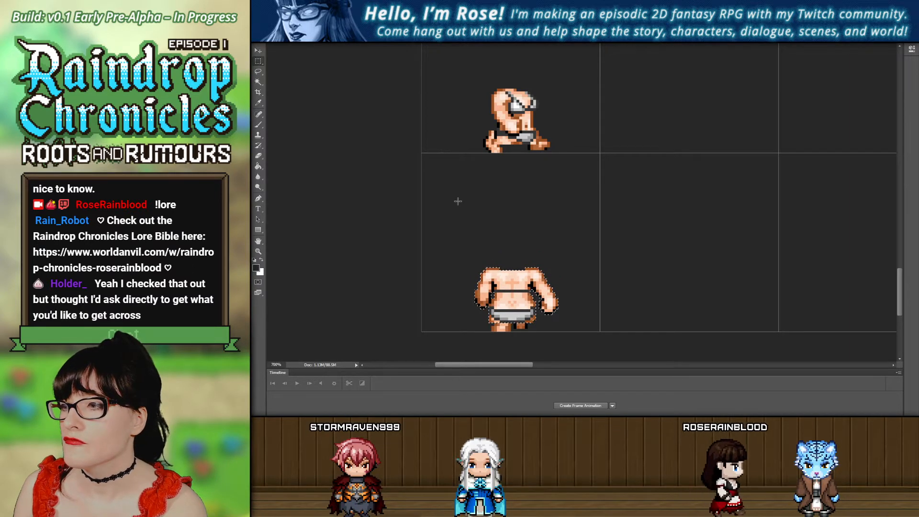
click(457, 201)
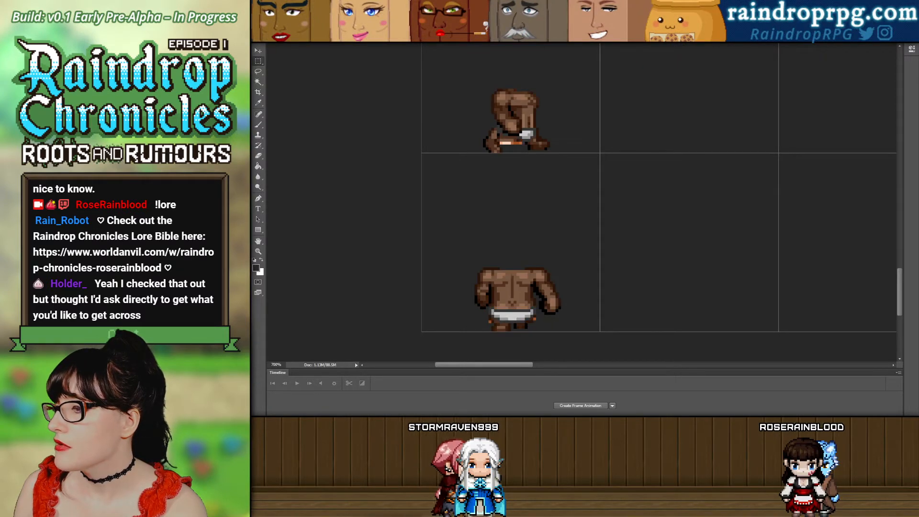
Switch to the tan female's copies, lower the front-facing torso and briefs over the legs into a crouch, and clear the selection.
key(ctrl+z)
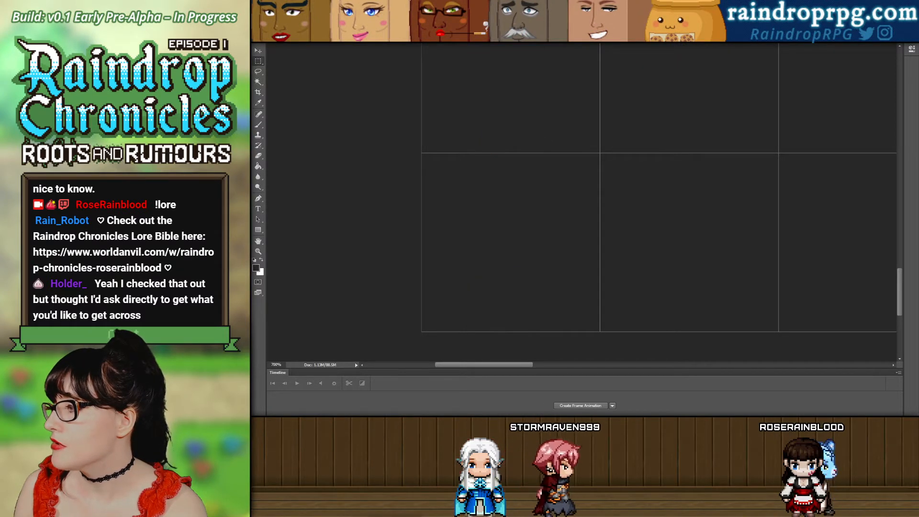
scroll(584, 129, up, 10)
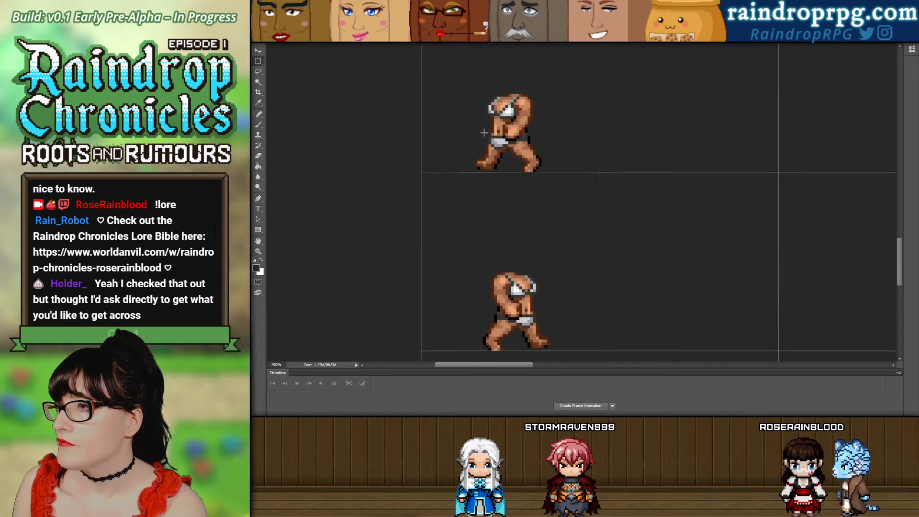
scroll(483, 126, up, 2)
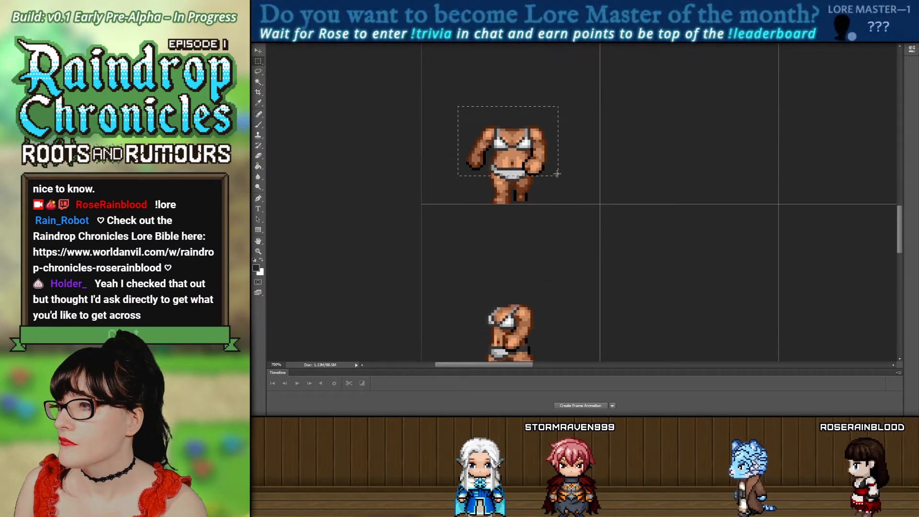
drag(458, 106, 561, 178)
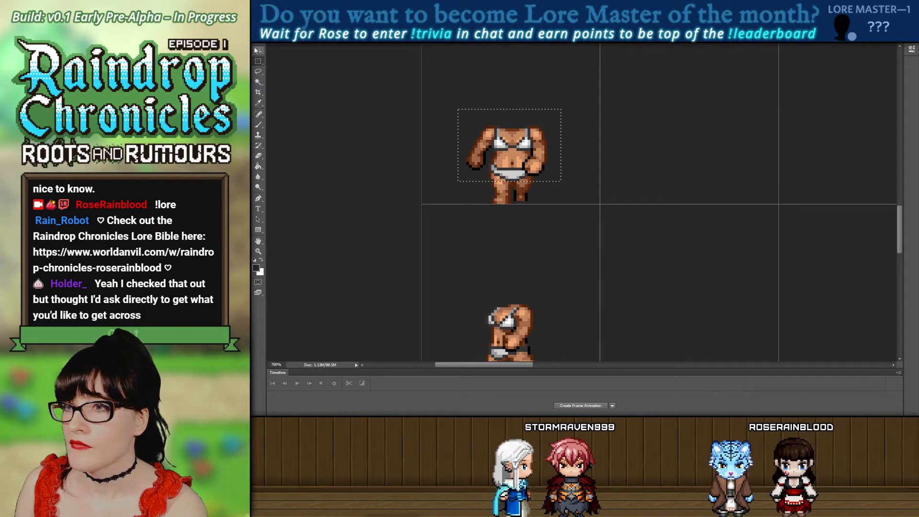
key(Down)
key(Down)
key(Down)
click(259, 70)
click(605, 311)
Select the tan female's left-facing copy down to just below the briefs and lower it over the legs into a crouch.
scroll(453, 258, down, 2)
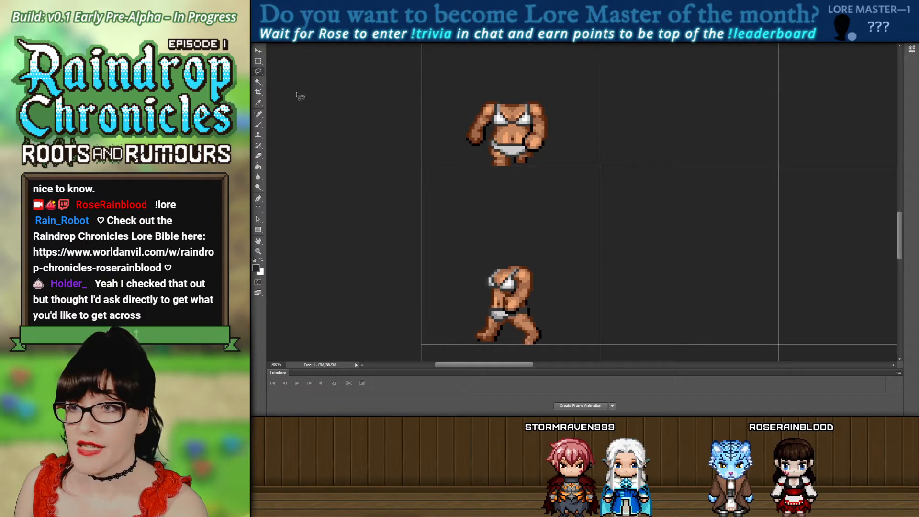
drag(430, 216, 552, 321)
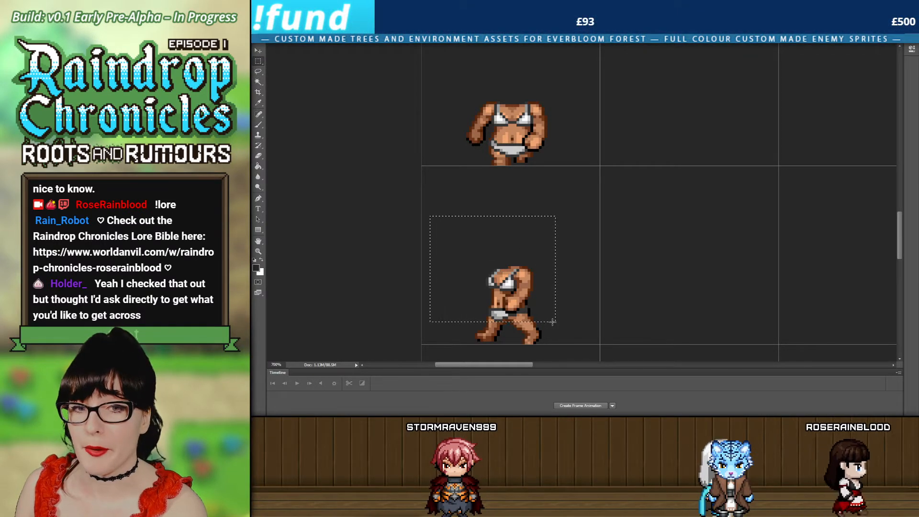
drag(449, 269, 460, 268)
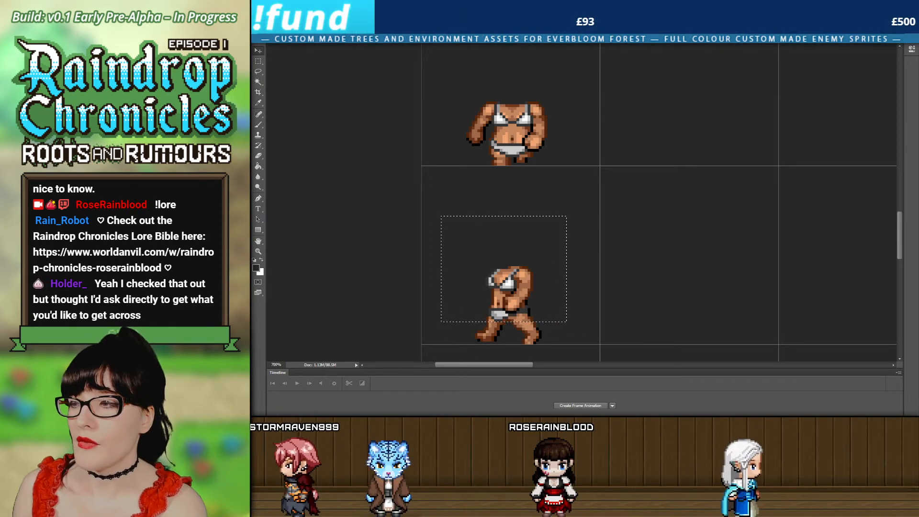
scroll(632, 158, down, 3)
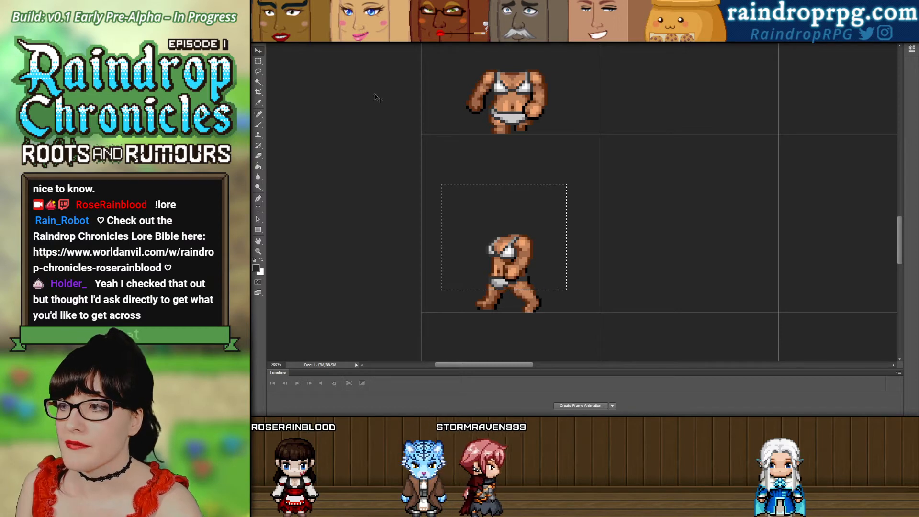
alt+click(461, 156)
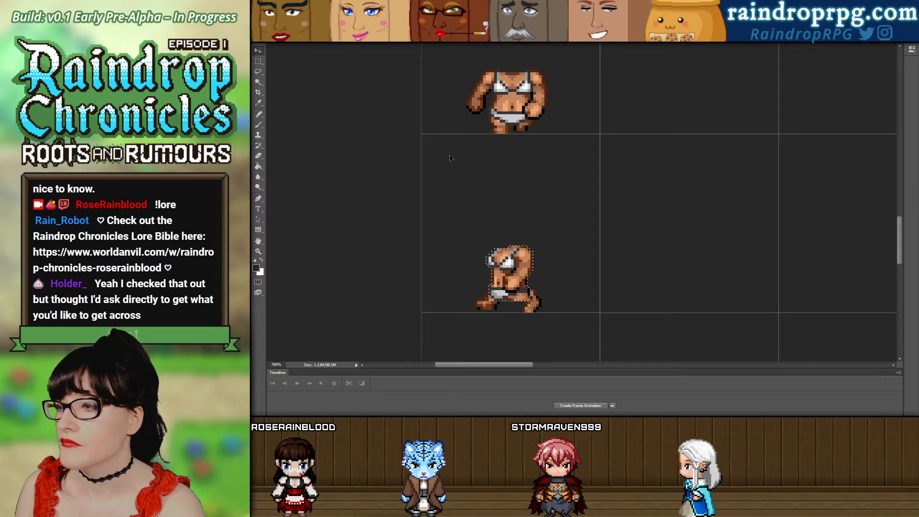
Select the tan female's right-facing torso and briefs, lower them over the legs into a crouch, and clear the selection.
scroll(417, 143, down, 3)
scroll(417, 143, down, 5)
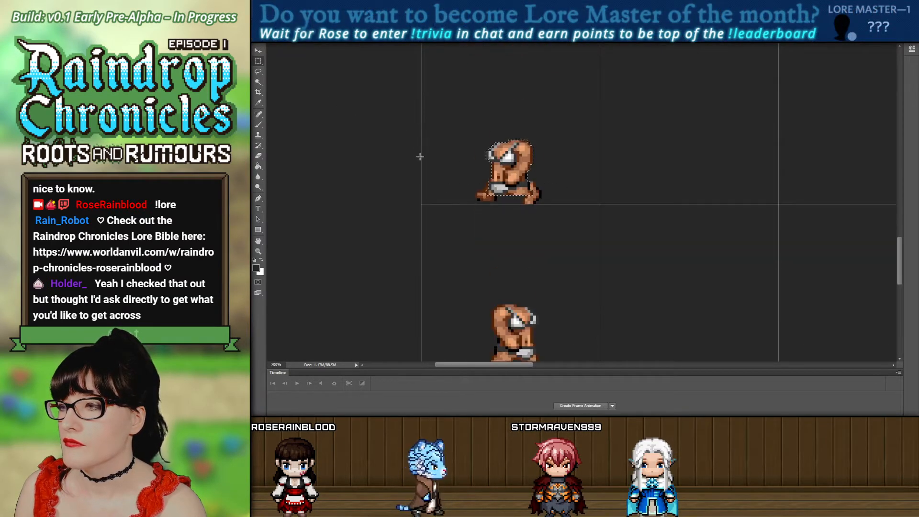
drag(540, 316, 553, 322)
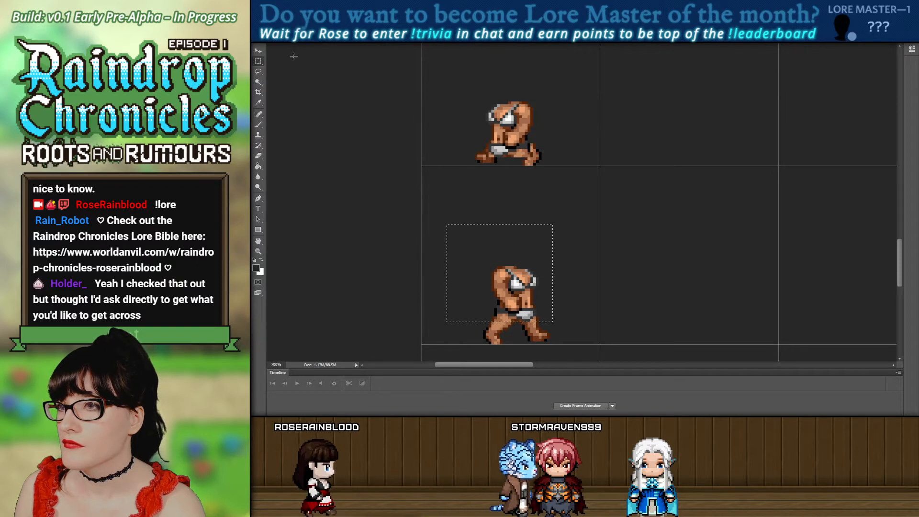
click(258, 50)
key(Down)
key(Down)
key(Down)
key(Down)
key(Down)
key(Down)
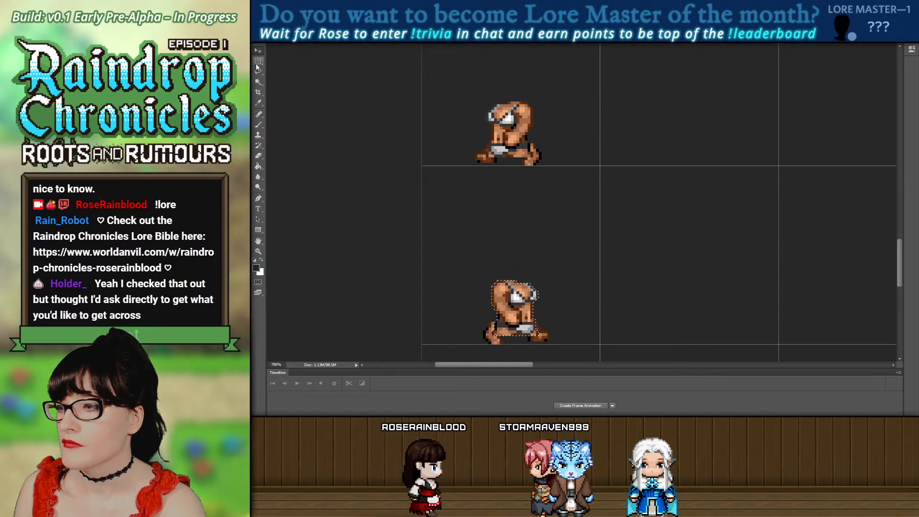
click(258, 62)
click(343, 137)
Select the tan female's back-facing copy down to just below the briefs and lower it over the legs into a crouch.
scroll(367, 169, down, 3)
scroll(367, 170, down, 7)
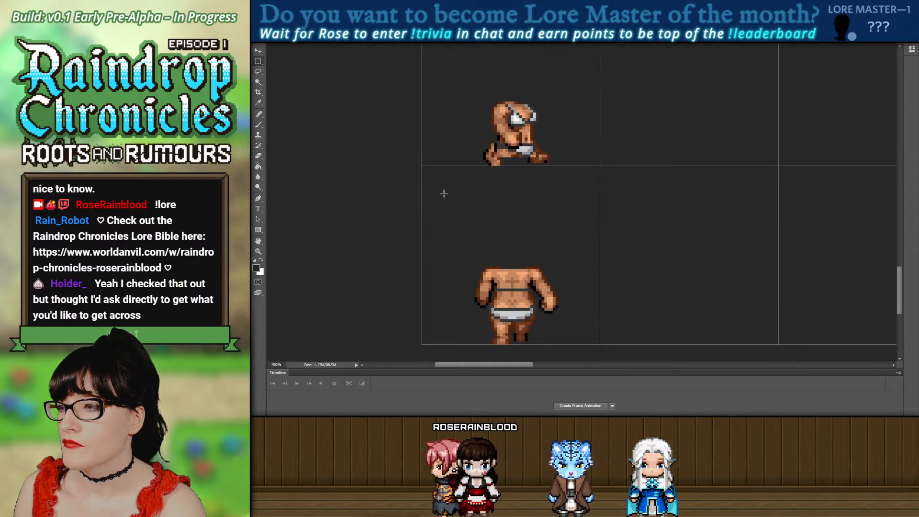
drag(444, 181, 564, 312)
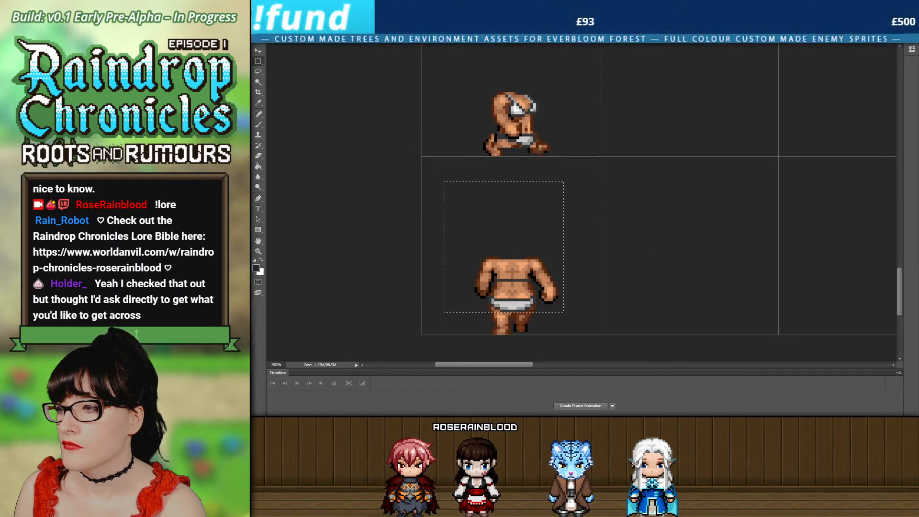
key(Down)
key(Down)
key(Down)
key(Down)
click(258, 61)
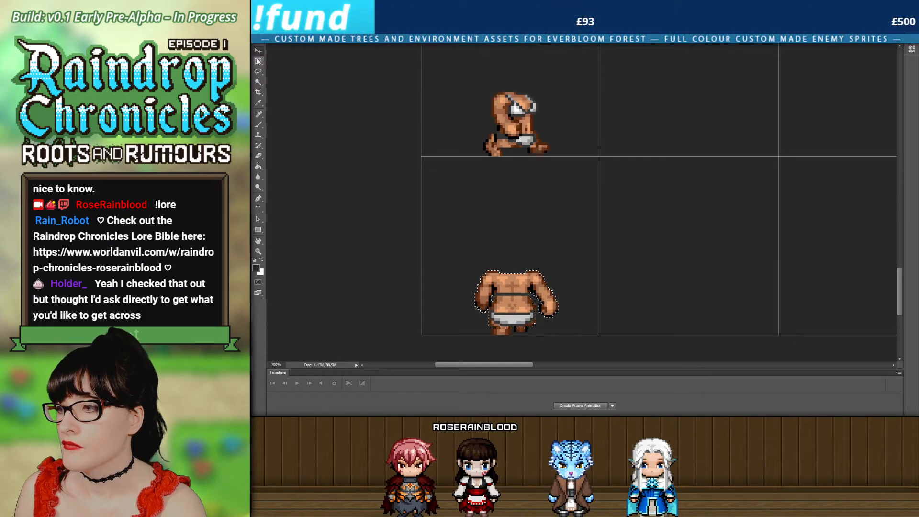
Examine the tan female's four crouching copies and the full-body sprites above them on the sheet.
scroll(598, 214, up, 2)
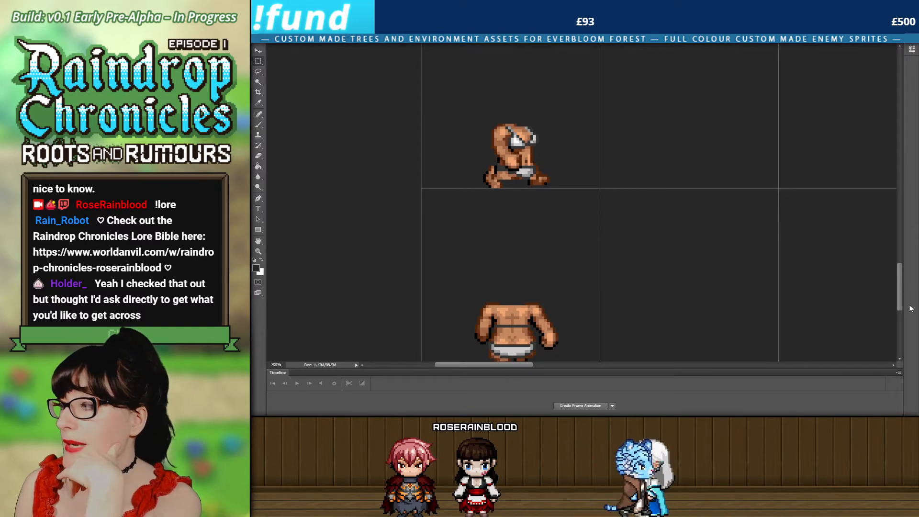
scroll(903, 312, down, 3)
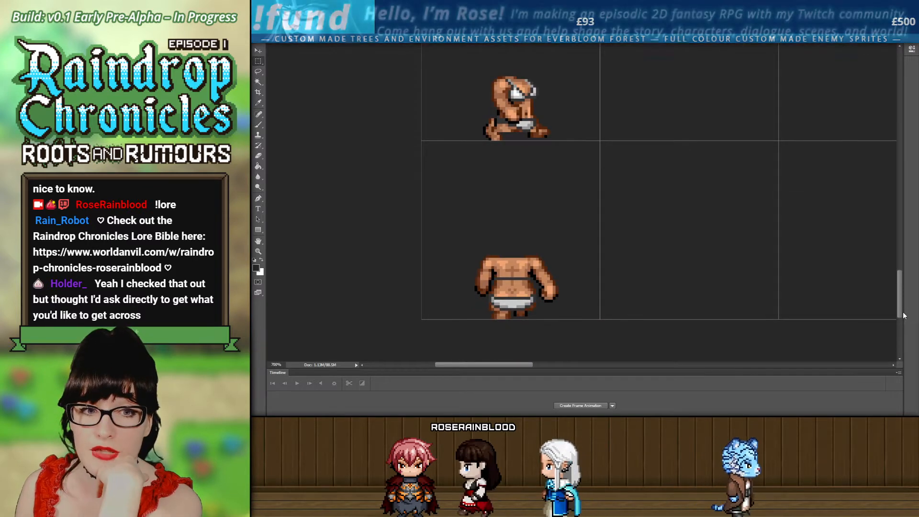
scroll(903, 312, up, 2)
drag(897, 306, 897, 311)
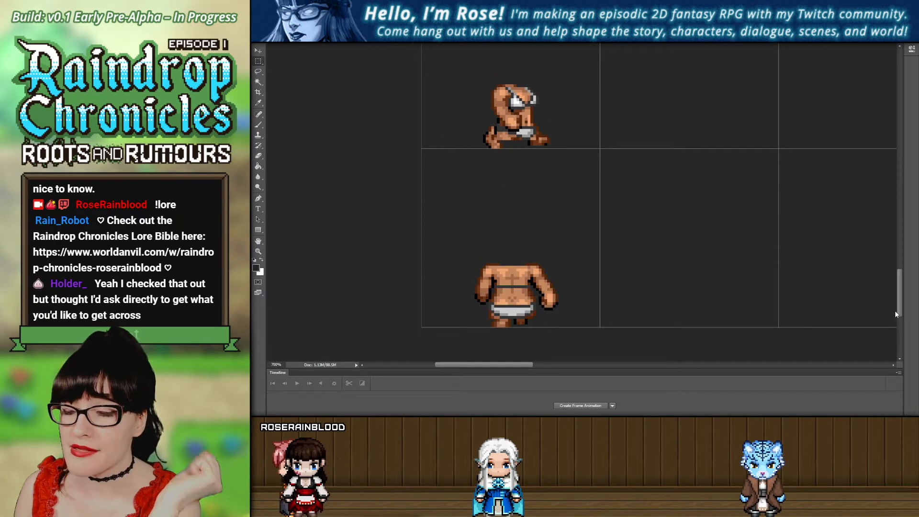
drag(895, 312, 894, 309)
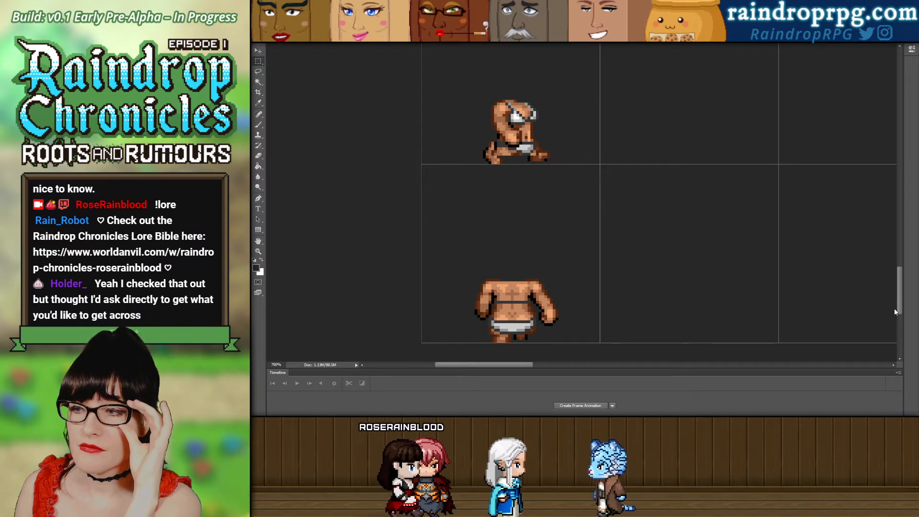
mouse_move(895, 309)
mouse_down()
mouse_move(882, 225)
mouse_move(883, 312)
mouse_up()
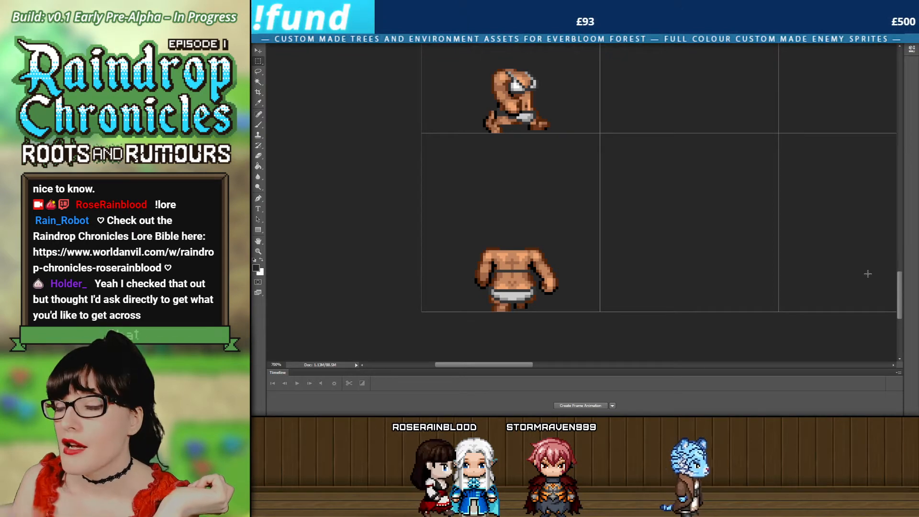
drag(900, 286, 859, 283)
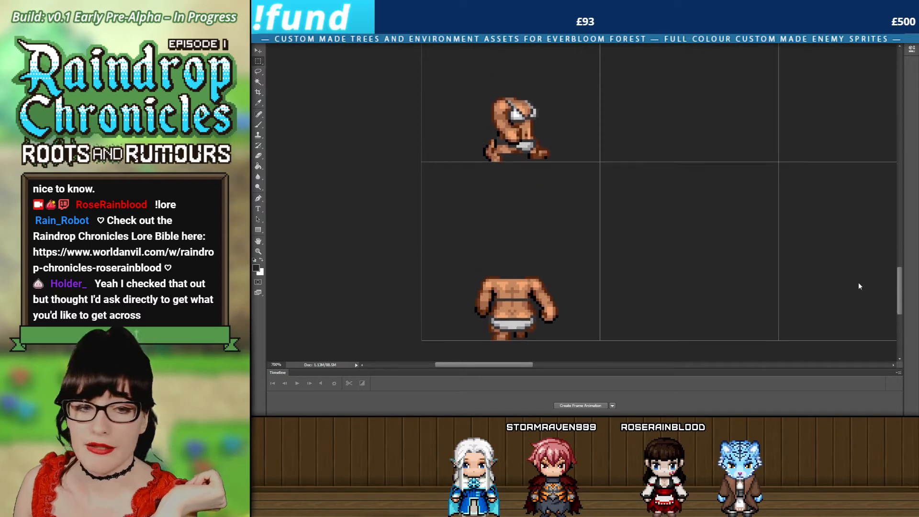
scroll(858, 286, down, 2)
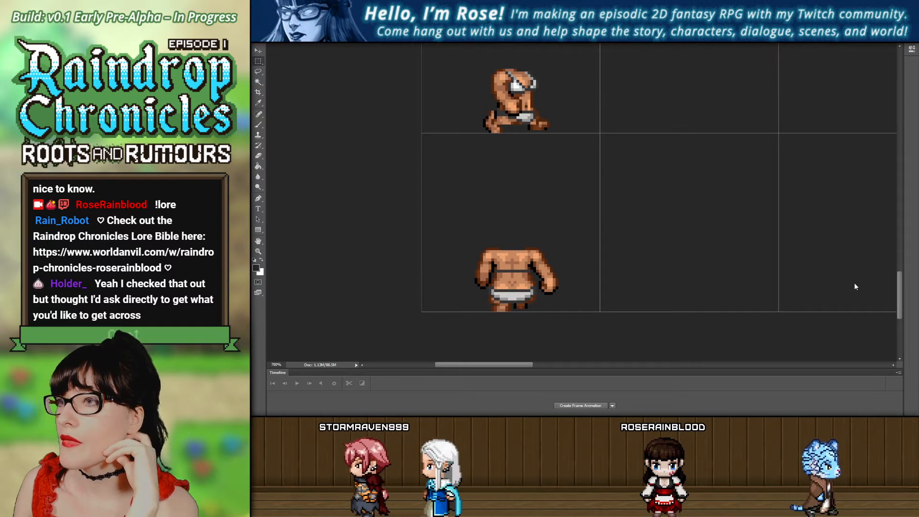
scroll(853, 235, up, 10)
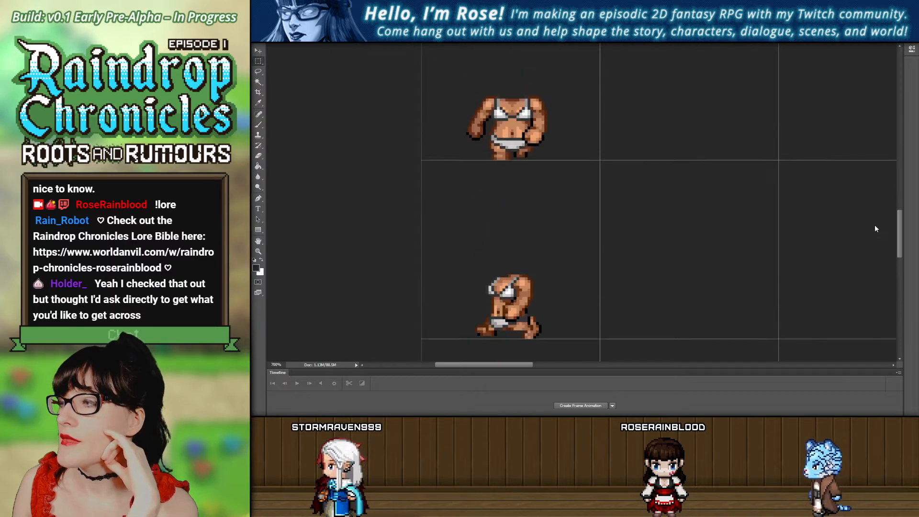
scroll(877, 179, down, 10)
scroll(862, 192, up, 10)
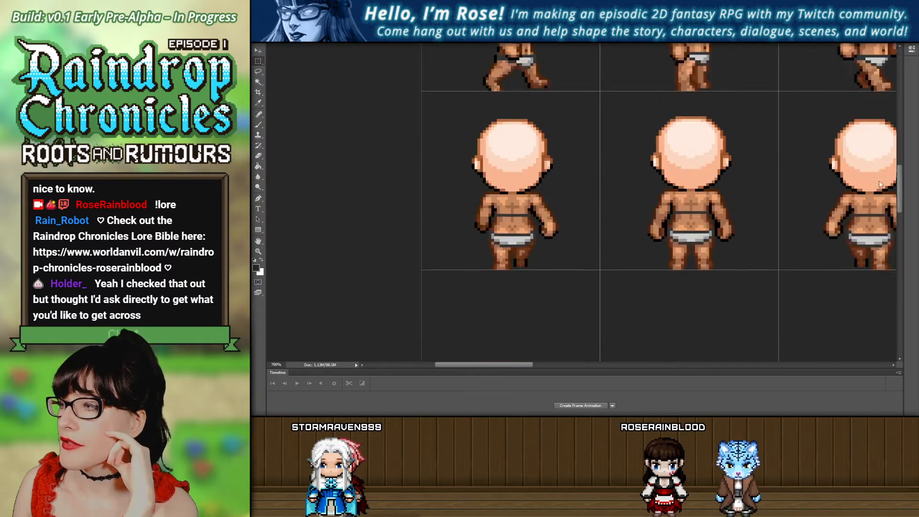
scroll(878, 211, down, 6)
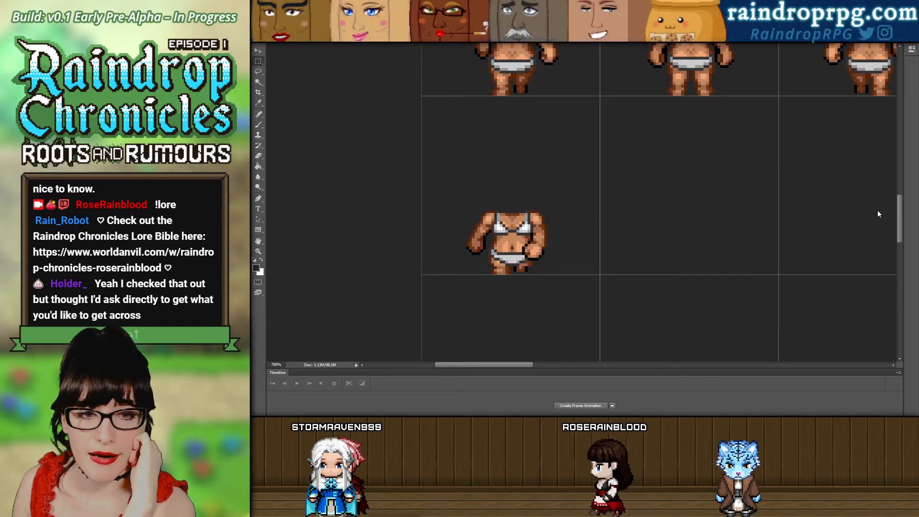
scroll(877, 211, down, 3)
scroll(871, 221, down, 10)
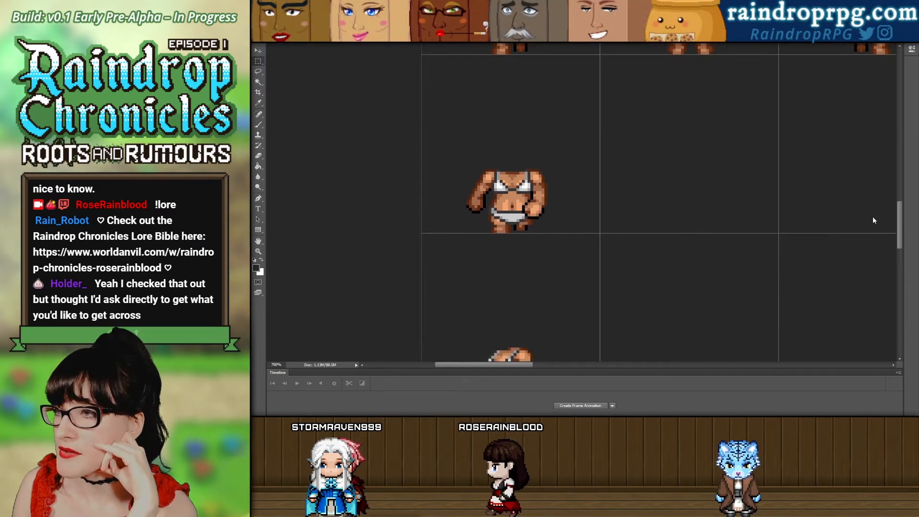
scroll(873, 235, down, 10)
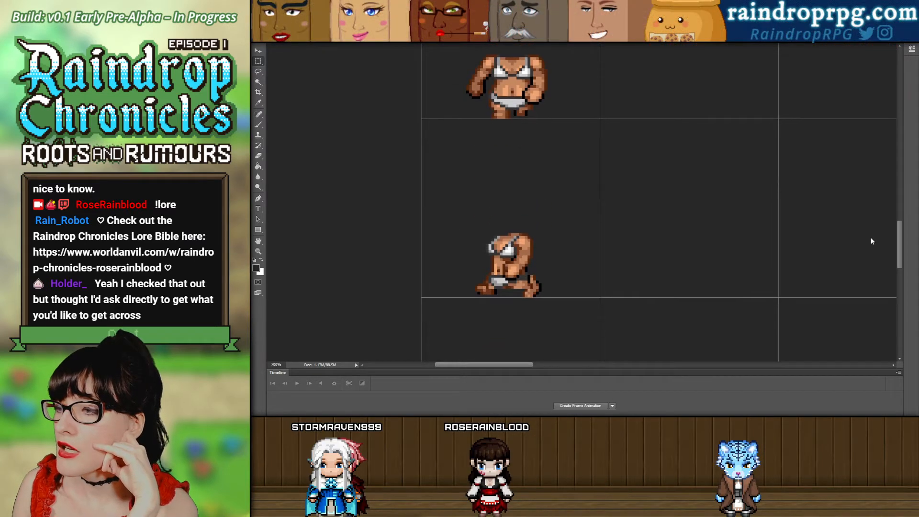
scroll(886, 271, down, 6)
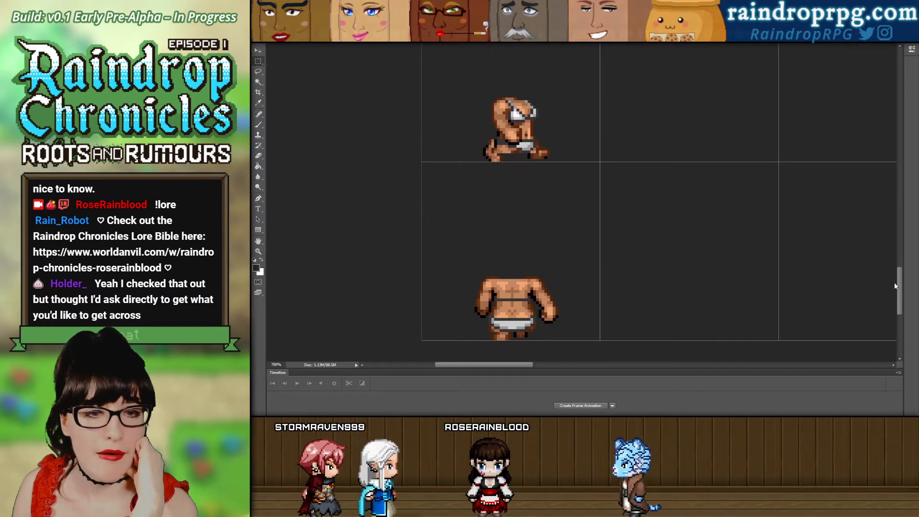
scroll(894, 283, down, 1)
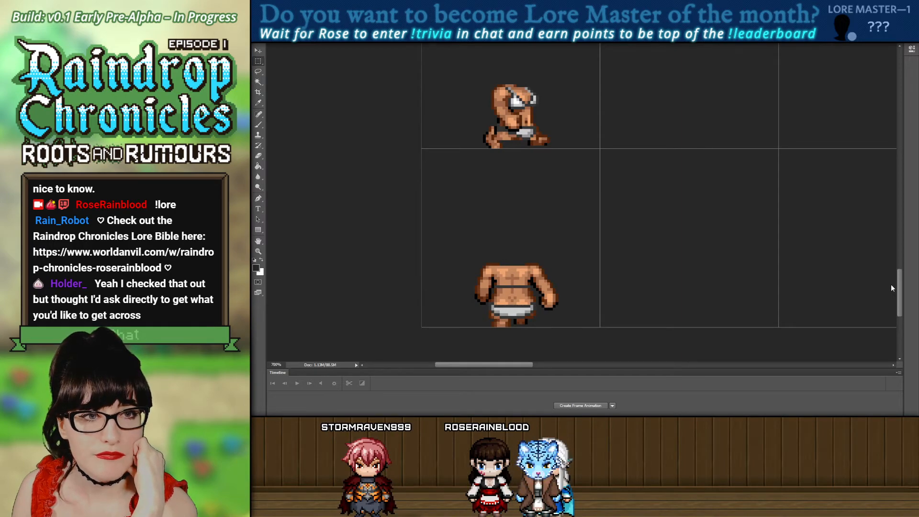
scroll(881, 239, down, 5)
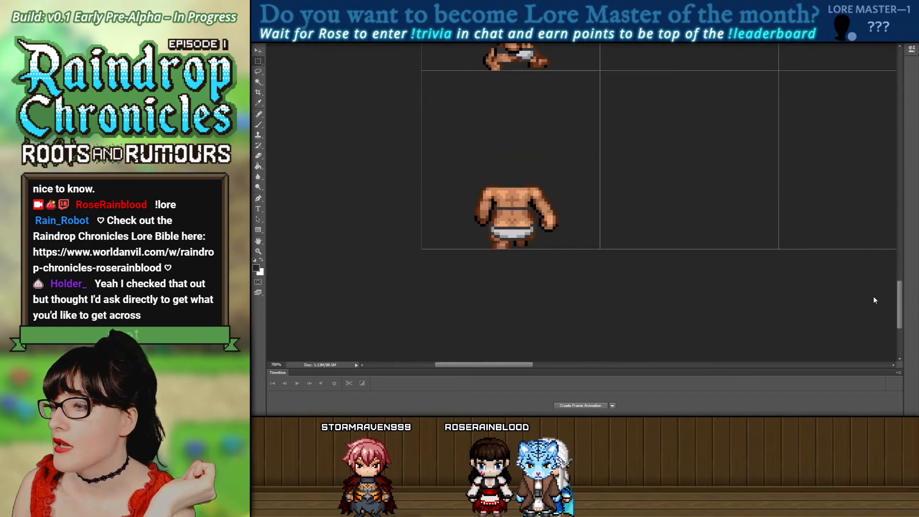
Switch to the dark-skinned female's copies and lower the front-facing torso and briefs over the legs into a crouch.
scroll(875, 234, up, 20)
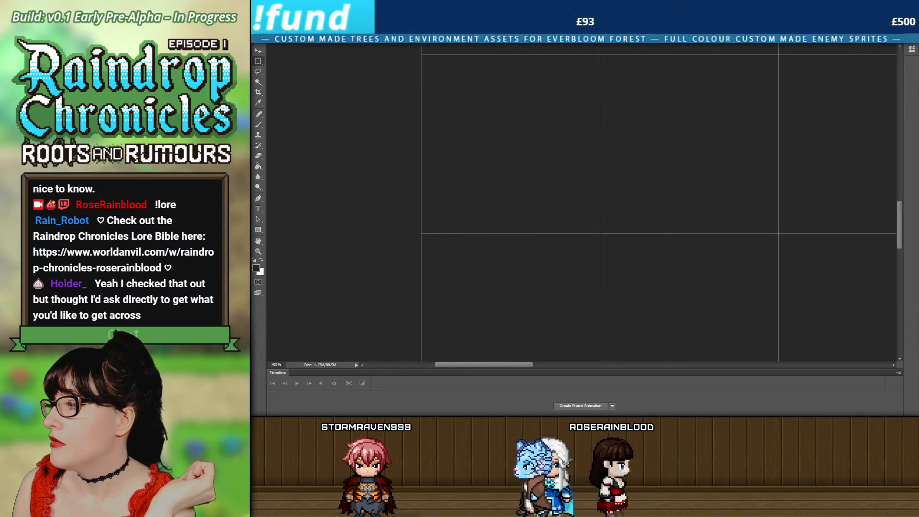
drag(430, 122, 575, 210)
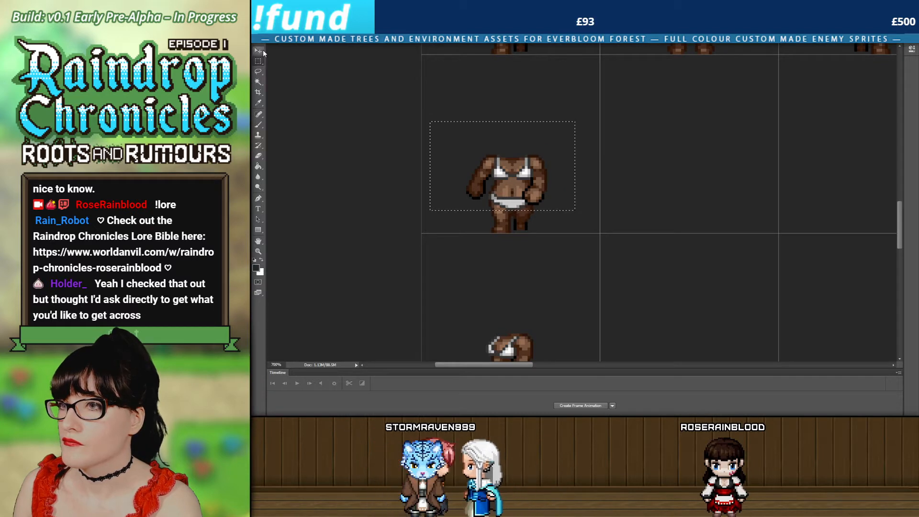
click(263, 53)
key(Down)
key(Down)
key(Down)
key(Down)
key(Down)
Select the dark-skinned female's left-facing torso and briefs, lower them over the legs into a crouch, and clear the selection.
scroll(408, 178, down, 2)
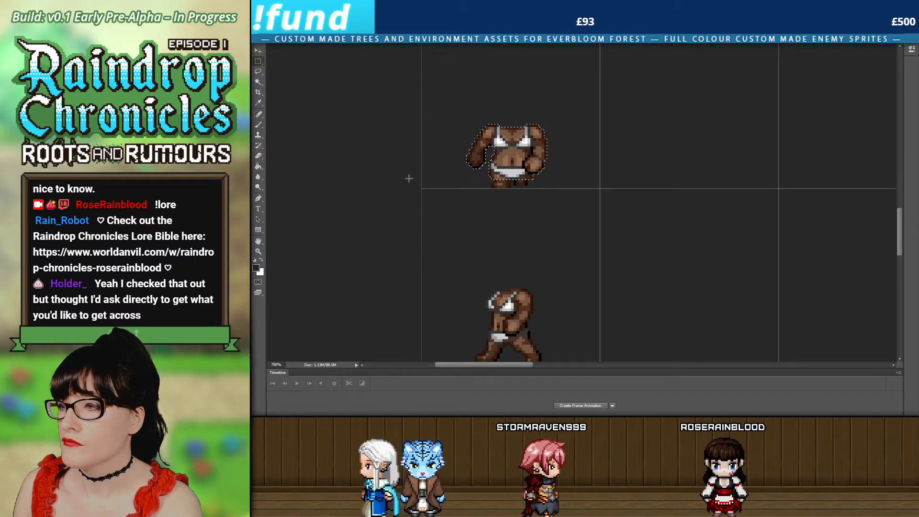
scroll(409, 178, down, 2)
drag(463, 213, 555, 293)
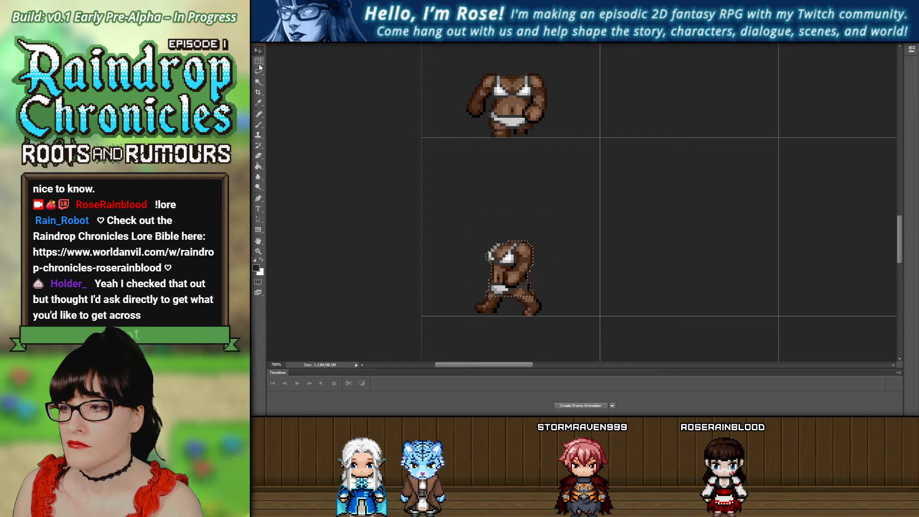
scroll(500, 240, down, 7)
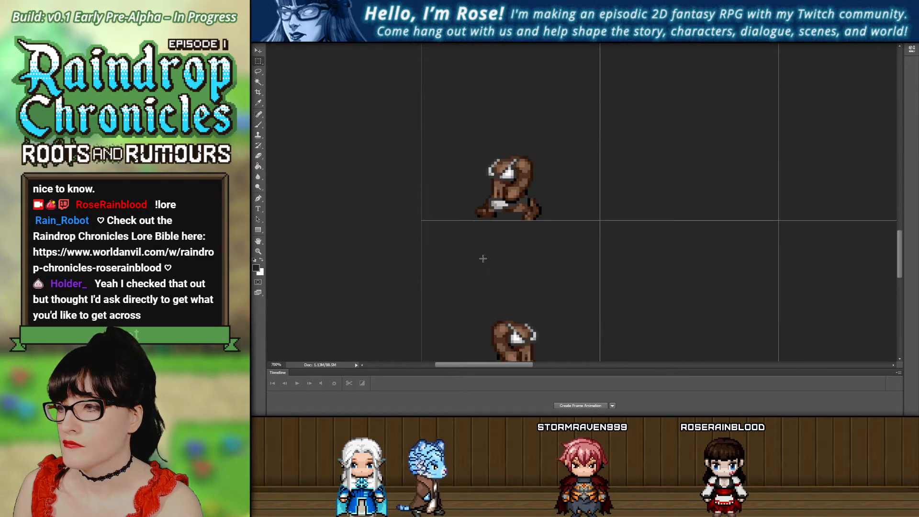
Select the dark-skinned female's right-facing and back-facing torsos with briefs and lower each over the legs into a crouch.
drag(467, 205, 550, 292)
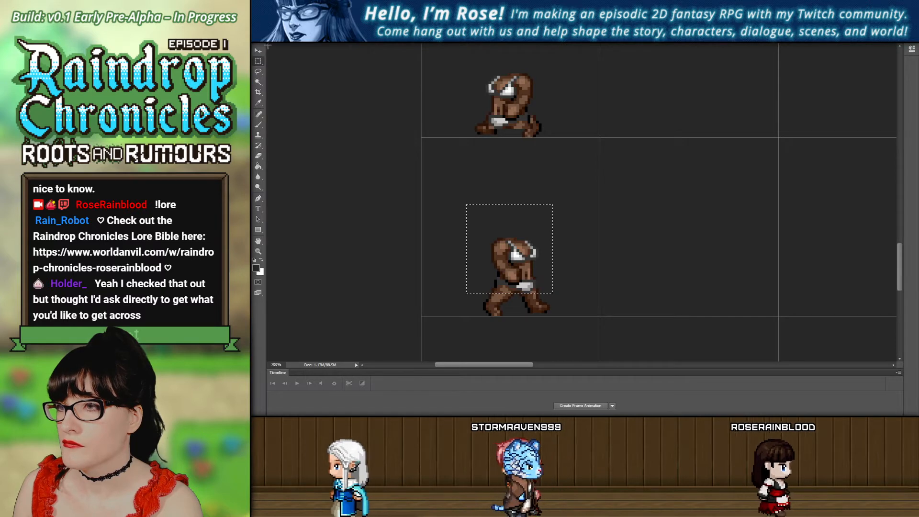
click(260, 73)
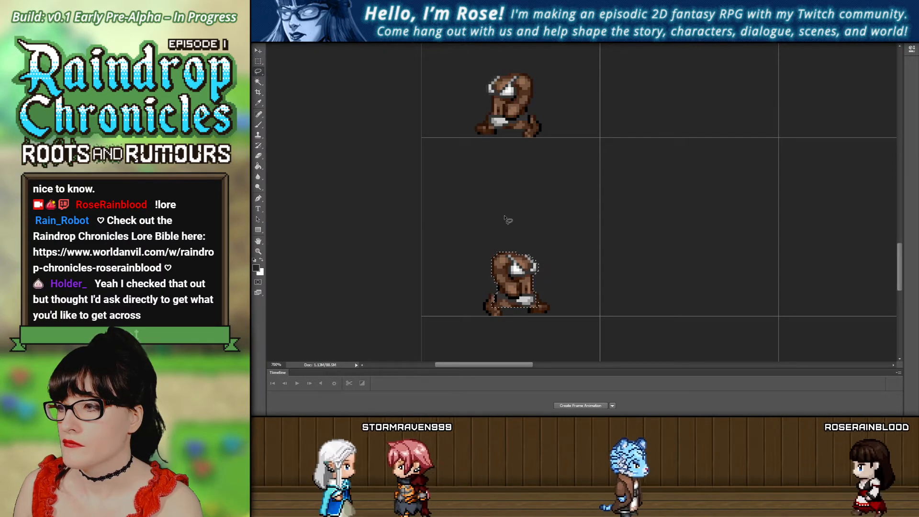
scroll(543, 107, down, 2)
scroll(541, 103, down, 7)
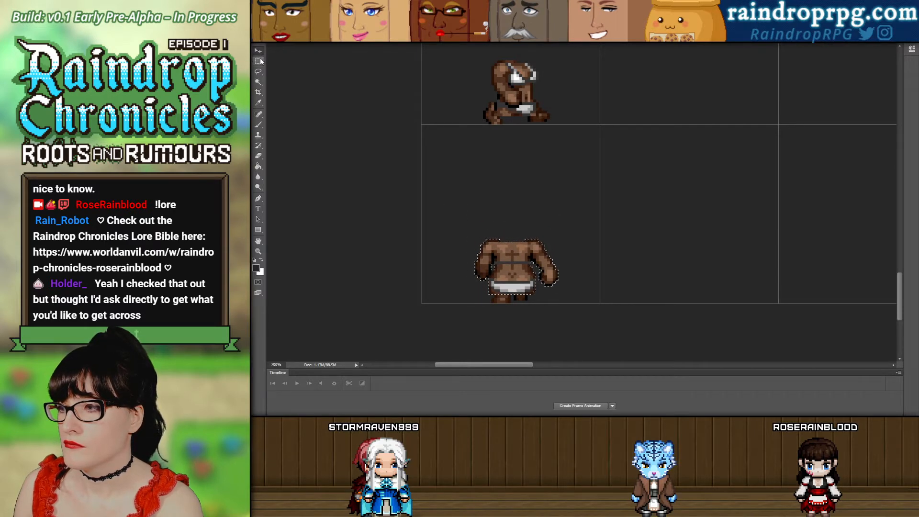
Examine the light-skinned male's front-, left-, right- and back-facing crouching copies, checking the legs and briefs up close.
scroll(532, 65, up, 13)
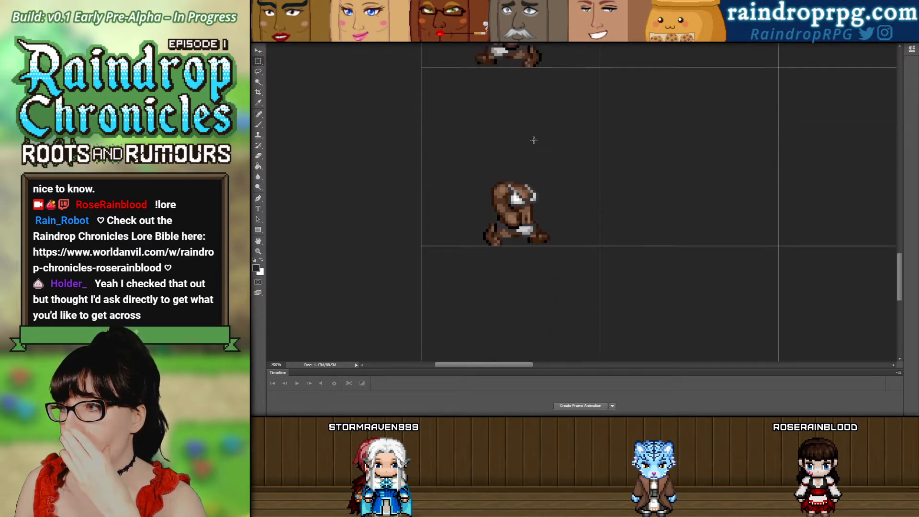
scroll(527, 252, up, 8)
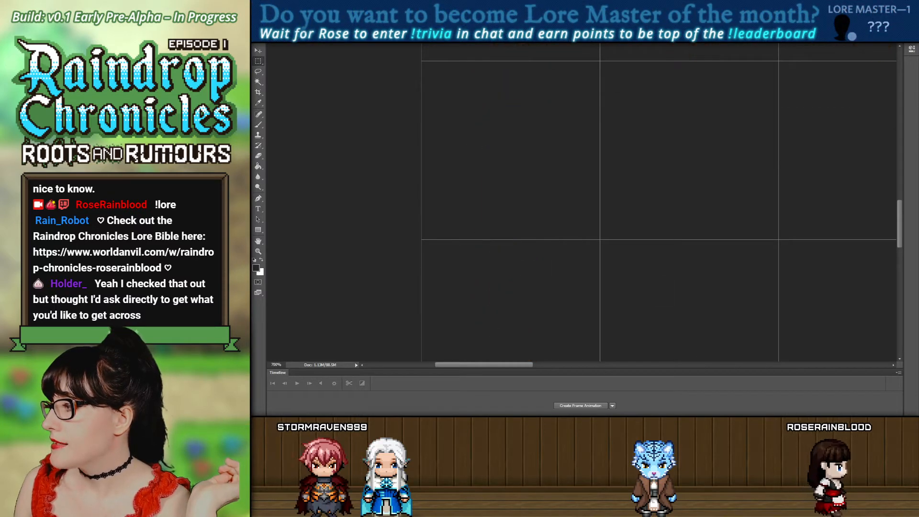
scroll(582, 201, down, 2)
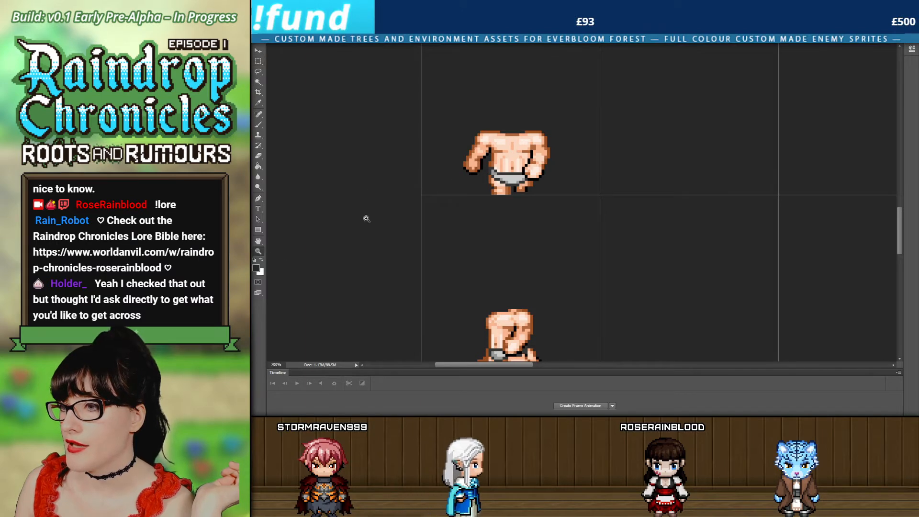
click(518, 182)
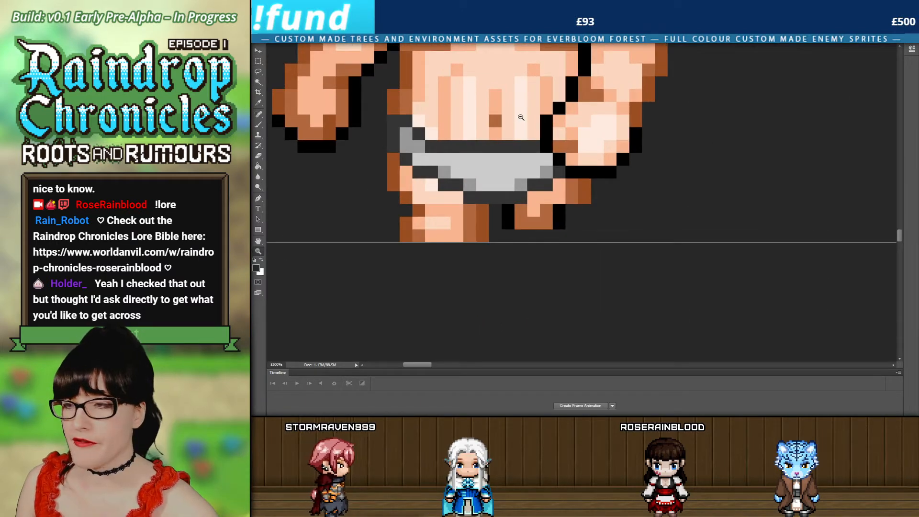
alt+click(521, 117)
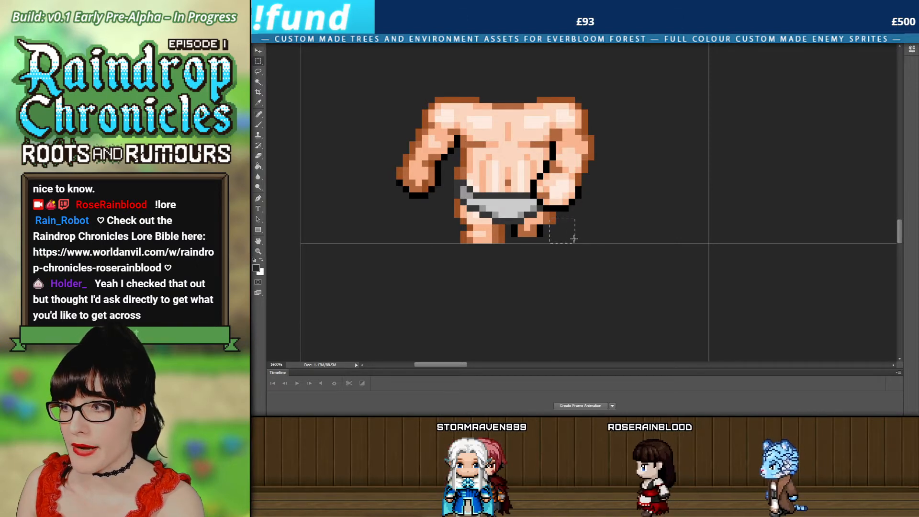
drag(550, 219, 569, 243)
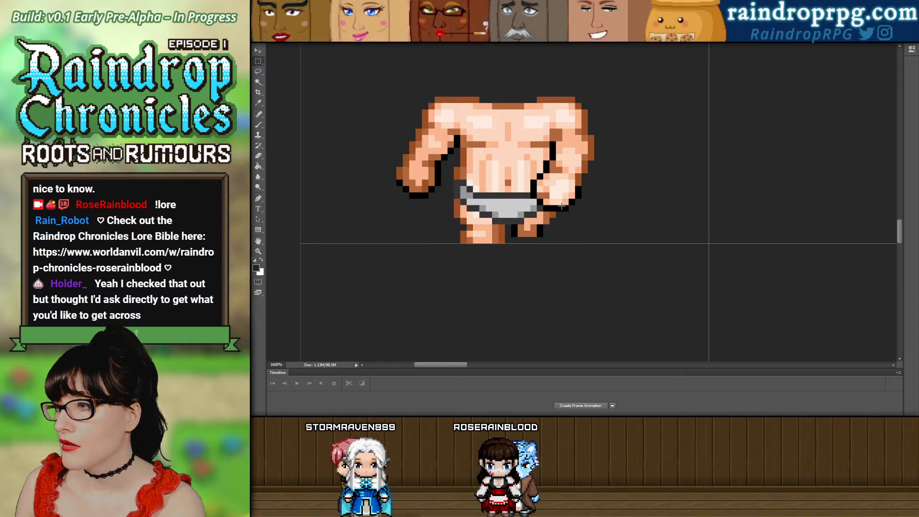
scroll(551, 229, down, 10)
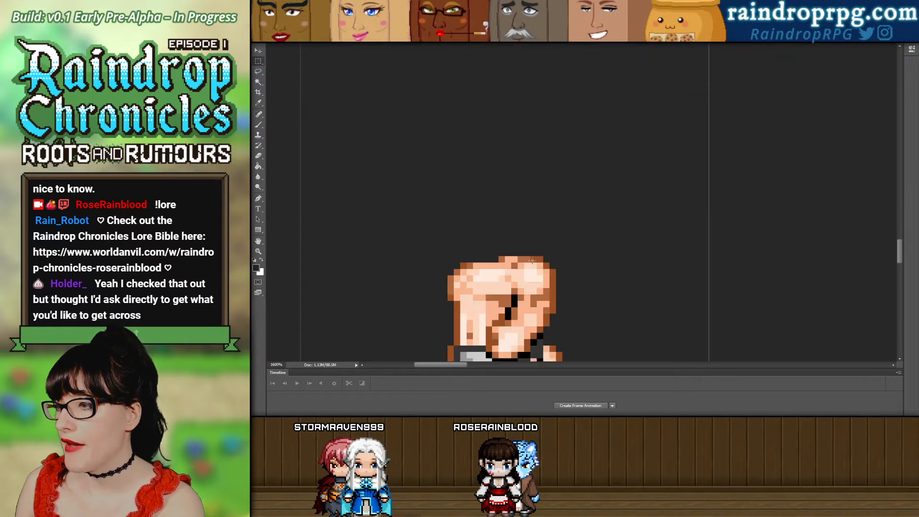
scroll(534, 264, down, 2)
scroll(895, 276, down, 15)
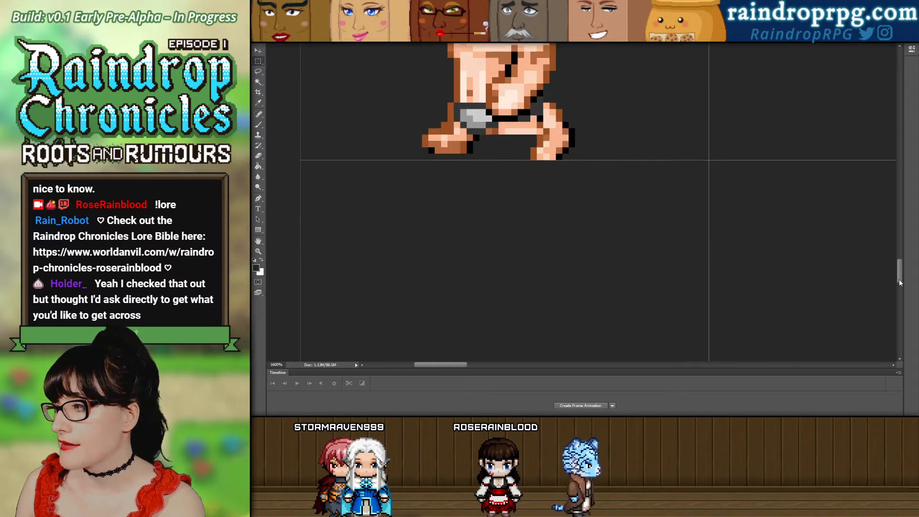
scroll(484, 238, down, 6)
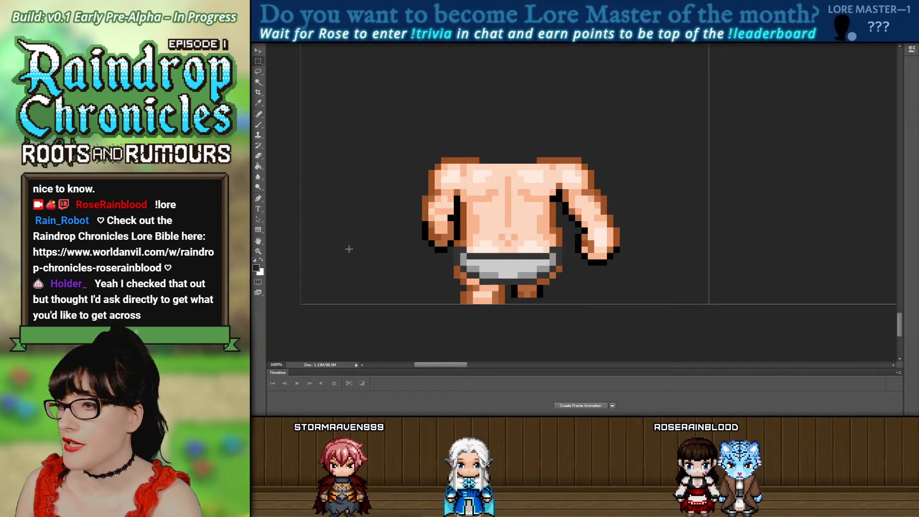
scroll(459, 168, down, 3)
scroll(474, 158, up, 5)
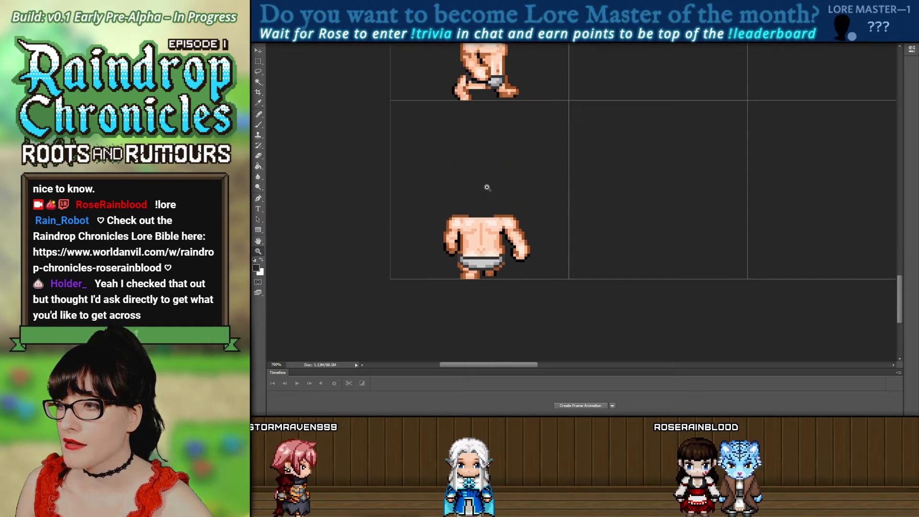
scroll(478, 154, up, 5)
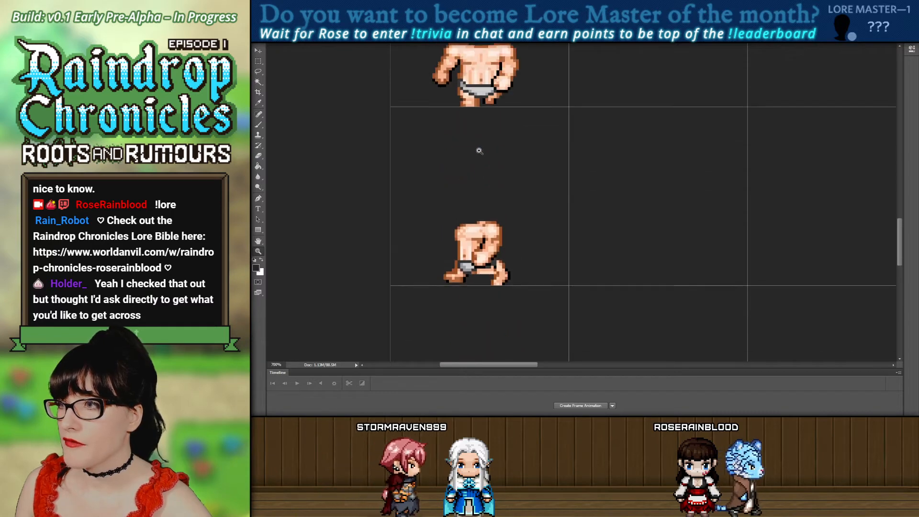
scroll(492, 261, down, 5)
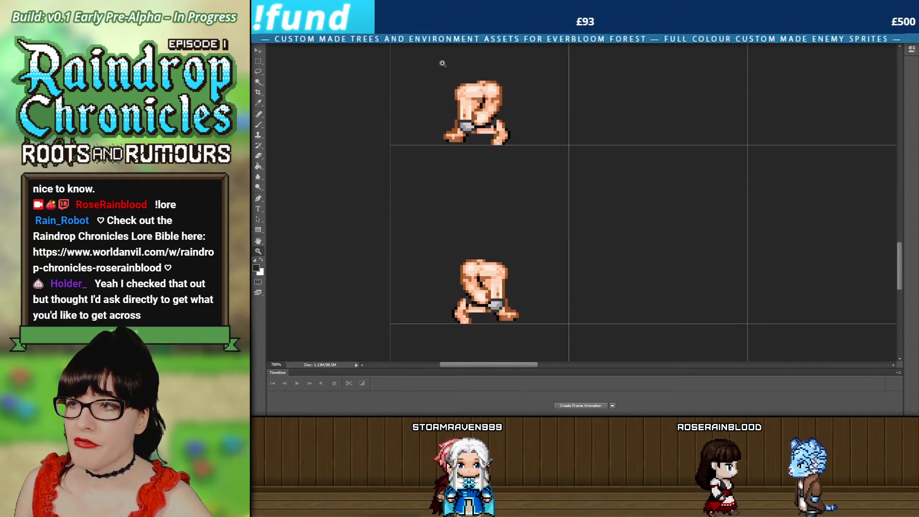
scroll(408, 153, up, 3)
scroll(408, 153, up, 1)
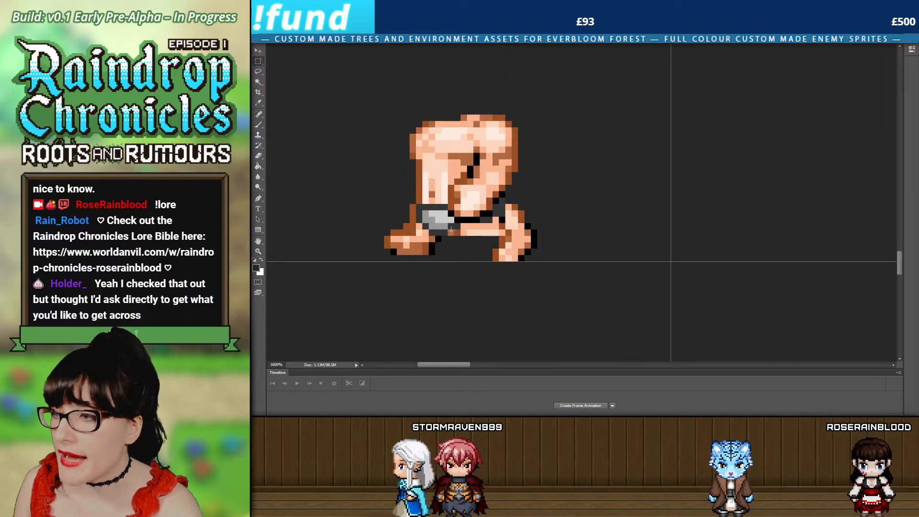
Pick a bright green foreground colour and fill the background behind the light-skinned male's left-facing crouching sprite with the Paint Bucket.
click(502, 270)
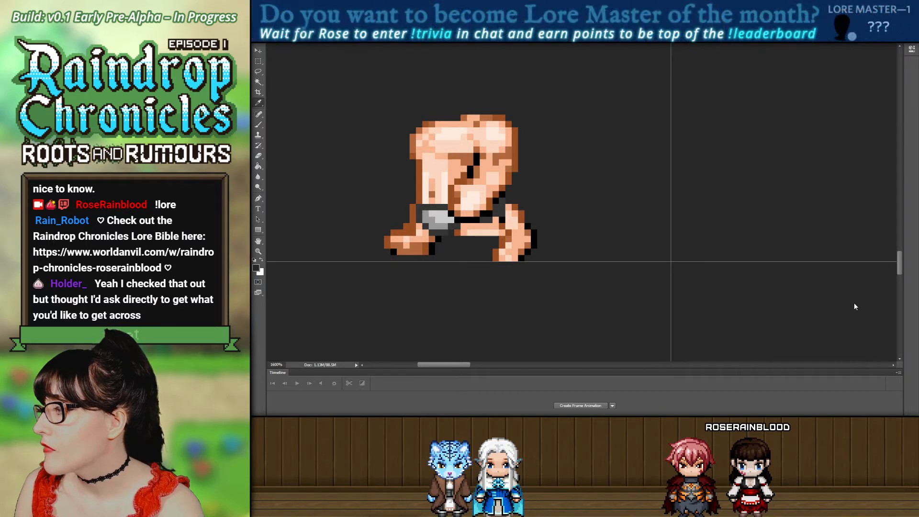
click(851, 268)
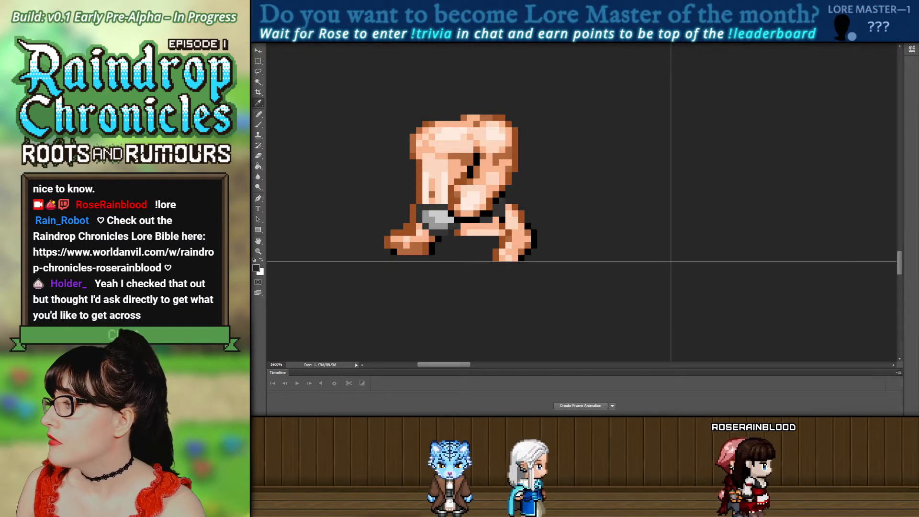
click(258, 166)
click(339, 152)
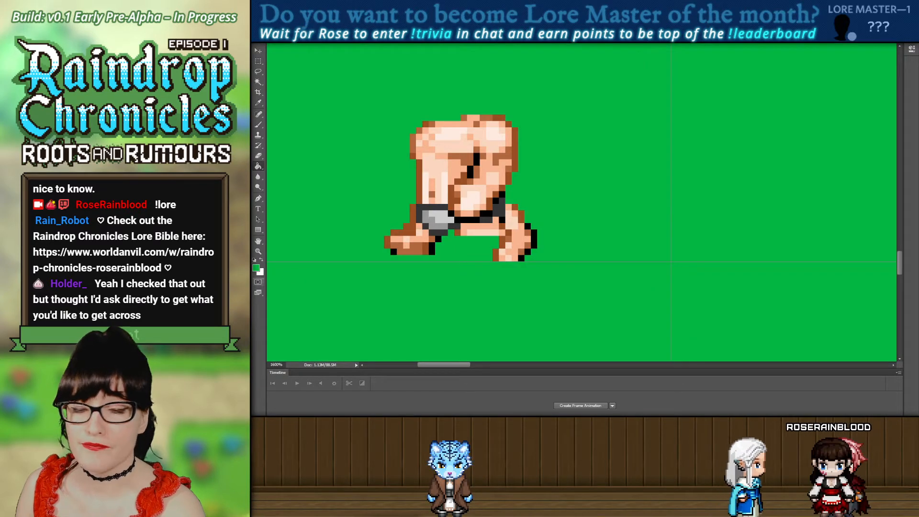
key(i)
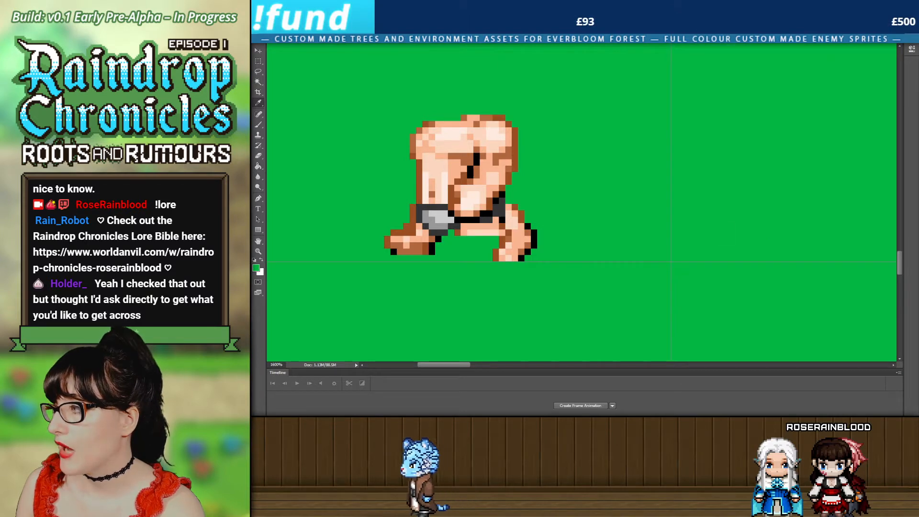
Fill the green background with grey and draw a brown outline along the underside of the crouching sprite's bent leg.
click(792, 232)
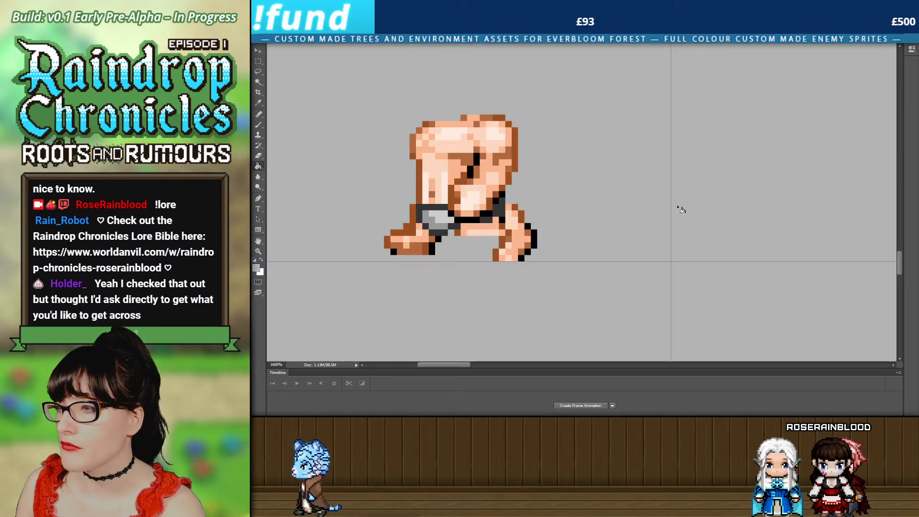
drag(462, 365, 447, 362)
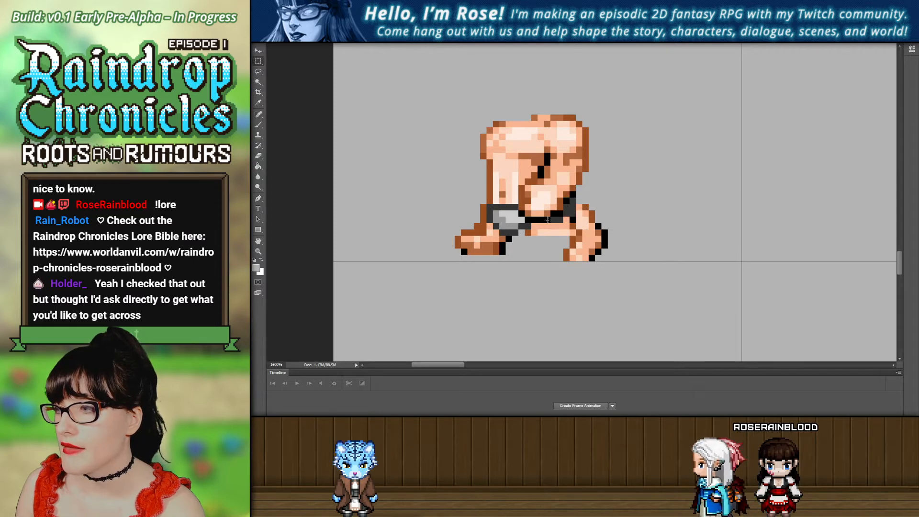
key(ctrl+plus)
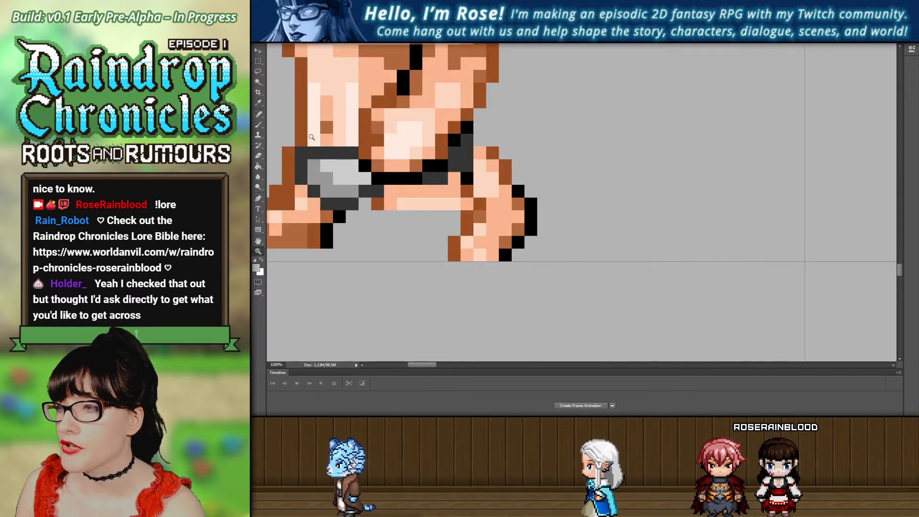
click(259, 124)
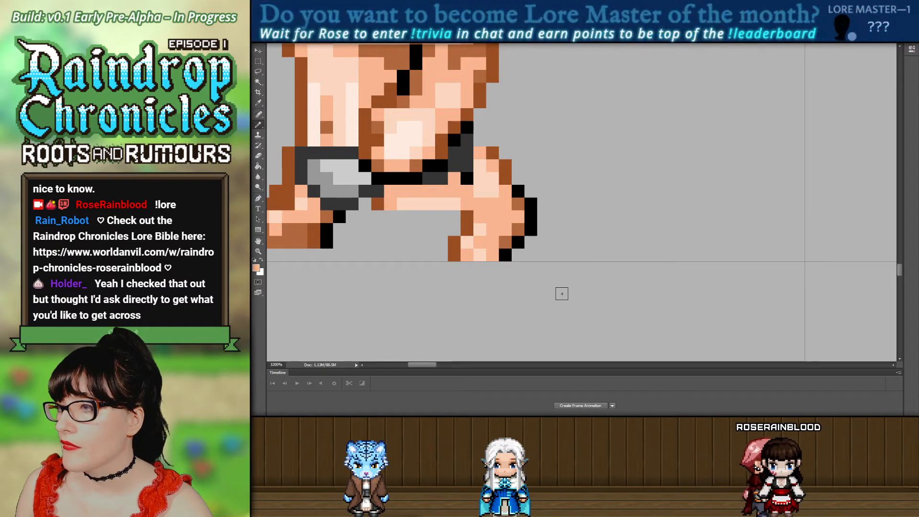
drag(421, 365, 416, 367)
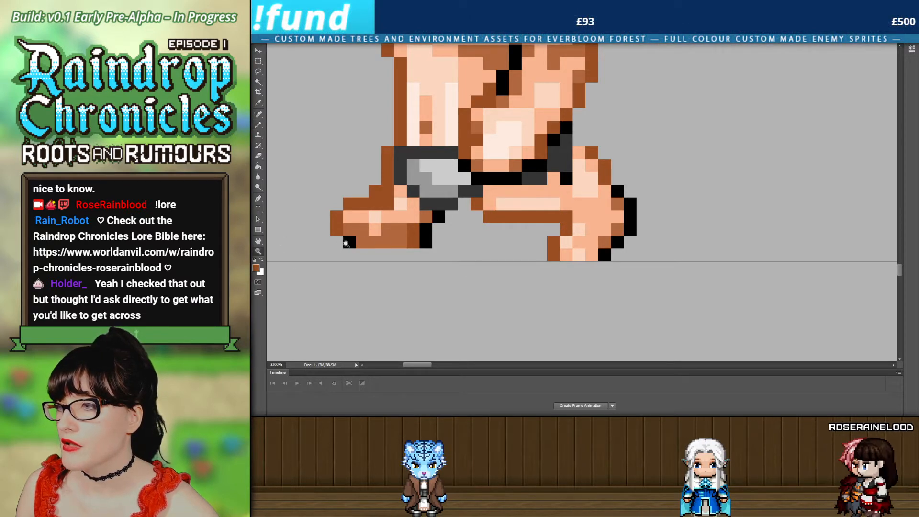
Sample the brown outline colour and outline the underside of the bent leg on the mirrored crouching sprite one row below.
scroll(345, 244, down, 8)
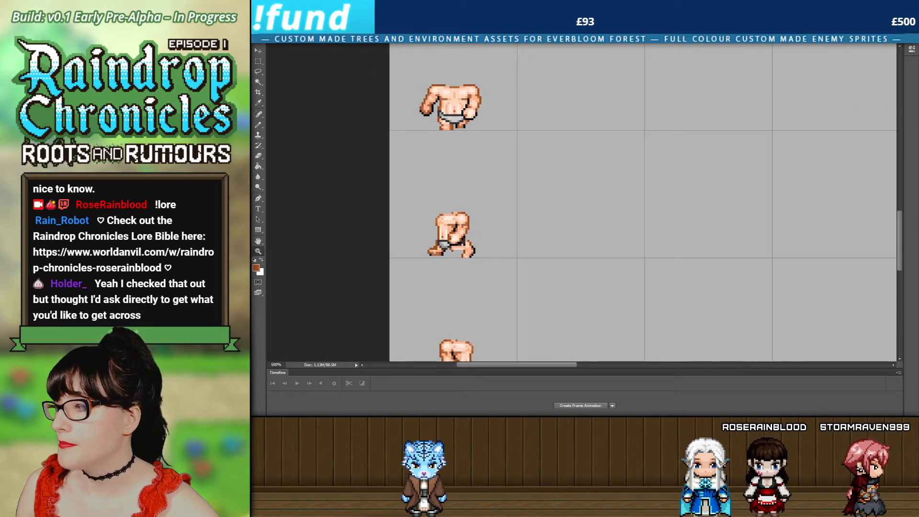
scroll(363, 211, down, 4)
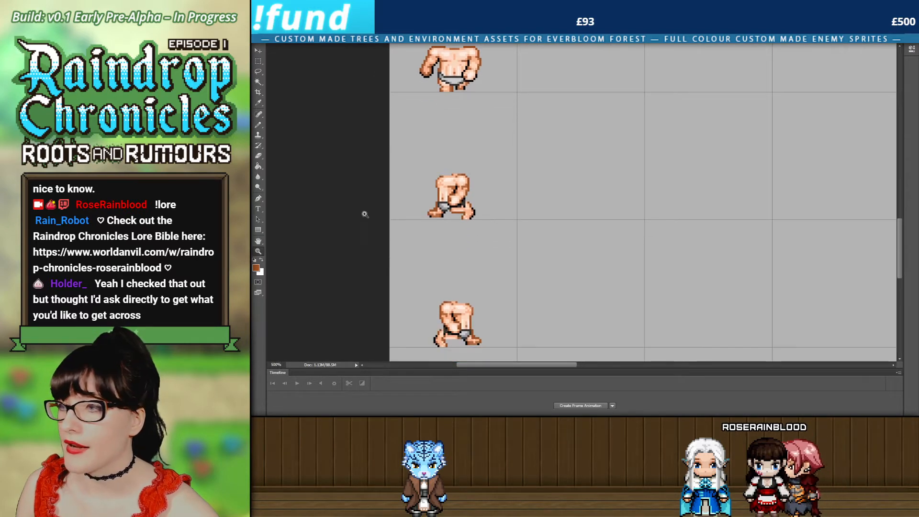
click(443, 169)
scroll(443, 169, up, 7)
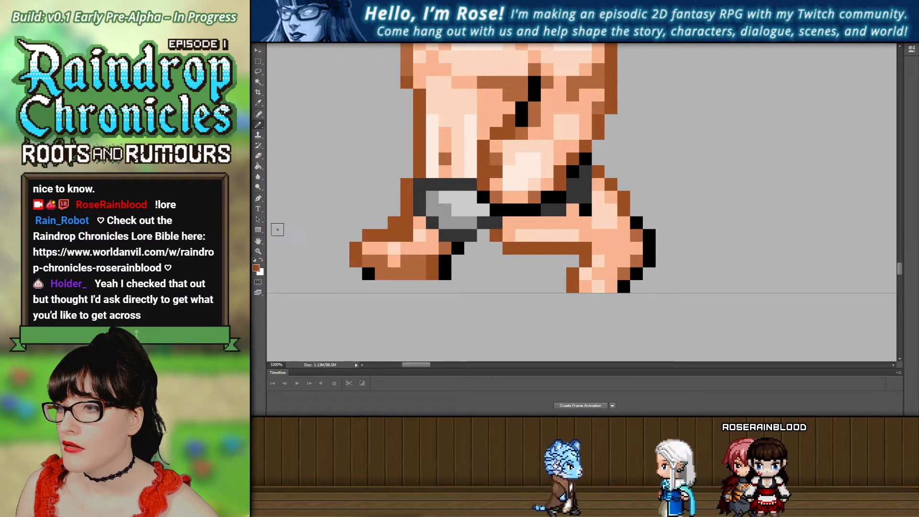
alt+click(470, 263)
scroll(470, 263, down, 4)
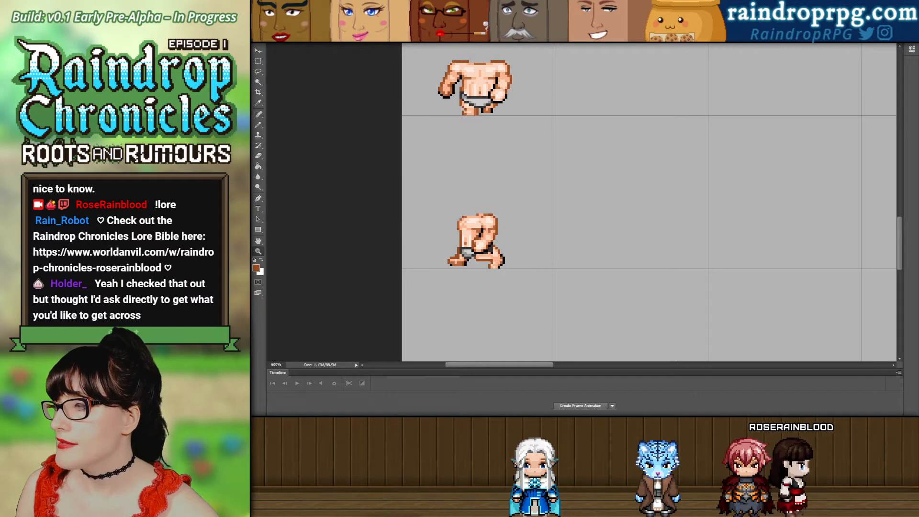
scroll(483, 205, down, 3)
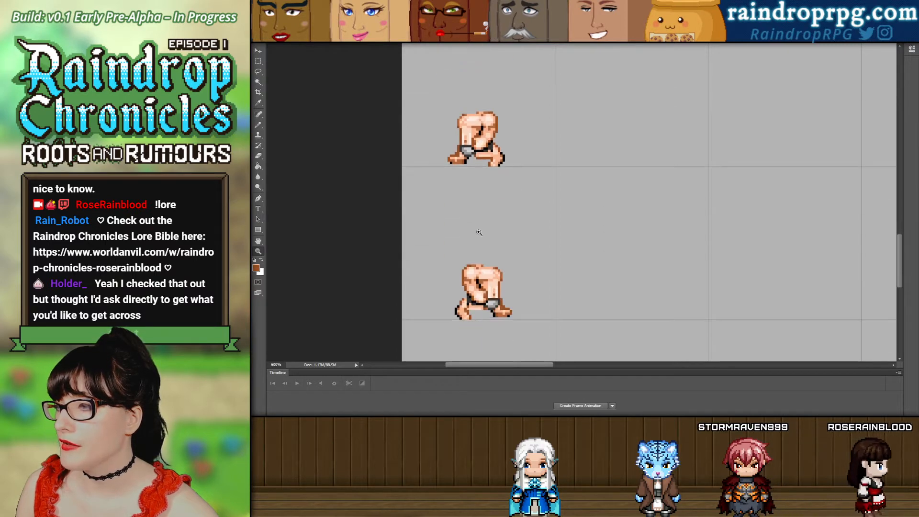
click(476, 285)
click(476, 285)
click(475, 286)
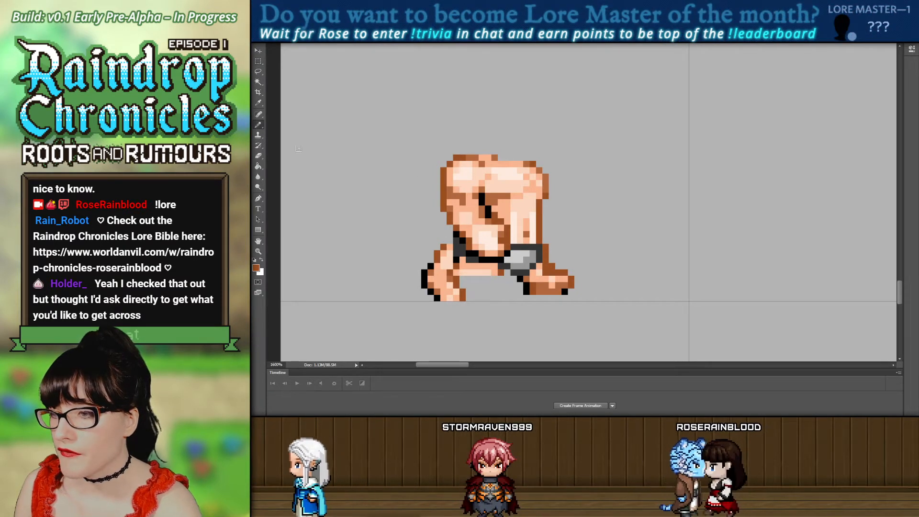
alt+click(448, 276)
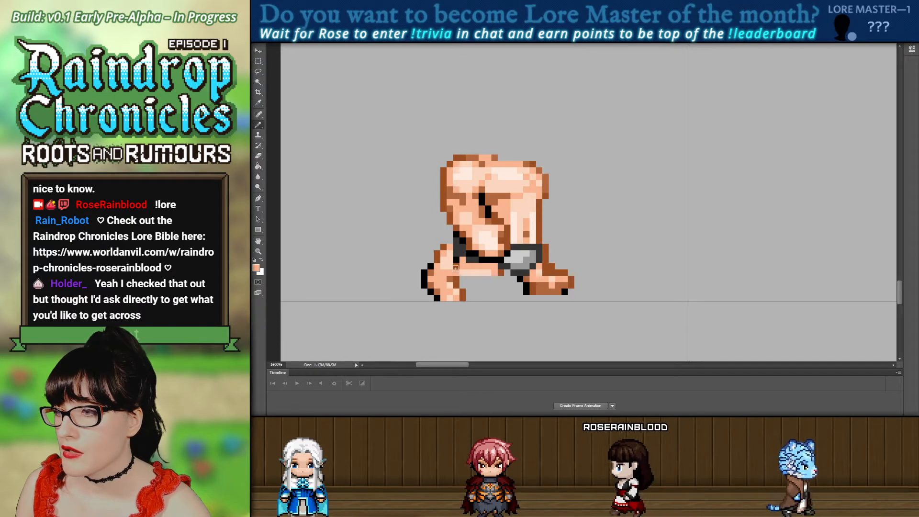
alt+click(453, 242)
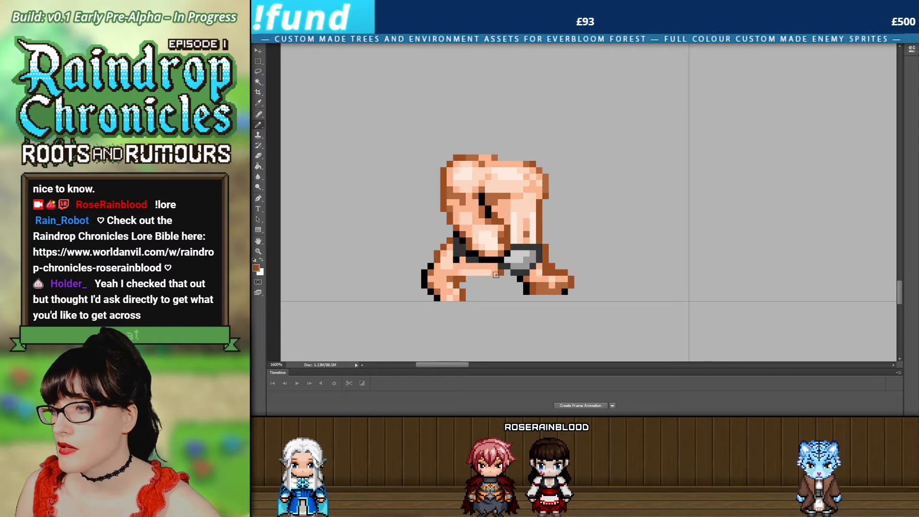
mouse_move(896, 283)
mouse_down()
mouse_move(900, 262)
mouse_move(899, 289)
mouse_up()
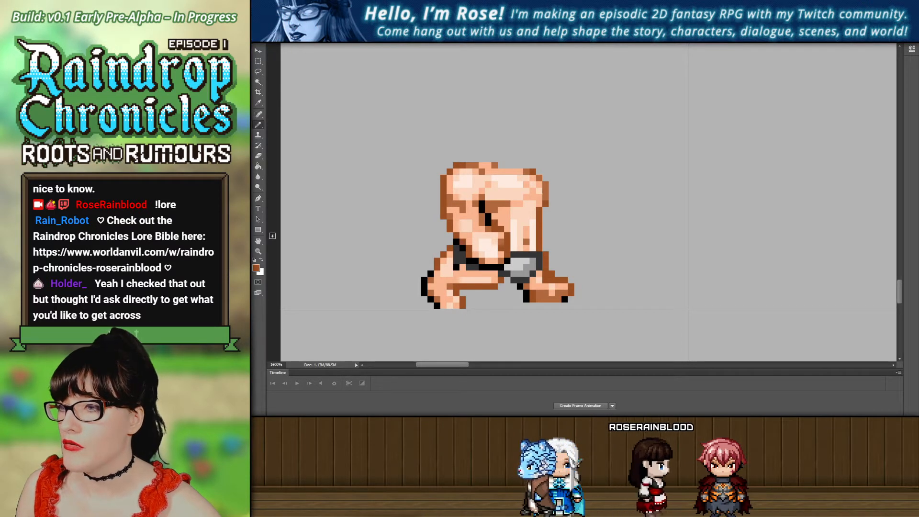
Compare the two edited crouching sprites with the standing poses in the neighbouring rows of the sprite sheet.
key(z)
alt+click(547, 217)
alt+click(548, 217)
alt+click(547, 217)
alt+click(547, 217)
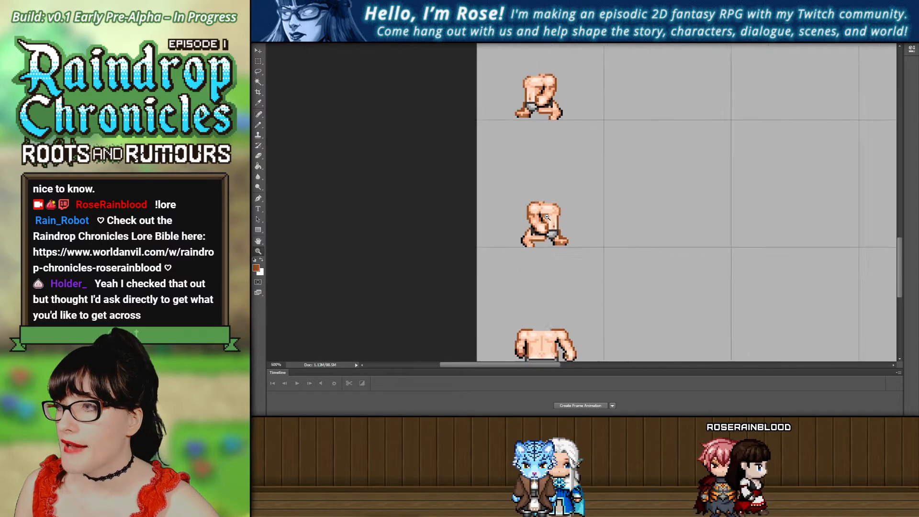
alt+click(554, 184)
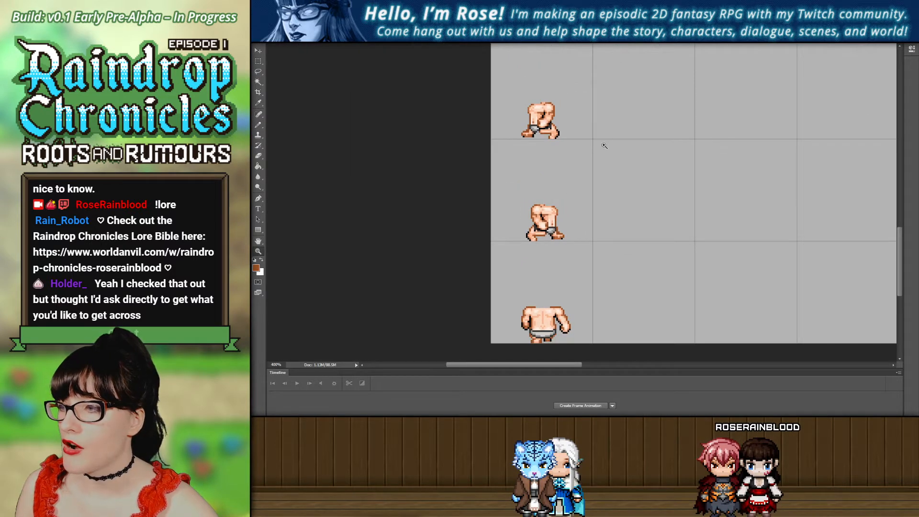
scroll(604, 145, down, 2)
scroll(602, 160, up, 4)
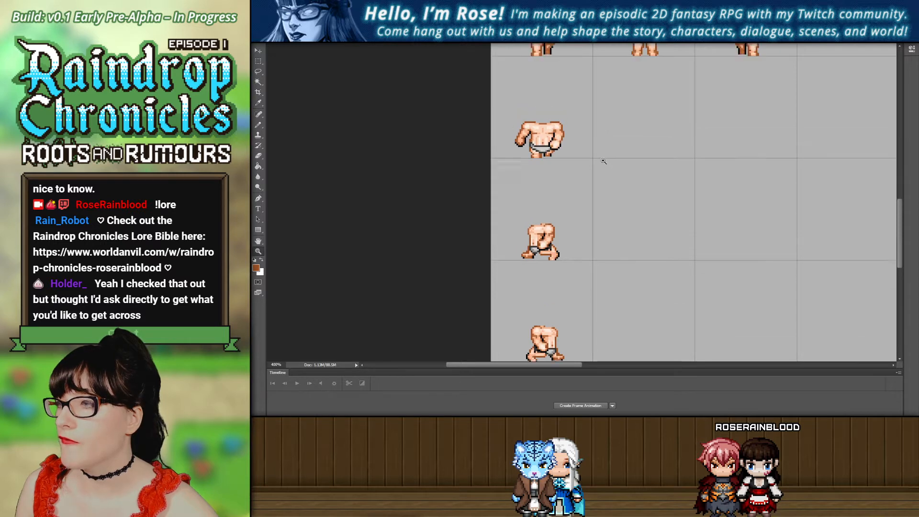
scroll(603, 160, down, 3)
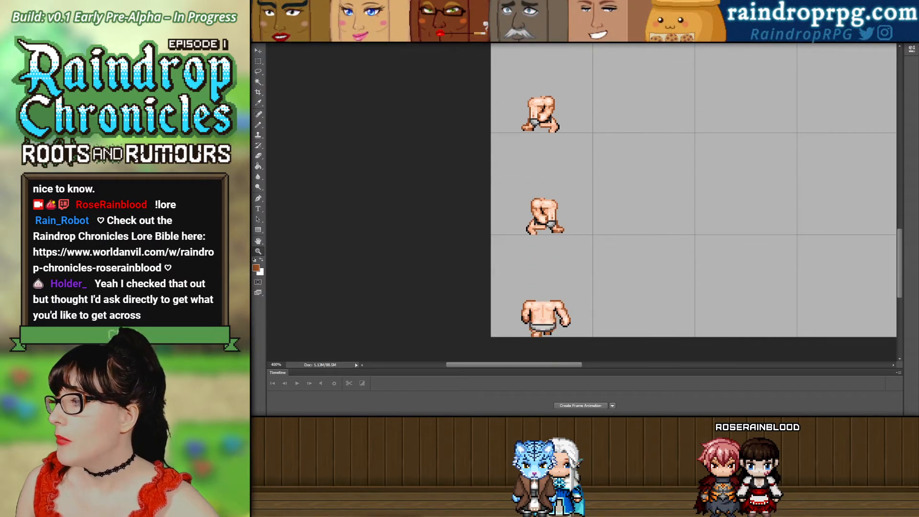
scroll(546, 175, up, 2)
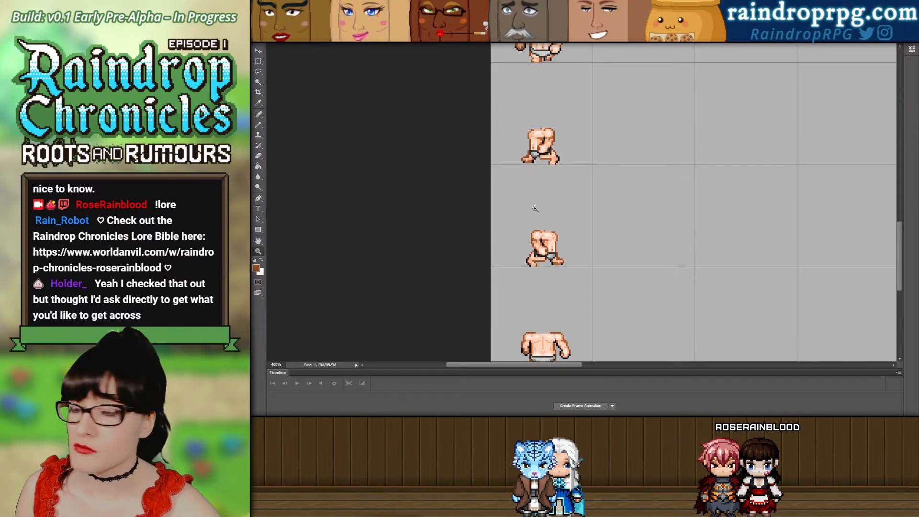
scroll(535, 241, down, 1)
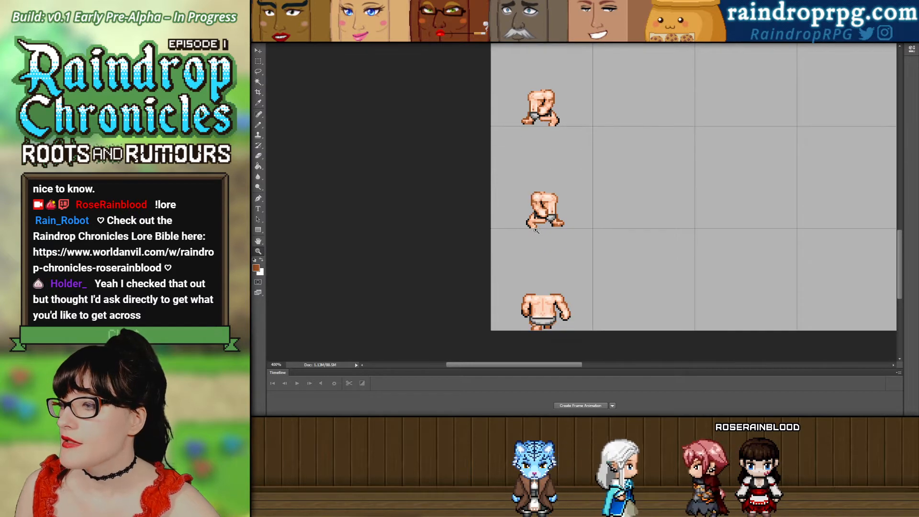
scroll(574, 225, up, 3)
scroll(587, 219, down, 1)
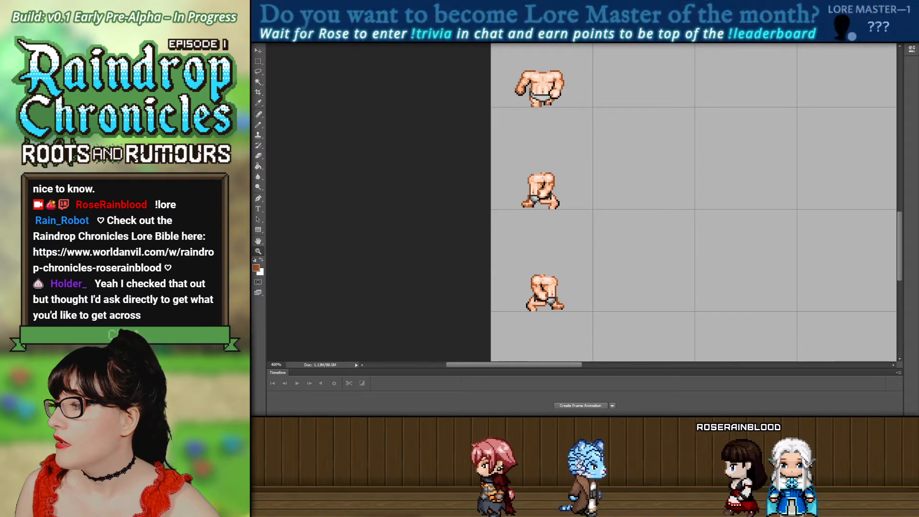
Switch the sprite sheet to the darker-skinned version of the body.
key(ctrl+alt+z)
key(ctrl+shift+z)
key(ctrl+shift+z)
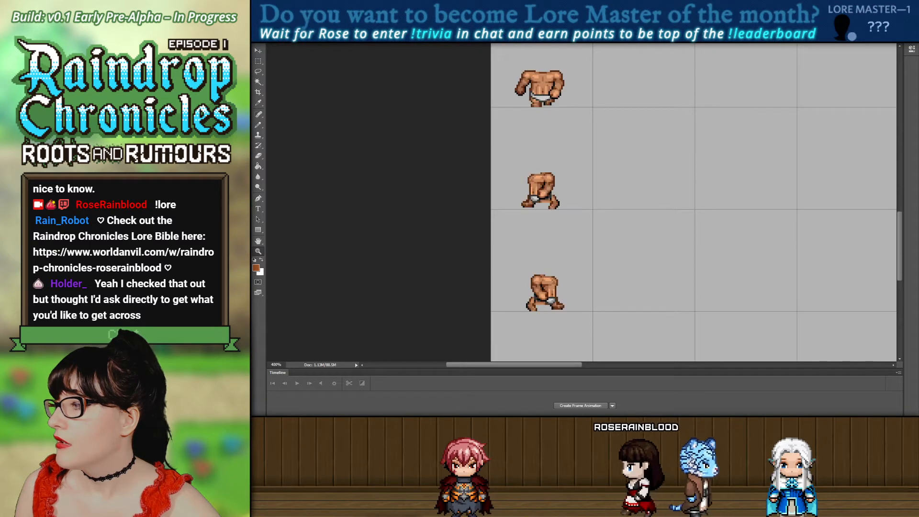
Draw a dark brown outline under the bent leg of the lower darker-skinned crouching sprite.
click(527, 74)
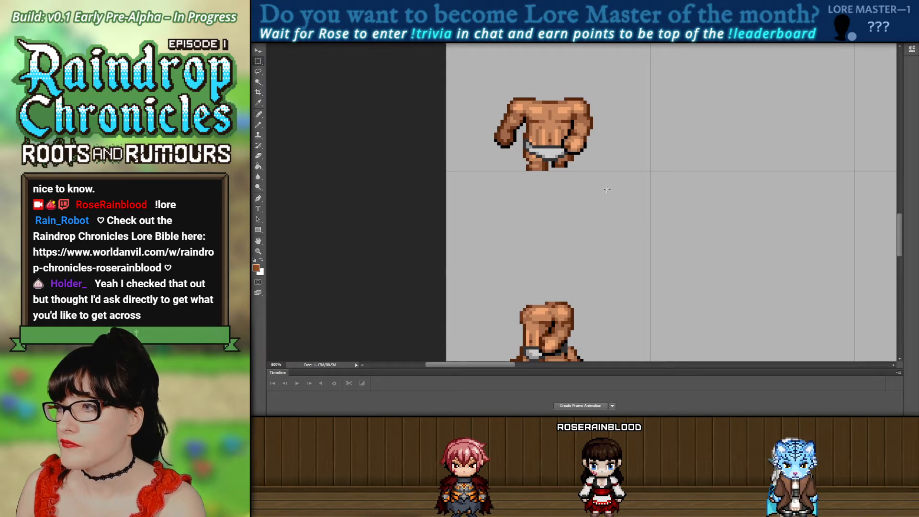
scroll(585, 176, down, 5)
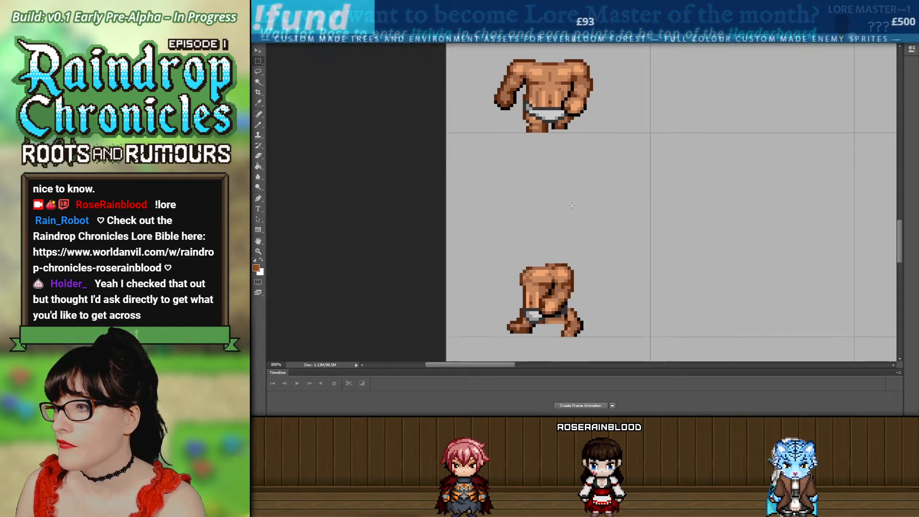
scroll(562, 300, down, 10)
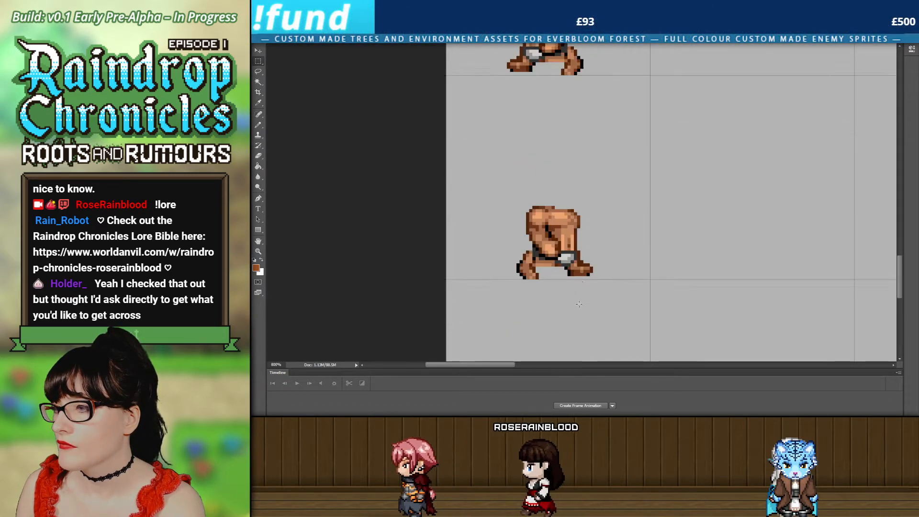
drag(572, 291, 584, 305)
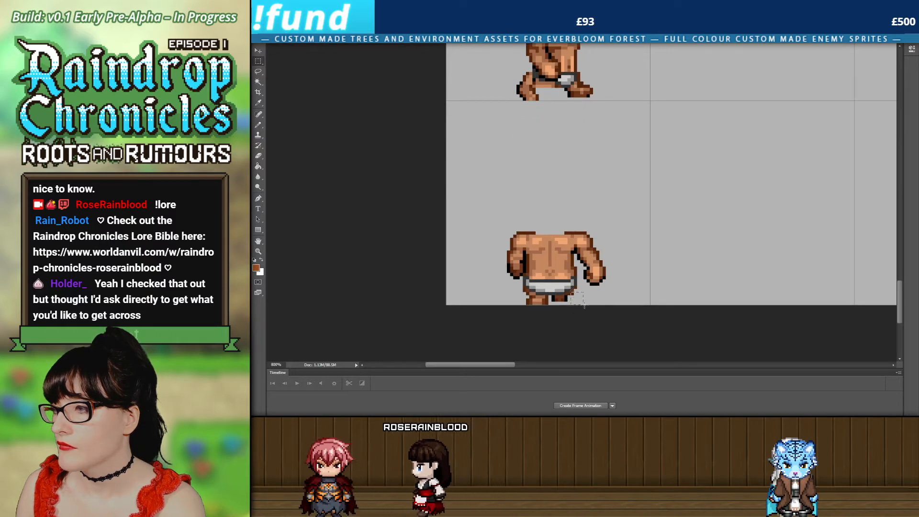
scroll(584, 207, up, 5)
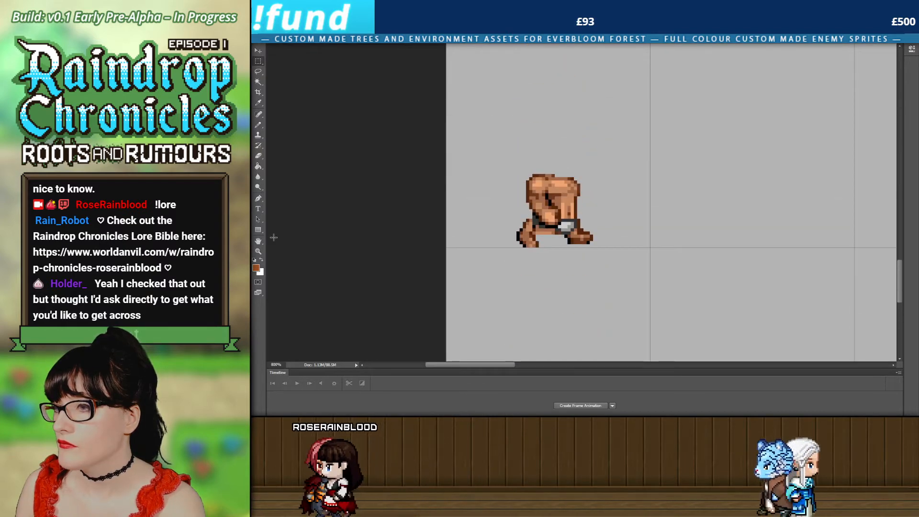
click(258, 251)
click(550, 295)
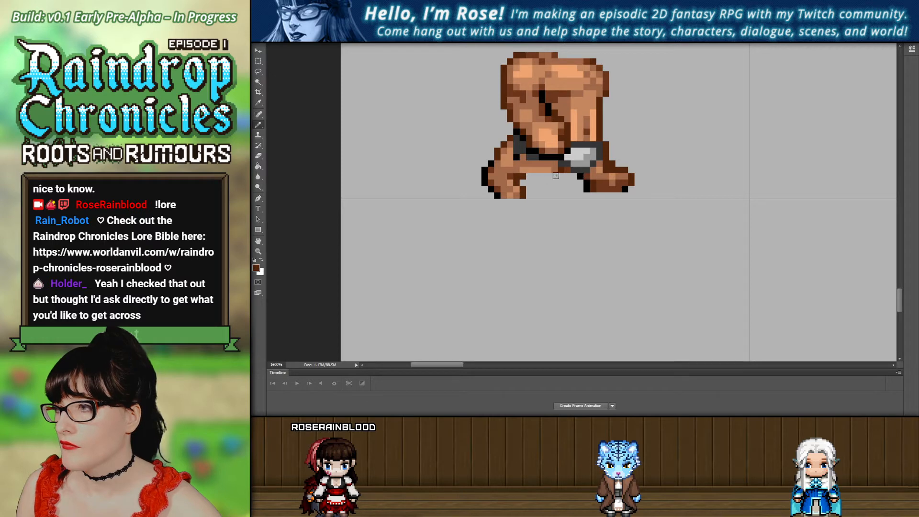
Draw the same dark brown outline under the bent leg of the upper darker-skinned crouching sprite, and sample its mid-brown skin tone.
scroll(701, 164, up, 10)
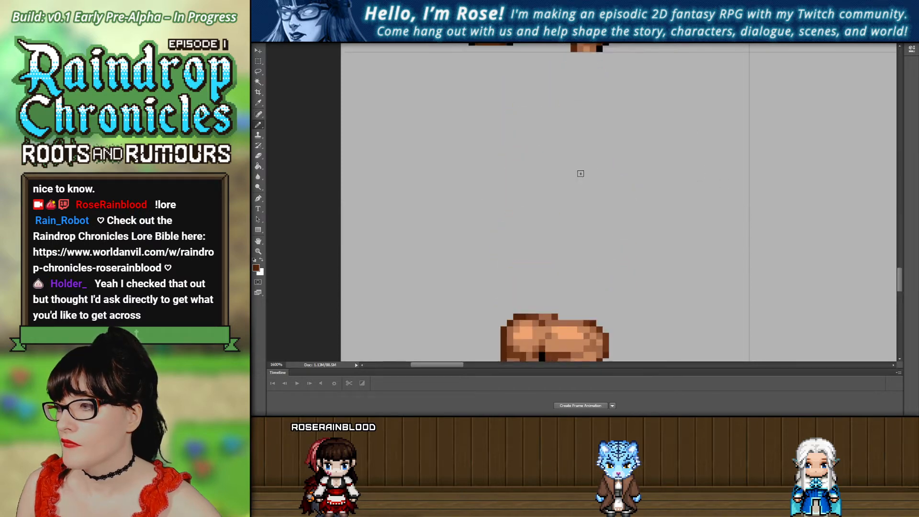
scroll(574, 143, up, 2)
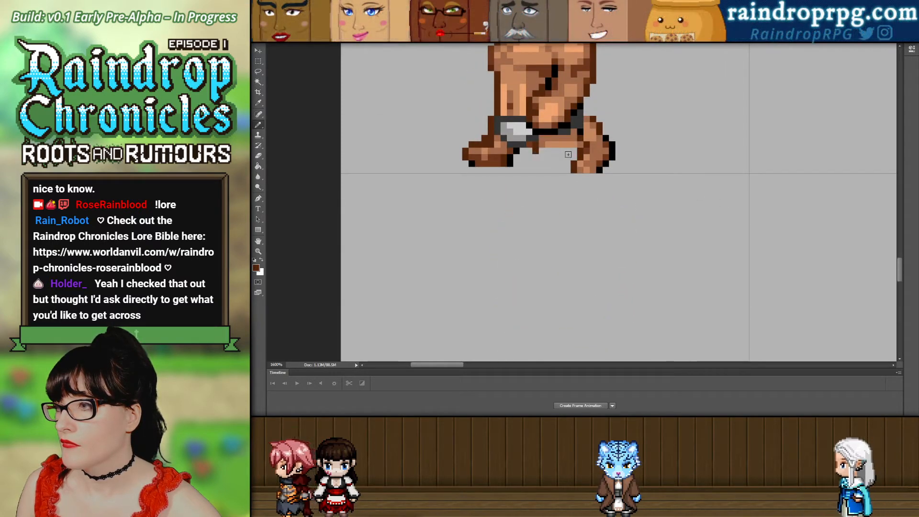
drag(573, 151, 543, 149)
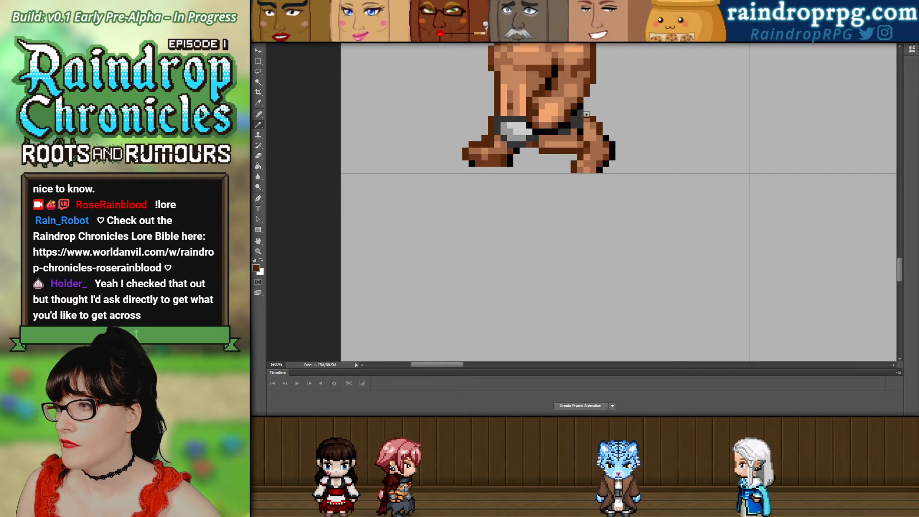
alt+click(594, 145)
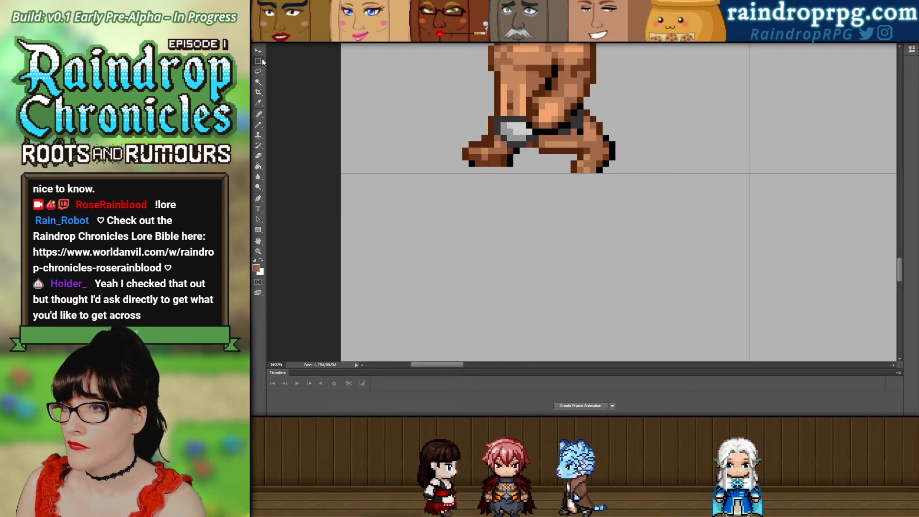
scroll(496, 167, up, 1)
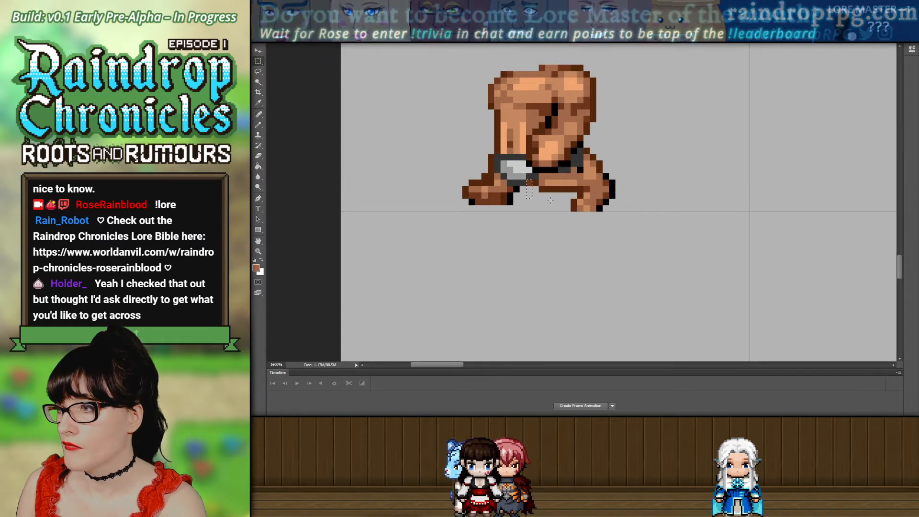
Check the lower darker-skinned crouching sprite's leg against the rest of the sheet.
drag(898, 266, 898, 300)
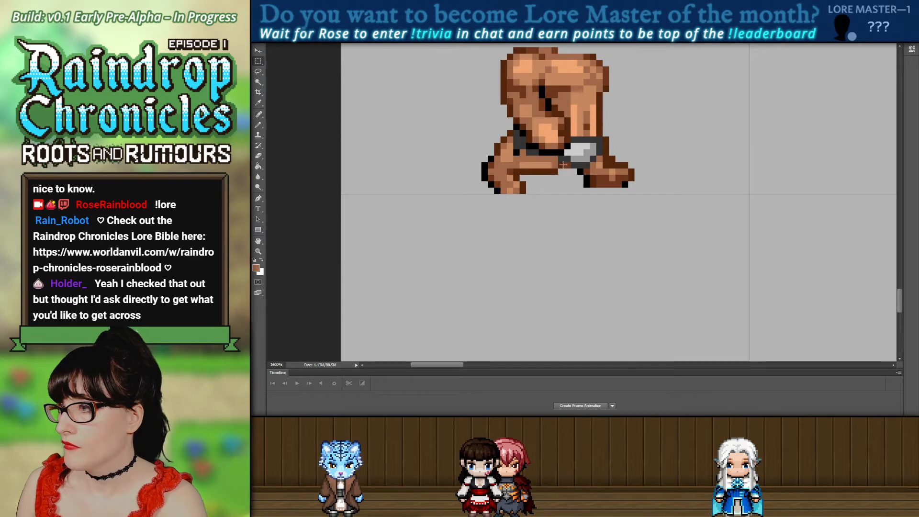
click(259, 252)
alt+click(560, 210)
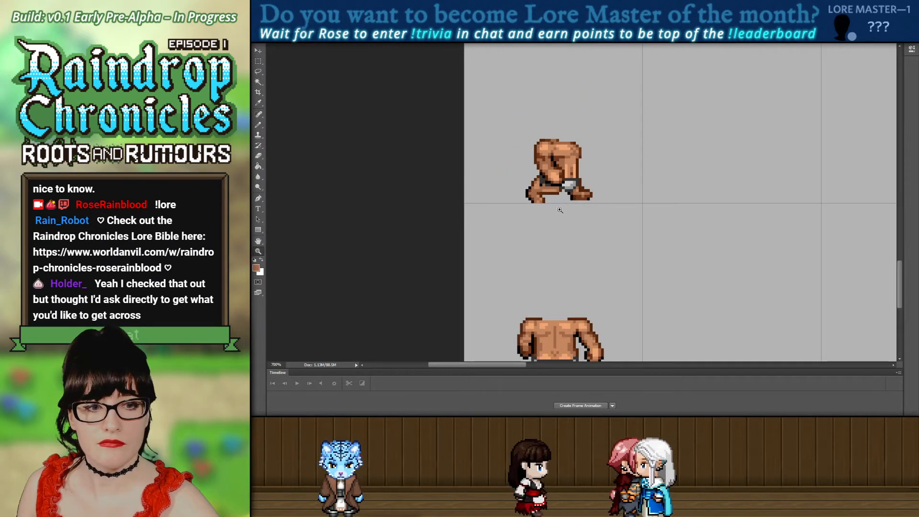
Switch the sheet to the darkest-skinned male body and draw a dark brown outline under the upper crouching sprite's bent leg.
scroll(560, 210, up, 5)
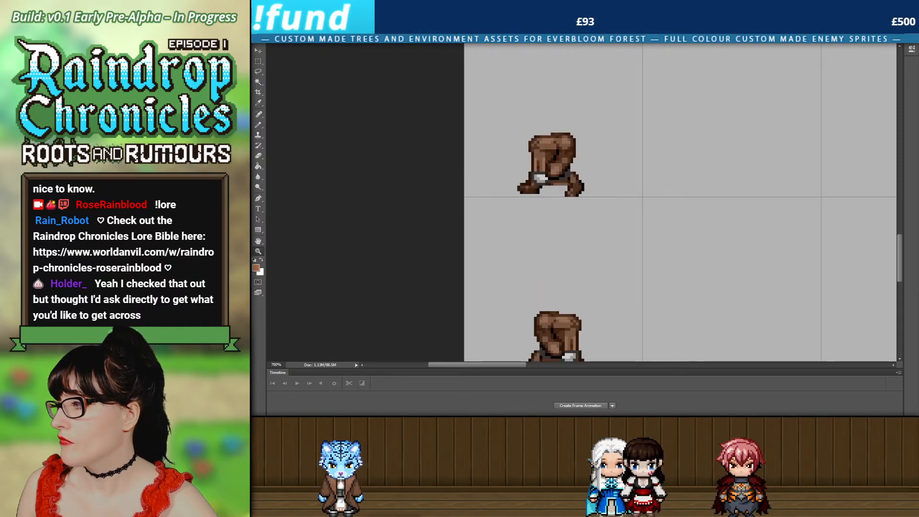
drag(553, 163, 902, 233)
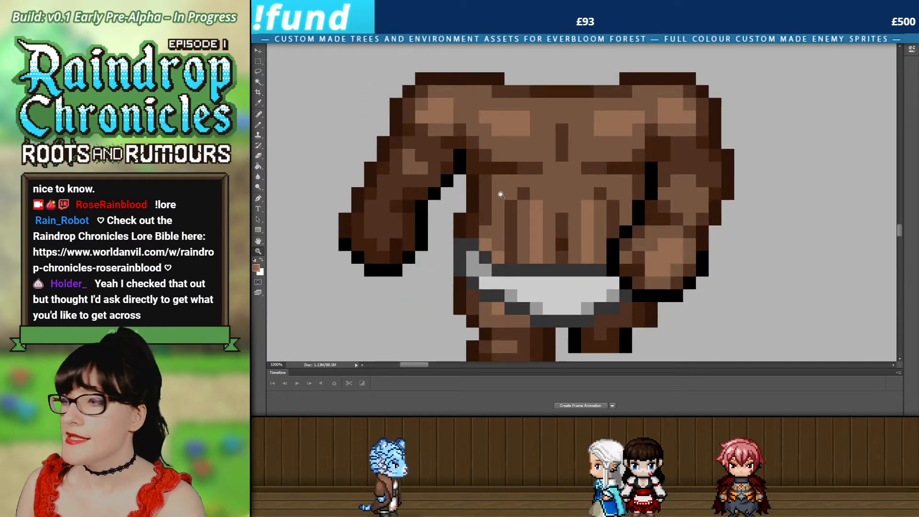
scroll(501, 195, down, 1)
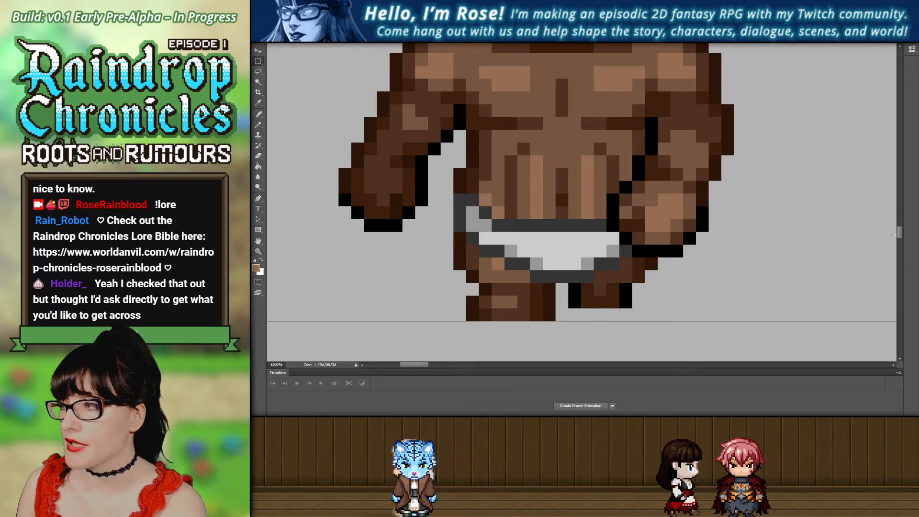
drag(899, 238, 899, 274)
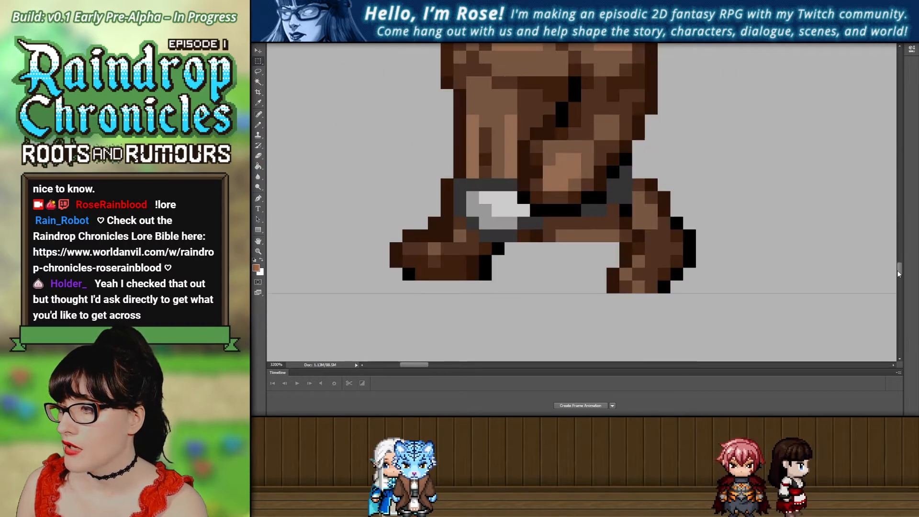
drag(529, 236, 540, 236)
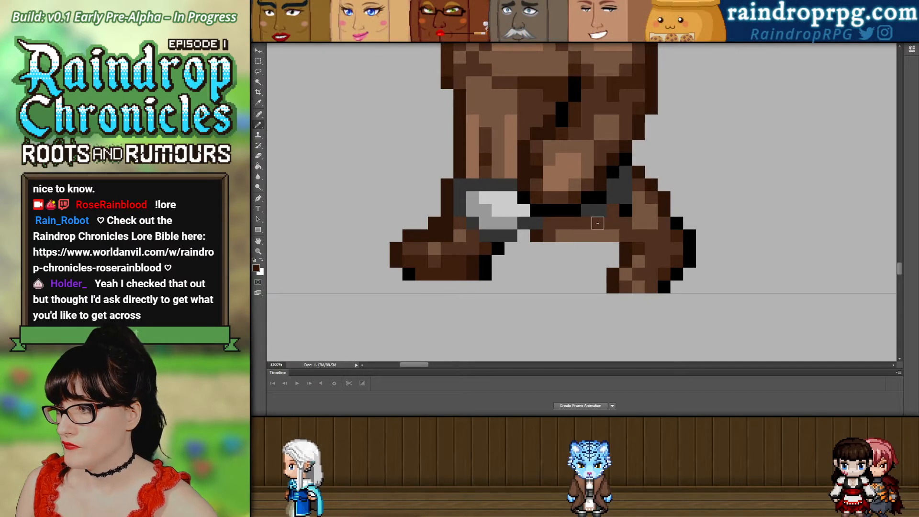
Draw the same dark brown outline under the lower crouching sprite's bent leg and touch up its skin pixels beside the waistband using sampled browns.
scroll(899, 284, down, 3)
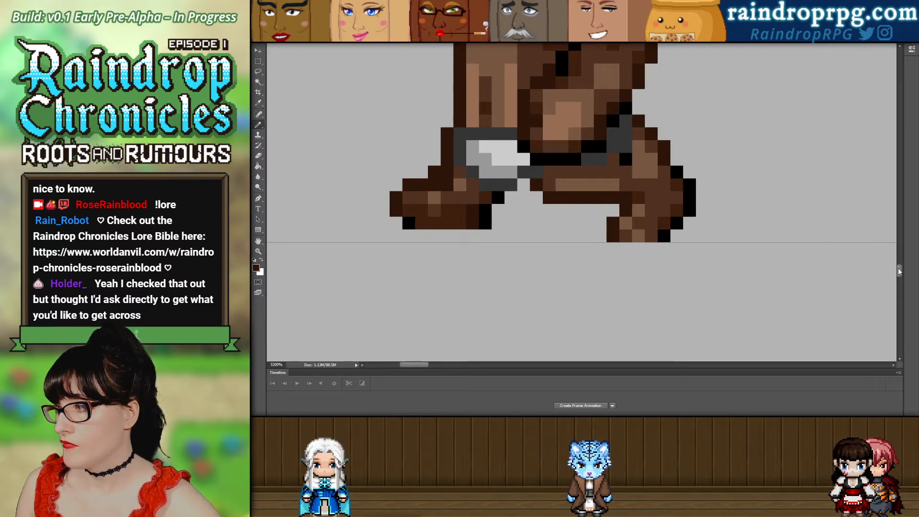
drag(899, 271, 901, 304)
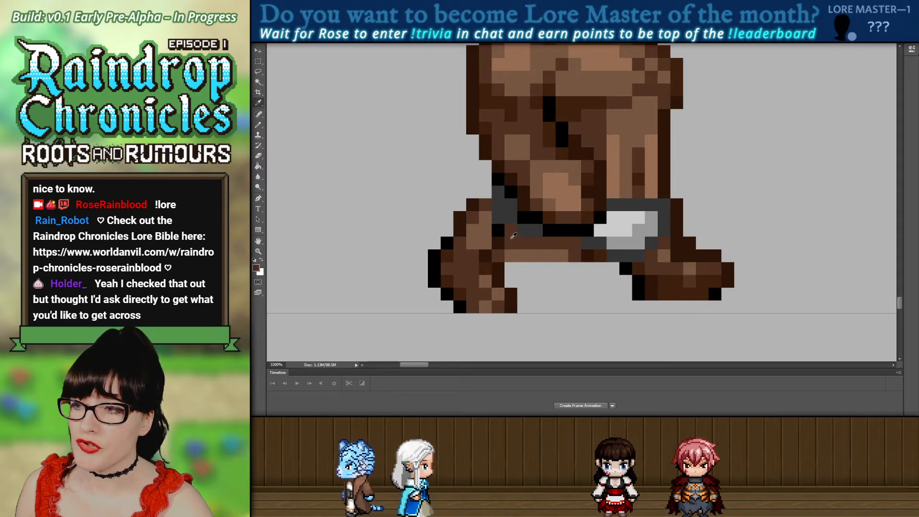
alt+click(592, 255)
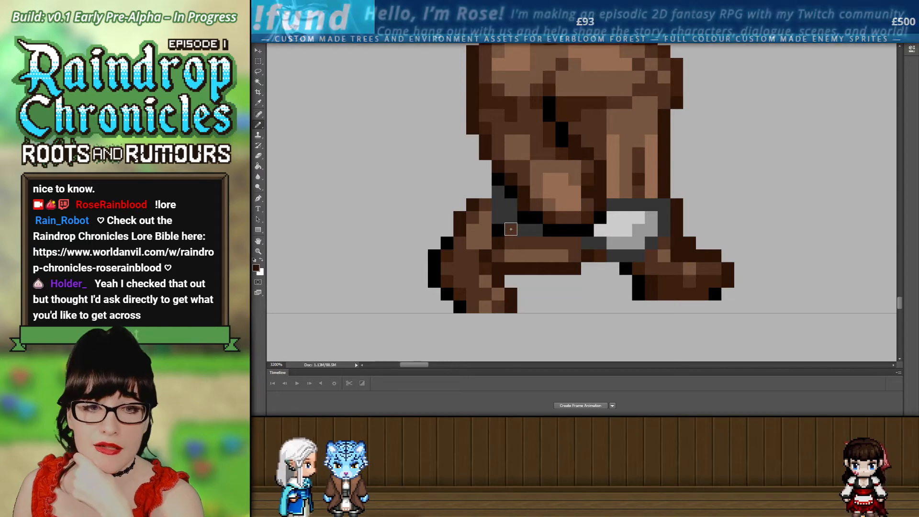
scroll(514, 240, up, 2)
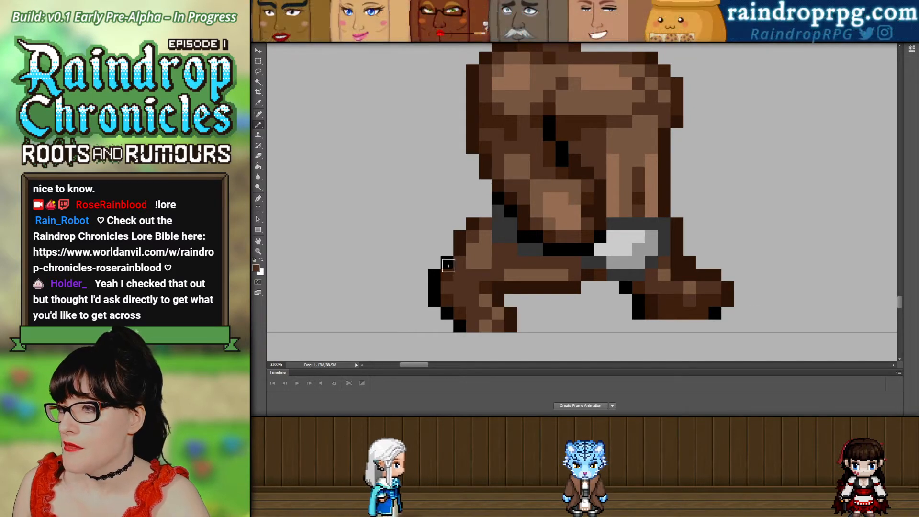
alt+click(485, 205)
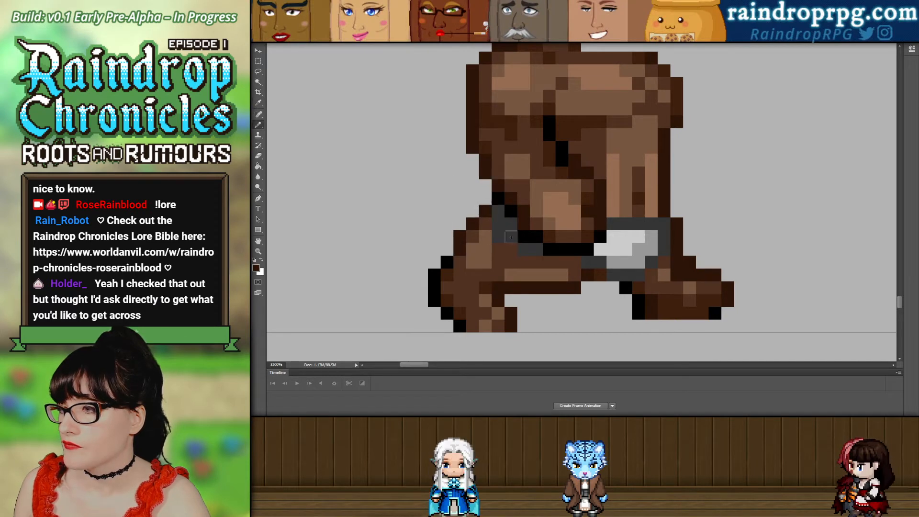
scroll(591, 267, down, 10)
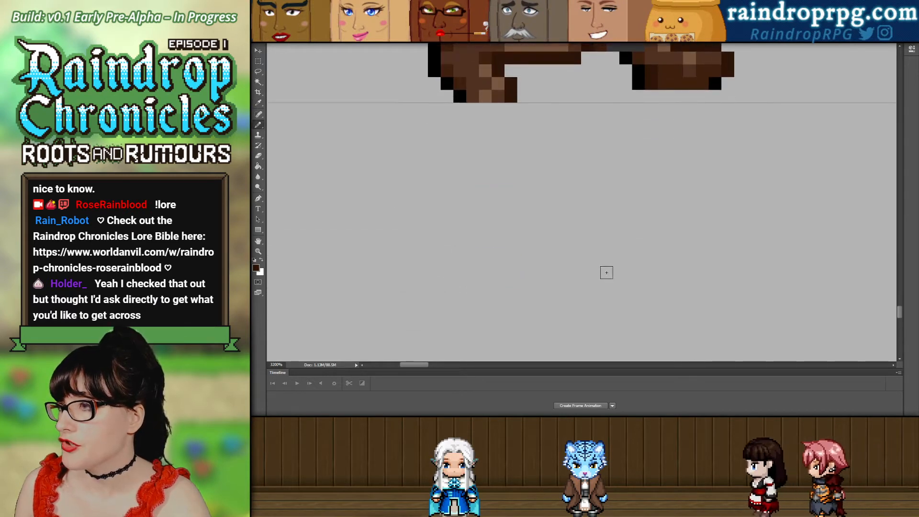
scroll(607, 272, up, 4)
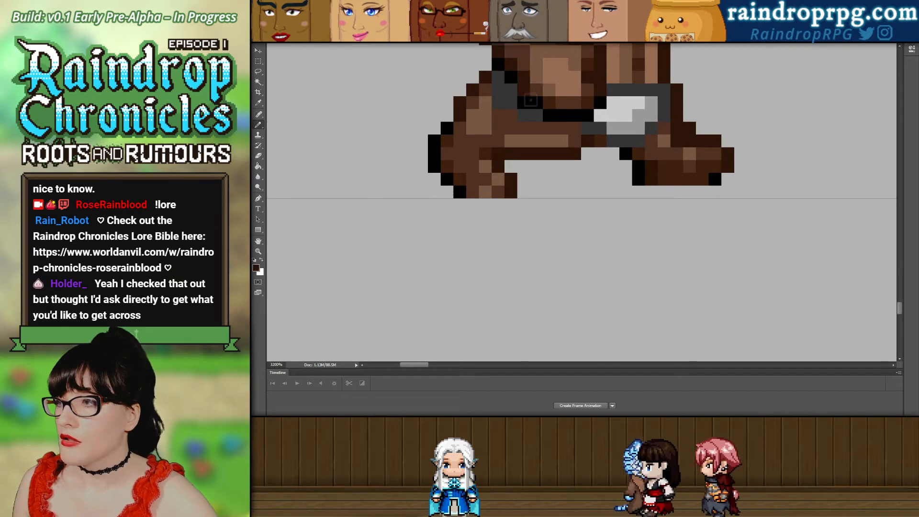
key(m)
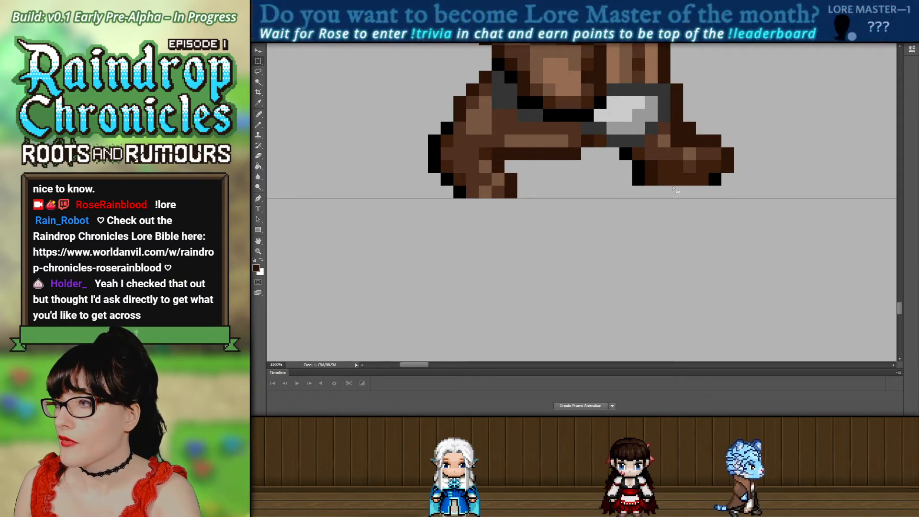
scroll(612, 197, up, 2)
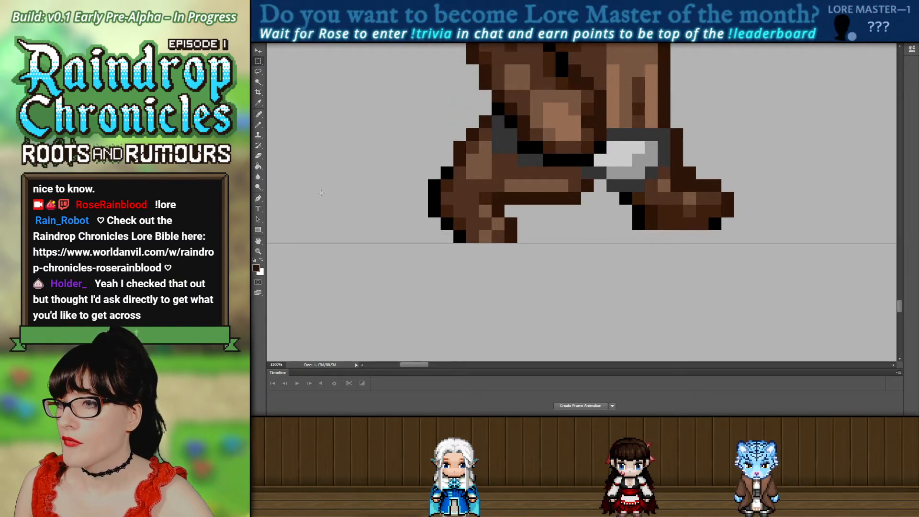
Check the darkest-skinned crouching sprites against the front and back view sprites in the same column of the sheet.
scroll(487, 222, down, 6)
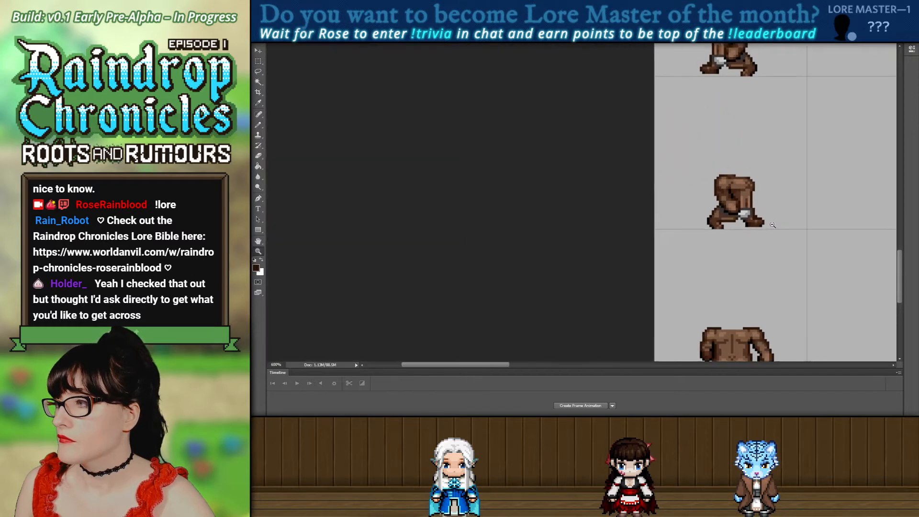
scroll(773, 221, up, 2)
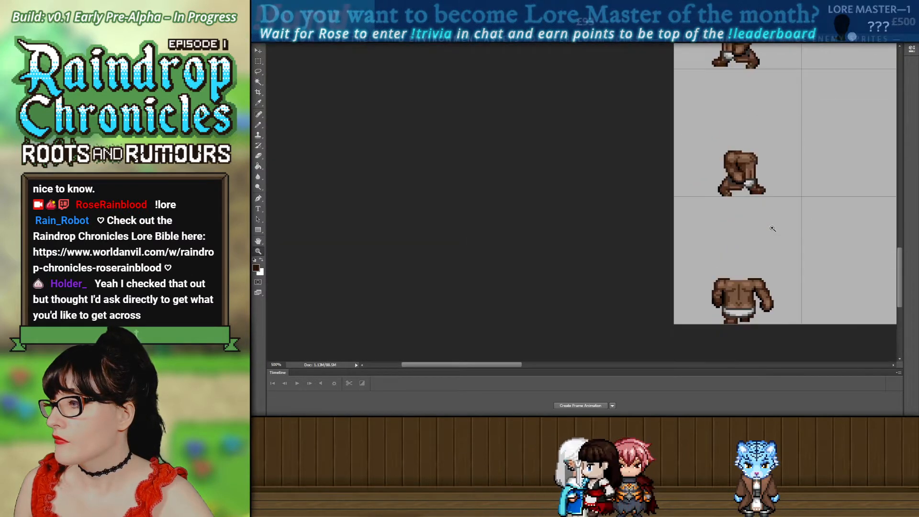
scroll(777, 285, up, 3)
scroll(776, 304, up, 3)
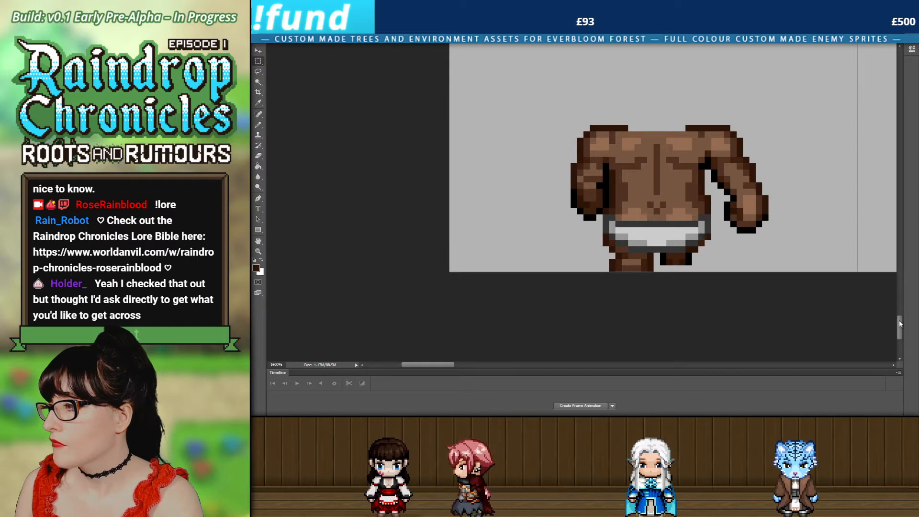
drag(900, 328, 902, 222)
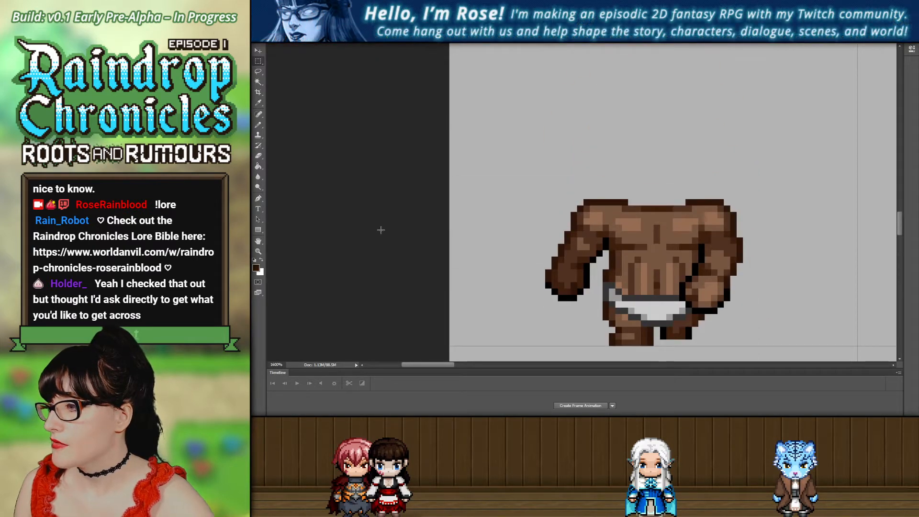
alt+click(632, 250)
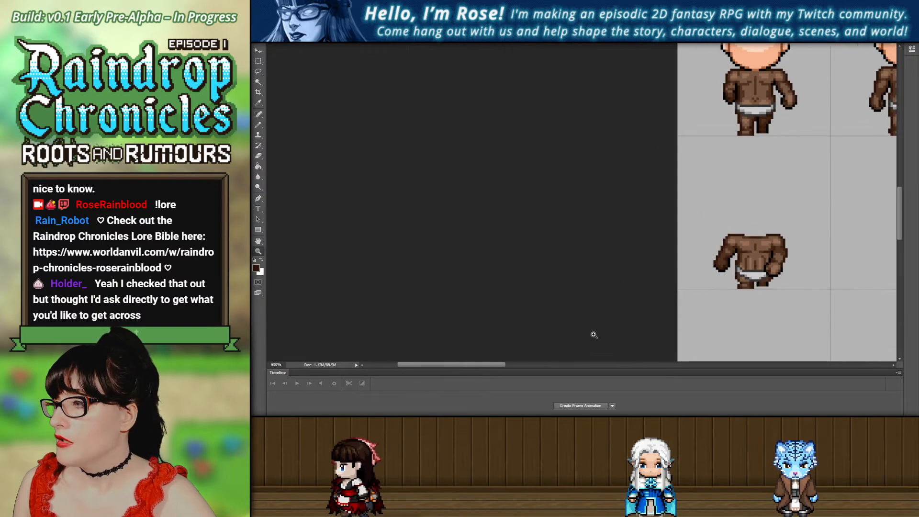
drag(494, 366, 535, 367)
scroll(510, 266, down, 2)
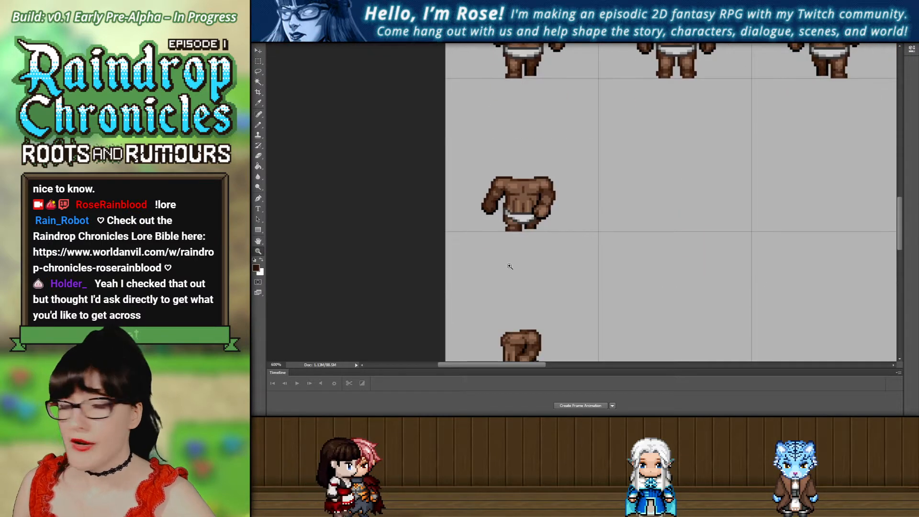
scroll(471, 184, down, 2)
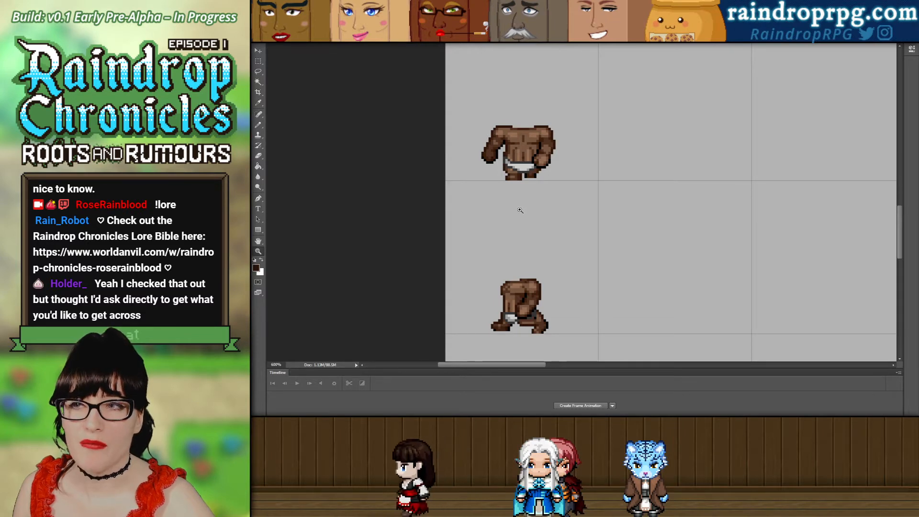
scroll(521, 211, up, 2)
scroll(524, 209, down, 4)
scroll(523, 210, up, 5)
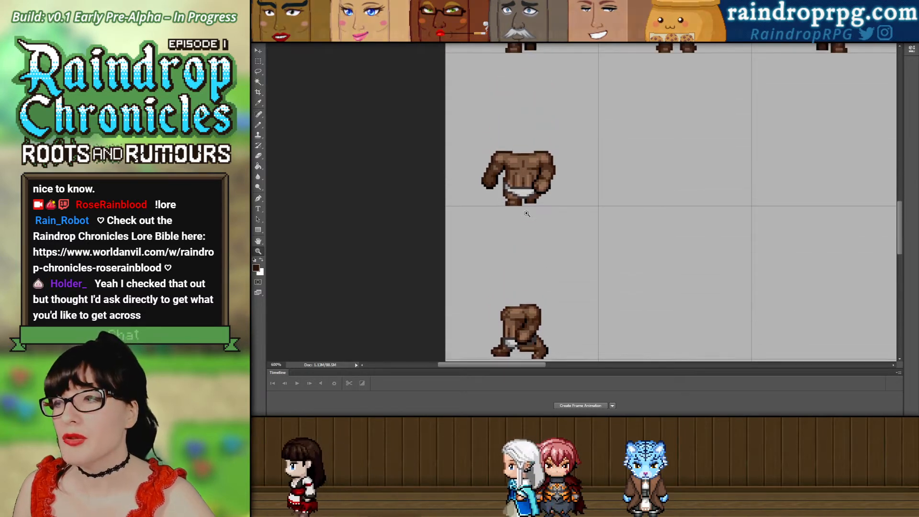
scroll(526, 213, down, 6)
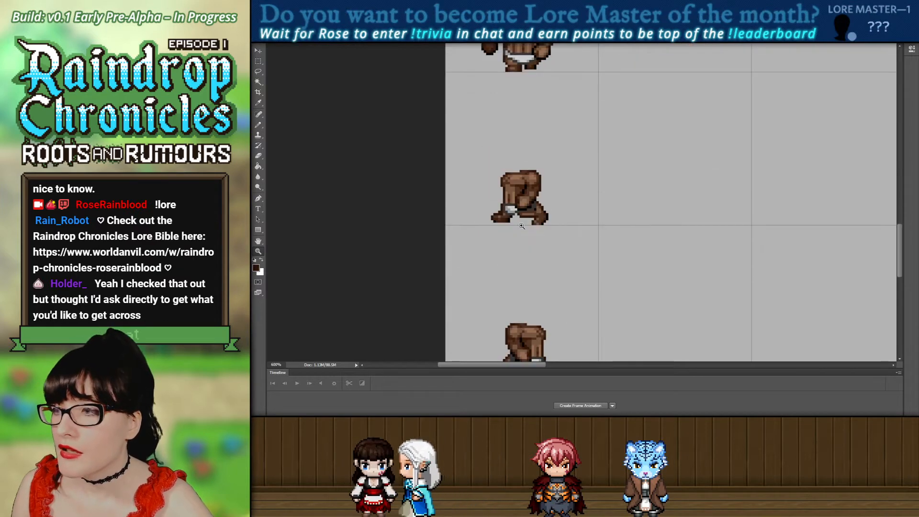
scroll(531, 253, down, 6)
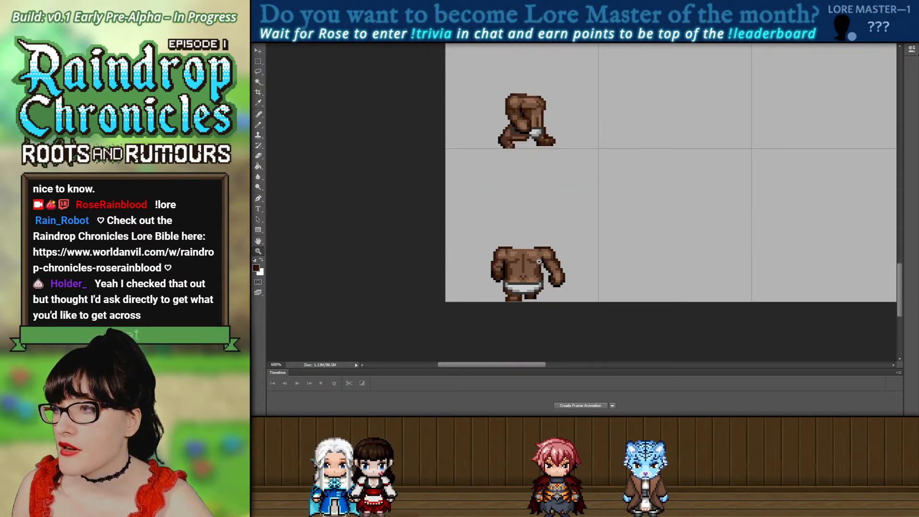
scroll(540, 263, up, 2)
scroll(540, 263, up, 3)
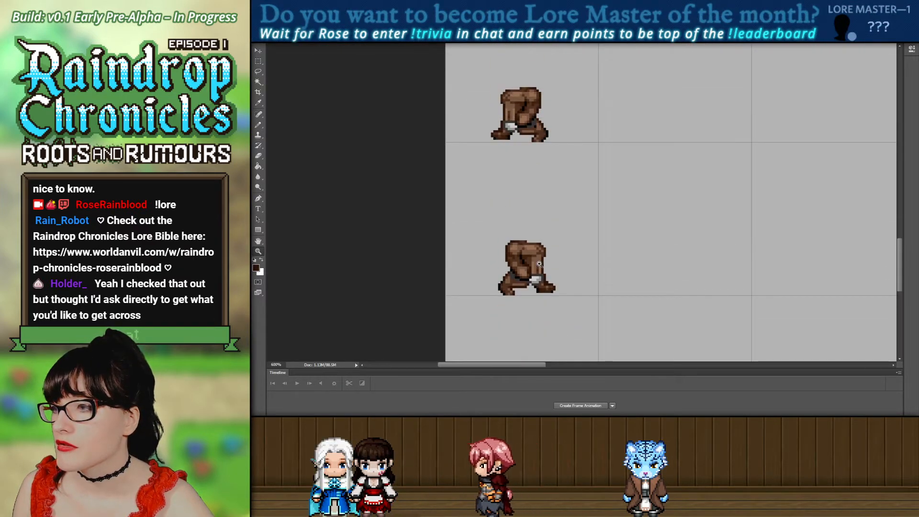
scroll(540, 264, up, 1)
scroll(539, 268, up, 3)
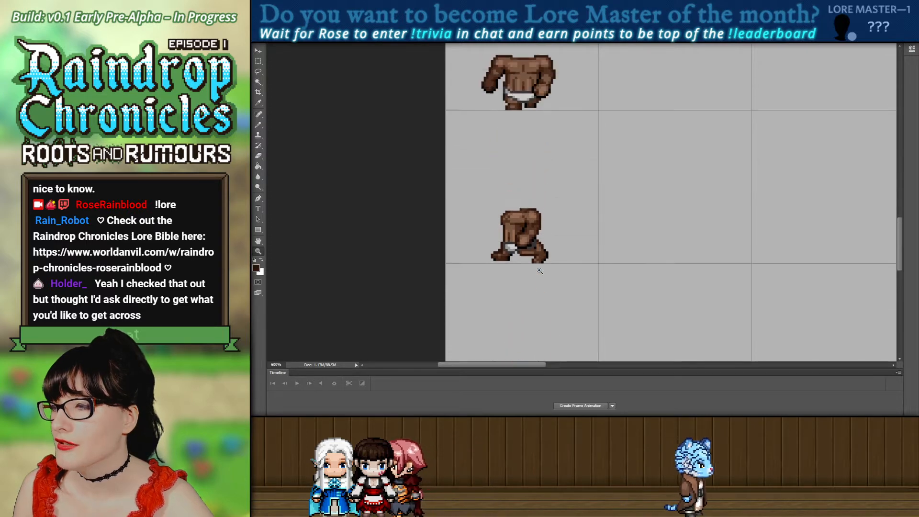
Switch the sheet to the light-skinned female body and zoom in on its front-facing sprite without a head.
scroll(539, 271, up, 2)
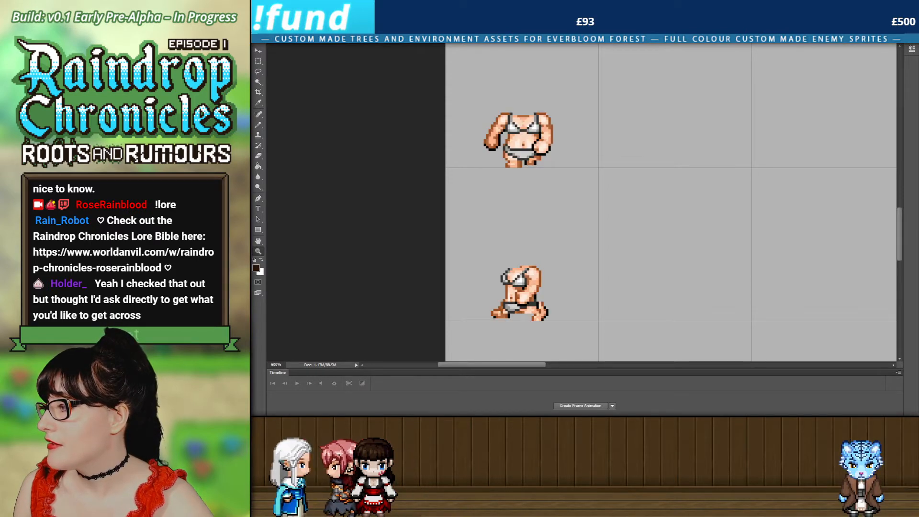
scroll(557, 216, up, 2)
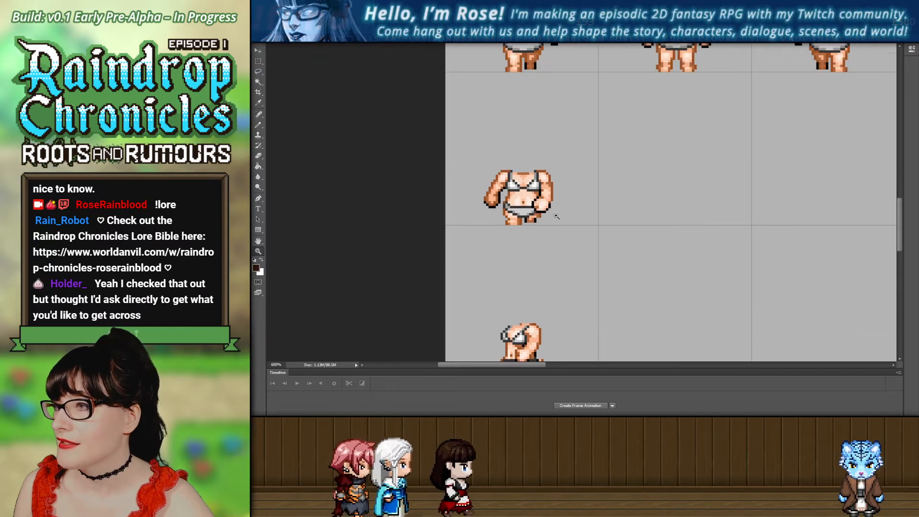
click(557, 217)
click(557, 216)
click(557, 216)
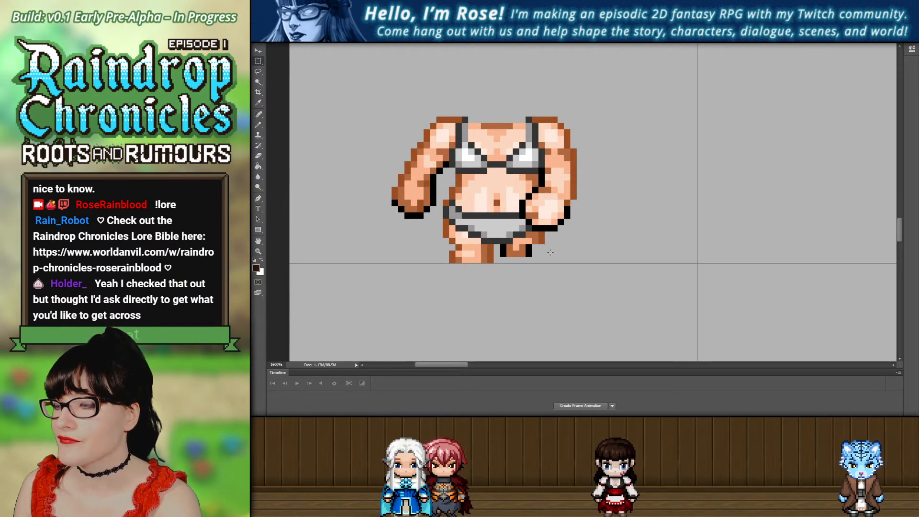
Examine the leg outlines of the light-skinned female body's two crouching sprites and its back view sprite.
scroll(598, 243, down, 8)
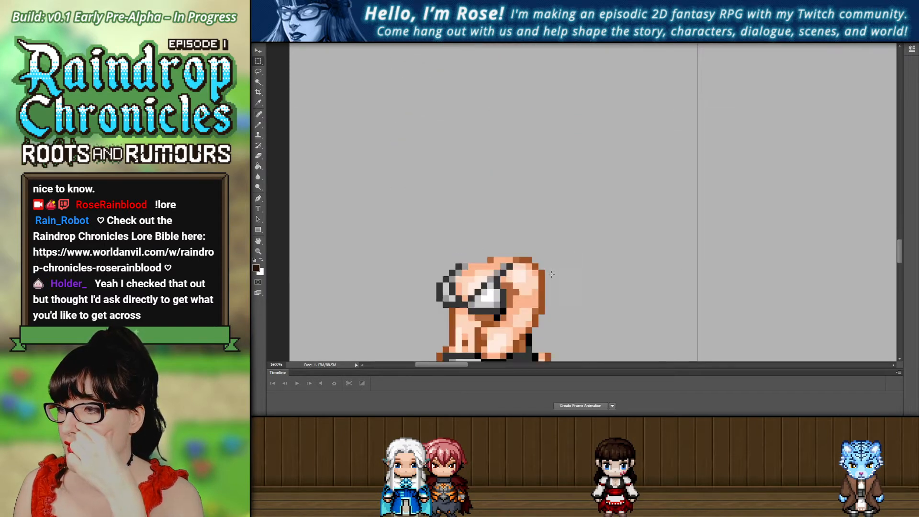
scroll(551, 271, down, 2)
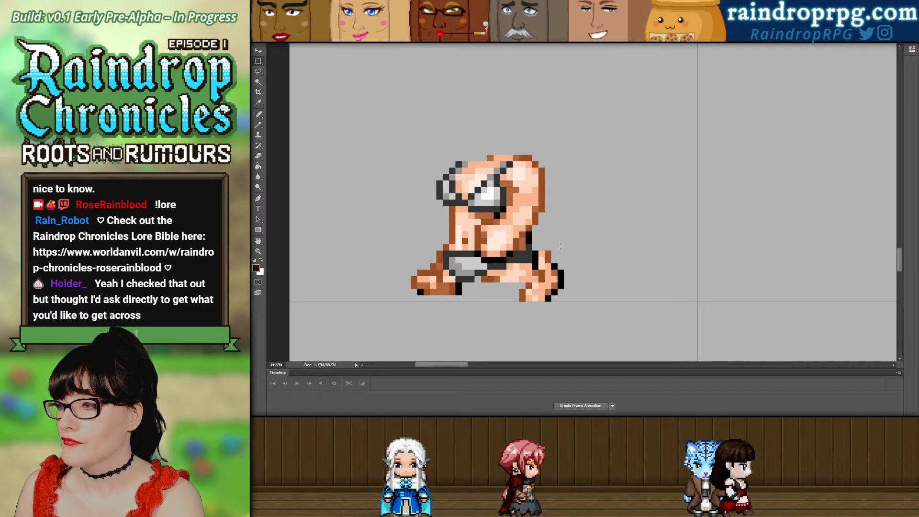
scroll(560, 245, down, 12)
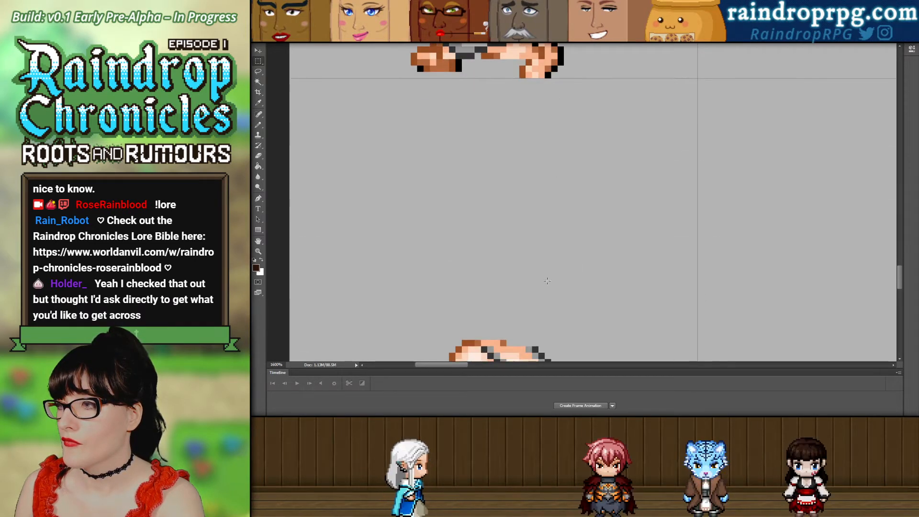
scroll(532, 286, down, 5)
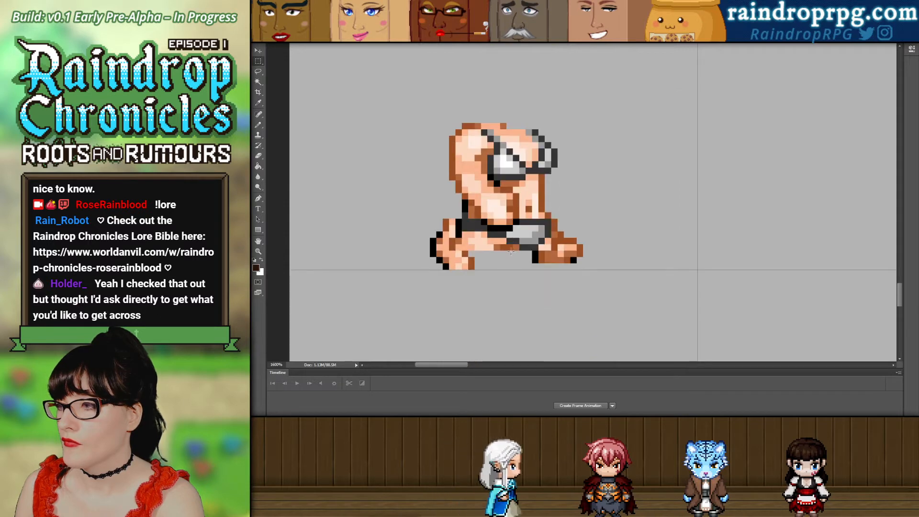
drag(494, 246, 500, 262)
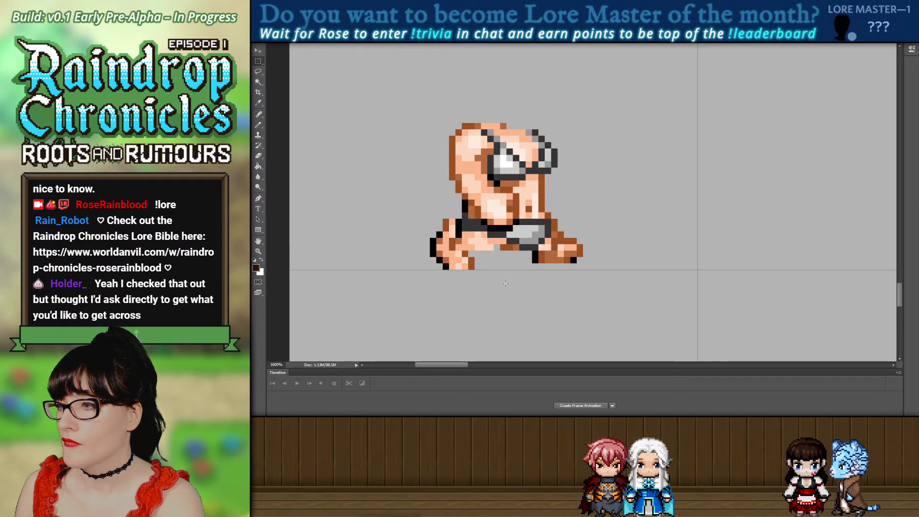
scroll(505, 283, down, 1)
scroll(505, 283, down, 10)
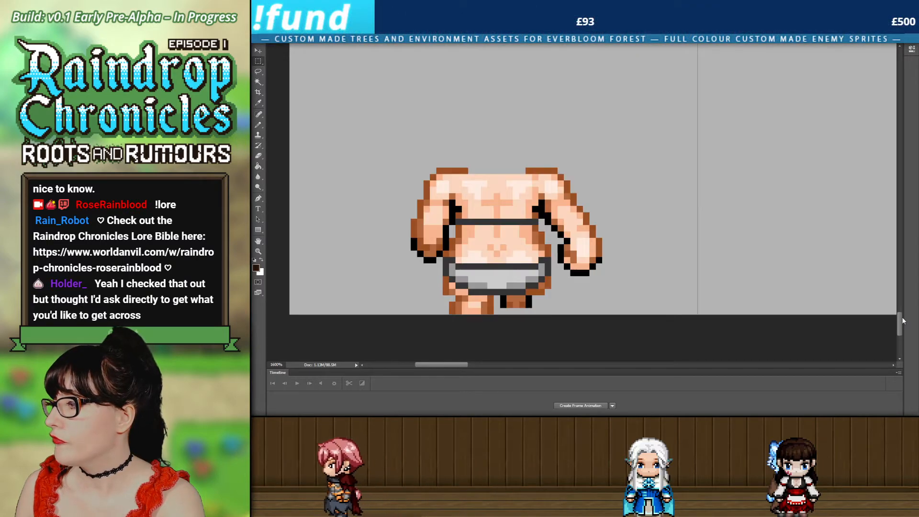
Draw a brown outline along the underside and top of the upper crouching sprite's bent leg using colours sampled from its skin and outline.
drag(902, 317, 889, 256)
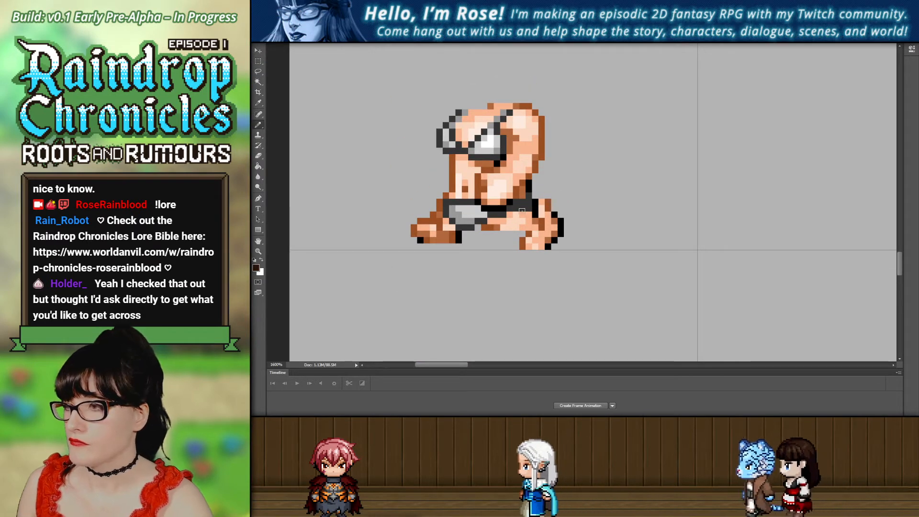
alt+click(533, 239)
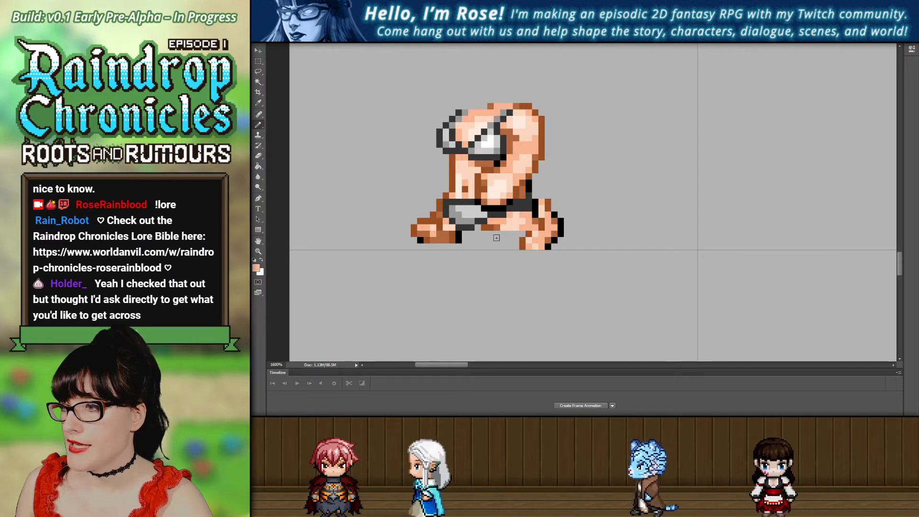
key(z)
drag(534, 195, 526, 203)
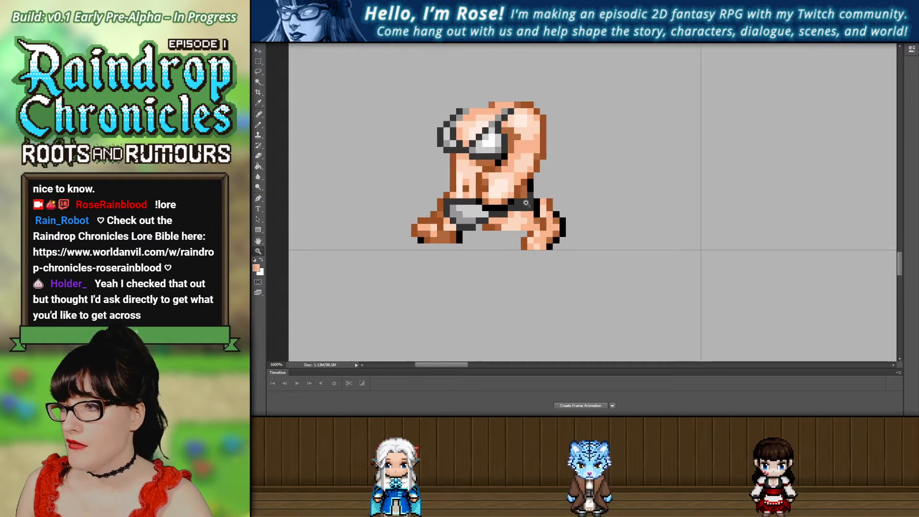
click(526, 203)
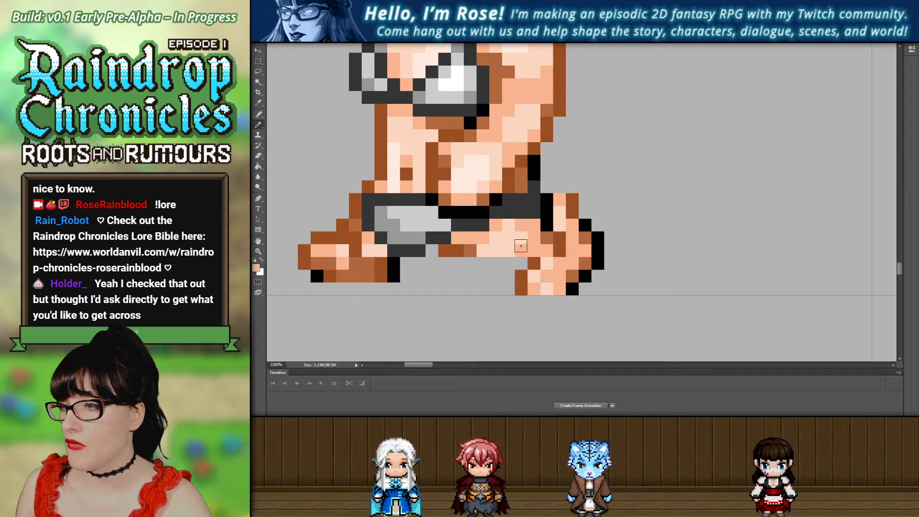
alt+click(575, 197)
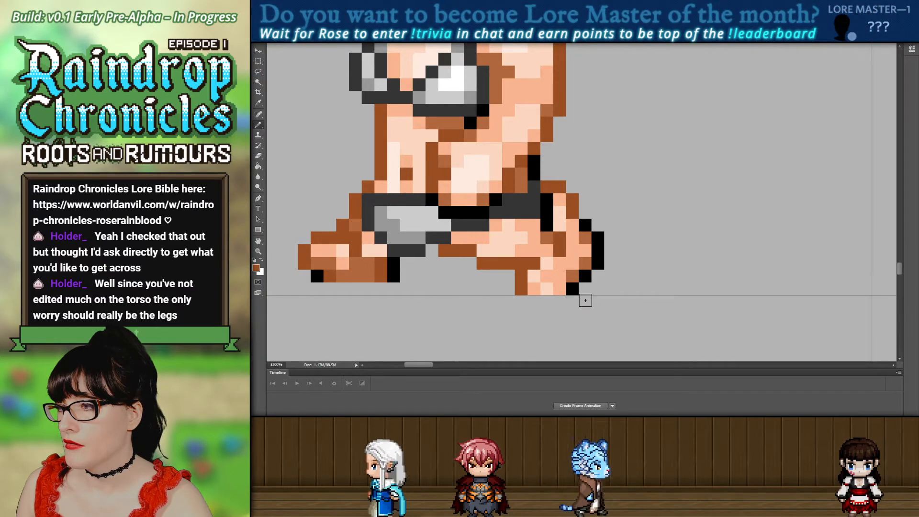
Delete the extra outline pixels above the upper crouching sprite's bent leg and shift its brown corner pixel one pixel left.
click(258, 61)
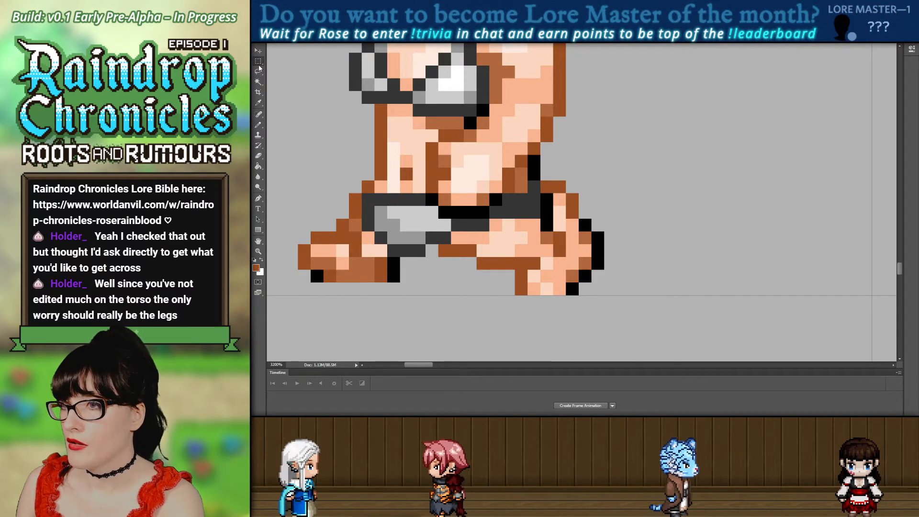
drag(541, 192, 578, 169)
key(Delete)
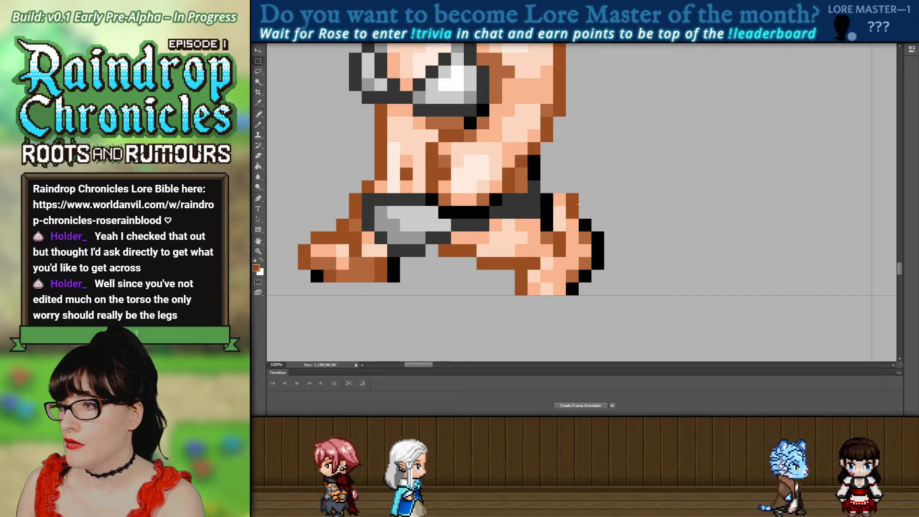
drag(567, 206, 591, 194)
click(257, 55)
key(Left)
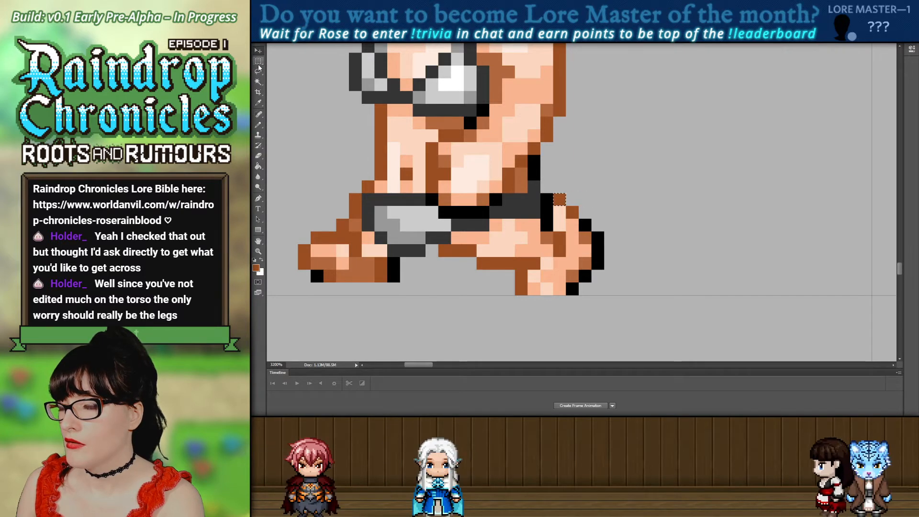
click(259, 60)
click(366, 132)
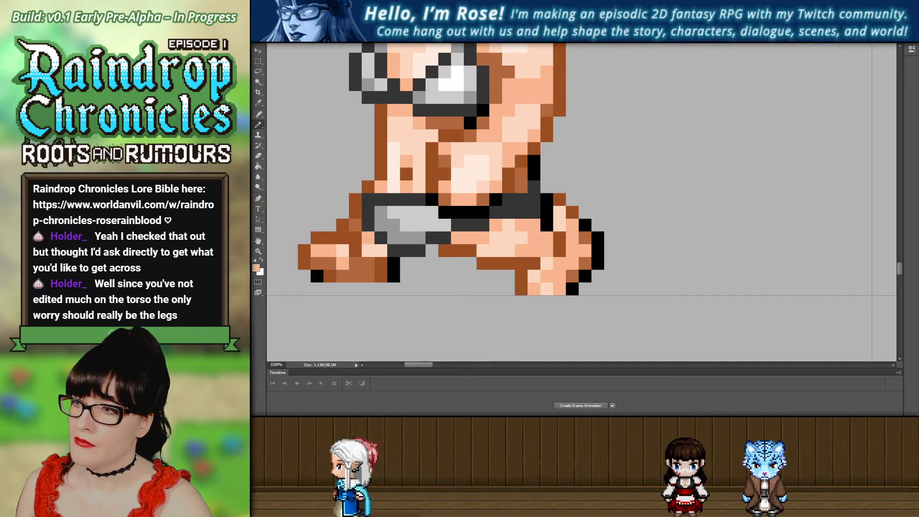
Check the upper crouching sprite's reshaped leg against the neighbouring sprites in the same column of the sheet.
key(z)
drag(357, 244, 354, 243)
scroll(353, 243, down, 8)
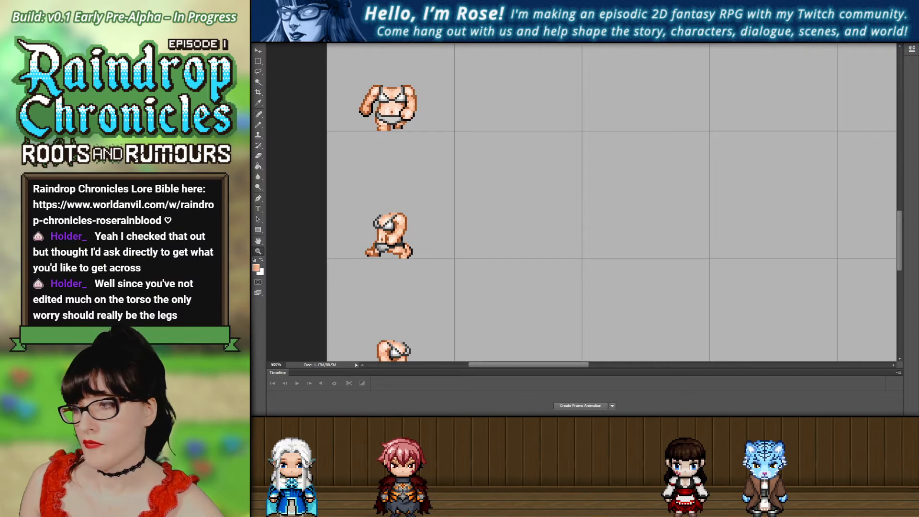
scroll(327, 235, up, 4)
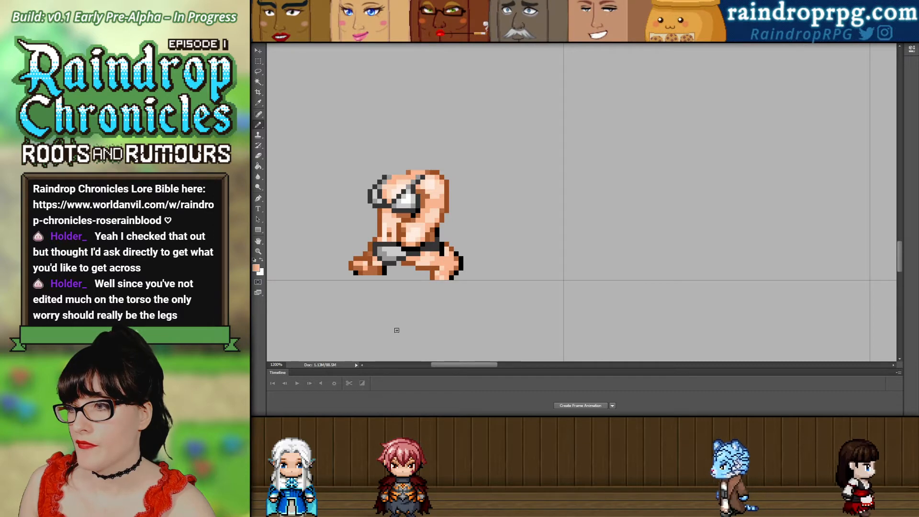
click(258, 251)
scroll(397, 289, down, 5)
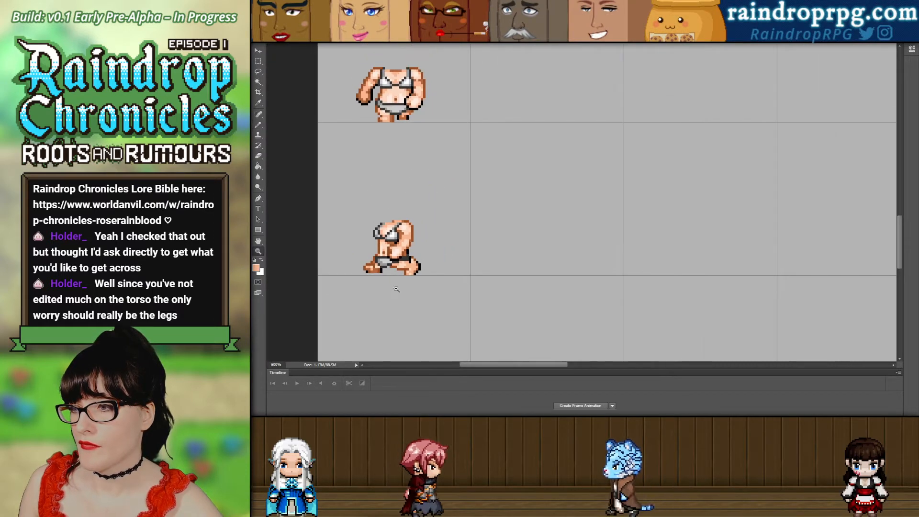
scroll(398, 289, down, 1)
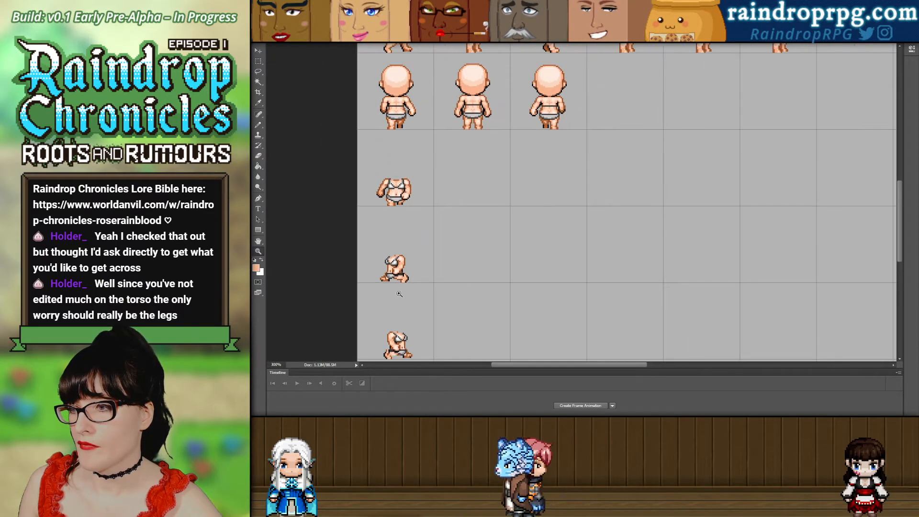
scroll(383, 290, up, 1)
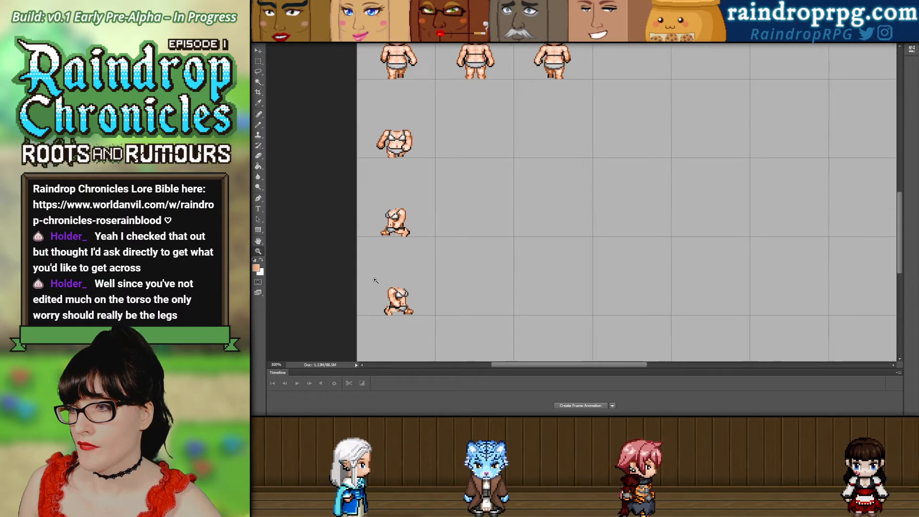
Round off the brown outline at the top of the lower crouching sprite's bent leg.
scroll(387, 288, up, 6)
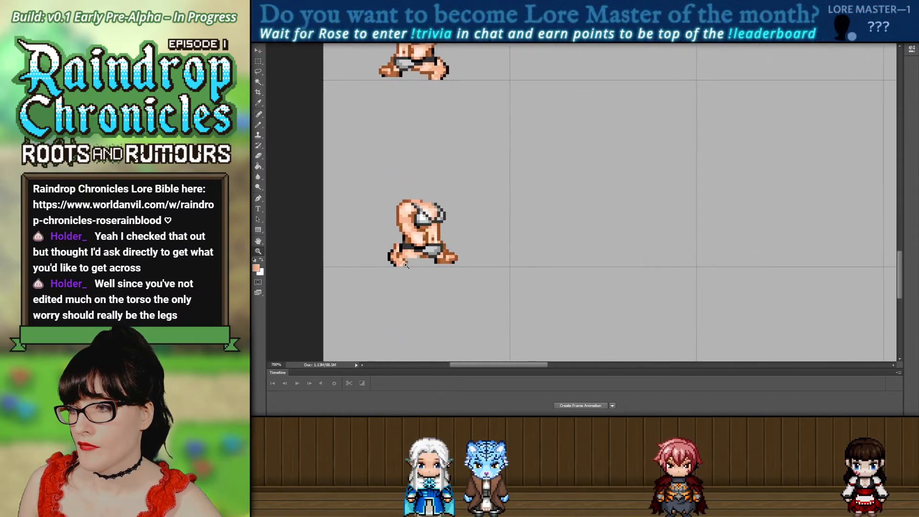
click(259, 125)
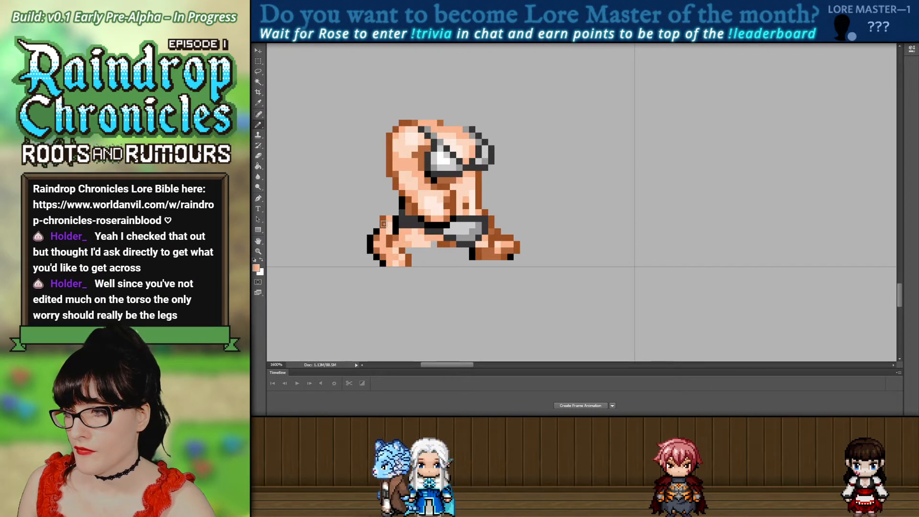
mouse_move(900, 290)
mouse_down()
mouse_move(901, 305)
mouse_move(899, 292)
mouse_up()
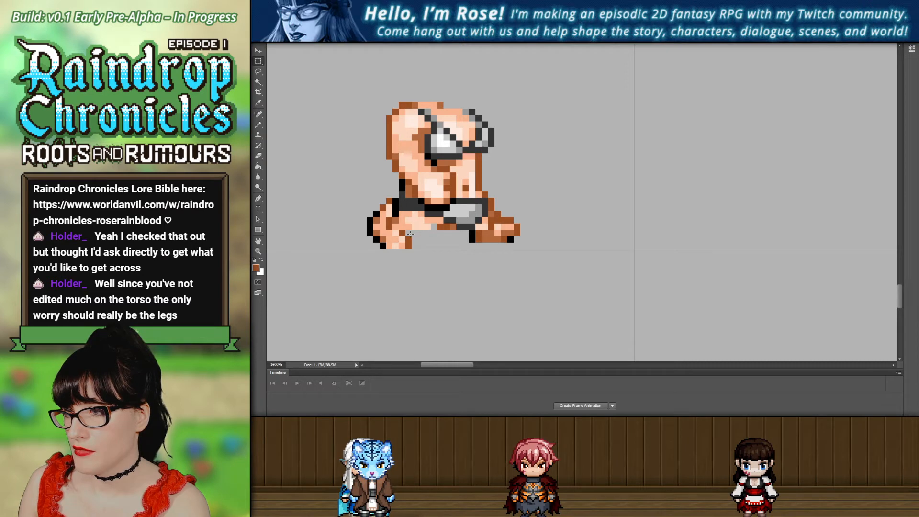
Draw a sampled brown outline under the lower crouching sprite's bent leg, matching the leg of the upper crouching sprite.
scroll(411, 234, up, 10)
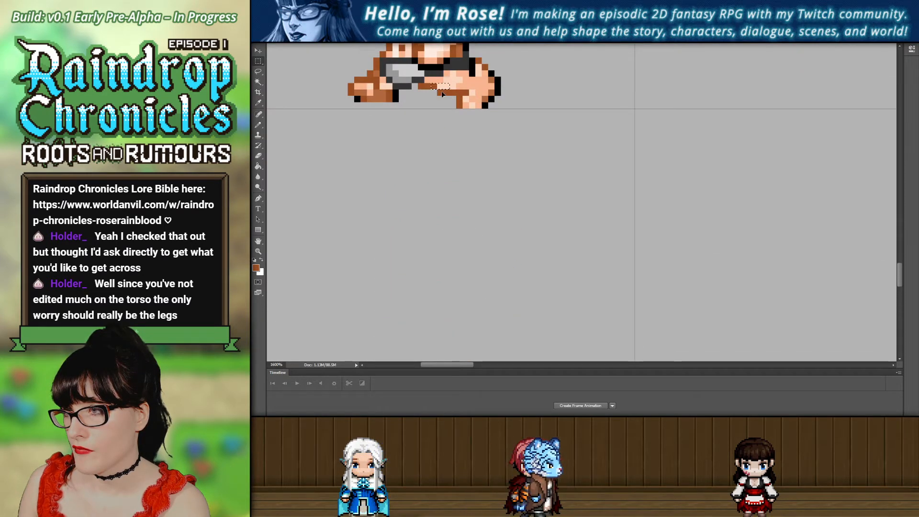
scroll(429, 91, down, 5)
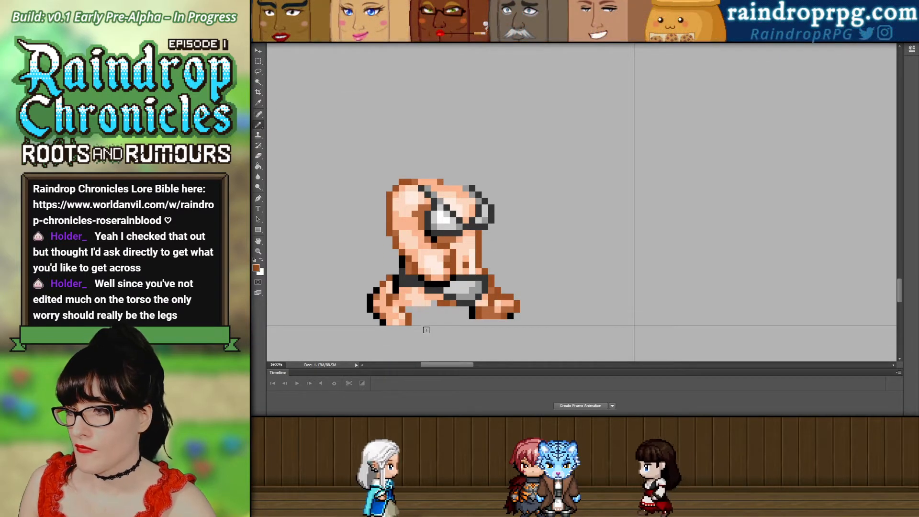
alt+click(431, 288)
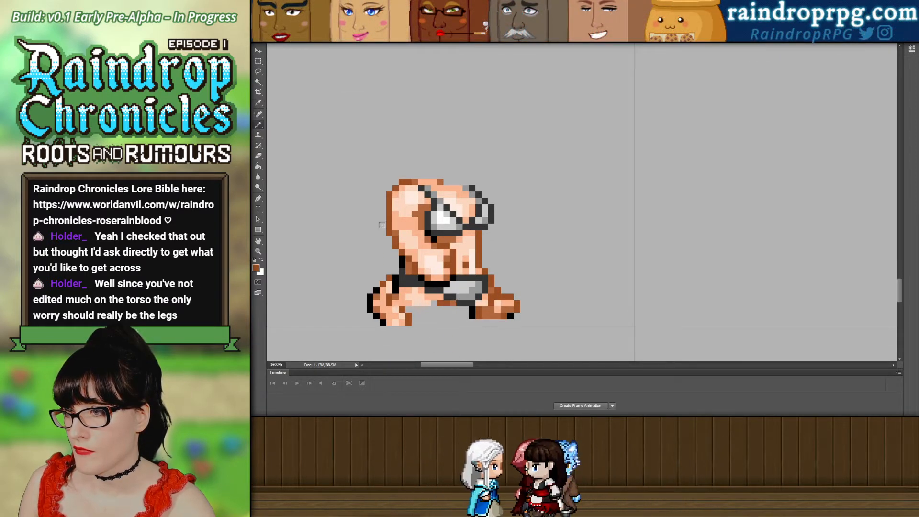
drag(435, 310, 422, 310)
scroll(439, 273, up, 3)
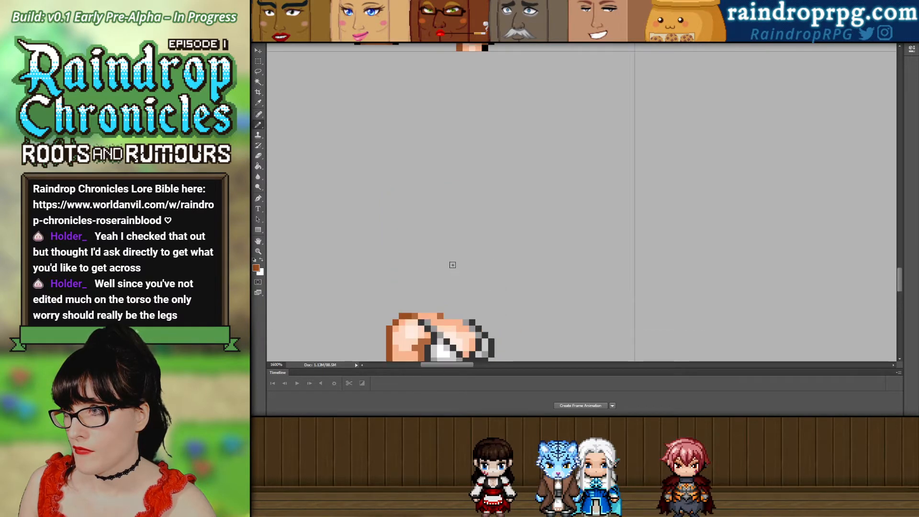
scroll(451, 263, down, 5)
scroll(452, 263, up, 5)
scroll(440, 318, down, 3)
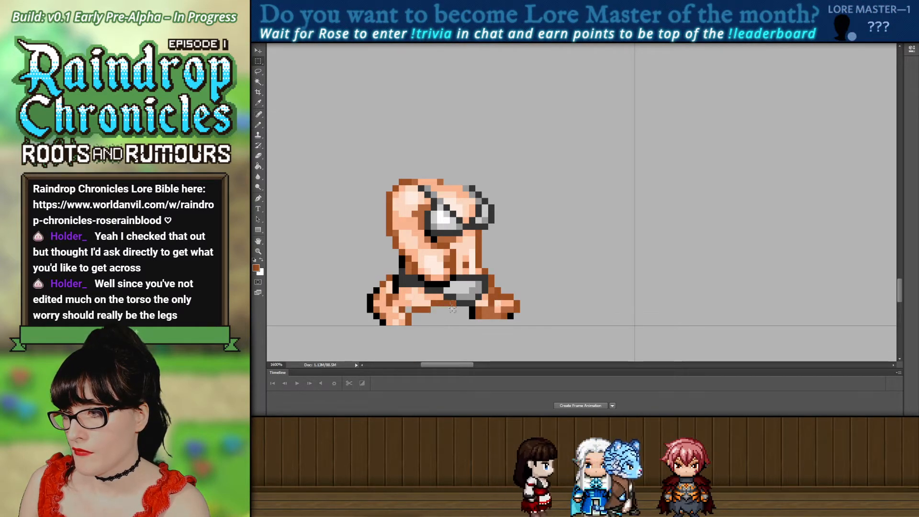
scroll(553, 299, down, 5)
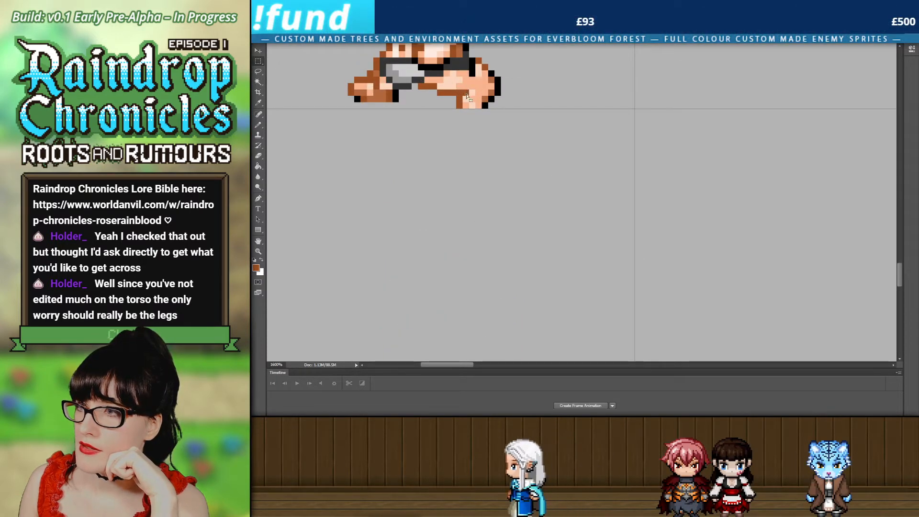
scroll(514, 295, down, 5)
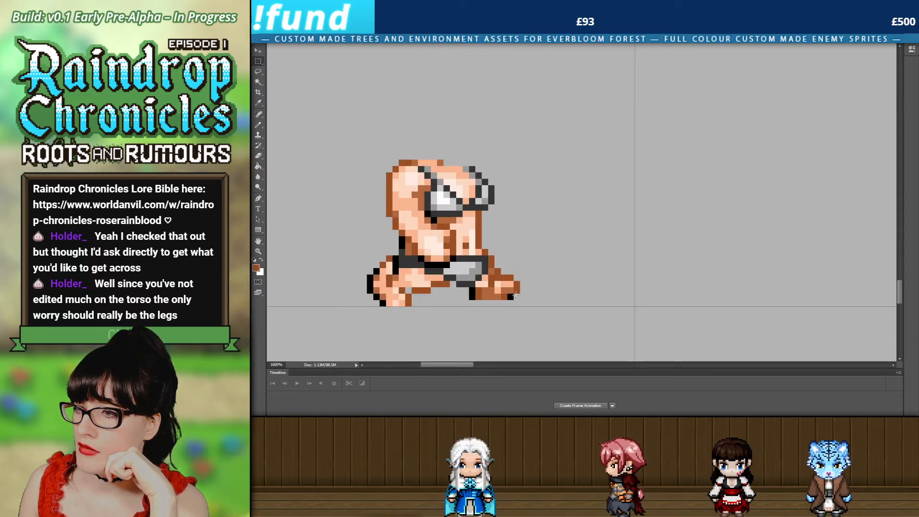
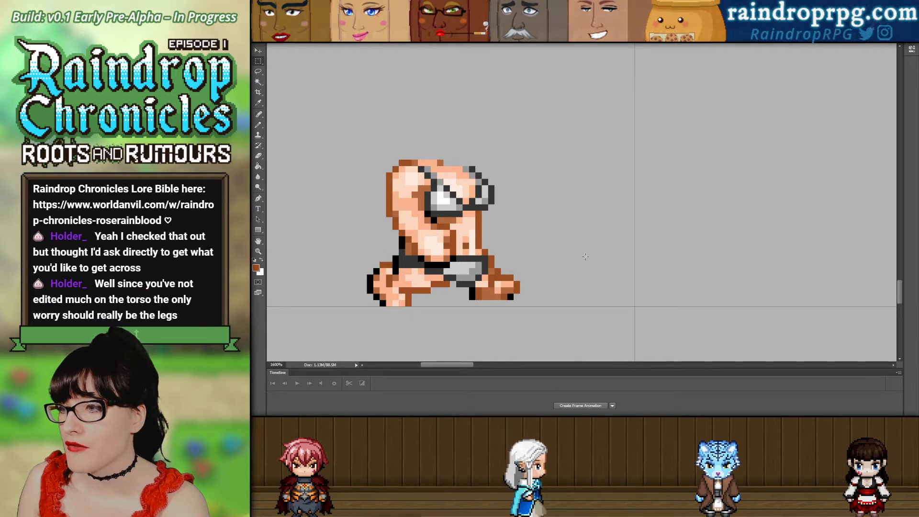
Select the corner pixels at the top of the upper crouching sprite's bent leg and nudge them one pixel down.
scroll(586, 257, up, 5)
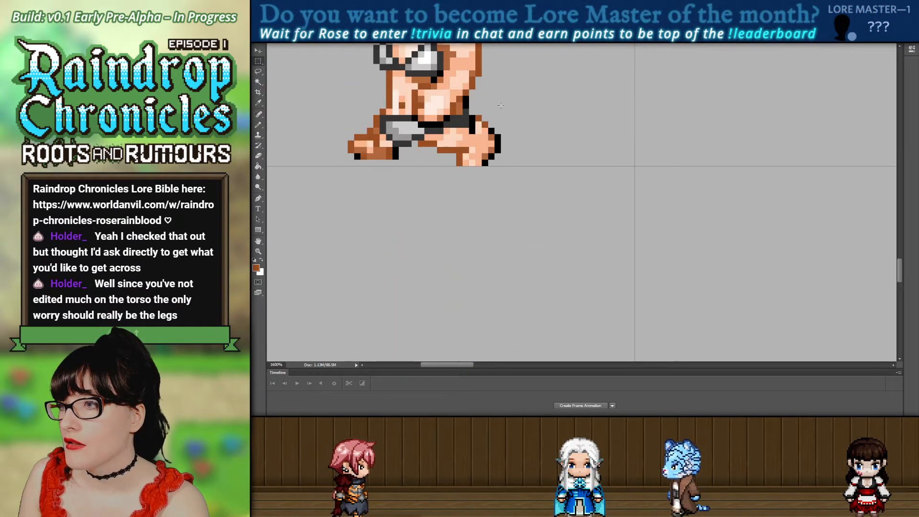
drag(476, 109, 487, 122)
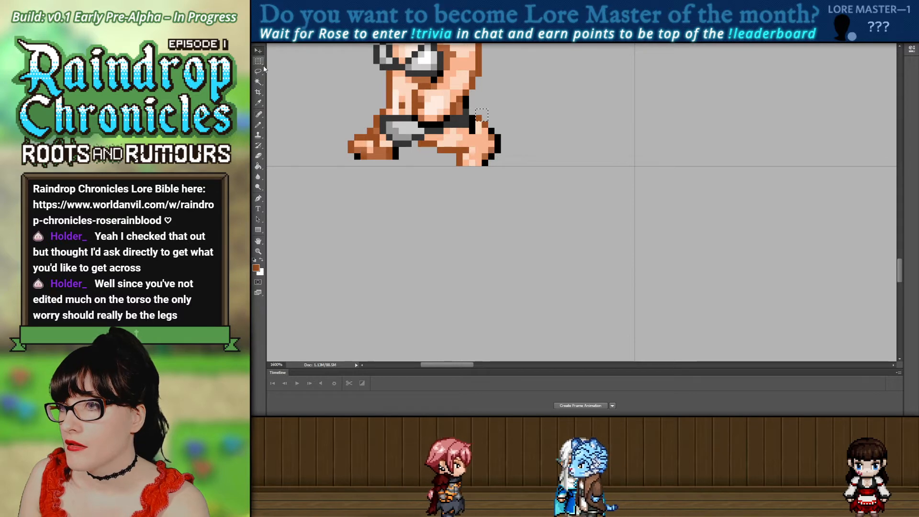
key(Down)
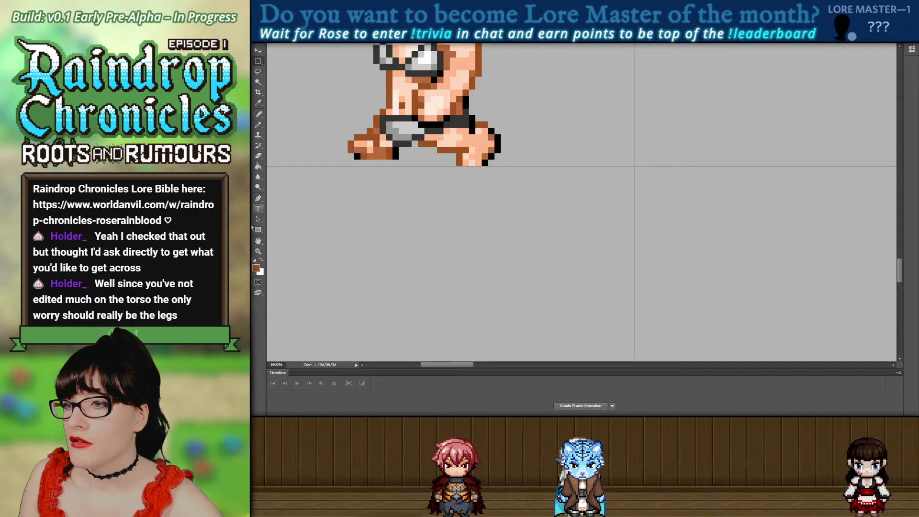
Compare the leg outlines of the light-skinned female body's two crouching sprites with its back view sprite.
alt+click(403, 224)
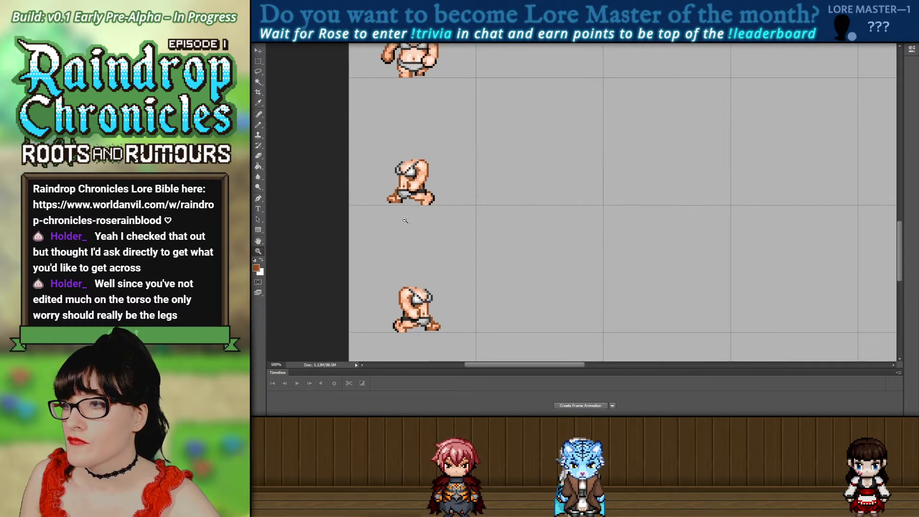
scroll(410, 252, down, 2)
scroll(419, 261, up, 3)
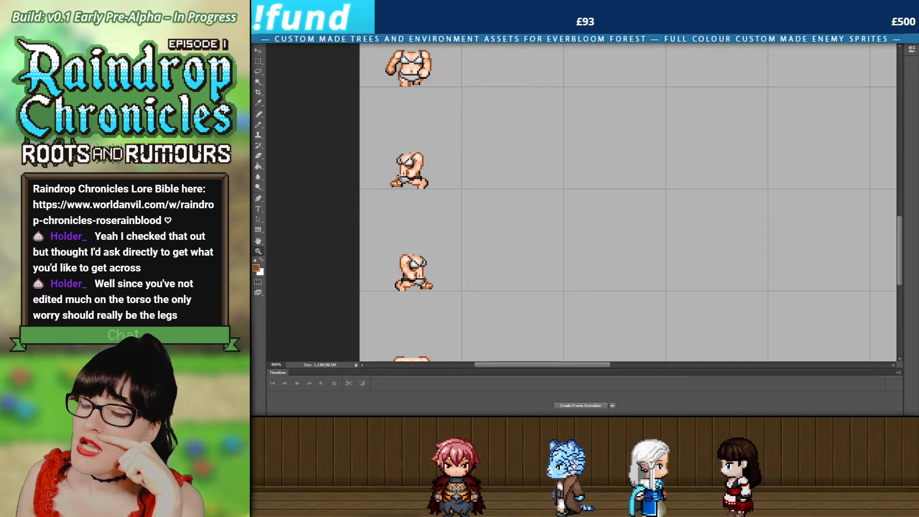
scroll(422, 187, down, 2)
scroll(429, 201, up, 2)
scroll(436, 213, down, 2)
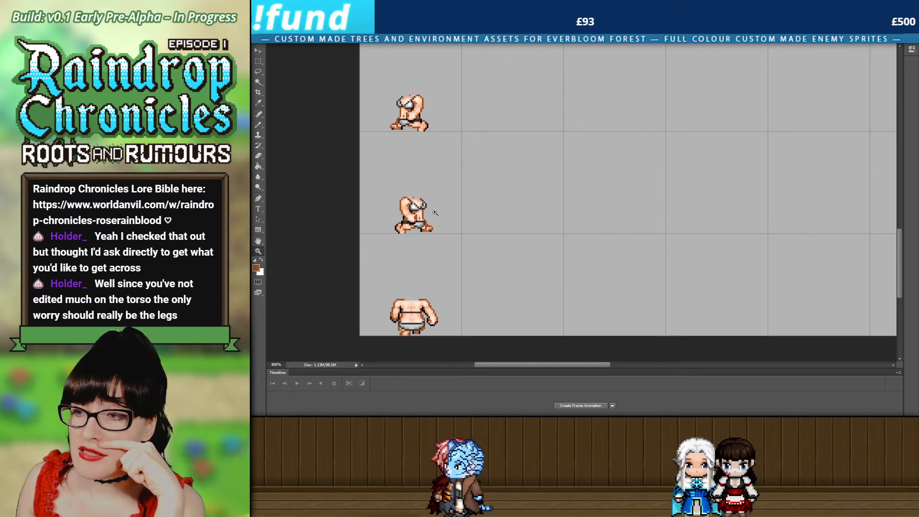
drag(406, 323, 405, 323)
click(406, 323)
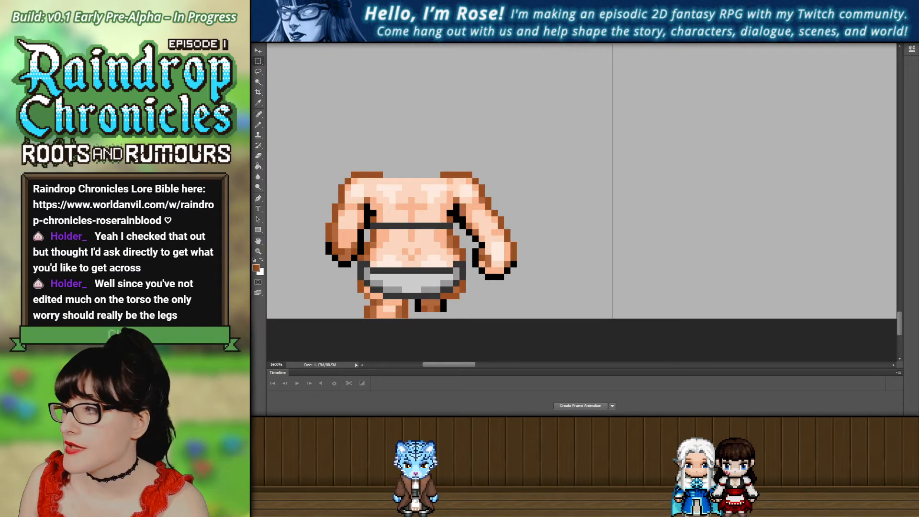
mouse_move(900, 316)
mouse_down()
mouse_move(897, 220)
mouse_move(898, 324)
mouse_up()
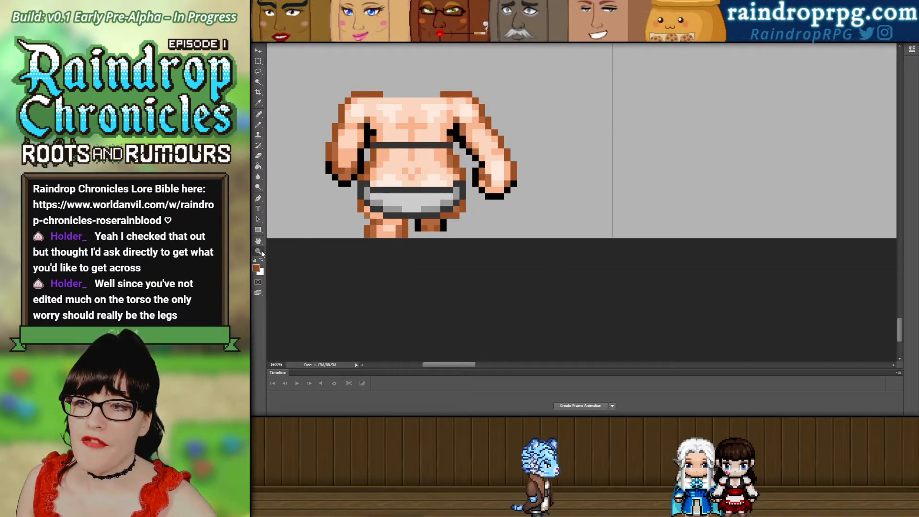
scroll(302, 273, down, 3)
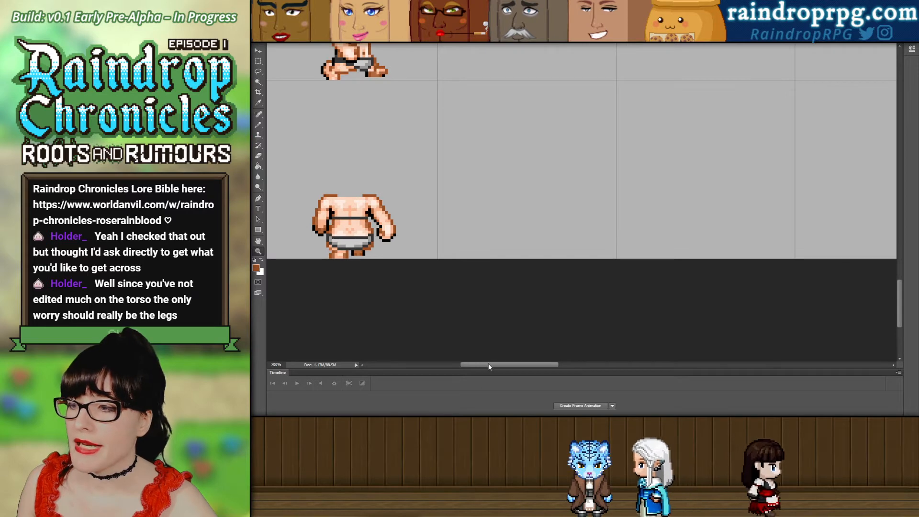
drag(489, 366, 462, 366)
scroll(622, 187, up, 5)
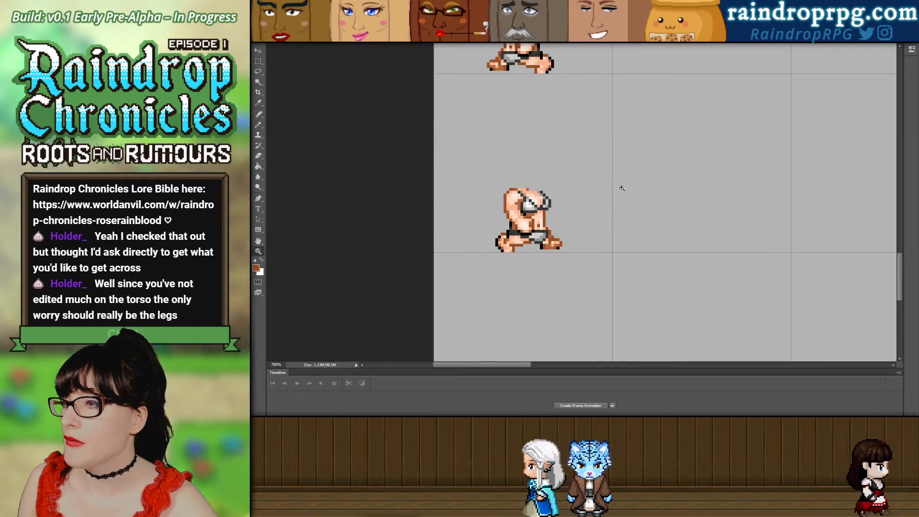
Paint over the brown crease inside the lower crouching sprite's bent leg with the sampled light skin colour.
scroll(622, 187, up, 3)
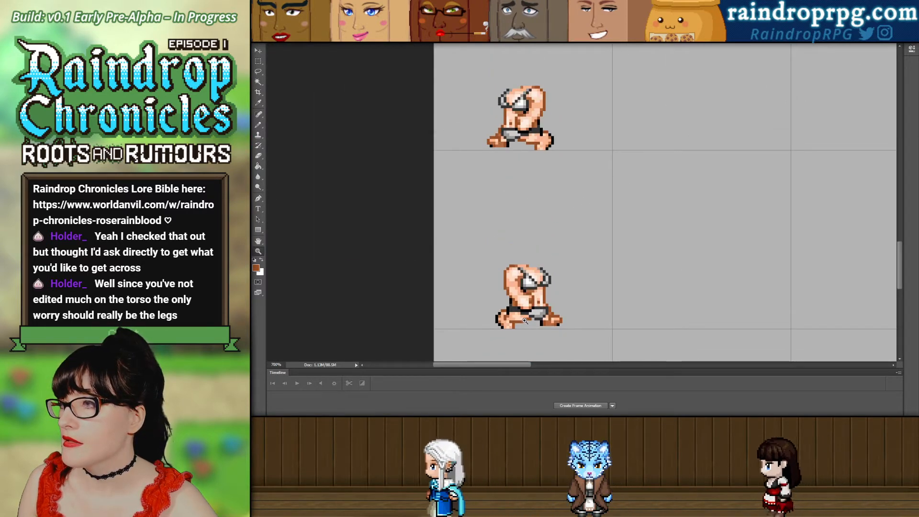
scroll(525, 320, up, 6)
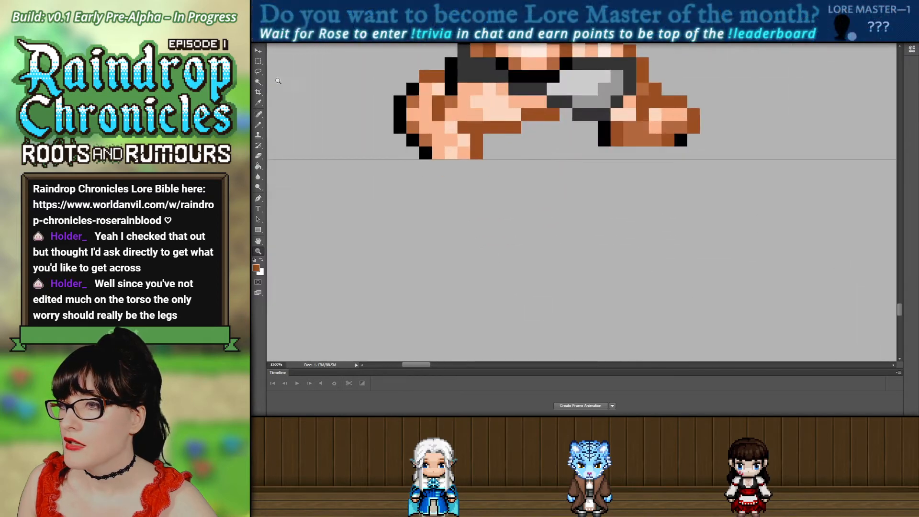
alt+click(431, 114)
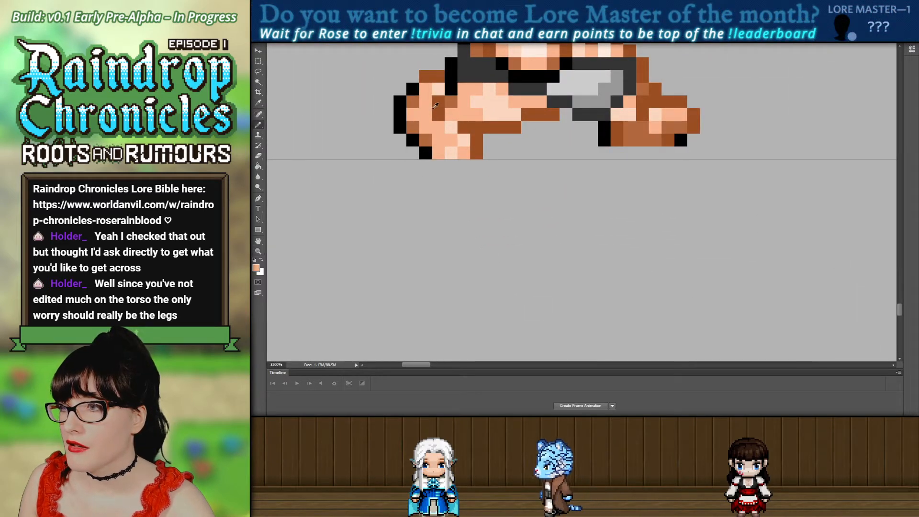
scroll(450, 103, up, 3)
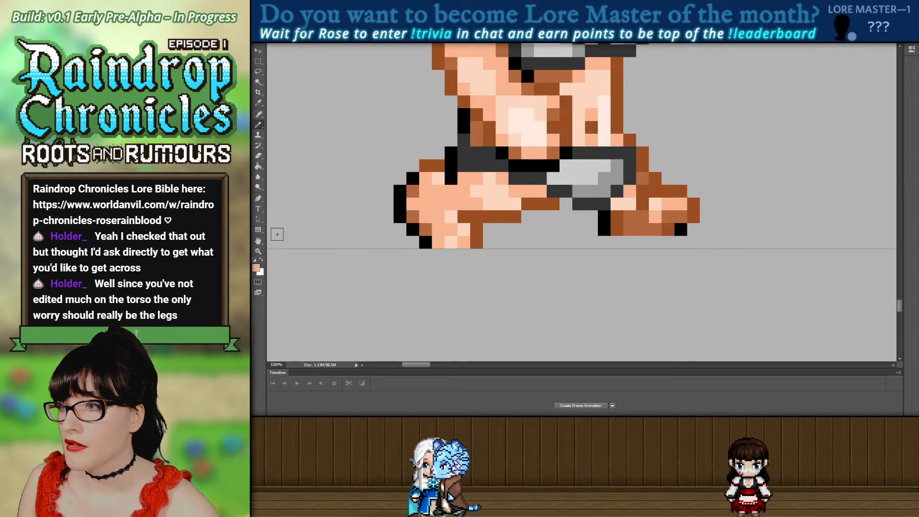
Compare the light-skinned female body's crouching sprites with its other front, side and back view sprites on the sheet.
scroll(496, 198, down, 7)
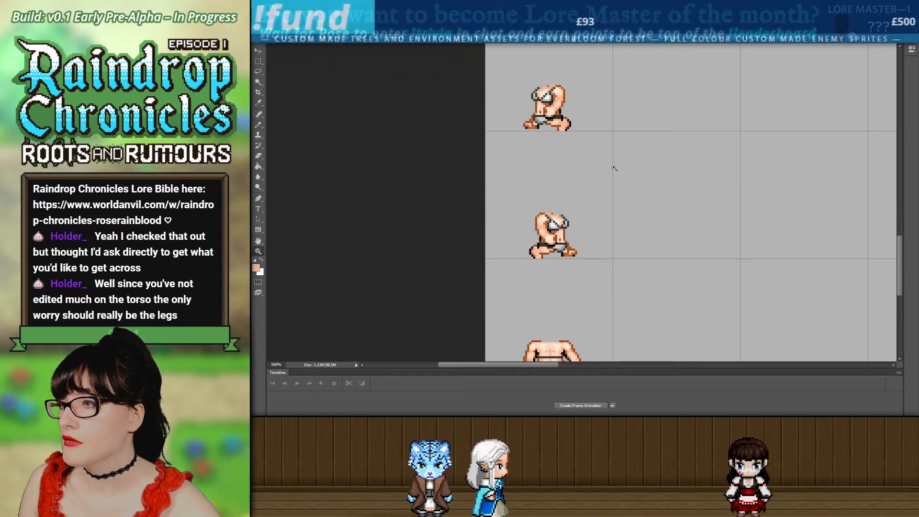
scroll(587, 191, down, 2)
scroll(587, 191, down, 1)
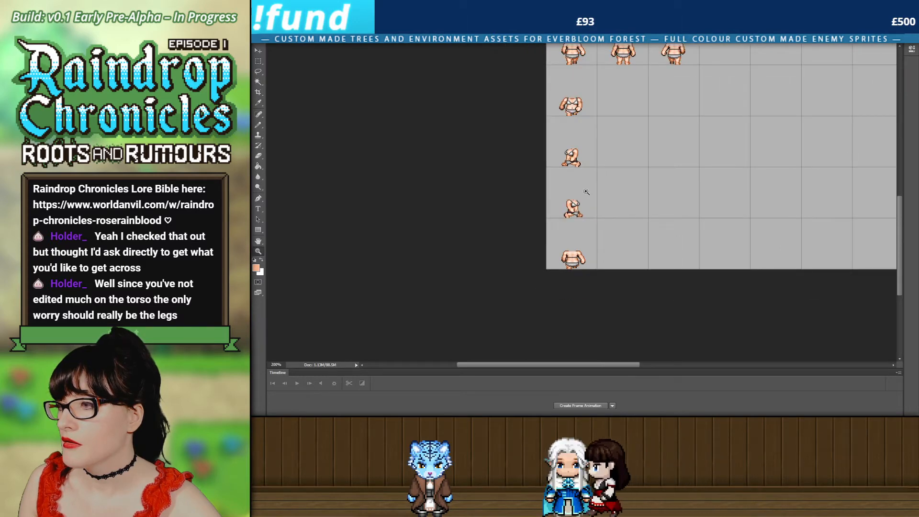
scroll(586, 191, up, 5)
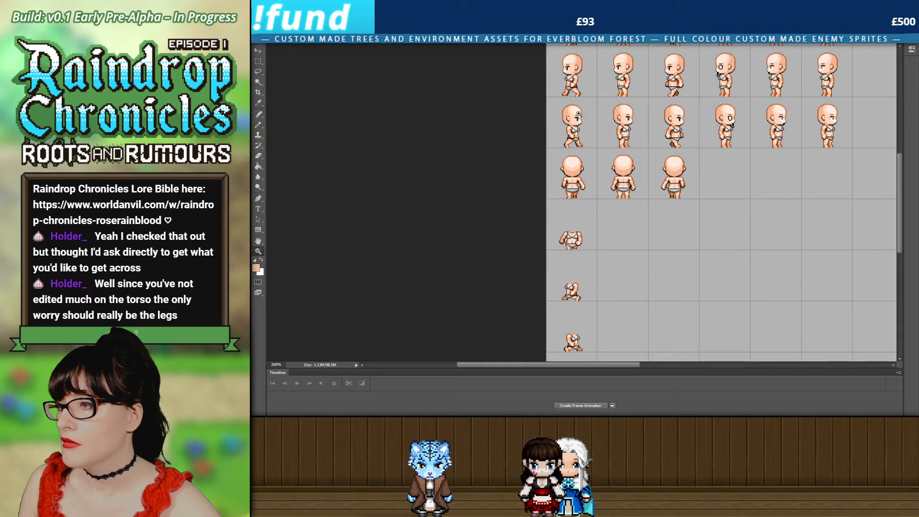
scroll(607, 233, down, 4)
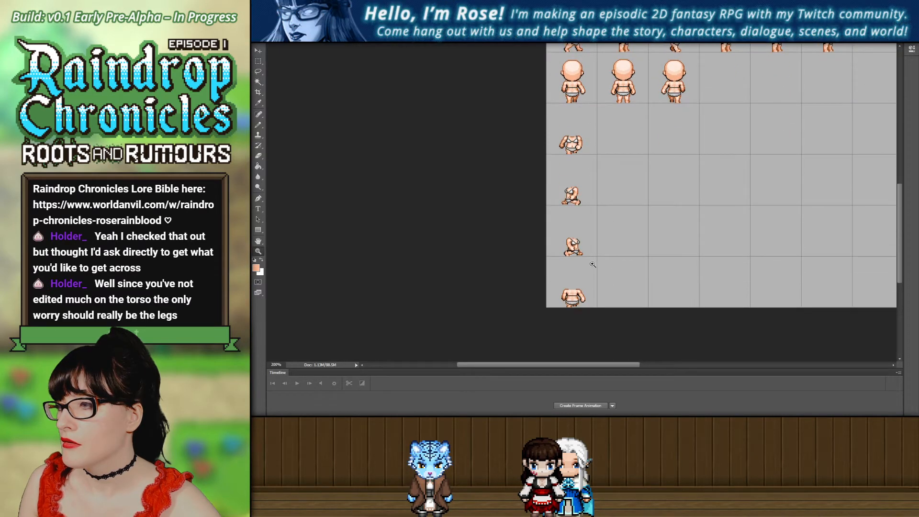
scroll(593, 264, up, 4)
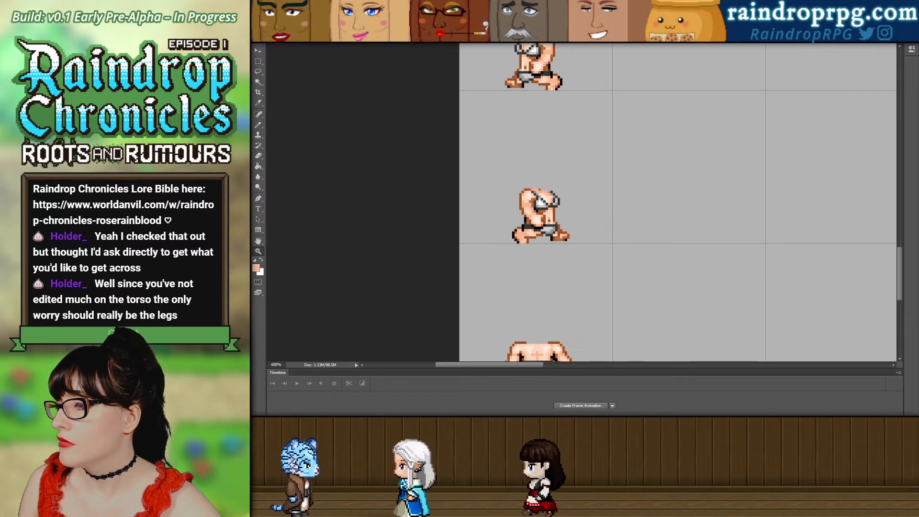
click(563, 209)
drag(564, 209, 516, 231)
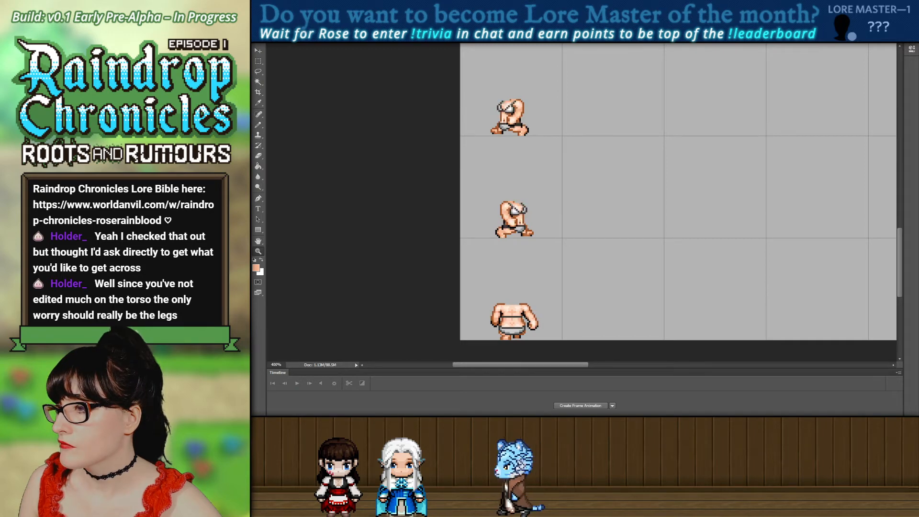
Show the tan-skinned female body in place of the light-skinned one and examine its front, crouching and back view sprites.
key(ctrl+z)
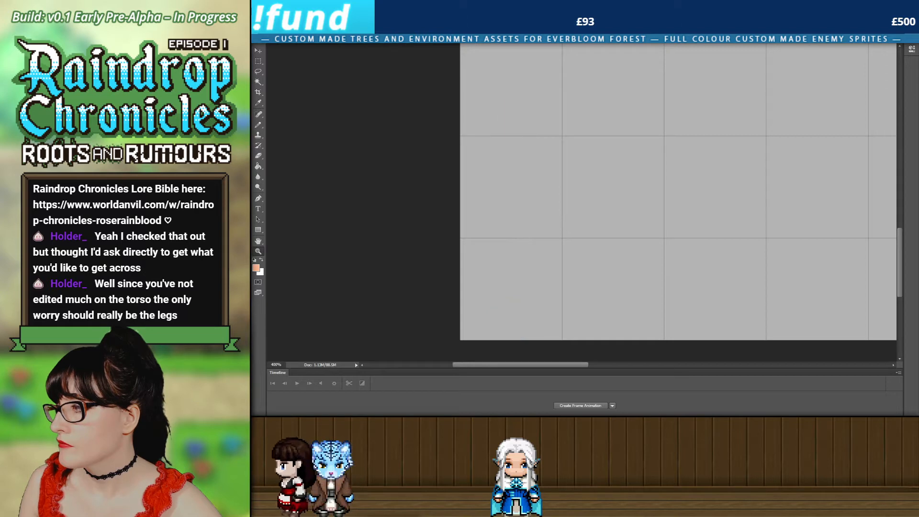
scroll(544, 156, up, 3)
scroll(544, 155, down, 2)
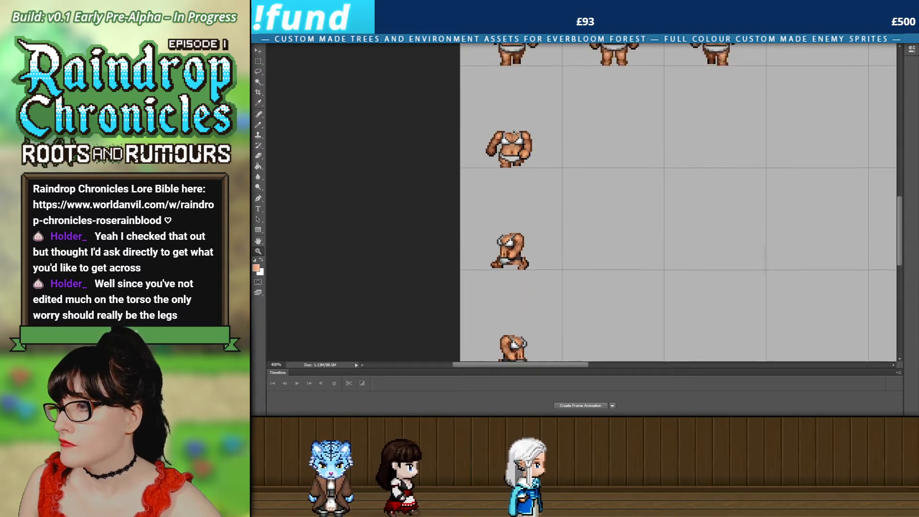
click(544, 156)
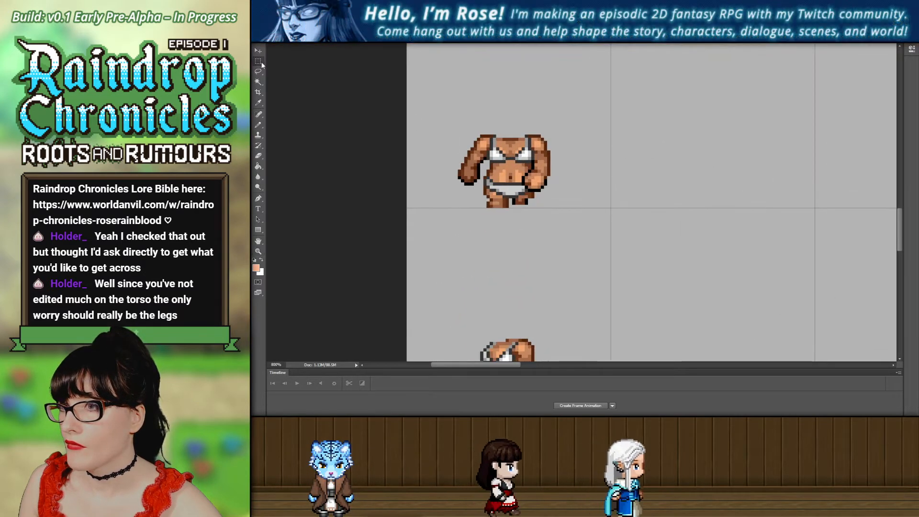
key(m)
drag(528, 195, 559, 219)
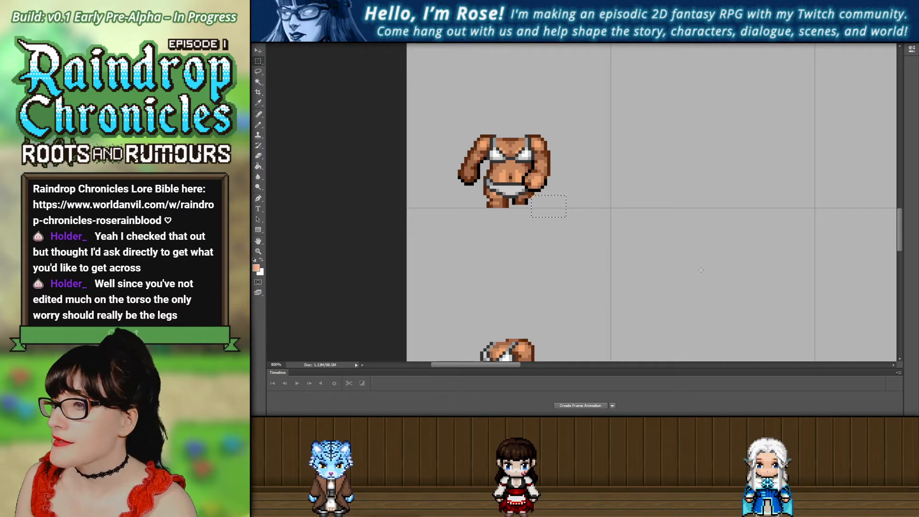
scroll(701, 270, down, 6)
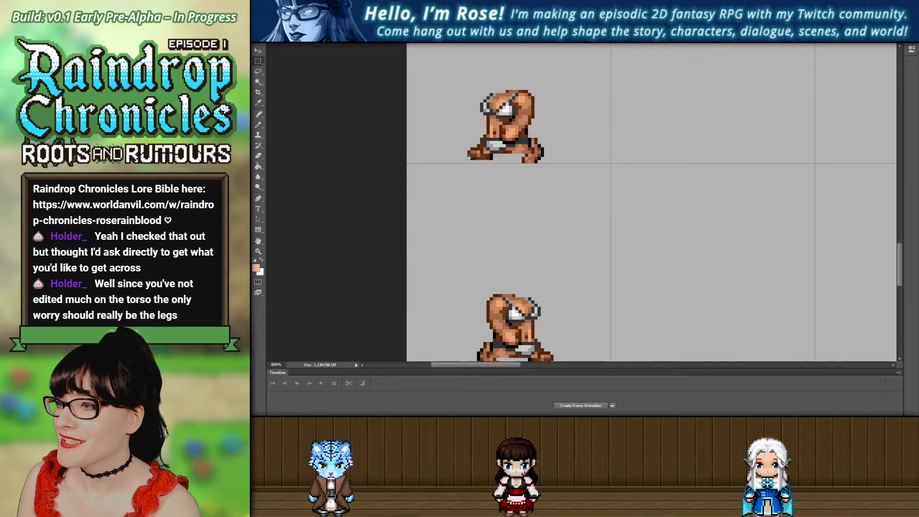
scroll(469, 157, down, 10)
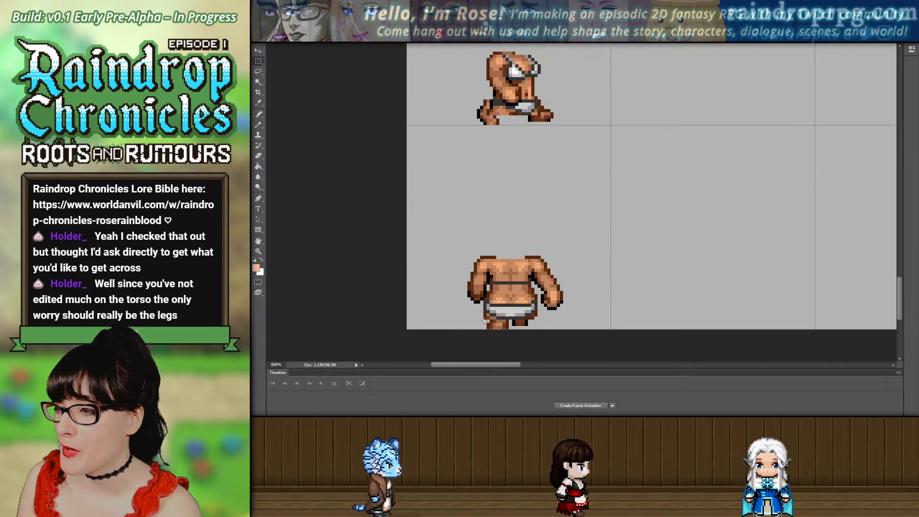
scroll(555, 207, up, 3)
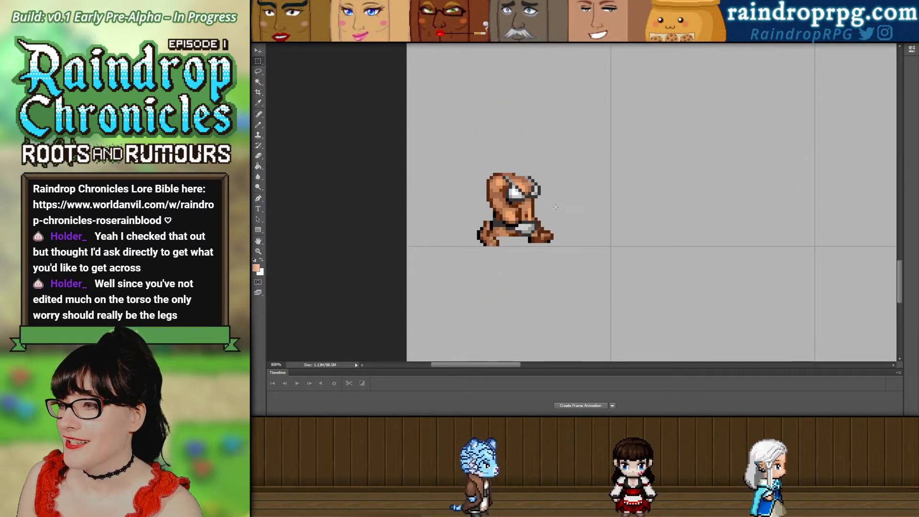
Round off the dark brown outline at the top of the tan lower crouching sprite's bent leg and extend it under the leg.
scroll(555, 207, up, 2)
key(z)
drag(374, 207, 377, 207)
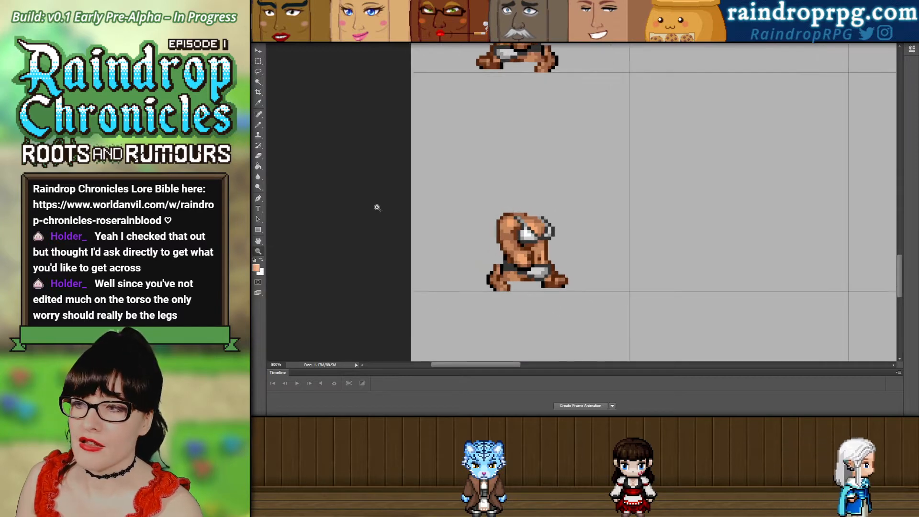
click(377, 208)
click(667, 280)
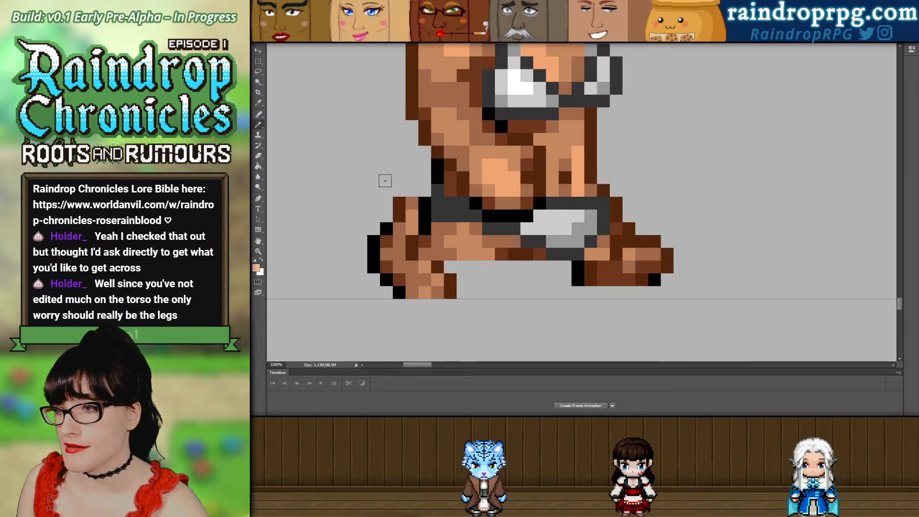
alt+click(399, 203)
click(412, 203)
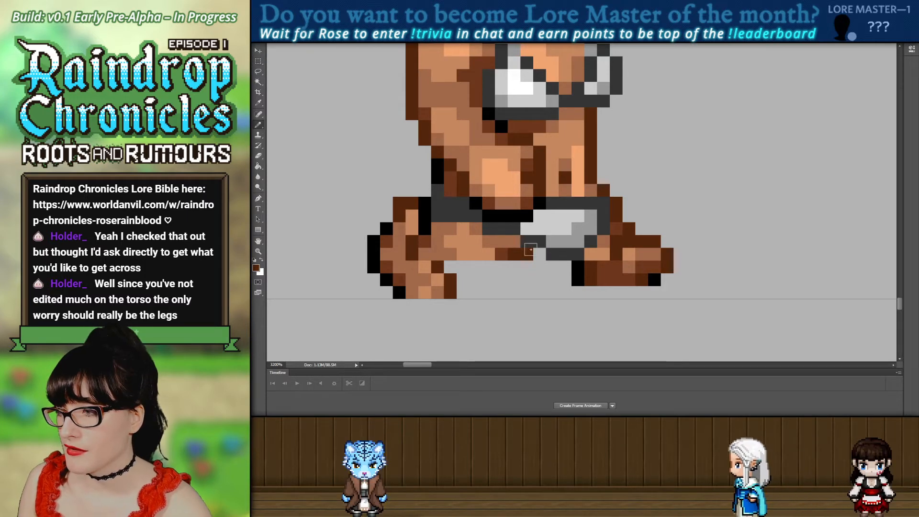
click(258, 124)
click(514, 254)
drag(491, 268, 463, 269)
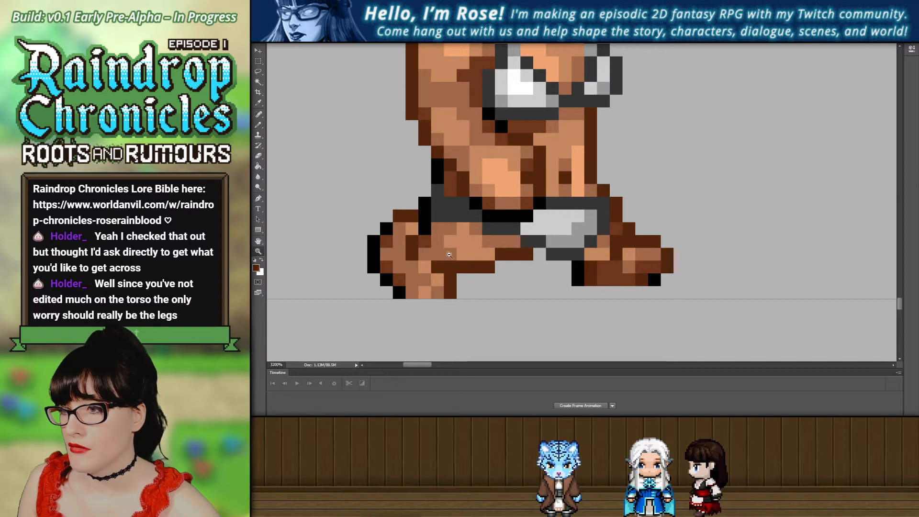
Paint over the dark brown crease inside the tan lower crouching sprite's bent leg with the sampled skin colour.
alt+click(450, 256)
alt+click(453, 255)
alt+click(455, 256)
alt+click(465, 258)
alt+click(484, 262)
alt+click(485, 265)
alt+click(496, 269)
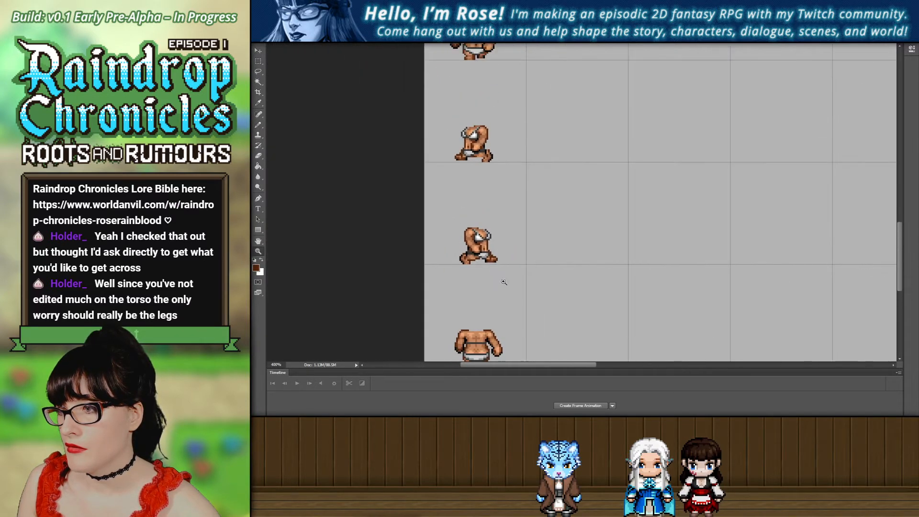
click(464, 269)
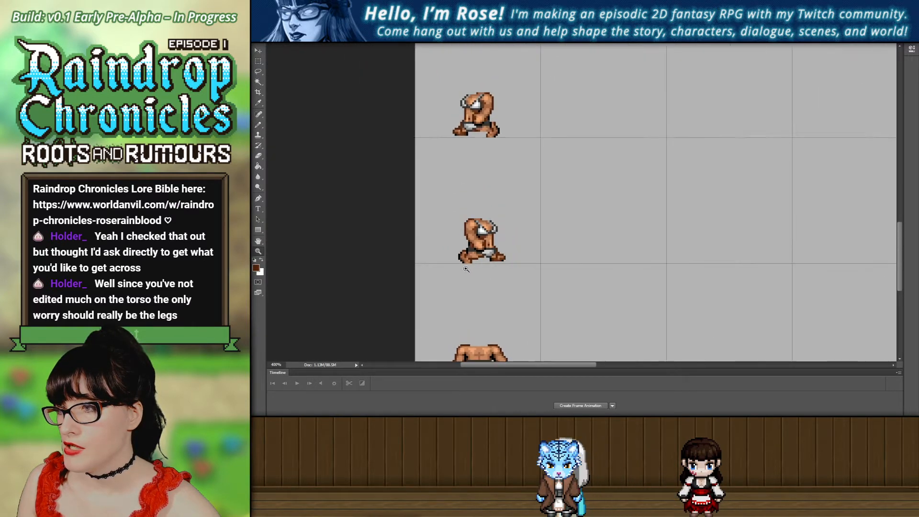
click(468, 266)
click(473, 263)
click(476, 260)
click(476, 260)
click(476, 260)
key(b)
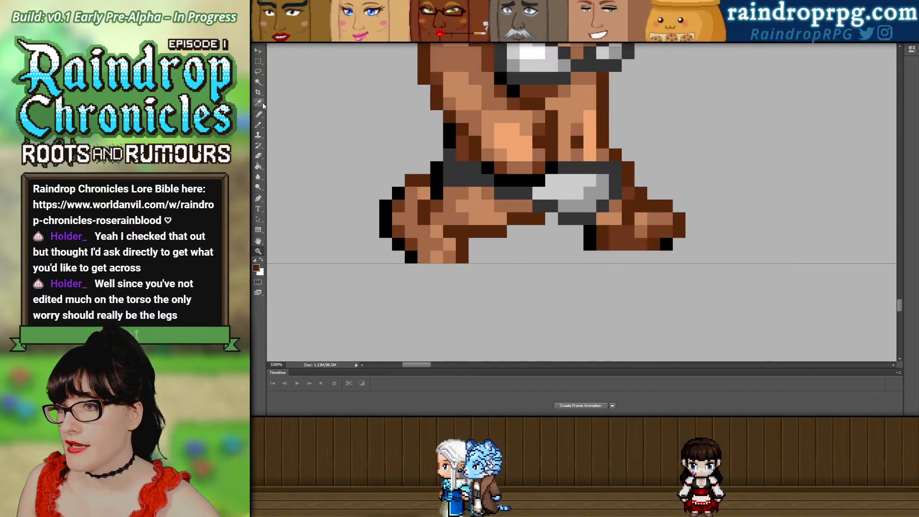
alt+click(439, 212)
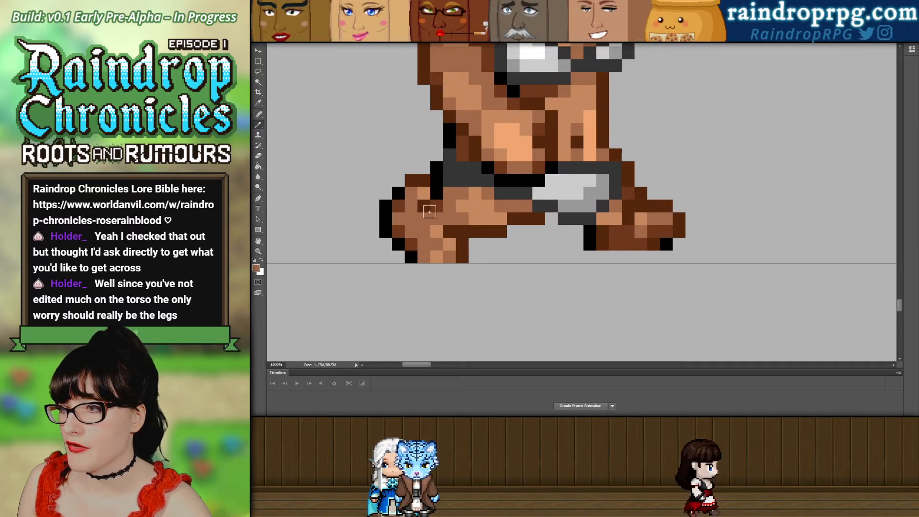
Draw a sampled dark brown outline under the tan upper crouching sprite's bent leg.
key(z)
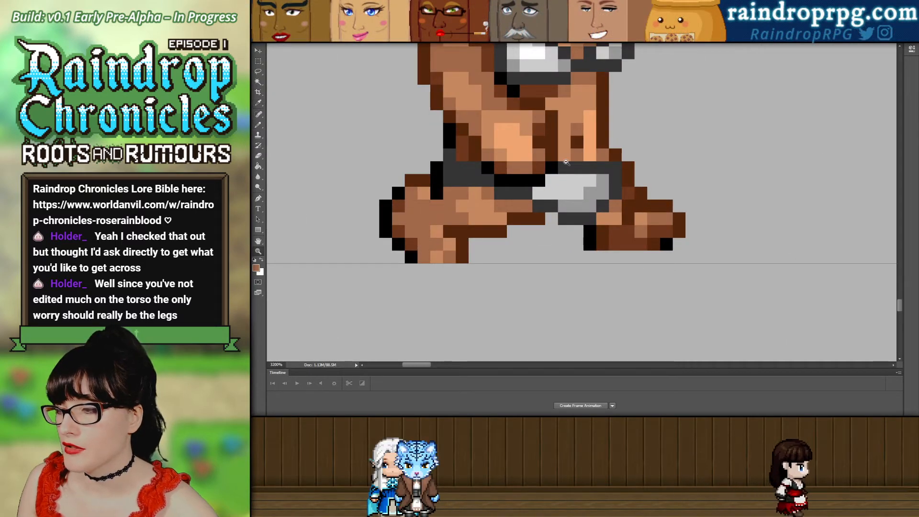
alt+click(581, 167)
alt+click(580, 167)
alt+click(580, 167)
scroll(655, 168, up, 1)
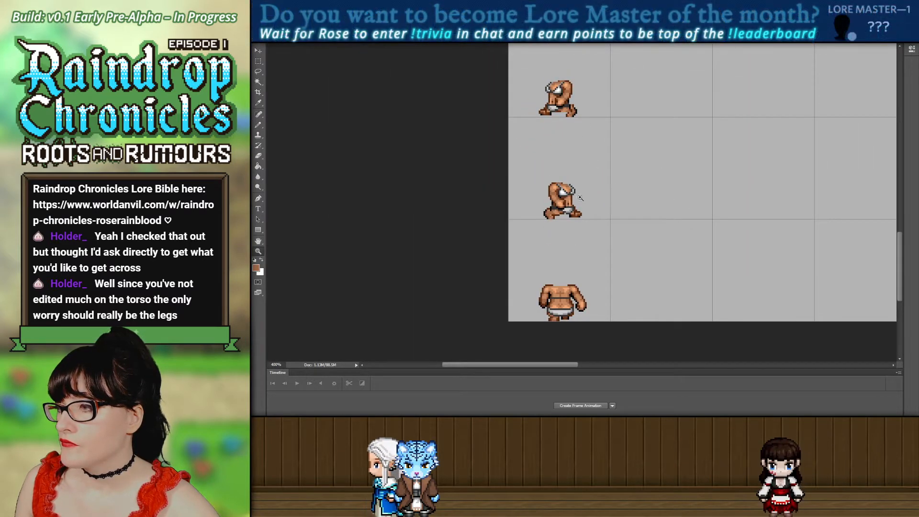
scroll(593, 220, up, 2)
scroll(594, 220, up, 2)
drag(593, 220, 414, 140)
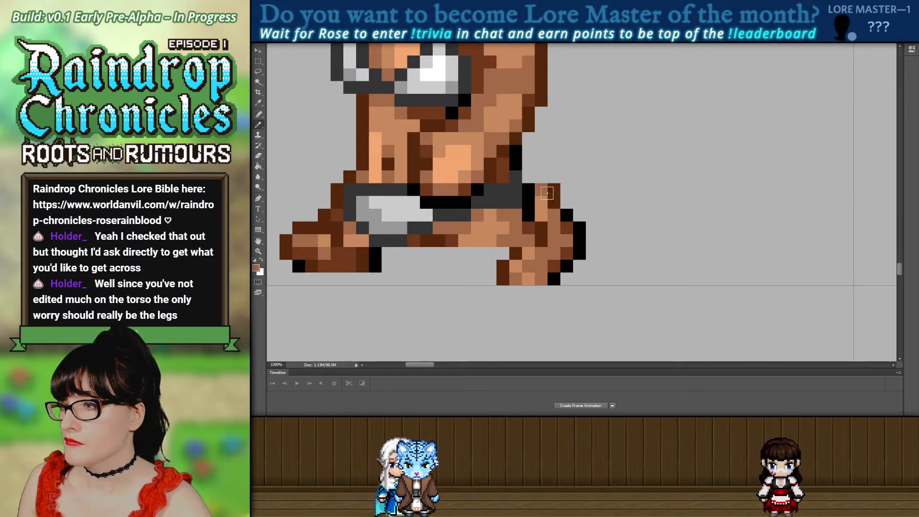
alt+click(516, 249)
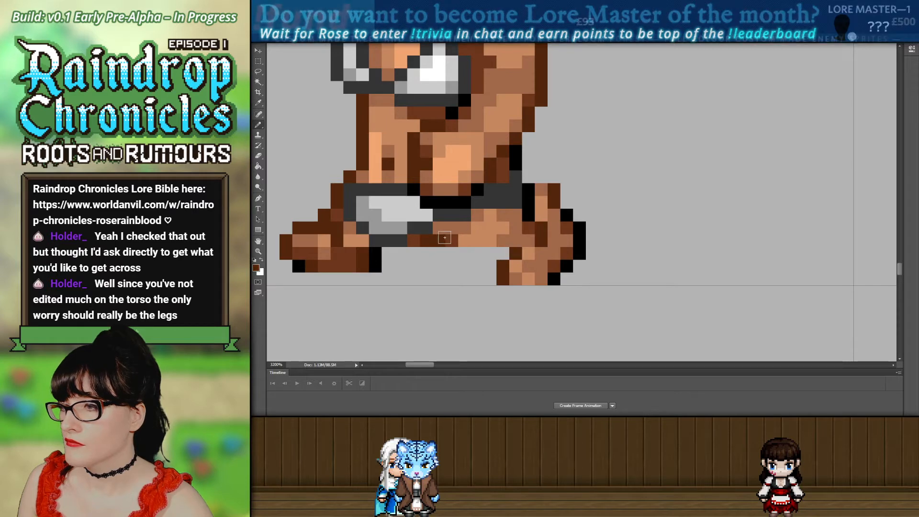
click(464, 253)
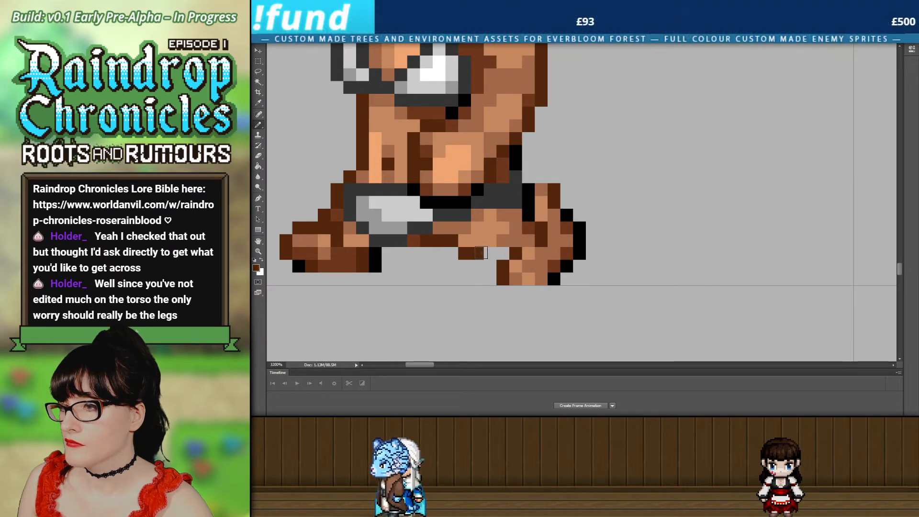
Lower the corner pixels at the top of the tan upper crouching sprite's bent leg by one pixel and cover the inner crease with skin colour.
click(258, 60)
drag(548, 184, 573, 196)
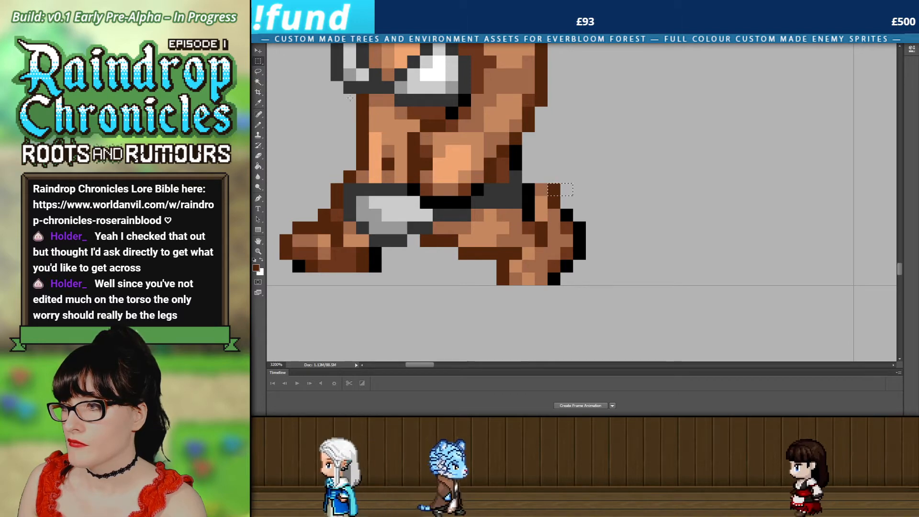
key(Left)
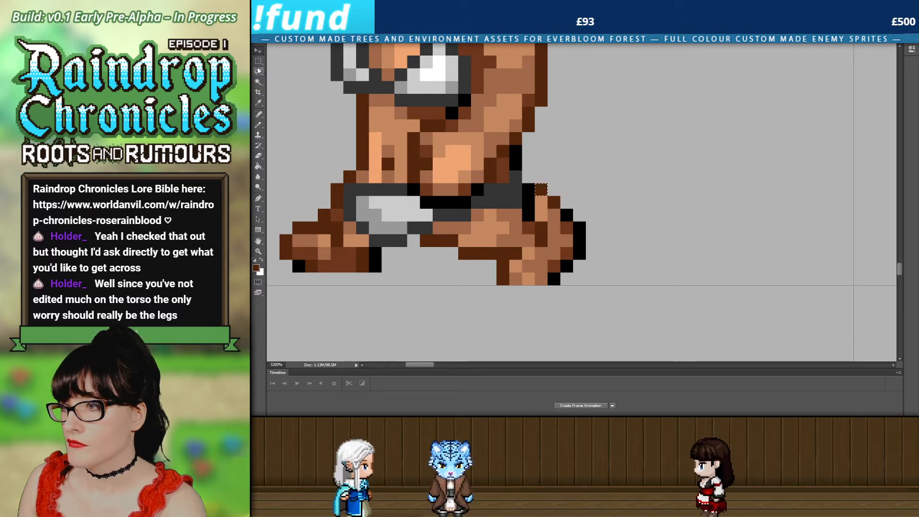
click(259, 71)
click(277, 73)
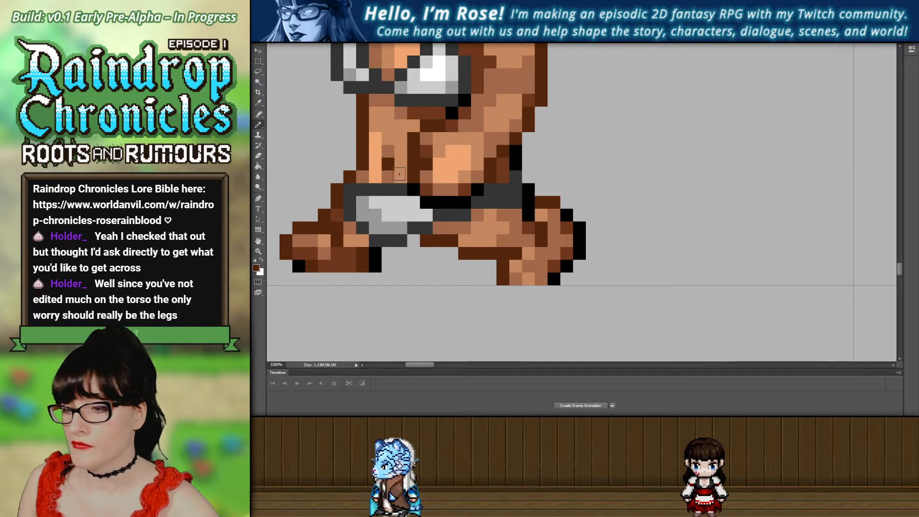
key(alt)
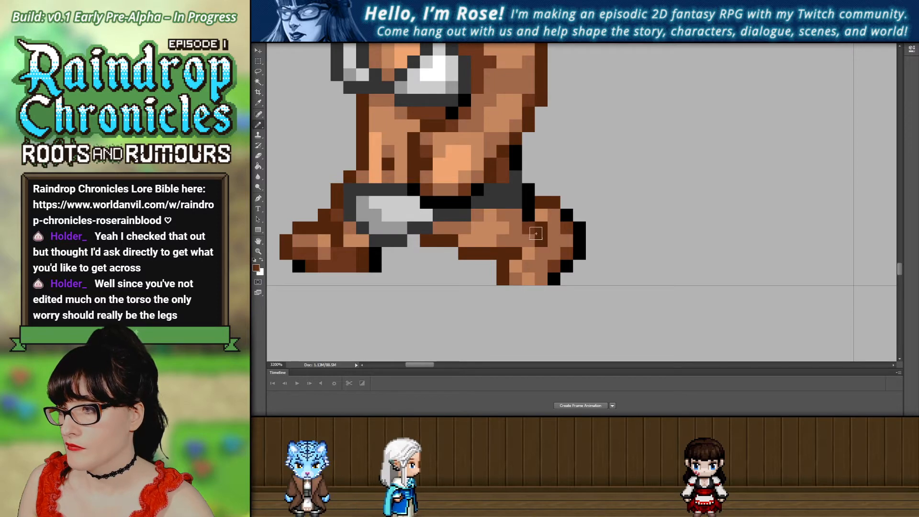
alt+click(536, 230)
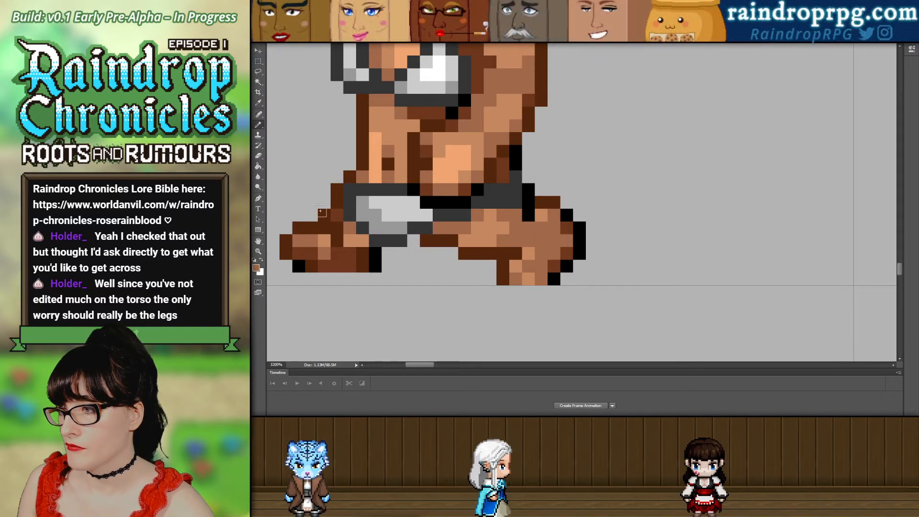
Switch the sprite sheet from the tan female variant to the dark-skinned female variant.
scroll(454, 214, down, 6)
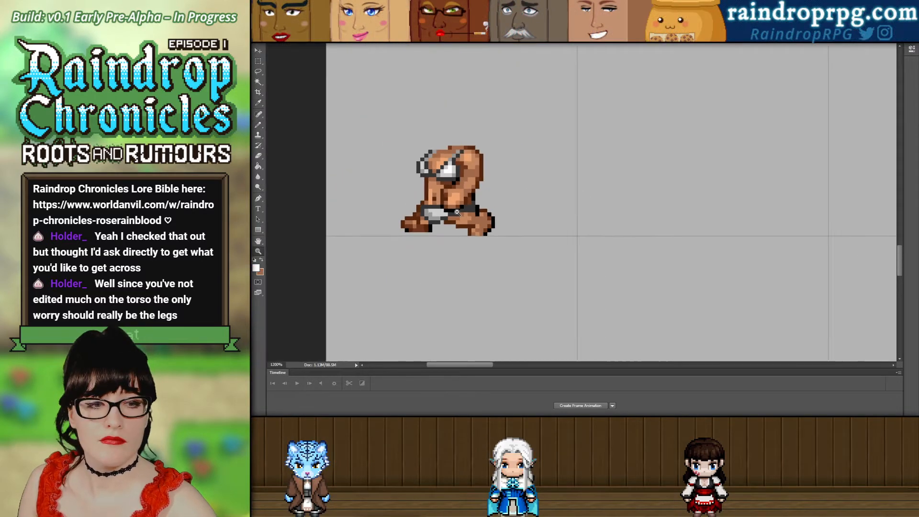
scroll(504, 242, down, 1)
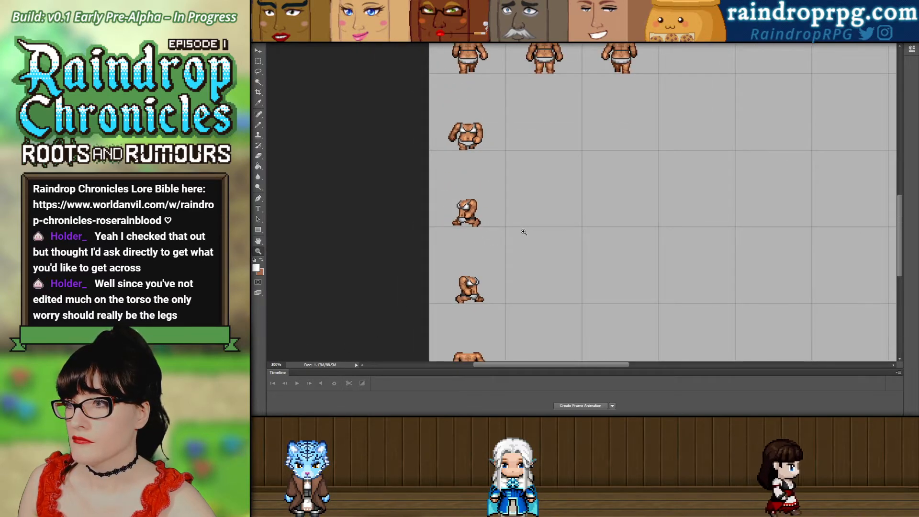
scroll(524, 238, down, 2)
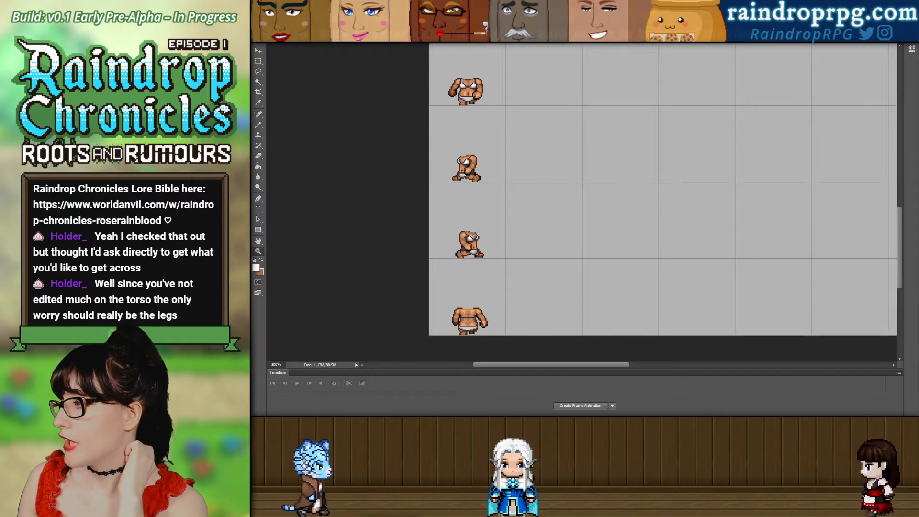
key(ctrl+comma)
key(ctrl+comma)
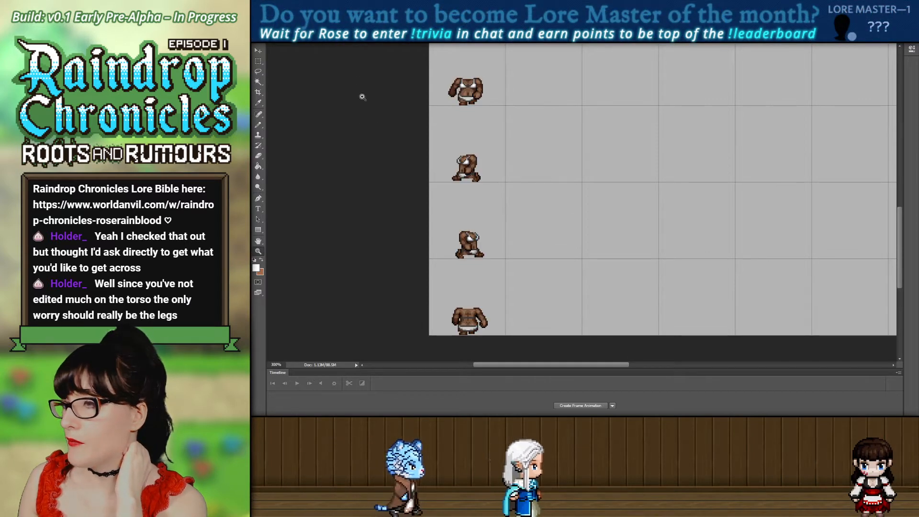
Lower the corner pixels at the top of the dark-skinned female upper crouching sprite's bent leg by one pixel.
scroll(443, 84, up, 2)
scroll(471, 167, up, 5)
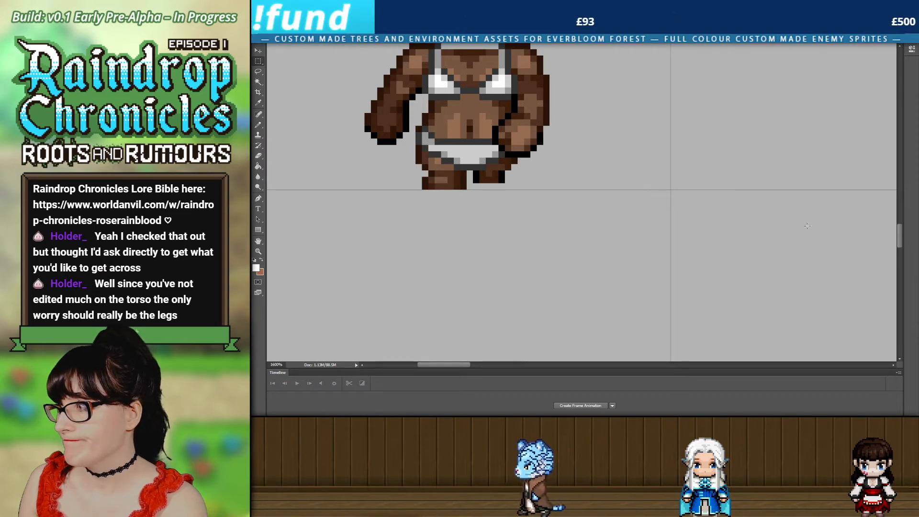
drag(901, 238, 899, 335)
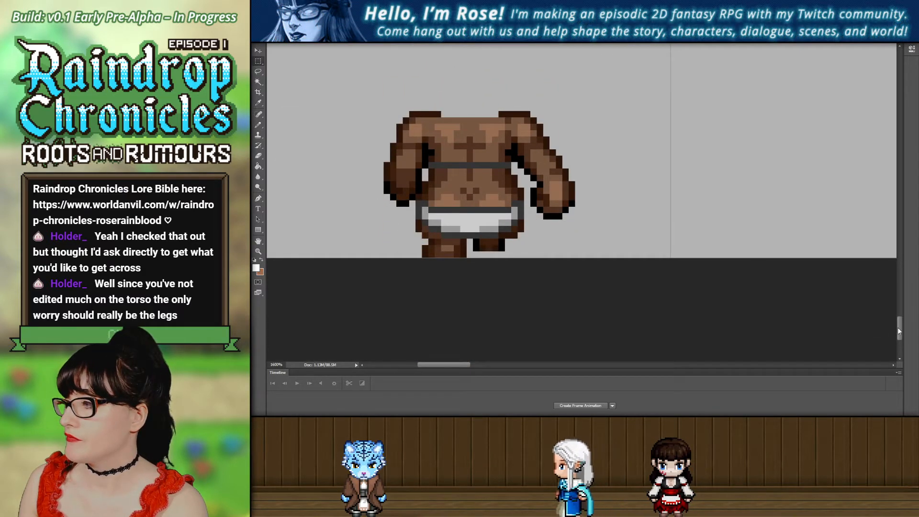
drag(898, 328, 915, 268)
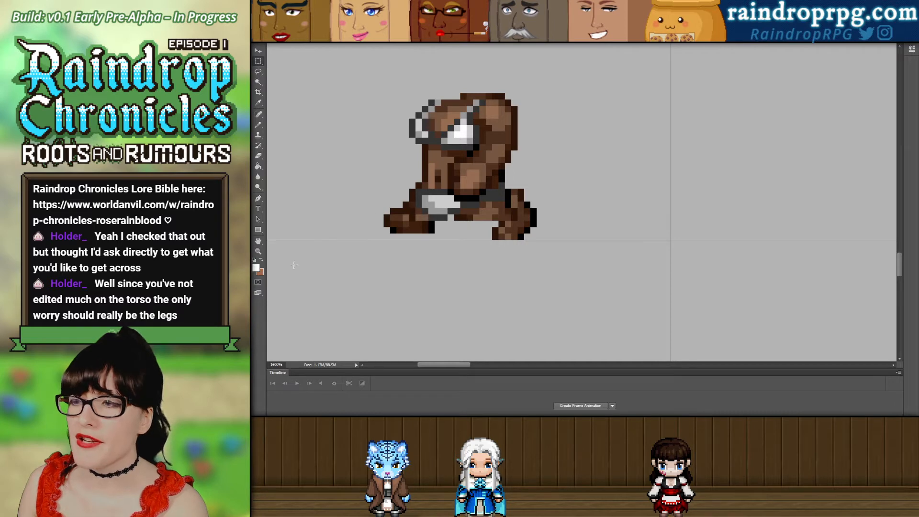
click(370, 220)
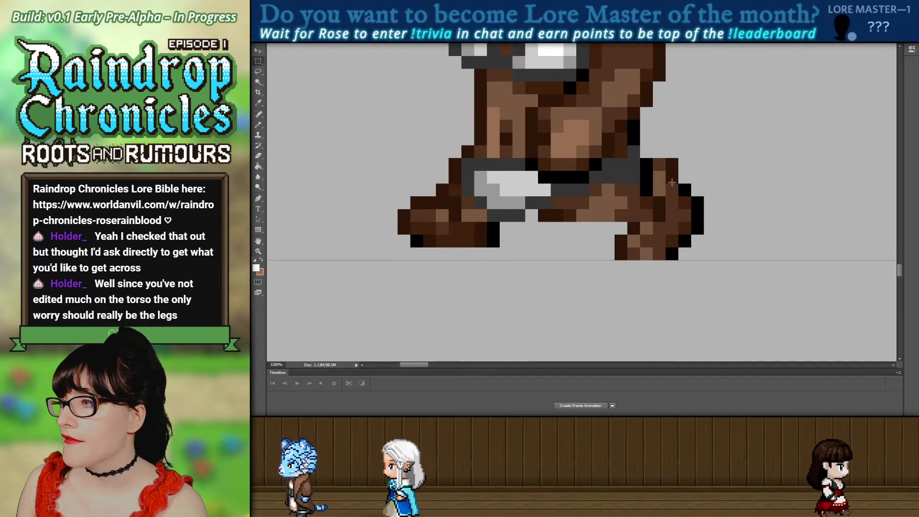
drag(666, 160, 678, 171)
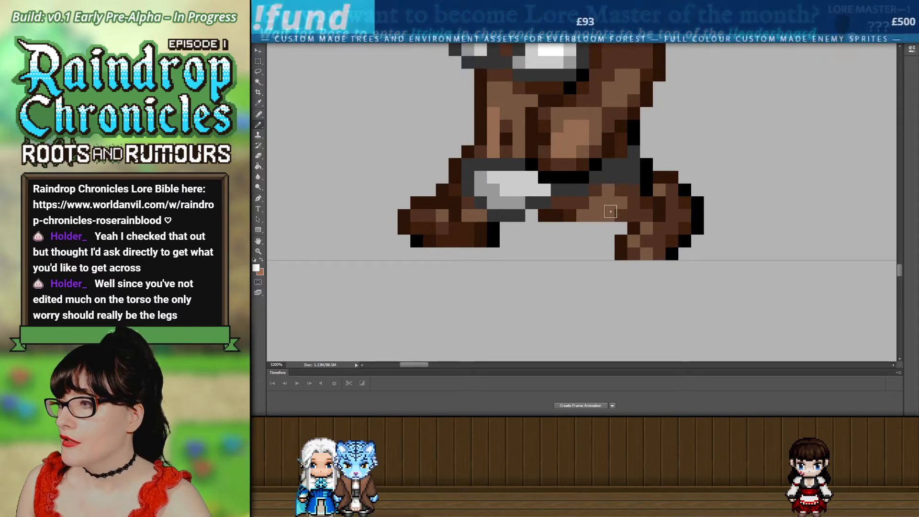
Draw a sampled dark brown outline under the upper crouching sprite's bent leg and cover the leg's inner crease with sampled skin colour.
click(569, 216)
alt+click(551, 214)
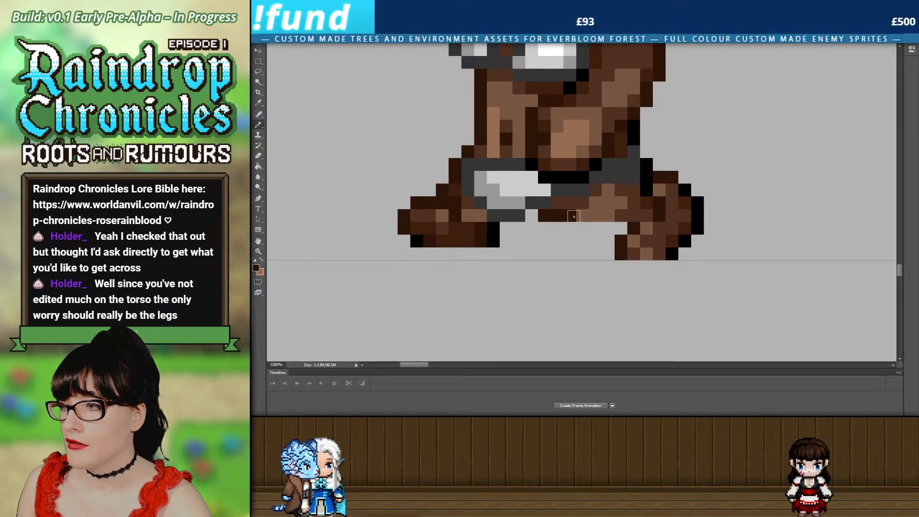
drag(574, 216, 608, 228)
alt+click(673, 210)
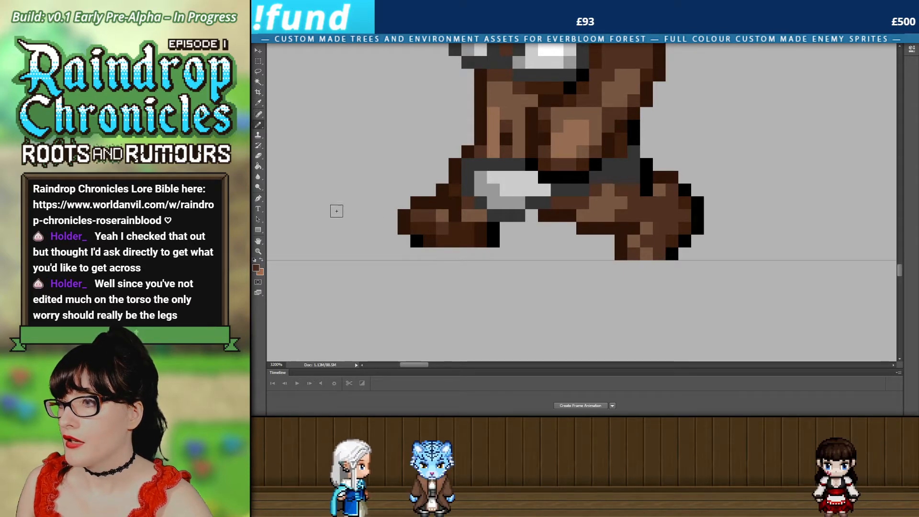
click(261, 260)
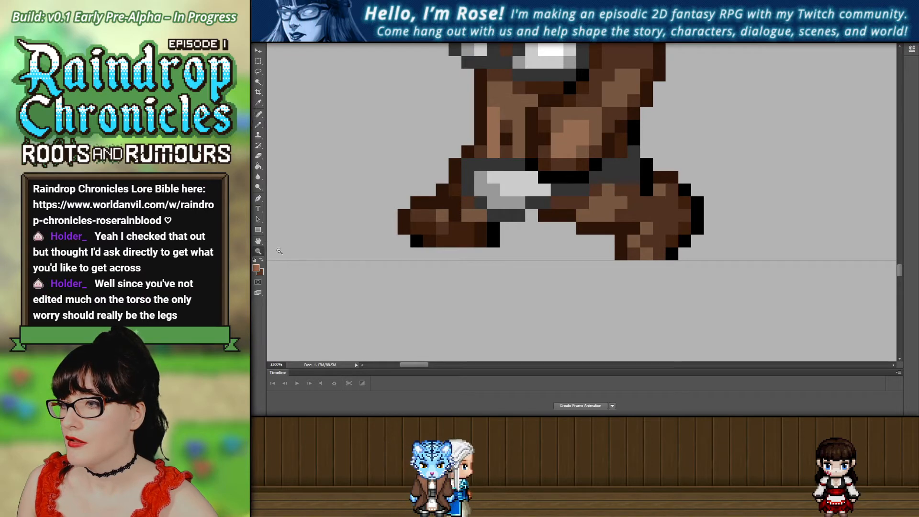
Draw a sampled dark brown outline under the dark-skinned female lower crouching sprite's bent leg.
scroll(279, 251, down, 5)
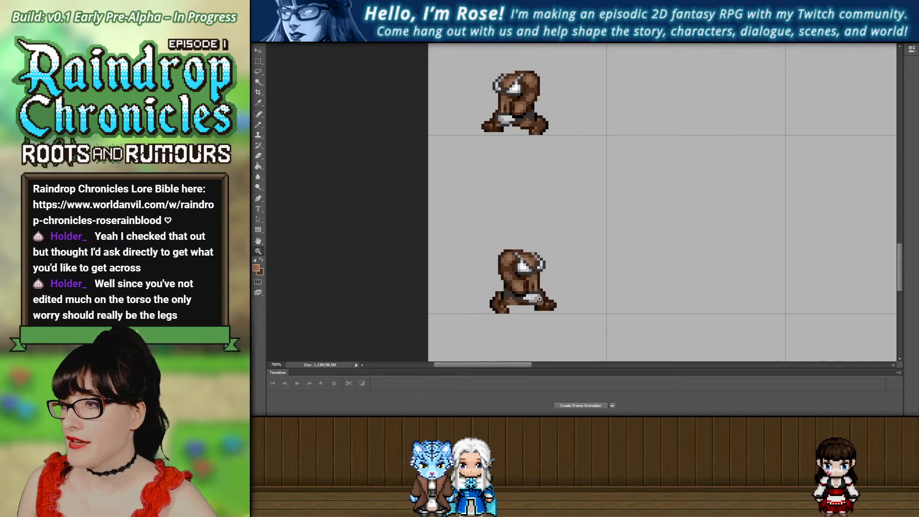
scroll(539, 298, up, 5)
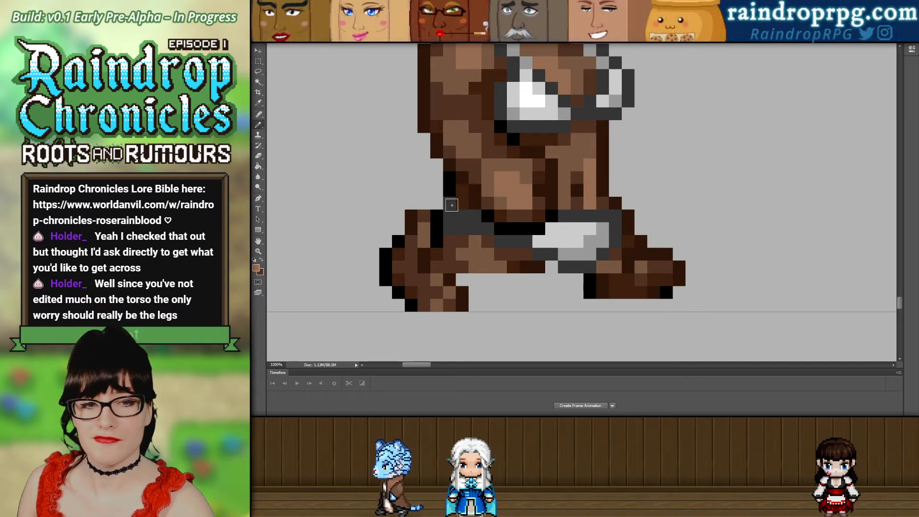
alt+click(509, 232)
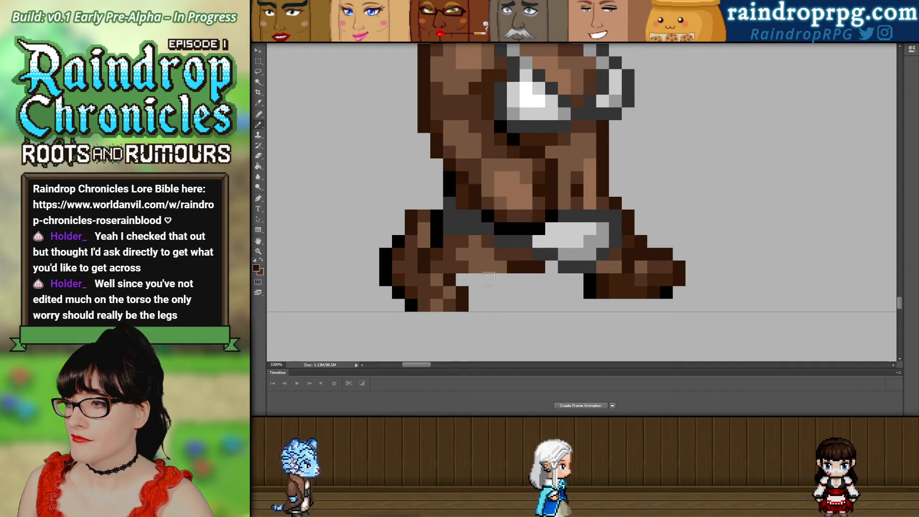
drag(494, 282, 462, 280)
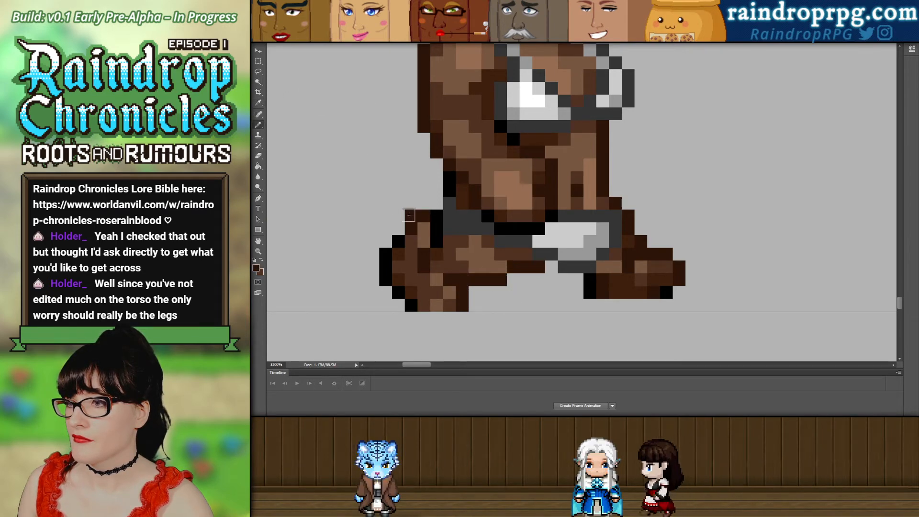
Lower the top corner pixels of the lower crouching sprite's bent leg by one pixel and cover its inner crease with skin colour.
click(259, 62)
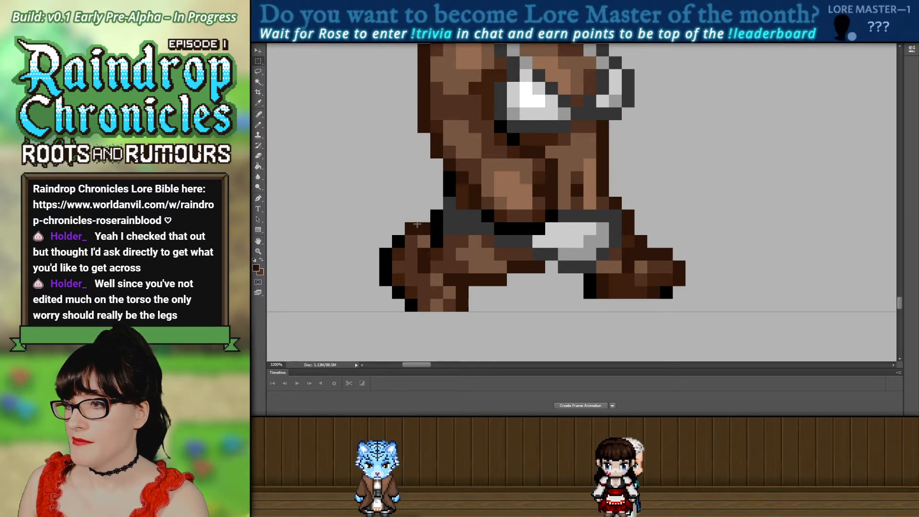
drag(387, 204, 380, 194)
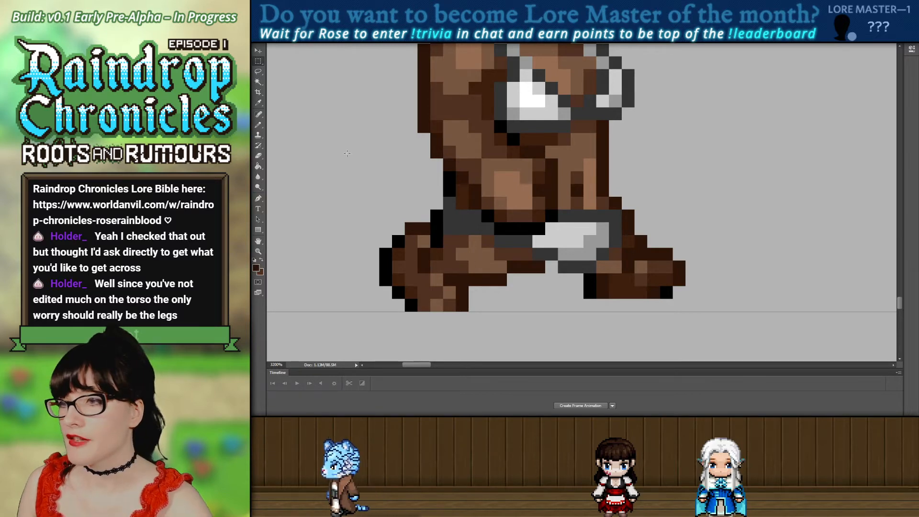
click(259, 124)
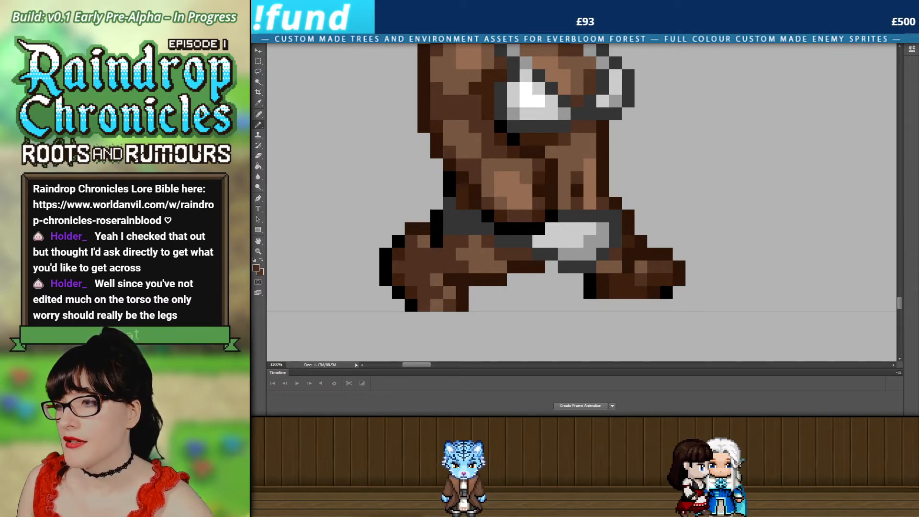
Switch the sprite sheet to the light-skinned male variant and bring its crouching sprites into view.
click(258, 251)
scroll(571, 310, down, 8)
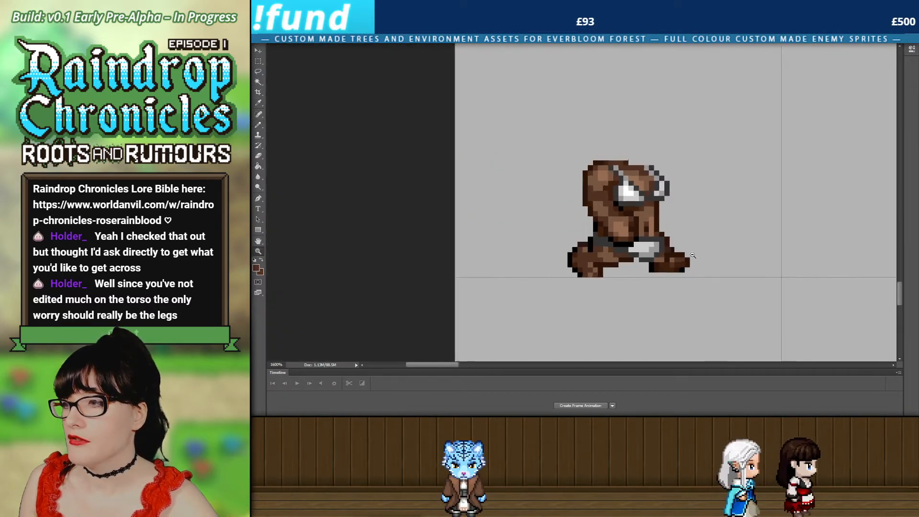
drag(497, 367, 547, 366)
scroll(535, 268, down, 1)
scroll(535, 269, up, 5)
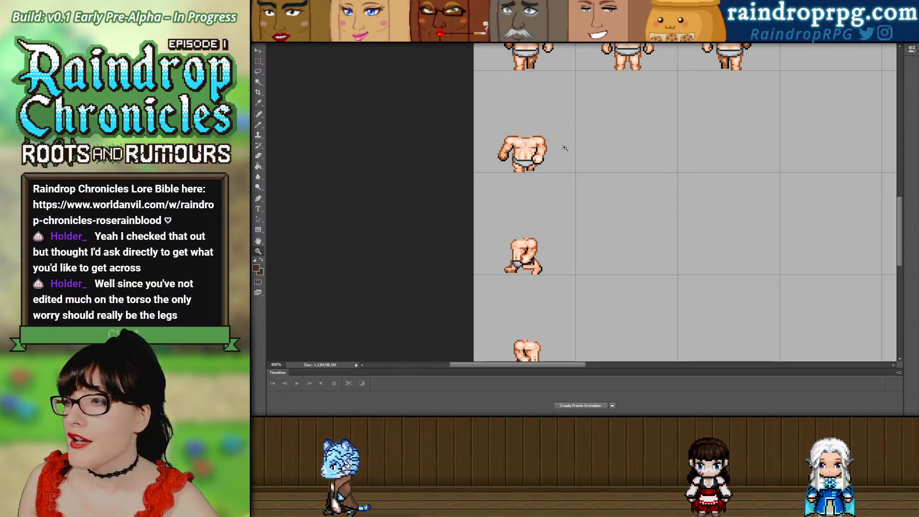
Paint over the dark grey underwear pixels at the hips of both light-skinned male crouching sprites with sampled skin colour.
click(546, 194)
click(546, 194)
click(545, 193)
click(546, 194)
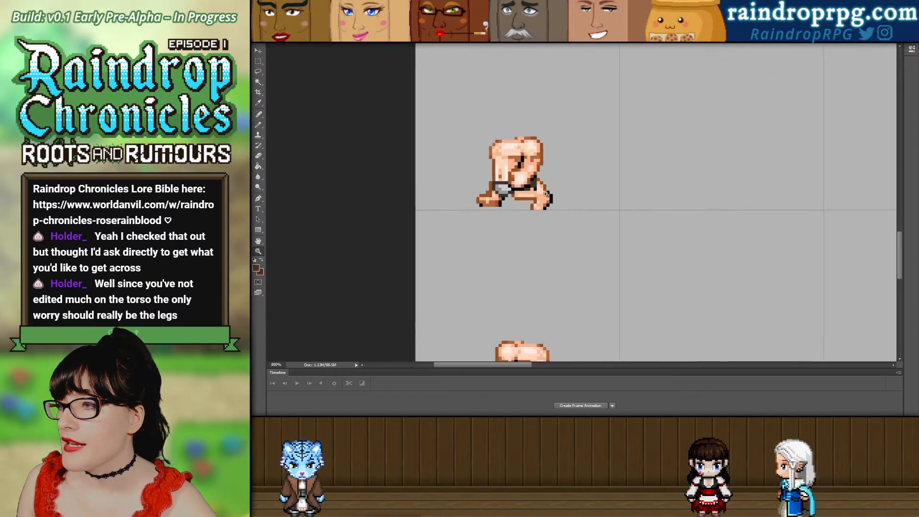
click(545, 194)
click(546, 193)
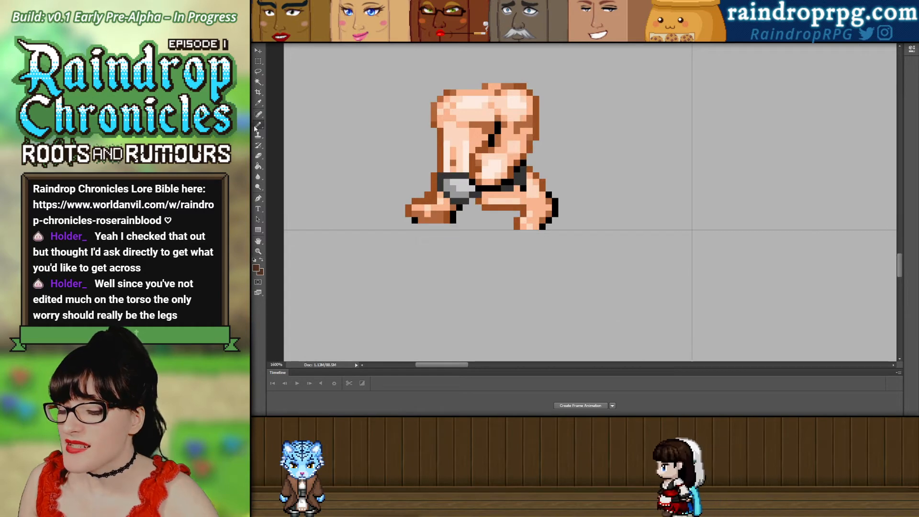
click(256, 126)
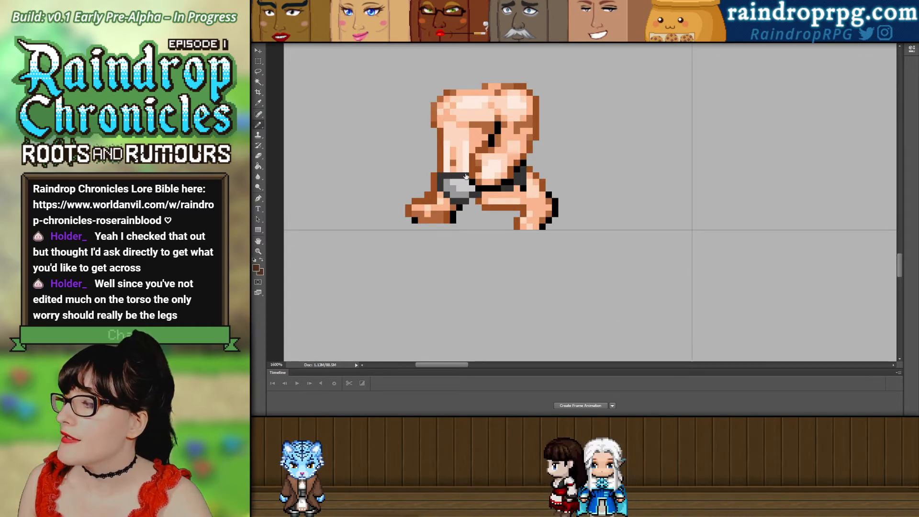
alt+click(515, 181)
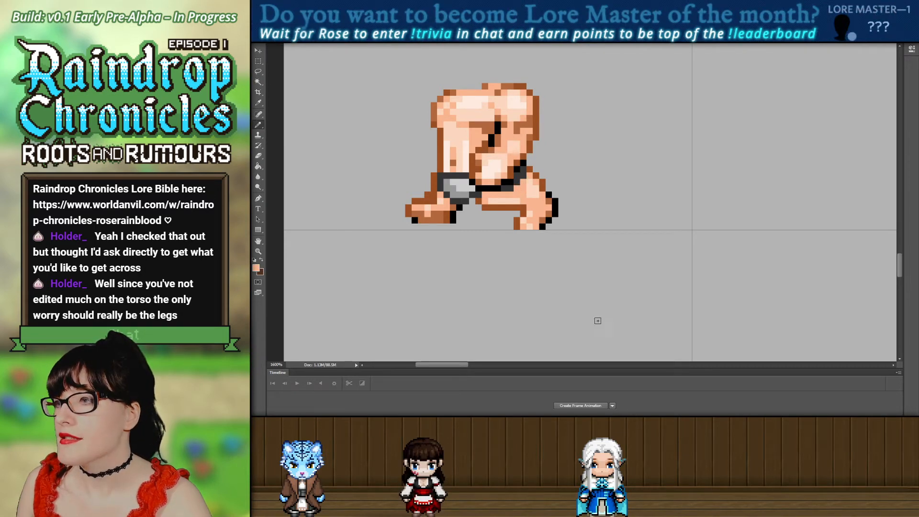
scroll(597, 321, down, 10)
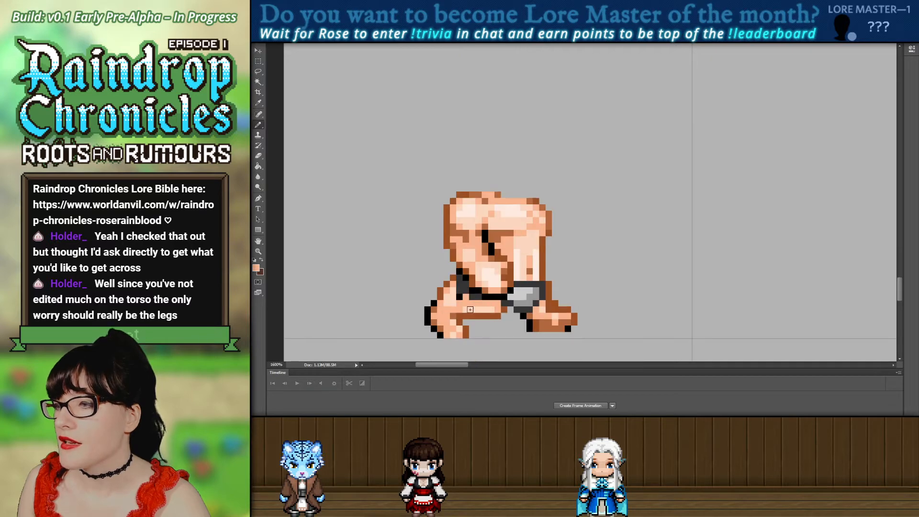
scroll(459, 297, down, 10)
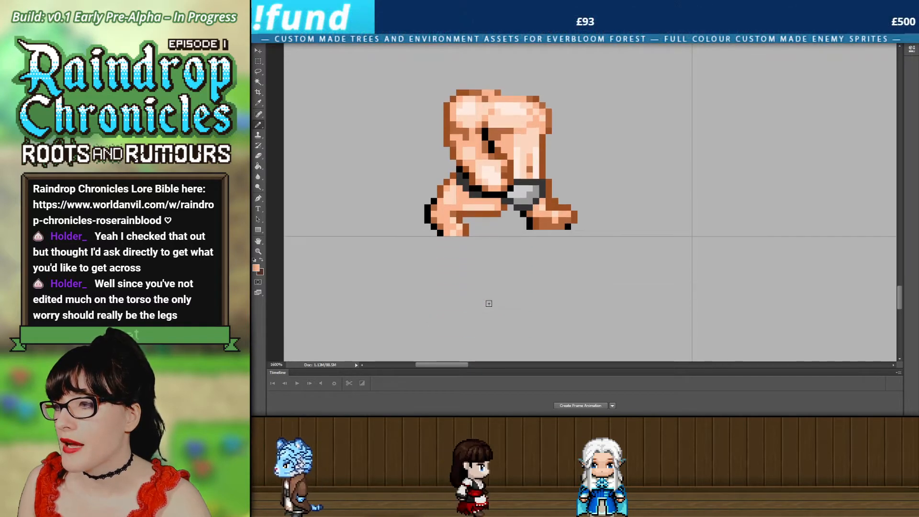
Switch to the tan male variant and paint the dark grey hip pixels of its crouching sprites with sampled tan skin colour.
scroll(602, 282, down, 10)
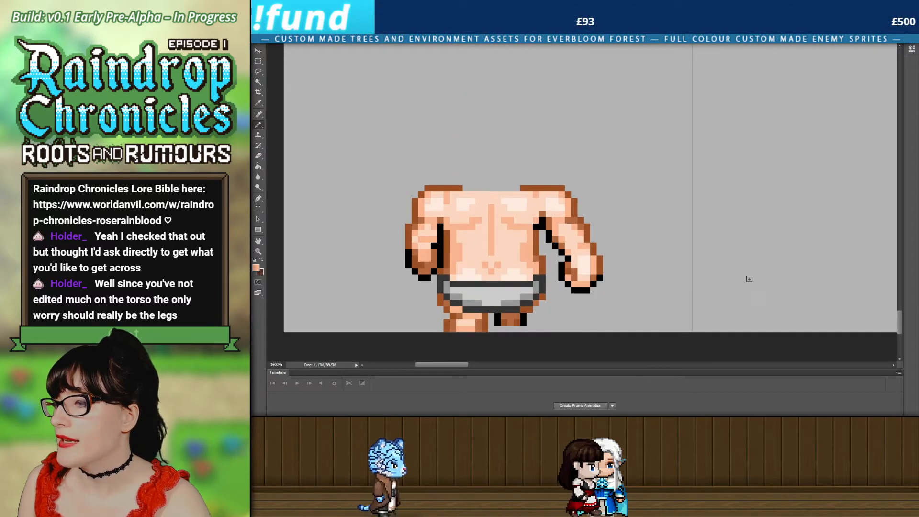
scroll(603, 282, down, 5)
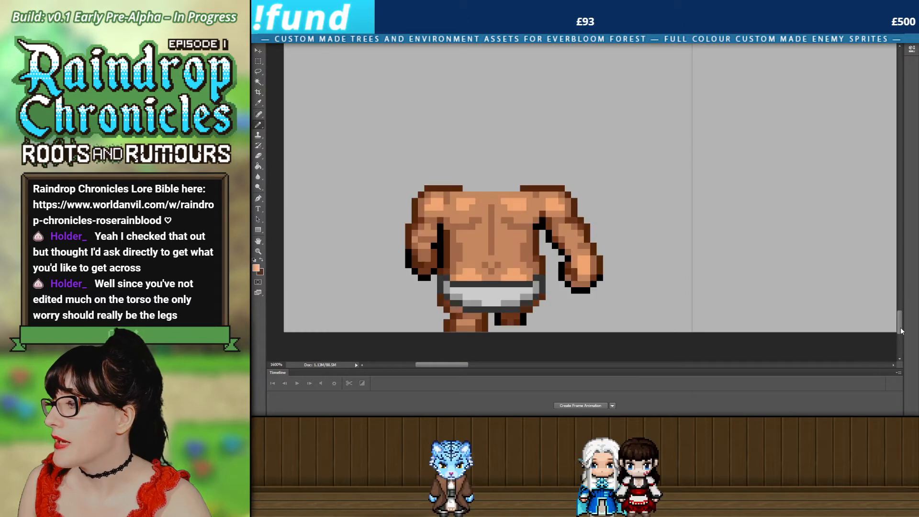
scroll(902, 331, up, 6)
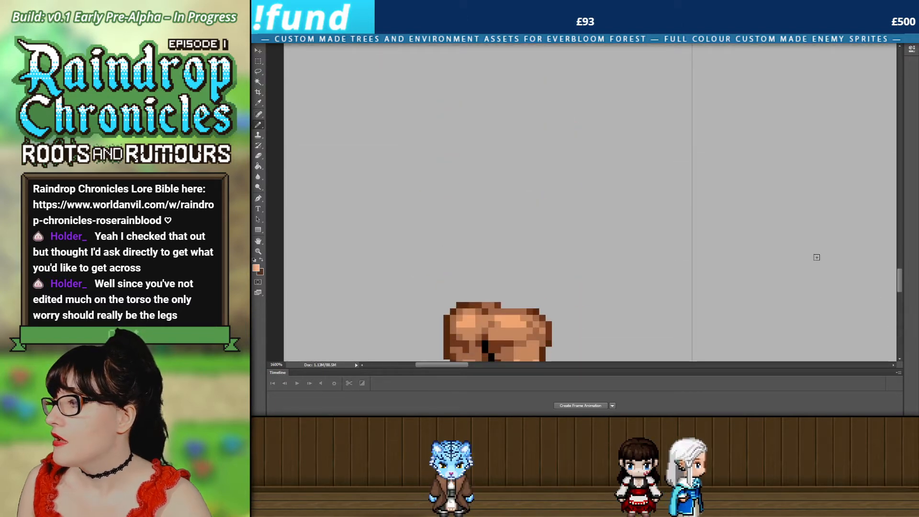
scroll(817, 257, down, 3)
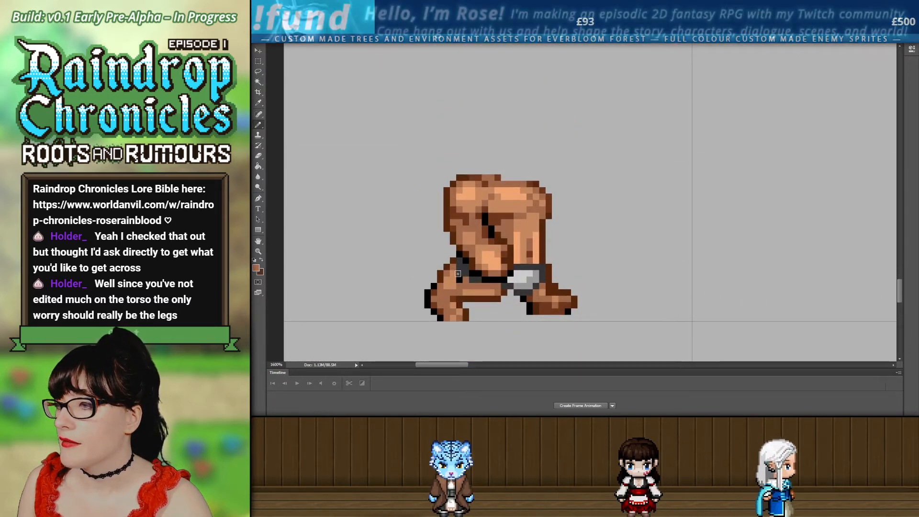
scroll(581, 142, down, 5)
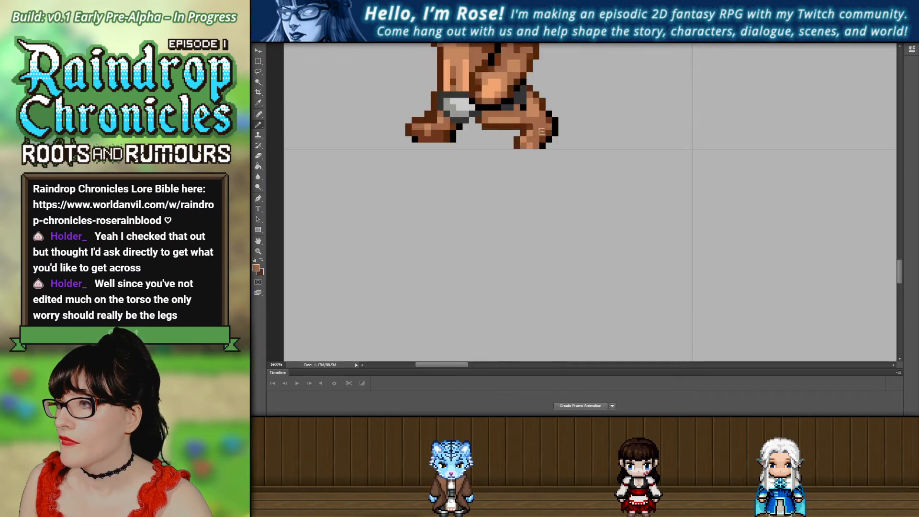
Switch the sprite sheet to the dark-skinned male variant.
scroll(710, 195, up, 6)
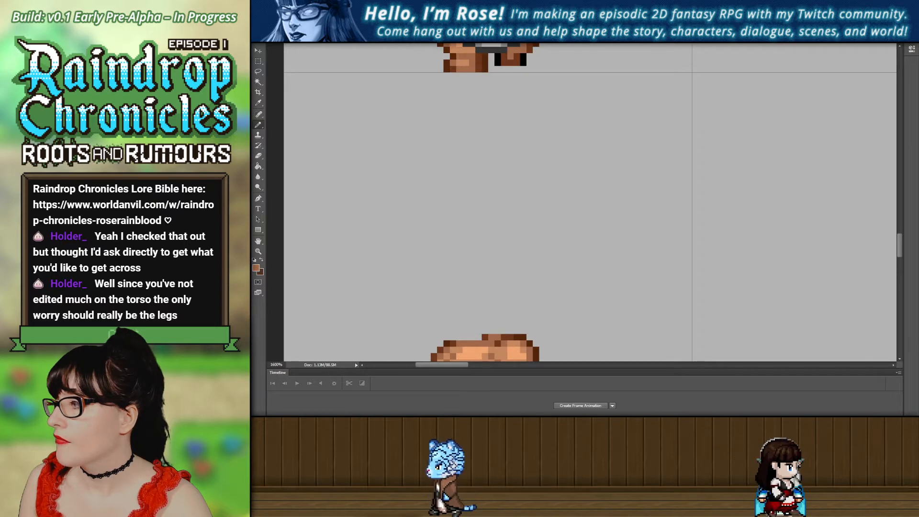
scroll(693, 238, up, 3)
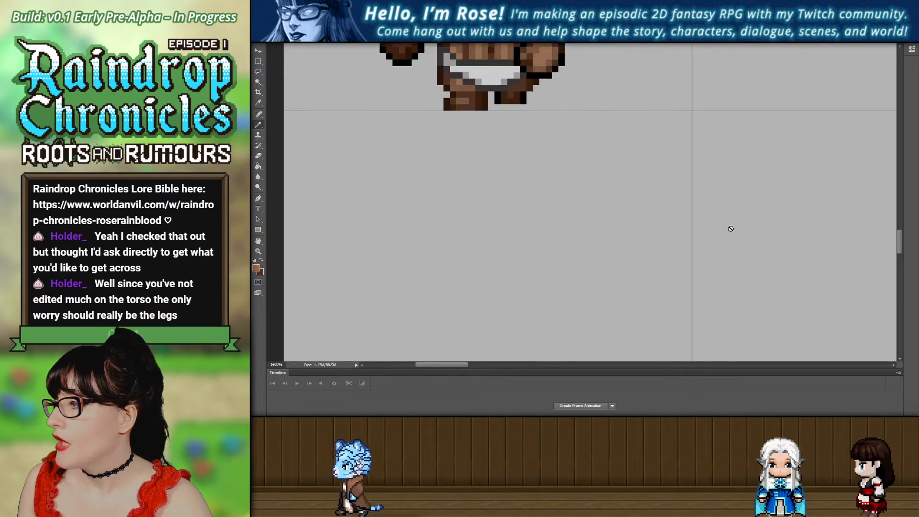
scroll(624, 234, down, 1)
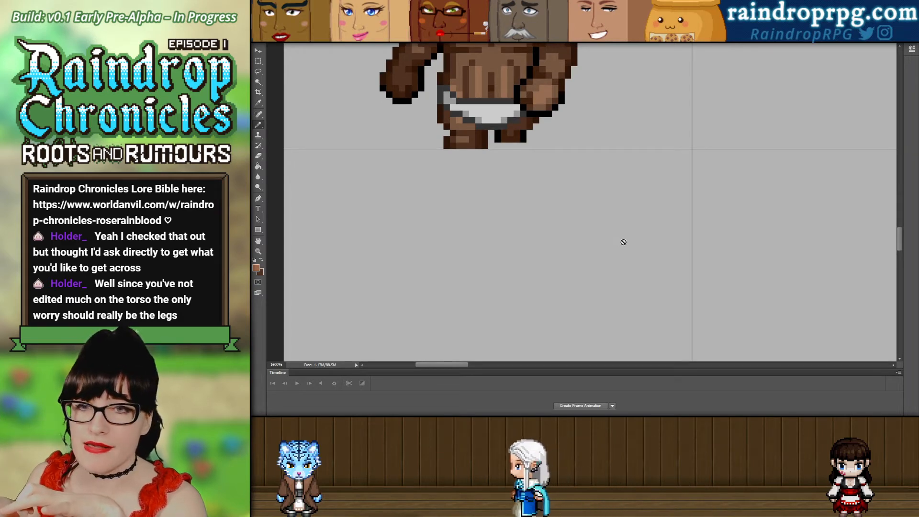
With the Pencil tool ready, sample the dark brown skin colour from the dark-skinned male's left-facing crouching sprite.
scroll(626, 245, up, 2)
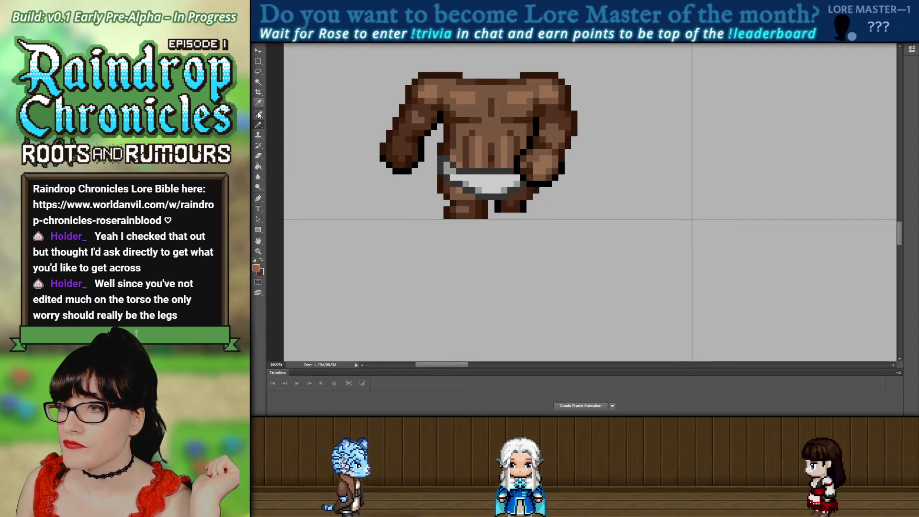
click(259, 126)
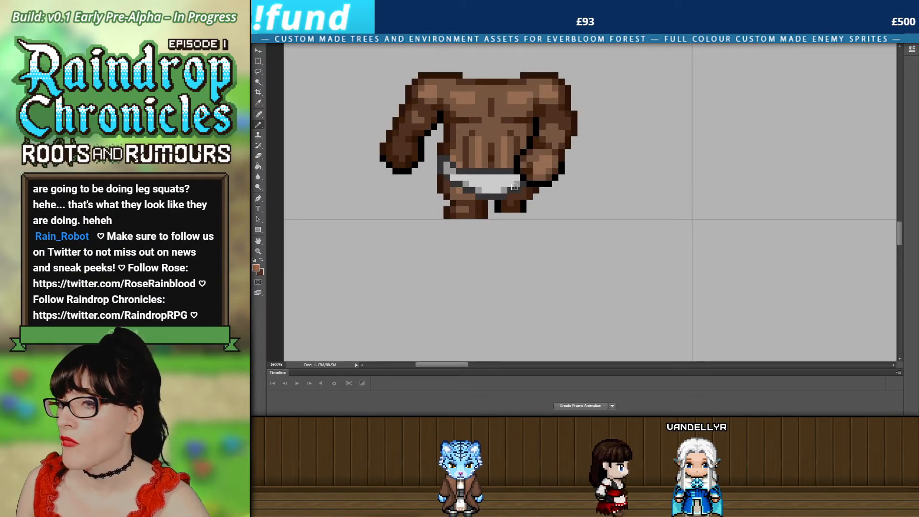
scroll(519, 190, down, 5)
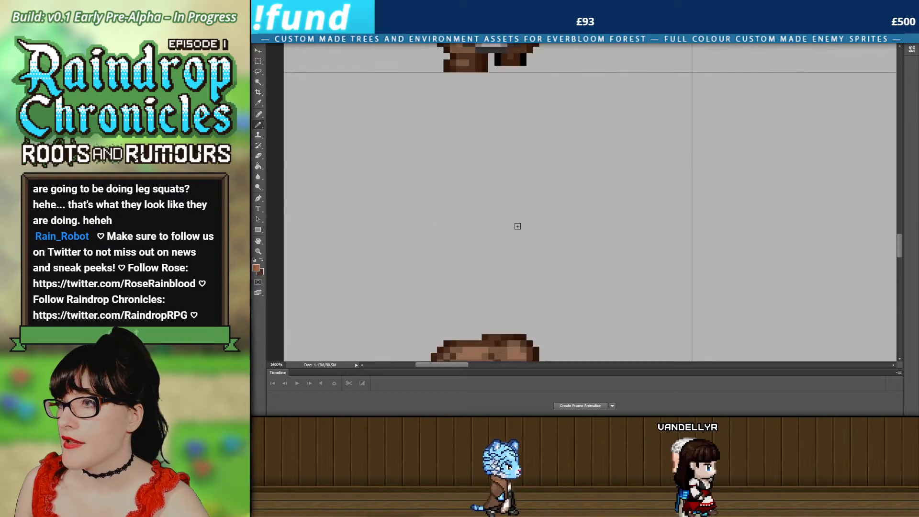
scroll(517, 222, up, 2)
scroll(519, 239, down, 6)
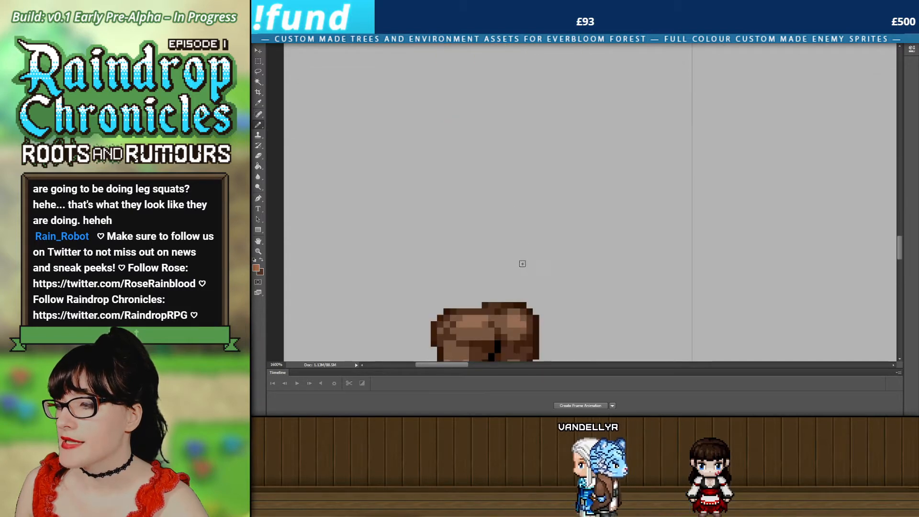
scroll(525, 285, down, 2)
key(i)
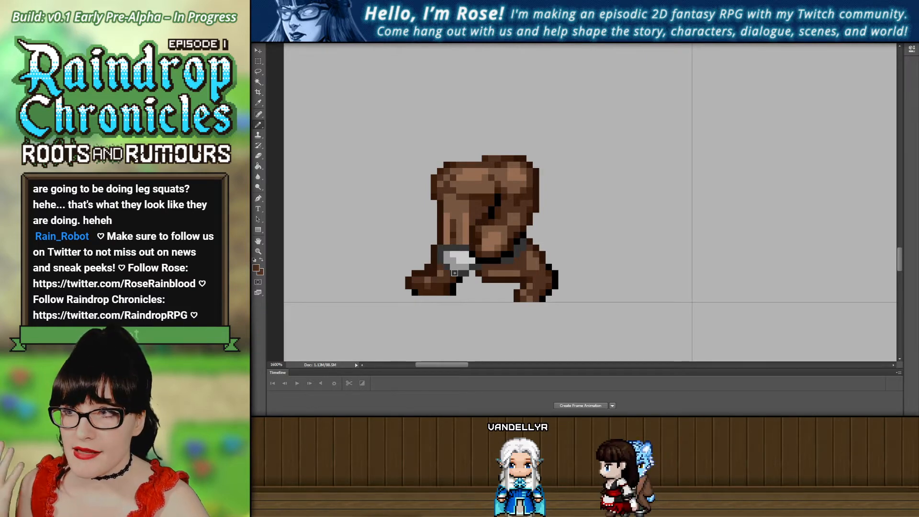
Review the dark-skinned male's front, side and back crouching sprites at reduced zoom.
key(z)
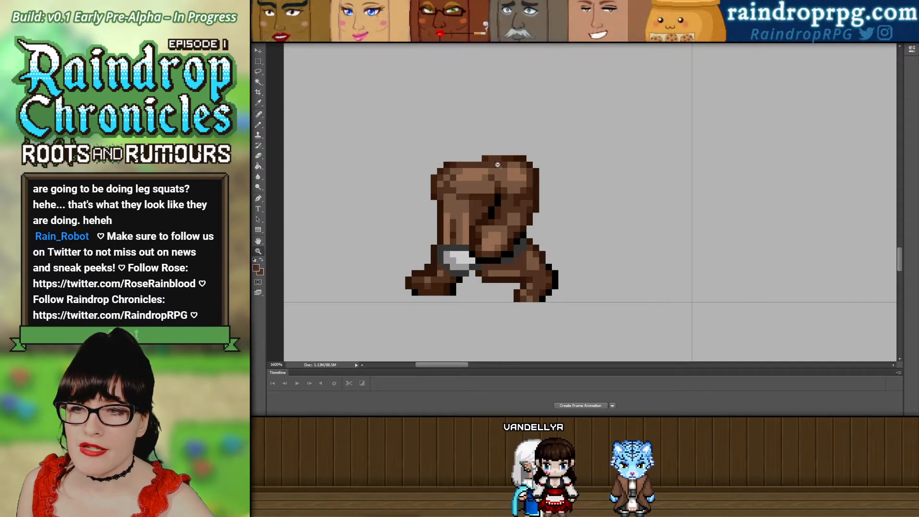
drag(575, 182, 518, 180)
scroll(518, 180, up, 3)
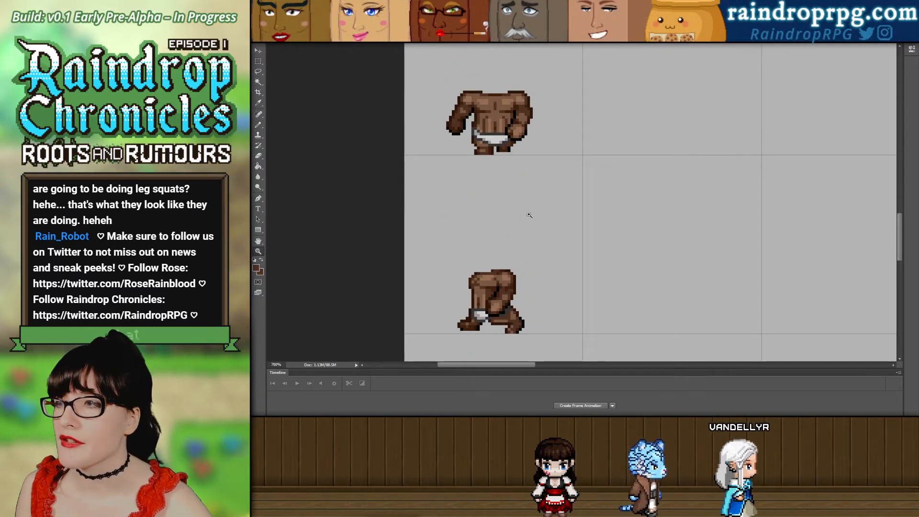
scroll(545, 129, down, 1)
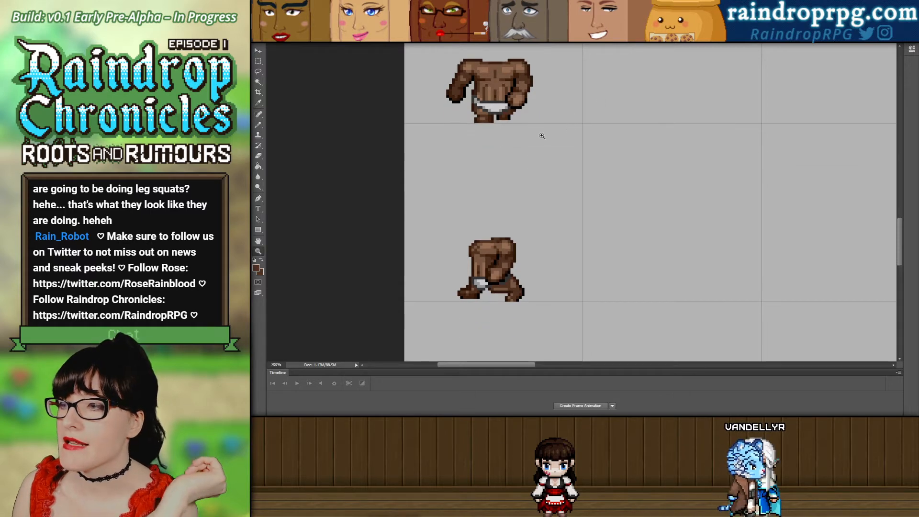
scroll(539, 137, down, 3)
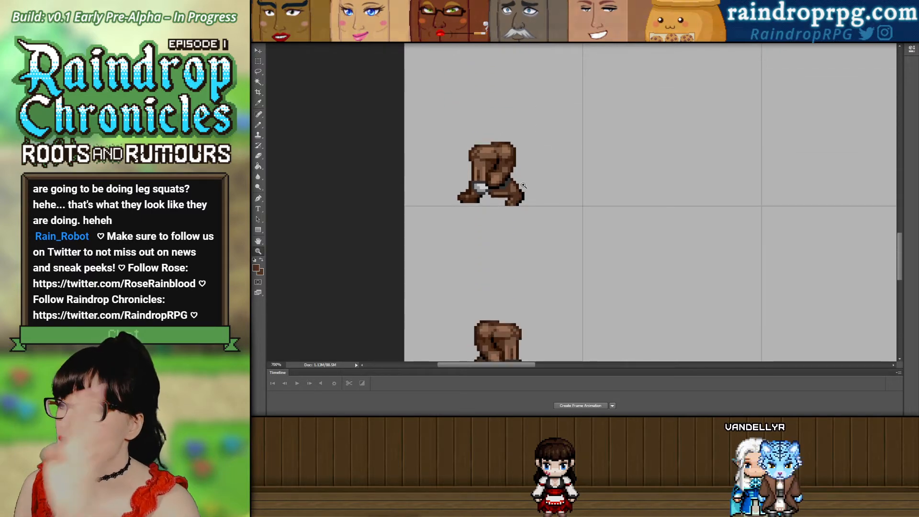
scroll(514, 230, down, 4)
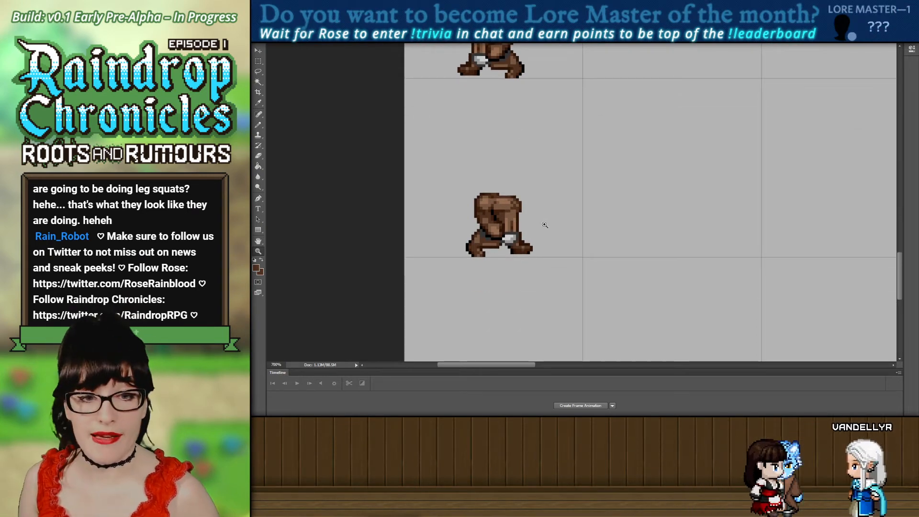
scroll(545, 225, down, 4)
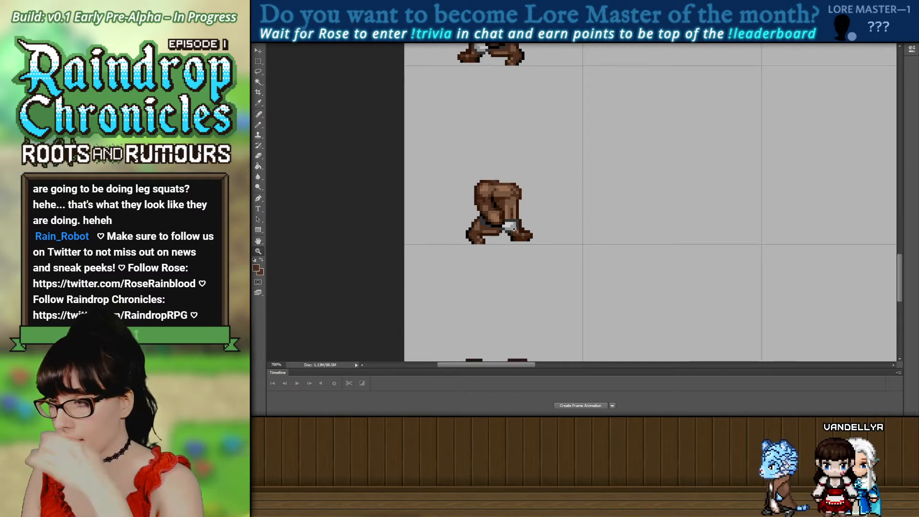
scroll(531, 263, up, 2)
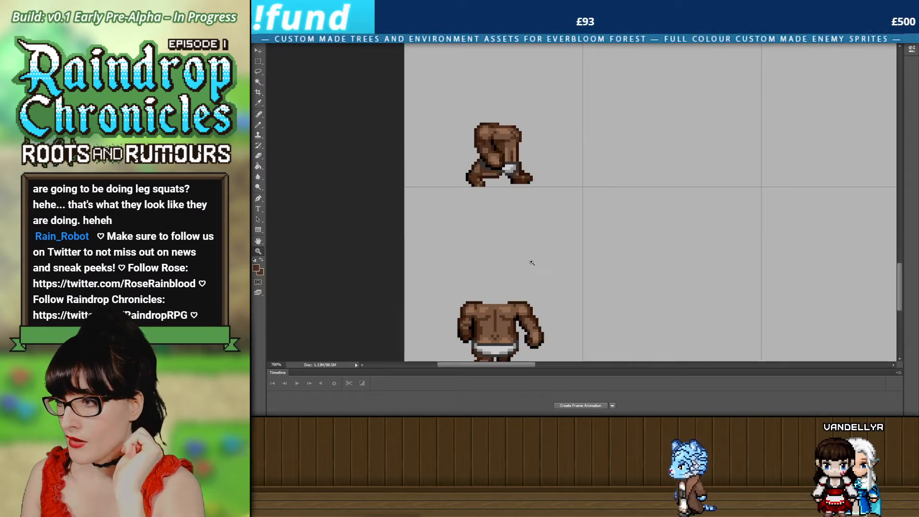
scroll(486, 209, down, 2)
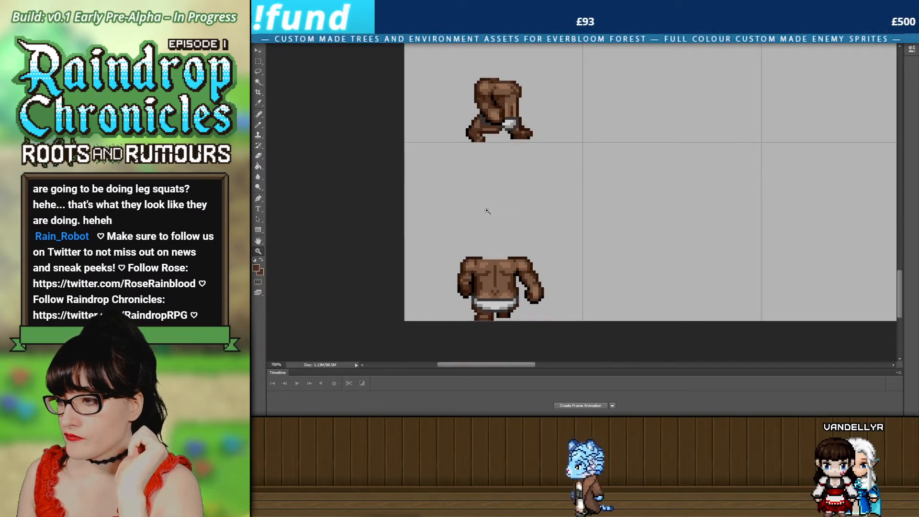
scroll(488, 212, up, 1)
Compare the hip pixels of the dark-skinned male's right-facing crouching sprite with those of the tan male's left-facing one.
click(492, 163)
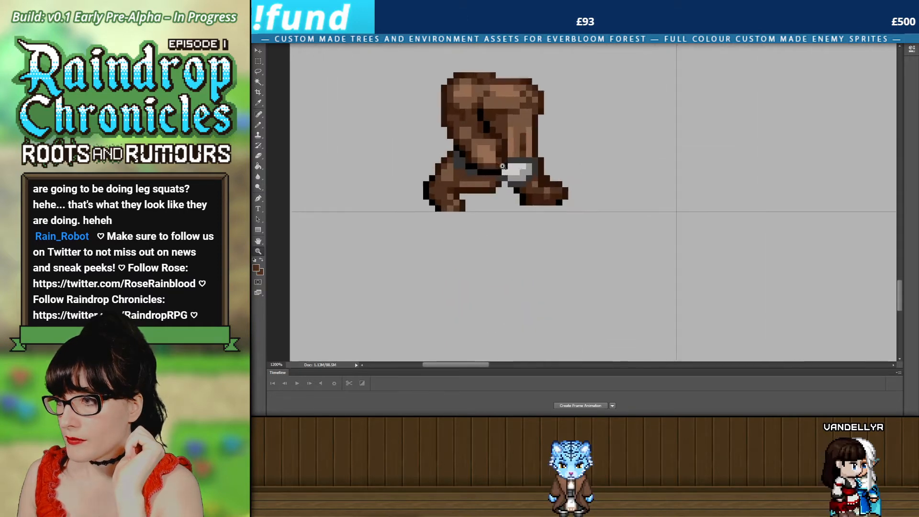
click(259, 125)
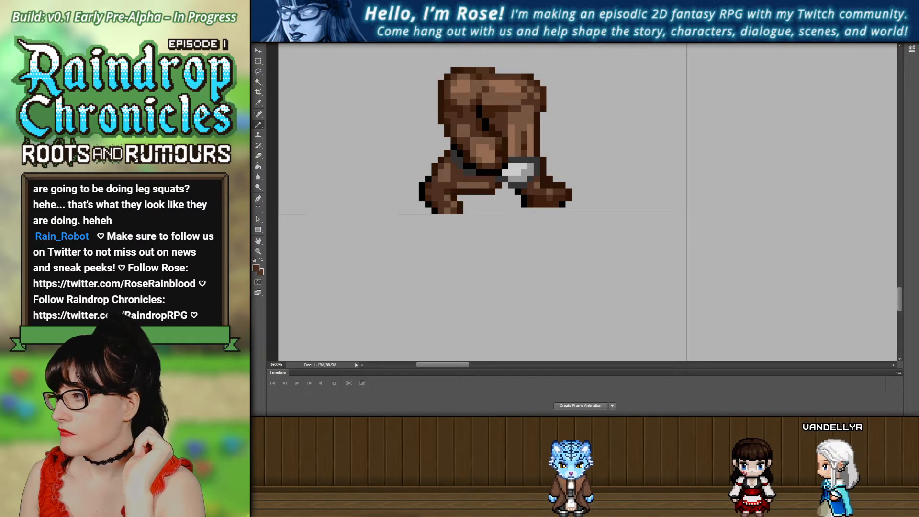
key(ctrl+z)
key(ctrl+z)
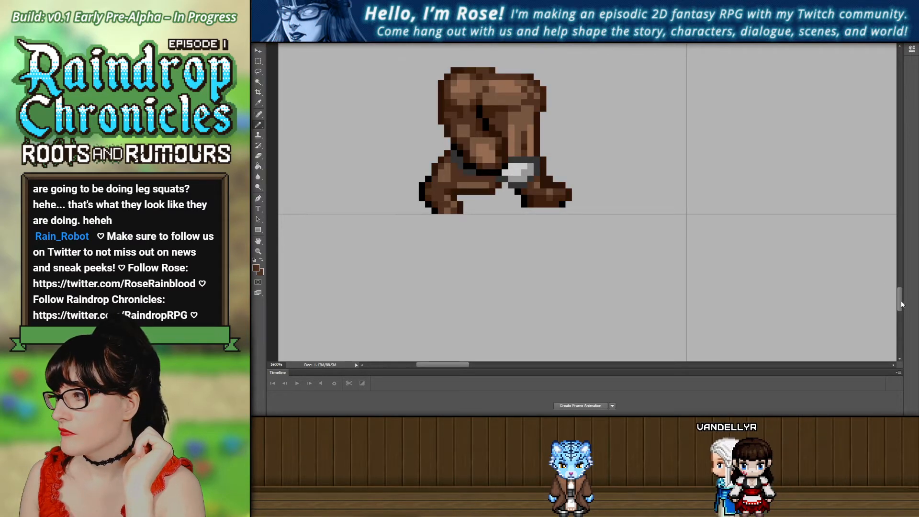
drag(901, 304, 902, 266)
key(ctrl+z)
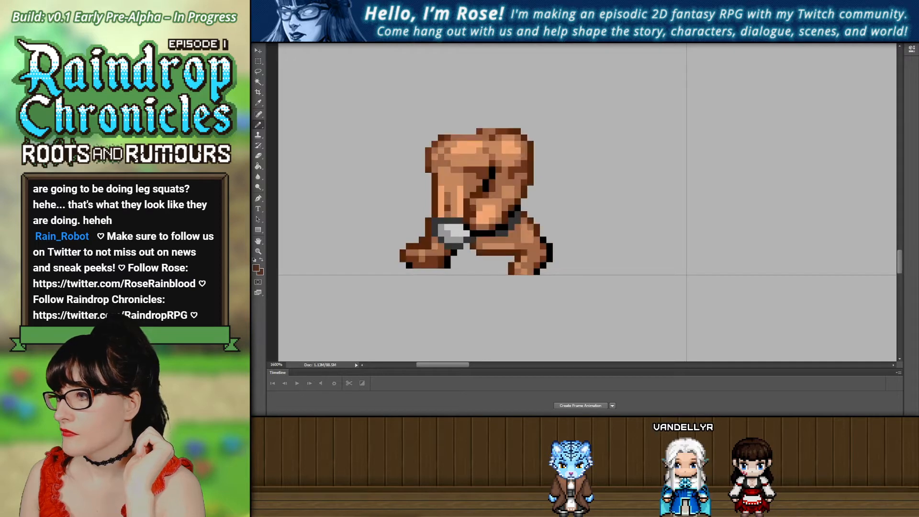
key(ctrl+z)
Switch the sprite sheet to the light-skinned female variant and sample light skin colours from its left-facing crouching sprite.
drag(903, 269, 915, 250)
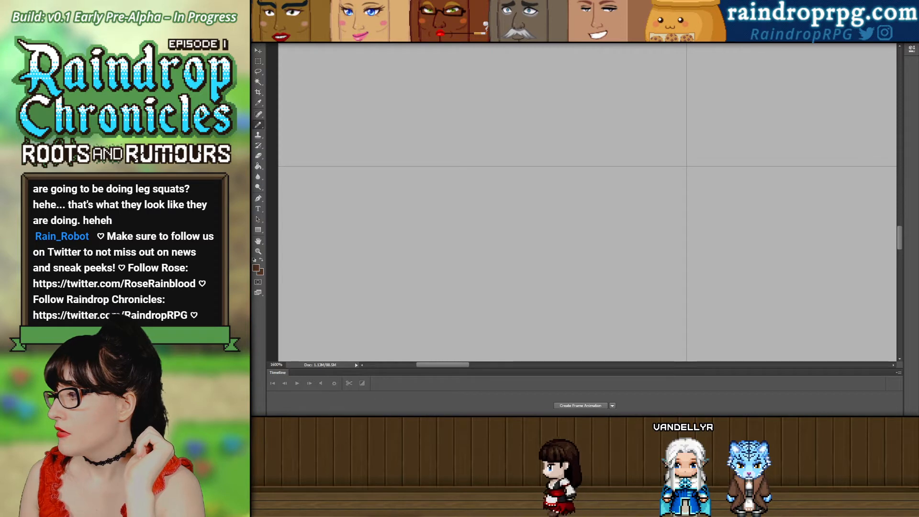
scroll(521, 227, up, 5)
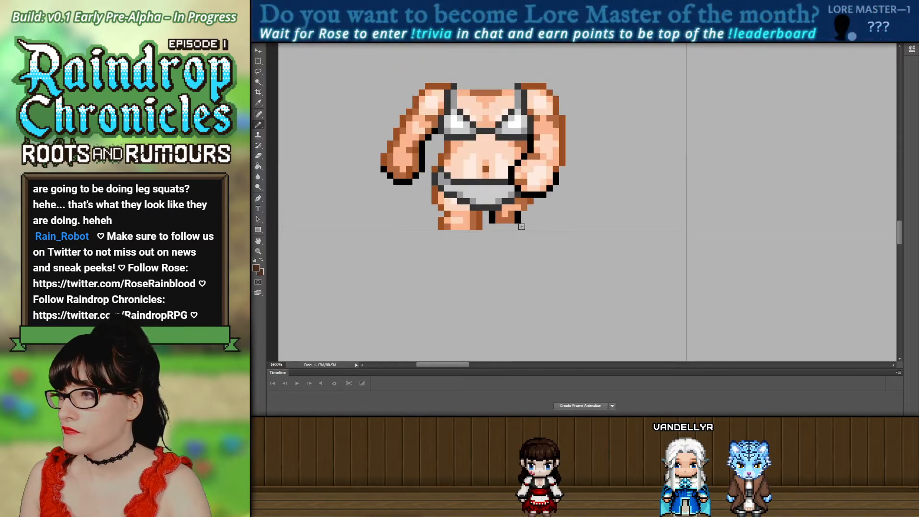
scroll(520, 220, down, 6)
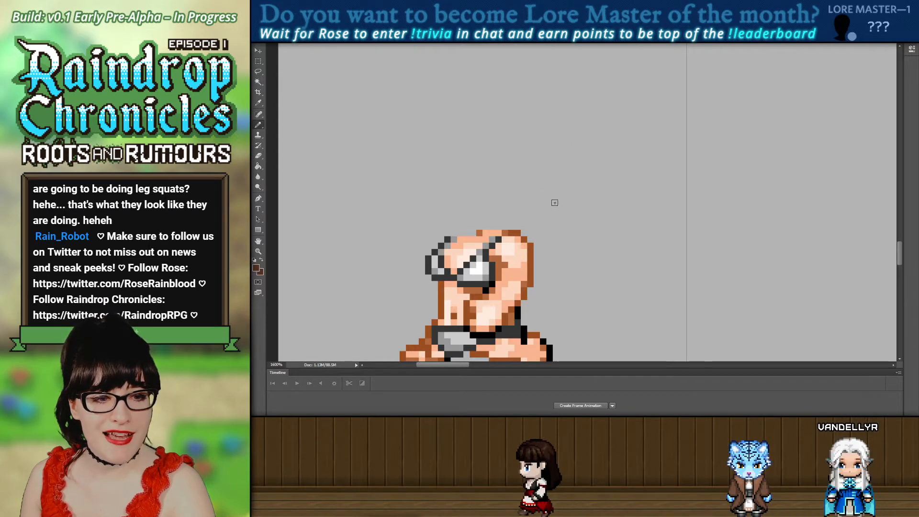
scroll(559, 224, down, 2)
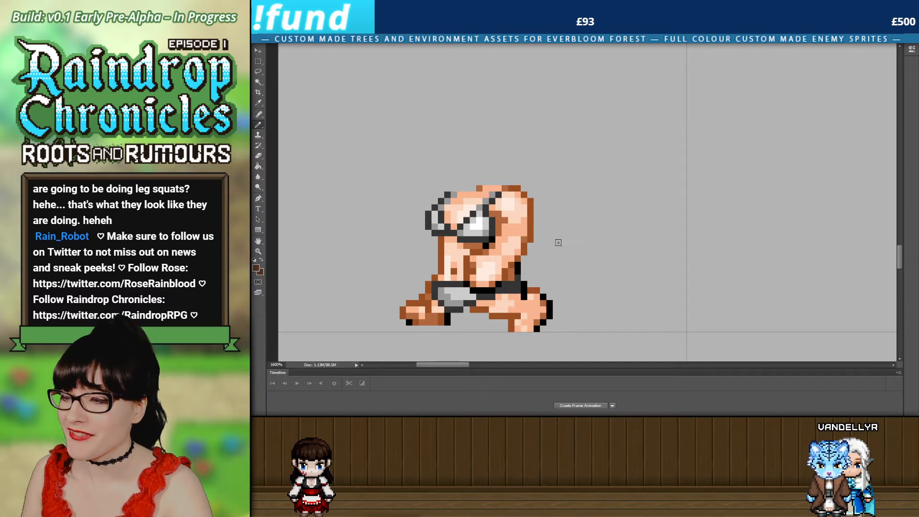
scroll(559, 243, down, 1)
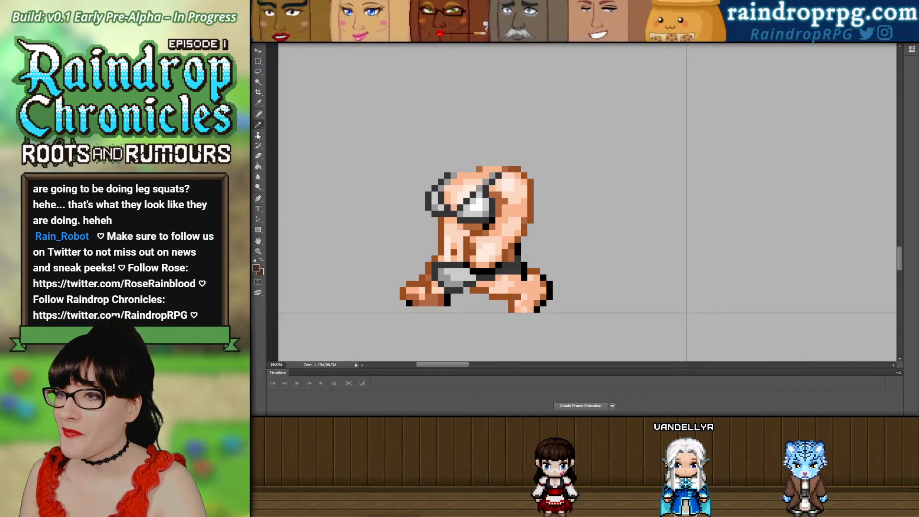
alt+click(527, 283)
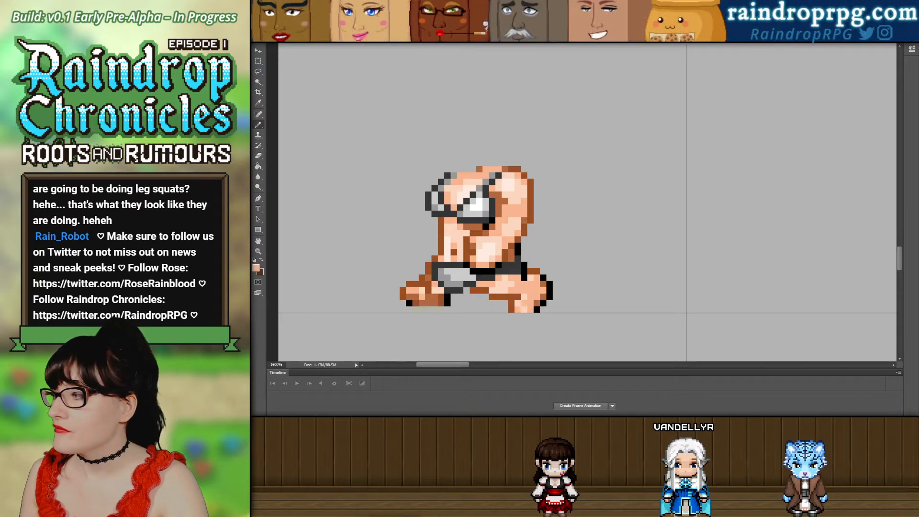
click(424, 303)
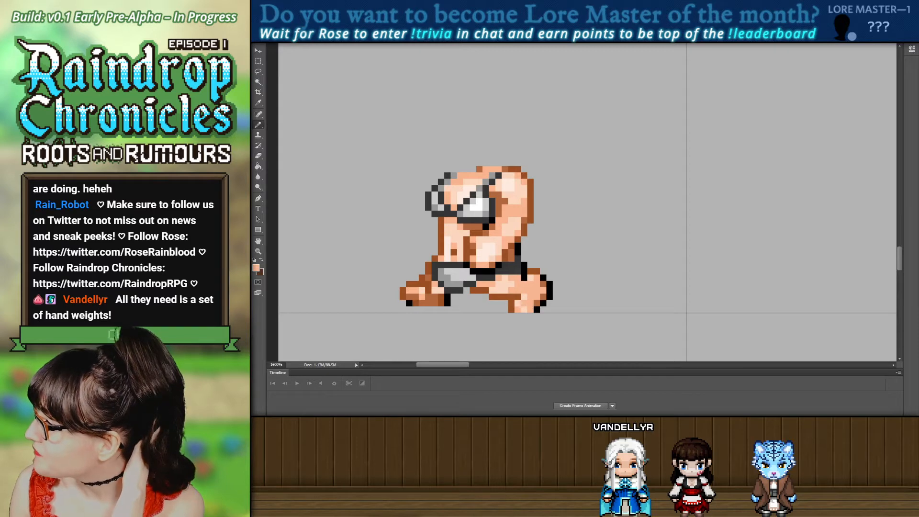
Sample the tan skin colour at the tan female crouching sprite's hip and check that variant's right-facing and back poses.
alt+click(516, 278)
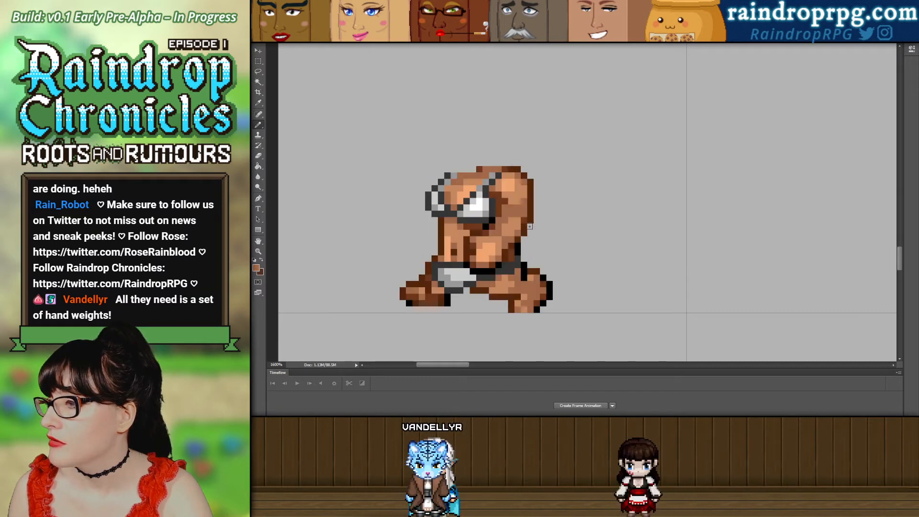
scroll(555, 258, down, 5)
scroll(540, 269, up, 5)
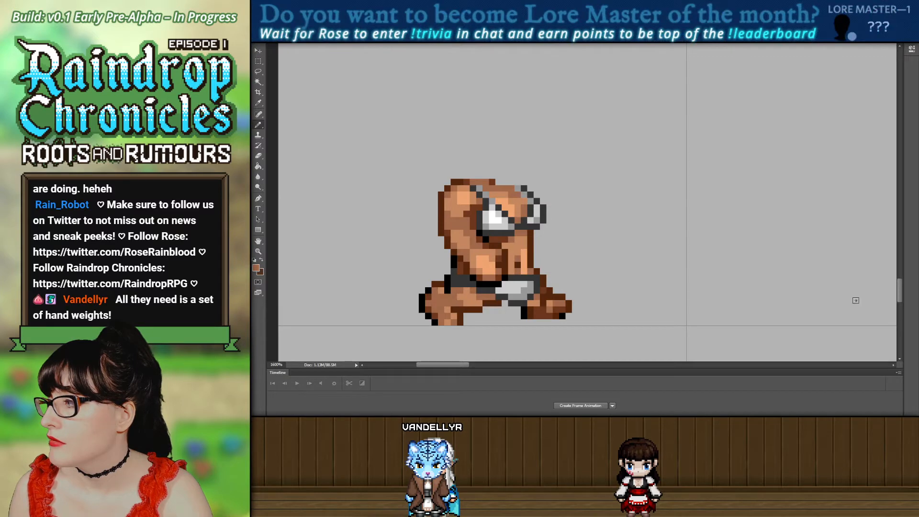
scroll(455, 284, down, 7)
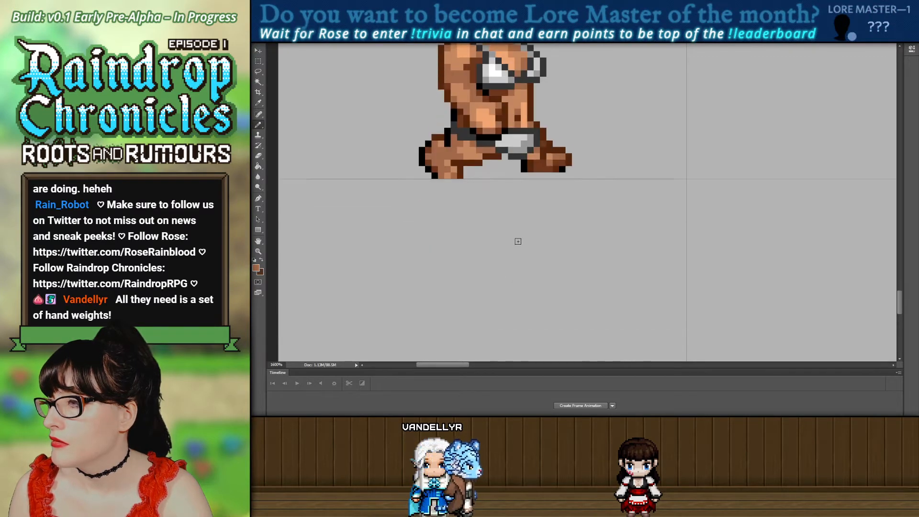
scroll(900, 287, down, 8)
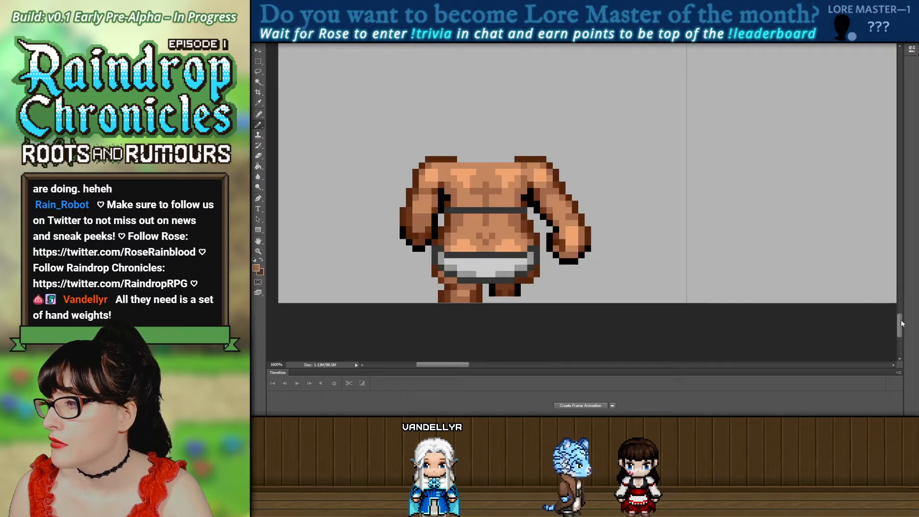
Return to the light-skinned female variant and touch up the hip of its left-facing crouching sprite with sampled light skin colour.
scroll(899, 273, up, 15)
drag(902, 258, 900, 231)
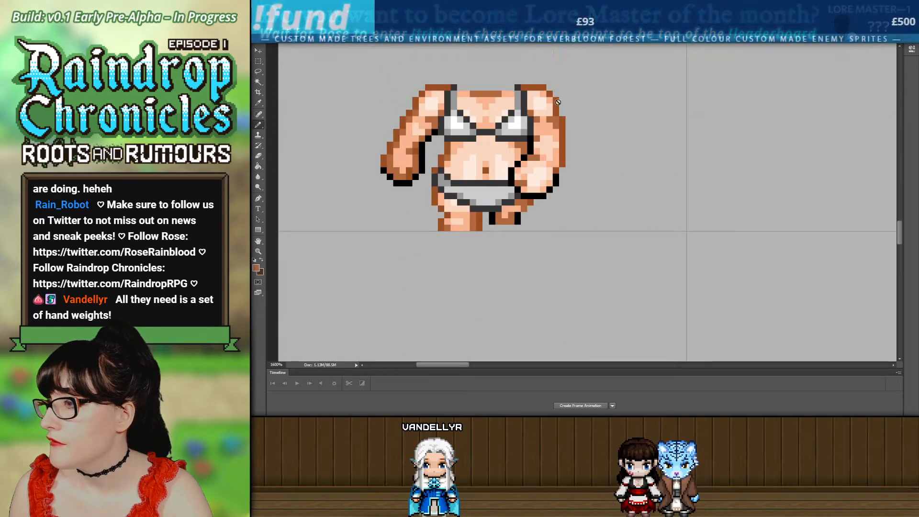
scroll(550, 255, down, 5)
scroll(536, 282, down, 4)
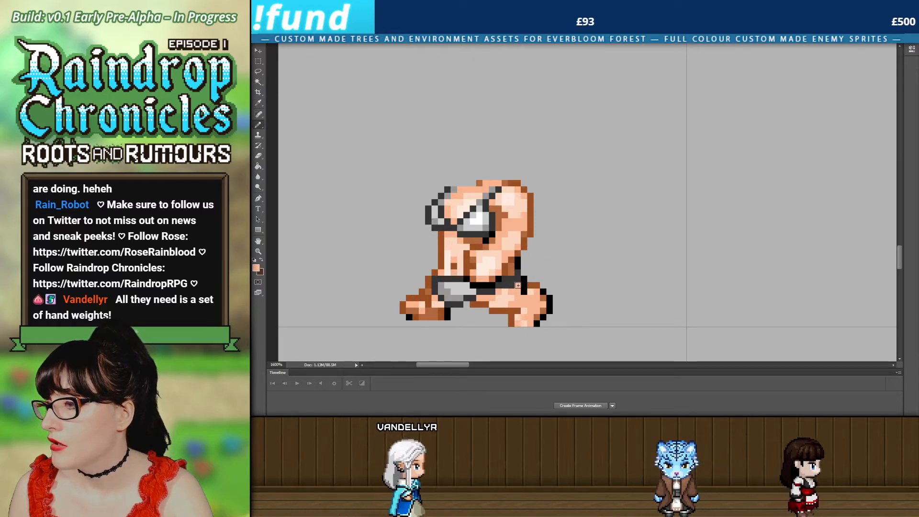
Switch to the dark-skinned female variant and touch up the hip pixels of its crouching sprites with sampled dark brown.
scroll(486, 248, down, 5)
scroll(457, 283, down, 5)
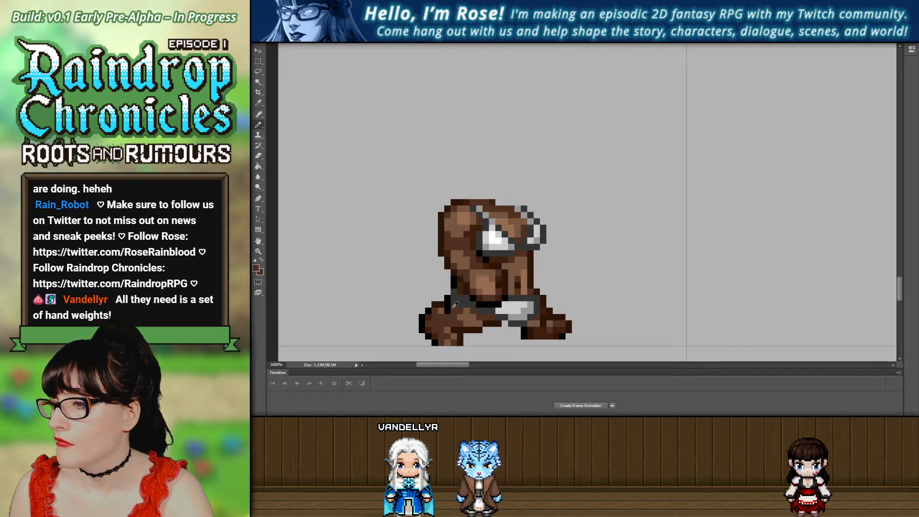
scroll(595, 294, down, 3)
mouse_move(899, 304)
mouse_down()
mouse_move(904, 269)
mouse_move(906, 277)
mouse_up()
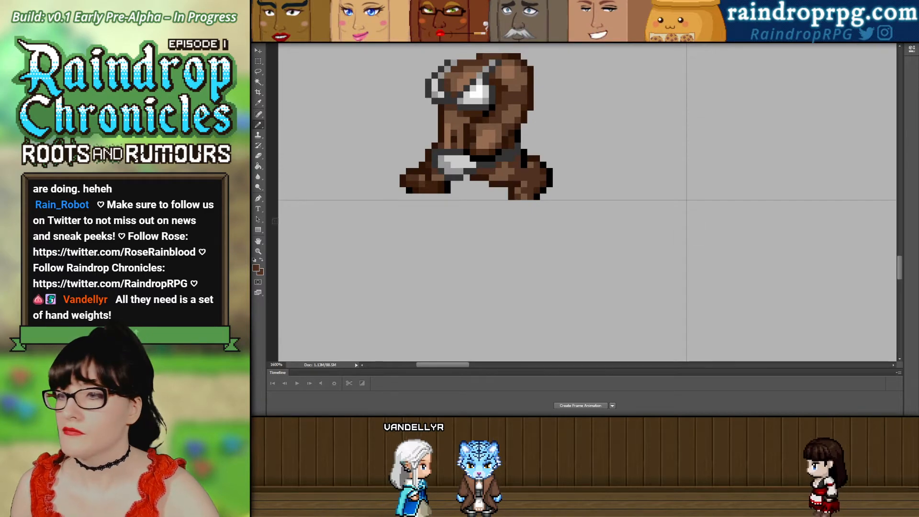
Review the dark-skinned female's crouching sprites alongside her standing poses at reduced zoom.
alt+click(451, 162)
alt+click(453, 164)
alt+click(453, 165)
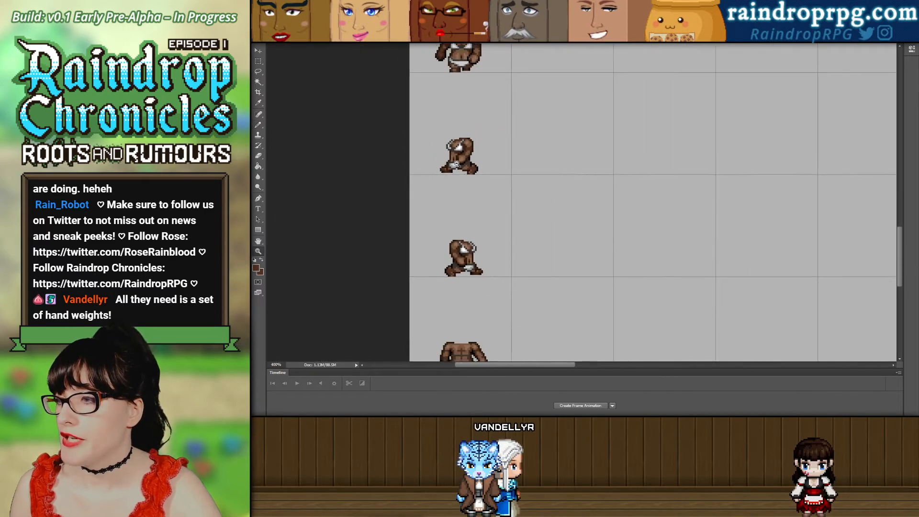
scroll(479, 165, up, 1)
scroll(480, 165, down, 1)
scroll(480, 165, up, 1)
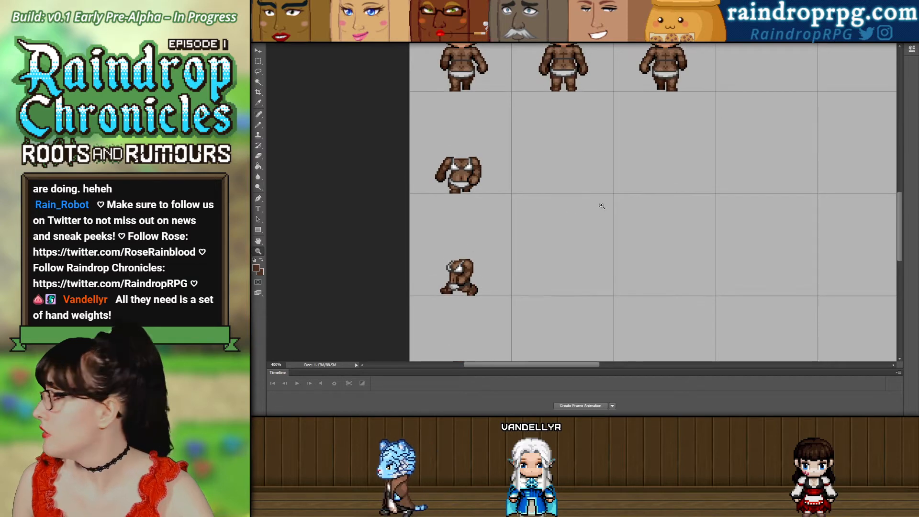
scroll(675, 200, up, 2)
scroll(674, 200, down, 3)
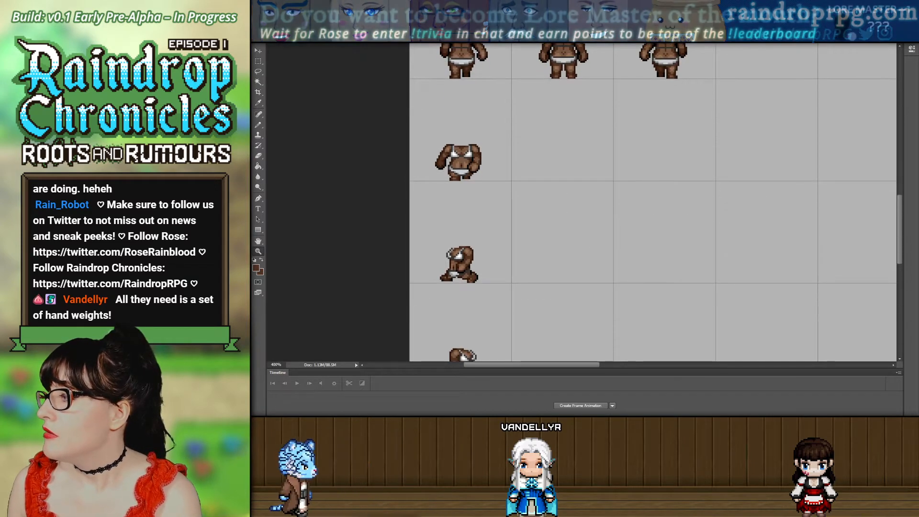
Switch the visible sprite variant from the dark-skinned female to the light-skinned male.
key(ctrl+z)
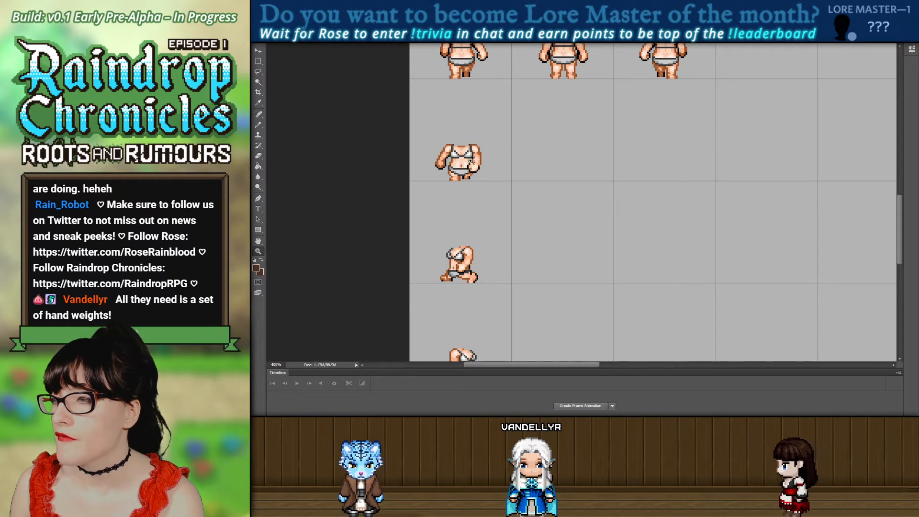
key(ctrl+z)
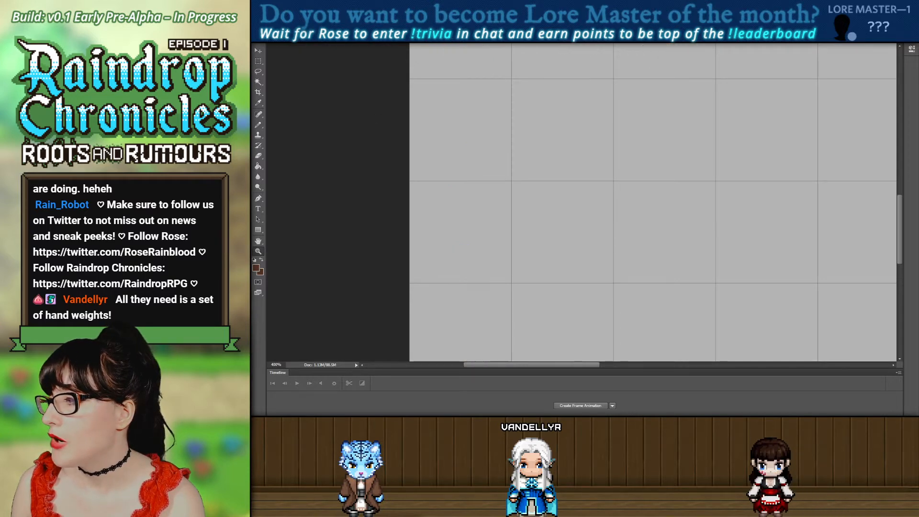
key(ctrl+z)
key(ctrl+z)
key(ctrl+z)
key(ctrl+z)
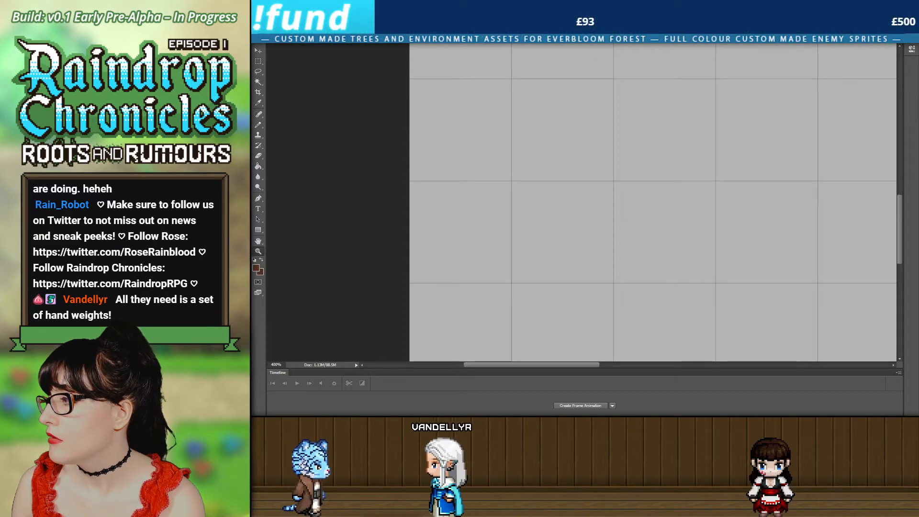
key(ctrl+z)
key(ctrl+z)
key(ctrl+z)
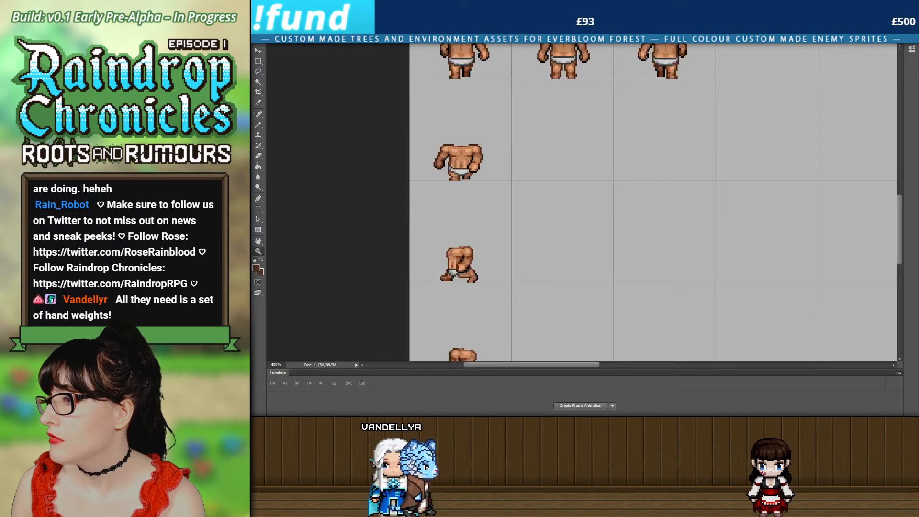
key(ctrl+z)
key(ctrl+z)
Examine the light-skinned male's headless crouching bodies against his standing and walking poses.
scroll(575, 241, up, 2)
scroll(584, 238, down, 1)
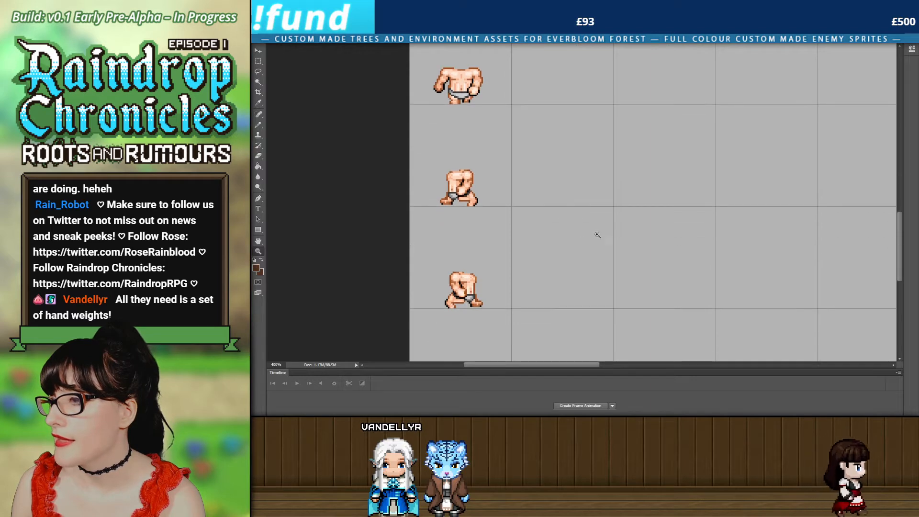
scroll(884, 287, down, 2)
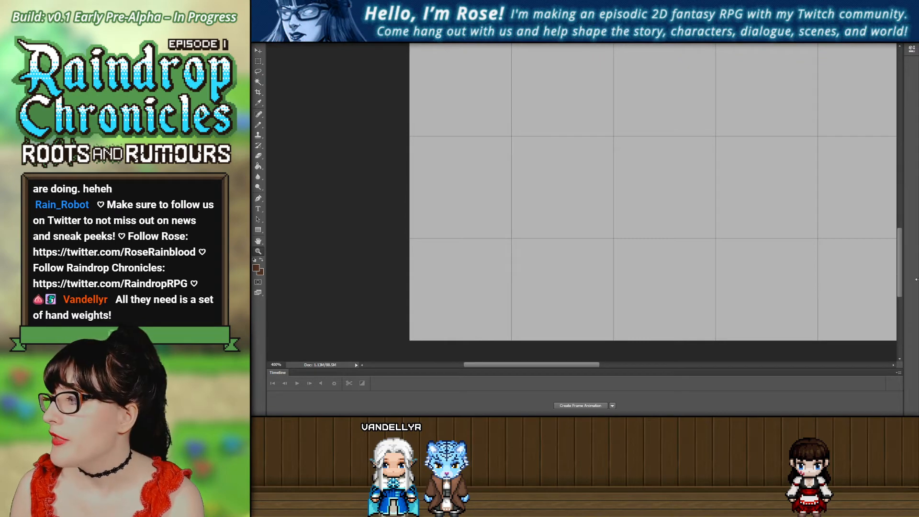
scroll(656, 209, up, 8)
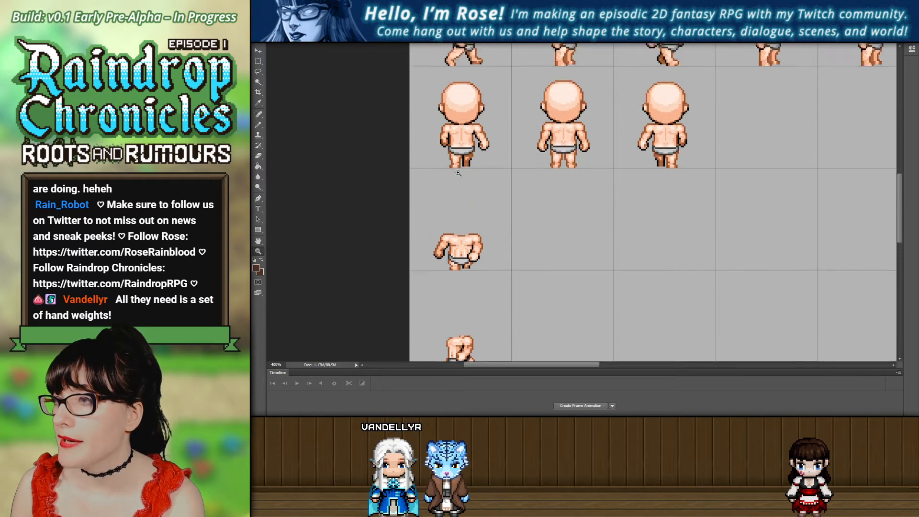
scroll(458, 164, up, 8)
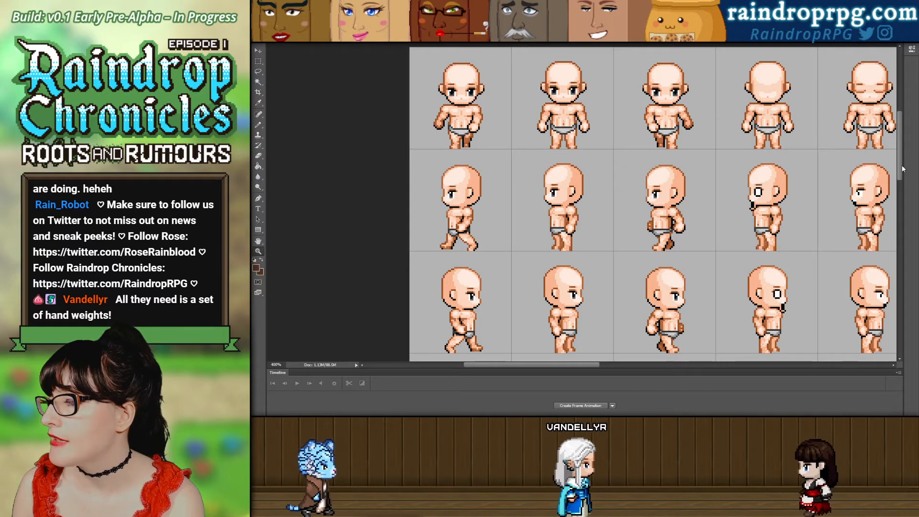
drag(899, 167, 912, 260)
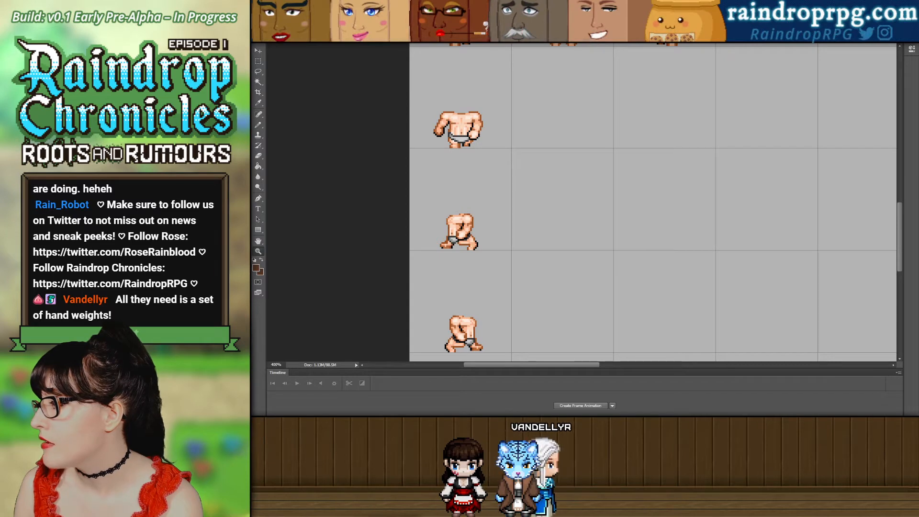
scroll(890, 137, up, 2)
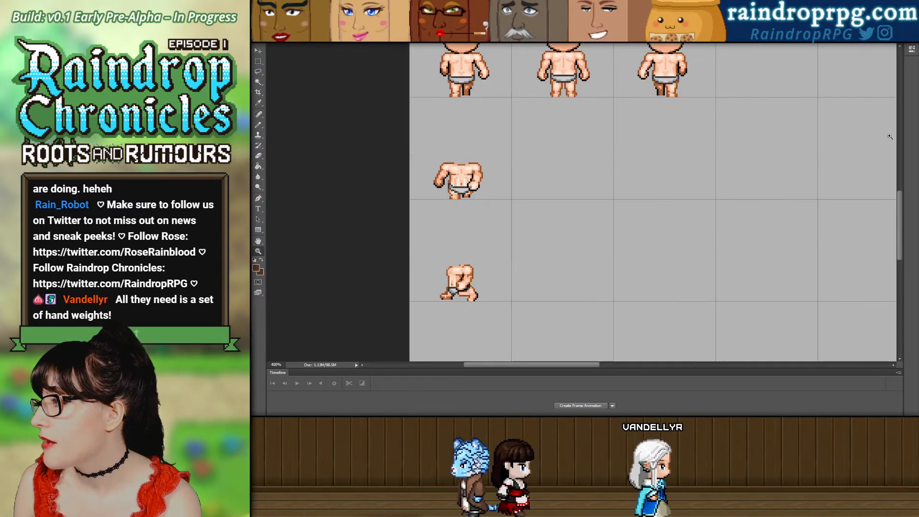
scroll(890, 137, up, 3)
Duplicate the bald heads from the first column of light-skinned male poses and bring them down toward the crouching bodies.
alt+click(477, 146)
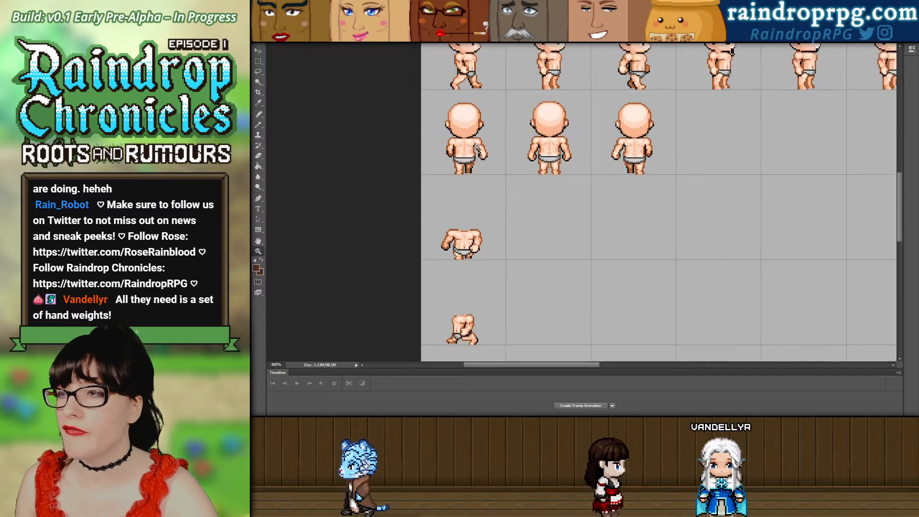
alt+click(478, 146)
scroll(661, 201, up, 2)
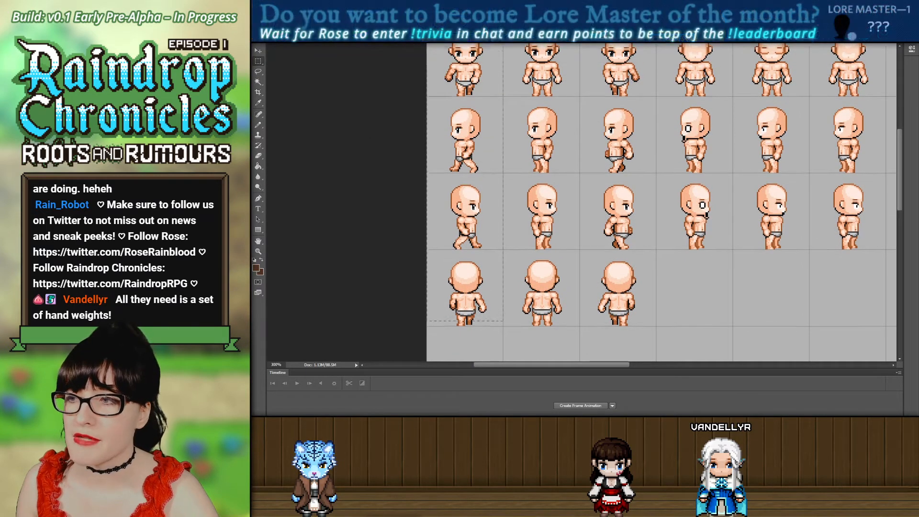
scroll(392, 144, up, 4)
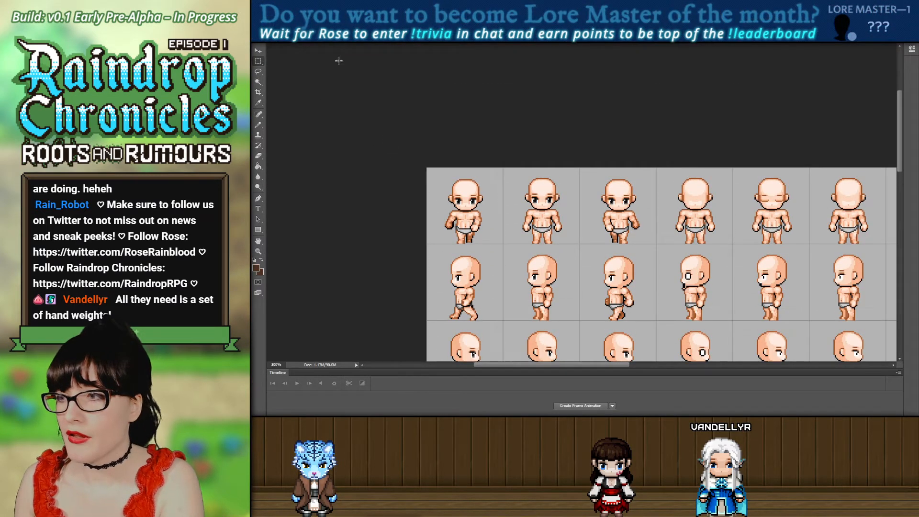
scroll(392, 93, down, 1)
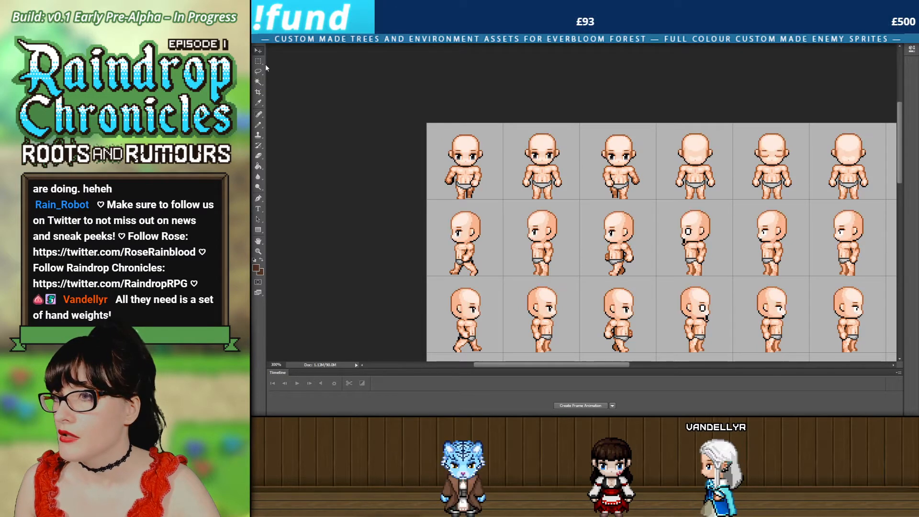
scroll(508, 406, down, 1)
scroll(501, 267, down, 2)
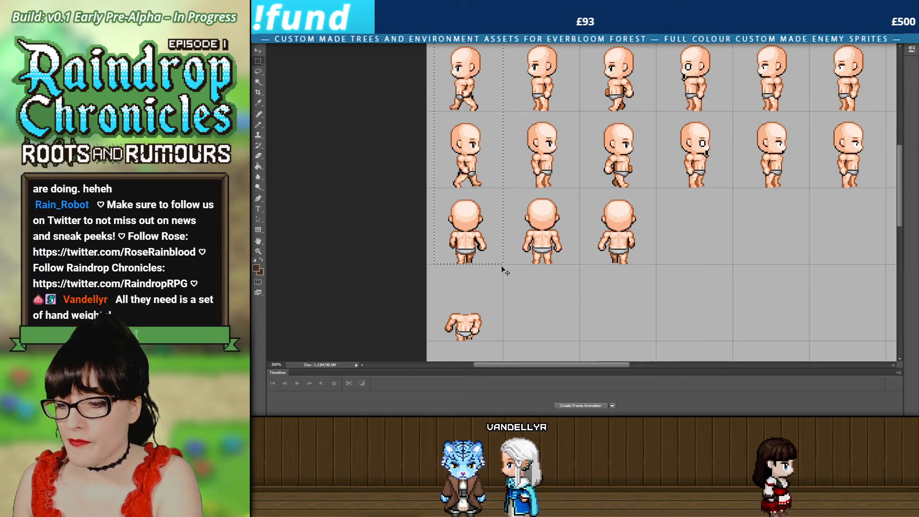
click(283, 55)
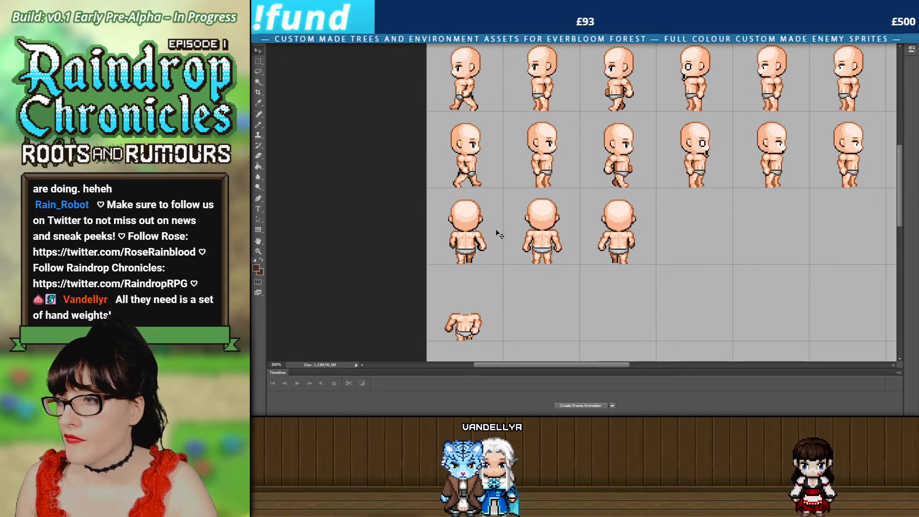
scroll(471, 226, down, 5)
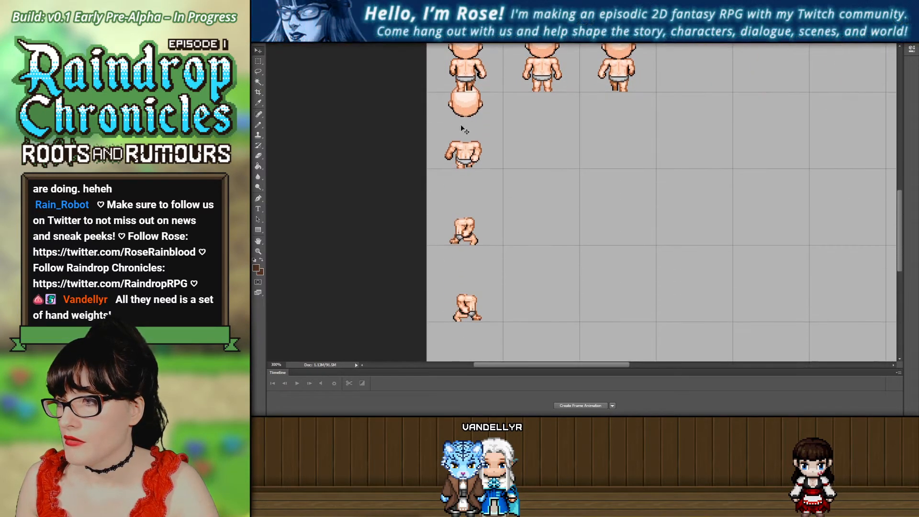
Try placing the copied heads in the second column beside the crouching bodies and undo the moves.
drag(455, 286, 501, 296)
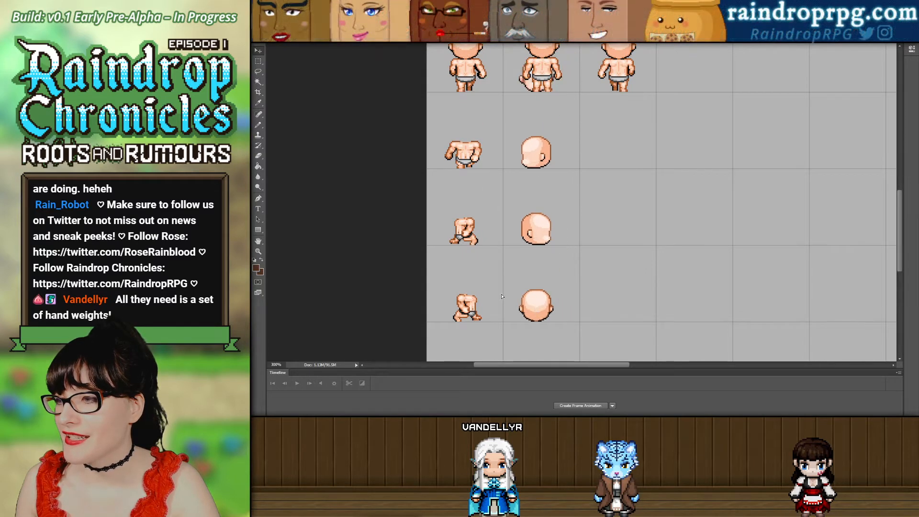
key(ctrl+alt+z)
key(ctrl+alt+z)
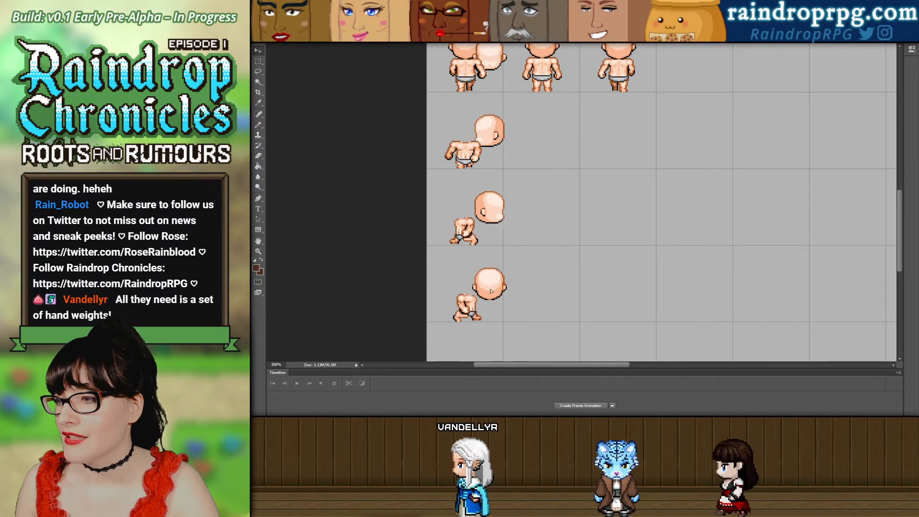
key(ctrl+alt+z)
Move the copied heads down the first column onto the light-skinned male's crouching bodies.
scroll(498, 214, up, 1)
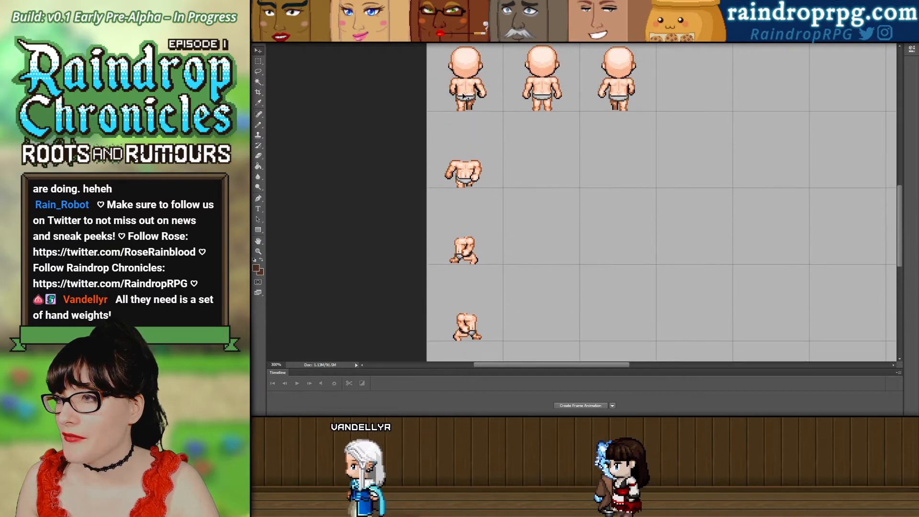
key(ctrl+shift+z)
key(ctrl+shift+z)
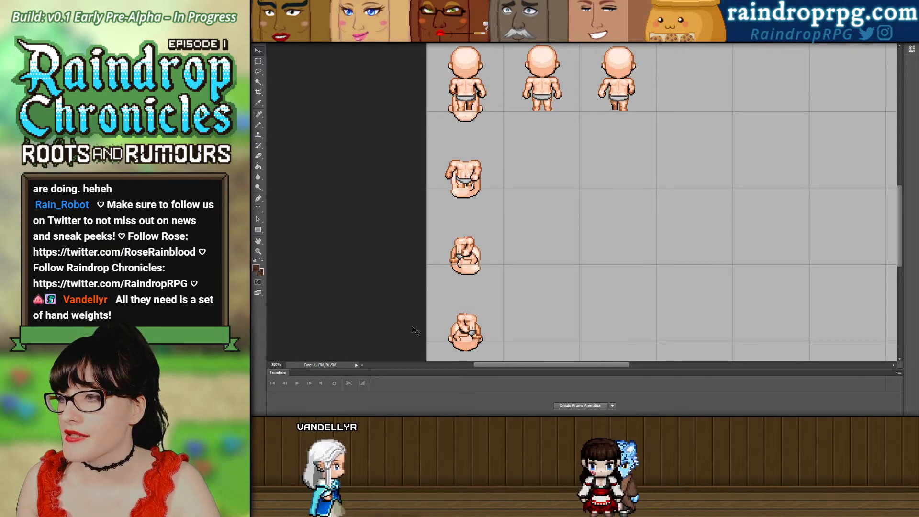
scroll(413, 331, down, 2)
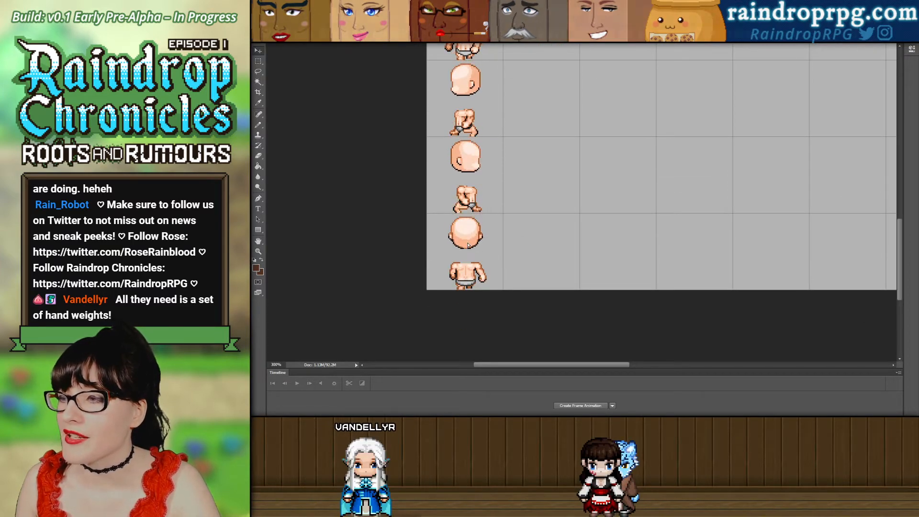
drag(468, 245, 470, 259)
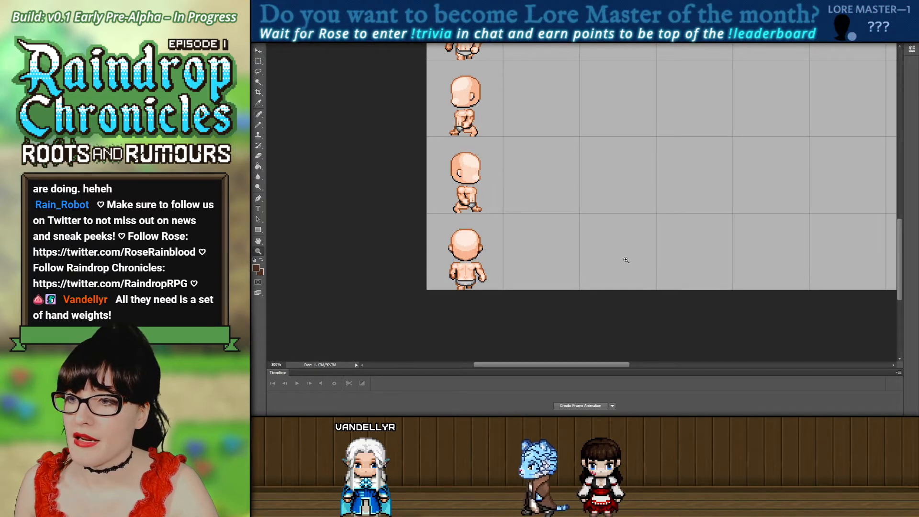
Nudge the copied heads slightly lower so they meet the shoulders of the crouching bodies.
key(ctrl+plus)
key(ctrl+plus)
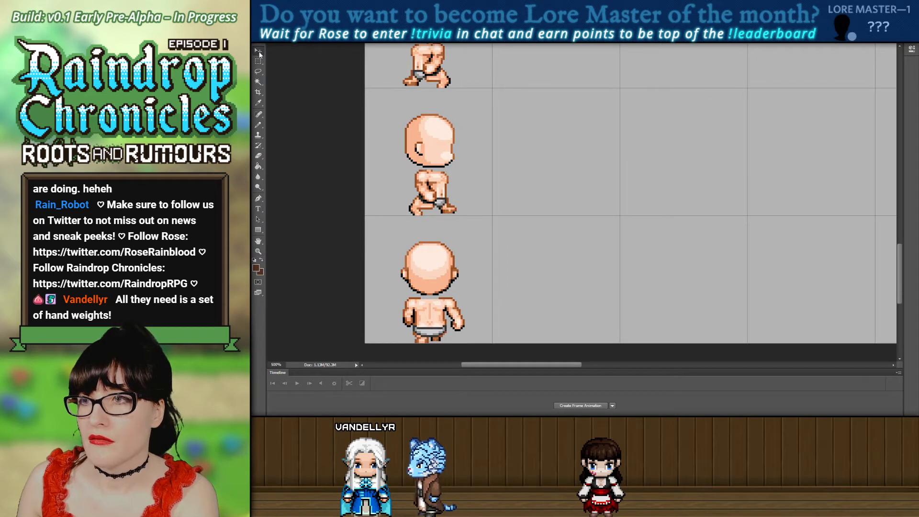
key(Down)
key(Down)
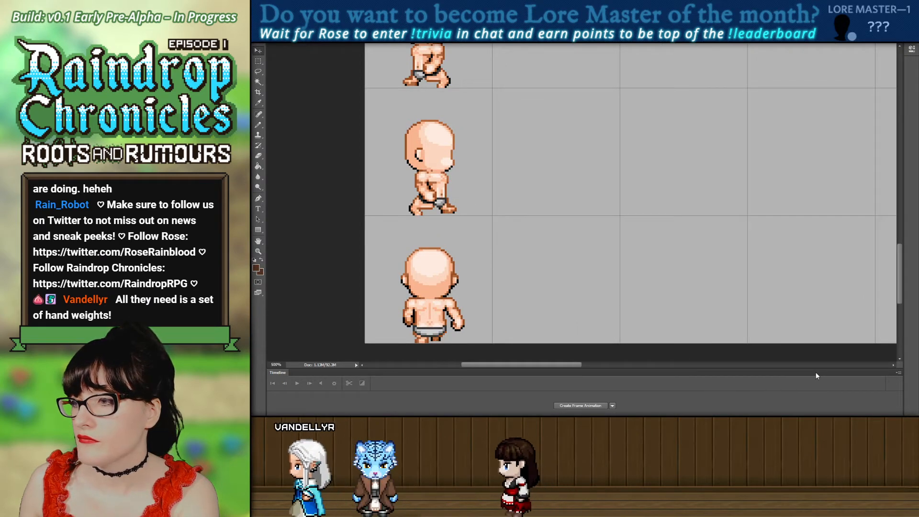
scroll(389, 232, up, 2)
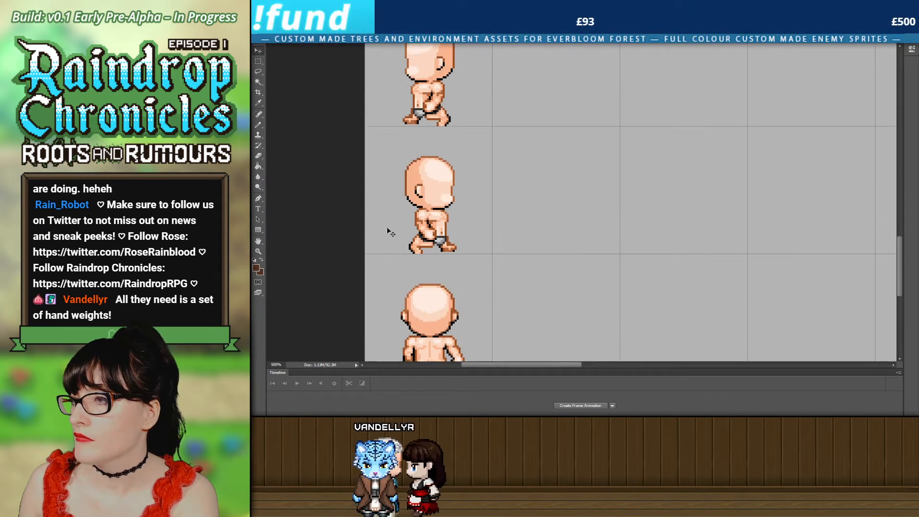
scroll(389, 231, up, 5)
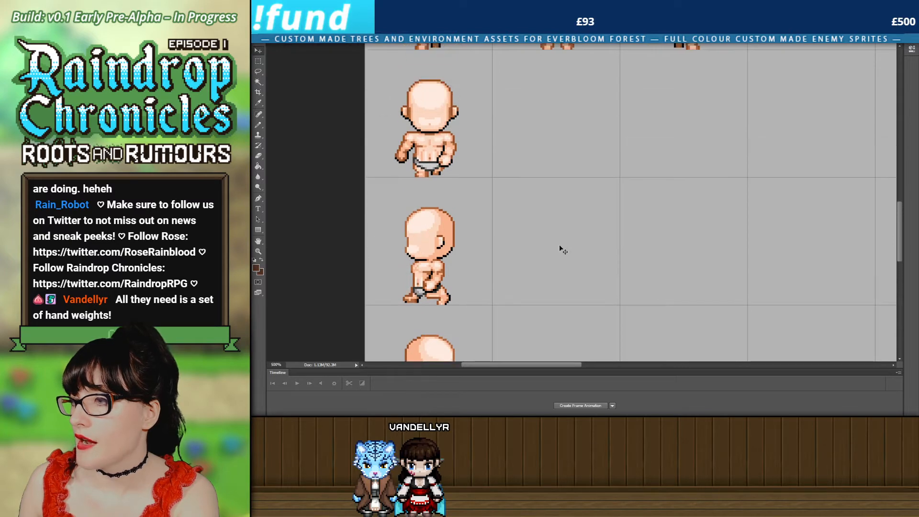
key(Down)
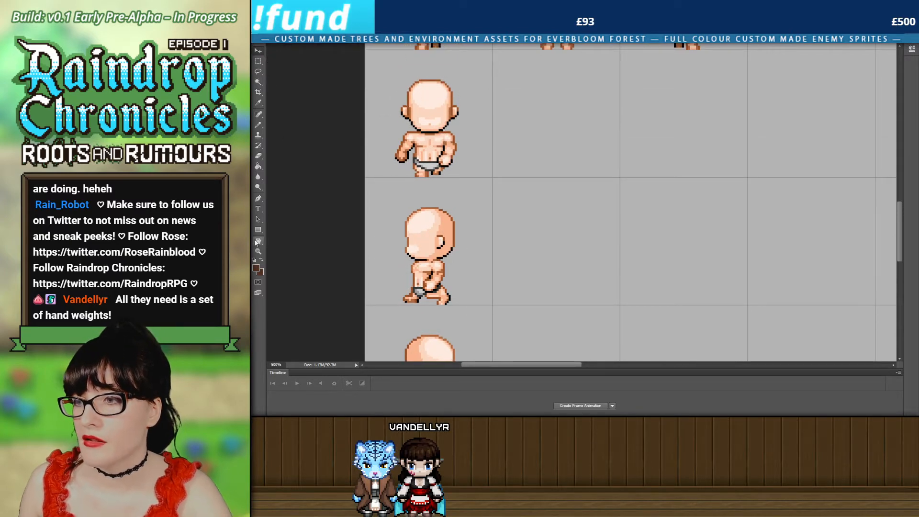
Compare the assembled crouching sprites with the standing and walking poses at reduced zoom.
alt+click(346, 213)
alt+click(355, 211)
click(355, 211)
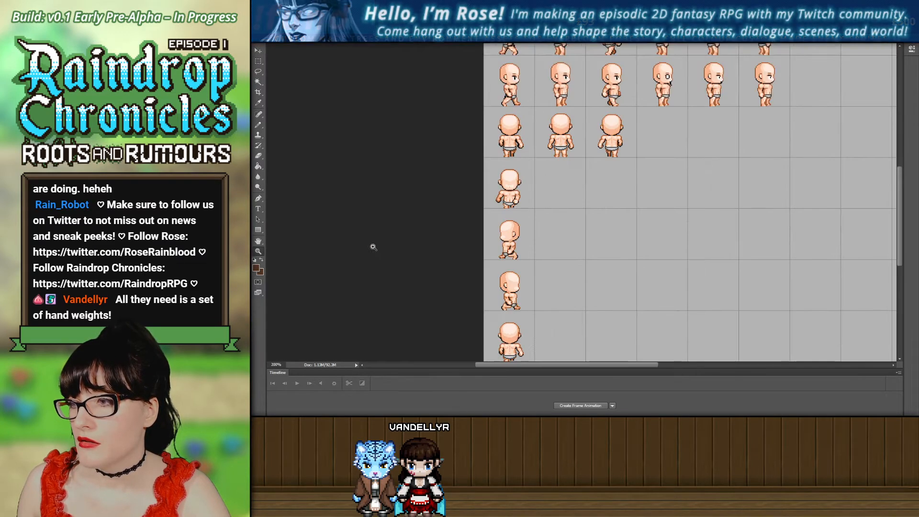
scroll(476, 256, down, 2)
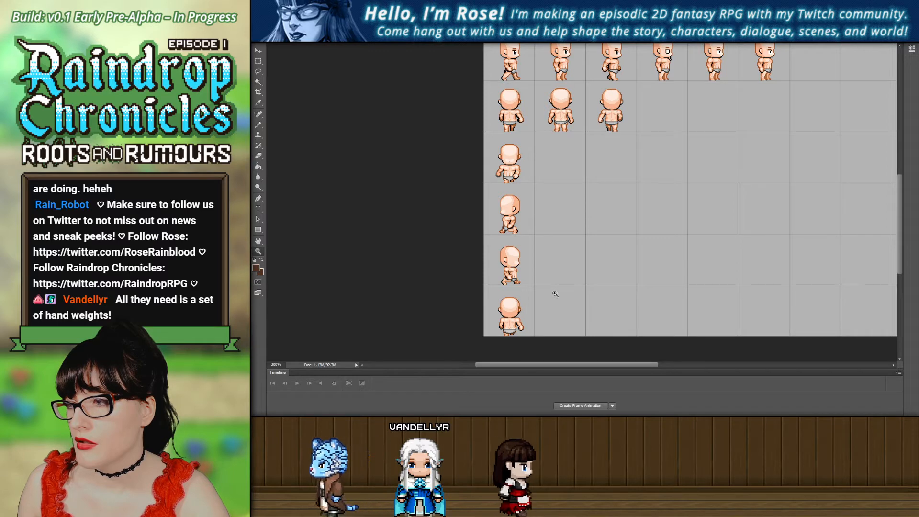
scroll(554, 294, up, 10)
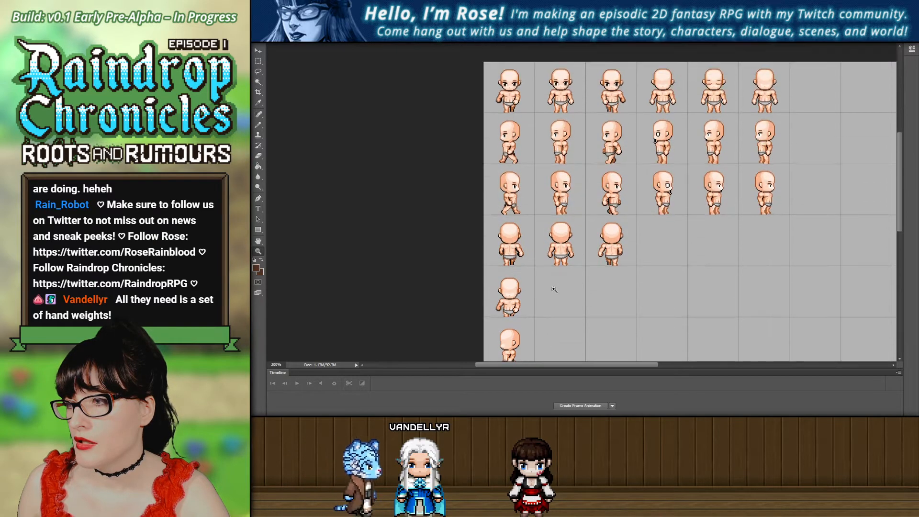
scroll(553, 286, down, 3)
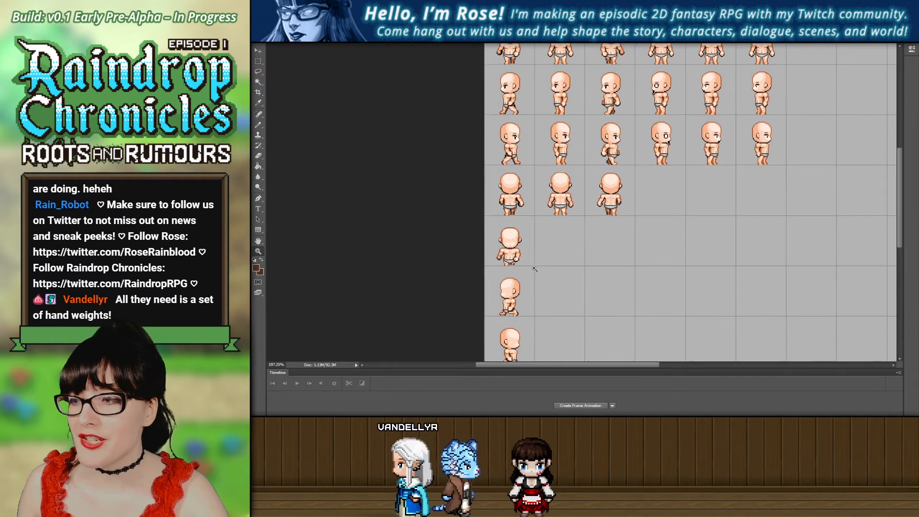
Copy the facial features from the standing and walking poses in the first column and move them down onto the crouching heads.
click(786, 253)
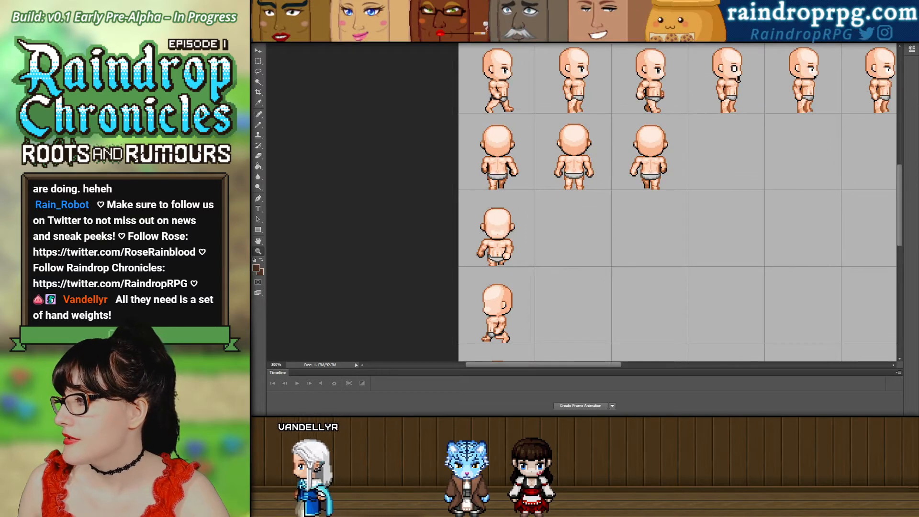
scroll(732, 283, up, 3)
scroll(733, 283, up, 9)
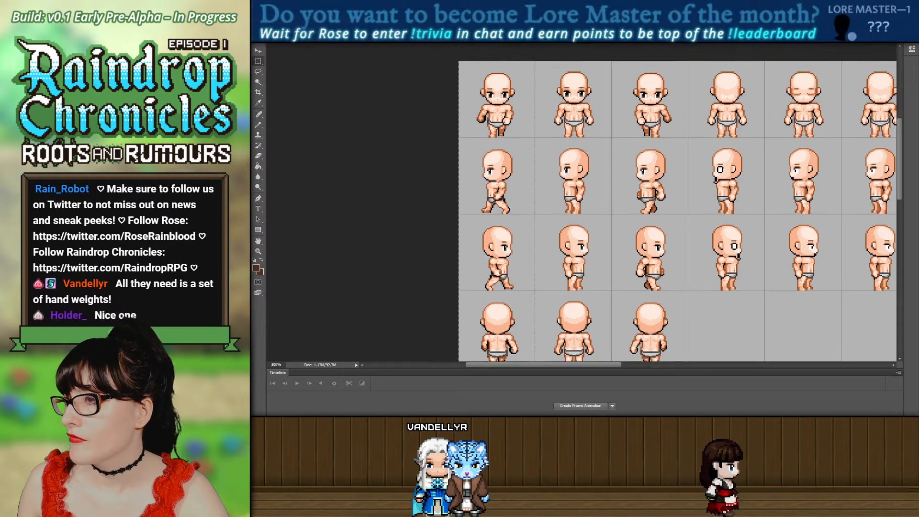
scroll(316, 44, up, 2)
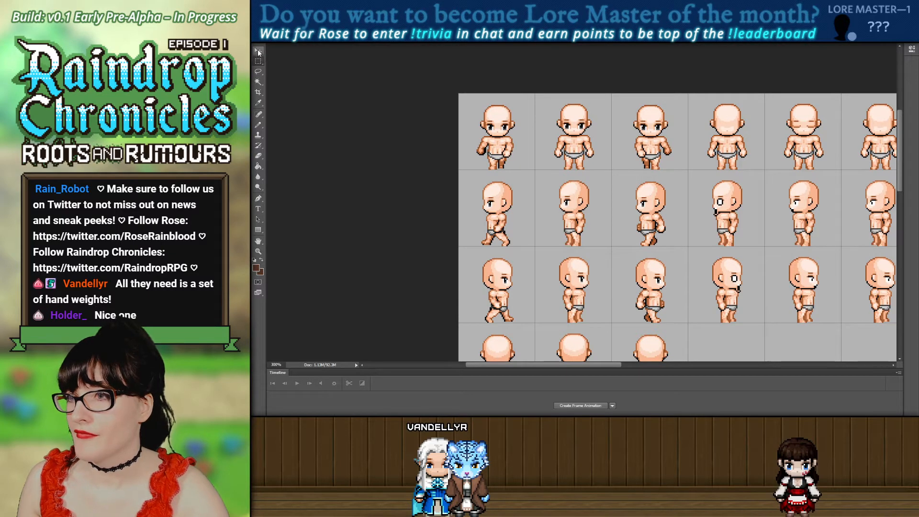
scroll(503, 277, down, 5)
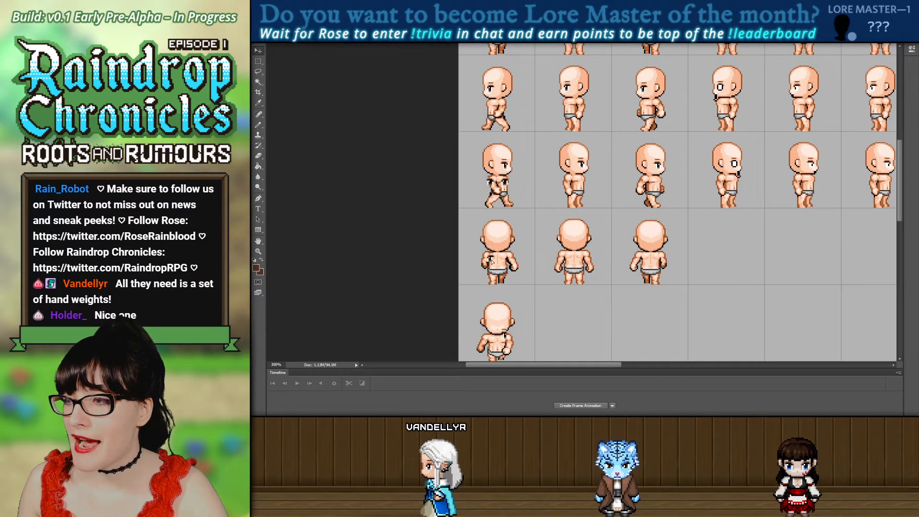
scroll(498, 242, down, 10)
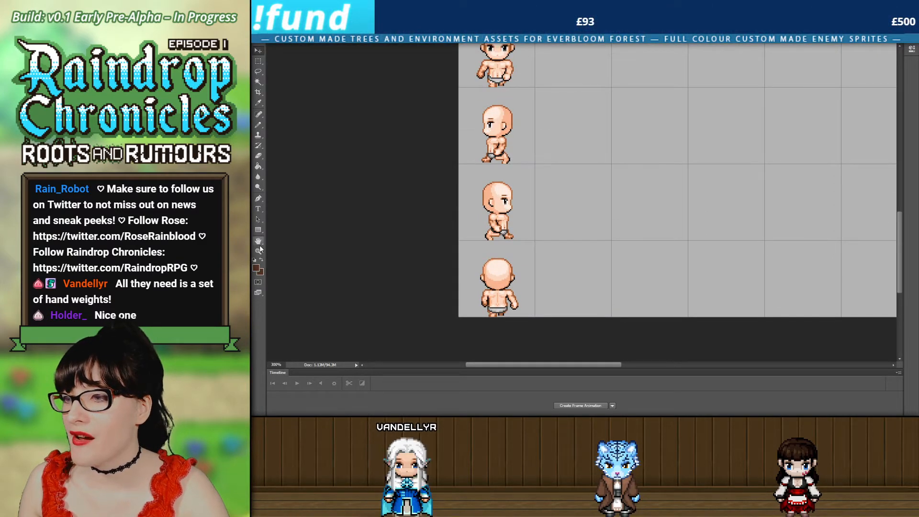
Examine the light-skinned male's four crouching sprites up close, checking how the faces, heads and bodies line up.
click(424, 148)
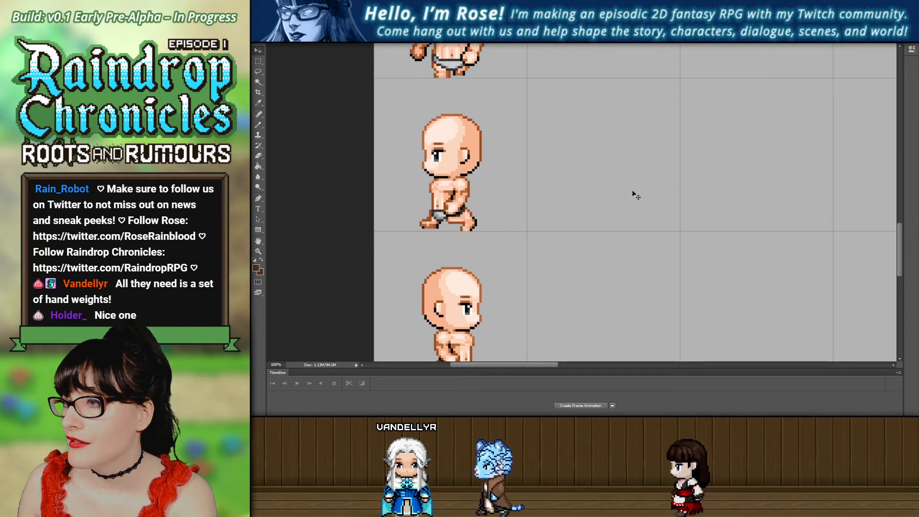
scroll(513, 213, up, 2)
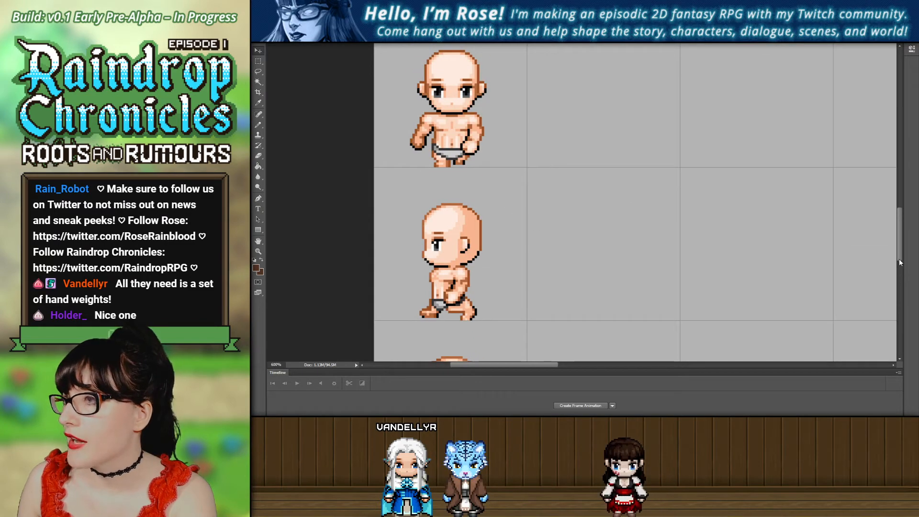
drag(899, 258, 899, 287)
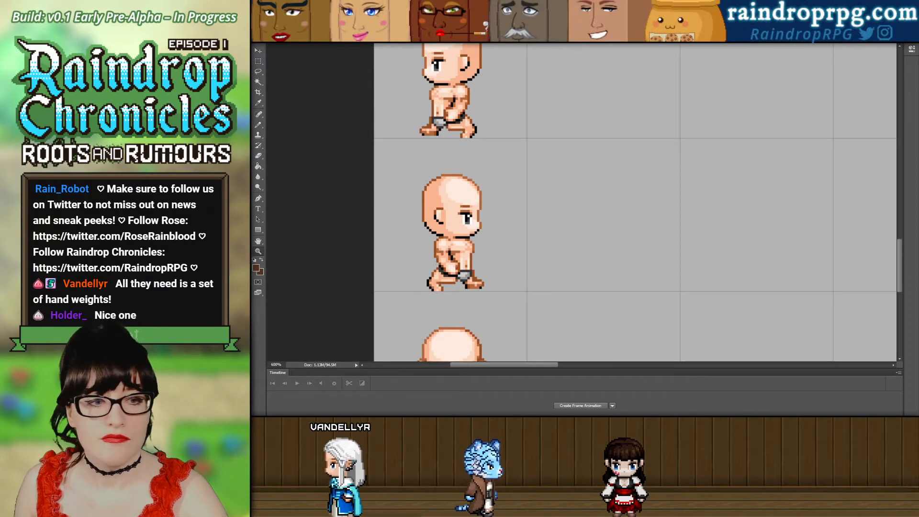
scroll(371, 239, down, 3)
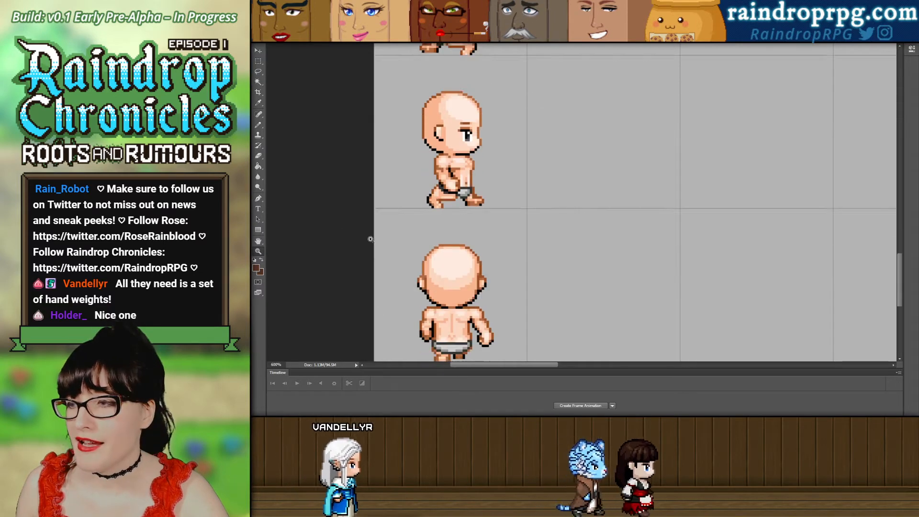
scroll(370, 239, down, 2)
scroll(373, 236, up, 2)
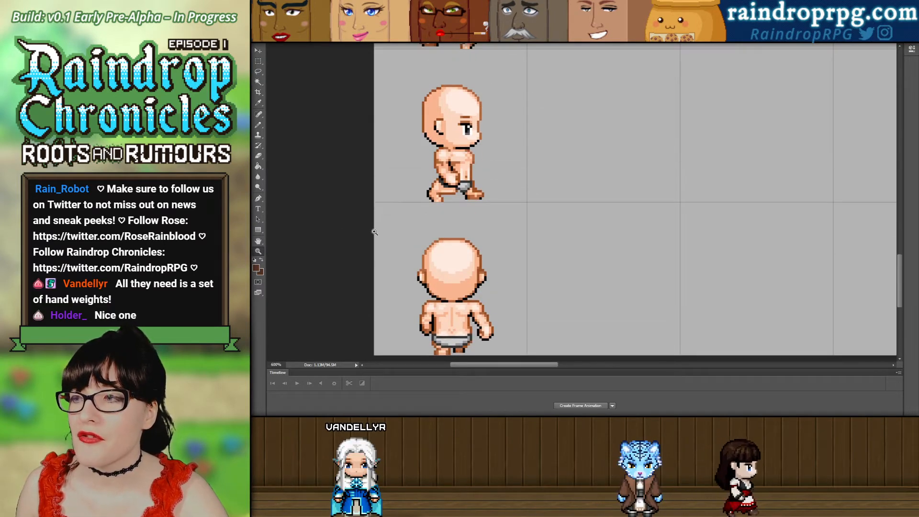
scroll(376, 234, up, 3)
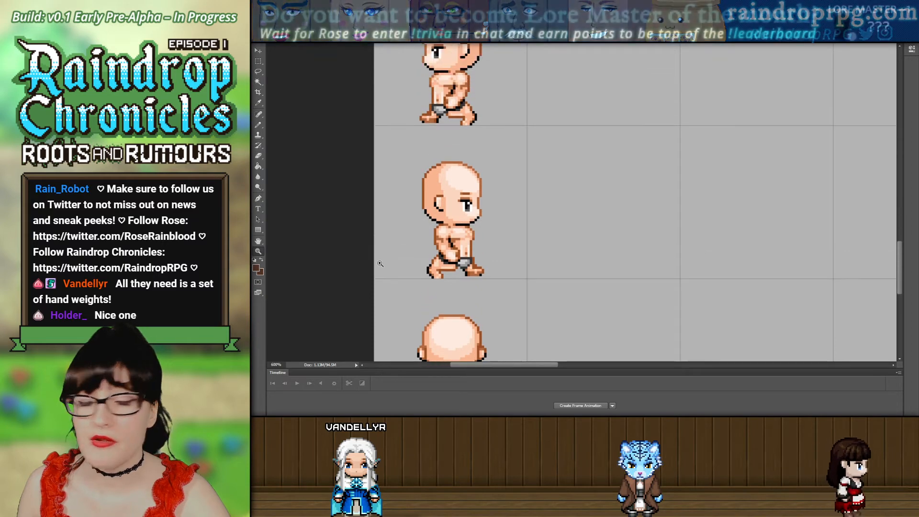
scroll(379, 262, up, 1)
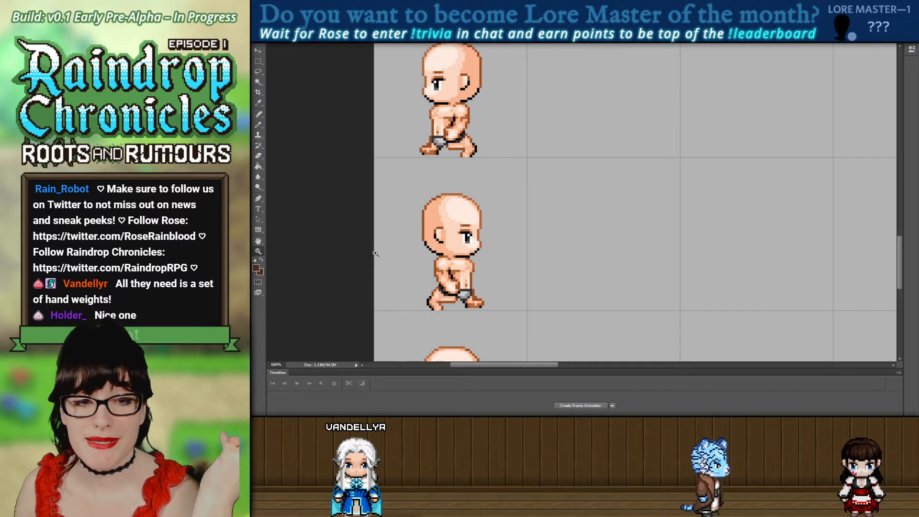
scroll(371, 253, up, 7)
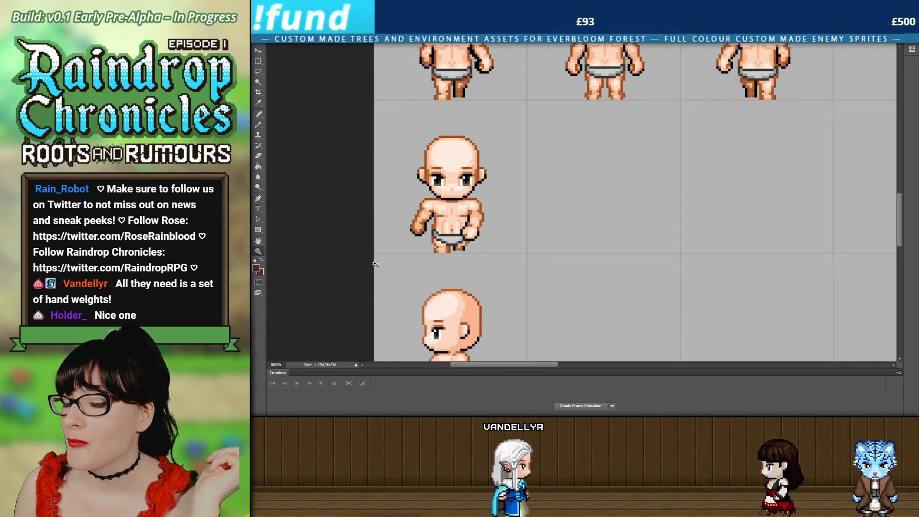
scroll(376, 264, down, 1)
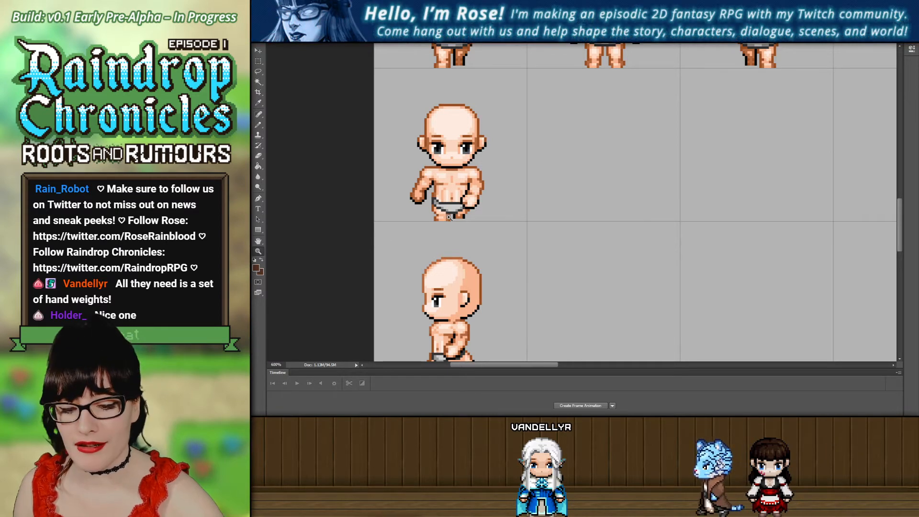
alt+click(481, 220)
alt+click(481, 220)
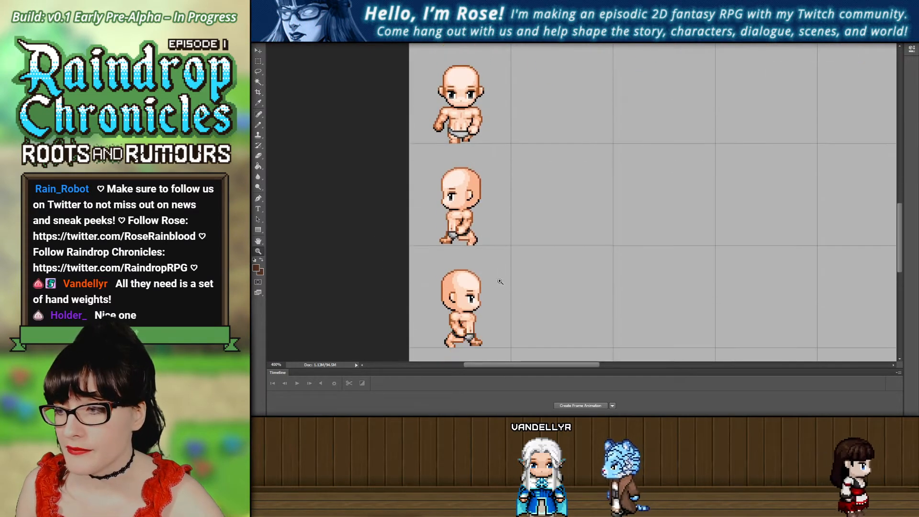
alt+click(501, 261)
scroll(502, 261, down, 1)
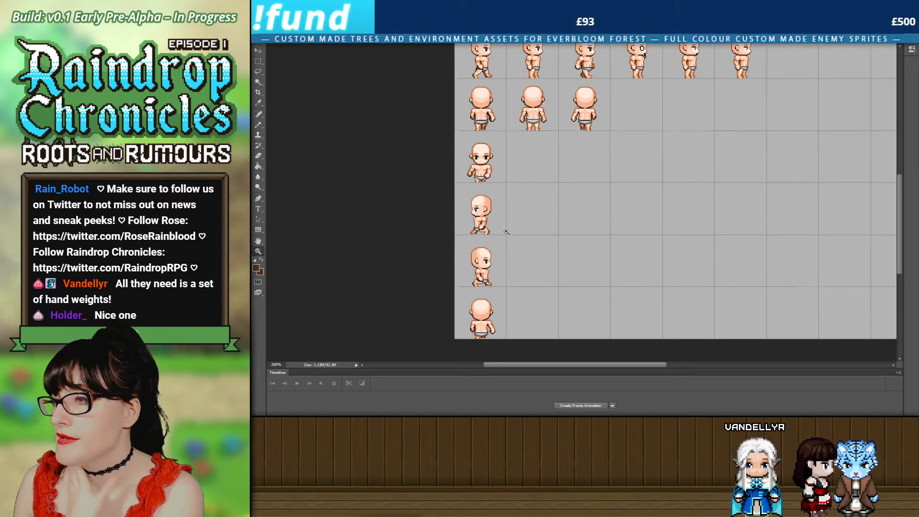
click(552, 181)
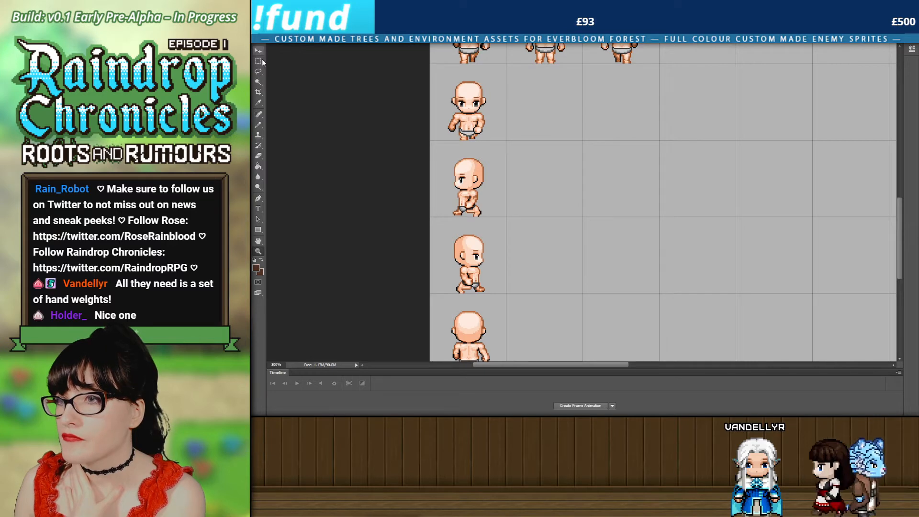
Show the light-skinned female body instead of the male and compare her crouching sprites with the standing and walking poses.
click(259, 61)
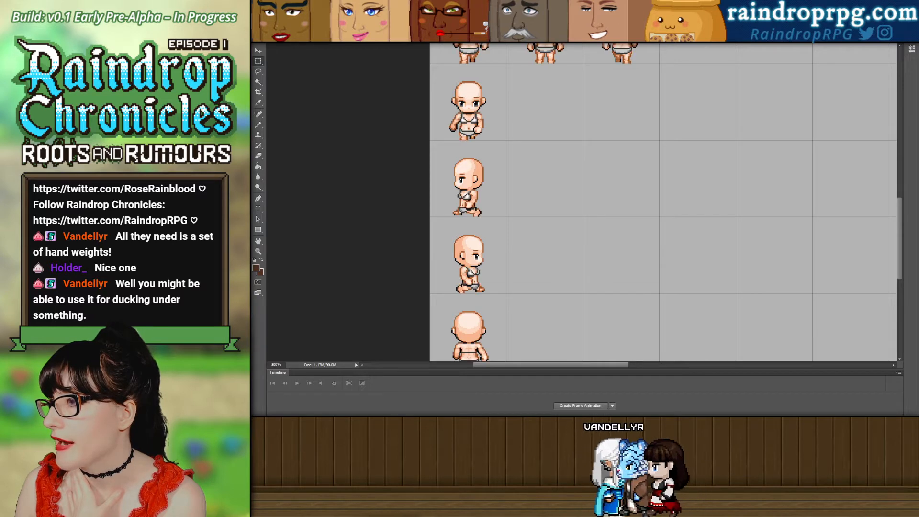
scroll(748, 221, up, 2)
scroll(747, 221, up, 4)
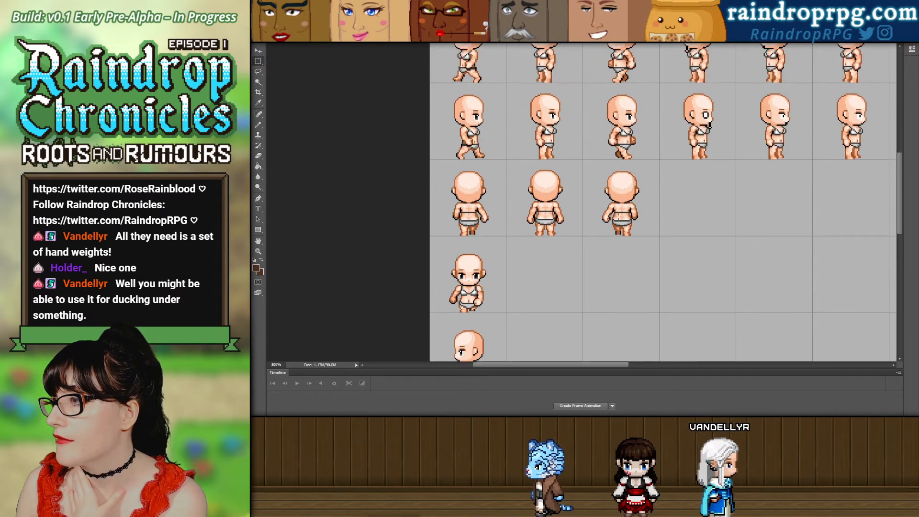
scroll(663, 202, down, 5)
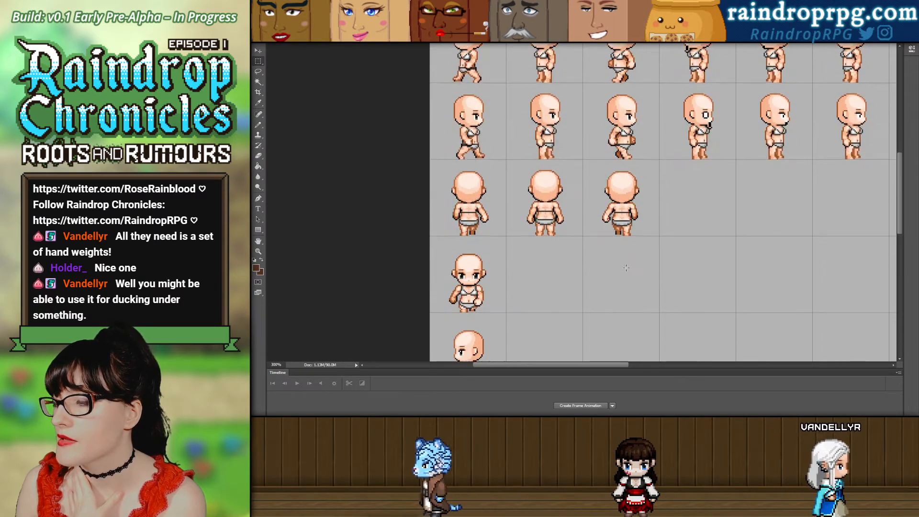
scroll(664, 202, down, 1)
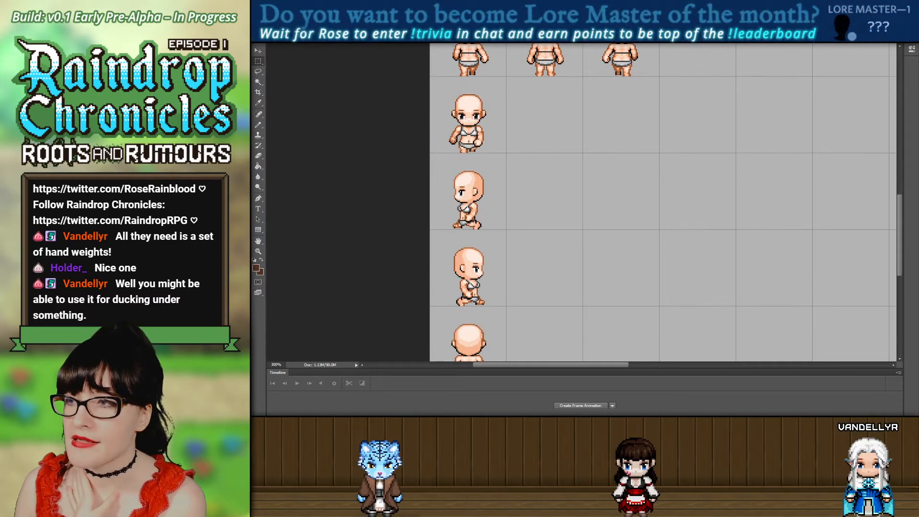
scroll(451, 142, down, 1)
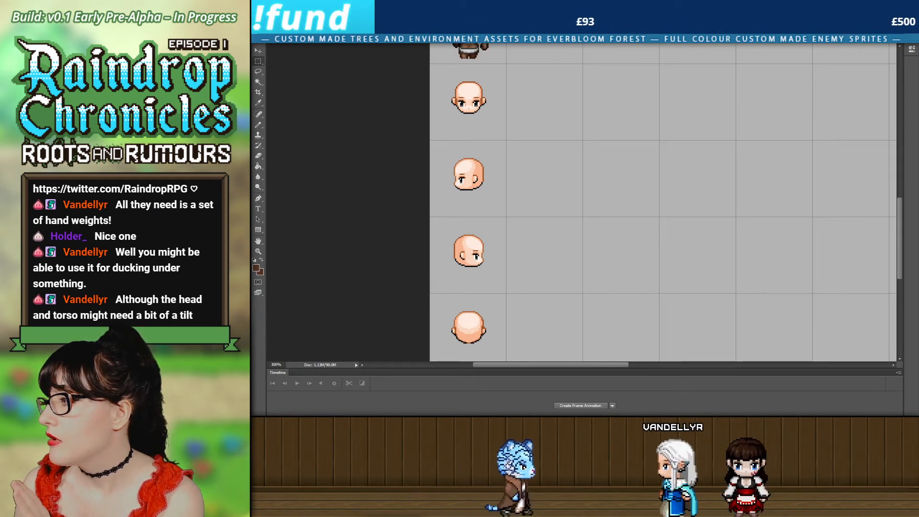
Move the dark-skinned female's crouching bodies from the walking rows down beneath the heads in the crouching rows.
scroll(654, 174, up, 1)
scroll(653, 174, up, 10)
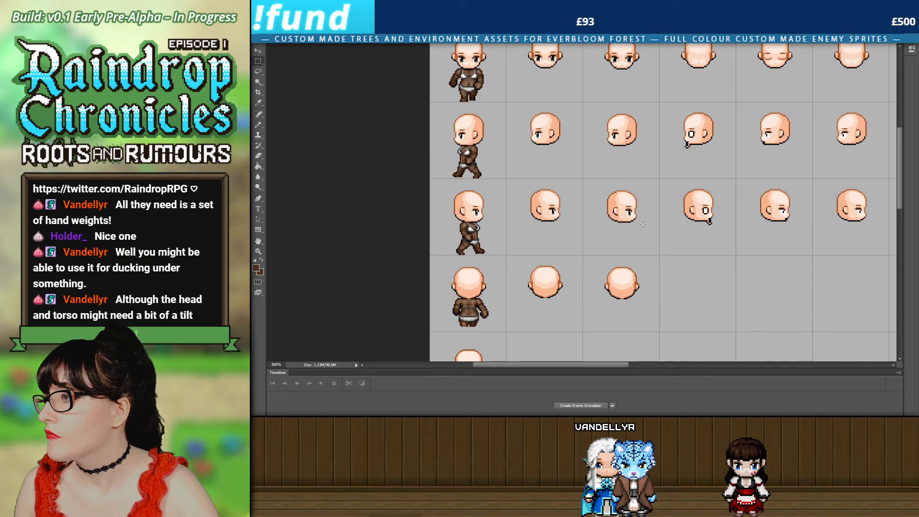
scroll(643, 224, down, 2)
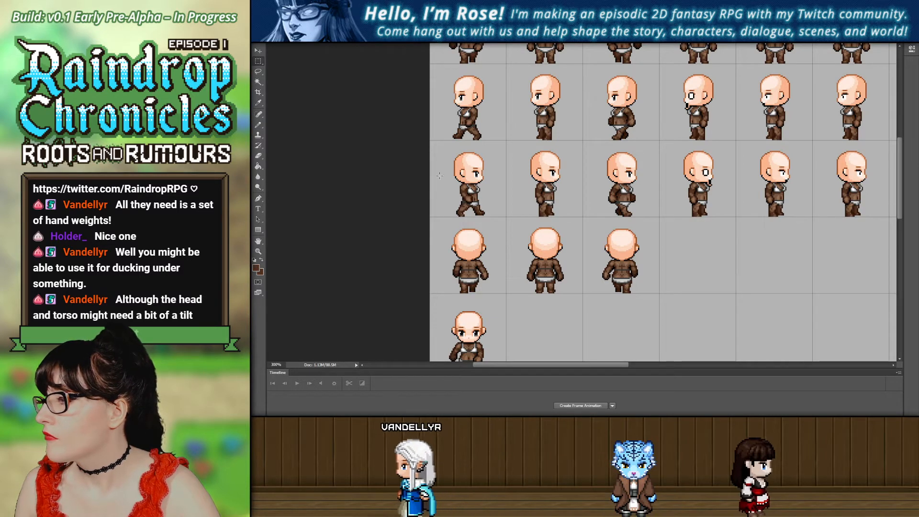
Cycle the visibility of the skin-tone body layers and check each variant's crouching poses against the shared heads.
click(259, 252)
scroll(595, 189, down, 3)
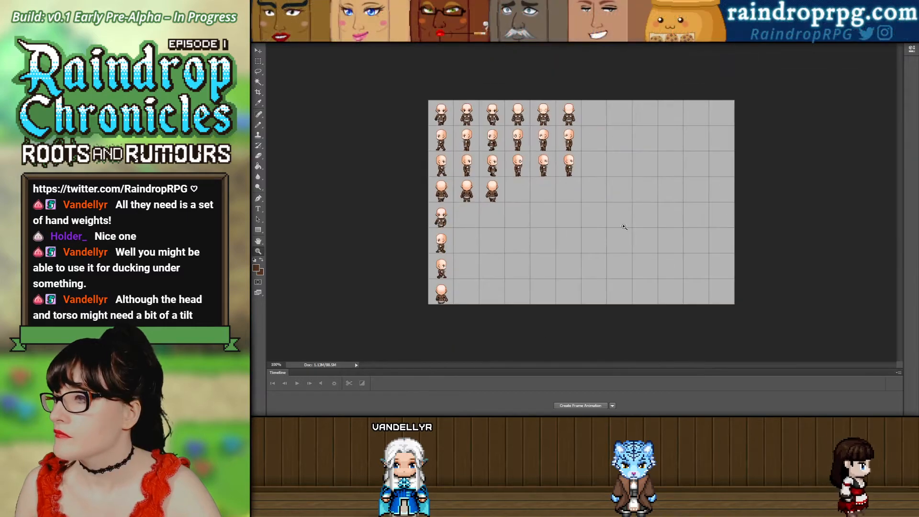
scroll(622, 227, up, 3)
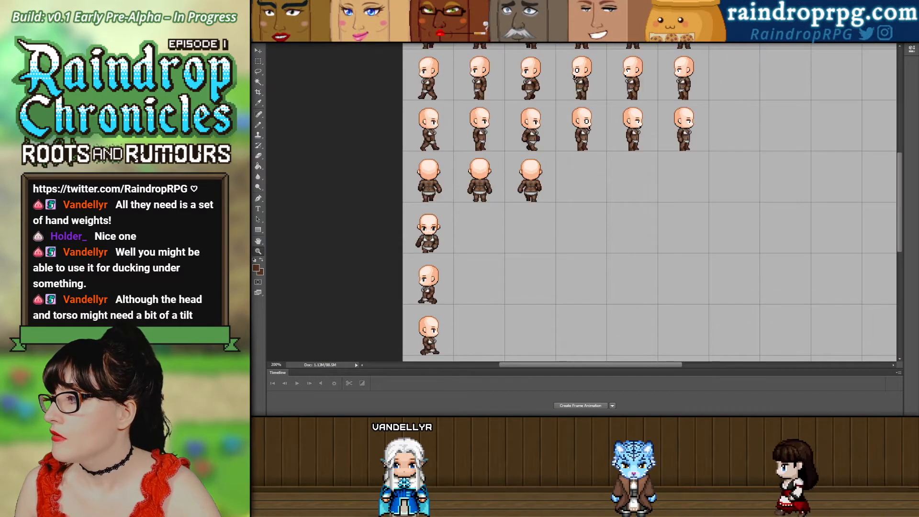
key(ctrl+comma)
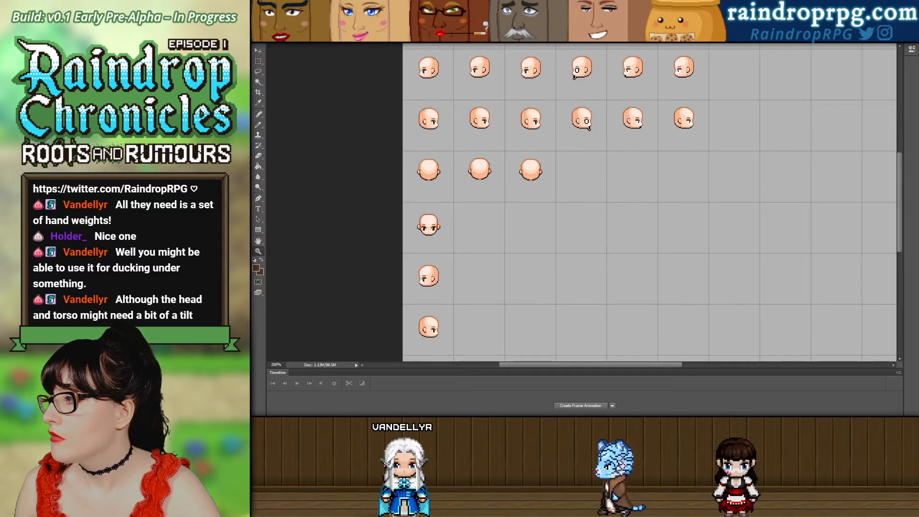
key(ctrl+comma)
key(ctrl+comma)
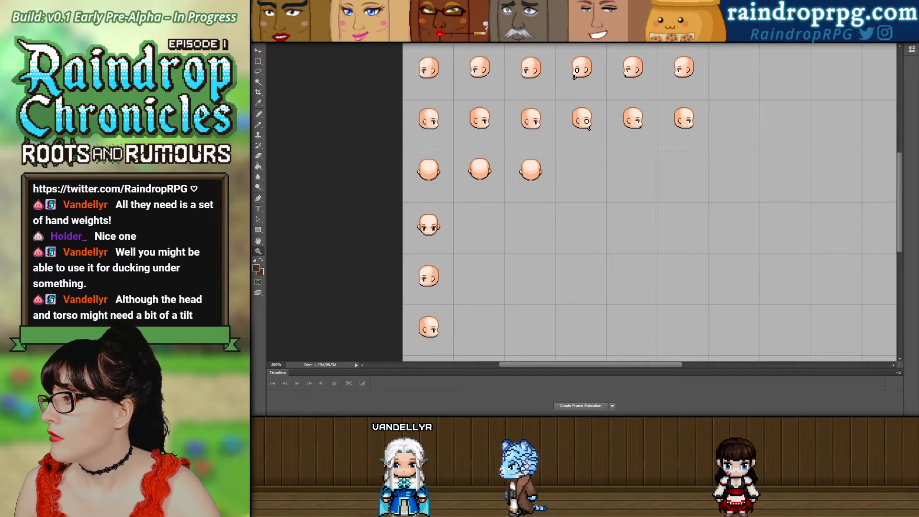
key(ctrl+comma)
key(ctrl+comma)
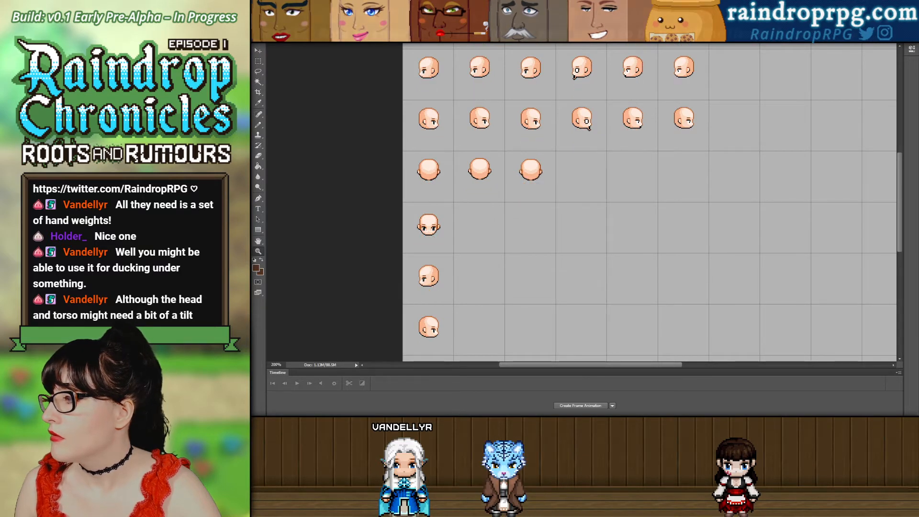
key(ctrl+comma)
key(ctrl+comma)
key(ctrl+comma)
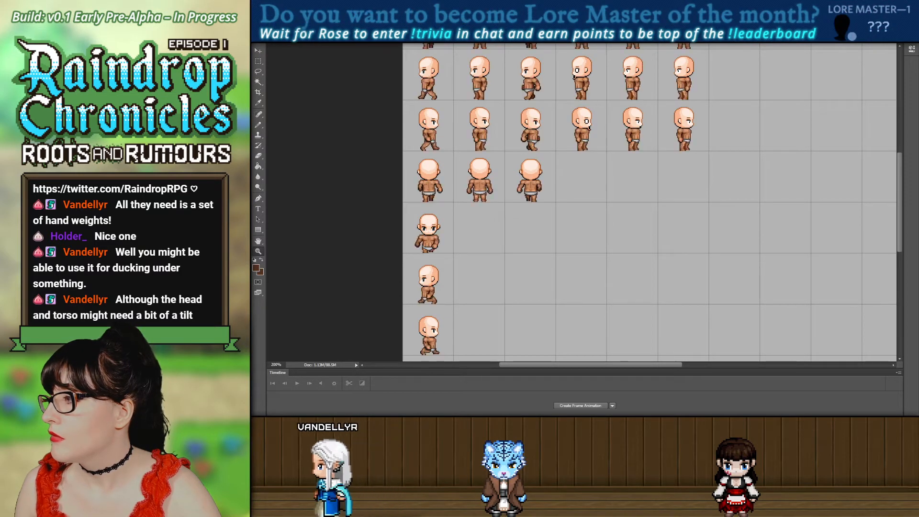
key(ctrl+comma)
key(ctrl+comma)
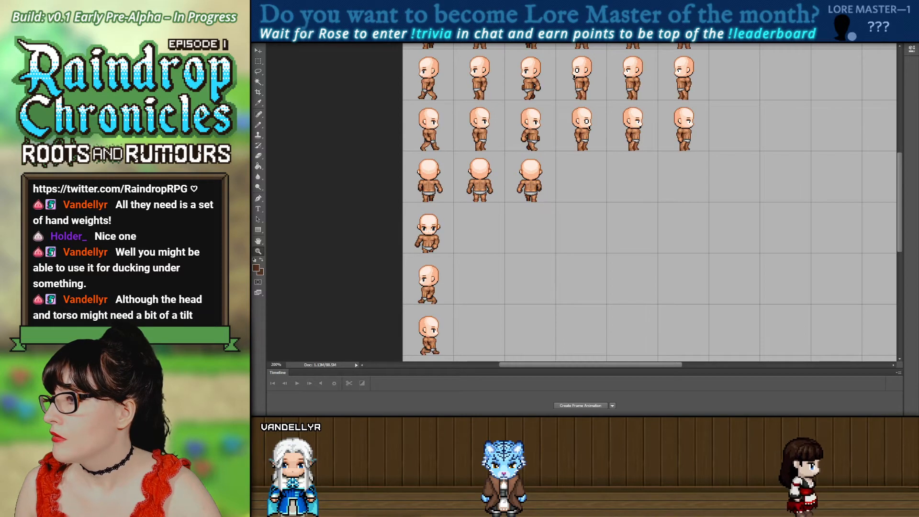
key(ctrl+comma)
key(ctrl+comma)
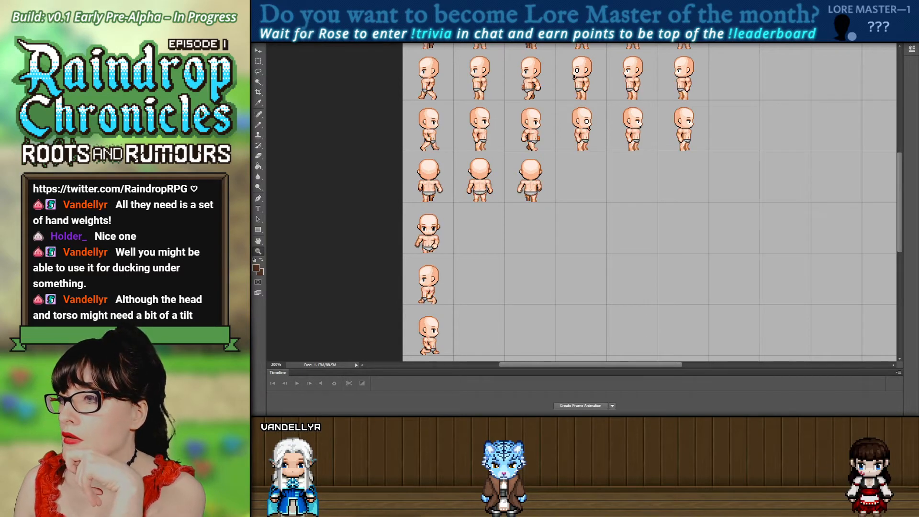
key(ctrl+comma)
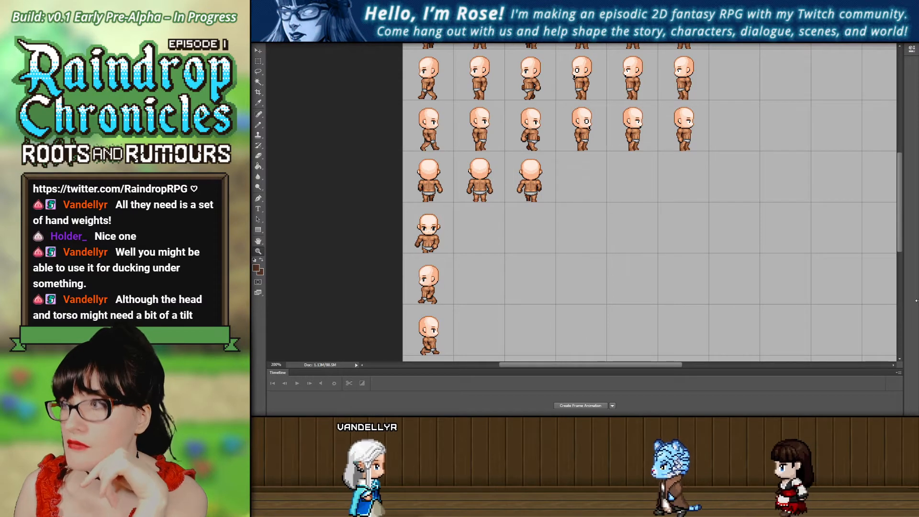
scroll(508, 224, down, 2)
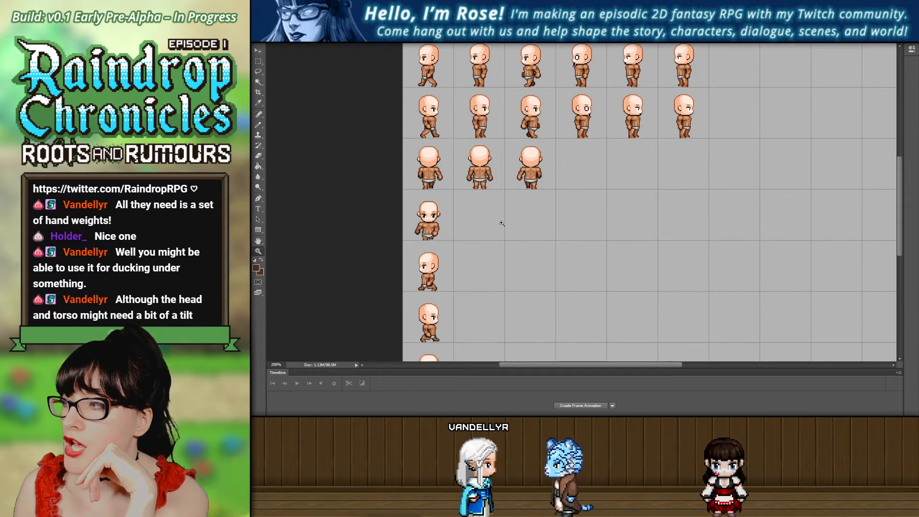
scroll(503, 223, down, 1)
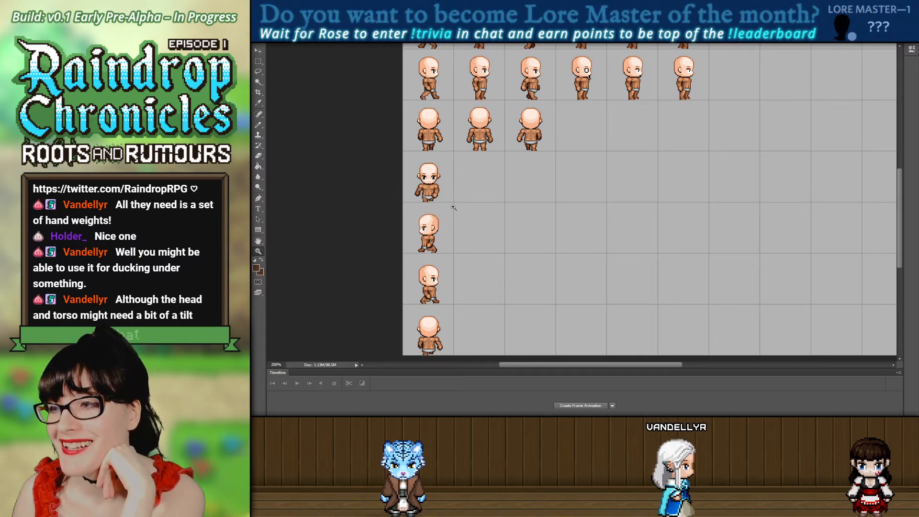
Examine the four male crouching sprites up close, comparing the darker and light-skinned bodies beneath the light heads.
click(450, 212)
scroll(450, 213, down, 3)
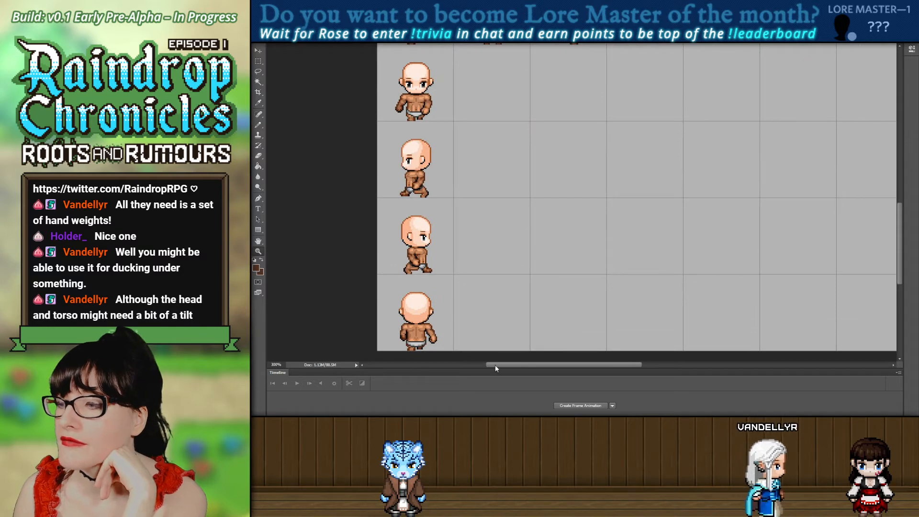
drag(495, 365, 489, 368)
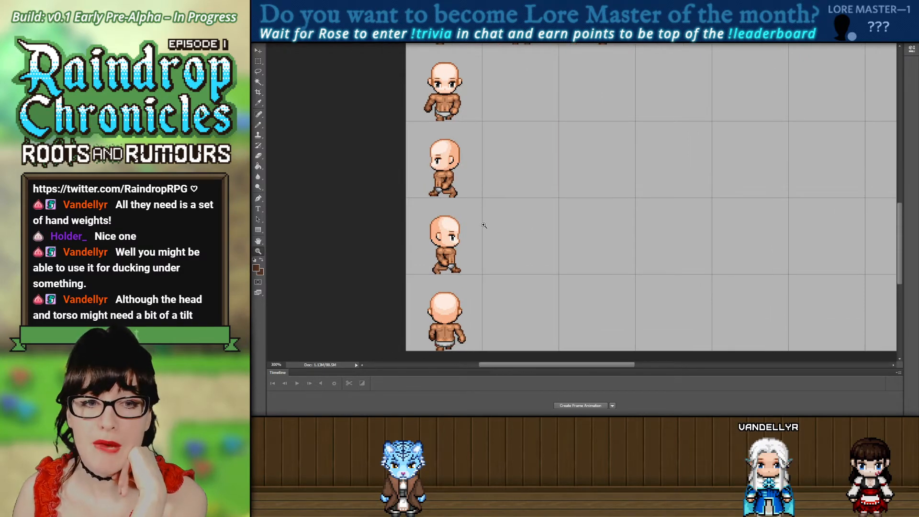
scroll(484, 225, up, 2)
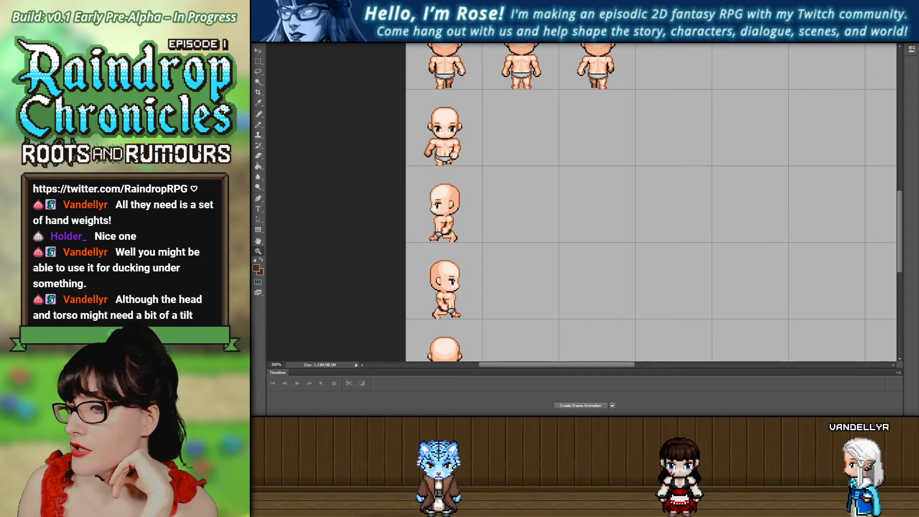
scroll(549, 128, down, 1)
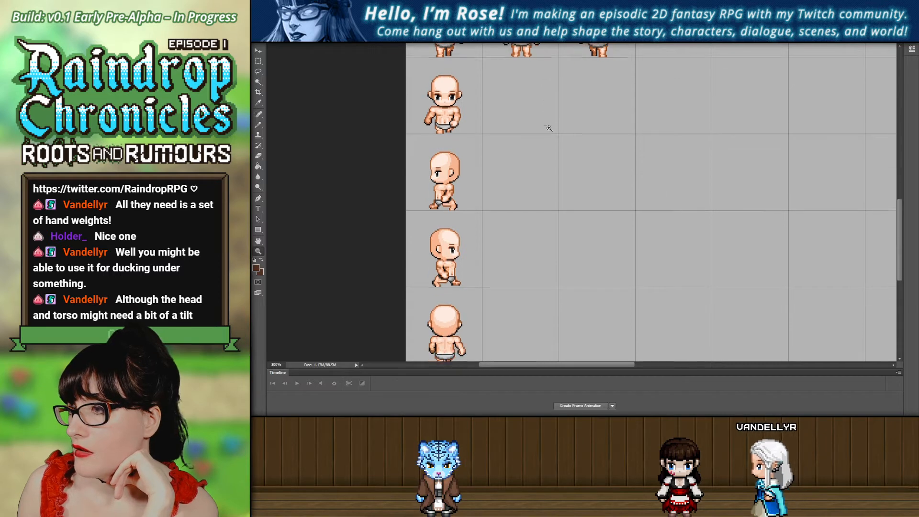
scroll(549, 130, down, 1)
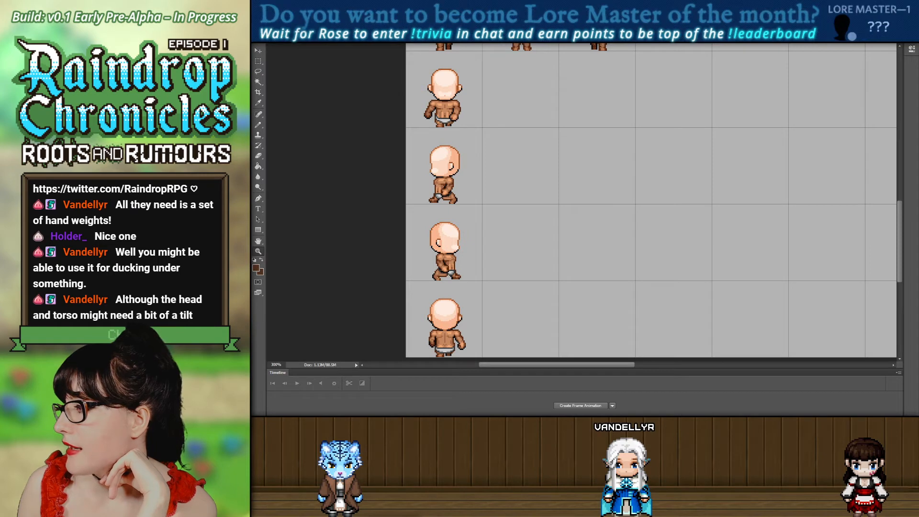
Copy the tan heads from the first column of the walking rows down onto the four crouching bodies.
scroll(585, 129, up, 5)
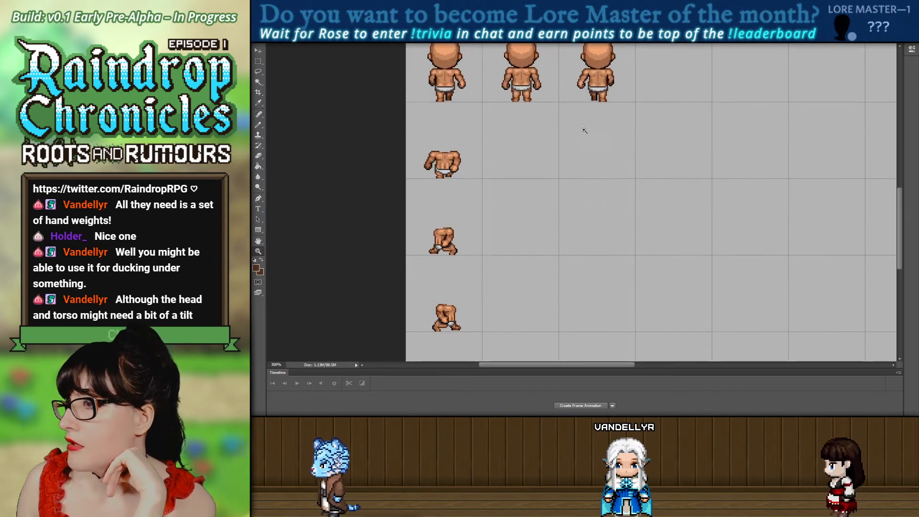
scroll(293, 64, up, 1)
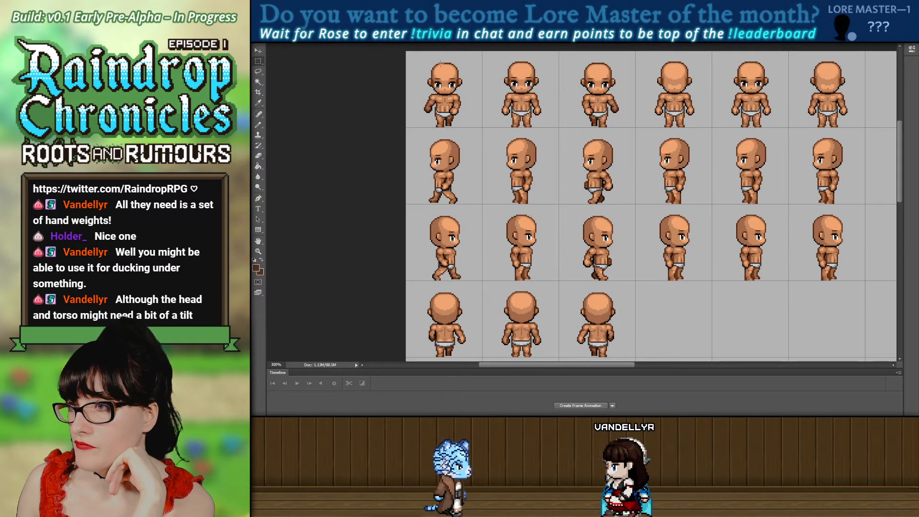
drag(406, 205, 483, 223)
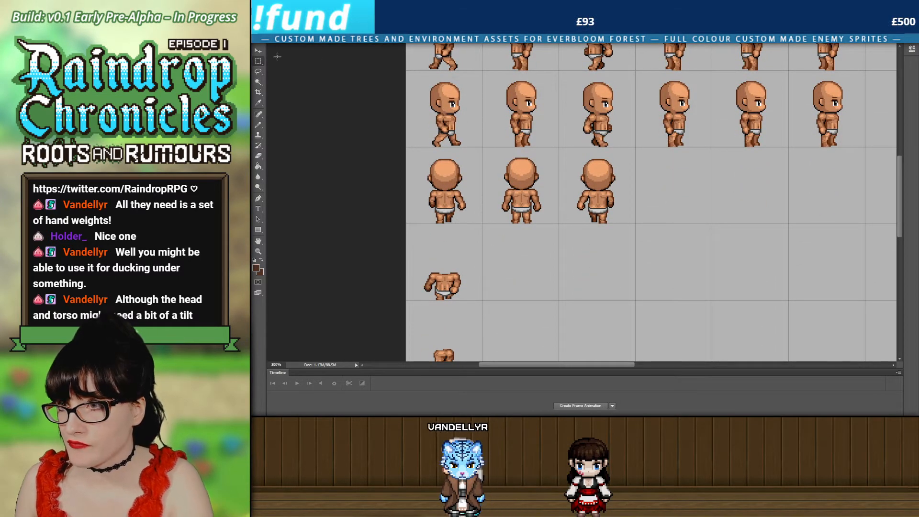
click(258, 50)
drag(448, 175, 457, 330)
scroll(457, 328, down, 1)
scroll(457, 328, down, 3)
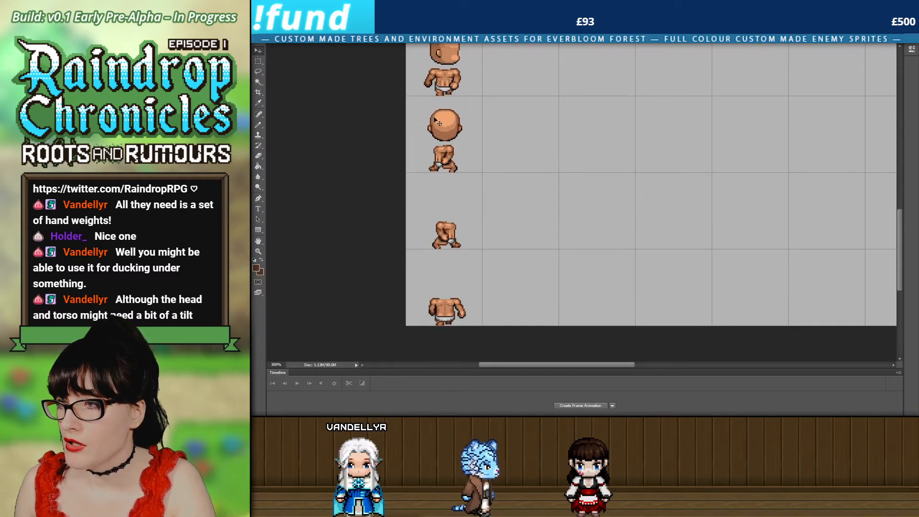
drag(447, 124, 449, 282)
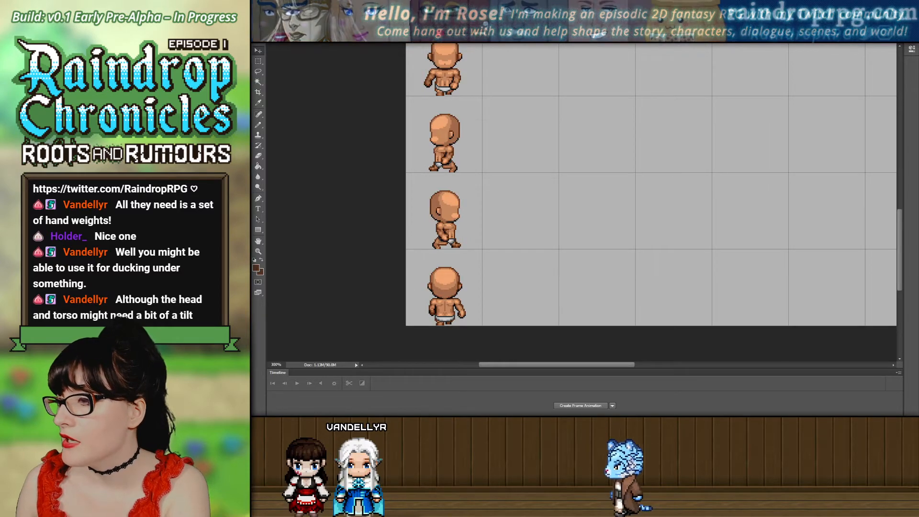
Copy the faces from the first column of the walking rows down onto the tan crouching heads.
scroll(638, 247, up, 1)
scroll(641, 249, up, 4)
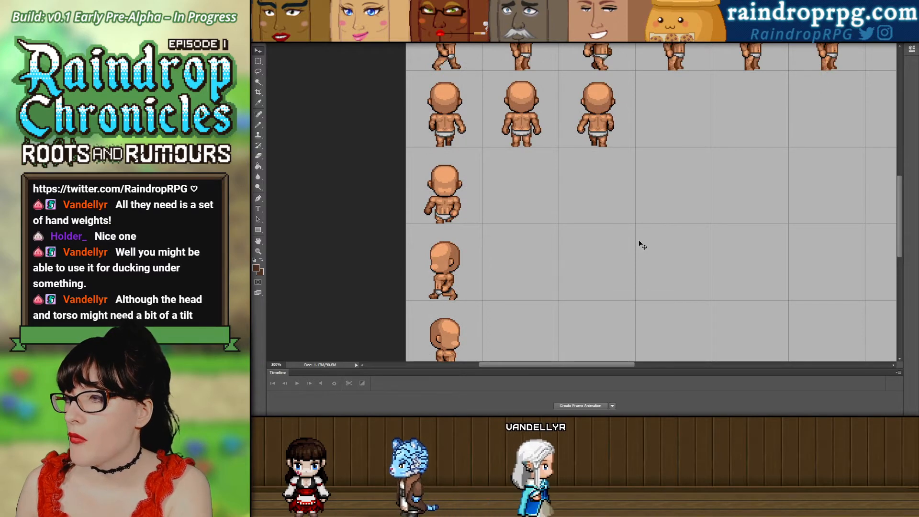
scroll(641, 245, down, 2)
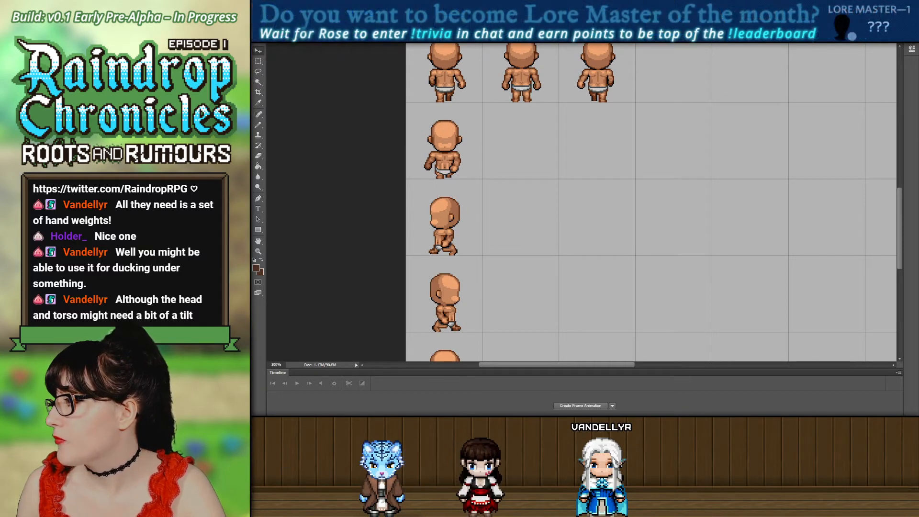
scroll(609, 182, up, 10)
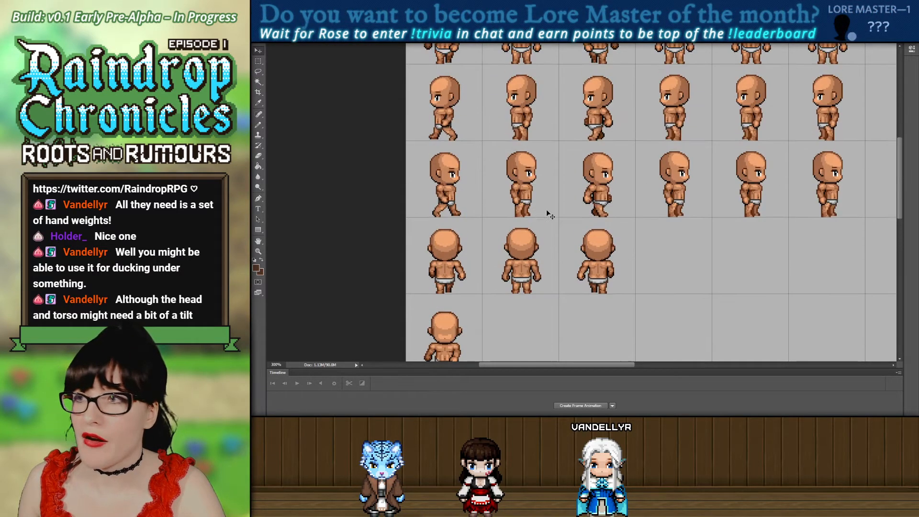
scroll(453, 146, down, 1)
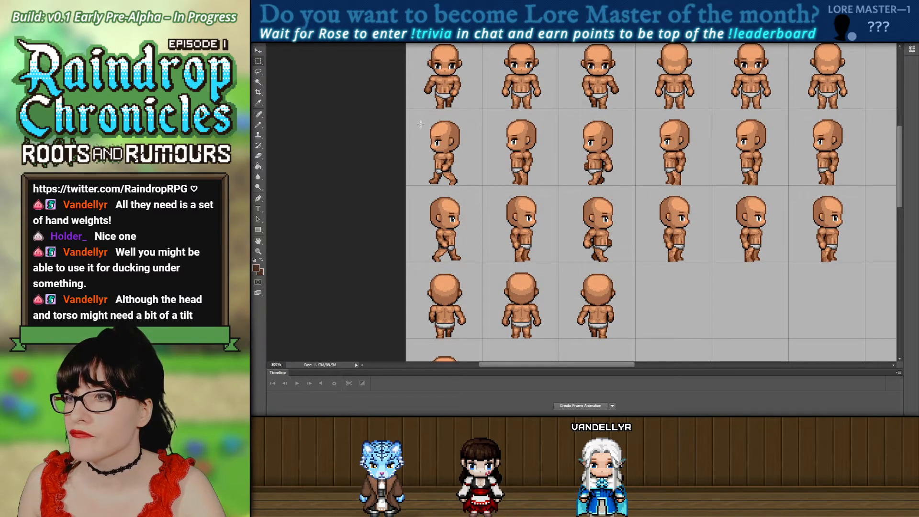
scroll(421, 124, up, 1)
drag(407, 57, 485, 335)
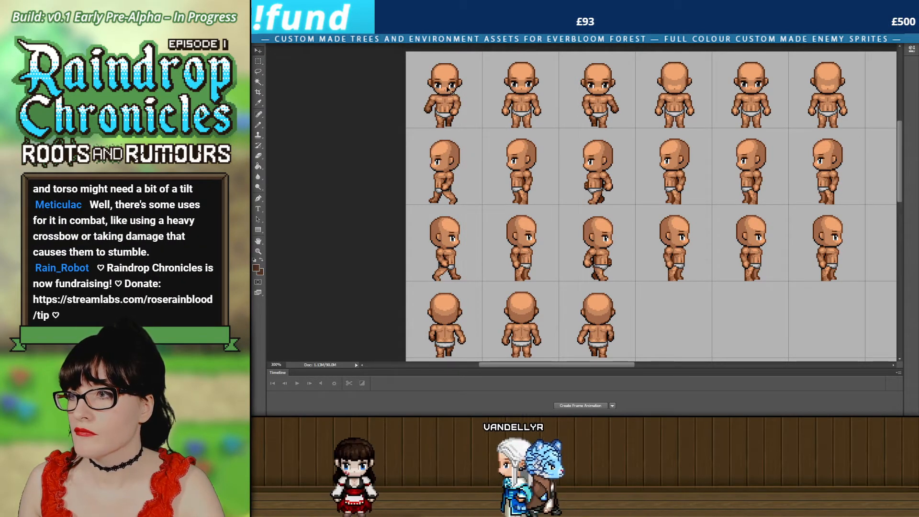
scroll(440, 307, down, 5)
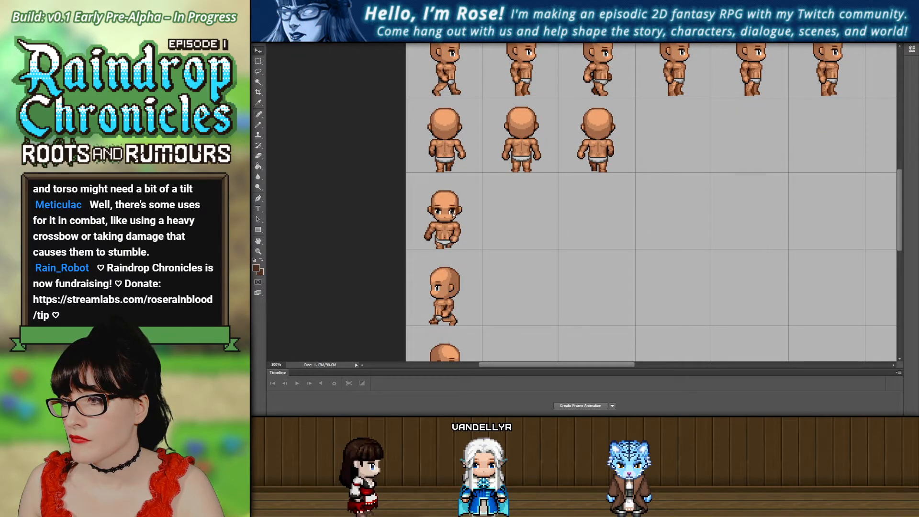
scroll(455, 216, down, 4)
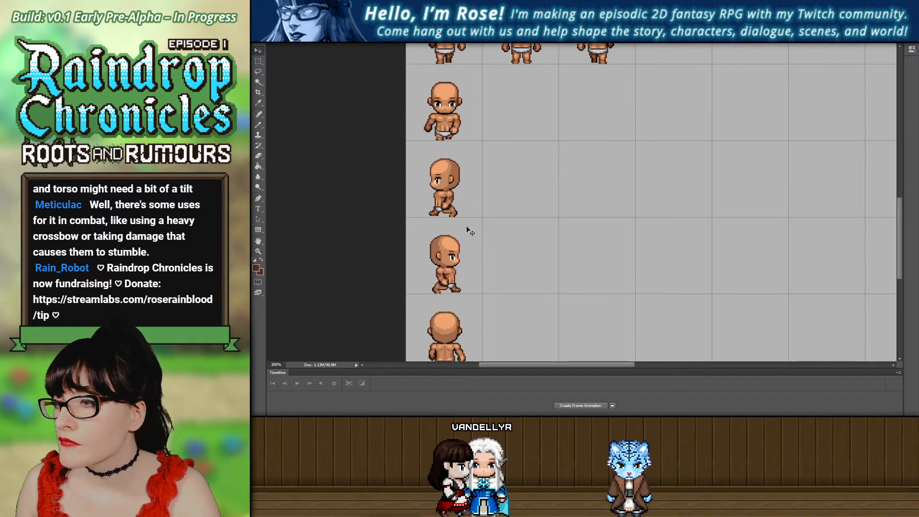
Check the tan male's crouching heads and faces up close and compare them with the walking poses across the whole sheet.
scroll(471, 232, up, 2)
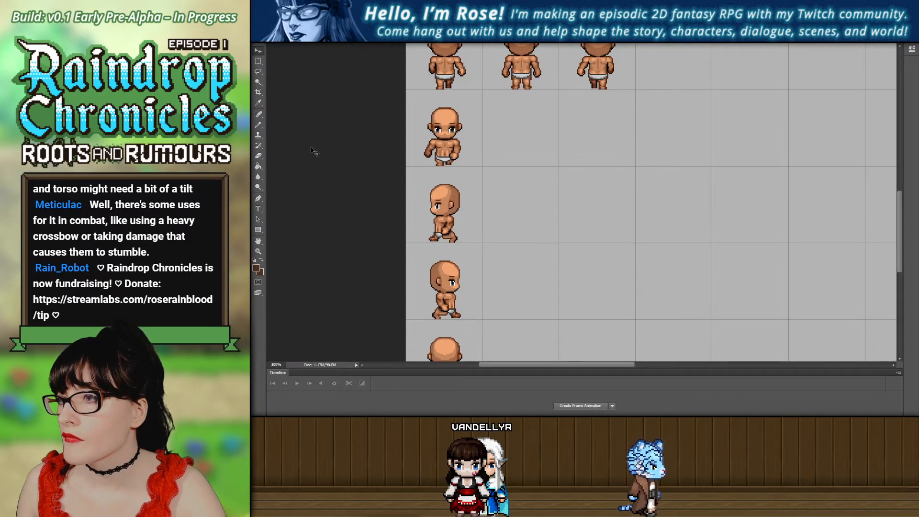
click(258, 252)
click(436, 131)
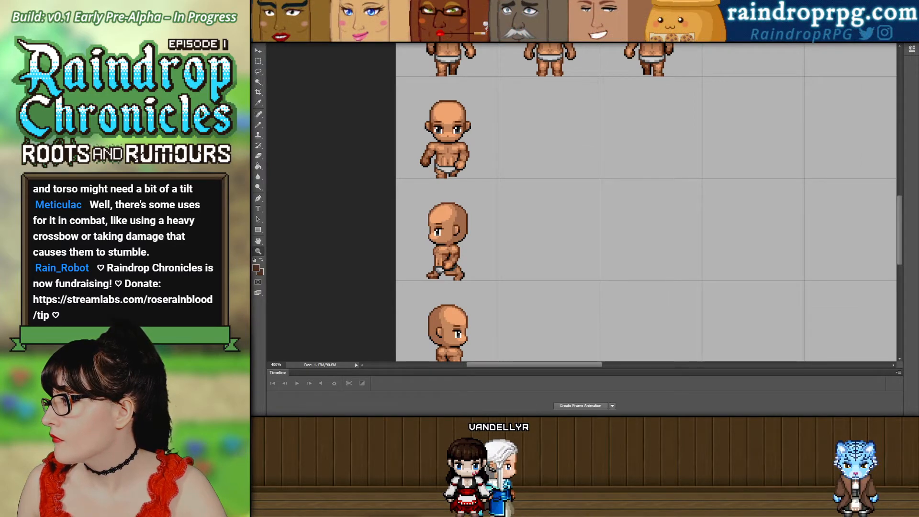
scroll(525, 159, down, 3)
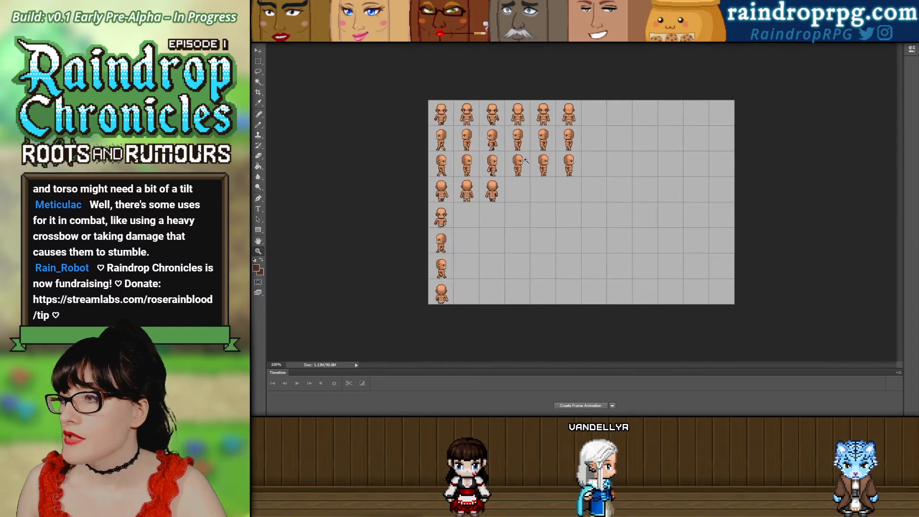
scroll(546, 232, up, 1)
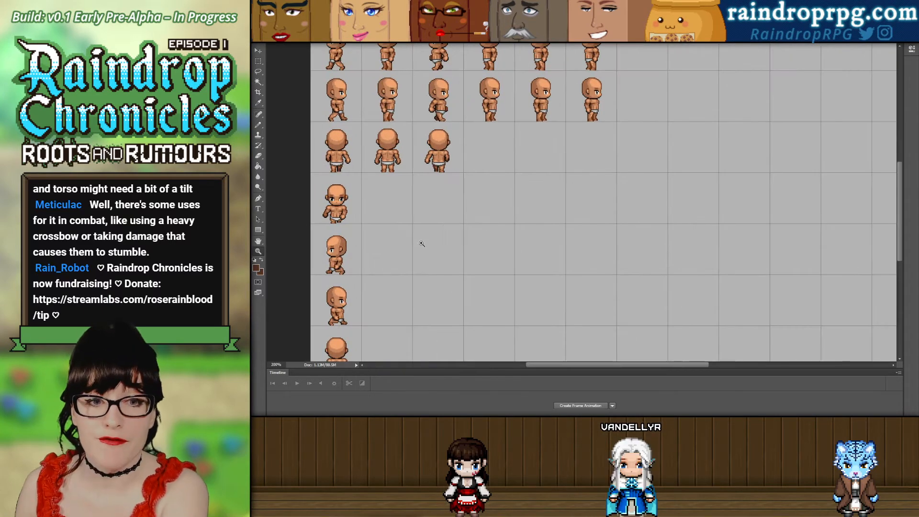
drag(578, 365, 551, 365)
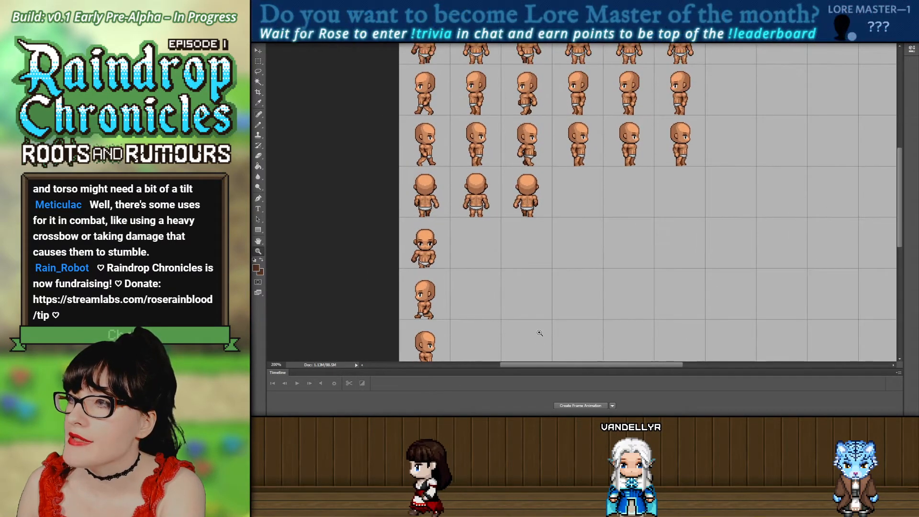
scroll(543, 334, up, 3)
scroll(542, 333, up, 1)
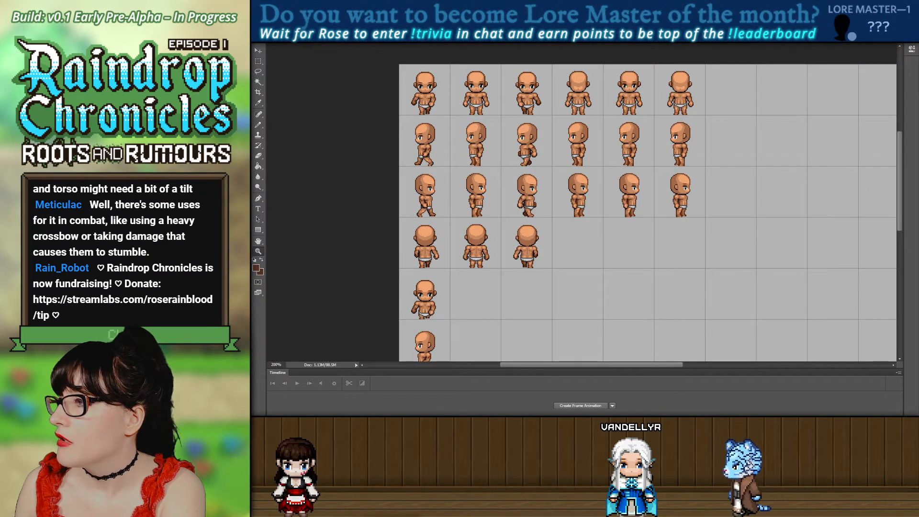
Inspect the facial expressions on the standing sprites, and compare the faceless tan heads between the walking and crouching rows.
click(703, 159)
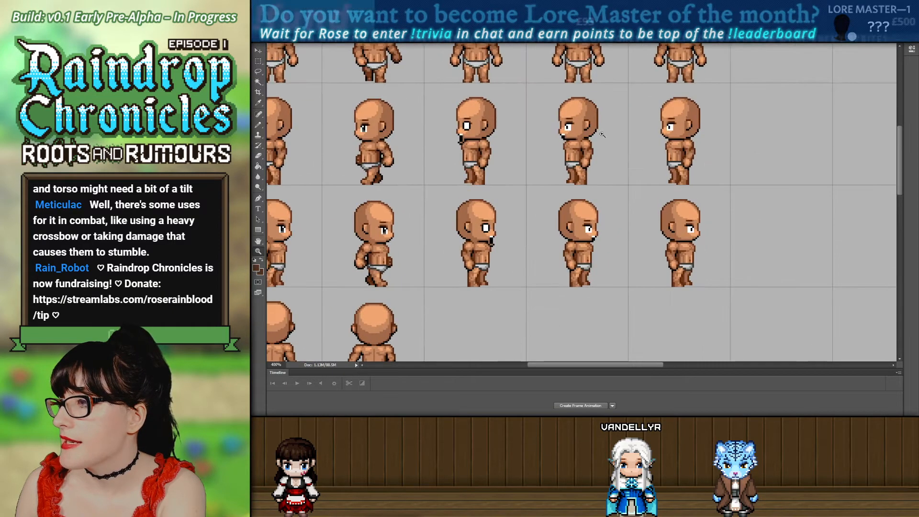
alt+click(649, 246)
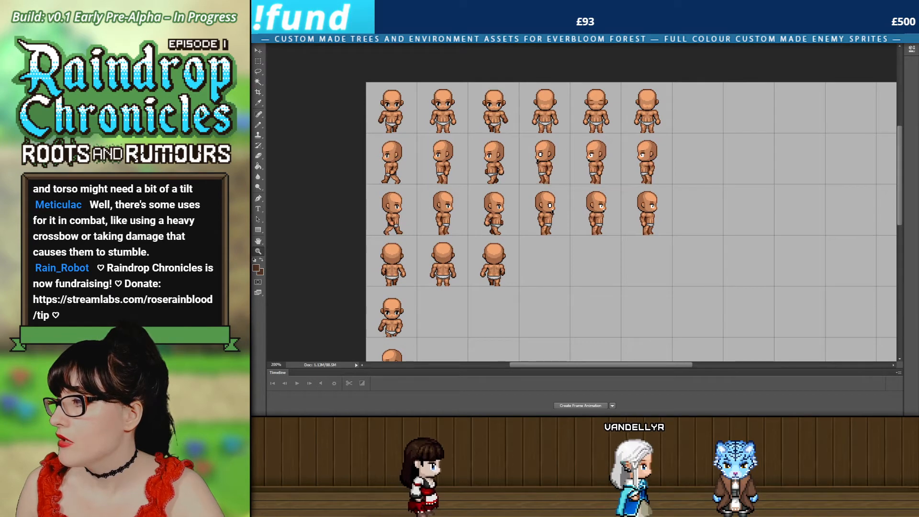
scroll(469, 294, down, 4)
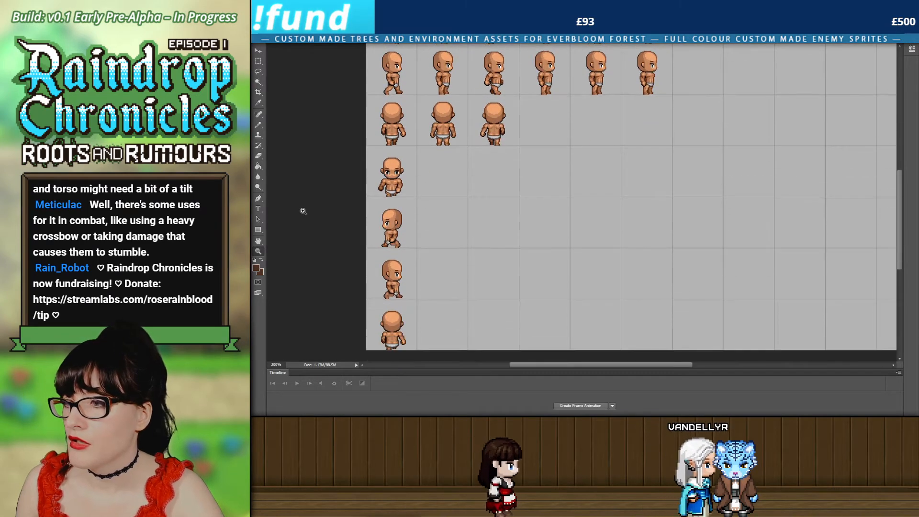
click(337, 219)
scroll(692, 137, down, 2)
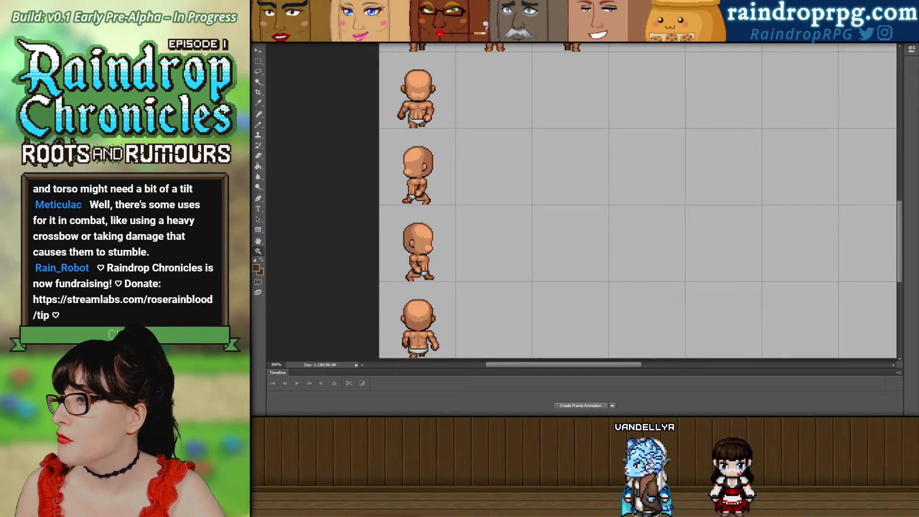
scroll(525, 154, up, 13)
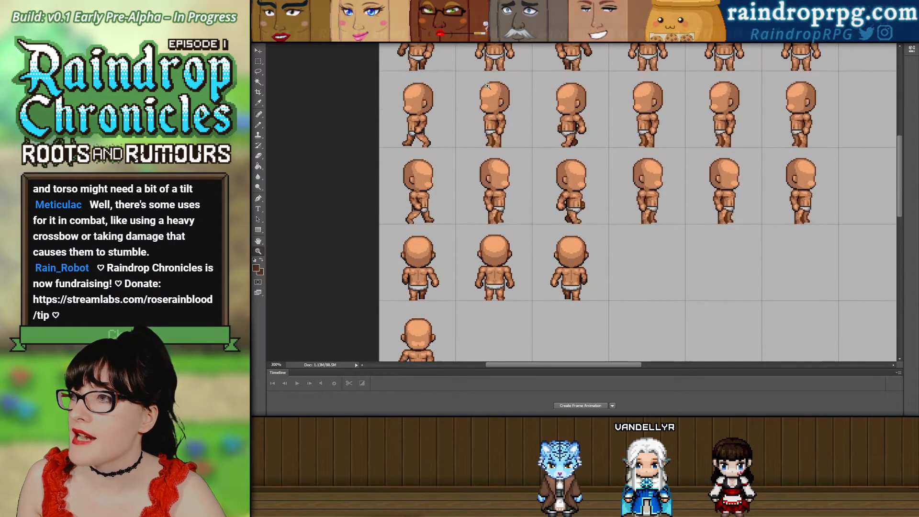
scroll(407, 275, down, 5)
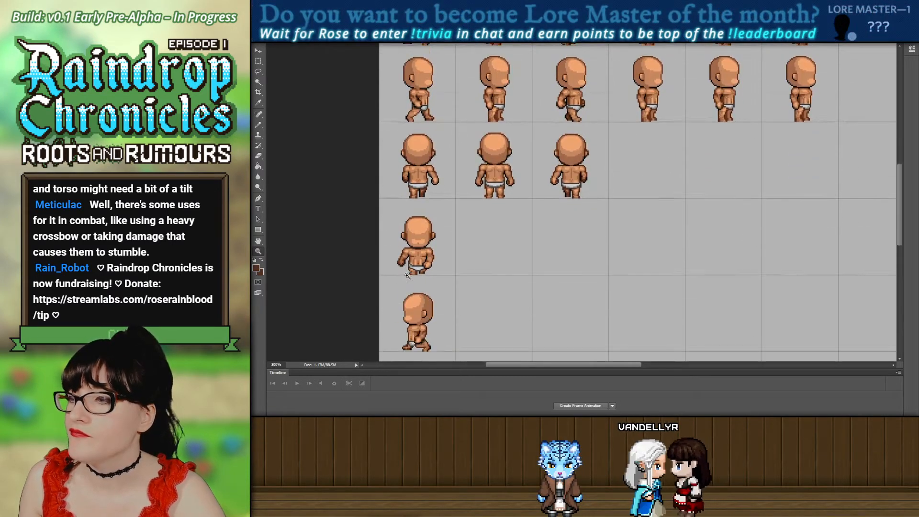
scroll(407, 275, down, 7)
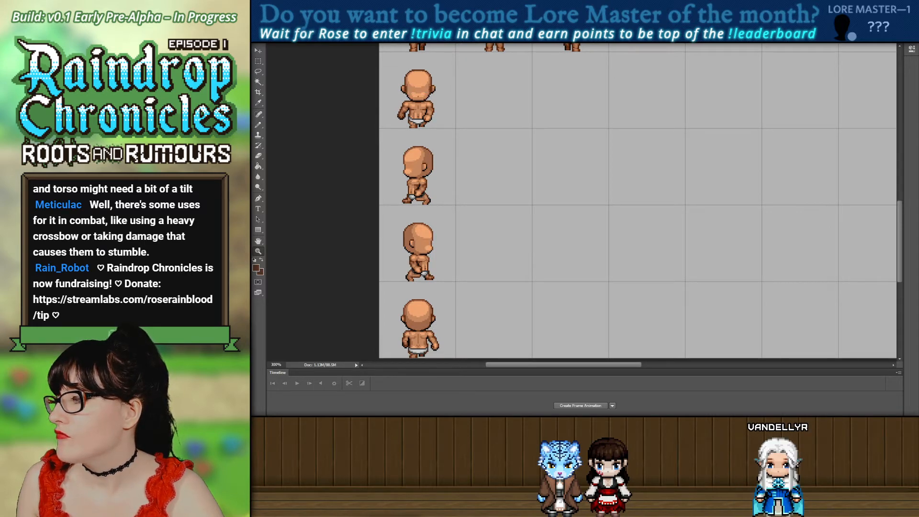
Toggle the head layers' visibility to show the dark brown heads instead of the tan ones above the tan male bodies.
key(ctrl+z)
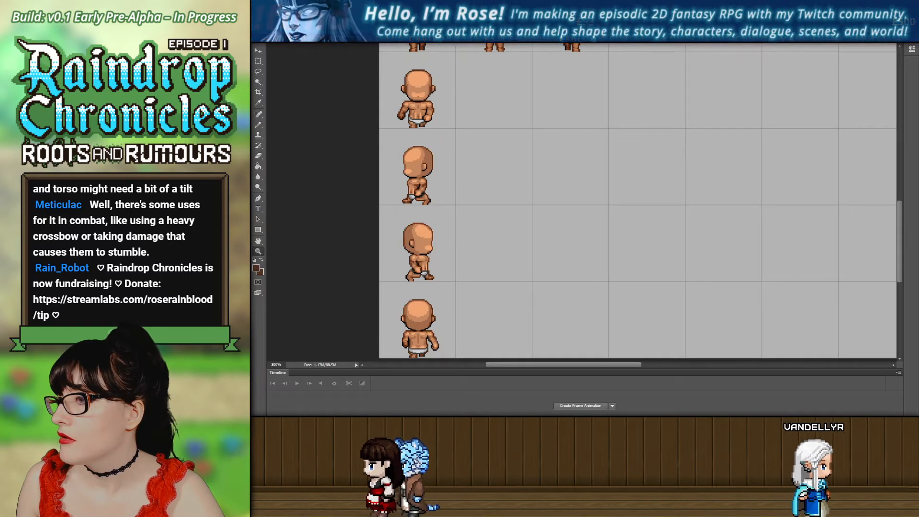
click(916, 303)
scroll(637, 201, up, 2)
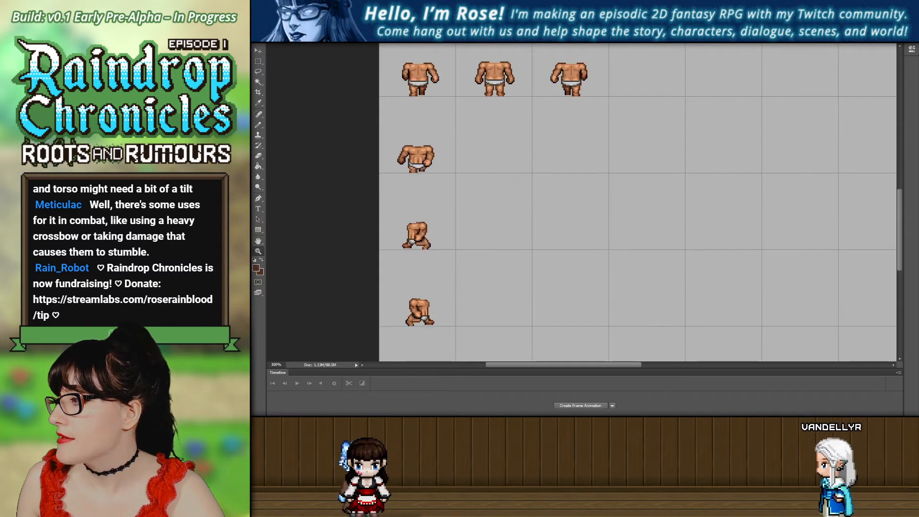
key(ctrl+comma)
key(ctrl+comma)
key(ctrl+comma)
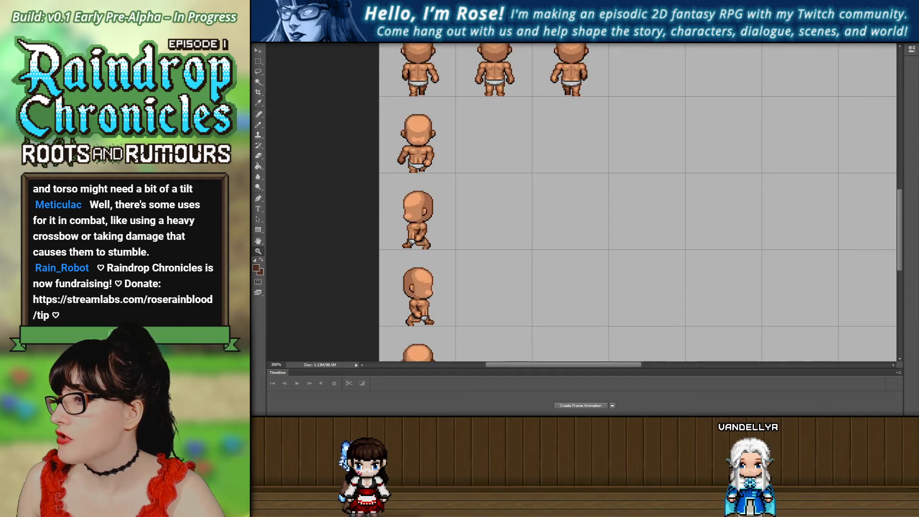
key(ctrl+comma)
key(ctrl+comma)
key(ctrl+comma)
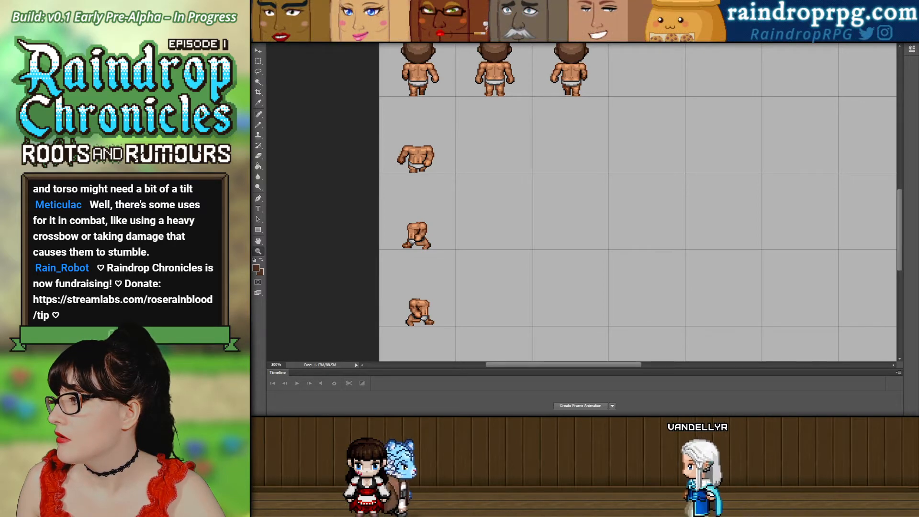
scroll(699, 241, up, 4)
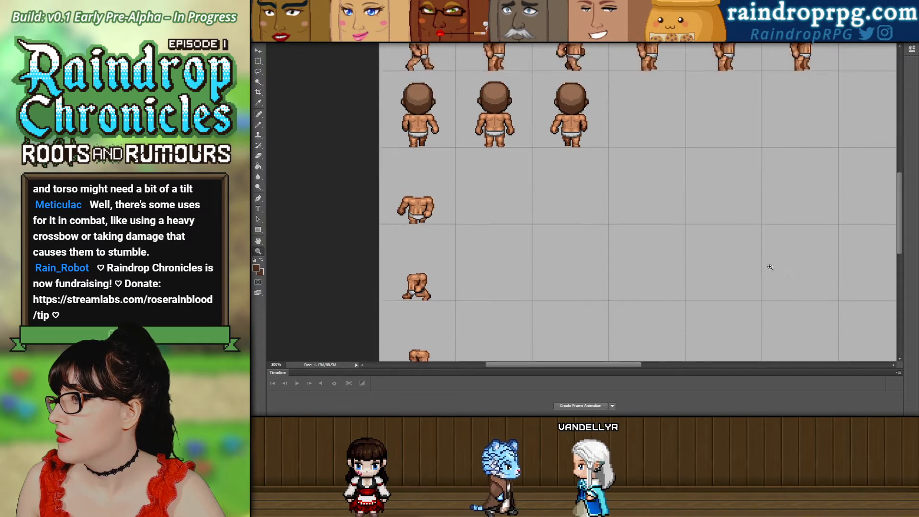
Copy the dark brown heads from the first column of the walking rows down onto the crouching bodies.
scroll(820, 248, up, 3)
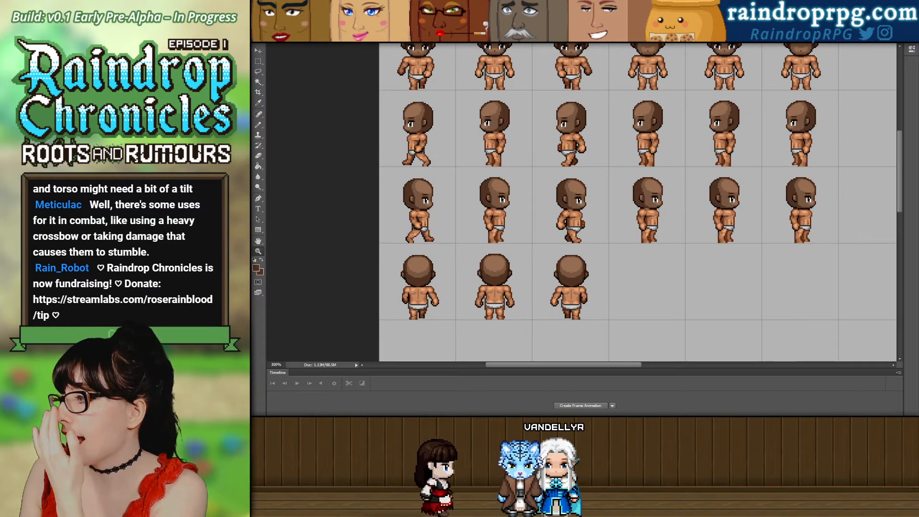
scroll(266, 61, up, 1)
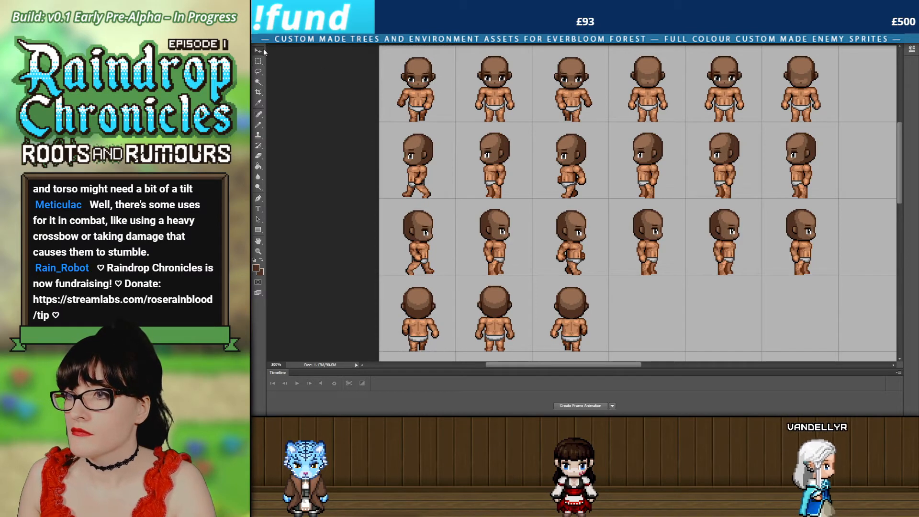
scroll(407, 316, down, 5)
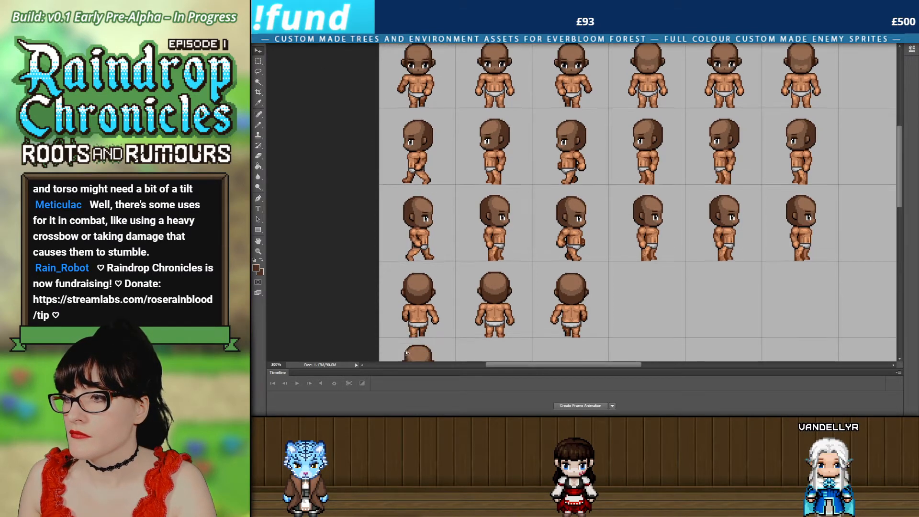
drag(422, 264, 422, 259)
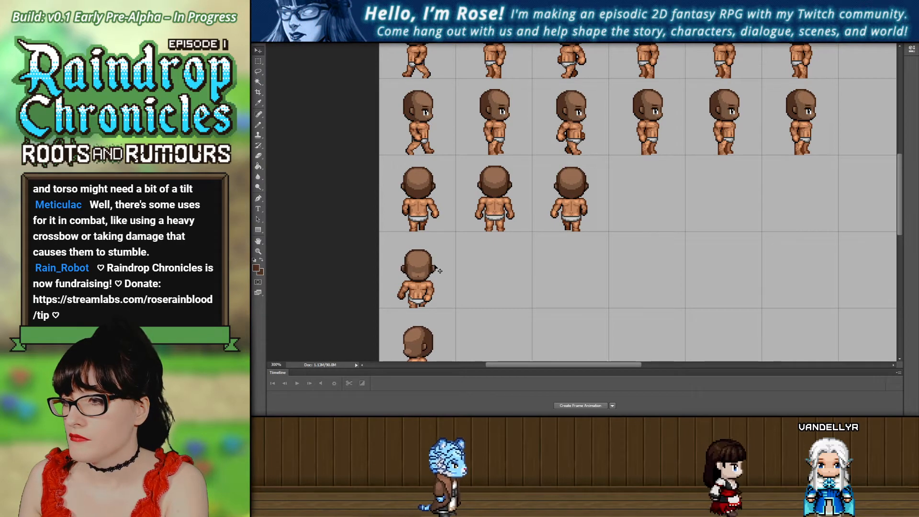
Show the dark brown body instead of the tan one and check how the copied heads sit on the crouching poses.
scroll(434, 266, down, 6)
scroll(437, 291, down, 2)
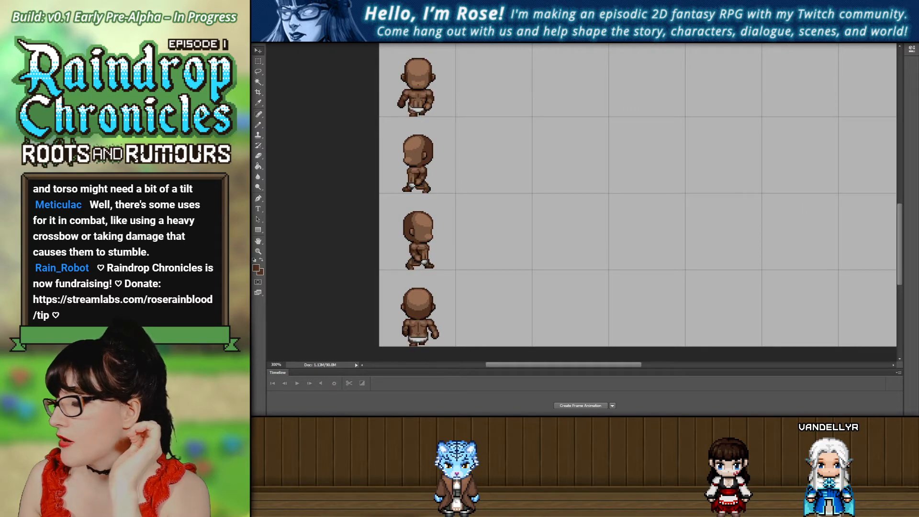
scroll(478, 187, up, 5)
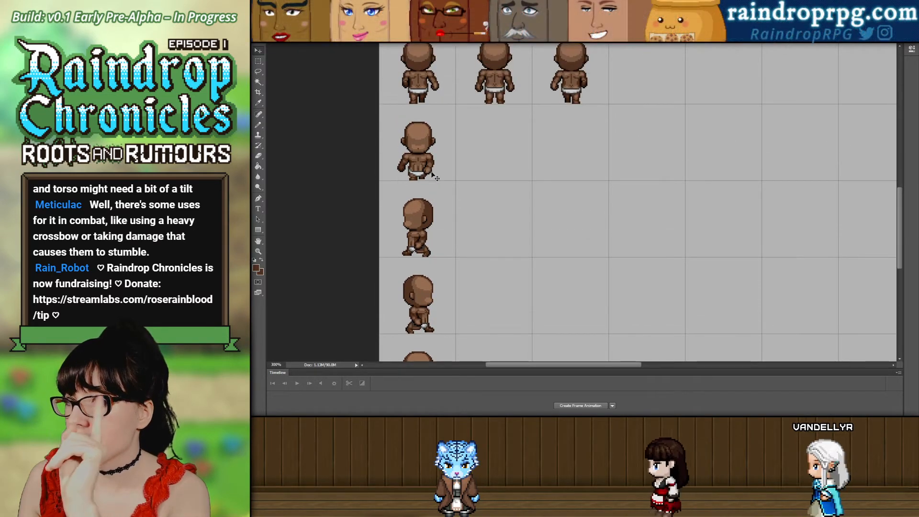
Copy the faces from the first column of the walking rows down onto the dark brown crouching heads.
scroll(478, 188, up, 6)
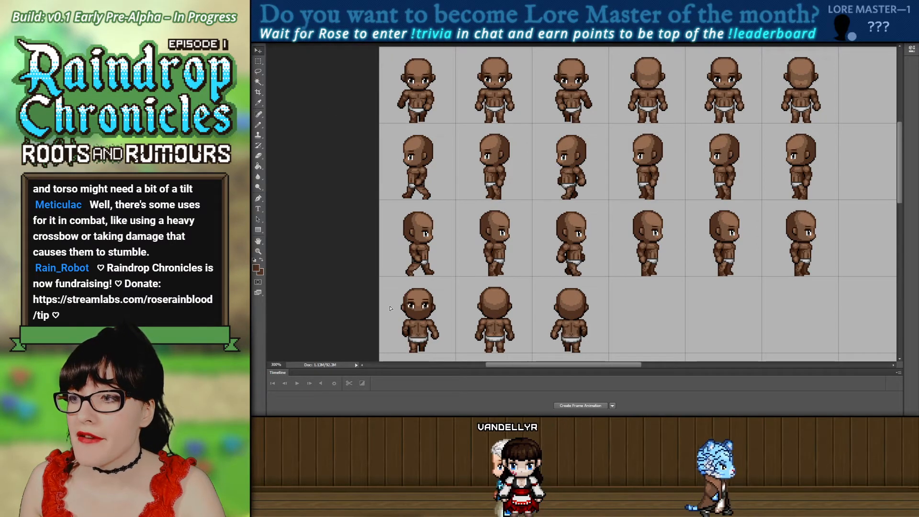
scroll(406, 286, down, 4)
scroll(406, 286, down, 1)
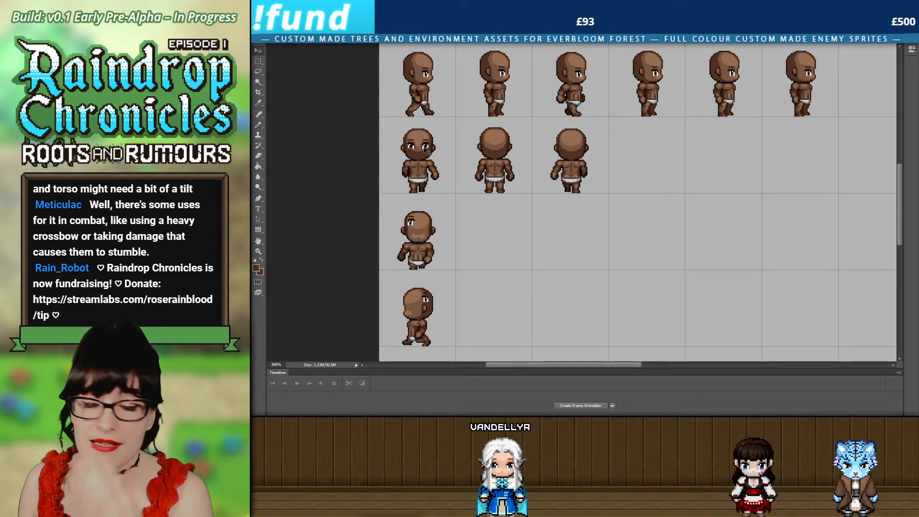
drag(425, 149, 427, 236)
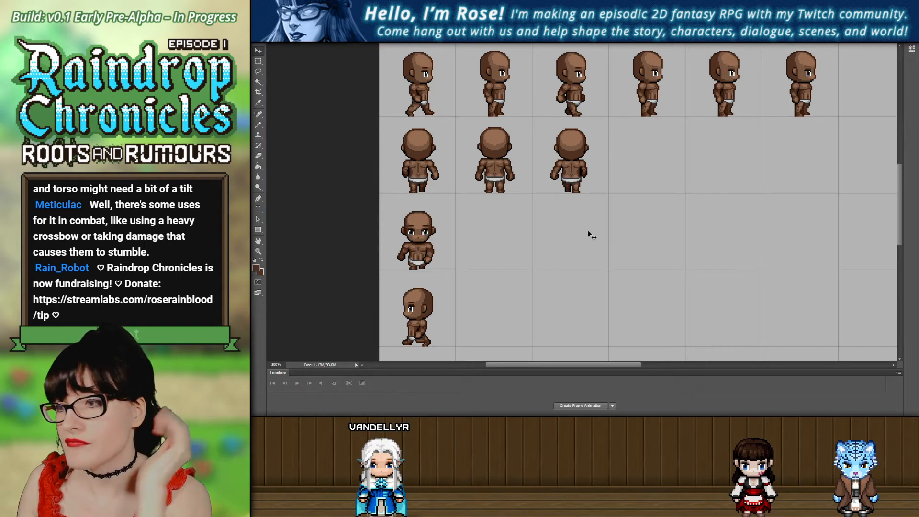
Inspect the dark brown crouching heads up close with and without faces, and compare them with the walking poses across the whole sheet.
click(259, 252)
click(361, 126)
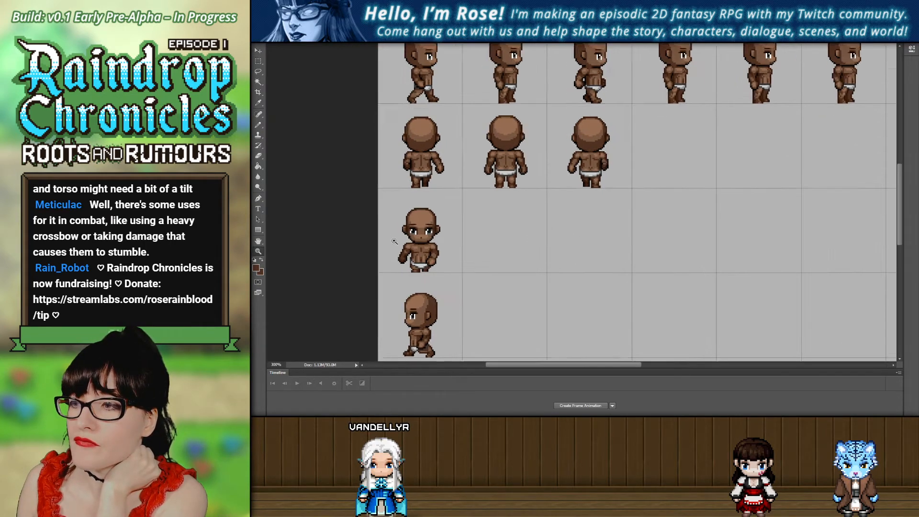
click(362, 125)
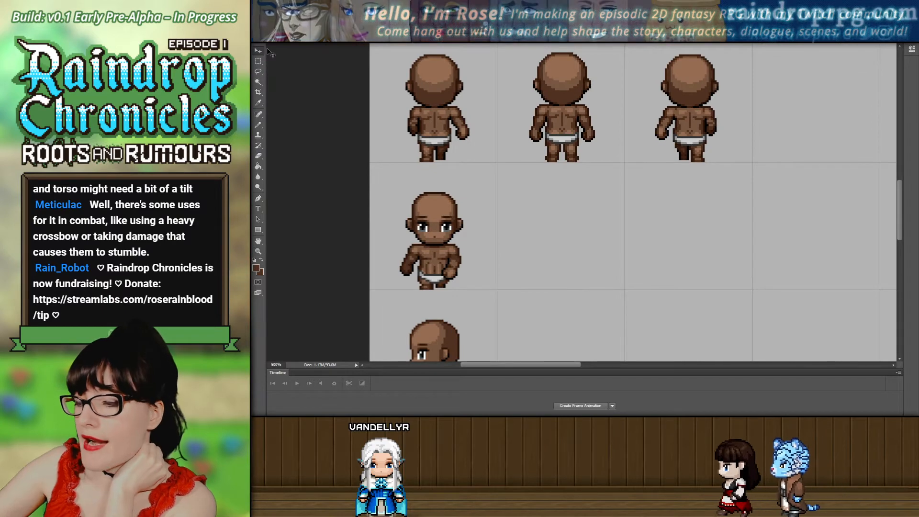
scroll(460, 225, down, 8)
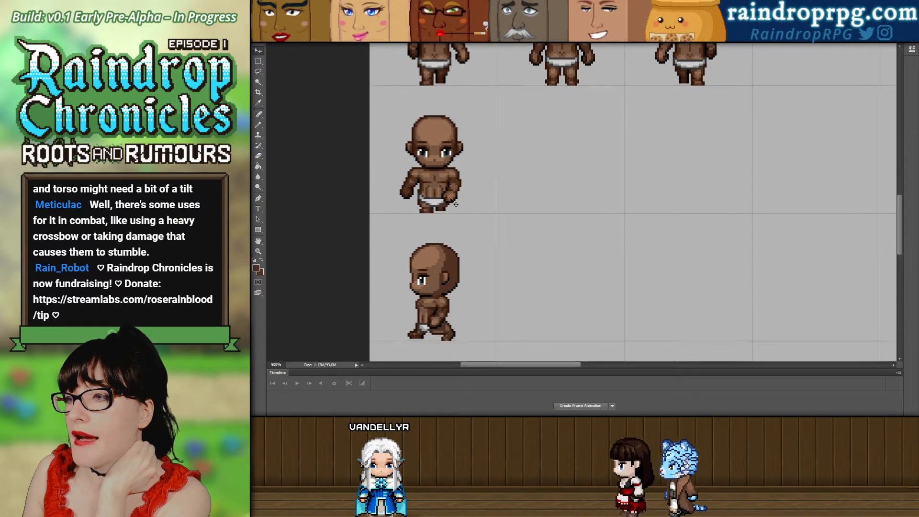
scroll(464, 227, down, 1)
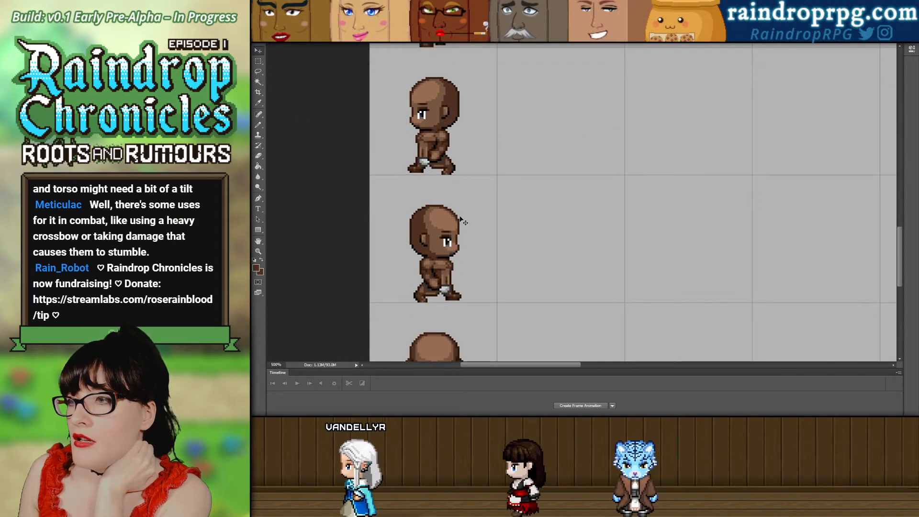
scroll(465, 227, up, 5)
scroll(463, 227, up, 2)
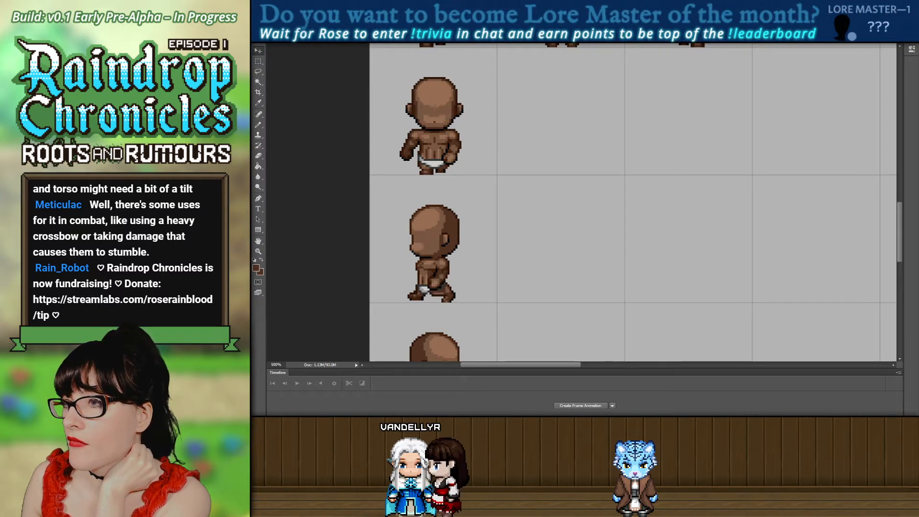
scroll(580, 210, down, 3)
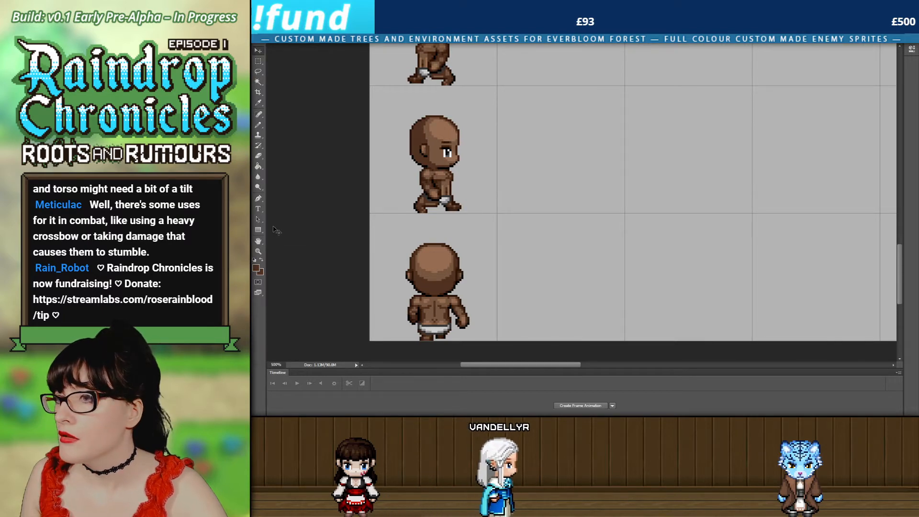
click(258, 251)
alt+click(453, 214)
scroll(453, 214, down, 3)
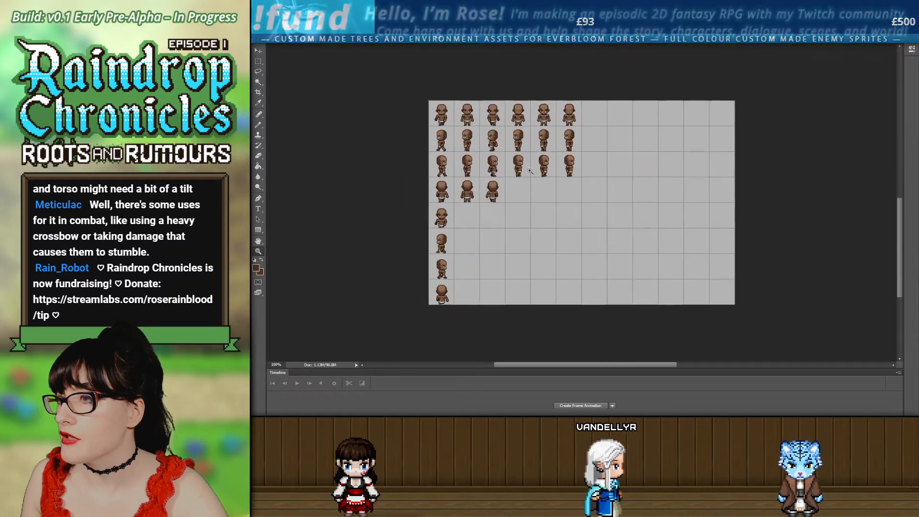
Toggle the body and head layers' visibility to show the tan heads on the tan male bodies.
scroll(452, 214, up, 2)
scroll(453, 214, down, 2)
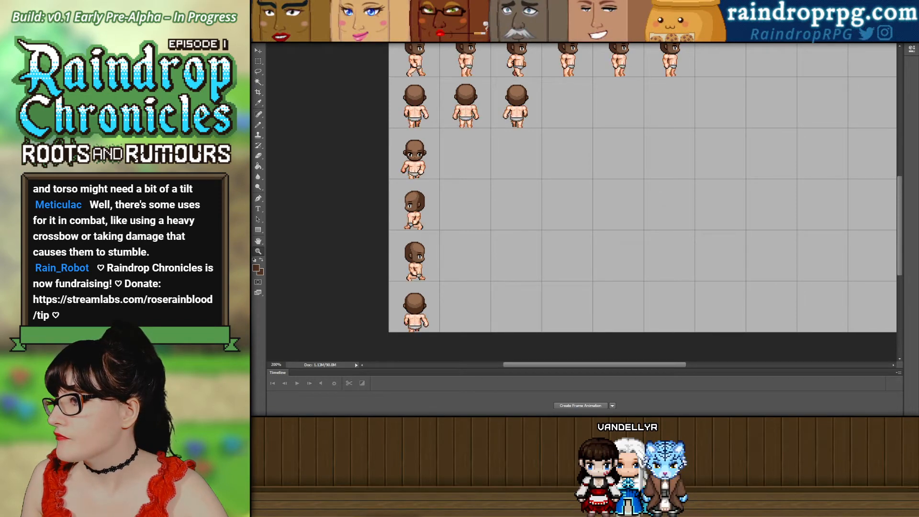
key(ctrl+comma)
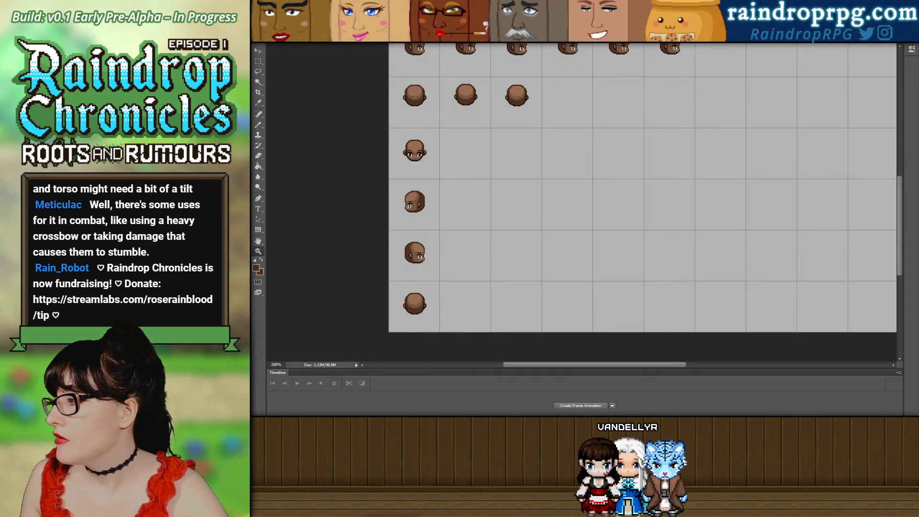
key(ctrl+comma)
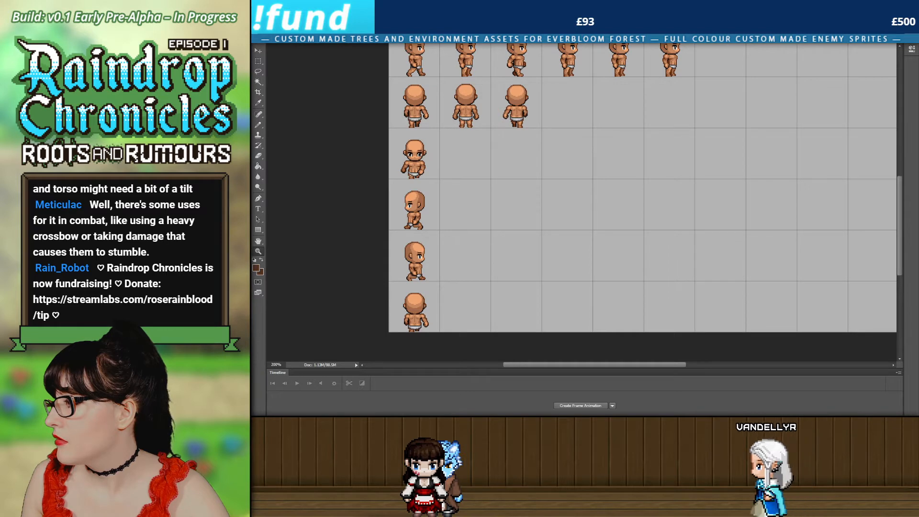
Swap the dark brown head layer lacking crouching heads for the completed dark brown heads above the tan bodies.
key(ctrl+z)
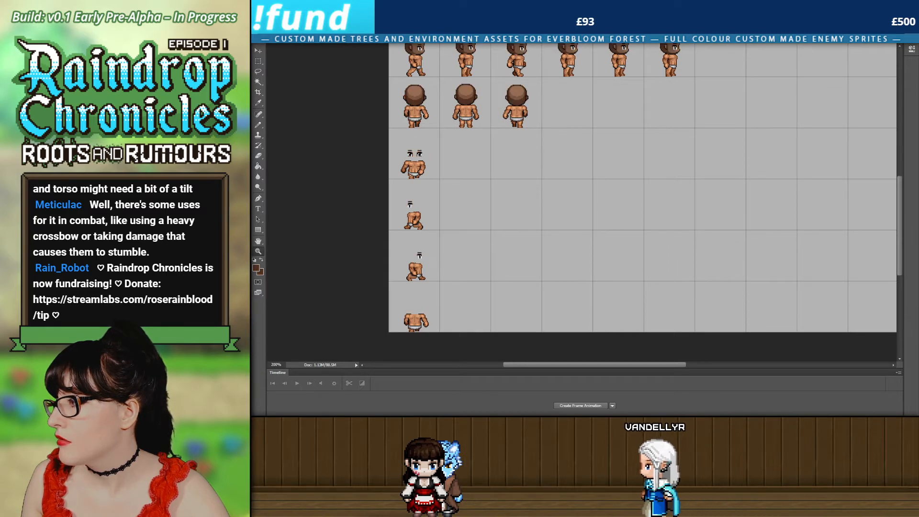
scroll(773, 263, up, 2)
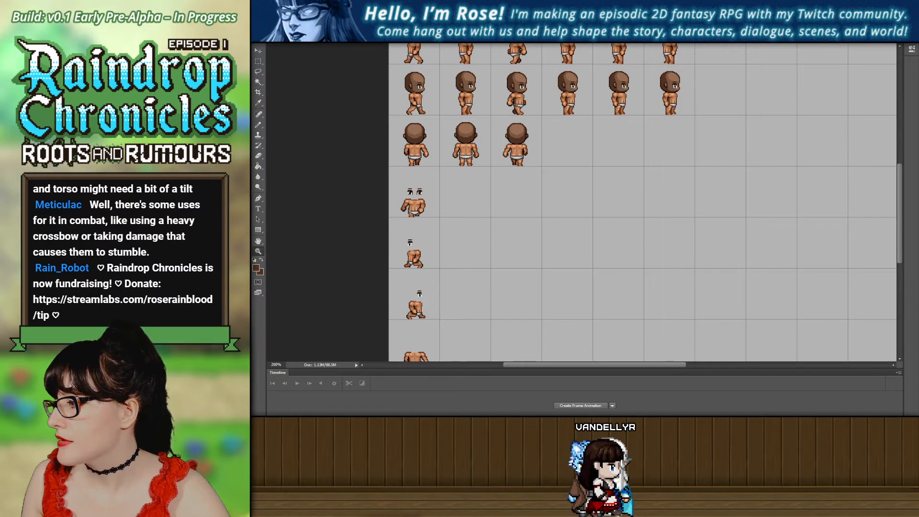
key(ctrl+z)
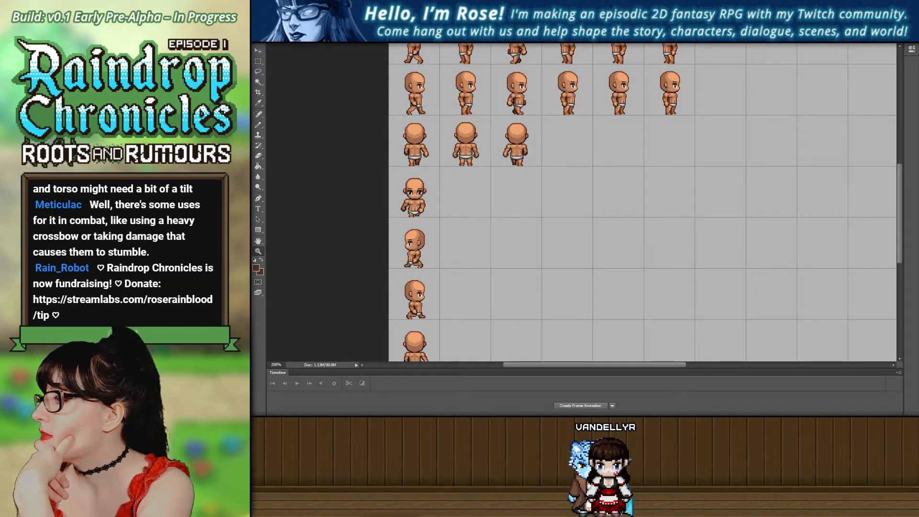
key(ctrl+z)
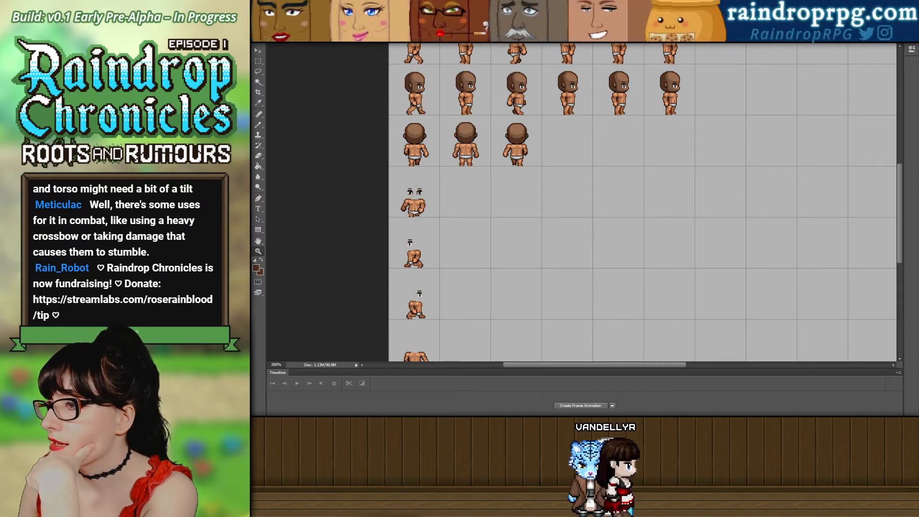
key(ctrl+z)
key(ctrl+z)
key(ctrl+z)
key(ctrl+z)
key(ctrl+z)
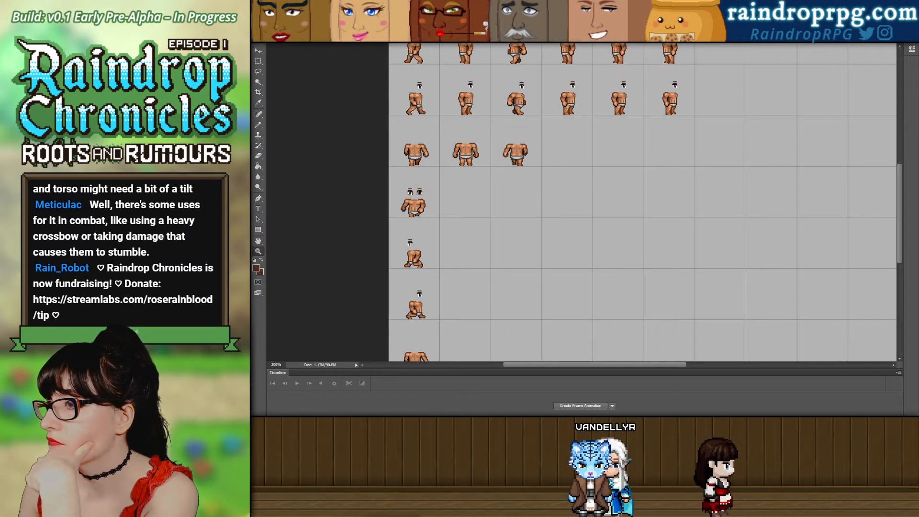
key(ctrl+z)
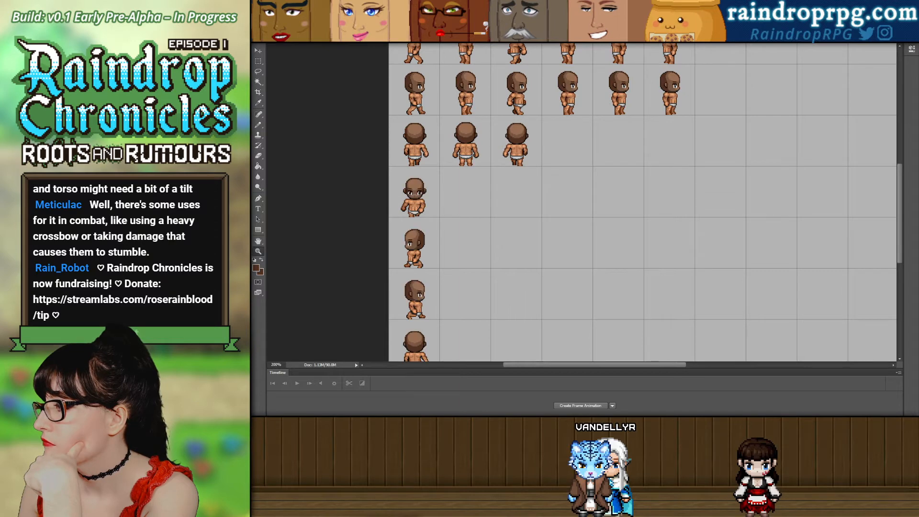
Toggle the dark brown heads off and on above the tan bodies, and examine them across the walking and crouching rows.
key(ctrl+z)
key(ctrl+z)
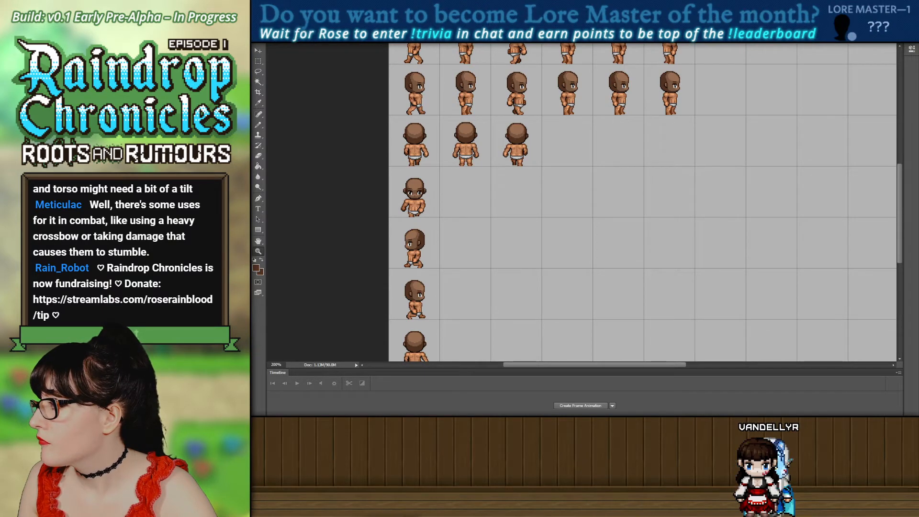
key(ctrl+z)
key(ctrl+z)
key(ctrl+z)
key(ctrl+z)
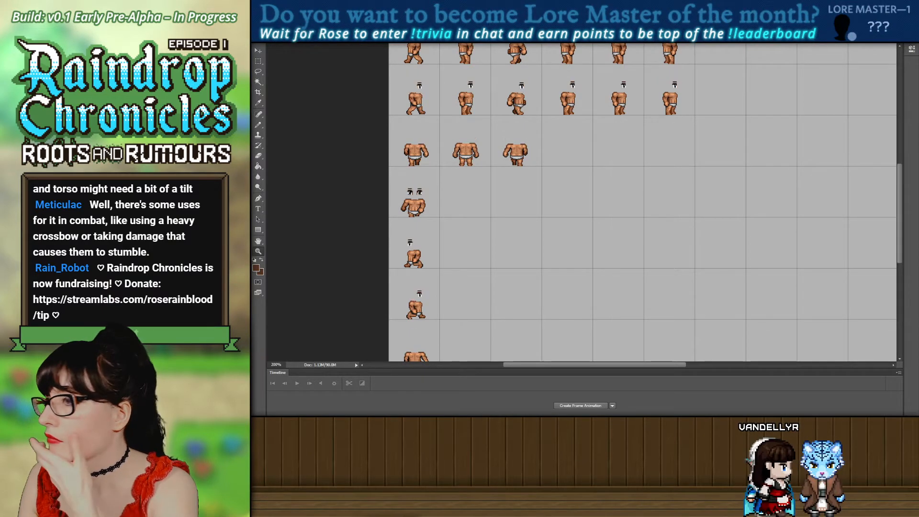
key(ctrl+z)
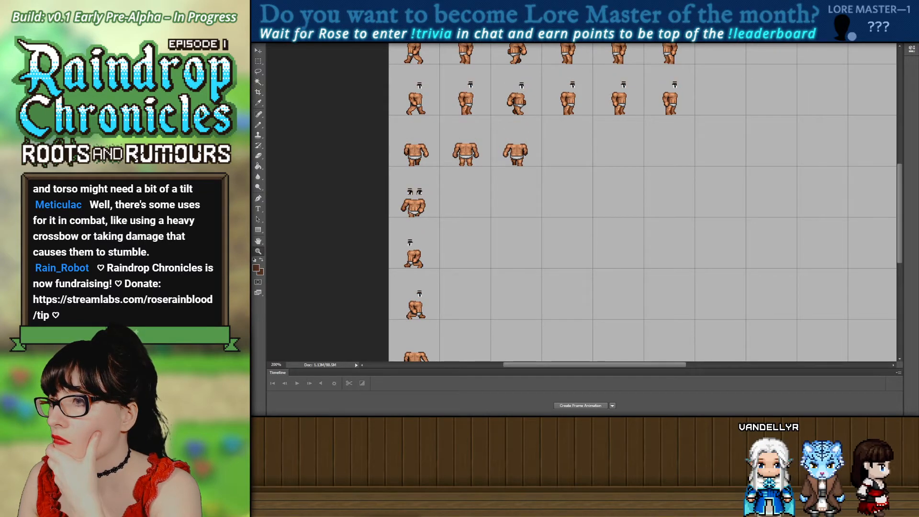
key(ctrl+z)
scroll(576, 204, down, 1)
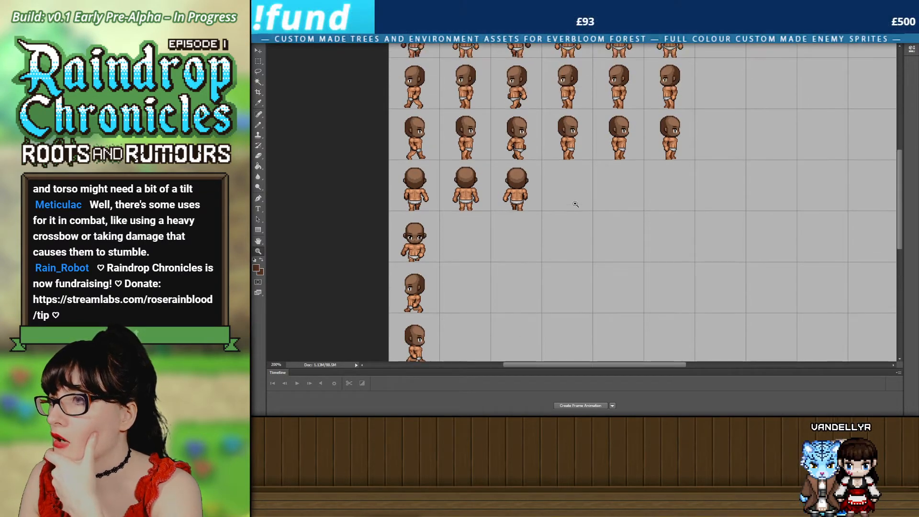
scroll(576, 204, down, 4)
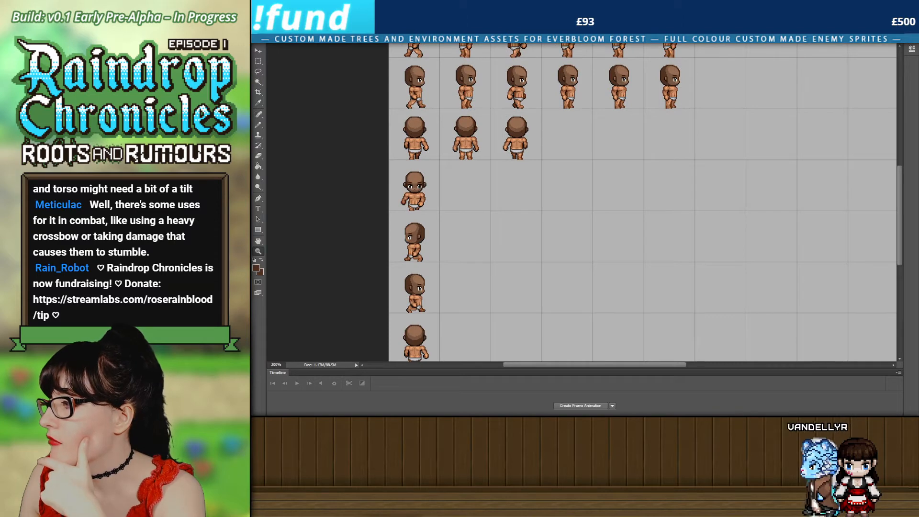
Show the tan heads instead of the dark brown ones across the walking and crouching rows.
key(ctrl+z)
key(ctrl+z)
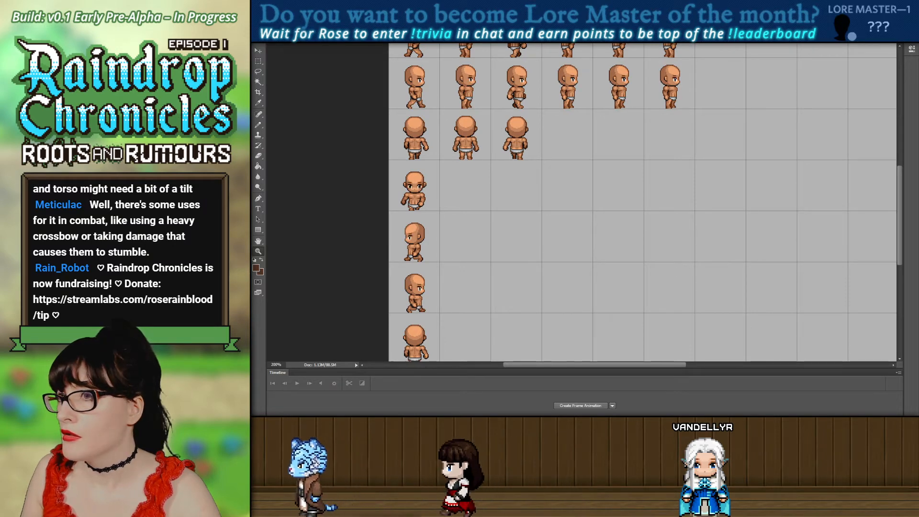
scroll(285, 100, up, 2)
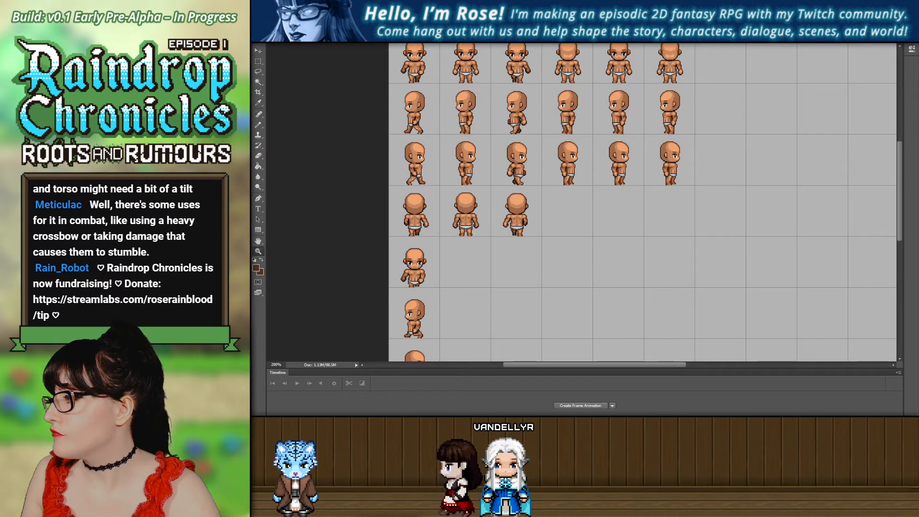
Show the blond beards on the tan heads and examine them across the walking and crouching rows.
key(ctrl+z)
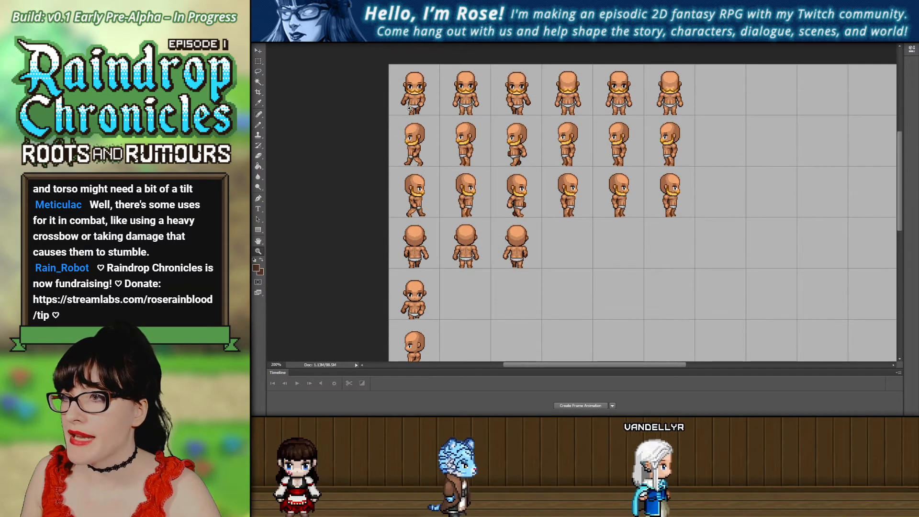
click(411, 105)
scroll(432, 138, down, 3)
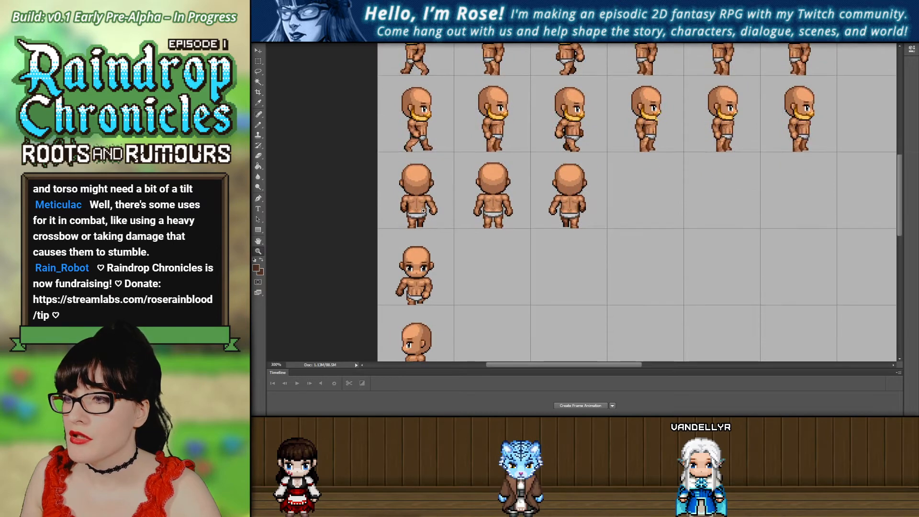
click(417, 245)
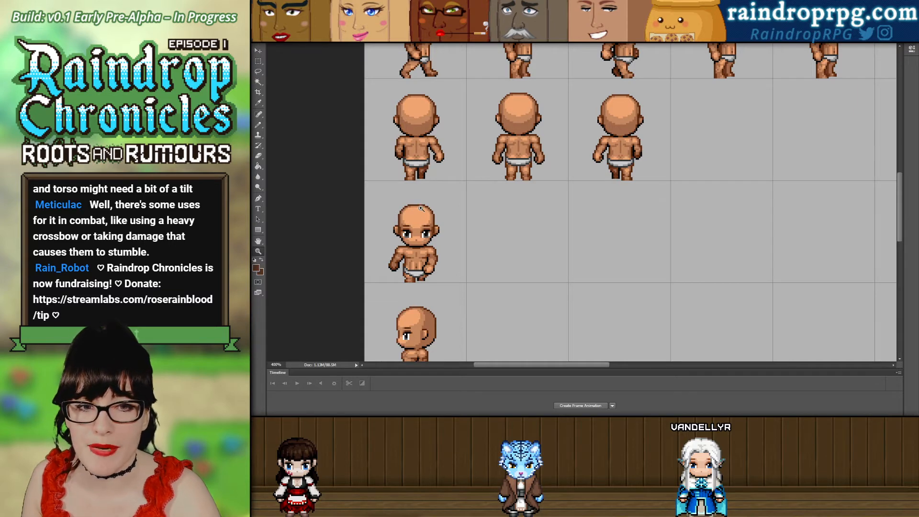
scroll(558, 151, up, 8)
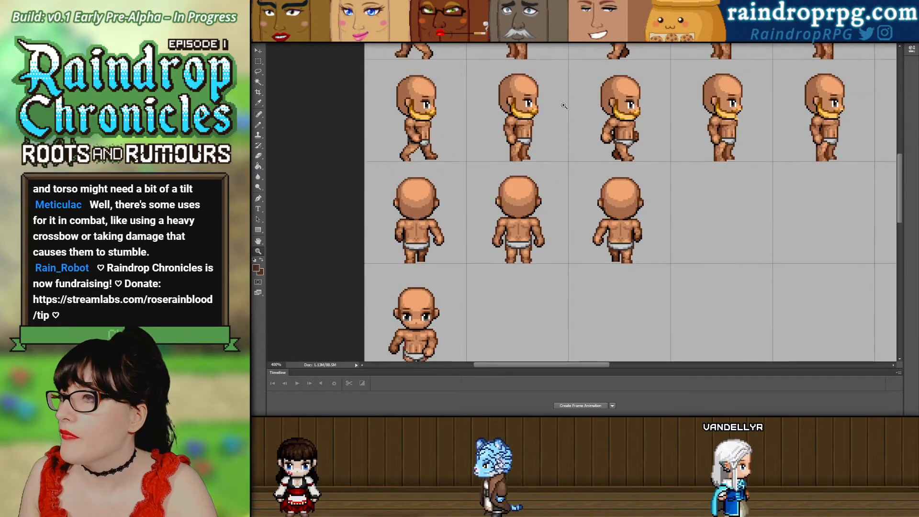
Hide the blond beards, show the brown leather outfit on the tan bodies, and compare the walking and crouching rows.
alt+click(558, 151)
alt+click(558, 151)
scroll(671, 201, down, 3)
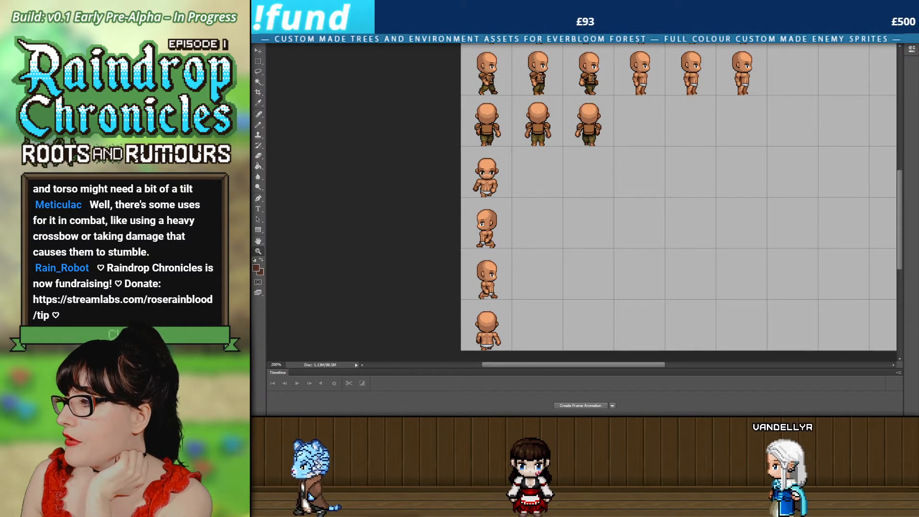
scroll(489, 148, up, 4)
scroll(489, 147, up, 1)
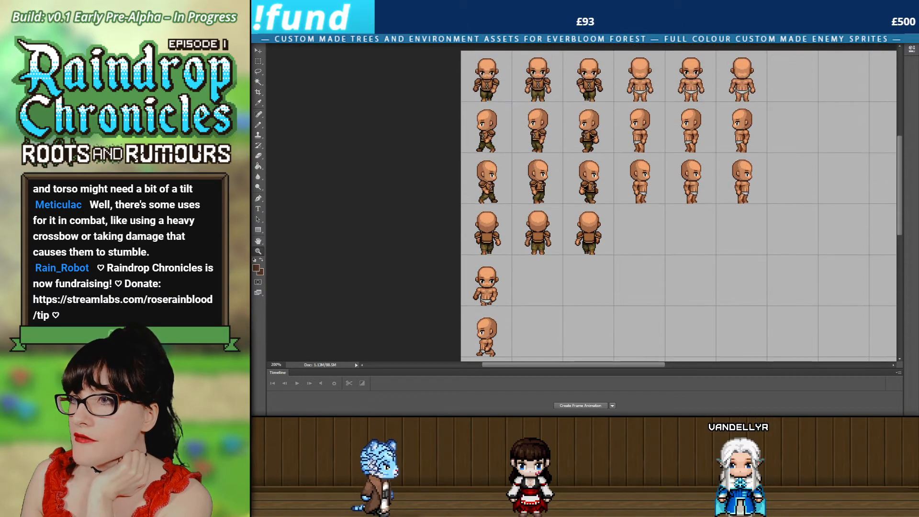
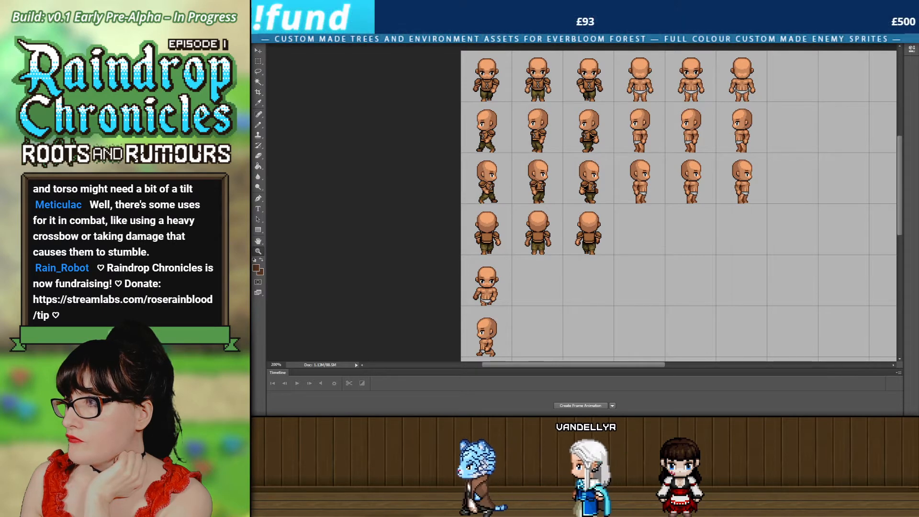
scroll(808, 240, down, 5)
scroll(729, 224, up, 6)
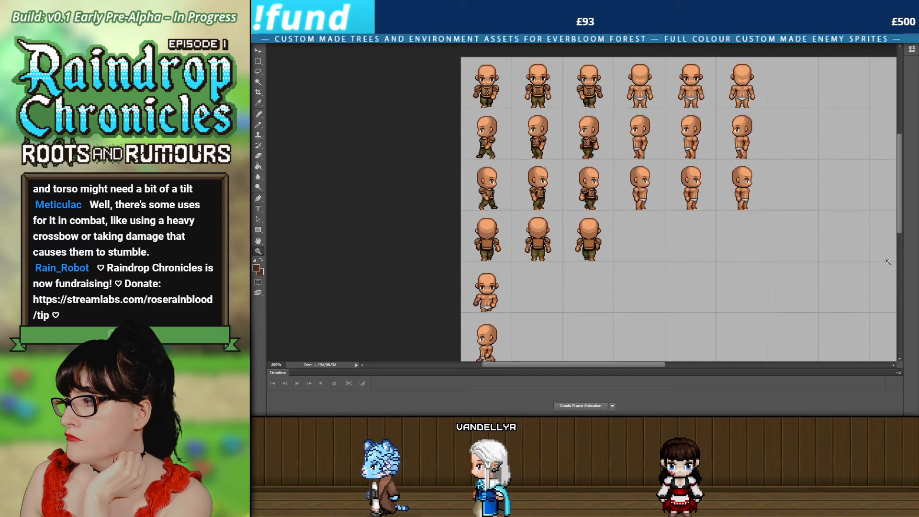
Copy the leather outfits from the first column of walking frames and align them on the four crouching bodies below.
click(512, 102)
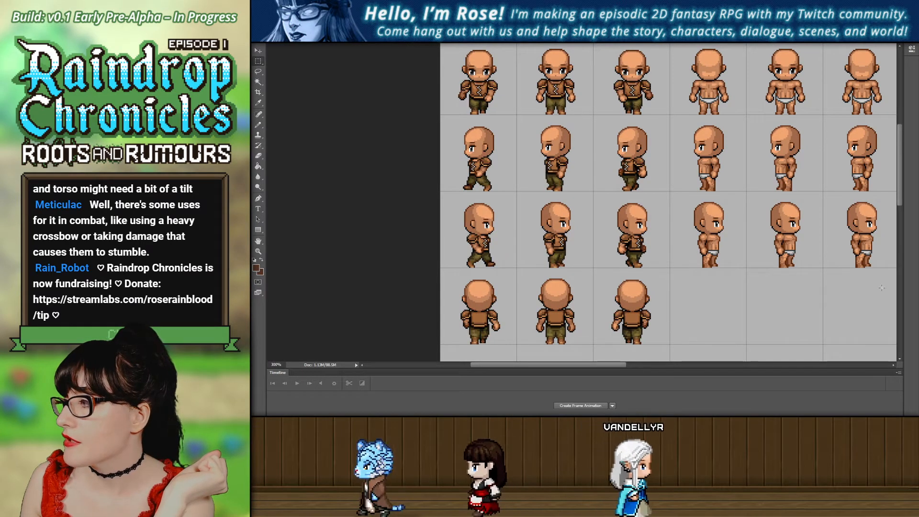
scroll(435, 54, up, 1)
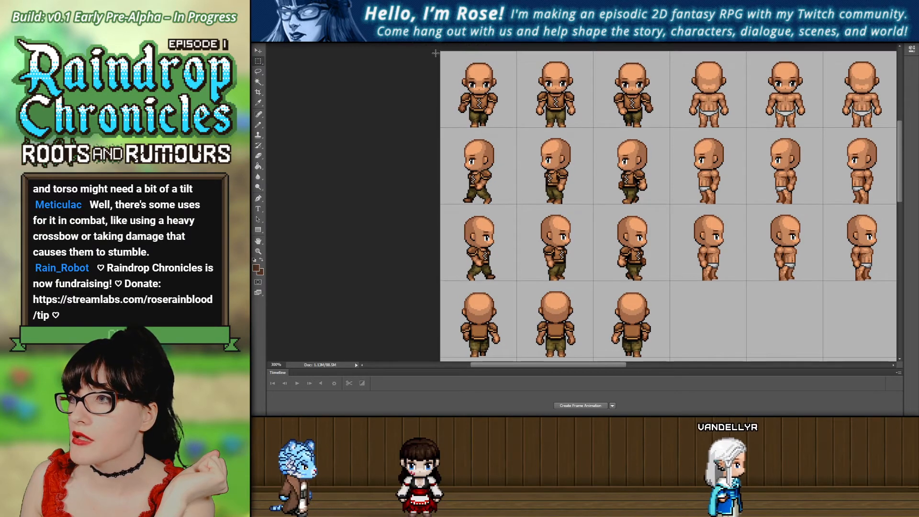
drag(436, 53, 515, 321)
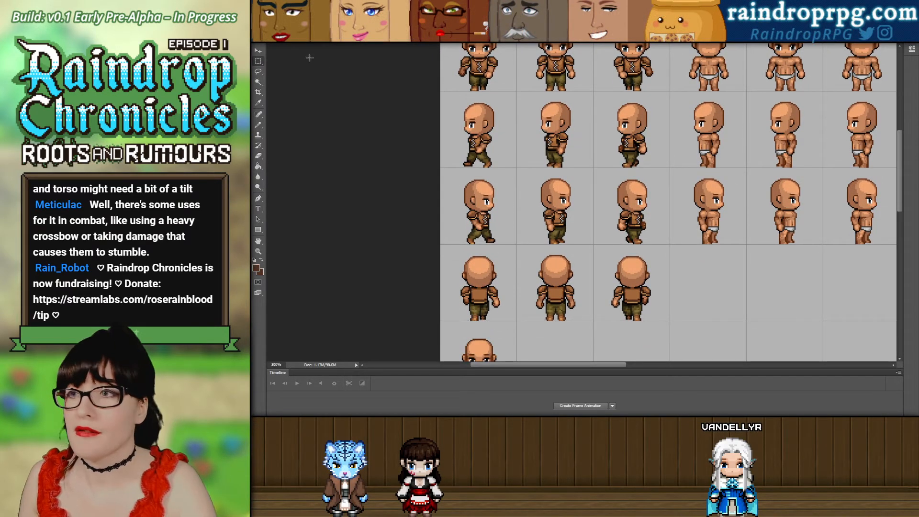
scroll(404, 56, down, 10)
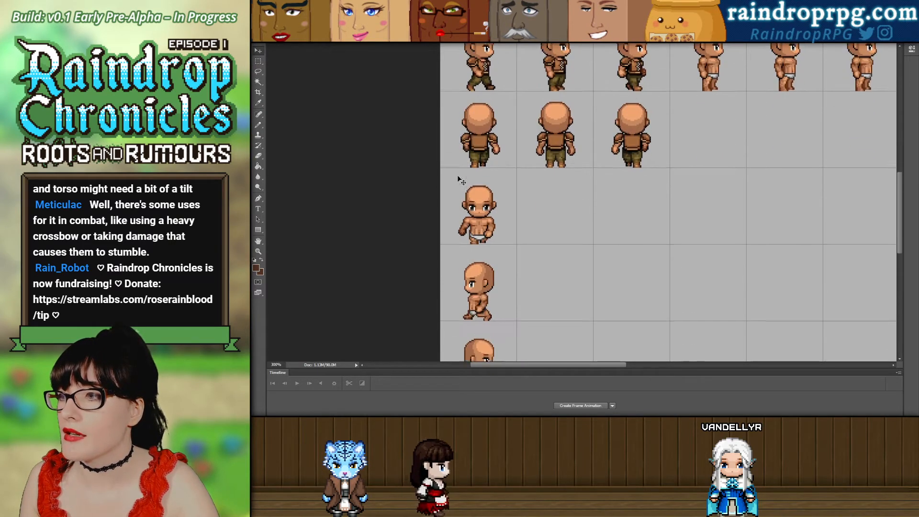
drag(474, 158, 480, 335)
scroll(481, 338, down, 3)
scroll(481, 337, down, 7)
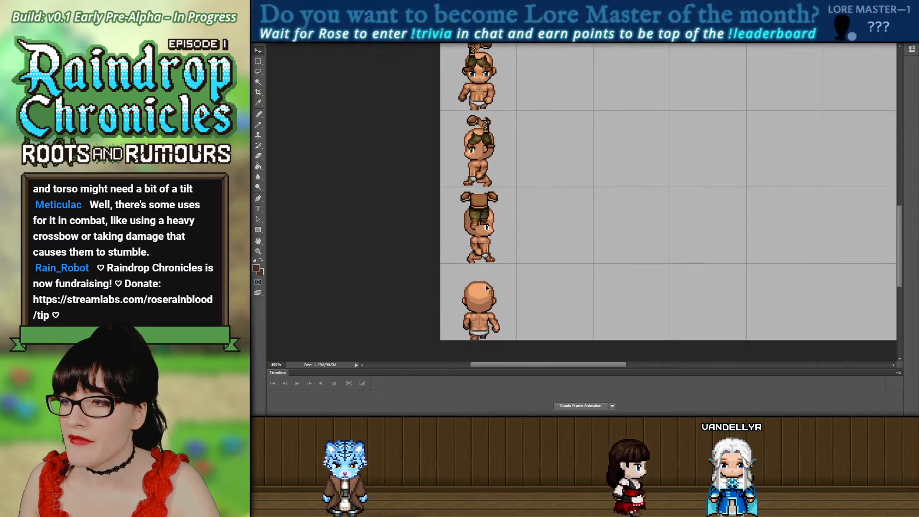
drag(485, 187, 478, 290)
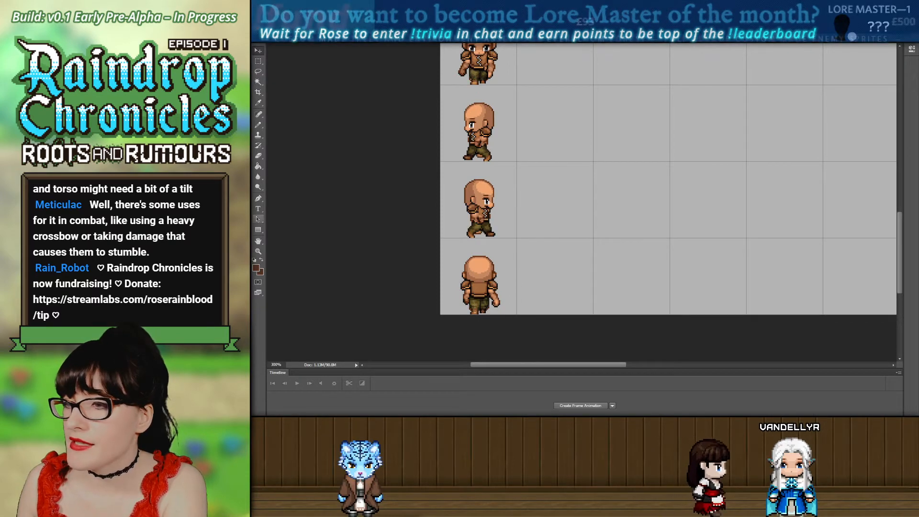
Examine closely how the copied leather outfits fit the crouching bodies in the back, side and front views.
click(570, 264)
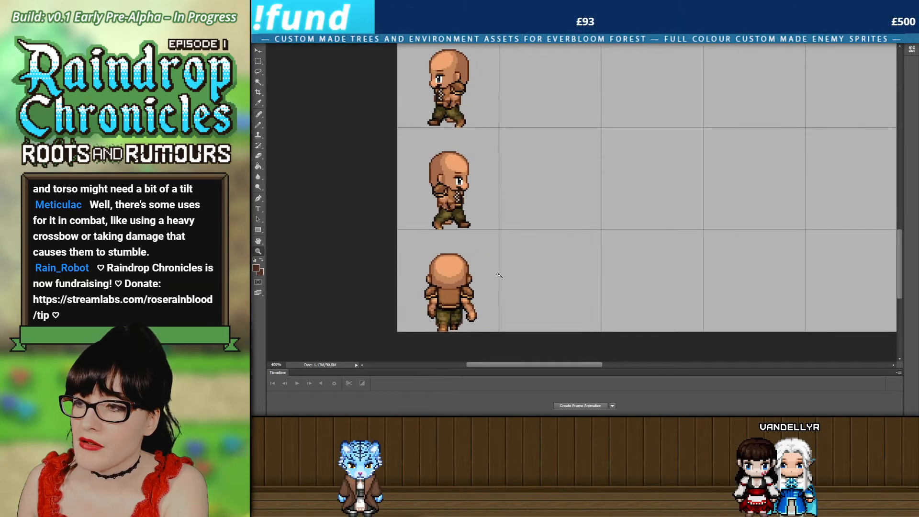
click(413, 308)
drag(900, 268, 918, 214)
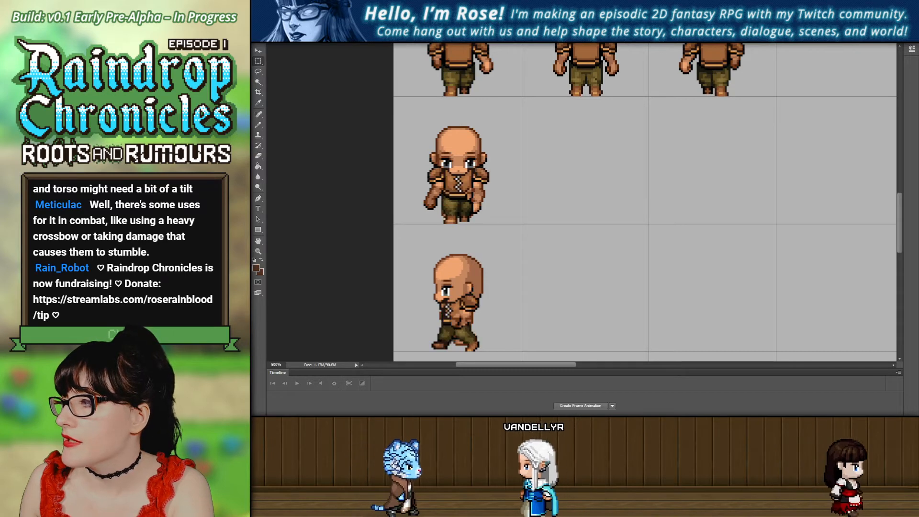
scroll(645, 201, down, 1)
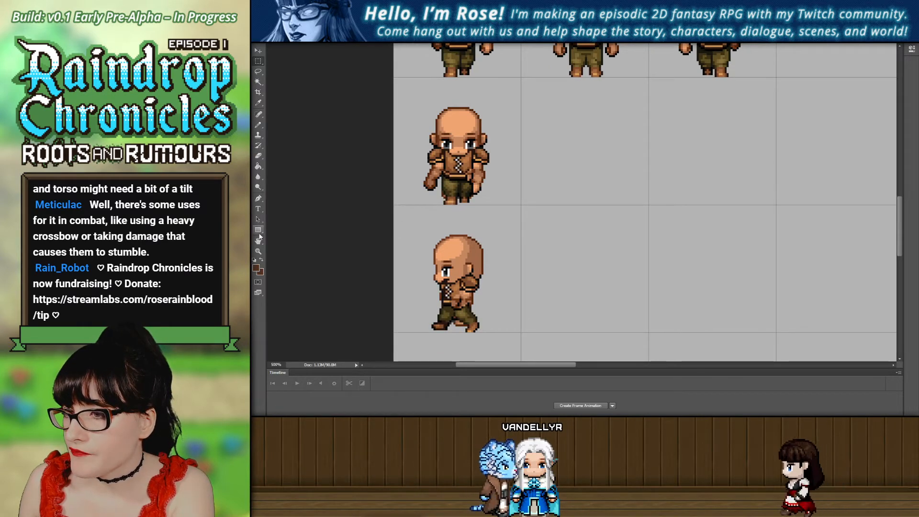
click(258, 252)
click(503, 141)
click(503, 141)
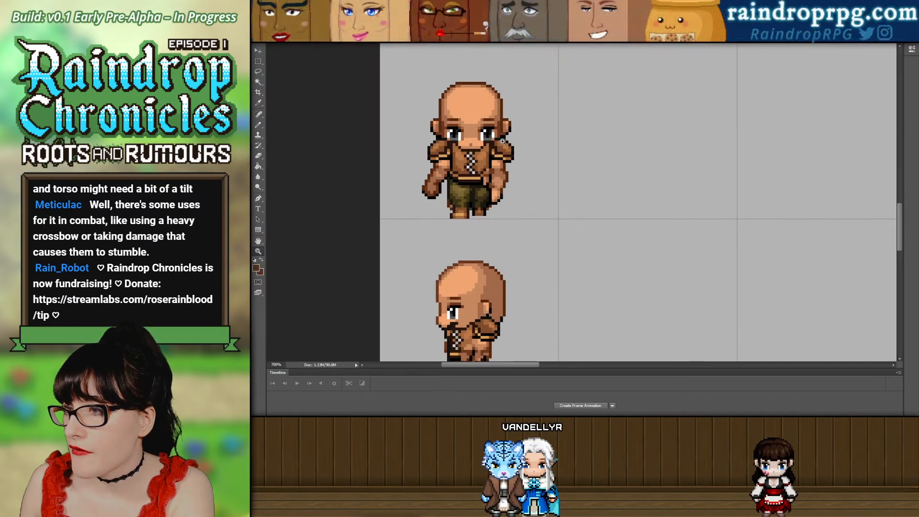
Measure the first front-facing walking sprite from head to hips with a rectangular selection while the outfit is hidden, and show the outfit again.
click(262, 59)
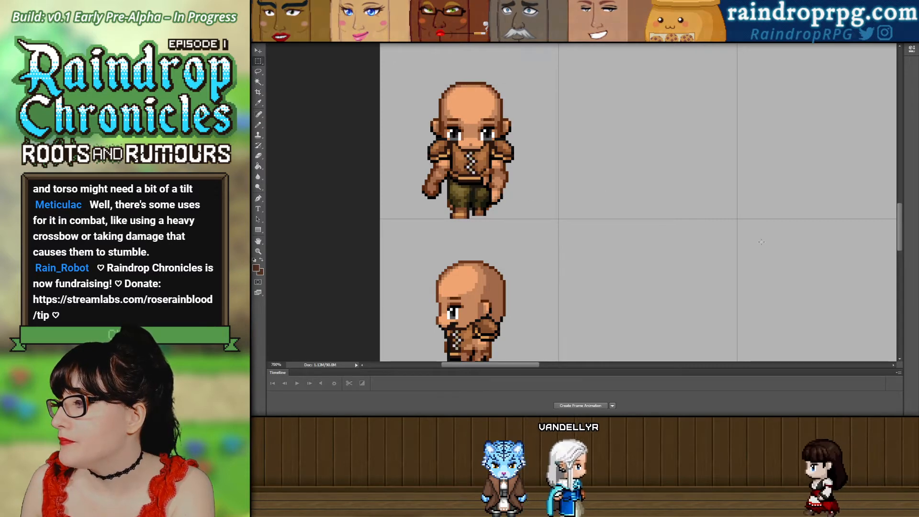
scroll(547, 195, up, 2)
scroll(441, 149, up, 18)
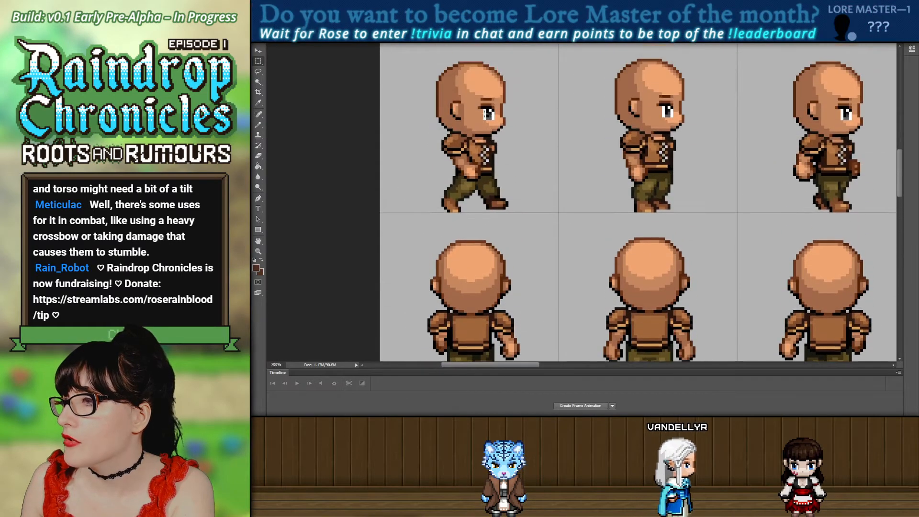
scroll(484, 133, up, 10)
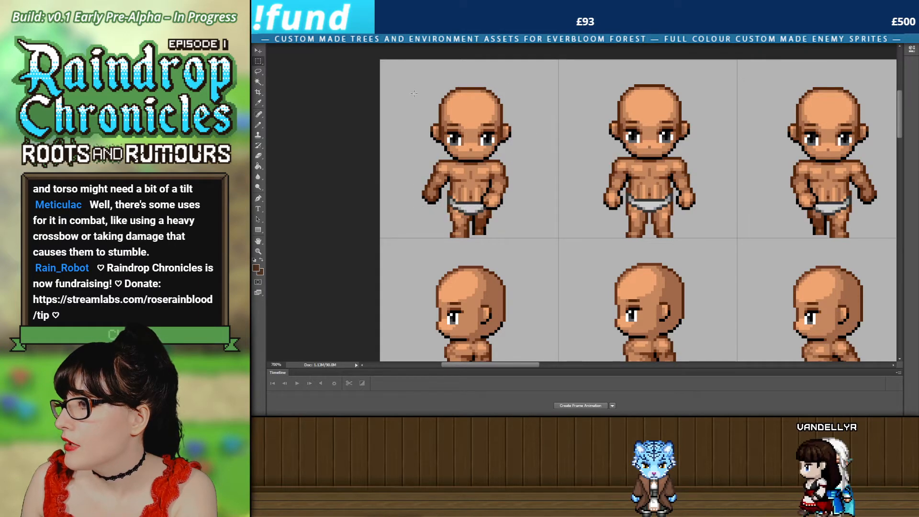
drag(500, 170, 516, 186)
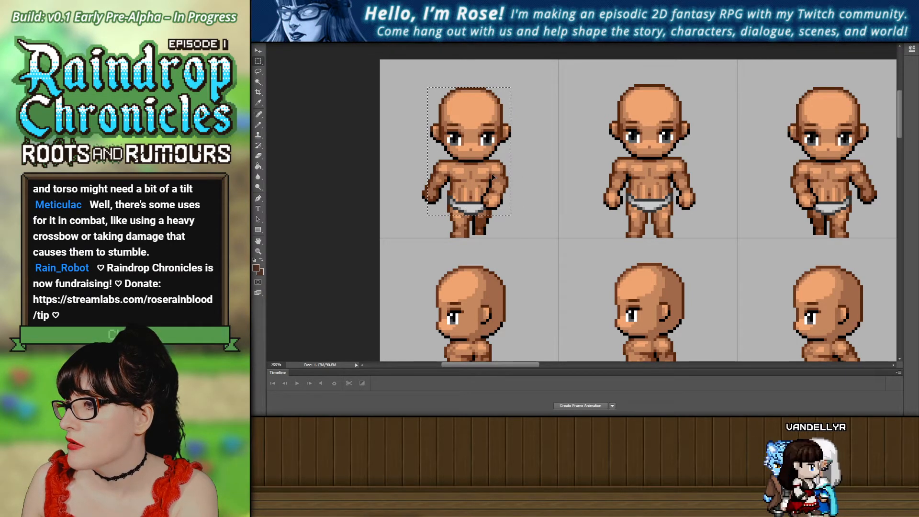
drag(472, 215, 501, 220)
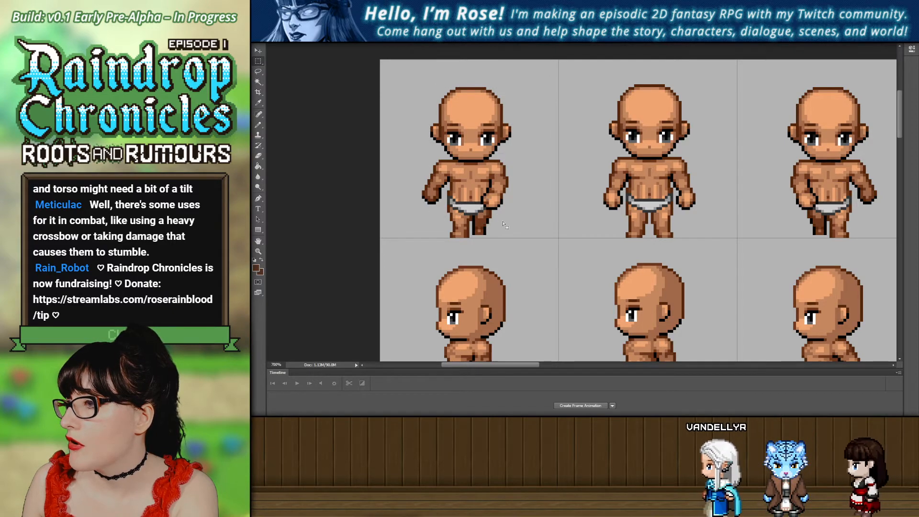
key(ctrl+z)
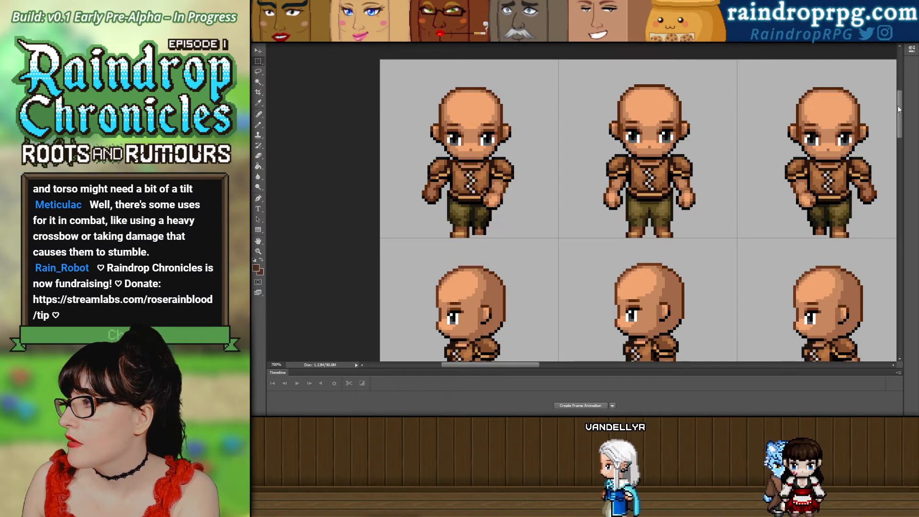
Frame the front-facing crouching sprite from head to hips with a rectangular selection to compare its proportions, and clear the selection.
drag(899, 108, 899, 235)
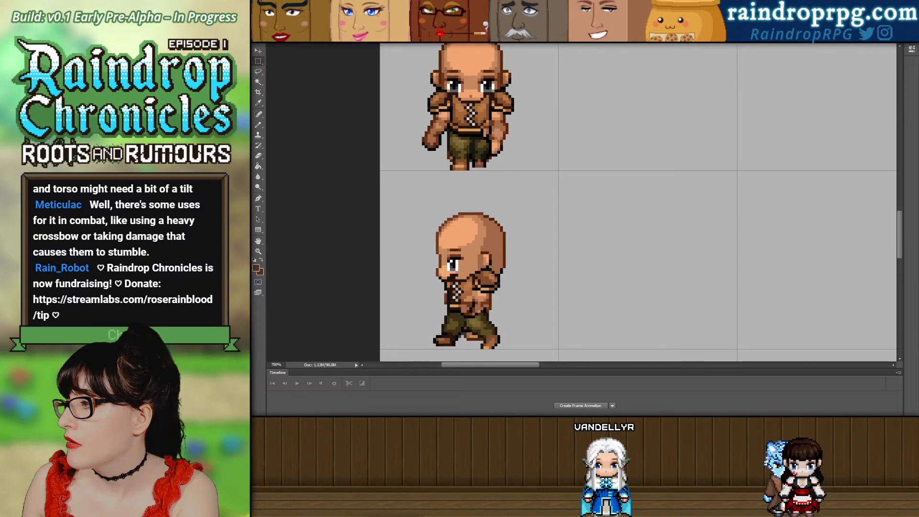
scroll(373, 58, up, 3)
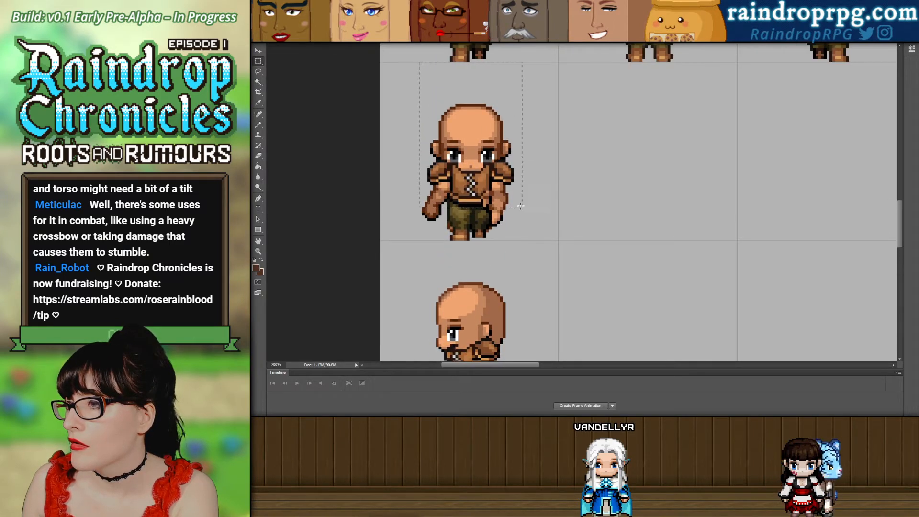
drag(520, 206, 506, 195)
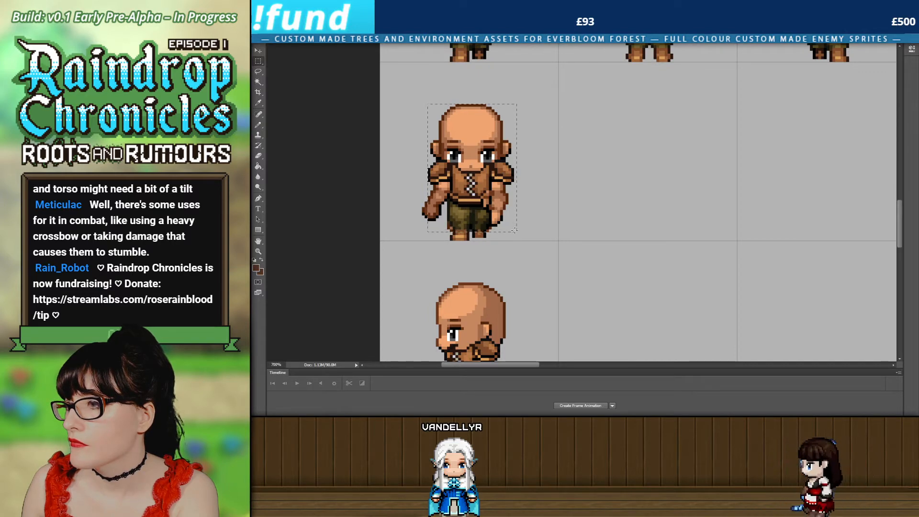
drag(515, 221, 514, 230)
scroll(491, 183, up, 1)
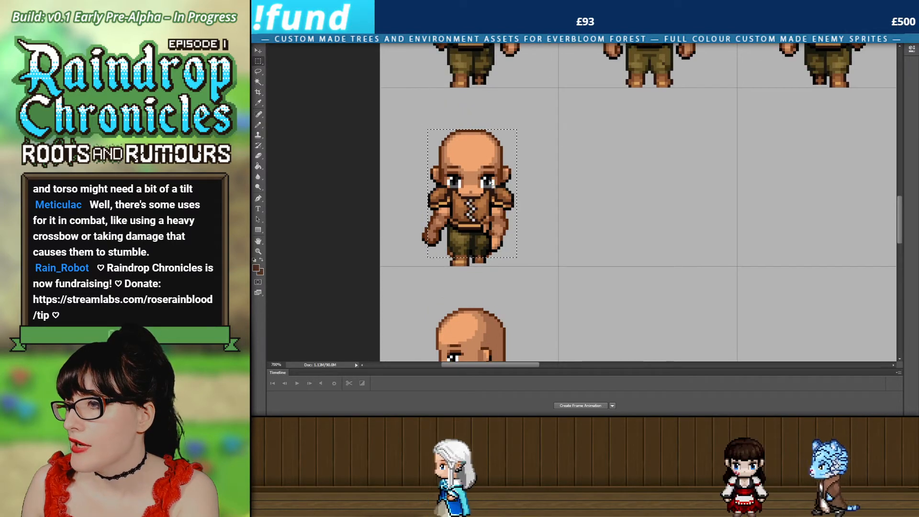
key(ctrl+d)
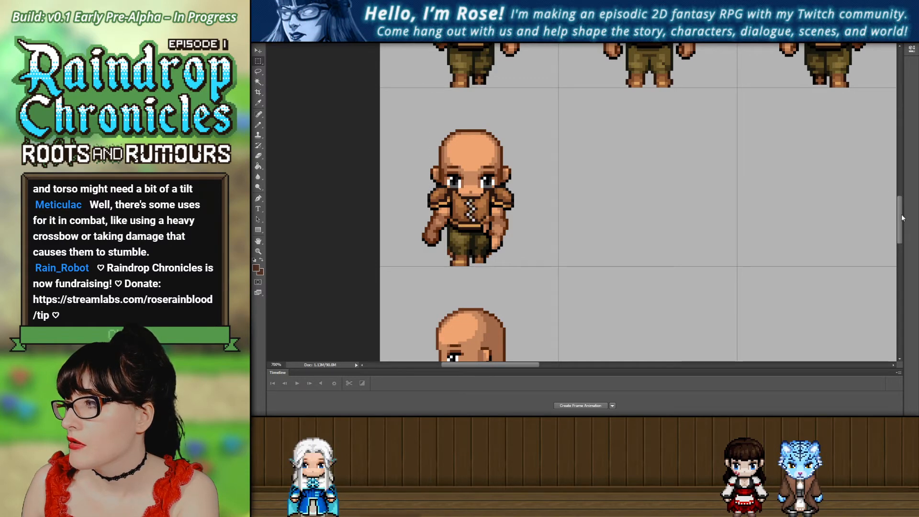
Hide the walking frames' leather outfit and frame the first front-facing walking sprite from head to hips with a rectangular selection.
scroll(901, 214, up, 8)
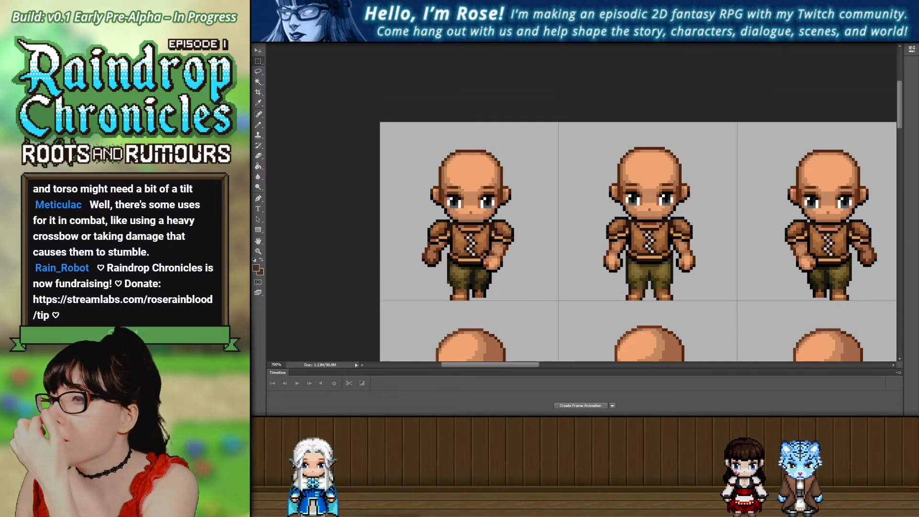
key(ctrl+z)
key(ctrl+z)
key(ctrl+z)
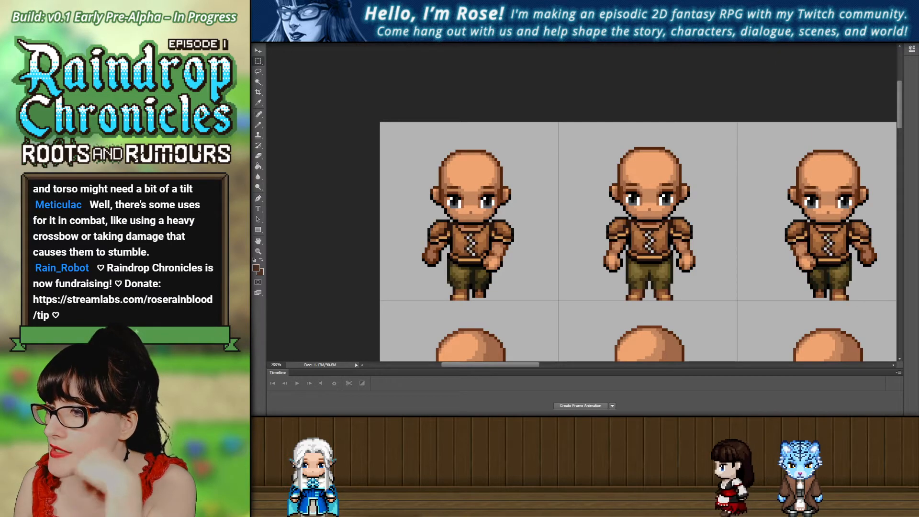
drag(420, 122, 547, 277)
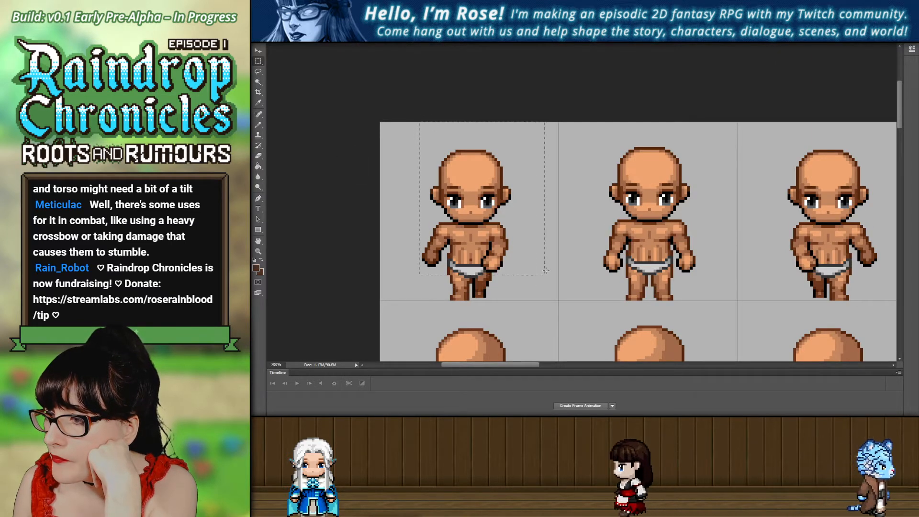
key(ctrl+d)
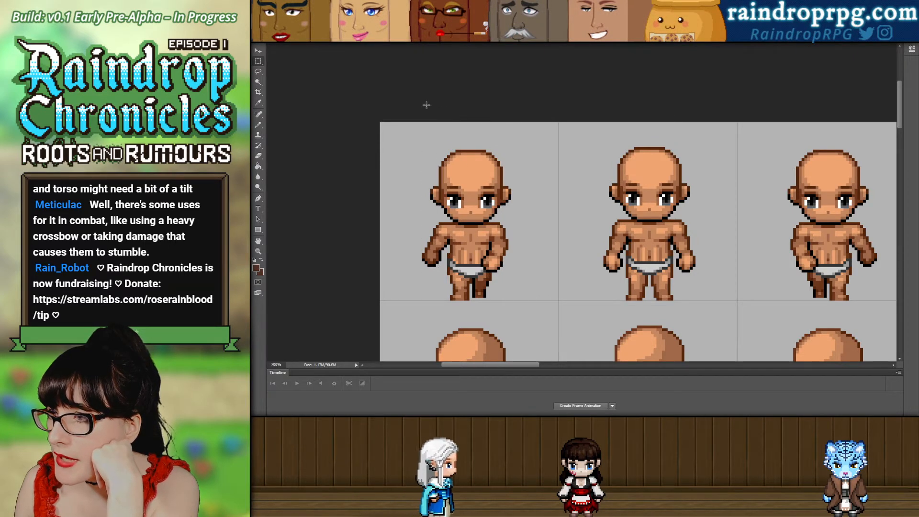
drag(427, 105, 512, 276)
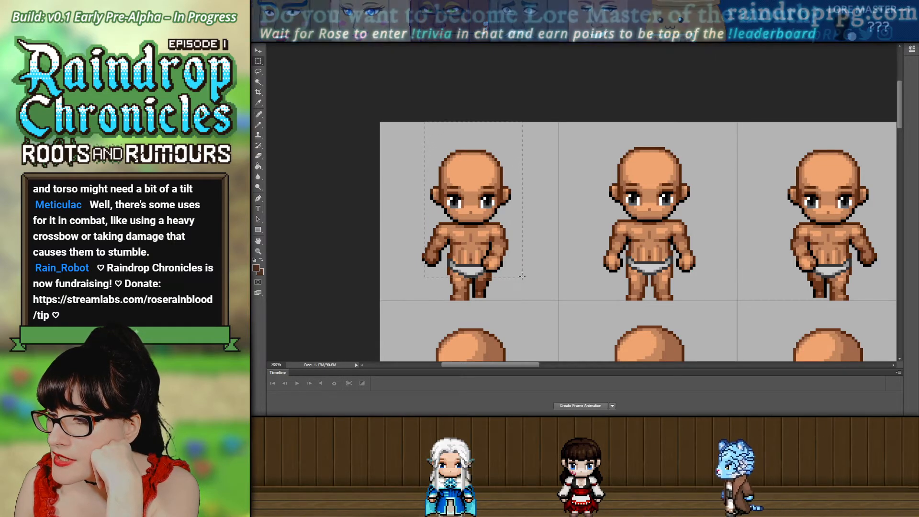
Carry the head-to-hips selection down to the front-facing crouching sprite, then frame that sprite with a new rectangular selection to compare proportions.
scroll(486, 265, down, 5)
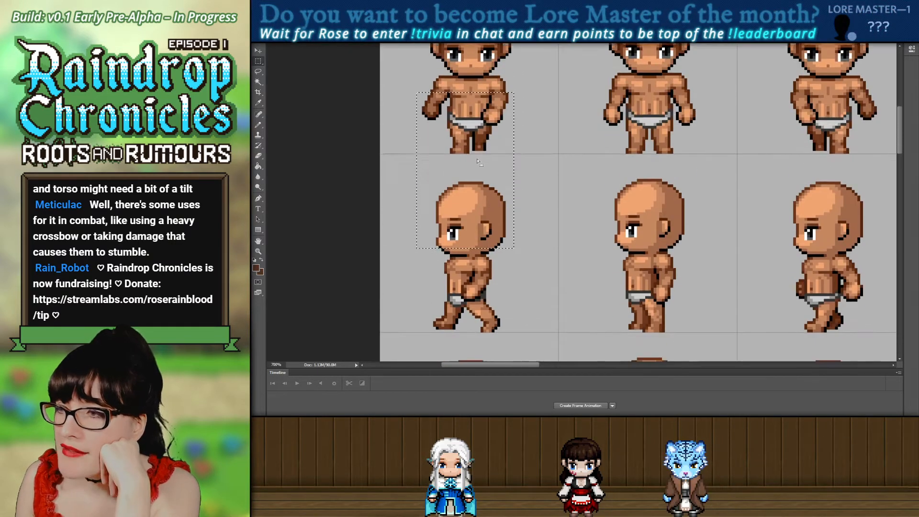
scroll(479, 177, down, 5)
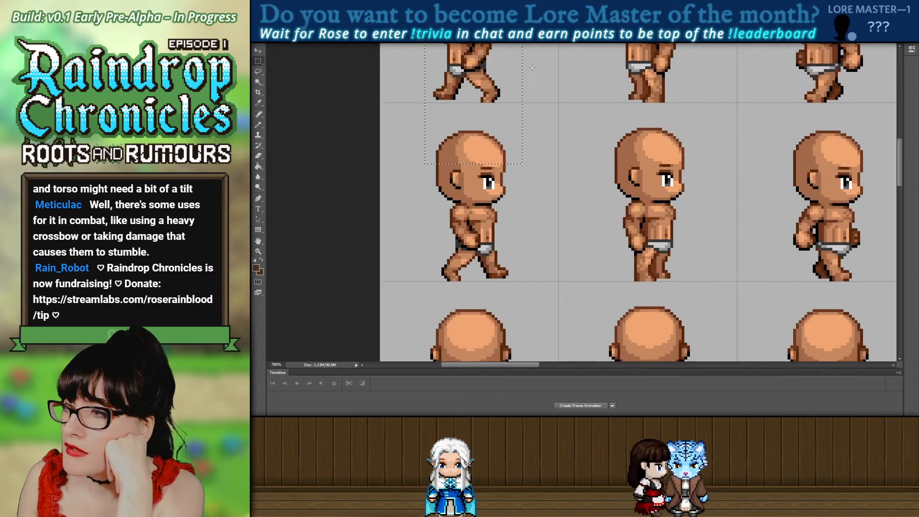
scroll(503, 143, down, 2)
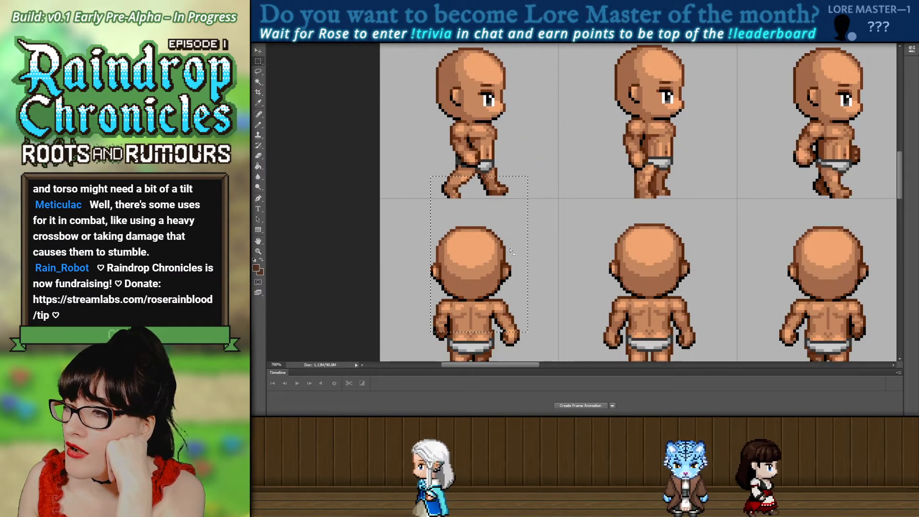
scroll(495, 173, down, 4)
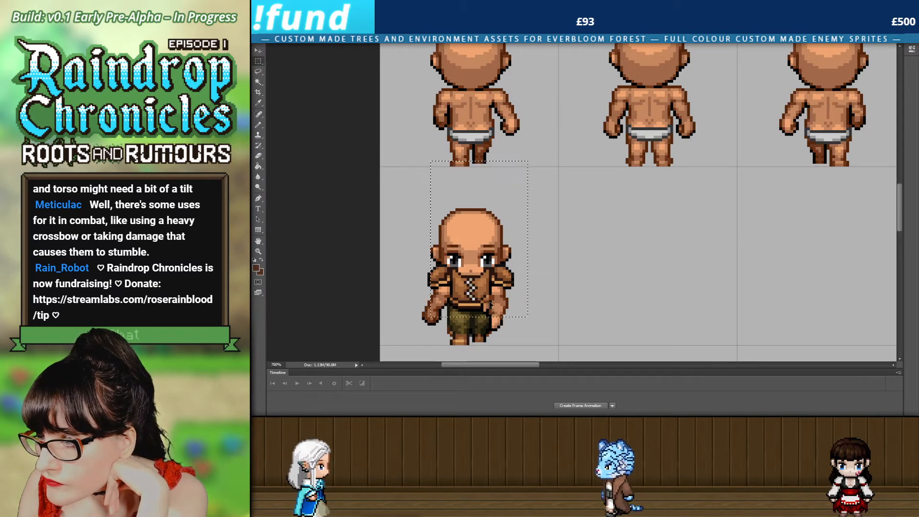
drag(481, 308, 484, 309)
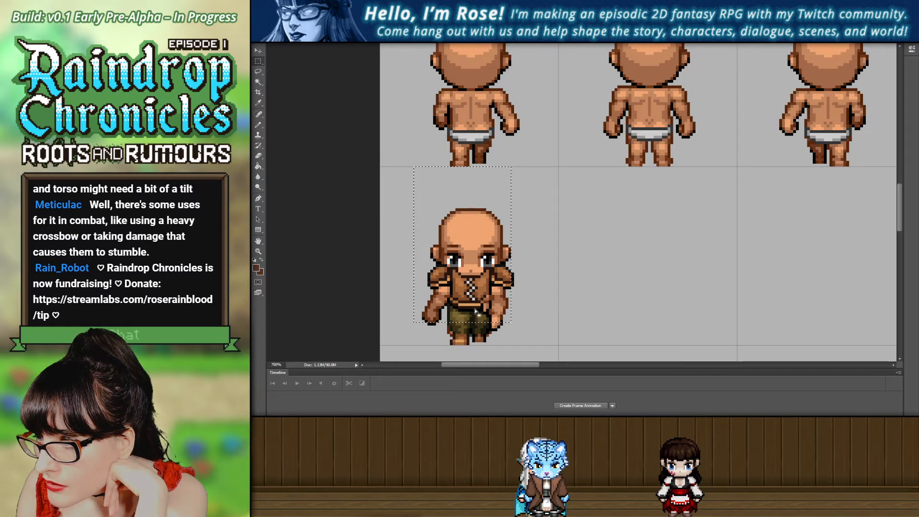
drag(406, 167, 523, 321)
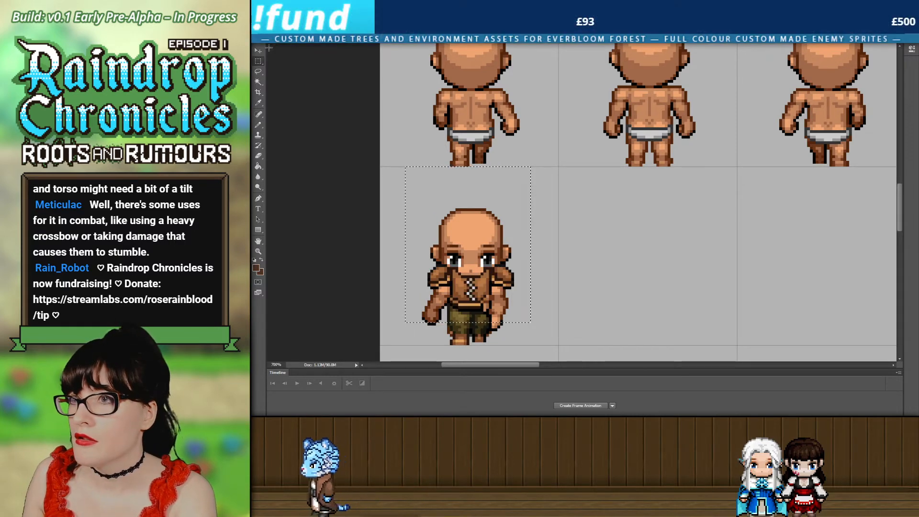
Nudge the leather outfit down on the front-facing crouching sprite so the shoulders sit below the head.
key(Down)
key(Down)
key(Down)
key(Down)
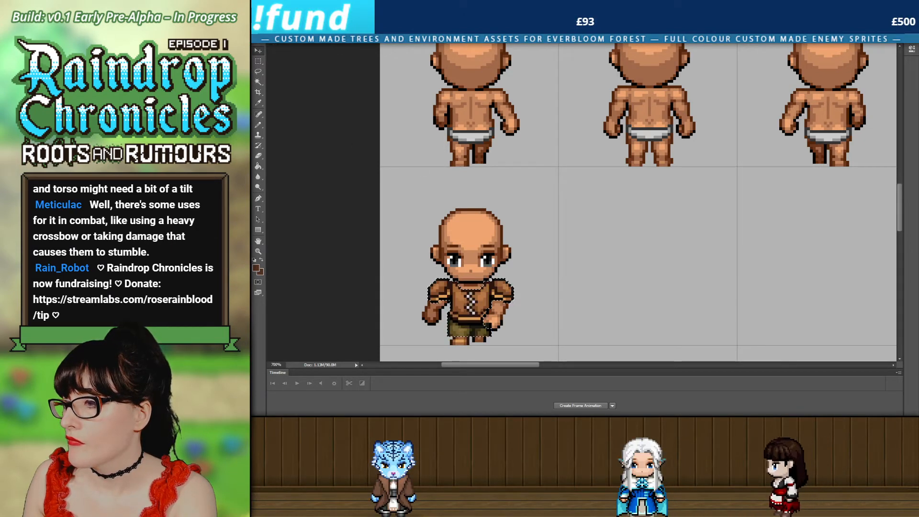
Inspect the lowered outfit on the front-facing crouching sprite up close, toggling the last change to compare.
scroll(599, 267, down, 1)
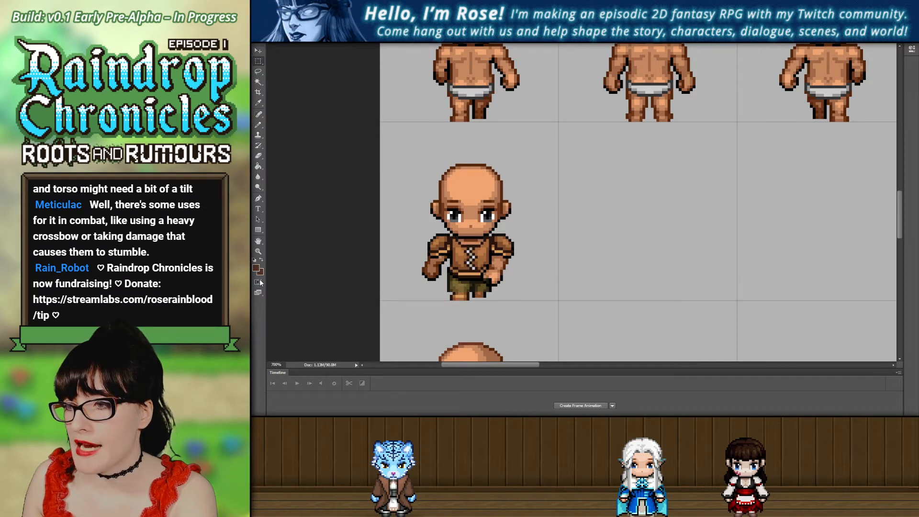
click(258, 251)
click(409, 276)
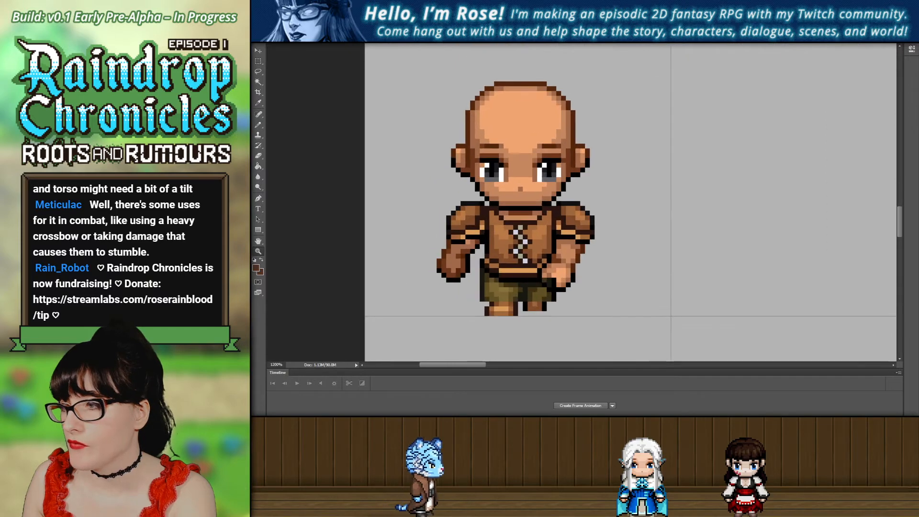
key(ctrl+z)
key(ctrl+z)
key(ctrl+z)
key(ctrl+z)
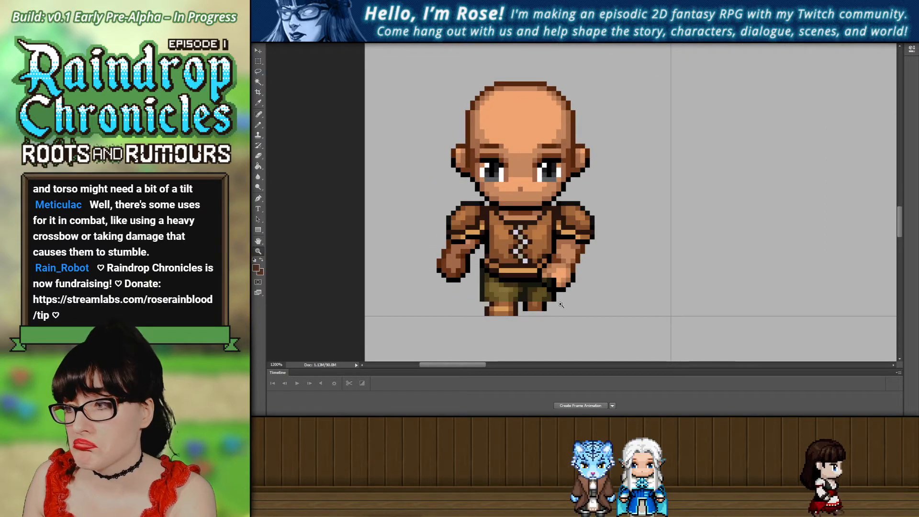
Mark the areas beside the lower trouser legs of the front-facing crouching sprite with small rectangular selections, and clear them.
key(m)
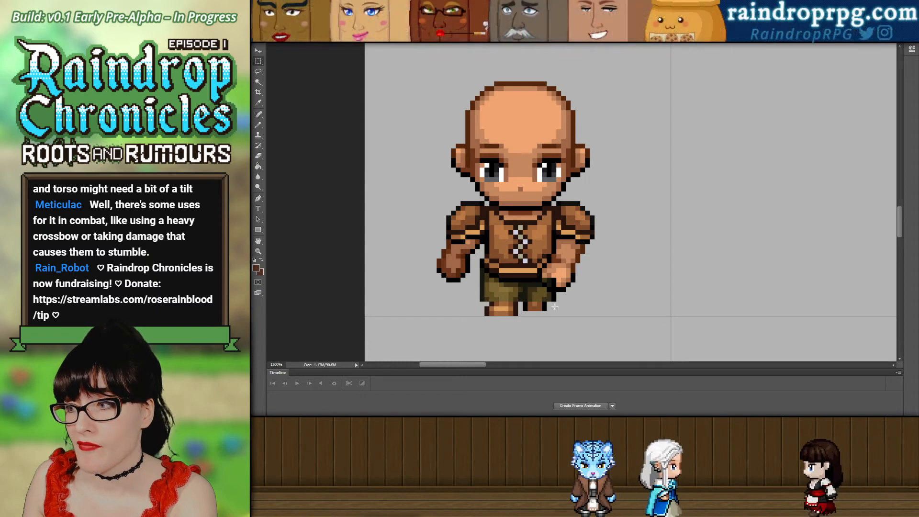
drag(553, 297, 575, 315)
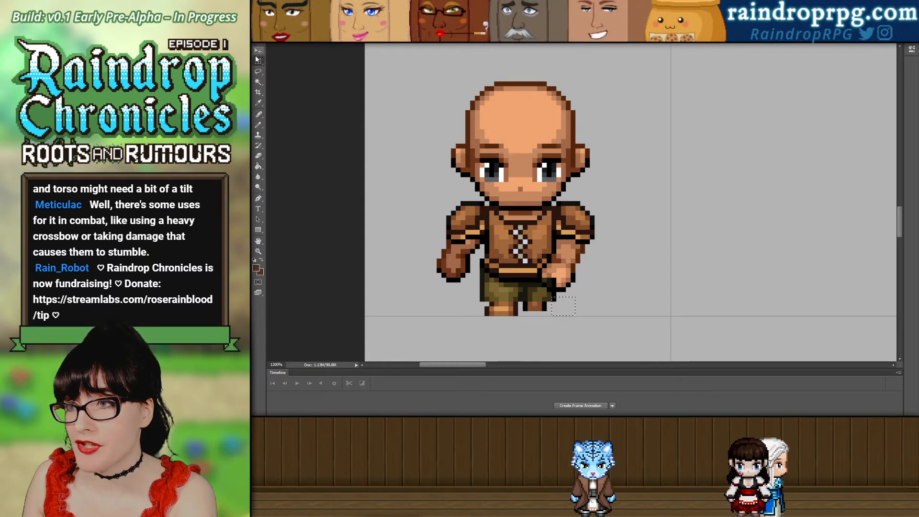
click(555, 337)
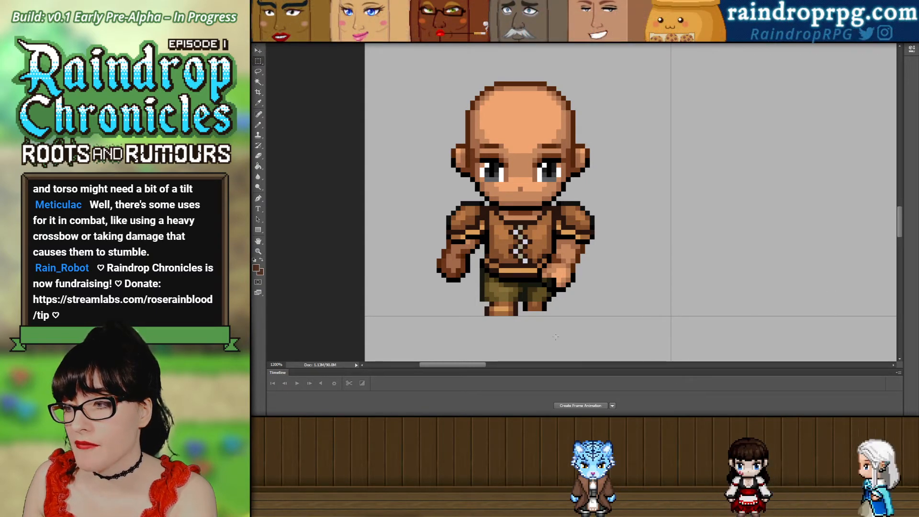
drag(484, 297, 470, 301)
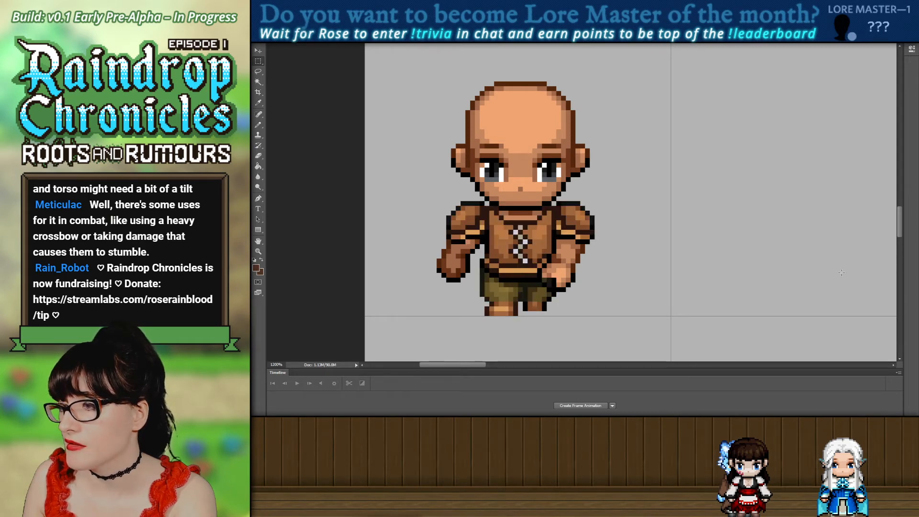
Compare the front-facing crouching sprite with the walking frames above it at several magnifications to judge its size and outfit fit.
click(258, 251)
alt+click(611, 223)
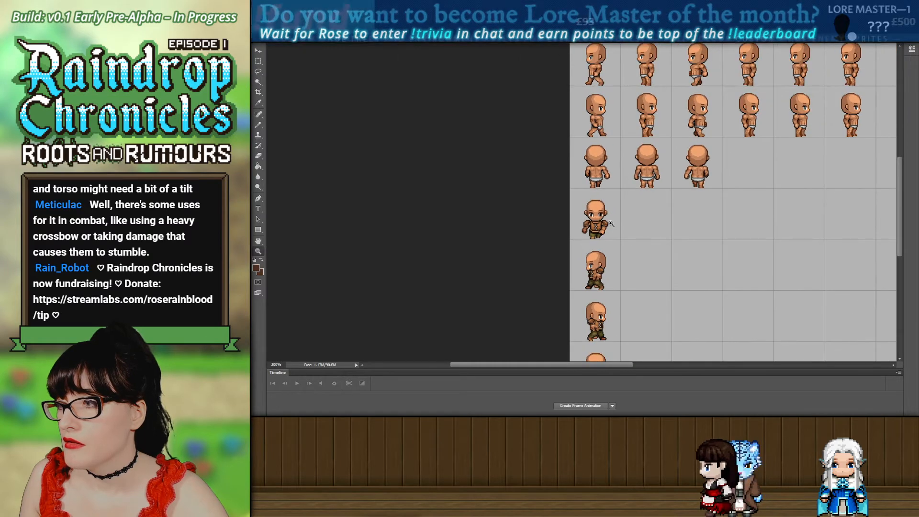
click(611, 224)
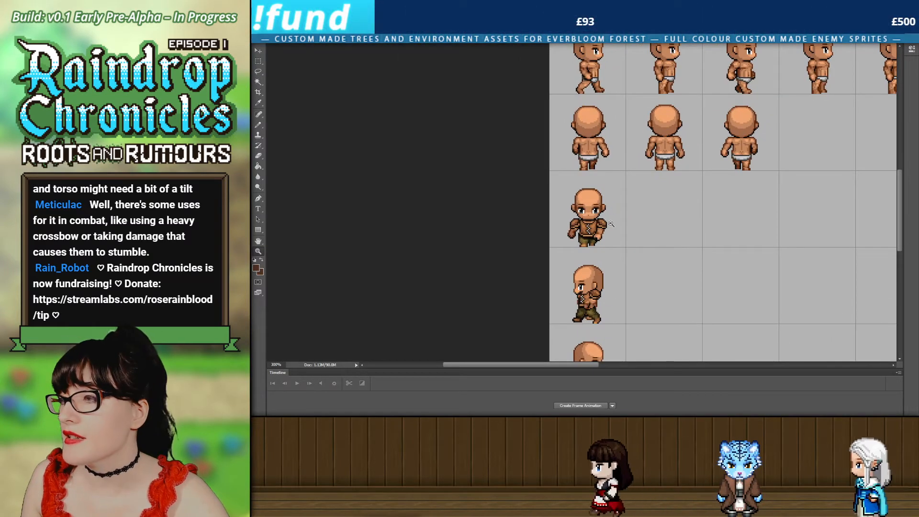
alt+click(611, 224)
scroll(653, 248, up, 3)
scroll(653, 247, up, 1)
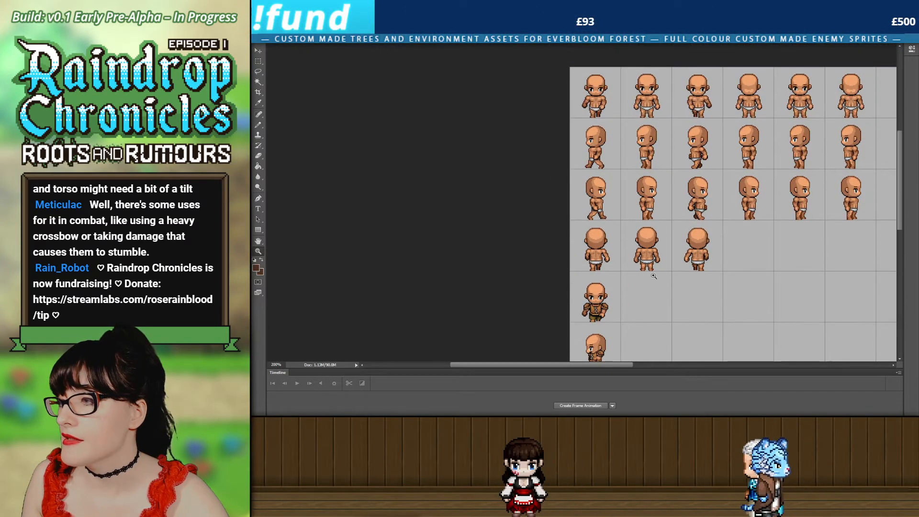
click(603, 317)
click(603, 318)
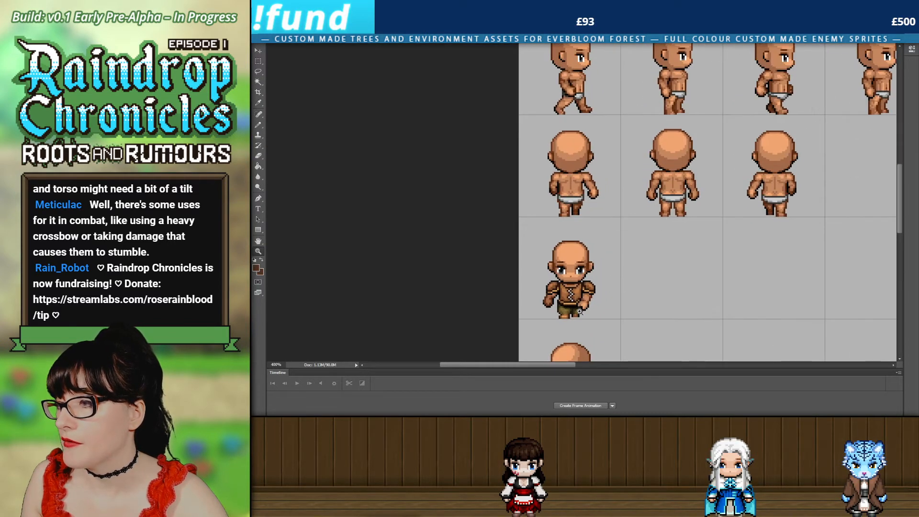
click(617, 183)
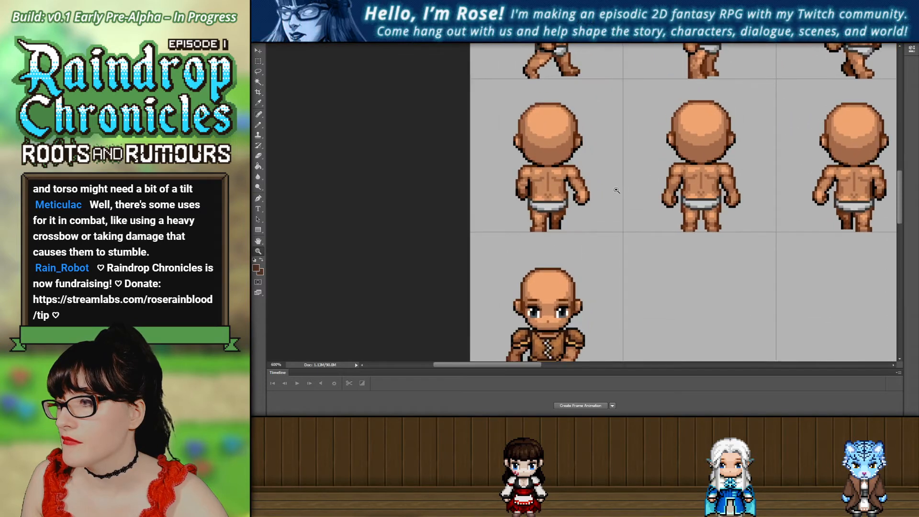
Examine the body rows of the sprite sheet and the clothed left-facing walking sprite up close.
alt+click(617, 192)
alt+click(617, 192)
alt+click(618, 195)
scroll(621, 200, up, 2)
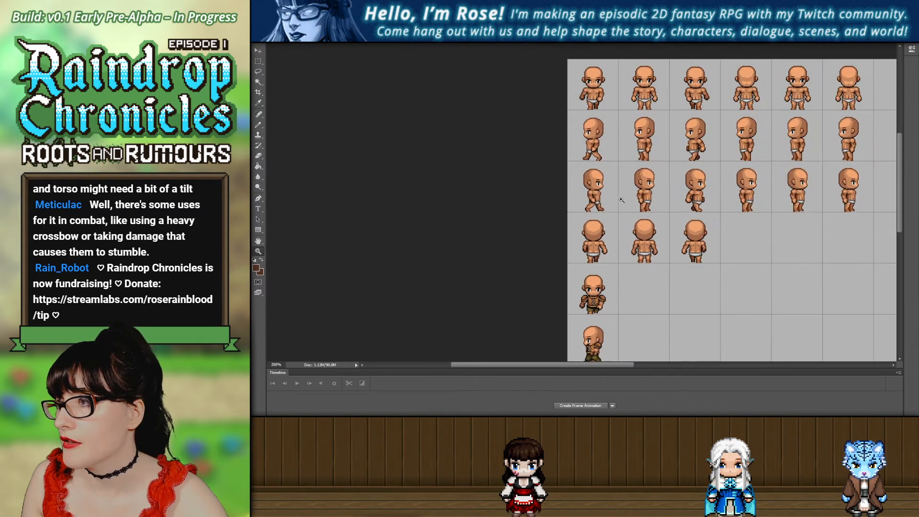
scroll(623, 201, down, 1)
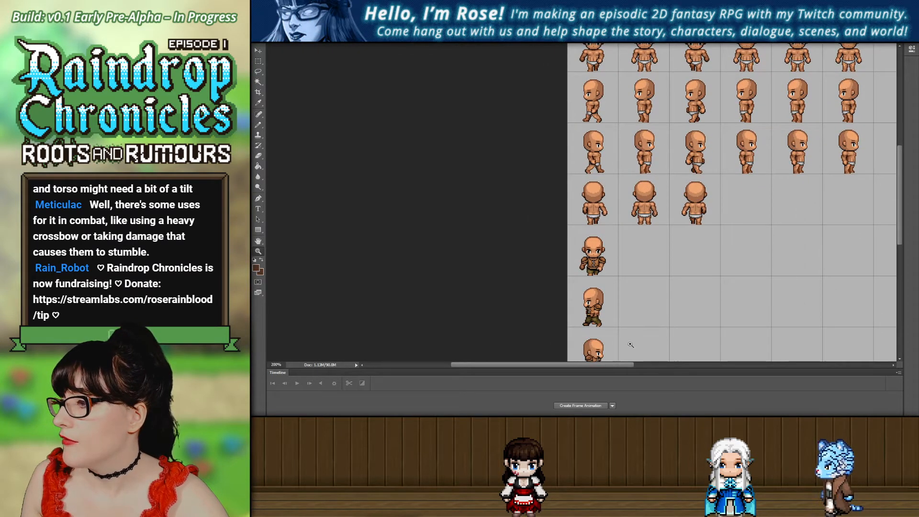
drag(630, 367, 642, 368)
scroll(581, 172, up, 1)
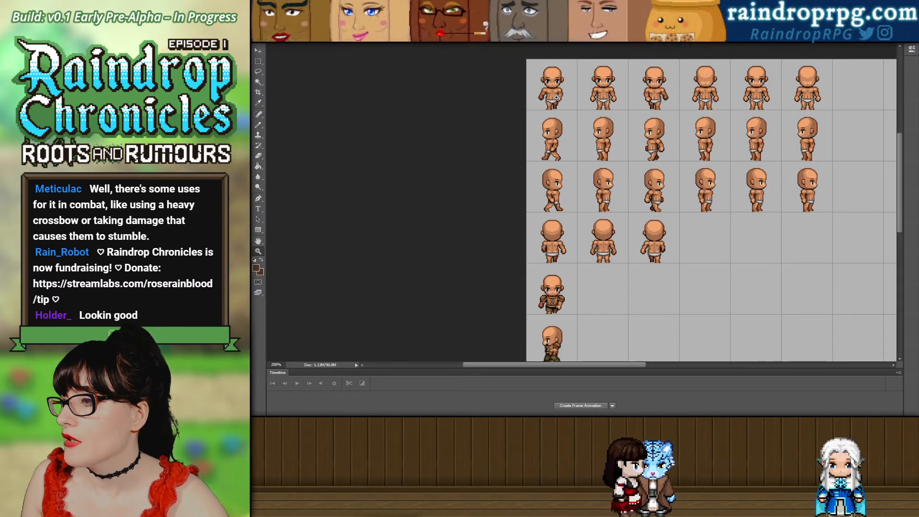
scroll(589, 91, down, 3)
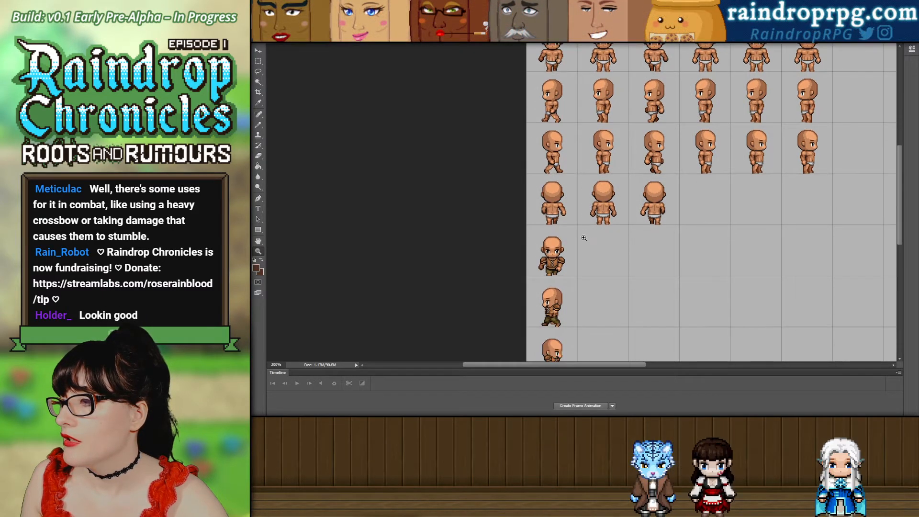
drag(562, 198, 565, 227)
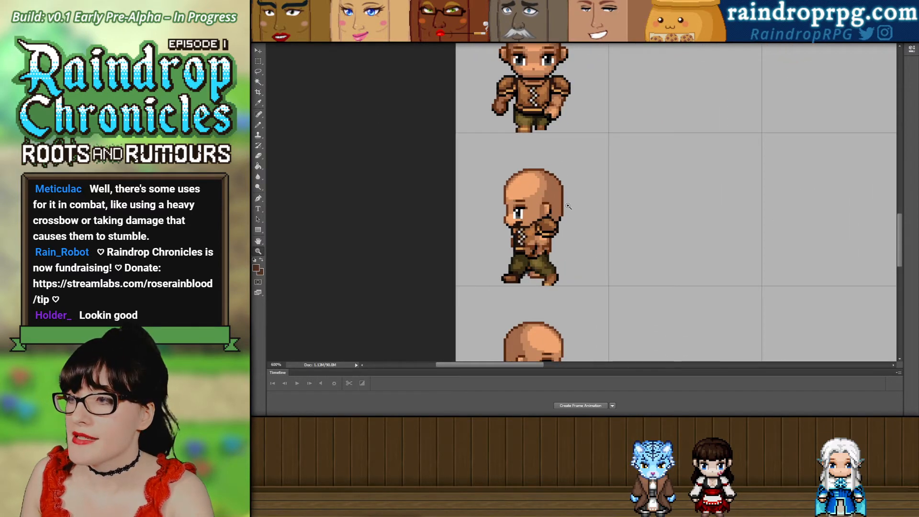
click(568, 206)
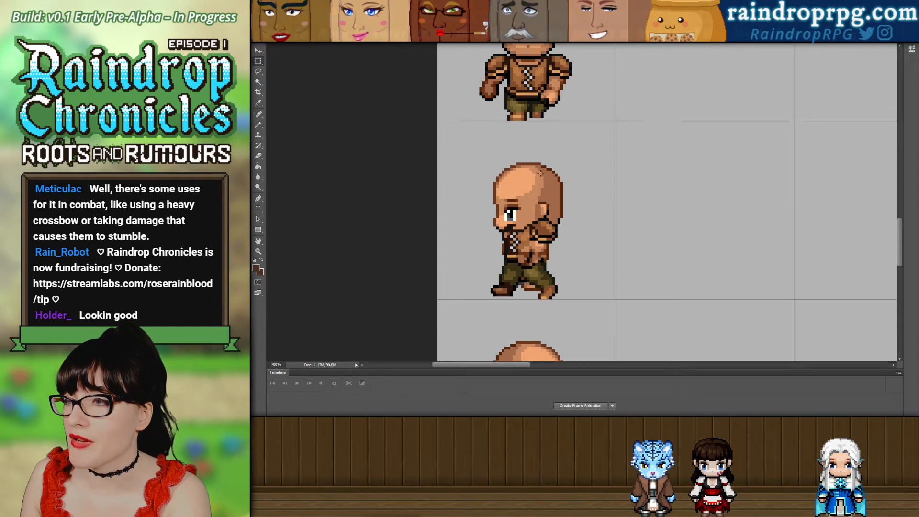
Try to select the left-facing walking sprite's clothing and shift the shirt and trousers lower on the body.
drag(438, 122, 617, 270)
click(607, 286)
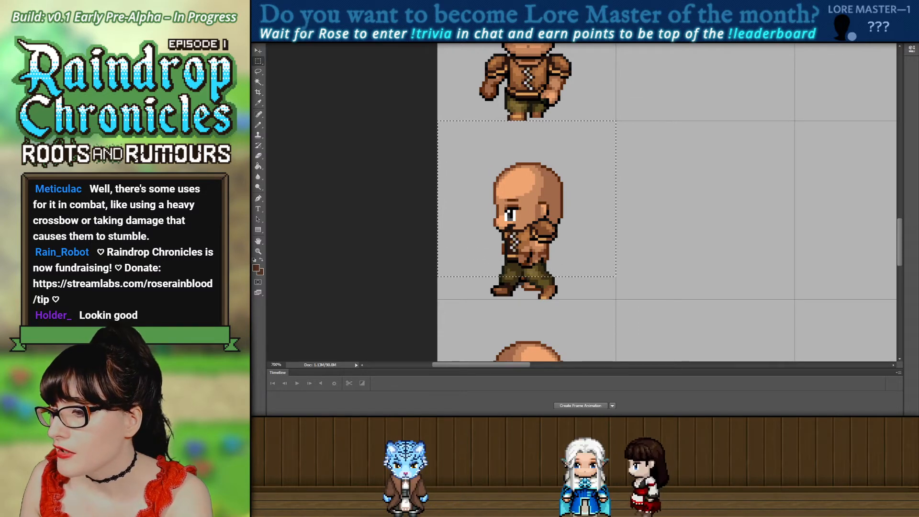
key(ctrl+z)
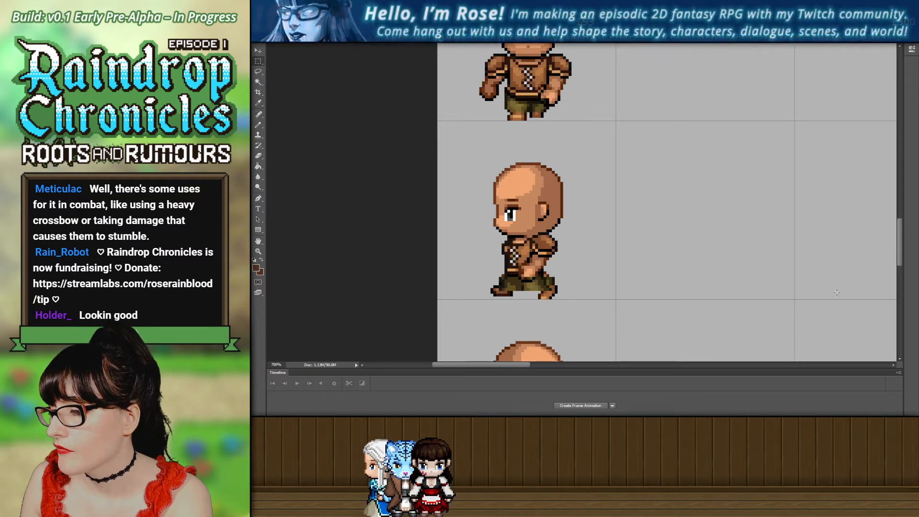
scroll(593, 268, down, 1)
scroll(593, 268, down, 1)
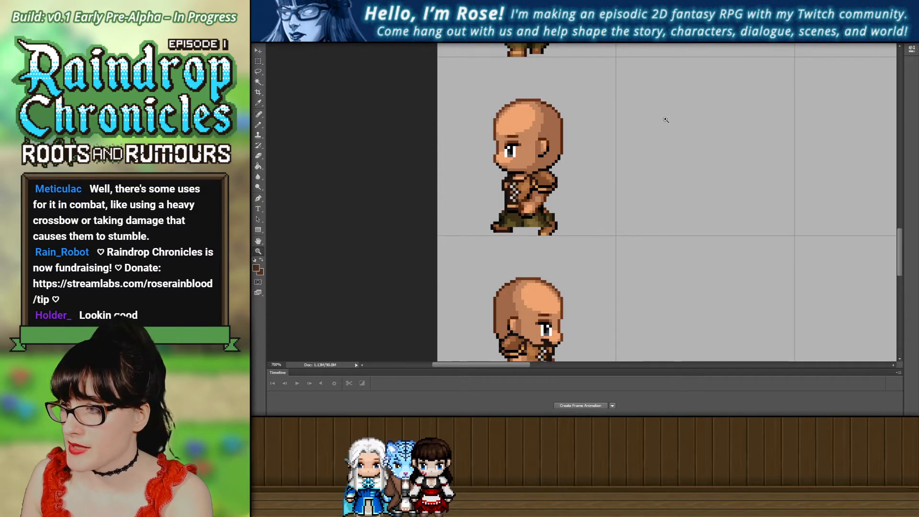
click(536, 259)
click(508, 295)
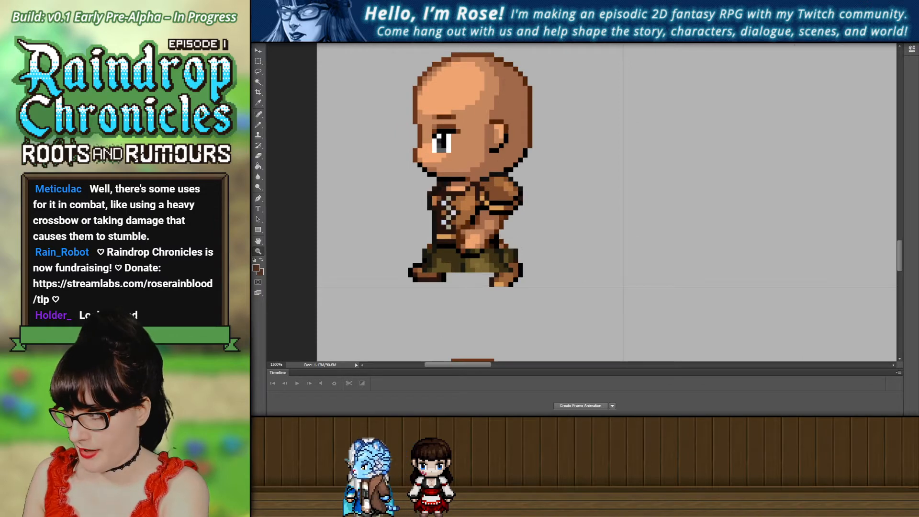
Compare the lowered clothing with its original position on the left-facing sprite and undo the shift.
key(ctrl+z)
key(ctrl+z)
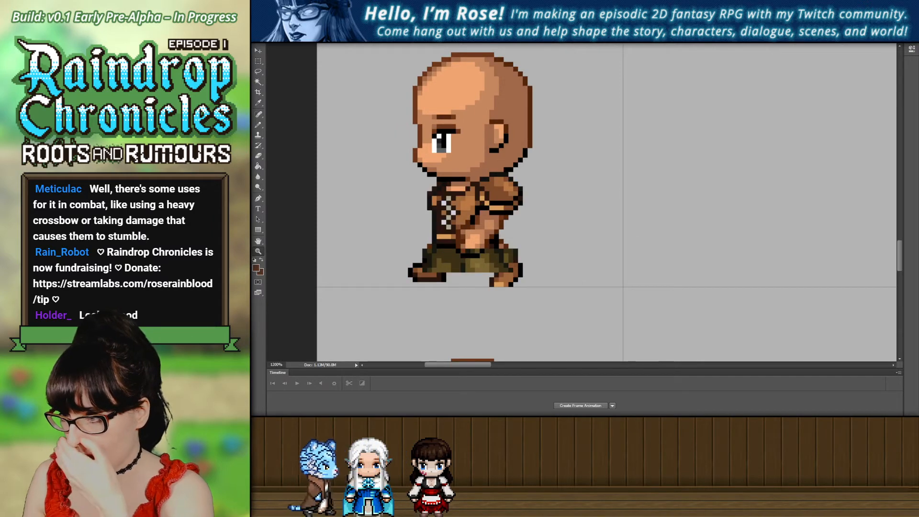
key(ctrl+z)
key(ctrl+z)
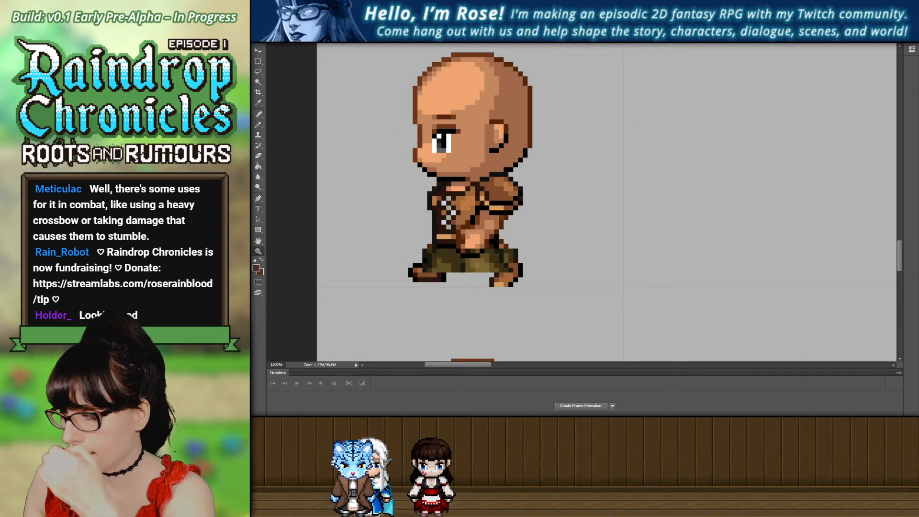
key(ctrl+alt+z)
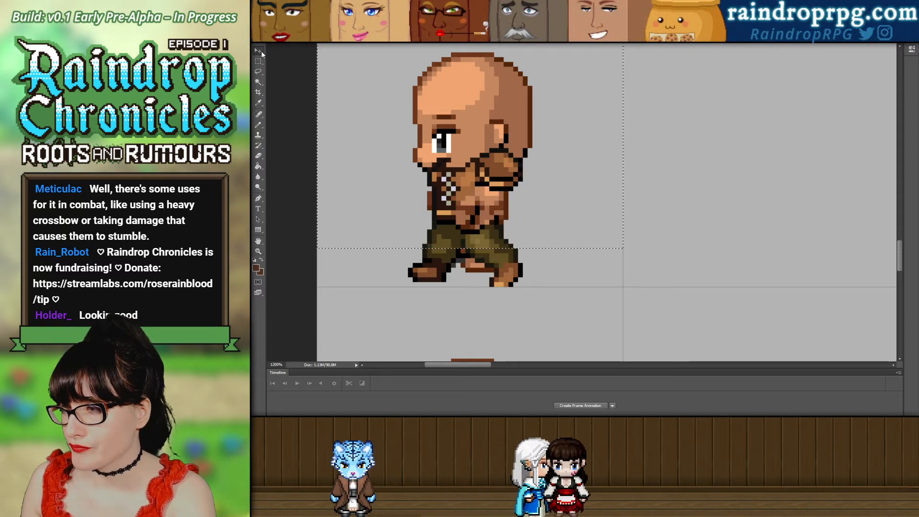
key(ctrl+alt+z)
key(ctrl+alt+z)
key(ctrl+alt+z)
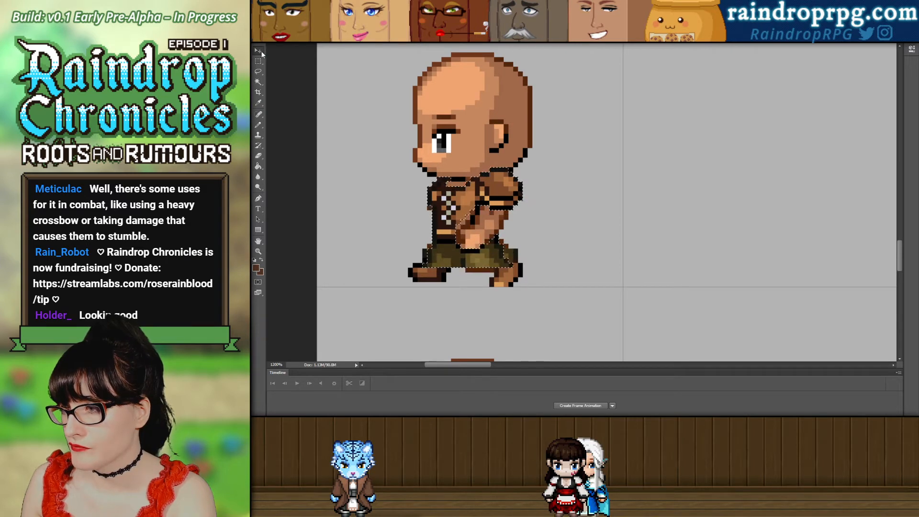
key(ctrl+alt+z)
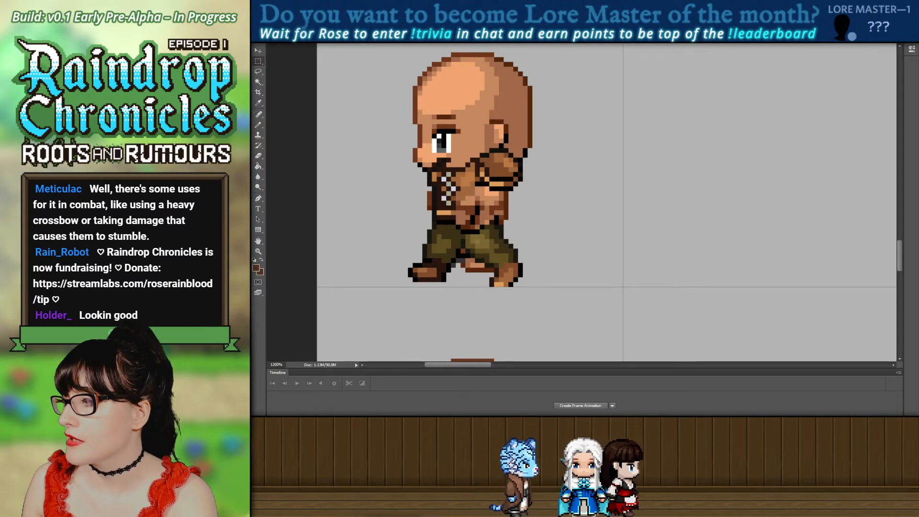
Try the leather shirt lower on the left-facing sprite, return it to its original height and clear the selection.
drag(366, 87, 566, 224)
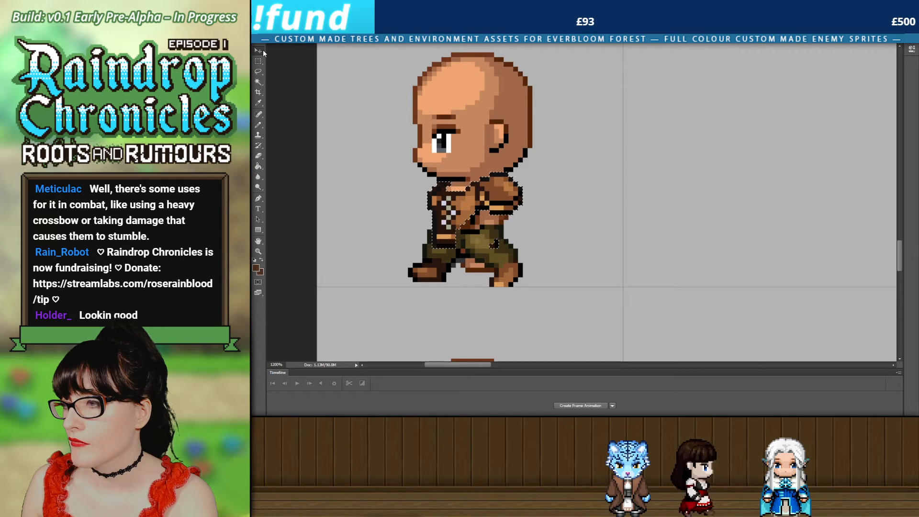
key(Up)
key(Up)
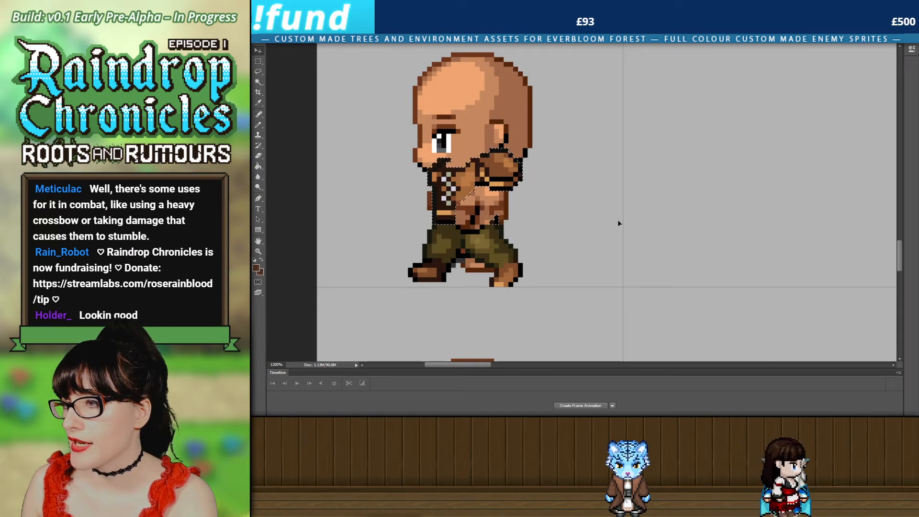
key(ctrl+d)
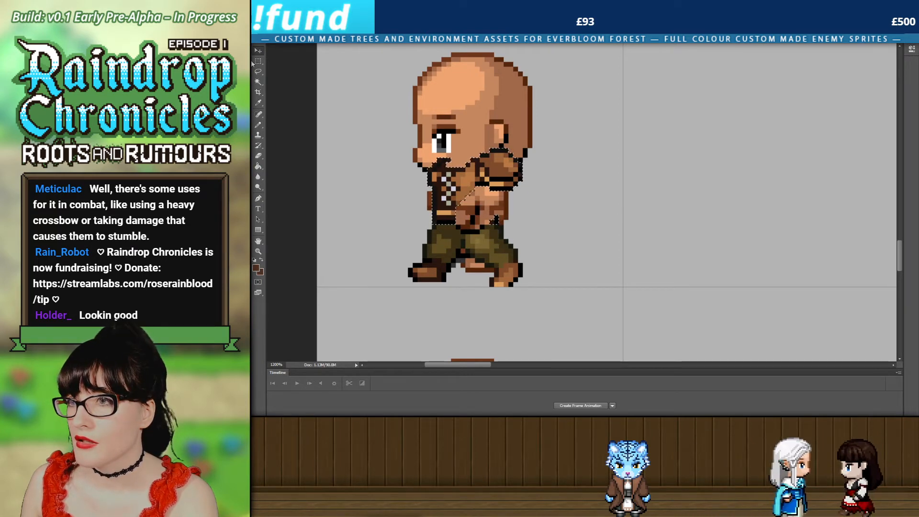
key(ctrl+shift+d)
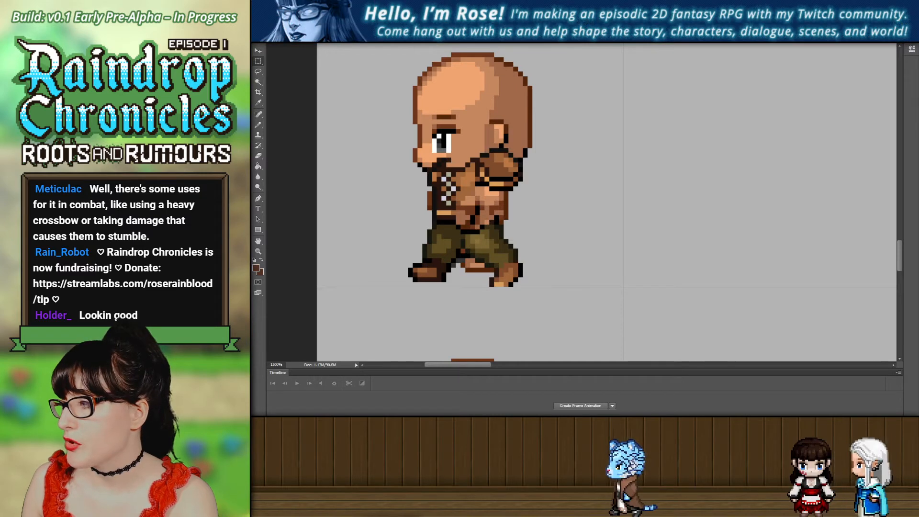
Select the left-facing sprite from the head down to the trousers, excluding the feet, and duplicate the clothing within that area.
drag(364, 87, 565, 225)
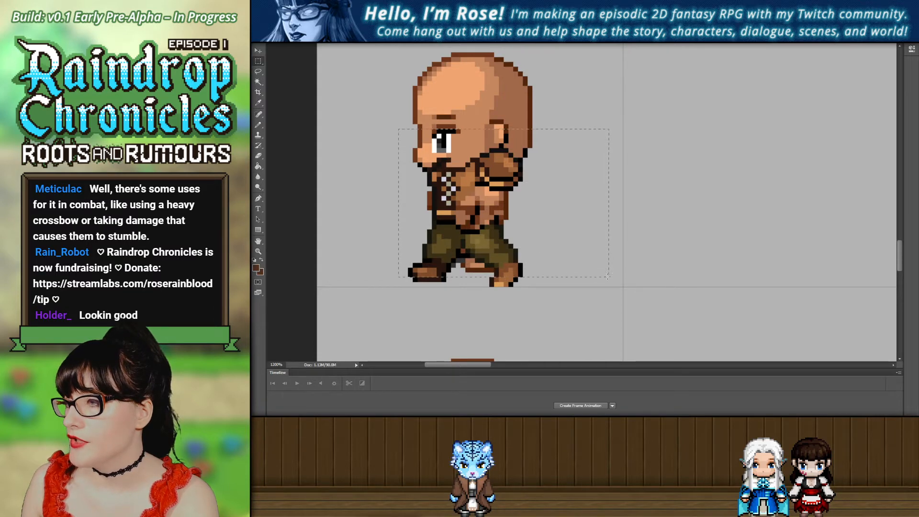
drag(603, 259, 606, 239)
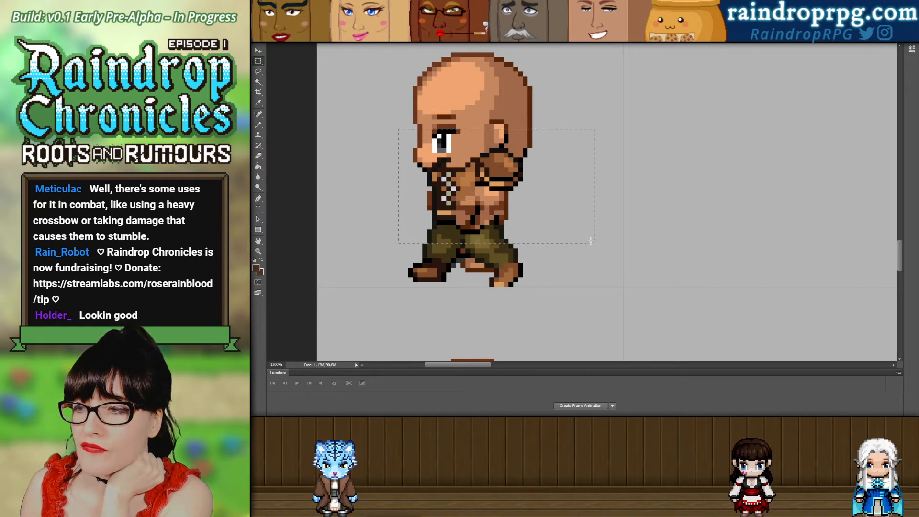
drag(591, 241, 548, 221)
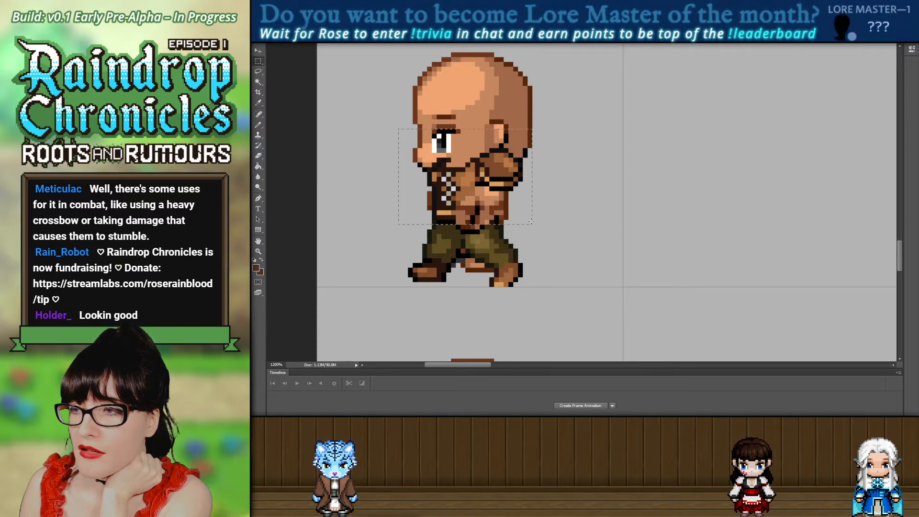
scroll(531, 243, up, 3)
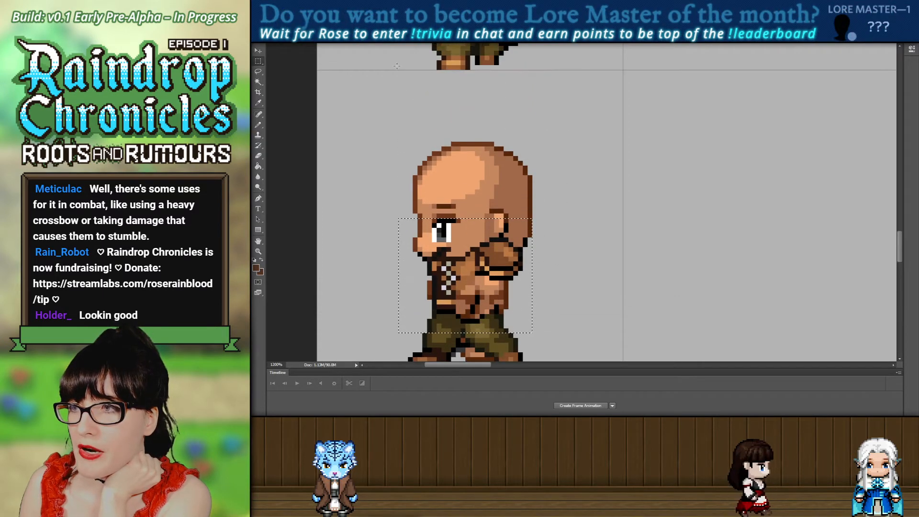
scroll(522, 230, down, 6)
drag(505, 293, 561, 219)
scroll(545, 192, up, 7)
scroll(548, 249, down, 5)
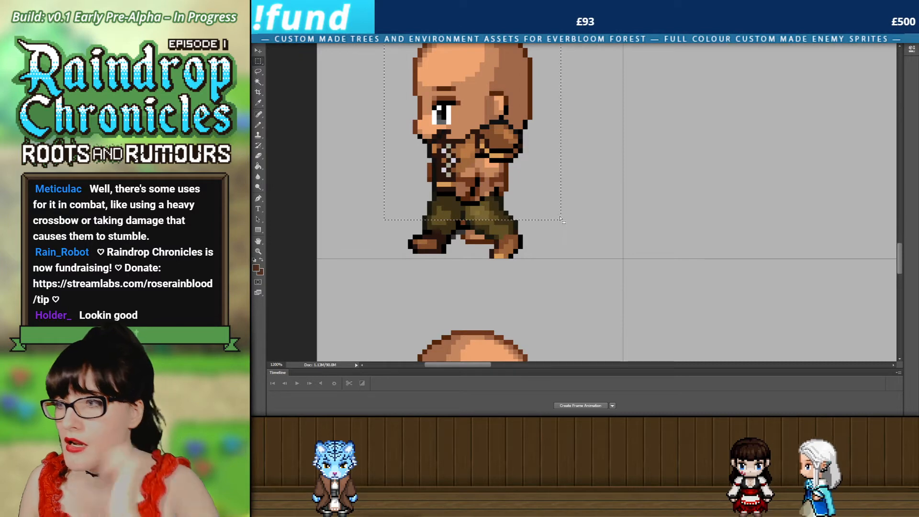
click(512, 146)
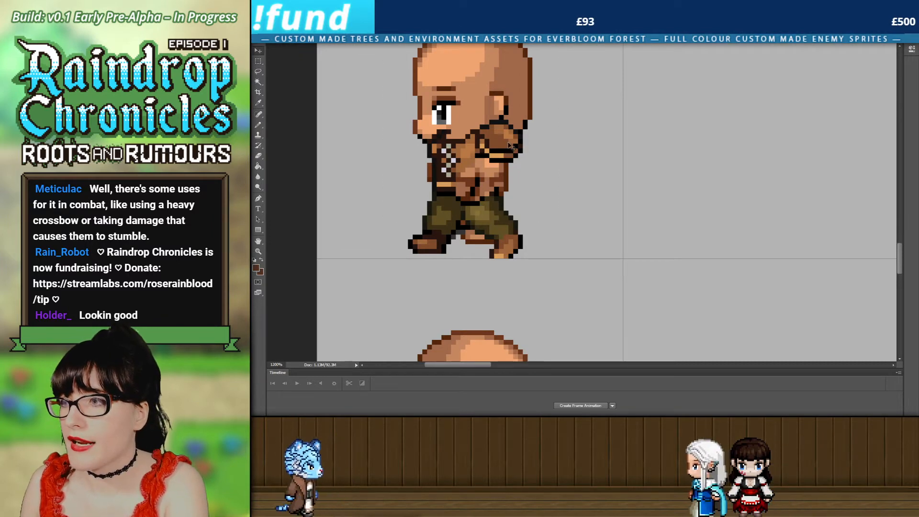
Lower the duplicated clothing on the left-facing sprite and remove the shirt left at the original height.
key(ctrl+z)
key(ctrl+z)
key(ctrl+z)
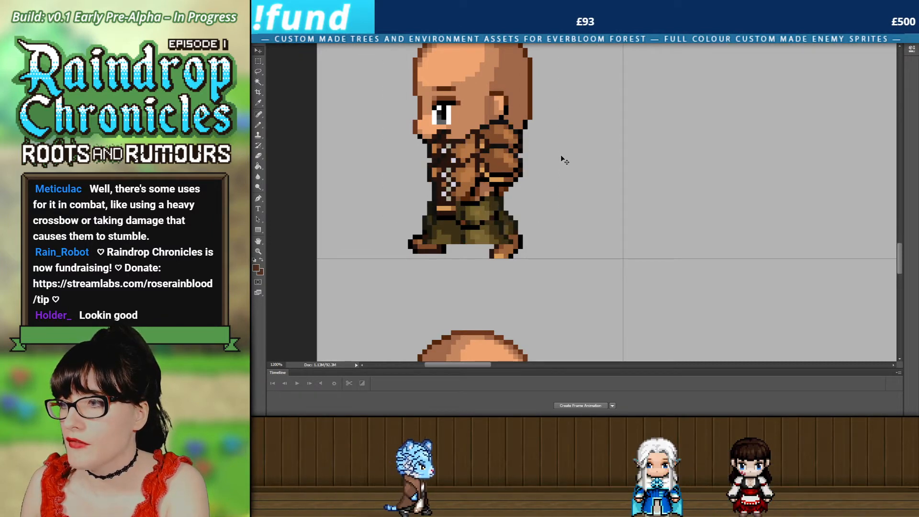
key(ctrl+z)
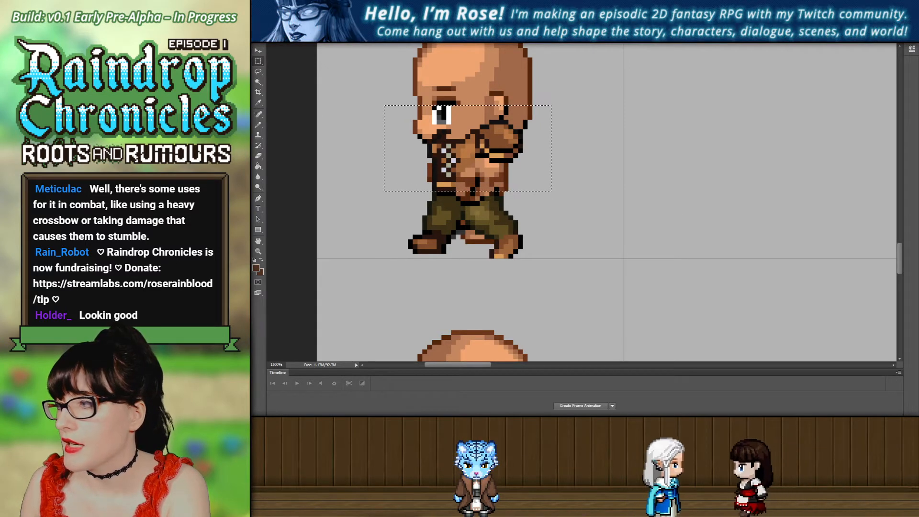
key(ctrl+z)
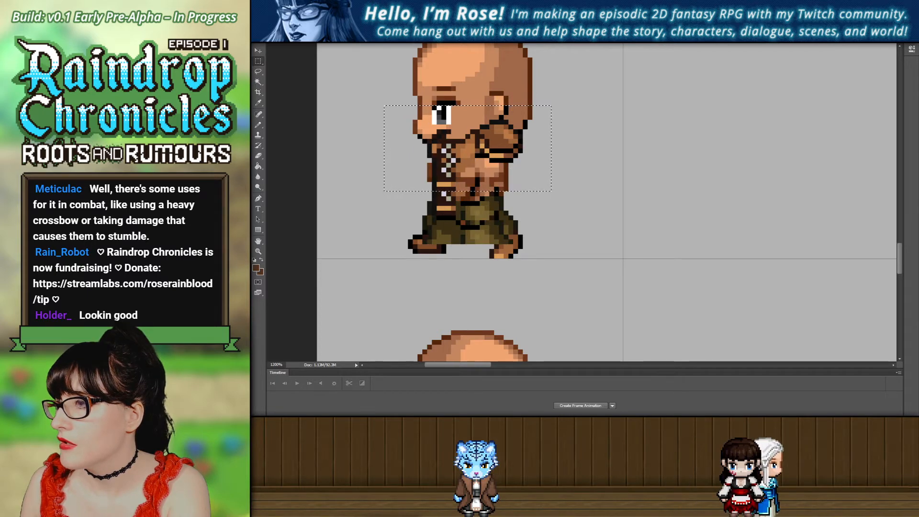
key(ctrl+z)
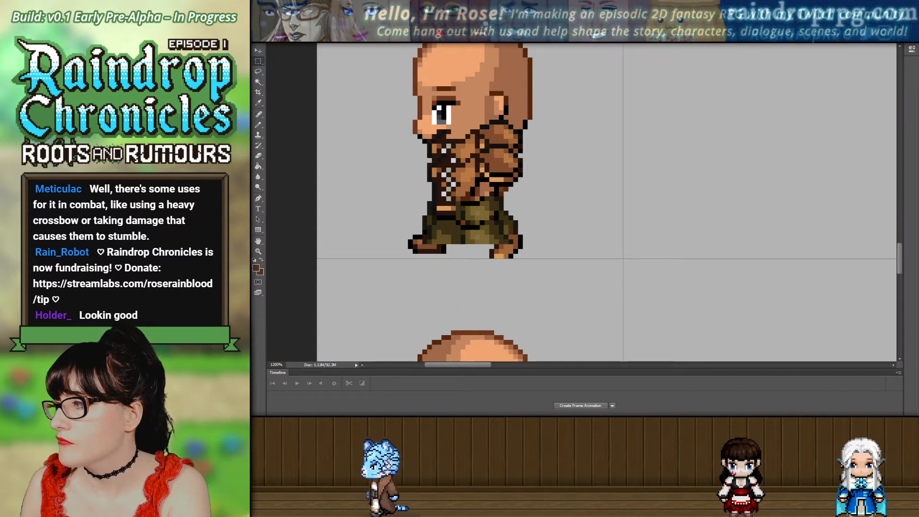
key(ctrl+z)
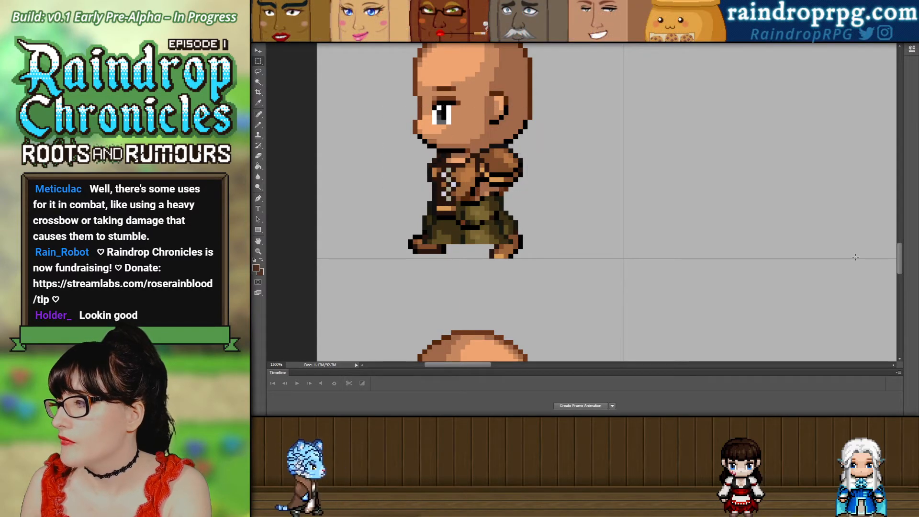
Compare the left-facing sprite with the lowered outfit against its bare torso and original trousers.
key(ctrl+z)
key(ctrl+z)
key(ctrl+z)
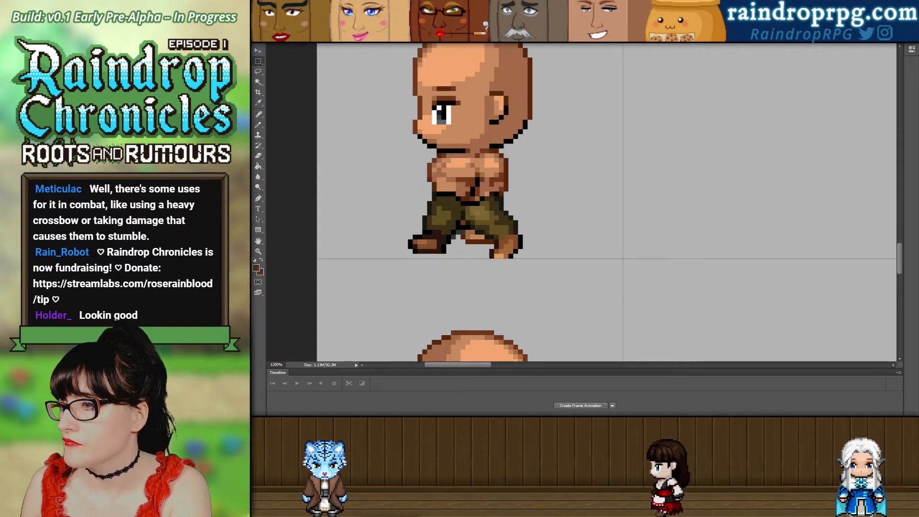
key(ctrl+z)
key(ctrl+z)
key(ctrl+z)
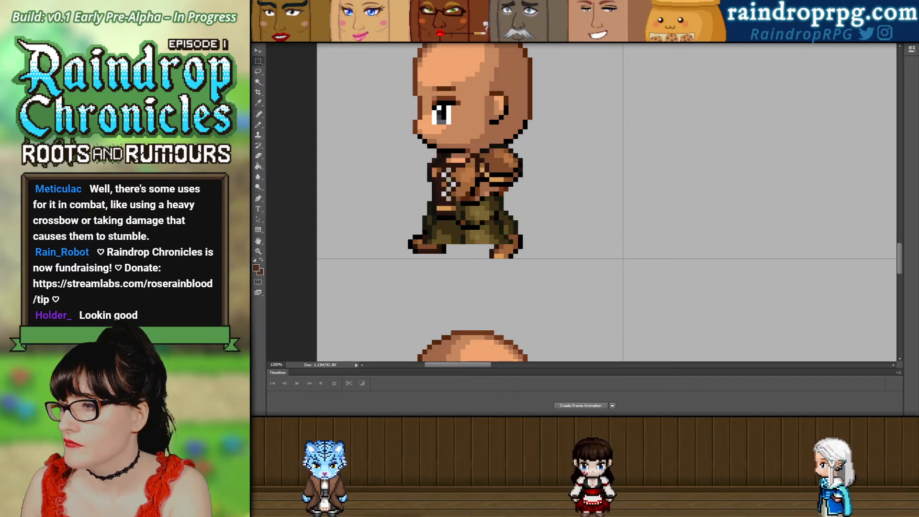
key(ctrl+z)
key(ctrl+z)
key(ctrl+z)
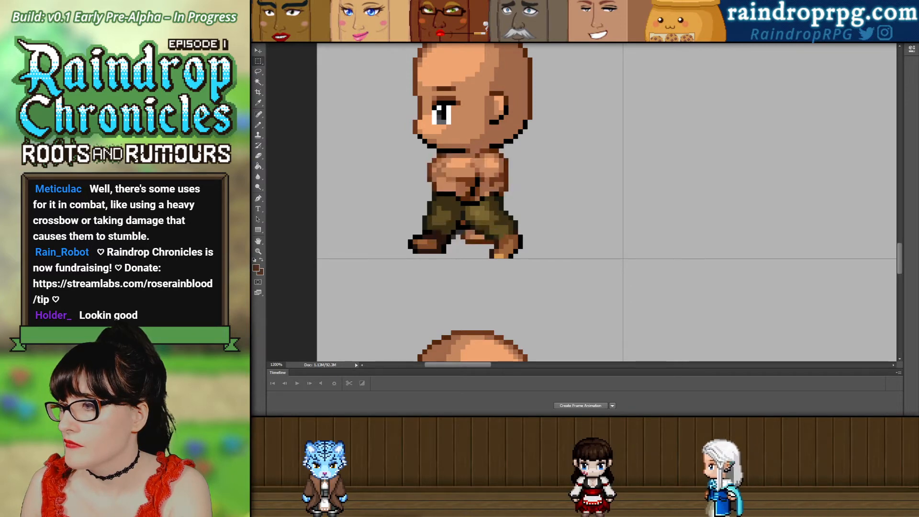
key(ctrl+z)
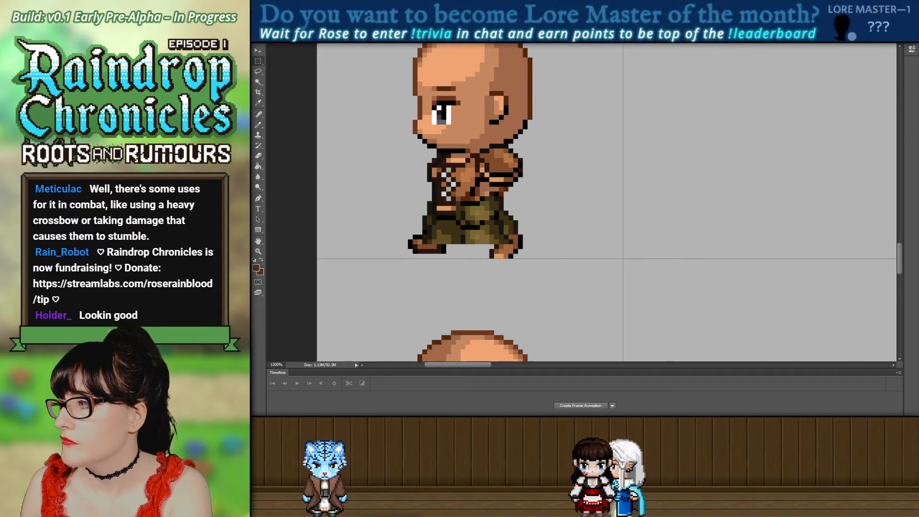
key(ctrl+z)
key(ctrl+z)
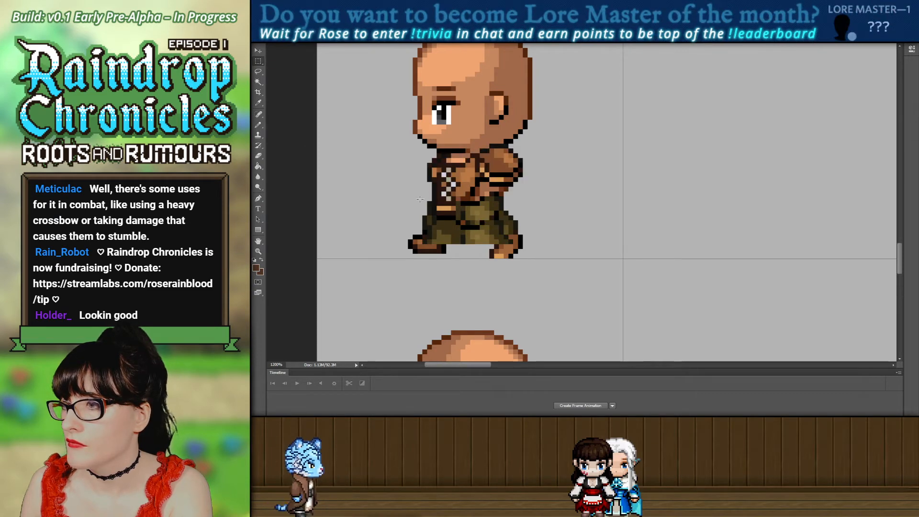
Undo the lowering of the outfit on the left-facing sprite, restore its original height and clear the selection.
key(ctrl+z)
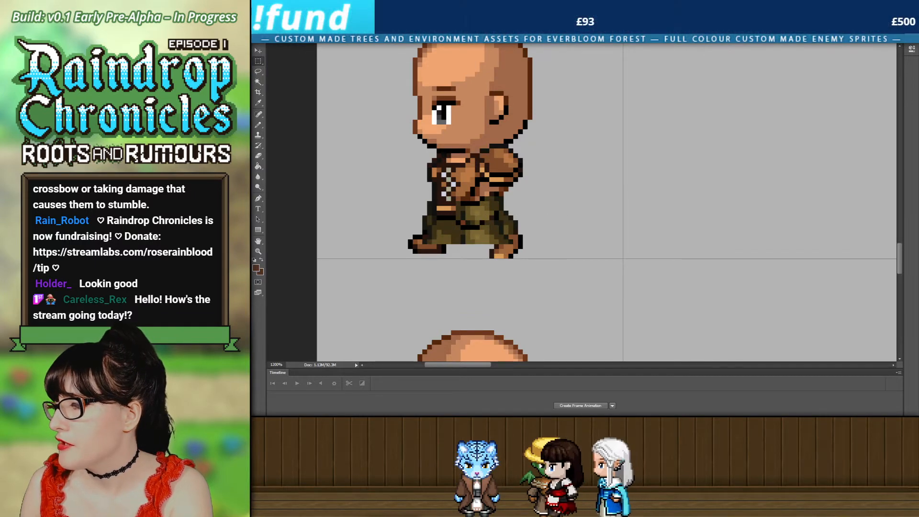
key(ctrl+z)
key(ctrl+z)
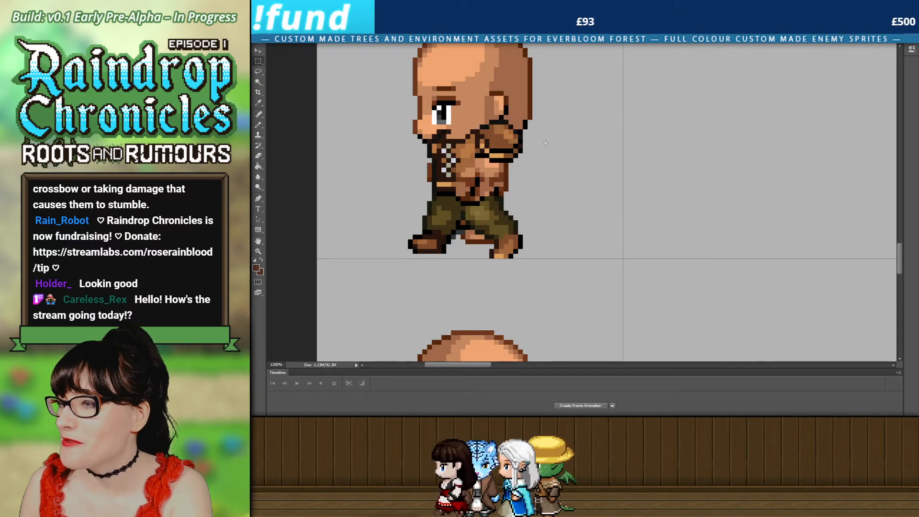
key(ctrl+shift+z)
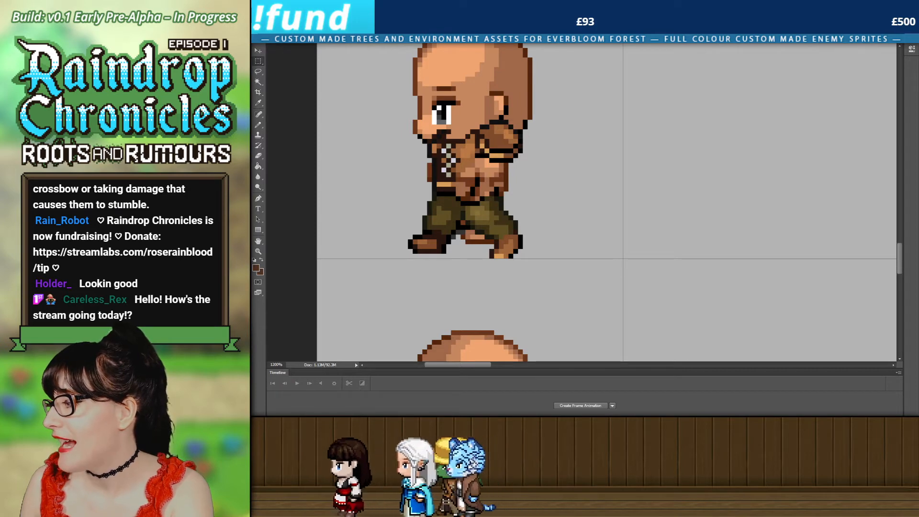
key(ctrl+shift+z)
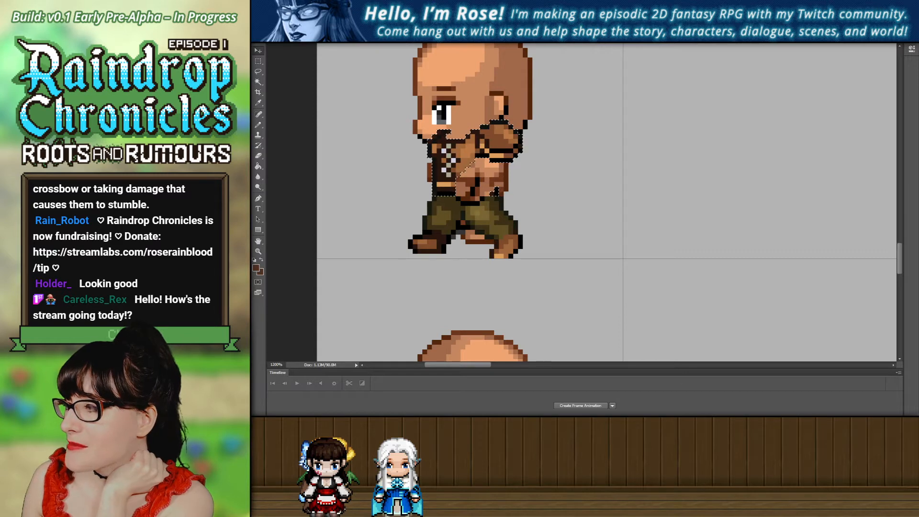
key(ctrl+comma)
key(ctrl+comma)
key(ctrl+comma)
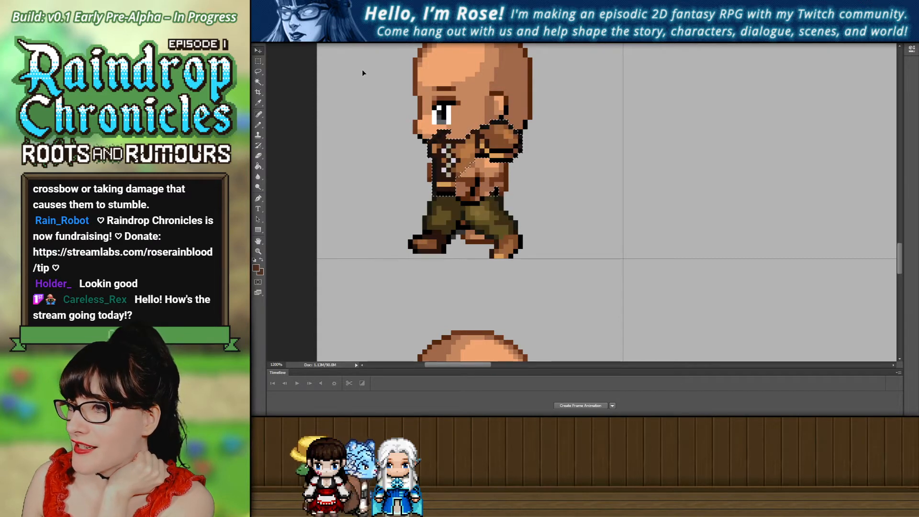
key(ctrl+d)
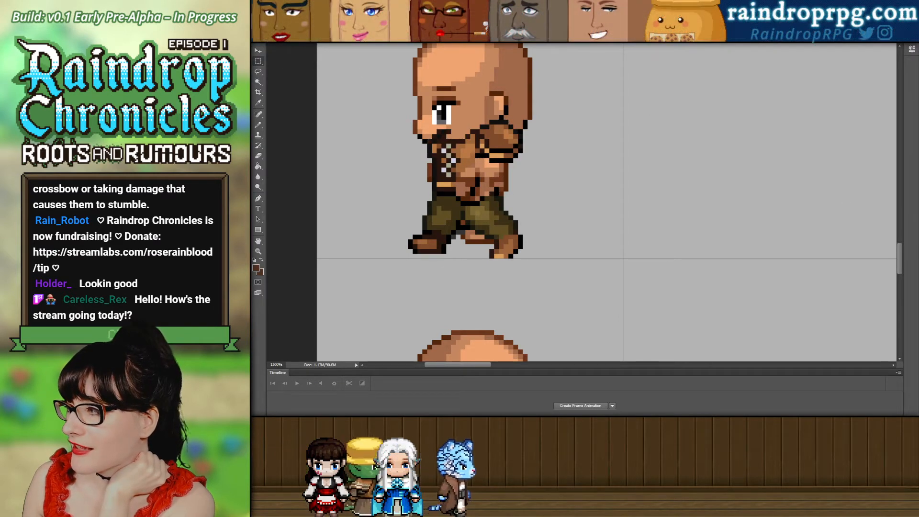
Compare the left-facing sprite's outfit at its original height with the lowered bare body by toggling the clothing's visibility.
key(ctrl+comma)
key(ctrl+comma)
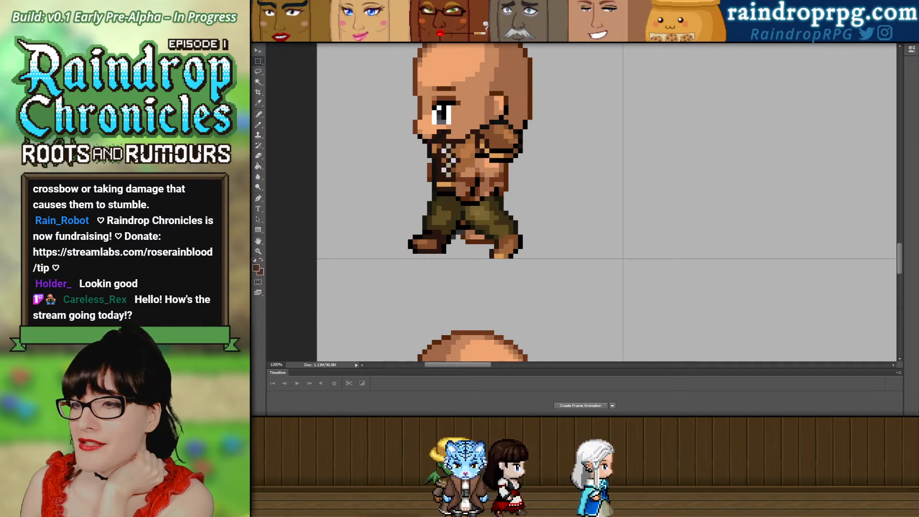
key(ctrl+comma)
key(ctrl+comma)
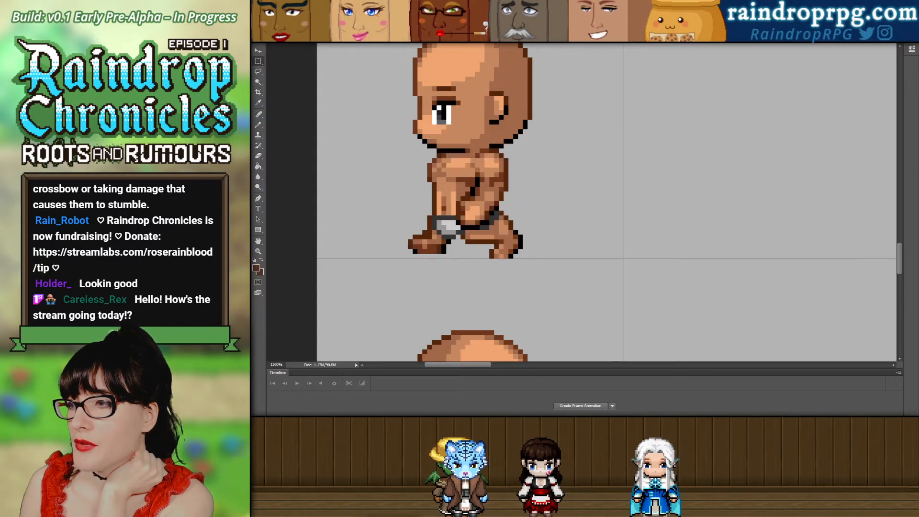
key(ctrl+comma)
key(ctrl+comma)
key(ctrl+comma)
key(ctrl+comma)
key(ctrl+comma)
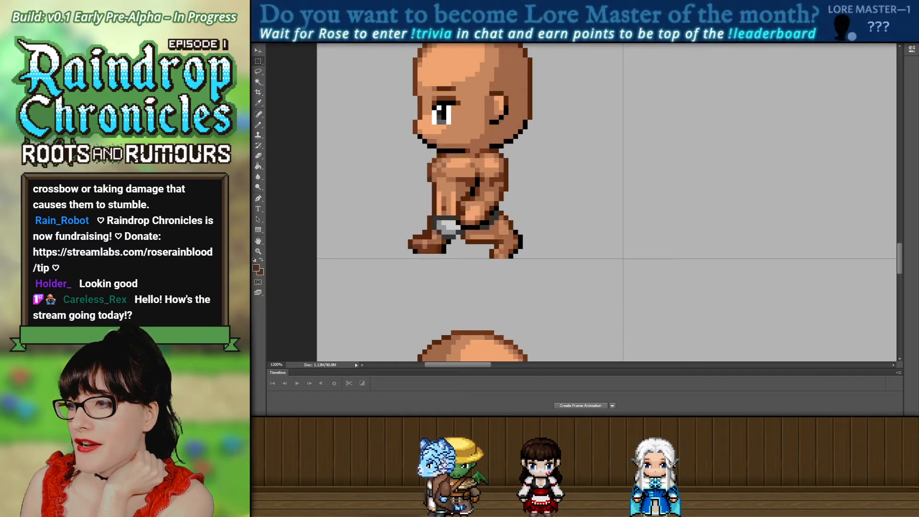
key(ctrl+comma)
key(ctrl+comma)
key(ctrl+comma)
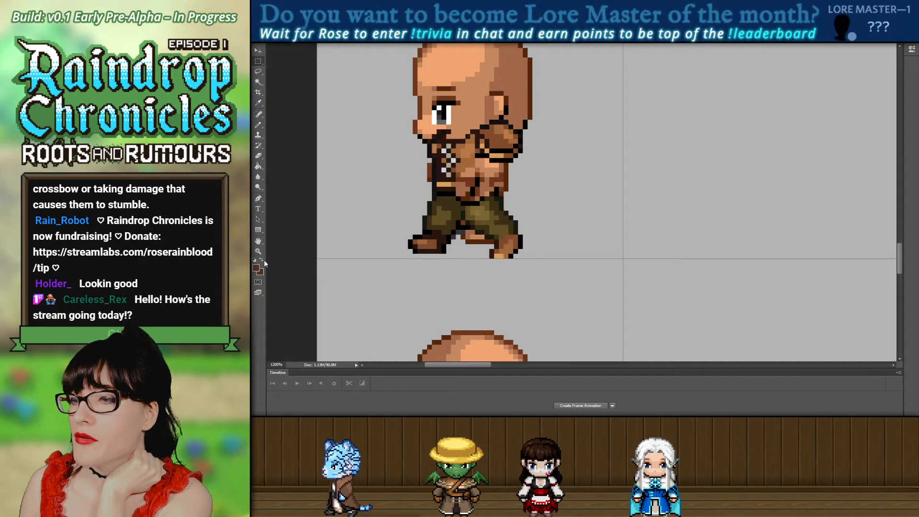
Examine the clothed front-facing, side-facing and back-facing sprites in the sheet for how the outfits sit on the bodies.
alt+click(493, 164)
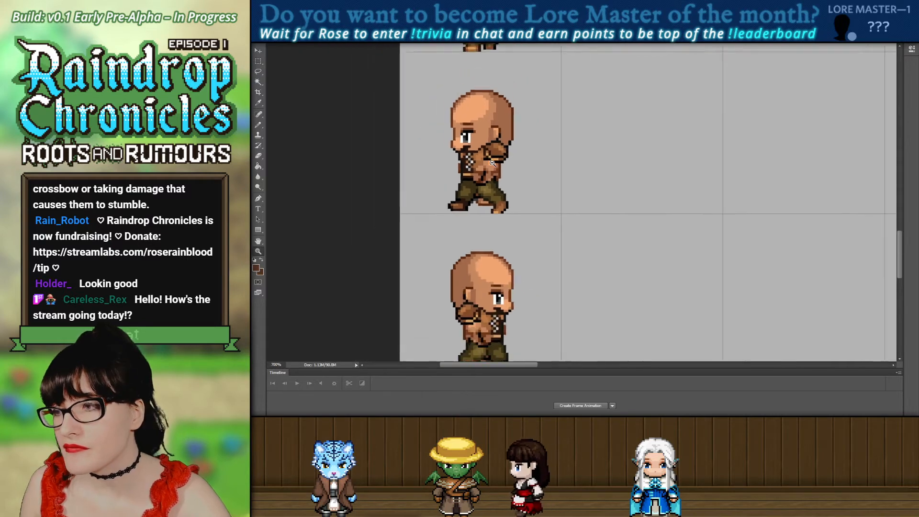
alt+click(516, 190)
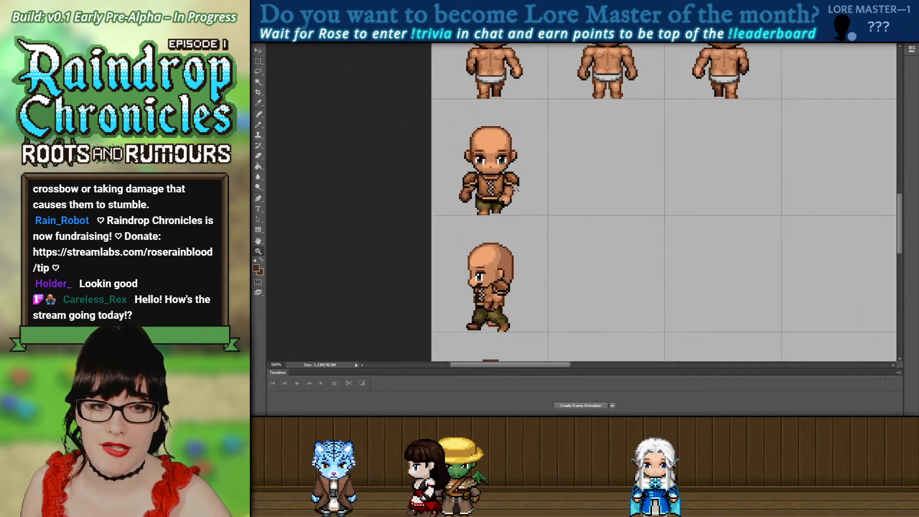
scroll(515, 206, up, 3)
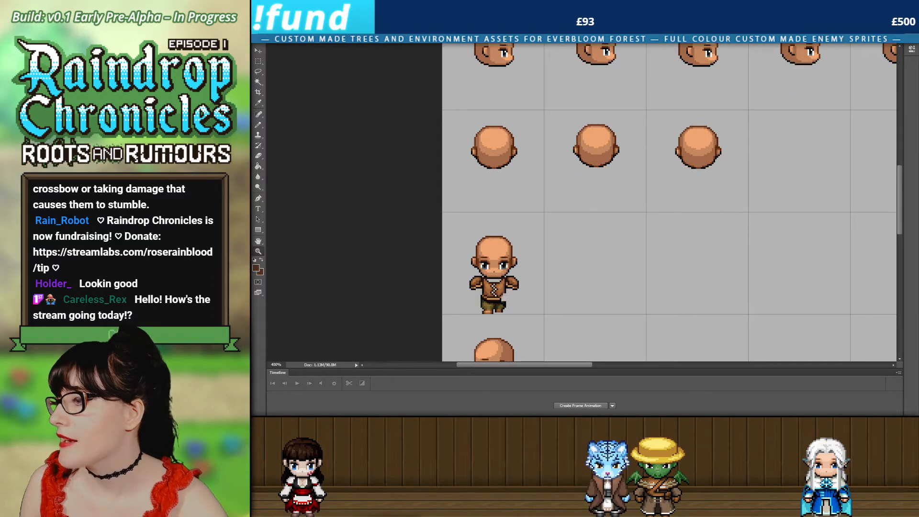
scroll(602, 278, down, 1)
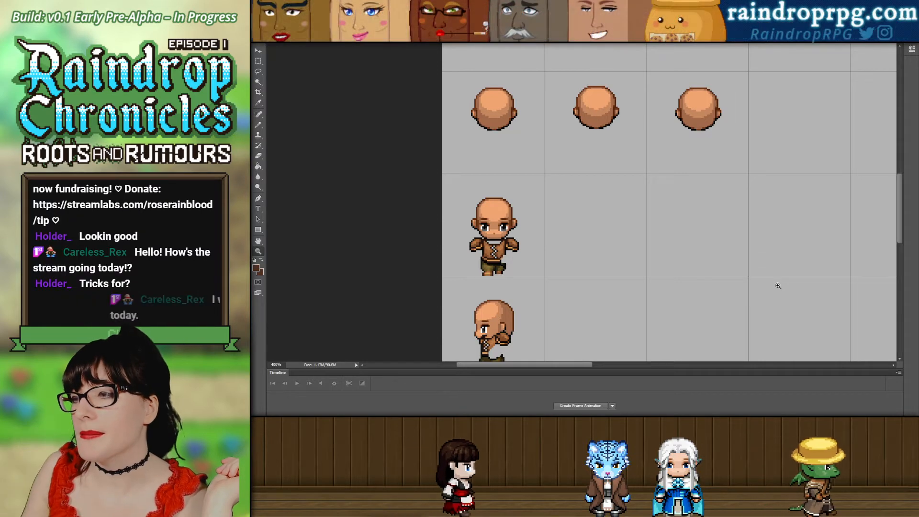
scroll(516, 236, down, 1)
click(517, 236)
click(517, 235)
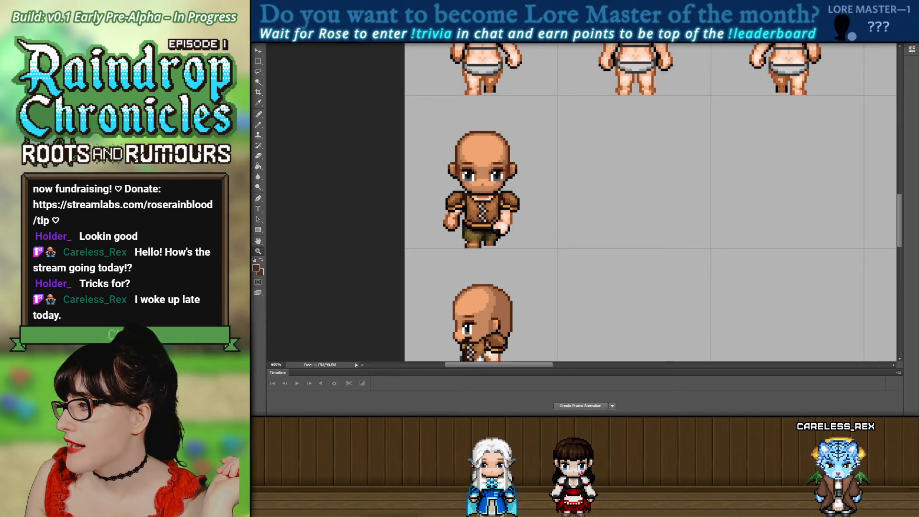
scroll(893, 307, down, 3)
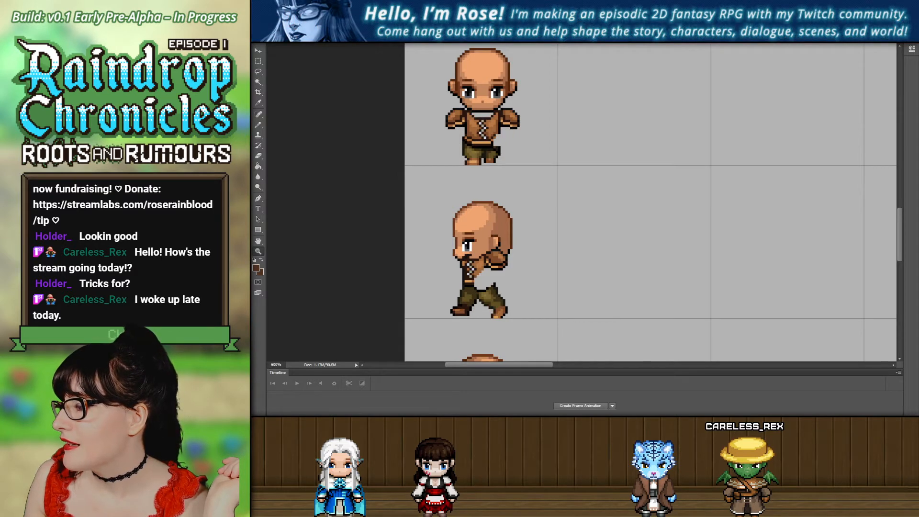
scroll(501, 119, up, 3)
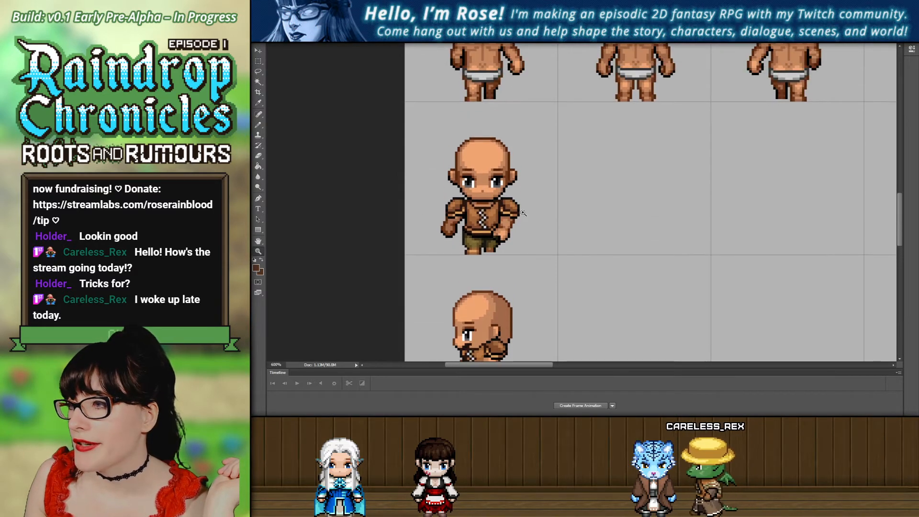
scroll(511, 172, down, 4)
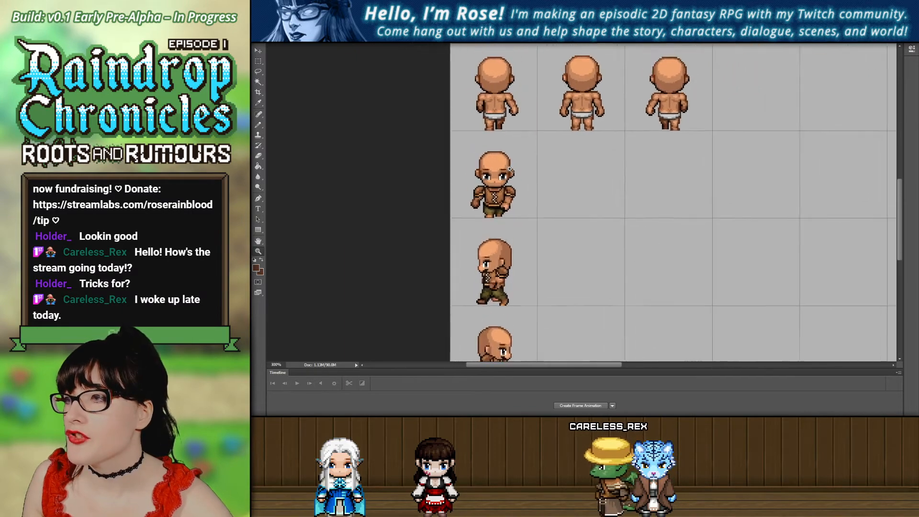
scroll(492, 284, up, 4)
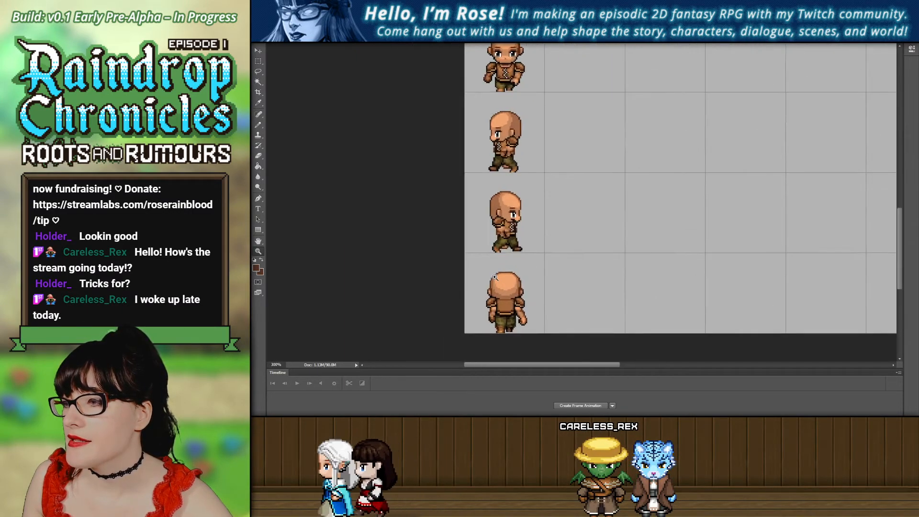
Select the back-facing sprite from above the head to the trousers, lower its leather shirt onto the torso and clear the selection.
scroll(538, 267, up, 1)
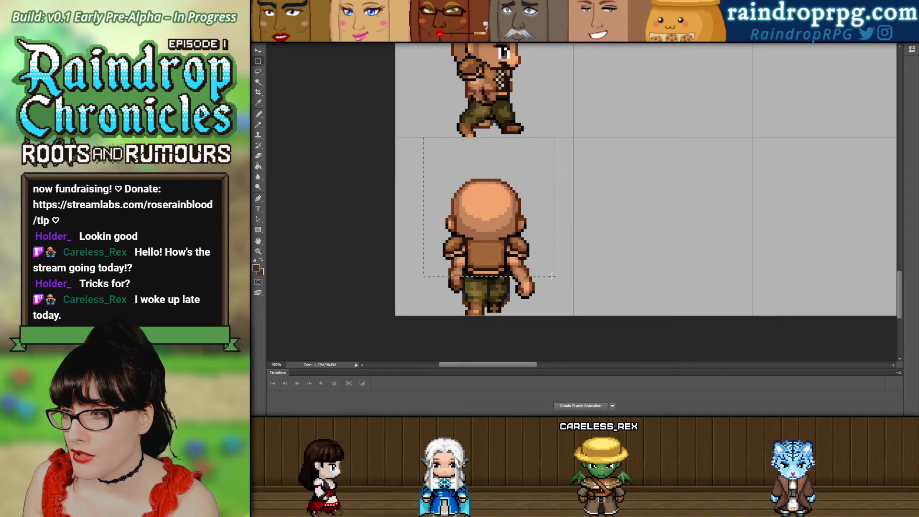
drag(554, 281, 555, 285)
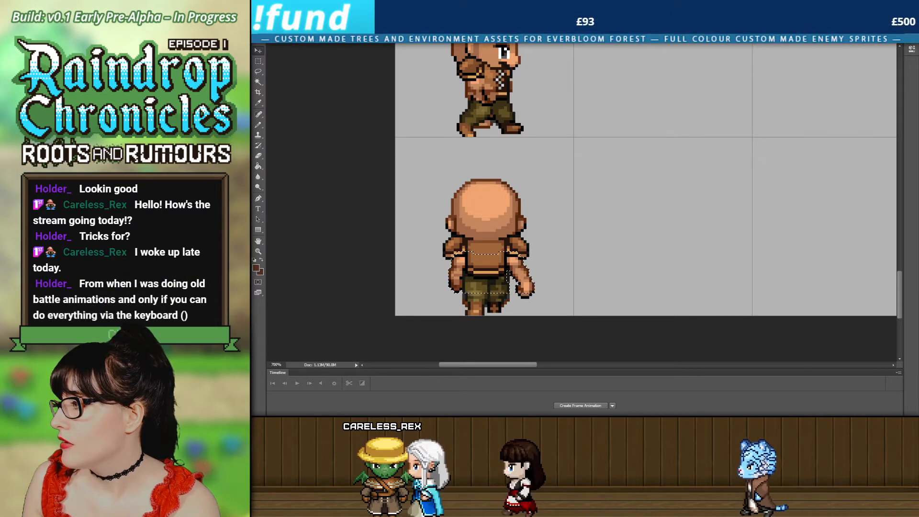
key(Down)
key(Down)
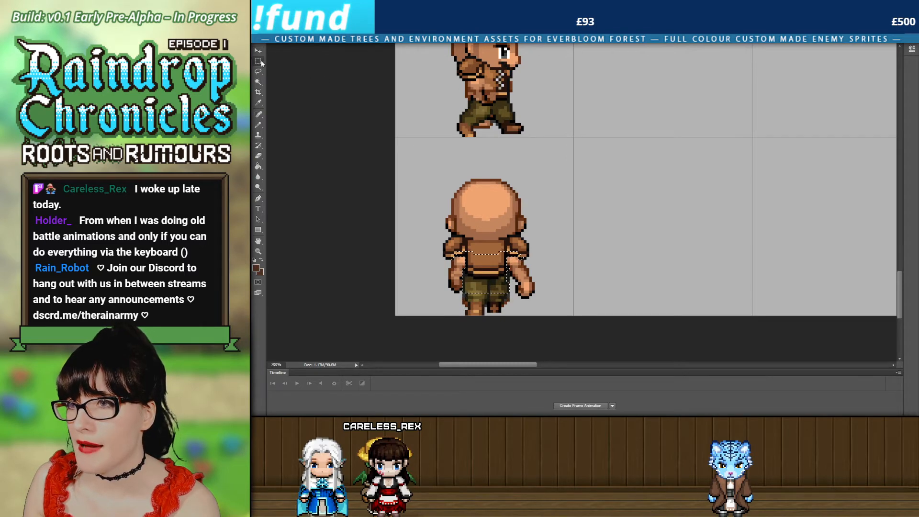
click(406, 142)
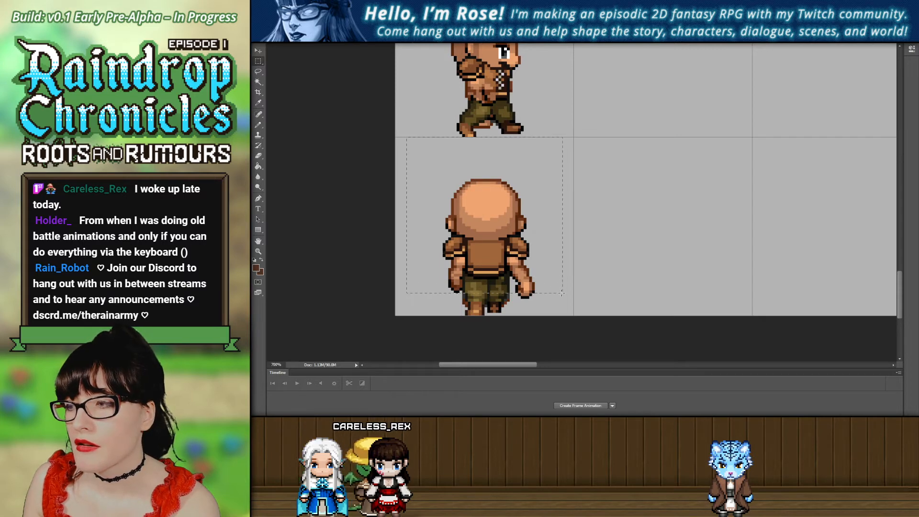
drag(562, 294, 562, 293)
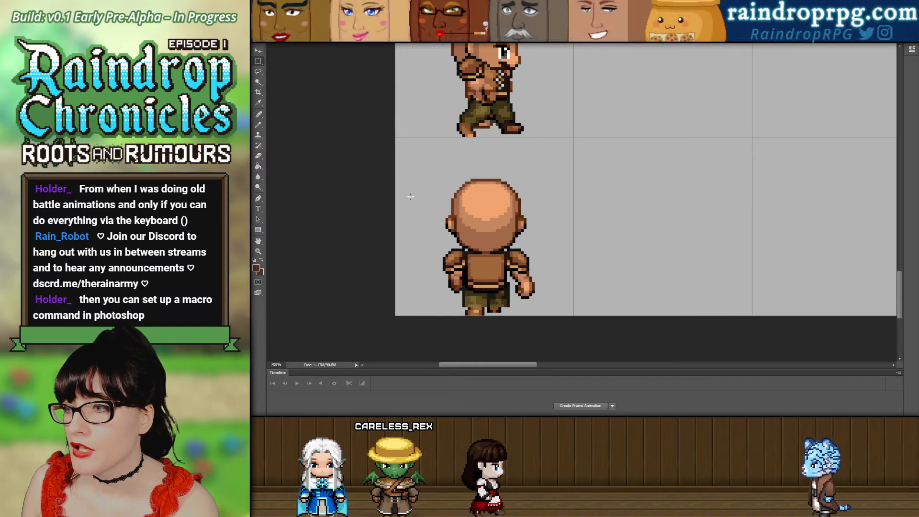
drag(508, 305, 526, 316)
key(ctrl+d)
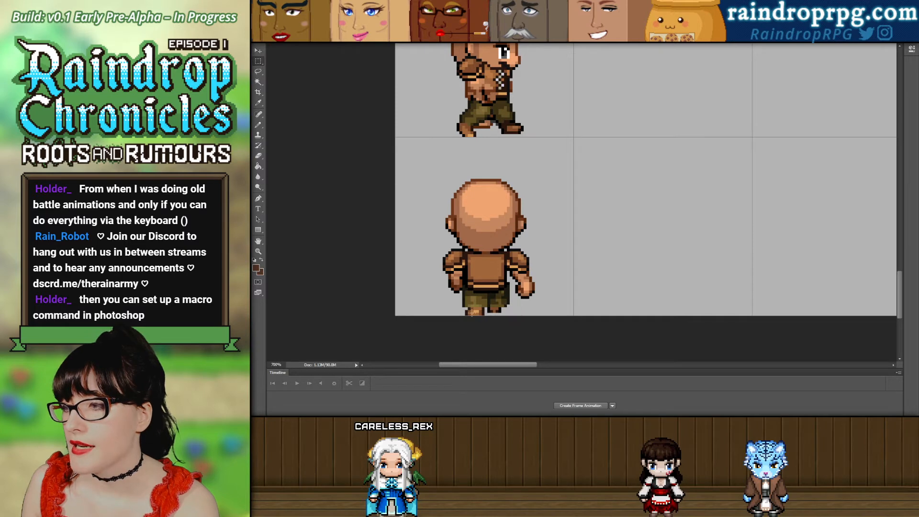
Compare the back-facing sprite's lowered outfit with the bare body close up by toggling the clothing's visibility.
click(258, 255)
click(584, 295)
click(461, 296)
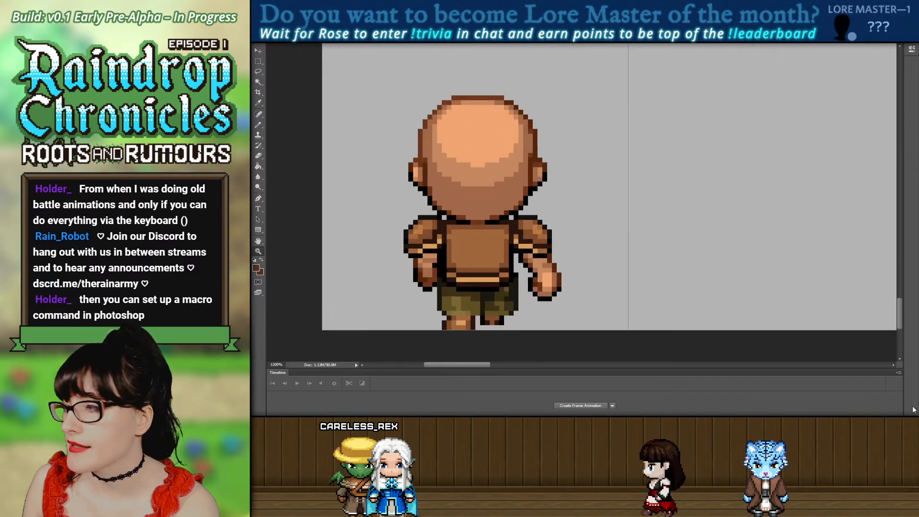
key(ctrl+comma)
key(ctrl+comma)
key(ctrl+comma)
key(ctrl+comma)
key(ctrl+comma)
key(ctrl+comma)
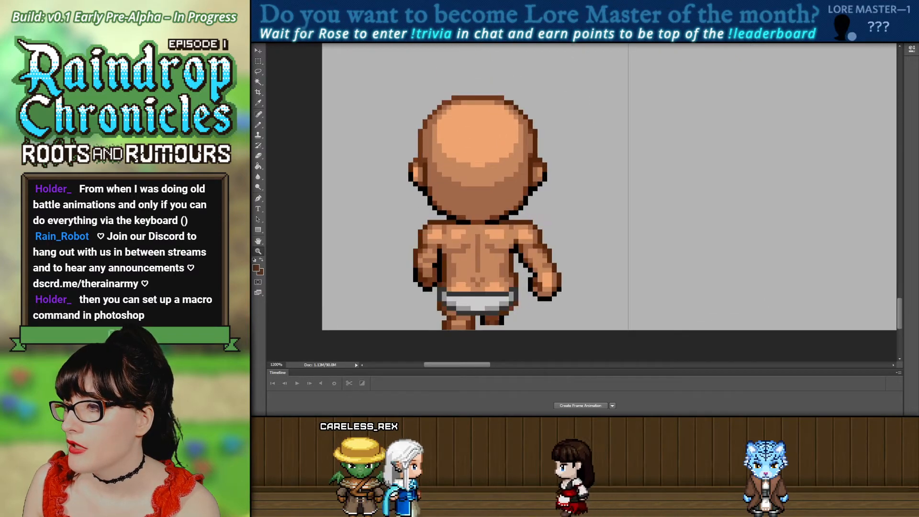
key(ctrl+comma)
key(ctrl+comma)
key(ctrl+comma)
key(ctrl+comma)
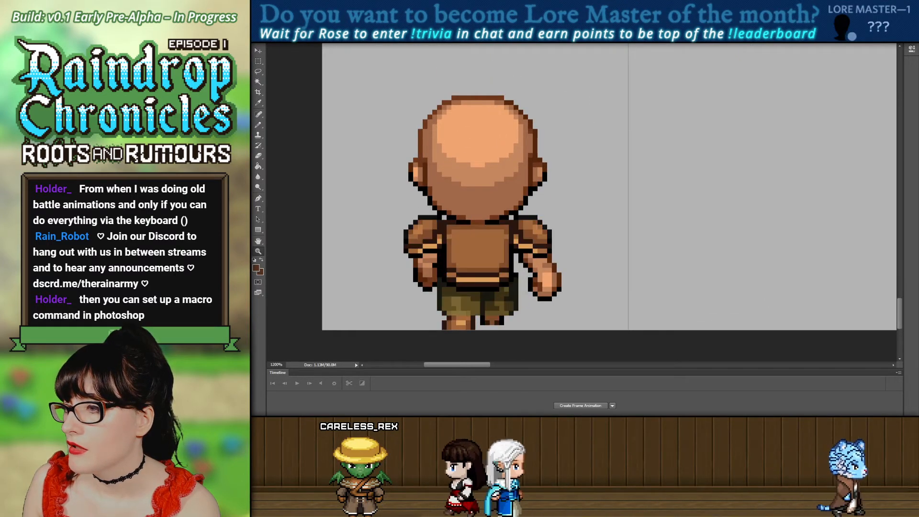
key(ctrl+comma)
key(ctrl+comma)
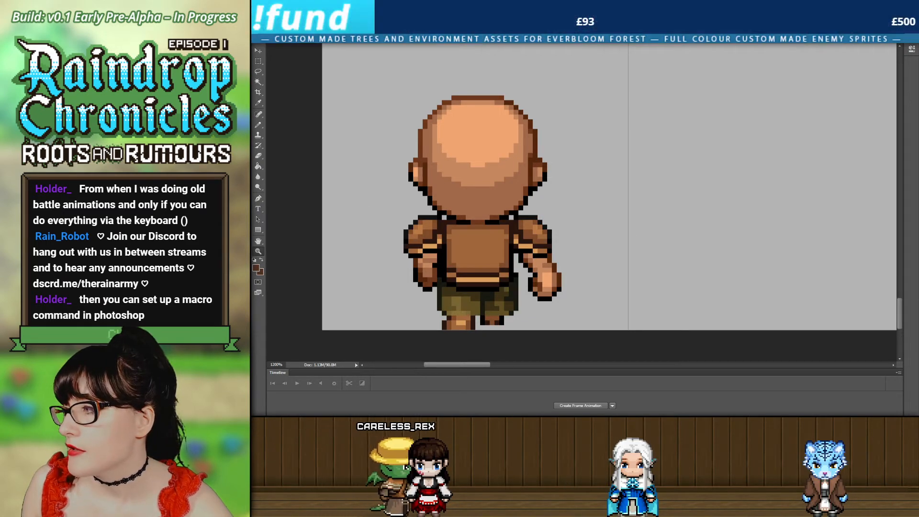
key(ctrl+comma)
key(ctrl+comma)
key(ctrl+comma)
key(ctrl+comma)
key(ctrl+comma)
key(ctrl+comma)
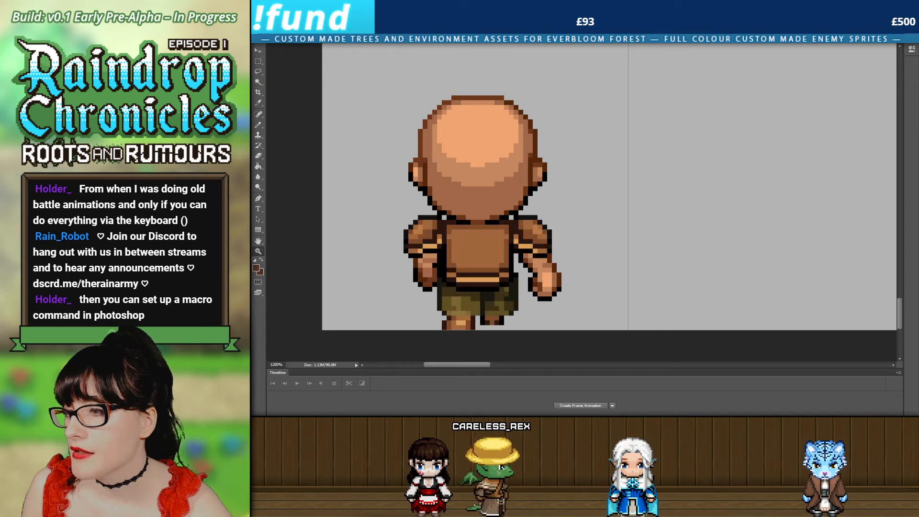
key(ctrl+comma)
key(ctrl+comma)
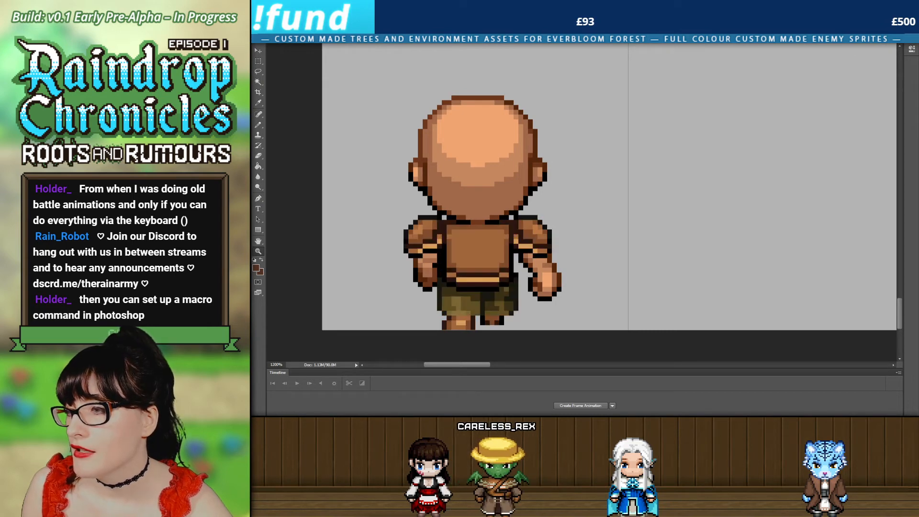
key(ctrl+comma)
key(ctrl+comma)
Return to the left-facing sprite and check its shirt and trousers against the body underneath.
scroll(698, 190, up, 2)
scroll(801, 210, up, 3)
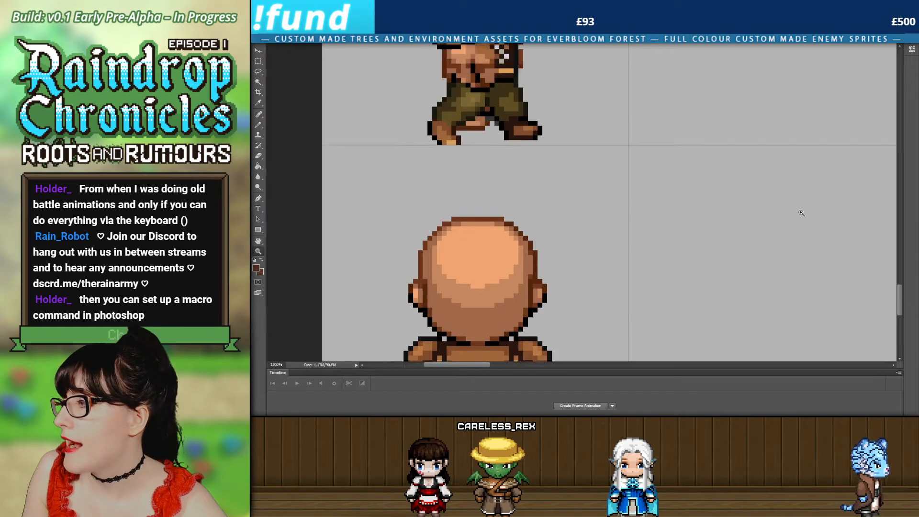
scroll(905, 242, up, 3)
mouse_move(905, 242)
mouse_down()
mouse_move(905, 197)
mouse_move(905, 241)
mouse_move(891, 254)
mouse_up()
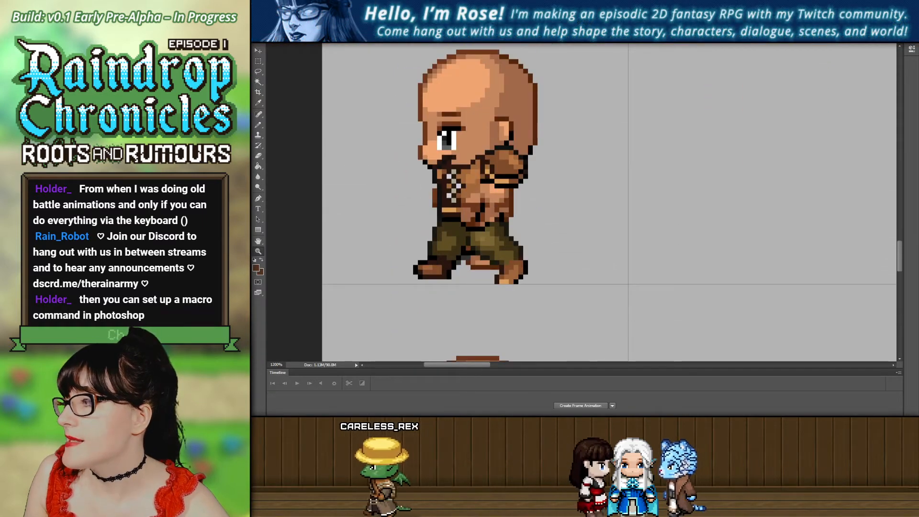
key(ctrl+comma)
key(ctrl+comma)
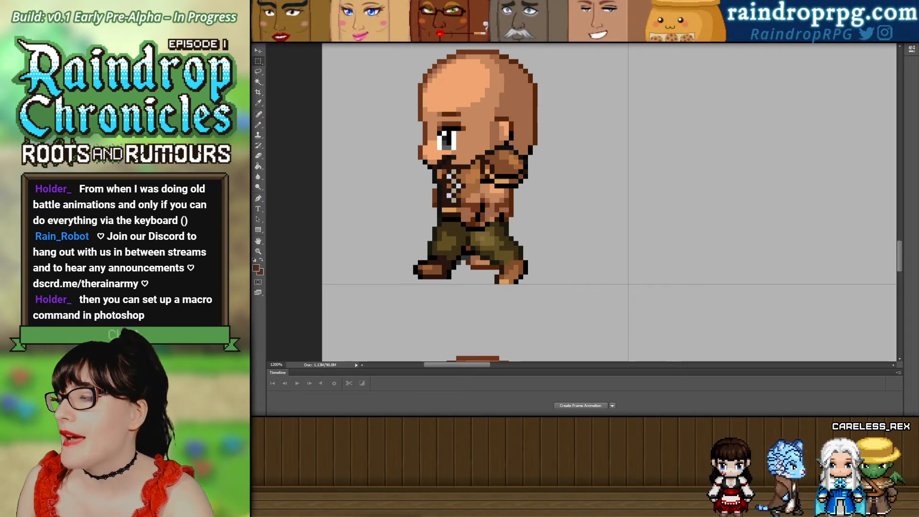
Compare the left-facing sprite before and after the last edit by undoing and redoing it.
key(ctrl+z)
key(ctrl+z)
key(ctrl+z)
key(ctrl+z)
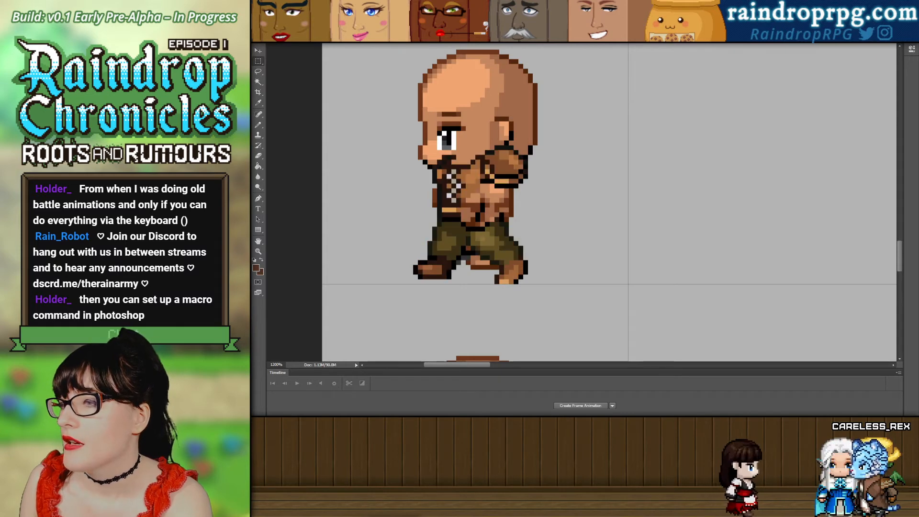
Duplicate the left-facing sprite's leather shirt into the empty cell beside it, then delete the original shirt from the body and clear the selection.
key(ctrl+z)
key(ctrl+z)
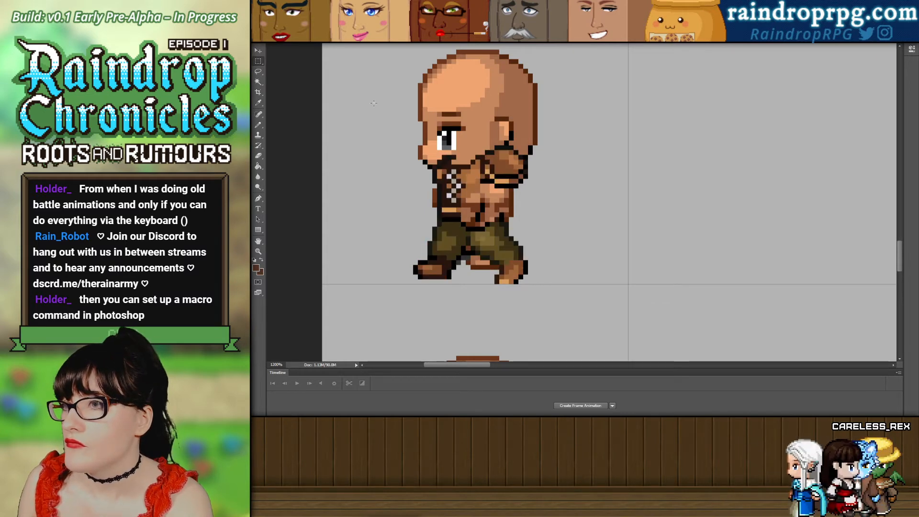
drag(394, 102, 541, 216)
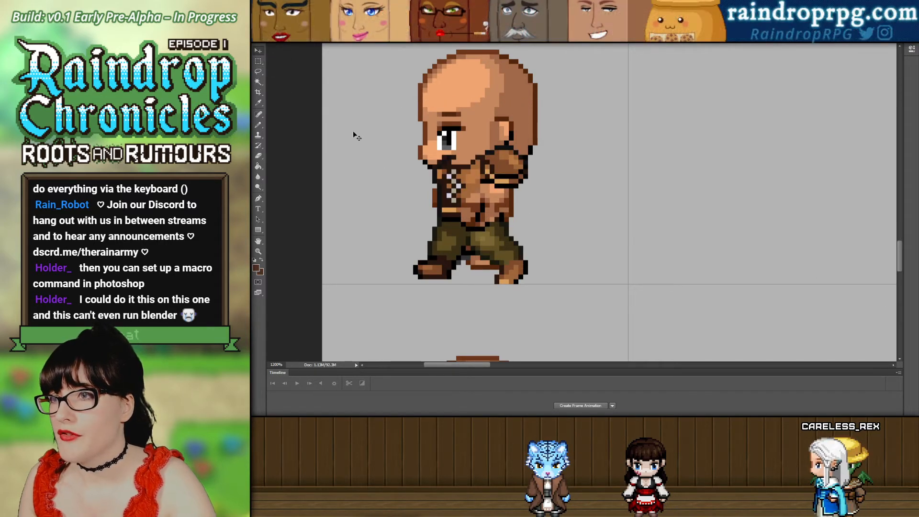
drag(458, 187, 674, 185)
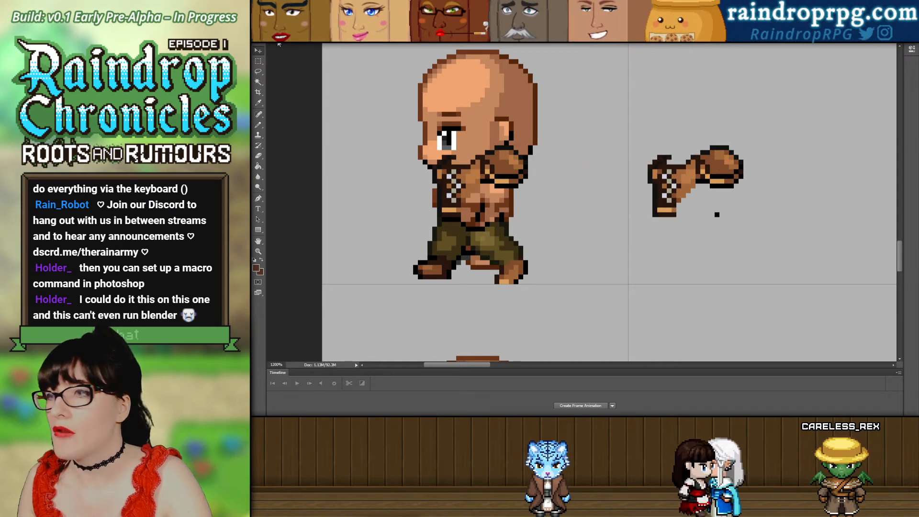
click(258, 61)
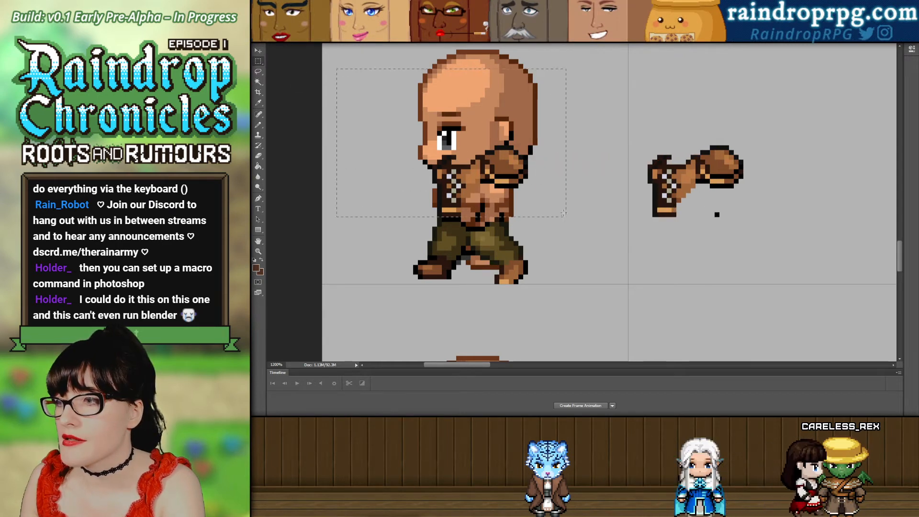
key(Delete)
key(ctrl+d)
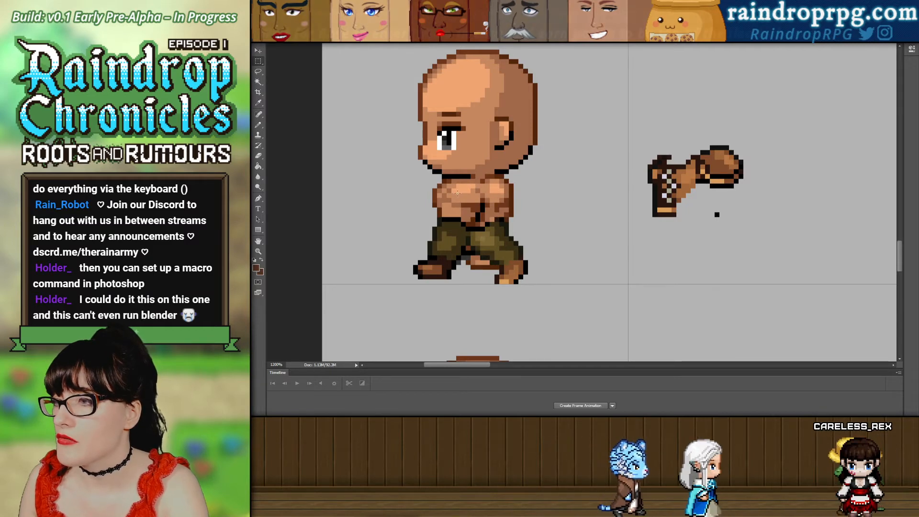
Compare the left-facing sprite's trousers with the bare body by toggling the clothing's visibility.
drag(389, 194, 533, 284)
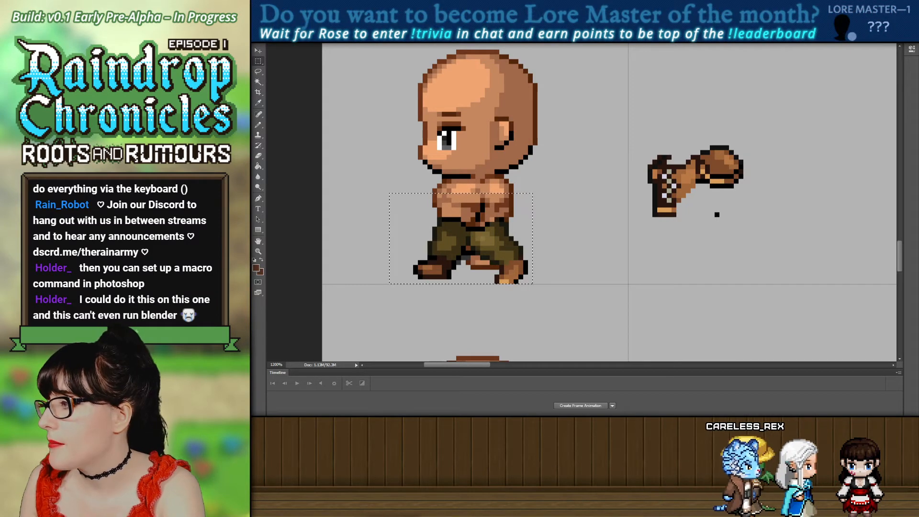
key(Delete)
key(ctrl+z)
key(ctrl+z)
key(ctrl+z)
key(ctrl+z)
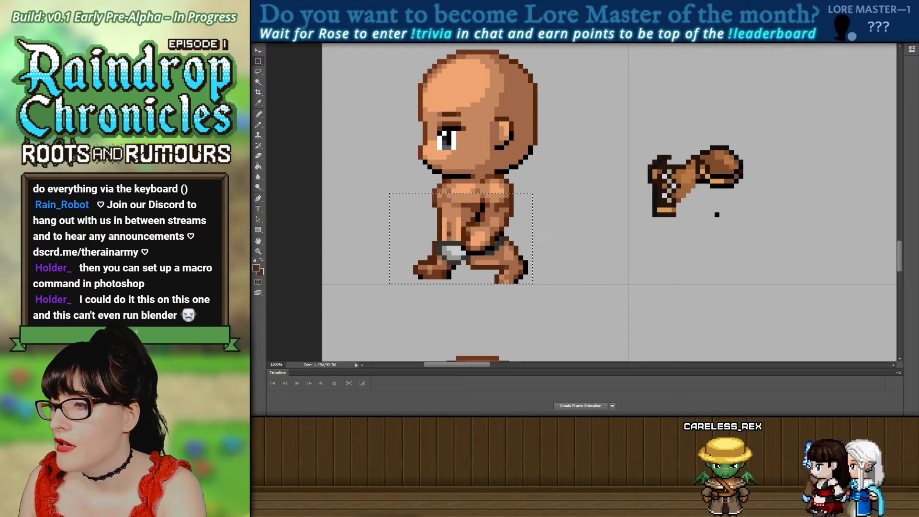
key(ctrl+z)
key(ctrl+z)
key(ctrl+z)
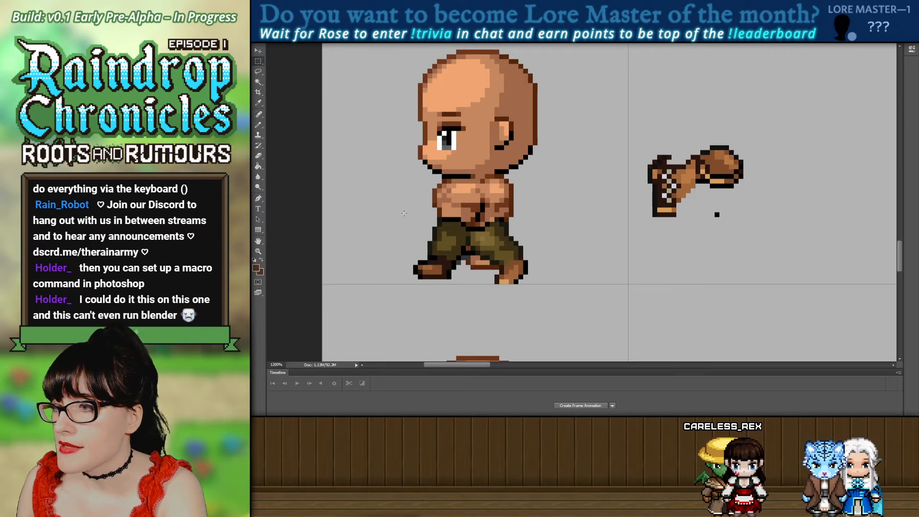
drag(560, 254, 572, 249)
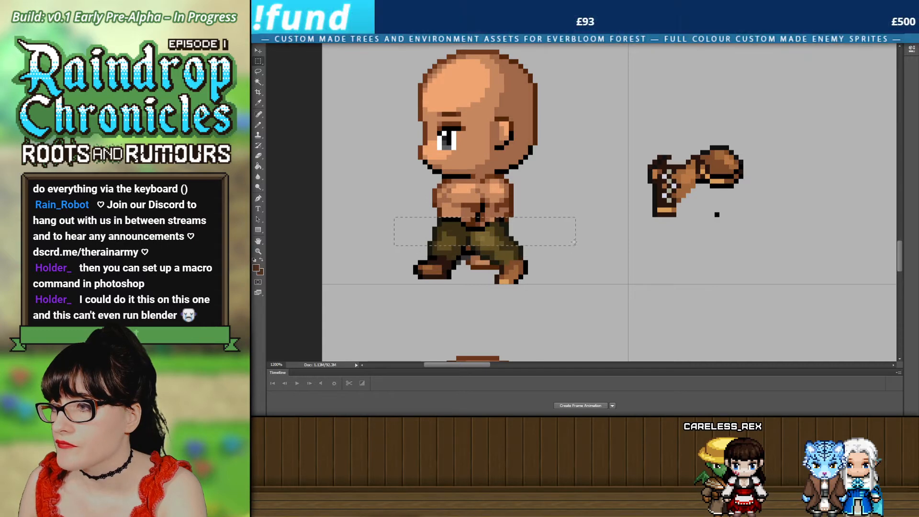
scroll(574, 242, up, 5)
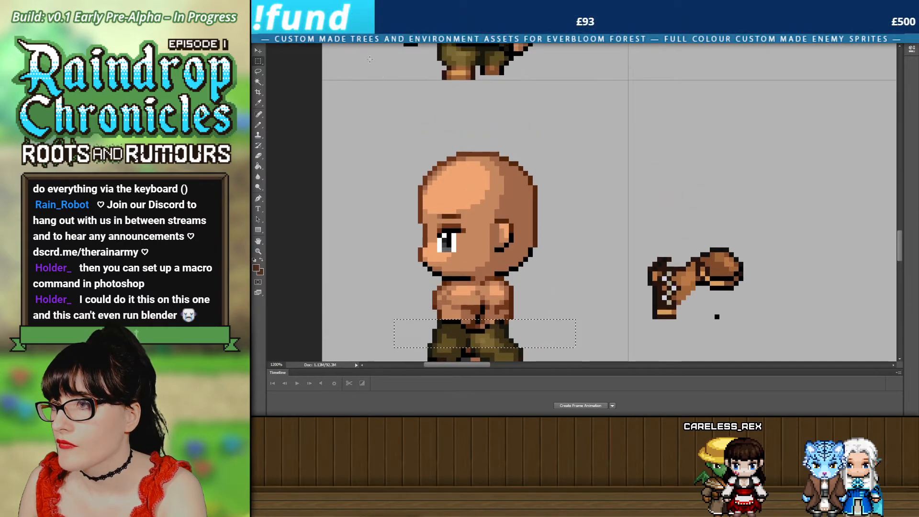
scroll(386, 81, down, 3)
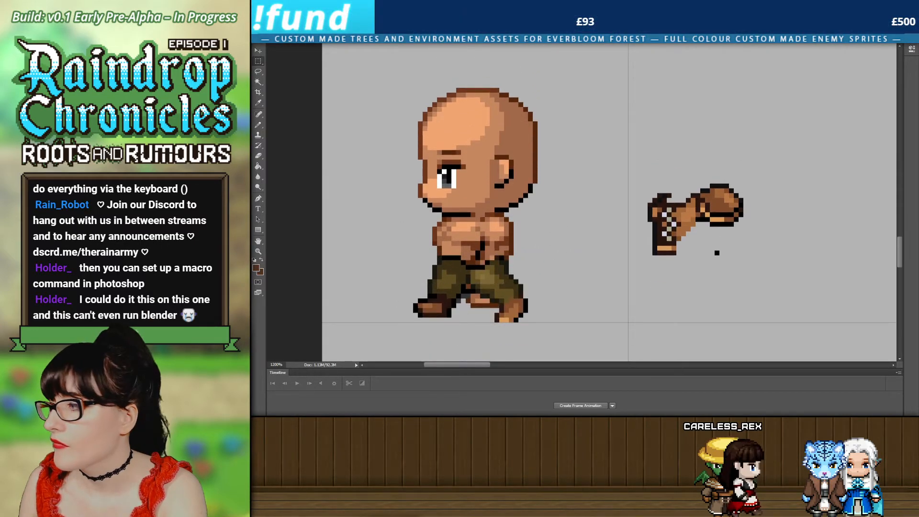
key(ctrl+z)
key(ctrl+z)
key(ctrl+z)
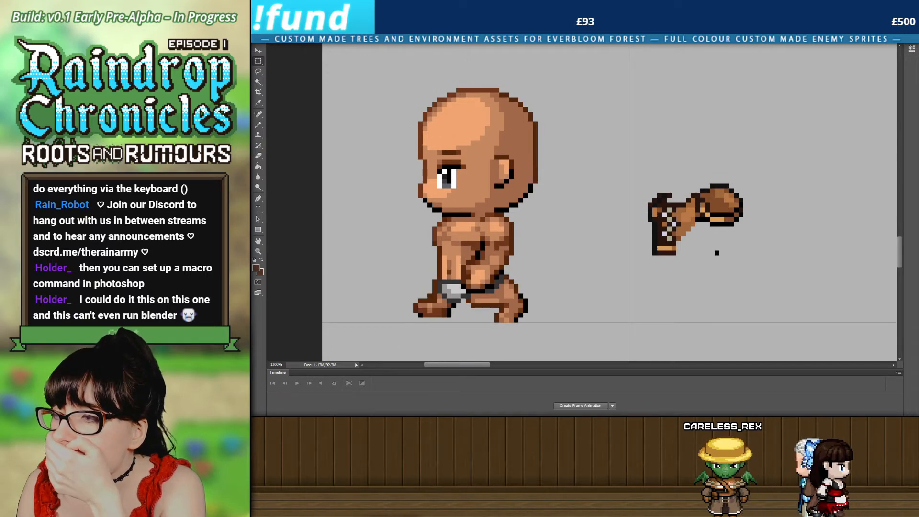
key(ctrl+z)
Examine the trousers' waistline and legs close up against the body underneath, hiding and showing the clothing.
scroll(268, 253, down, 2)
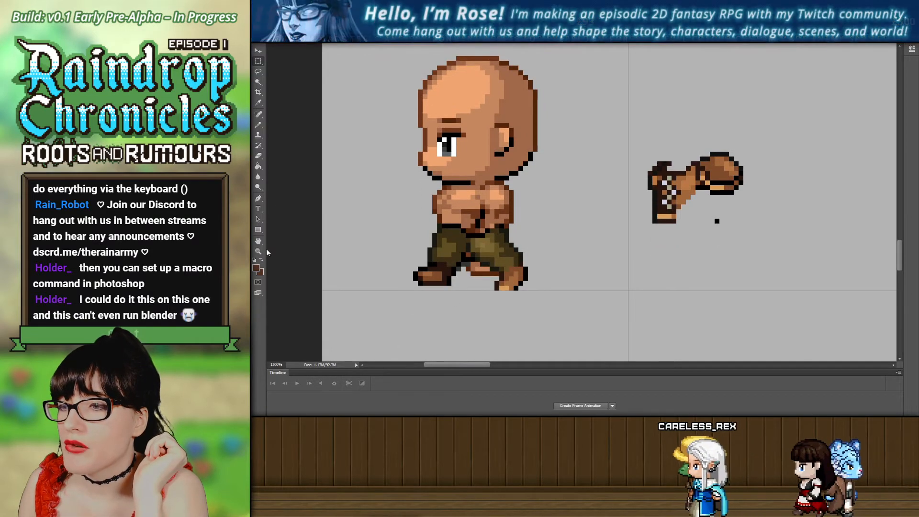
click(259, 252)
scroll(452, 250, down, 1)
click(451, 250)
click(451, 250)
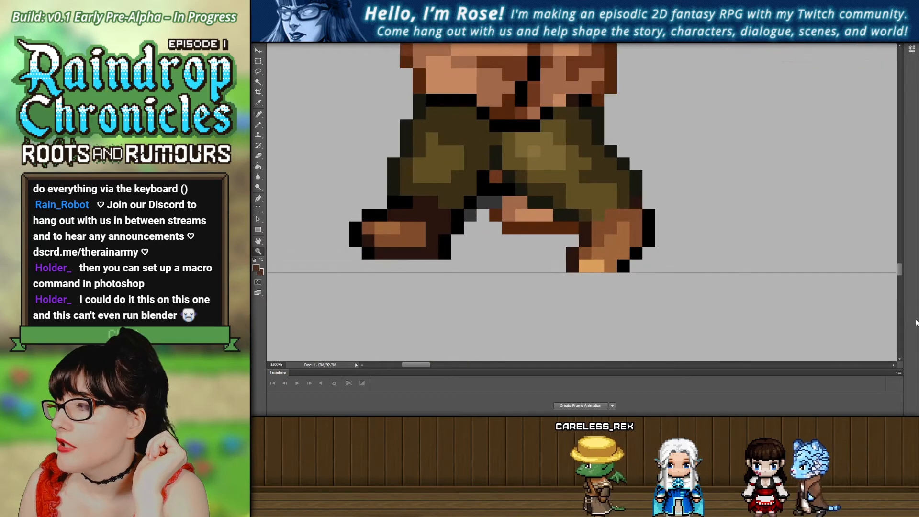
scroll(582, 201, up, 1)
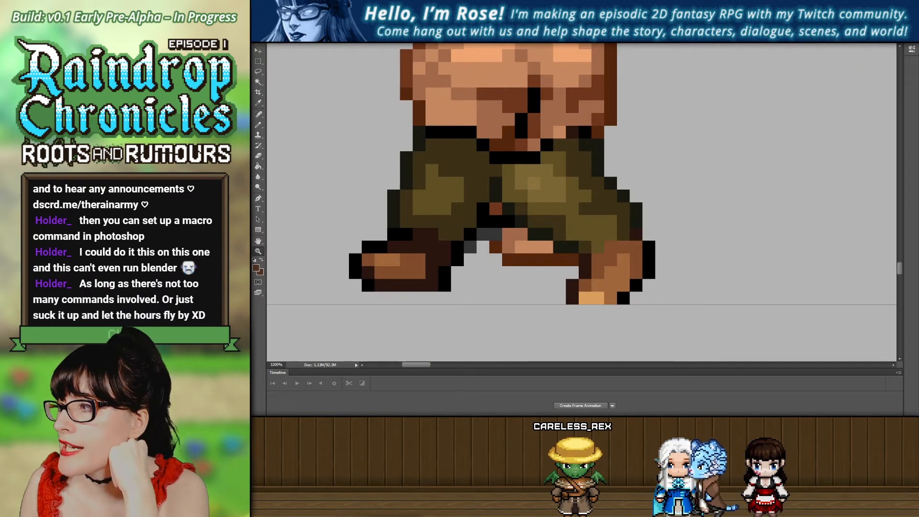
key(ctrl+z)
key(ctrl+z)
key(ctrl+z)
key(ctrl+z)
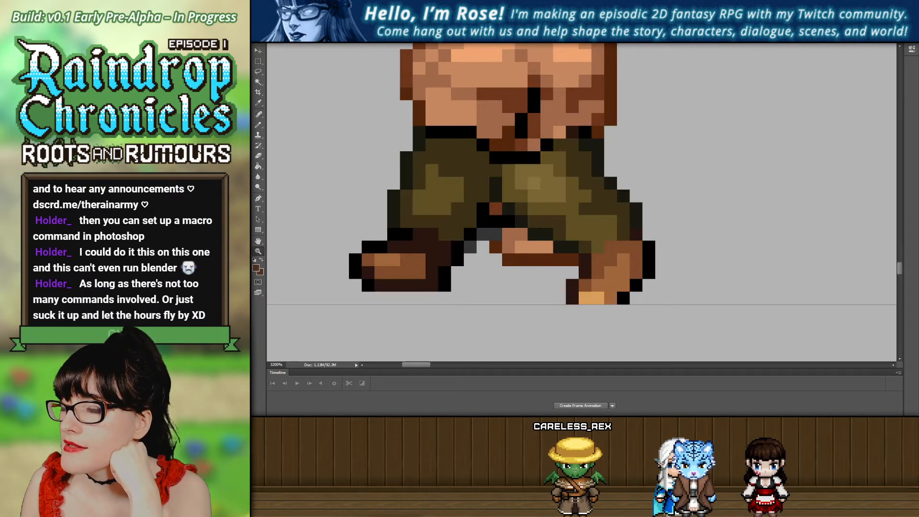
key(ctrl+z)
key(ctrl+z)
key(ctrl+z)
key(ctrl+z)
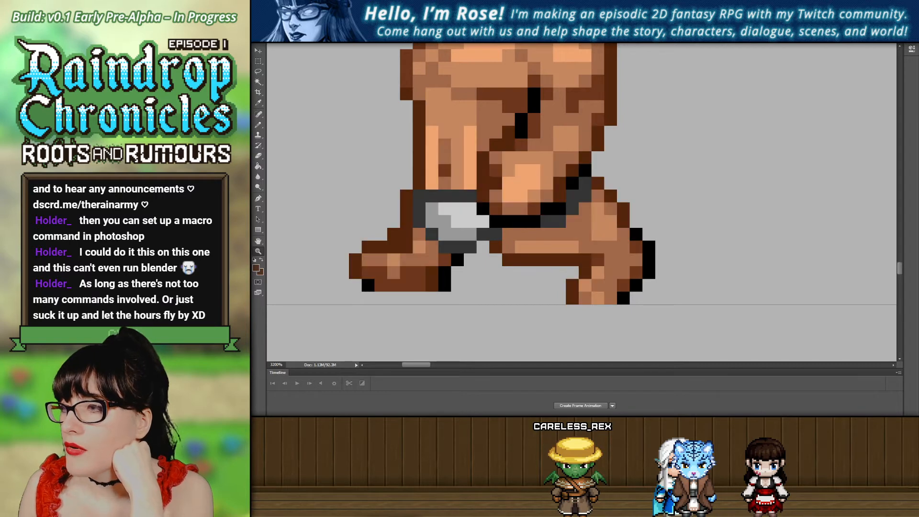
key(ctrl+z)
key(ctrl+z)
key(ctrl+z)
key(ctrl+z)
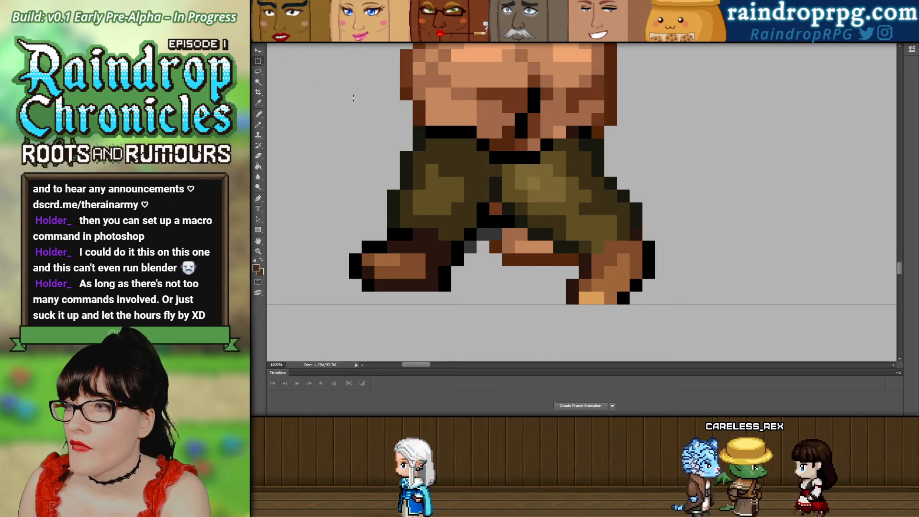
Try to shorten the trousers by selecting their upper part, lowering it two pixels over the legs and clearing the selection.
drag(349, 88, 661, 186)
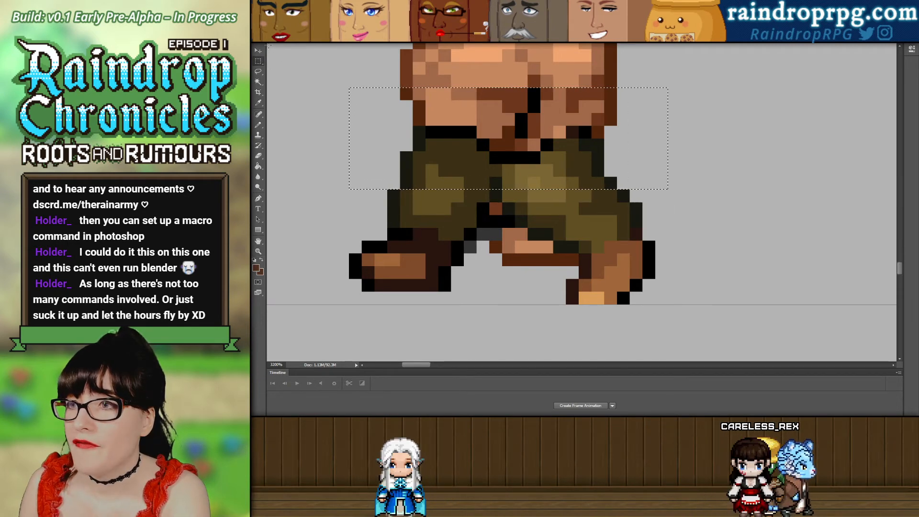
key(ctrl+z)
key(ctrl+z)
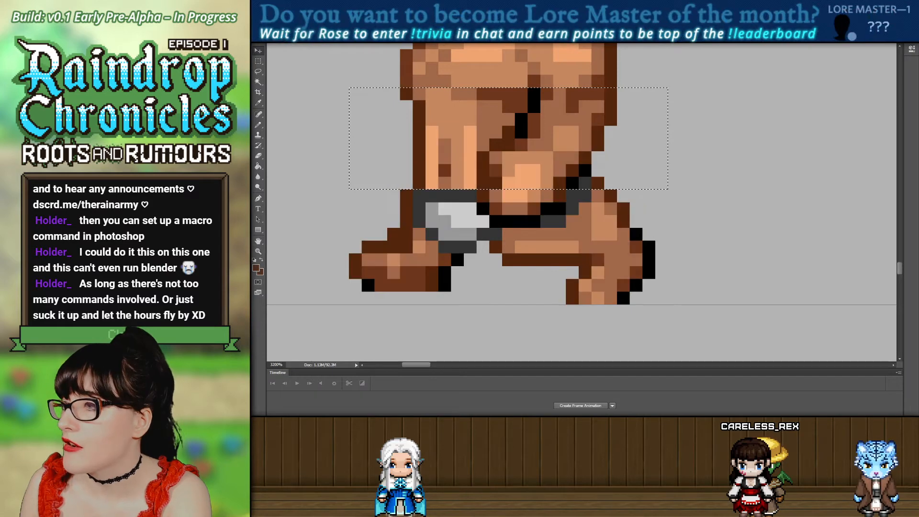
key(Down)
key(Down)
key(Down)
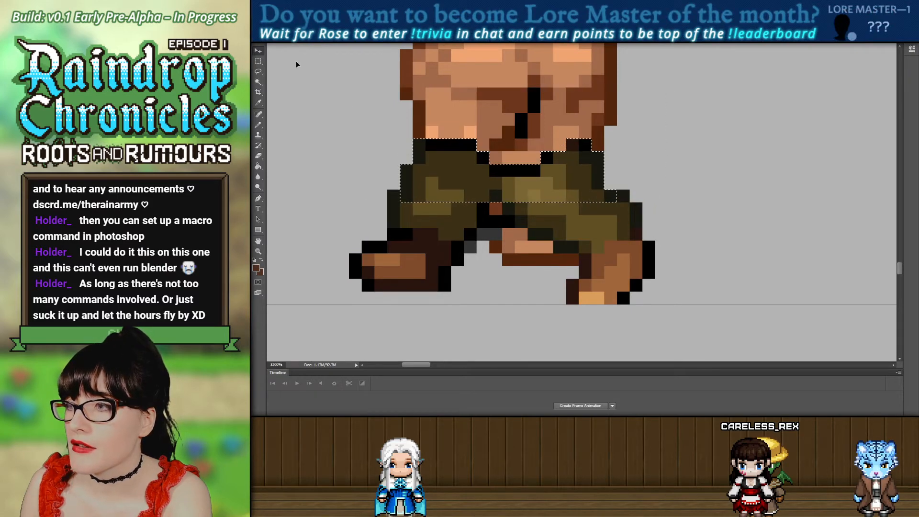
key(Down)
key(Down)
key(Down)
key(Down)
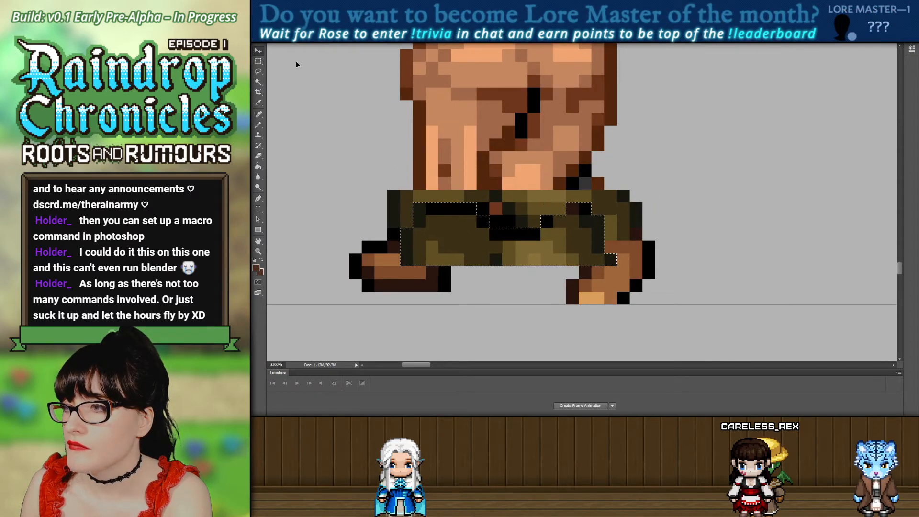
key(Up)
key(Up)
key(Up)
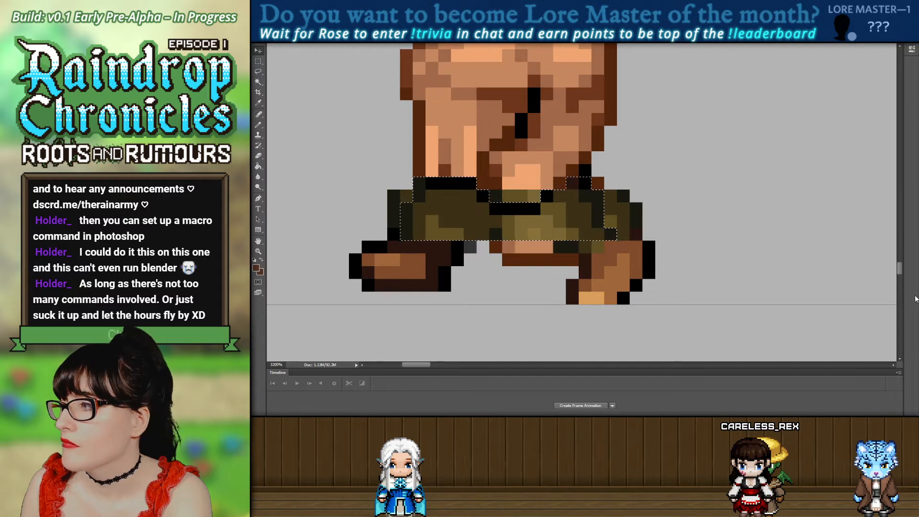
key(ctrl+z)
key(ctrl+z)
key(Up)
key(Up)
key(Up)
key(Up)
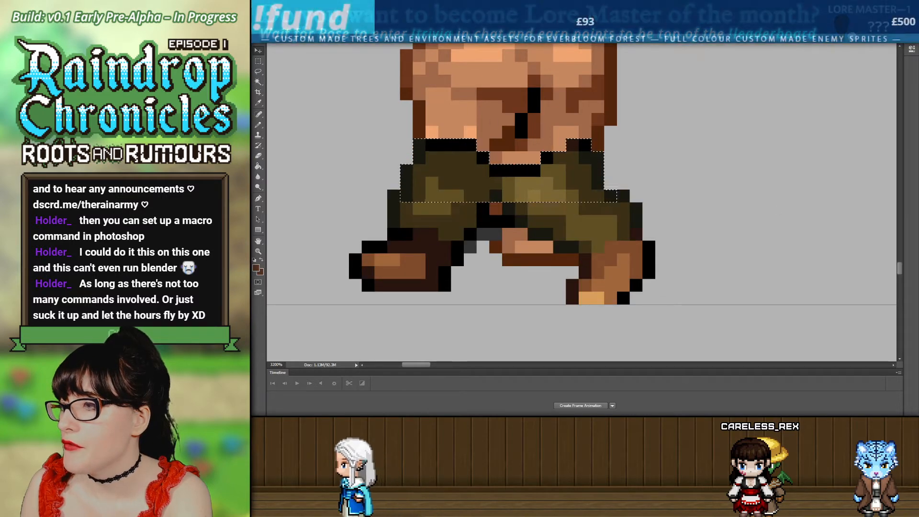
key(Down)
key(Down)
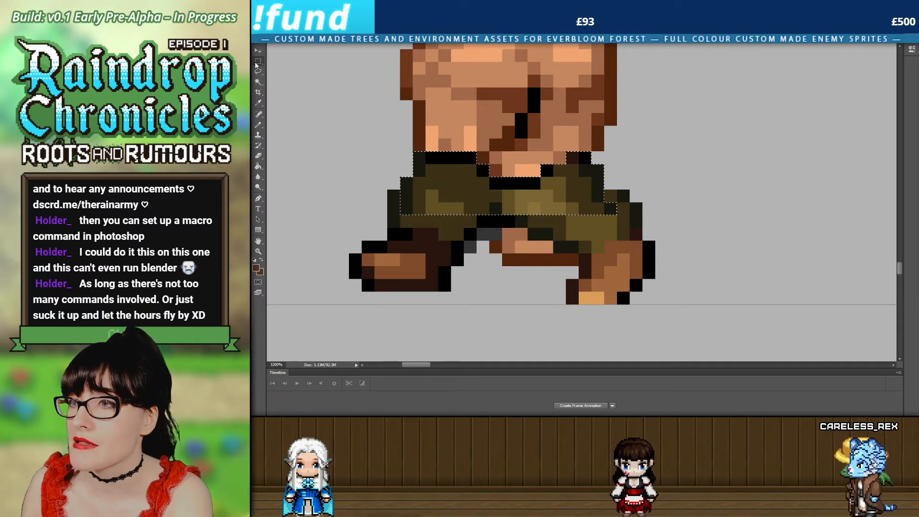
key(ctrl+d)
Compare the shortened trousers with the bare hips and legs by toggling the clothing's visibility.
key(ctrl+z)
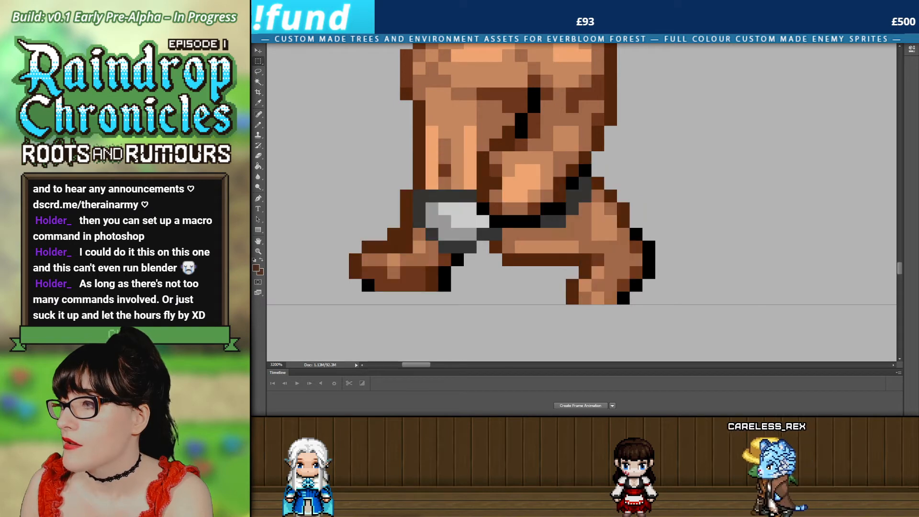
key(ctrl+z)
key(ctrl+z)
key(ctrl+z)
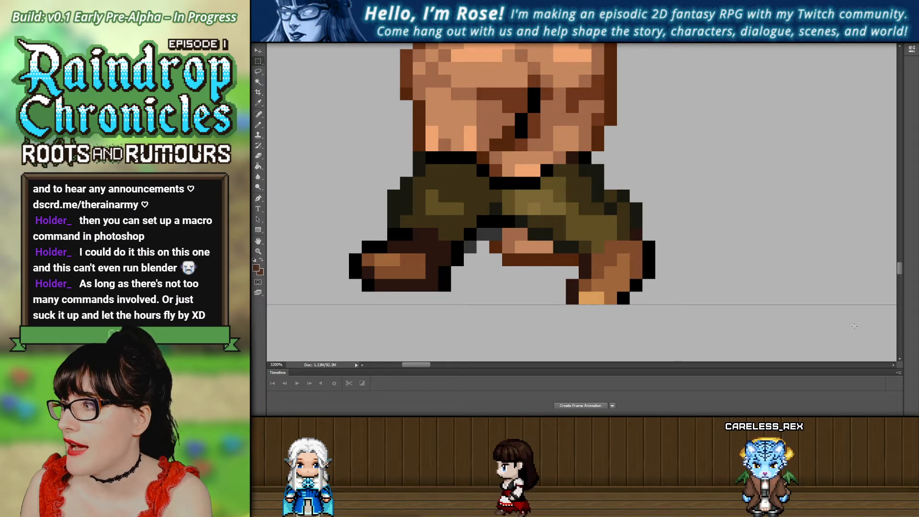
key(h)
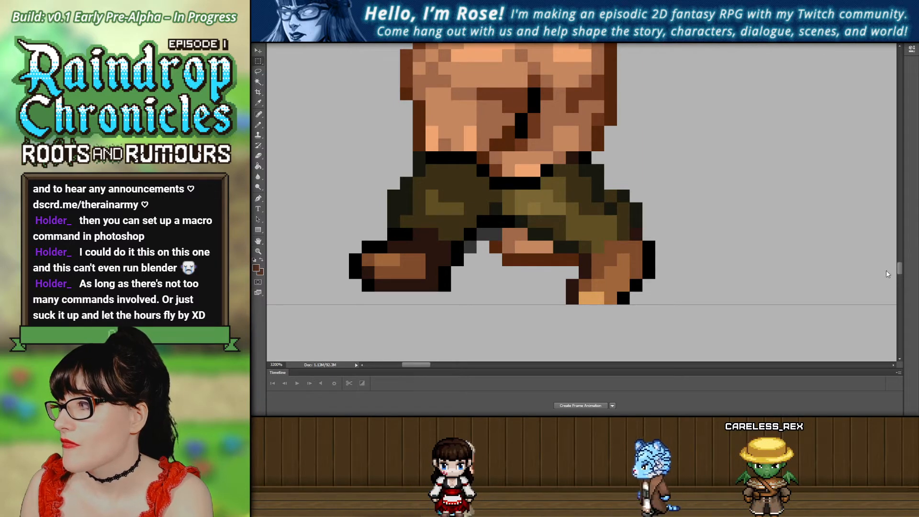
key(ctrl+z)
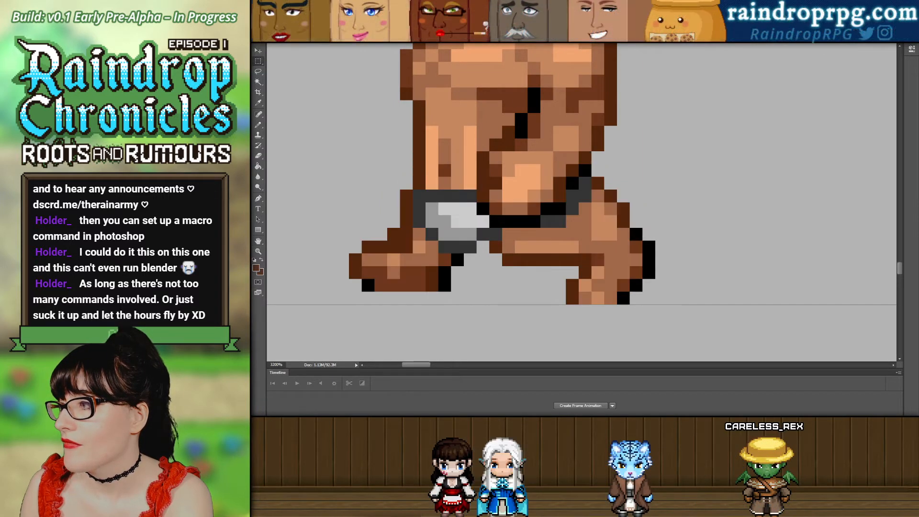
key(ctrl+z)
key(ctrl+z)
key(ctrl+z)
key(ctrl+z)
key(ctrl+z)
key(ctrl+z)
key(ctrl+z)
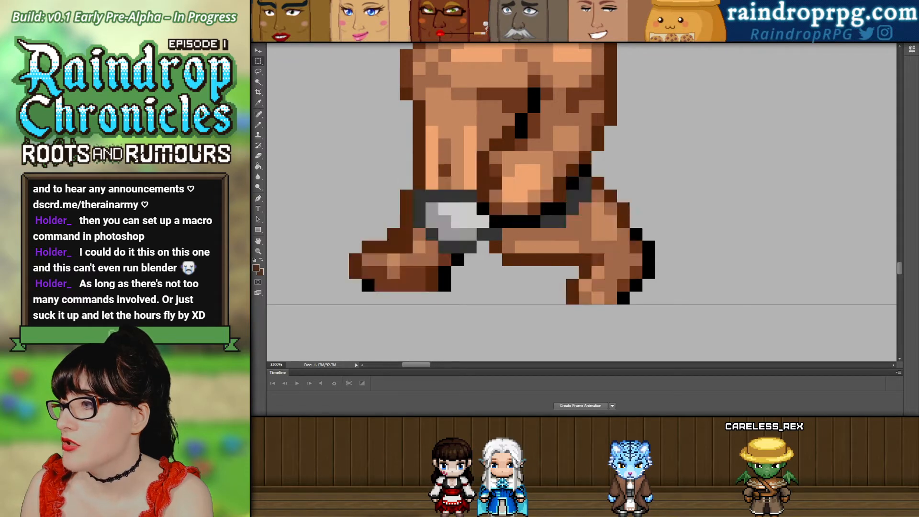
key(ctrl+z)
key(ctrl+z)
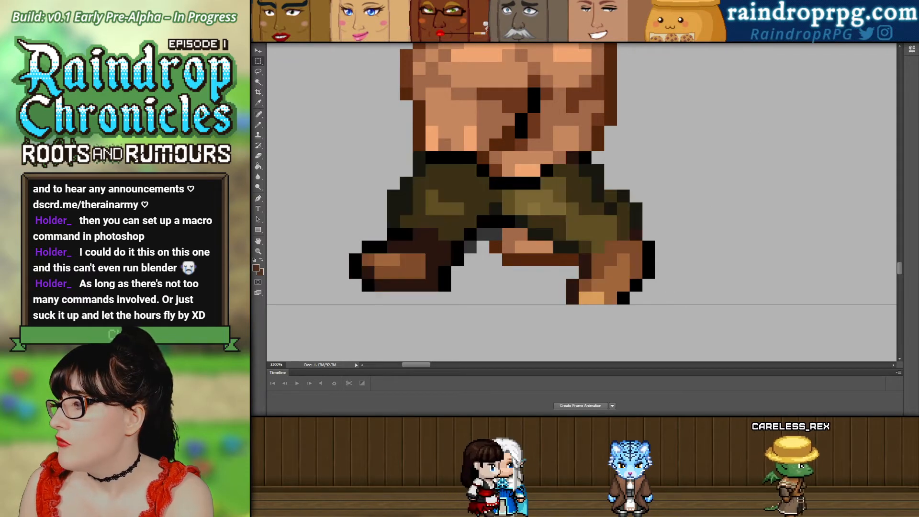
Undo the lowering of the trousers' upper part and check the original trousers against the body again.
key(ctrl+shift+z)
key(ctrl+z)
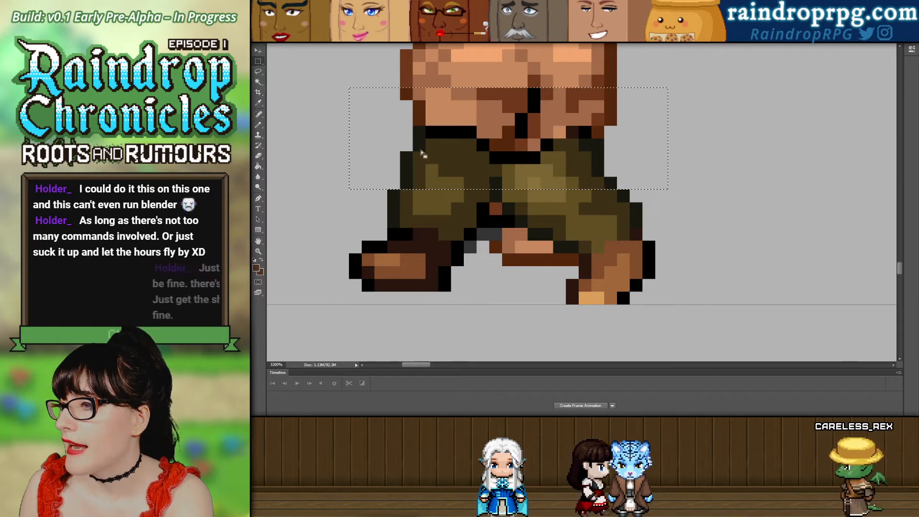
key(ctrl+z)
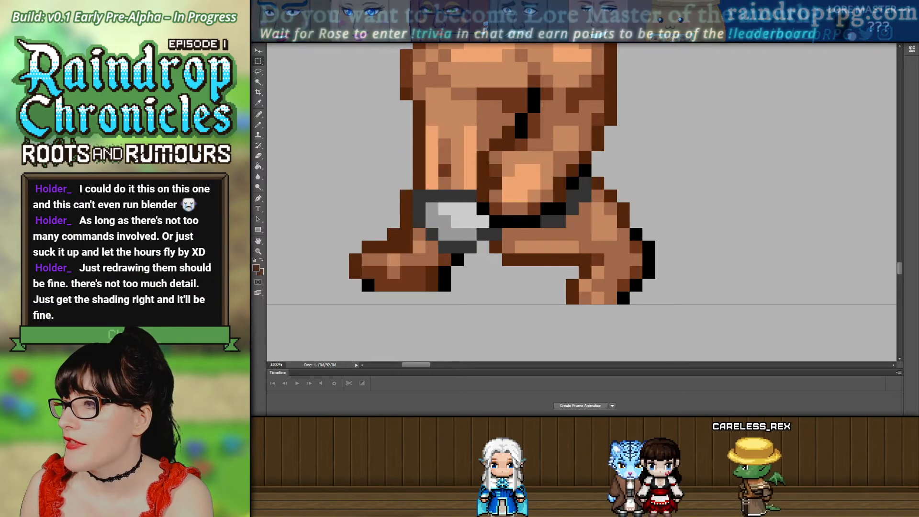
key(ctrl+z)
key(ctrl+z)
key(ctrl+z)
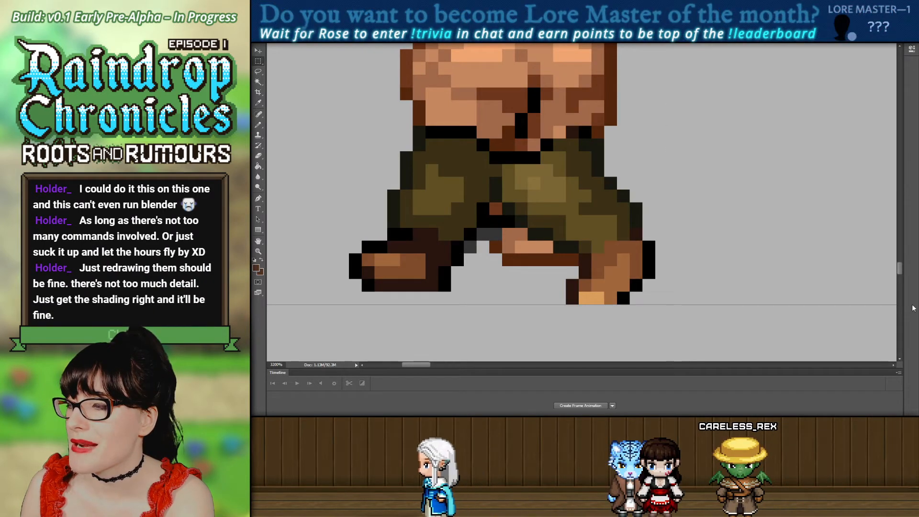
Delete the olive trousers and their leftover pixels from the left-facing sprite's legs, keeping only the boots over the bare body.
drag(362, 101, 425, 151)
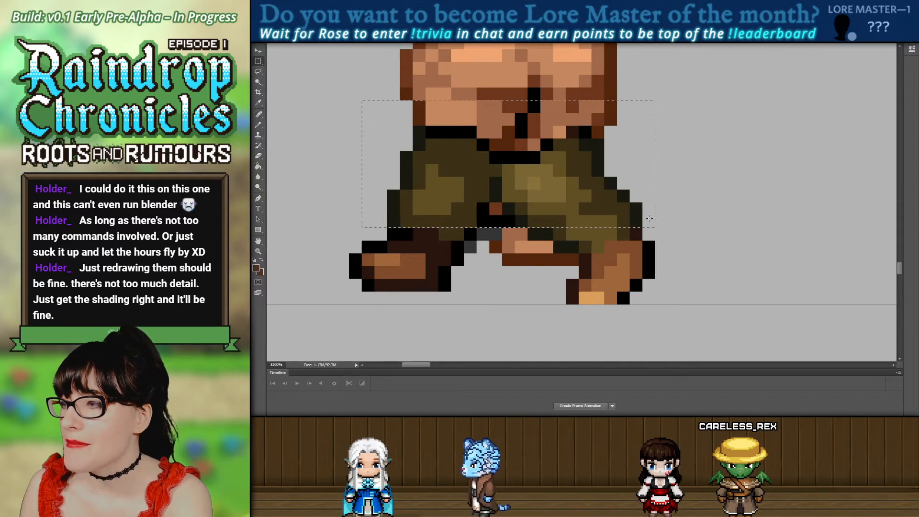
key(Delete)
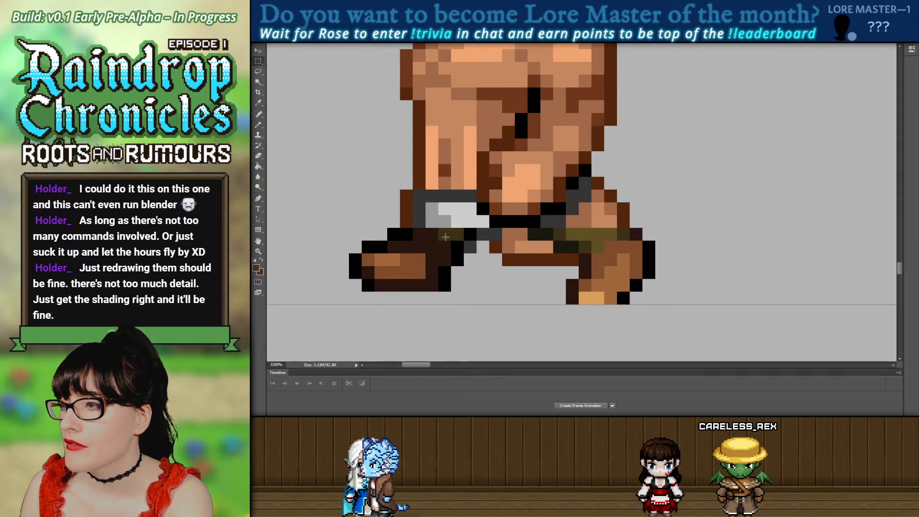
key(ctrl+z)
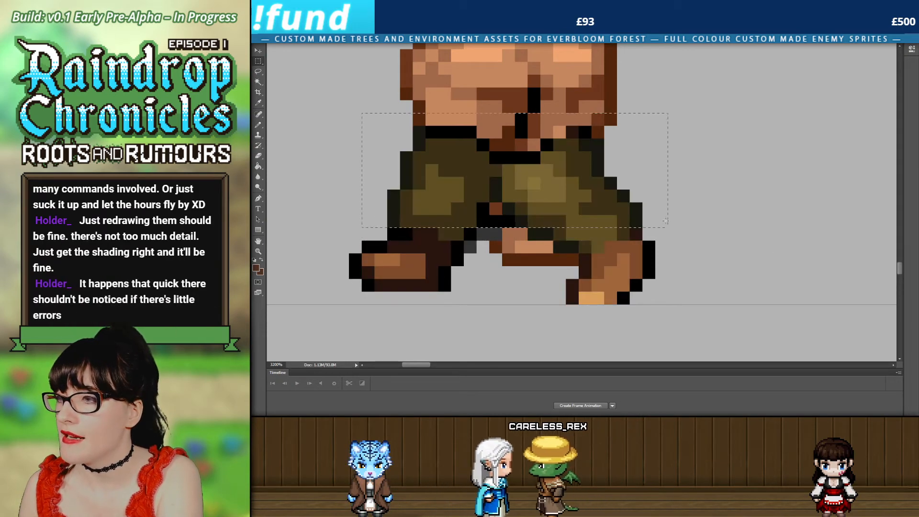
key(ctrl+z)
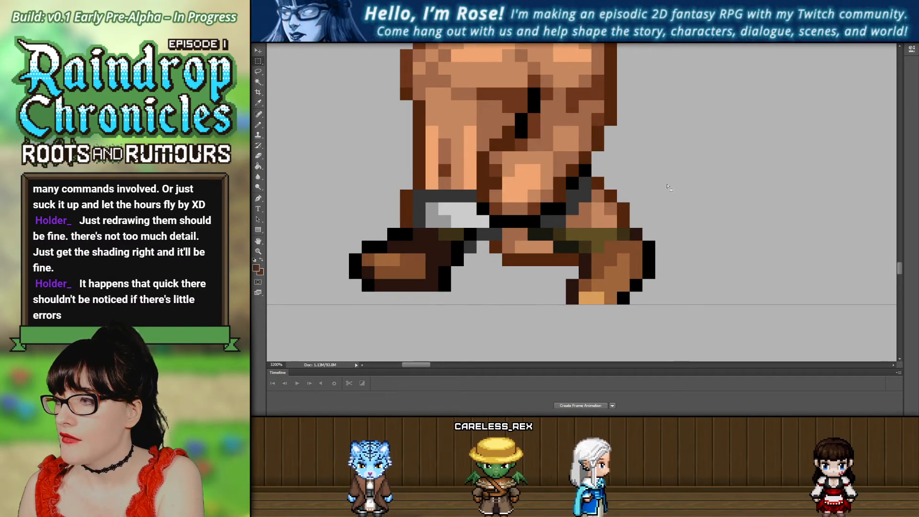
key(ctrl+alt+z)
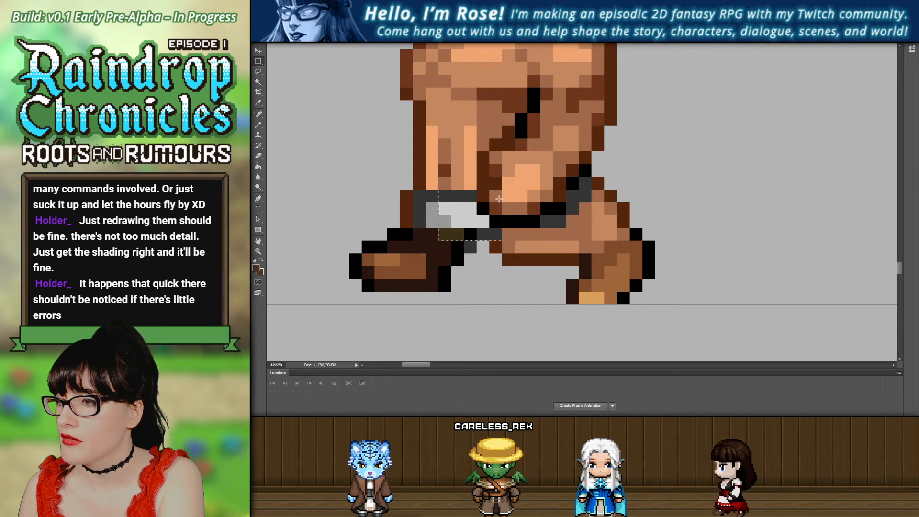
key(ctrl+alt+z)
key(ctrl+z)
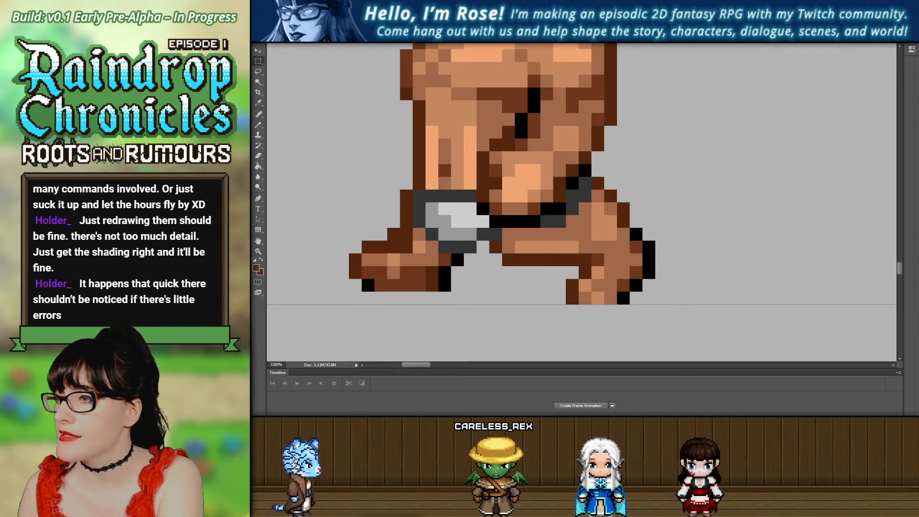
key(ctrl+z)
key(ctrl+z)
key(ctrl+z)
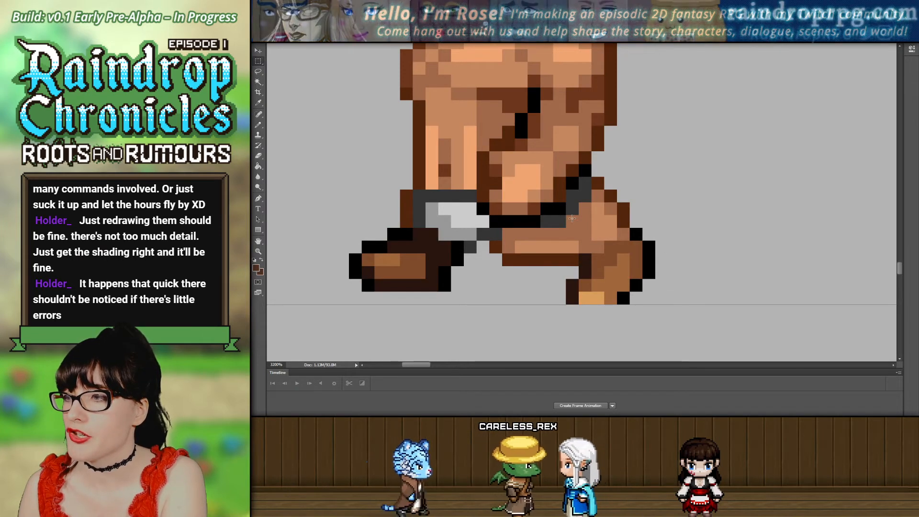
Move the set-aside leather shirt back onto the left-facing sprite's torso.
click(258, 252)
drag(709, 227, 285, 47)
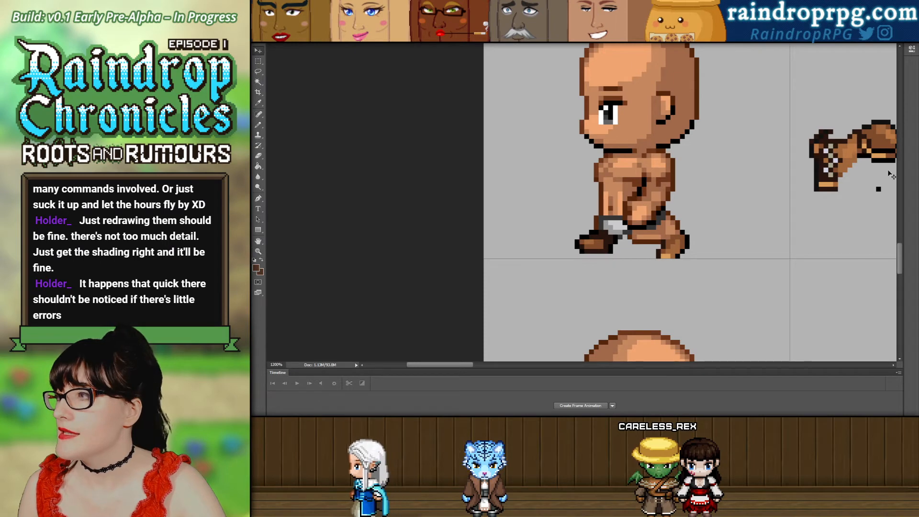
drag(892, 176, 660, 173)
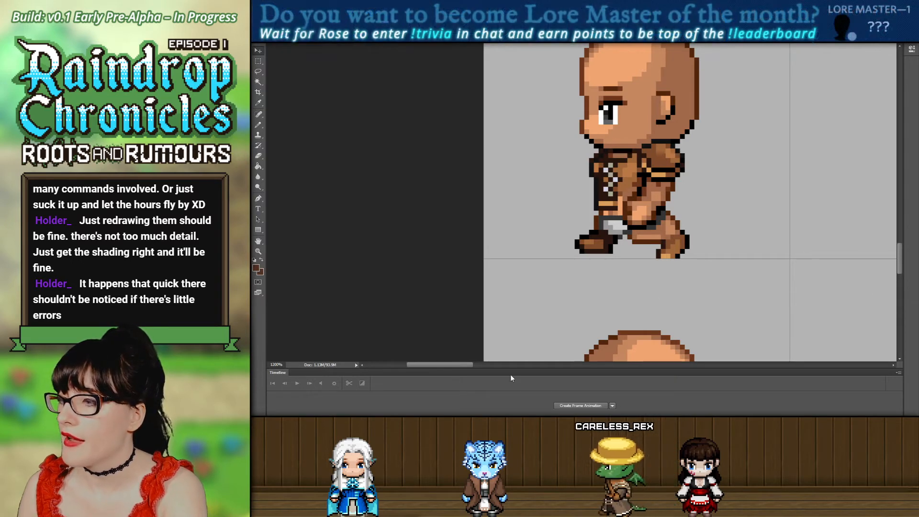
scroll(668, 294, right, 3)
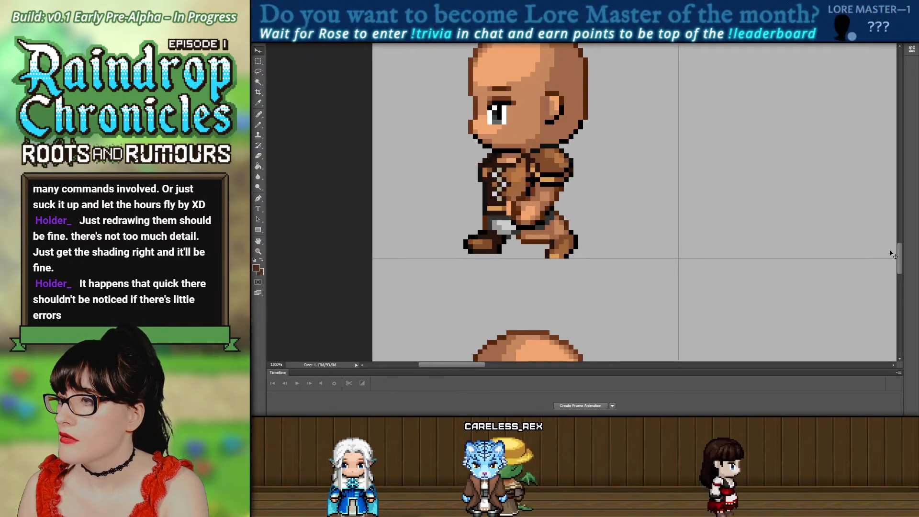
click(918, 284)
click(918, 284)
click(918, 284)
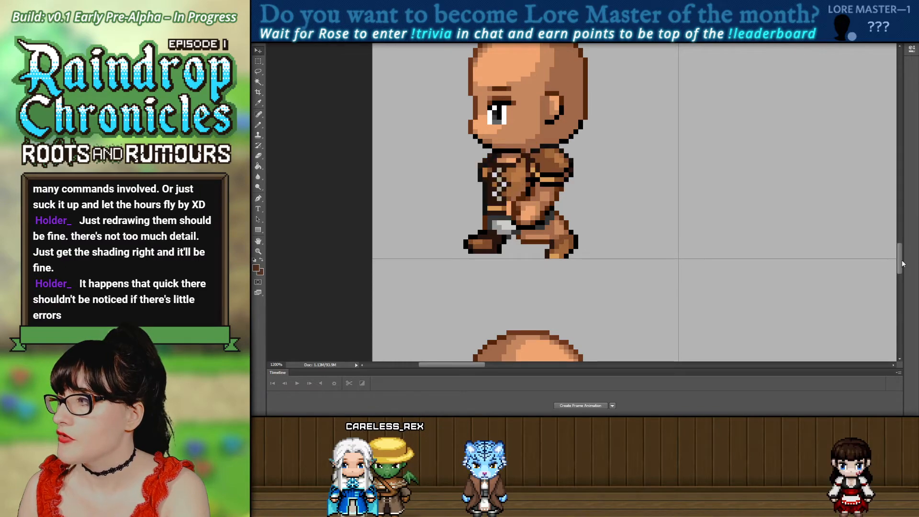
Show the clothing on the other sprites and align the left-facing sprite's shirt to match the clothed left-facing sprite further up the sheet.
drag(902, 263, 903, 187)
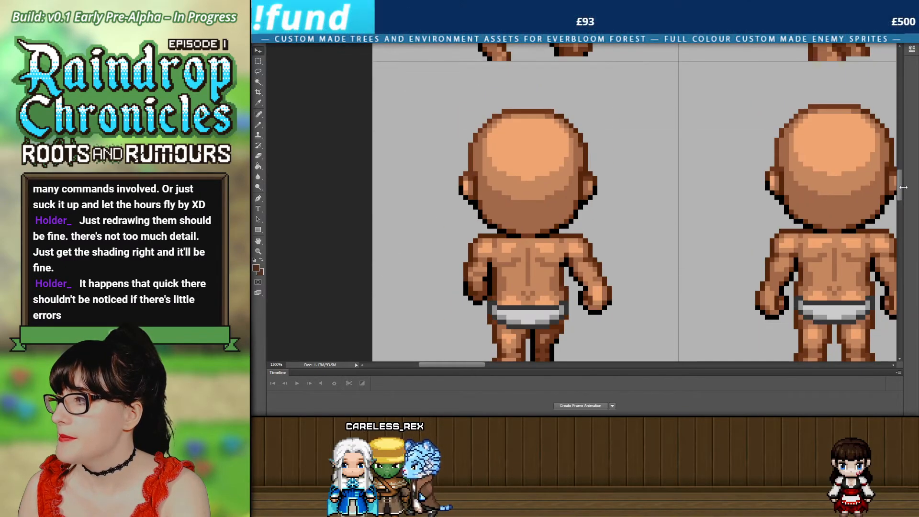
click(918, 285)
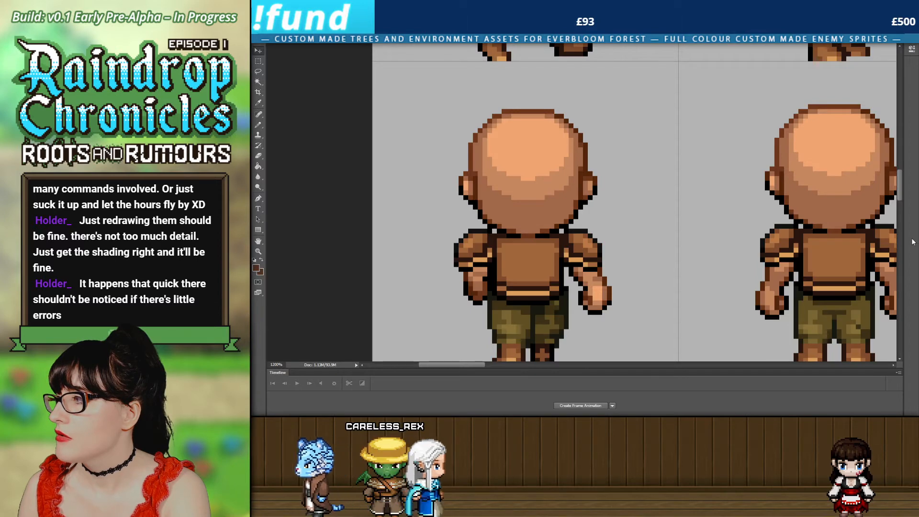
drag(900, 187, 898, 127)
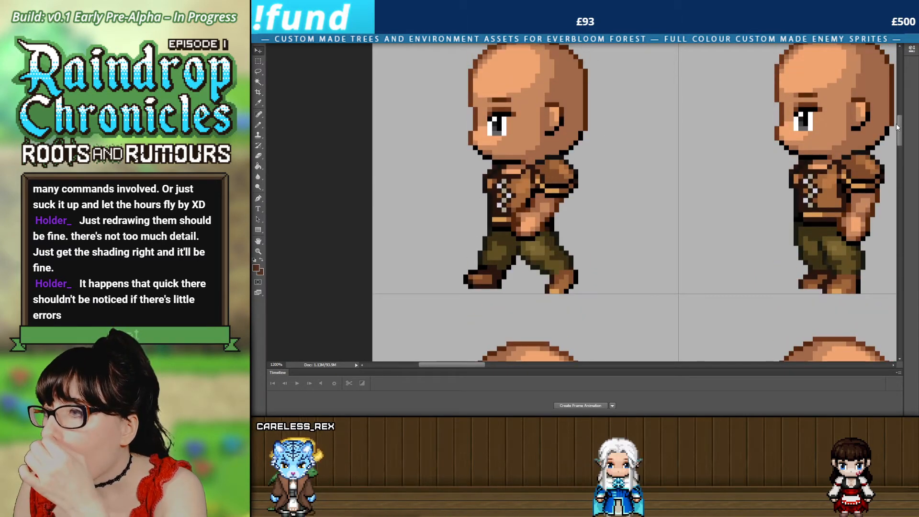
drag(897, 126, 895, 260)
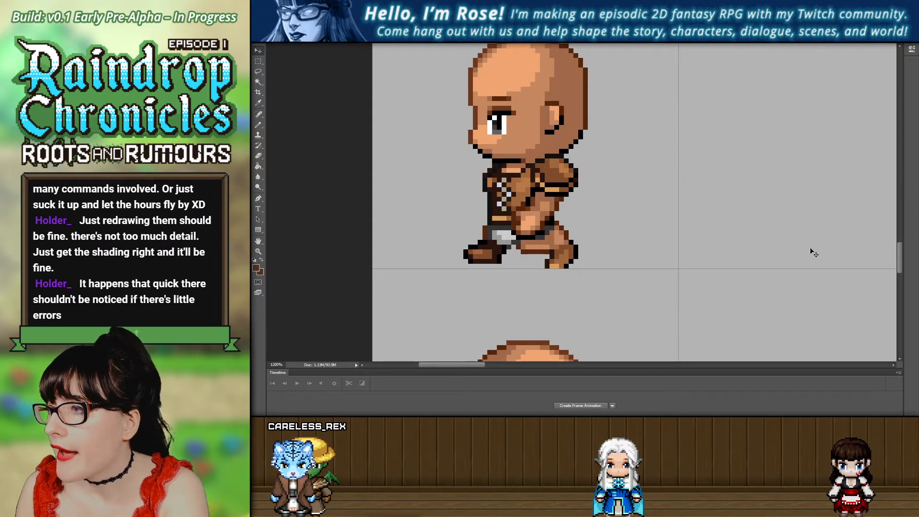
mouse_move(898, 261)
mouse_down()
mouse_move(898, 136)
mouse_move(896, 225)
mouse_move(884, 255)
mouse_up()
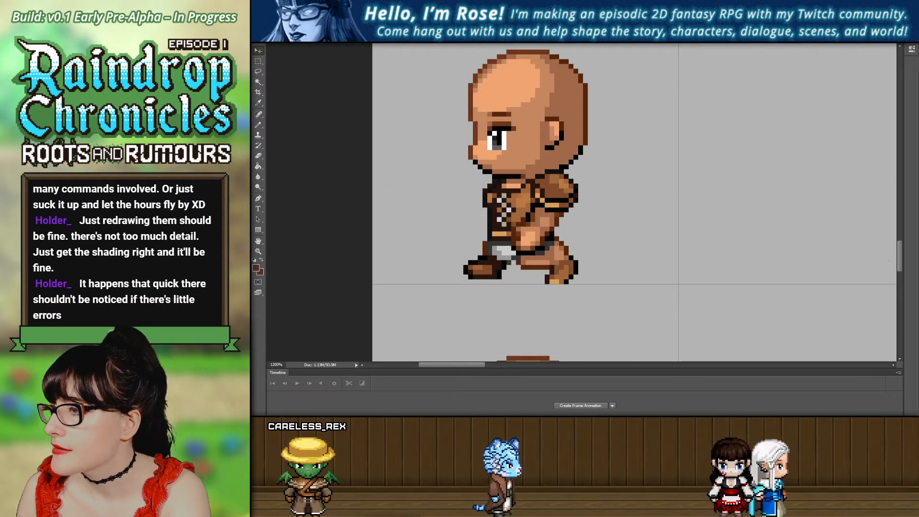
scroll(749, 243, down, 1)
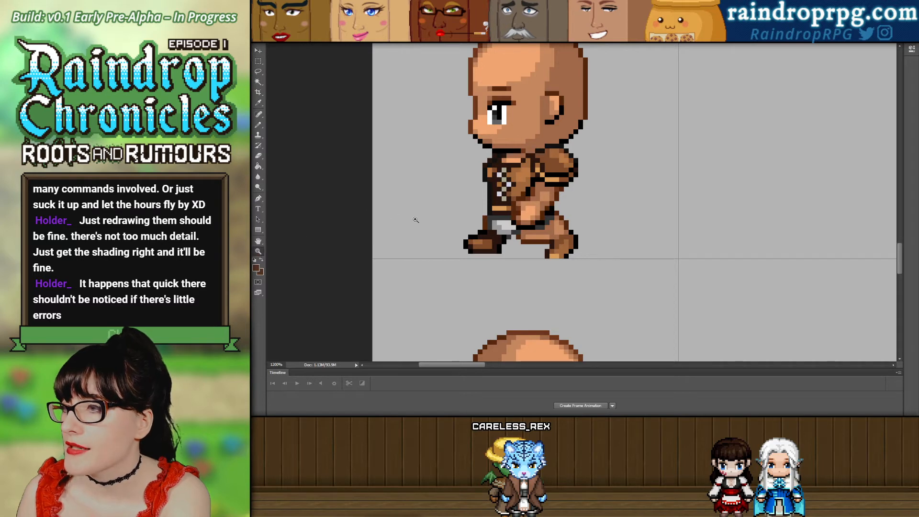
Bring back the original trousers and boots as a separate piece and place it beside the left-facing sprite as a reference.
click(559, 218)
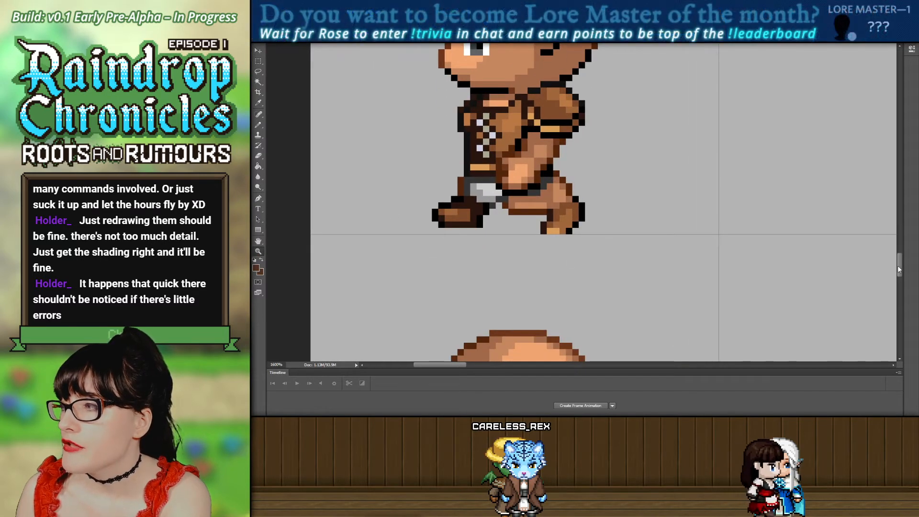
drag(898, 265, 897, 216)
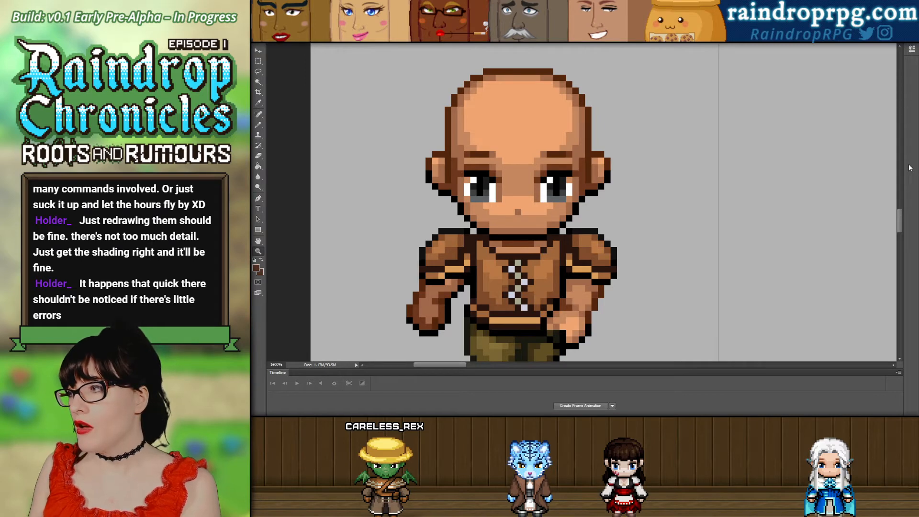
drag(903, 227, 903, 267)
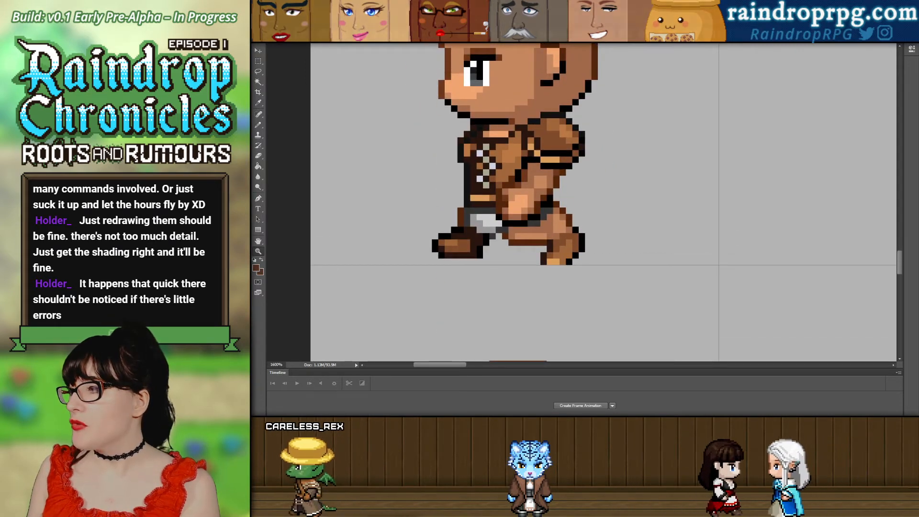
key(ctrl+z)
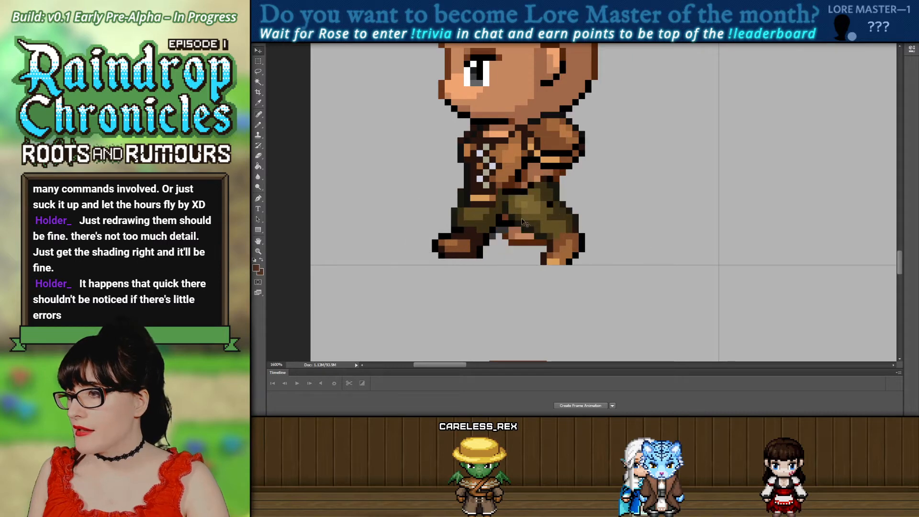
drag(546, 214, 728, 213)
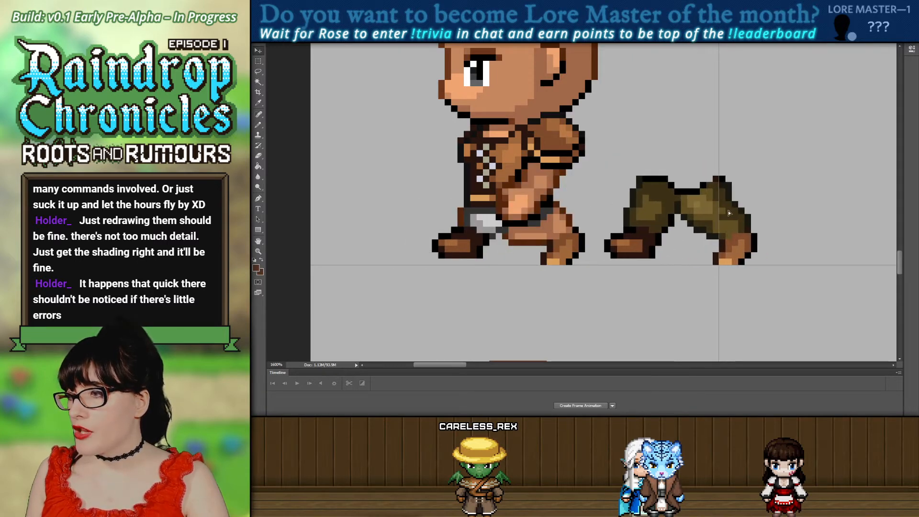
Examine the outline and shading of the set-aside trousers next to the sprite's bare legs at different magnifications.
click(258, 251)
click(660, 240)
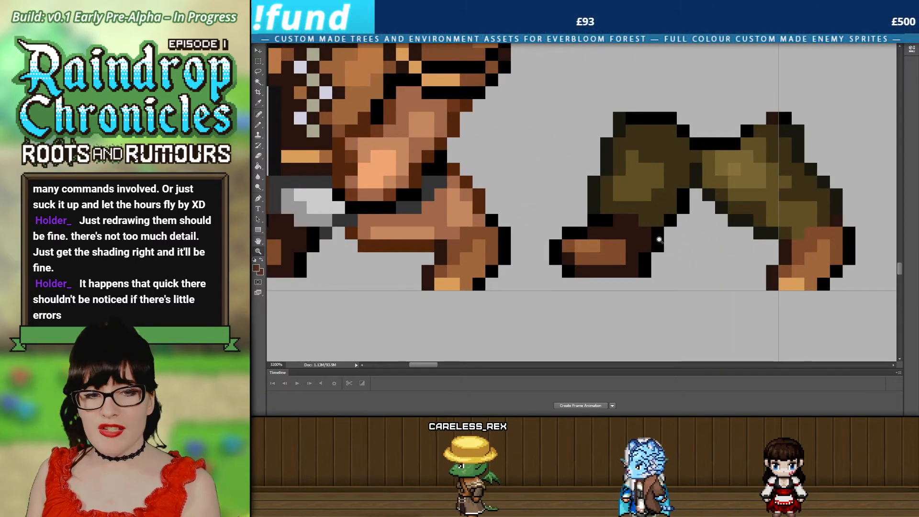
drag(424, 364, 422, 364)
alt+click(491, 251)
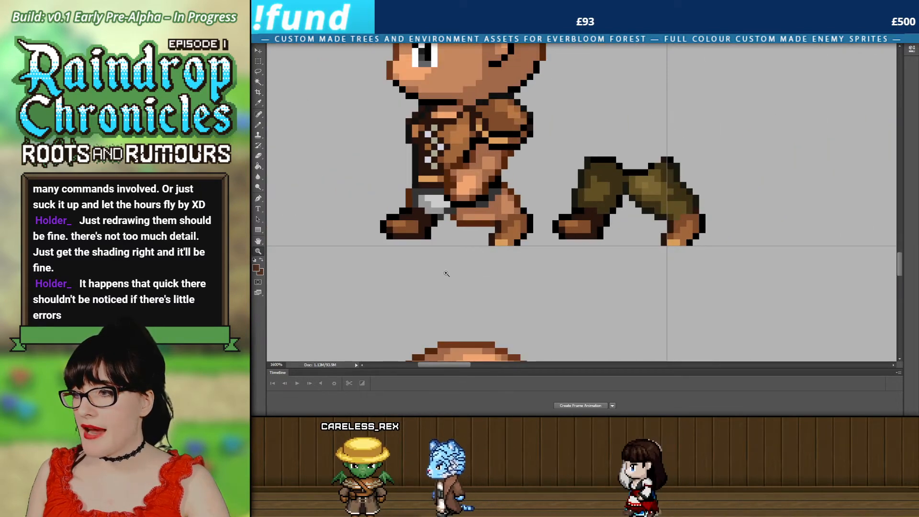
click(568, 254)
alt+click(568, 254)
scroll(579, 258, up, 3)
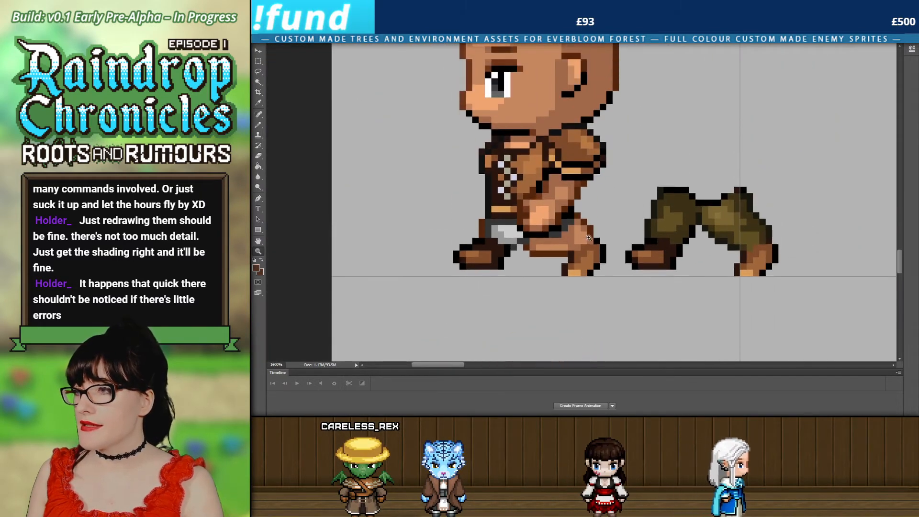
scroll(588, 261, down, 1)
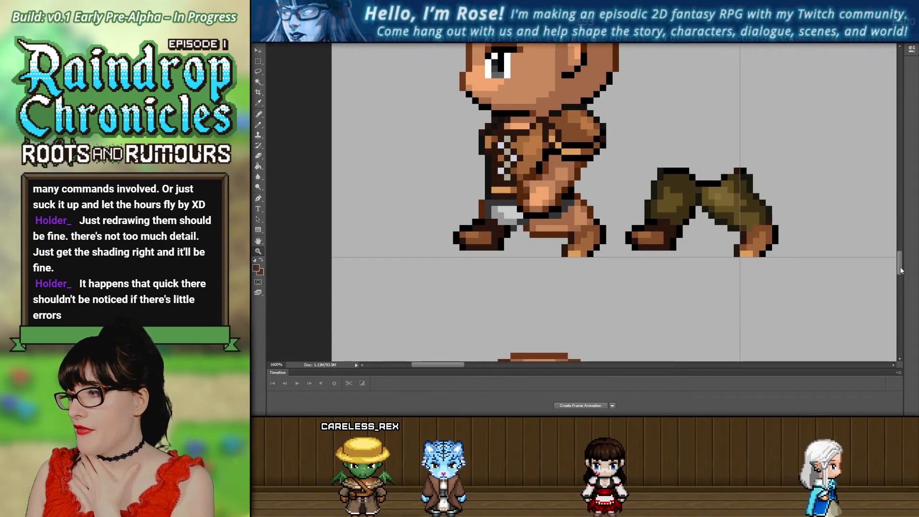
mouse_move(900, 266)
mouse_down()
mouse_move(901, 314)
mouse_move(895, 161)
mouse_move(890, 310)
mouse_move(897, 266)
mouse_up()
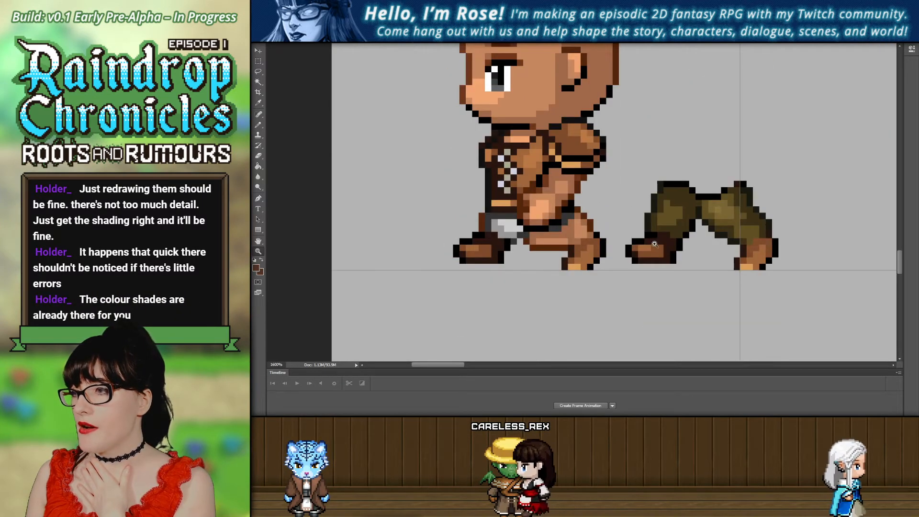
click(587, 228)
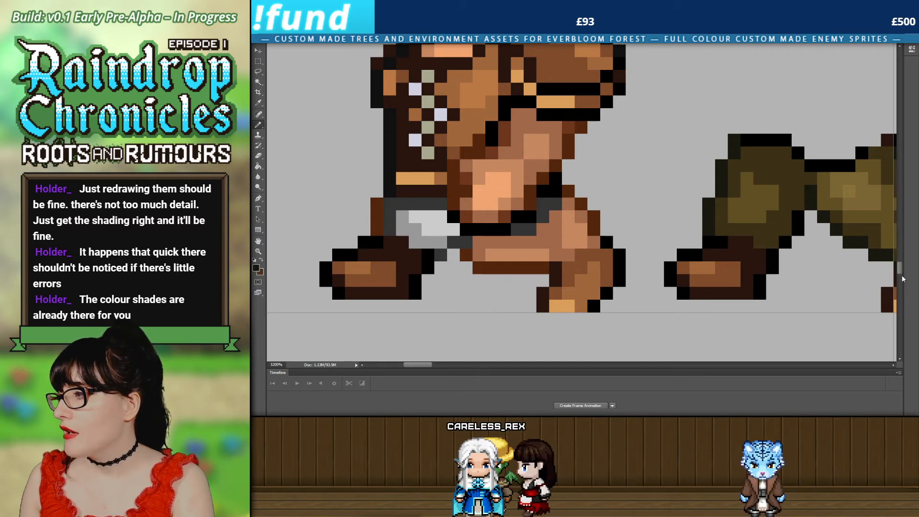
Check how the front-facing sprite's trousers meet the shirt and legs.
drag(903, 279, 906, 240)
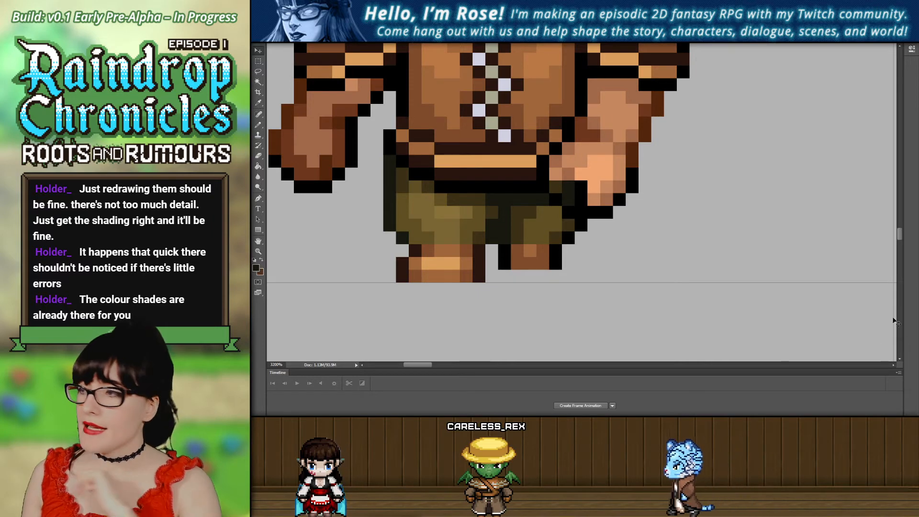
key(ctrl+z)
key(ctrl+z)
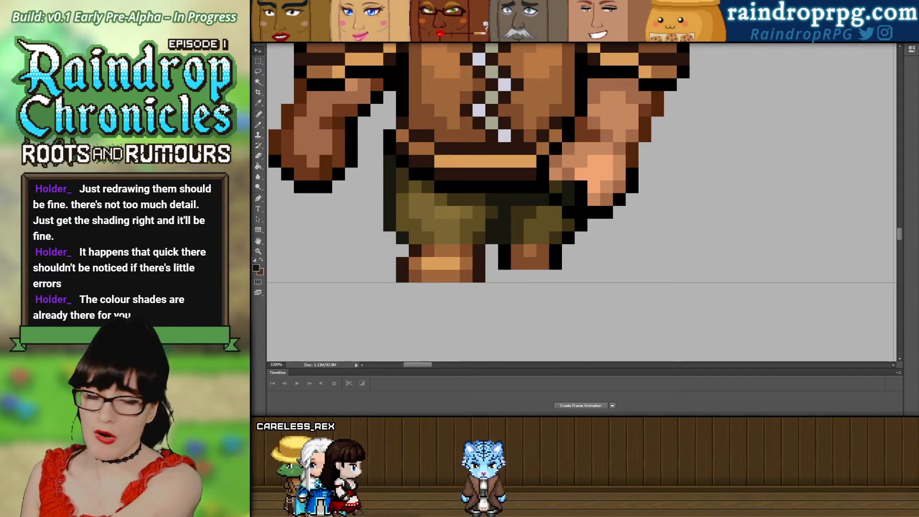
key(ctrl+z)
key(ctrl+z)
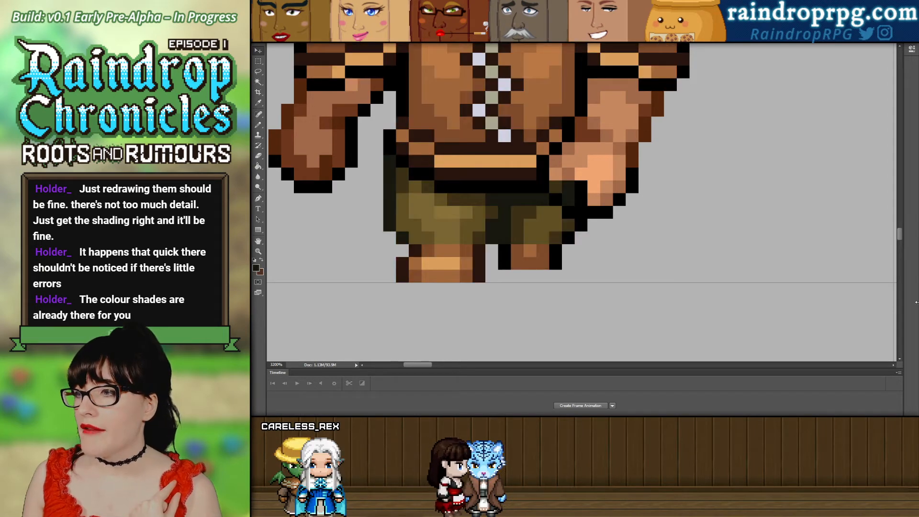
drag(916, 302, 918, 302)
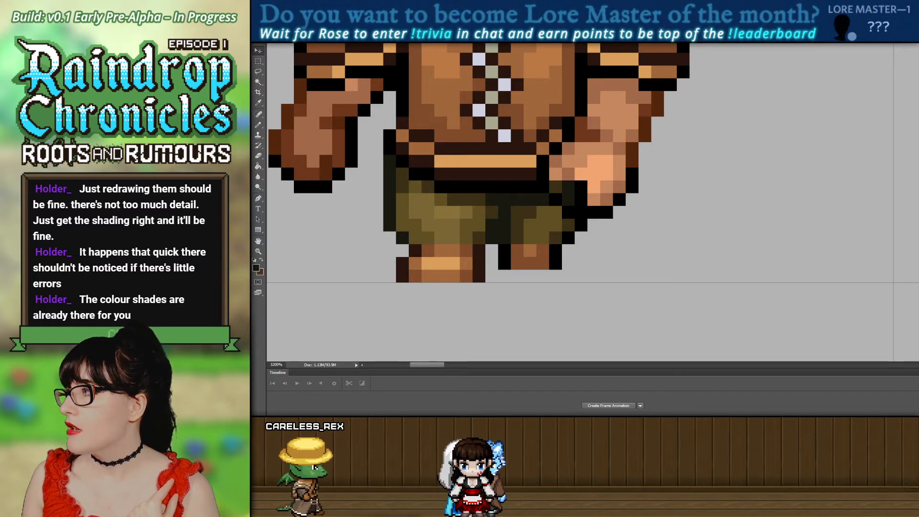
drag(918, 303, 916, 302)
Paint the left-facing sprite's trouser outline in near-black olive along the back of the rear thigh and beneath it.
drag(902, 240, 913, 286)
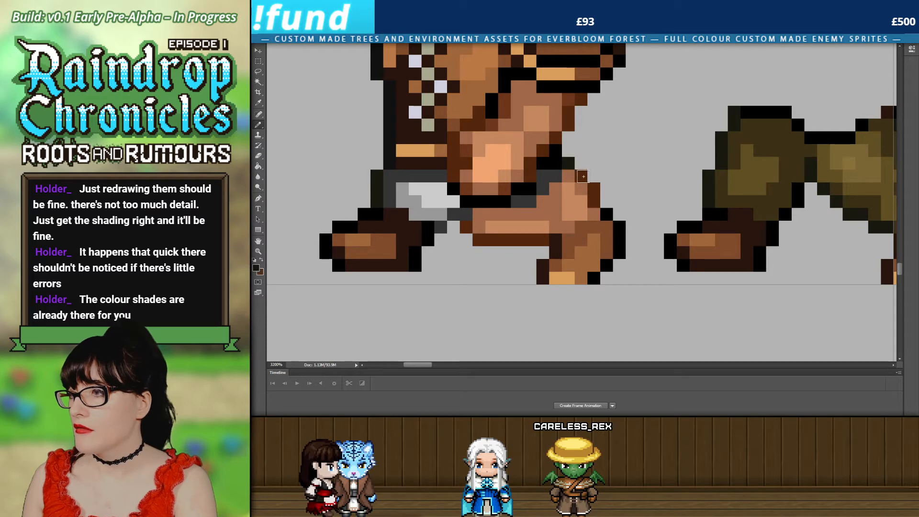
drag(583, 177, 594, 202)
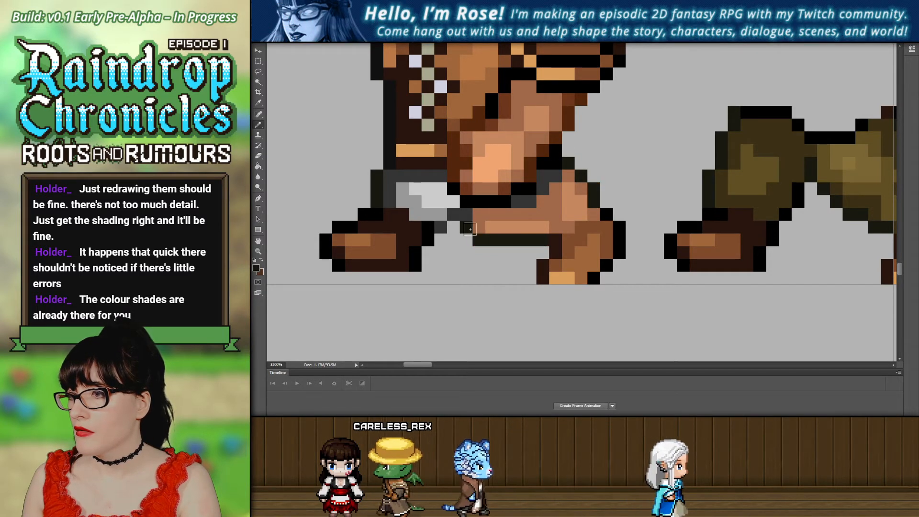
click(470, 229)
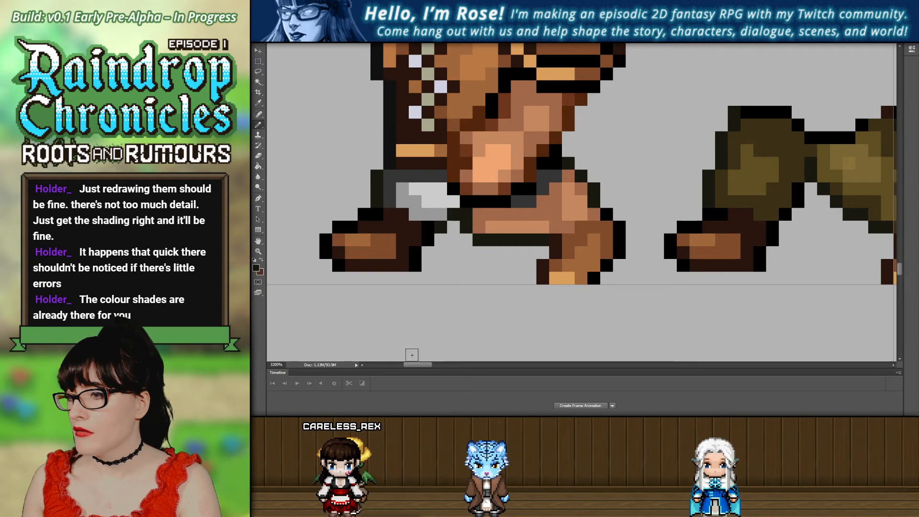
drag(414, 366, 415, 367)
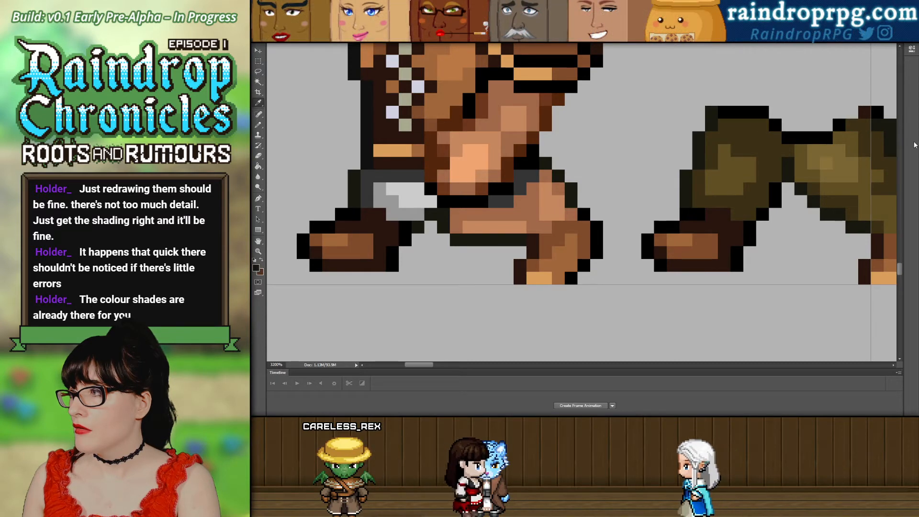
Fill the left-facing sprite's trouser legs with dark olive sampled from the reference trousers, covering the bare skin and underwear edges.
click(892, 128)
key(b)
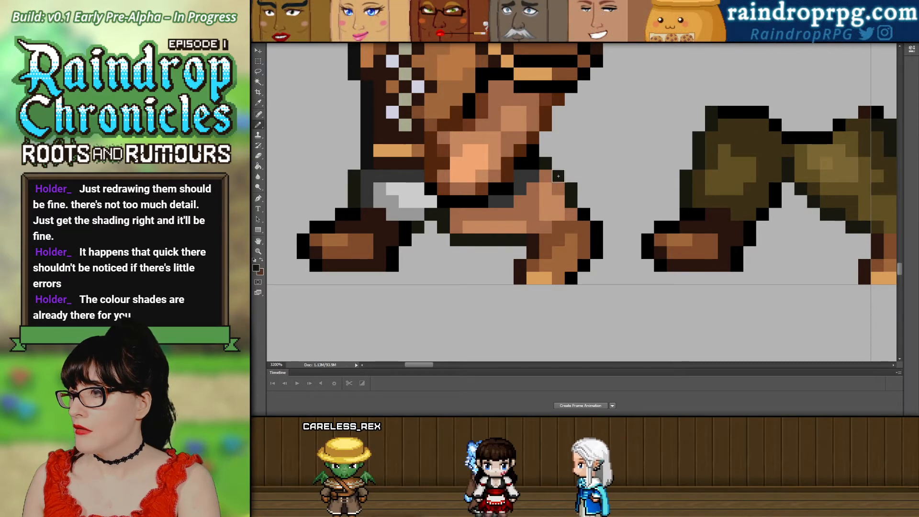
key(alt)
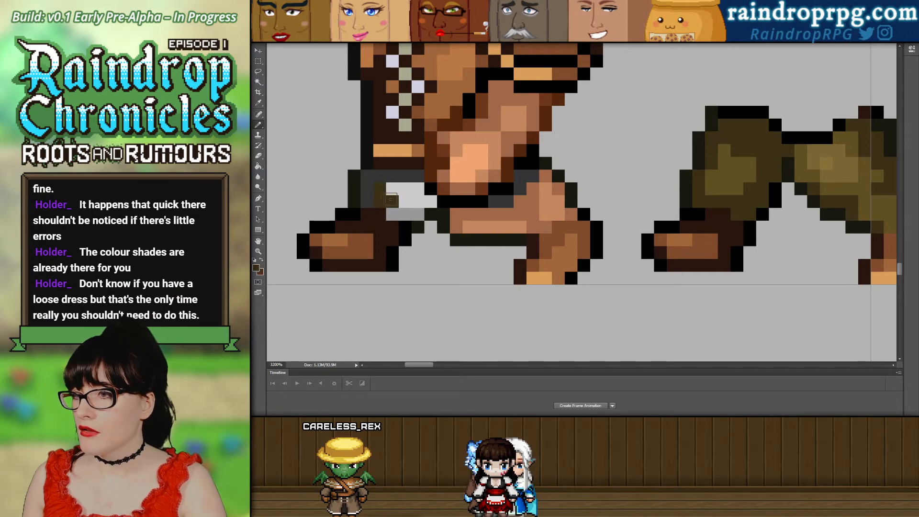
mouse_move(391, 200)
mouse_down()
mouse_move(395, 213)
mouse_move(523, 215)
mouse_up()
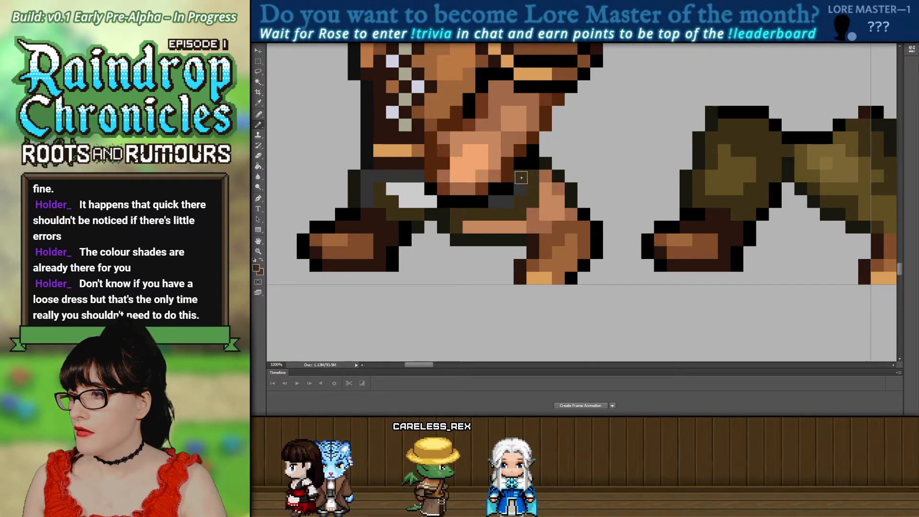
drag(522, 178, 496, 203)
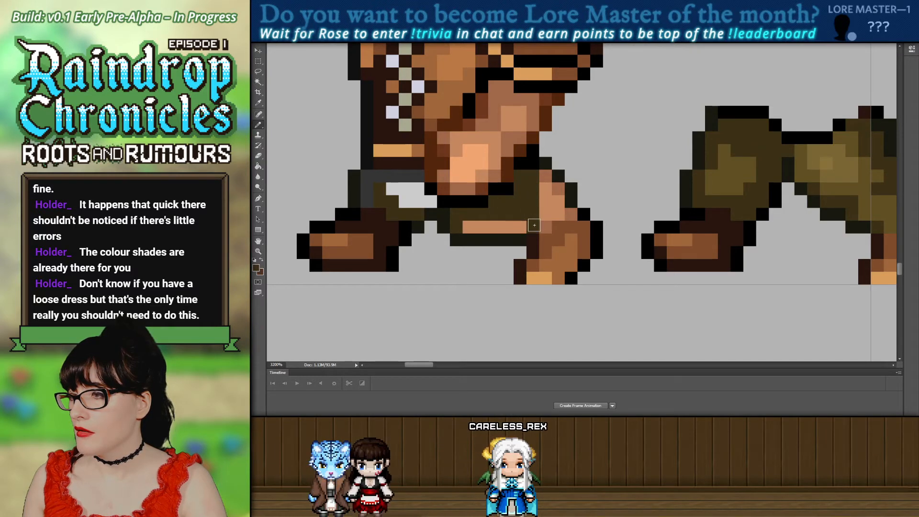
click(569, 215)
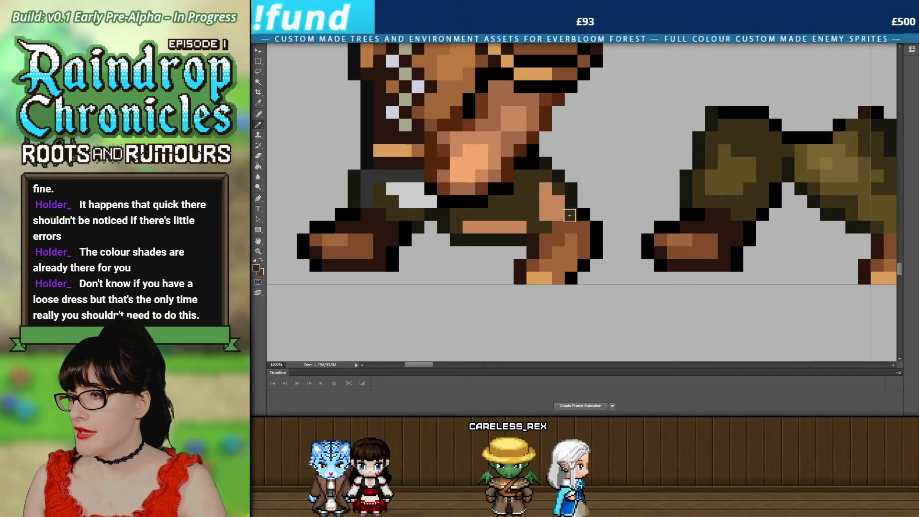
Add lighter olive shading sampled from the reference to both thighs and the knee, covering the remaining bare leg and underwear.
alt+click(728, 165)
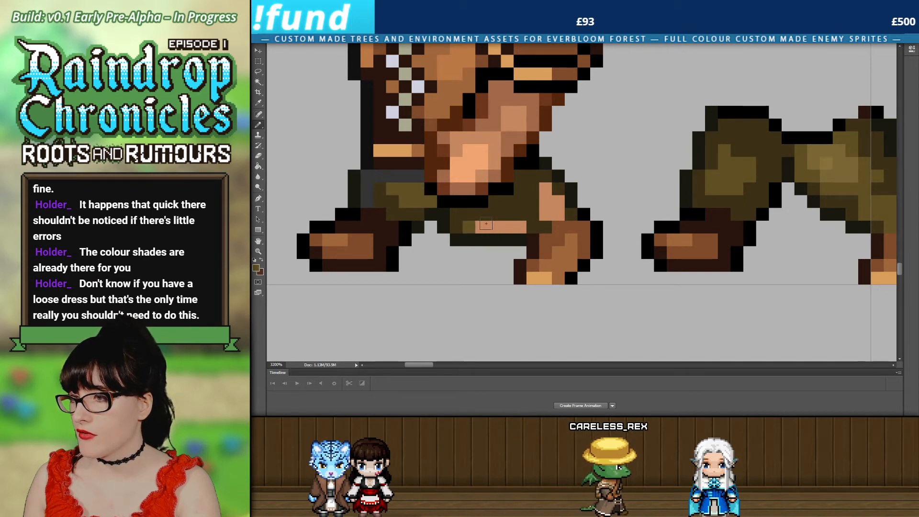
drag(544, 205, 554, 206)
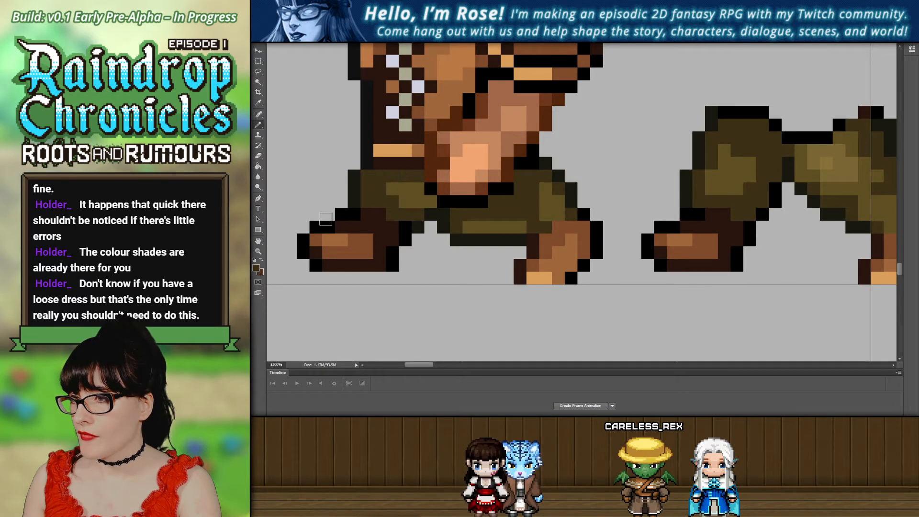
scroll(425, 166, down, 6)
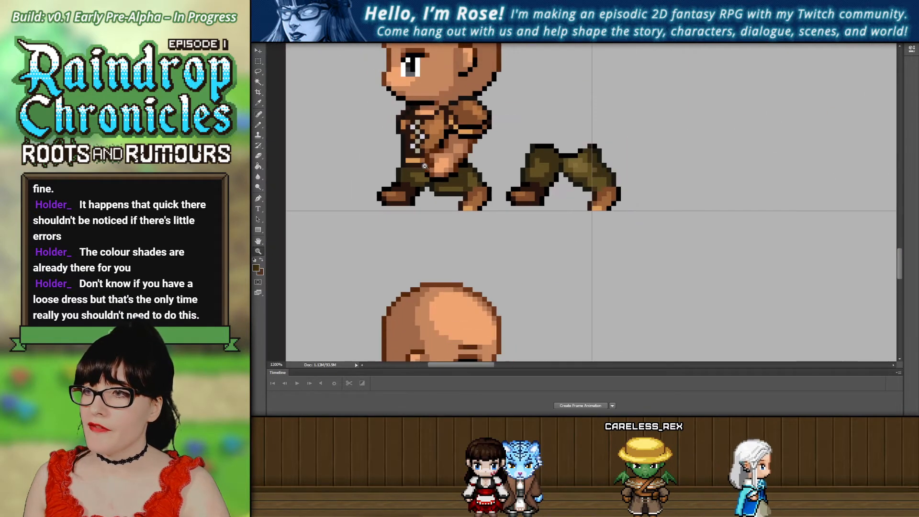
Check the redrawn trousers at different magnifications, and compare the lowered front-facing sprite with its clothing hidden and shown.
drag(501, 368, 496, 368)
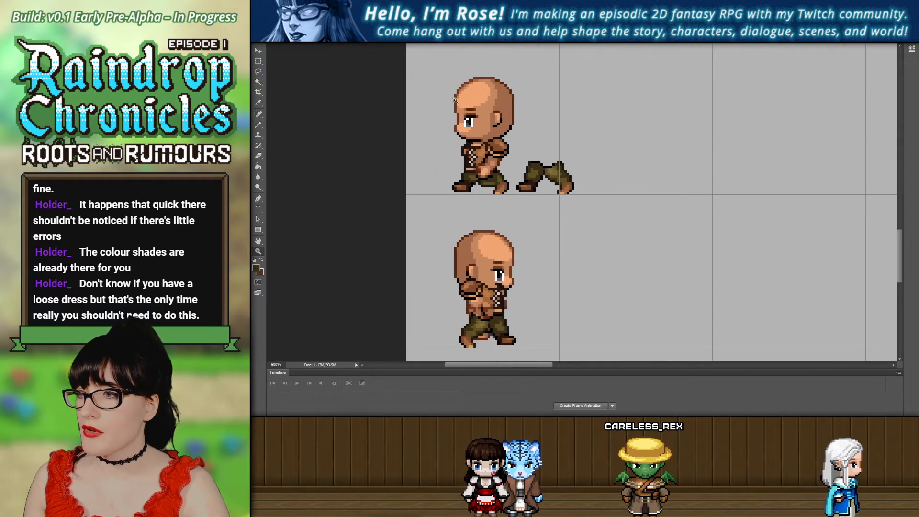
scroll(494, 191, up, 4)
scroll(494, 191, down, 3)
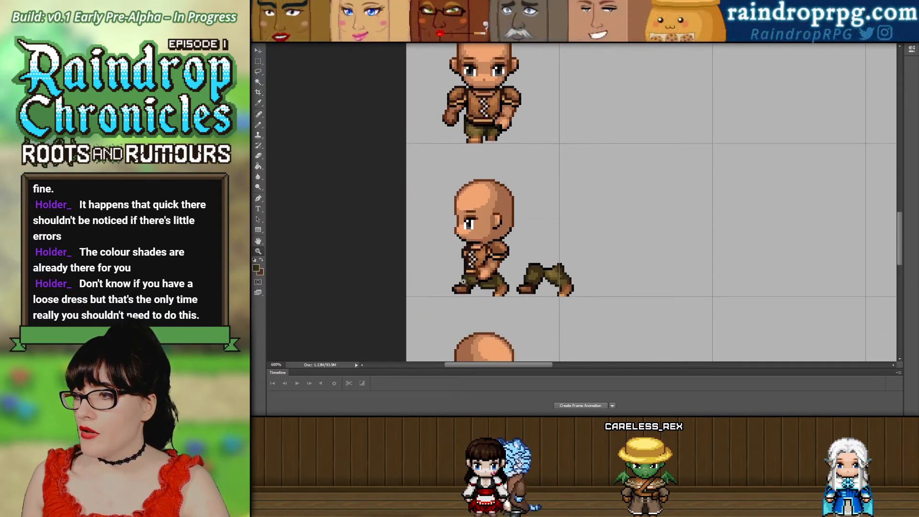
drag(482, 256, 596, 255)
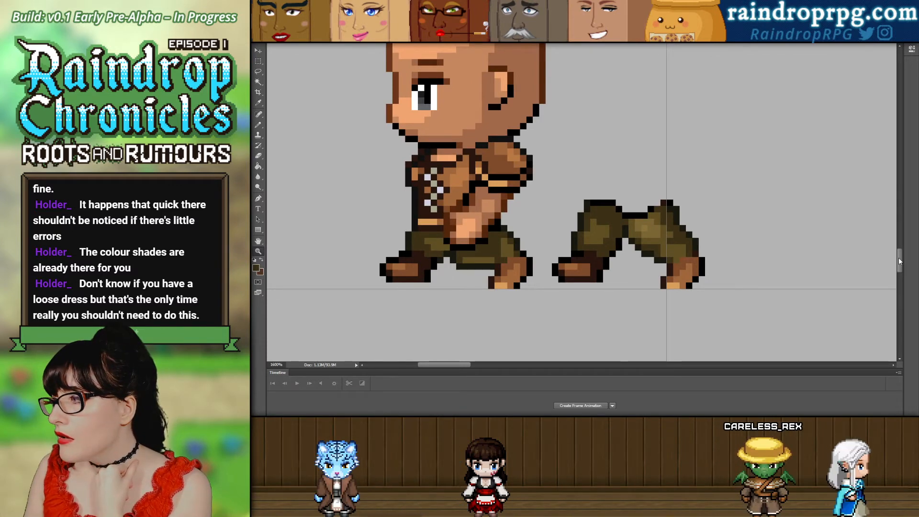
drag(899, 262, 908, 235)
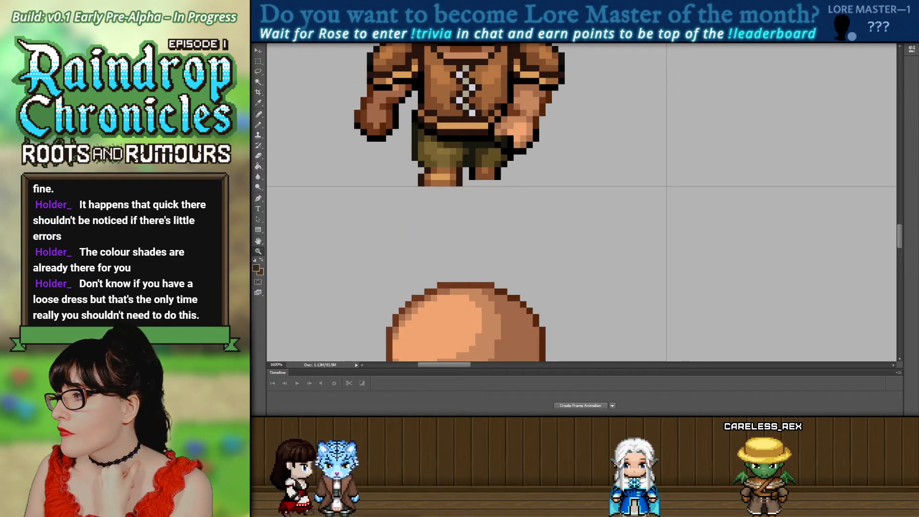
key(ctrl+z)
key(ctrl+z)
key(ctrl+z)
key(ctrl+z)
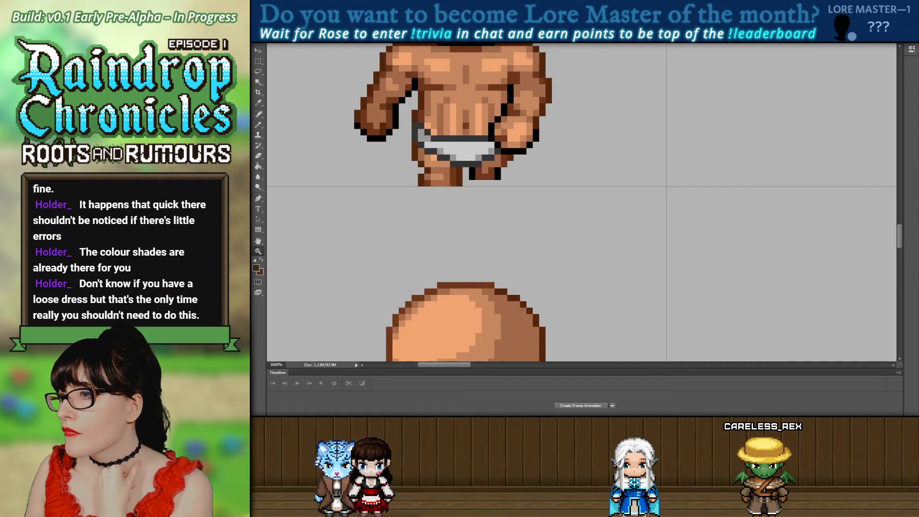
key(ctrl+z)
key(ctrl+z)
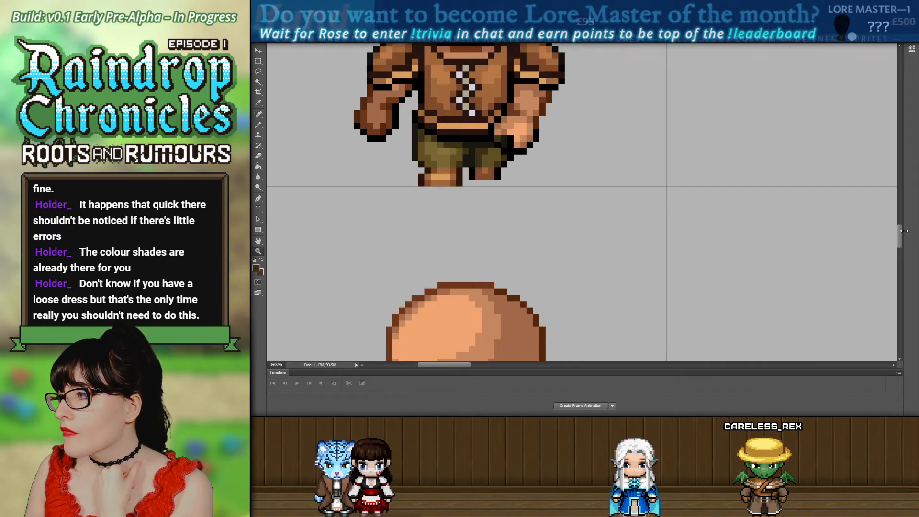
Compare the original left-facing walking sprite further up the sheet with its clothing hidden and shown.
drag(916, 238, 912, 133)
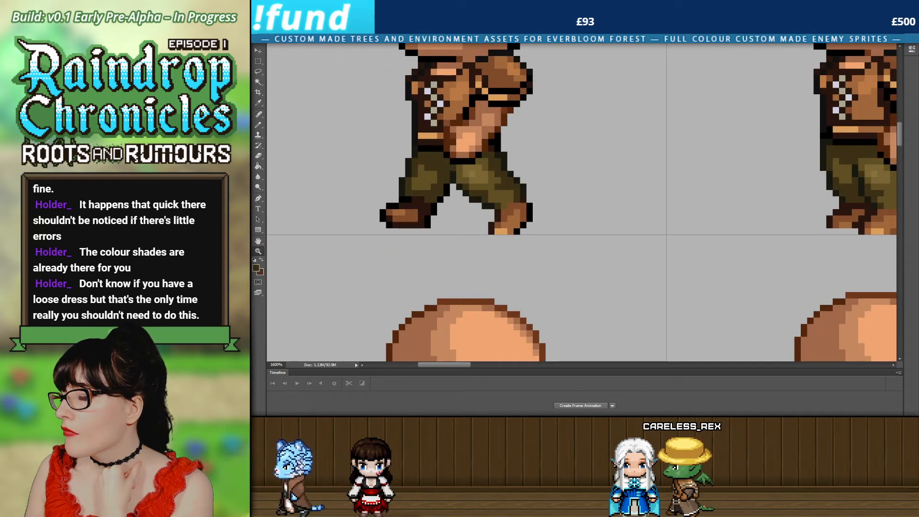
key(ctrl+z)
key(ctrl+z)
key(ctrl+z)
key(ctrl+z)
key(ctrl+z)
key(ctrl+z)
key(ctrl+z)
key(ctrl+z)
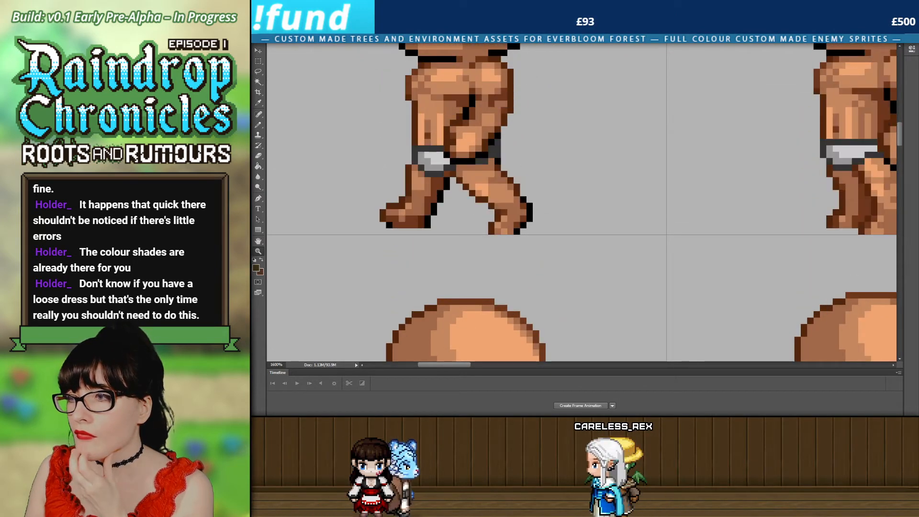
key(ctrl+z)
key(ctrl+z)
key(ctrl+z)
key(ctrl+z)
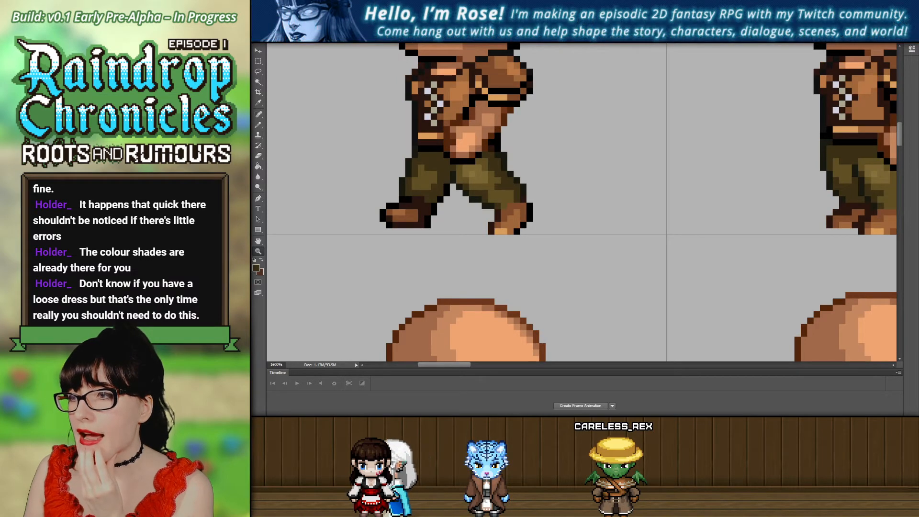
Examine up close how the original left-facing sprite's trousers and boots cover its bare legs, alternating the clothing's visibility, and return to the lowered sprites.
click(467, 185)
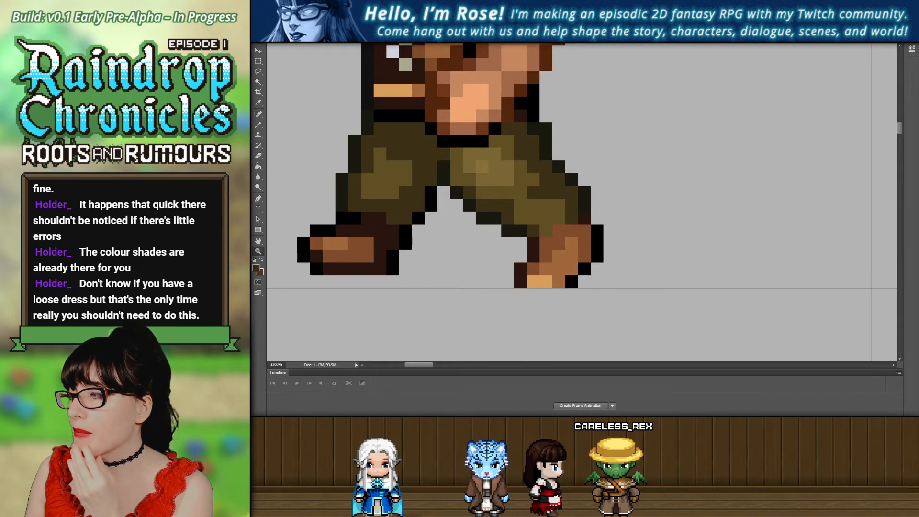
key(ctrl+z)
key(ctrl+z)
key(ctrl+z)
key(ctrl+z)
key(ctrl+z)
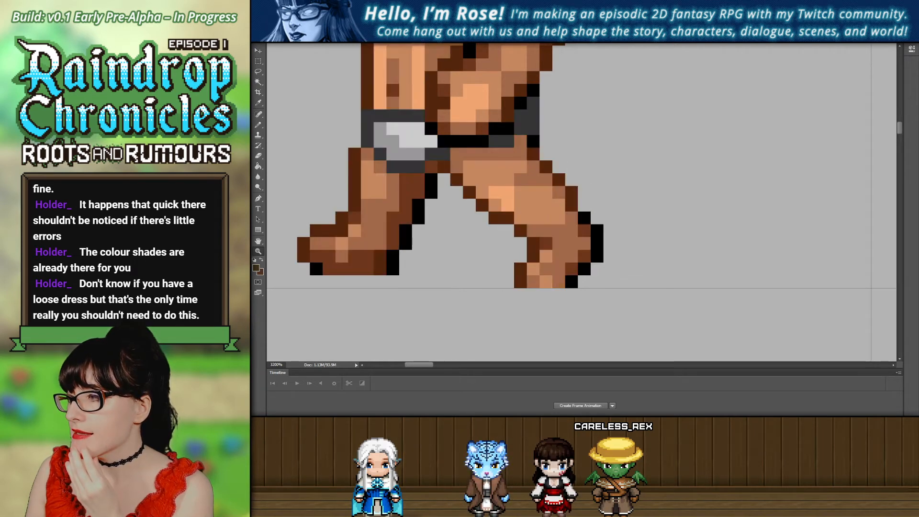
key(ctrl+z)
key(ctrl+z)
key(ctrl+z)
key(ctrl+z)
key(ctrl+z)
key(ctrl+z)
key(ctrl+z)
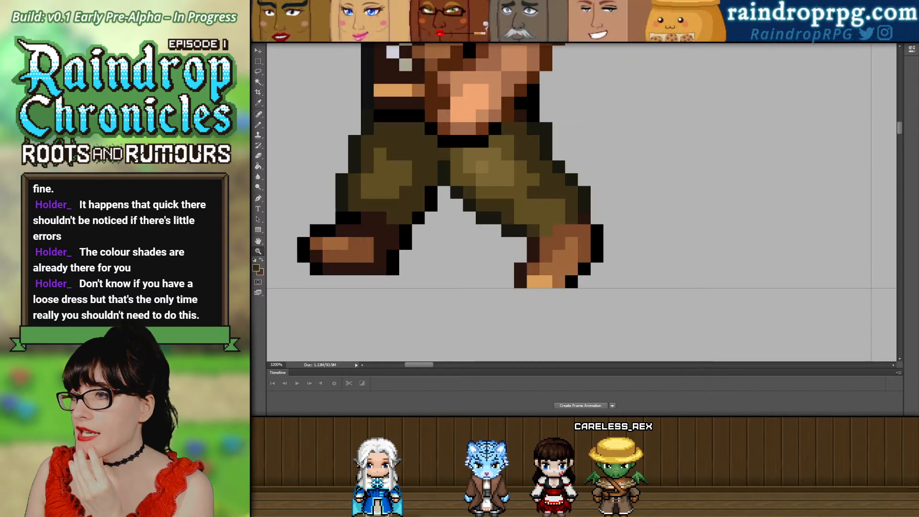
key(ctrl+z)
key(ctrl+z)
key(ctrl+z)
key(ctrl+z)
key(ctrl+z)
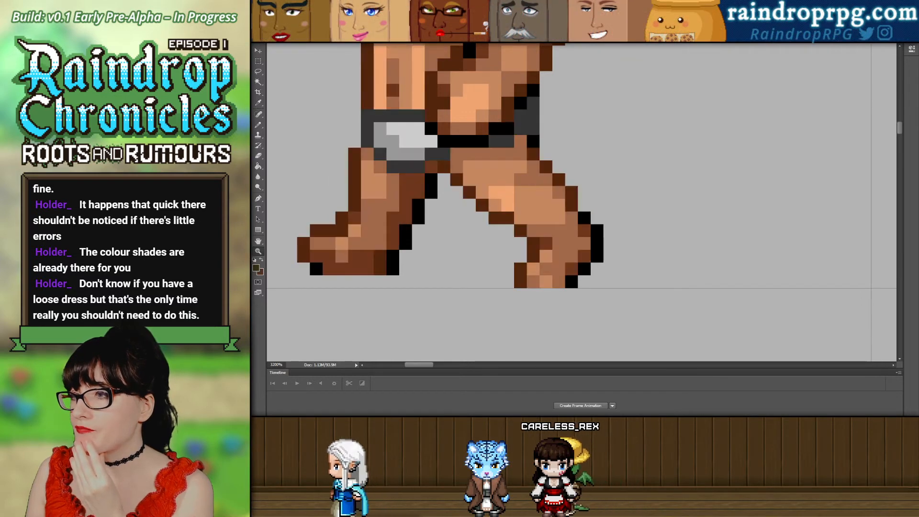
key(ctrl+z)
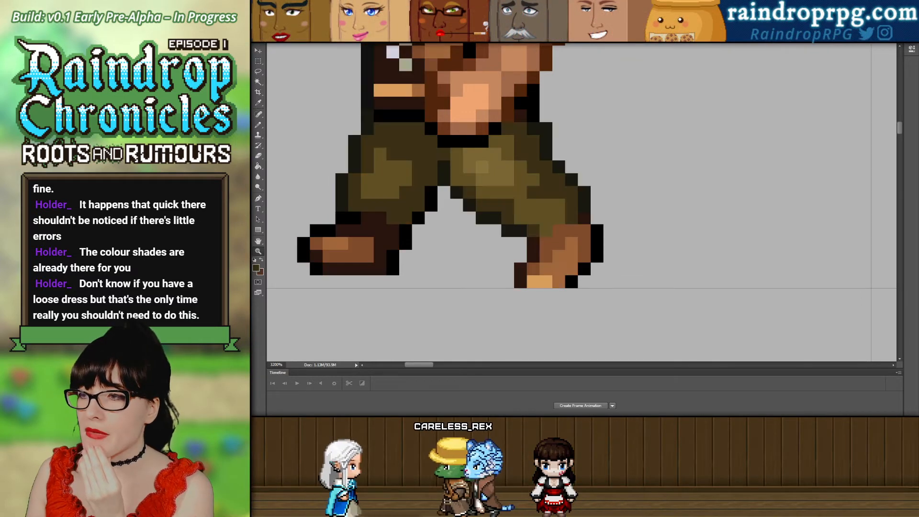
key(ctrl+z)
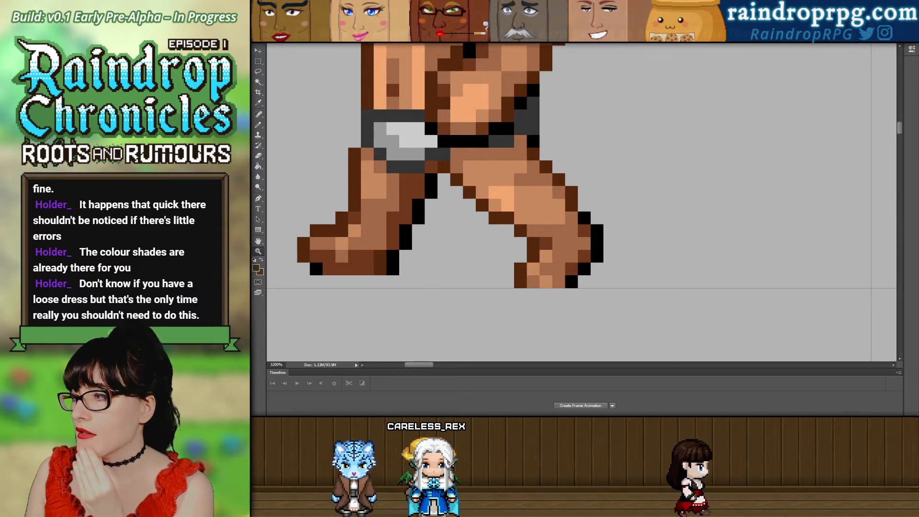
key(ctrl+z)
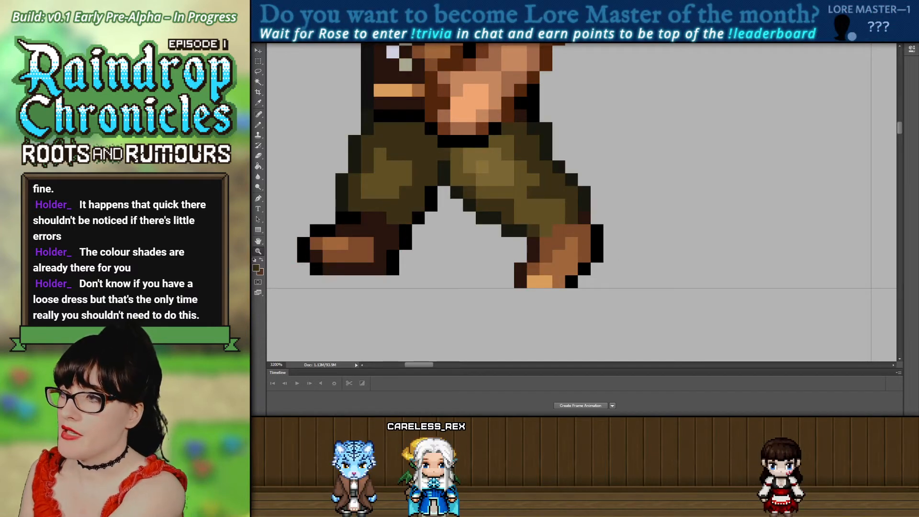
key(ctrl+z)
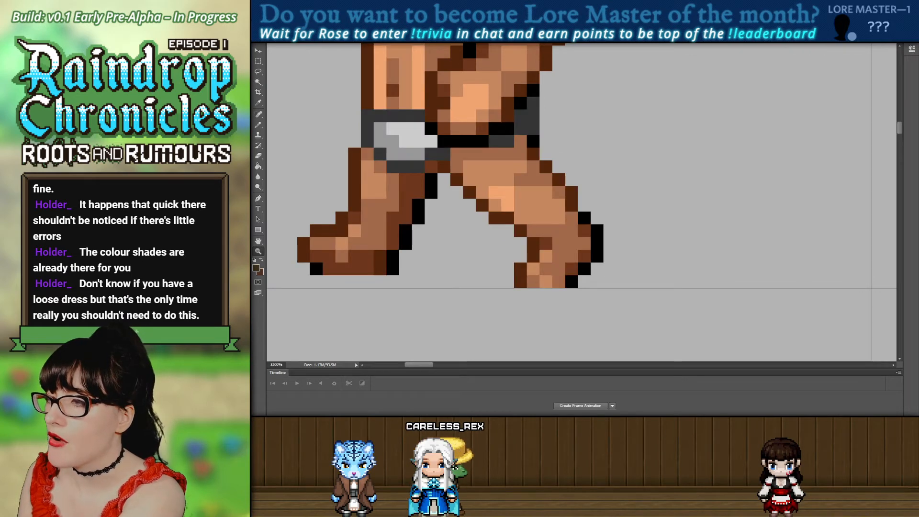
key(ctrl+z)
key(ctrl+z)
key(ctrl+z)
key(ctrl+z)
key(ctrl+z)
key(ctrl+z)
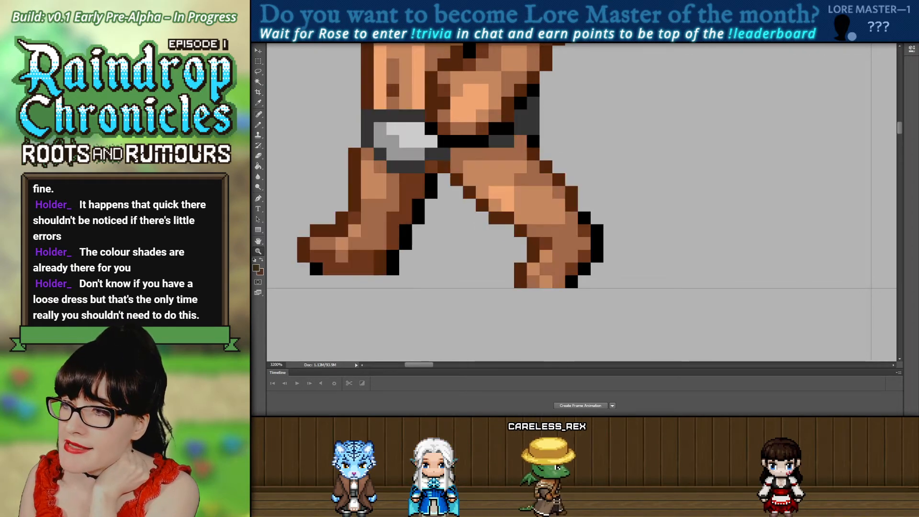
key(ctrl+z)
key(ctrl+z)
key(ctrl+z)
key(ctrl+z)
key(ctrl+z)
key(ctrl+z)
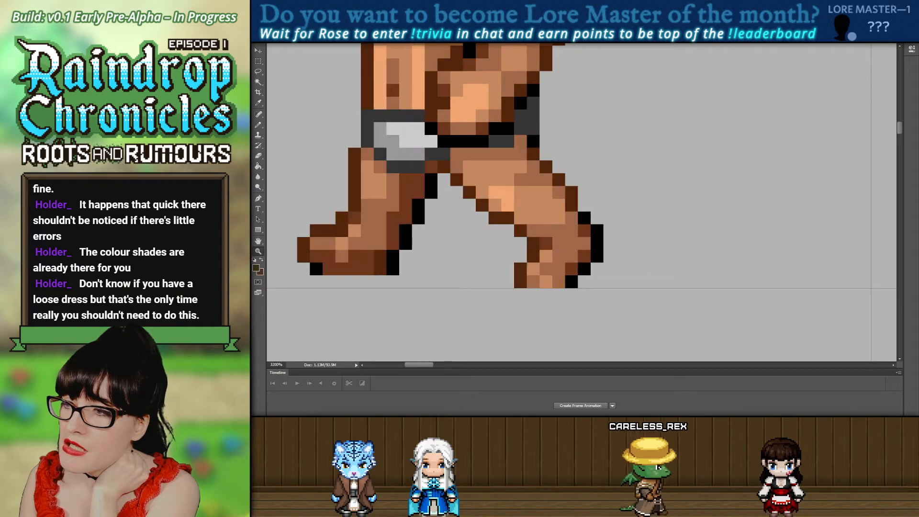
key(ctrl+z)
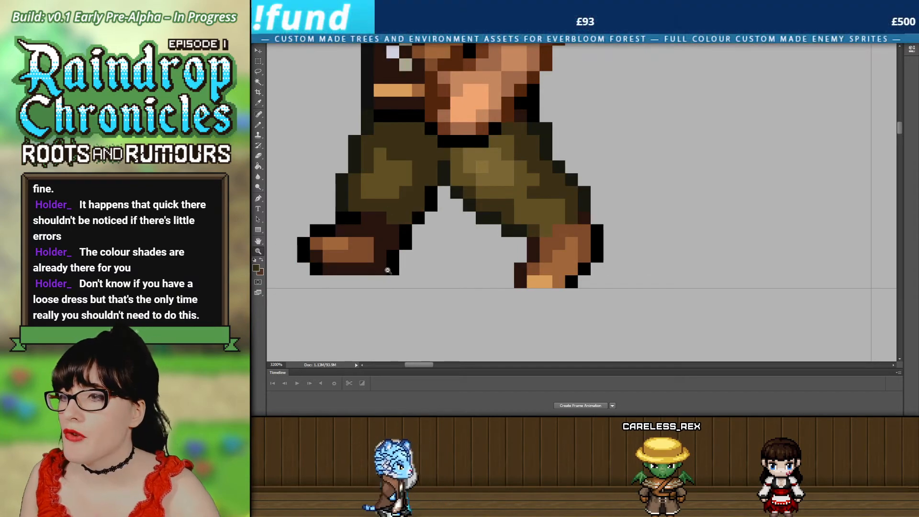
scroll(388, 271, down, 7)
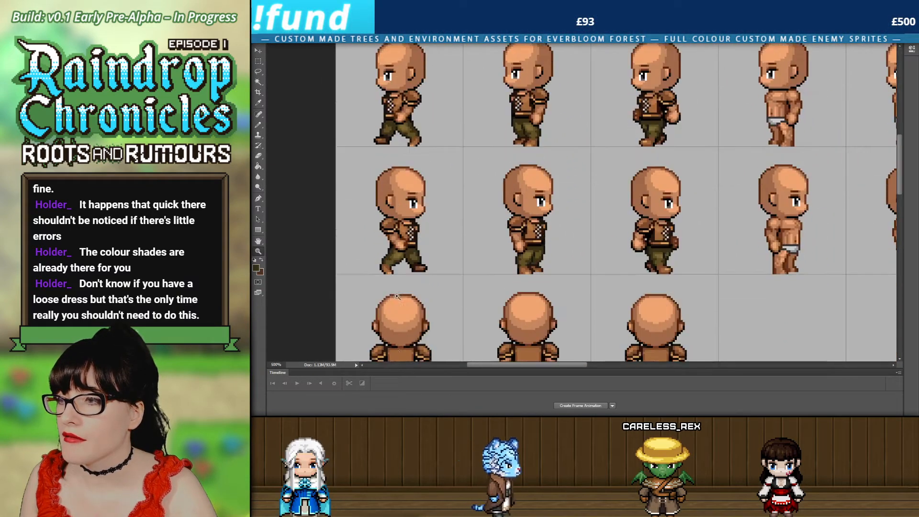
scroll(397, 296, down, 10)
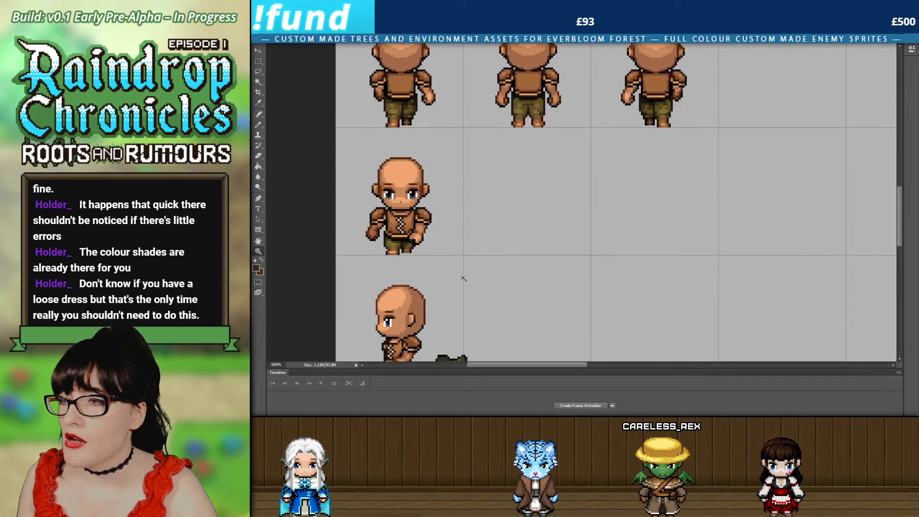
scroll(463, 278, down, 5)
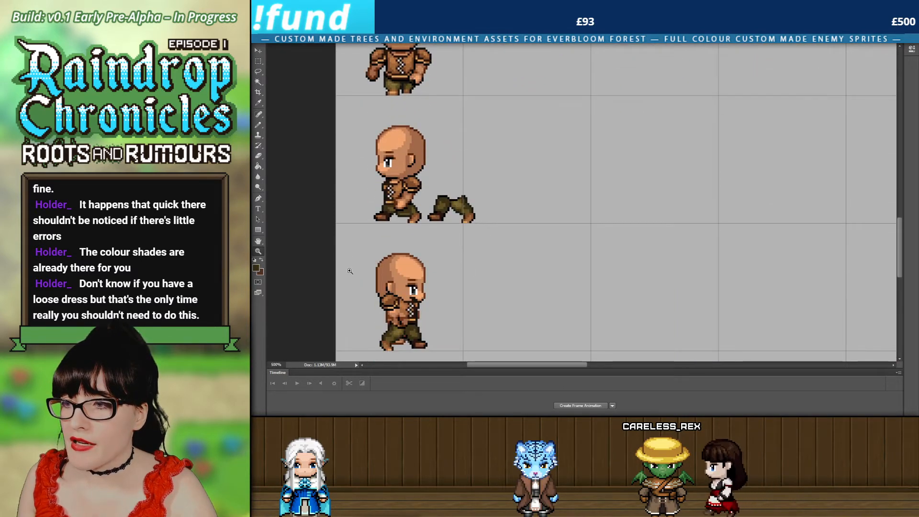
Compare the lowered left-facing sprite's legs up close with the redrawn trousers hidden and shown.
scroll(352, 270, up, 2)
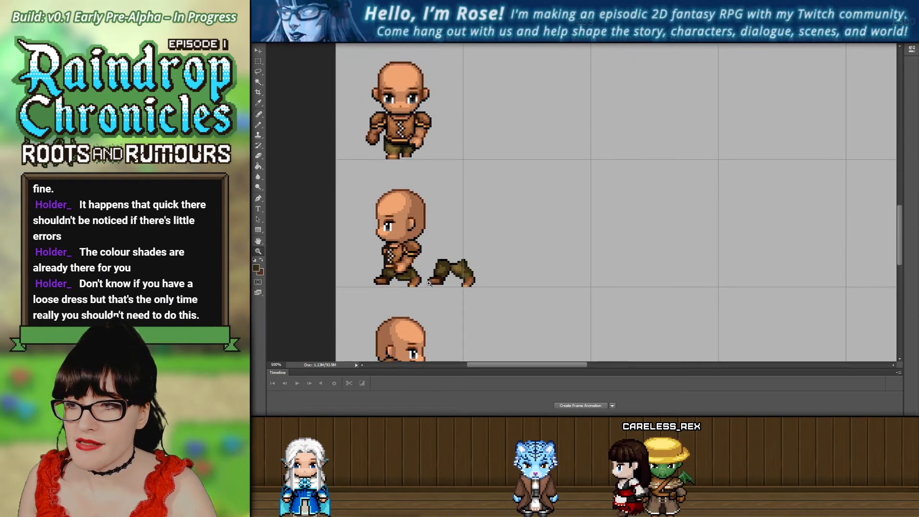
scroll(410, 297, down, 1)
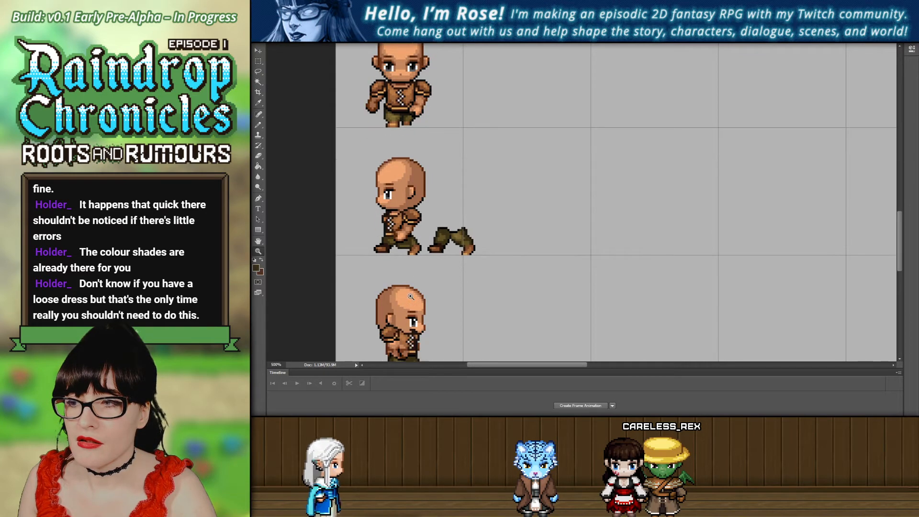
scroll(411, 297, up, 5)
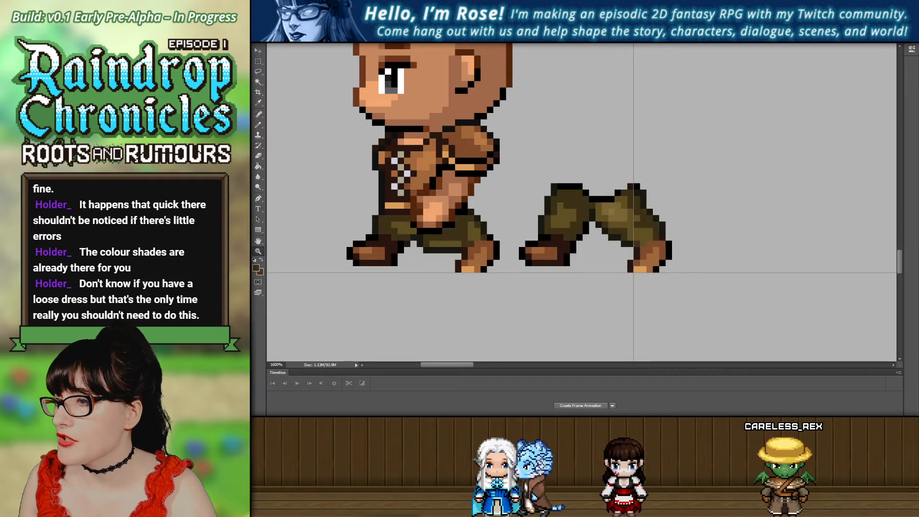
click(411, 258)
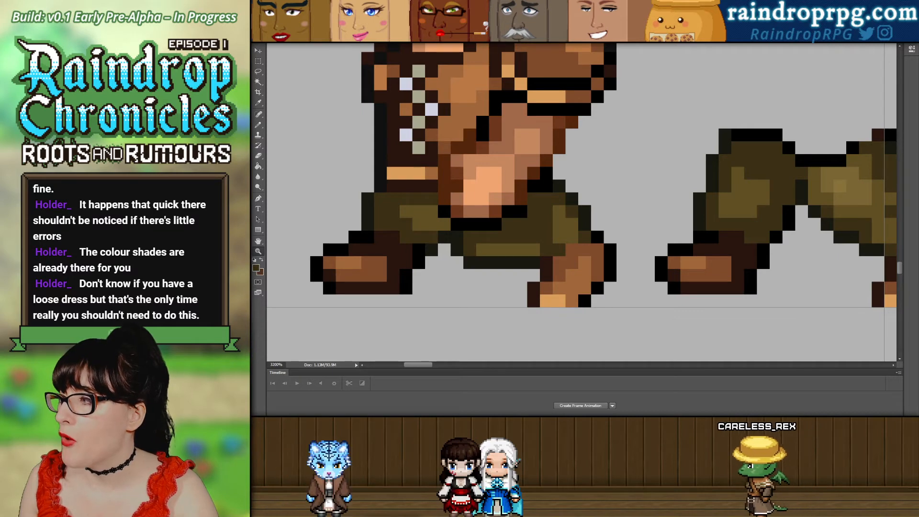
key(ctrl+z)
key(ctrl+z)
key(ctrl+z)
key(ctrl+z)
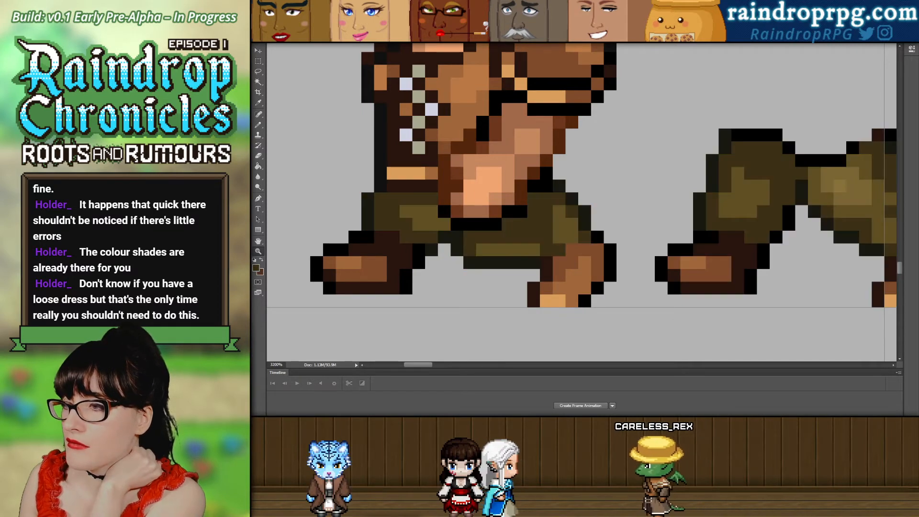
key(ctrl+z)
key(ctrl+z)
key(ctrl+z)
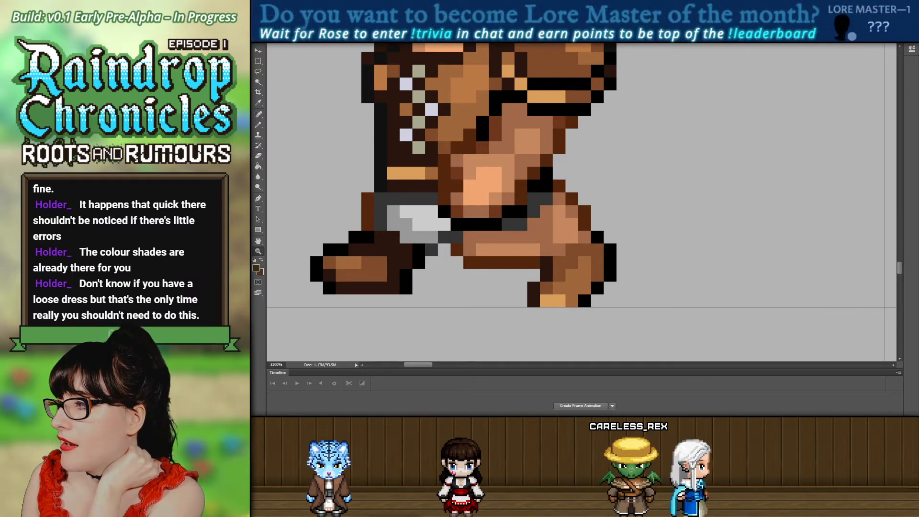
key(ctrl+z)
key(ctrl+z)
key(ctrl+z)
key(ctrl+z)
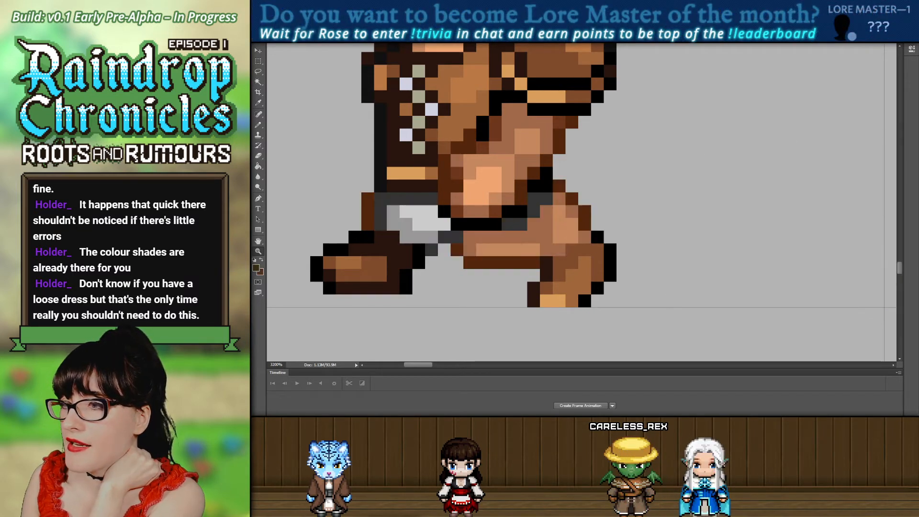
key(ctrl+z)
key(ctrl+z)
key(ctrl+z)
key(ctrl+z)
key(ctrl+z)
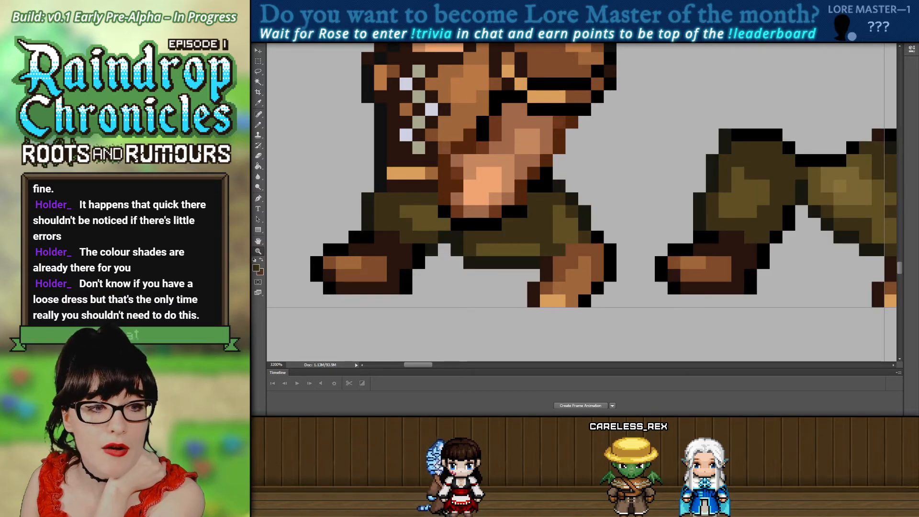
Judge the redrawn left-facing trousers at several magnifications alongside the spare reference trousers and the neighbouring sprites.
alt+click(572, 187)
alt+click(580, 273)
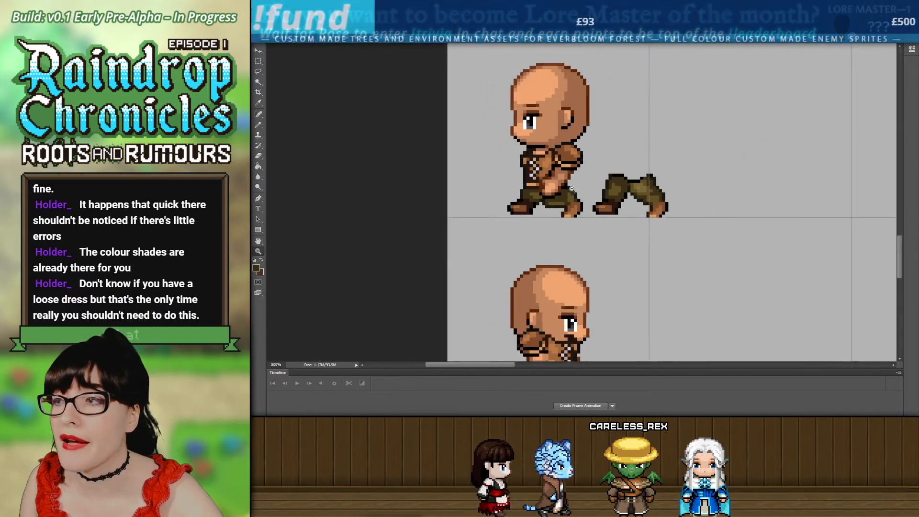
alt+click(579, 273)
alt+click(570, 249)
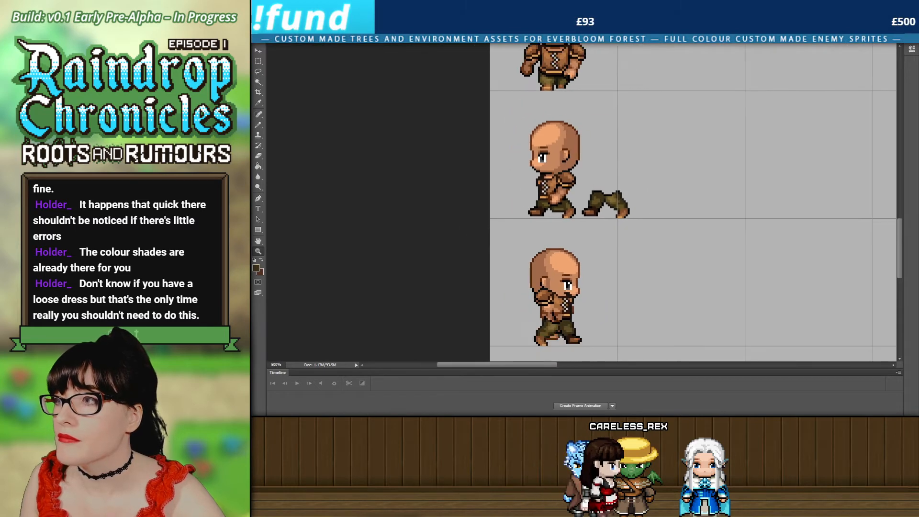
alt+click(551, 199)
alt+click(551, 198)
alt+click(595, 252)
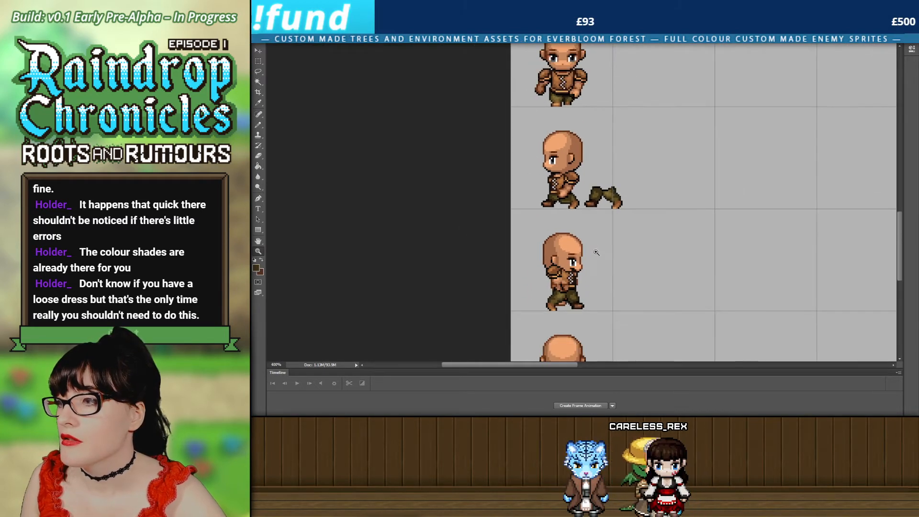
alt+click(594, 252)
alt+click(596, 250)
click(616, 241)
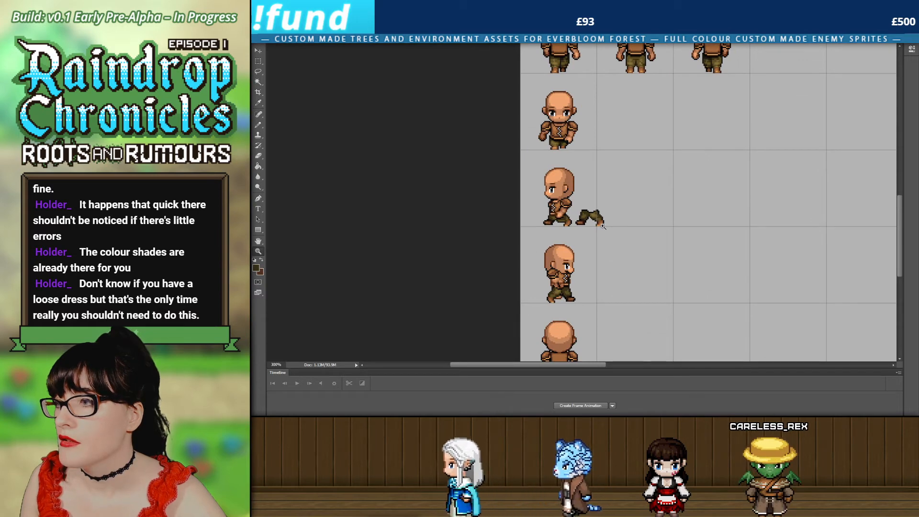
scroll(601, 235, up, 1)
drag(569, 258, 577, 259)
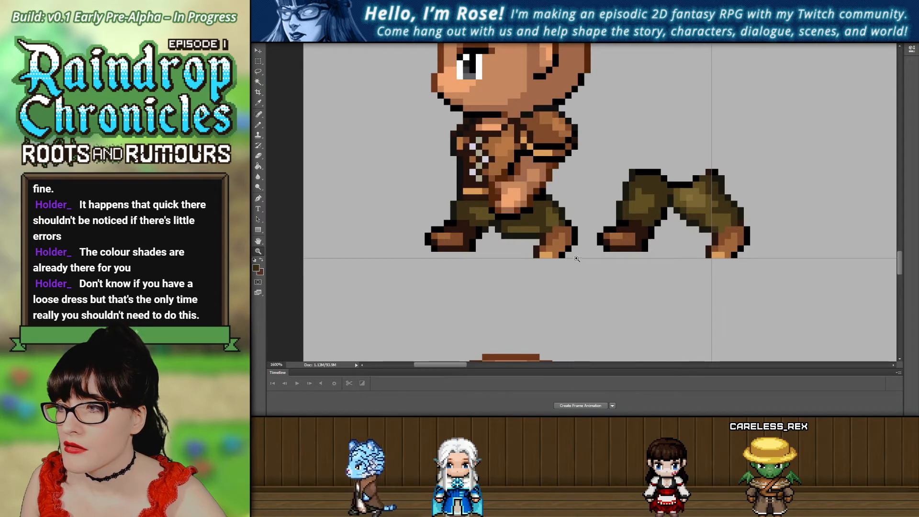
alt+click(579, 225)
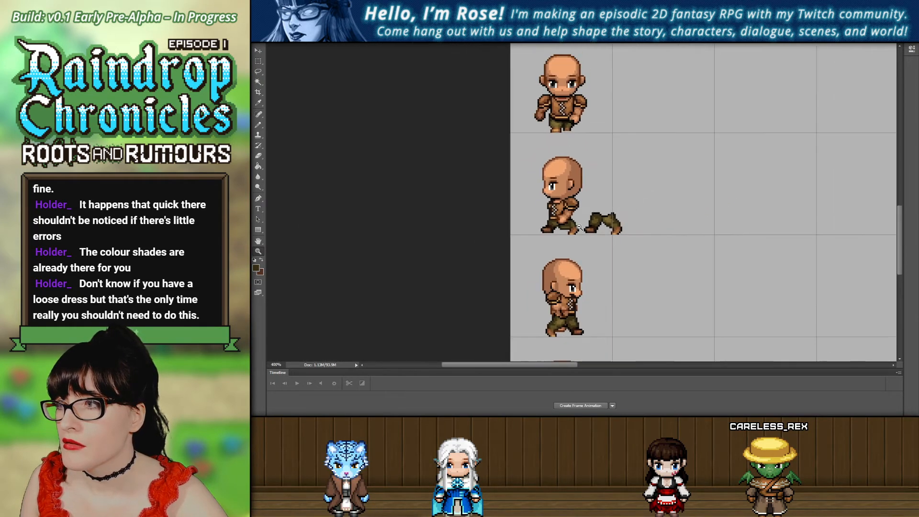
scroll(676, 164, up, 1)
click(681, 231)
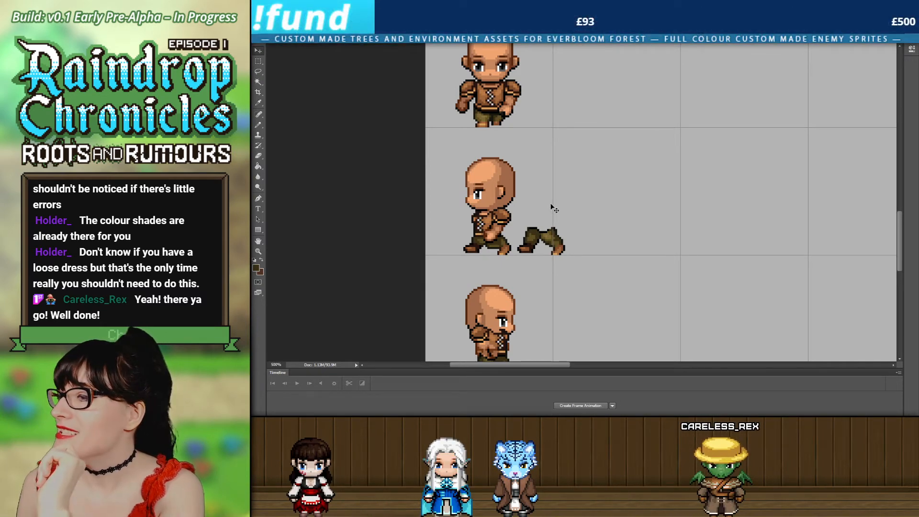
Select the spare reference trousers beside the lowered left-facing sprite and cut them from the sheet.
scroll(554, 208, down, 3)
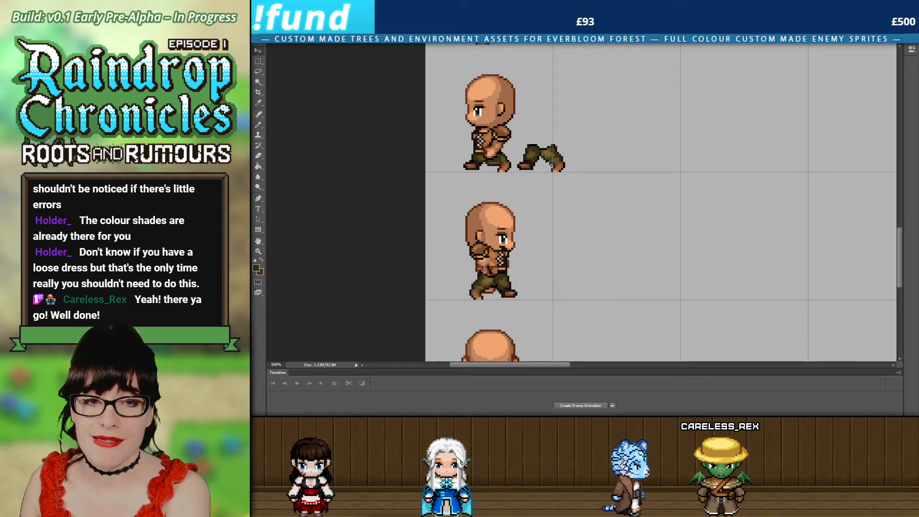
scroll(419, 201, up, 3)
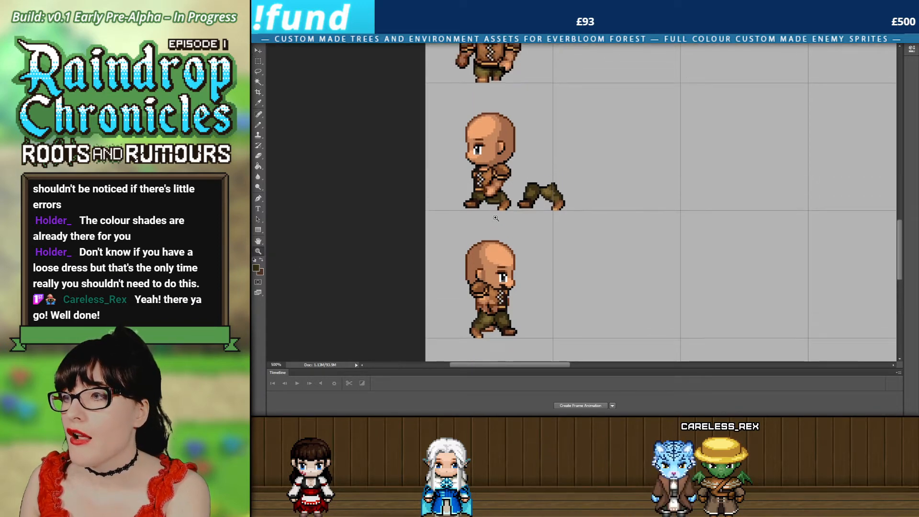
drag(519, 231, 518, 240)
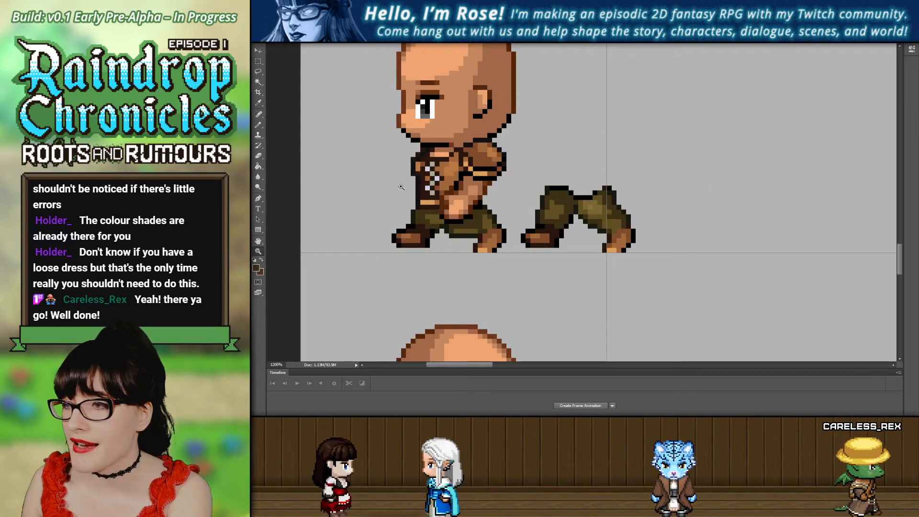
click(435, 209)
click(435, 208)
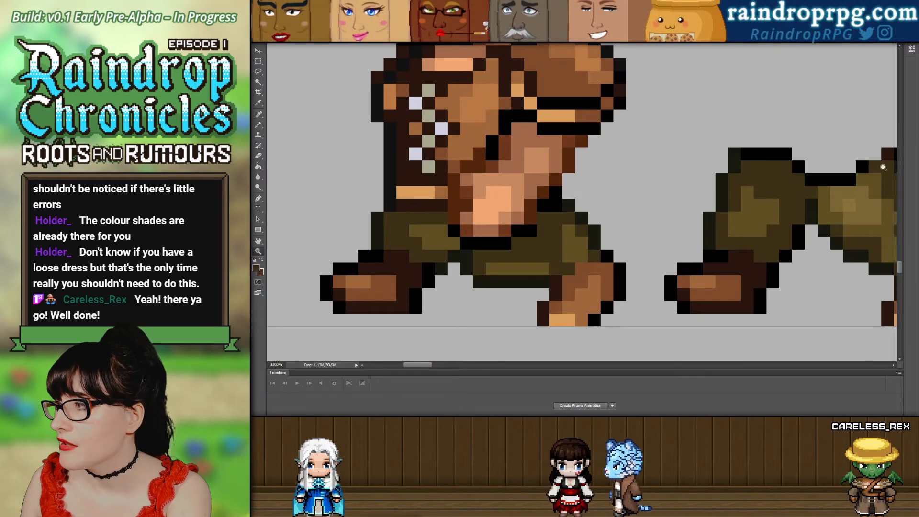
mouse_move(902, 264)
mouse_down()
mouse_move(901, 299)
mouse_move(904, 253)
mouse_move(902, 261)
mouse_up()
scroll(747, 236, down, 6)
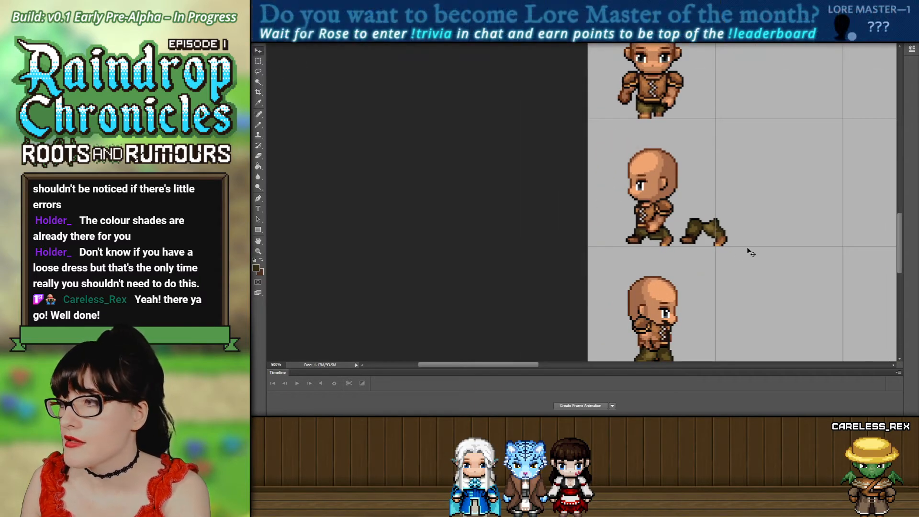
key(m)
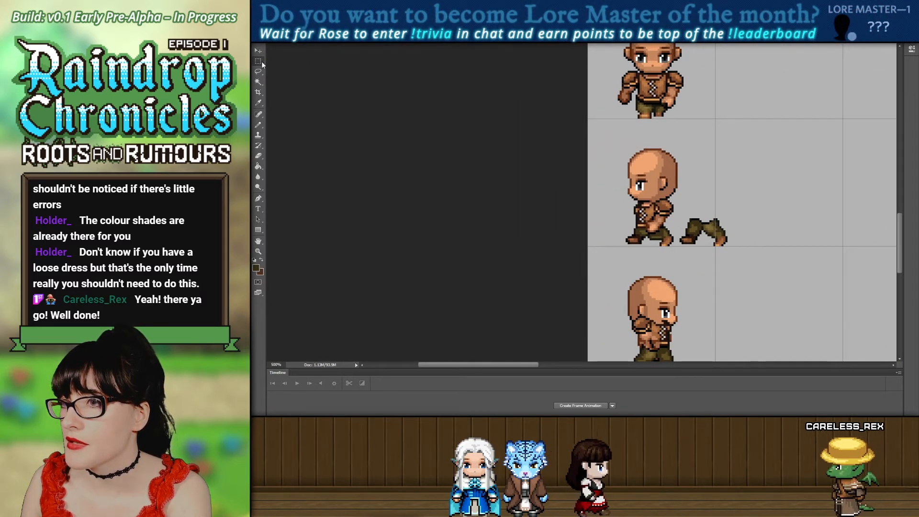
drag(771, 194, 685, 275)
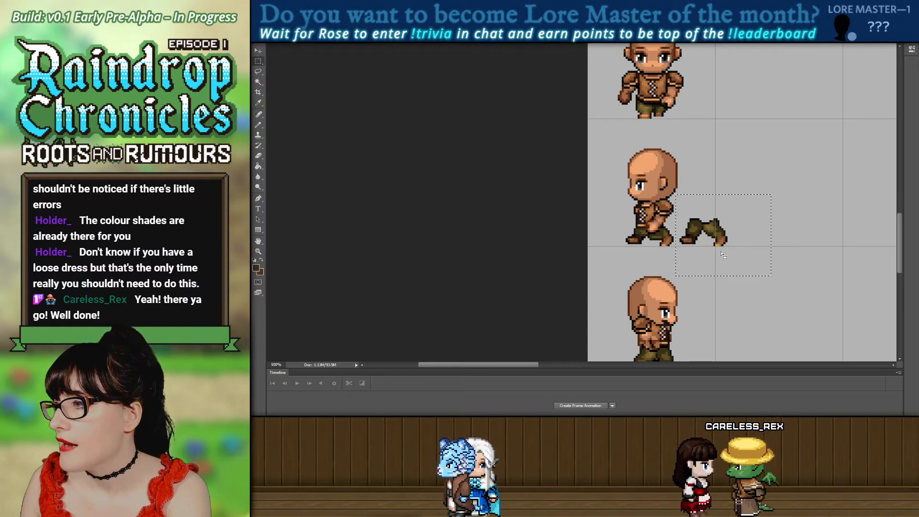
key(ctrl+x)
drag(492, 367, 523, 367)
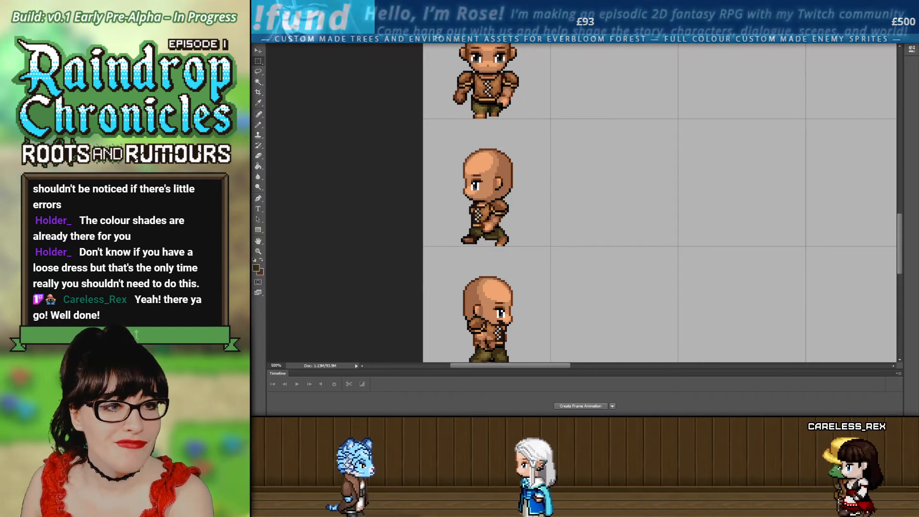
Review the column of lowered walking sprites at different magnifications, comparing the left-facing trousers with the front-, right- and back-facing ones.
scroll(660, 203, up, 2)
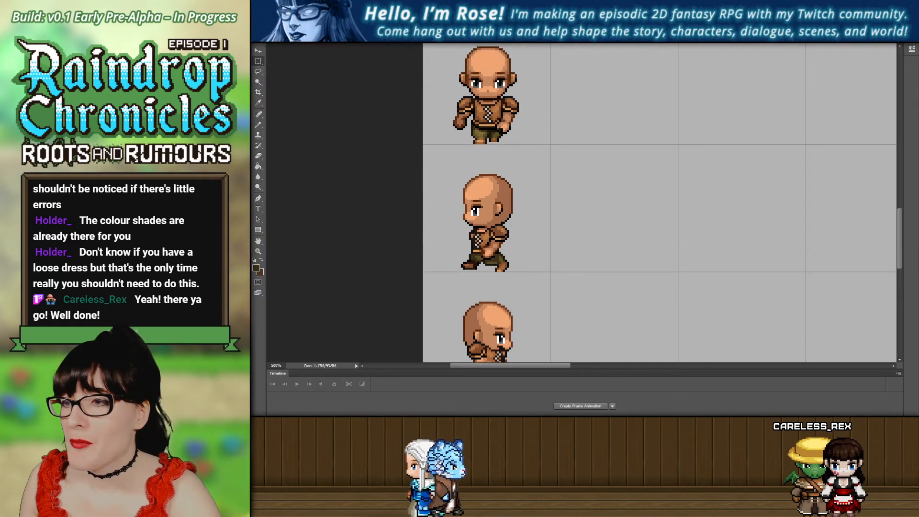
key(z)
alt+click(508, 243)
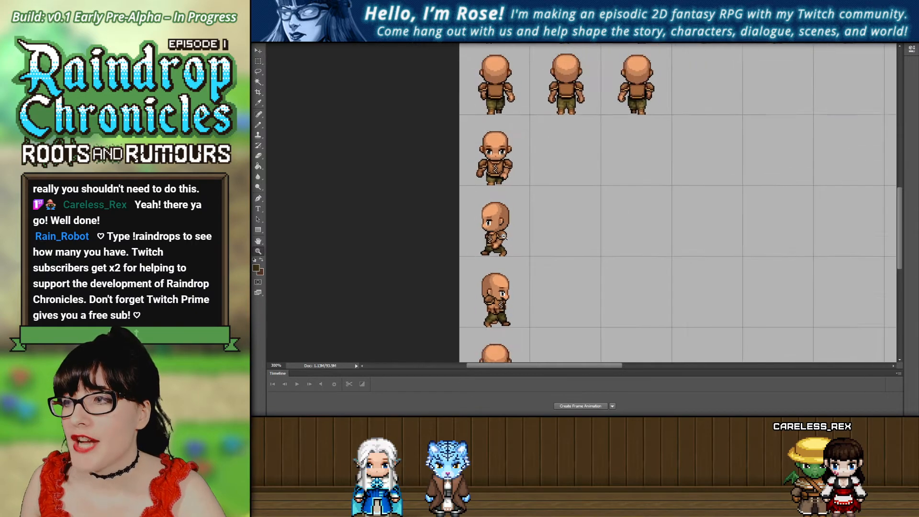
alt+click(507, 243)
click(506, 235)
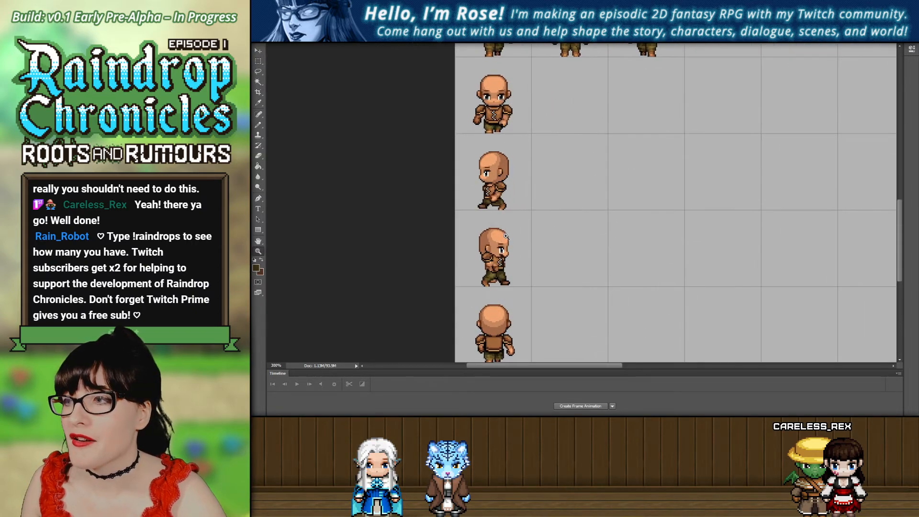
click(521, 191)
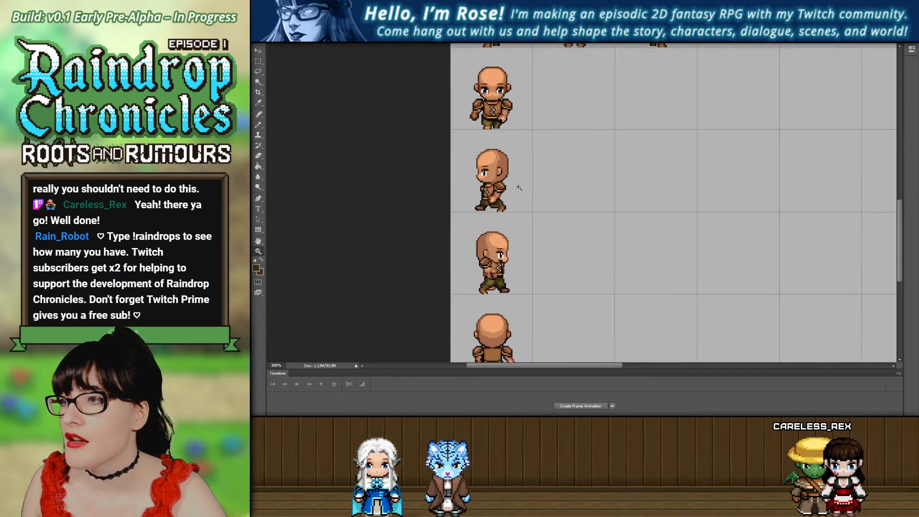
alt+click(519, 187)
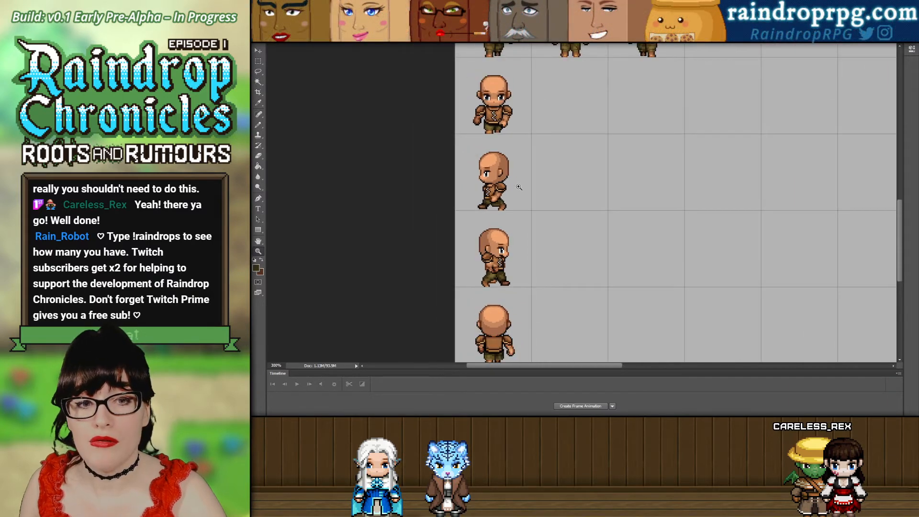
scroll(524, 198, up, 2)
alt+click(541, 140)
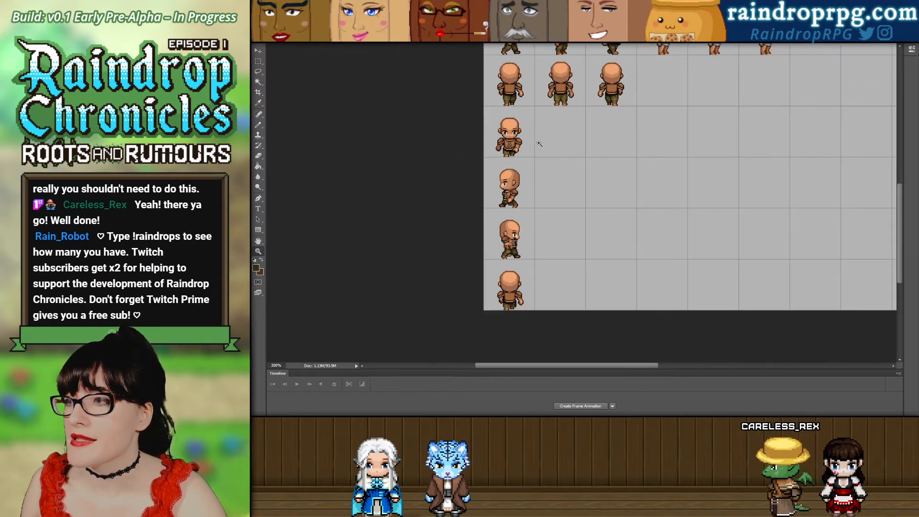
scroll(527, 196, up, 3)
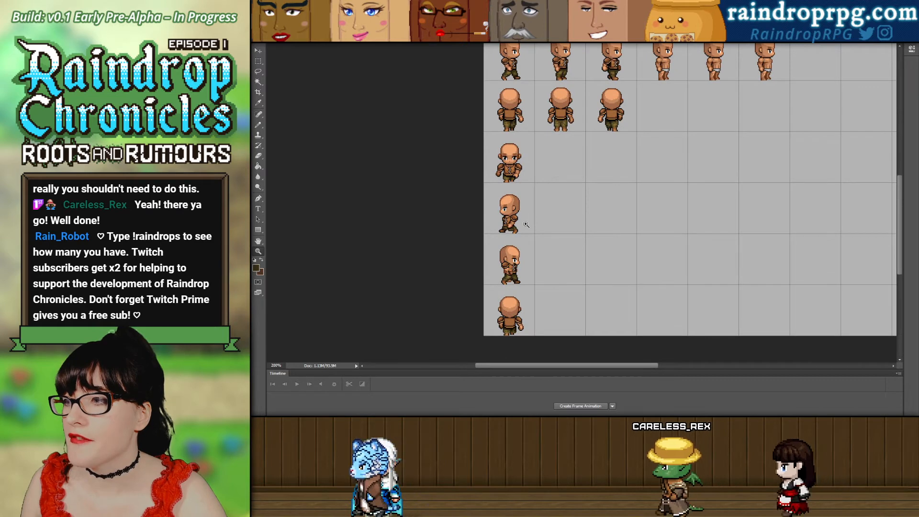
scroll(527, 218, up, 2)
click(527, 260)
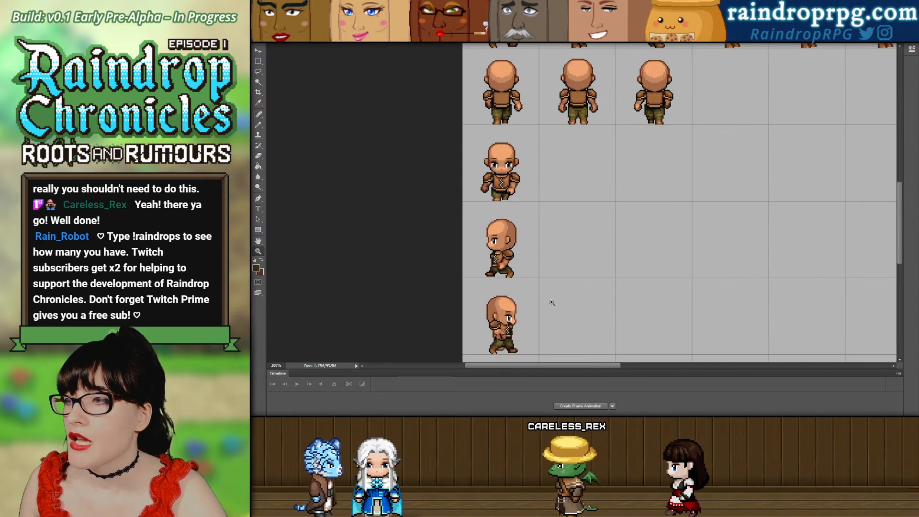
scroll(550, 304, up, 2)
drag(895, 203, 899, 228)
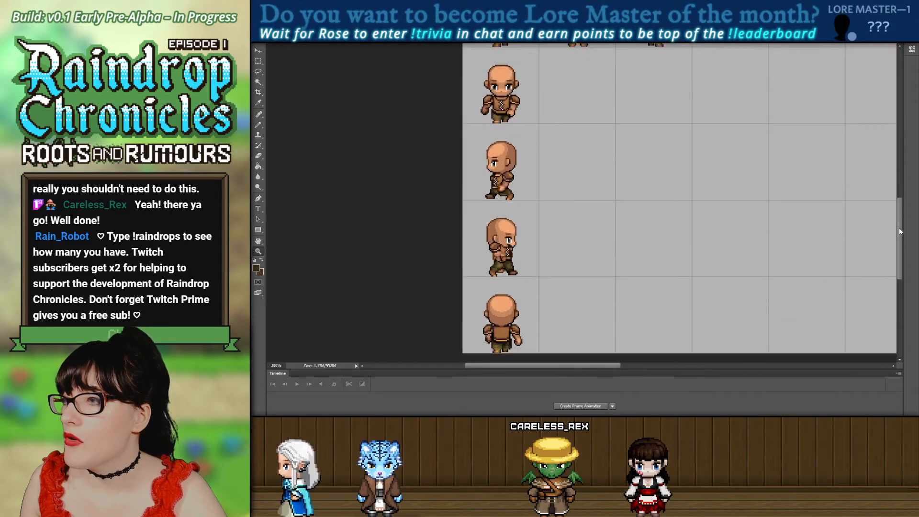
click(633, 186)
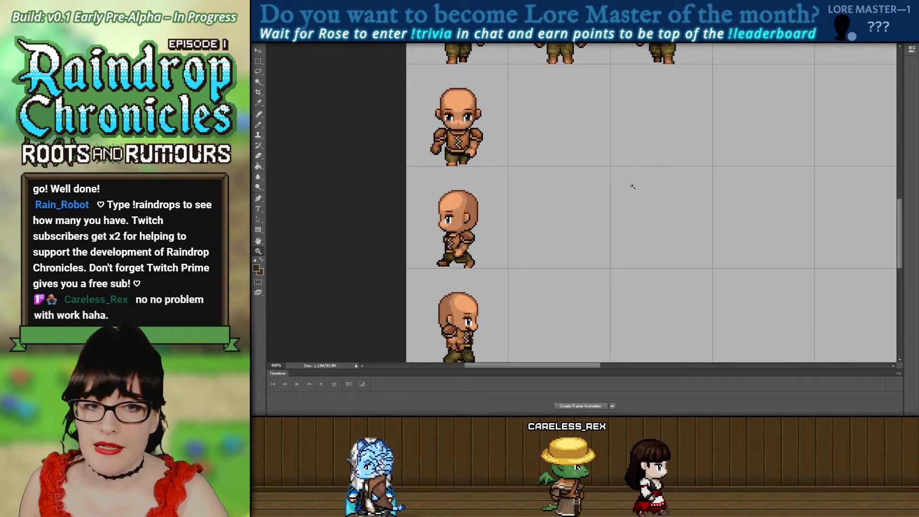
scroll(522, 206, down, 1)
scroll(522, 206, down, 2)
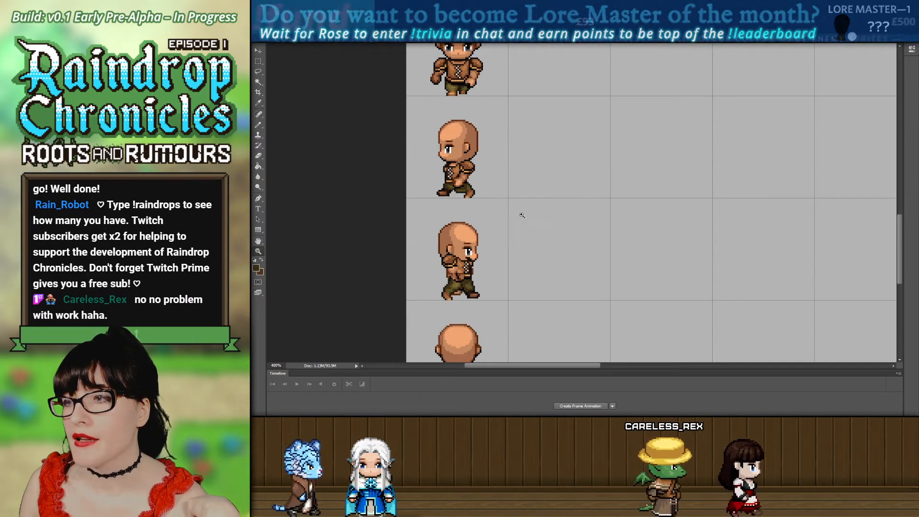
scroll(525, 218, up, 1)
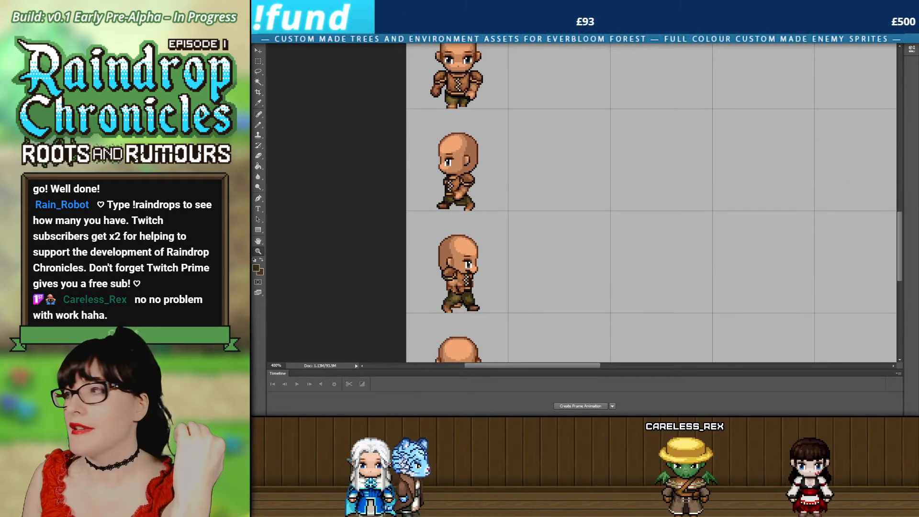
Compare the column of lowered walking sprites with the finished upright walking rows, checking the leather outfit in each direction.
mouse_move(899, 238)
mouse_down()
mouse_move(915, 142)
mouse_move(912, 268)
mouse_move(913, 236)
mouse_up()
scroll(651, 203, down, 2)
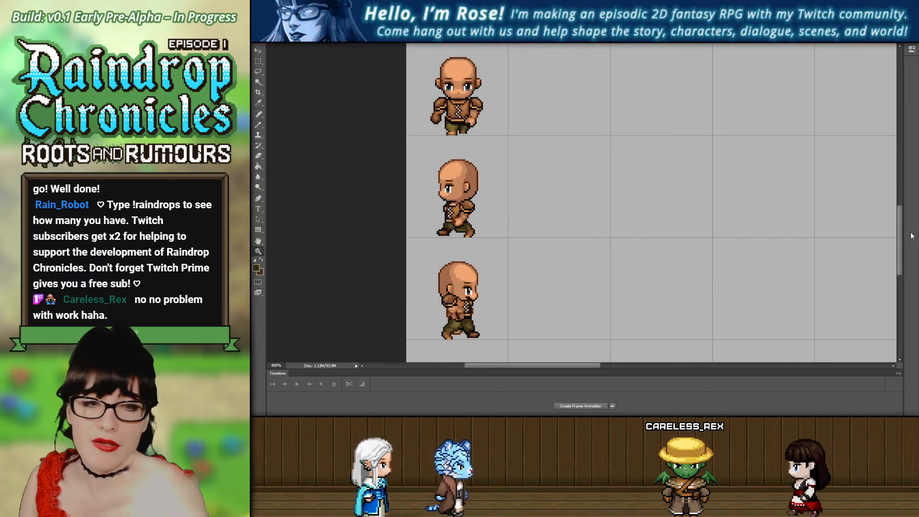
mouse_move(912, 236)
mouse_down()
mouse_move(912, 166)
mouse_move(904, 163)
mouse_move(905, 235)
mouse_up()
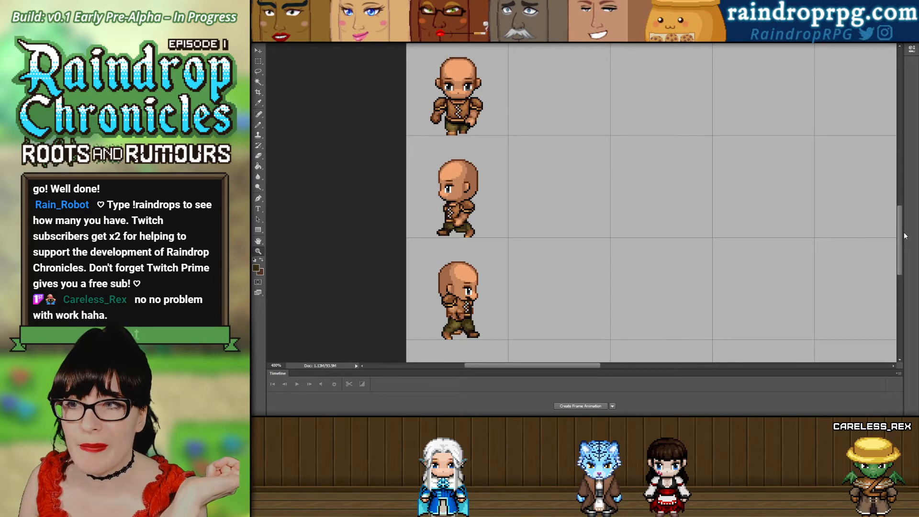
drag(905, 236, 900, 137)
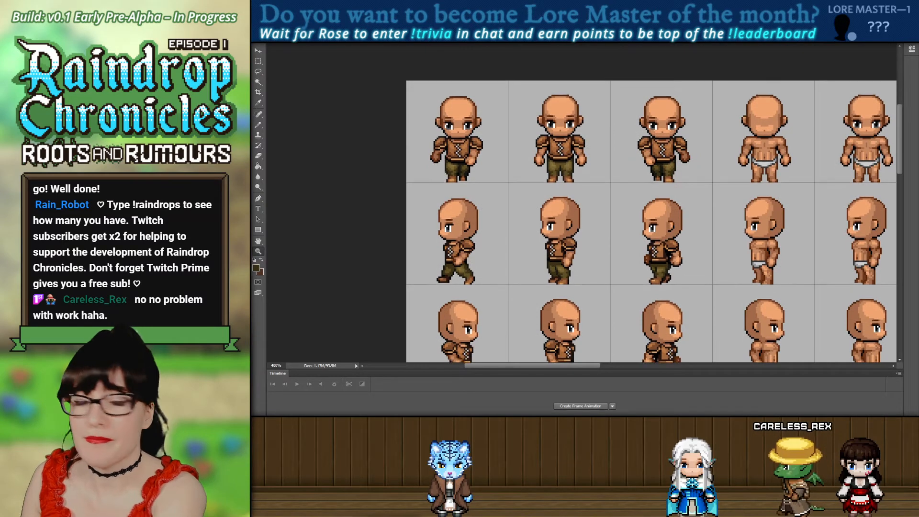
scroll(651, 223, up, 1)
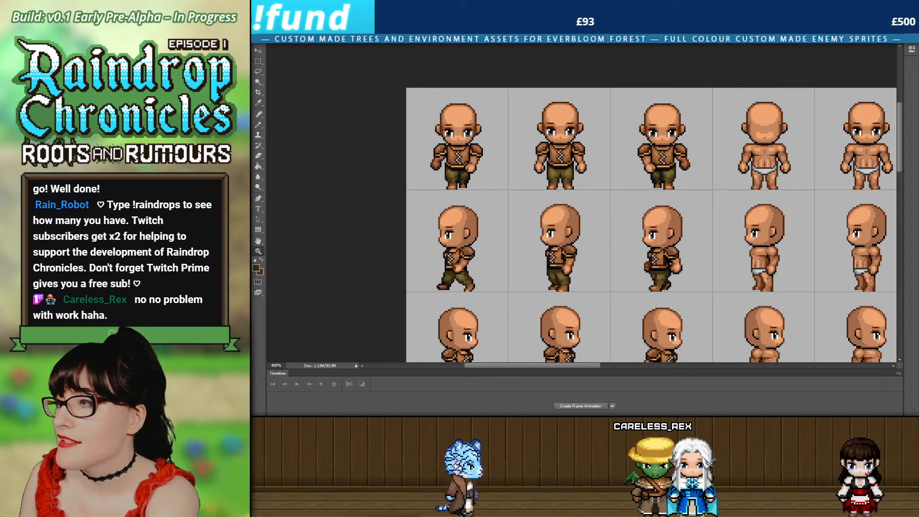
scroll(894, 220, down, 10)
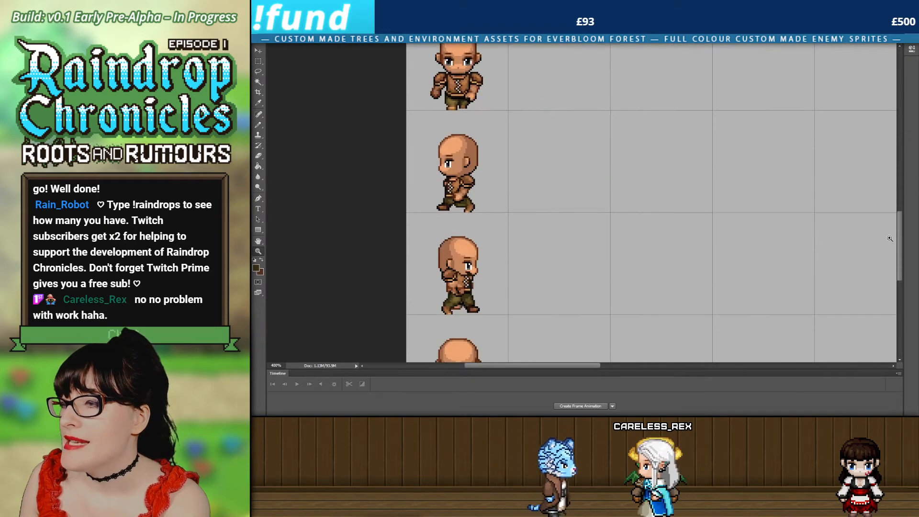
scroll(894, 221, up, 2)
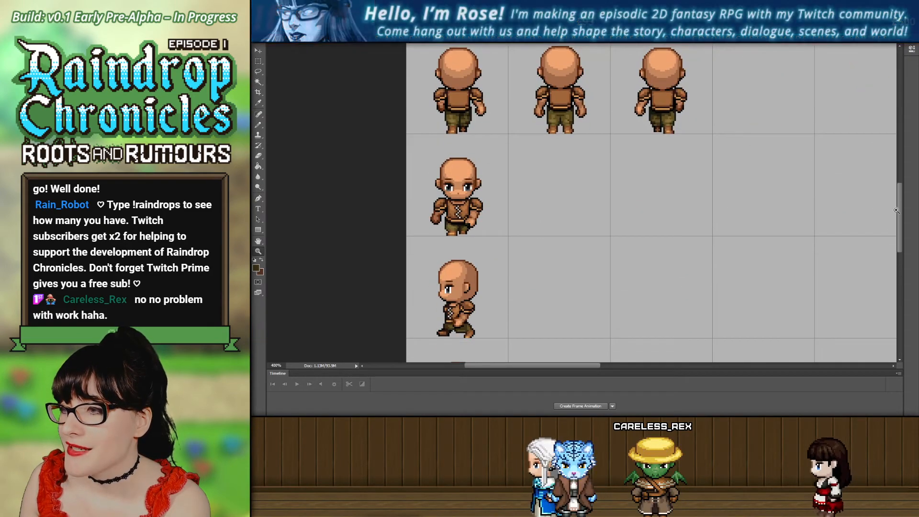
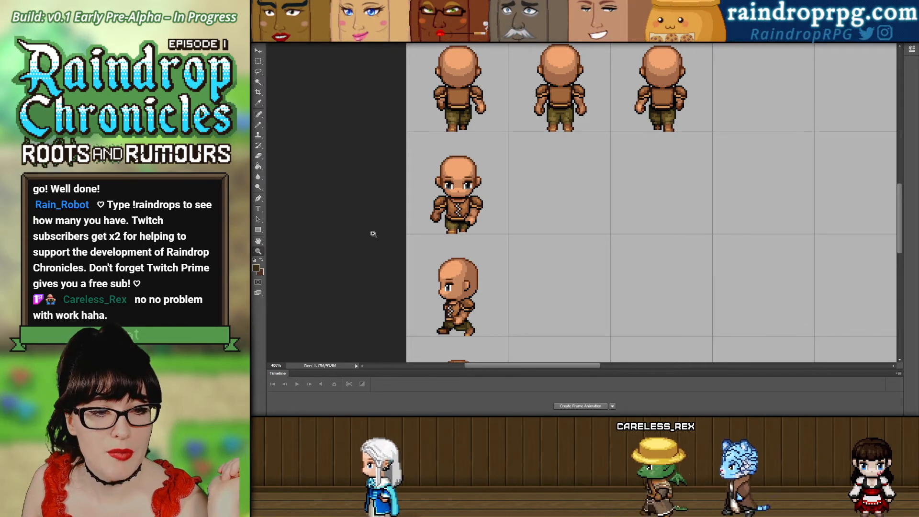
scroll(470, 262, down, 4)
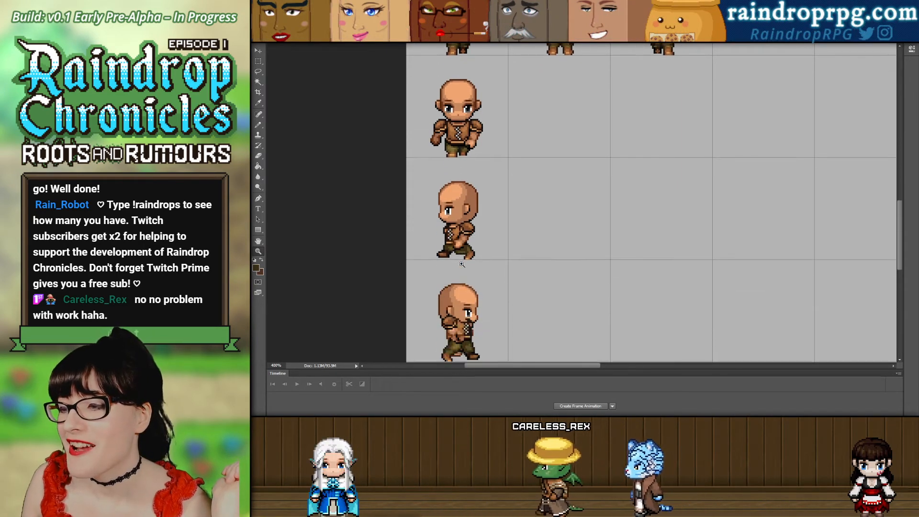
scroll(470, 262, down, 1)
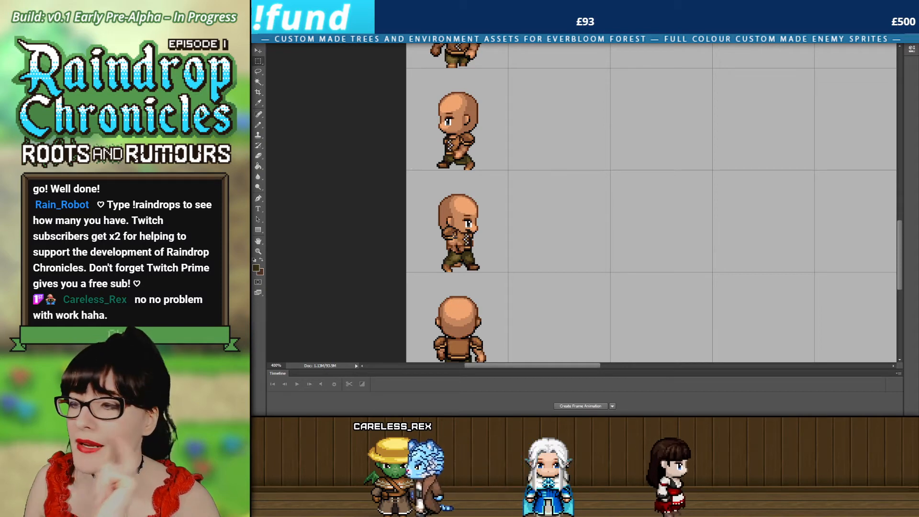
Remove the leather outfit from the lowered right-facing sprite, and select and copy the outfit of the lowered left-facing sprite above it.
scroll(313, 76, up, 2)
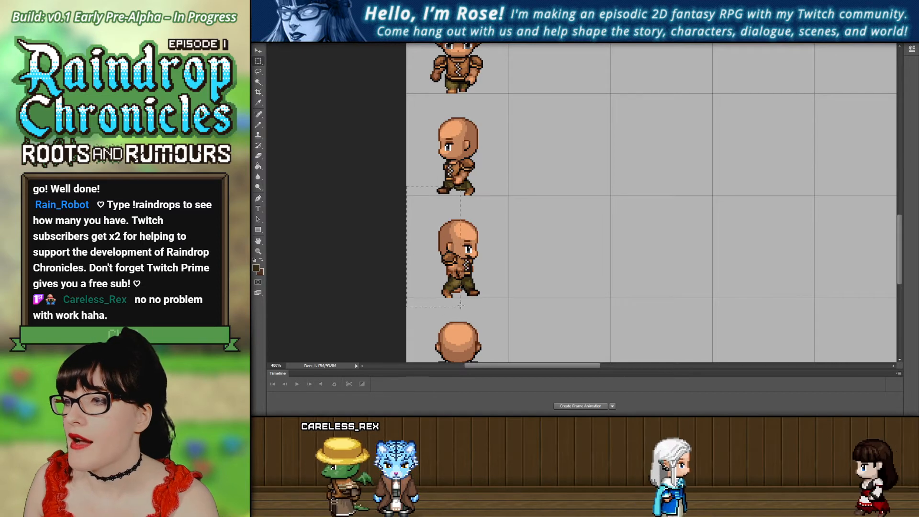
drag(501, 297, 397, 211)
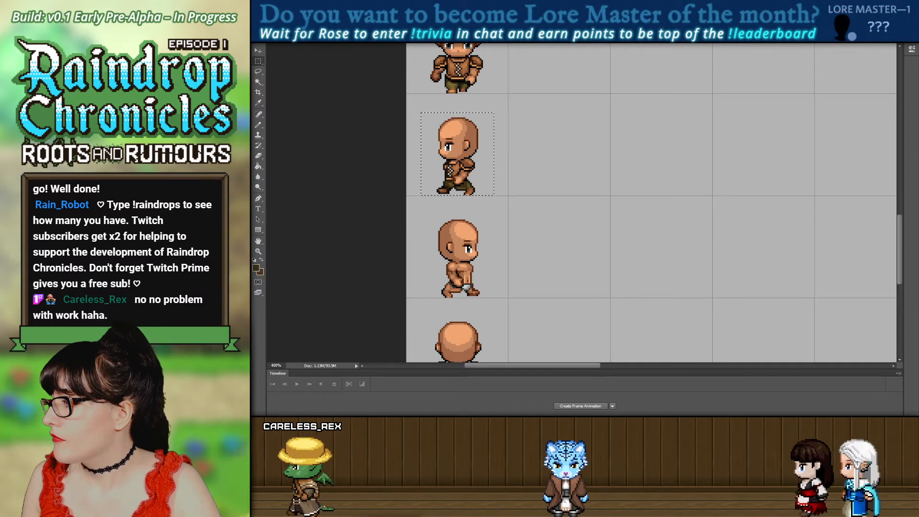
key(ctrl+z)
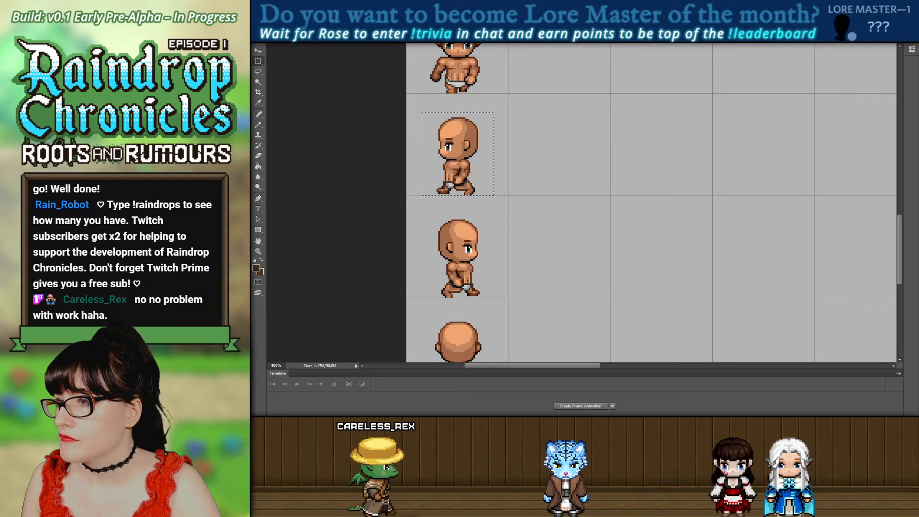
key(ctrl+z)
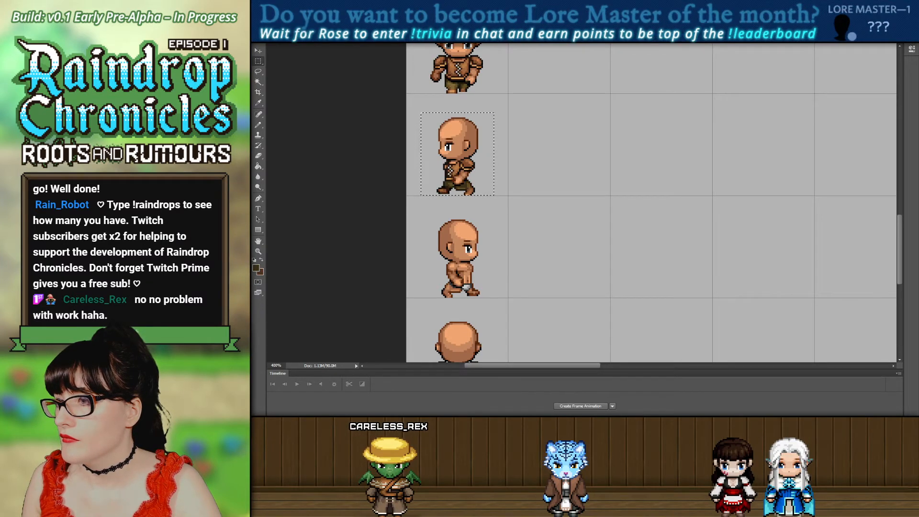
key(ctrl+d)
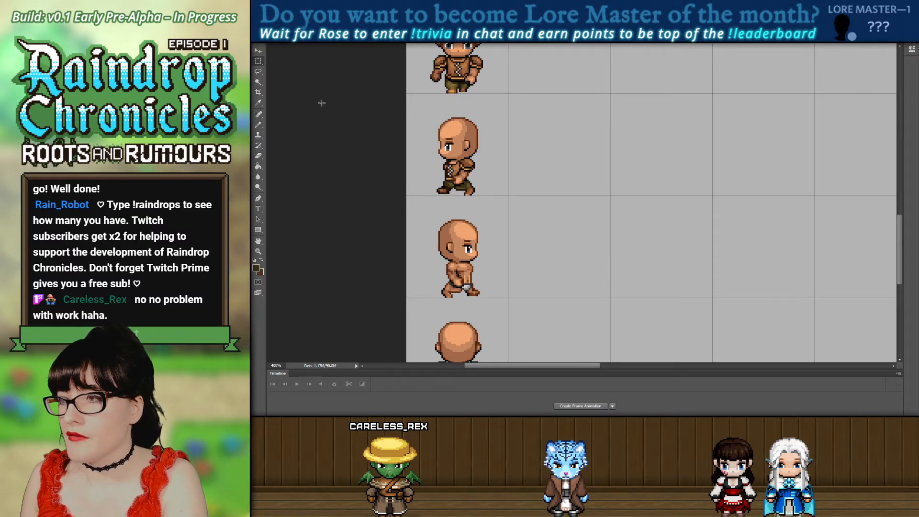
Place a mirrored copy of the left-facing outfit on the lowered right-facing sprite and compare it with the outfit hidden and shown.
scroll(390, 137, down, 1)
key(ctrl+v)
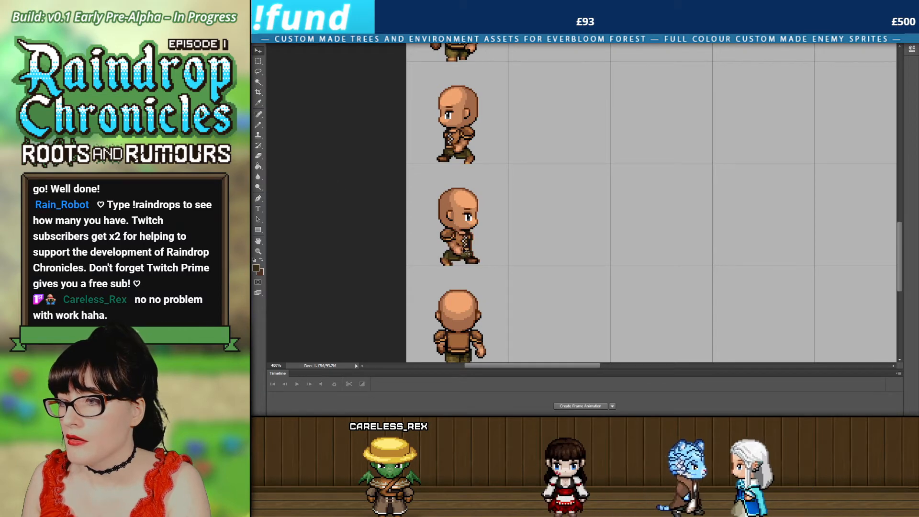
key(ctrl+v)
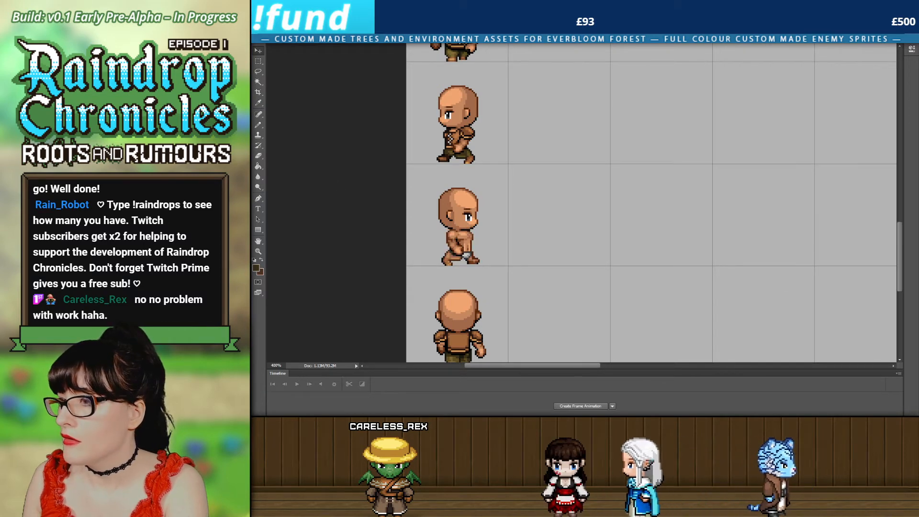
key(ctrl+z)
key(ctrl+z)
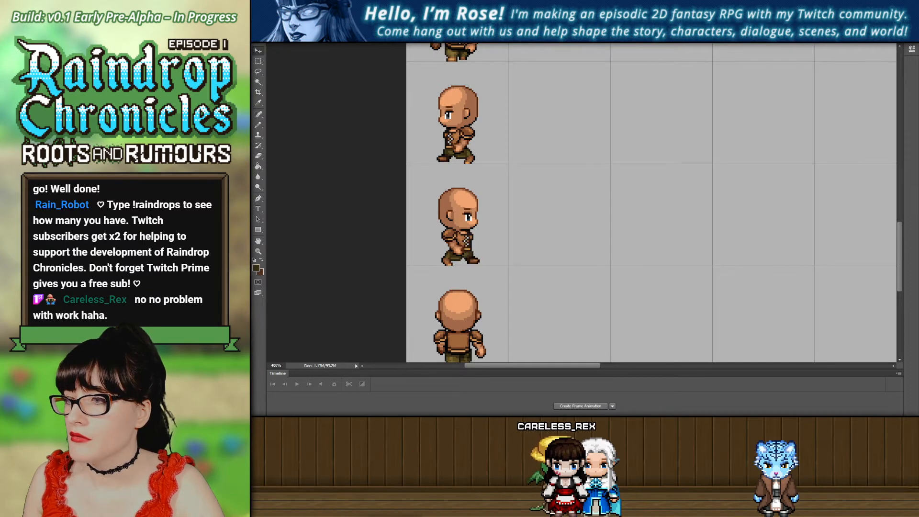
Examine the lowered walking sprites against the rest of the sheet at several magnifications, checking the mirrored right-facing outfit.
scroll(903, 235, up, 2)
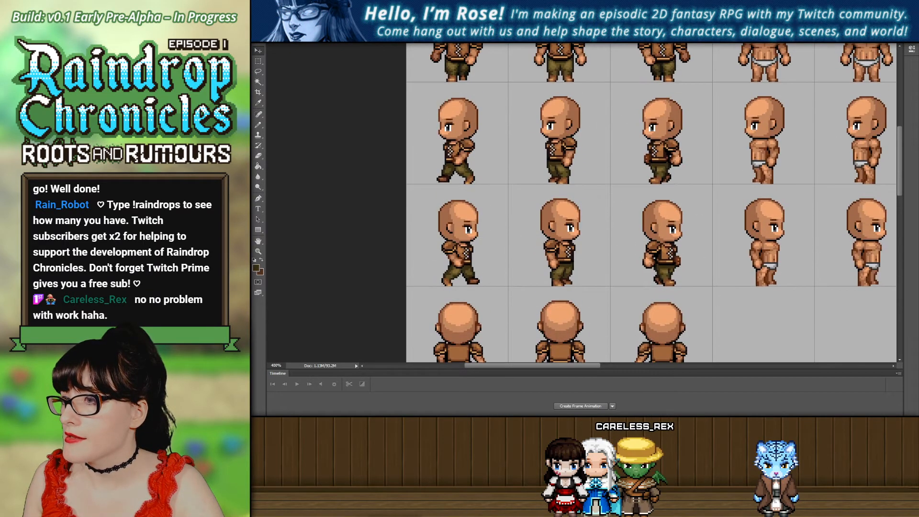
scroll(651, 202, down, 5)
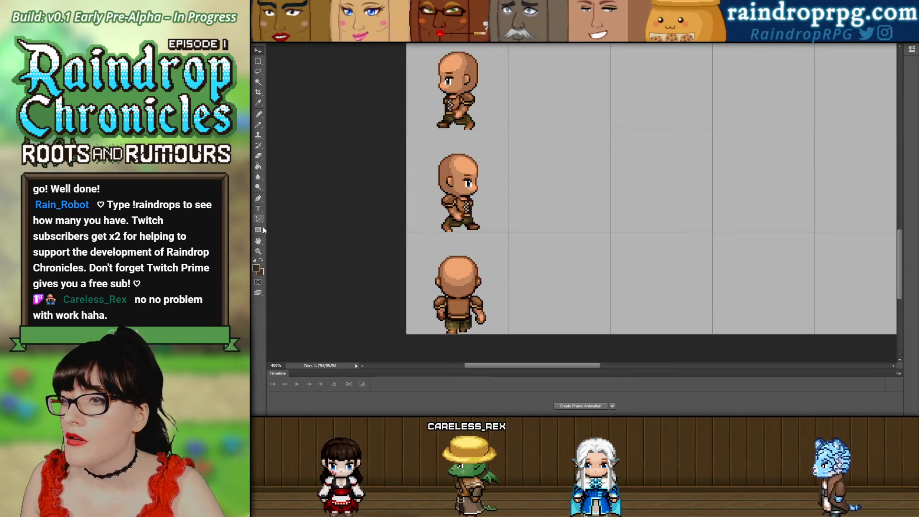
scroll(441, 216, down, 5)
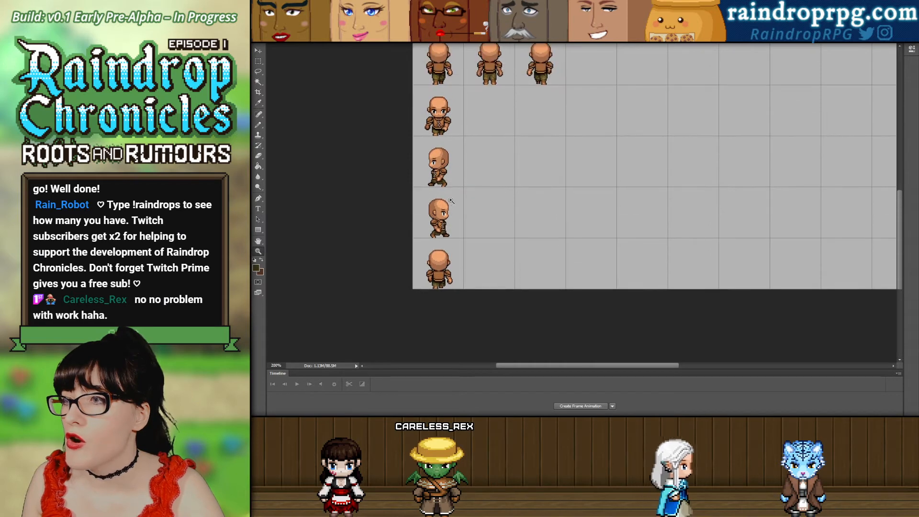
scroll(441, 216, up, 2)
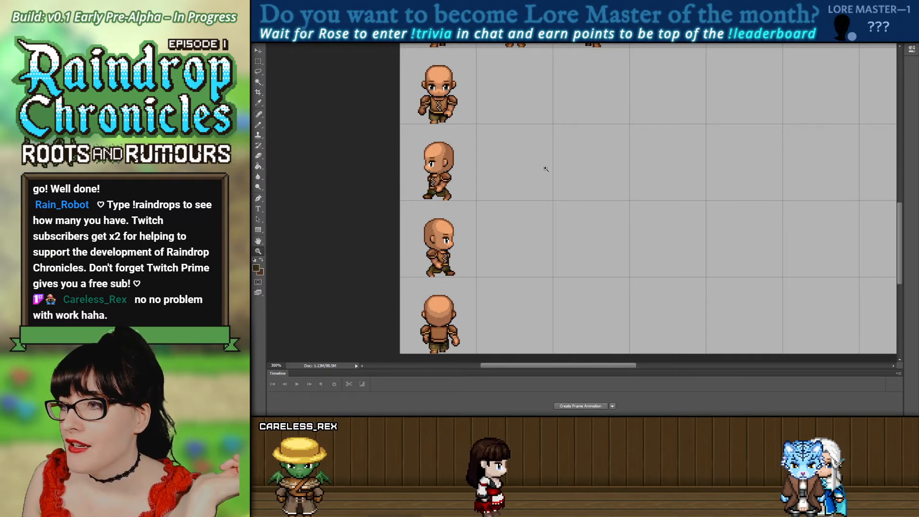
scroll(546, 169, down, 3)
scroll(421, 271, up, 1)
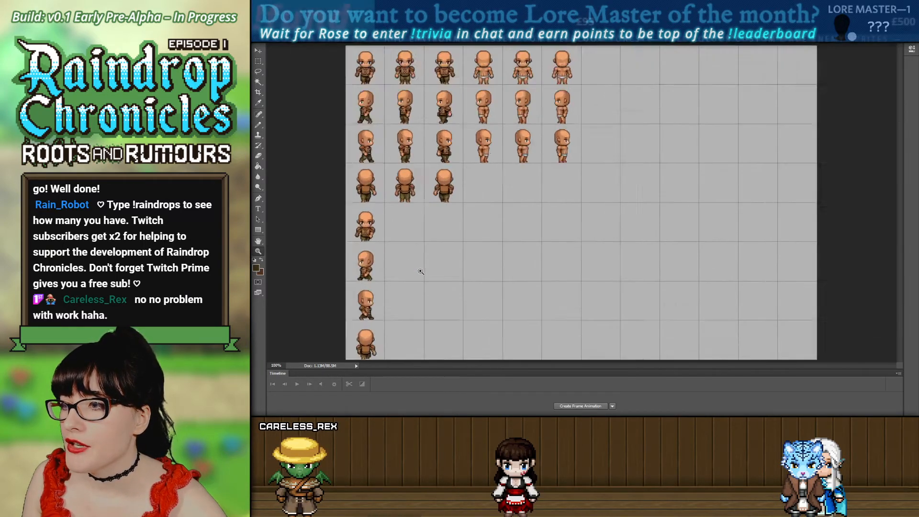
scroll(421, 272, up, 1)
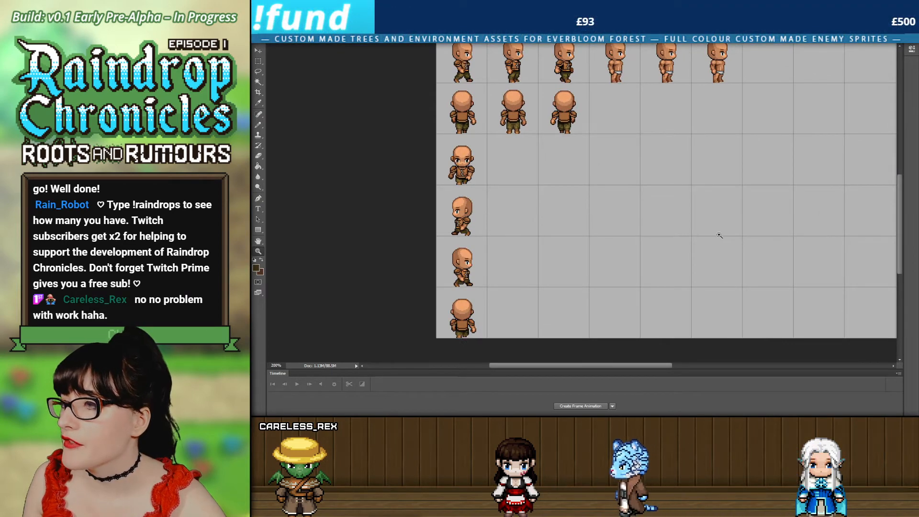
scroll(894, 277, up, 1)
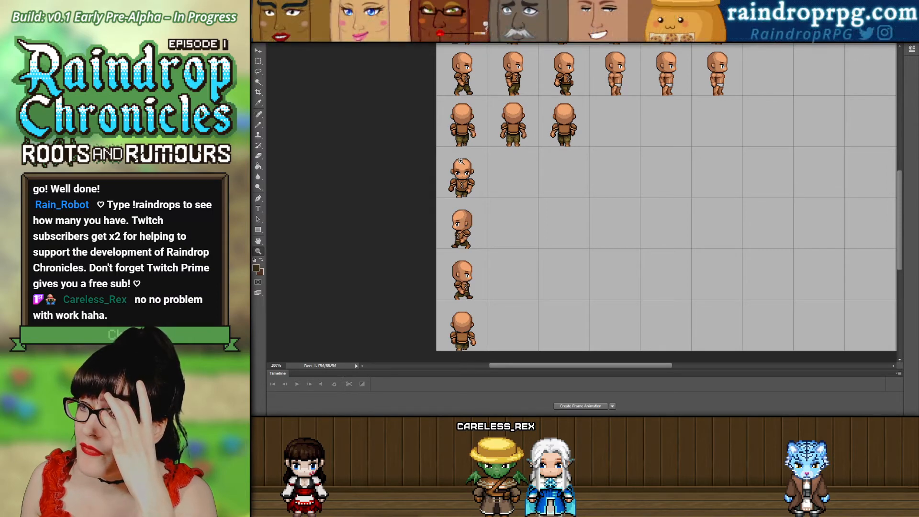
click(460, 161)
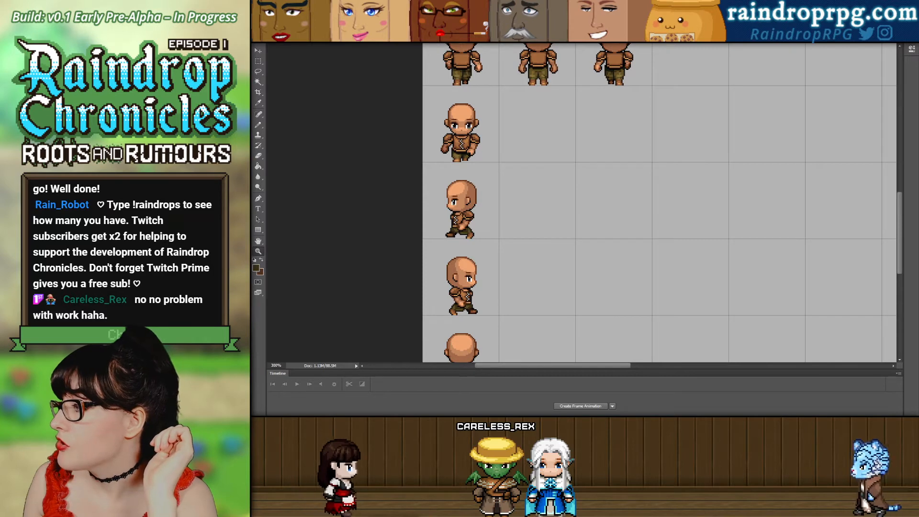
Hide the lowered male outfit and show the female body with the cropped leather shirt and matching skin tone across the sheet.
key(ctrl+comma)
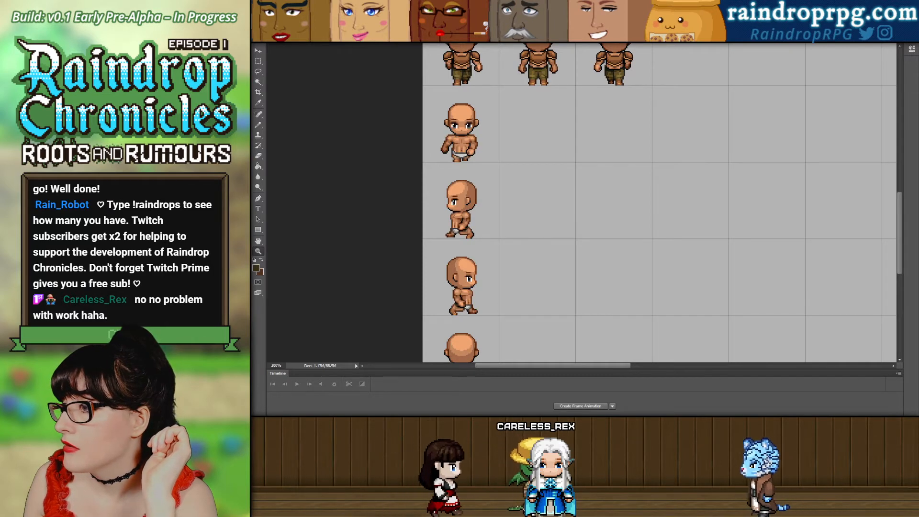
scroll(380, 161, up, 5)
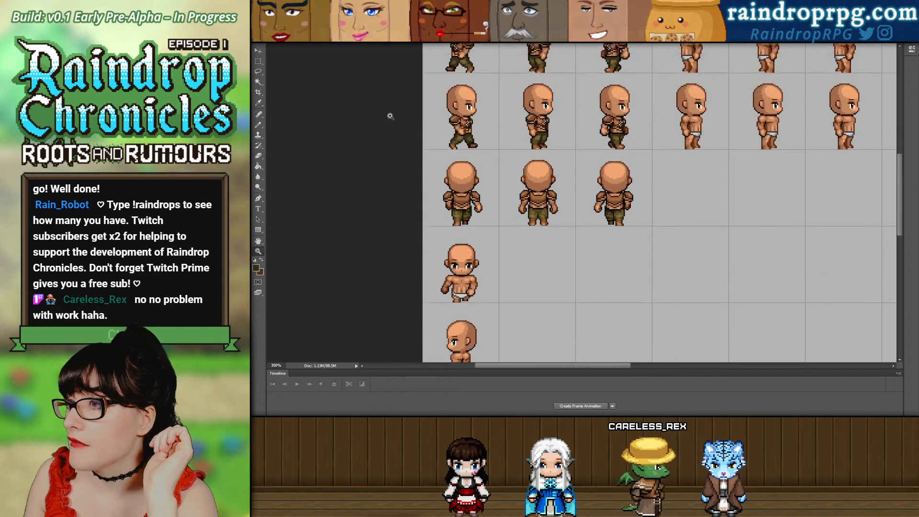
scroll(381, 161, up, 1)
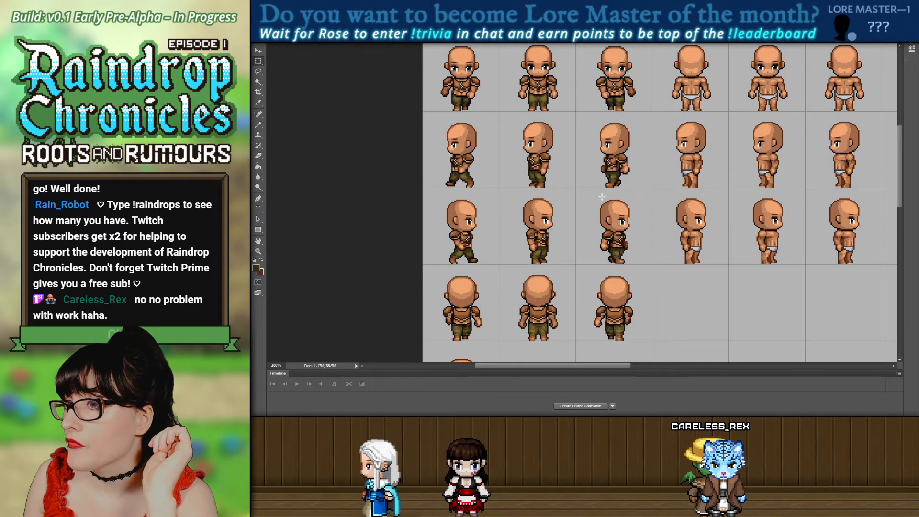
scroll(496, 78, up, 1)
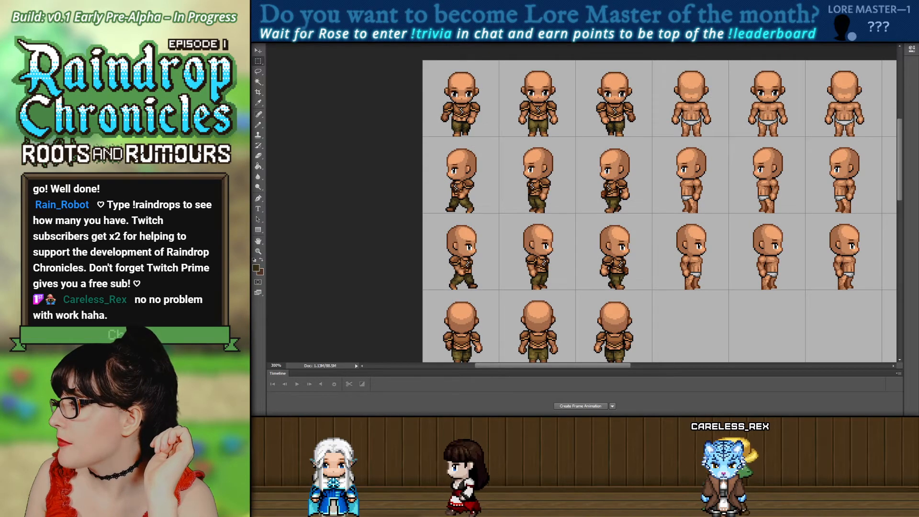
key(ctrl+z)
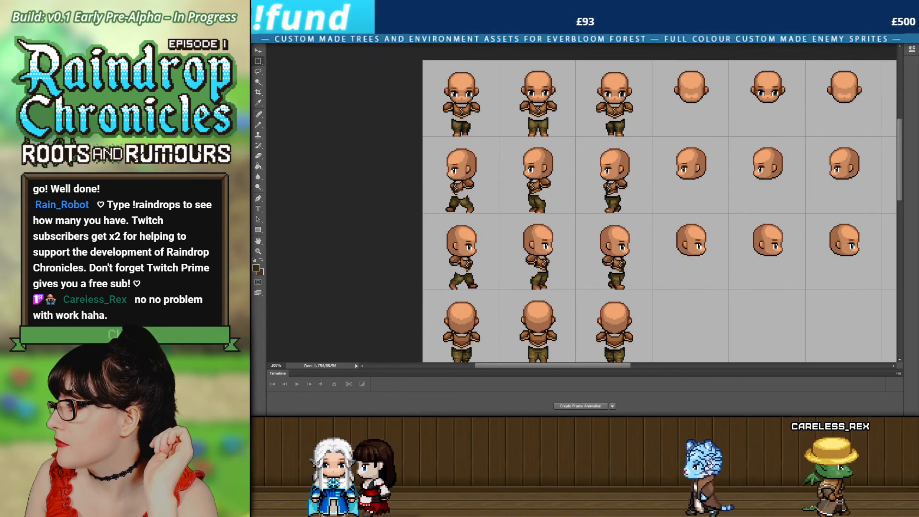
key(ctrl+z)
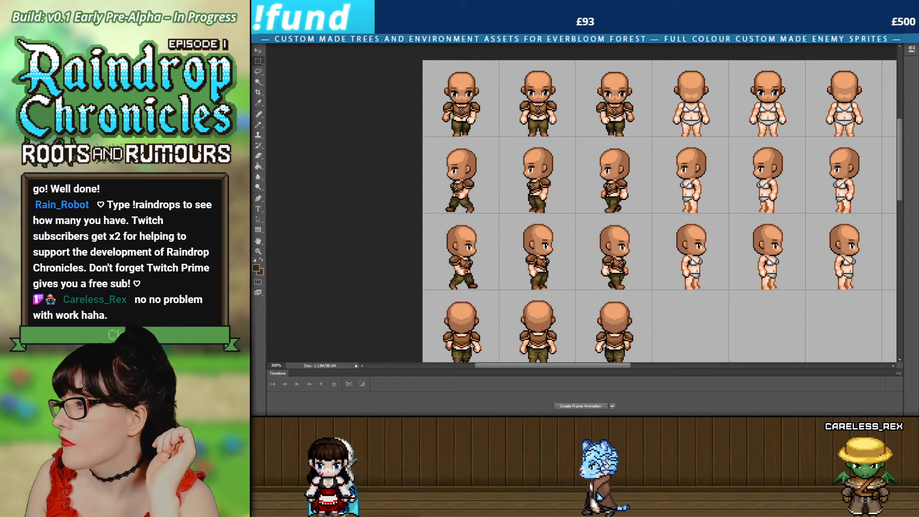
key(ctrl+z)
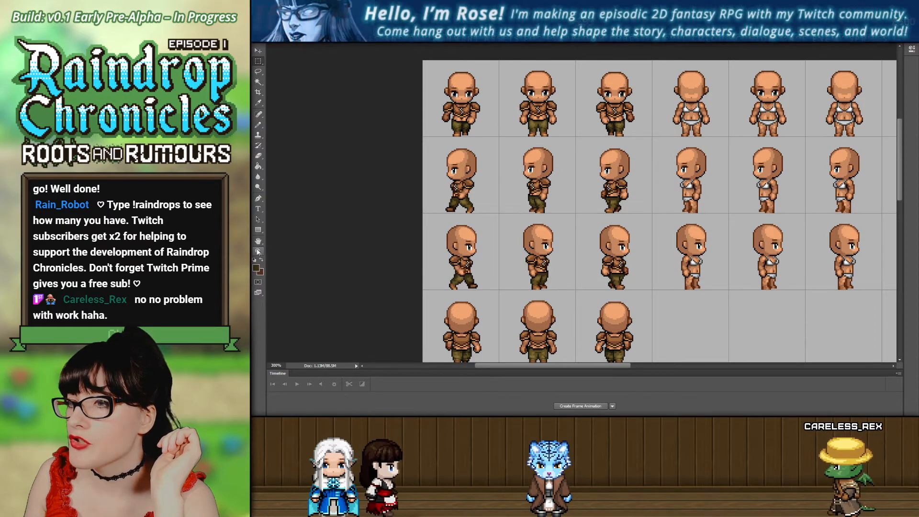
Select the first column of the four outfitted walking sprites, from front-facing to back-facing, and copy its leather outfit onto a new layer.
click(523, 139)
scroll(523, 139, up, 2)
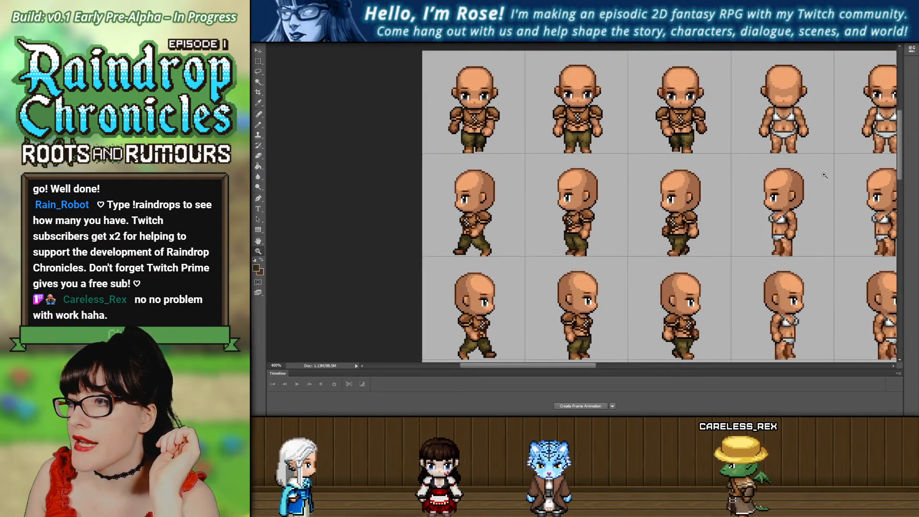
click(285, 81)
scroll(329, 84, up, 3)
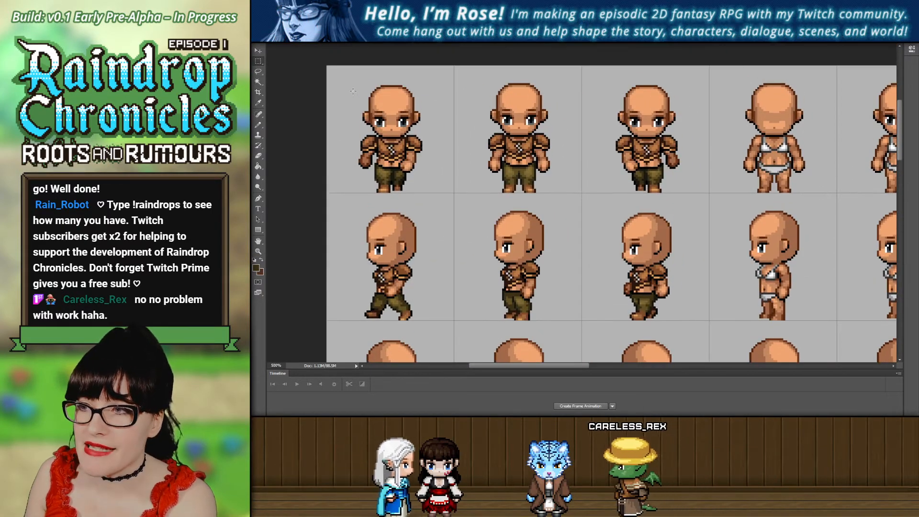
drag(329, 84, 464, 294)
drag(465, 256, 436, 107)
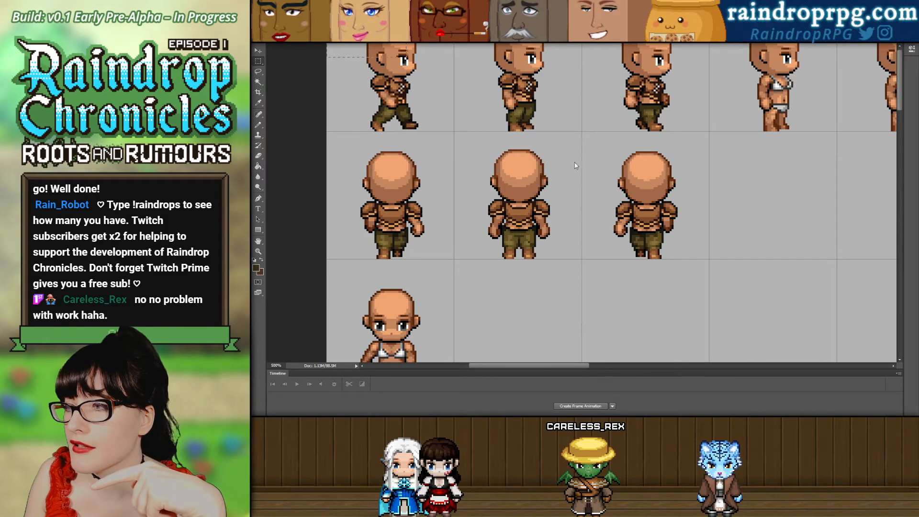
scroll(551, 201, up, 10)
scroll(548, 204, down, 3)
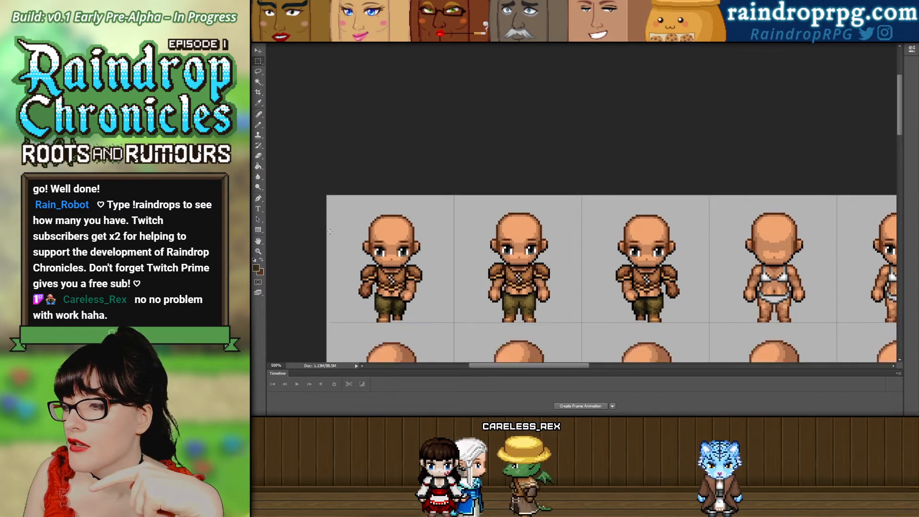
scroll(330, 231, down, 6)
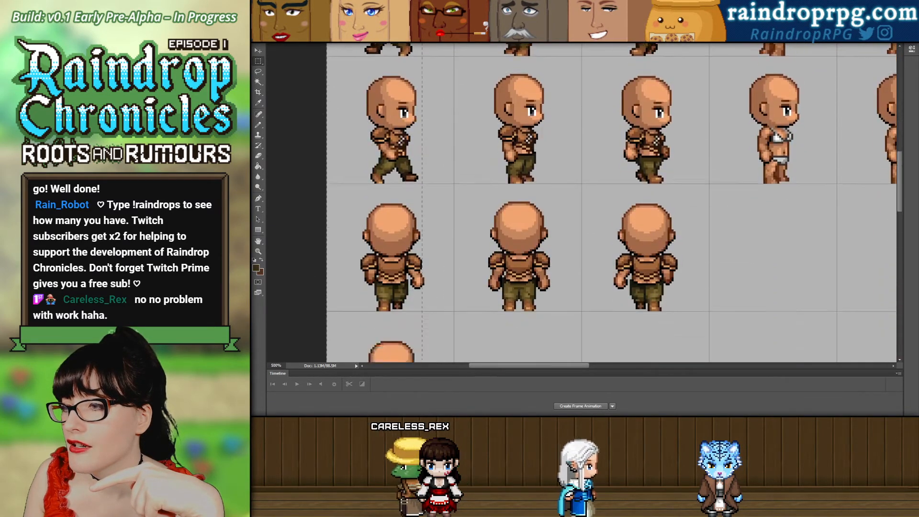
scroll(550, 201, down, 3)
drag(422, 364, 451, 190)
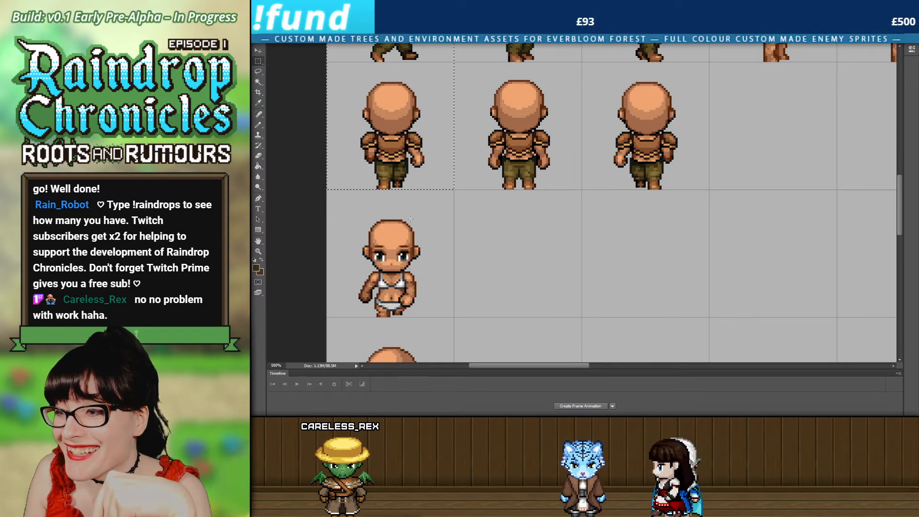
scroll(421, 230, up, 3)
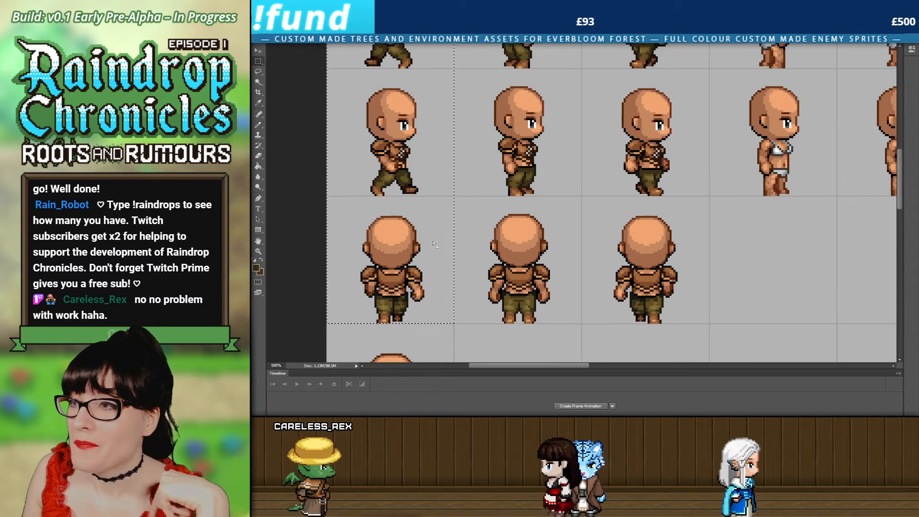
click(434, 245)
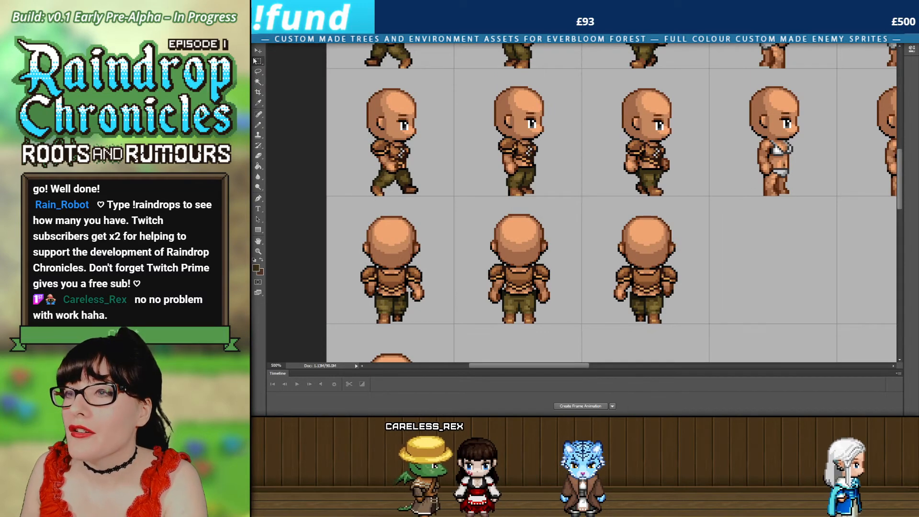
click(258, 50)
scroll(422, 225, down, 3)
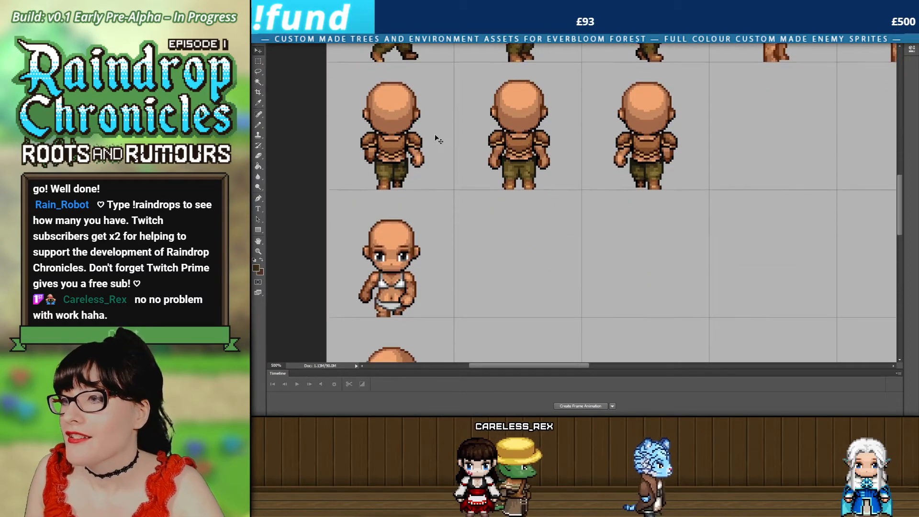
scroll(436, 139, down, 1)
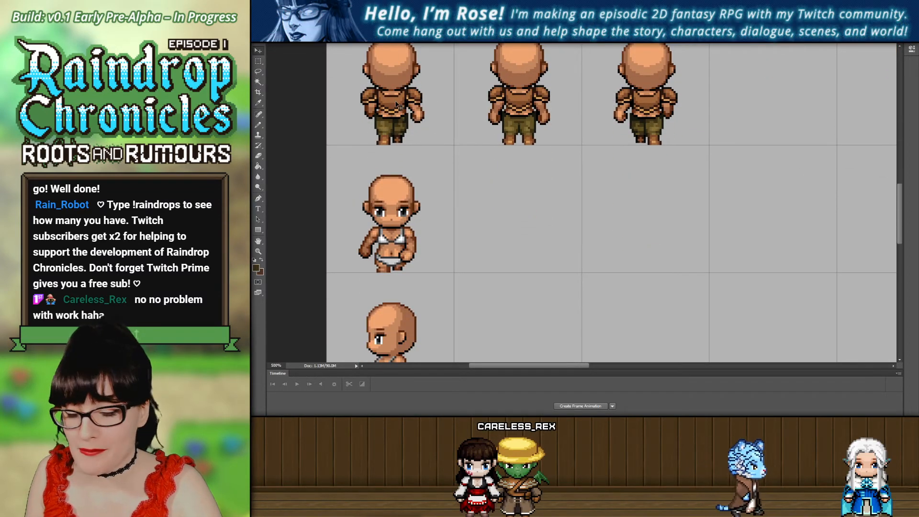
drag(393, 166, 400, 297)
scroll(400, 299, down, 1)
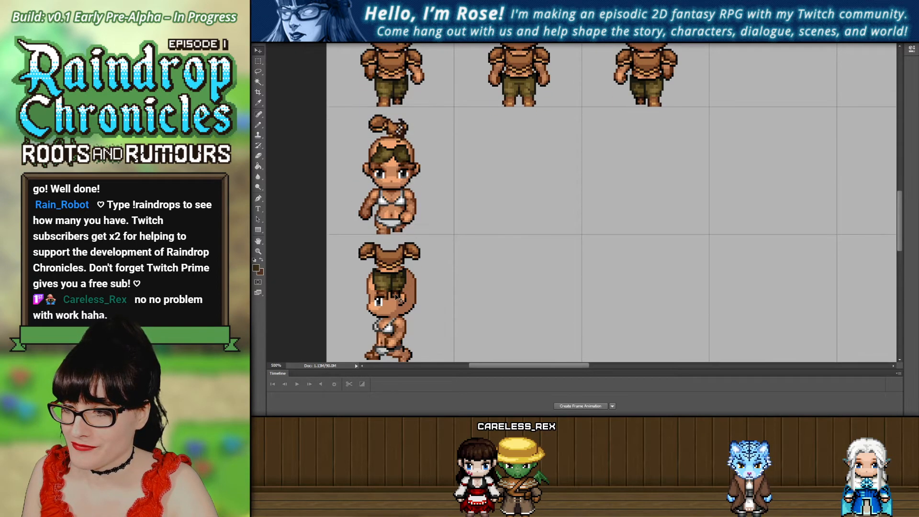
key(Delete)
scroll(393, 115, up, 1)
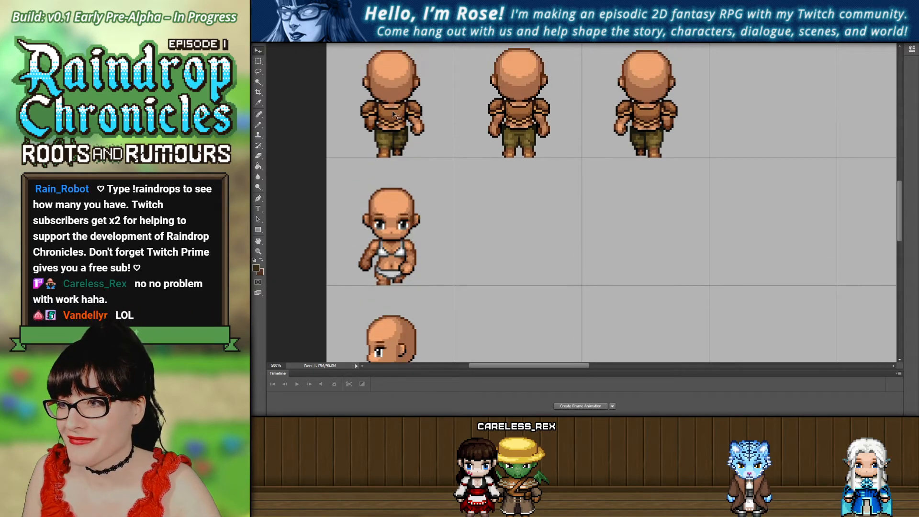
Move the copied outfit column down over the four lowered female walking sprites, lining each outfit up with its matching direction.
drag(389, 172, 389, 290)
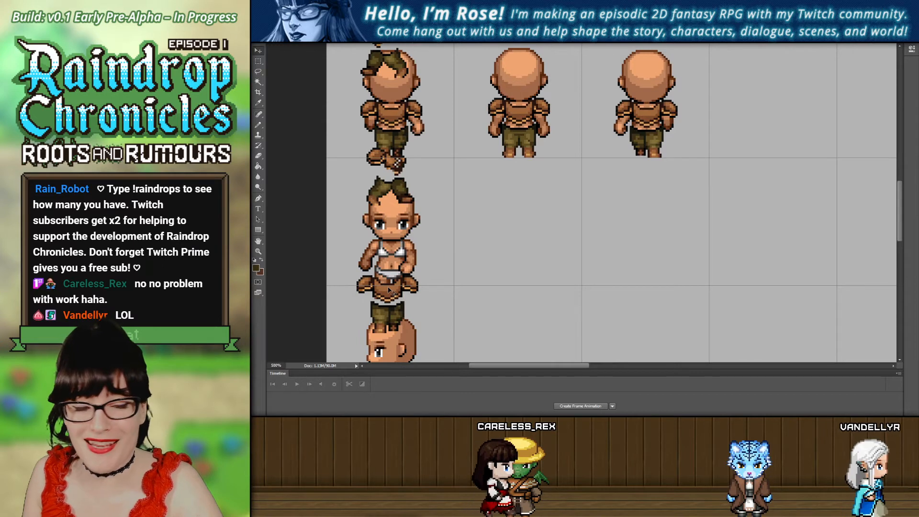
scroll(407, 143, down, 1)
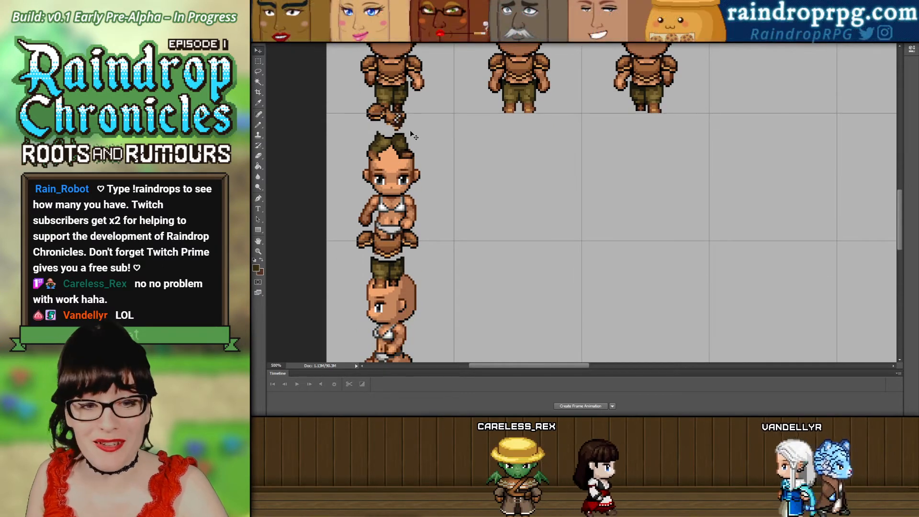
drag(397, 146, 397, 120)
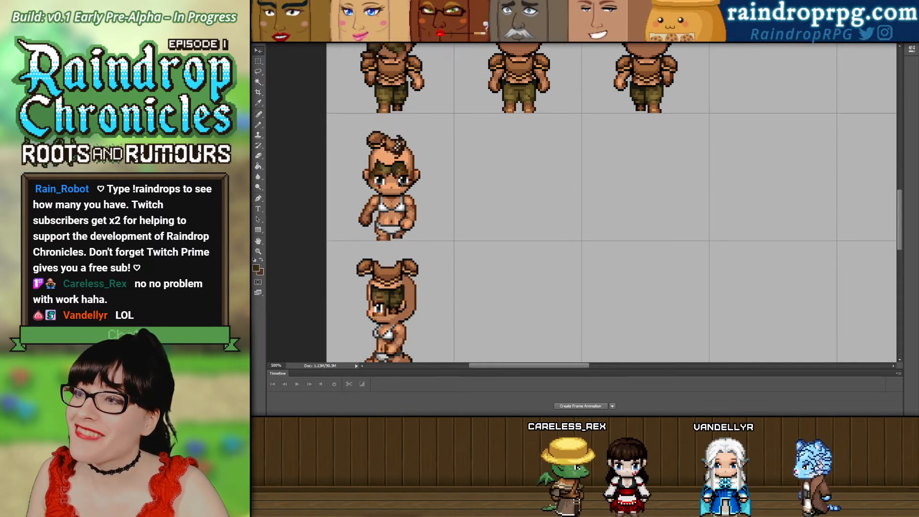
scroll(401, 282, down, 3)
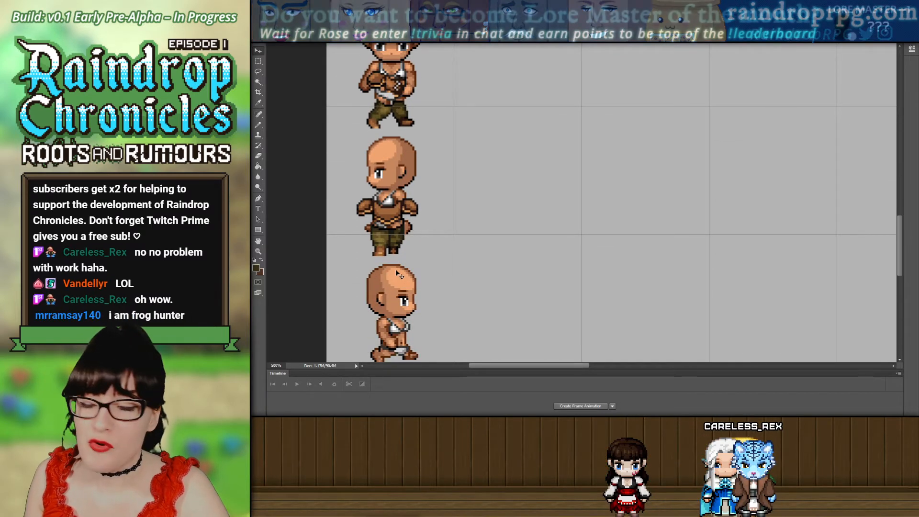
scroll(395, 269, down, 2)
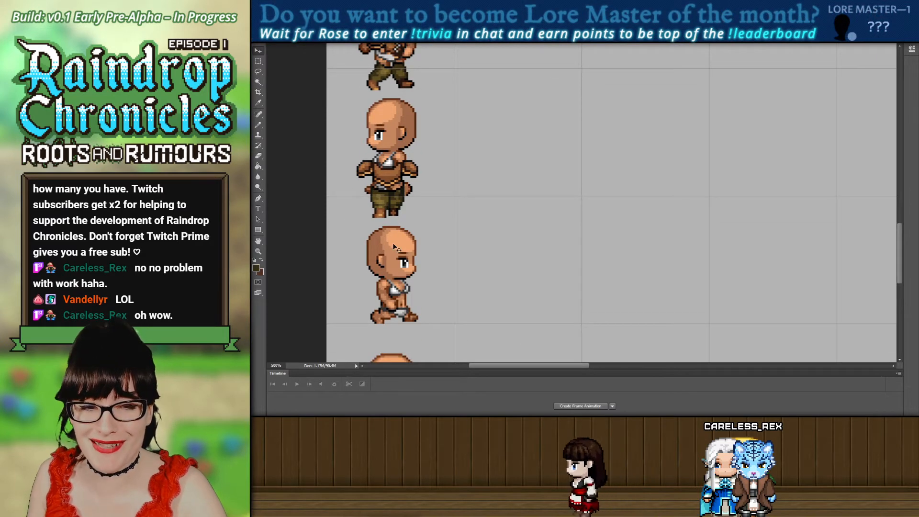
scroll(391, 261, down, 2)
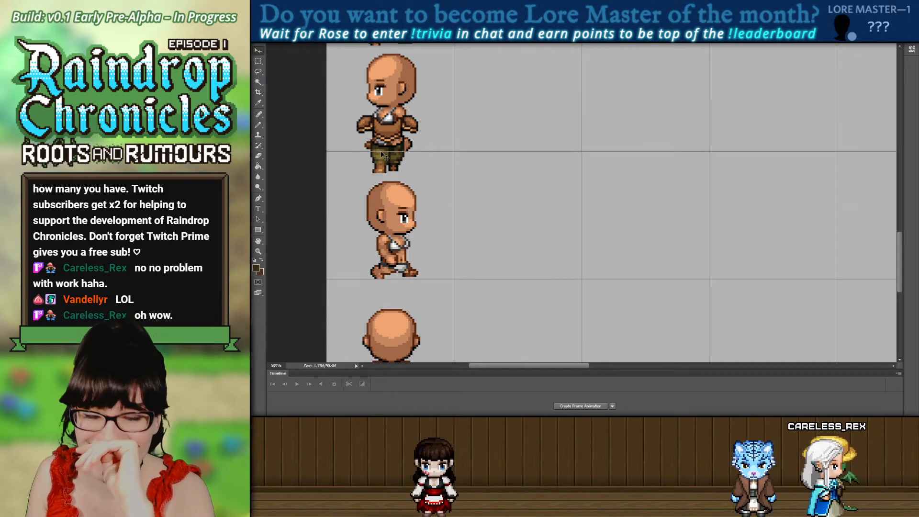
drag(383, 154, 367, 271)
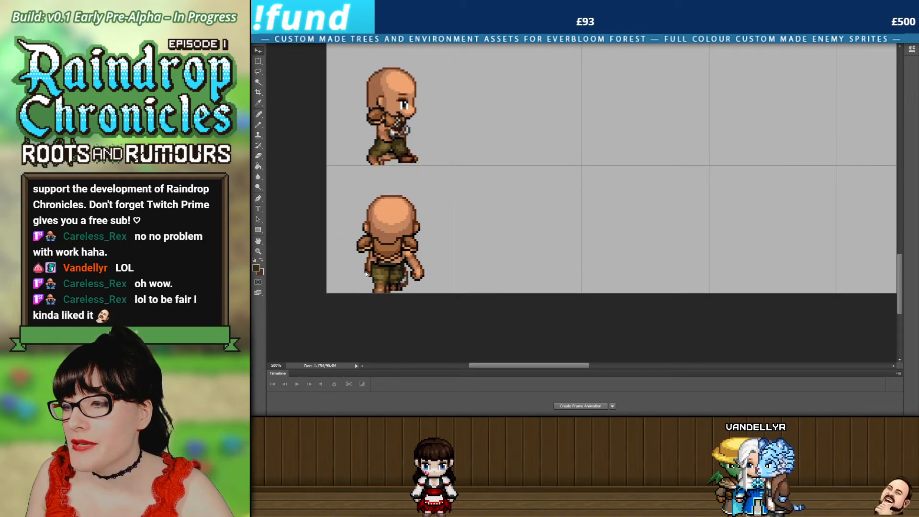
scroll(429, 234, up, 5)
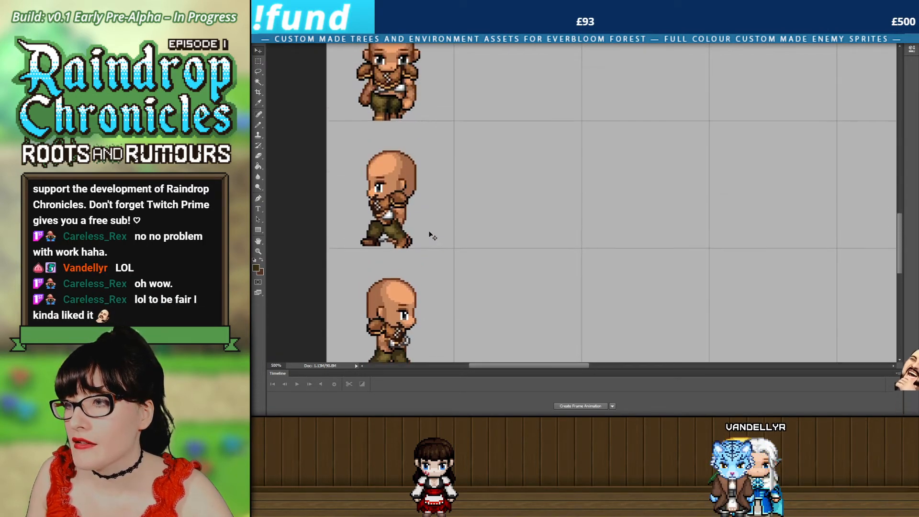
scroll(426, 234, up, 3)
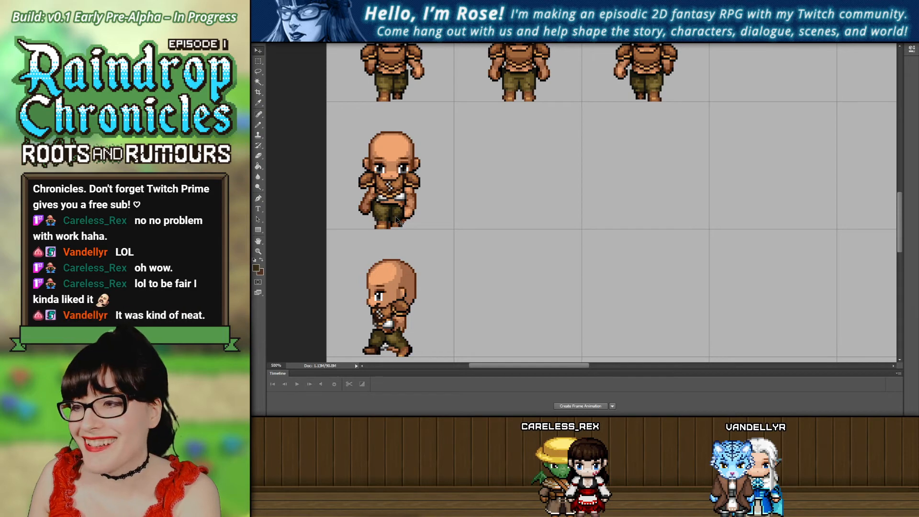
Nudge the copied outfit column slightly to the right on the female sprites, comparing them with the outfit hidden and shown.
key(ctrl+z)
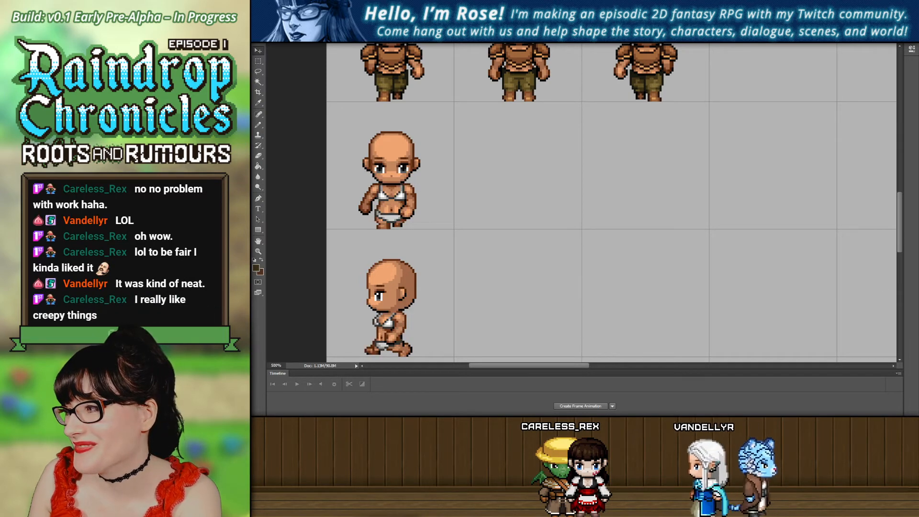
key(ctrl+z)
key(ctrl+z)
key(ctrl+z)
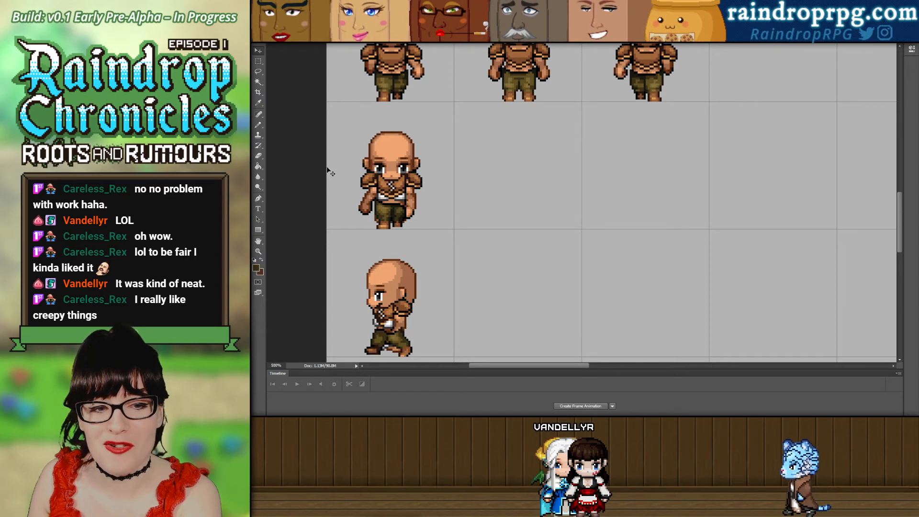
Select the outfit above the lower trouser legs on the lowered front-facing female sprite and shift it down to cover the chest.
scroll(399, 160, up, 3)
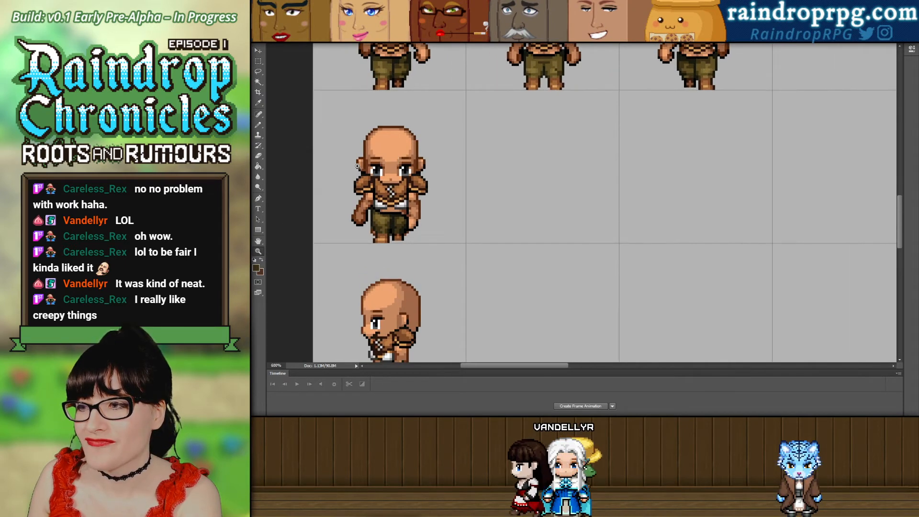
click(258, 61)
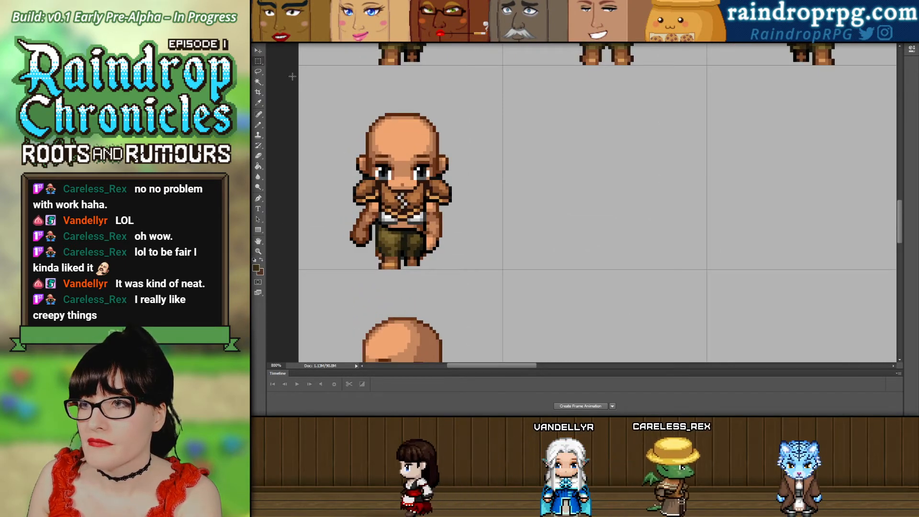
drag(301, 67, 501, 235)
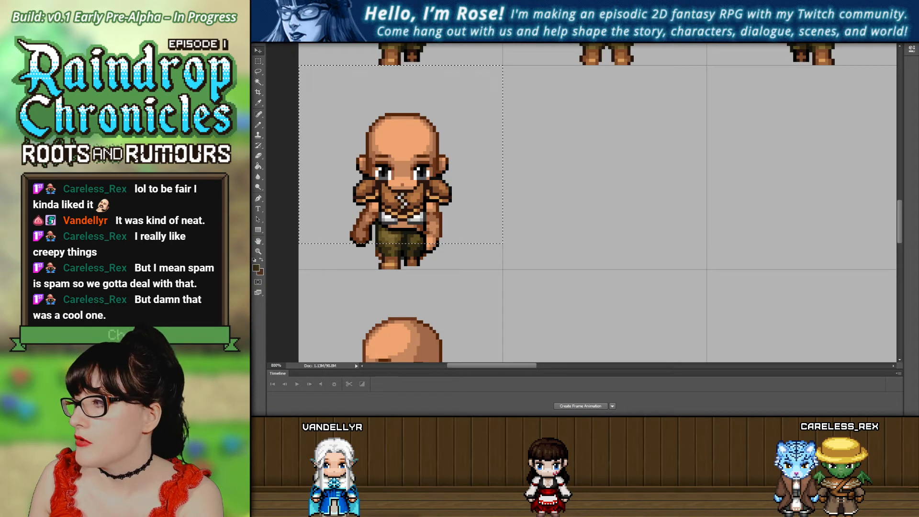
drag(503, 243, 503, 244)
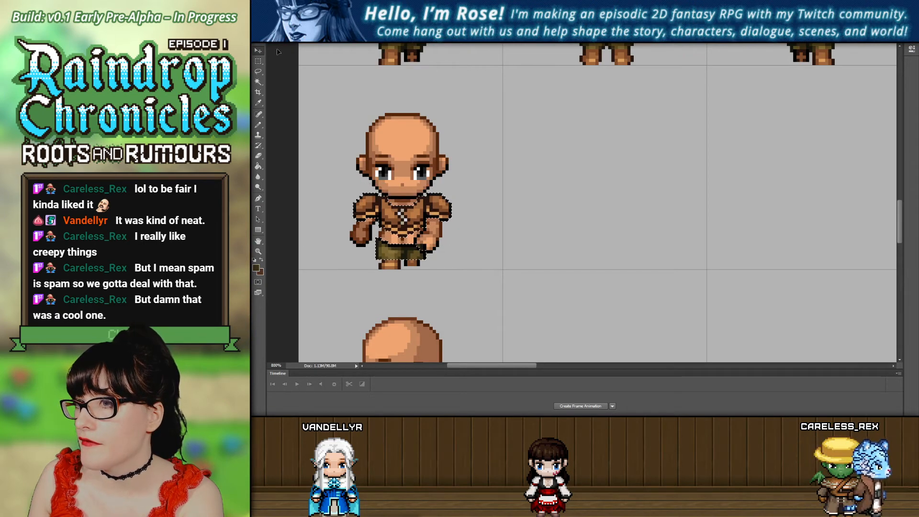
Tidy the lower trouser edges of the front-facing female sprite by selecting the small areas beside both legs.
click(425, 263)
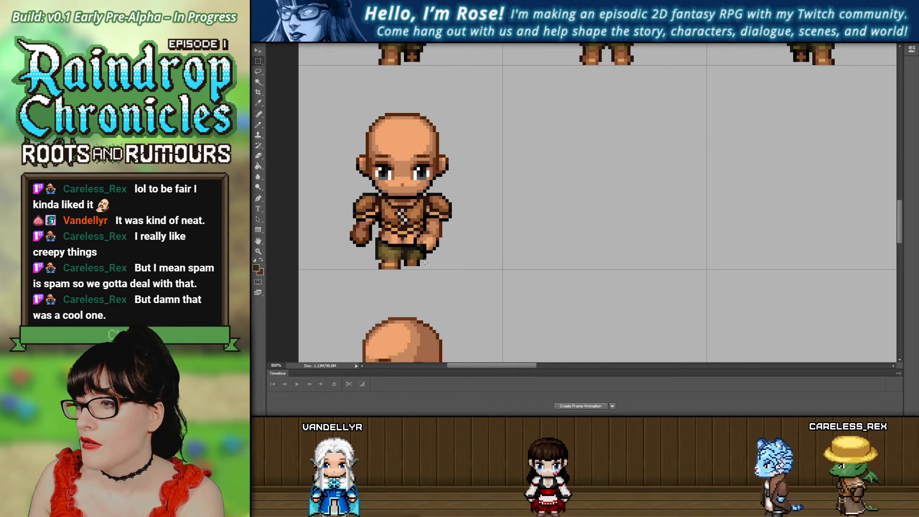
drag(423, 258, 458, 291)
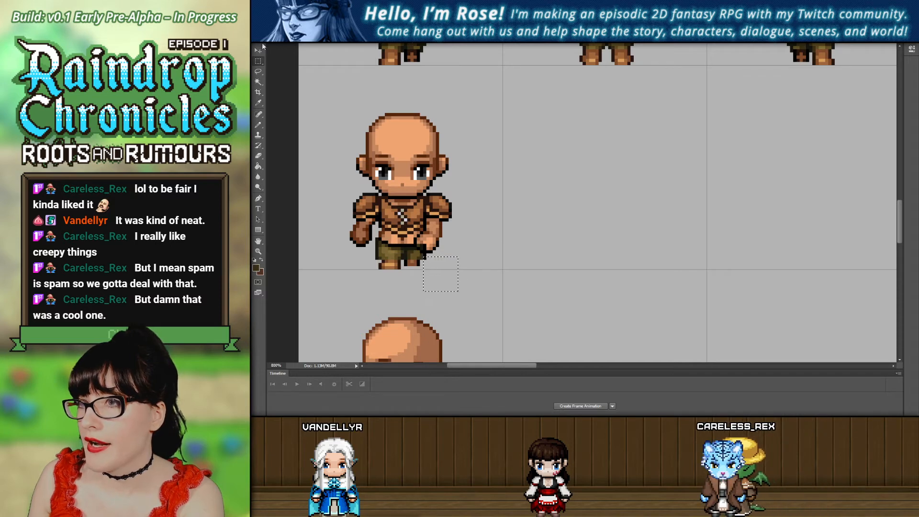
click(363, 266)
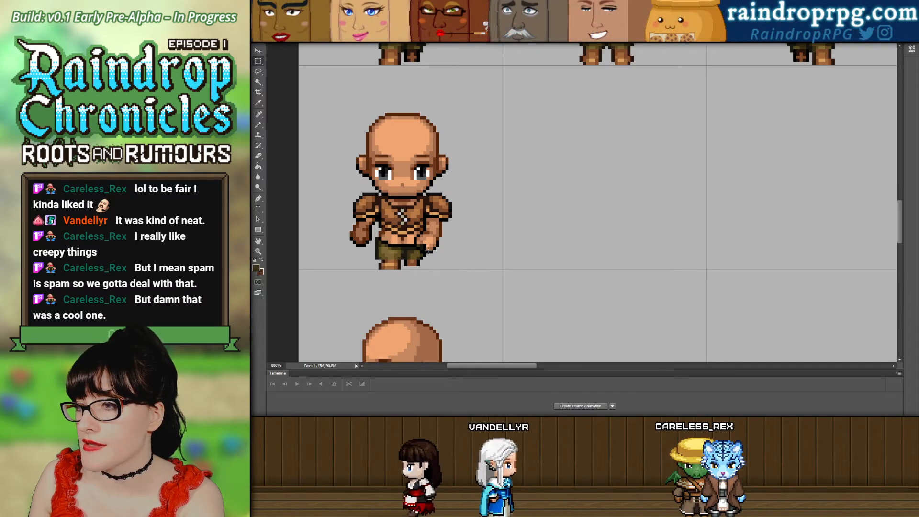
drag(362, 257, 378, 263)
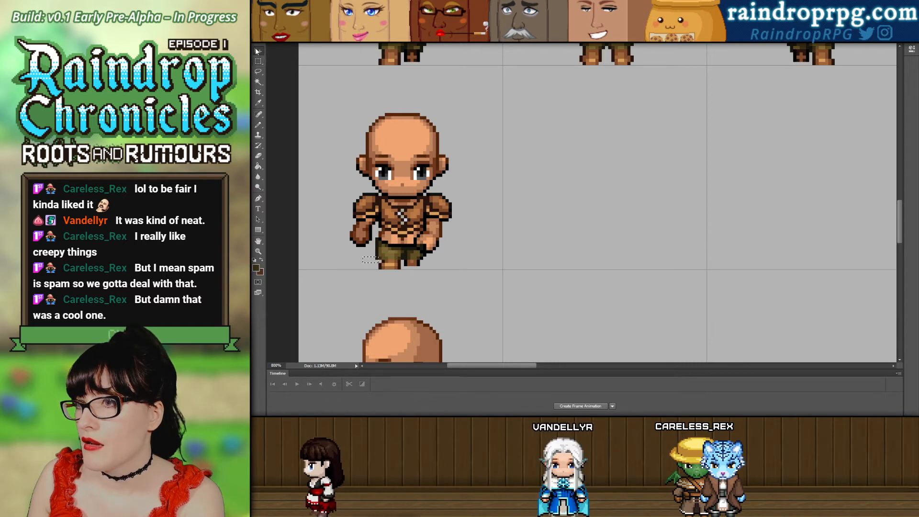
Examine how the outfit fits the left-facing, right-facing and back-facing lowered female sprites.
scroll(503, 184, down, 3)
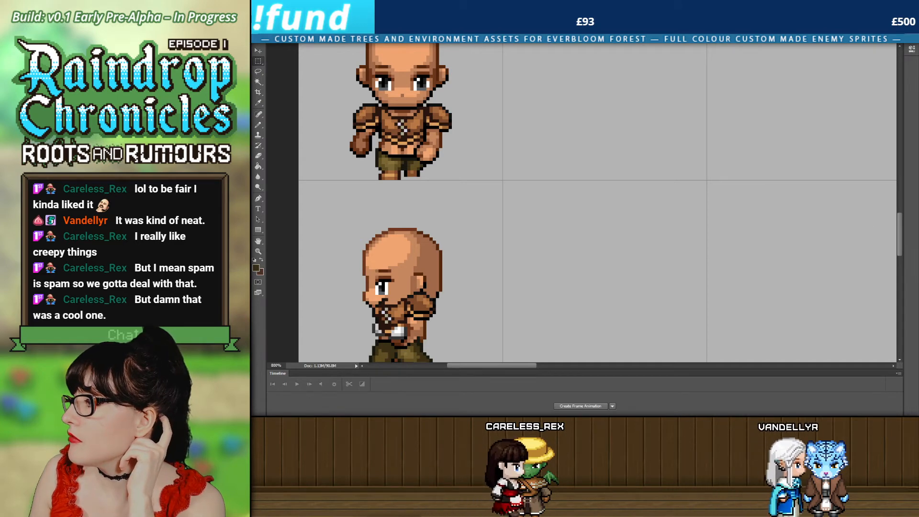
key(ctrl+z)
key(ctrl+z)
scroll(490, 206, down, 2)
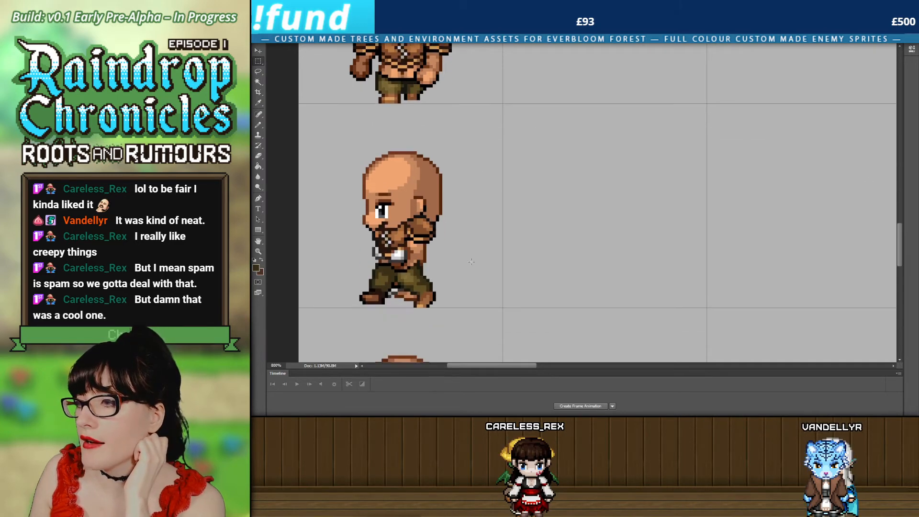
scroll(490, 206, down, 5)
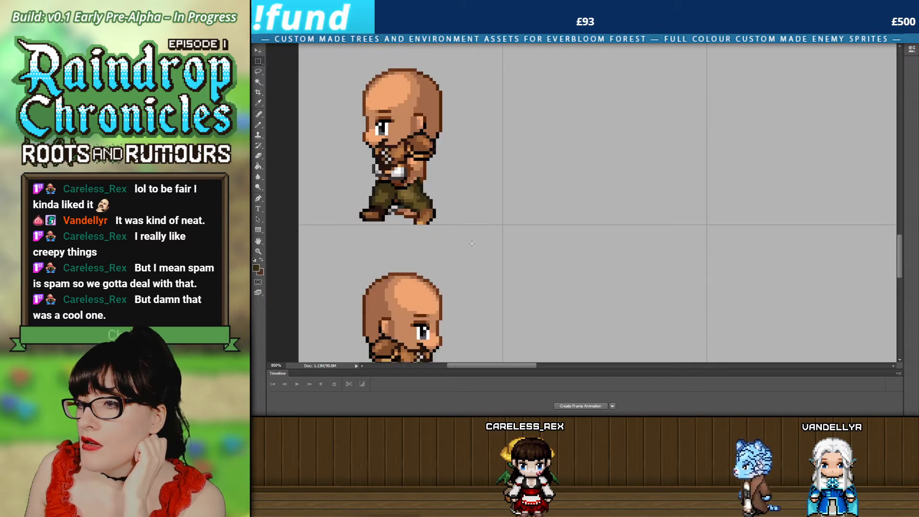
scroll(374, 273, down, 5)
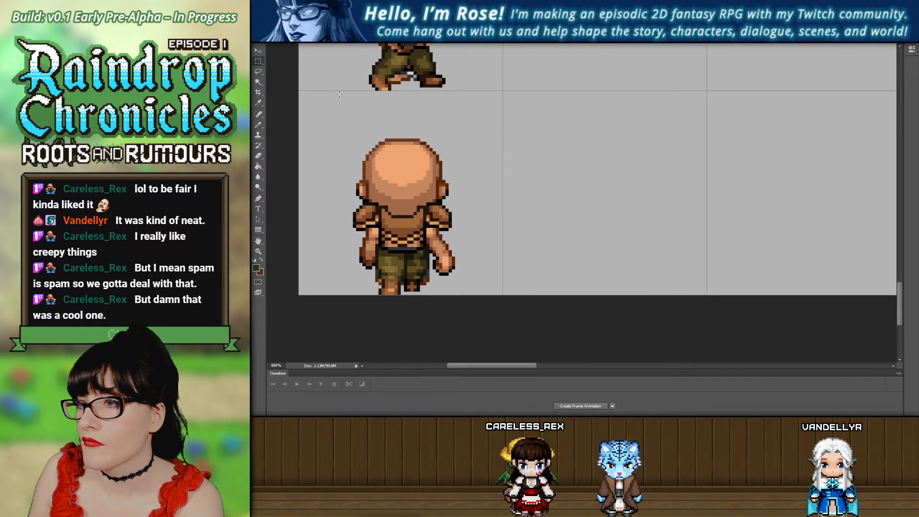
Select the outfit above the lower trouser legs on the back-facing female sprite and shift it down over the torso.
drag(426, 192, 471, 269)
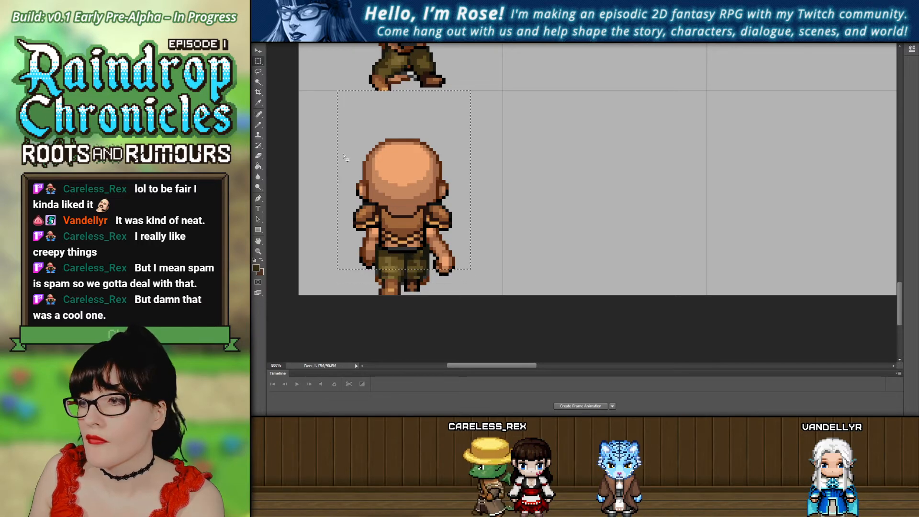
click(258, 50)
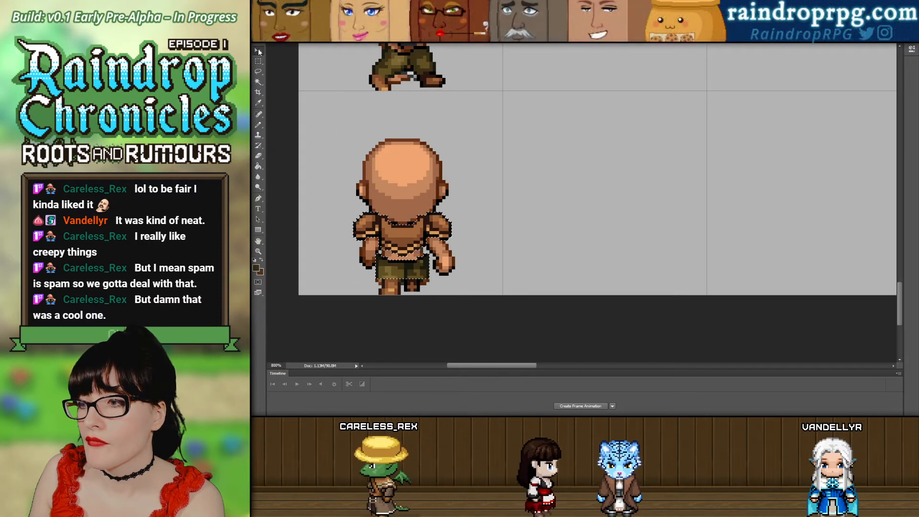
click(258, 61)
click(477, 320)
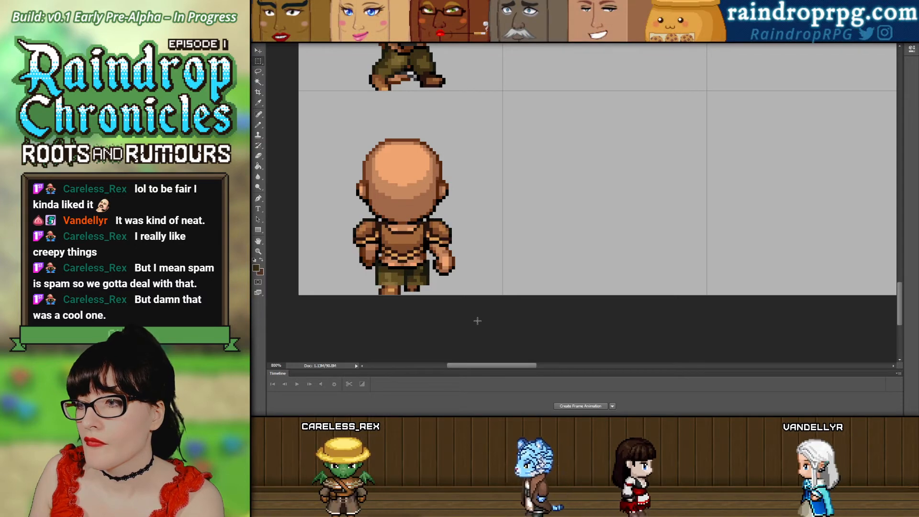
Tidy the lower trouser edges of the back-facing female sprite by selecting the small areas beside both legs.
drag(439, 295, 427, 283)
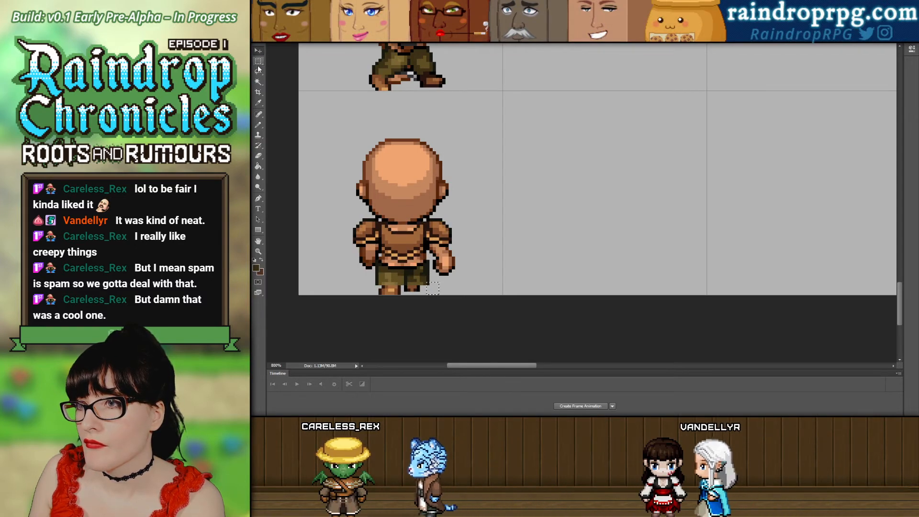
click(375, 288)
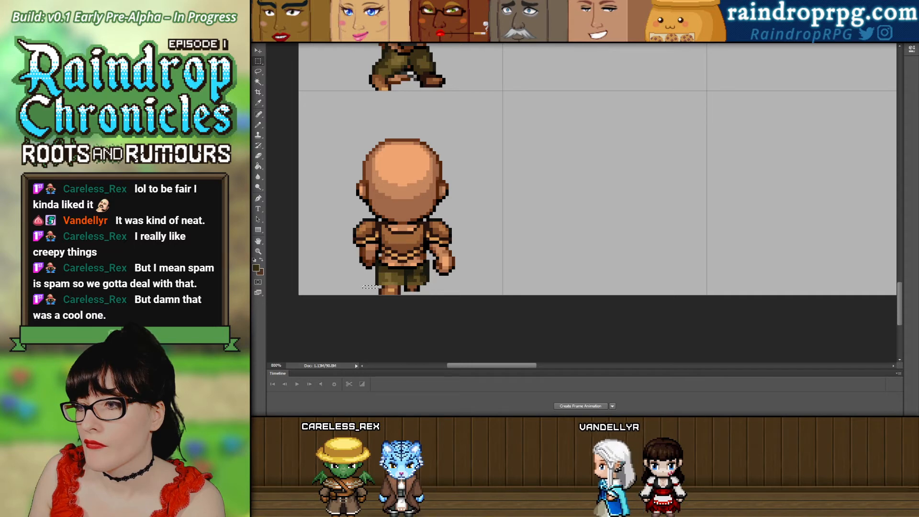
click(259, 71)
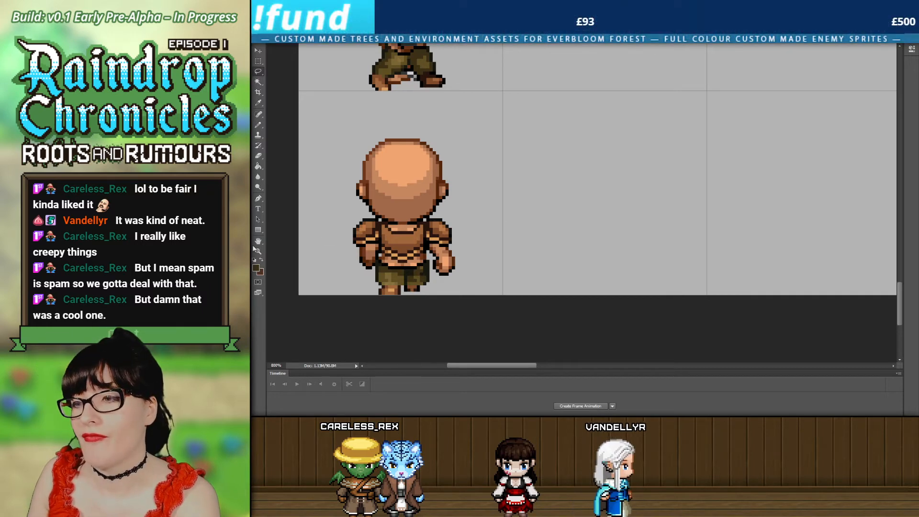
Select the leather chest and shoulder piece on the left-facing female sprite and move it aside onto the empty canvas.
scroll(316, 217, up, 3)
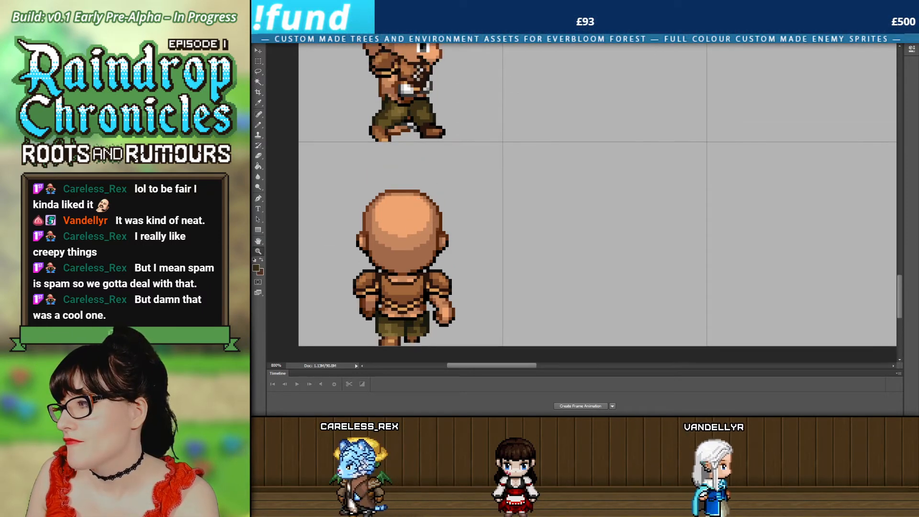
scroll(897, 298, down, 1)
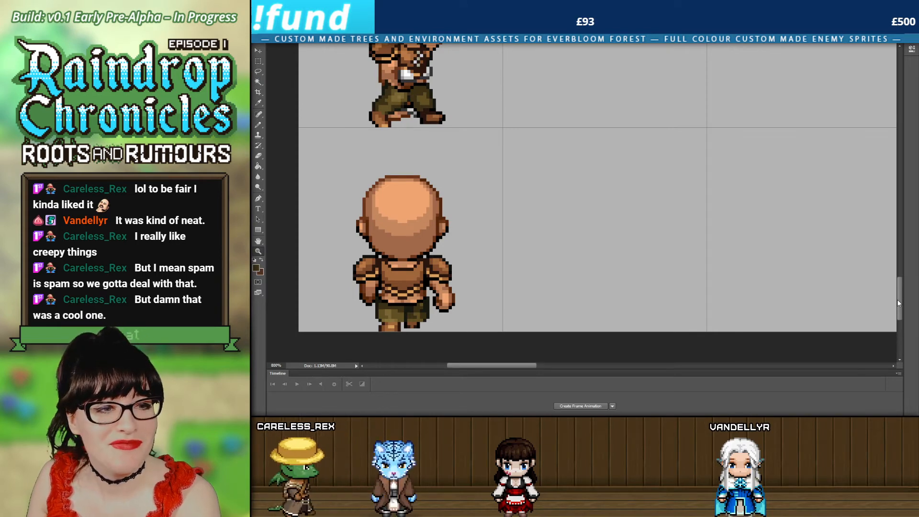
drag(899, 303, 893, 250)
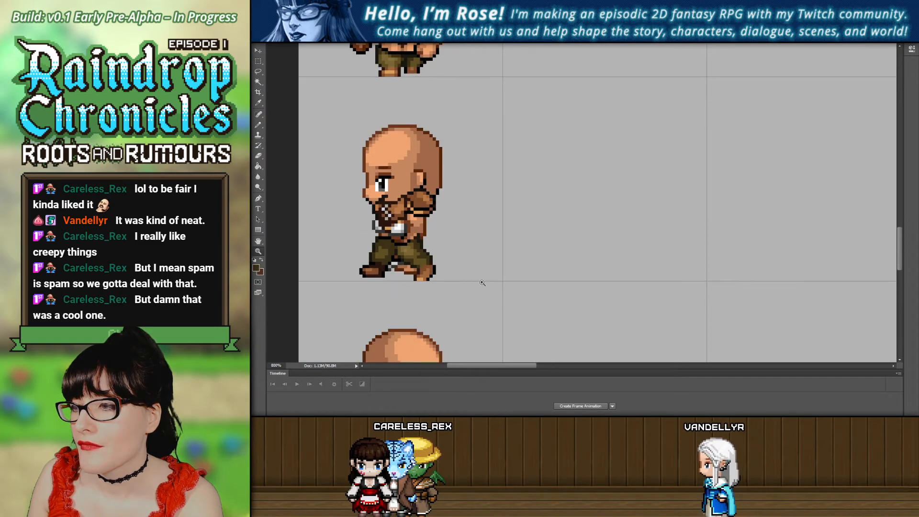
scroll(373, 268, left, 1)
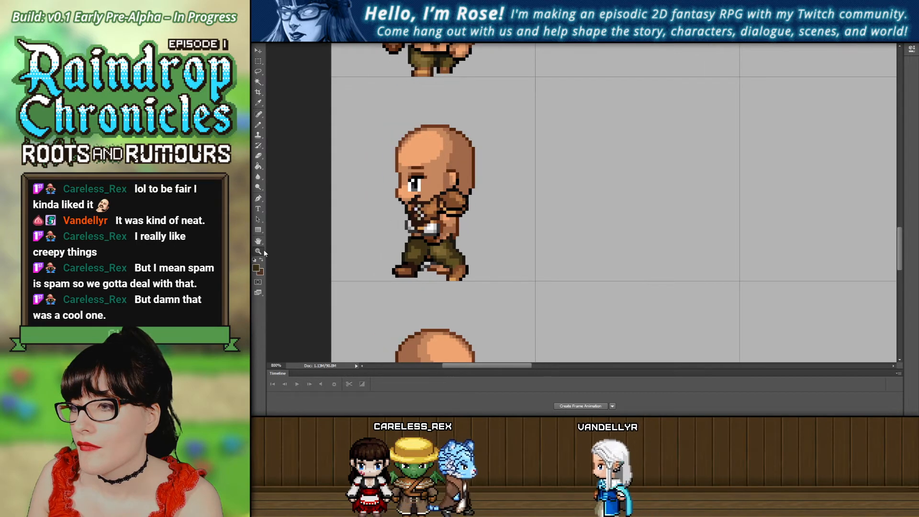
click(429, 259)
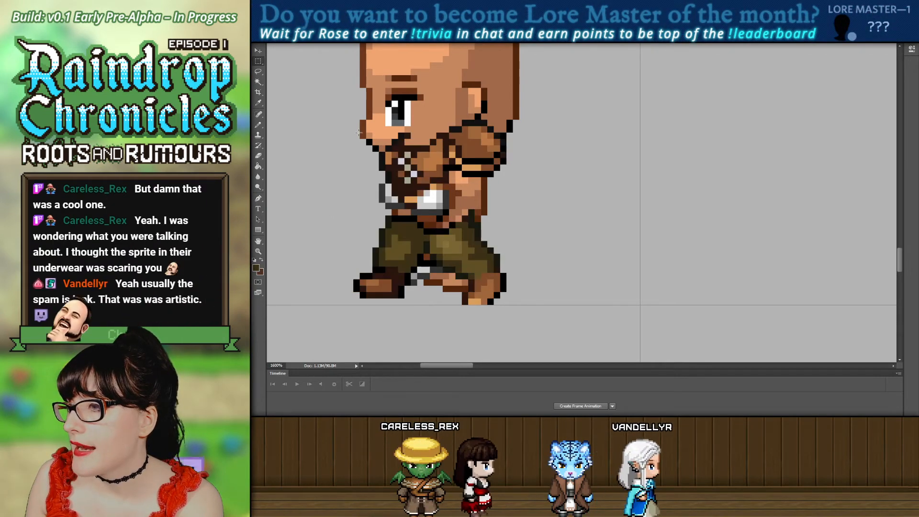
drag(328, 101, 544, 215)
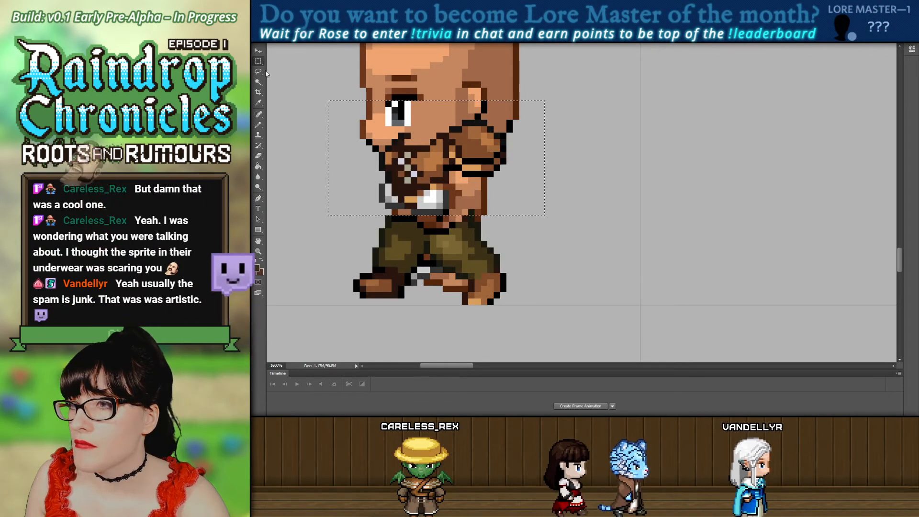
click(258, 52)
drag(469, 153, 747, 170)
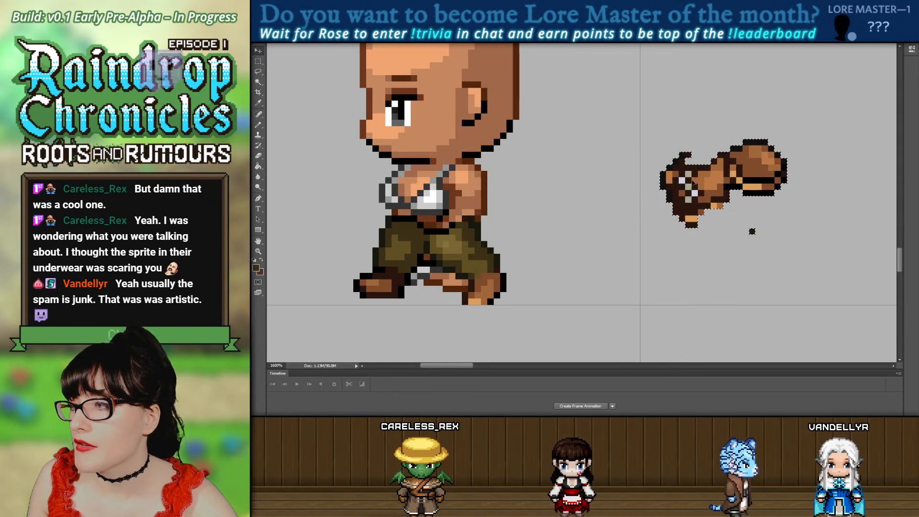
Place a spare copy of the left-facing sprite's trousers beside it and delete the green trouser pixels above its feet.
drag(354, 196, 387, 215)
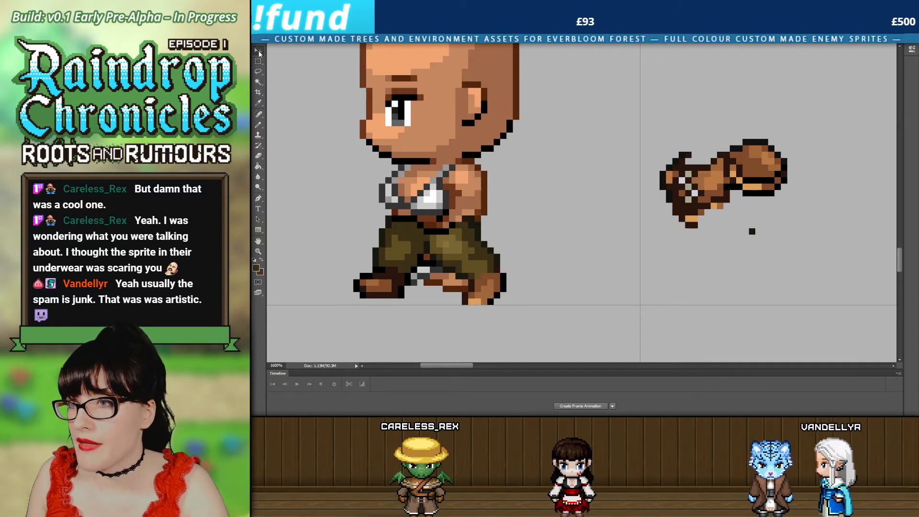
drag(452, 253, 616, 252)
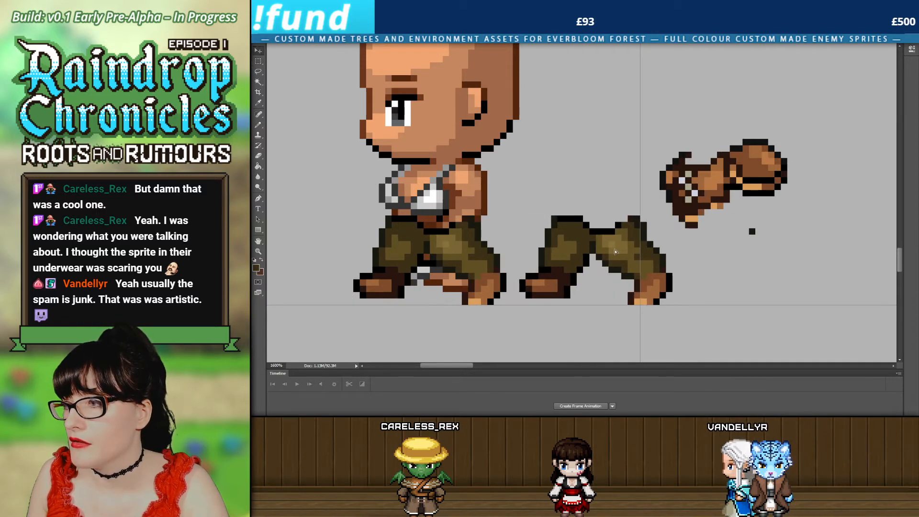
key(m)
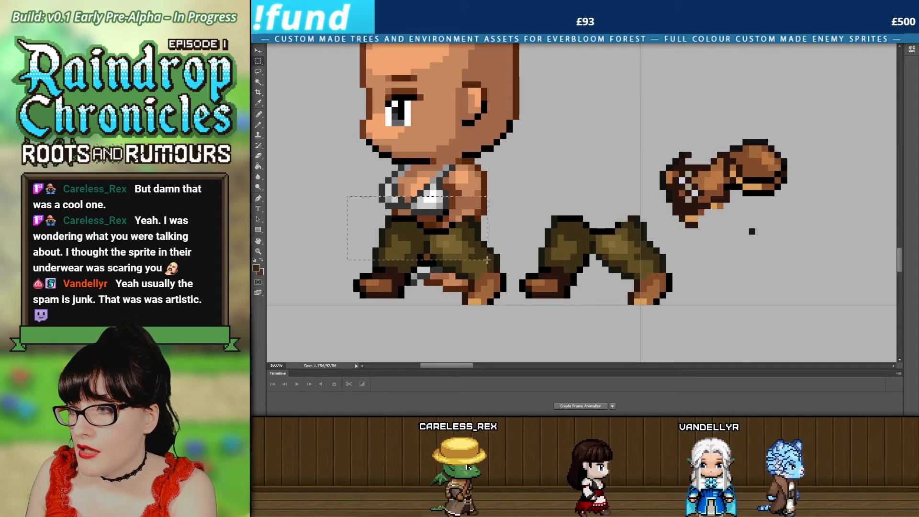
drag(348, 196, 505, 266)
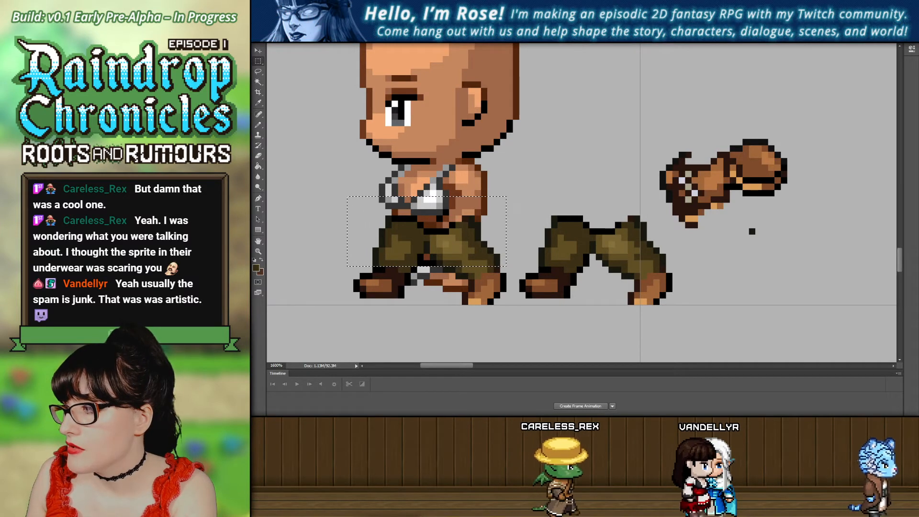
key(Delete)
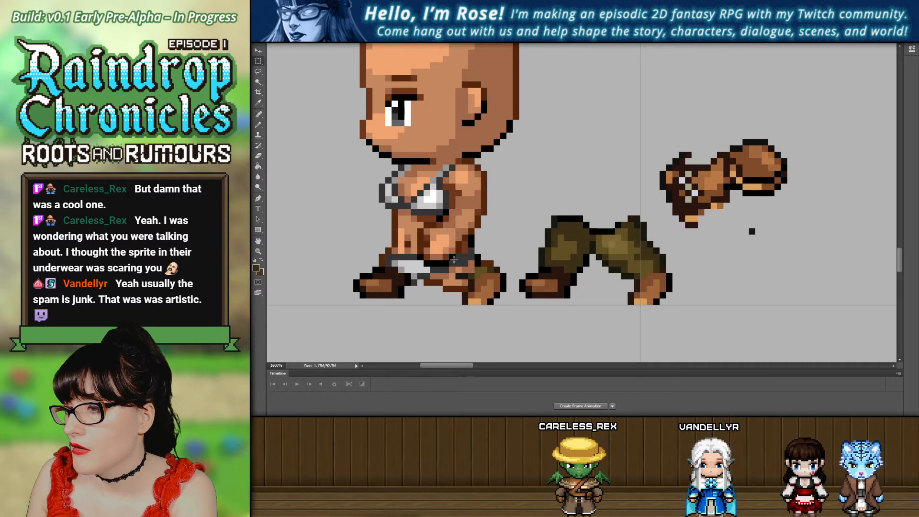
drag(461, 248, 491, 271)
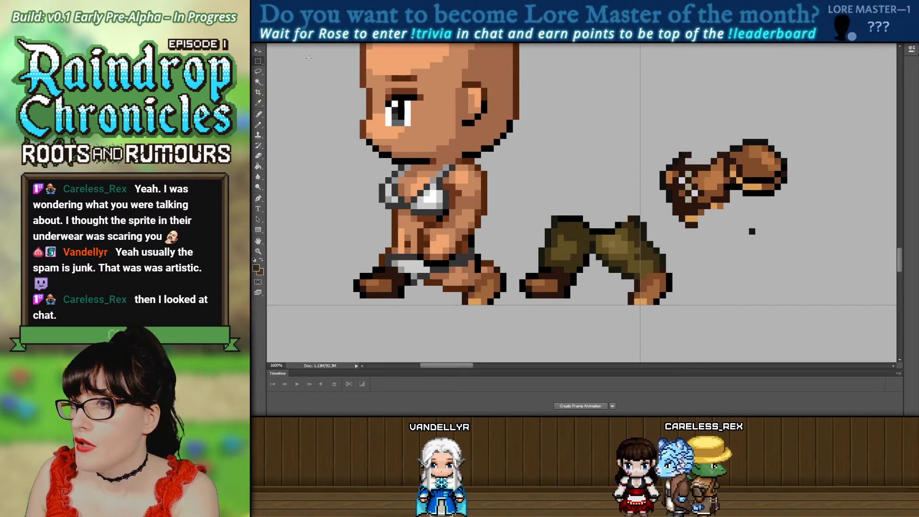
Select the set-aside leather chest piece, move it back onto the left-facing sprite and nudge it into place over the chest.
drag(669, 167, 615, 191)
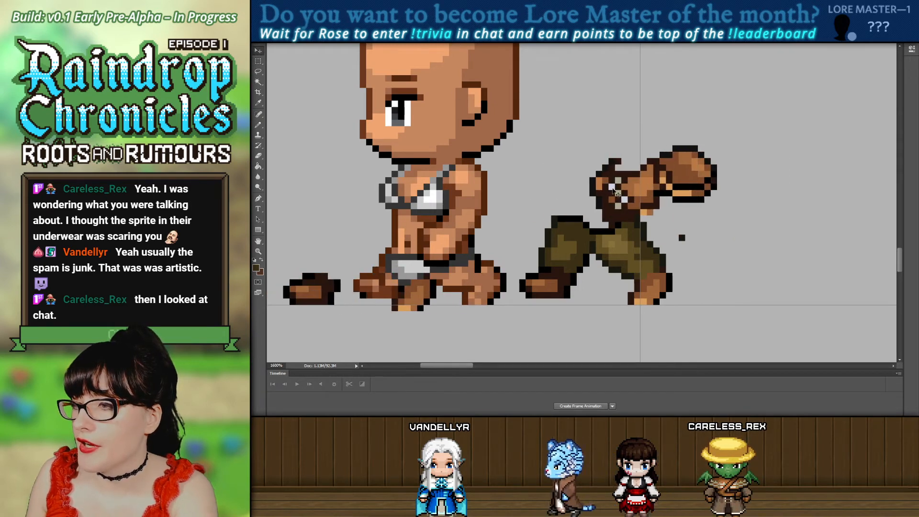
drag(661, 210, 732, 203)
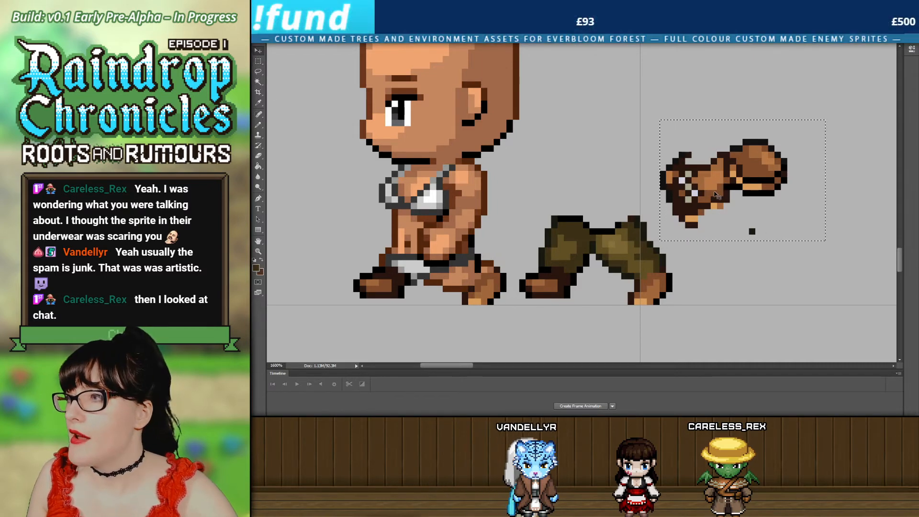
drag(716, 194, 432, 202)
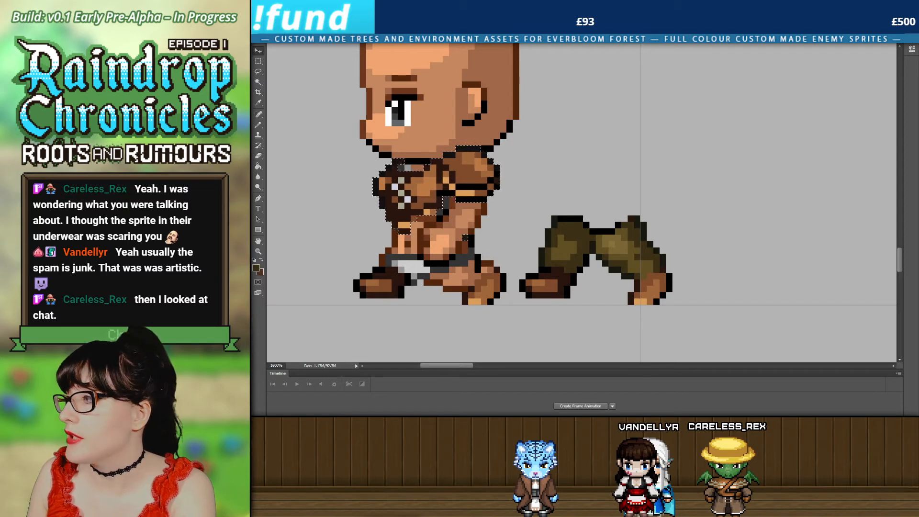
key(ctrl+z)
key(ctrl+z)
key(ctrl+z)
key(ctrl+z)
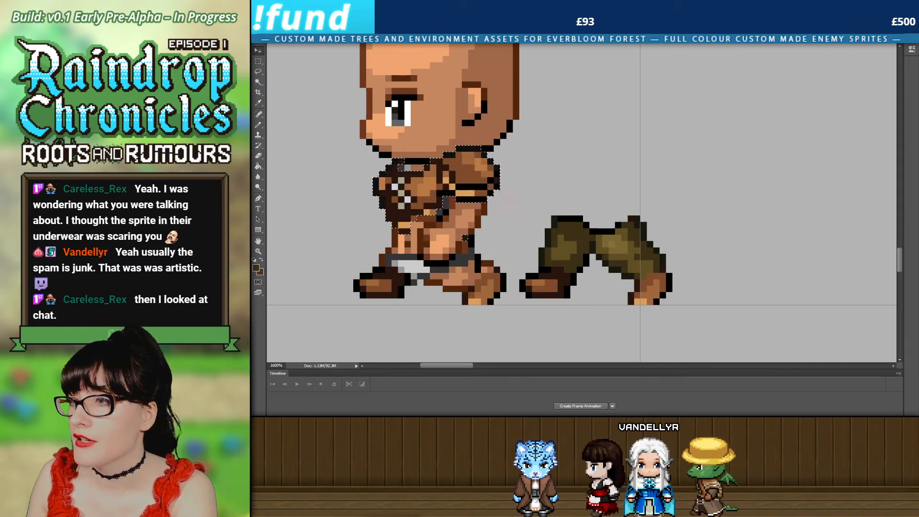
key(ctrl+z)
key(ctrl+z)
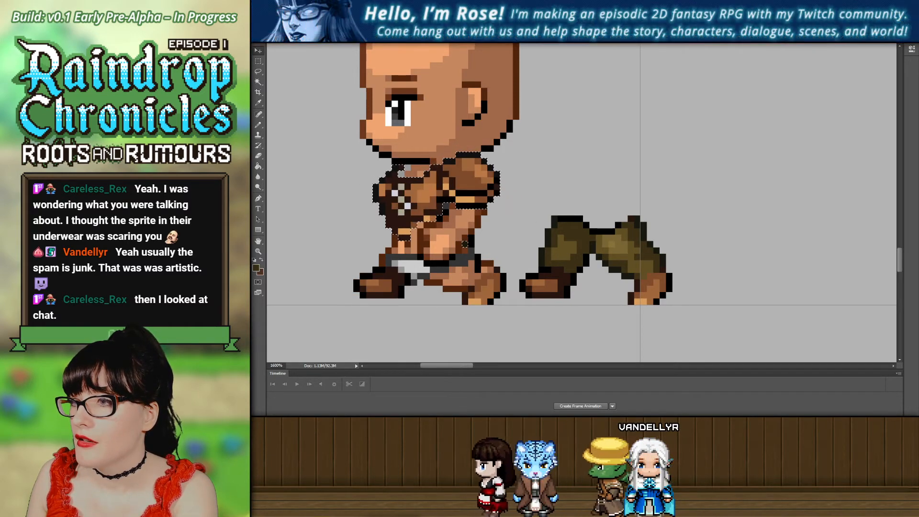
key(Right)
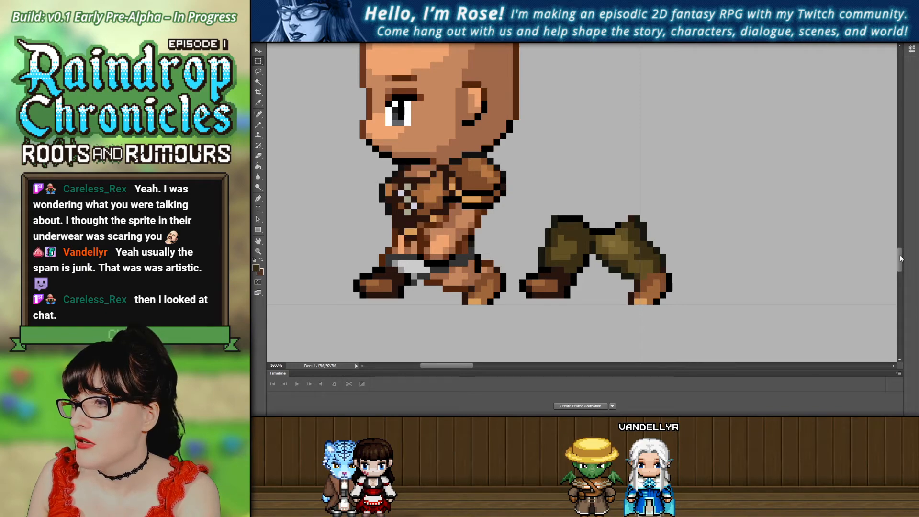
Paint dark green trouser outlines and shadows over the hips and thighs of the left-facing female sprite.
mouse_move(904, 256)
mouse_down()
mouse_move(904, 158)
mouse_move(907, 261)
mouse_up()
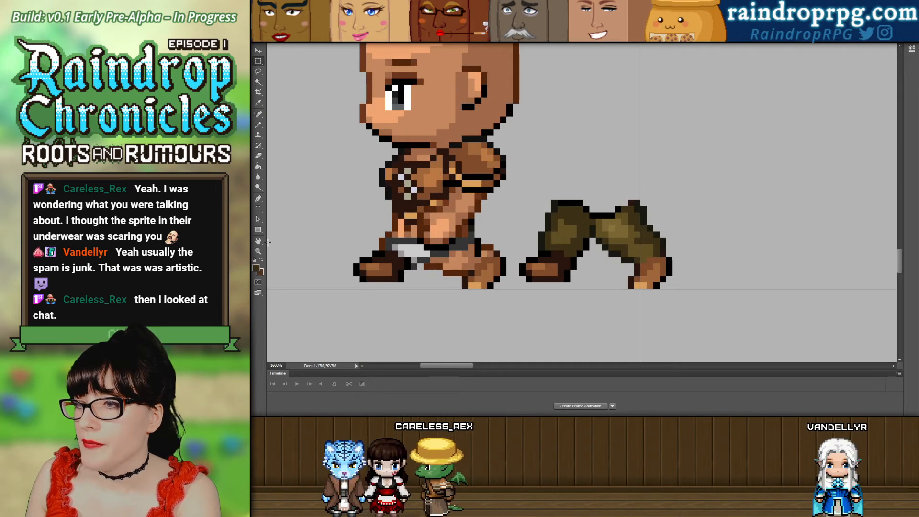
click(352, 235)
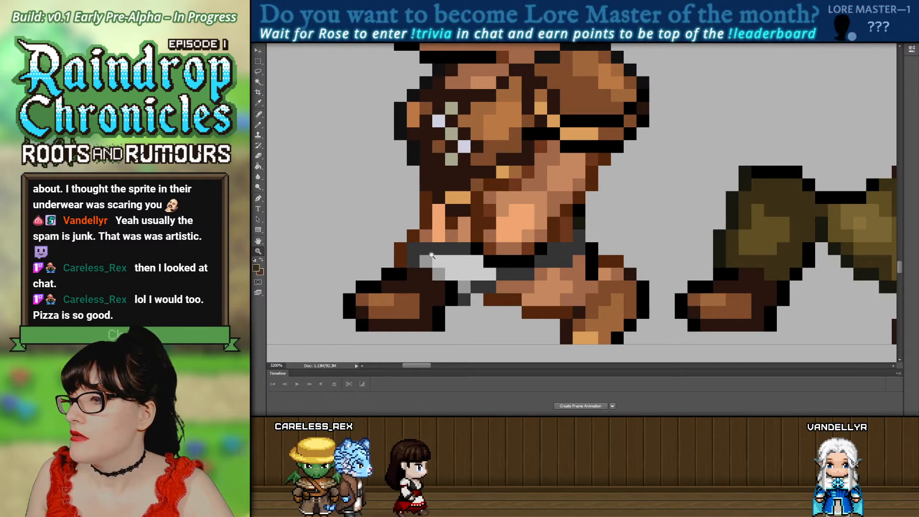
scroll(432, 255, down, 1)
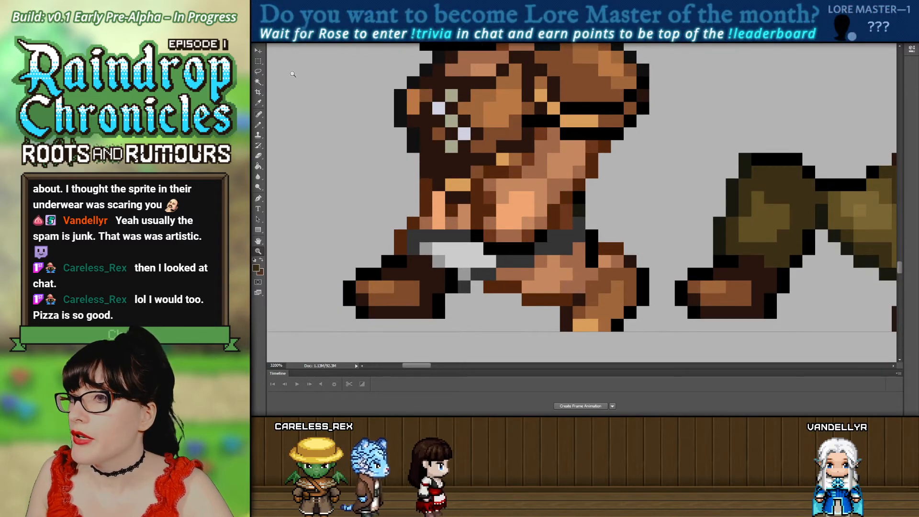
click(259, 125)
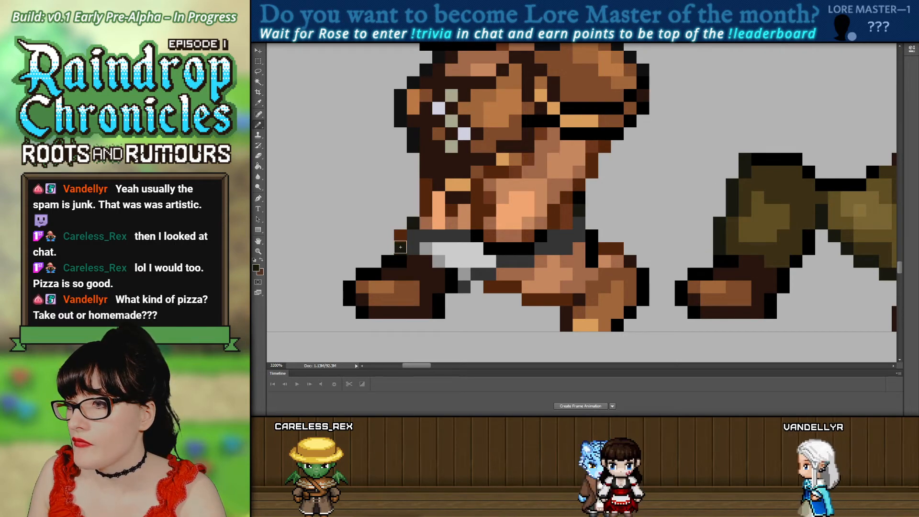
drag(400, 248, 401, 236)
drag(490, 286, 511, 283)
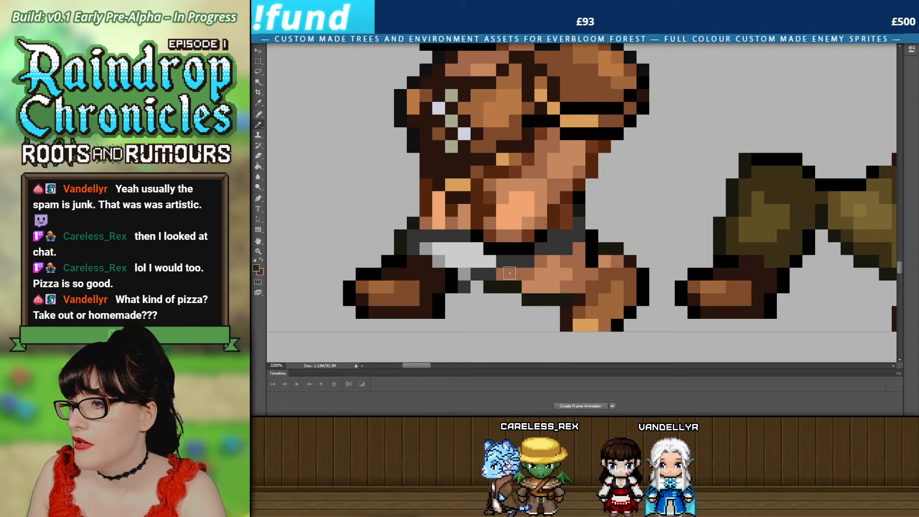
mouse_move(424, 236)
mouse_down()
mouse_move(459, 236)
mouse_move(416, 266)
mouse_move(425, 249)
mouse_move(464, 283)
mouse_move(517, 273)
mouse_up()
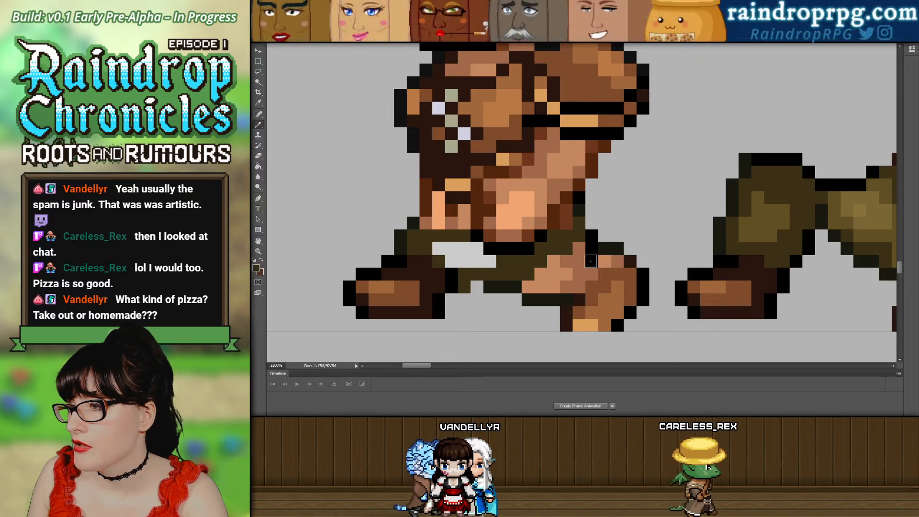
drag(591, 261, 587, 274)
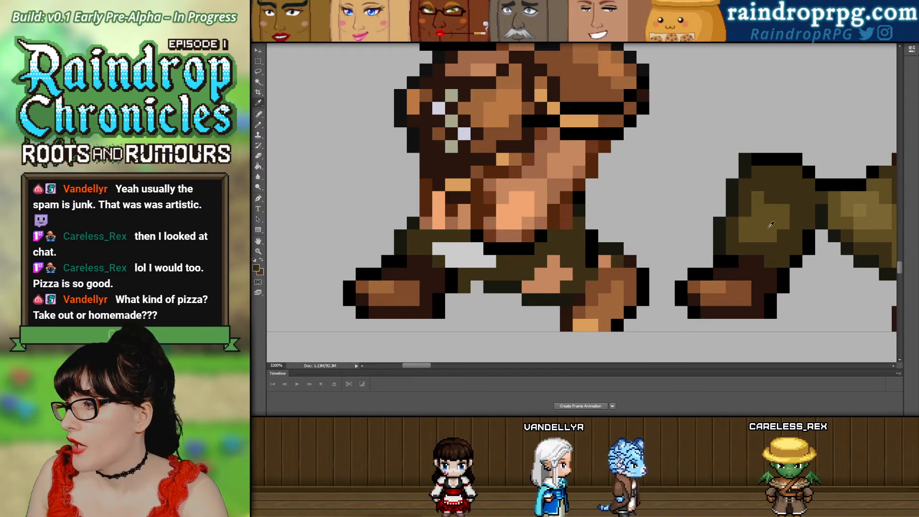
Sample the lighter green from the spare trousers and fill the remaining rear thigh and white underwear pixels with it.
alt+click(771, 224)
drag(554, 261, 547, 285)
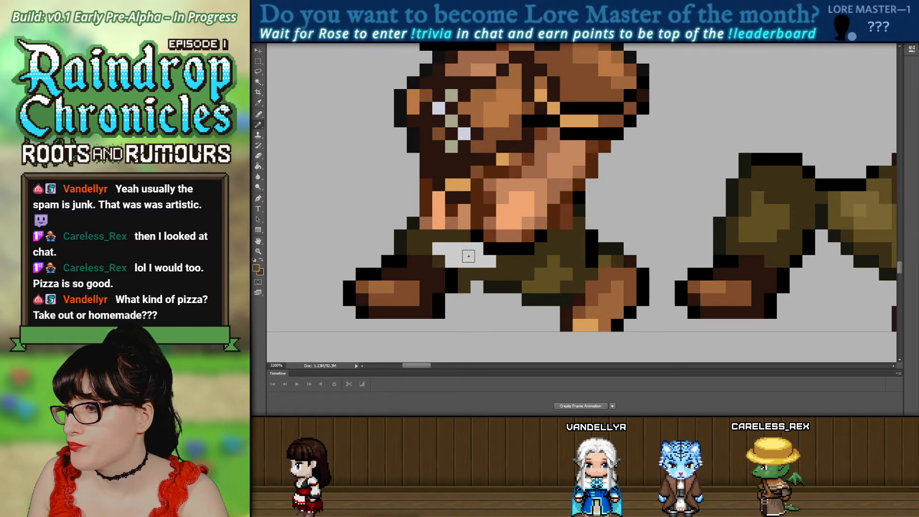
mouse_move(437, 248)
mouse_down()
mouse_move(482, 249)
mouse_move(451, 259)
mouse_move(479, 260)
mouse_up()
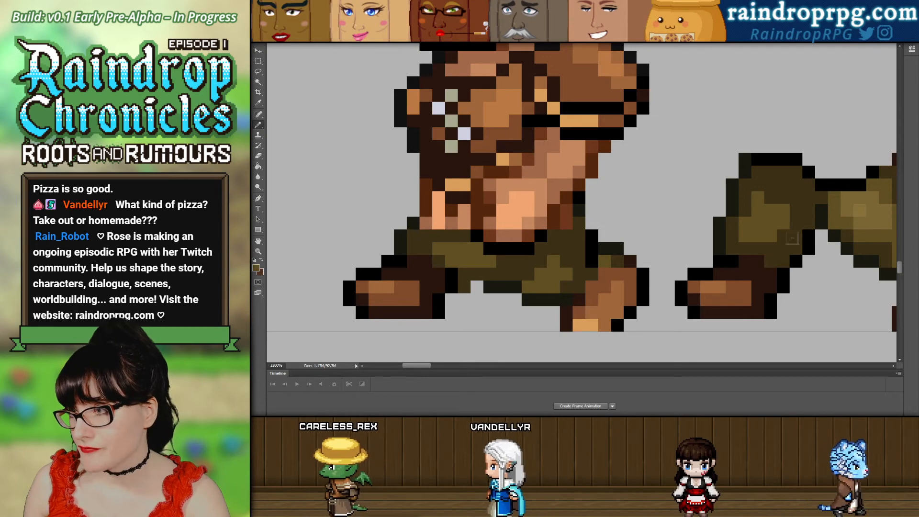
key(ctrl+z)
key(ctrl+z)
key(ctrl+z)
key(ctrl+z)
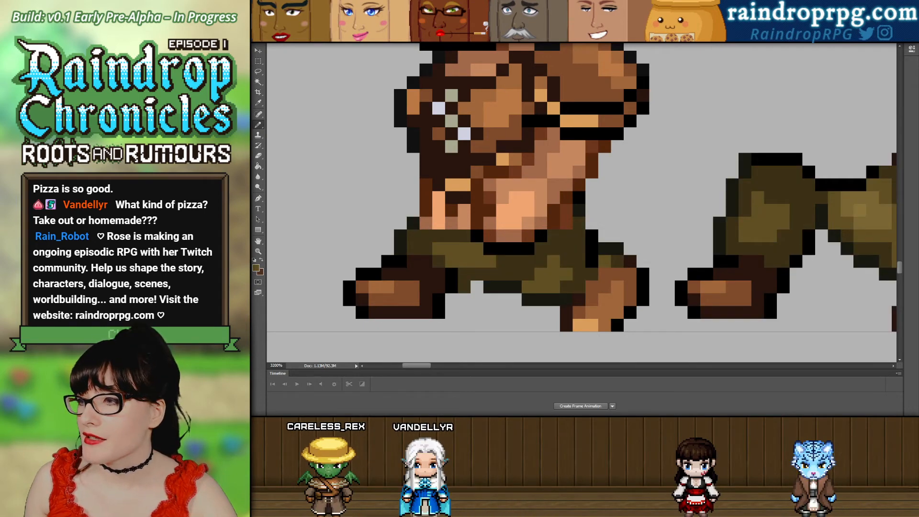
Examine the left-facing sprite's repainted trousers against the spare pair and the neighbouring sprites at different magnifications.
alt+click(557, 226)
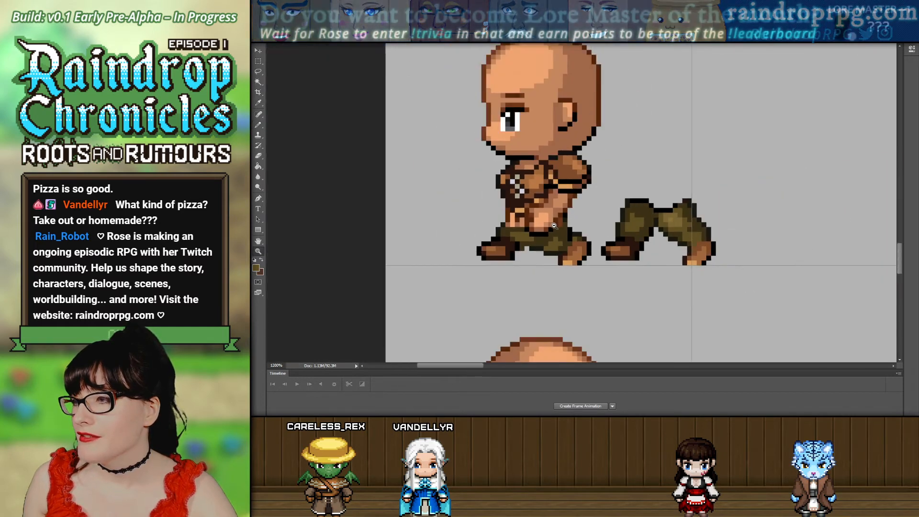
alt+click(575, 247)
alt+click(587, 258)
alt+click(587, 260)
alt+click(587, 260)
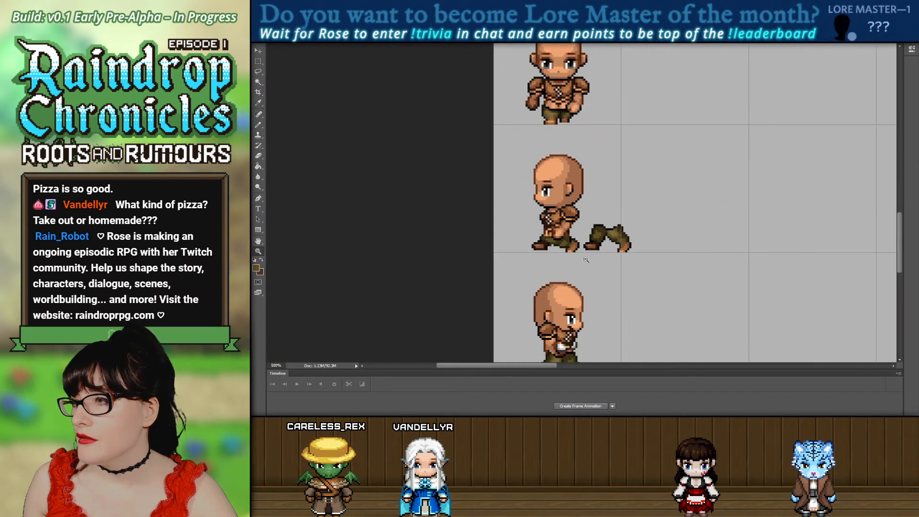
alt+click(586, 260)
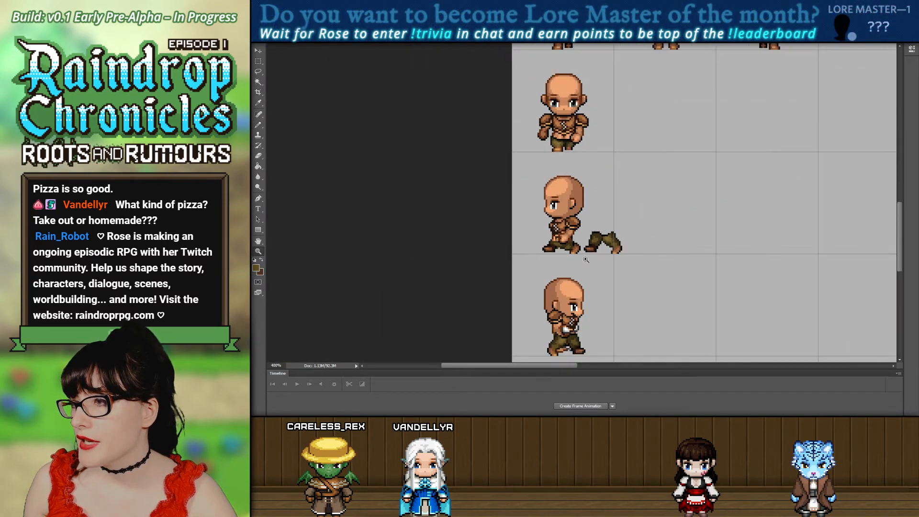
click(580, 229)
click(581, 228)
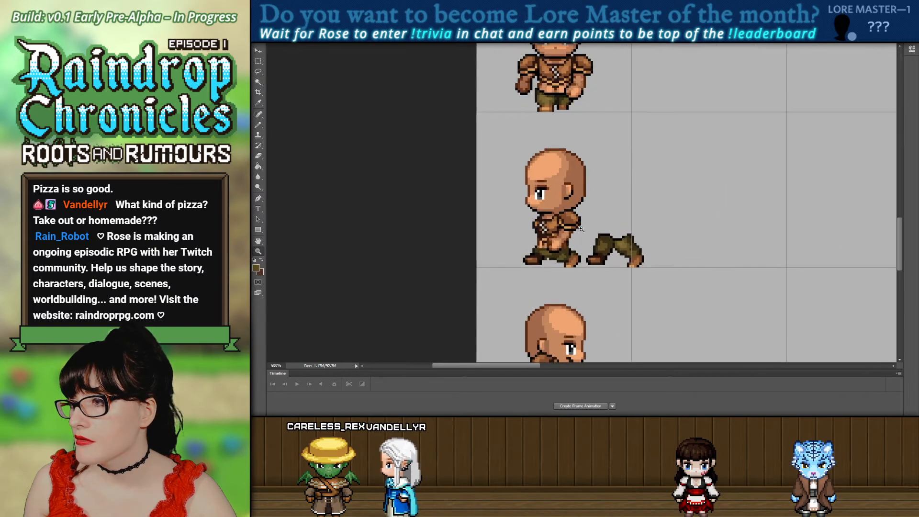
click(580, 228)
click(581, 229)
click(581, 228)
click(581, 228)
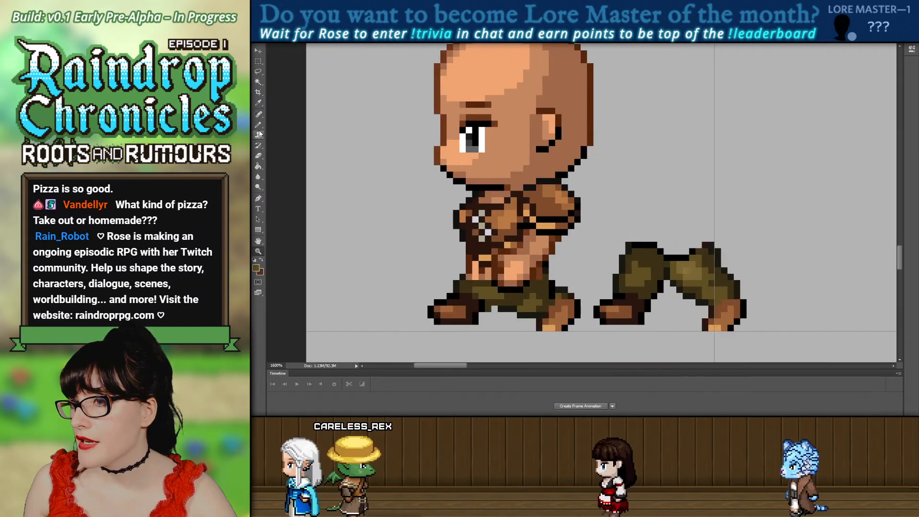
Sample black from the outline of the spare trousers and paint a black waistline along the left-facing sprite's trousers.
key(b)
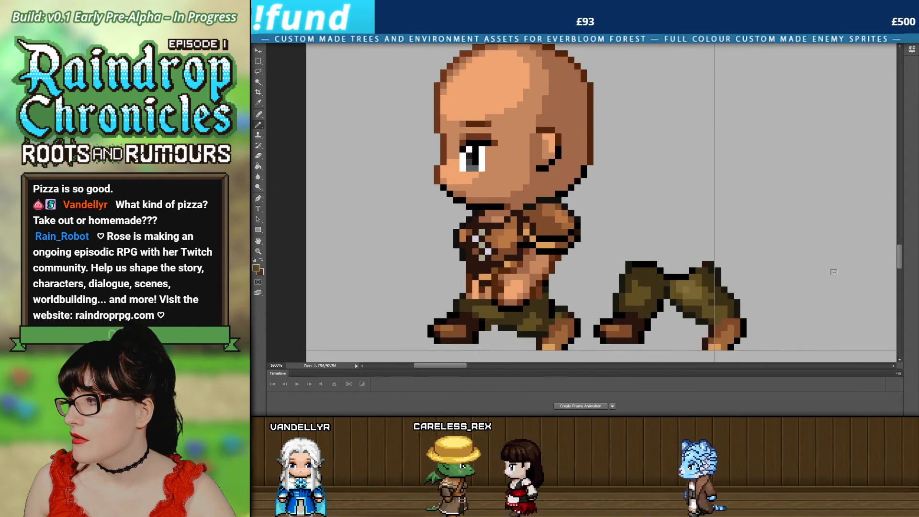
scroll(467, 144, up, 5)
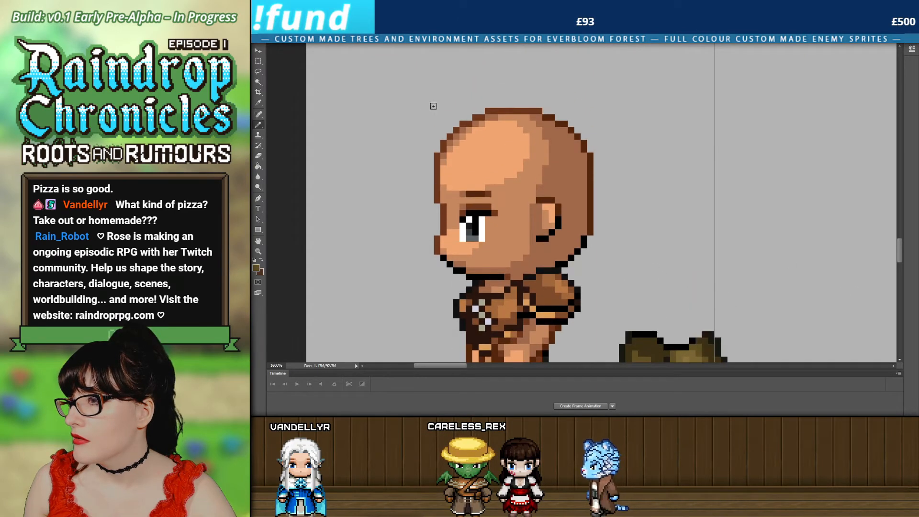
click(255, 51)
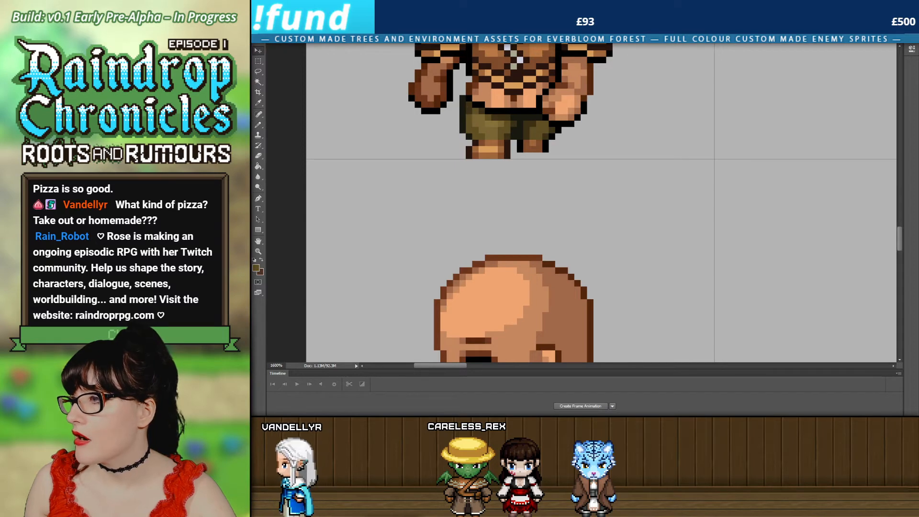
scroll(573, 289, down, 3)
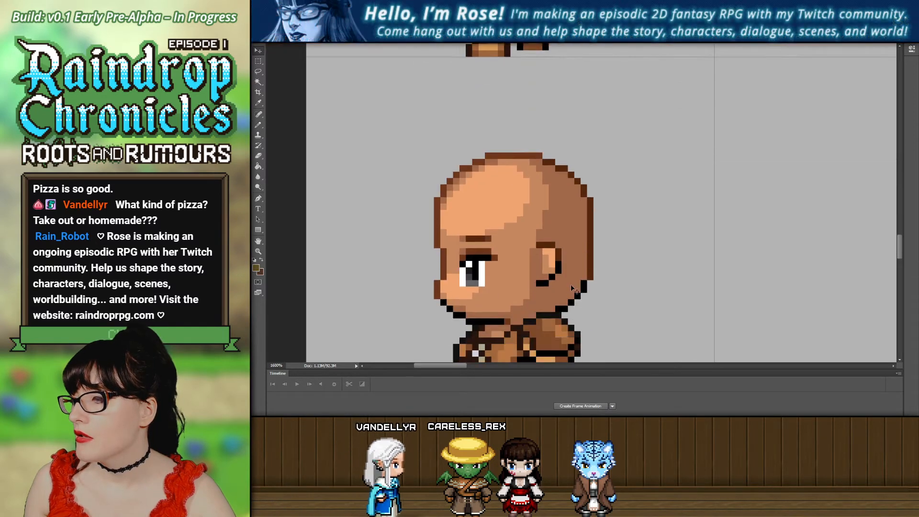
scroll(573, 288, down, 3)
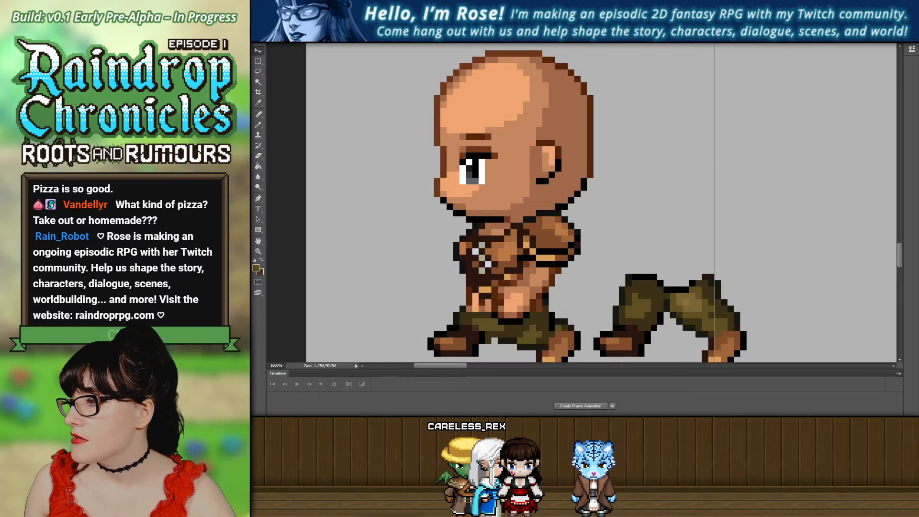
key(ctrl+z)
key(ctrl+z)
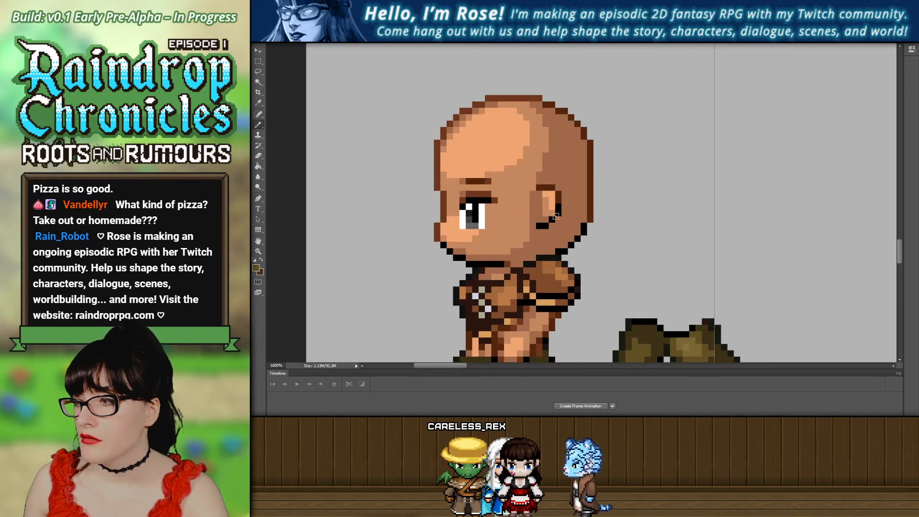
scroll(642, 255, down, 1)
key(i)
click(642, 256)
key(b)
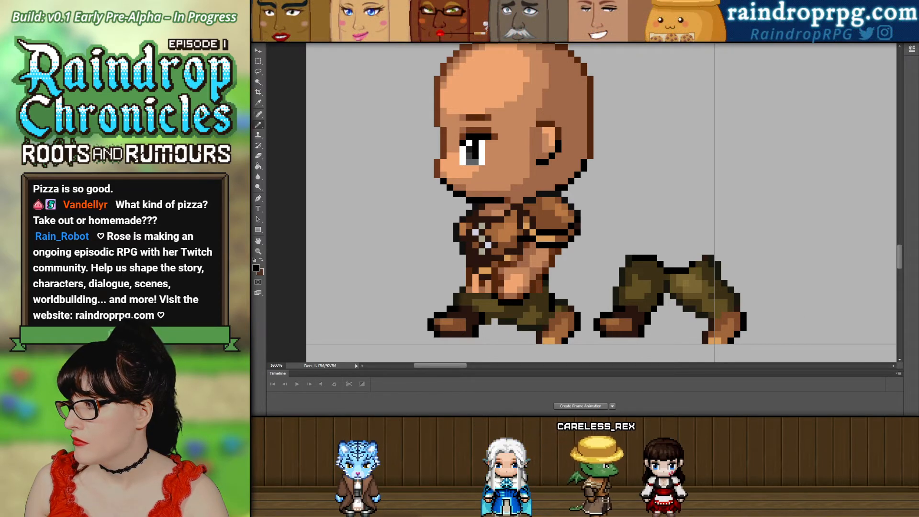
key(ctrl+z)
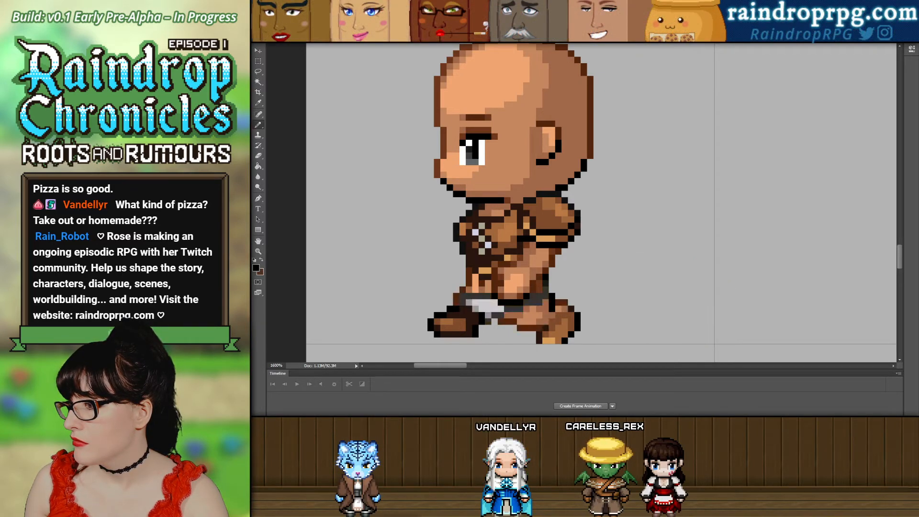
key(ctrl+z)
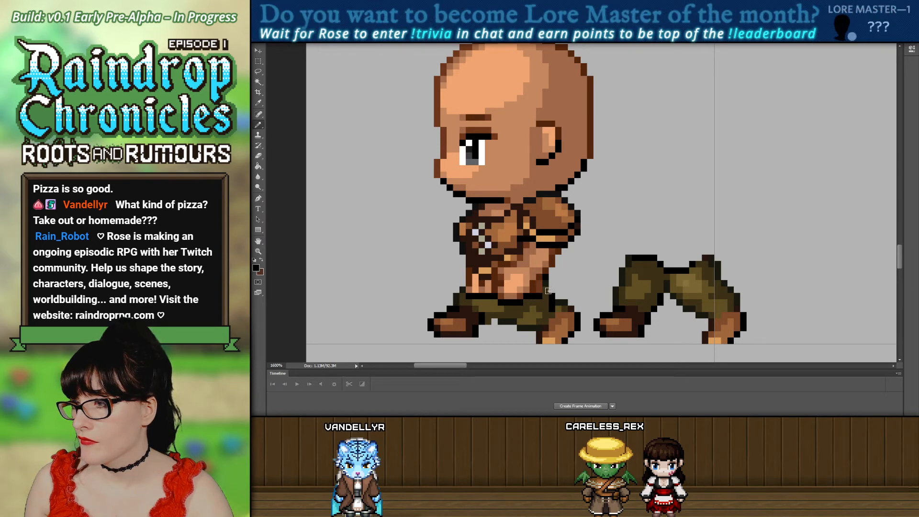
scroll(548, 291, down, 2)
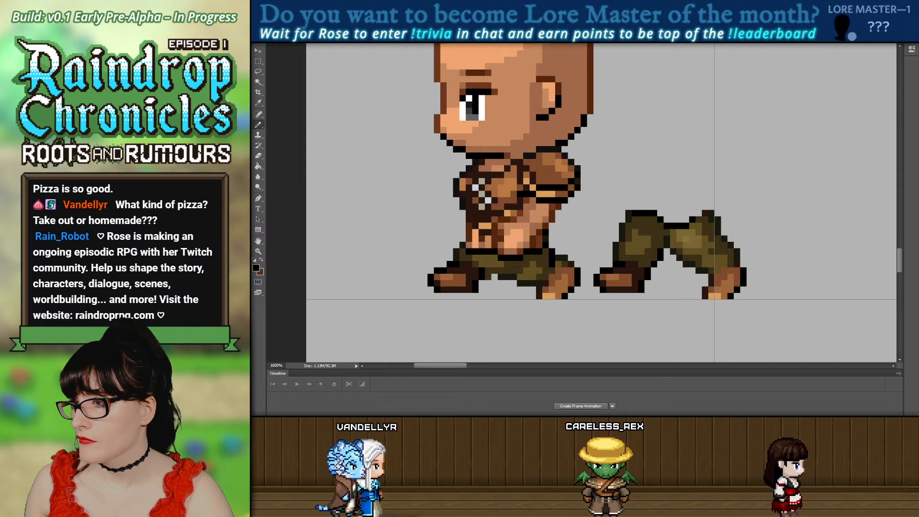
Delete the spare trousers standing beside the left-facing female sprite.
scroll(485, 210, down, 2)
scroll(485, 209, down, 2)
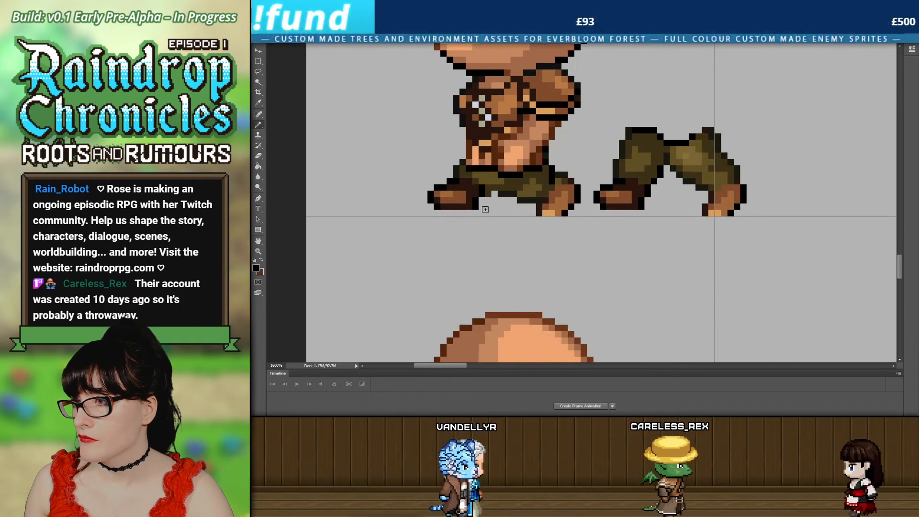
scroll(485, 210, down, 6)
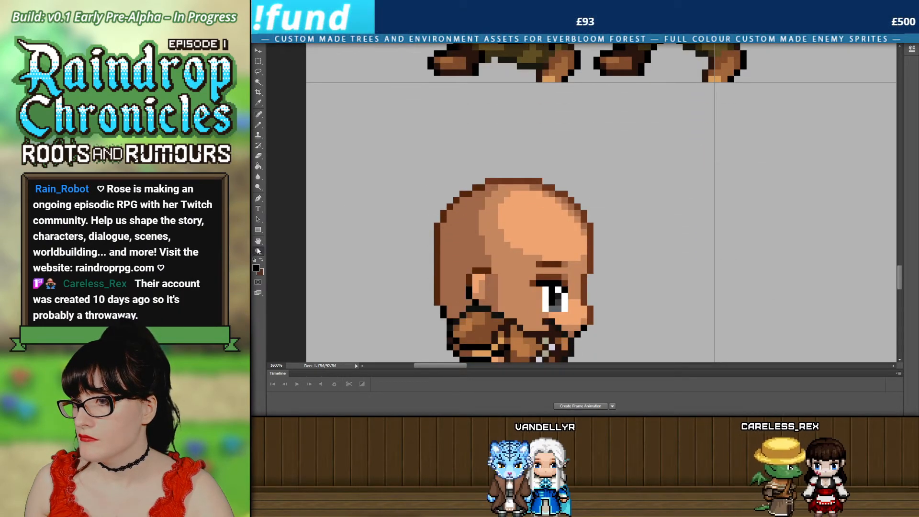
click(258, 251)
scroll(570, 156, down, 6)
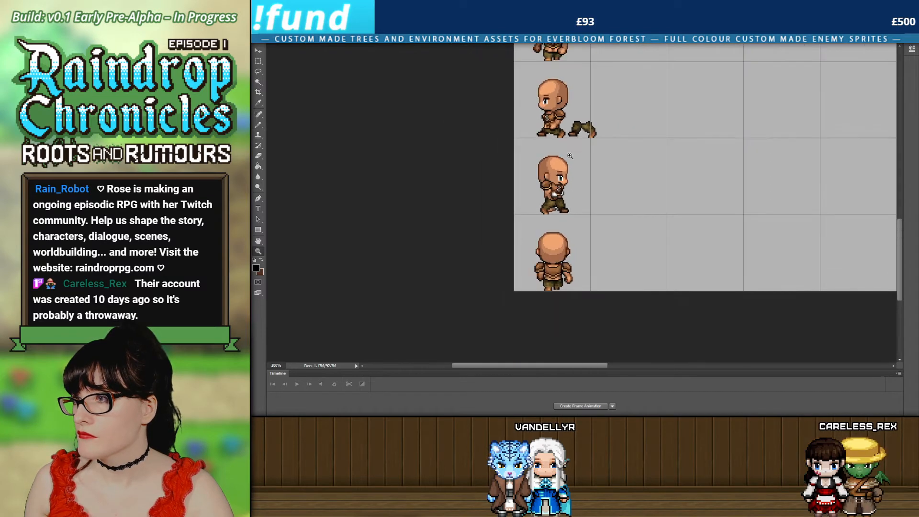
scroll(570, 156, up, 3)
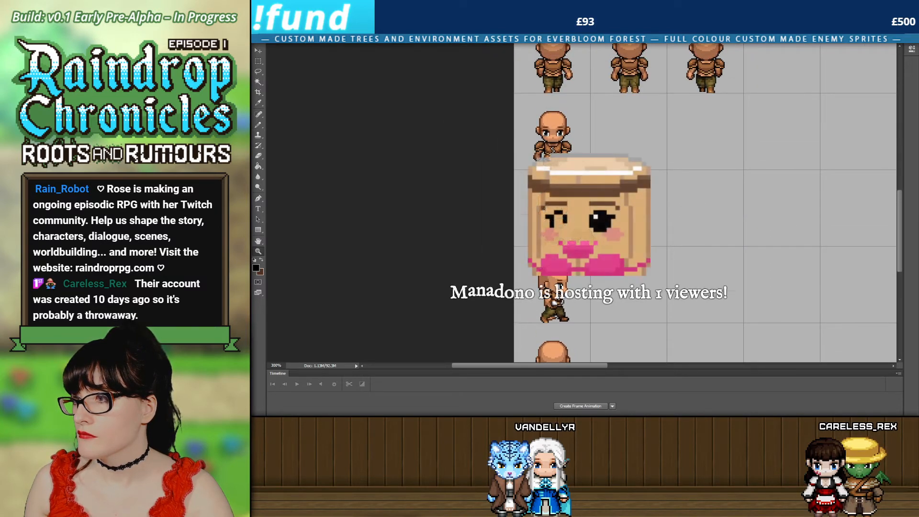
scroll(584, 162, up, 2)
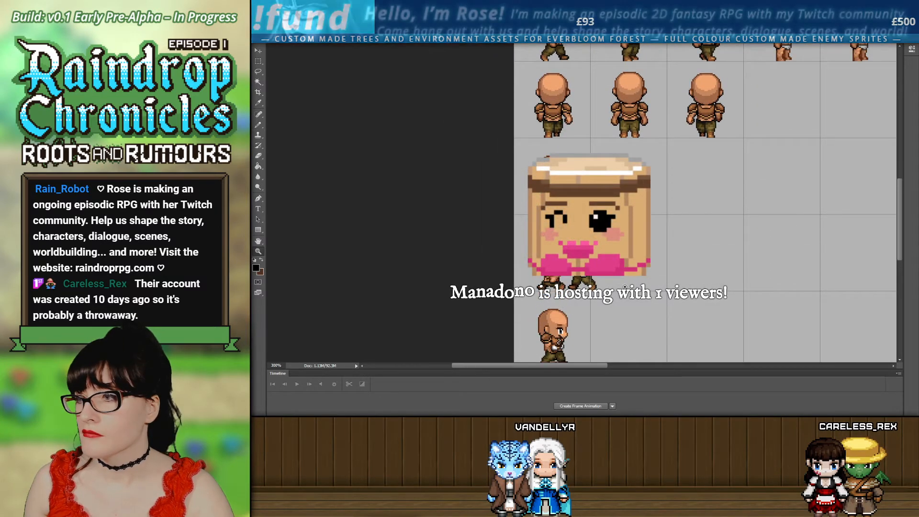
click(625, 286)
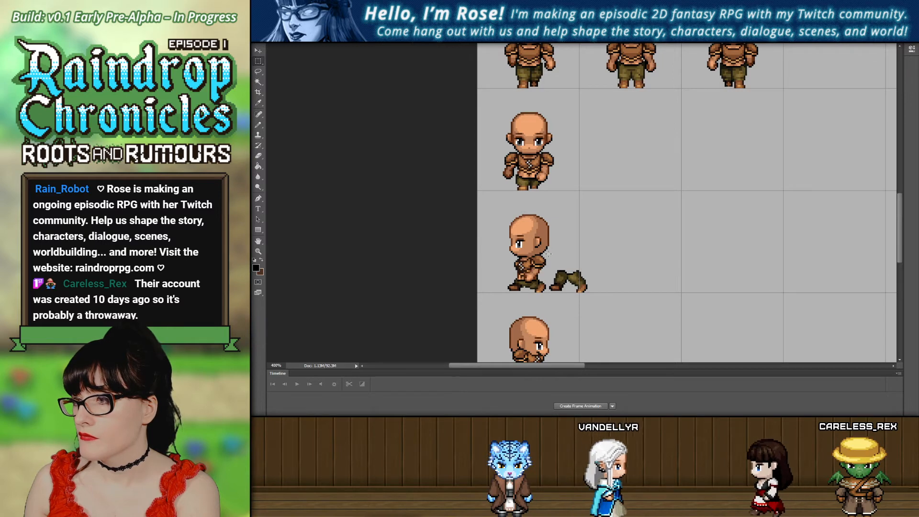
key(ctrl+z)
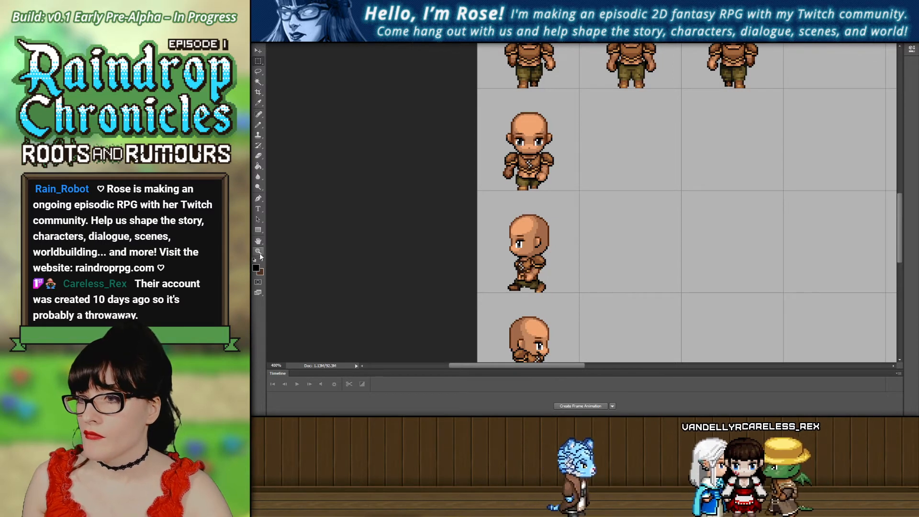
Compare the outfitted lowered walking sprites with each other and with the finished rows above them.
alt+click(633, 218)
alt+click(633, 218)
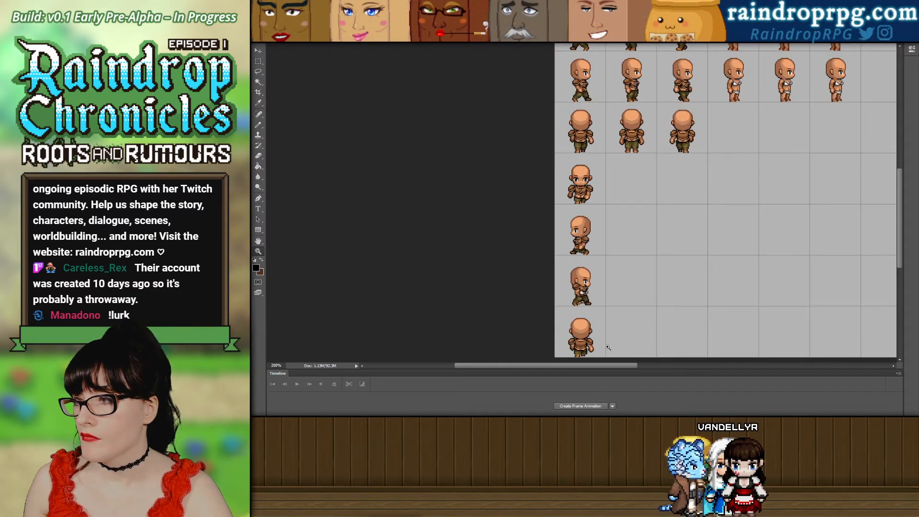
drag(613, 366, 633, 366)
scroll(573, 193, up, 2)
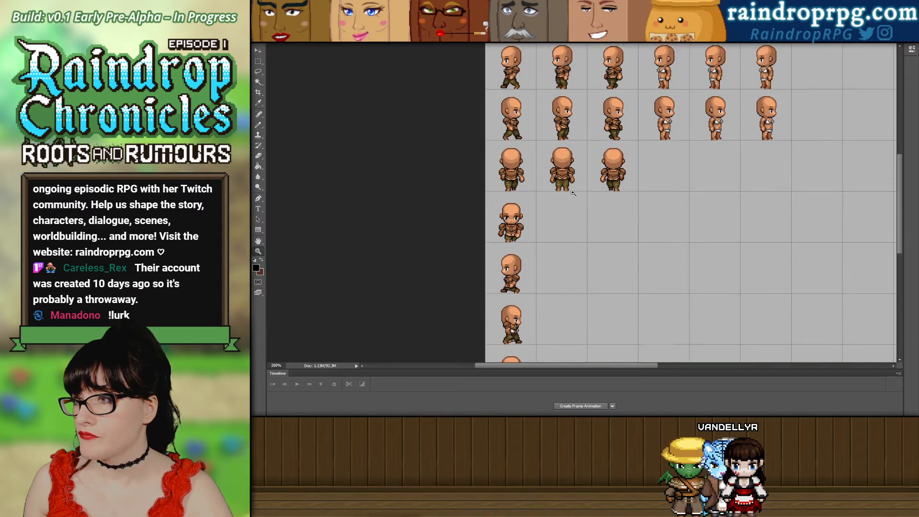
scroll(573, 193, down, 1)
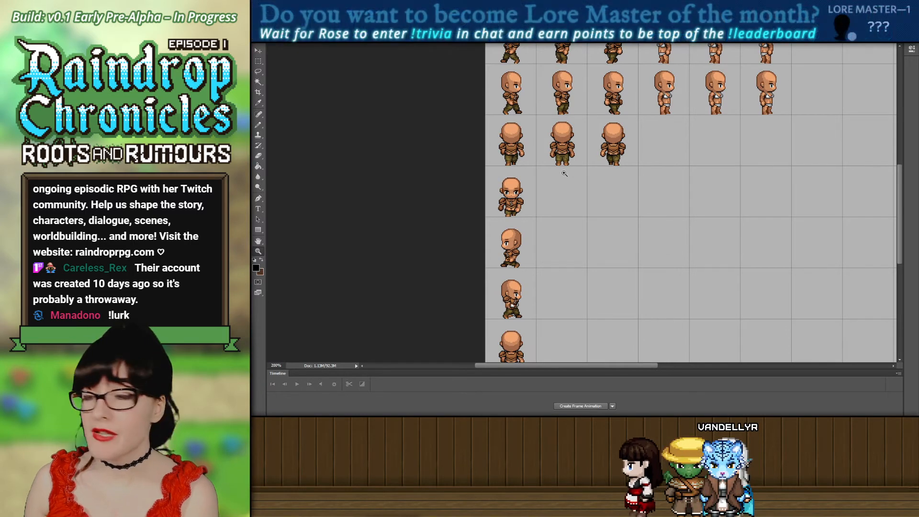
scroll(575, 206, down, 2)
click(579, 218)
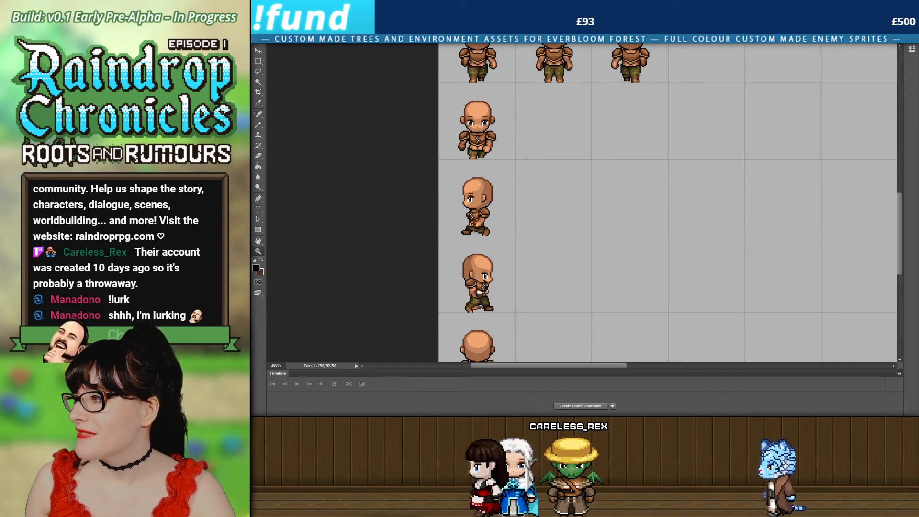
scroll(691, 245, up, 1)
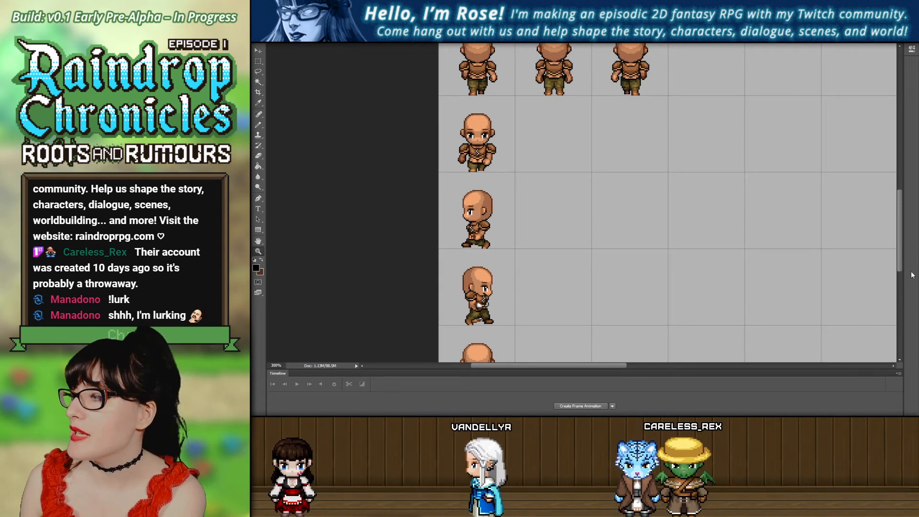
Remove the old leather armour and trousers from the right-facing lowered female sprite.
scroll(515, 220, down, 5)
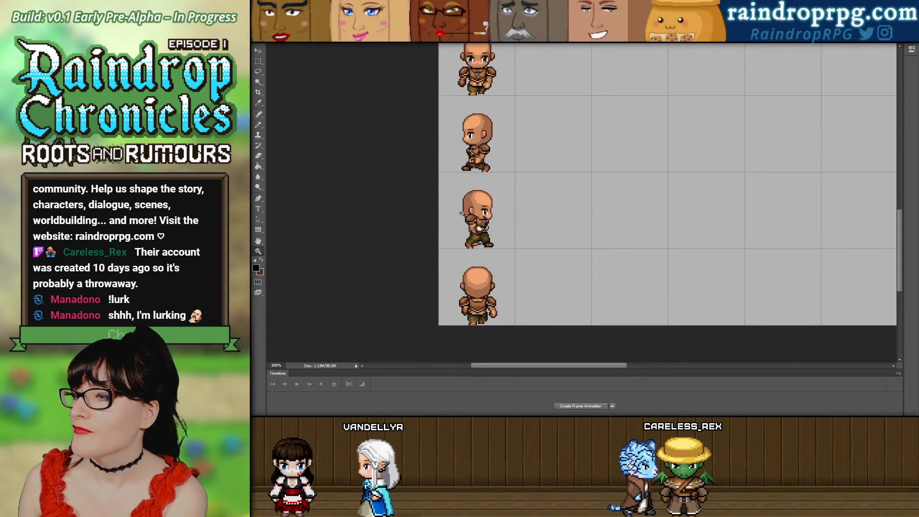
scroll(515, 221, up, 2)
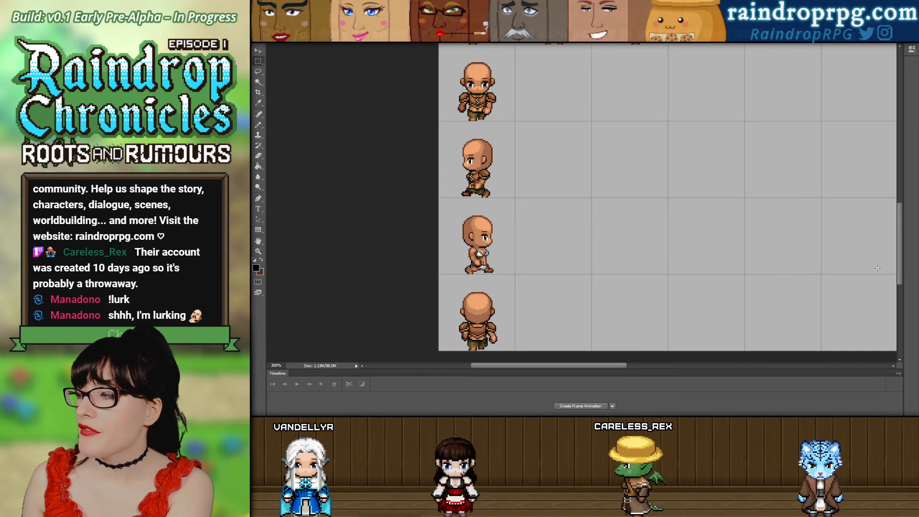
scroll(565, 219, up, 3)
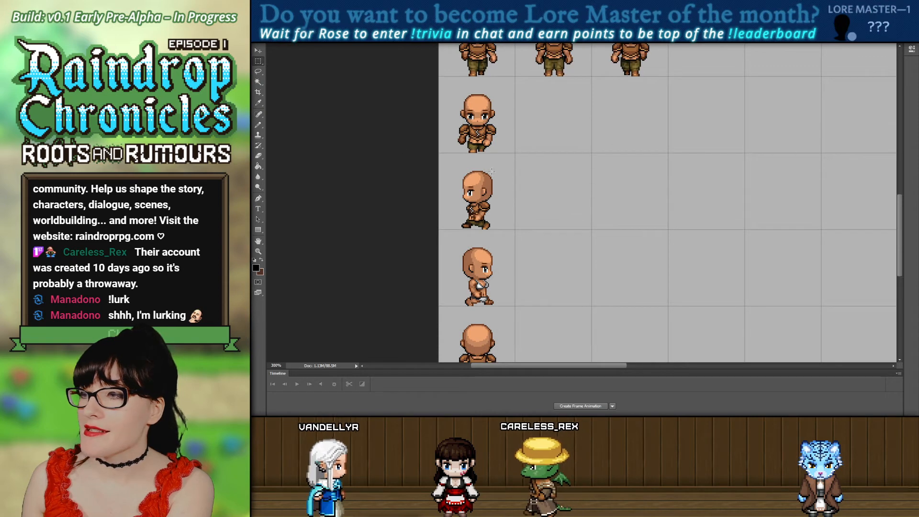
Select the left-facing sprite's outfit and place a mirrored copy of it on the right-facing sprite below.
drag(514, 159, 420, 229)
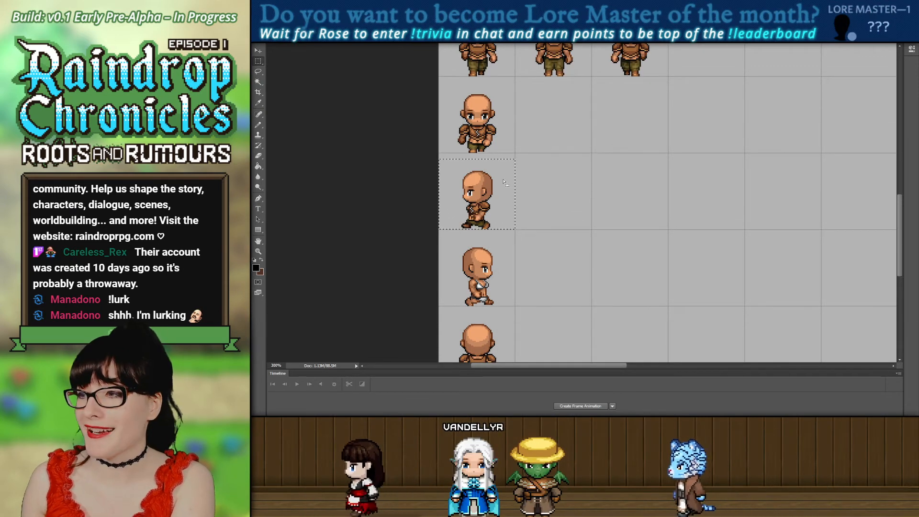
scroll(504, 182, down, 2)
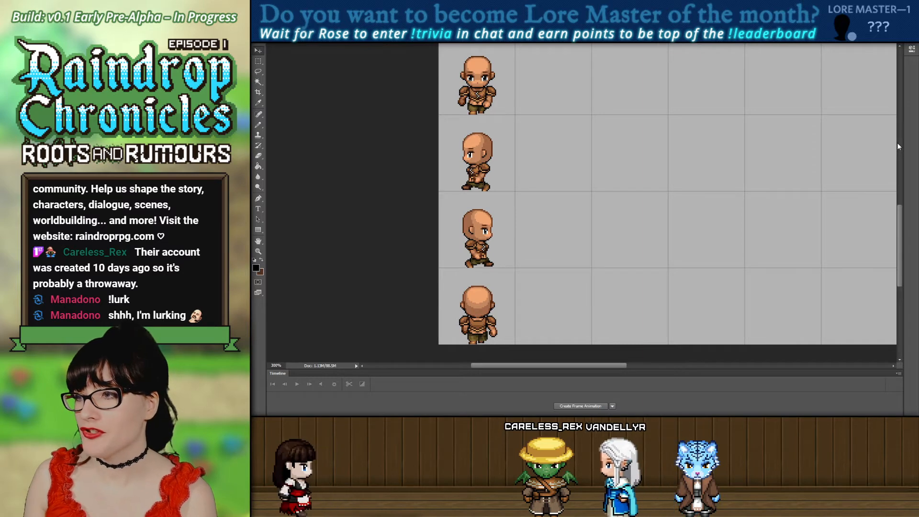
scroll(611, 310, up, 1)
scroll(670, 259, down, 1)
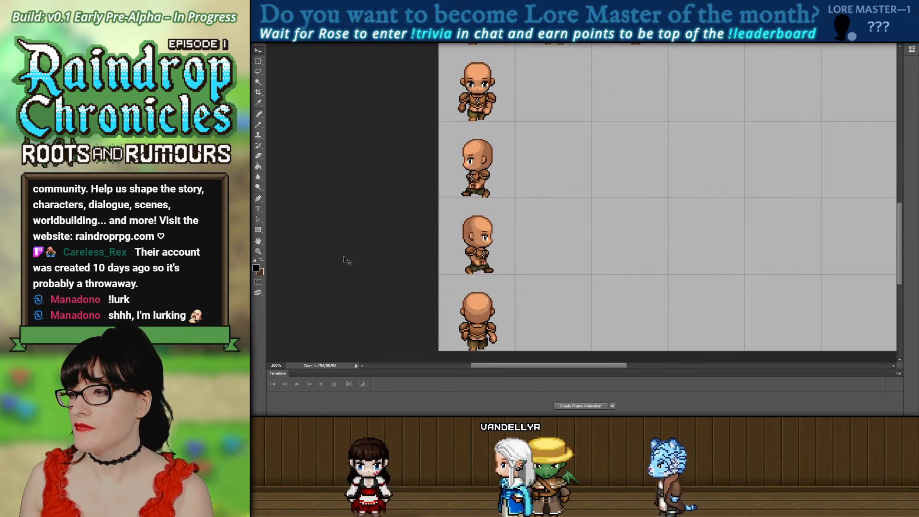
Hide the leather outfit on all rows to view the bare base sprites.
scroll(402, 225, up, 1)
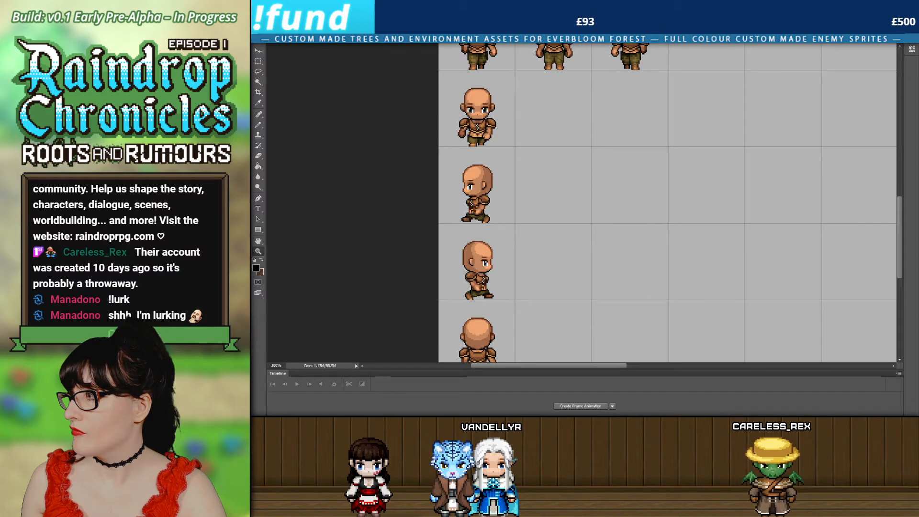
alt+click(537, 235)
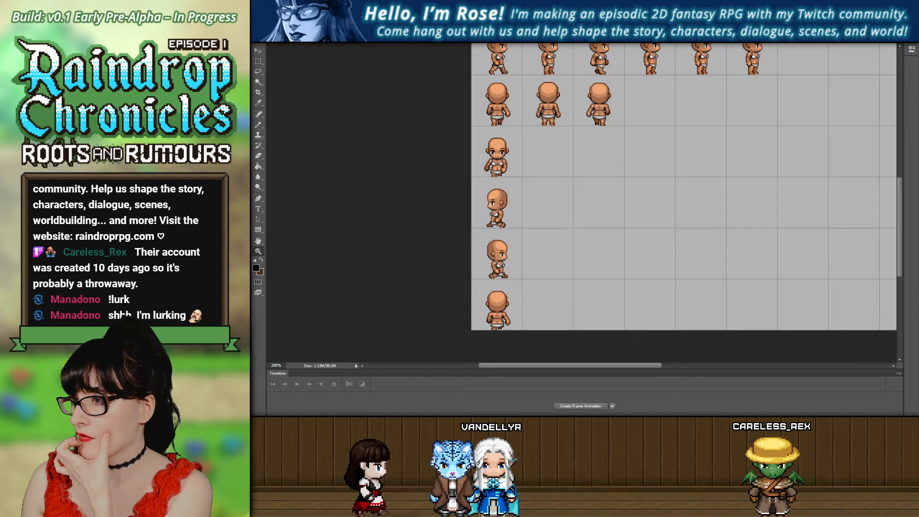
Inspect the leather outfit up close on the front-facing and side-facing lowered walking sprites.
scroll(795, 264, up, 2)
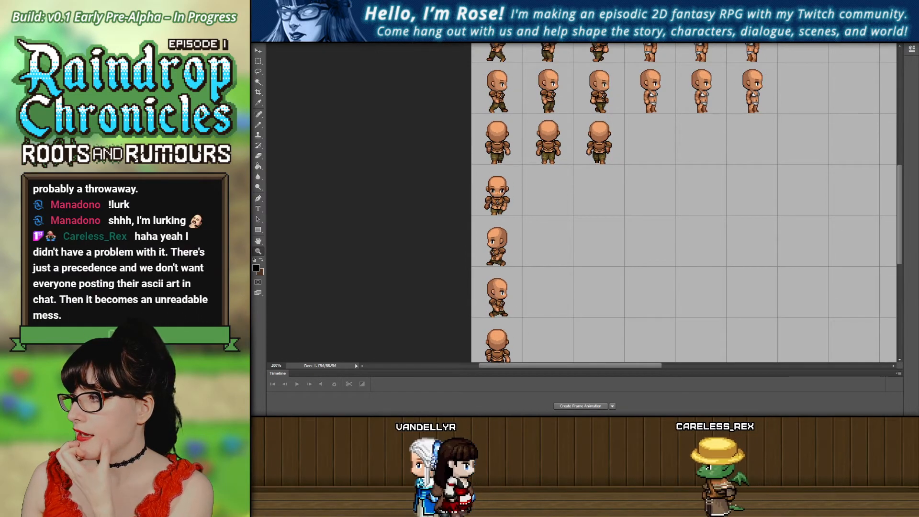
scroll(684, 203, down, 1)
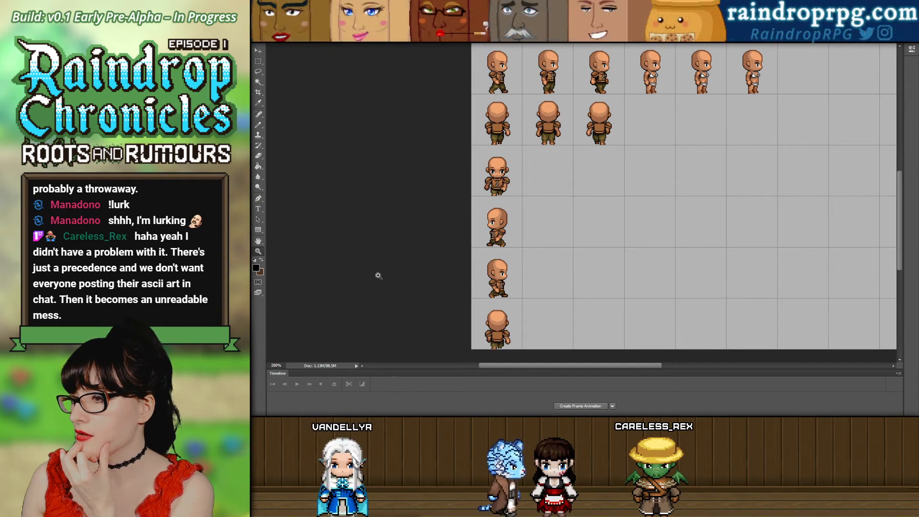
click(506, 285)
click(505, 286)
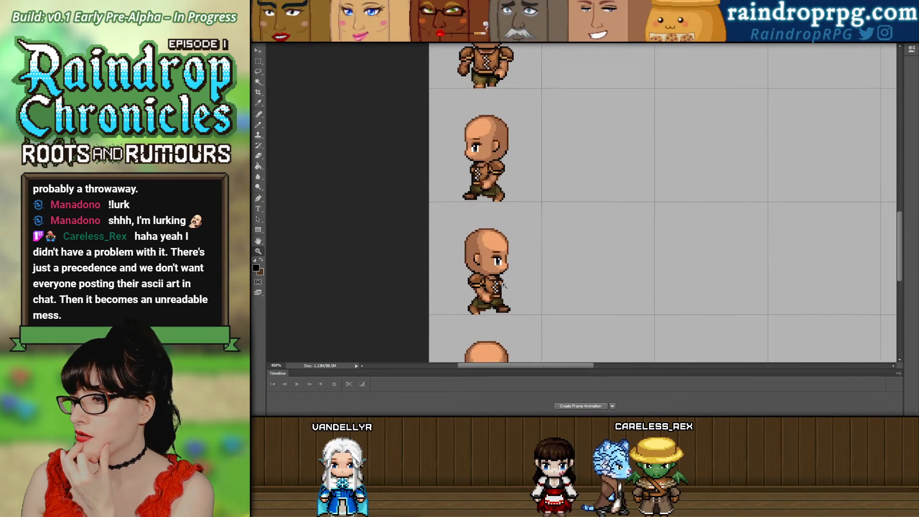
scroll(485, 276, up, 2)
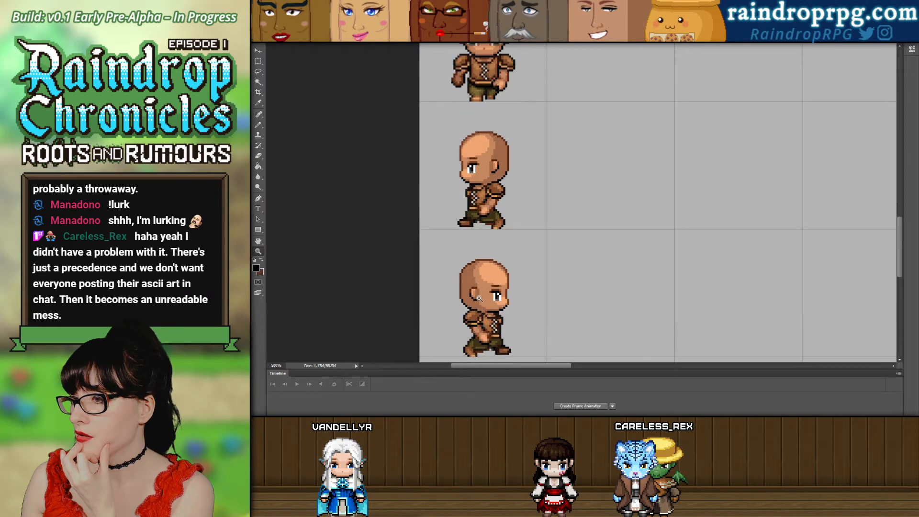
scroll(489, 290, up, 4)
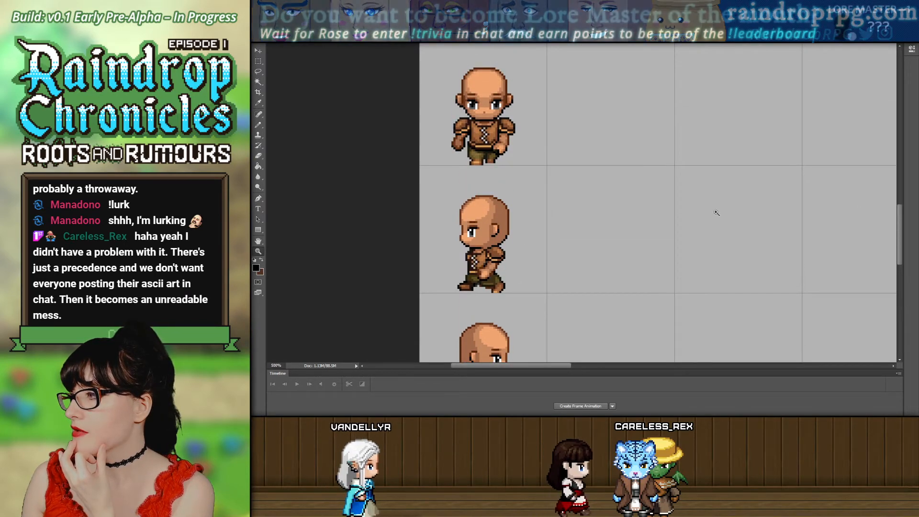
click(334, 69)
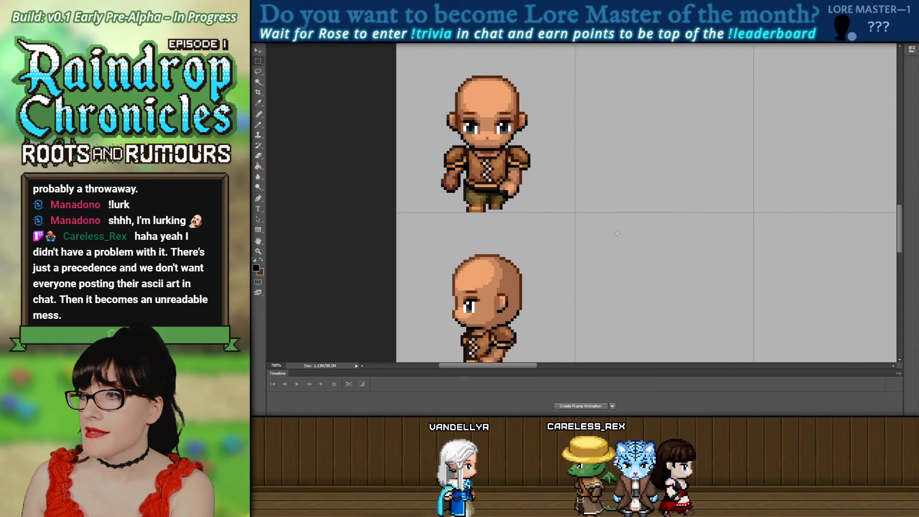
click(517, 186)
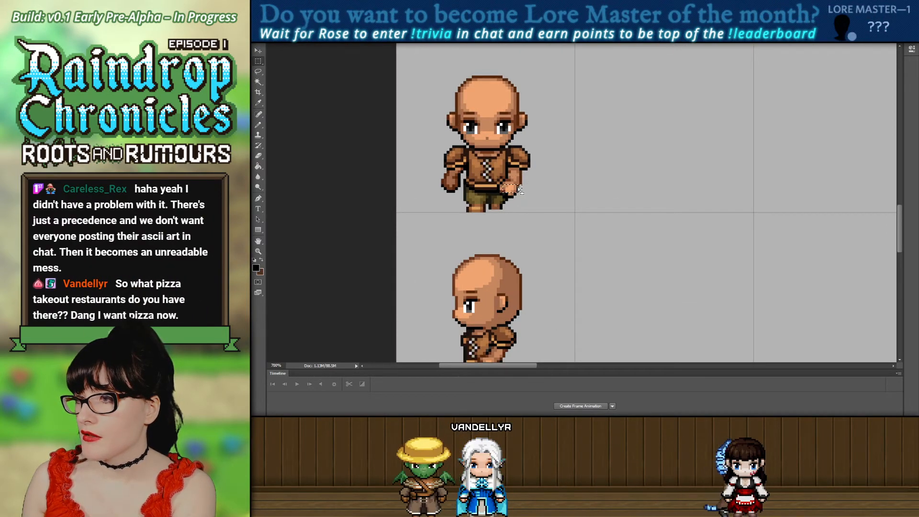
scroll(527, 227, down, 5)
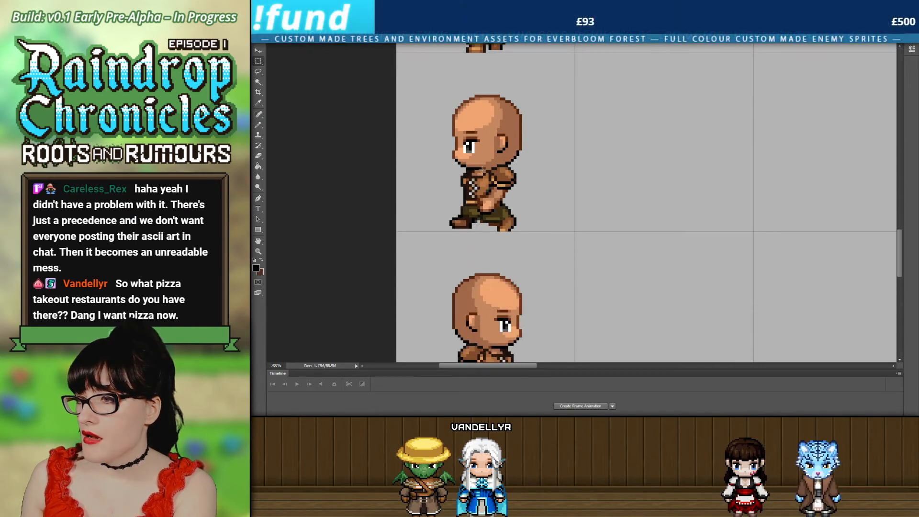
scroll(482, 170, down, 1)
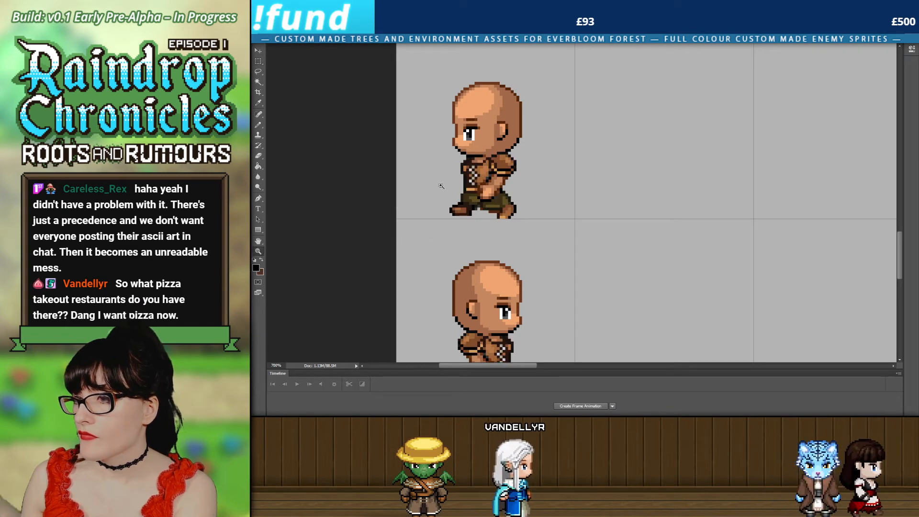
click(498, 174)
click(497, 174)
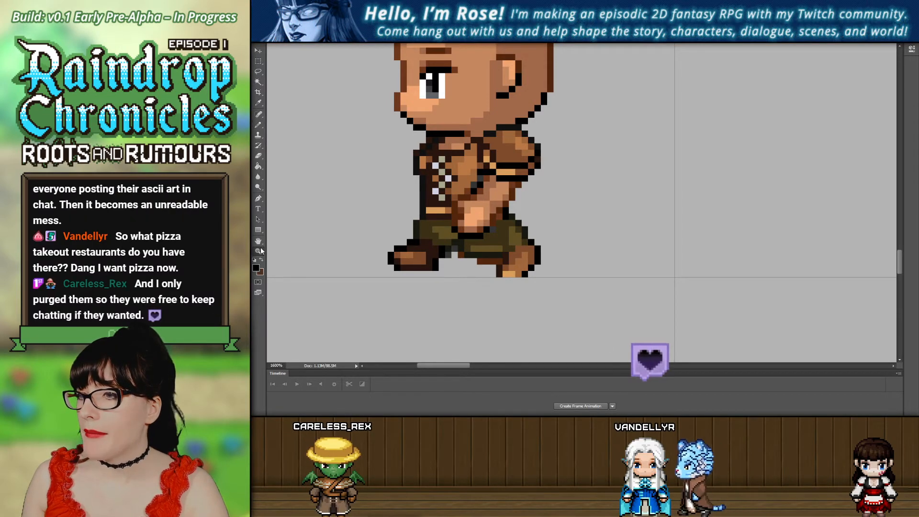
alt+click(630, 87)
Compare the left-facing and right-facing lowered sprites' leather outfits with each other and with the neighbouring rows.
scroll(630, 86, down, 4)
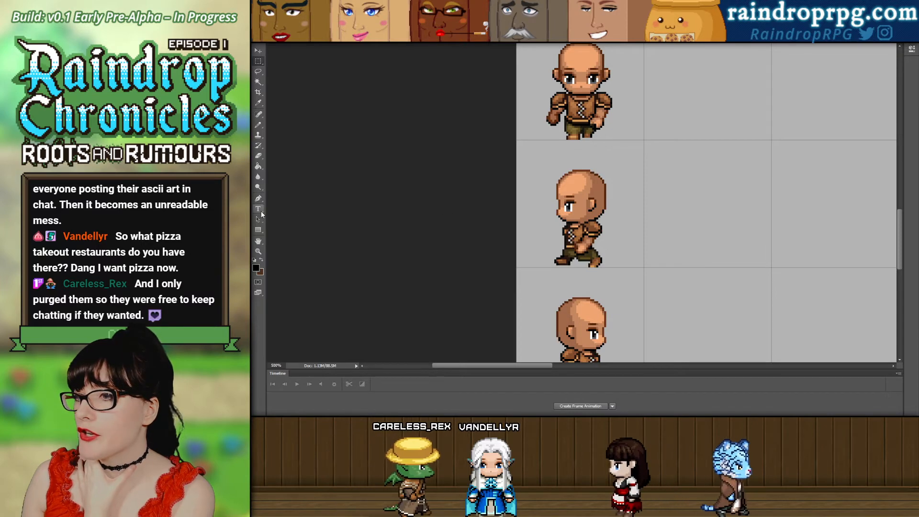
click(644, 181)
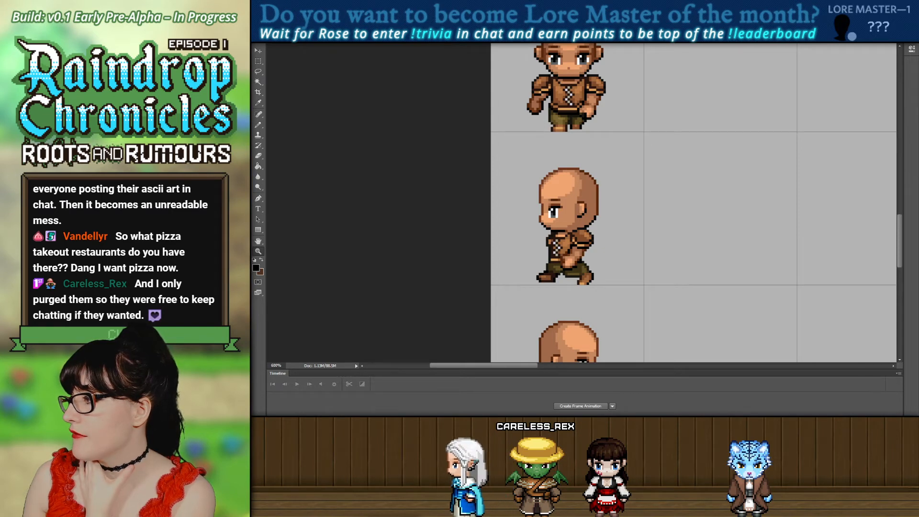
scroll(382, 67, up, 2)
click(261, 62)
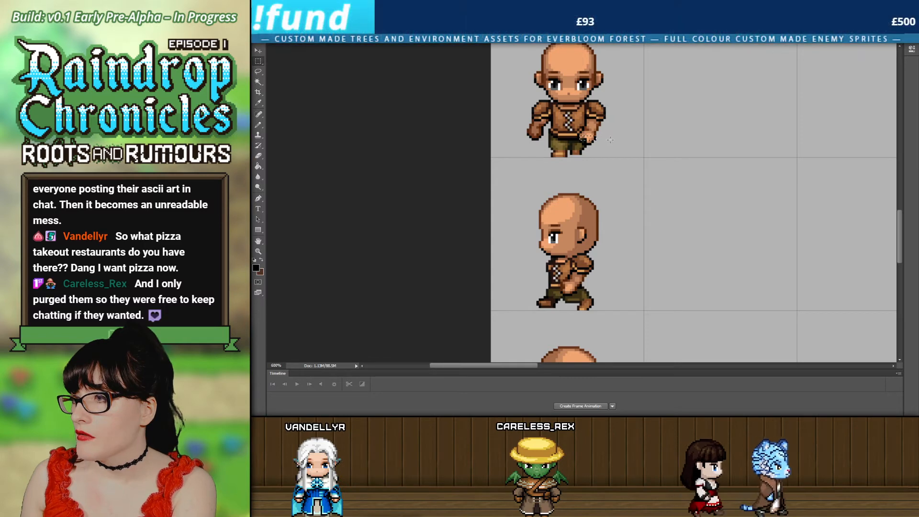
scroll(603, 168, down, 6)
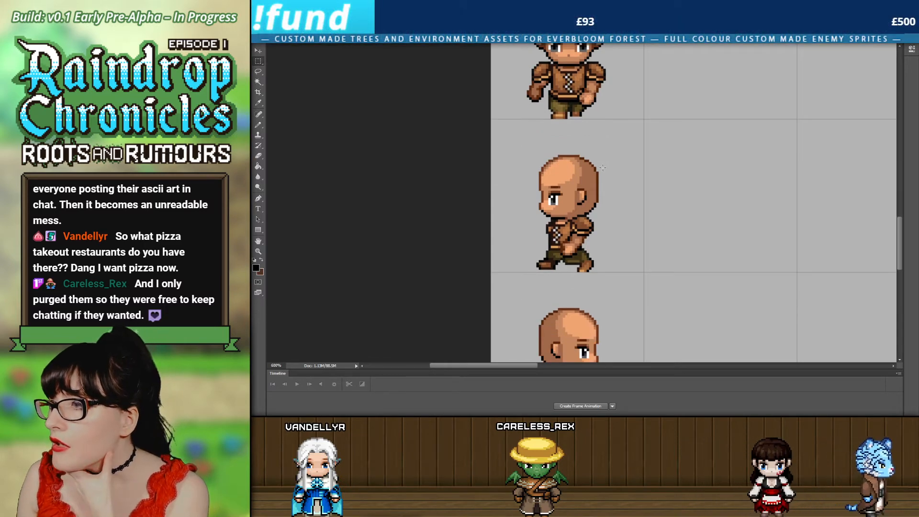
click(679, 256)
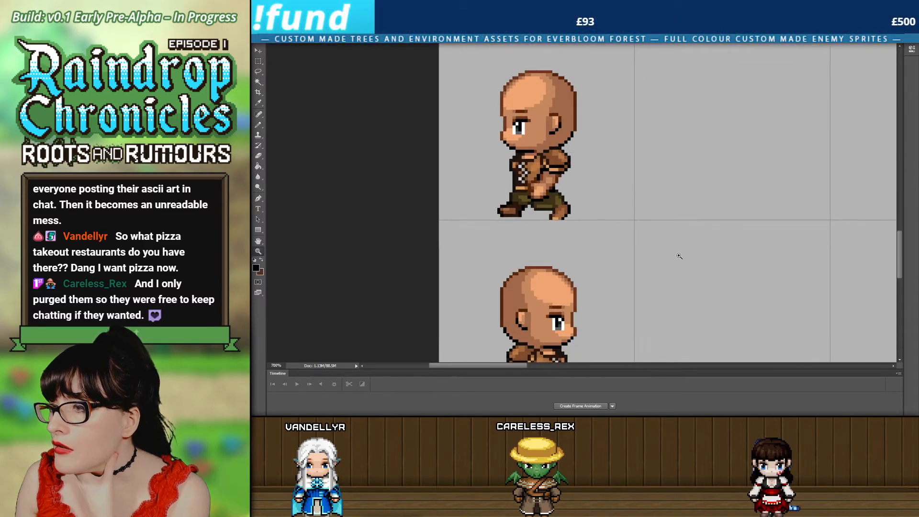
scroll(657, 253, down, 9)
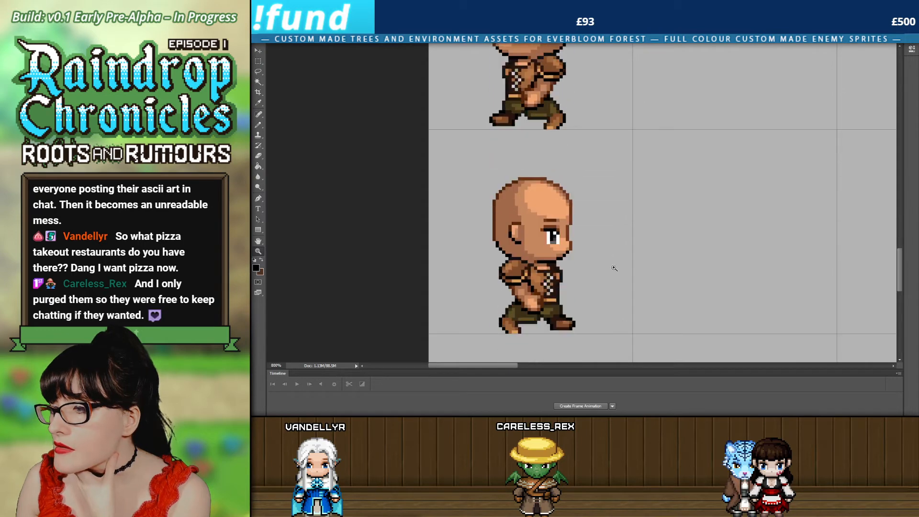
alt+click(618, 235)
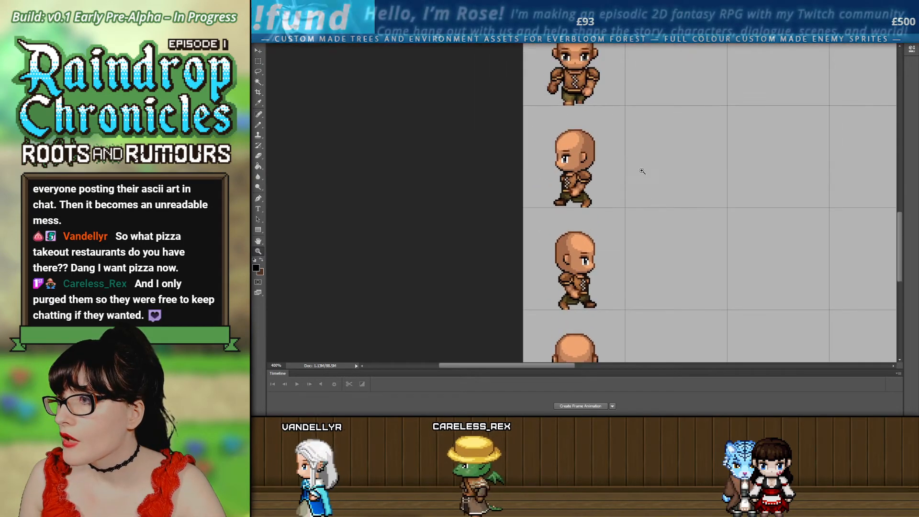
scroll(641, 188, up, 4)
scroll(649, 199, down, 7)
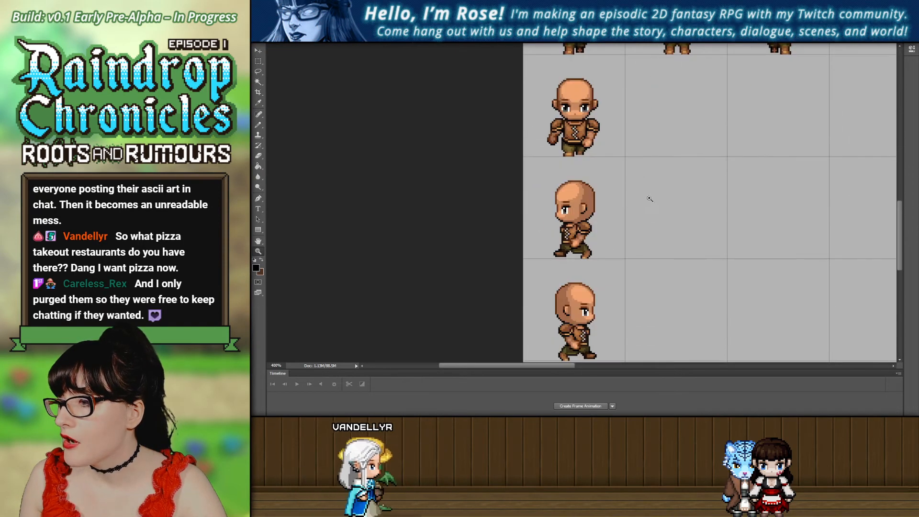
alt+click(661, 217)
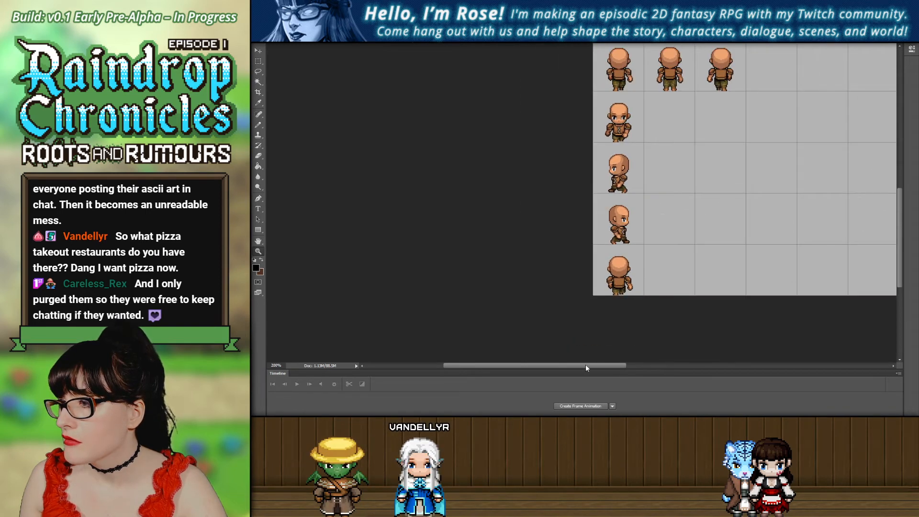
drag(585, 365, 626, 365)
Swap the leather outfit for the green-cloaked outfit and select its first column of walking sprites in all four directions.
click(655, 176)
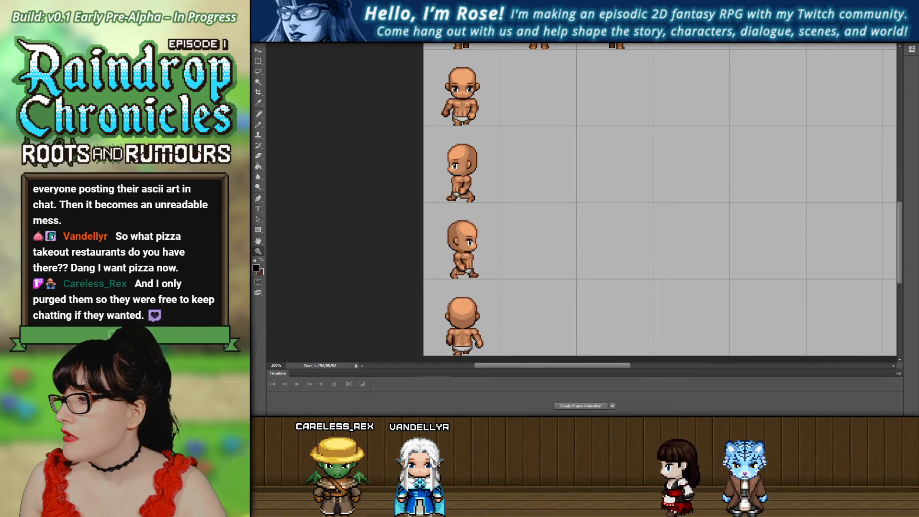
key(ctrl+comma)
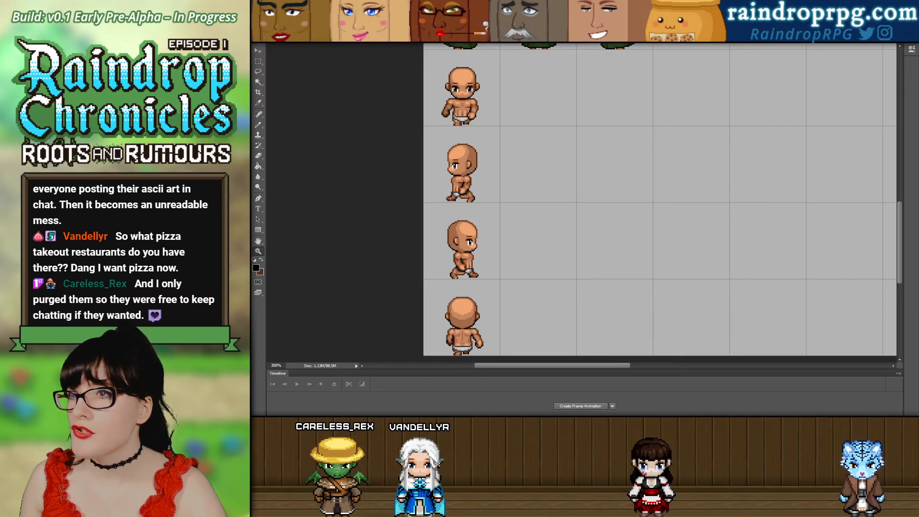
scroll(701, 230, up, 4)
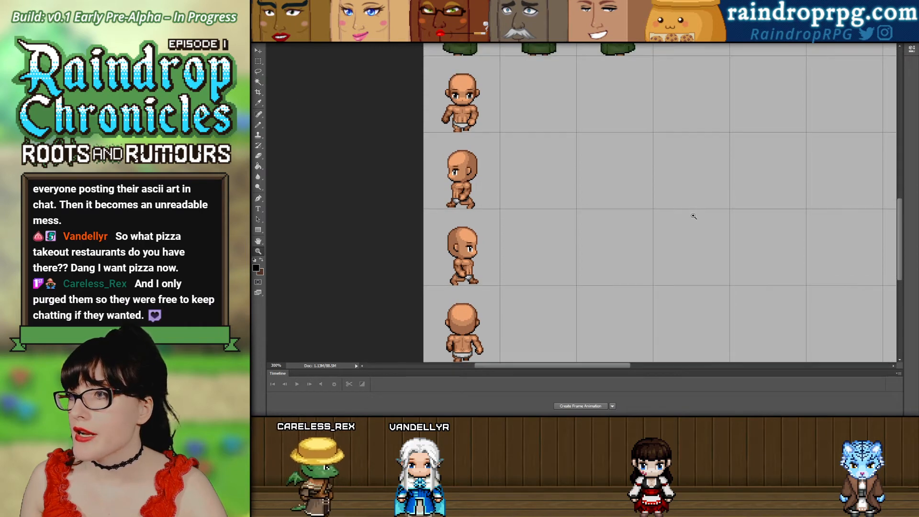
scroll(701, 230, up, 4)
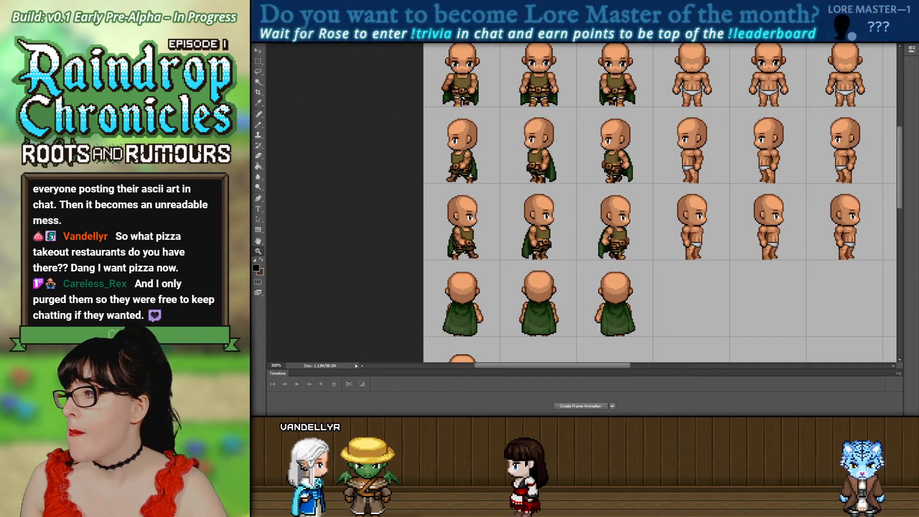
scroll(508, 160, up, 1)
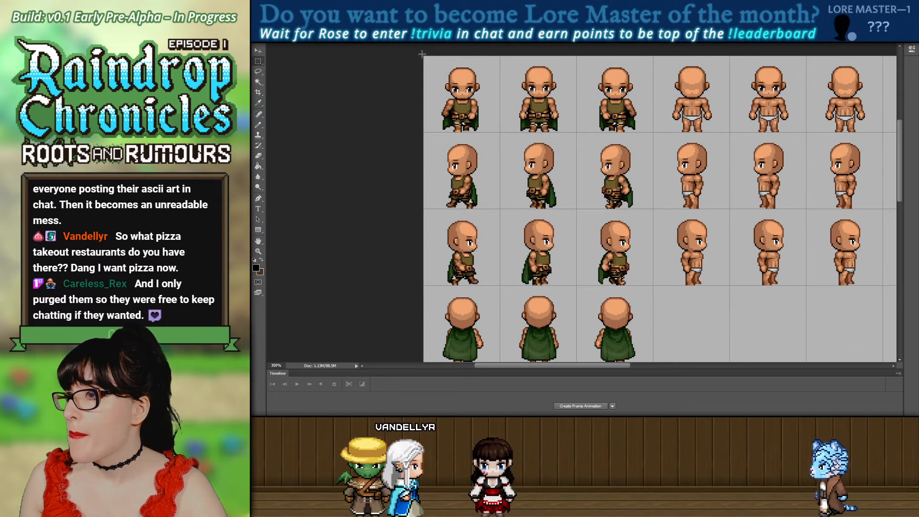
drag(424, 56, 479, 200)
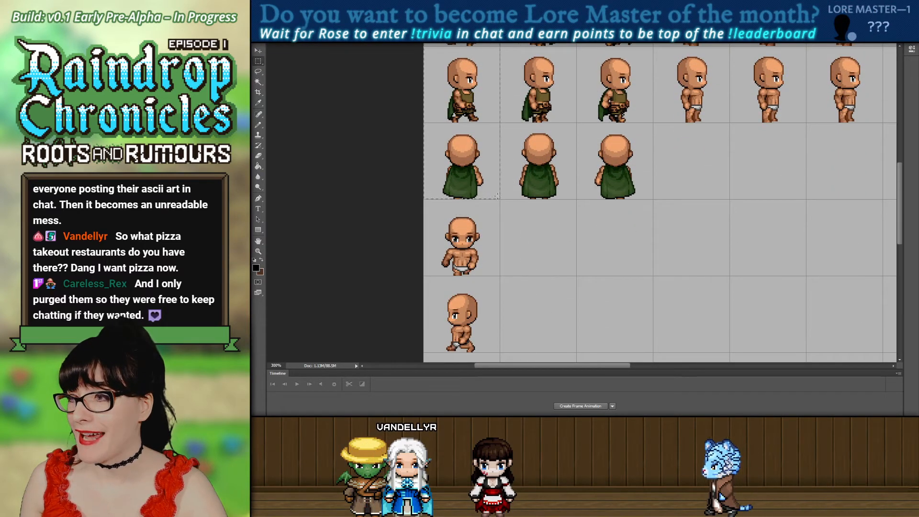
Place a copy of the selected green-cloaked outfit column over the four lowered walking sprites below.
scroll(381, 75, up, 5)
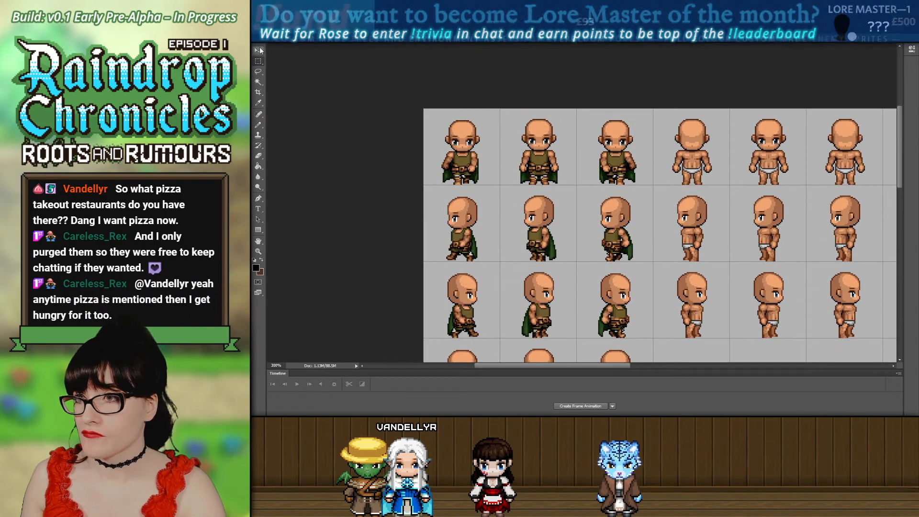
scroll(409, 115, down, 2)
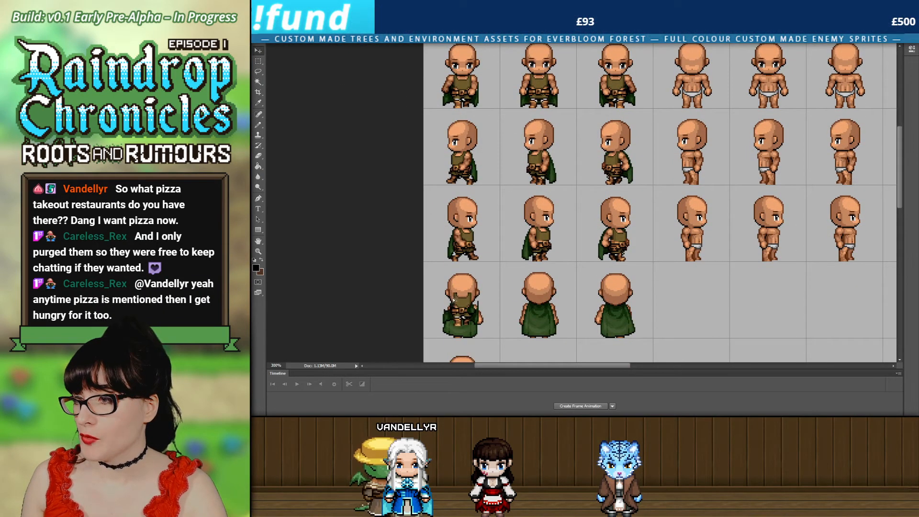
scroll(455, 189, down, 3)
drag(463, 184, 462, 260)
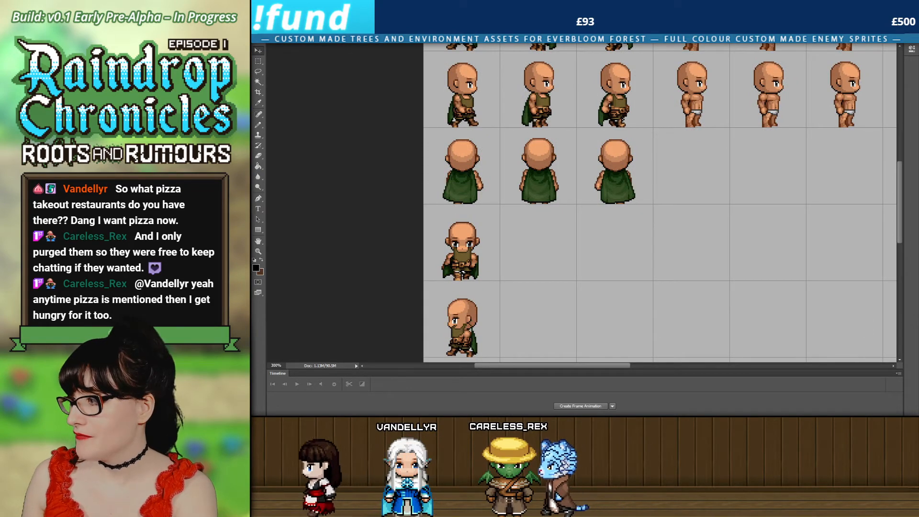
scroll(302, 309, down, 2)
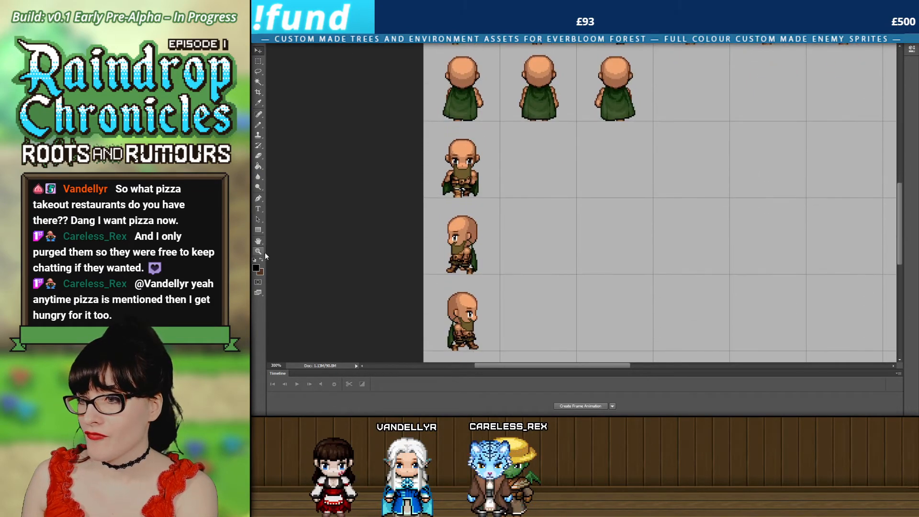
drag(502, 160, 479, 182)
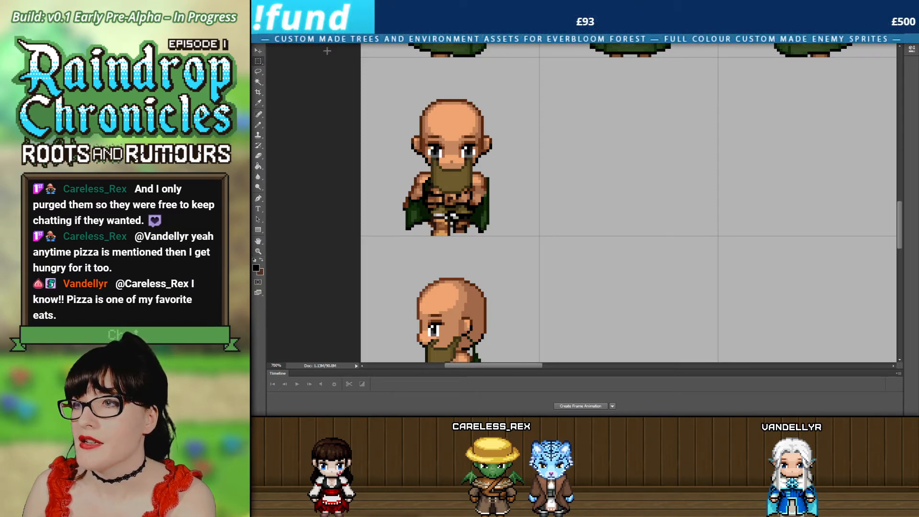
Try to shift the upper part of the front-facing lowered sprite's green outfit down four pixels onto the body.
drag(360, 58, 539, 213)
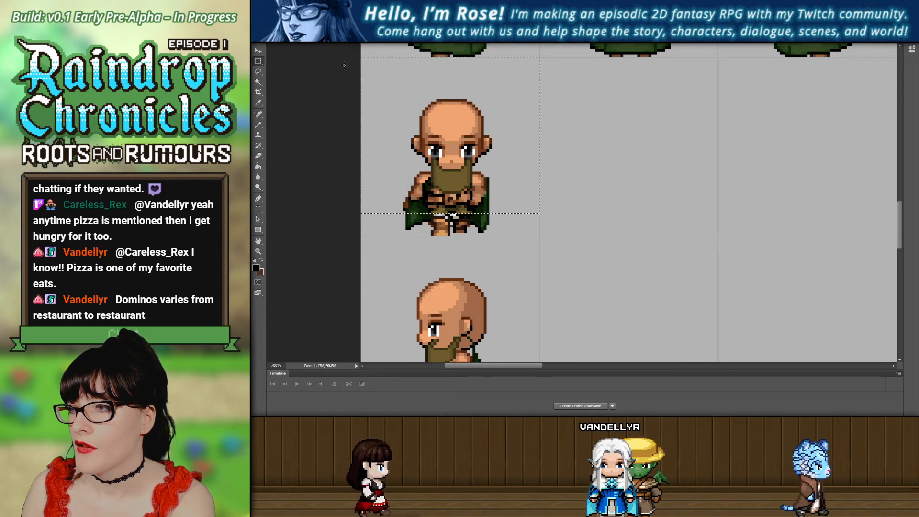
key(v)
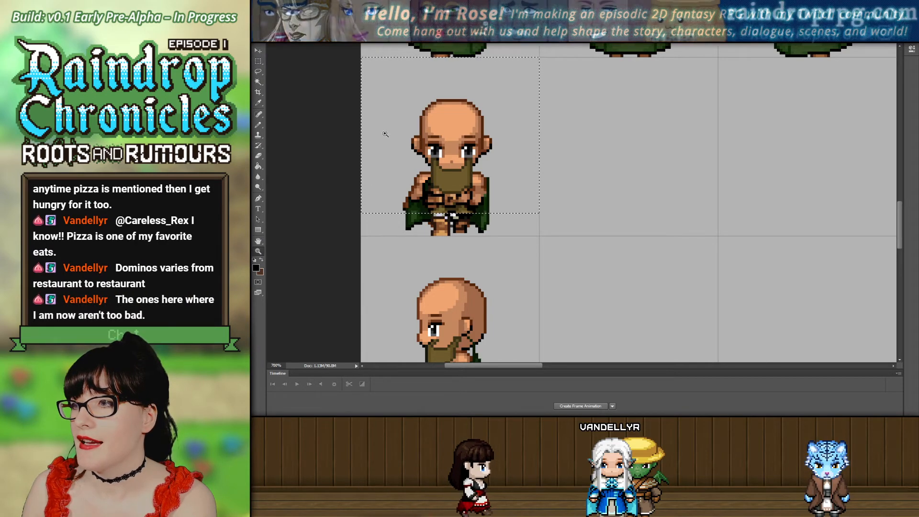
scroll(384, 131, up, 1)
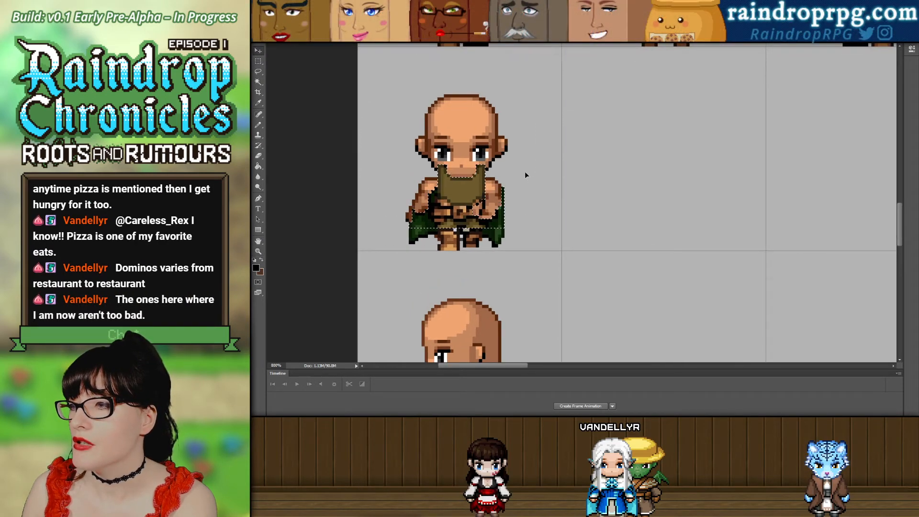
key(Down)
key(Down)
key(Down)
key(Down)
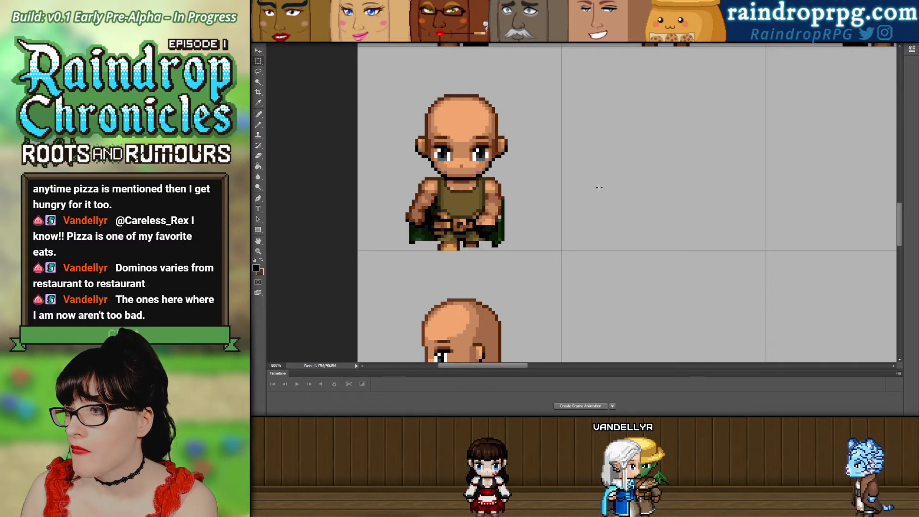
key(ctrl+d)
key(ctrl+shift+d)
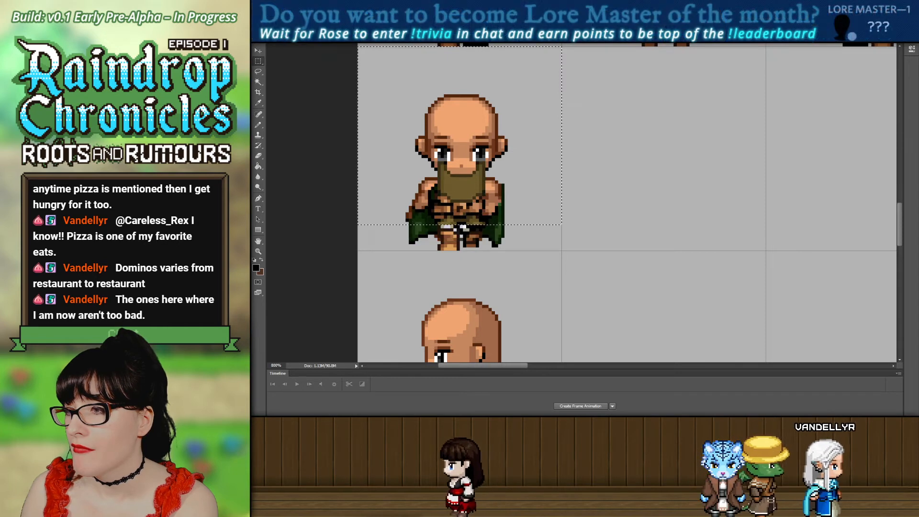
Compare the front-facing lowered sprite with and without the green outfit's downward shift, and leave the shift undone.
key(ctrl+z)
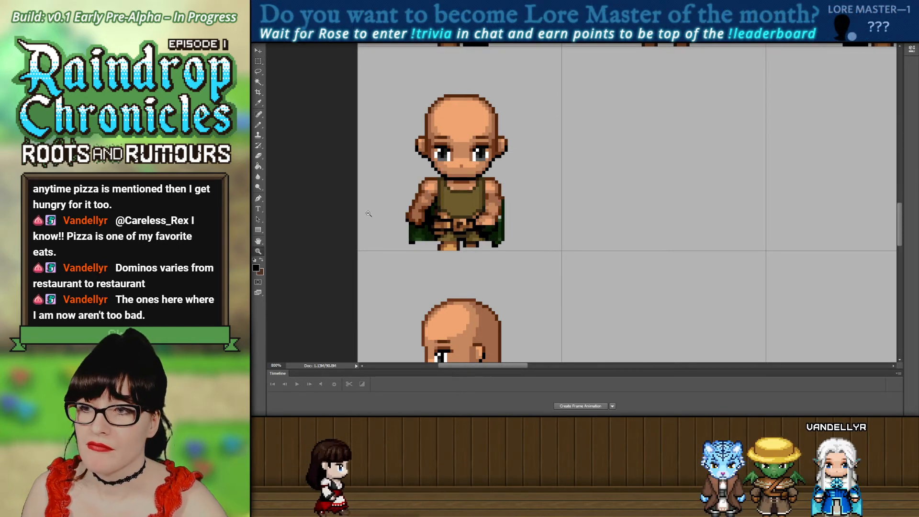
scroll(369, 213, down, 5)
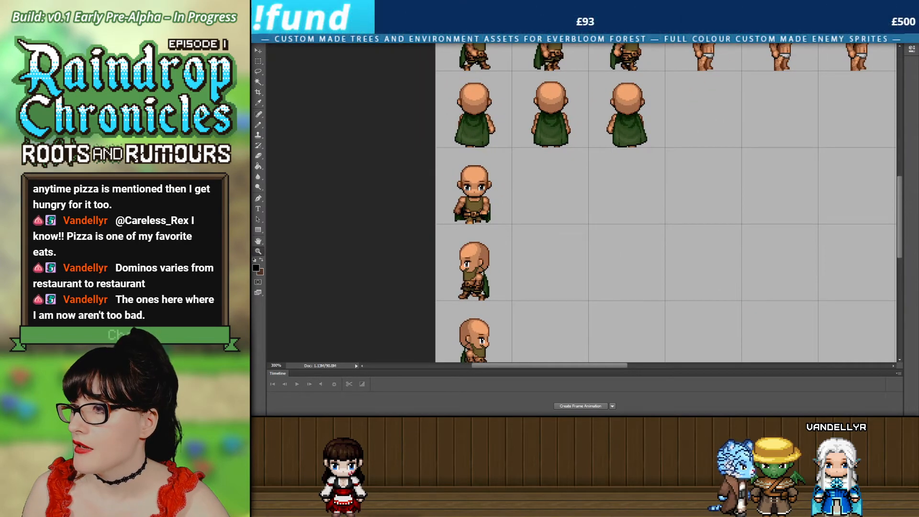
key(ctrl+z)
key(ctrl+z)
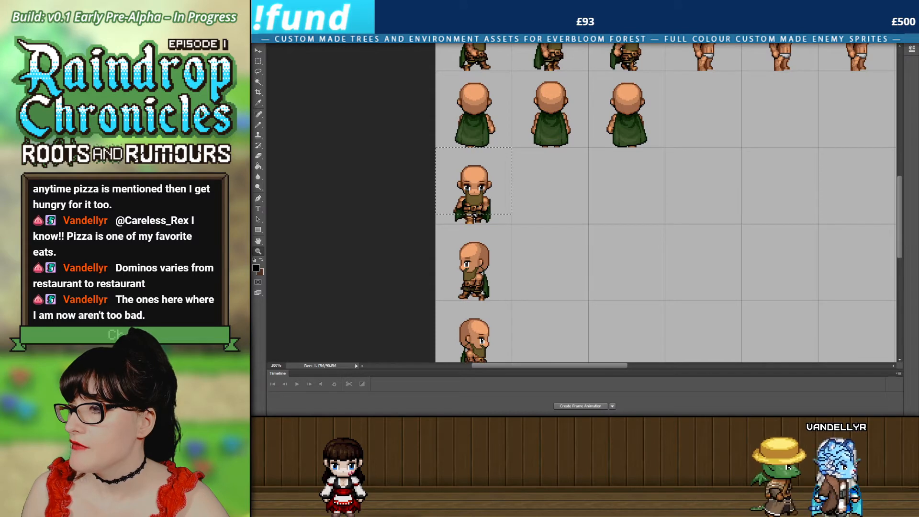
key(ctrl+alt+z)
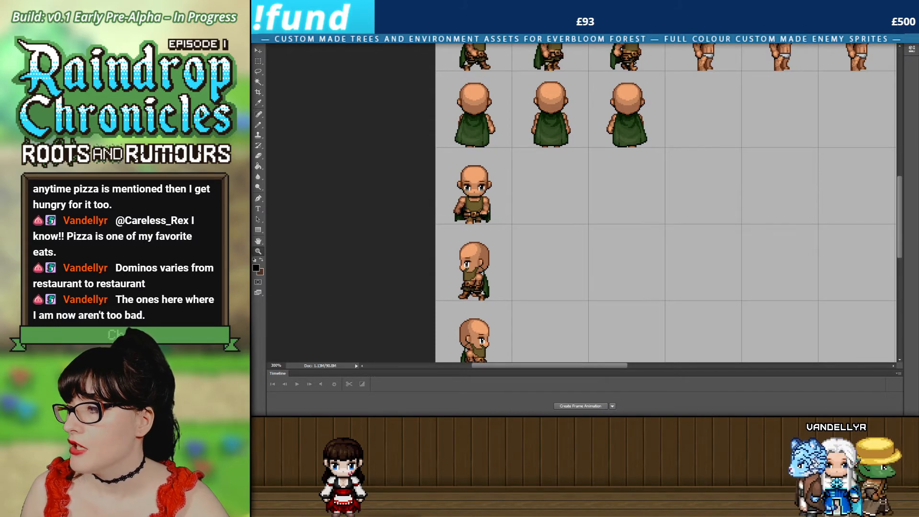
key(ctrl+z)
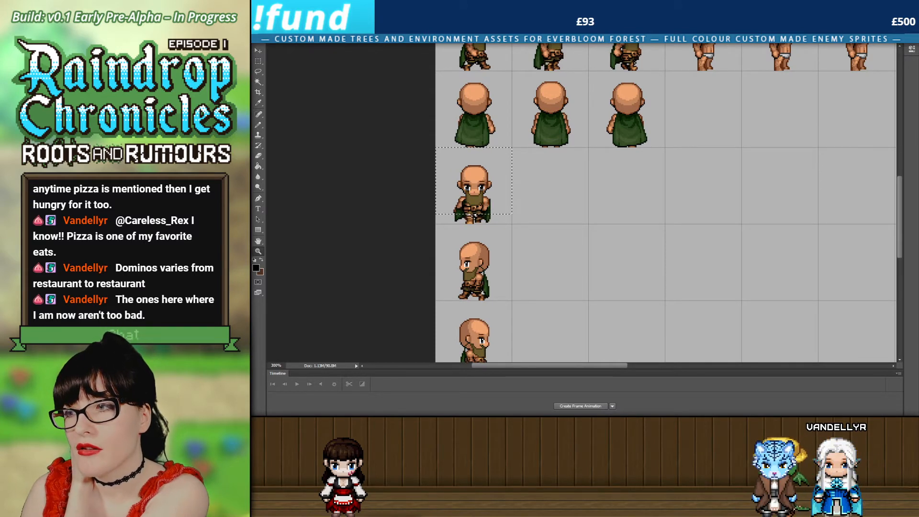
key(ctrl+alt+z)
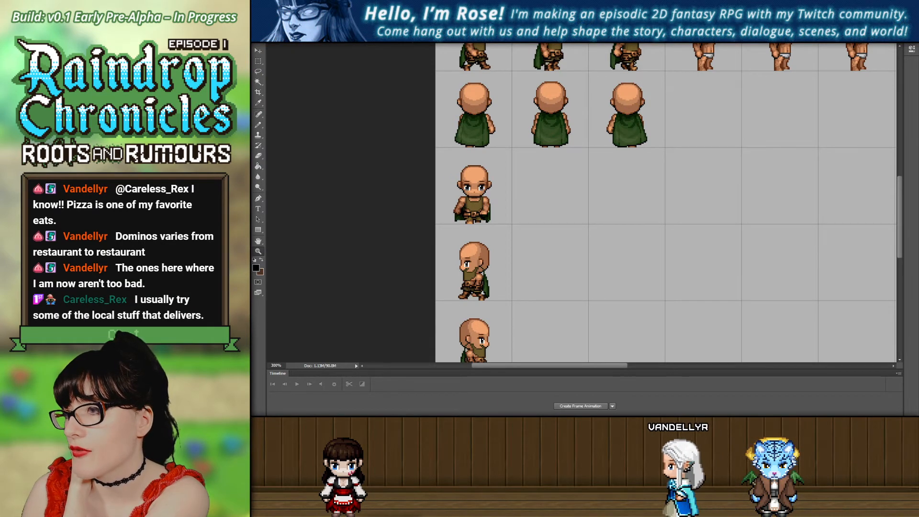
key(ctrl+z)
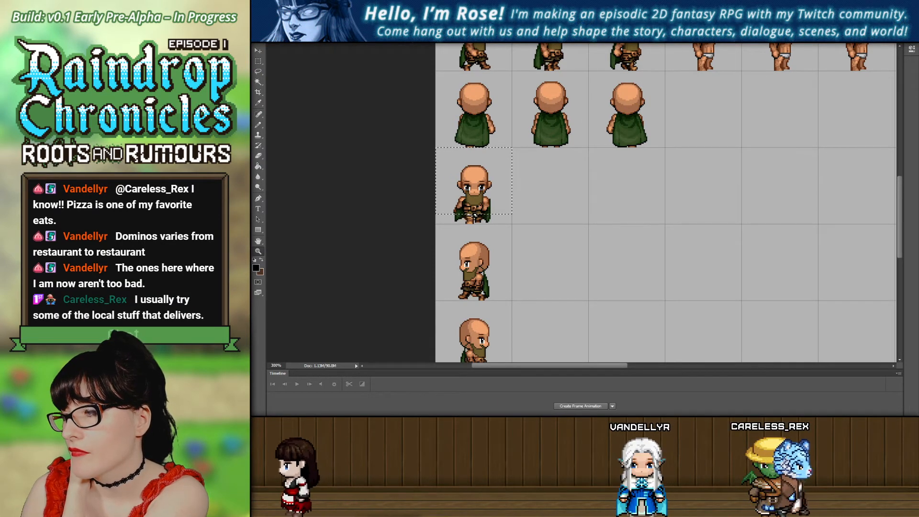
key(ctrl+alt+z)
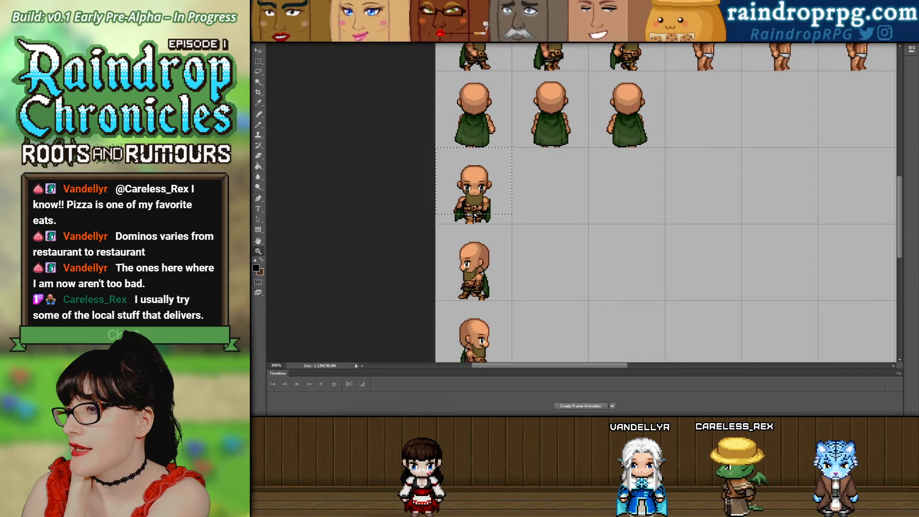
Move the two lower corners of the green cloak on the front-facing lowered sprite down two pixels each.
drag(495, 216, 435, 217)
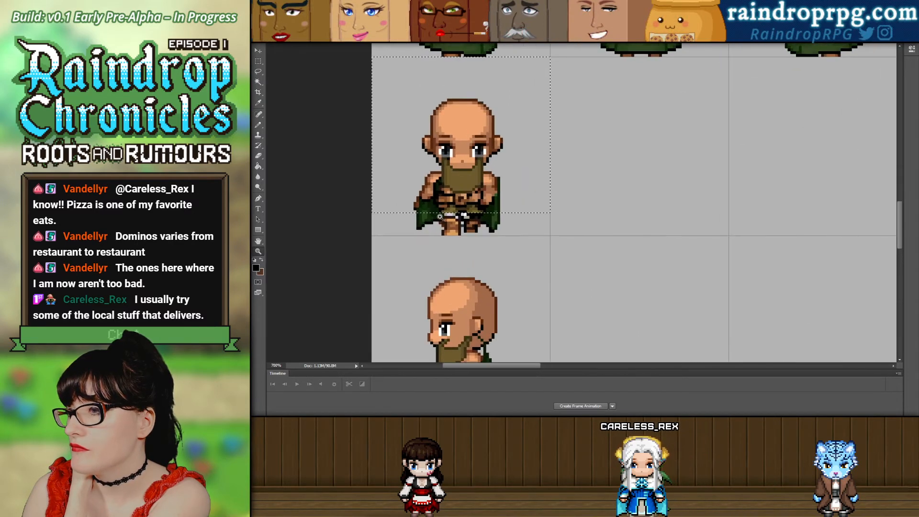
click(435, 217)
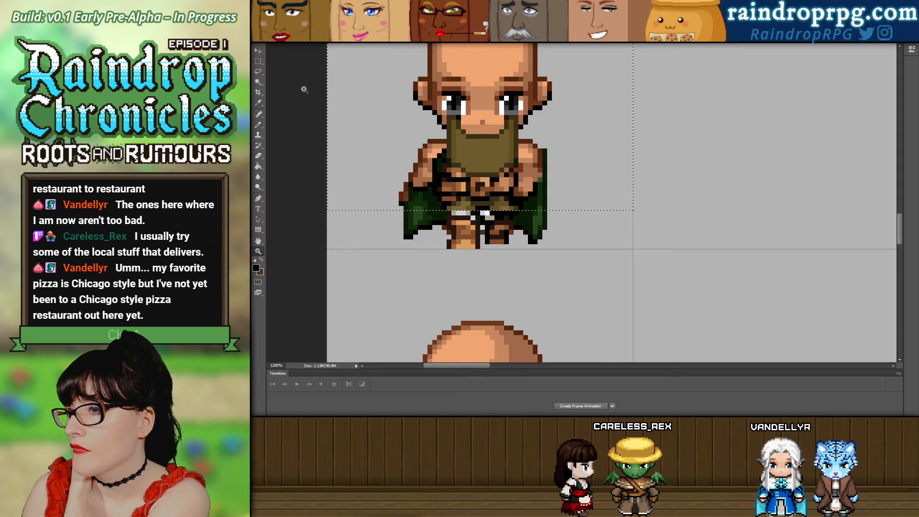
click(259, 60)
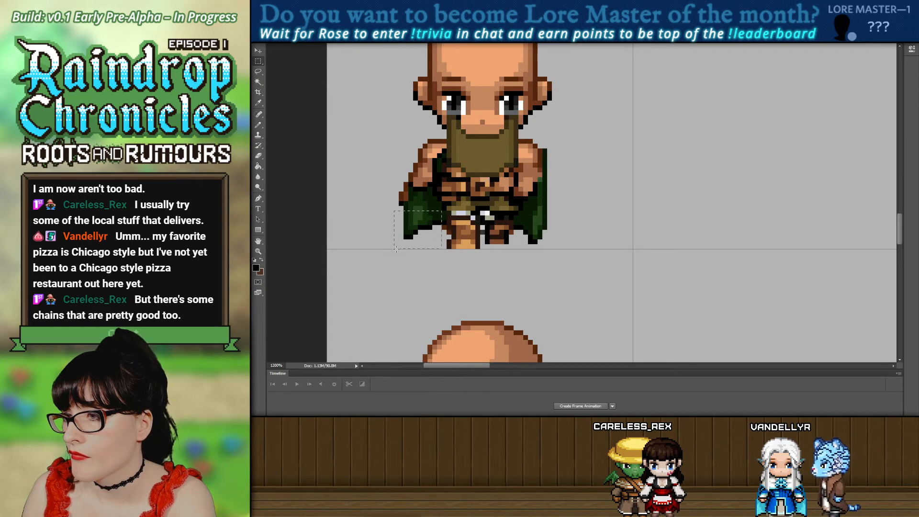
key(Down)
key(Down)
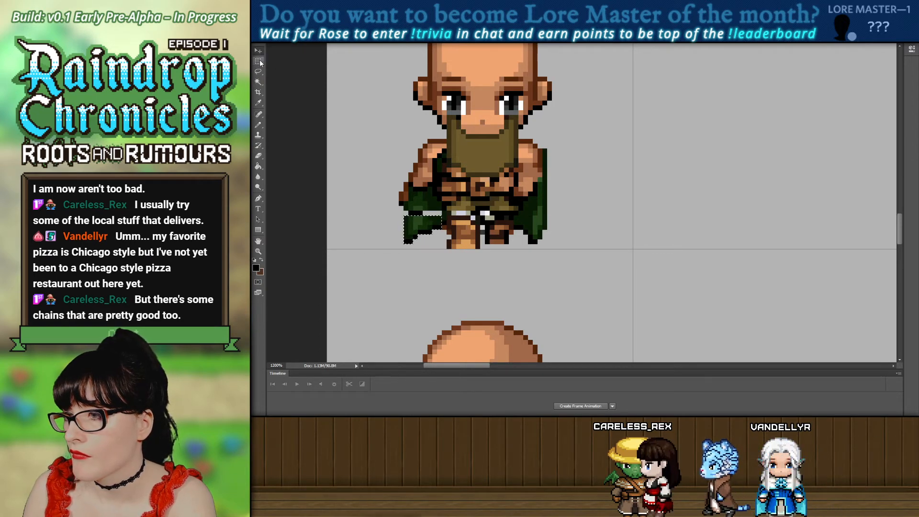
click(259, 61)
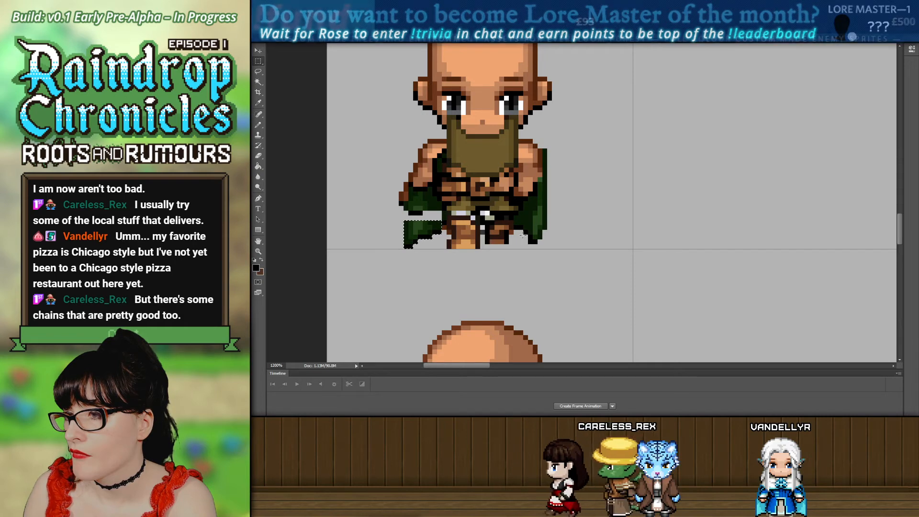
drag(514, 248, 545, 216)
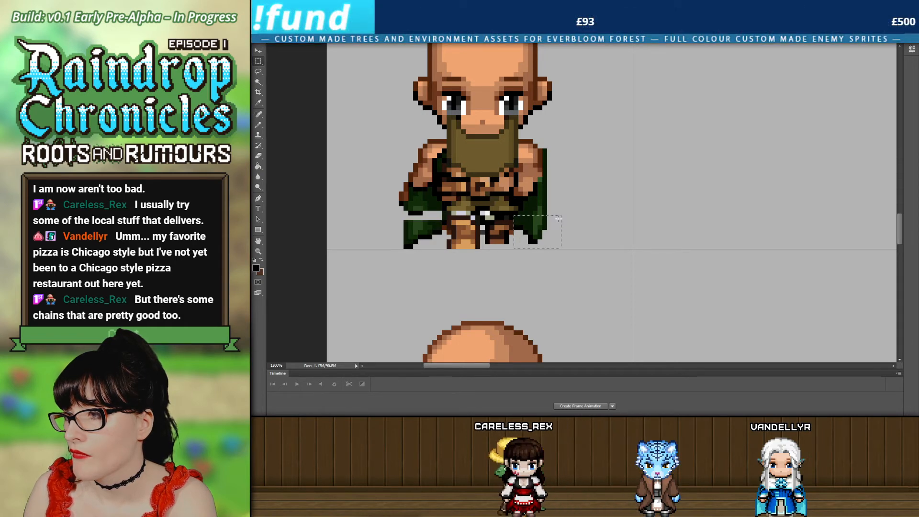
key(ctrl+Up)
key(ctrl+Up)
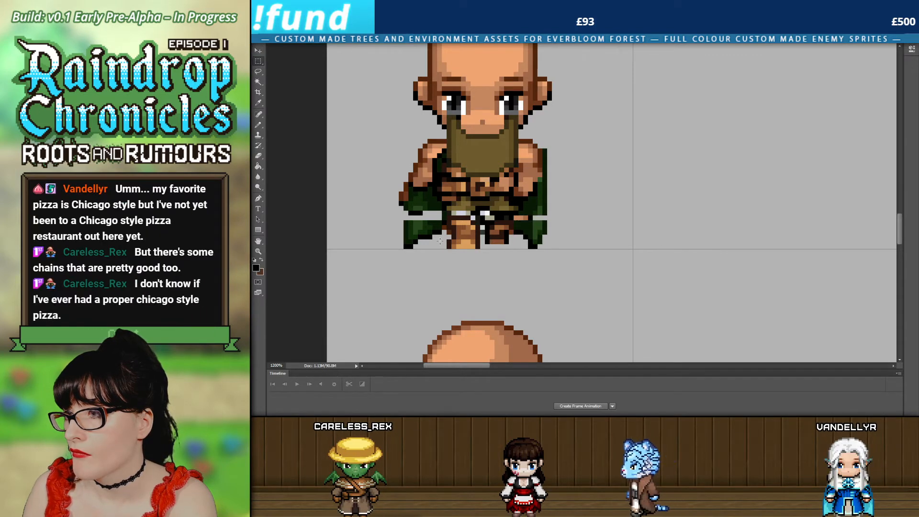
Move the outfit's upper part on the front-facing lowered sprite down onto the body, with the neckline below the chin and the cloak closed.
scroll(381, 178, up, 1)
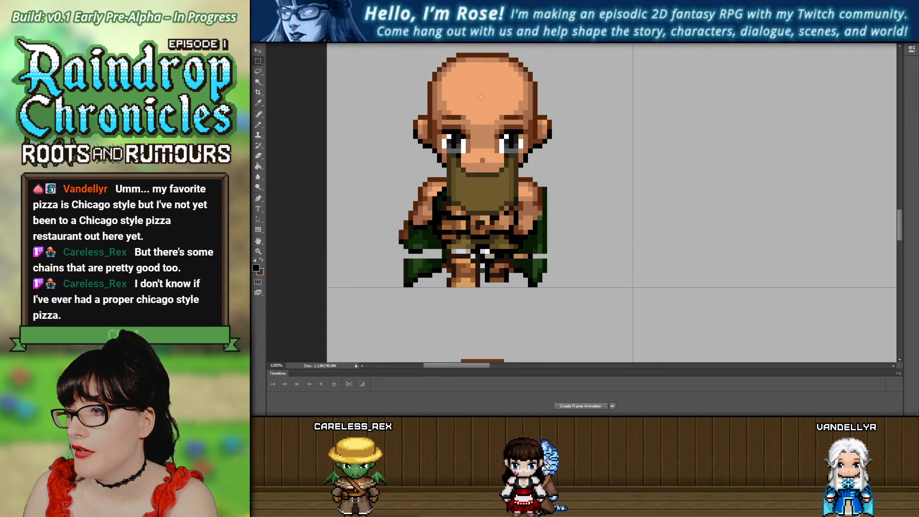
scroll(376, 91, up, 1)
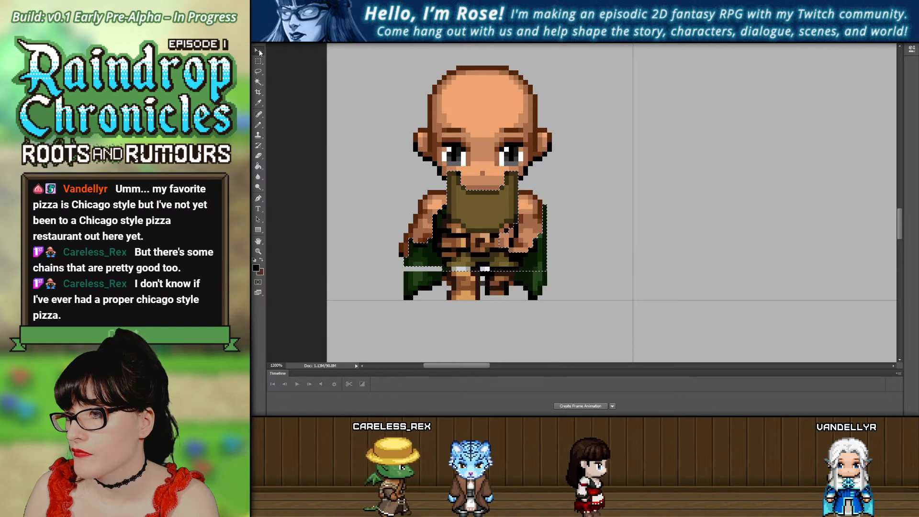
click(258, 63)
click(375, 54)
scroll(375, 53, up, 4)
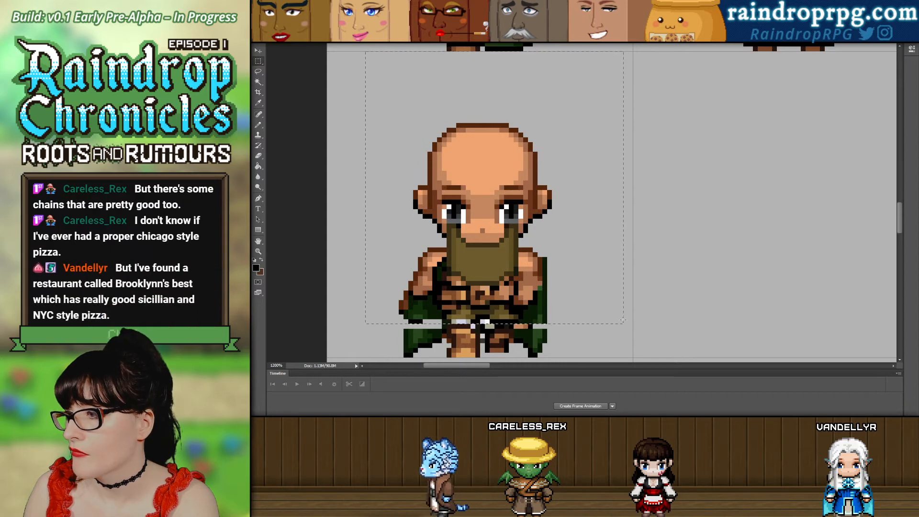
drag(624, 320, 628, 321)
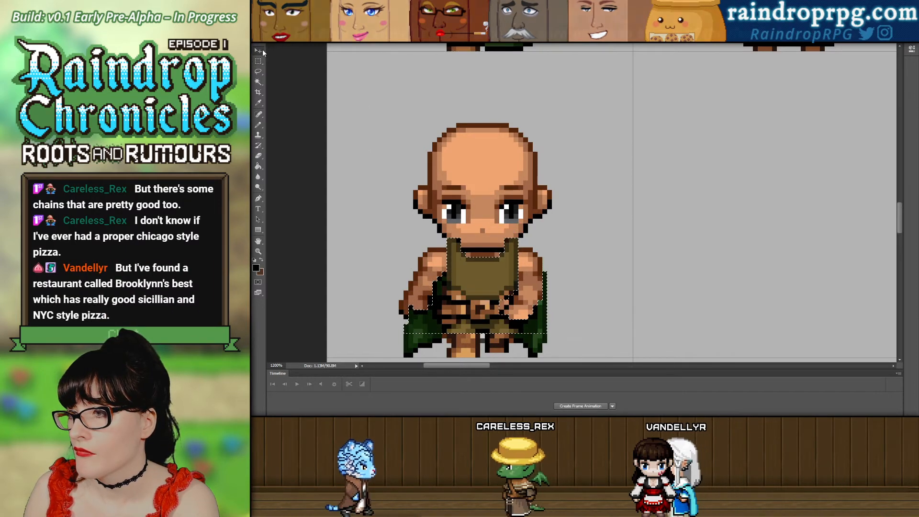
key(ctrl+z)
scroll(823, 305, down, 2)
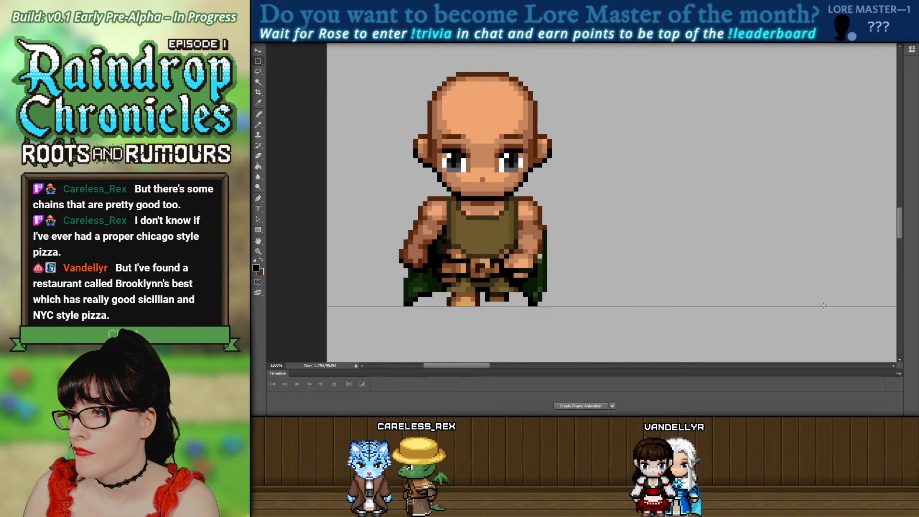
Compare the crouching front-facing sprite's lowered body and cape with its earlier versions by stepping back and forward through the edit history.
key(ctrl+z)
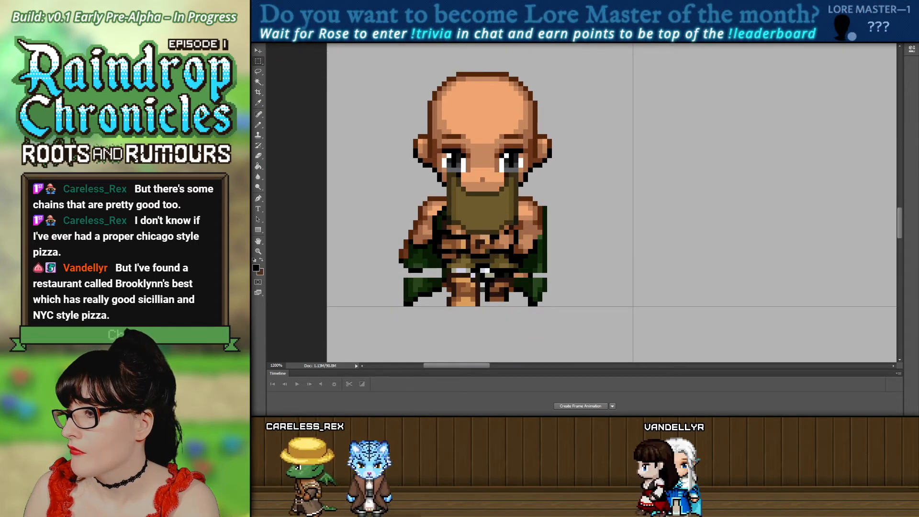
key(ctrl+z)
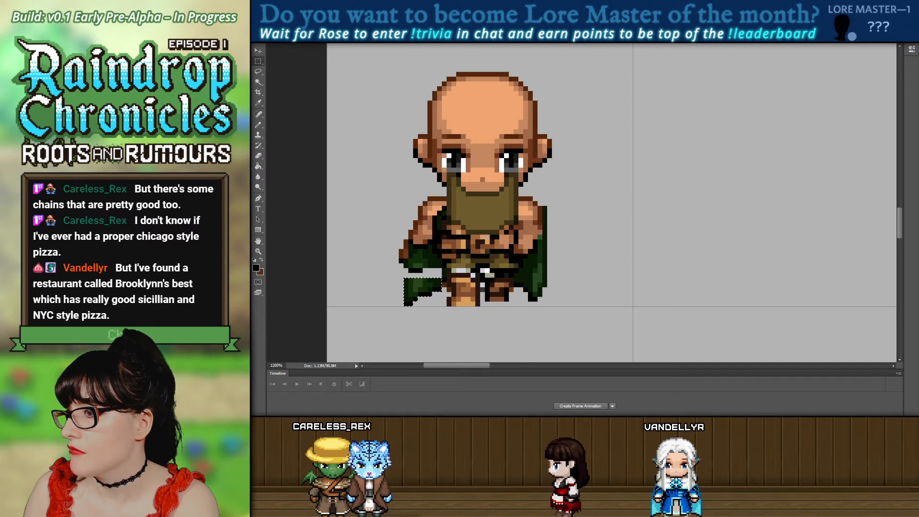
key(ctrl+z)
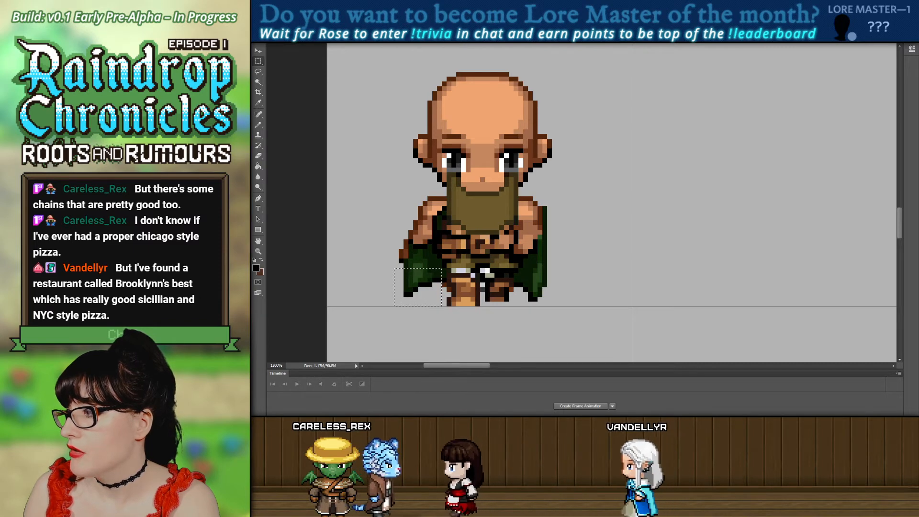
key(ctrl+z)
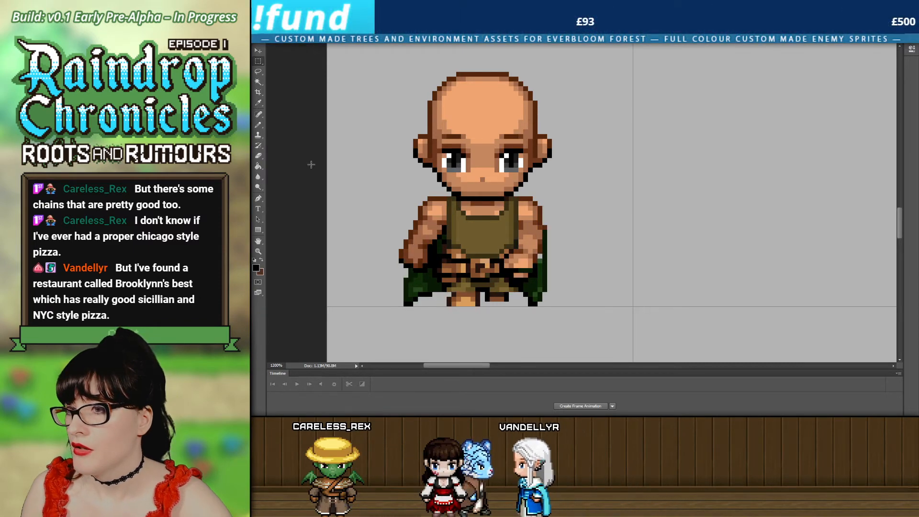
scroll(555, 257, down, 5)
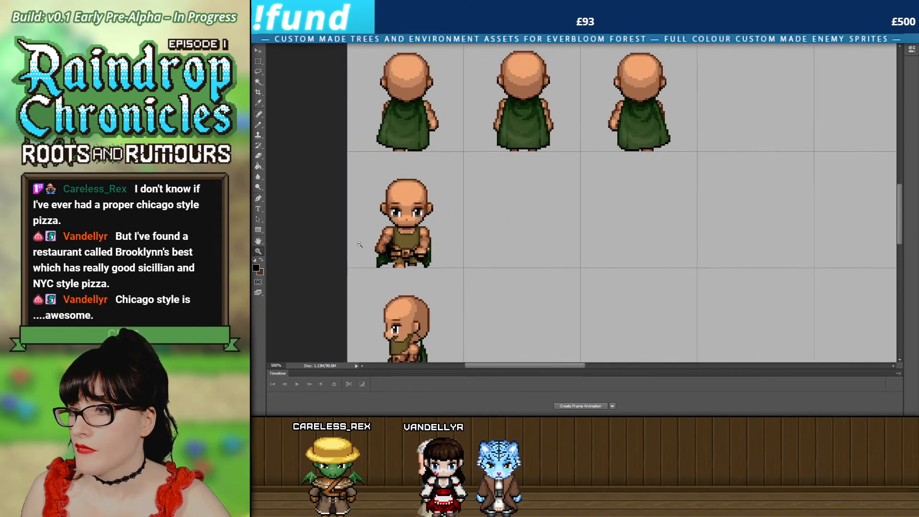
scroll(555, 257, down, 1)
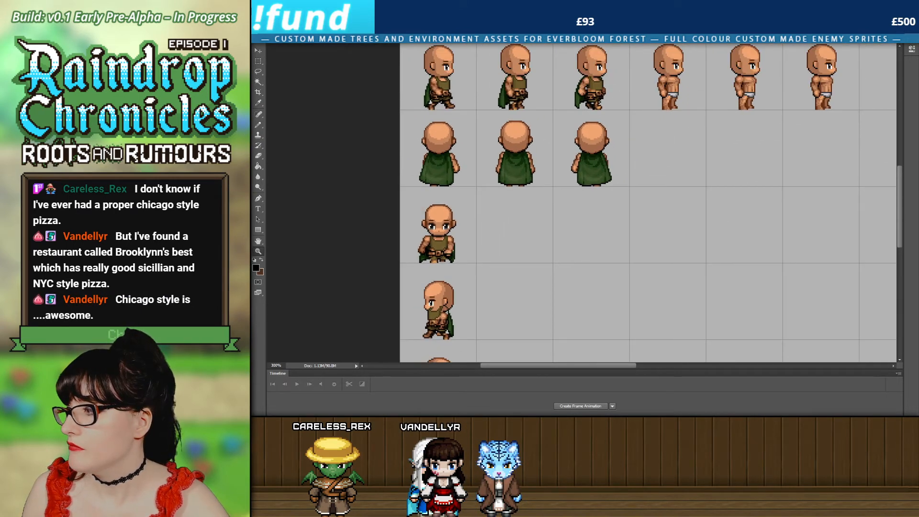
key(ctrl+z)
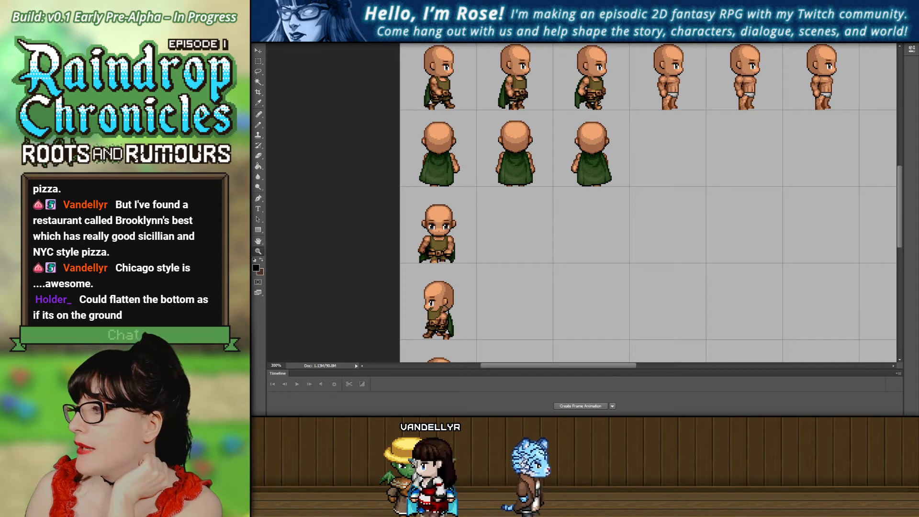
key(ctrl+z)
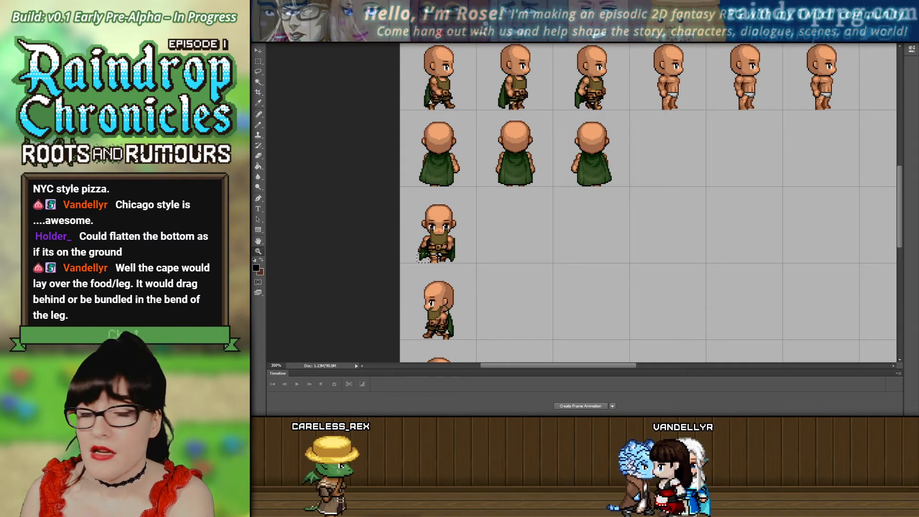
click(430, 247)
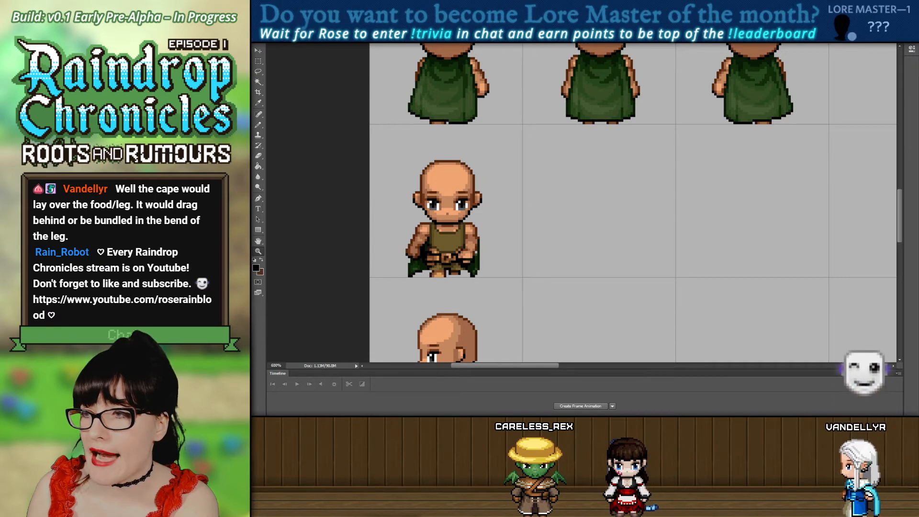
key(ctrl+z)
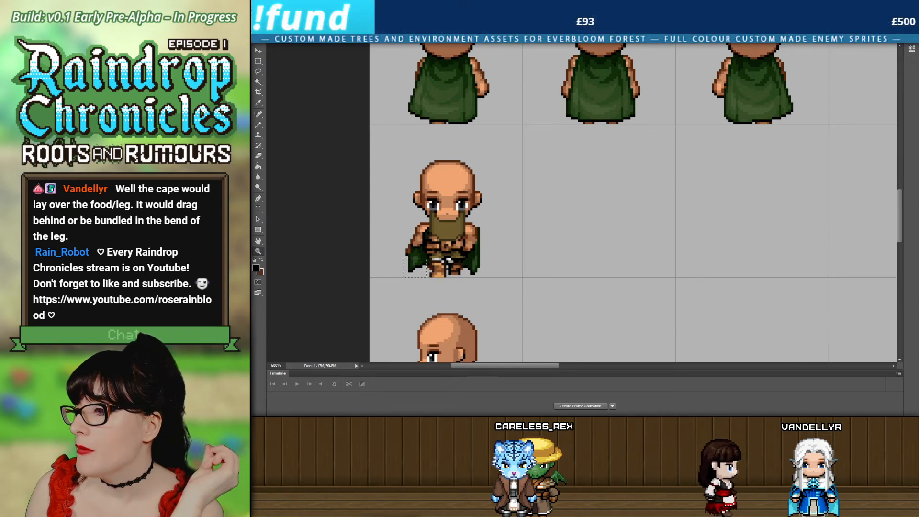
key(ctrl+z)
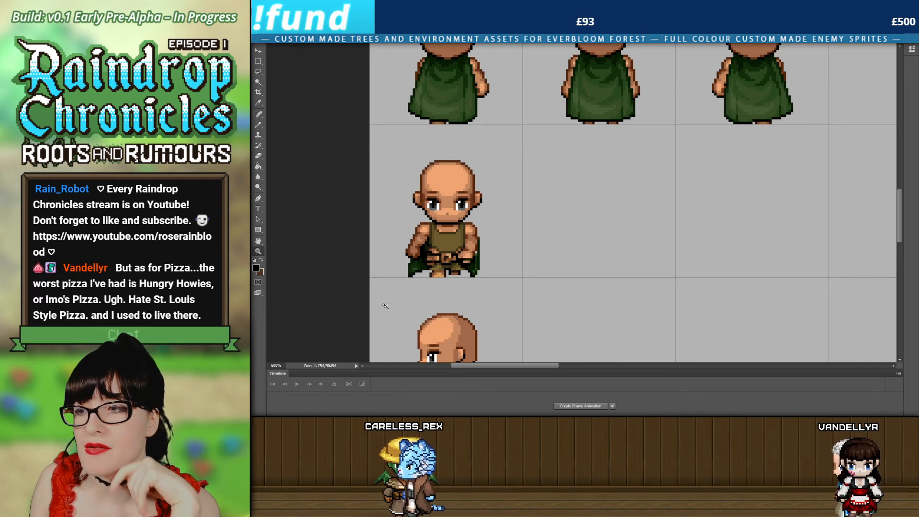
Examine the crouching sprite's cape hem, belt and legs up close, comparing the current pose with earlier history states.
click(435, 262)
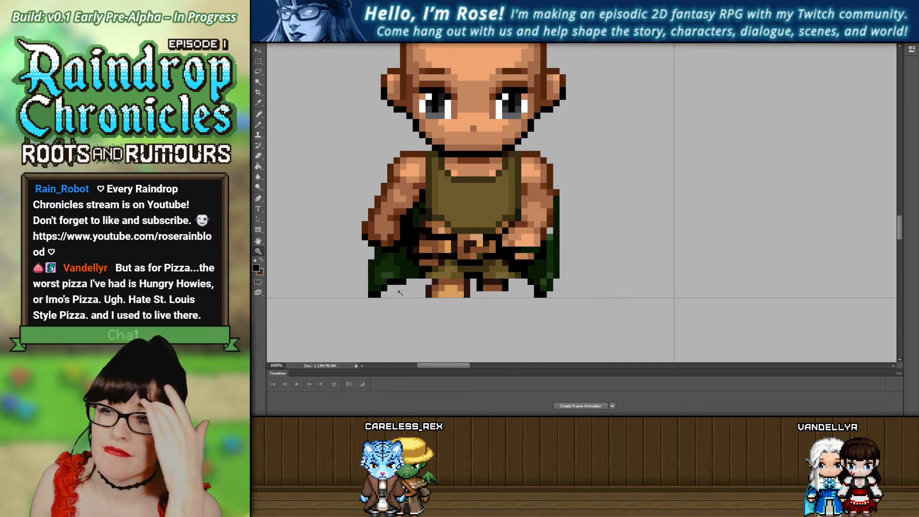
click(398, 287)
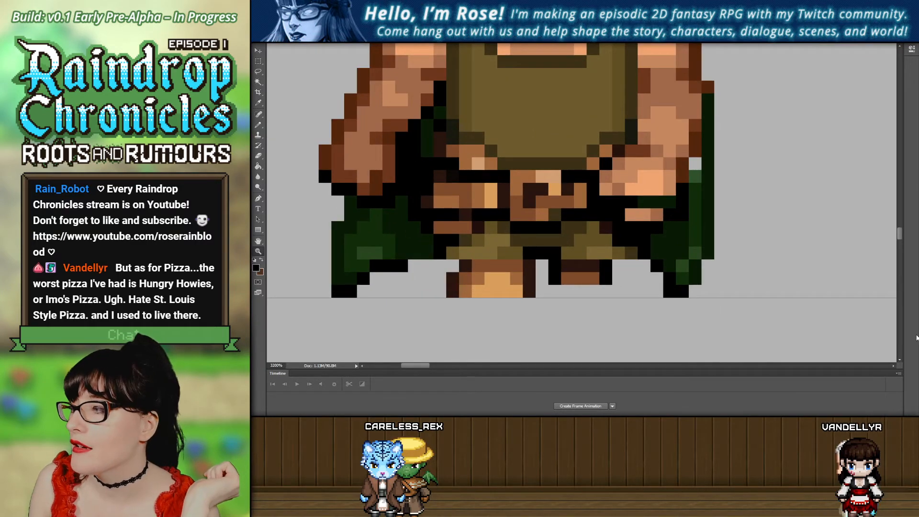
key(ctrl+z)
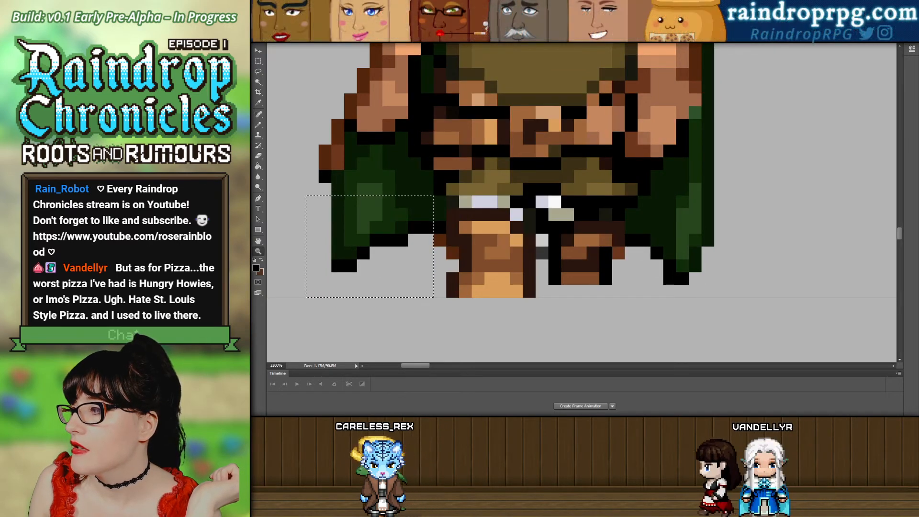
key(ctrl+z)
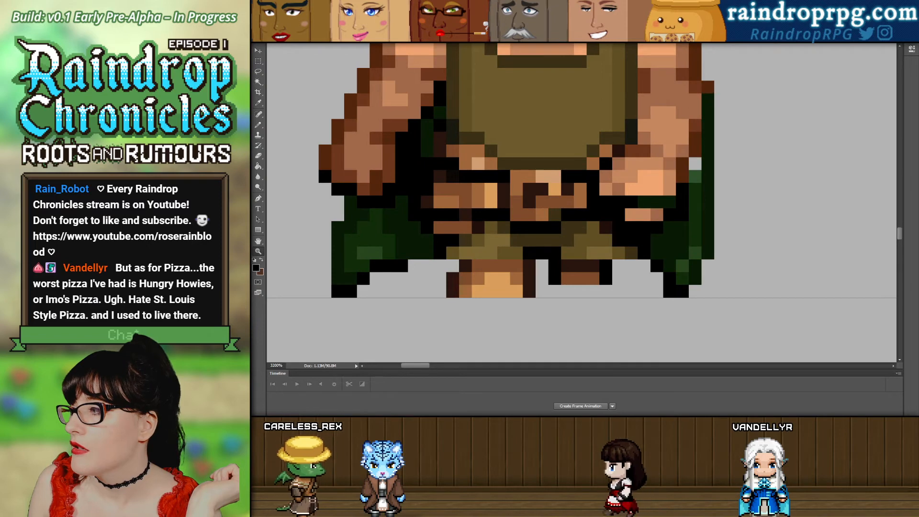
key(ctrl+alt+z)
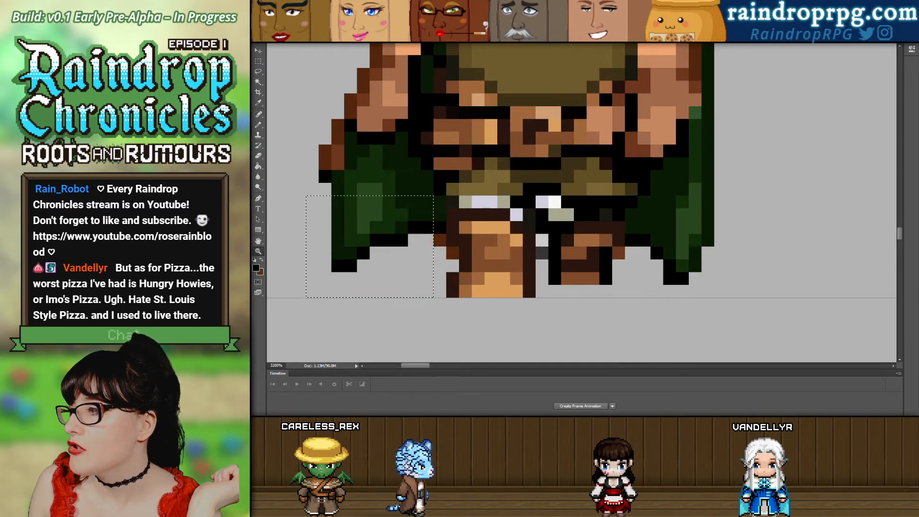
key(ctrl+alt+z)
key(ctrl+alt+z)
key(ctrl+alt+z)
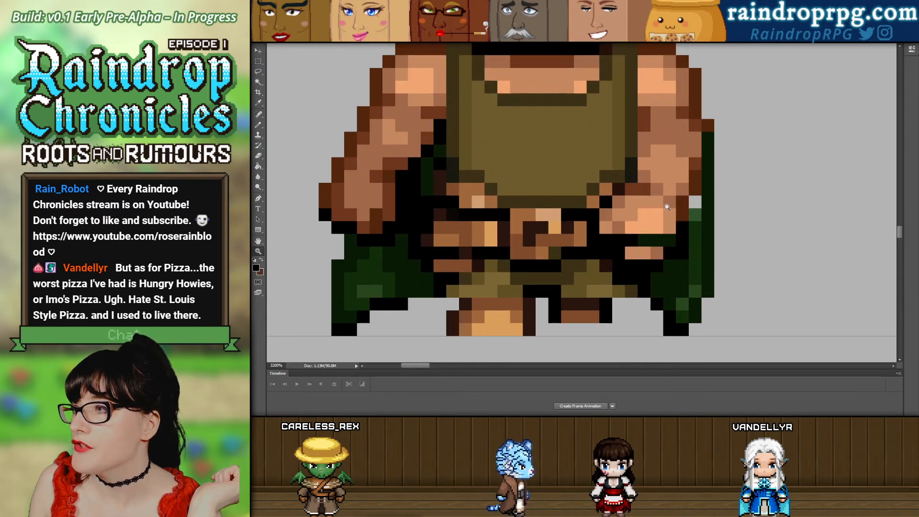
key(ctrl+shift+z)
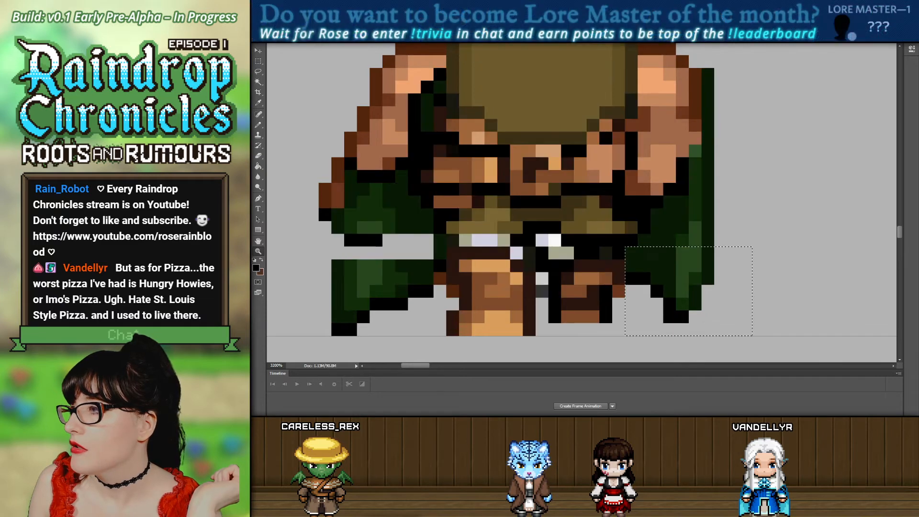
key(ctrl+alt+z)
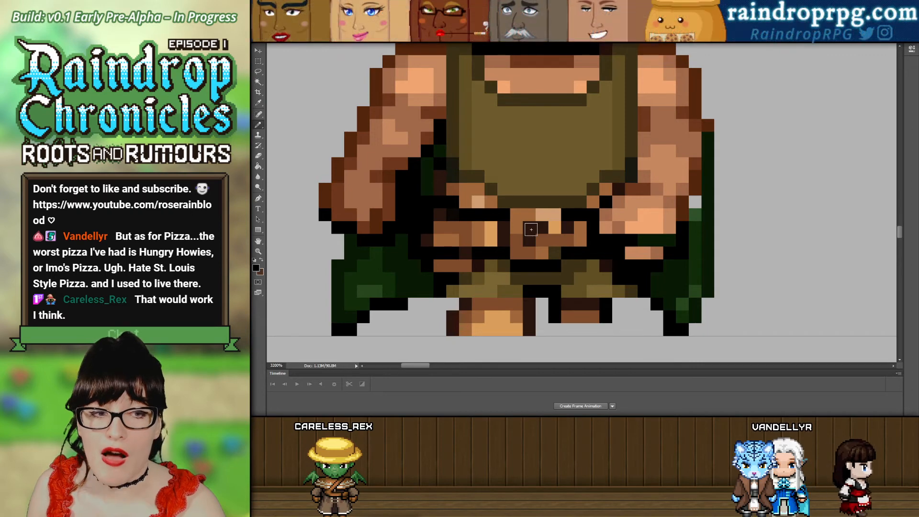
Extend the cape left of the legs down to the ground with a straight black bottom outline and dark green fill above it.
click(530, 224)
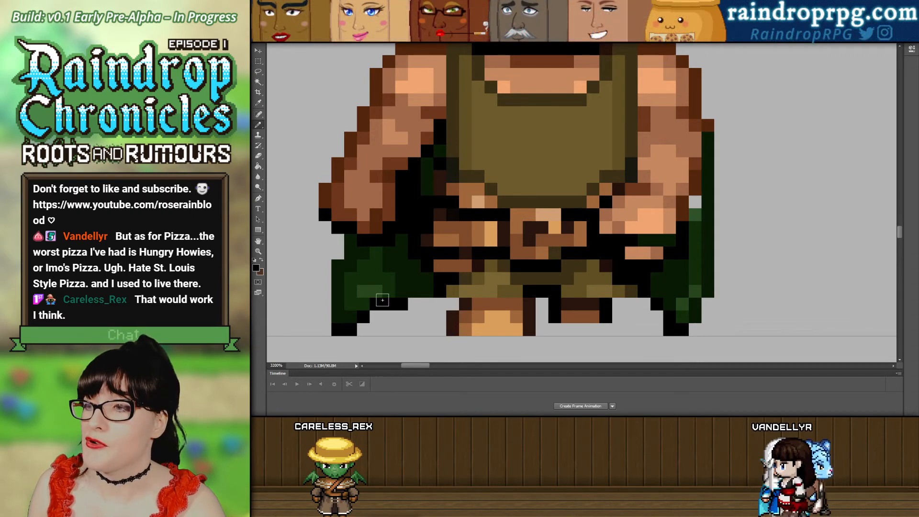
alt+click(359, 308)
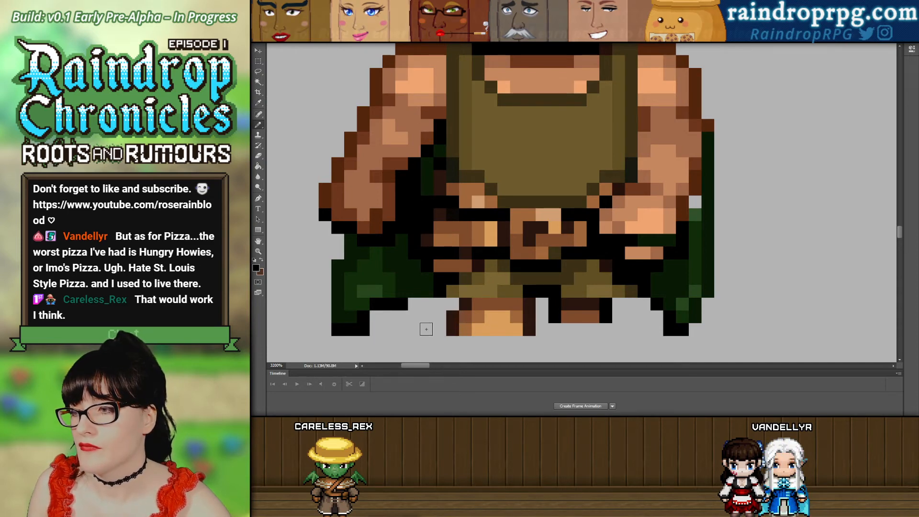
drag(426, 329, 373, 329)
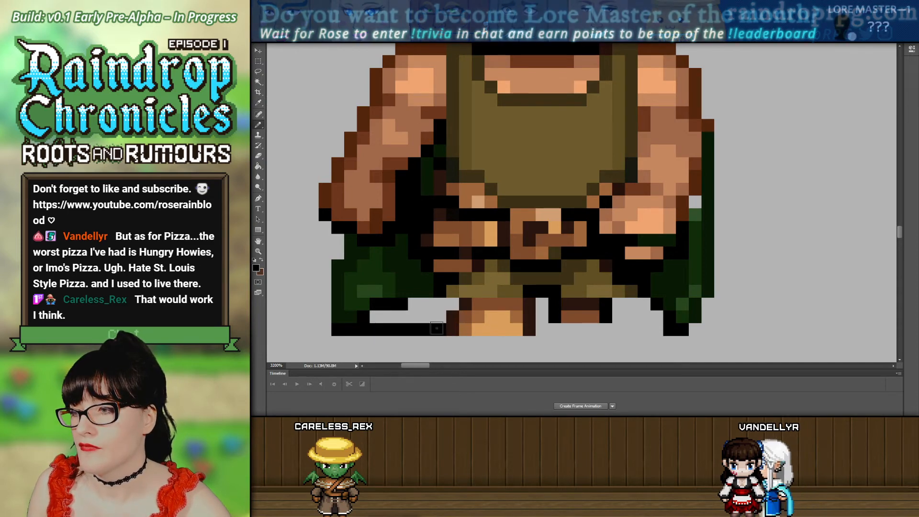
alt+click(345, 313)
drag(364, 317, 437, 316)
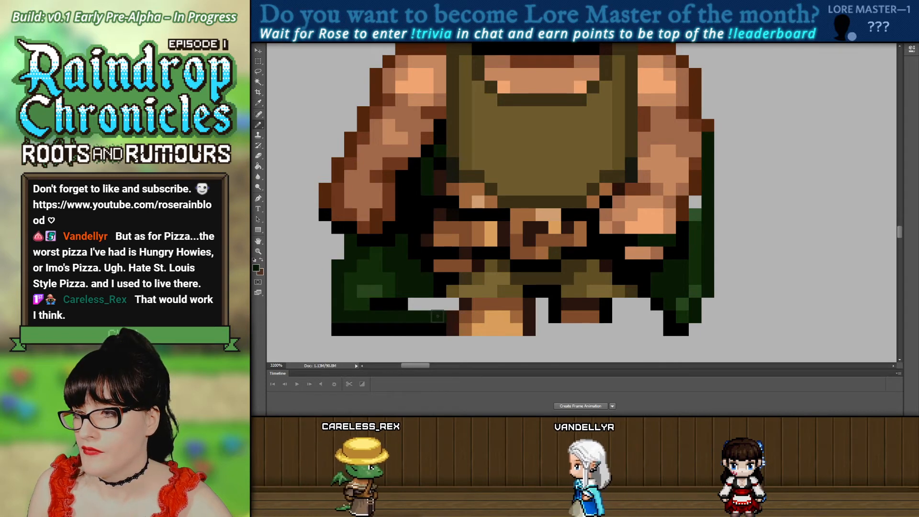
drag(379, 305, 448, 304)
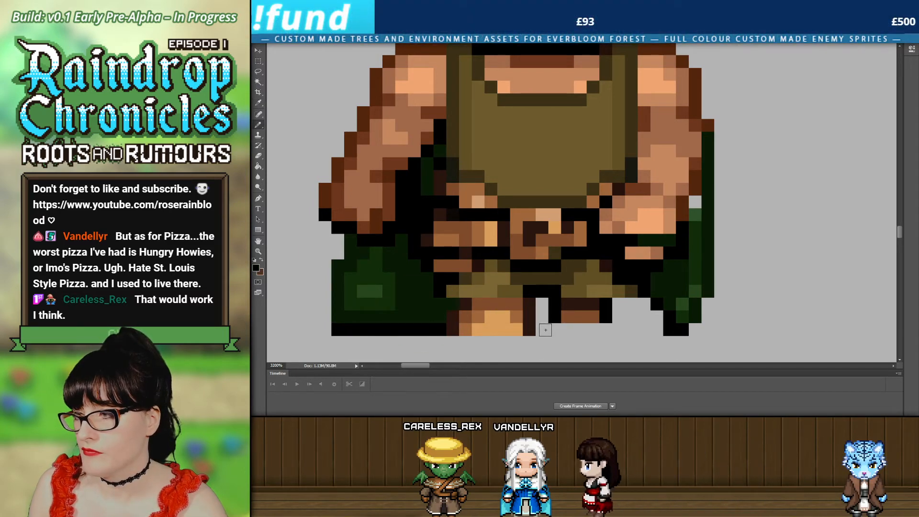
Extend the cape right of the legs to the ground with a black bottom outline and dark green fill, and fill the gap between the legs.
click(620, 329)
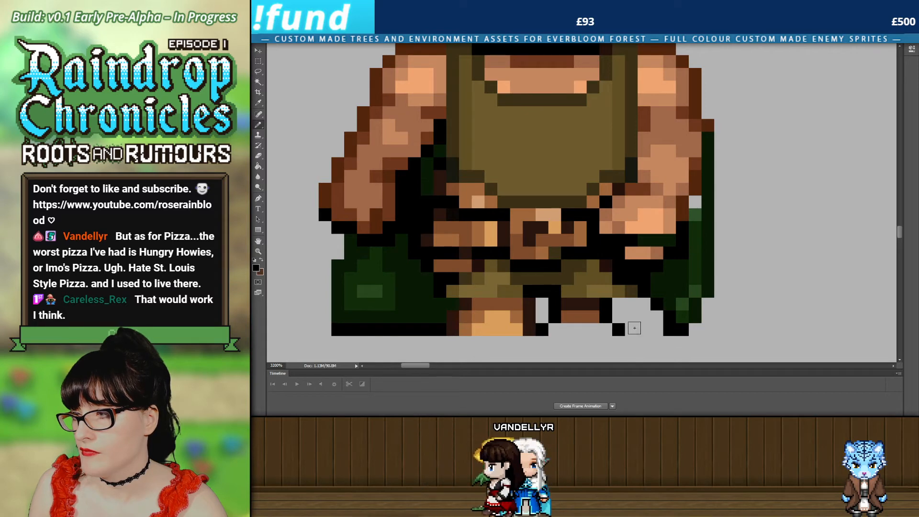
mouse_move(656, 317)
mouse_down()
mouse_move(621, 312)
mouse_move(646, 304)
mouse_up()
alt+click(621, 317)
drag(542, 304, 541, 317)
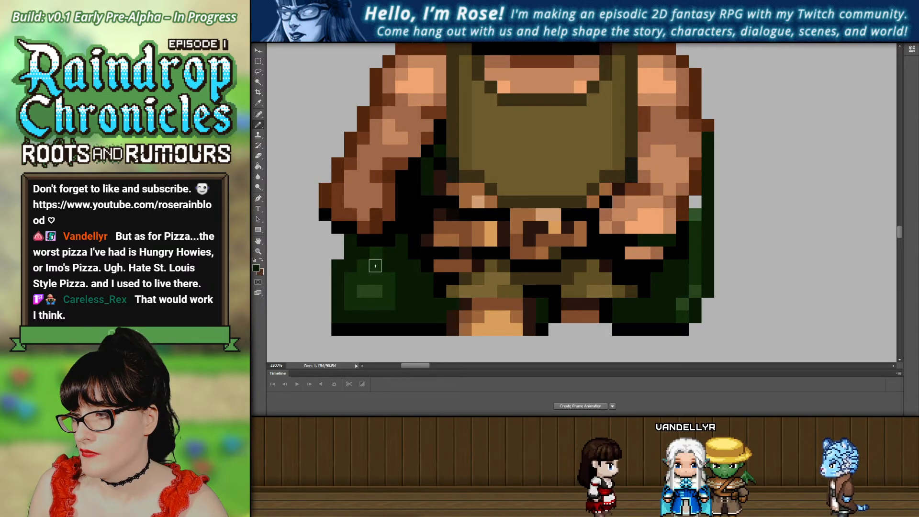
Review the crouching sprite's flattened cape hem against its earlier states and beside the other sprites on the sheet.
alt+click(537, 241)
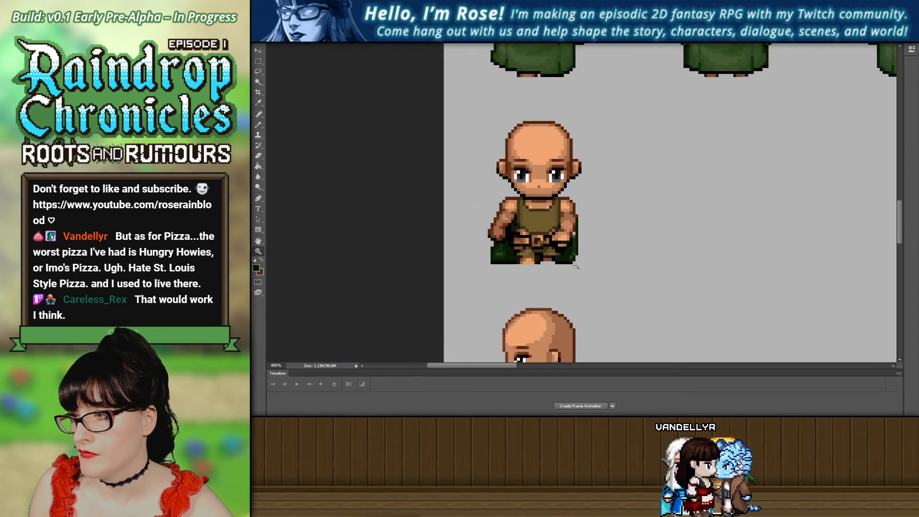
alt+click(551, 252)
alt+click(565, 261)
alt+click(576, 271)
click(576, 269)
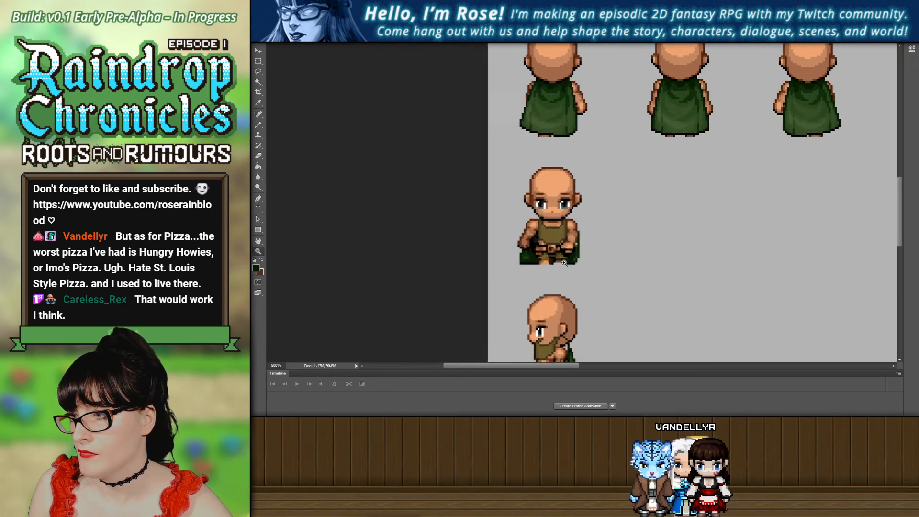
click(592, 249)
click(606, 232)
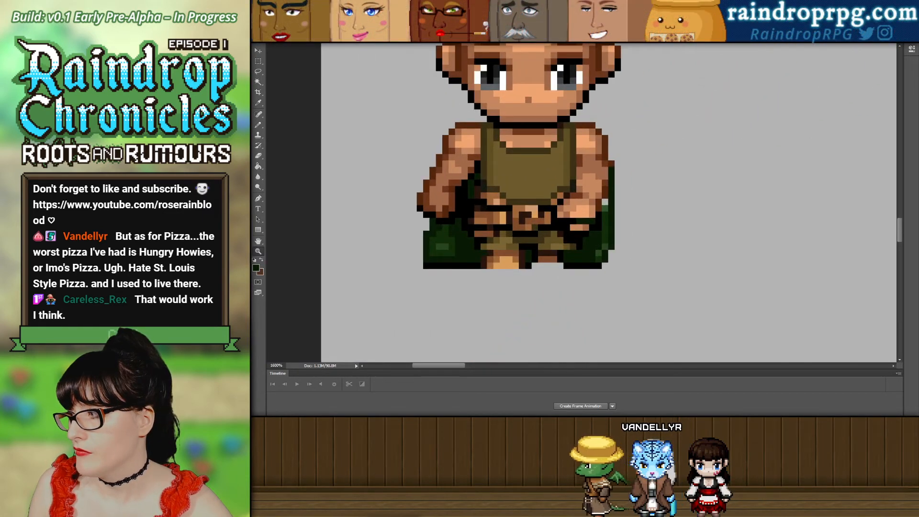
key(ctrl+z)
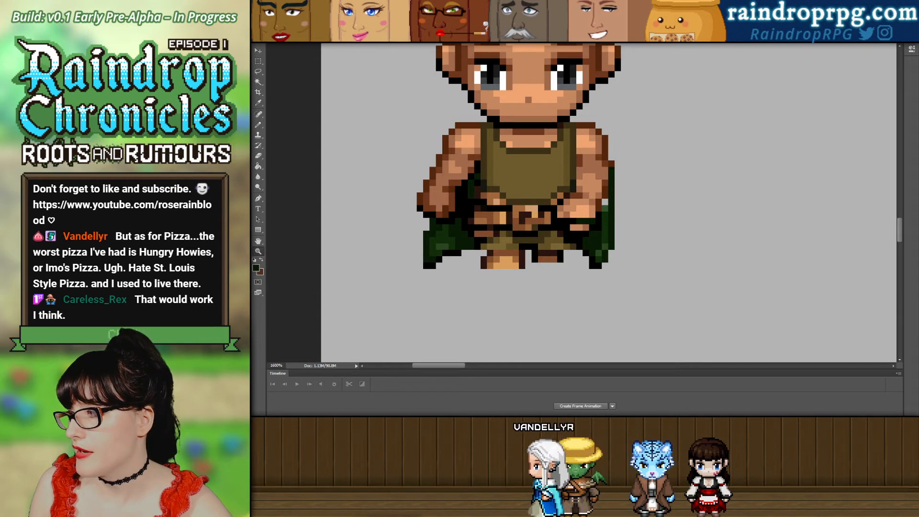
key(ctrl+alt+z)
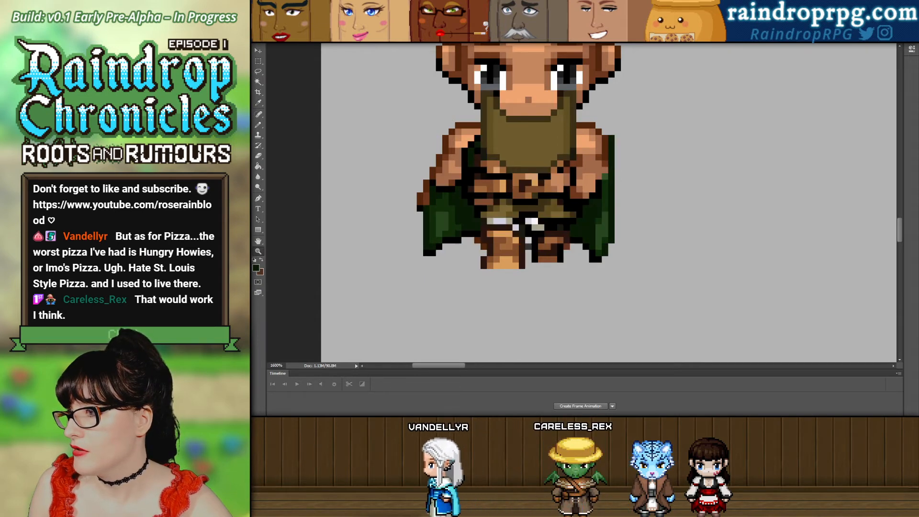
key(ctrl+alt+z)
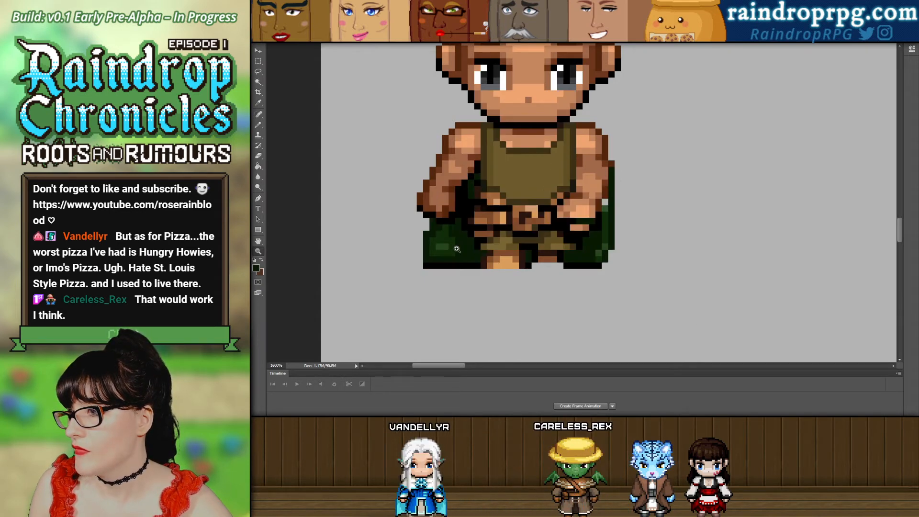
scroll(436, 247, down, 4)
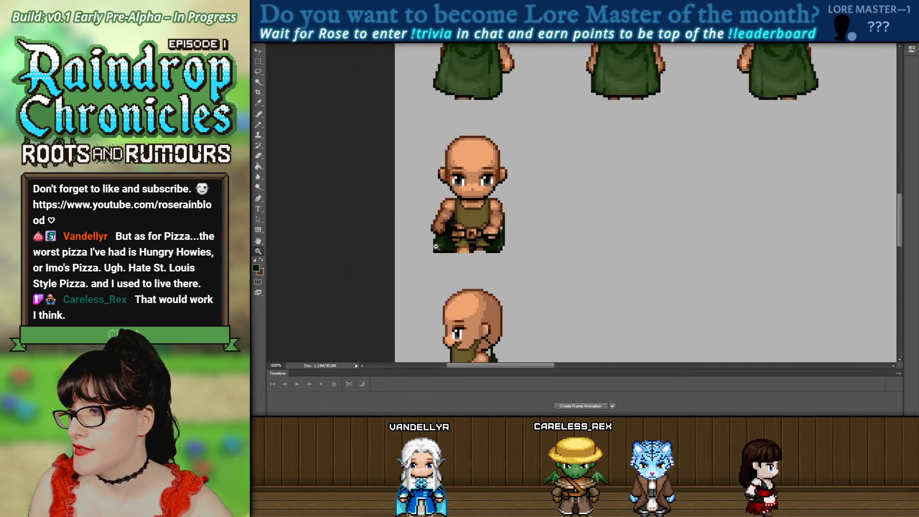
scroll(436, 247, down, 3)
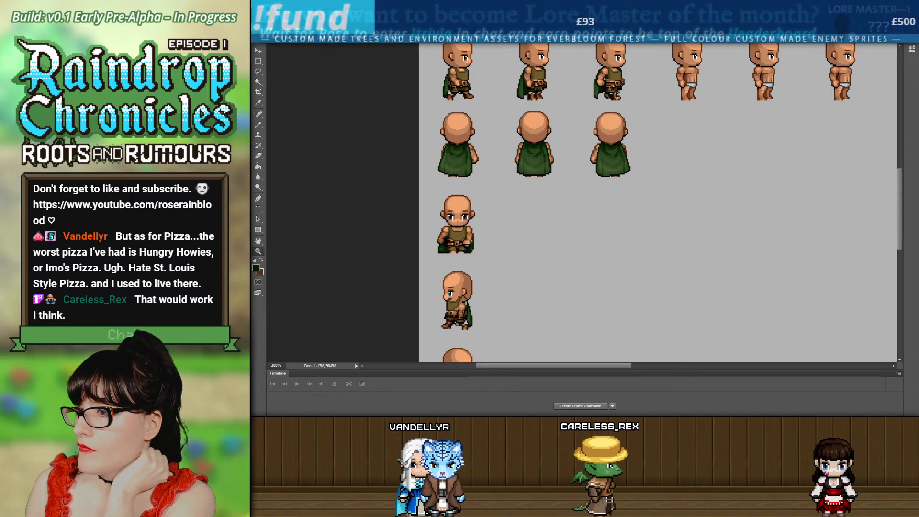
scroll(472, 223, up, 4)
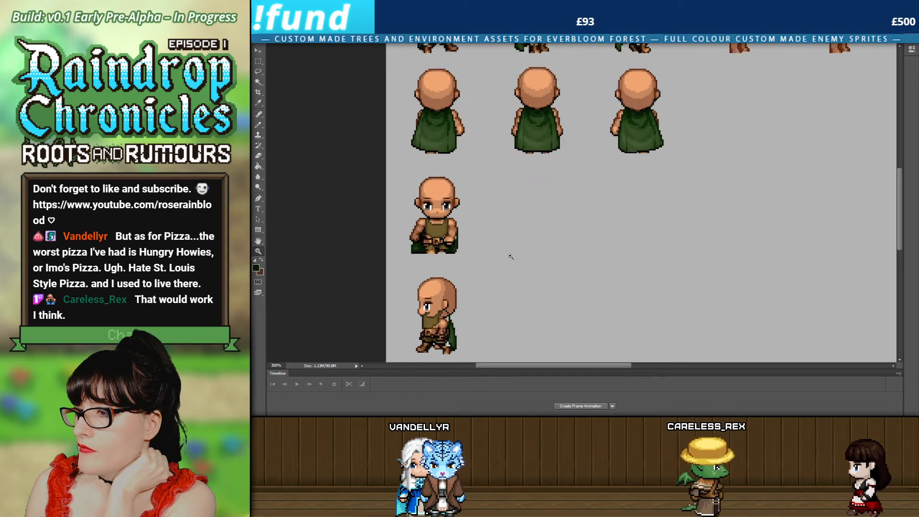
Trim the black bottom outline of the crouching front-facing sprite's cape beside both legs, raising the inner hem by one pixel.
scroll(408, 269, up, 3)
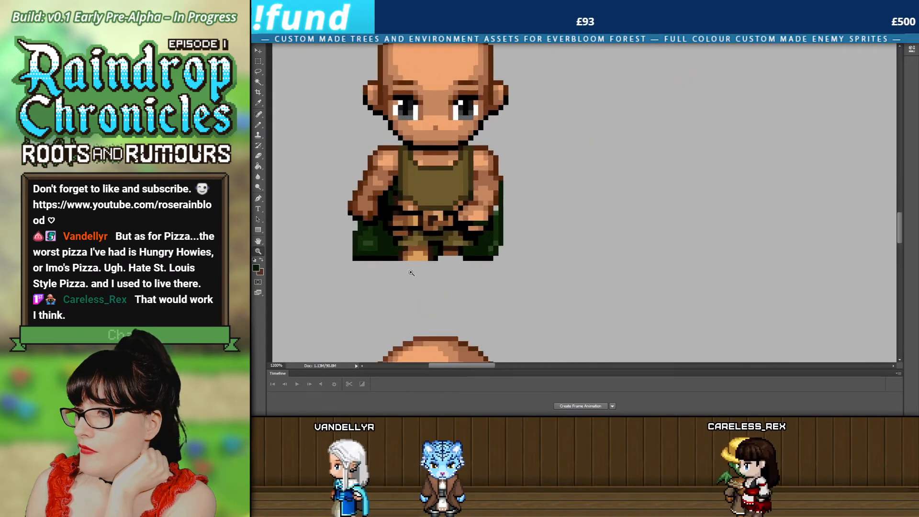
scroll(406, 271, up, 1)
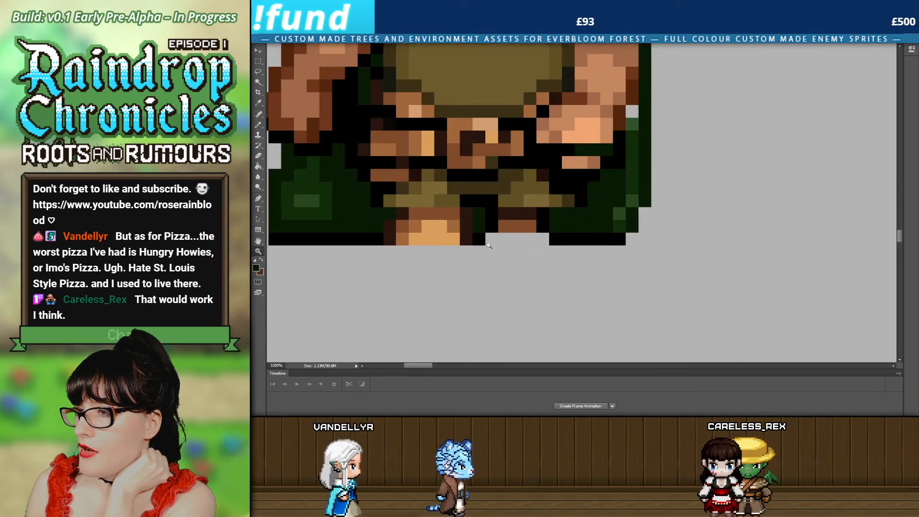
drag(420, 366, 416, 366)
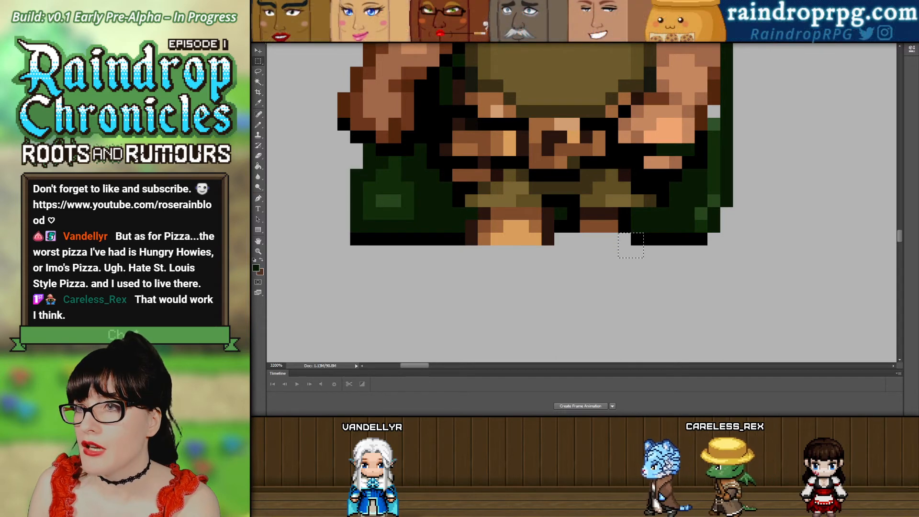
key(Delete)
key(ctrl+d)
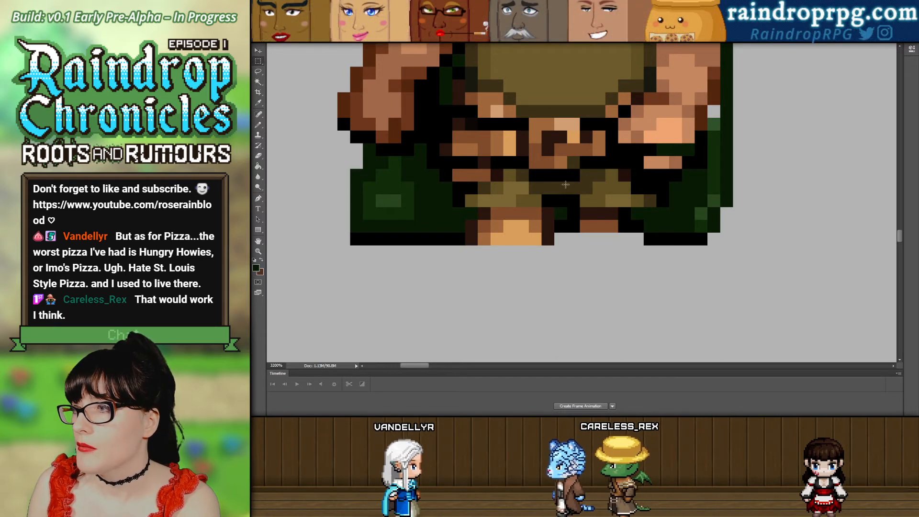
scroll(552, 200, up, 1)
scroll(551, 200, up, 2)
drag(644, 264, 656, 290)
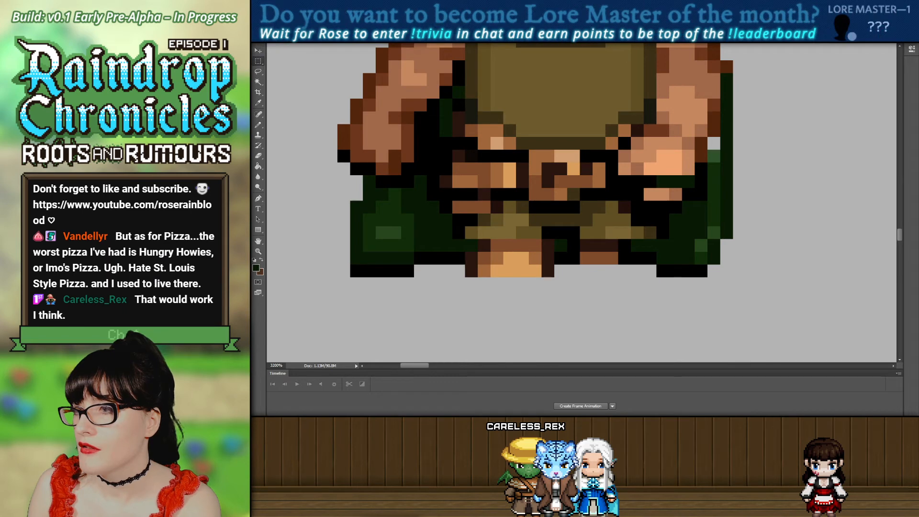
Review the crouching sprite's trimmed cape hem beside the other sprites on the sheet and up close.
scroll(485, 231, down, 10)
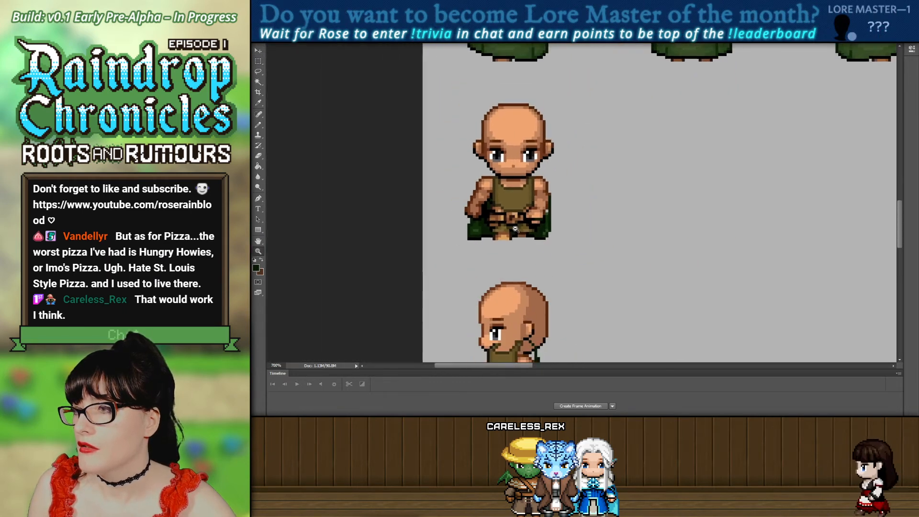
scroll(533, 258, down, 1)
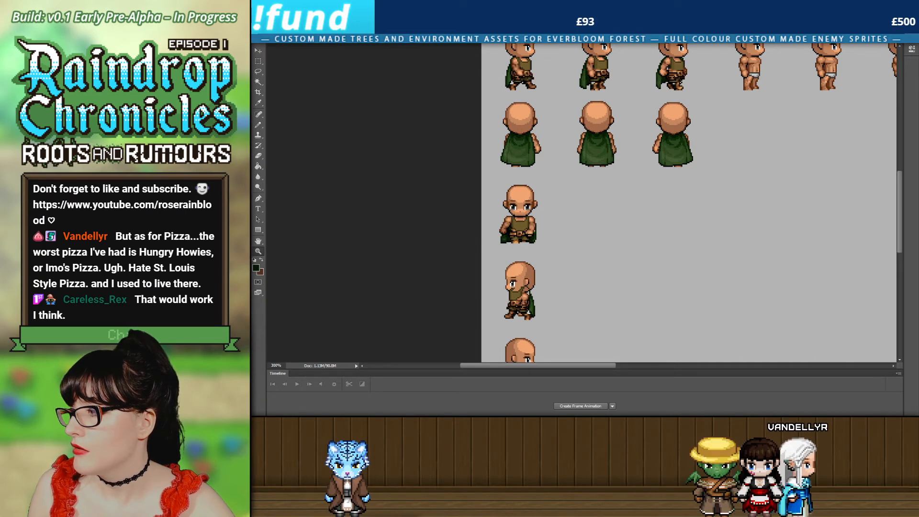
scroll(667, 290, up, 4)
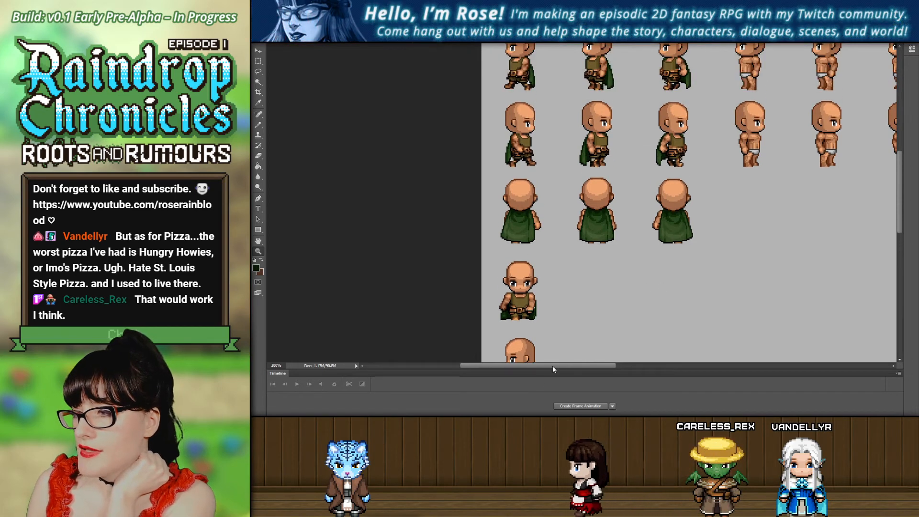
scroll(522, 306, up, 3)
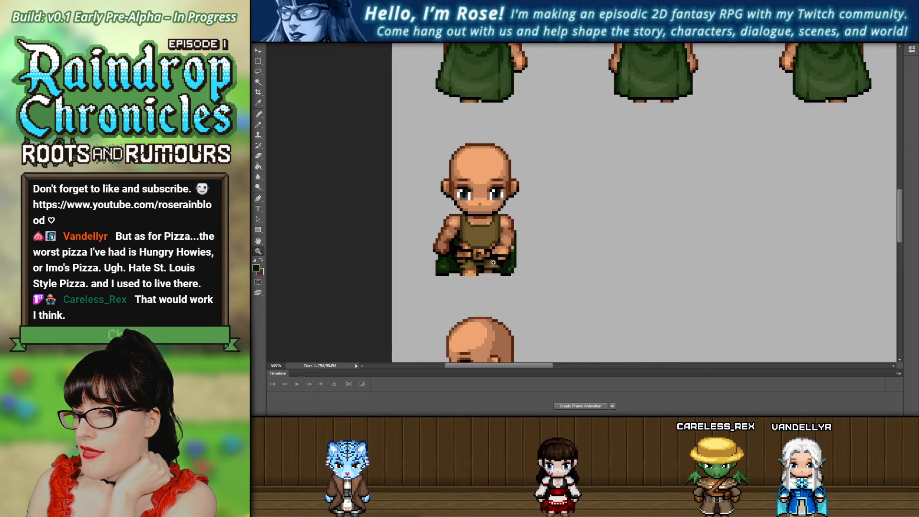
scroll(493, 262, up, 1)
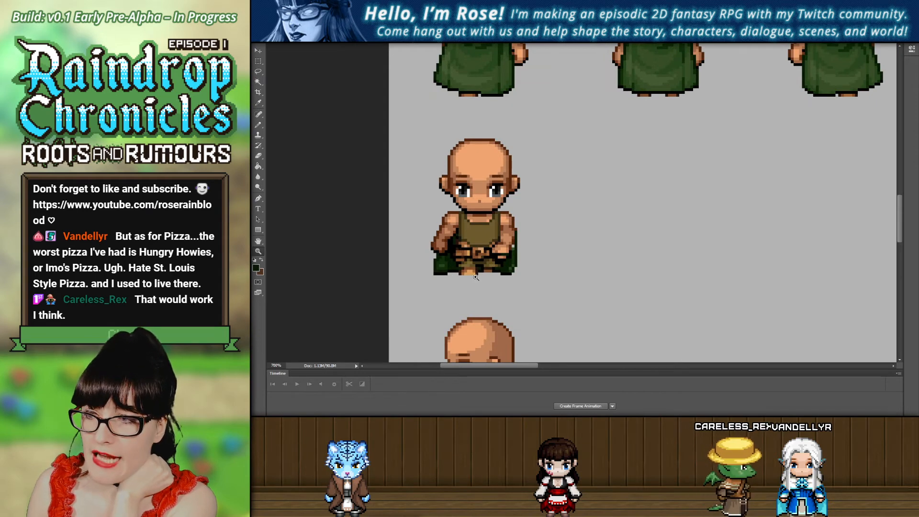
scroll(487, 264, up, 3)
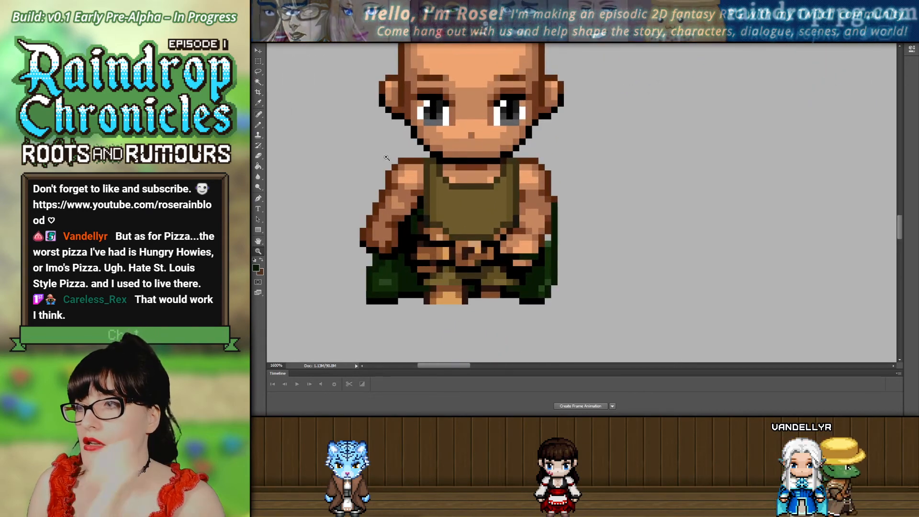
Compare the crouching sprite's cape colours and shape with the standing front-facing sprite's cape.
click(258, 125)
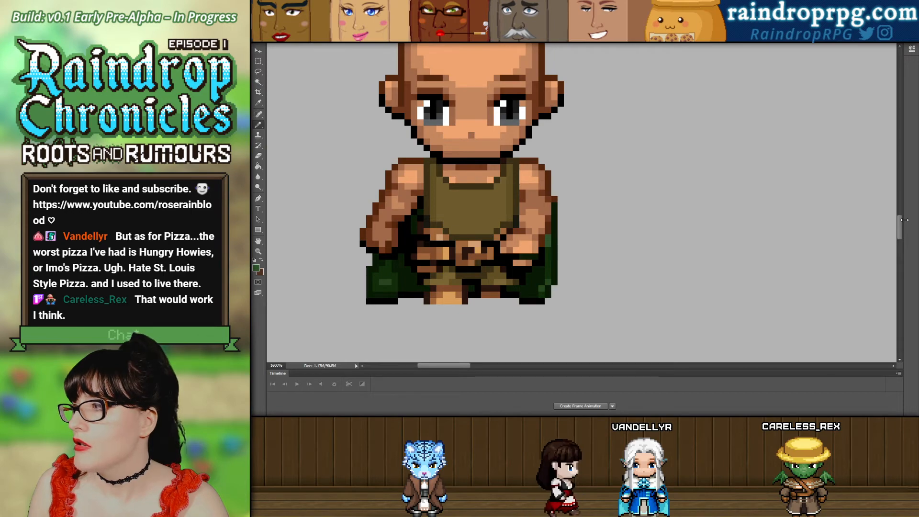
drag(900, 222, 913, 91)
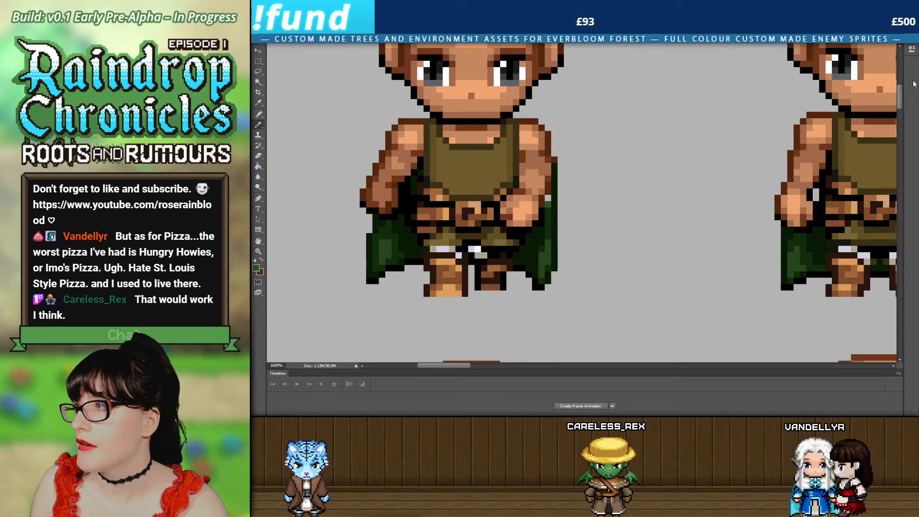
drag(914, 84, 901, 228)
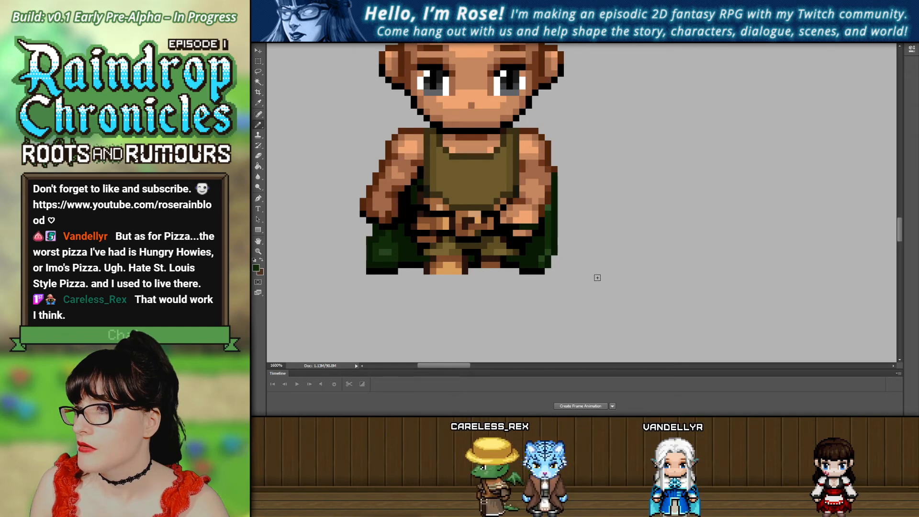
click(259, 251)
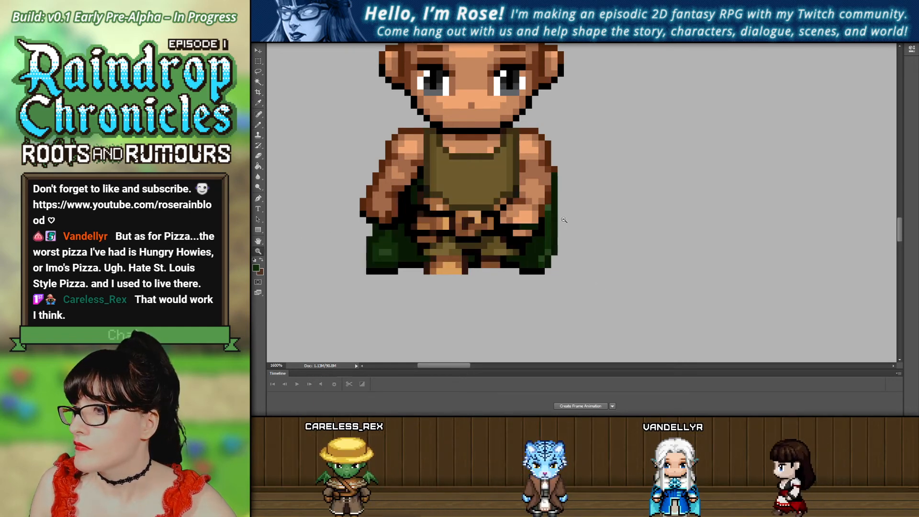
scroll(564, 219, down, 7)
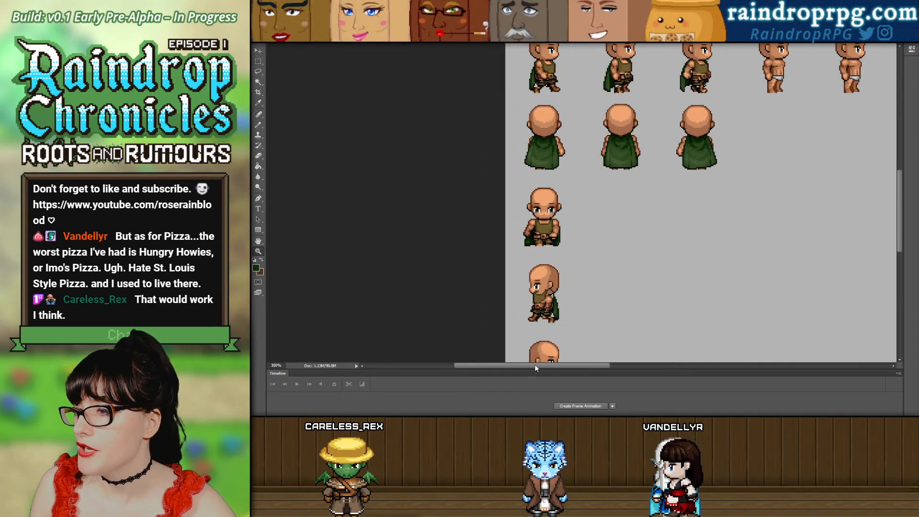
Look over the side-facing and back-facing sprites below the crouching front-facing pose.
drag(535, 366, 549, 366)
scroll(498, 282, down, 3)
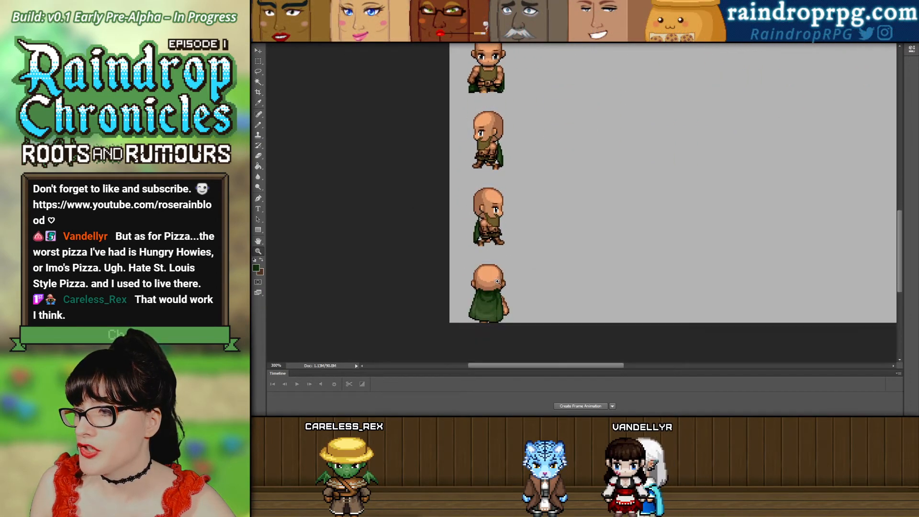
scroll(482, 262, up, 3)
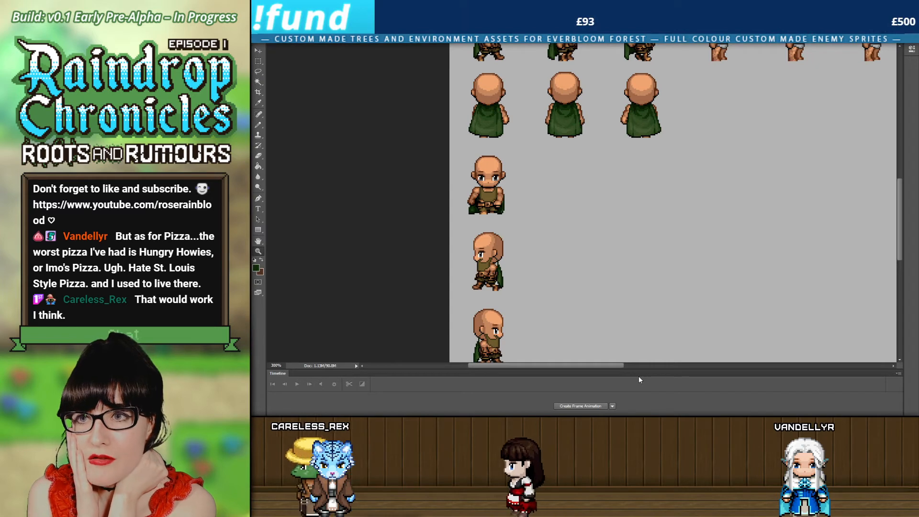
scroll(576, 154, down, 3)
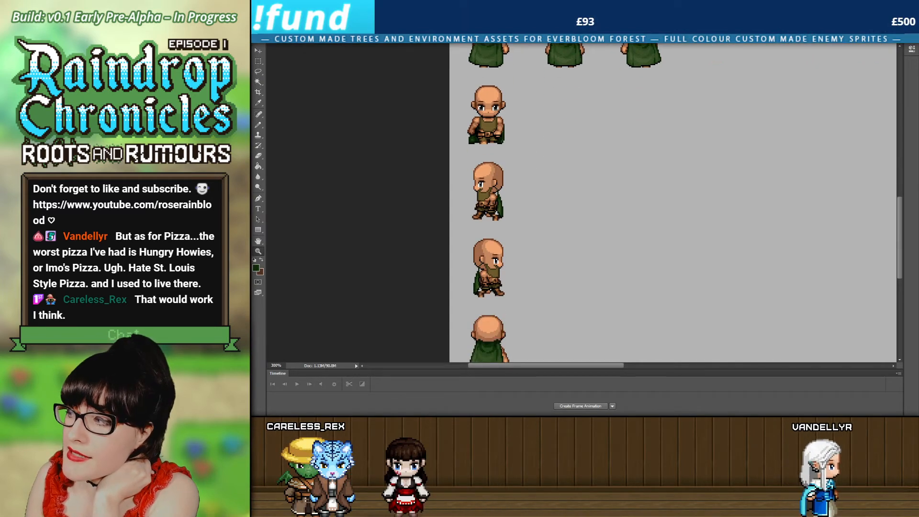
click(498, 184)
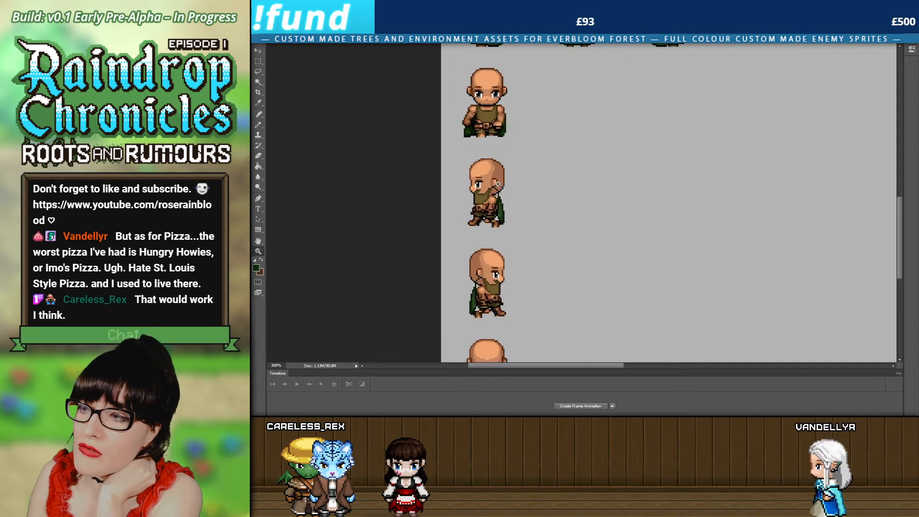
double_click(498, 184)
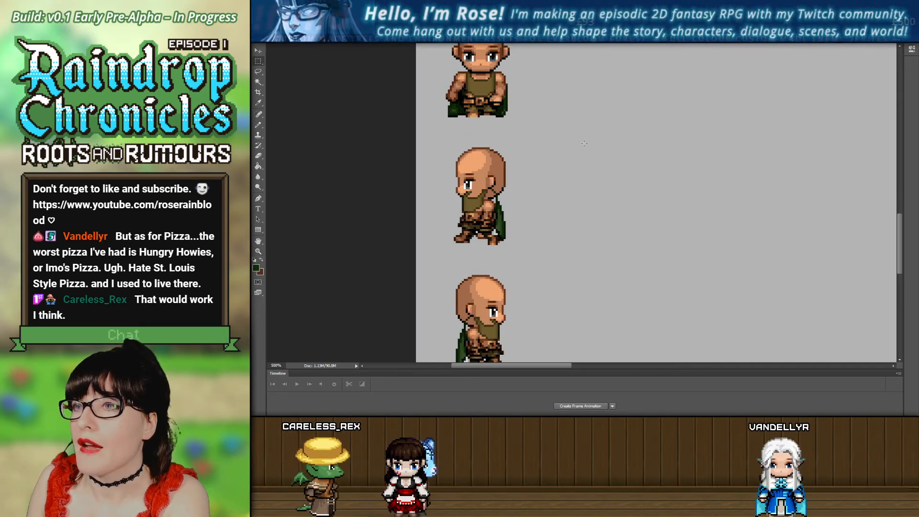
drag(427, 121, 553, 237)
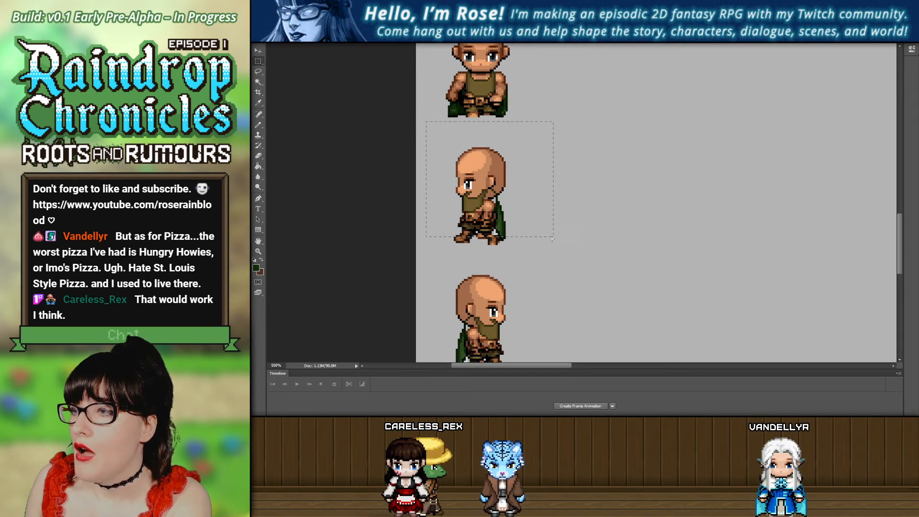
click(259, 252)
click(458, 174)
click(458, 174)
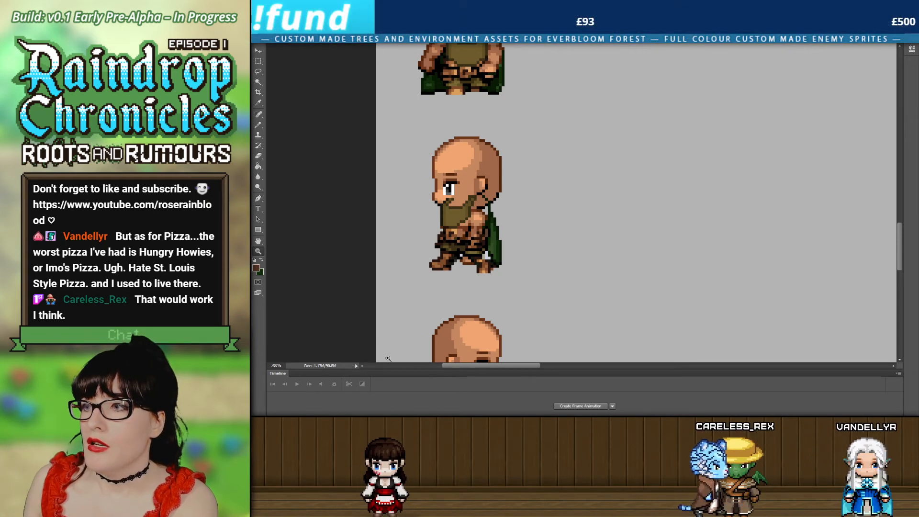
click(470, 210)
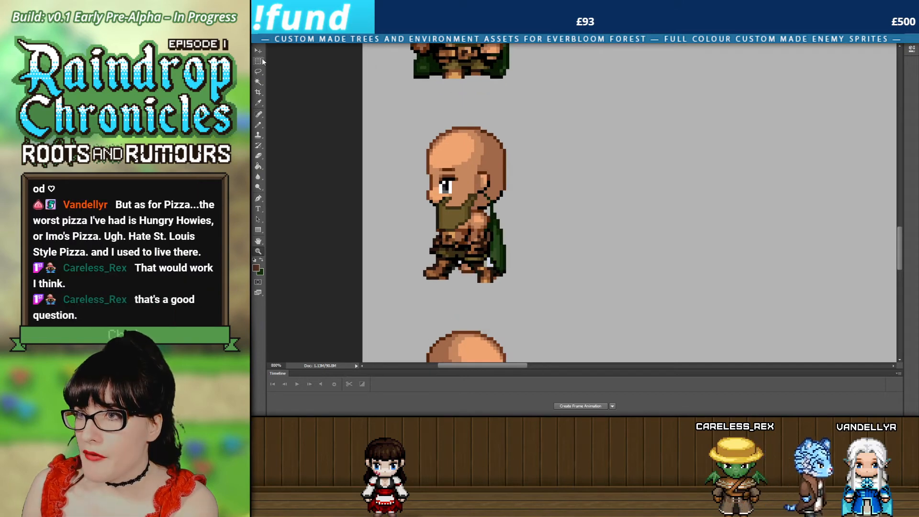
click(278, 250)
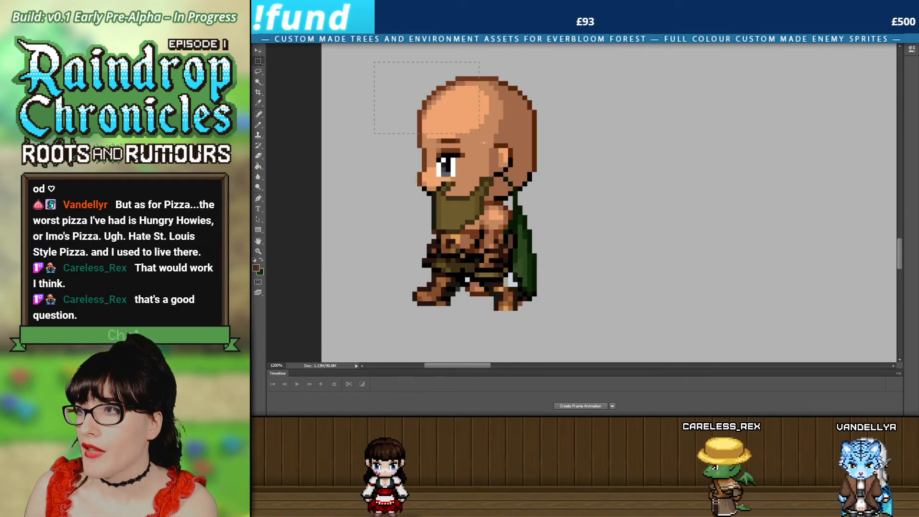
drag(484, 143, 554, 234)
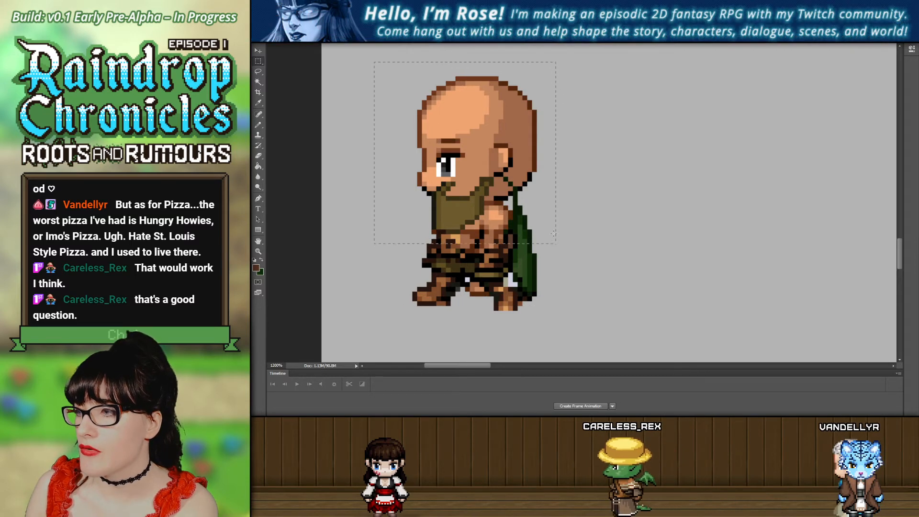
scroll(554, 192, up, 1)
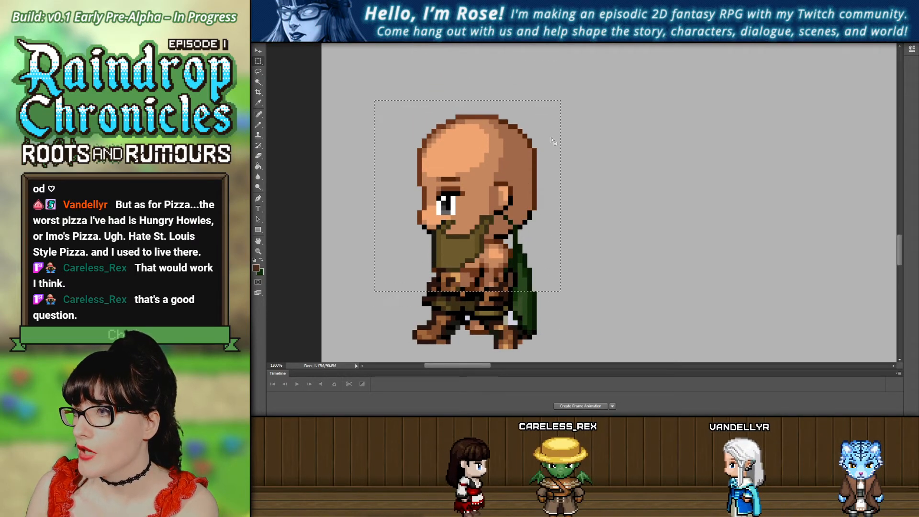
Replace the current selection with a rectangular one from the top of the left-facing sprite's cell down to its upper legs.
click(550, 143)
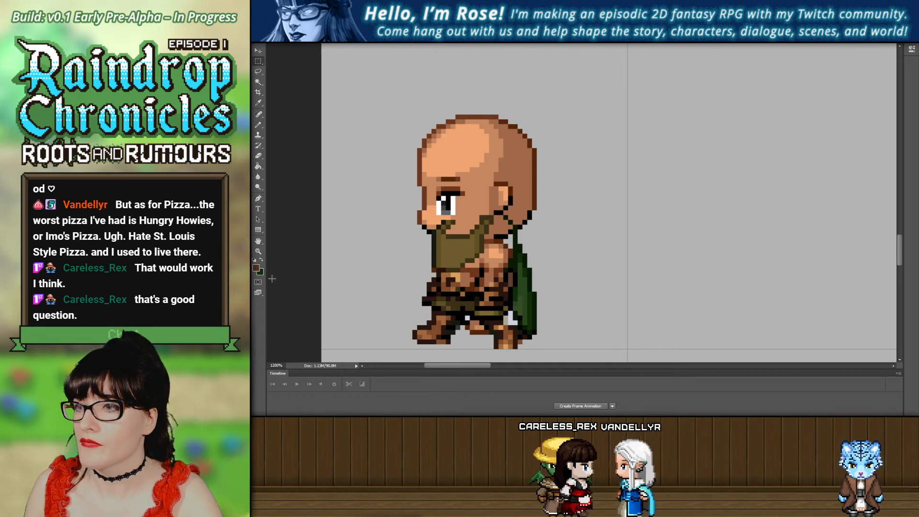
key(z)
alt+click(577, 164)
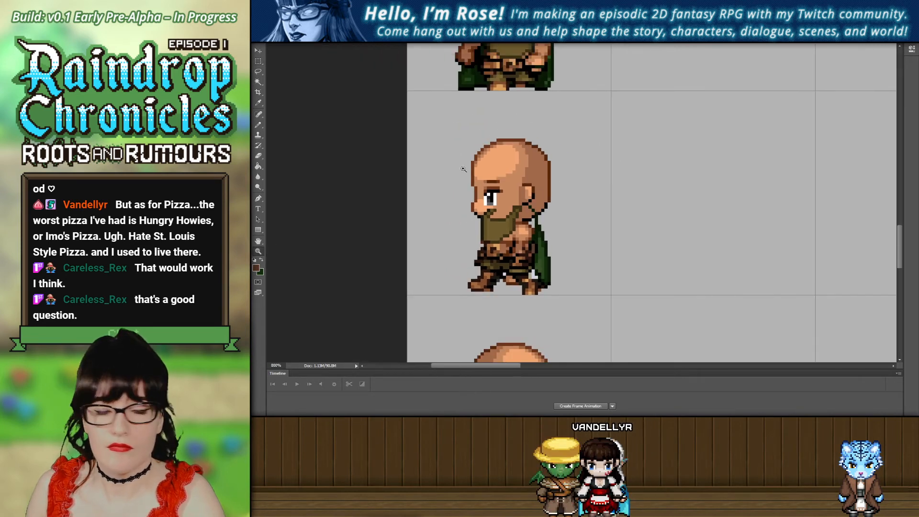
click(258, 61)
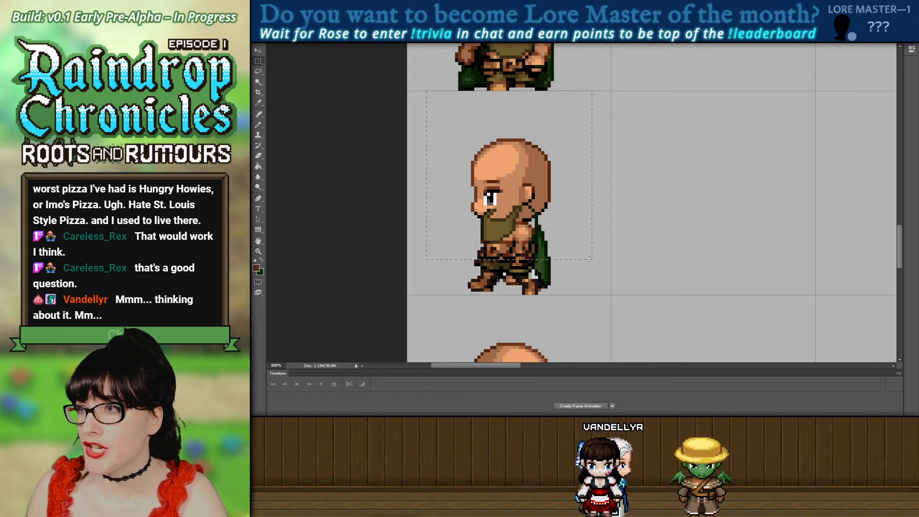
drag(589, 259, 588, 257)
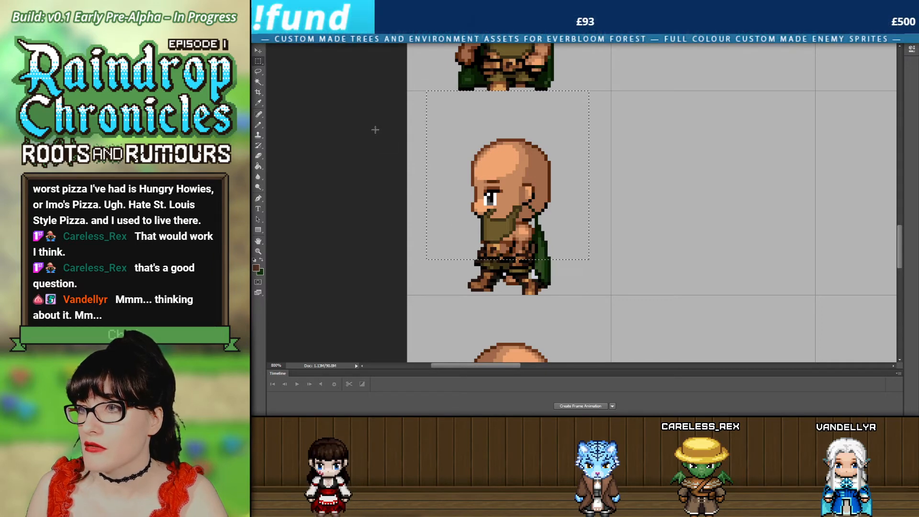
click(260, 48)
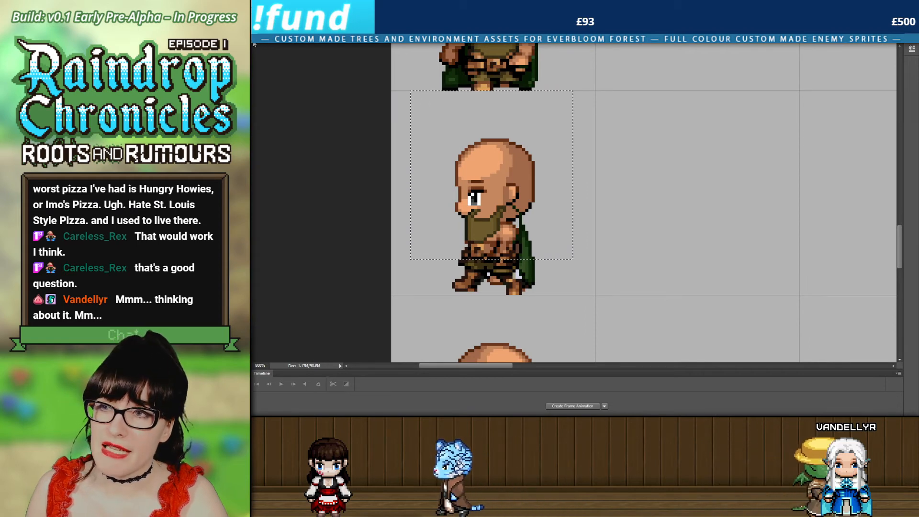
mouse_move(251, 50)
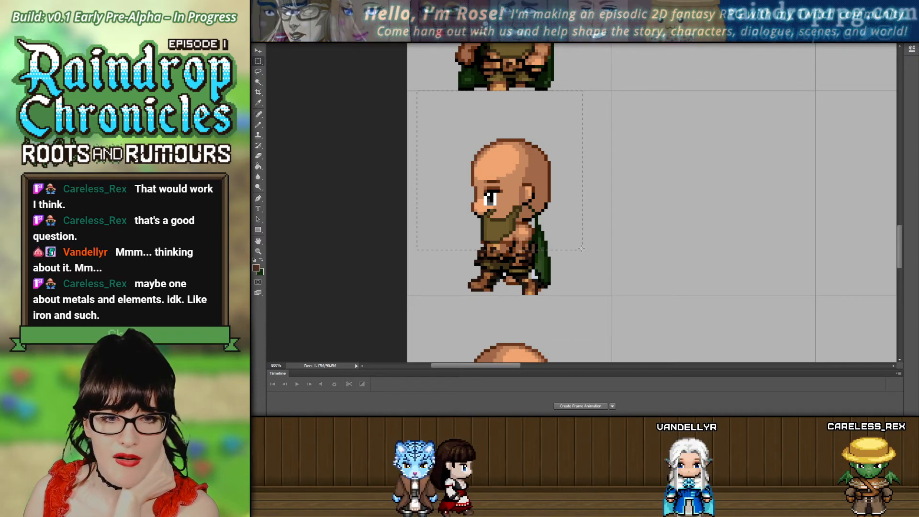
drag(582, 248, 578, 239)
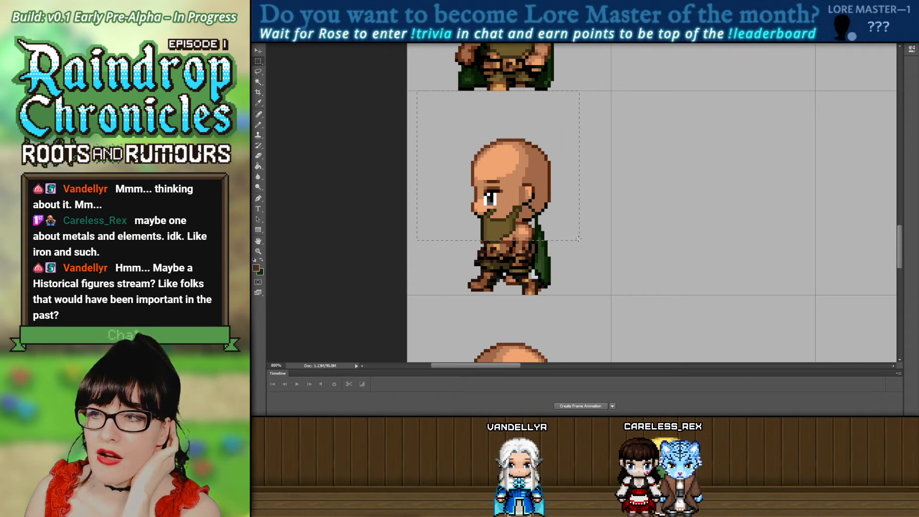
drag(581, 249, 598, 252)
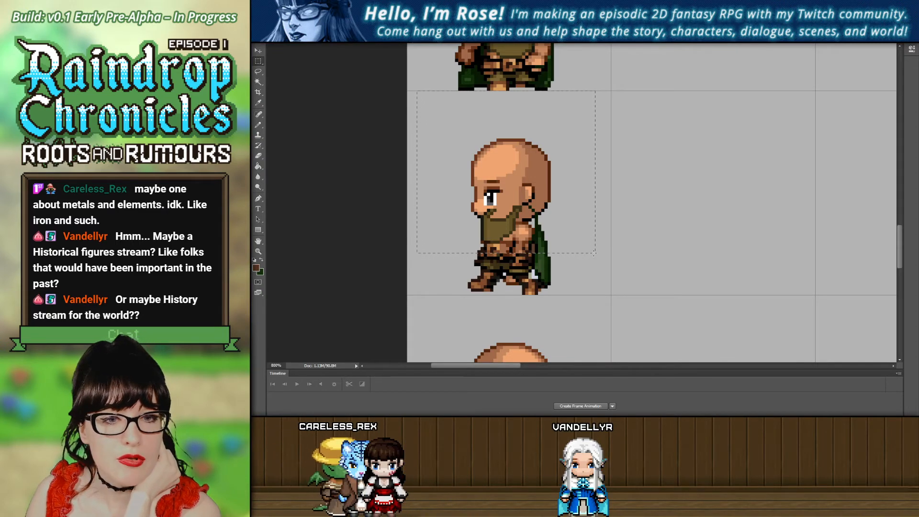
drag(594, 254, 592, 259)
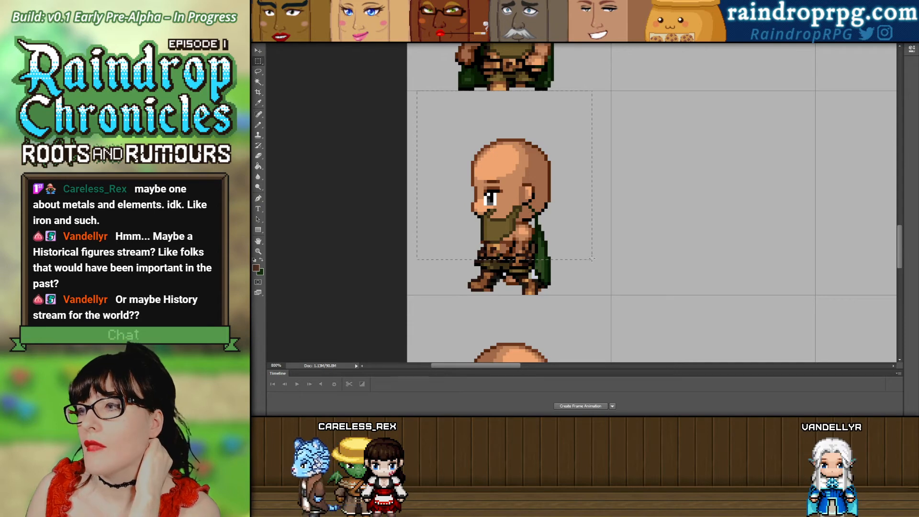
drag(592, 258, 590, 257)
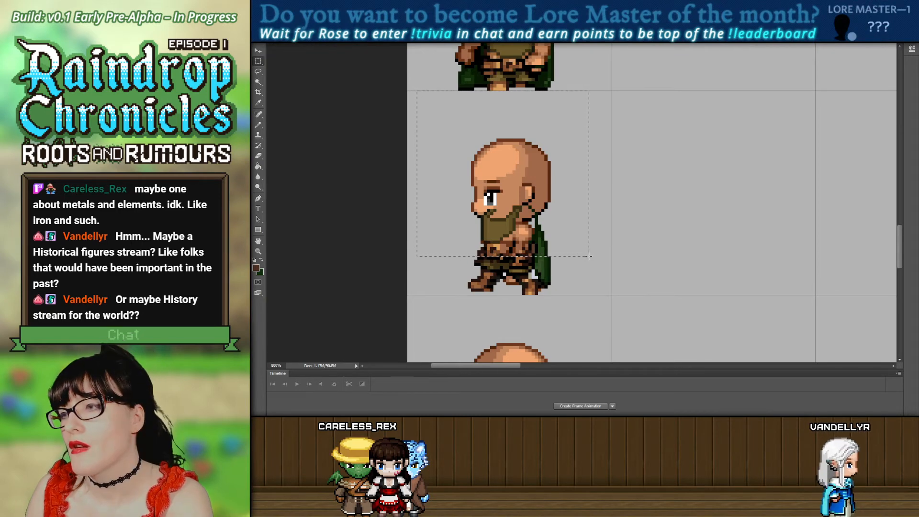
drag(589, 256, 589, 259)
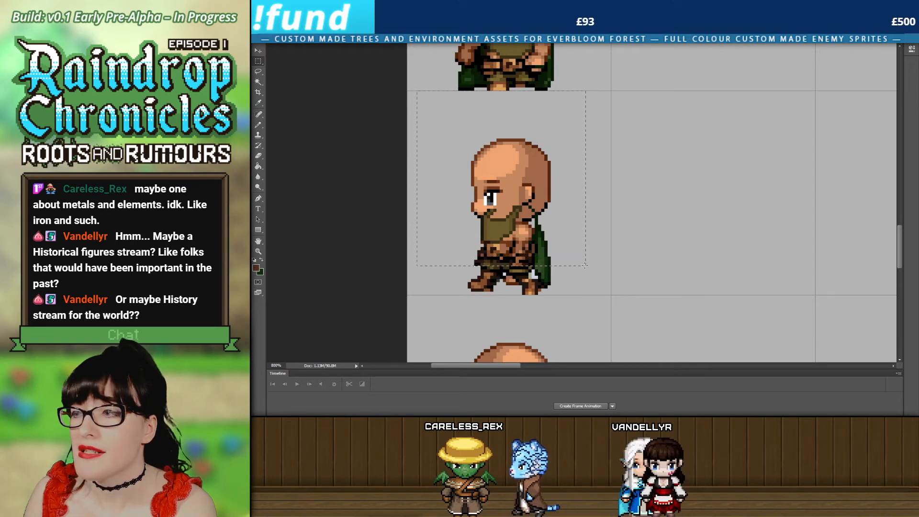
drag(585, 266, 585, 269)
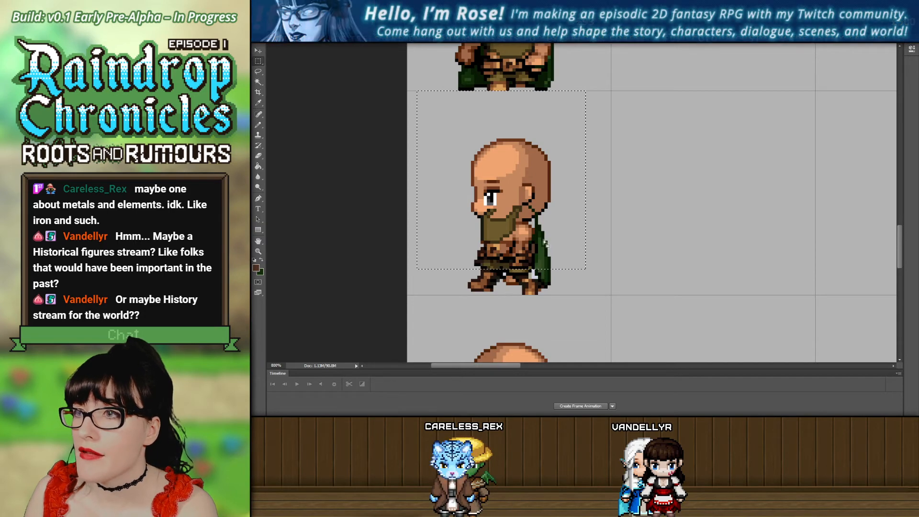
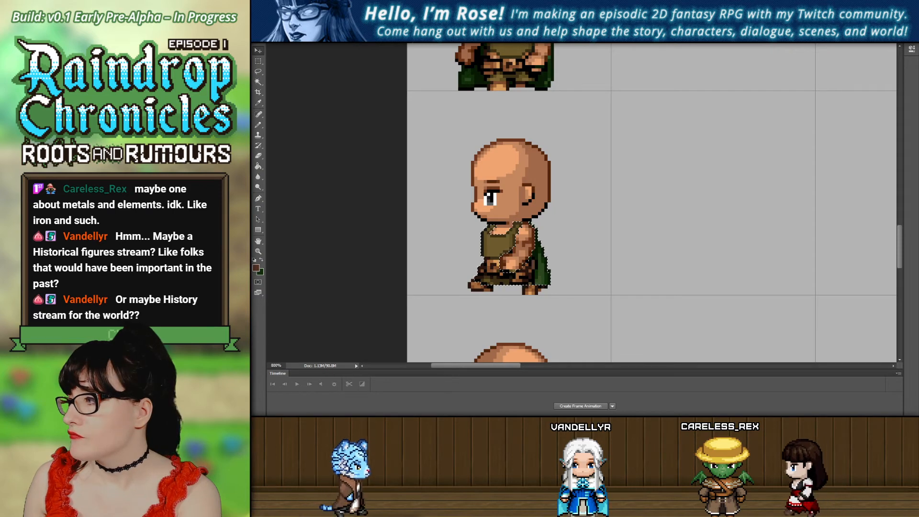
Compare the left-facing sprite's standing and crouching versions, keep the crouching one and clear the selection.
key(ctrl+alt+z)
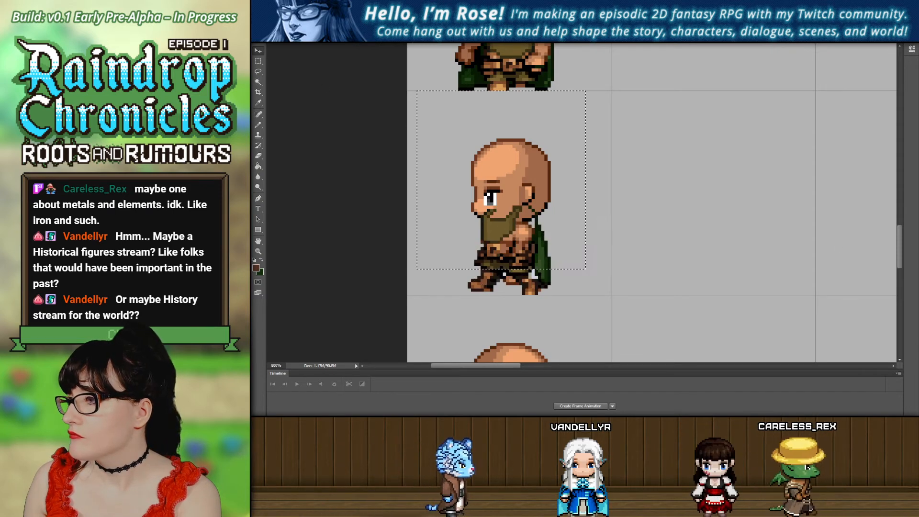
key(ctrl+shift+z)
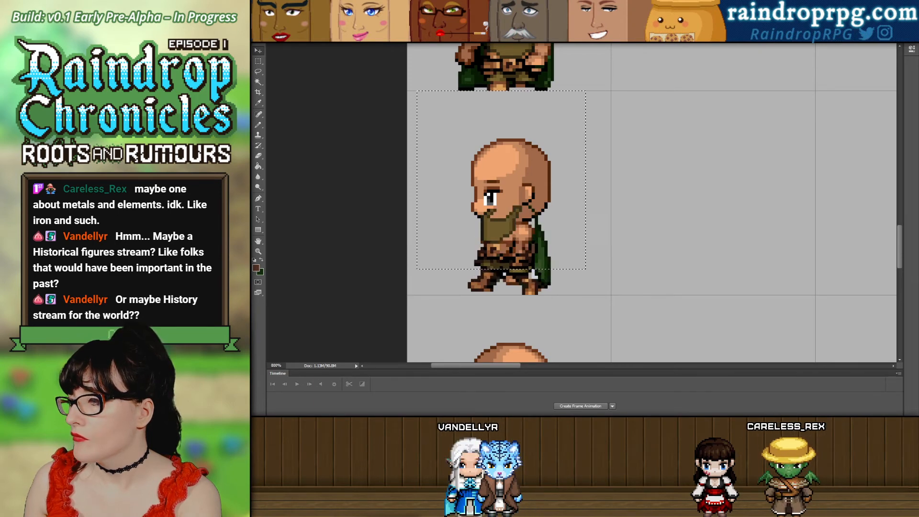
key(ctrl+shift+z)
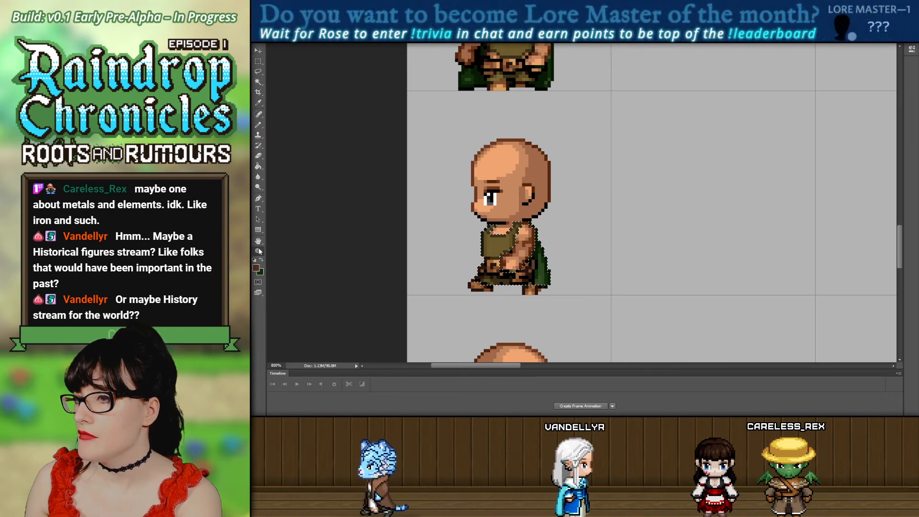
key(z)
click(575, 290)
key(ctrl+shift+z)
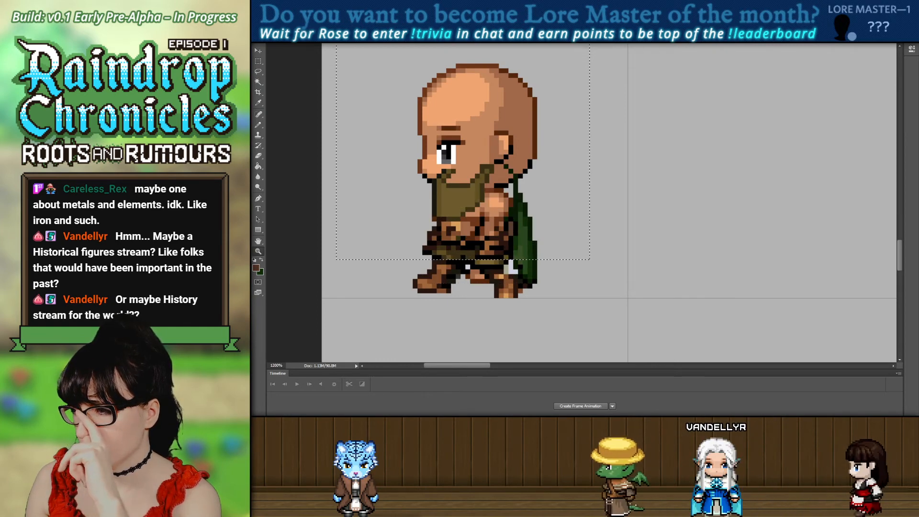
key(ctrl+z)
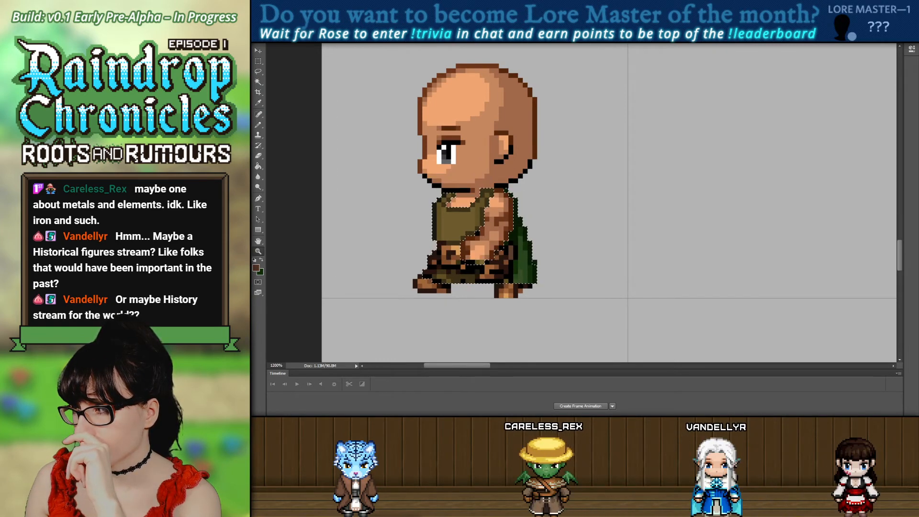
key(ctrl+z)
key(ctrl+z)
key(ctrl+z)
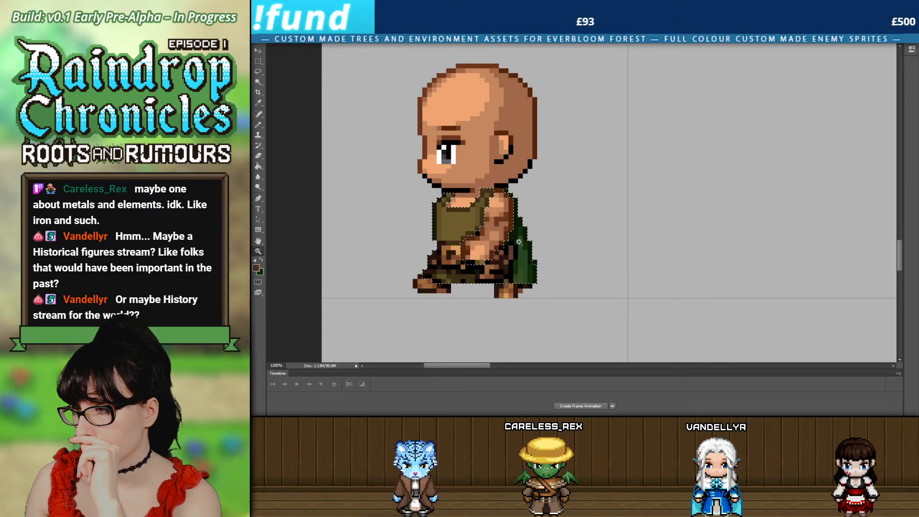
key(ctrl+d)
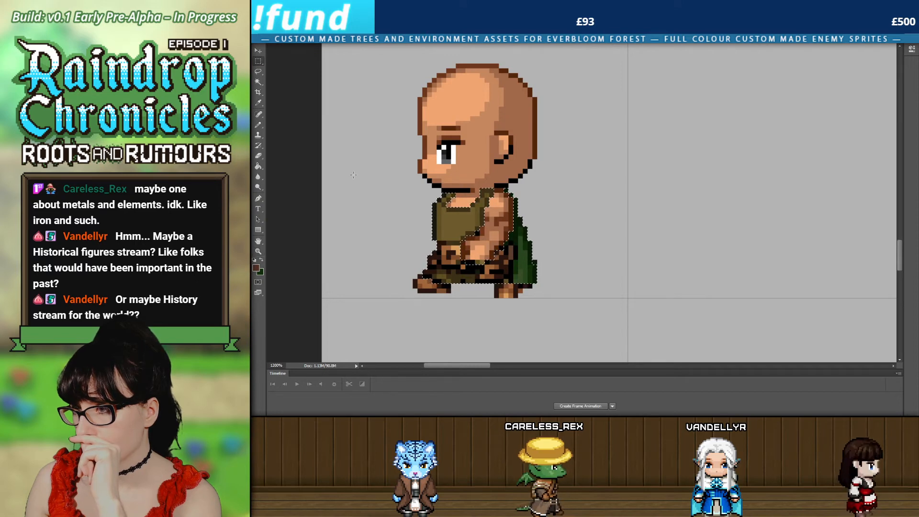
Review the crouching left-facing sprite beside the crouching front-facing and back-facing sprites on the sheet.
click(259, 251)
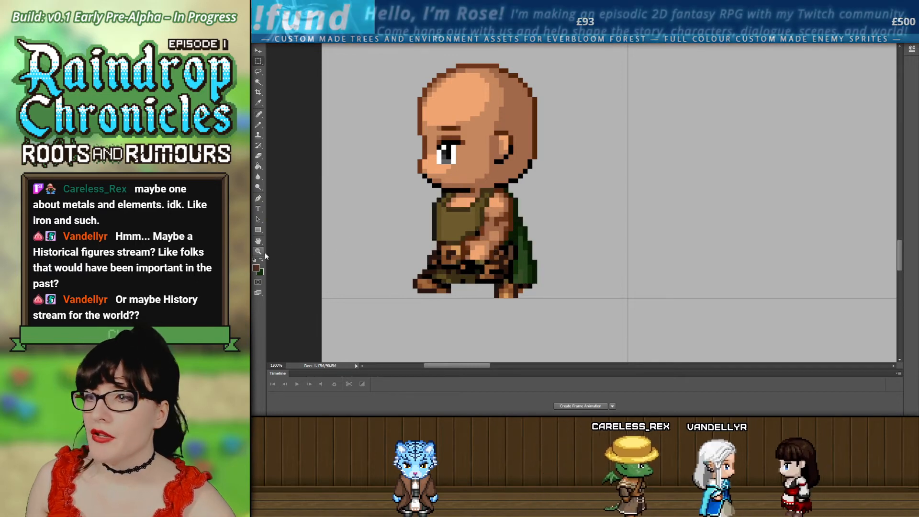
alt+click(312, 231)
alt+click(313, 232)
alt+click(313, 232)
alt+click(313, 232)
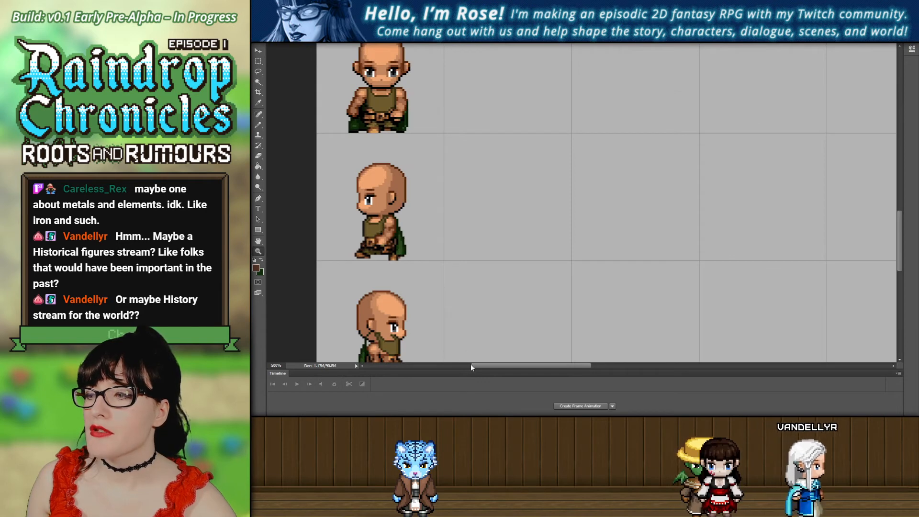
scroll(558, 101, left, 4)
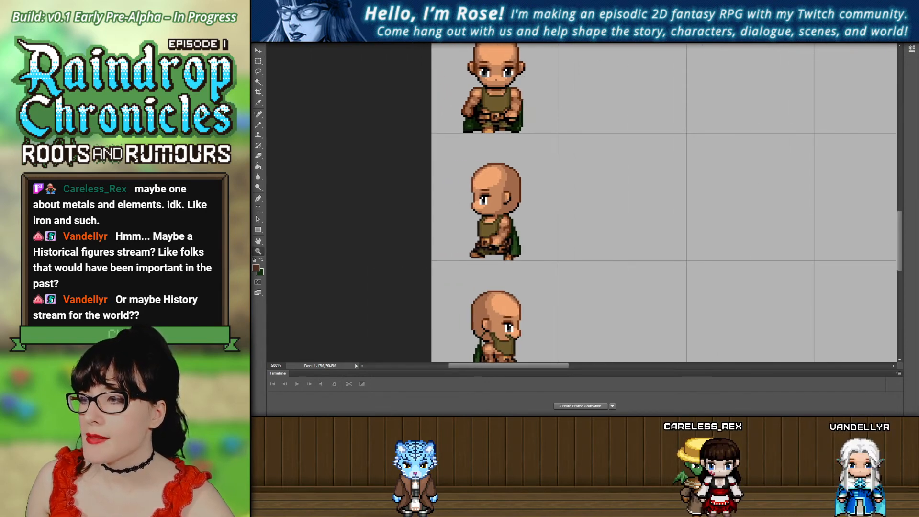
scroll(487, 231, up, 4)
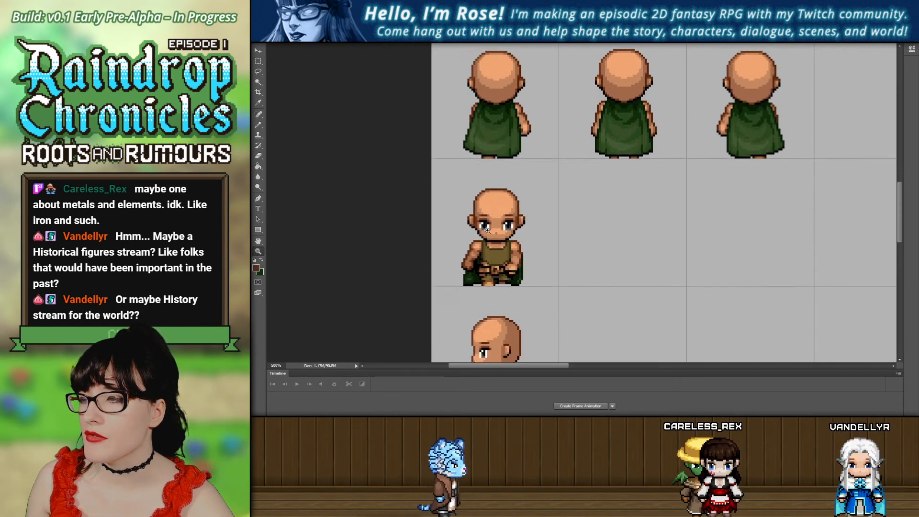
scroll(487, 231, down, 4)
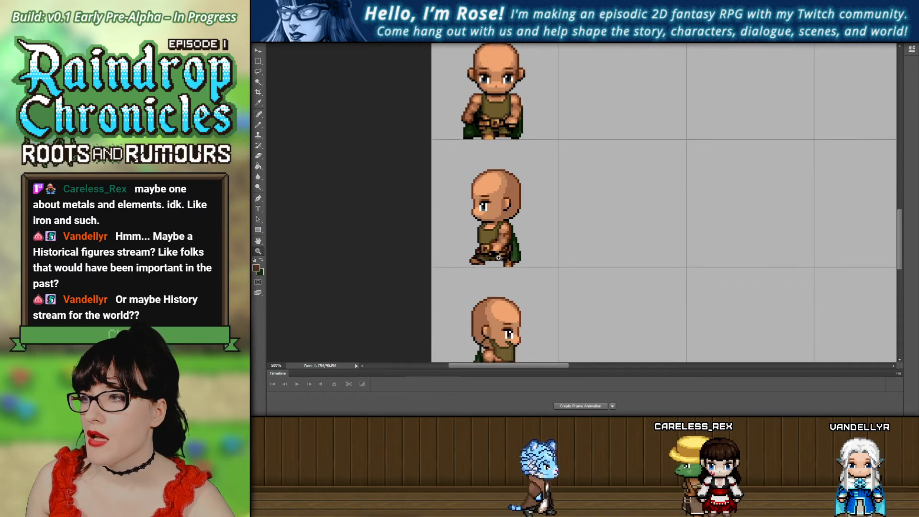
Compare the crouching left-facing sprite's legs and cape with the standing right-facing sprite's up close.
click(498, 258)
click(494, 264)
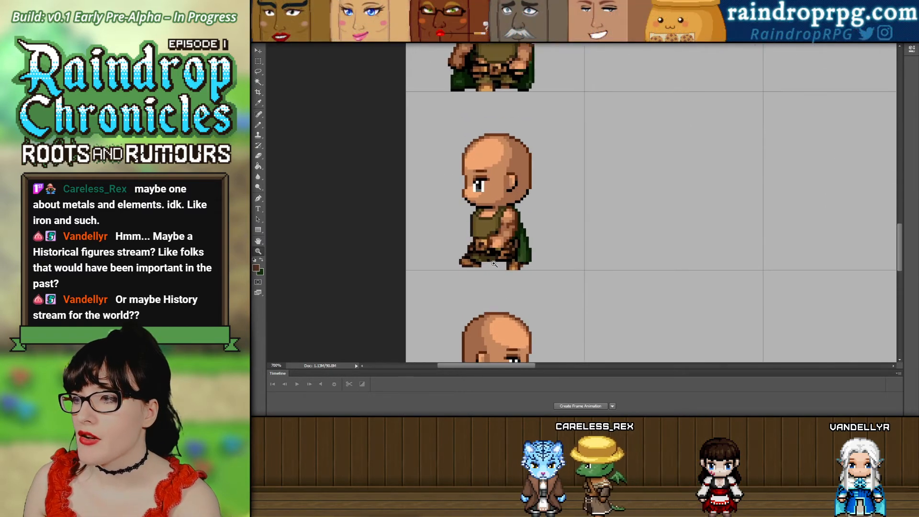
drag(495, 264, 542, 228)
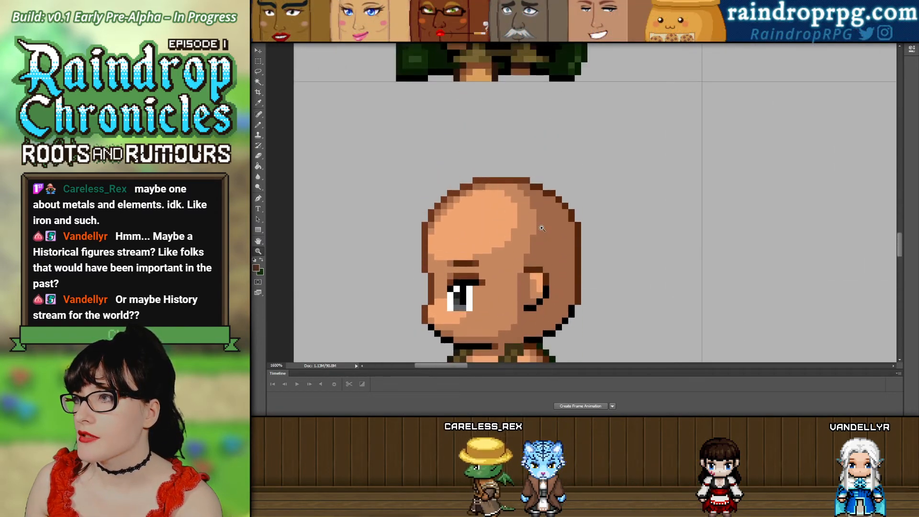
scroll(542, 229, down, 3)
drag(899, 267, 900, 309)
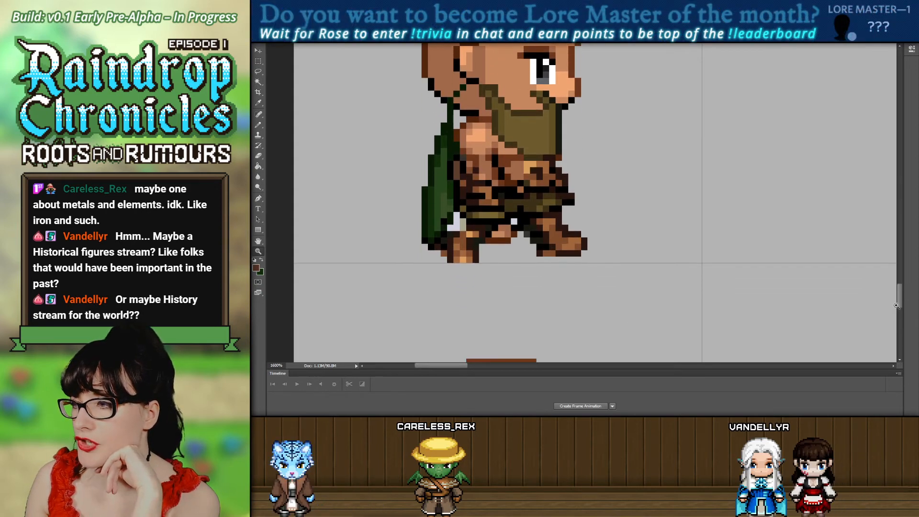
scroll(574, 221, up, 4)
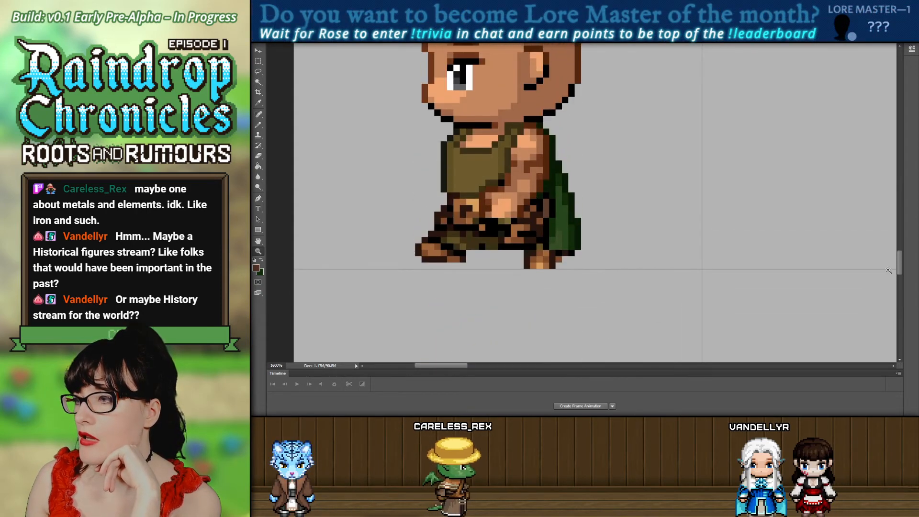
scroll(570, 246, up, 1)
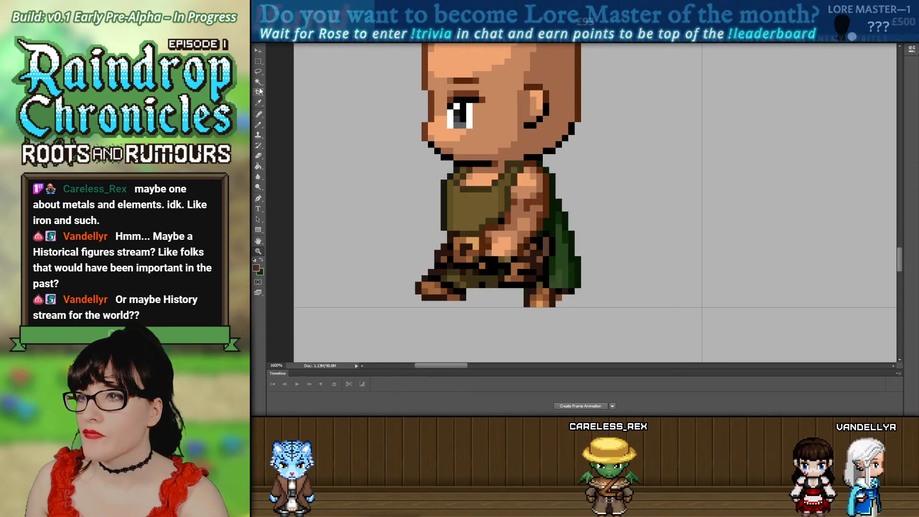
Extend the crouching left-facing sprite's cape down to foot level with a black bottom outline and green fill sampled from the cape.
key(b)
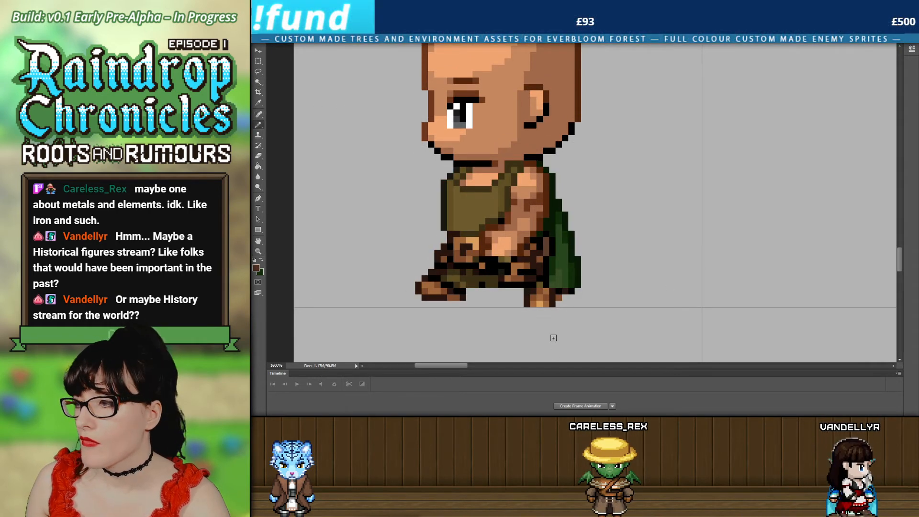
mouse_move(899, 256)
mouse_down()
mouse_move(898, 228)
mouse_move(899, 258)
mouse_up()
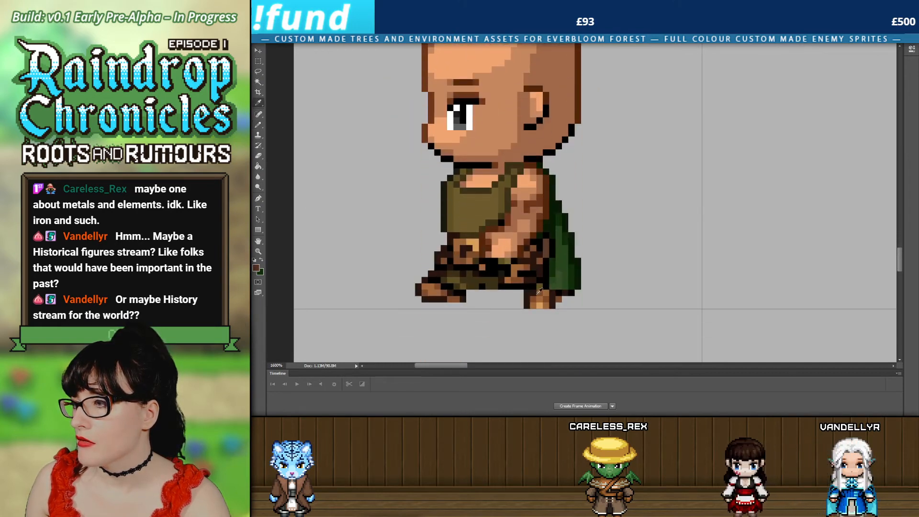
alt+click(568, 290)
key(ctrl+z)
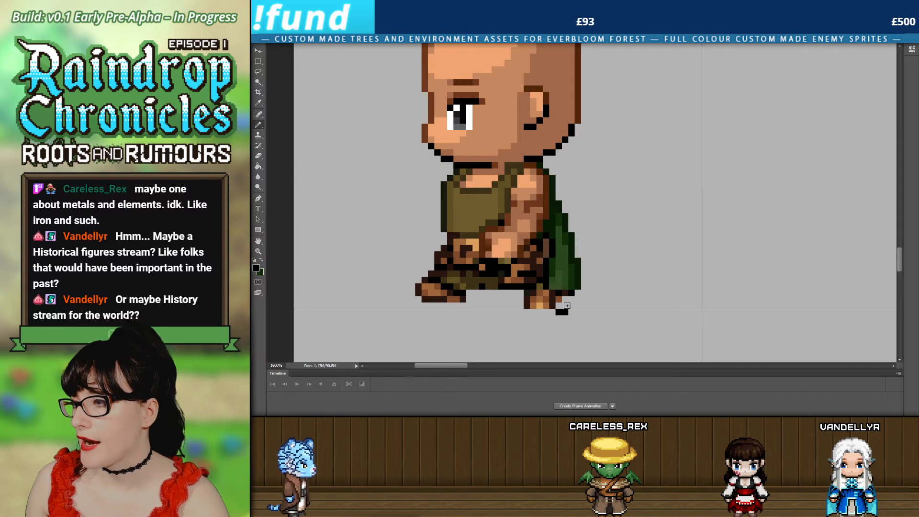
drag(558, 305, 572, 305)
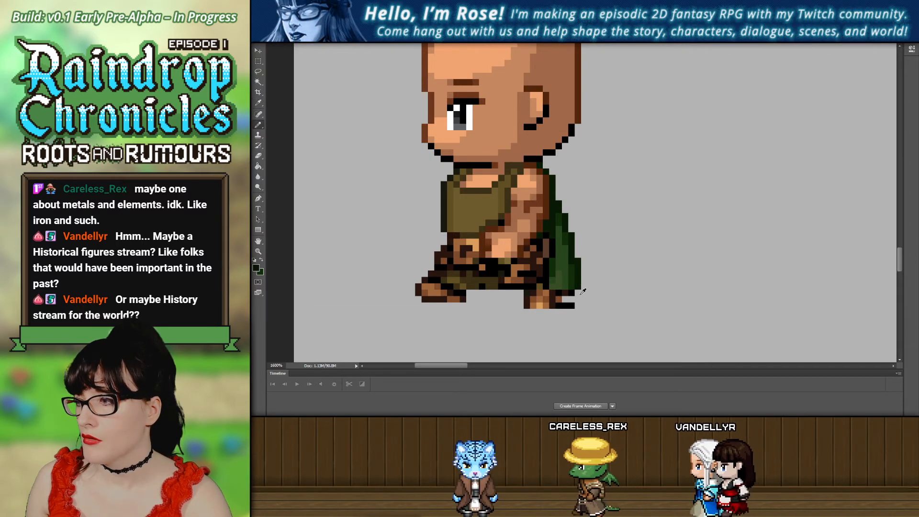
alt+click(577, 284)
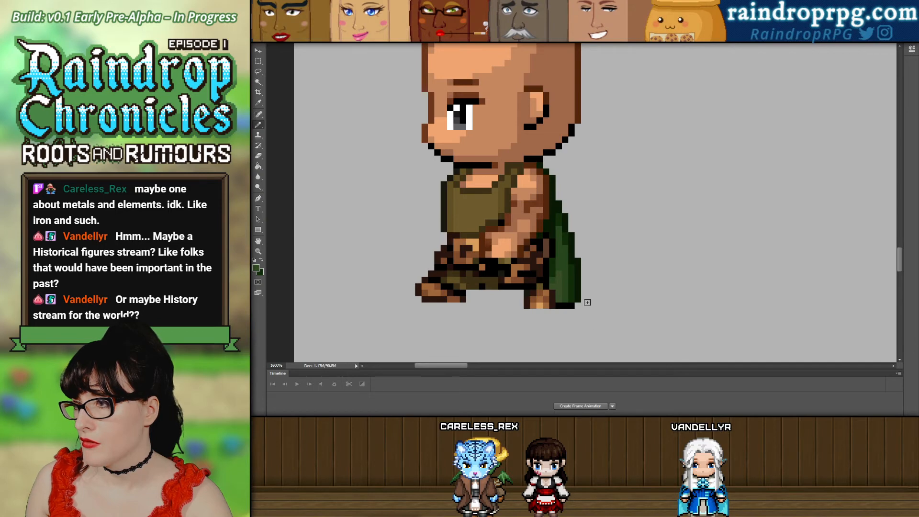
Review the crouching left-facing sprite alongside the standing and crouching sprites on the sheet.
key(z)
alt+click(637, 211)
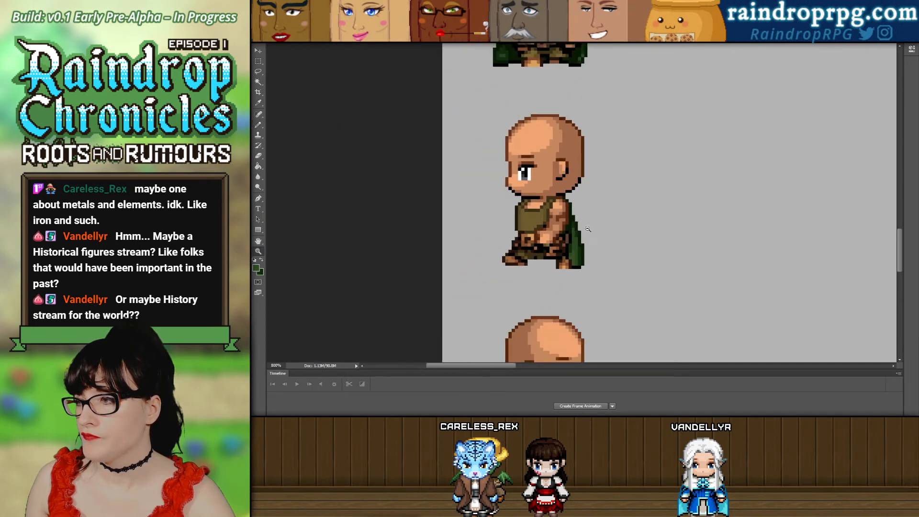
alt+click(637, 211)
alt+click(637, 211)
alt+click(637, 210)
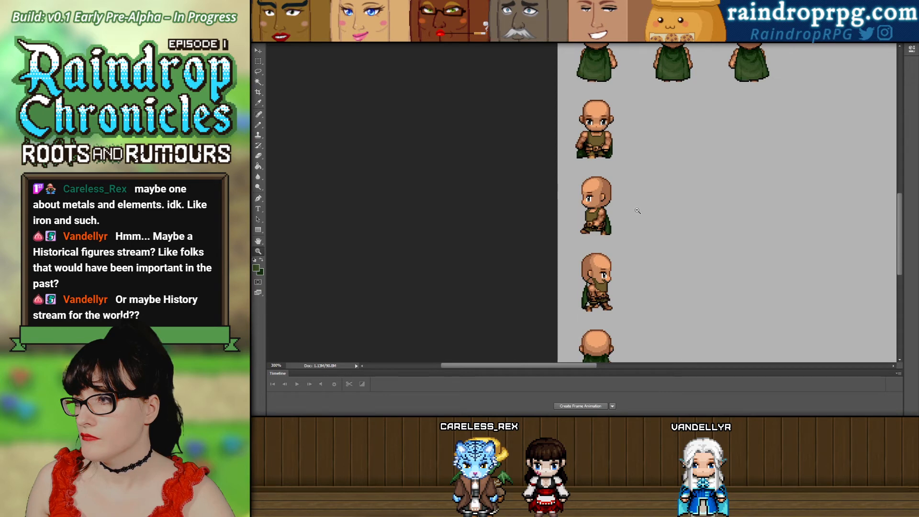
alt+click(637, 211)
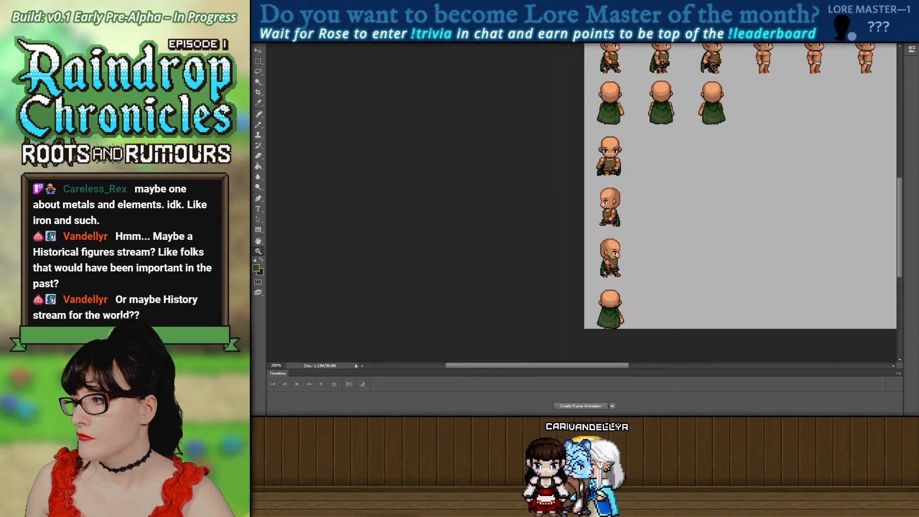
scroll(630, 103, up, 3)
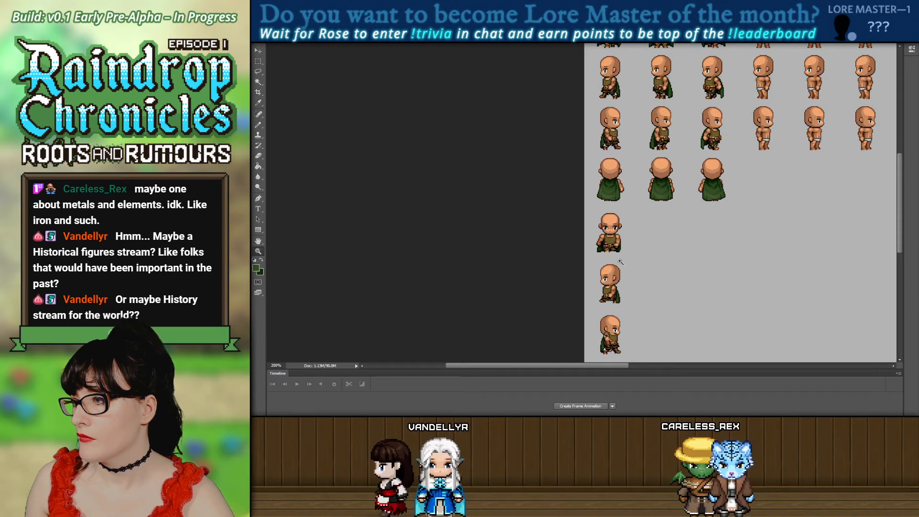
drag(598, 368, 629, 368)
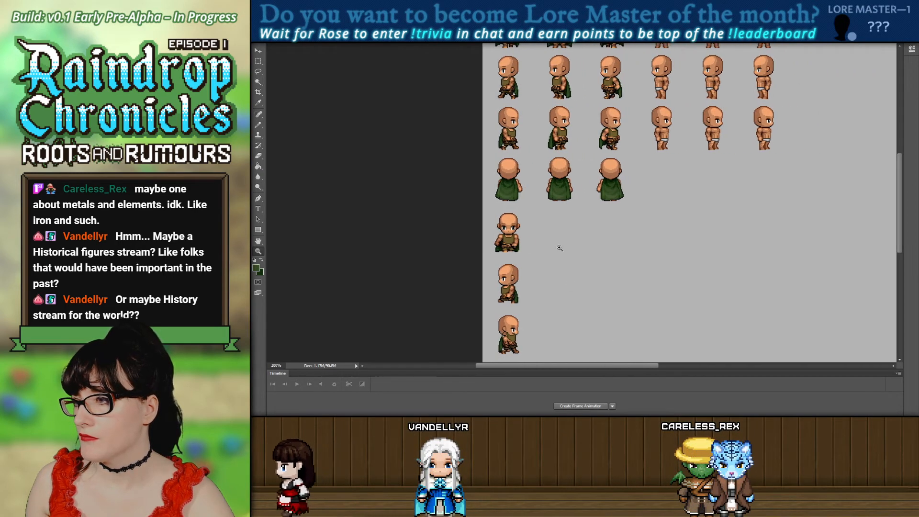
Replace the right-facing sprite in the crouching rows with a mirrored copy of the crouching left-facing sprite, including body, clothes and cape.
scroll(560, 239, down, 3)
click(548, 233)
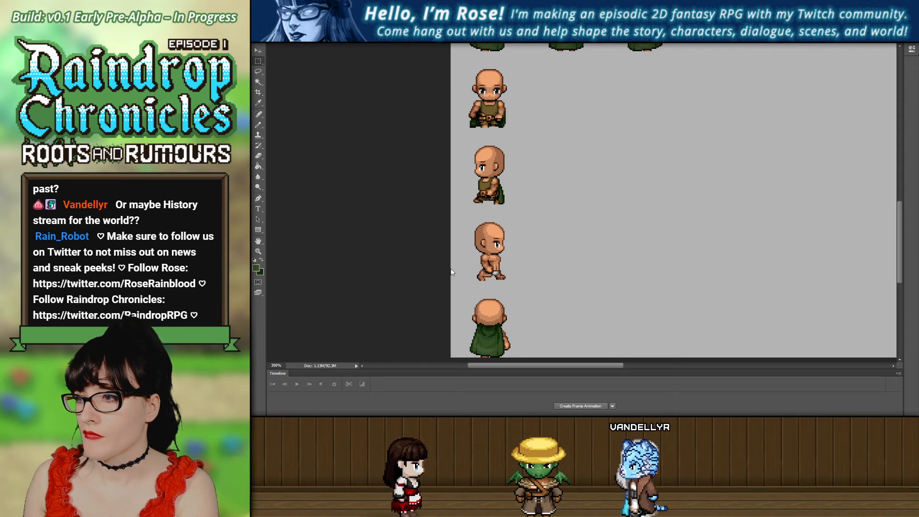
click(258, 49)
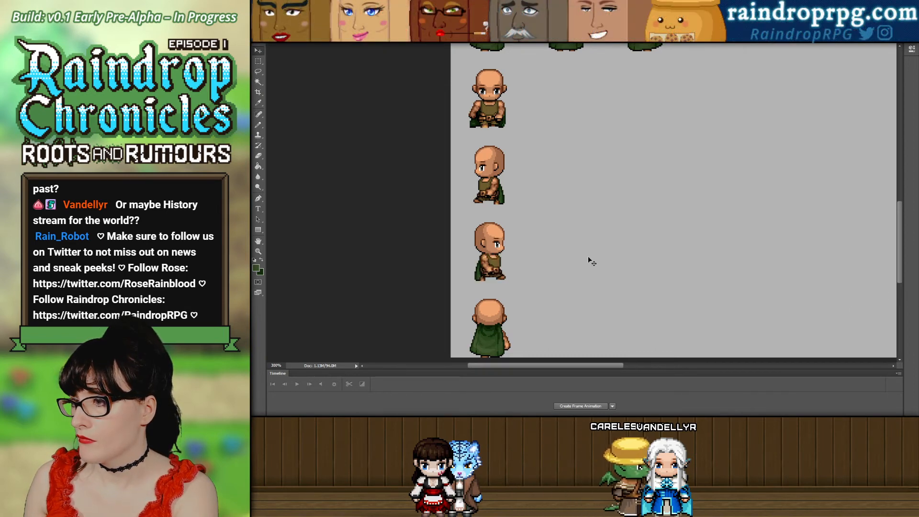
Compare the mirrored right-facing crouching sprite with the front-, left- and back-facing sprites at several zoom levels.
scroll(505, 233, up, 2)
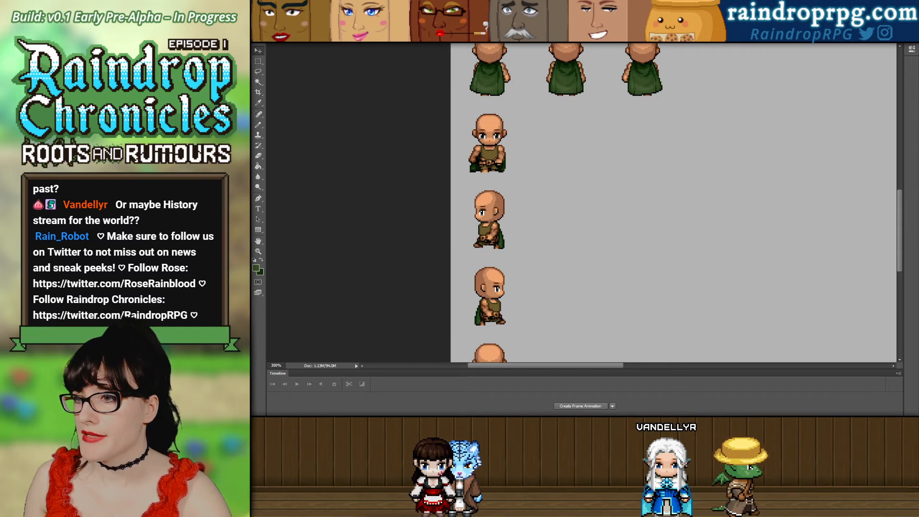
scroll(507, 263, down, 4)
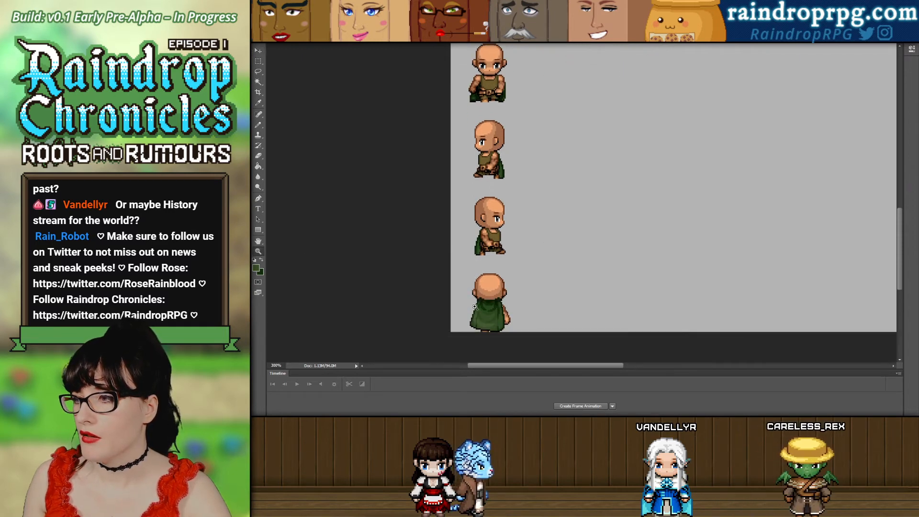
click(508, 286)
click(509, 286)
alt+click(508, 286)
alt+click(508, 286)
alt+click(509, 286)
alt+click(509, 286)
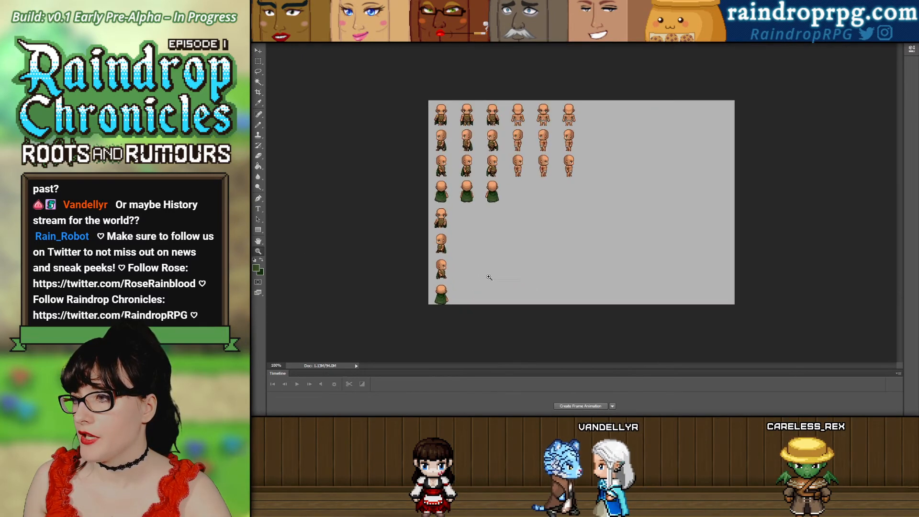
click(401, 256)
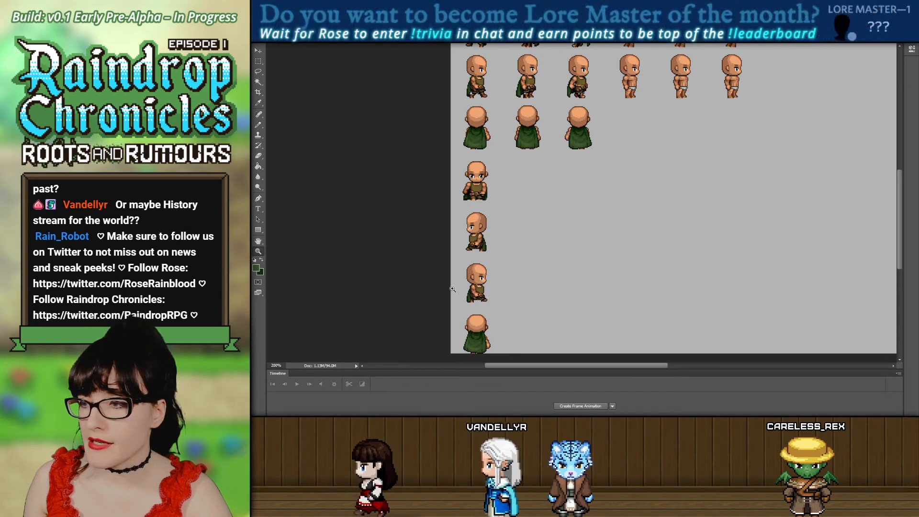
click(497, 308)
click(496, 308)
scroll(508, 230, up, 4)
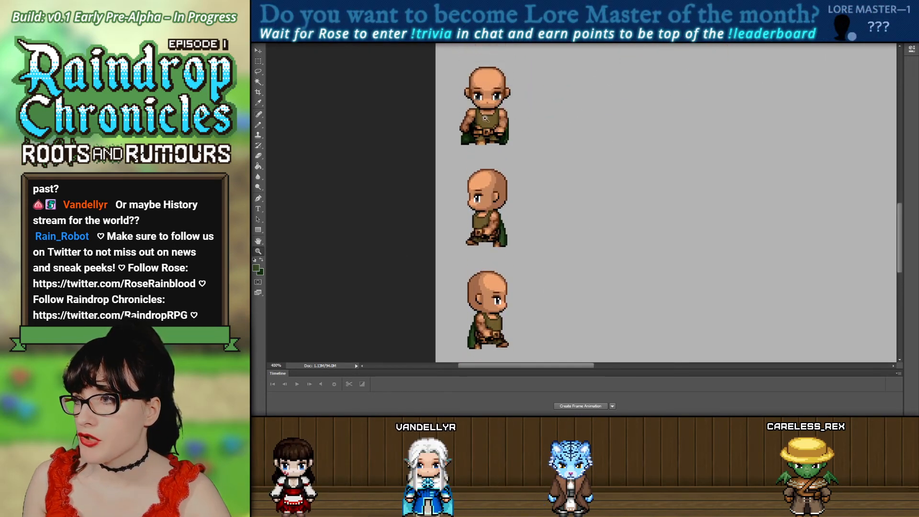
click(515, 163)
scroll(498, 191, down, 2)
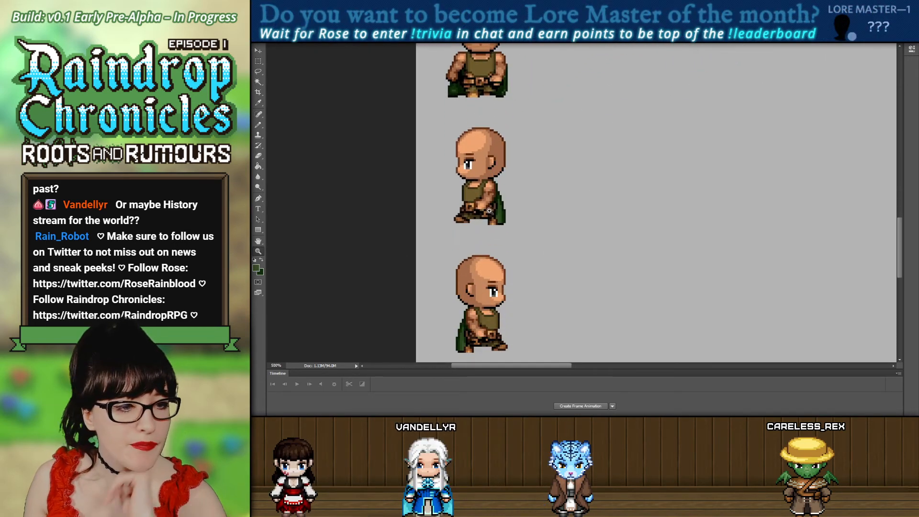
scroll(490, 209, down, 3)
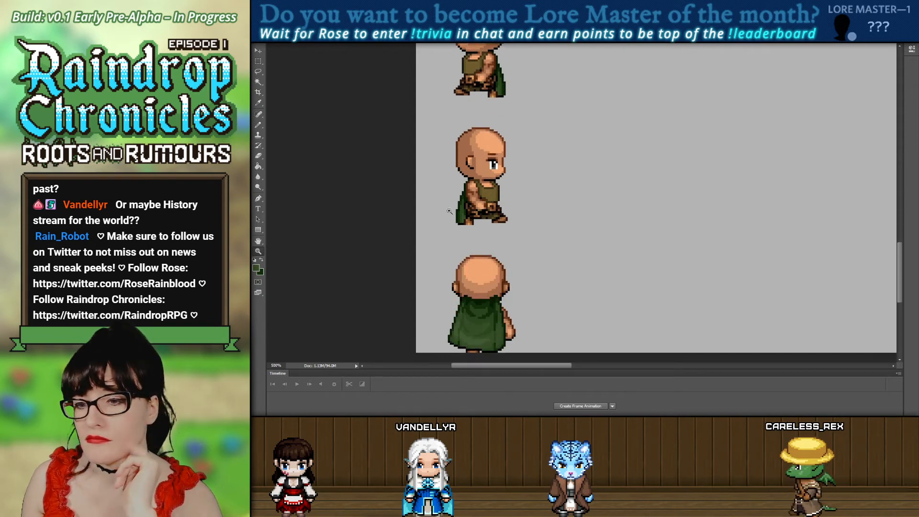
Lower the upper part of the bottom back-facing sprite's cape by four pixels and delete the leftover pixels at its lower-left edge.
click(449, 211)
click(476, 308)
click(353, 62)
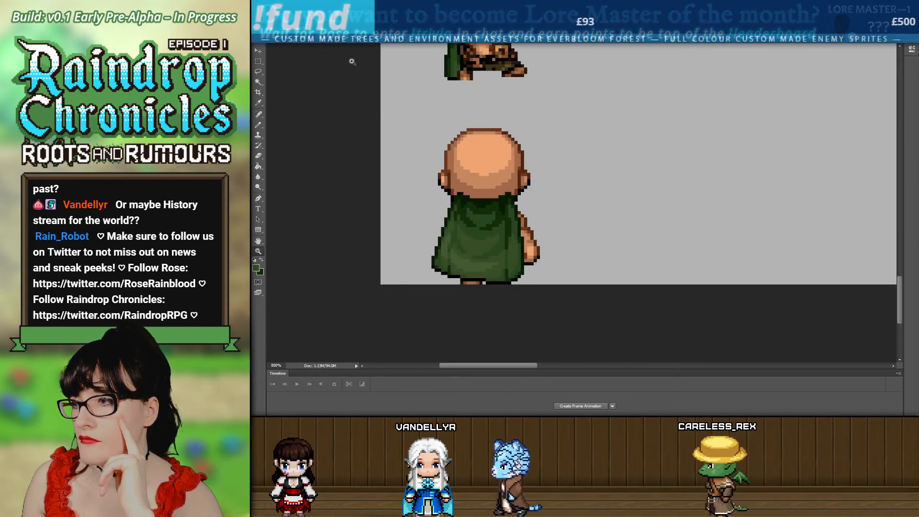
click(415, 168)
key(m)
drag(401, 160, 600, 350)
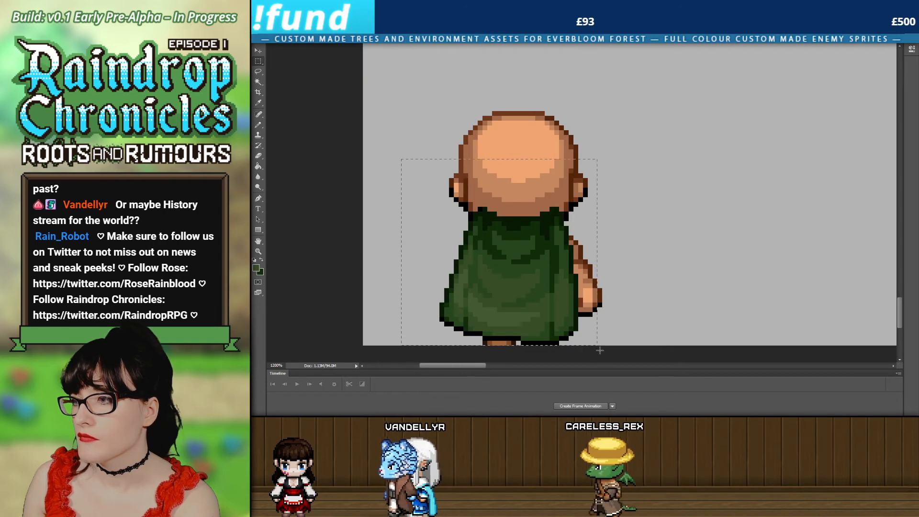
scroll(456, 94, up, 3)
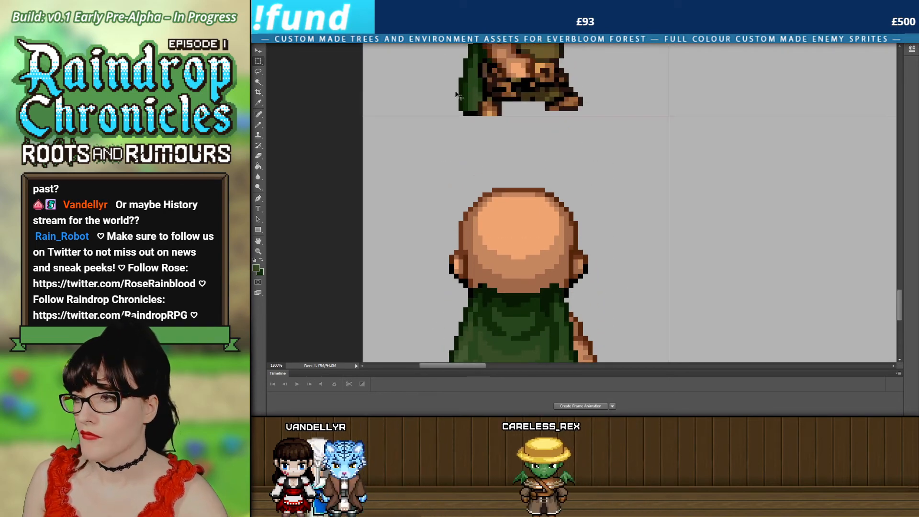
drag(397, 118, 627, 220)
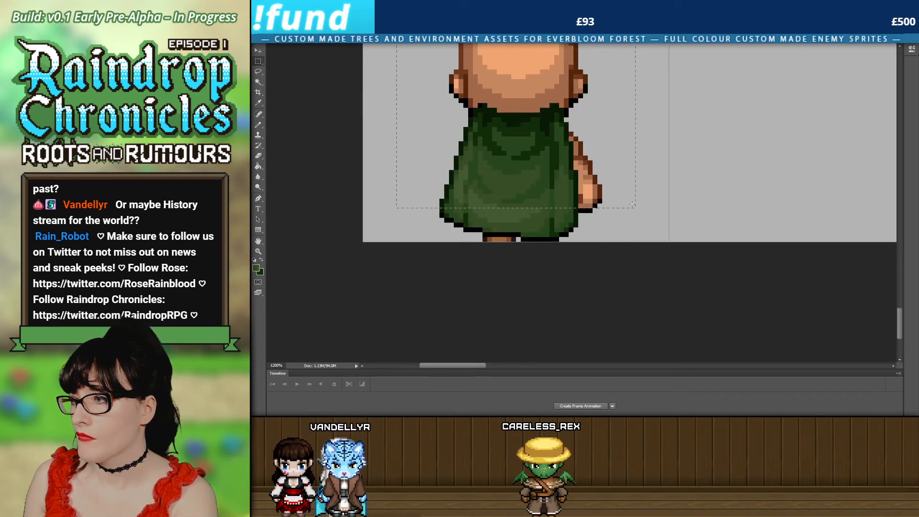
scroll(637, 201, up, 2)
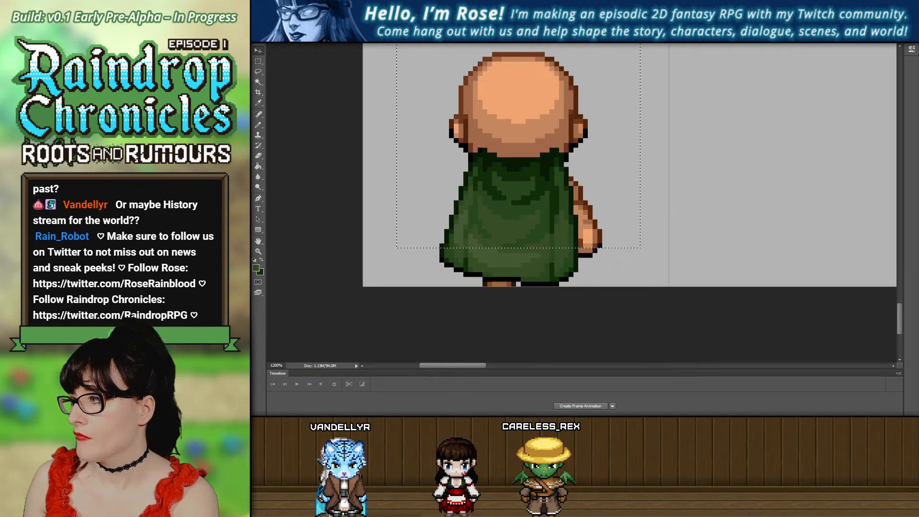
key(Down)
key(Down)
key(Down)
key(Down)
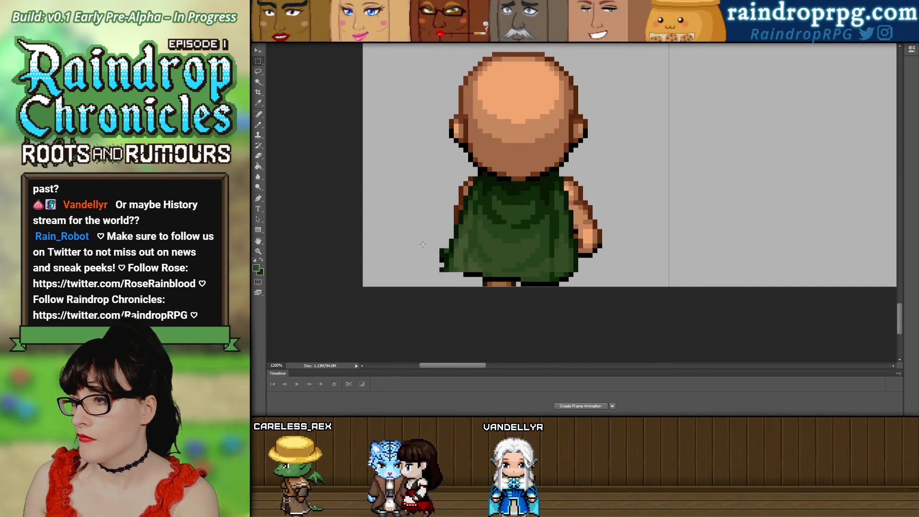
drag(420, 244, 449, 253)
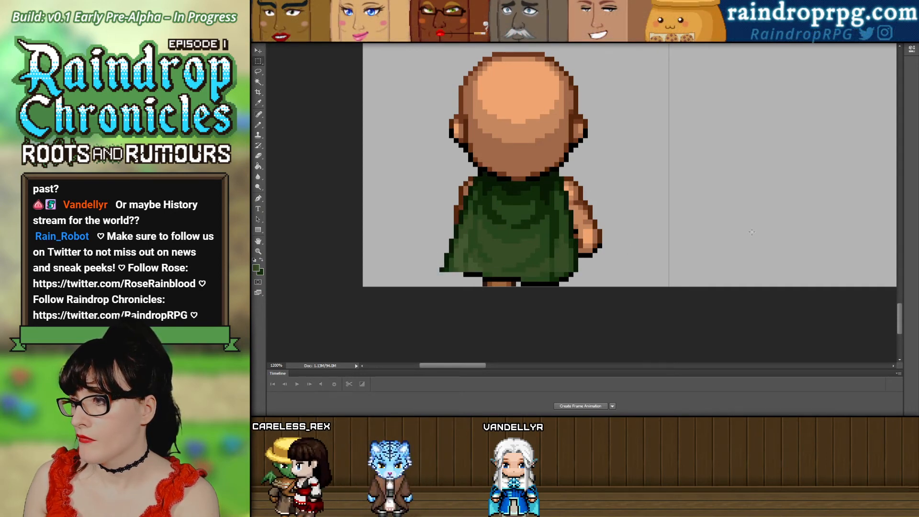
Extend the lower-left corner of the back-facing sprite's cape down to foot level with a dark green edge and sampled lighter greens.
mouse_move(899, 312)
mouse_down()
mouse_move(900, 237)
mouse_move(889, 318)
mouse_up()
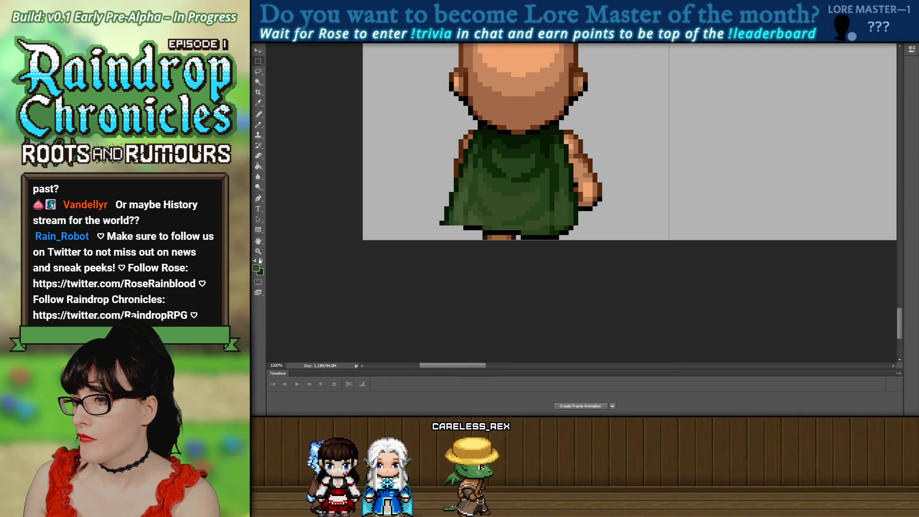
click(468, 237)
click(468, 237)
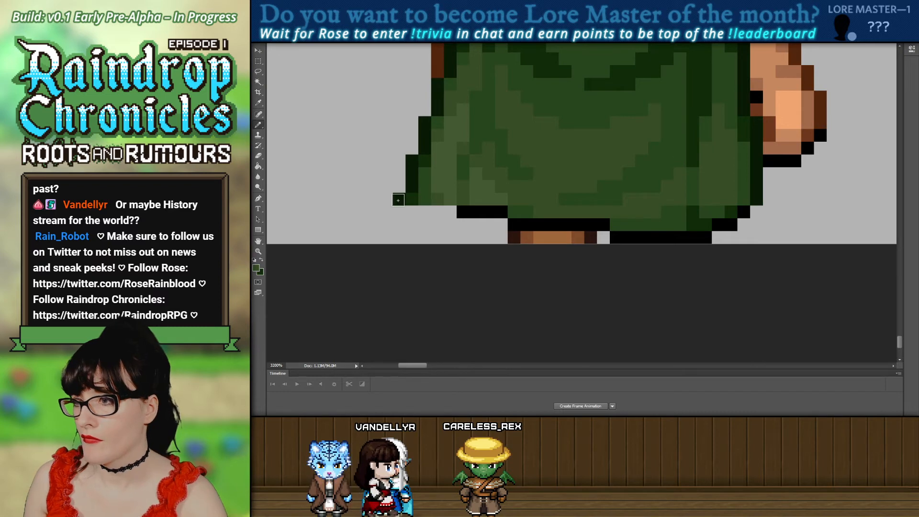
click(399, 200)
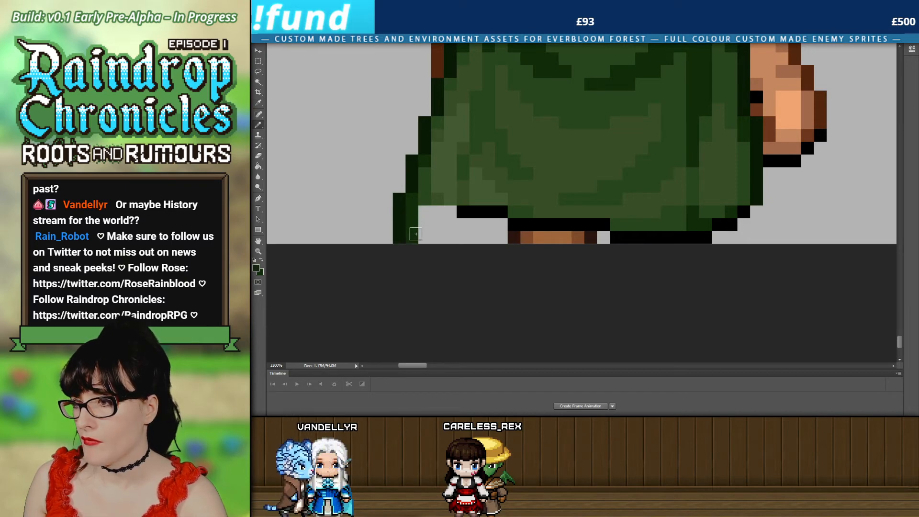
drag(422, 211, 424, 238)
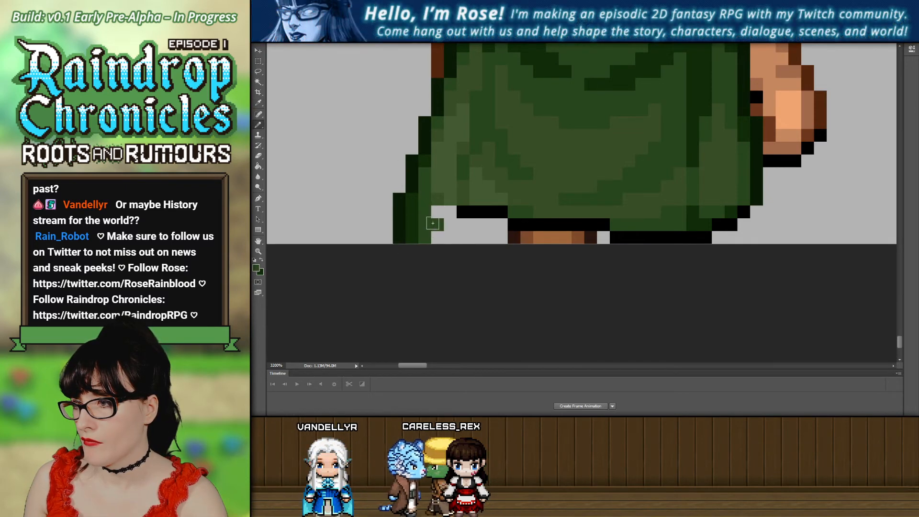
click(443, 236)
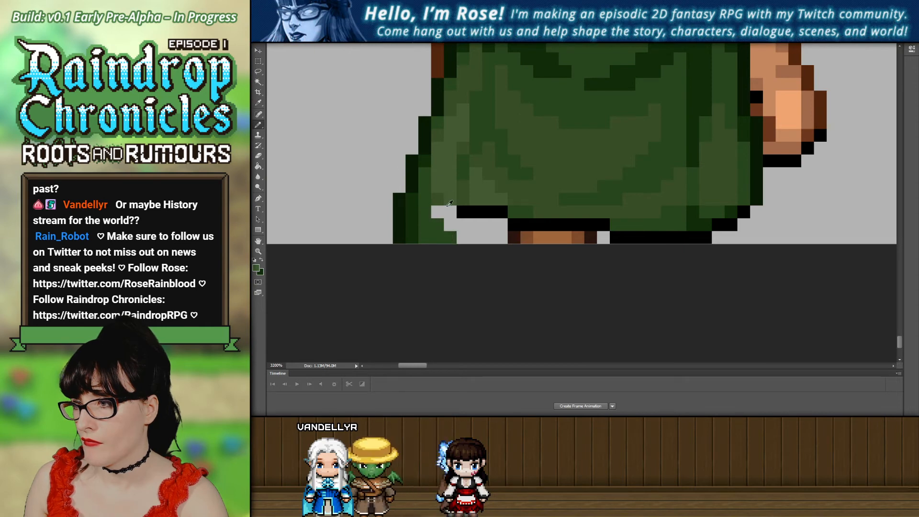
click(438, 199)
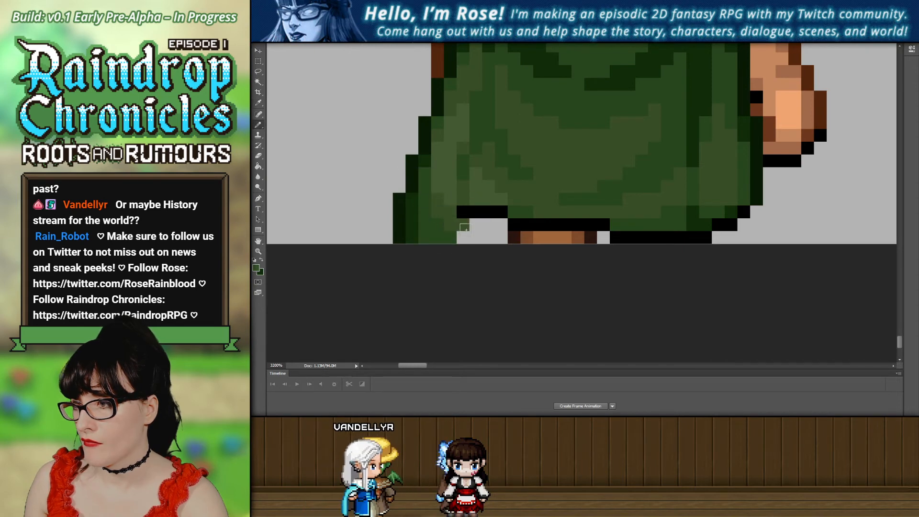
alt+click(437, 232)
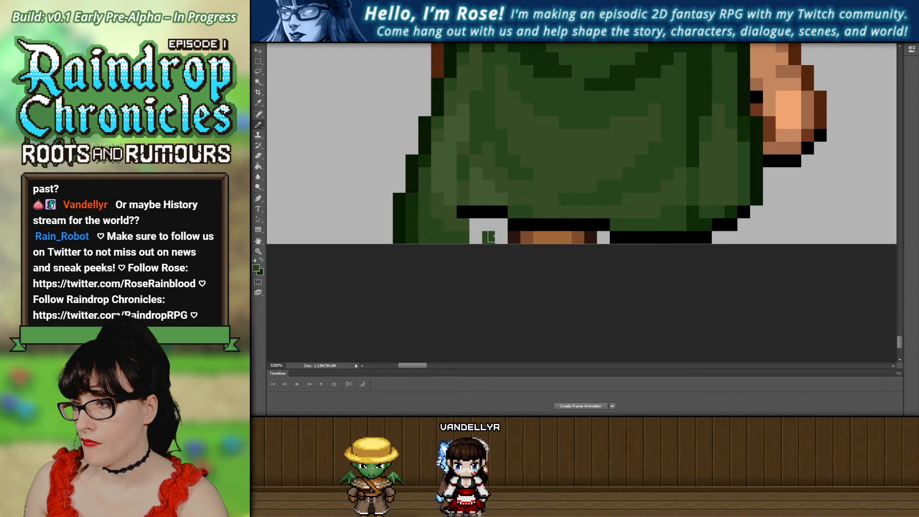
Paint a black bottom outline along the extended left part of the back-facing cape at foot level.
alt+click(472, 211)
drag(490, 236, 476, 237)
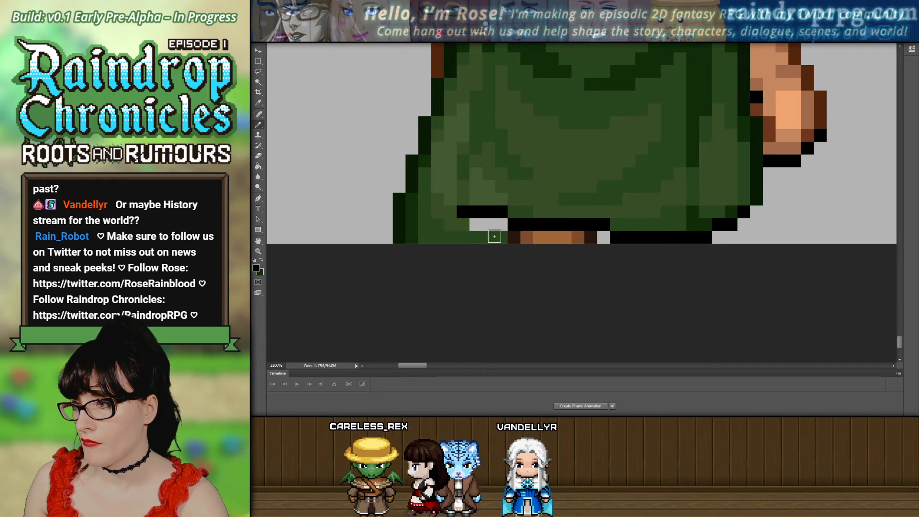
click(465, 237)
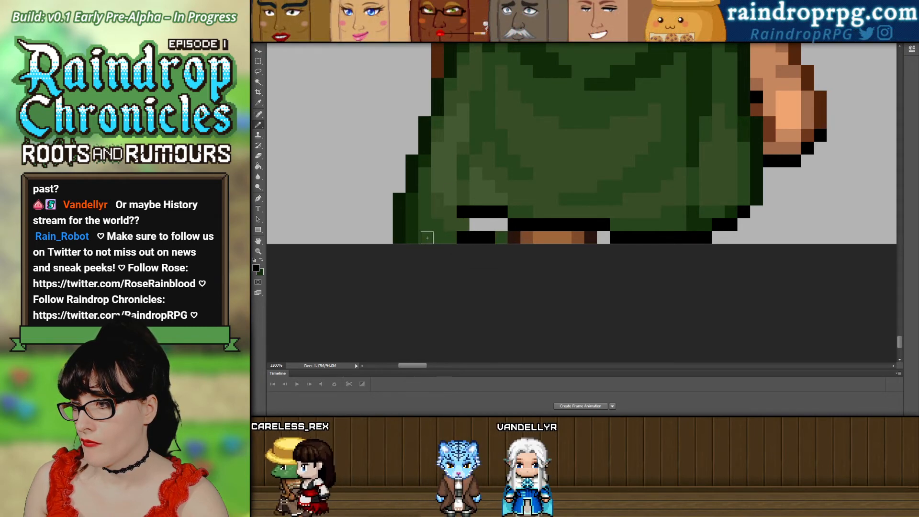
drag(452, 237, 424, 237)
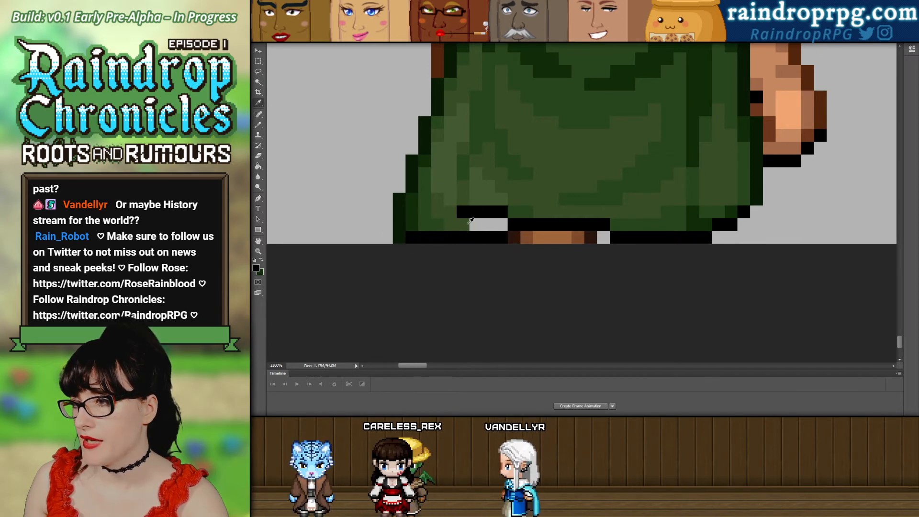
Fill the gap above the back-facing cape's new outline, cover the old black outline with sampled green and blend the lower centre shading.
alt+click(500, 204)
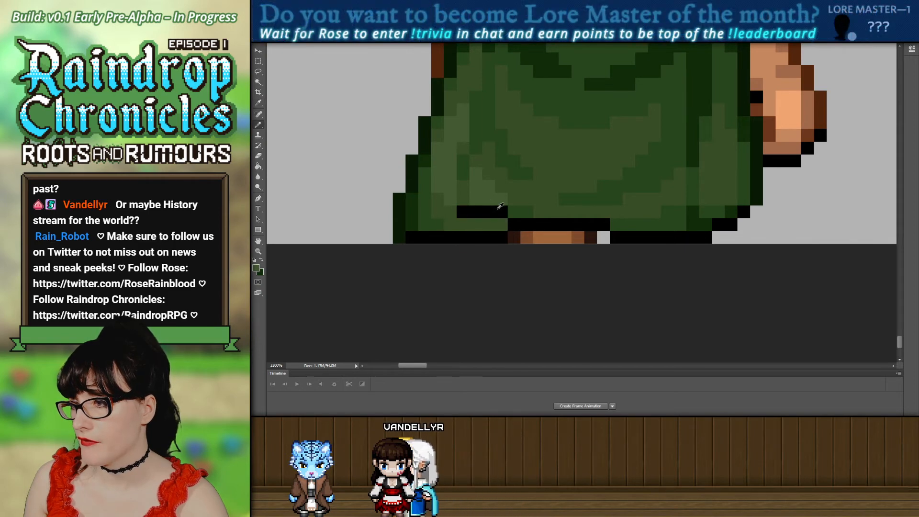
scroll(475, 220, up, 2)
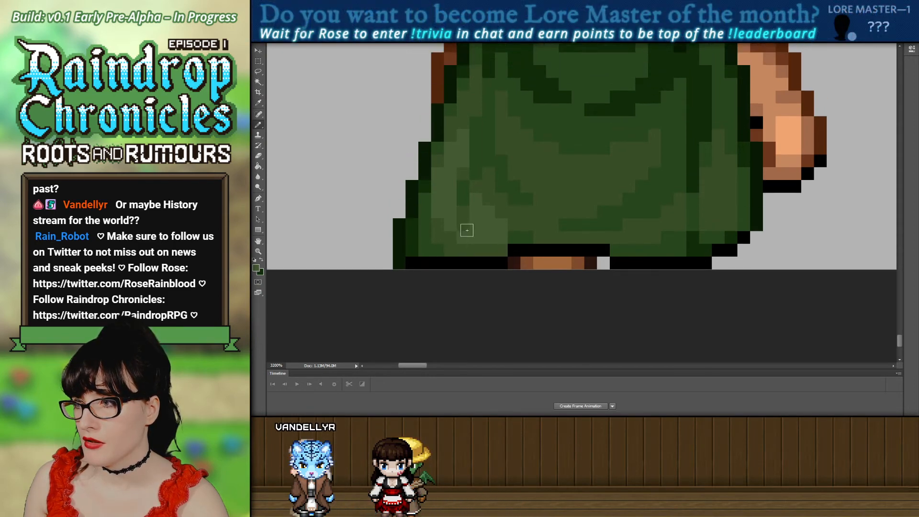
scroll(516, 259, up, 3)
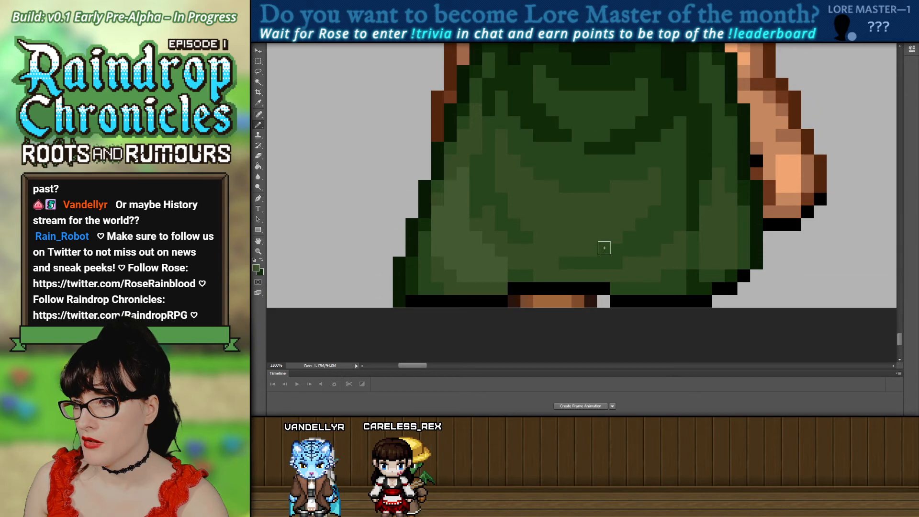
scroll(573, 257, down, 2)
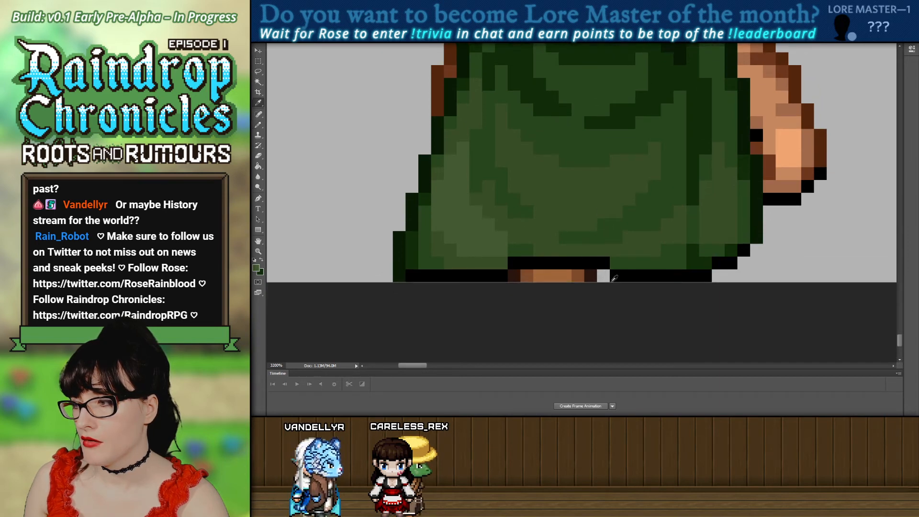
Complete the black outline at foot level just beside the back-facing sprite's foot and cover the old outline pixel above it with green.
click(604, 263)
scroll(606, 263, up, 2)
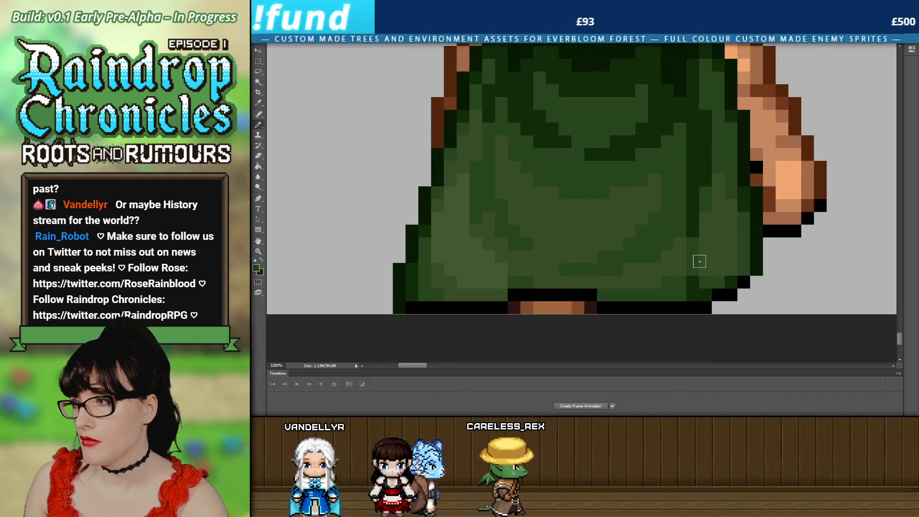
scroll(709, 221, down, 6)
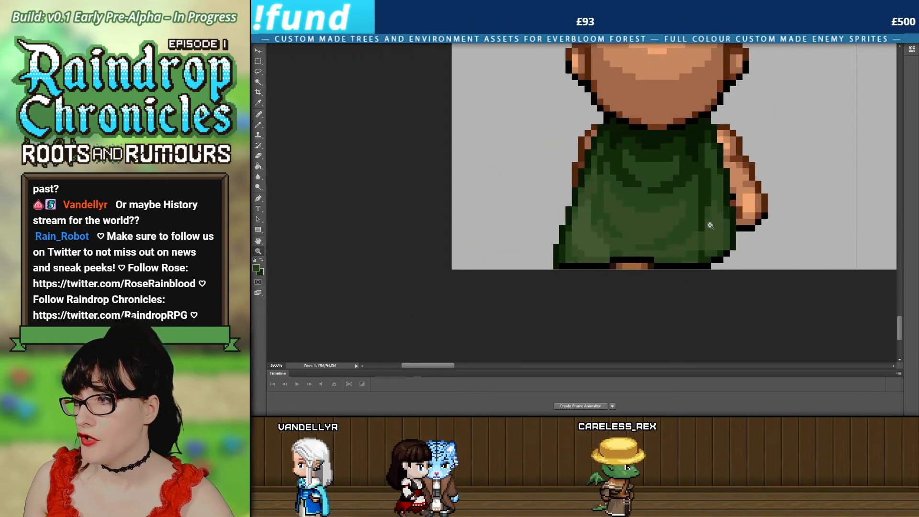
scroll(734, 205, down, 1)
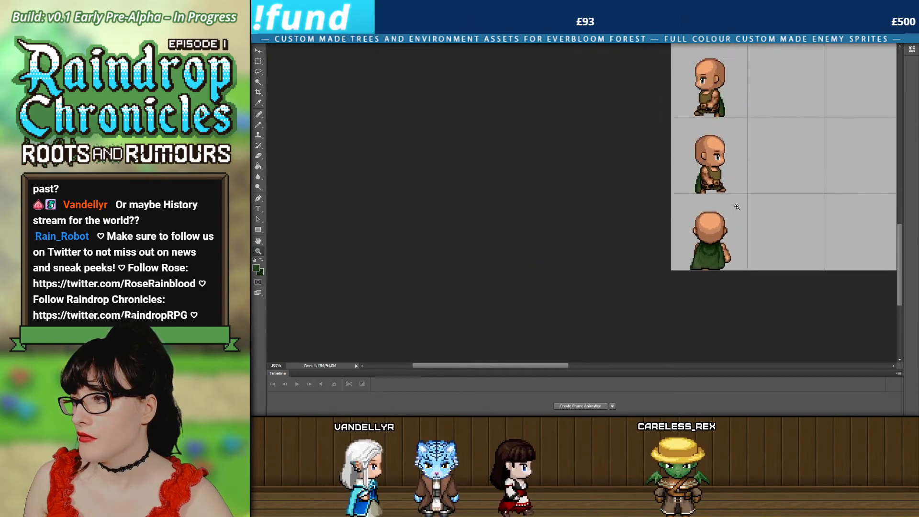
Review the crouching sprites in all four directions, comparing them with earlier states by undoing and redoing the recent edits.
scroll(623, 287, up, 2)
scroll(540, 348, up, 2)
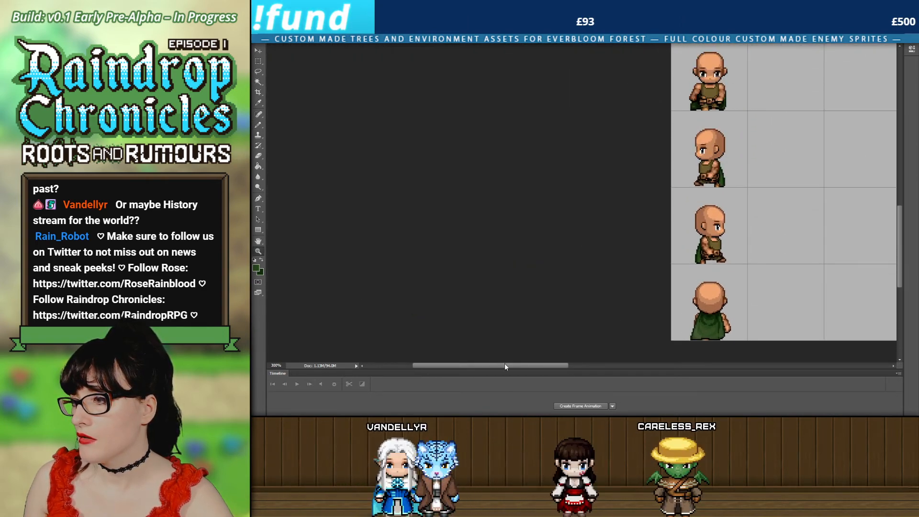
drag(505, 366, 547, 367)
scroll(581, 299, up, 1)
scroll(582, 300, down, 1)
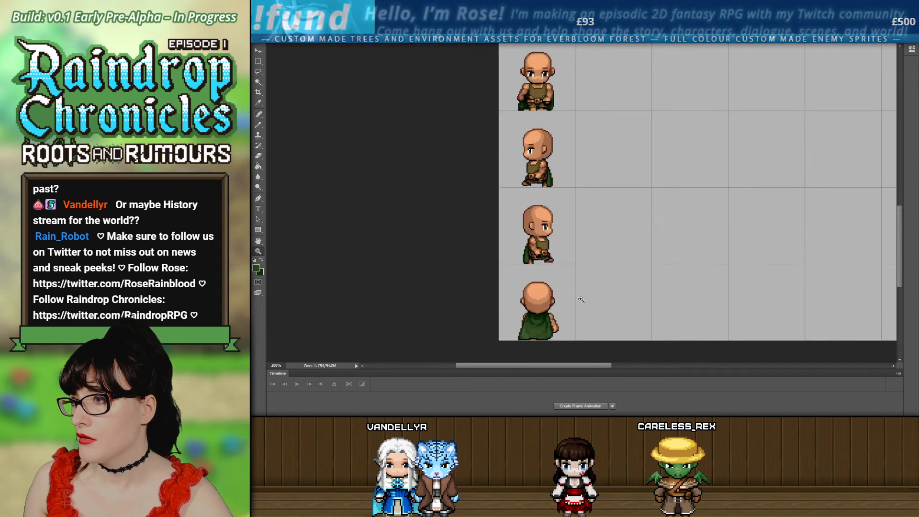
scroll(582, 300, down, 1)
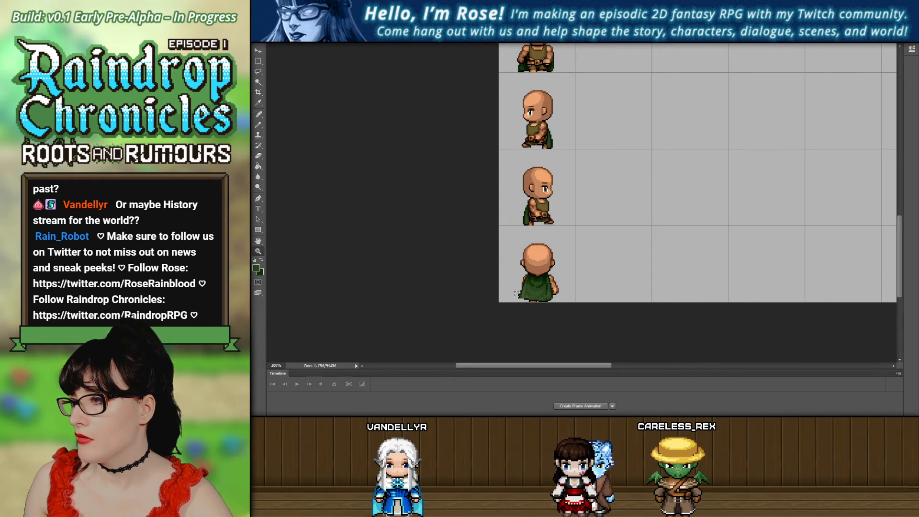
key(ctrl+alt+z)
key(ctrl+alt+z)
key(ctrl+alt+z)
key(ctrl+alt+z)
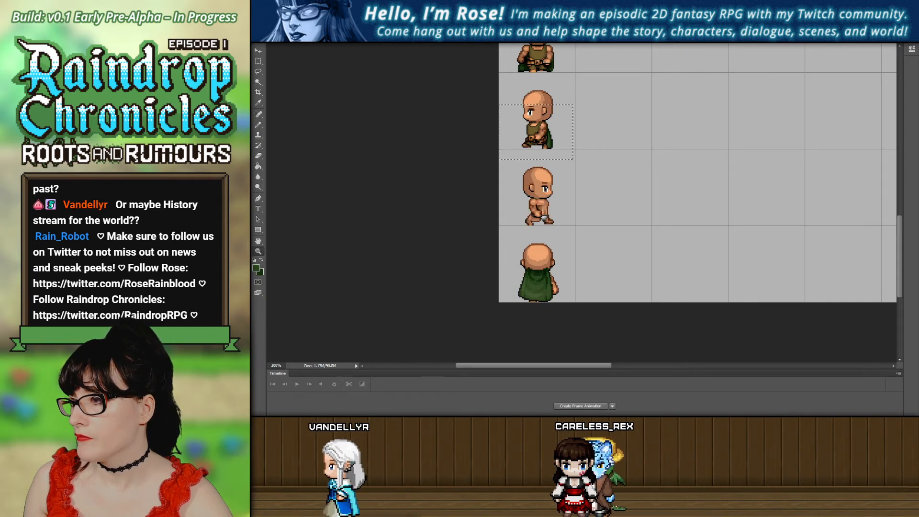
key(ctrl+shift+z)
key(ctrl+shift+z)
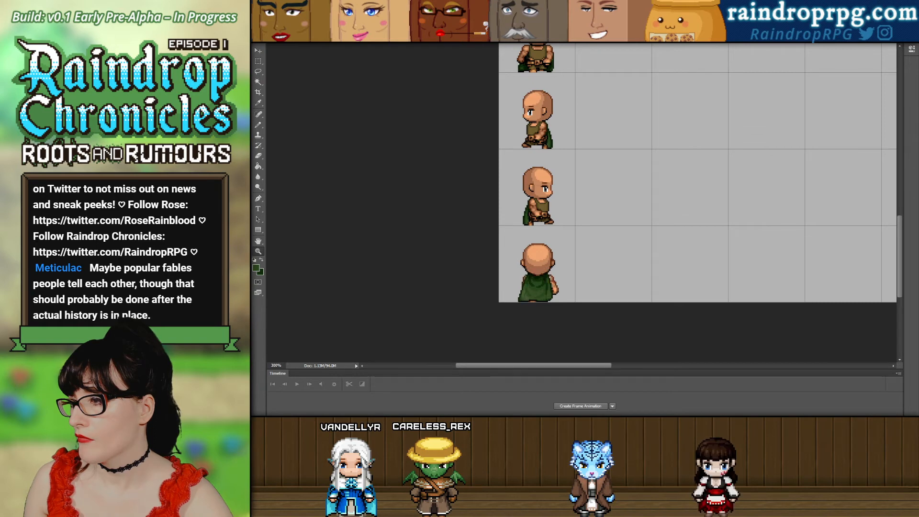
Examine the back-facing crouch's reshaped cape against the other crouching poses and the back-facing walking sprites.
scroll(566, 230, up, 5)
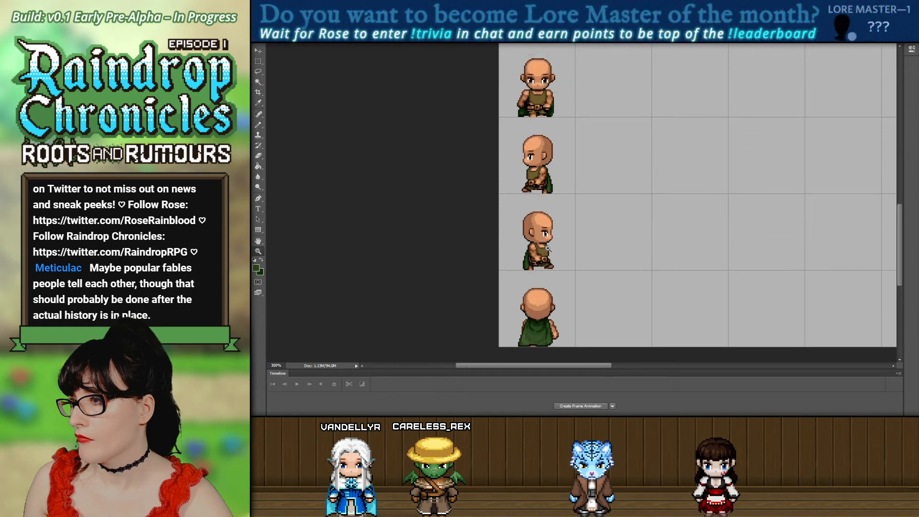
scroll(565, 230, down, 2)
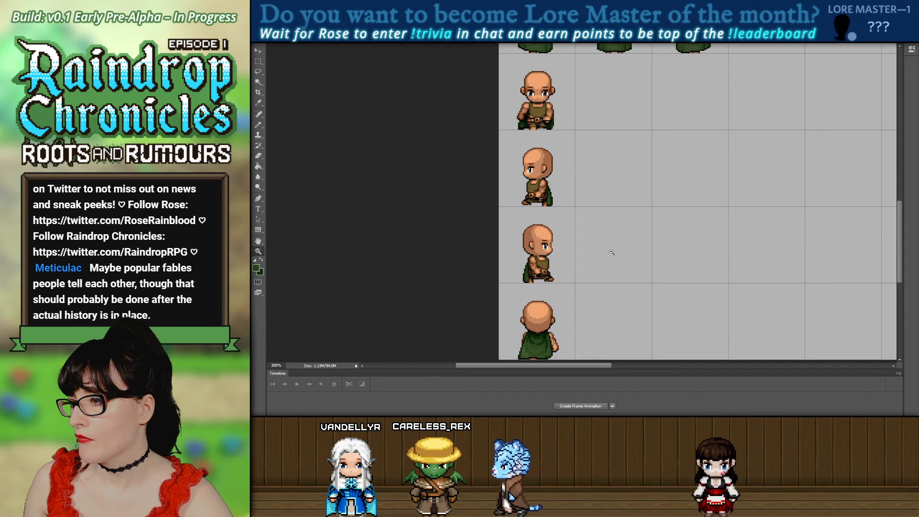
alt+click(571, 311)
drag(560, 328, 569, 312)
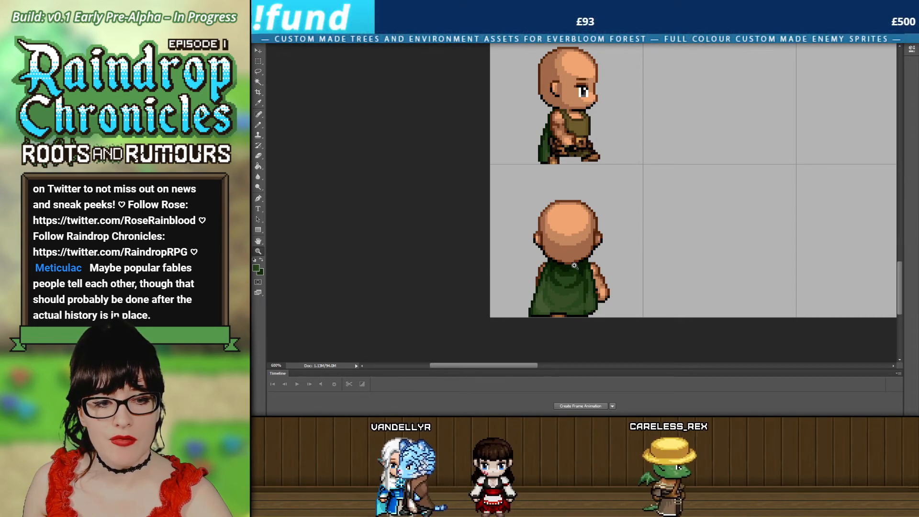
alt+click(632, 182)
alt+click(632, 181)
drag(536, 365, 565, 365)
scroll(568, 246, up, 3)
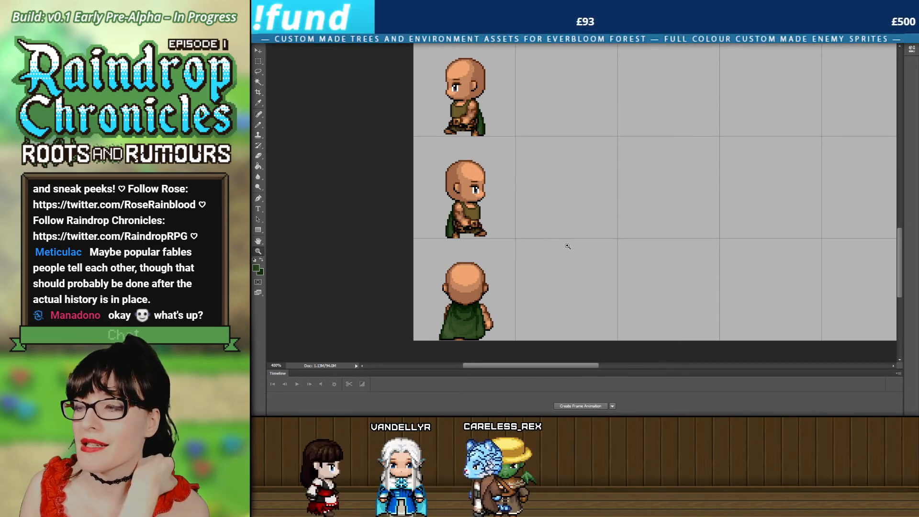
scroll(568, 246, up, 5)
scroll(568, 251, up, 4)
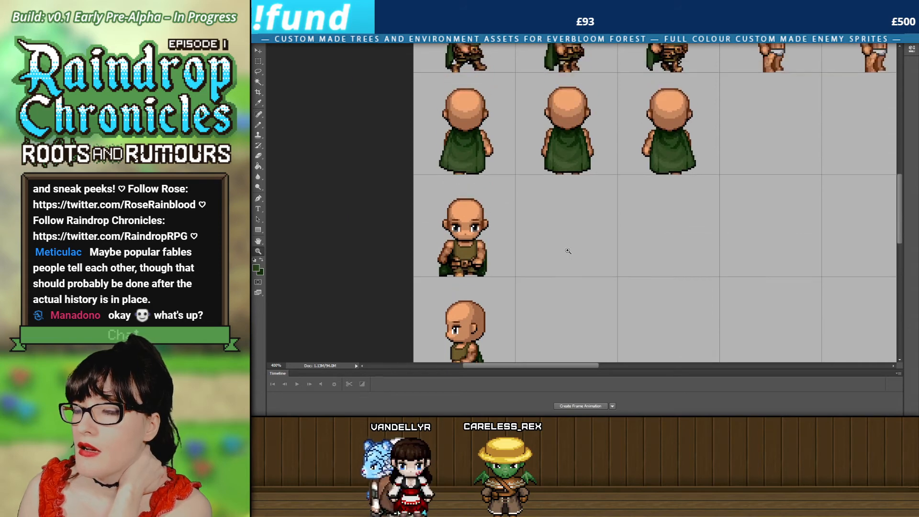
drag(901, 205, 900, 269)
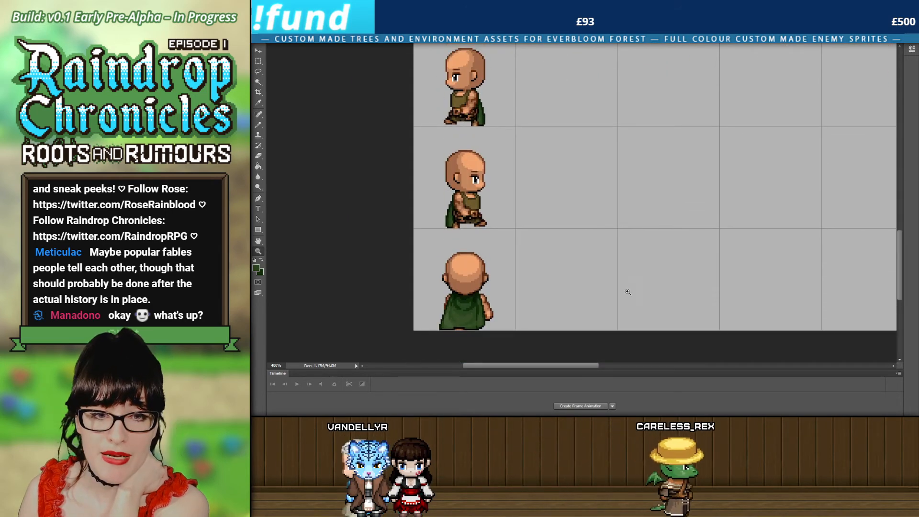
mouse_move(459, 288)
mouse_down()
mouse_move(447, 328)
mouse_move(468, 301)
mouse_up()
click(468, 301)
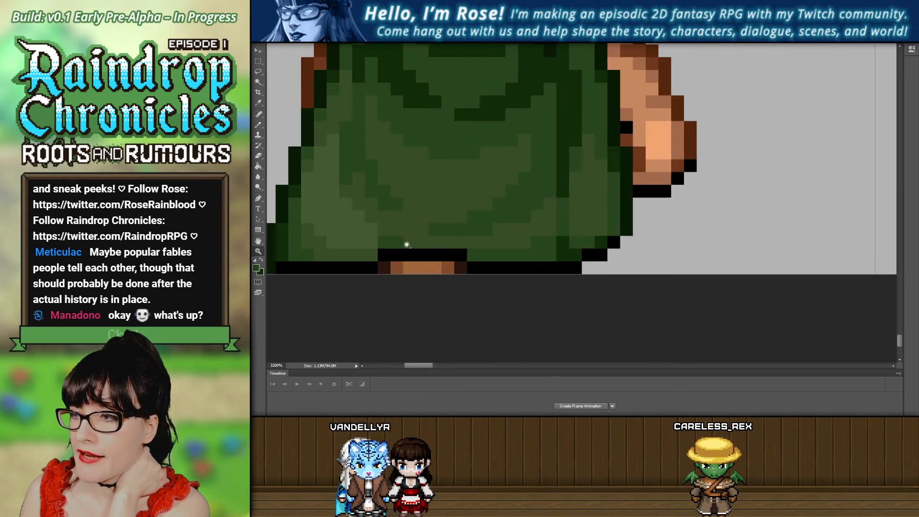
drag(433, 187, 500, 193)
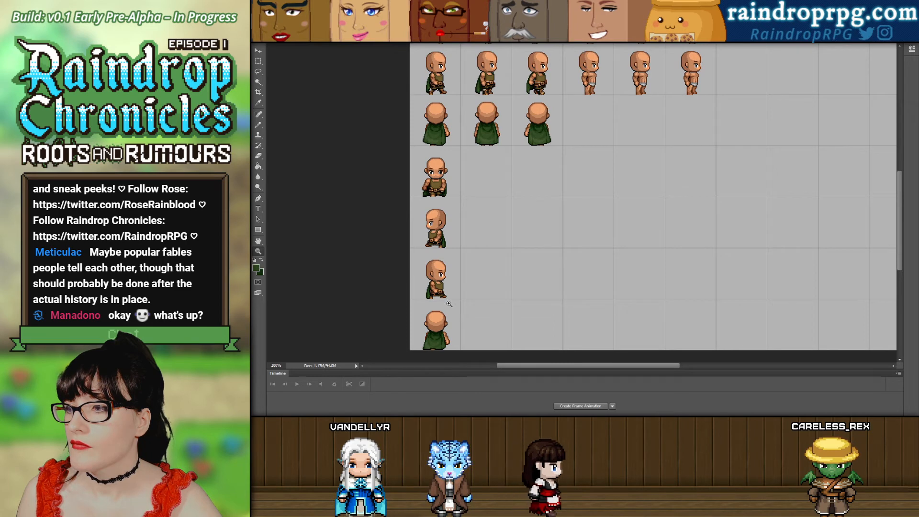
Cover the stray light pixel between the arm and cape of the first front-facing walking sprite with sampled dark green.
scroll(450, 304, down, 1)
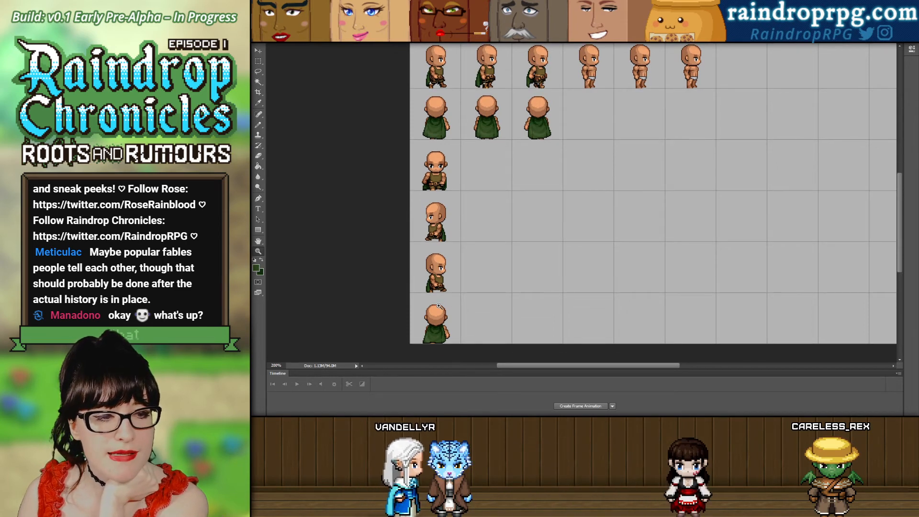
scroll(439, 306, up, 10)
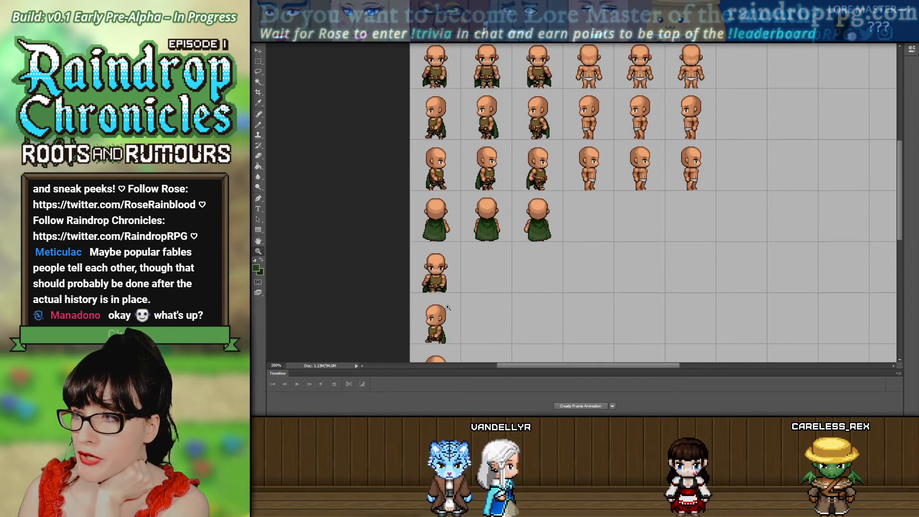
click(458, 204)
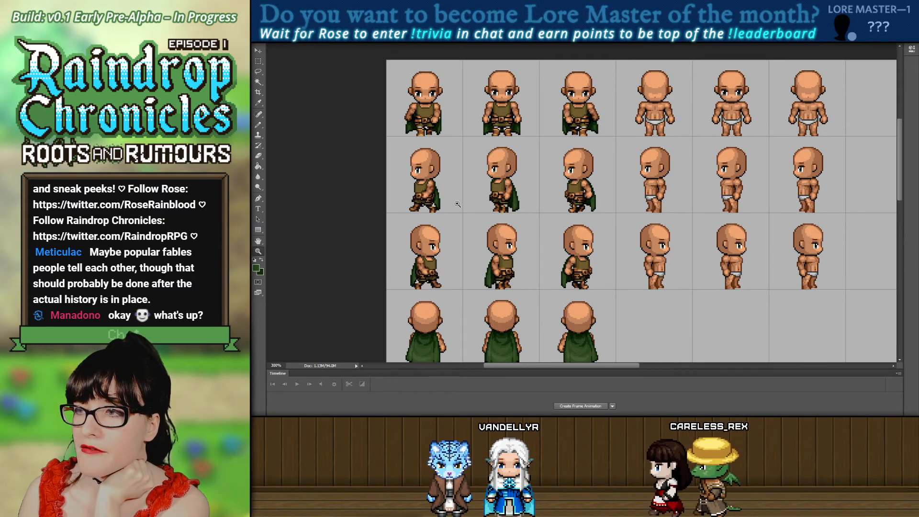
click(447, 96)
drag(446, 96, 470, 128)
click(471, 129)
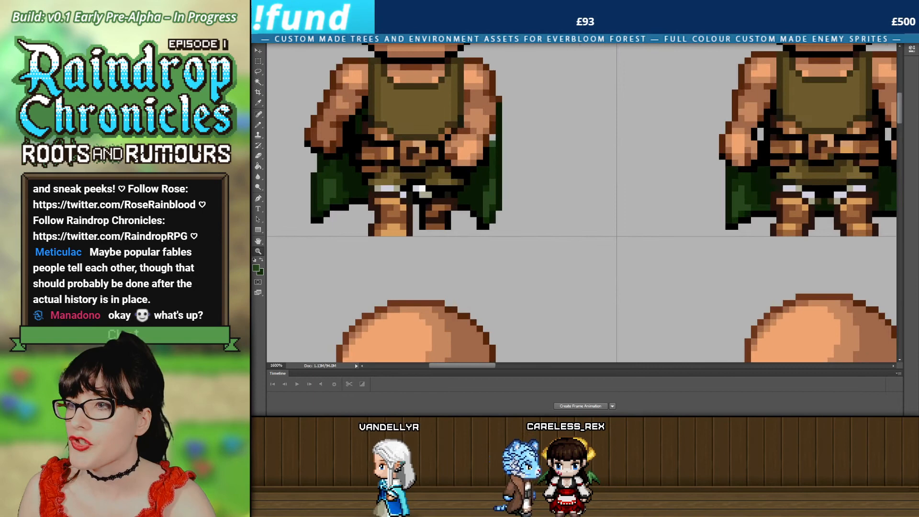
click(259, 126)
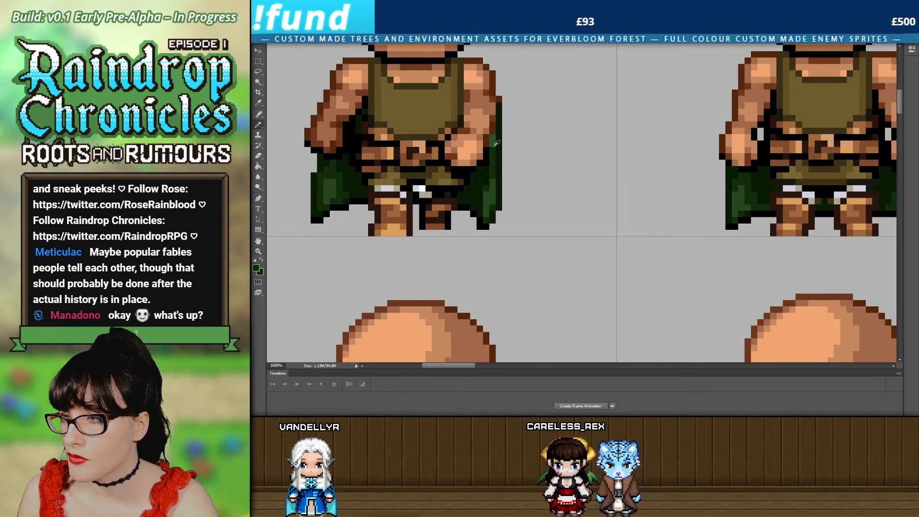
click(258, 251)
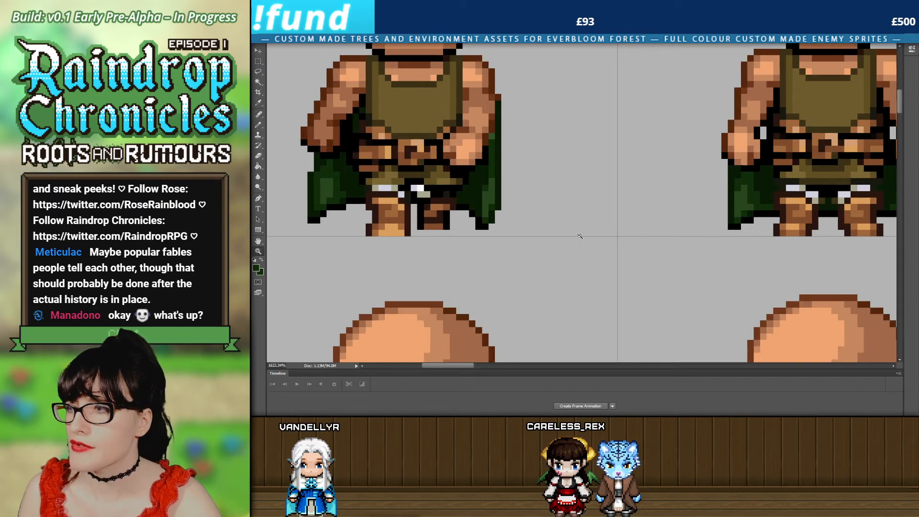
Inspect the clothed front-facing and side-facing walking sprites in the upper rows of the sheet.
alt+click(579, 237)
alt+click(579, 237)
alt+click(579, 237)
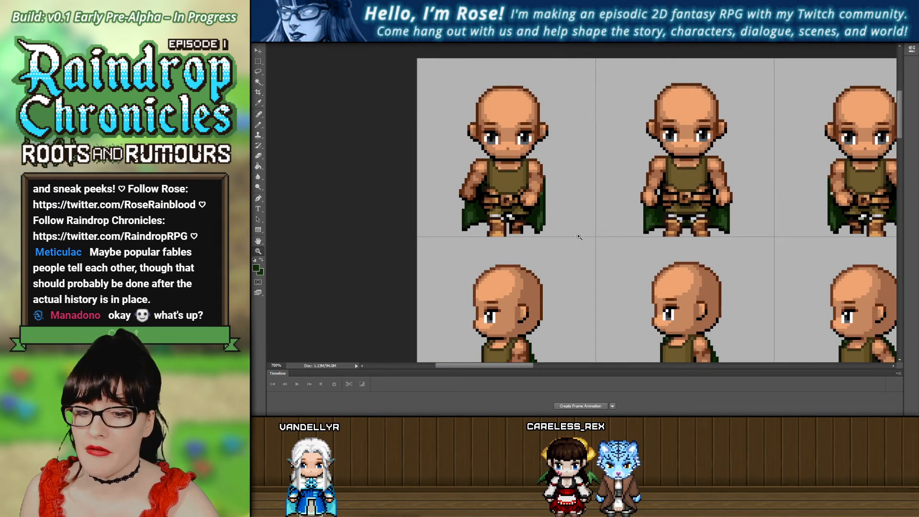
scroll(557, 236, down, 1)
alt+click(557, 227)
alt+click(558, 226)
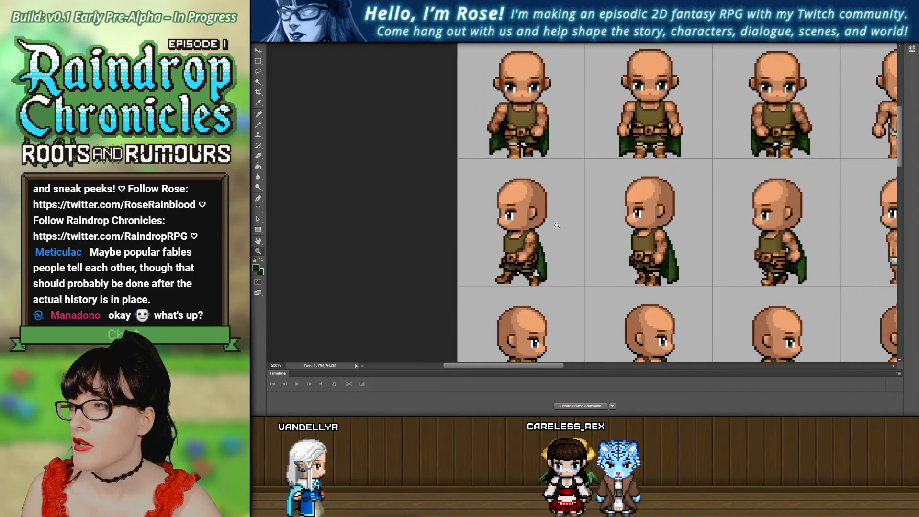
alt+click(558, 225)
drag(534, 366, 590, 365)
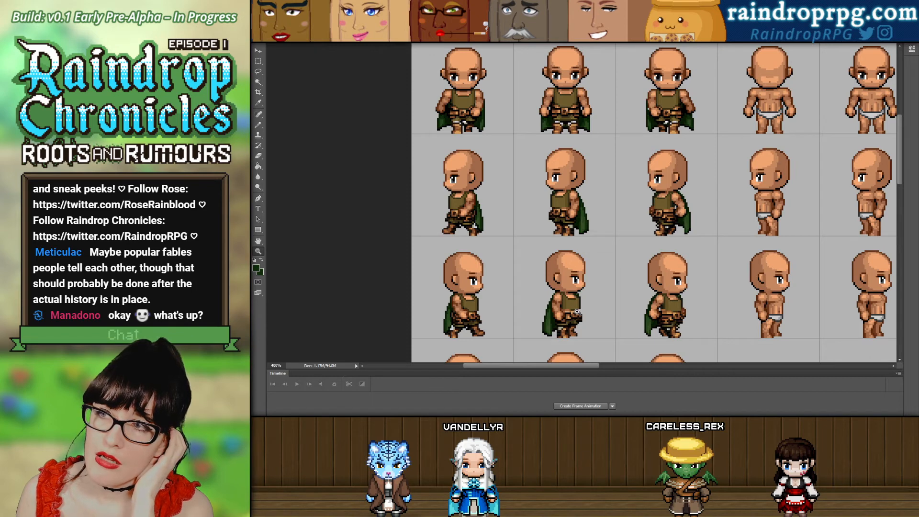
scroll(578, 312, up, 2)
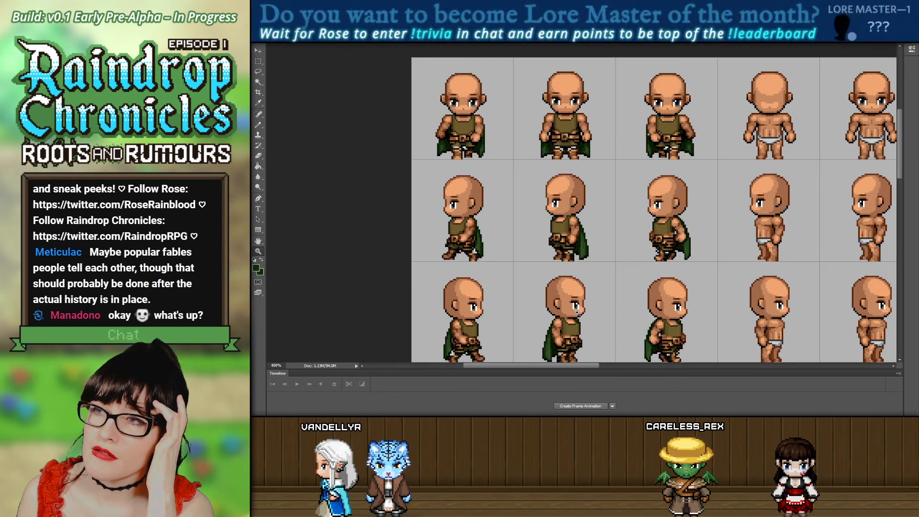
scroll(400, 220, up, 1)
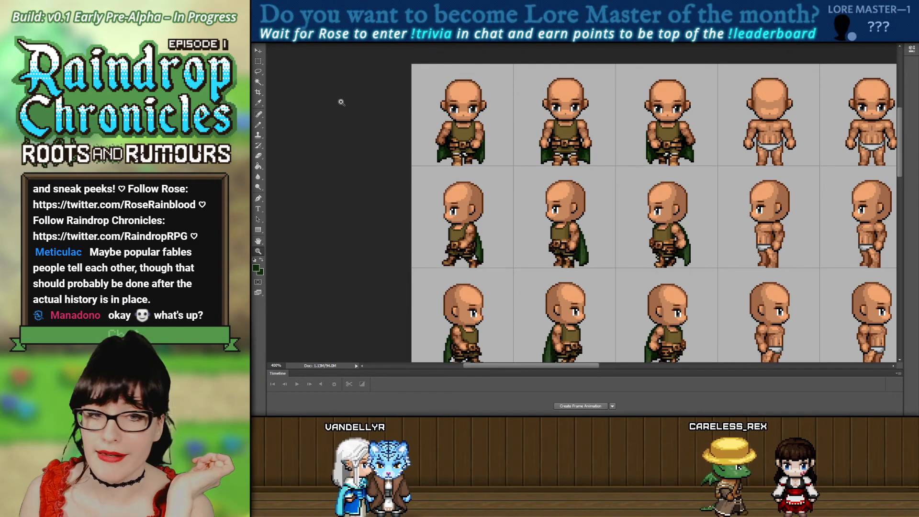
scroll(479, 192, down, 2)
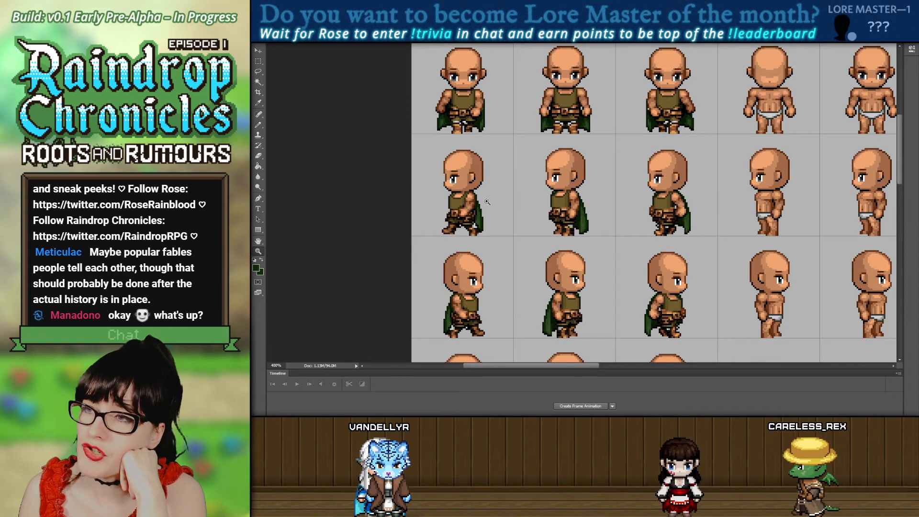
Compare the back-facing walking row with the crouching poses below it and survey the sheet's clothed and unclothed sprites.
scroll(486, 201, down, 2)
scroll(486, 202, down, 4)
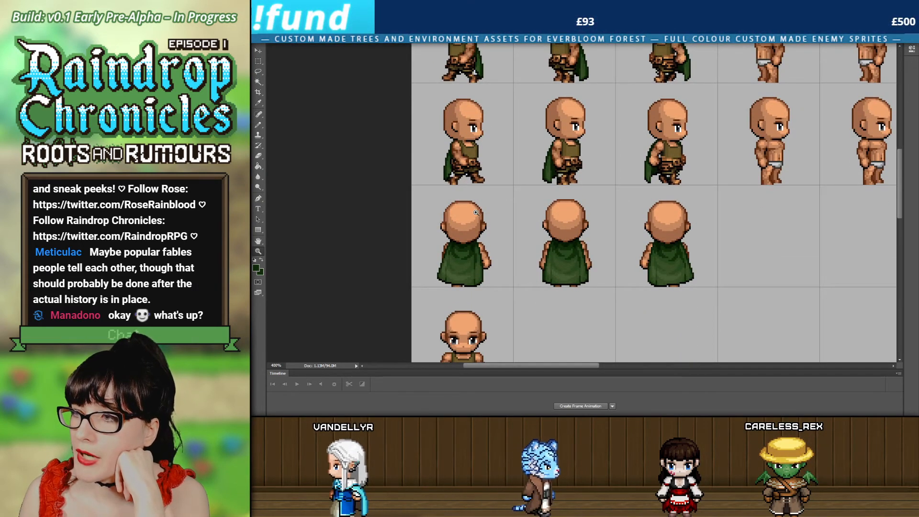
scroll(477, 211, down, 2)
scroll(476, 212, down, 3)
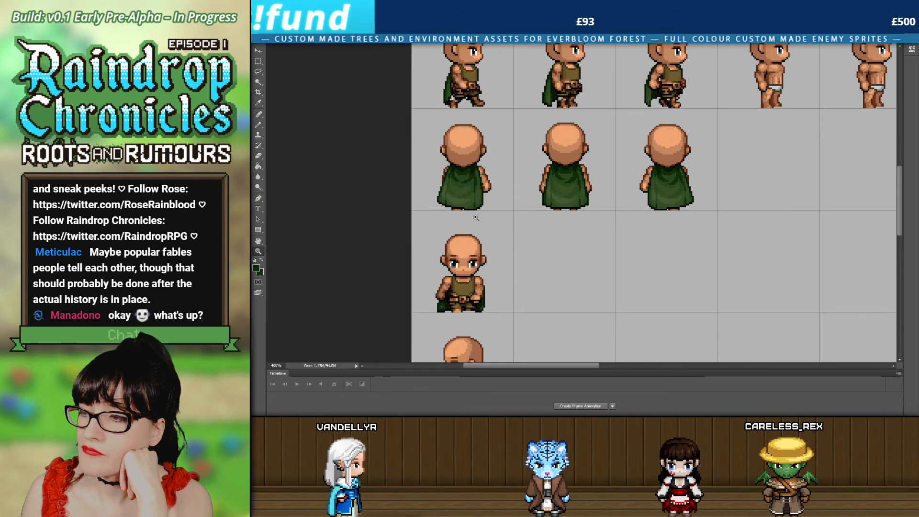
scroll(476, 218, down, 2)
scroll(475, 218, down, 1)
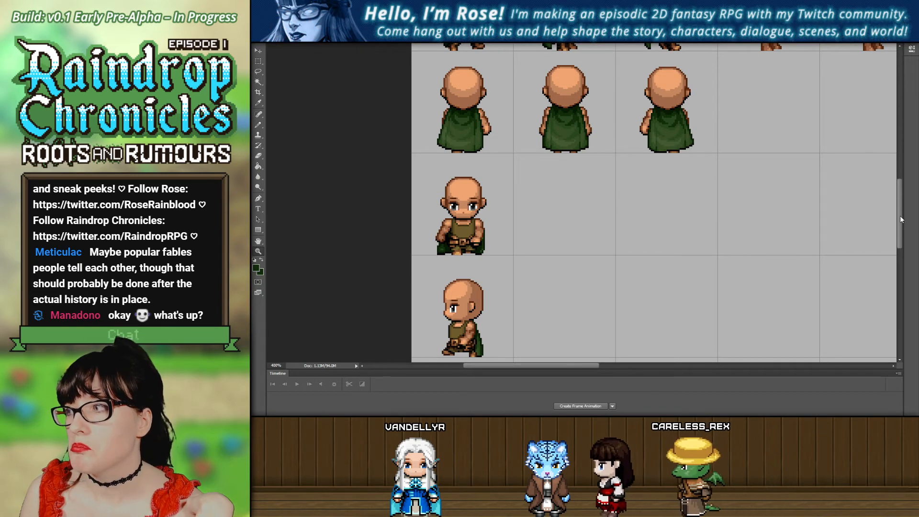
drag(900, 219, 901, 225)
drag(900, 226, 894, 146)
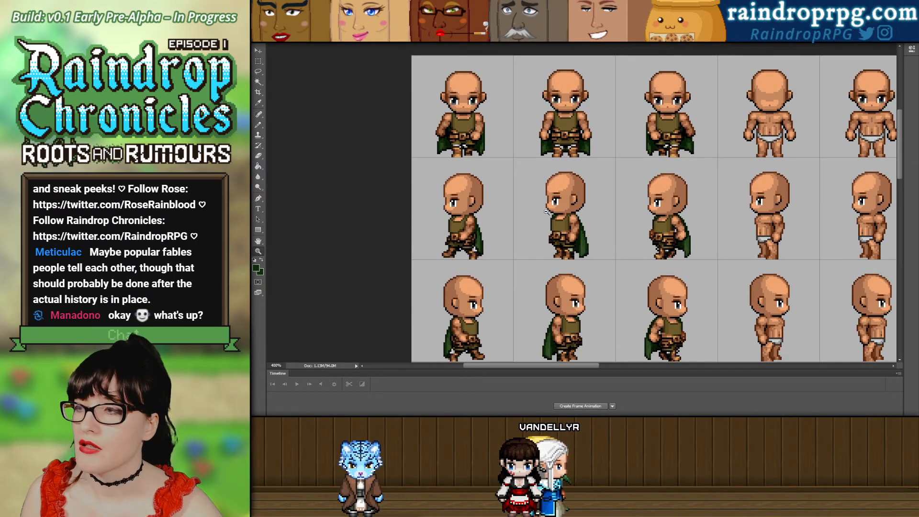
alt+click(536, 333)
drag(490, 223, 440, 192)
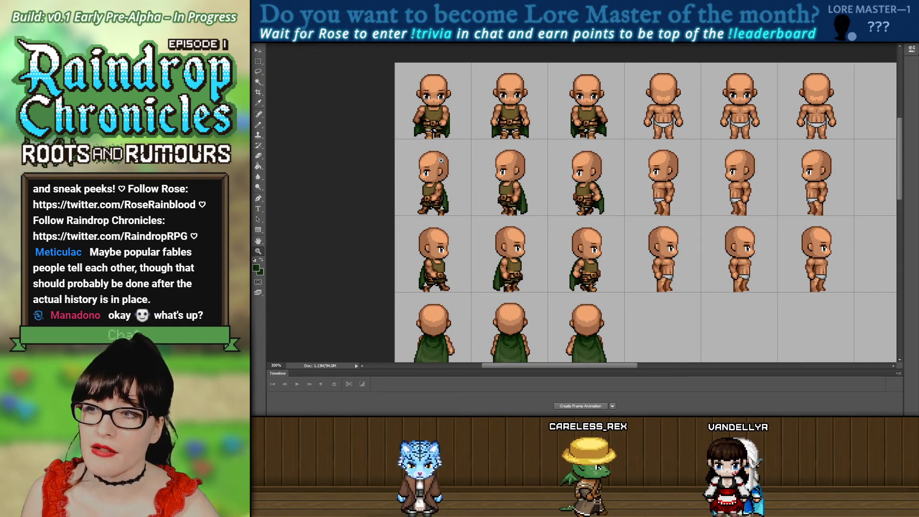
alt+click(576, 121)
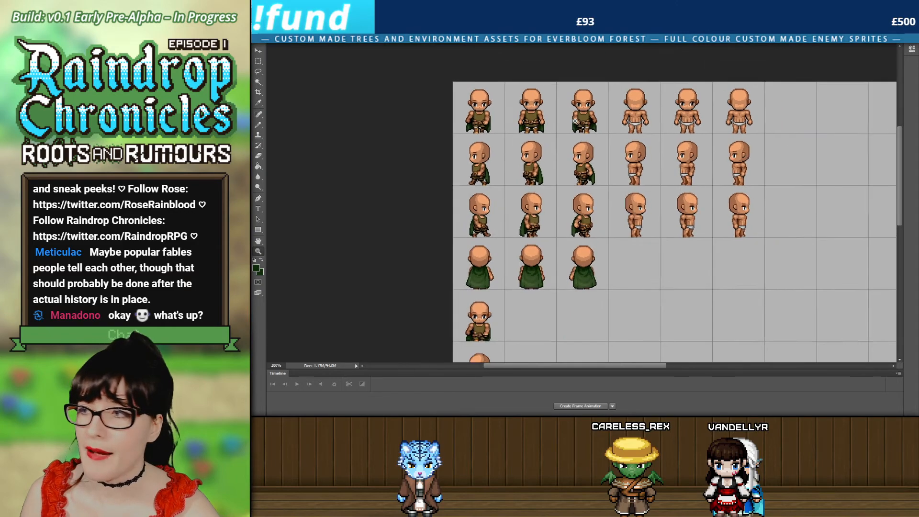
click(576, 121)
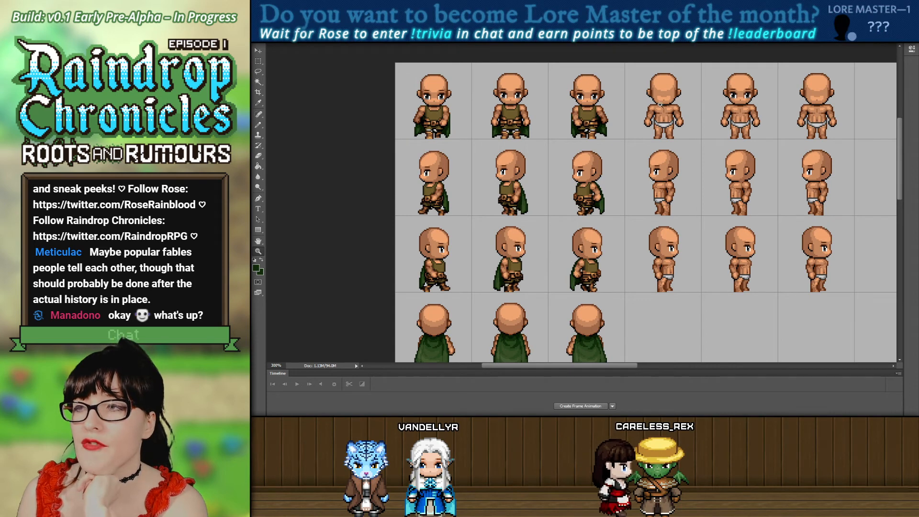
Review the clothed walking rows and the four crouching poses across the sprite sheet.
scroll(557, 169, down, 1)
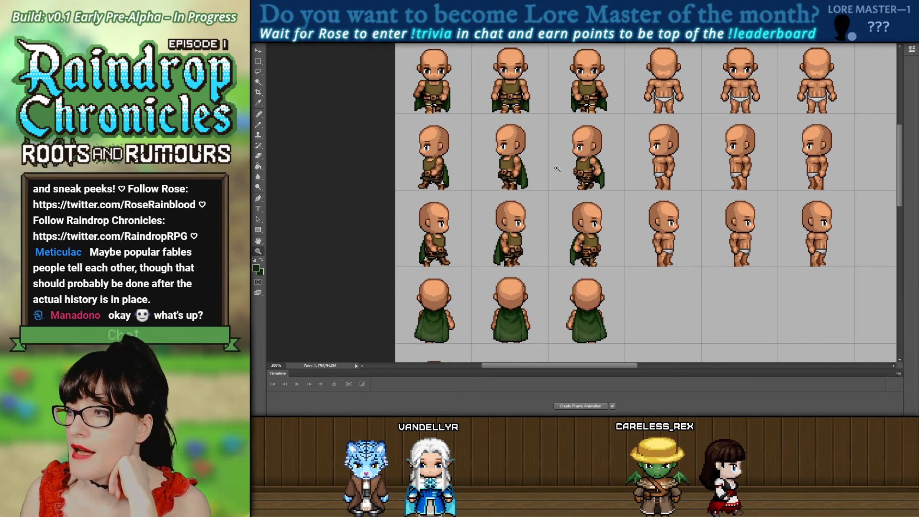
scroll(563, 160, down, 10)
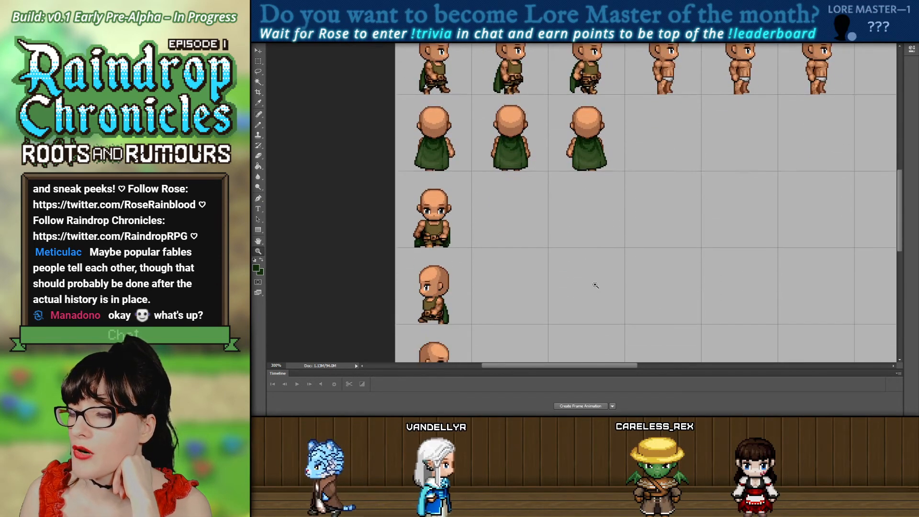
scroll(622, 254, down, 3)
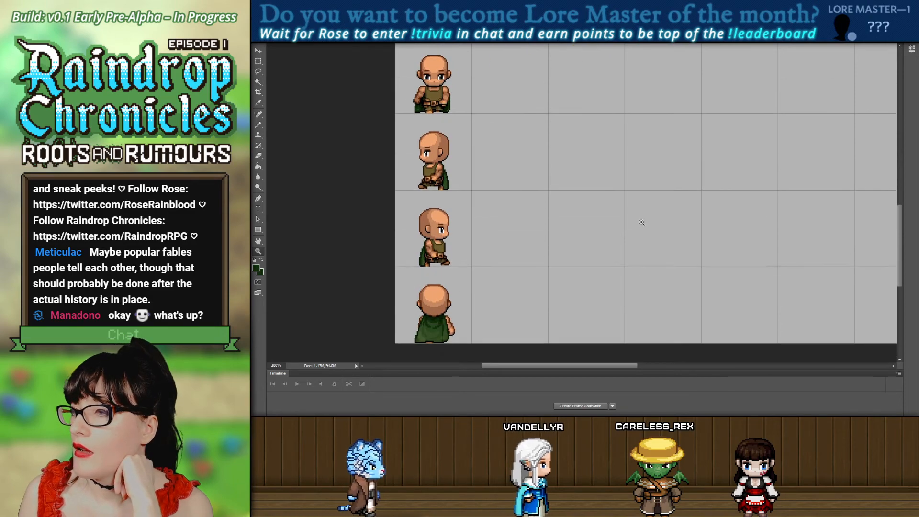
drag(641, 228, 419, 260)
click(419, 260)
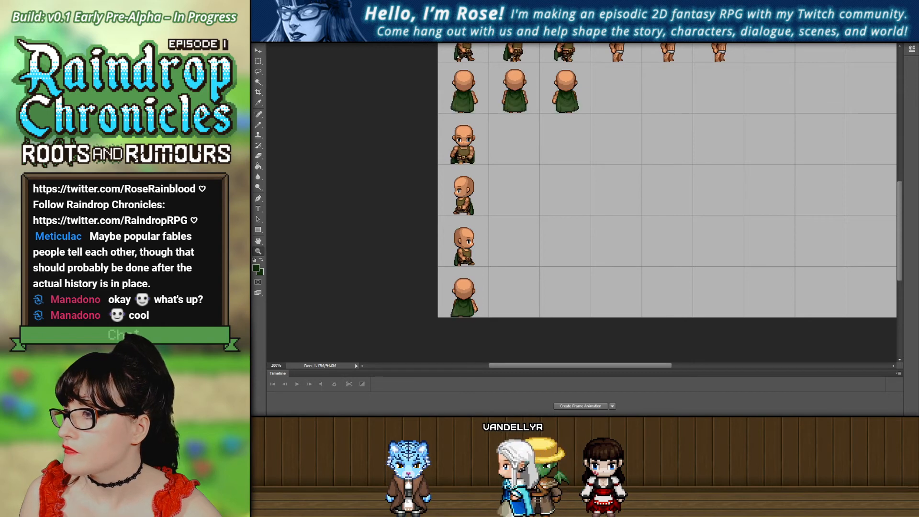
Hide the outfit on the crouching sprites and show the female base body beneath the walking outfits.
key(ctrl+z)
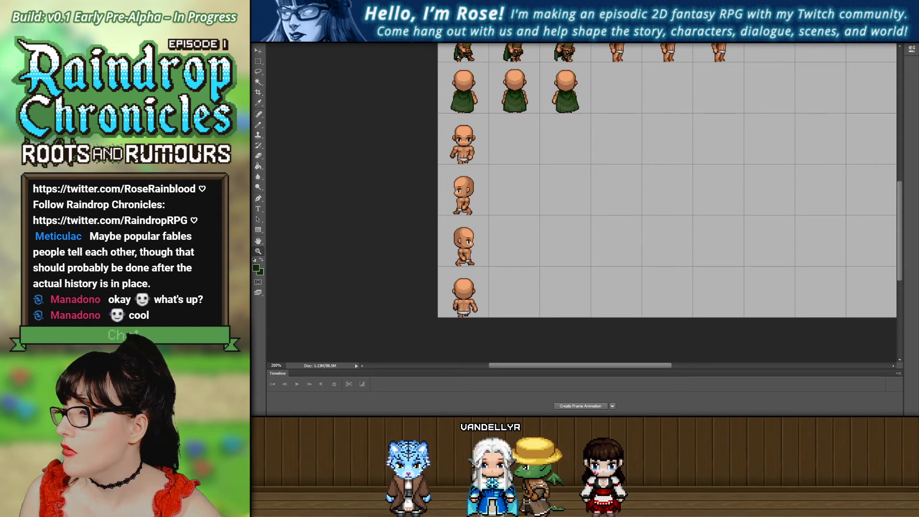
scroll(506, 181, up, 6)
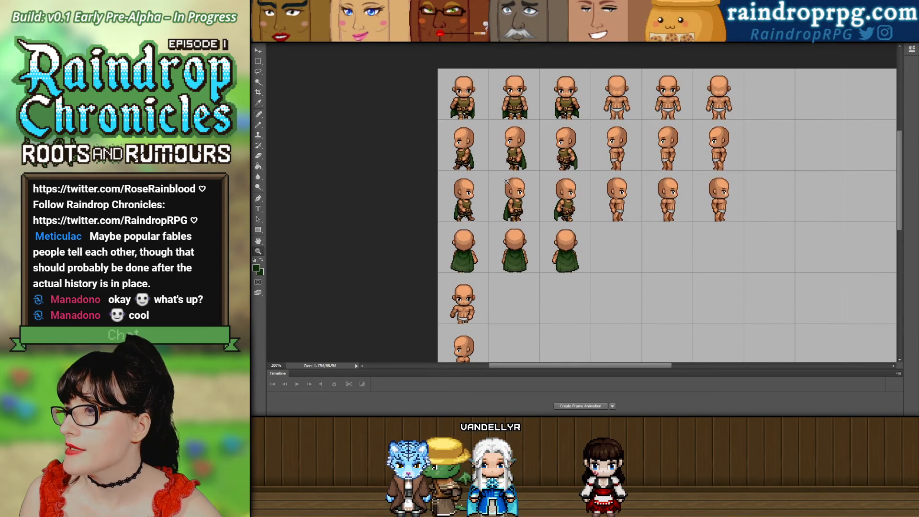
click(454, 63)
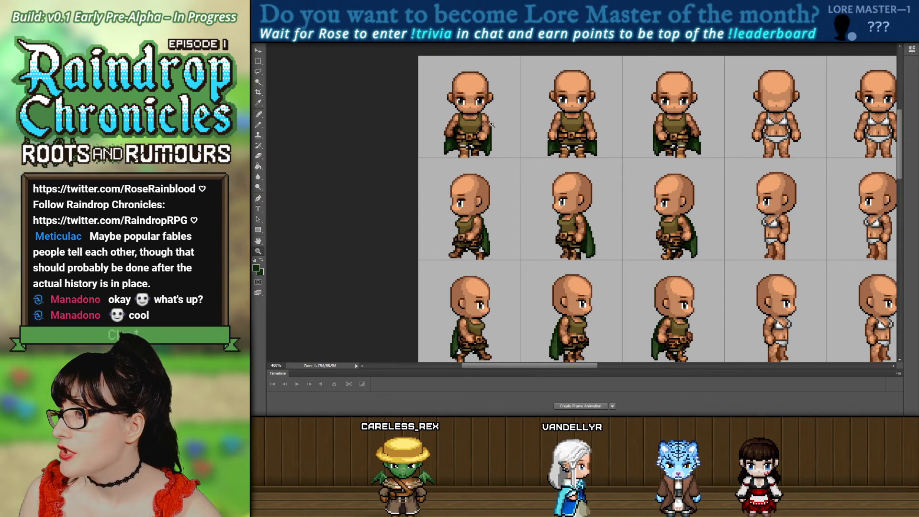
Examine how the tunic, belt and green cape fit the female front-facing, side-facing and back-facing walking sprites.
scroll(473, 111, up, 1)
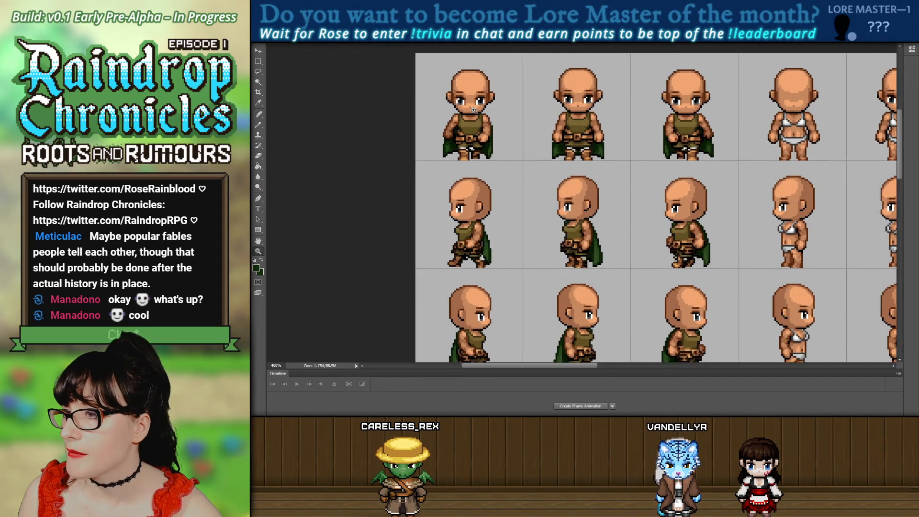
scroll(473, 110, up, 2)
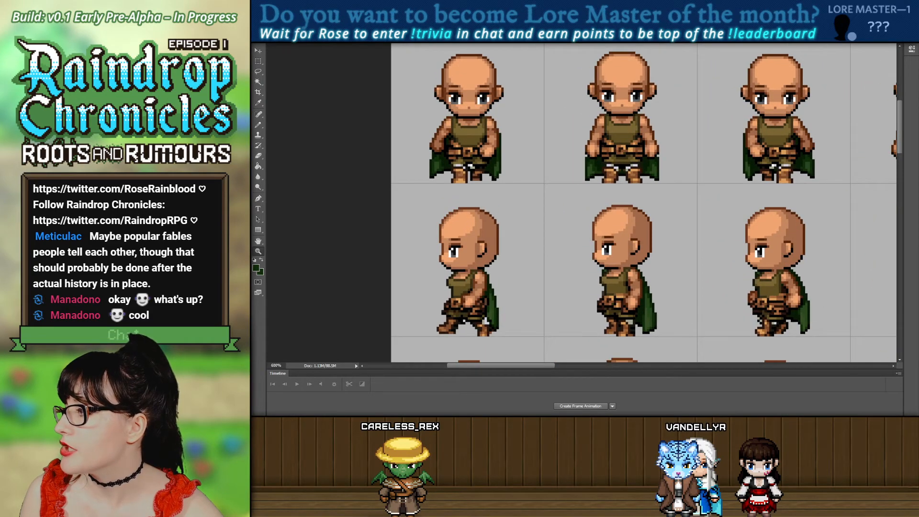
scroll(485, 135, up, 1)
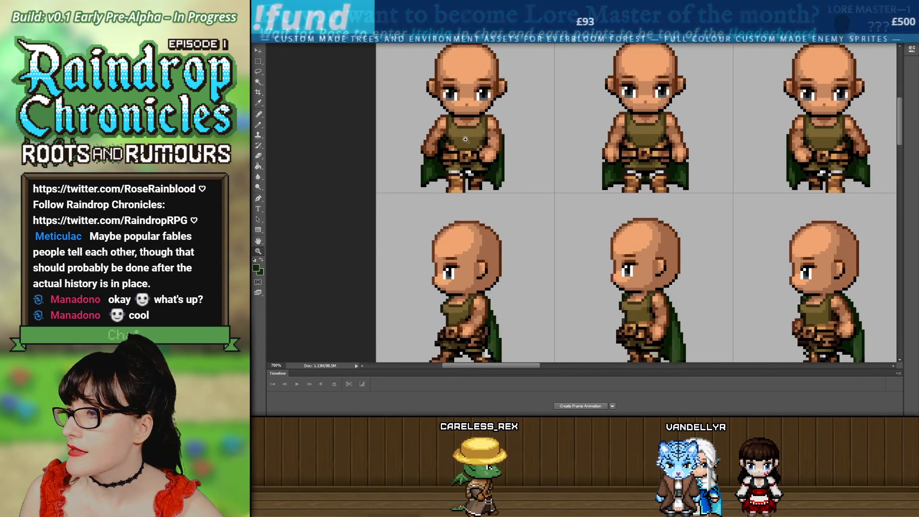
scroll(484, 135, up, 1)
scroll(485, 135, up, 3)
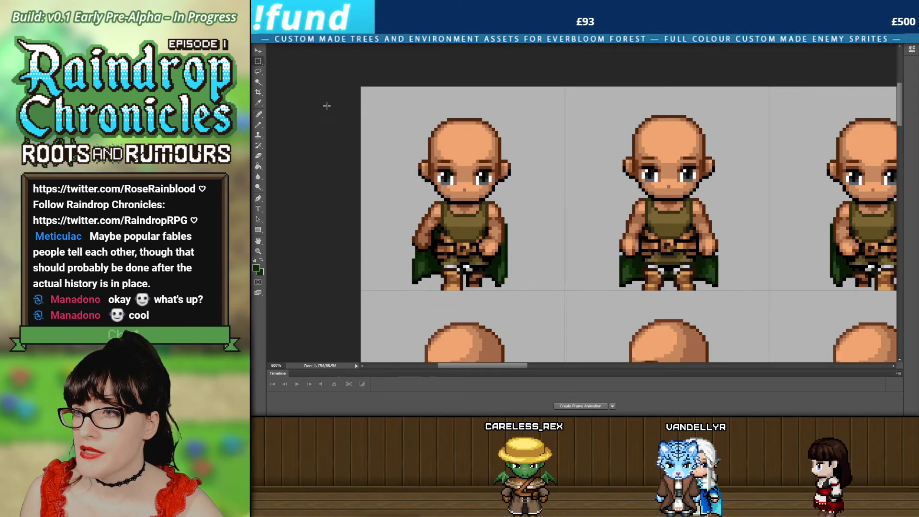
scroll(433, 227, down, 1)
scroll(433, 227, down, 2)
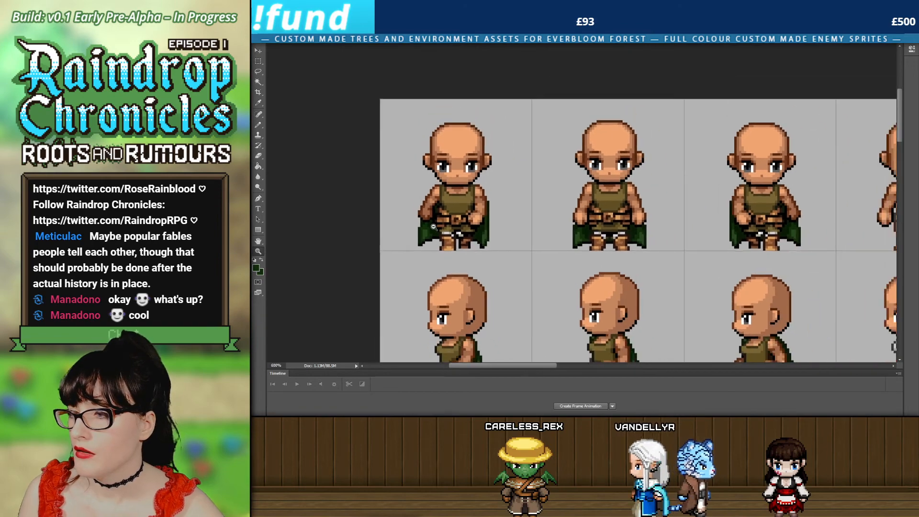
scroll(433, 227, down, 3)
scroll(425, 262, down, 4)
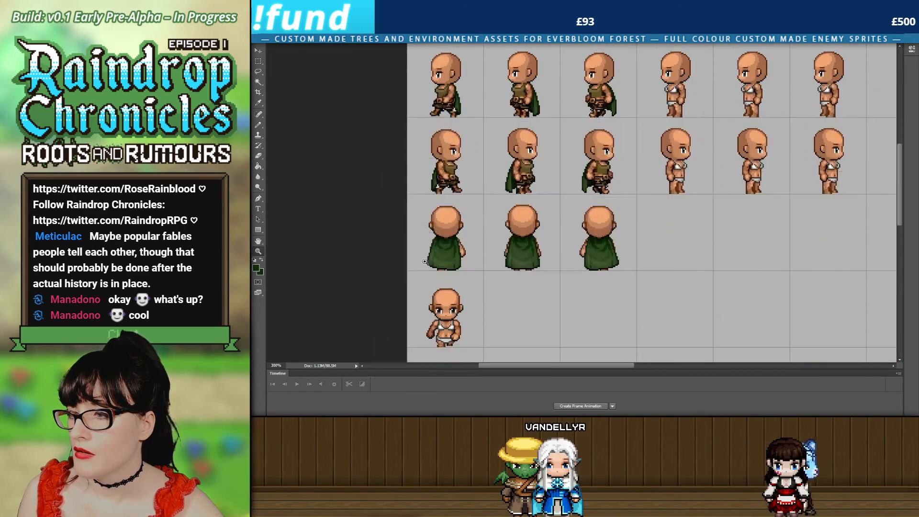
scroll(425, 261, up, 3)
scroll(429, 207, up, 1)
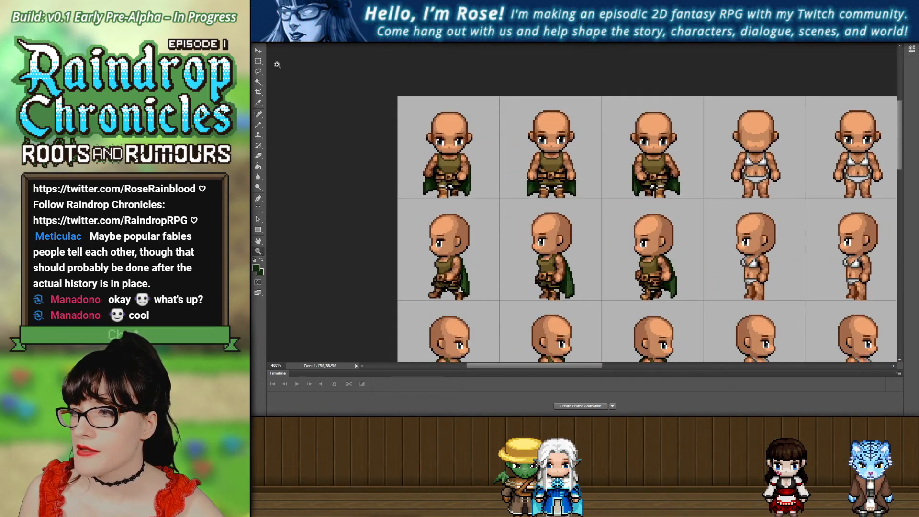
Copy the first column of walking outfits in all four directions and place them over the female crouching bodies.
drag(356, 71, 499, 199)
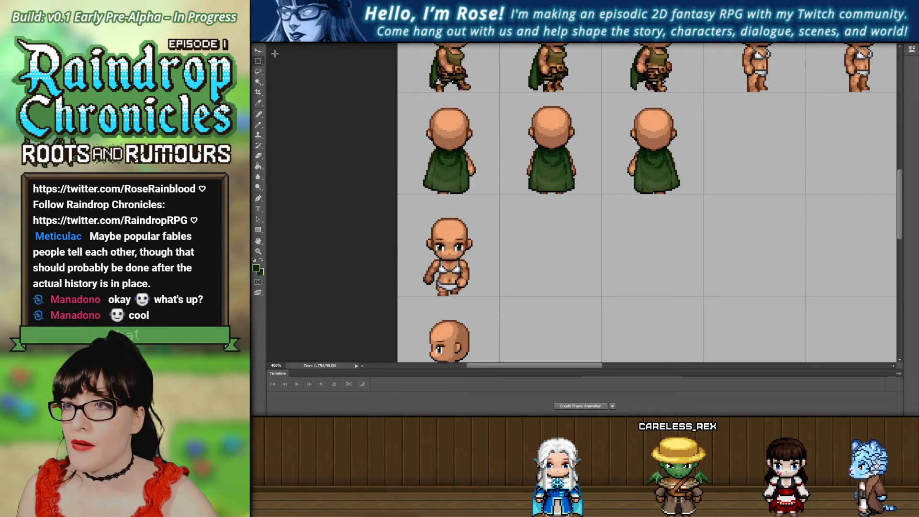
scroll(443, 262, down, 3)
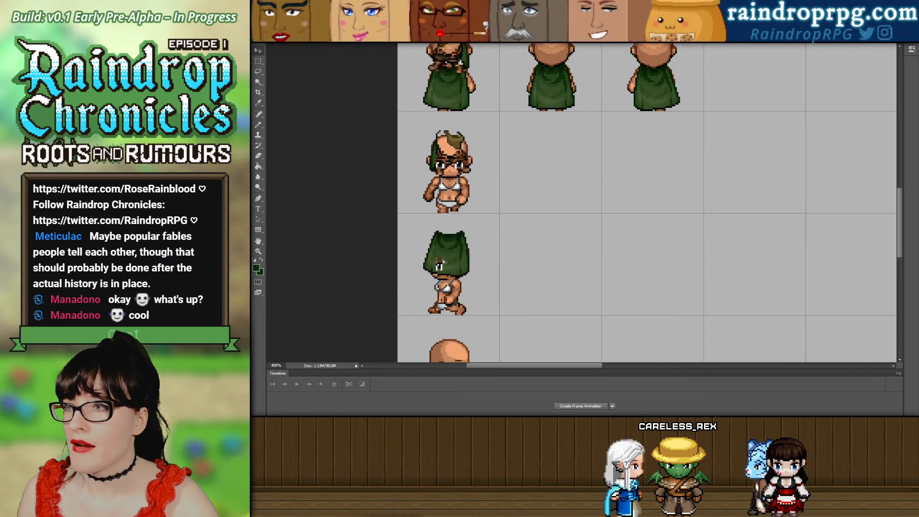
scroll(442, 261, down, 5)
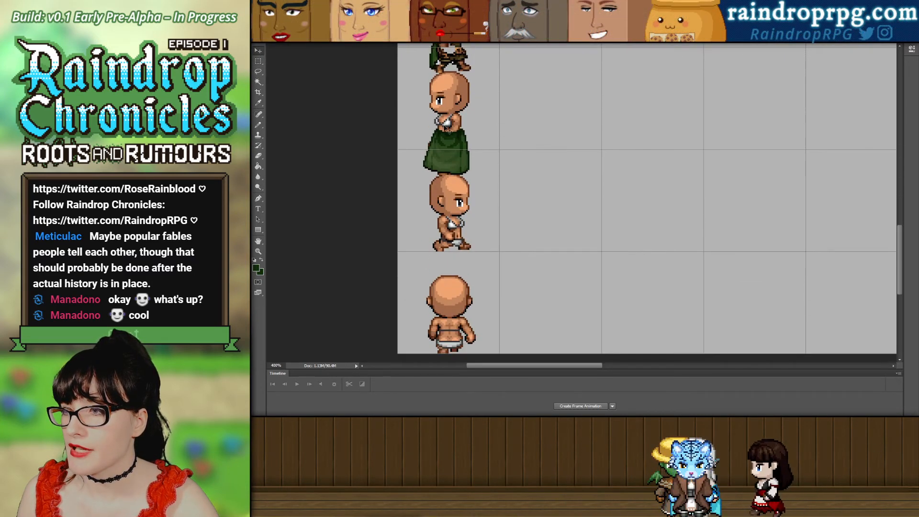
scroll(448, 129, up, 3)
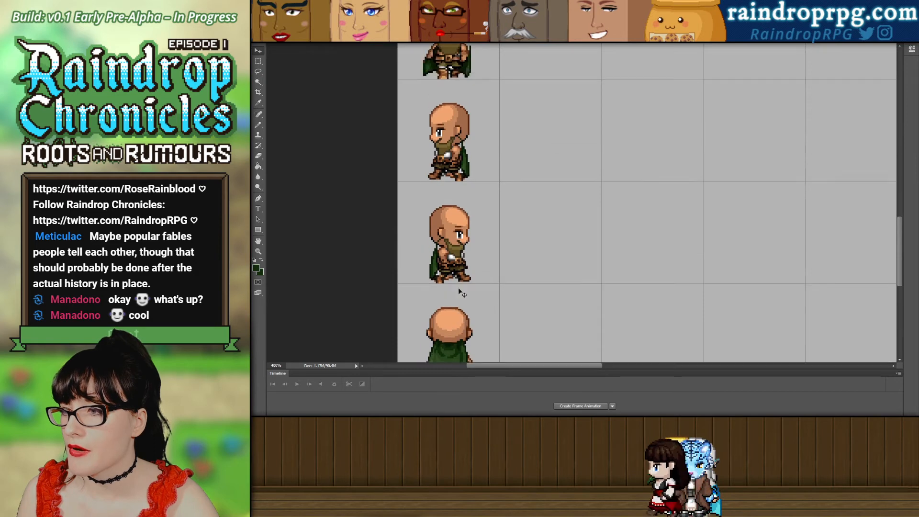
scroll(459, 282, up, 5)
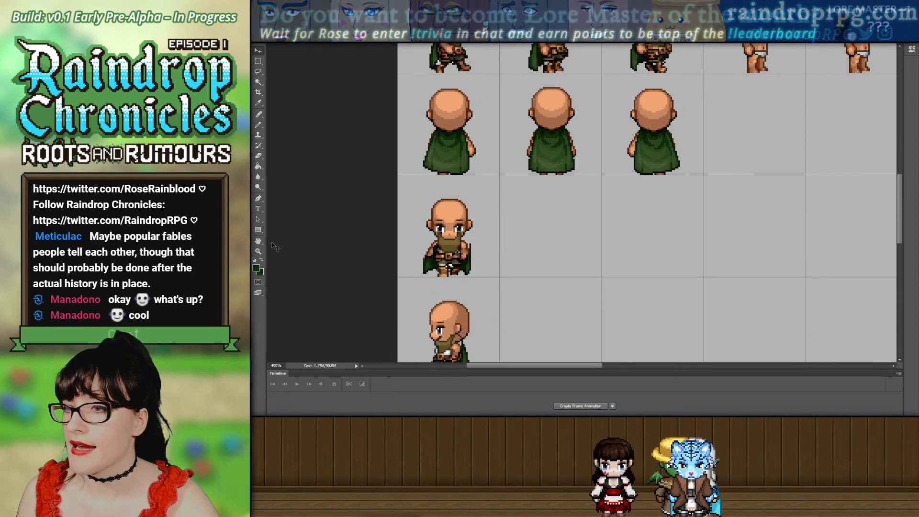
Try to lower the upper part of the front-facing crouch's outfit so the tunic and belt fit the body.
click(259, 252)
drag(381, 256, 643, 249)
click(584, 220)
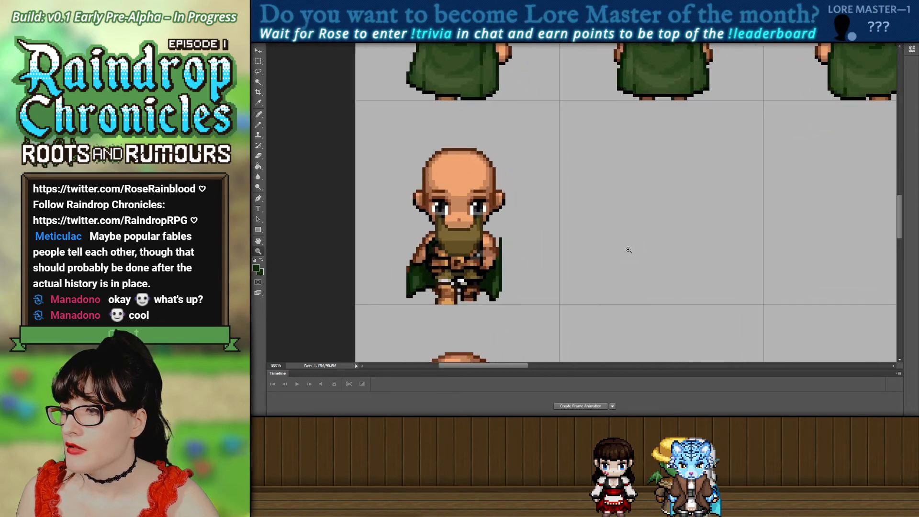
click(584, 220)
click(584, 220)
alt+click(454, 204)
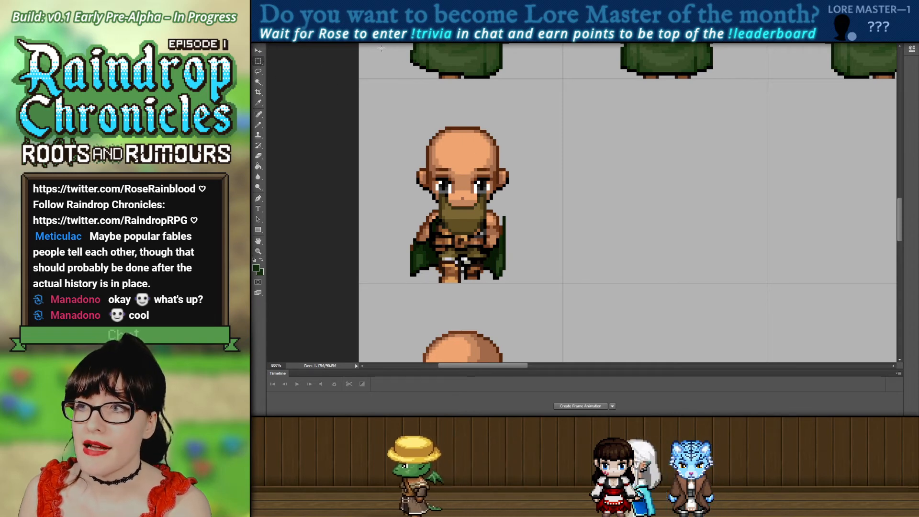
key(m)
drag(375, 79, 548, 262)
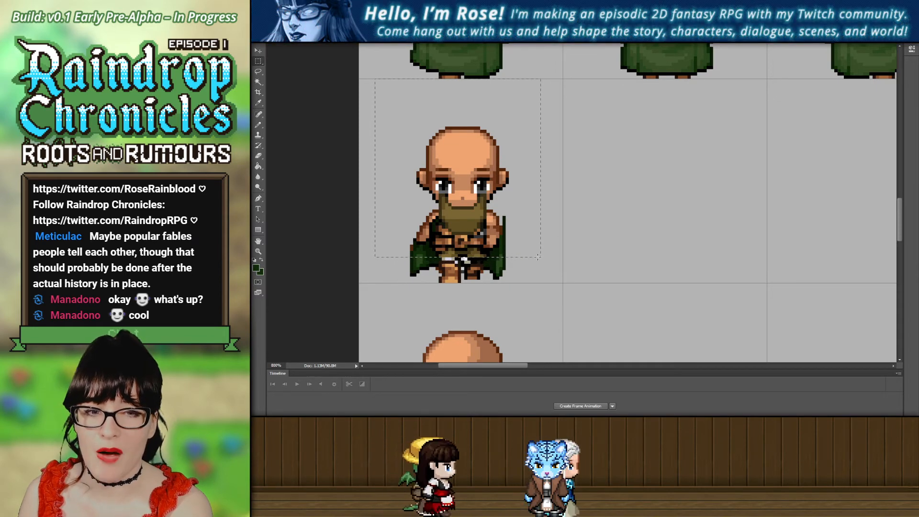
drag(538, 257, 535, 256)
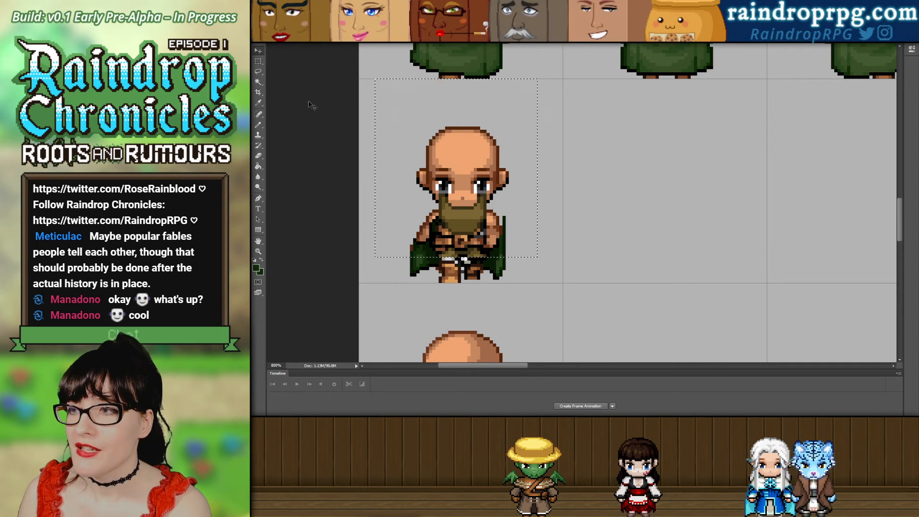
click(351, 85)
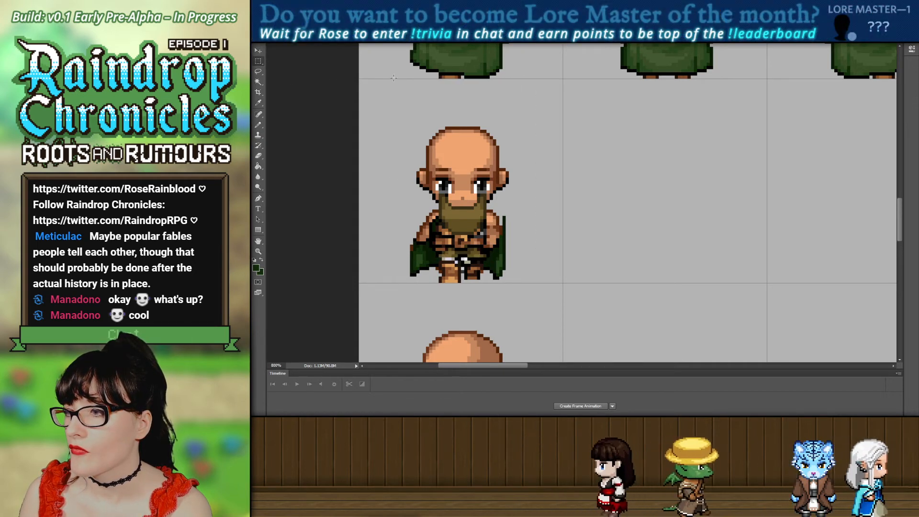
drag(392, 80, 529, 260)
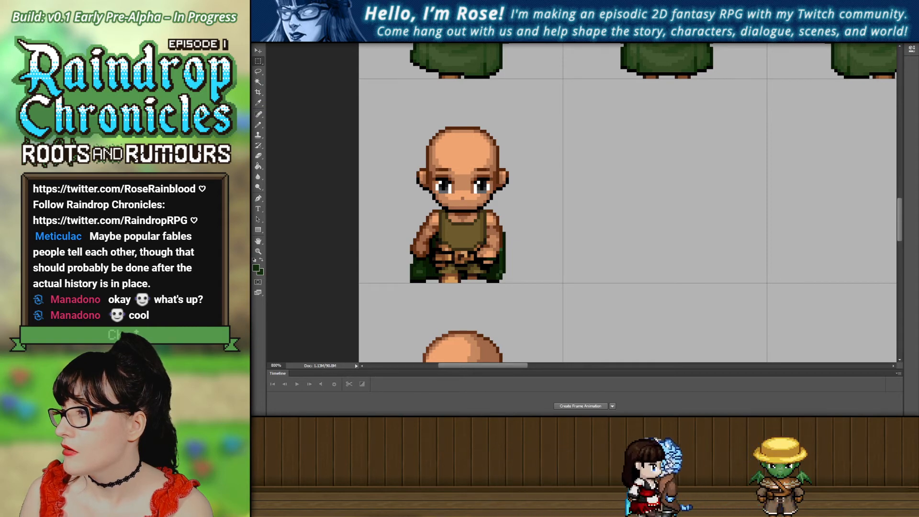
Undo the lowering of the front-facing crouch's tunic, belt and cape.
key(ctrl+z)
key(ctrl+z)
key(ctrl+z)
key(ctrl+z)
key(ctrl+z)
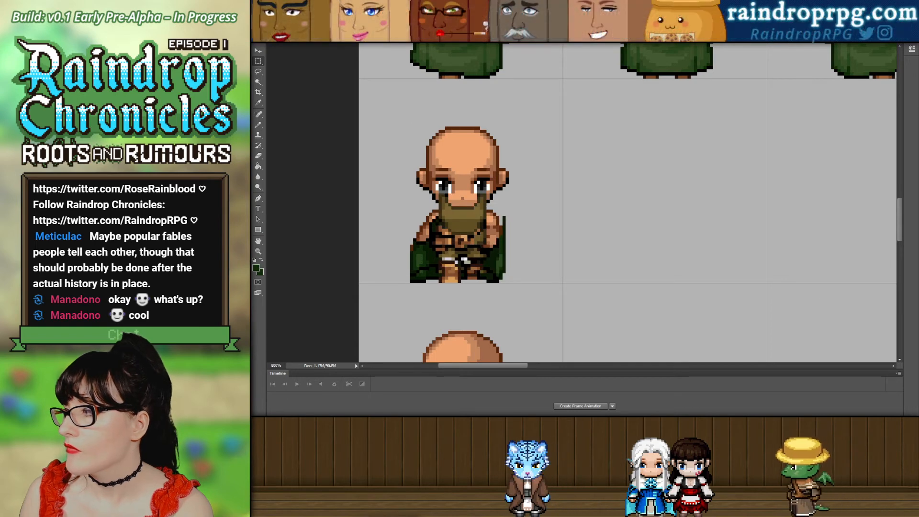
key(ctrl+z)
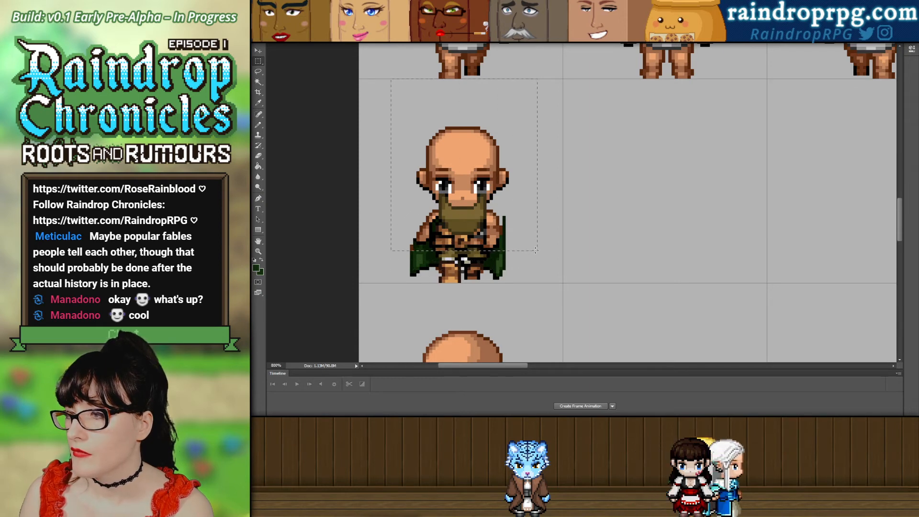
Reselect the upper part of the front-facing crouch's outfit and lower the tunic, belt and cape onto the crouching body.
drag(536, 250, 534, 257)
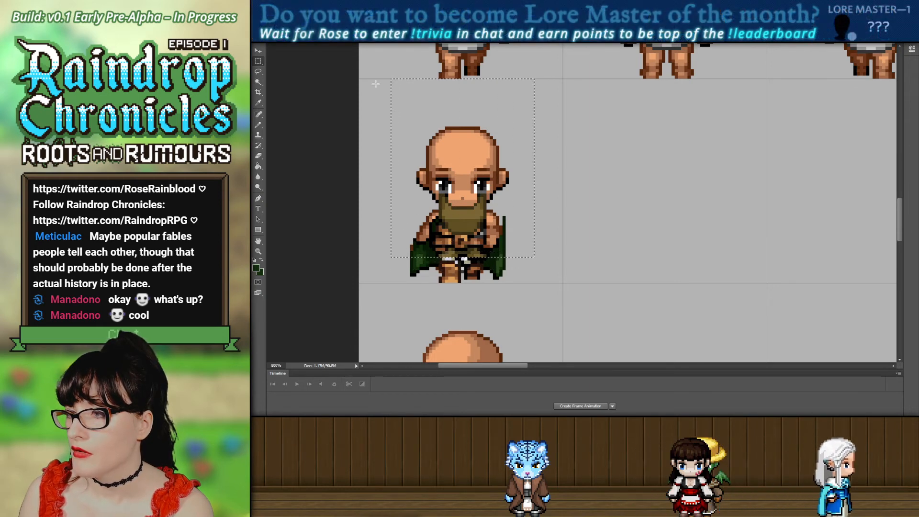
key(ctrl+z)
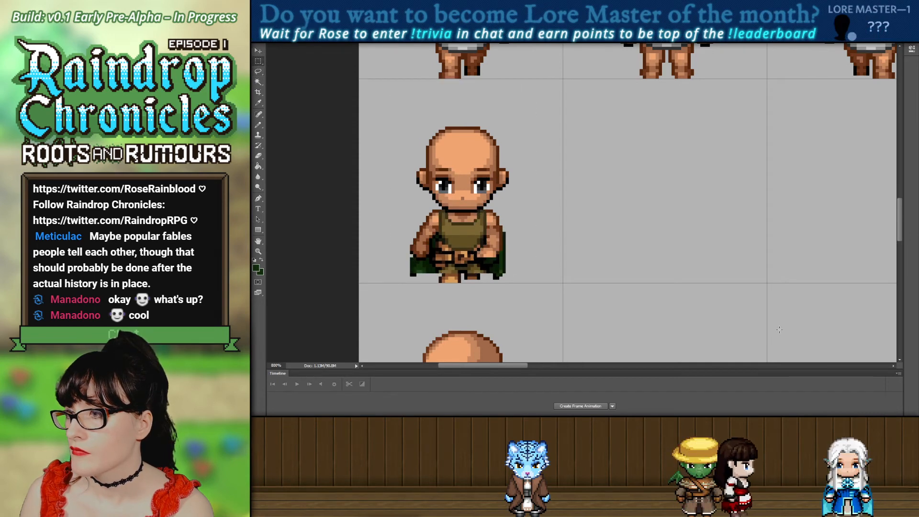
key(ctrl+z)
key(ctrl+z)
key(ctrl+z)
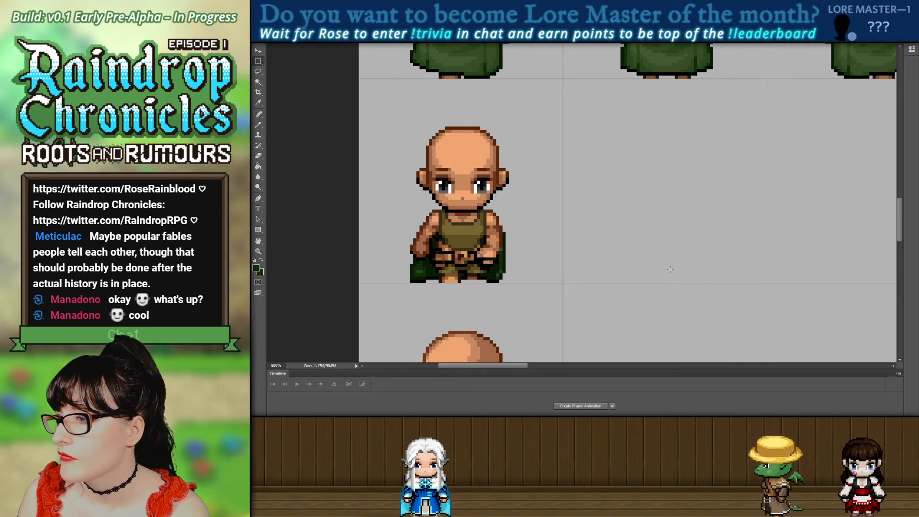
click(918, 307)
click(918, 307)
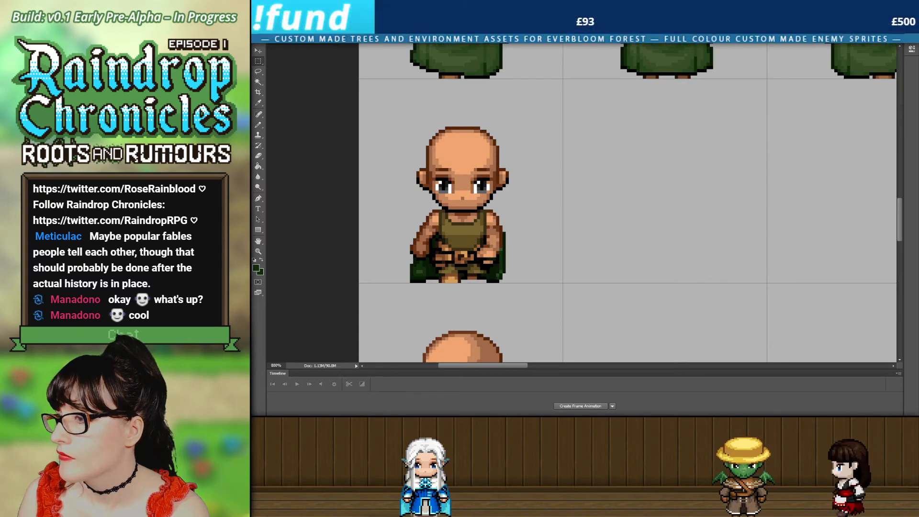
click(918, 306)
click(918, 307)
click(918, 307)
click(918, 307)
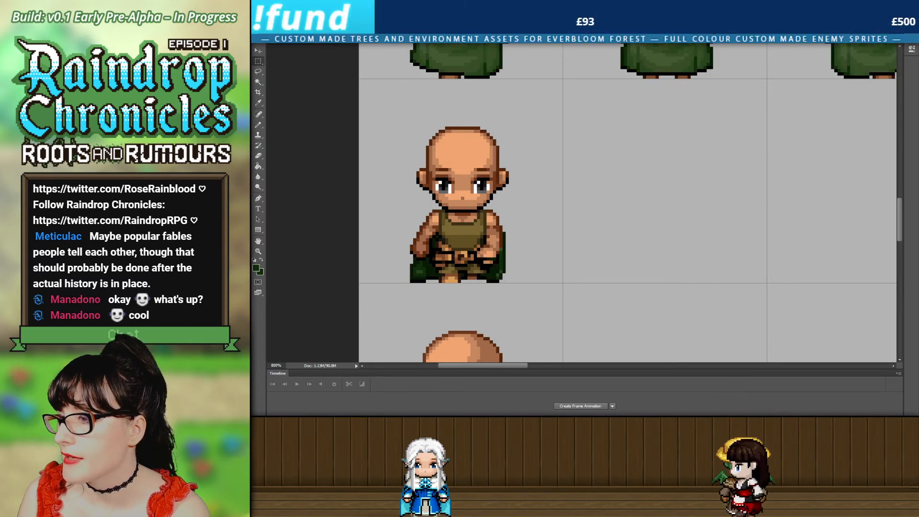
click(918, 307)
click(918, 307)
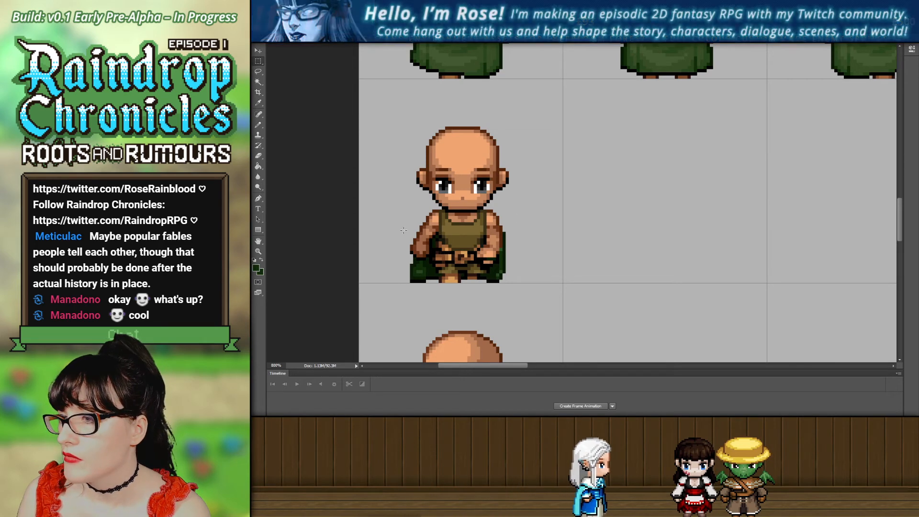
Select the belt area of the front-facing crouch's outfit, refine the belt around the hands, and clear the selection.
drag(403, 229, 519, 260)
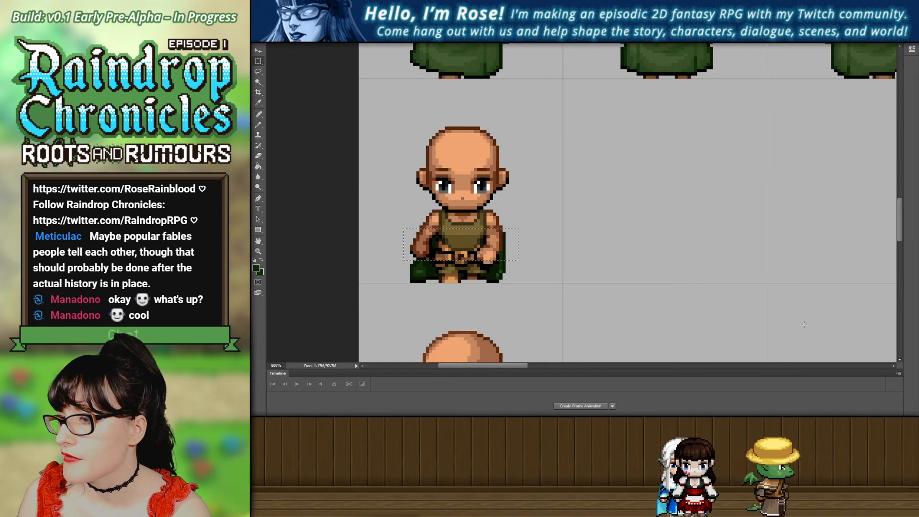
key(ctrl+d)
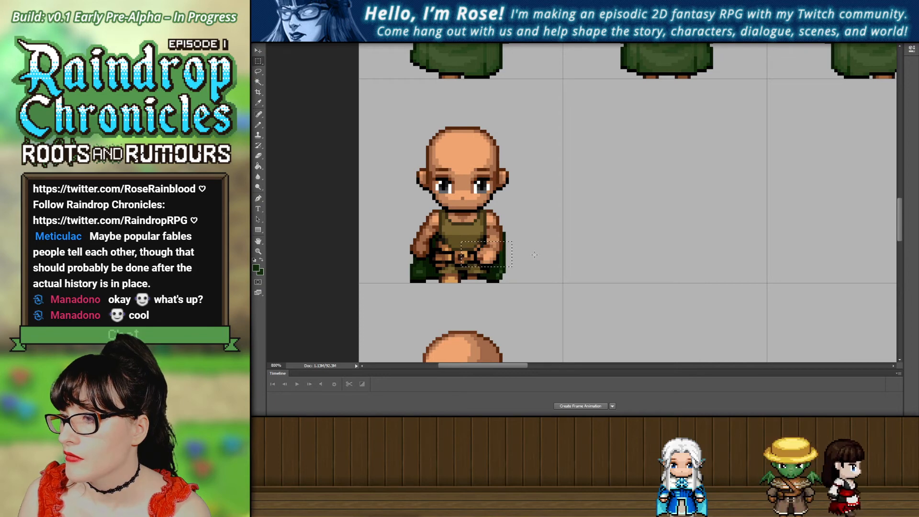
key(ctrl+d)
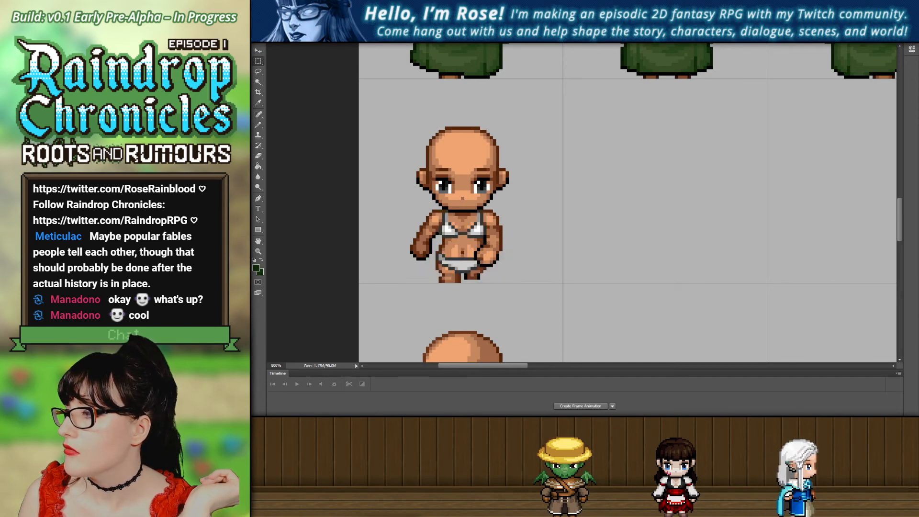
Examine the crouching sprites as a whole and then the left-facing crouch's outfit up close.
click(258, 252)
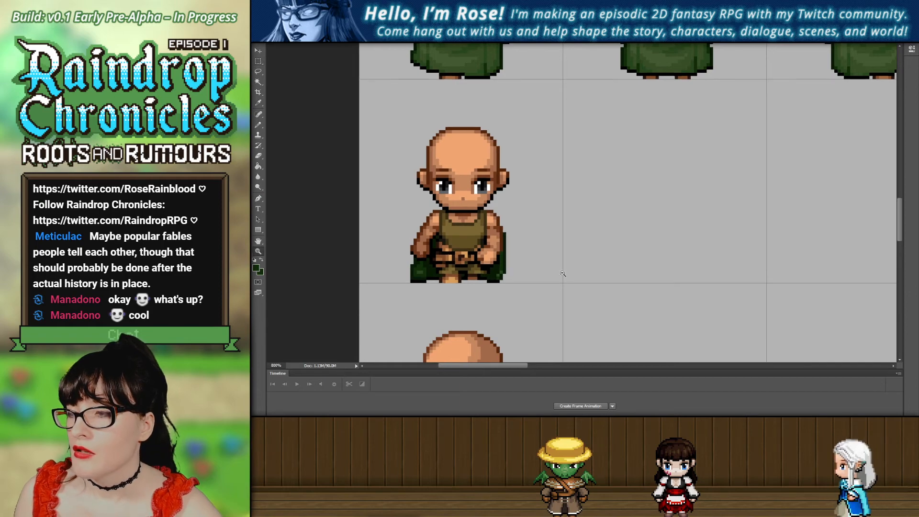
alt+click(563, 275)
alt+click(562, 275)
alt+click(562, 276)
alt+click(563, 275)
alt+click(563, 275)
alt+click(563, 276)
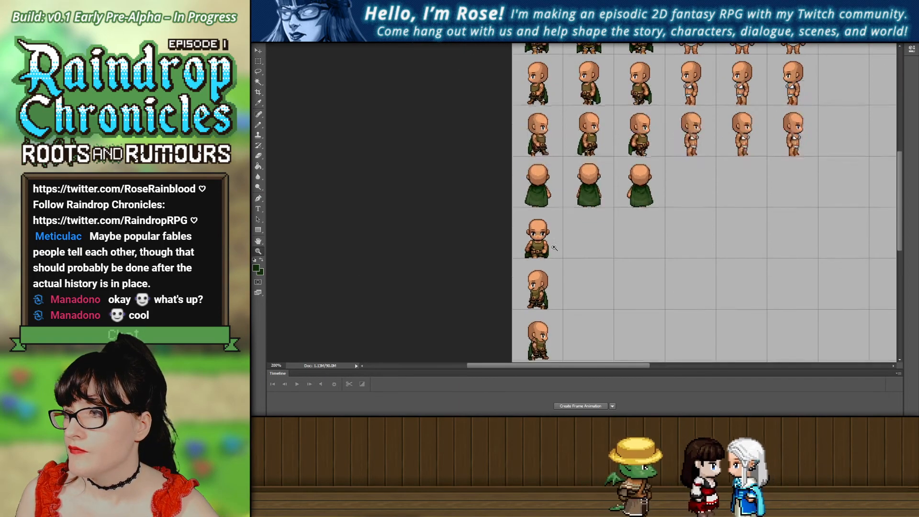
click(564, 281)
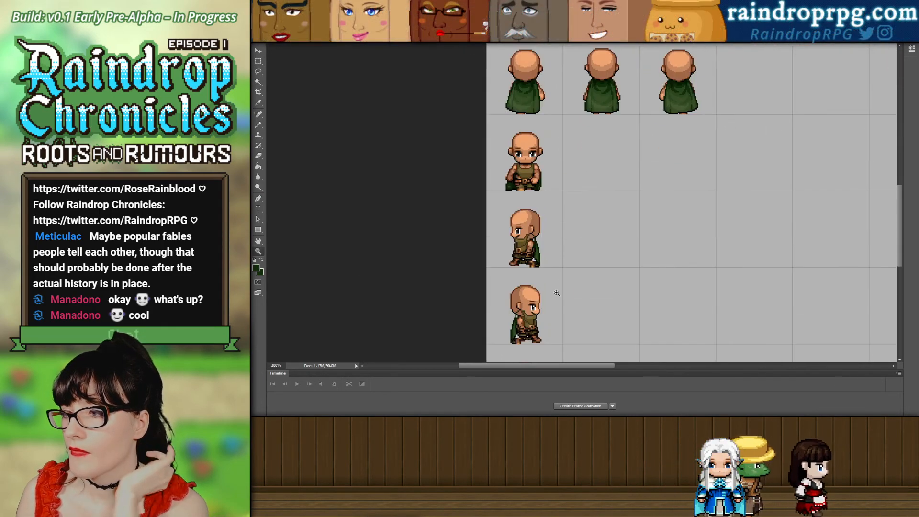
click(562, 263)
click(563, 242)
click(562, 222)
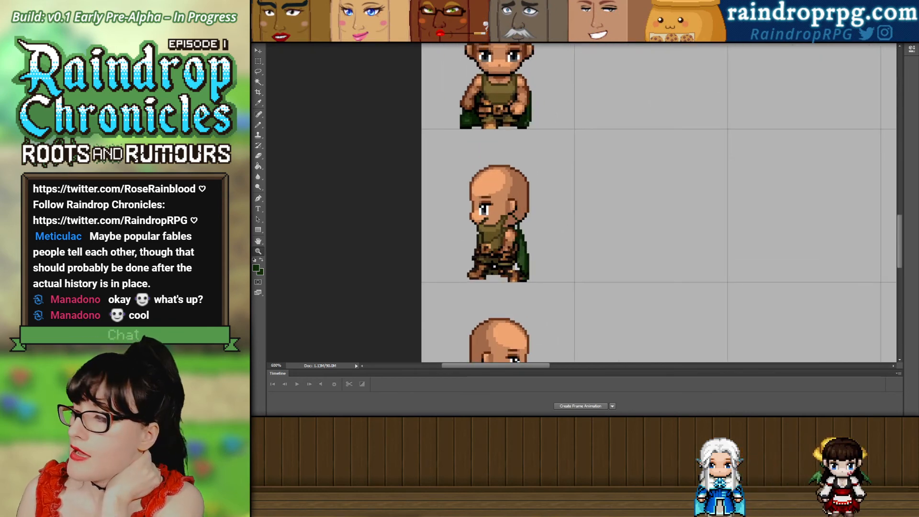
click(586, 213)
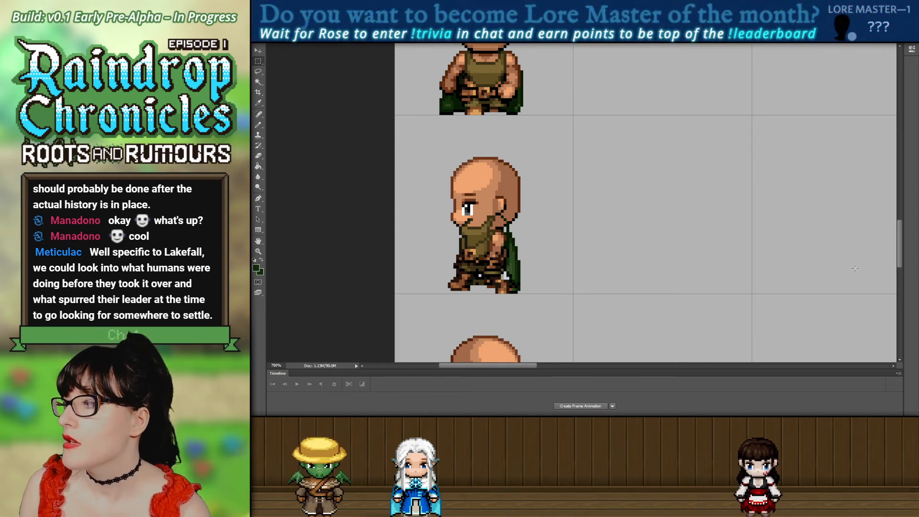
Compare the left-facing crouch with its outfit hidden and shown.
key(ctrl+z)
key(ctrl+z)
key(ctrl+z)
key(ctrl+z)
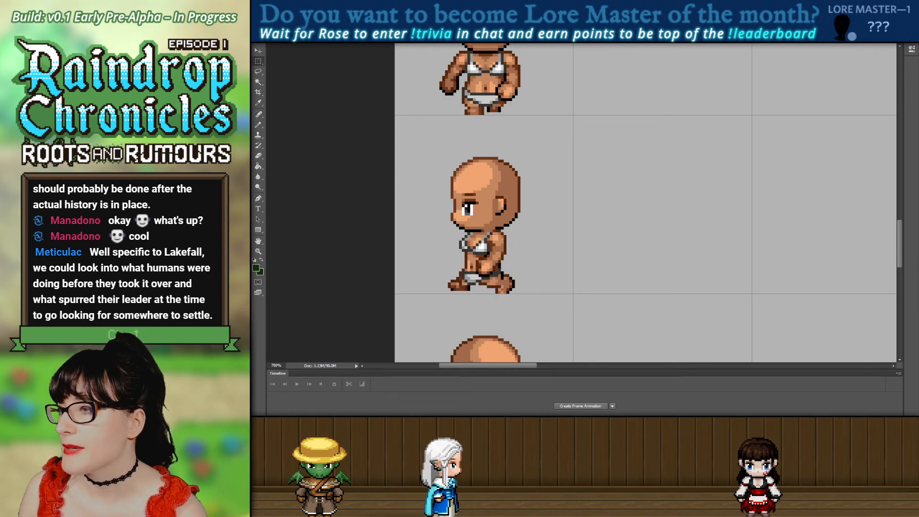
key(ctrl+z)
key(ctrl+z)
key(ctrl+z)
key(ctrl+z)
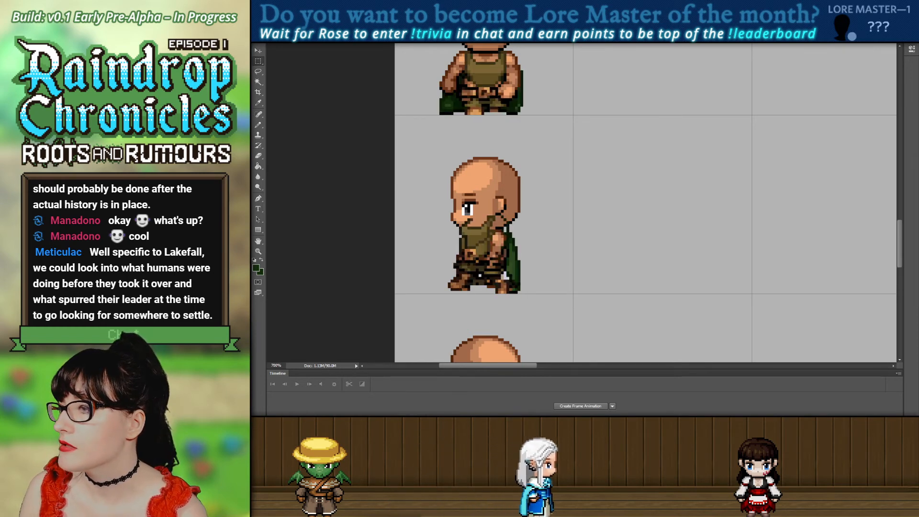
key(ctrl+z)
key(ctrl+z)
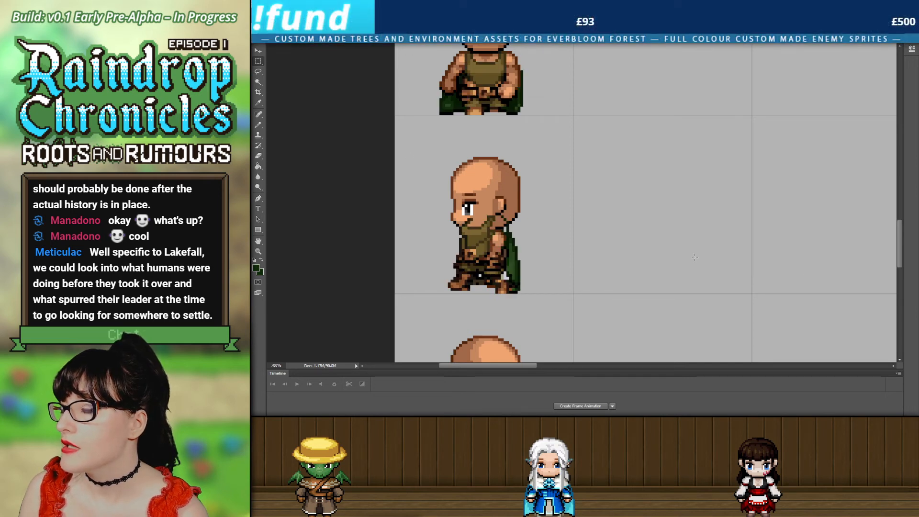
Select the left-, right- and back-facing crouches and delete the misaligned walking outfits from them.
scroll(492, 297, down, 6)
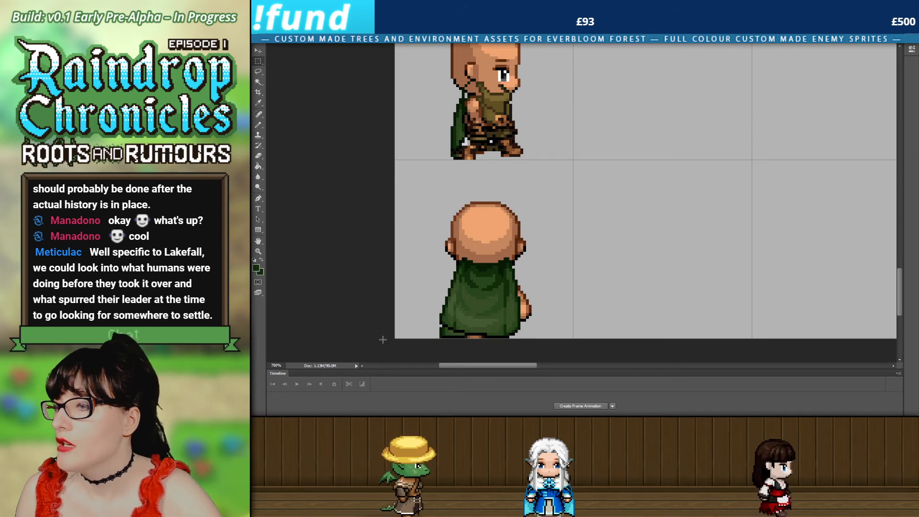
key(ctrl+z)
key(ctrl+z)
key(ctrl+z)
key(ctrl+z)
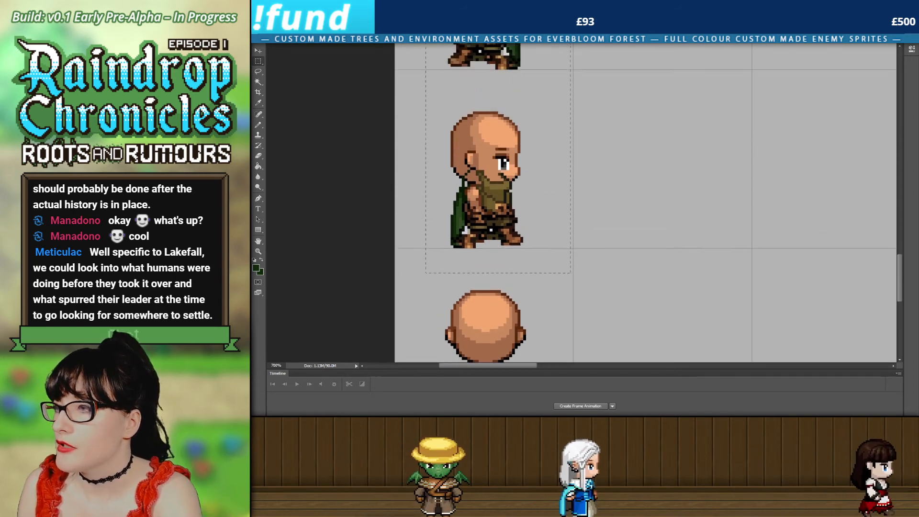
scroll(707, 222, up, 5)
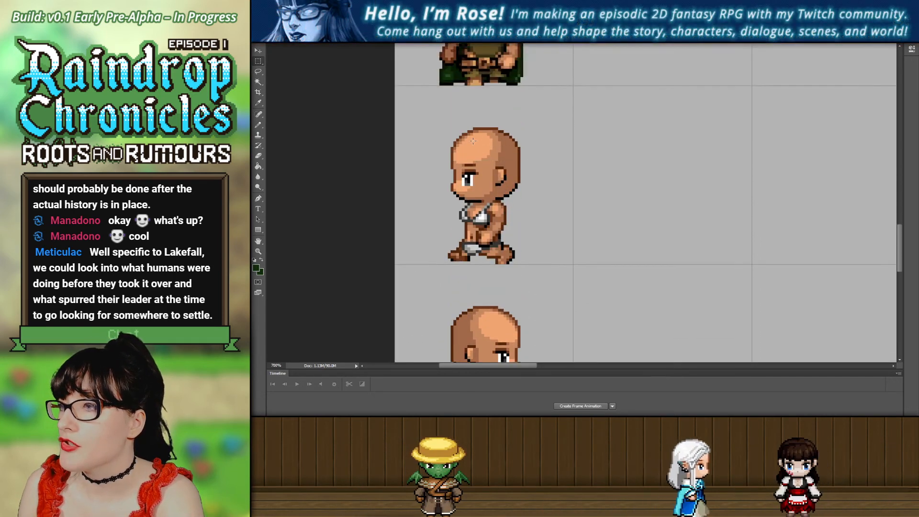
Select the walking sprites in all four directions and compare them with their outfits hidden and shown.
scroll(706, 223, up, 8)
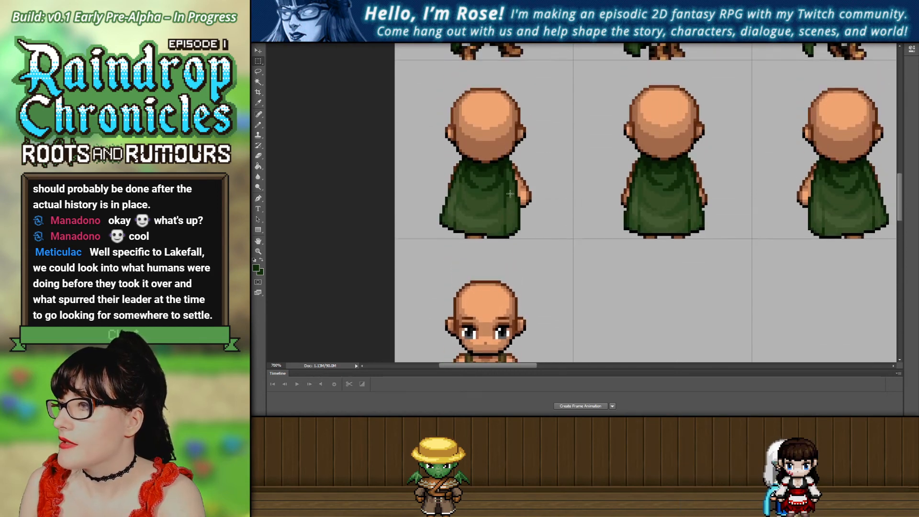
scroll(458, 194, up, 5)
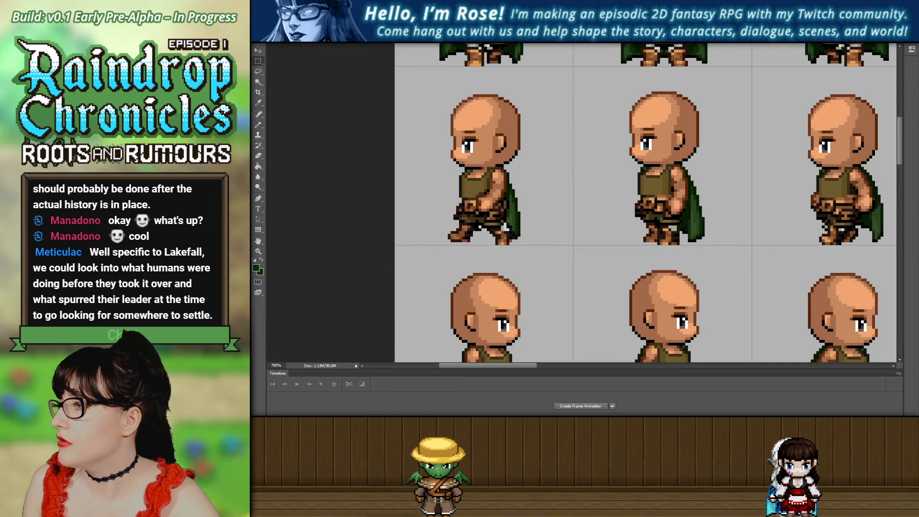
click(259, 251)
scroll(619, 250, down, 4)
scroll(619, 250, down, 3)
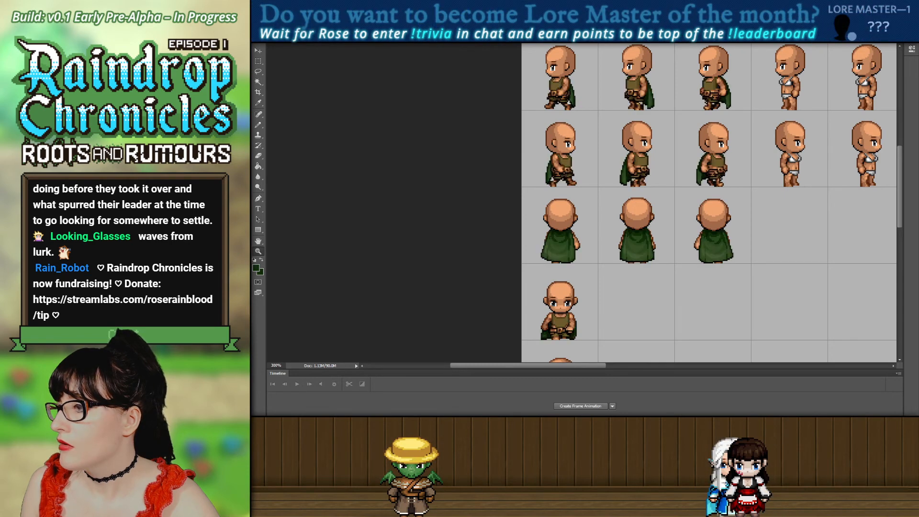
scroll(523, 181, up, 1)
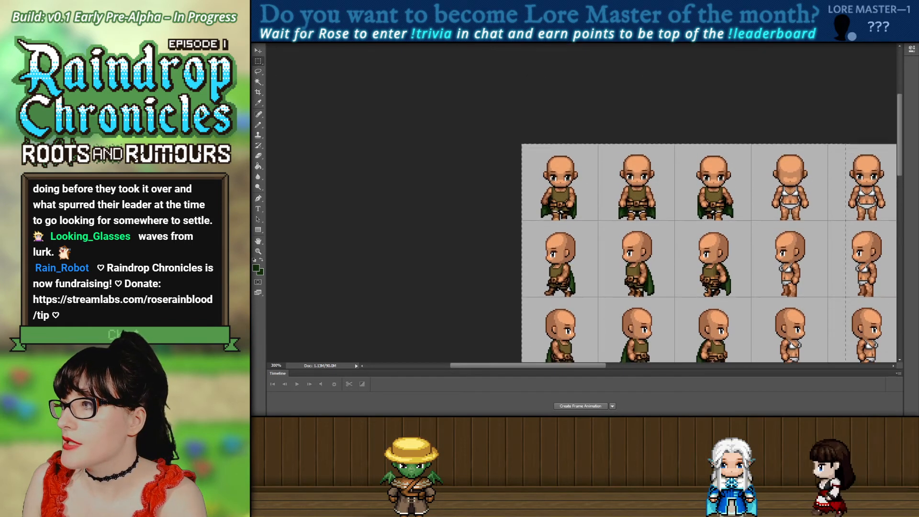
key(ctrl+z)
scroll(720, 234, down, 2)
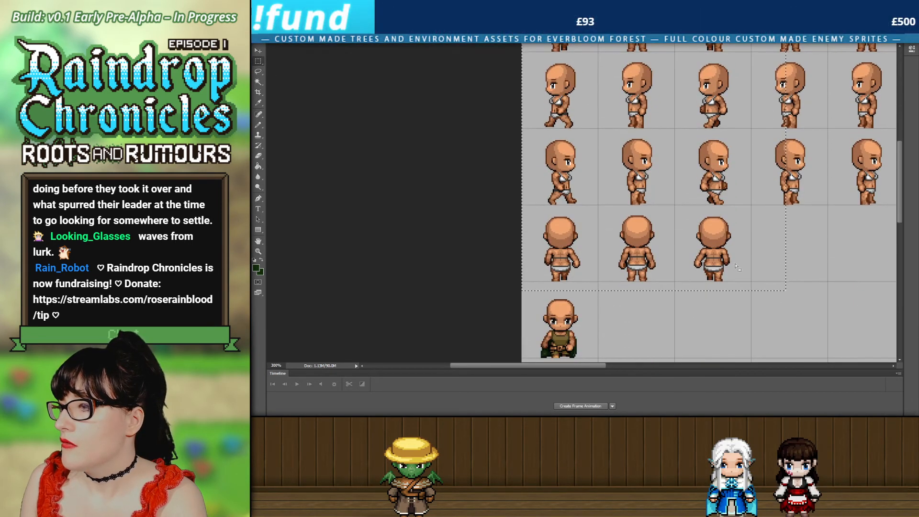
key(ctrl+z)
key(ctrl+alt+z)
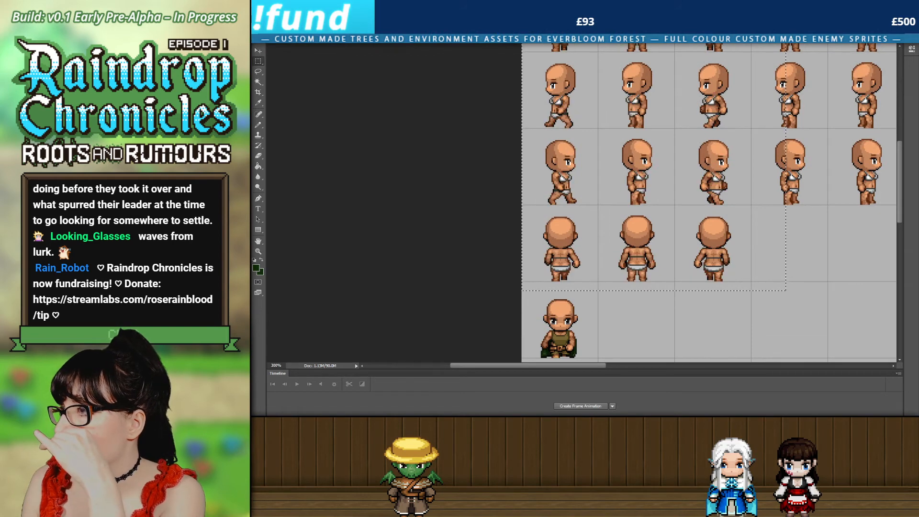
key(ctrl+alt+z)
key(ctrl+alt+z)
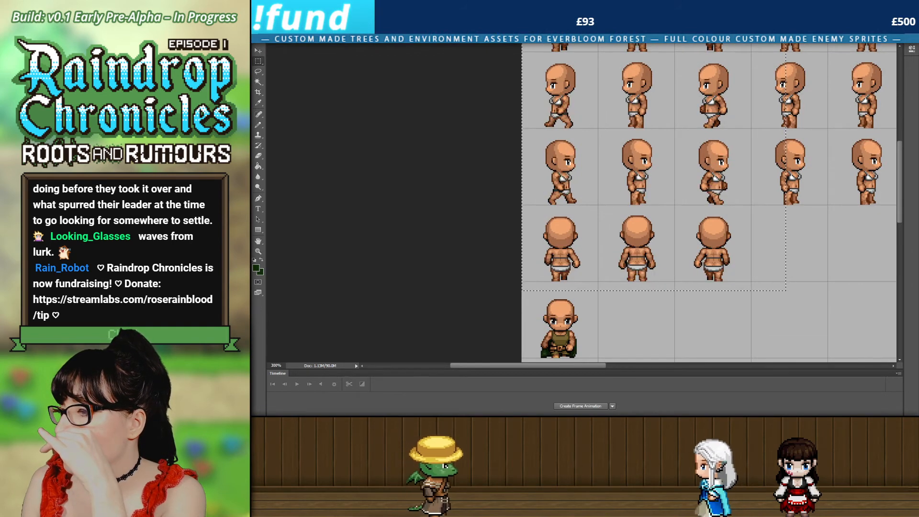
key(ctrl+alt+z)
key(ctrl+alt+z)
key(ctrl+z)
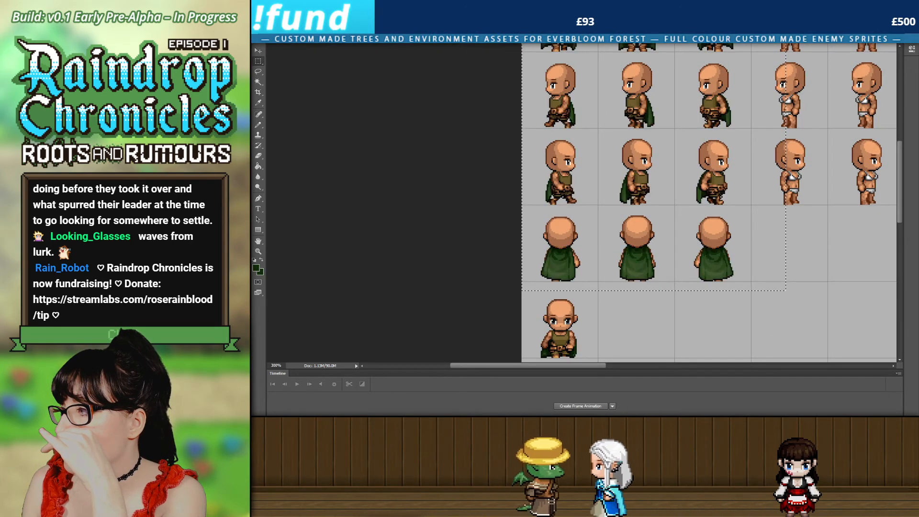
key(ctrl+z)
key(ctrl+z)
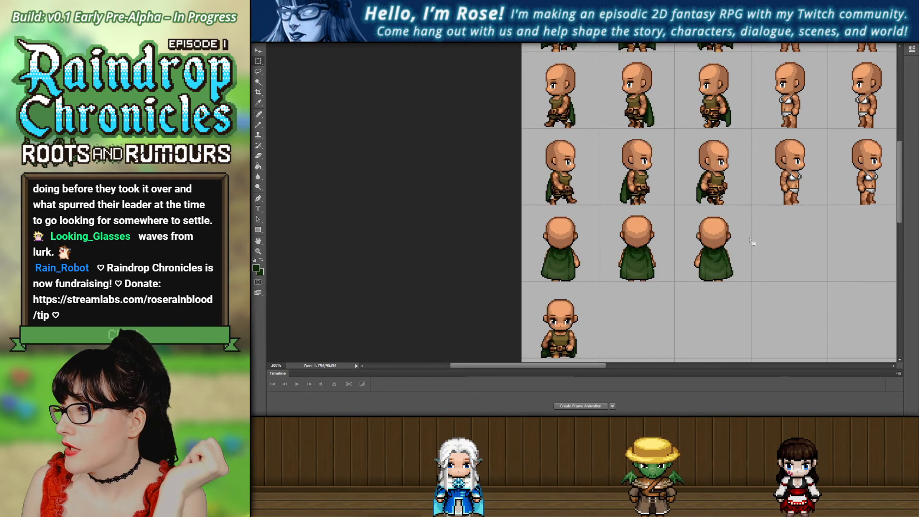
Copy the outfit of the first left-facing walking frame and move it down to the left-facing crouch.
scroll(750, 241, down, 2)
scroll(629, 272, up, 3)
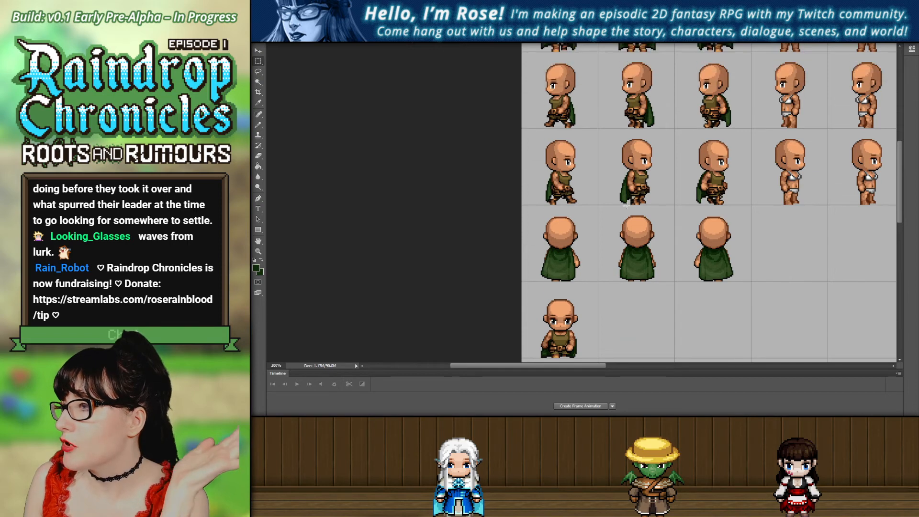
drag(523, 74, 599, 303)
click(526, 145)
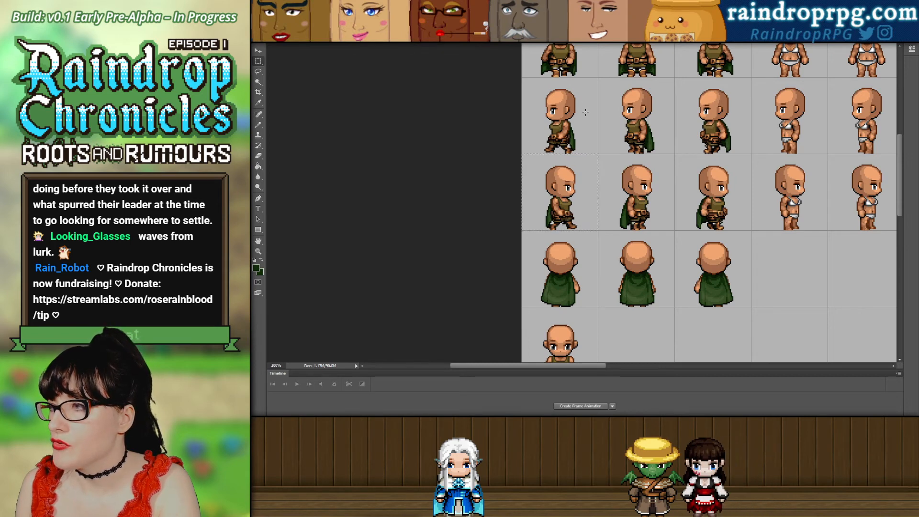
drag(514, 83, 513, 77)
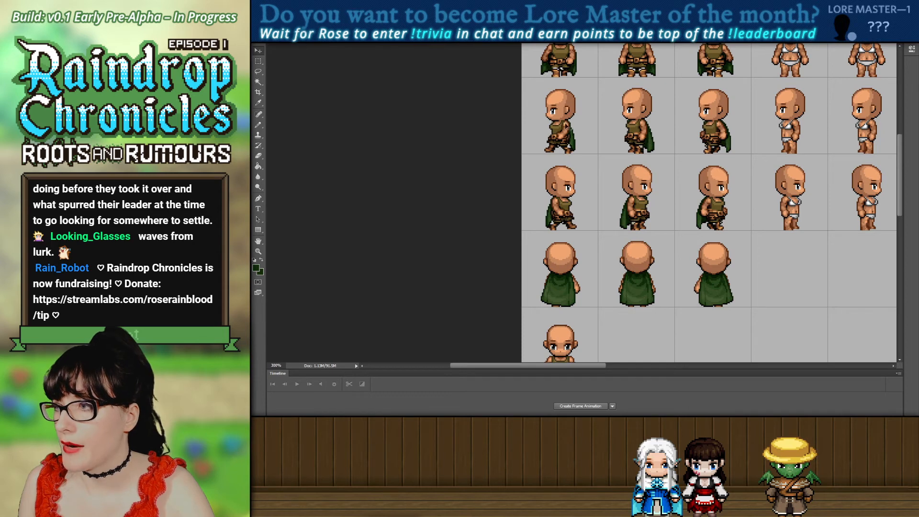
scroll(568, 331, down, 5)
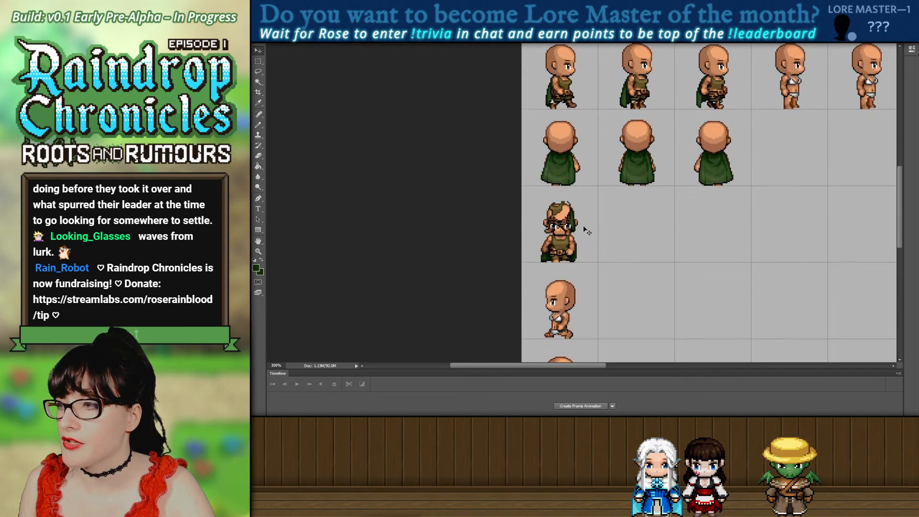
scroll(580, 339, down, 5)
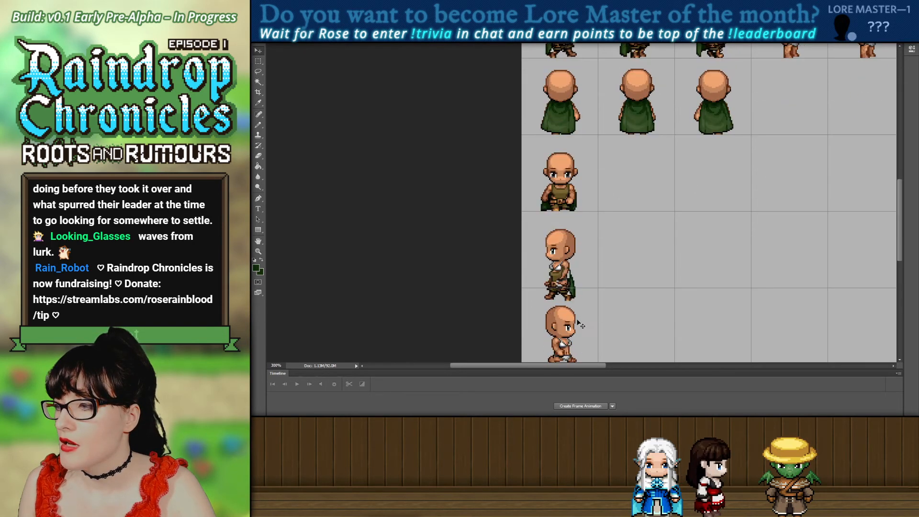
drag(577, 222, 580, 204)
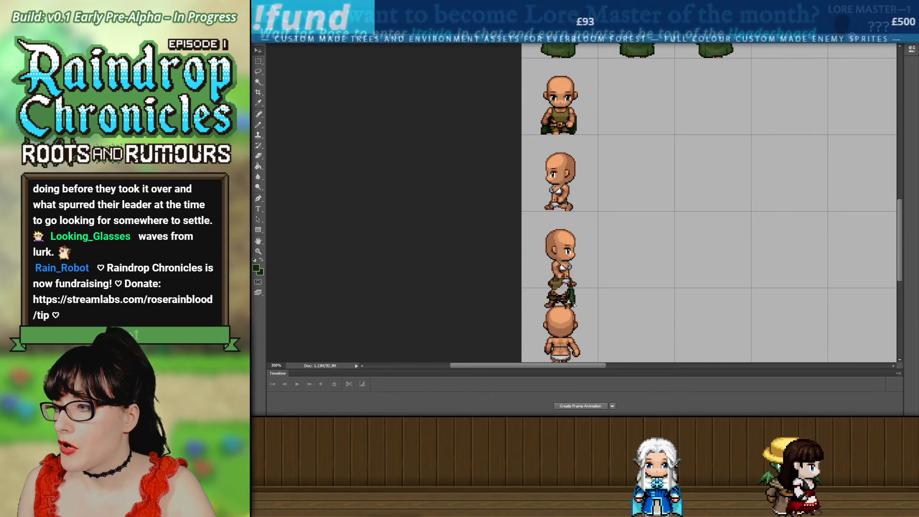
Align the copied walking outfit with the feet and torso of the left-facing crouching body.
click(260, 251)
click(601, 135)
click(572, 208)
click(572, 208)
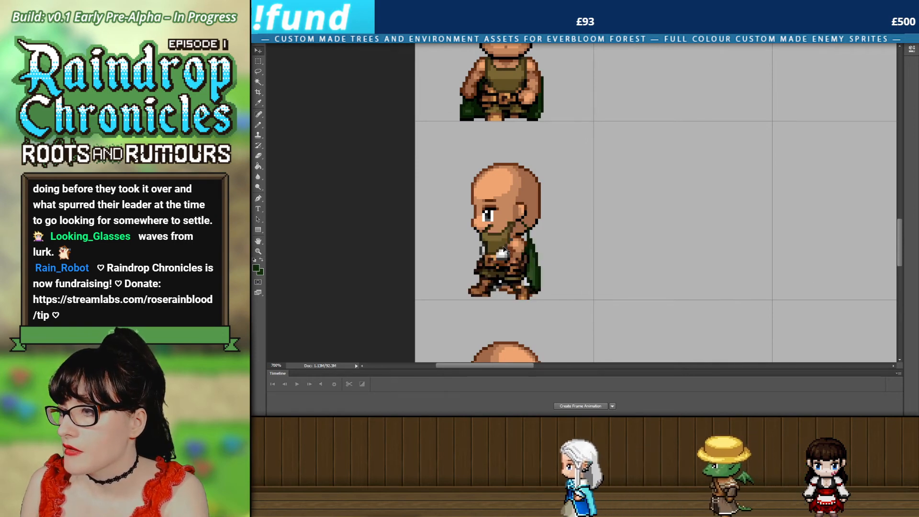
mouse_move(499, 229)
mouse_down()
mouse_move(498, 243)
mouse_move(501, 233)
mouse_up()
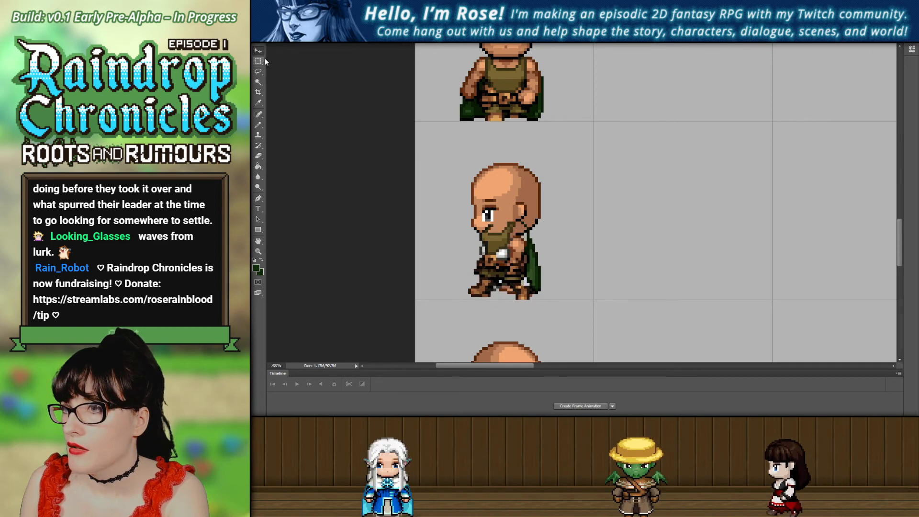
Select the upper part of the left-facing crouch's outfit and lower the tunic, belt and cape onto the crouching body.
click(258, 61)
drag(443, 122, 474, 166)
drag(594, 248, 584, 257)
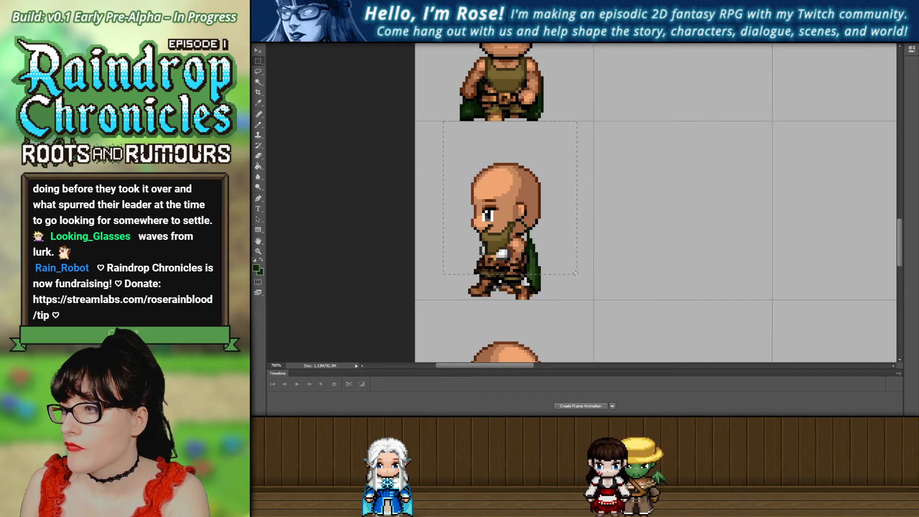
drag(575, 276, 577, 277)
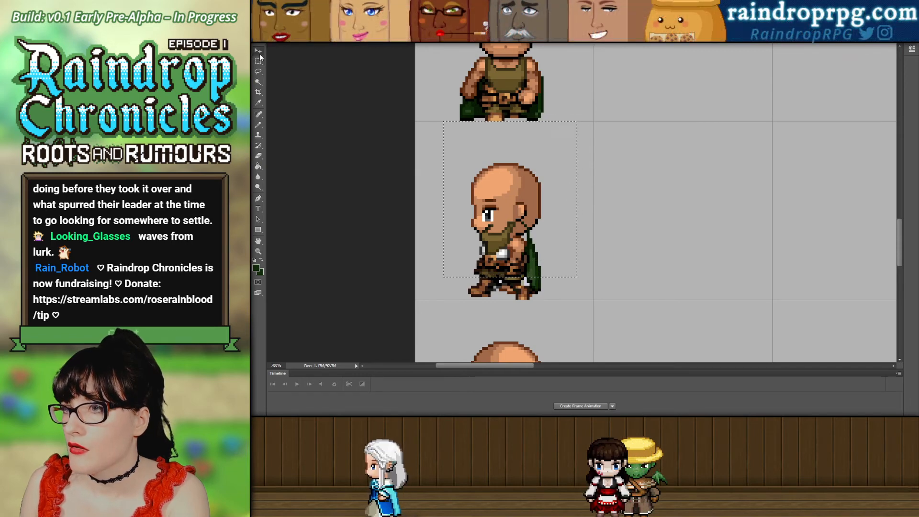
key(ctrl+z)
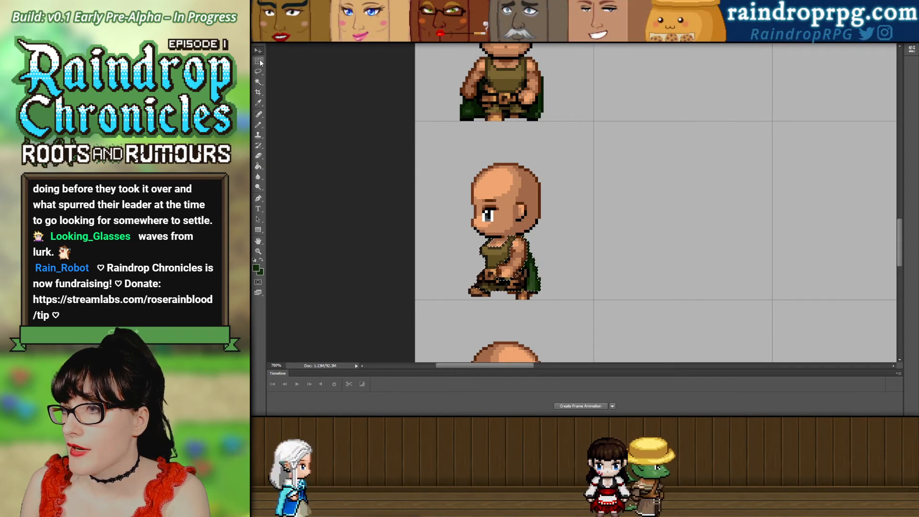
key(ctrl+d)
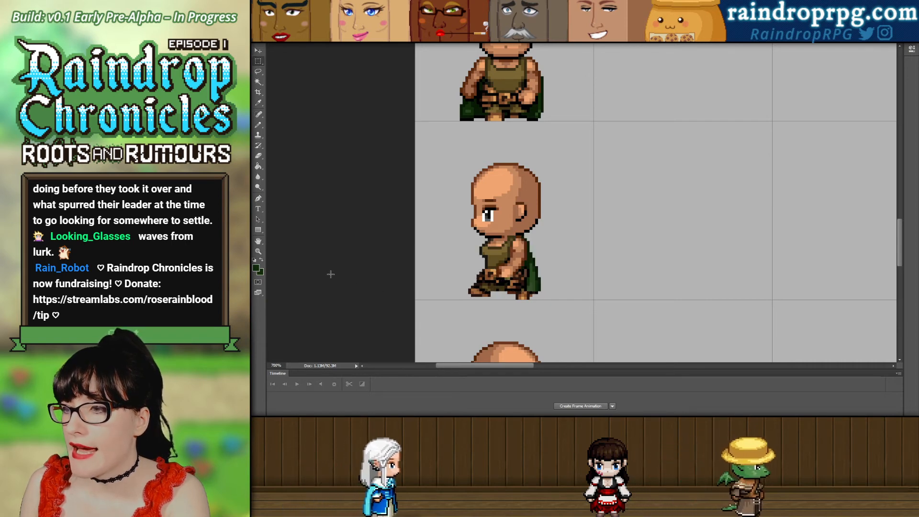
Compare the left-facing crouching body with its outfit hidden and shown to check the fit around the legs and cape.
click(258, 251)
drag(510, 280, 511, 279)
scroll(511, 279, down, 2)
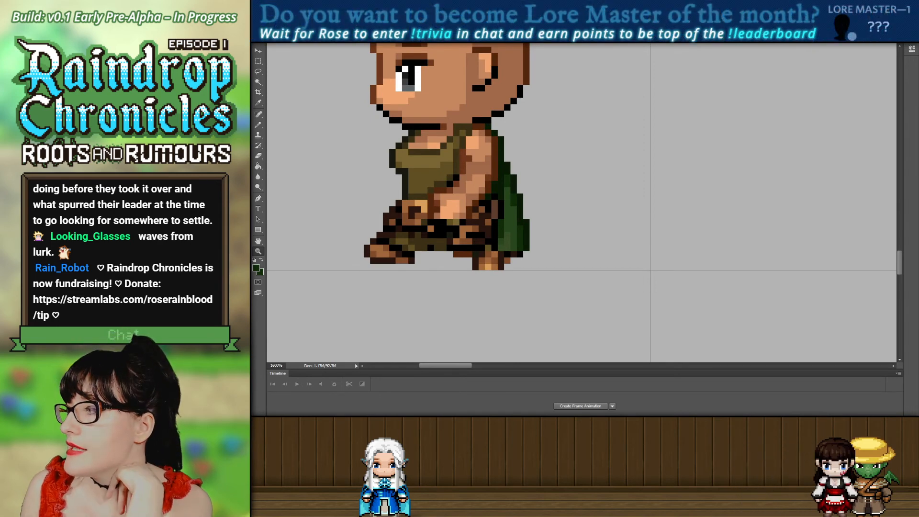
key(ctrl+comma)
key(ctrl+comma)
key(ctrl+comma)
key(ctrl+comma)
key(ctrl+comma)
key(ctrl+comma)
key(ctrl+comma)
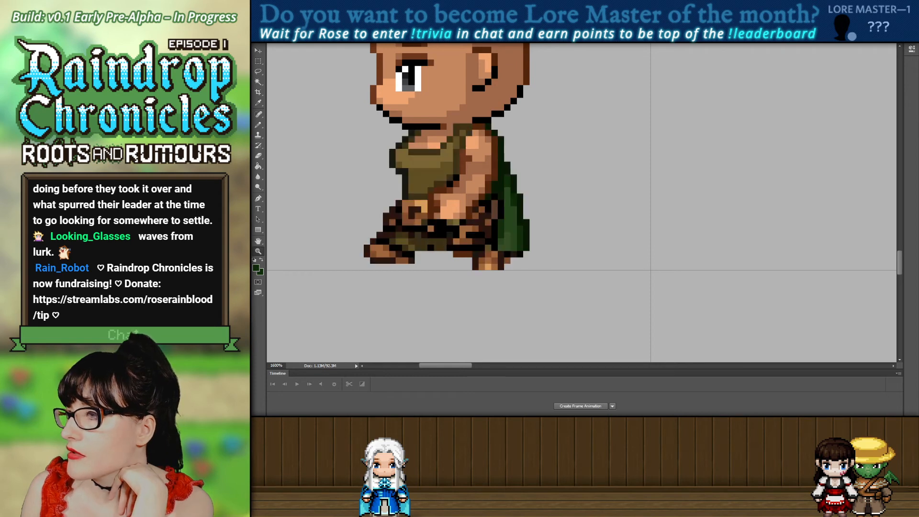
key(ctrl+comma)
key(ctrl+comma)
key(ctrl+comma)
key(ctrl+comma)
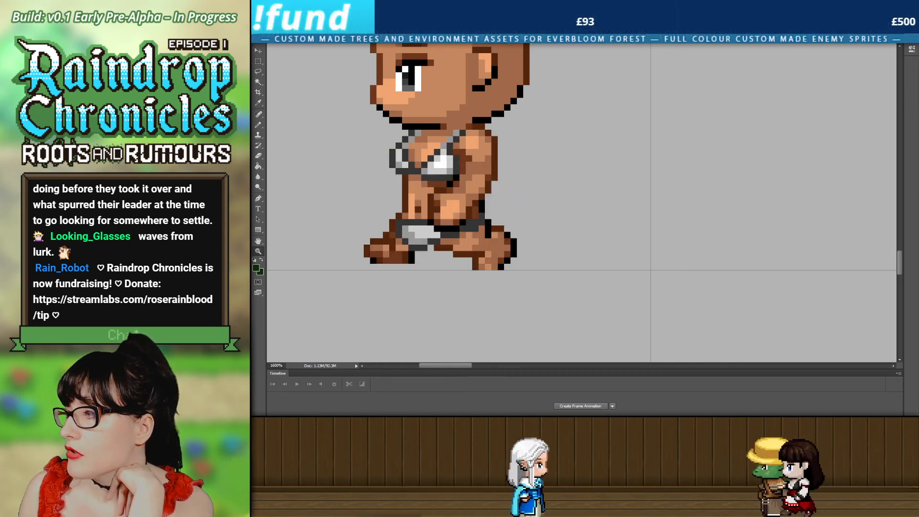
key(ctrl+comma)
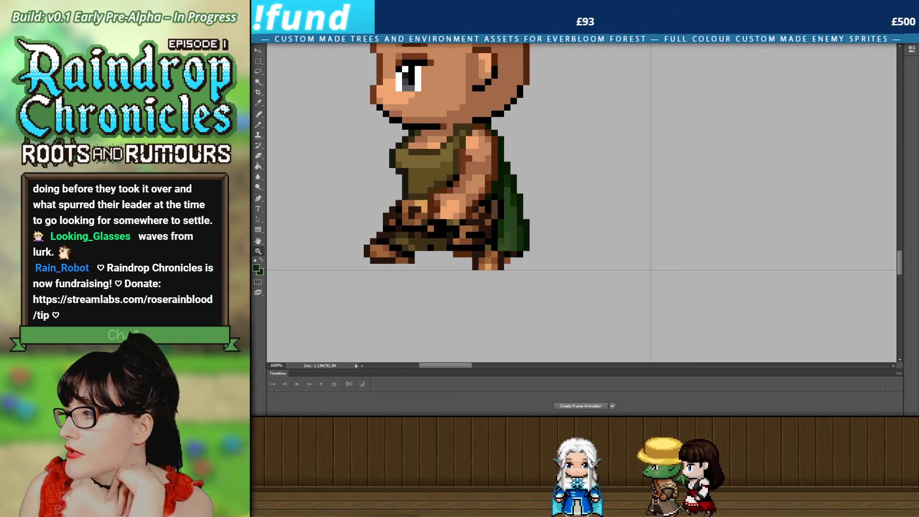
key(ctrl+comma)
key(ctrl+comma)
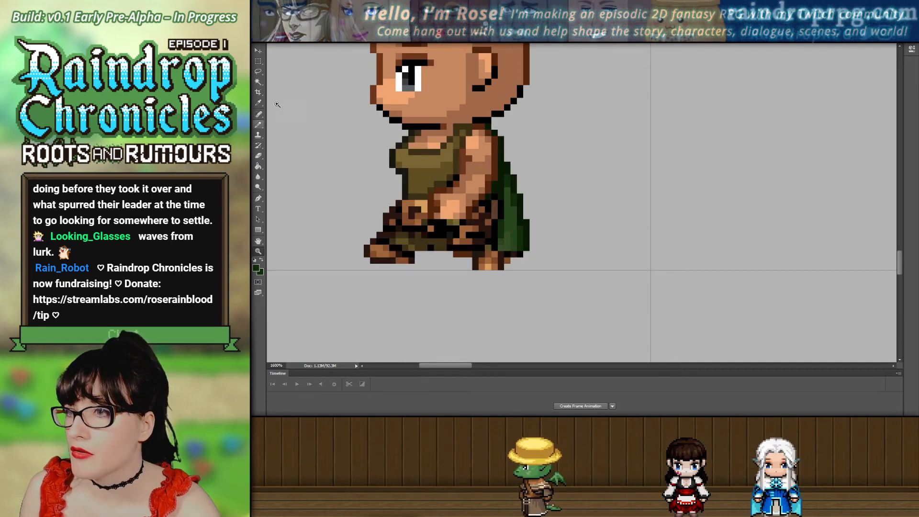
Hide the guides and extend the left-facing crouch's cape down to foot level with a black outline and green fill pixels.
key(i)
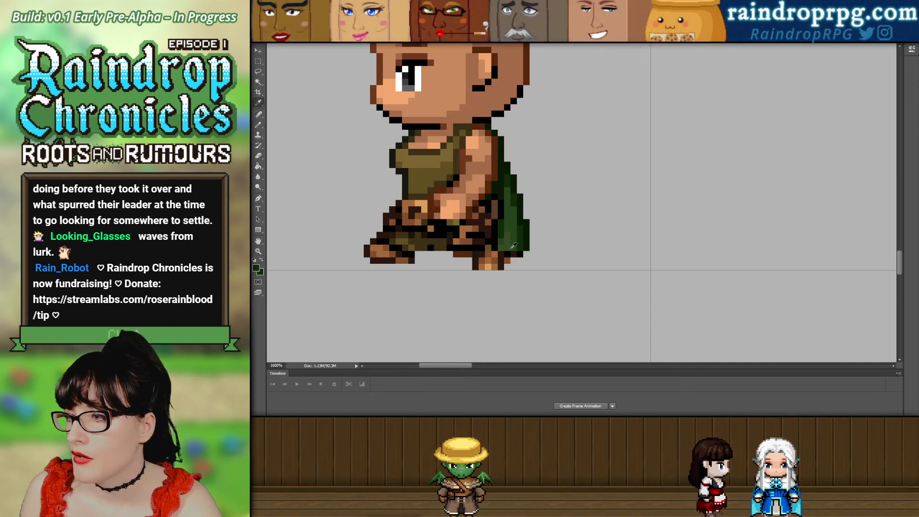
click(514, 252)
key(b)
drag(506, 273, 514, 273)
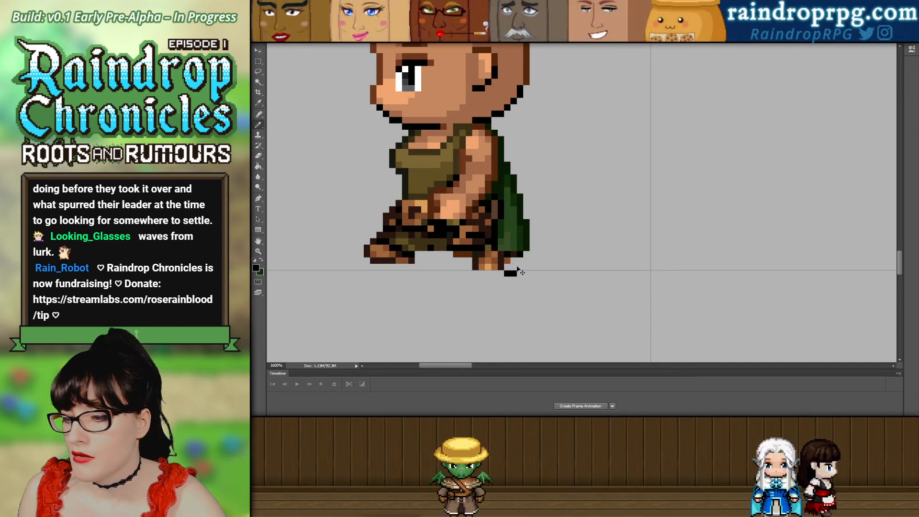
key(ctrl+z)
key(ctrl+semicolon)
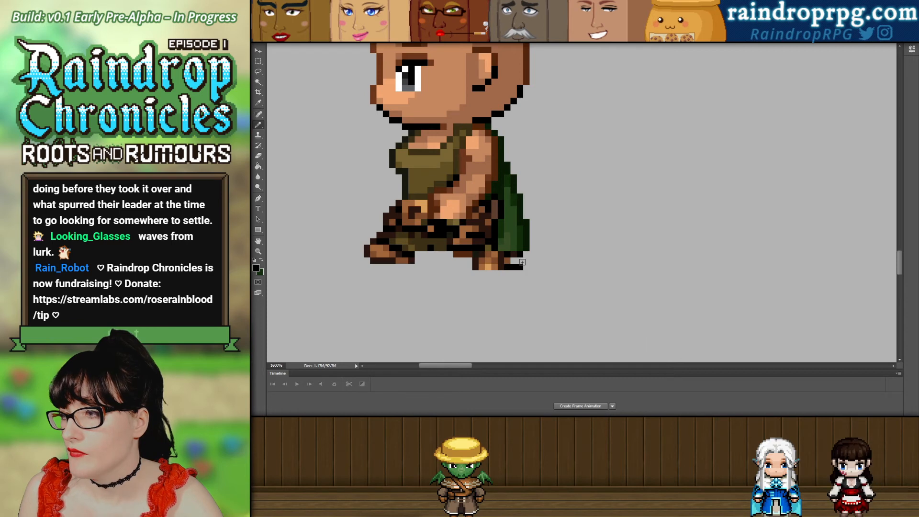
alt+click(526, 244)
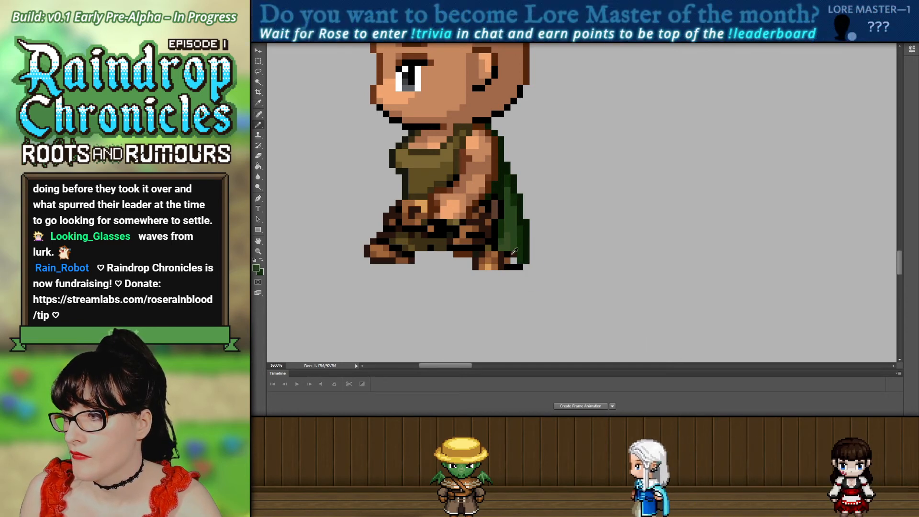
drag(514, 252, 514, 263)
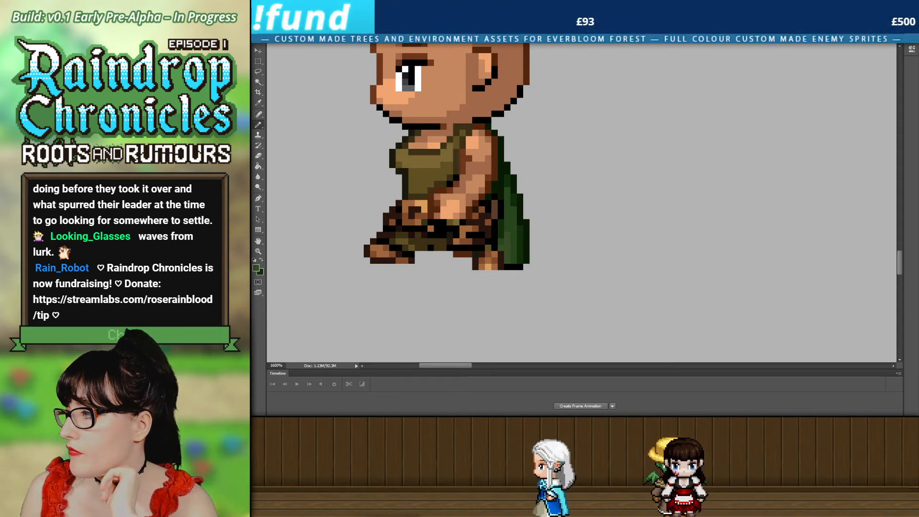
Review the lengthened cape on the left-facing crouch against the walking frames and the other crouching sprites.
click(258, 252)
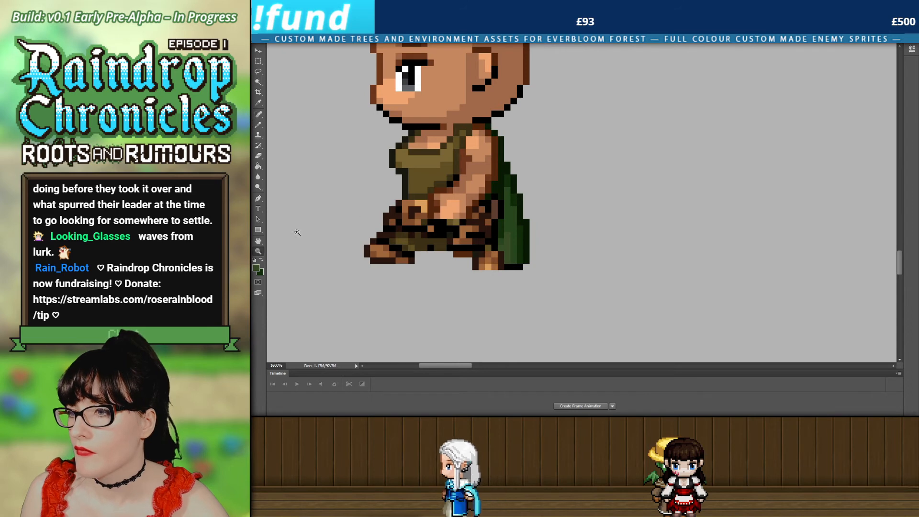
alt+click(508, 219)
alt+click(509, 219)
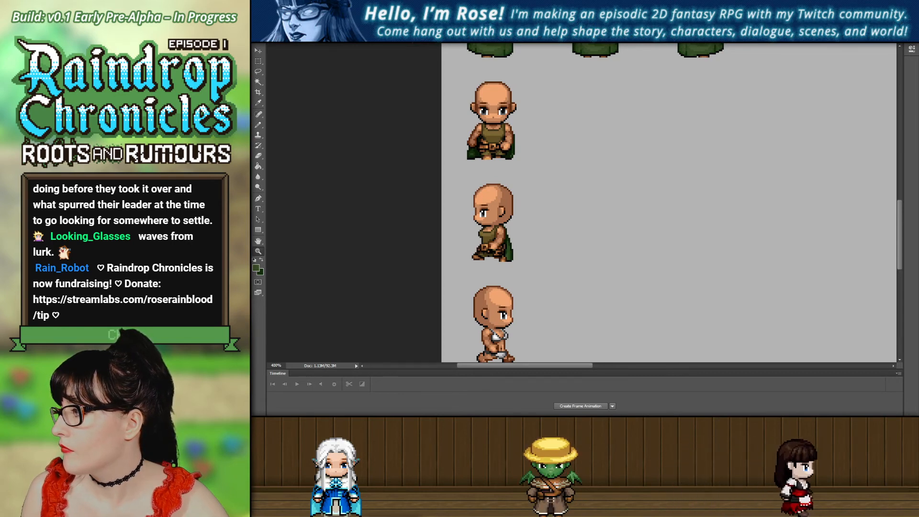
drag(588, 365, 596, 366)
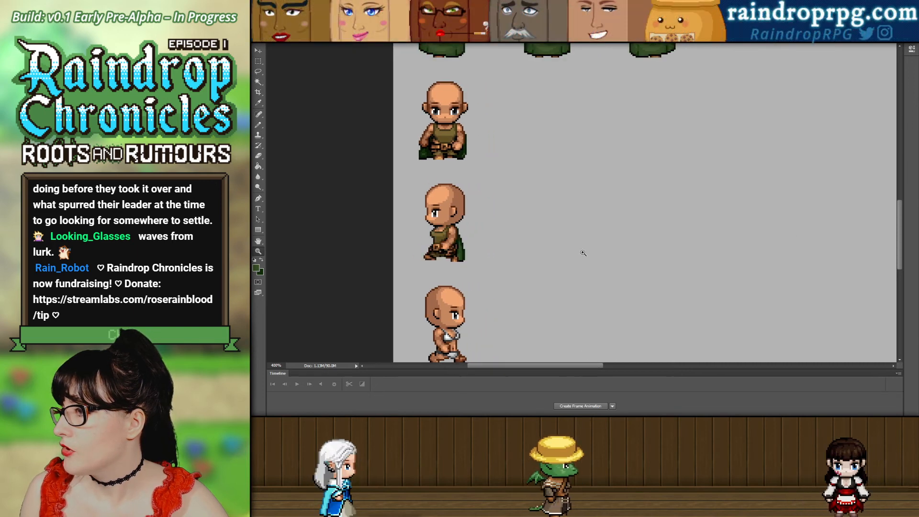
scroll(583, 254, up, 5)
drag(900, 206, 898, 237)
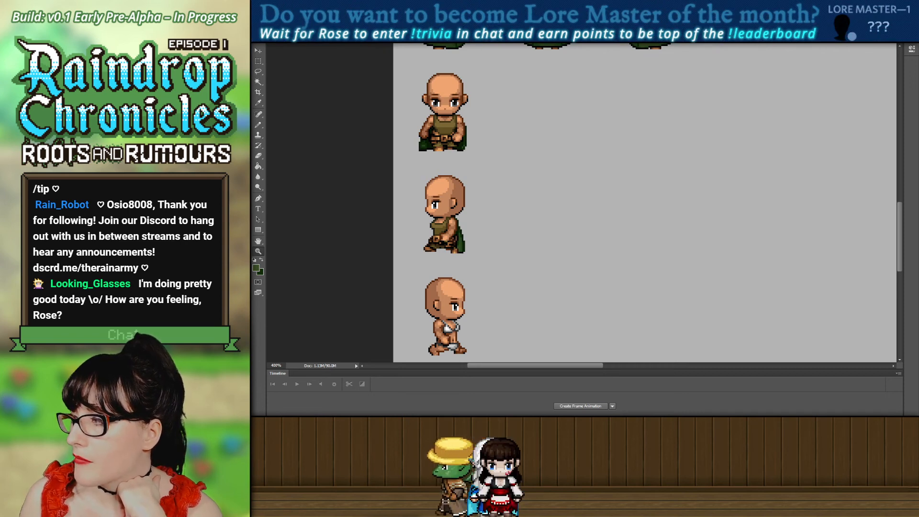
scroll(593, 231, up, 5)
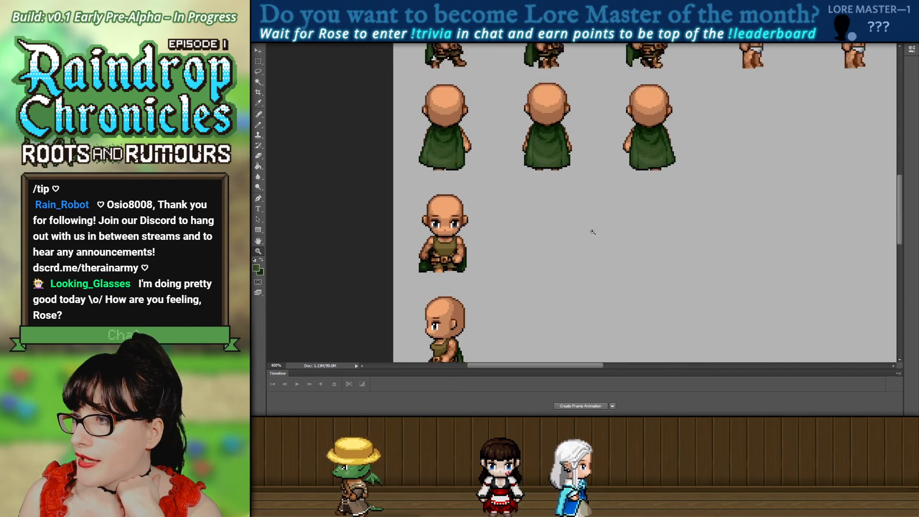
scroll(592, 231, up, 1)
scroll(719, 225, down, 4)
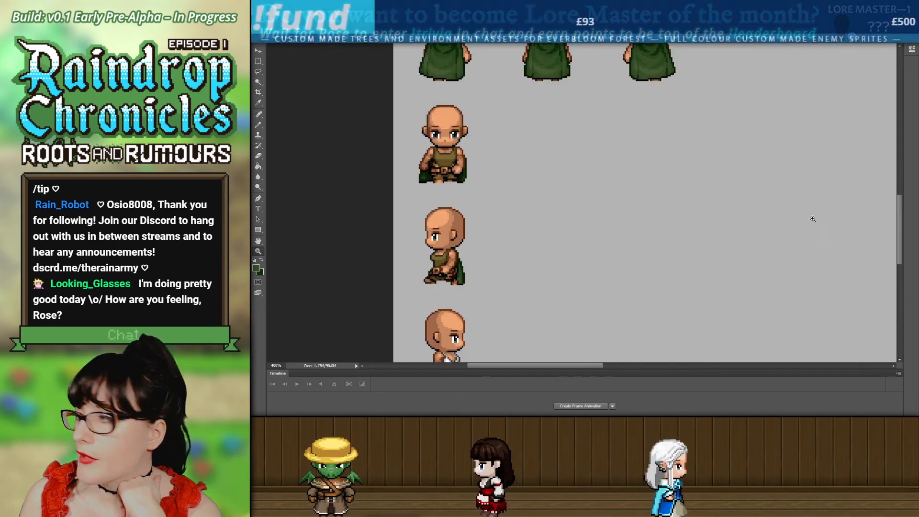
scroll(519, 256, down, 4)
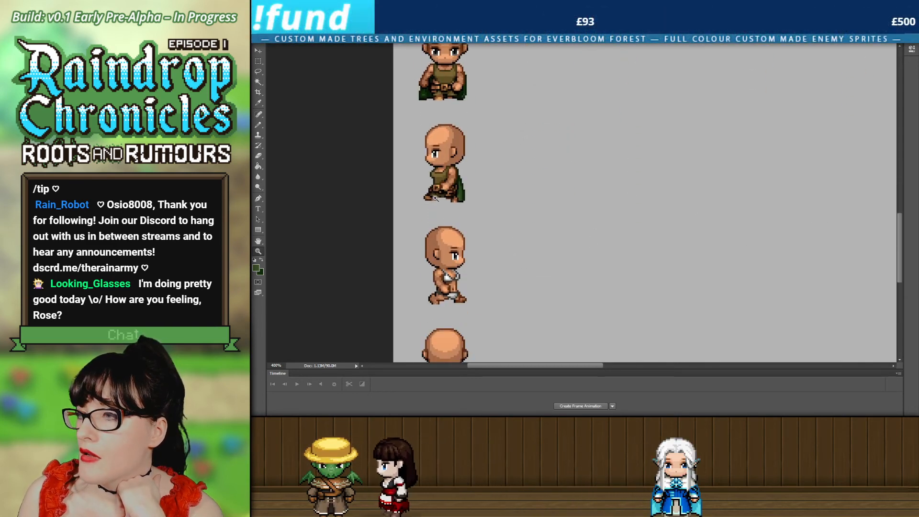
scroll(413, 191, down, 2)
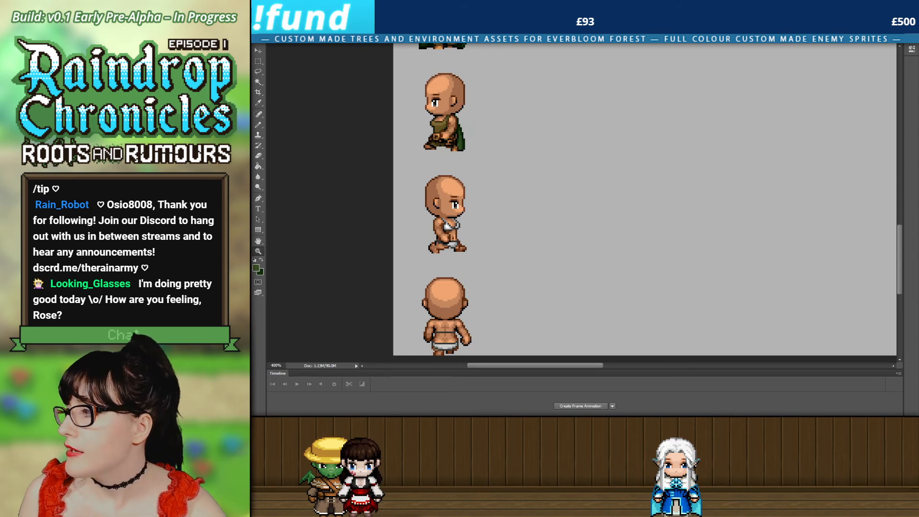
scroll(286, 66, up, 1)
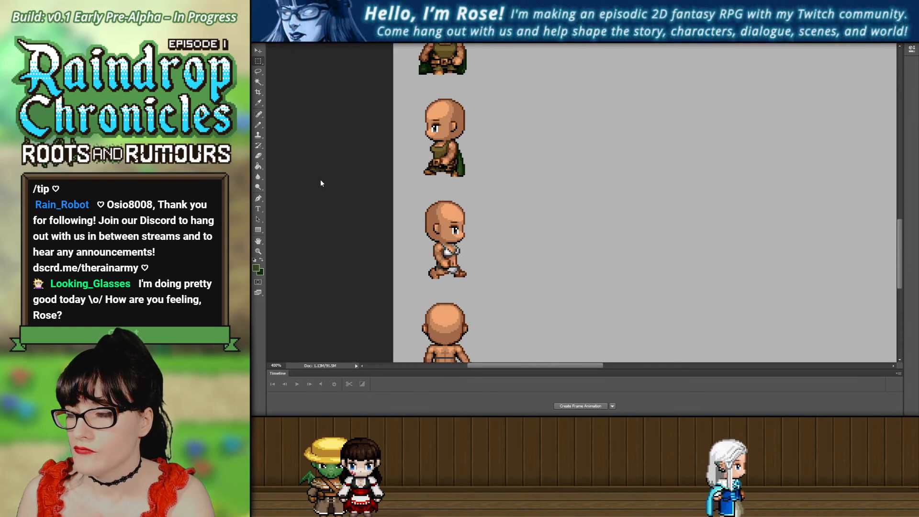
Mirror a copy of the left-facing crouch's outfit horizontally and move it down onto the right-facing crouching body.
key(ctrl+z)
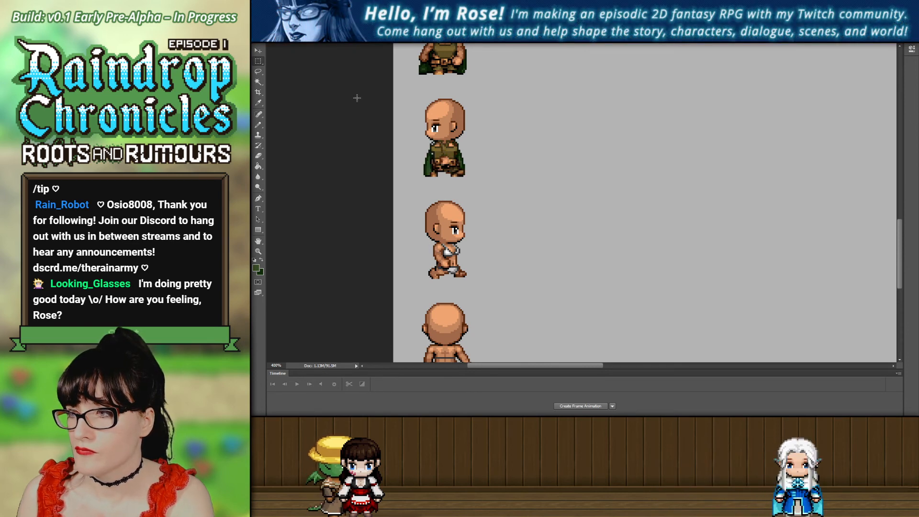
key(Down)
key(Down)
key(Down)
key(Down)
key(Down)
key(Down)
key(Down)
key(Down)
key(Down)
key(Down)
key(Down)
key(Down)
key(Down)
key(Down)
key(Down)
key(Down)
key(Down)
key(Down)
key(Down)
key(Down)
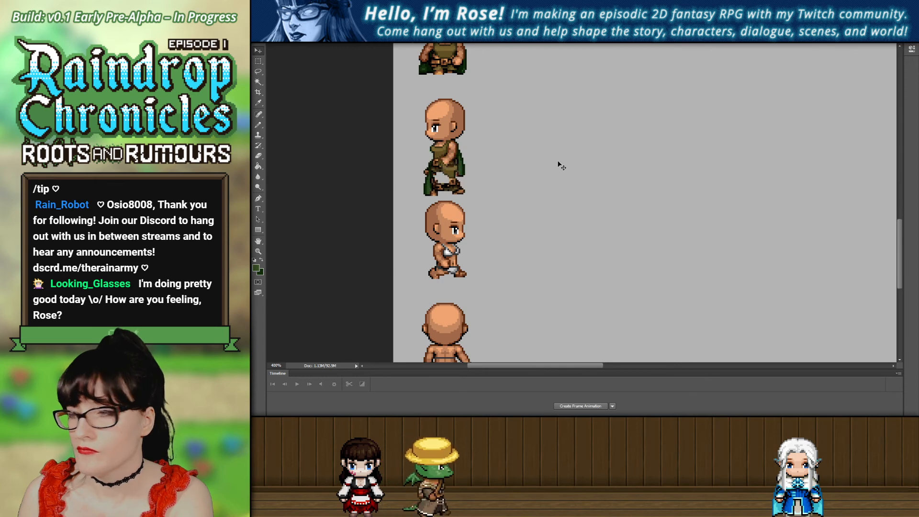
key(Down)
key(Down)
key(Down)
key(Down)
key(Down)
key(Down)
key(Down)
key(Down)
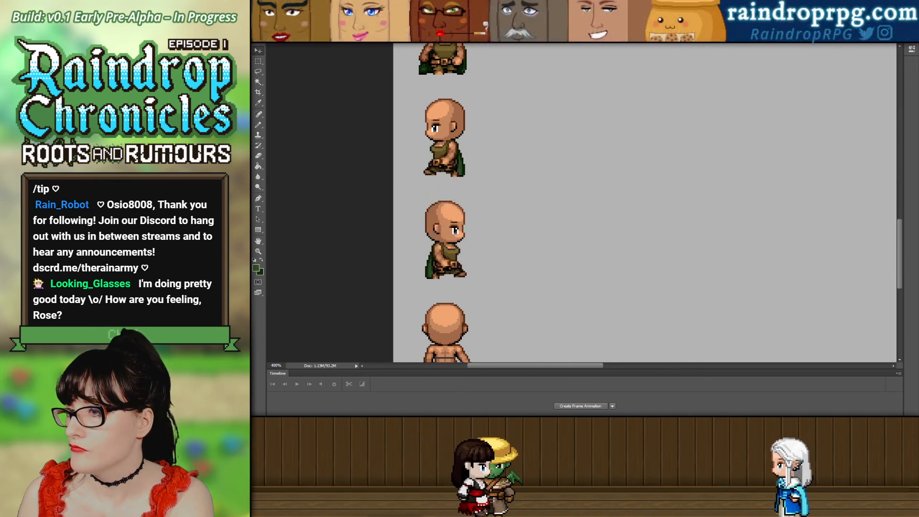
Examine the front-, left- and right-facing crouching sprites at several magnifications and compare them with their outfits hidden and shown.
key(h)
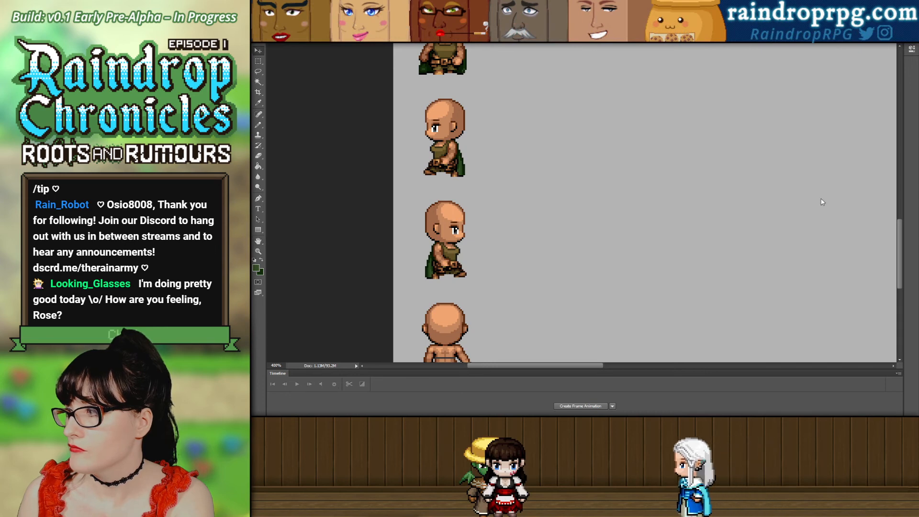
key(ctrl+comma)
key(ctrl+comma)
key(ctrl+comma)
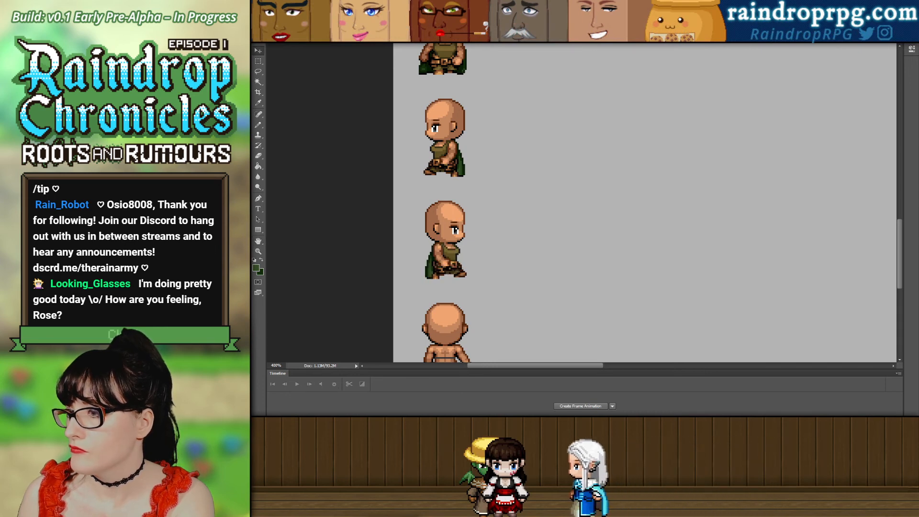
scroll(332, 139, up, 1)
key(ctrl+comma)
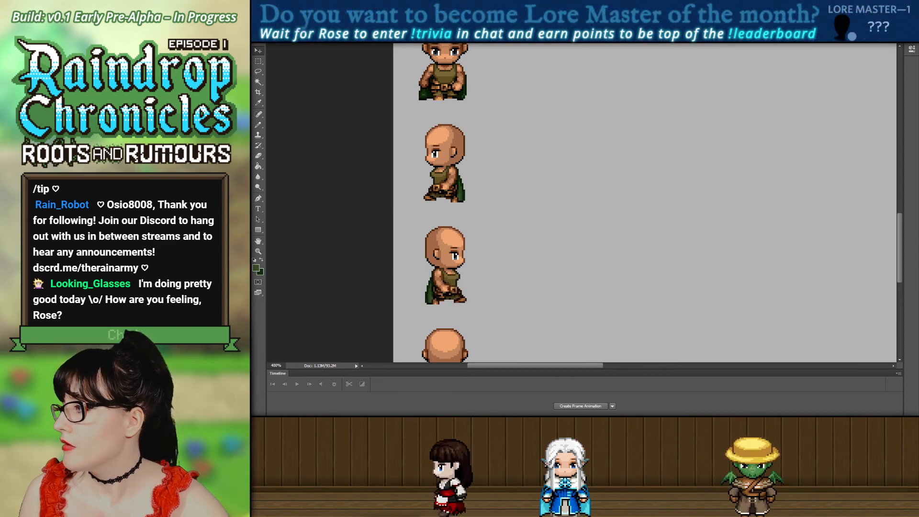
scroll(487, 173, up, 3)
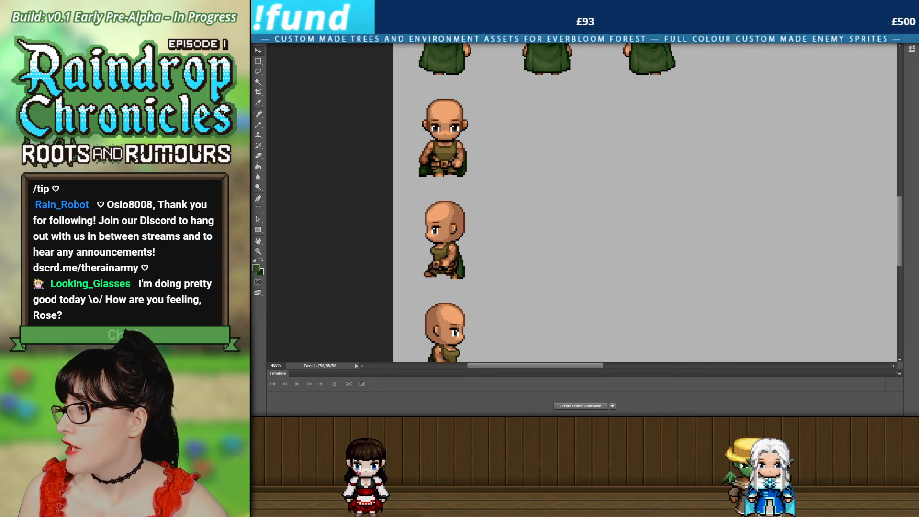
click(258, 251)
alt+click(582, 211)
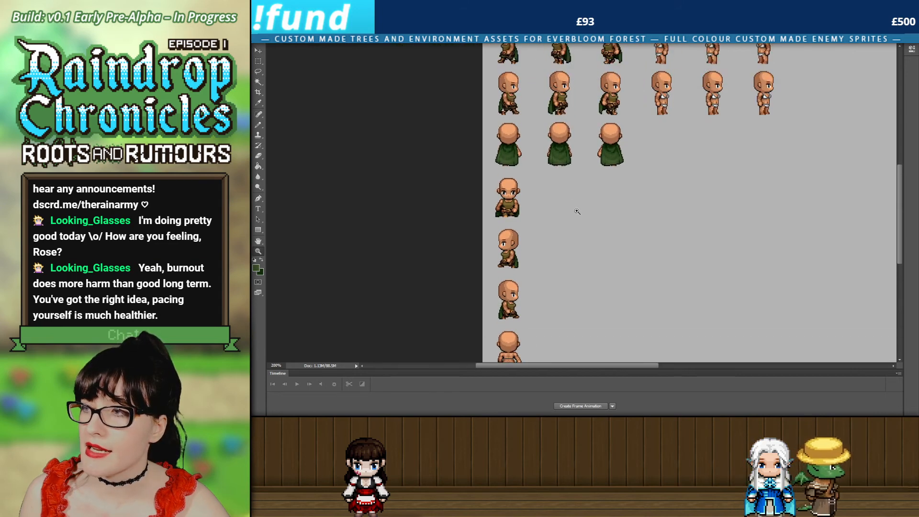
click(567, 228)
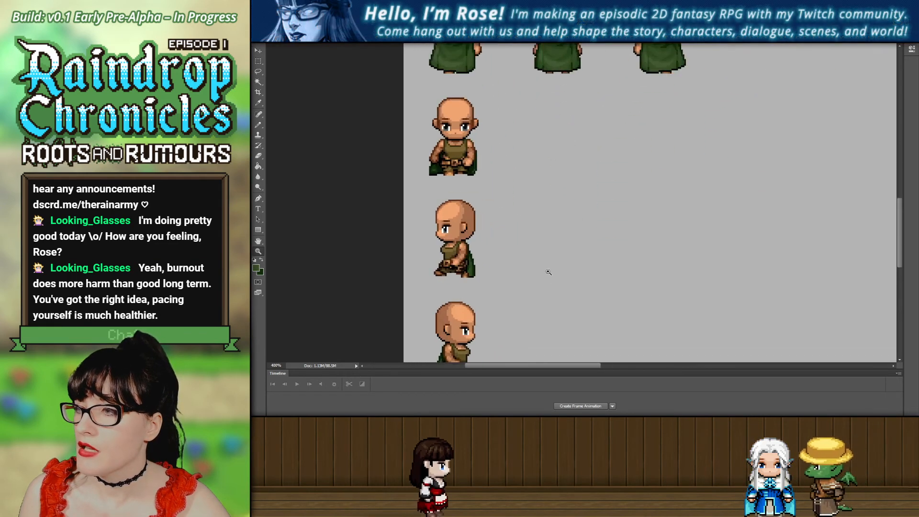
scroll(536, 276, down, 2)
scroll(479, 158, up, 1)
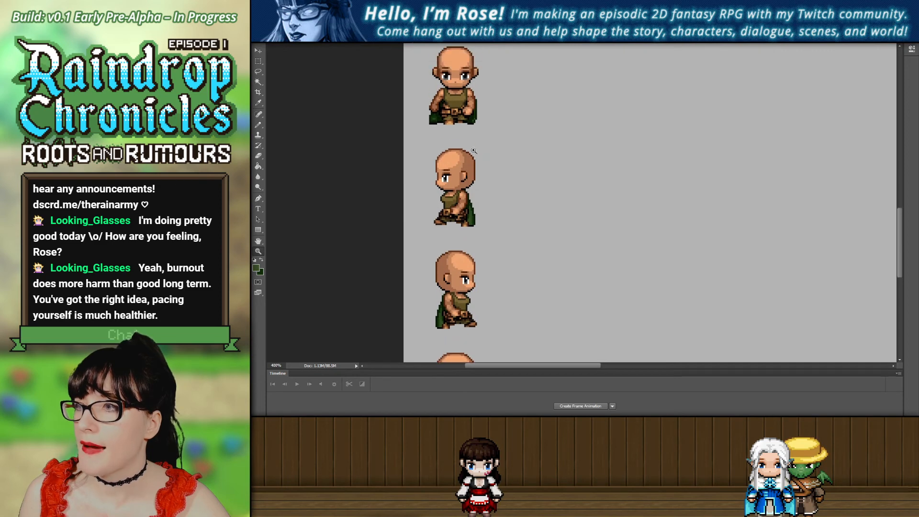
scroll(455, 142, down, 1)
click(496, 144)
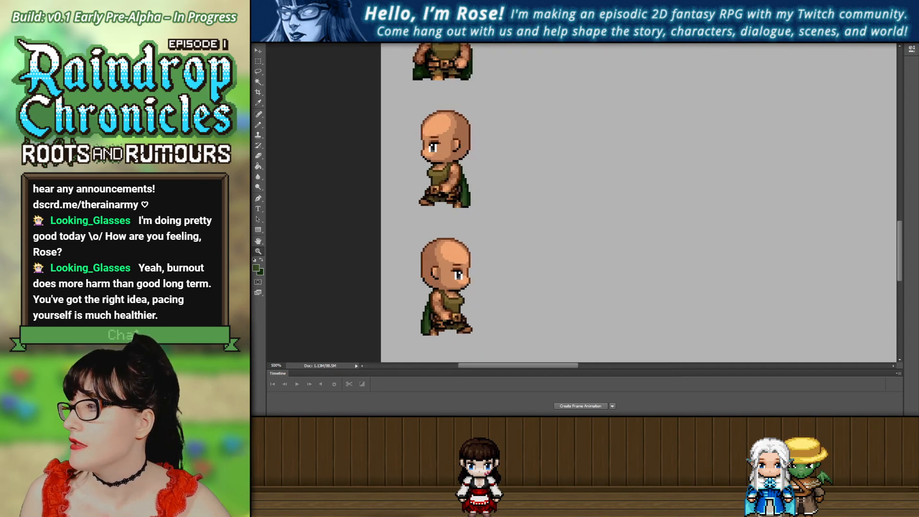
scroll(401, 269, down, 3)
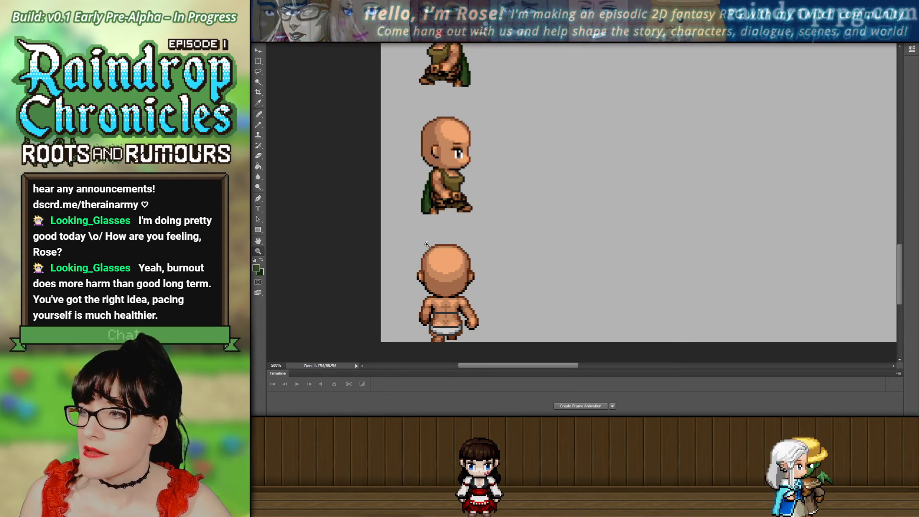
scroll(422, 229, up, 1)
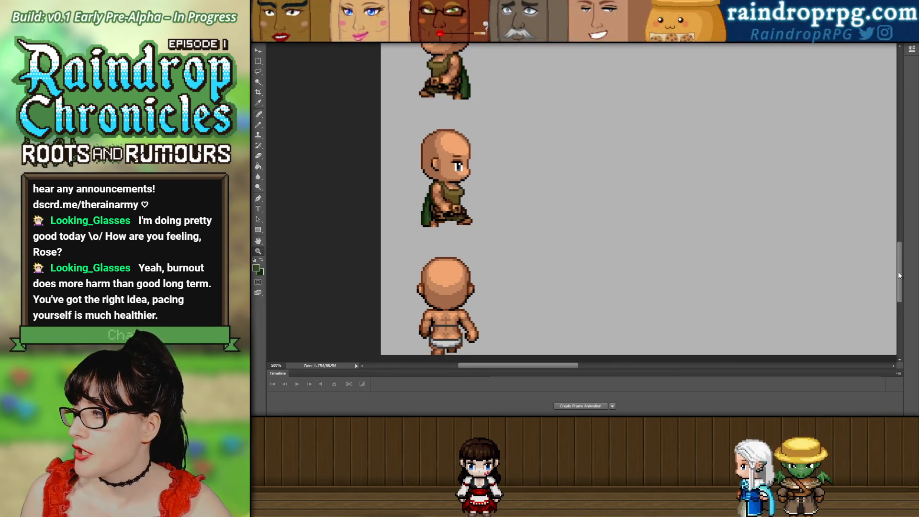
drag(898, 272, 898, 236)
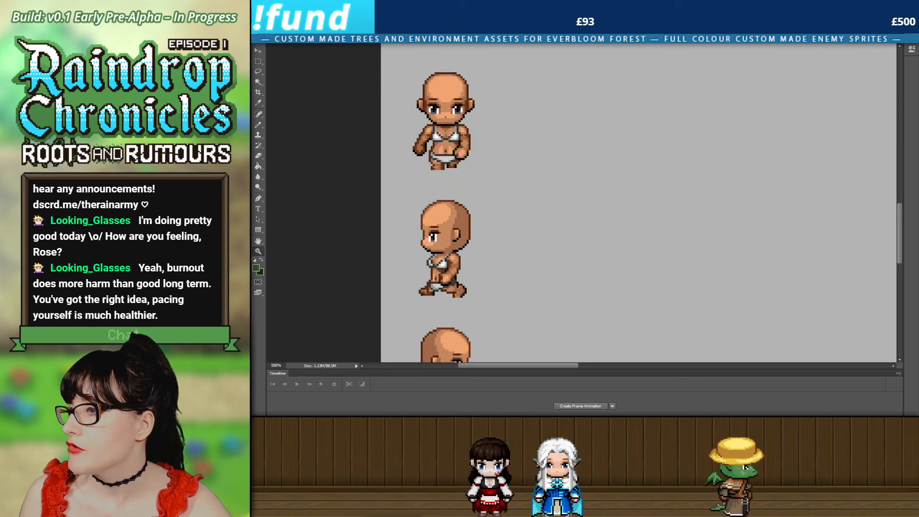
scroll(639, 203, down, 2)
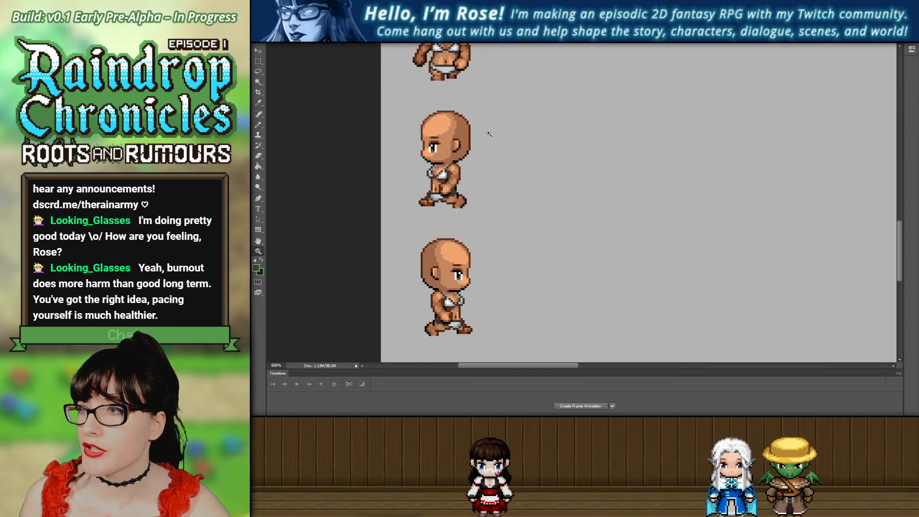
scroll(443, 152, up, 2)
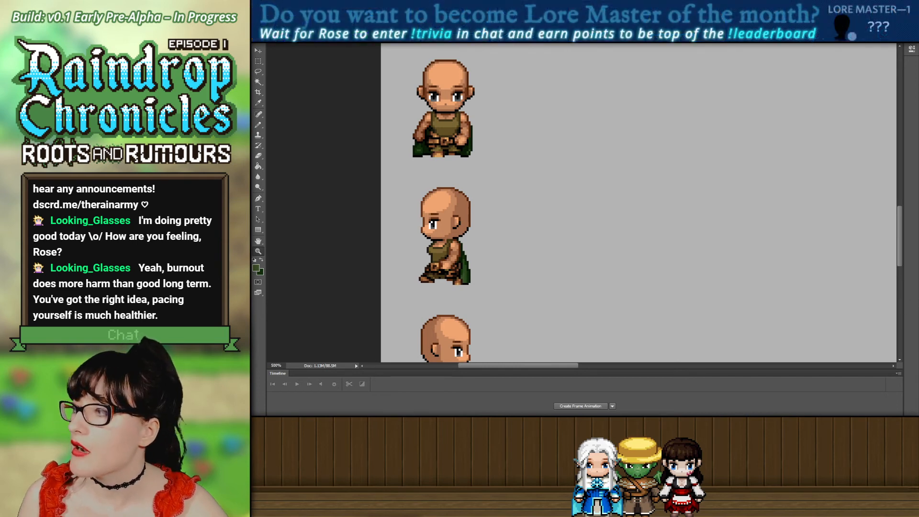
Examine the crouching sprites in all four directions, comparing the green-caped outfit with the brown armour and with the walking frames.
scroll(552, 239, down, 5)
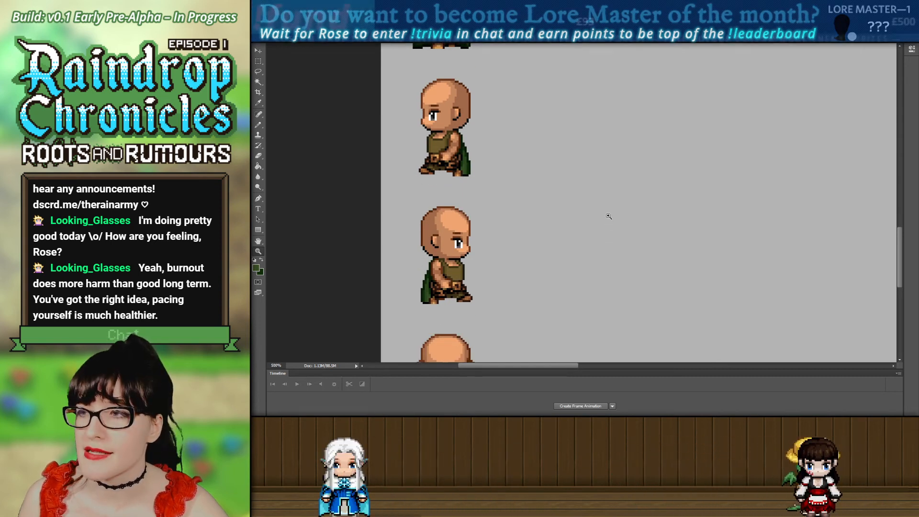
scroll(605, 225, up, 3)
scroll(560, 131, down, 1)
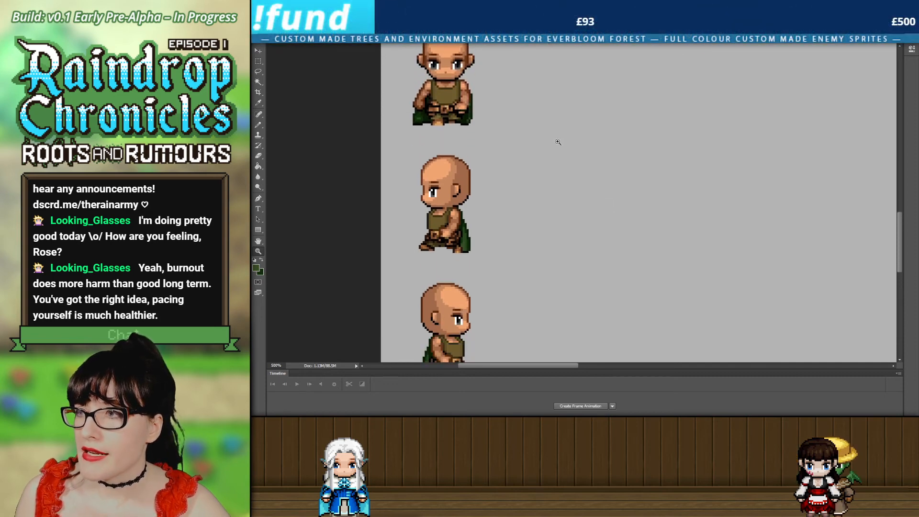
scroll(559, 136, down, 2)
scroll(558, 135, up, 4)
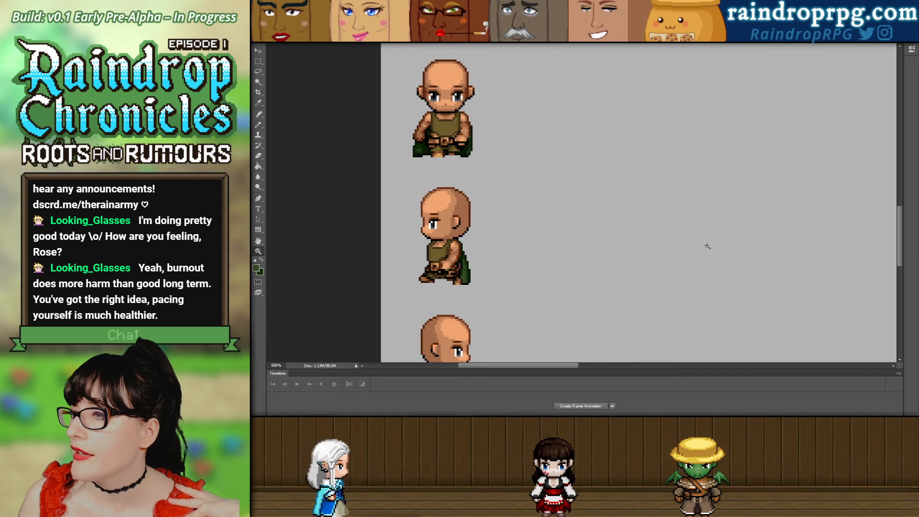
scroll(572, 218, down, 5)
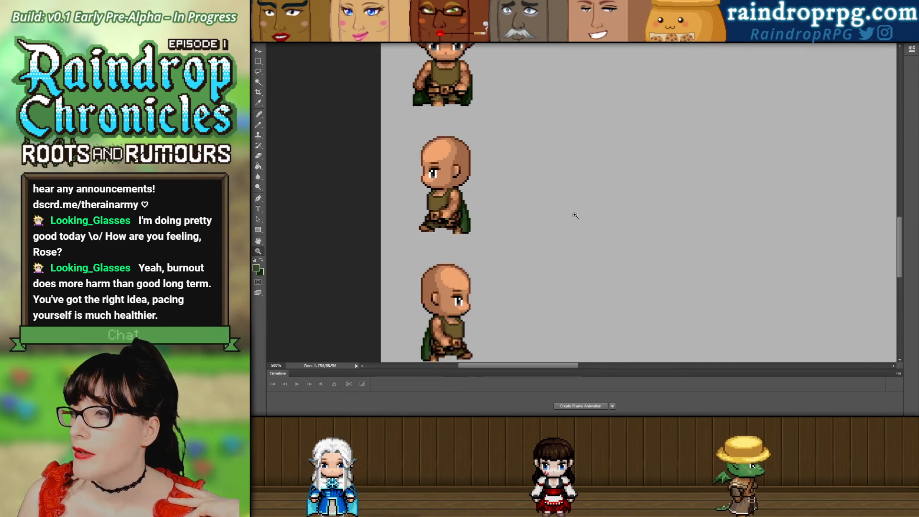
scroll(579, 240, down, 2)
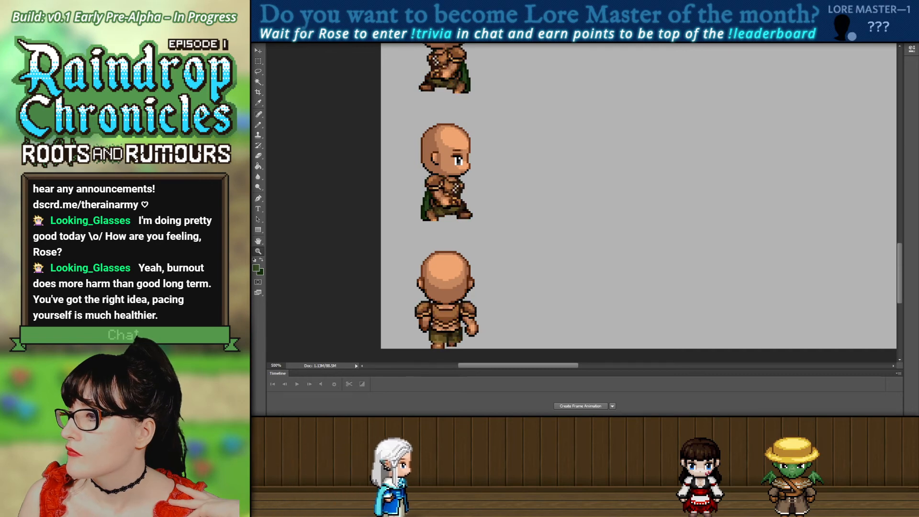
scroll(518, 171, down, 1)
scroll(518, 171, up, 5)
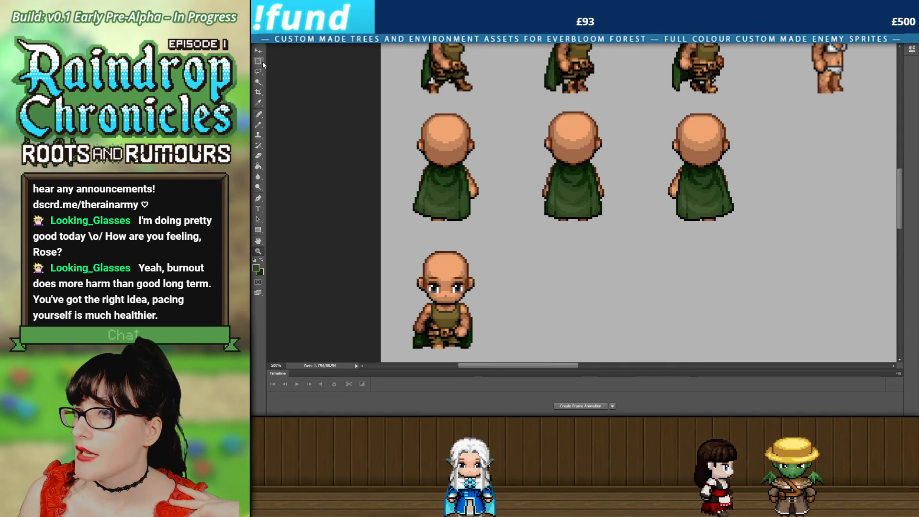
scroll(570, 215, down, 6)
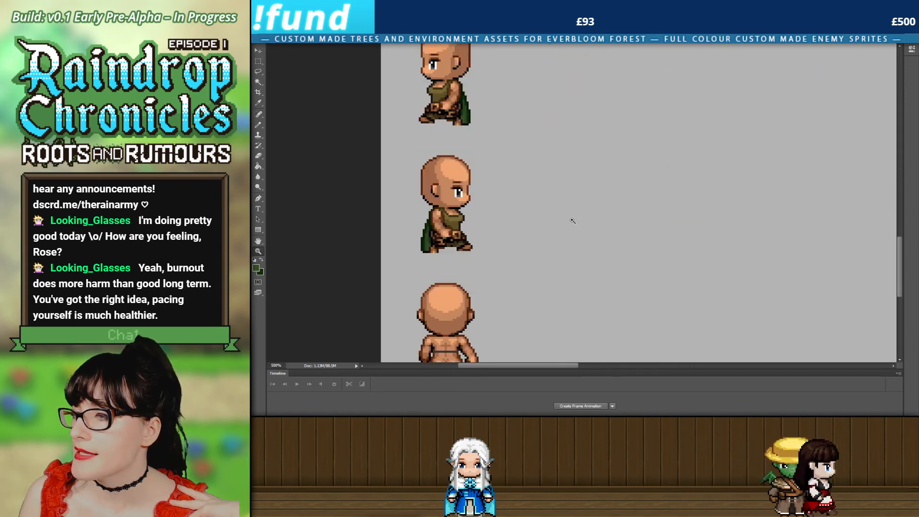
scroll(573, 220, down, 1)
Show the green cape on the back-facing crouching sprite and compare the right-facing crouch with its outfit hidden and shown.
key(ctrl+z)
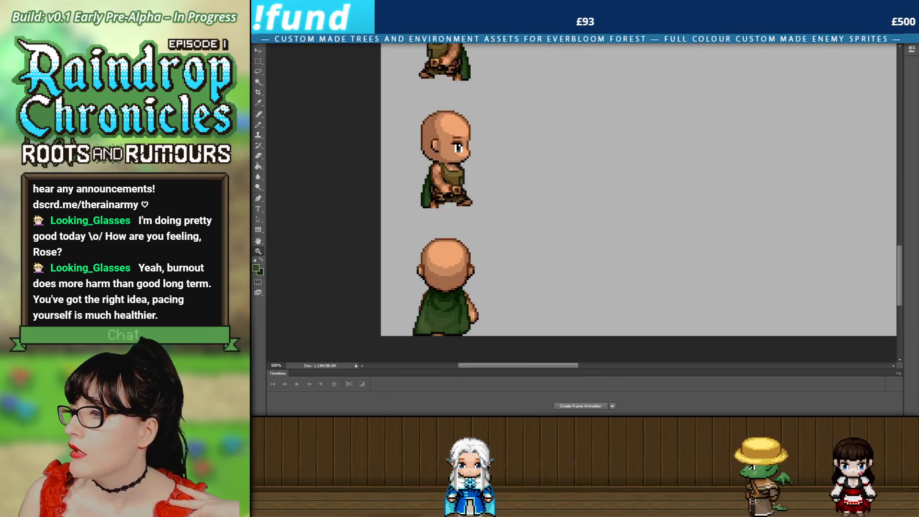
key(ctrl+z)
key(ctrl+z)
key(ctrl+z)
key(ctrl+z)
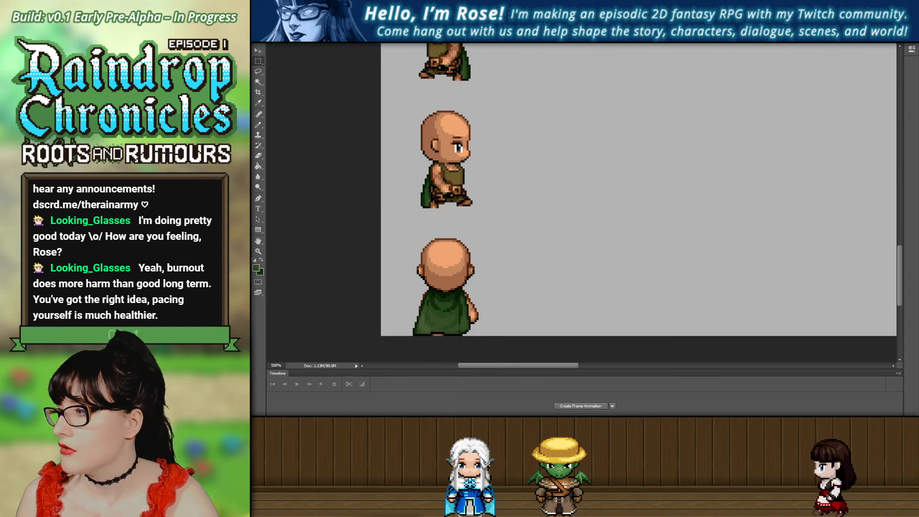
key(ctrl+z)
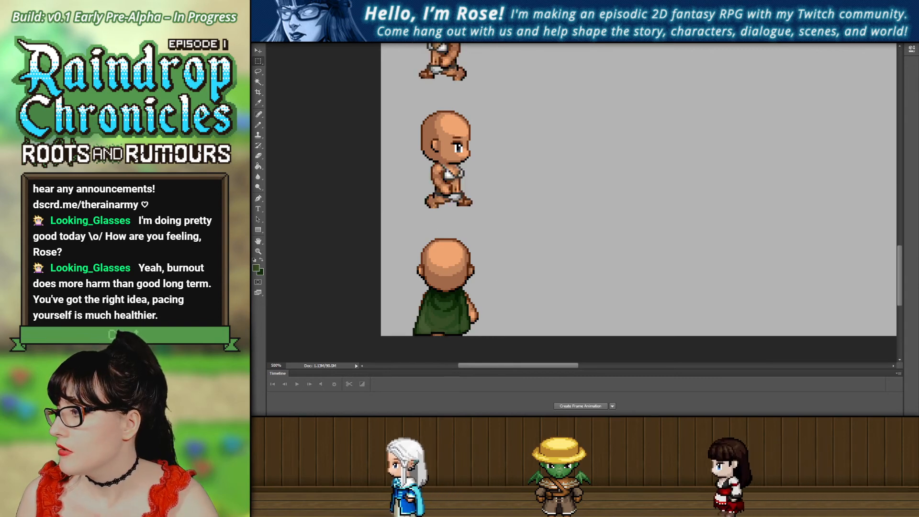
key(ctrl+z)
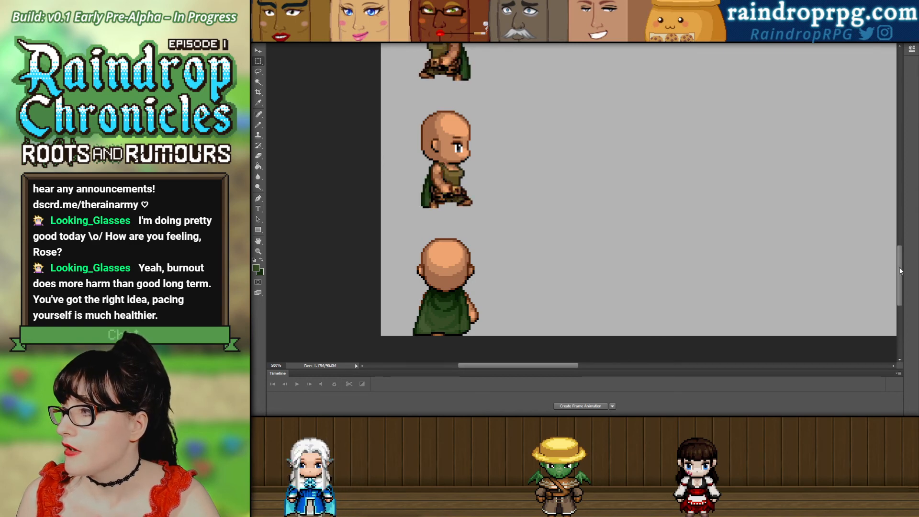
Inspect the four outfitted crouching sprites at several magnifications and compare them with the walking frames.
mouse_move(900, 271)
mouse_down()
mouse_move(901, 209)
mouse_move(898, 266)
mouse_up()
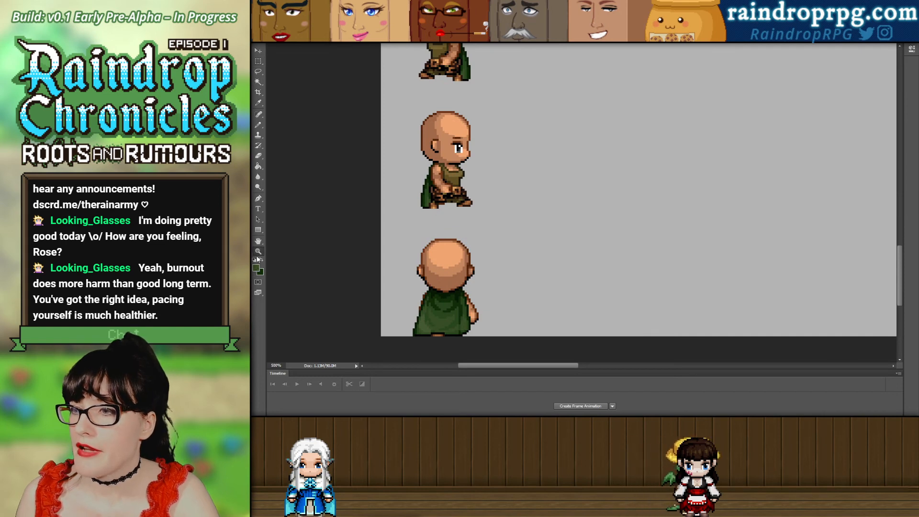
scroll(458, 123, down, 2)
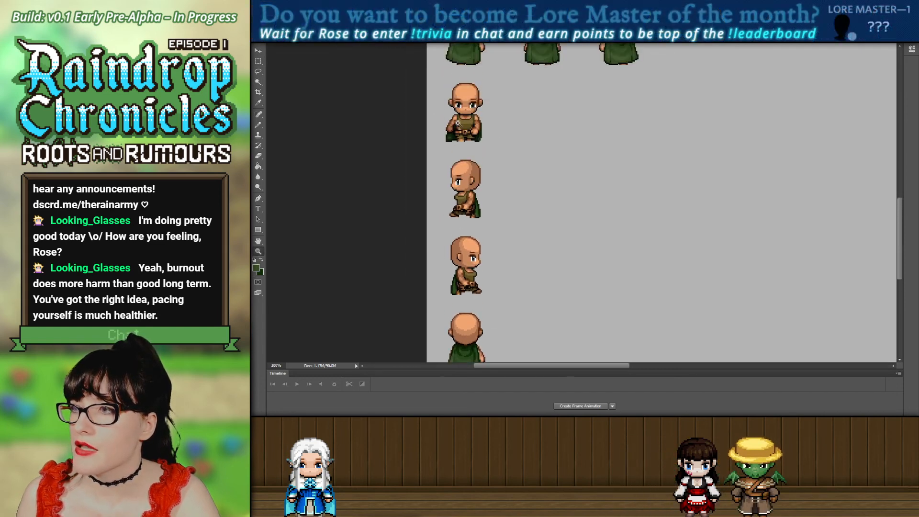
scroll(458, 123, down, 1)
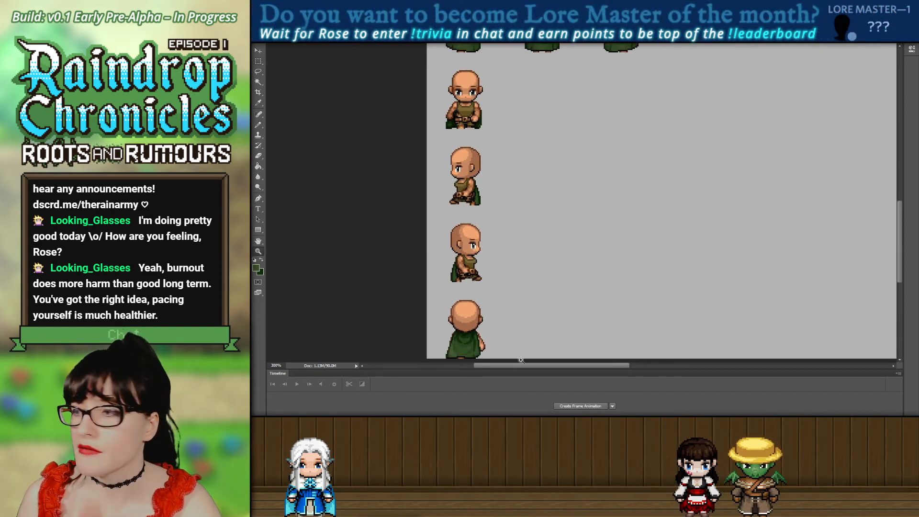
scroll(511, 236, right, 2)
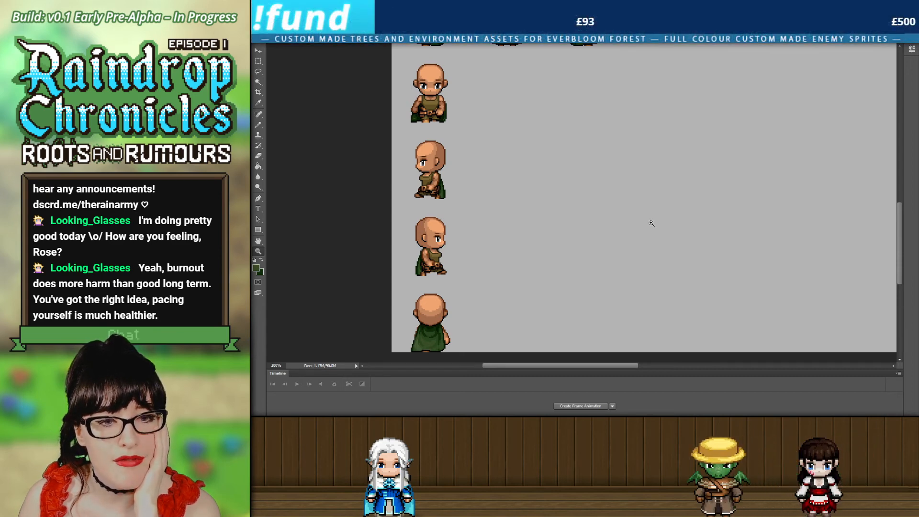
alt+click(579, 229)
click(581, 230)
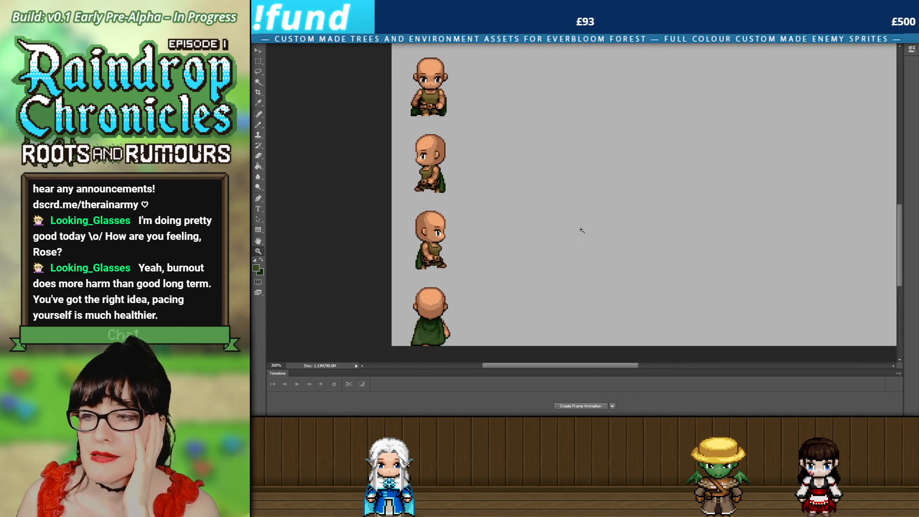
drag(500, 364, 502, 364)
scroll(527, 226, down, 2)
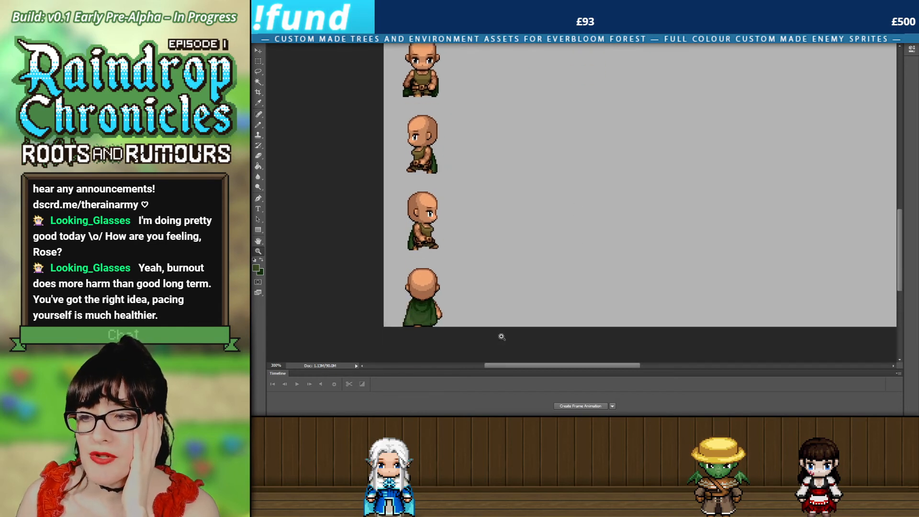
click(527, 226)
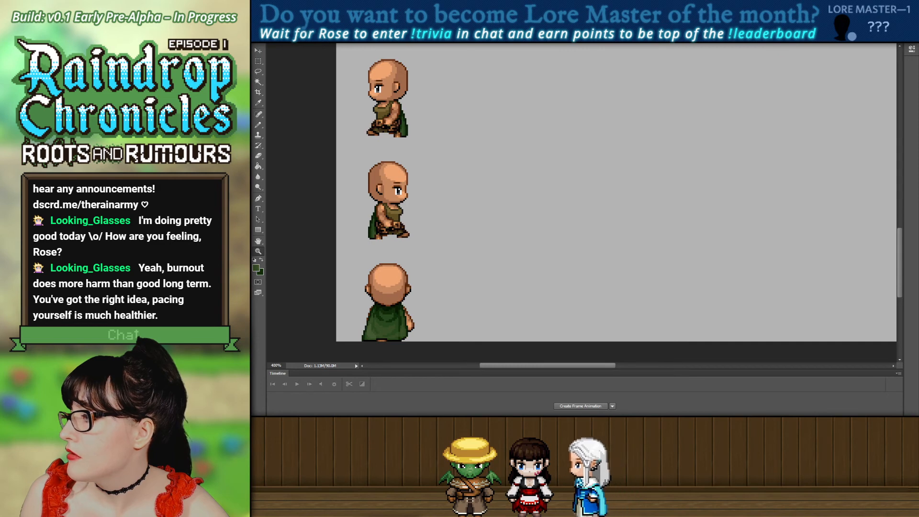
alt+click(482, 139)
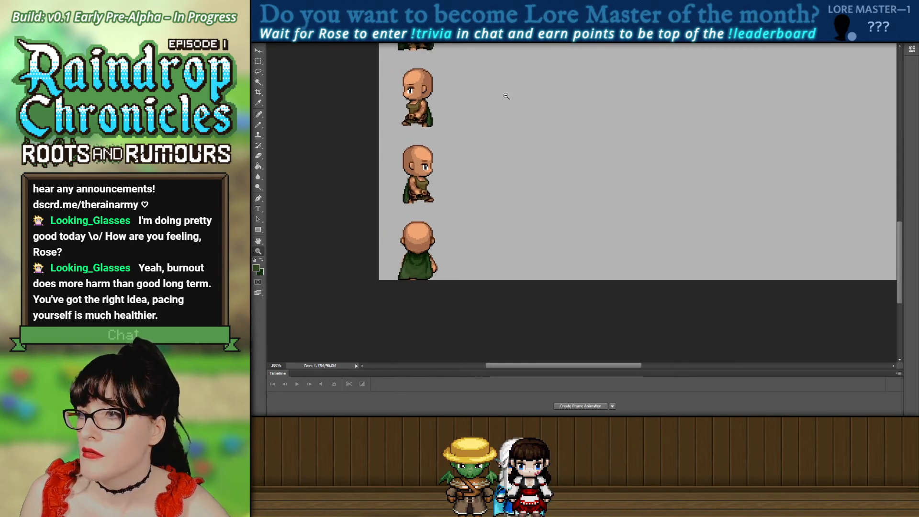
alt+click(507, 141)
scroll(550, 146, up, 3)
scroll(590, 150, down, 1)
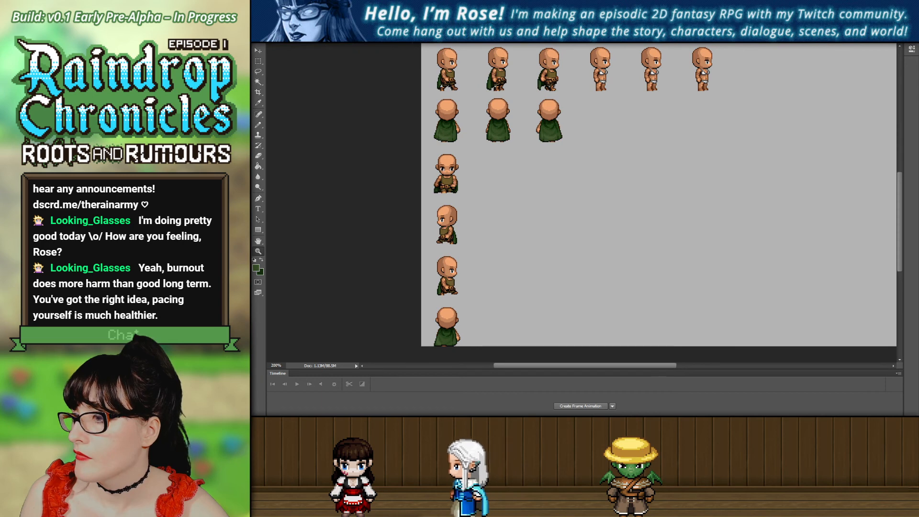
Hide the green-caped outfit on all sprites and show blonde hair on the walking frames.
scroll(544, 205, up, 3)
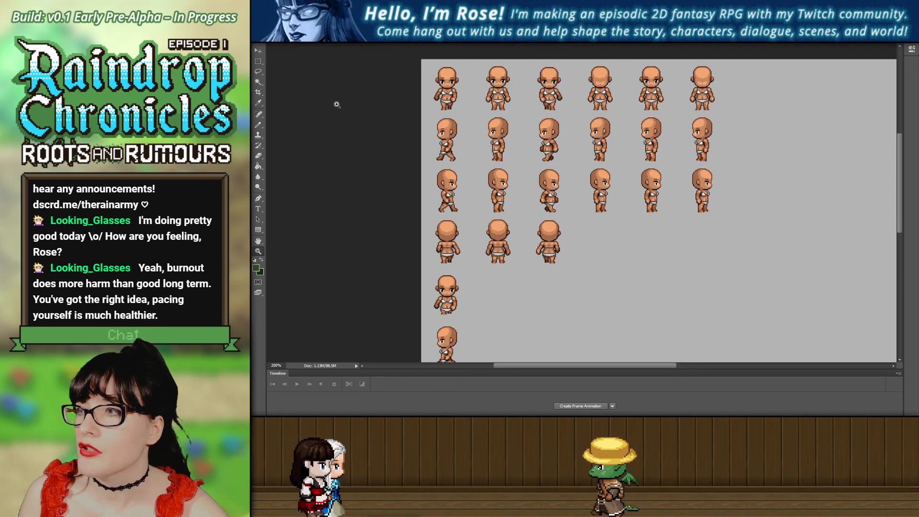
scroll(489, 298, down, 2)
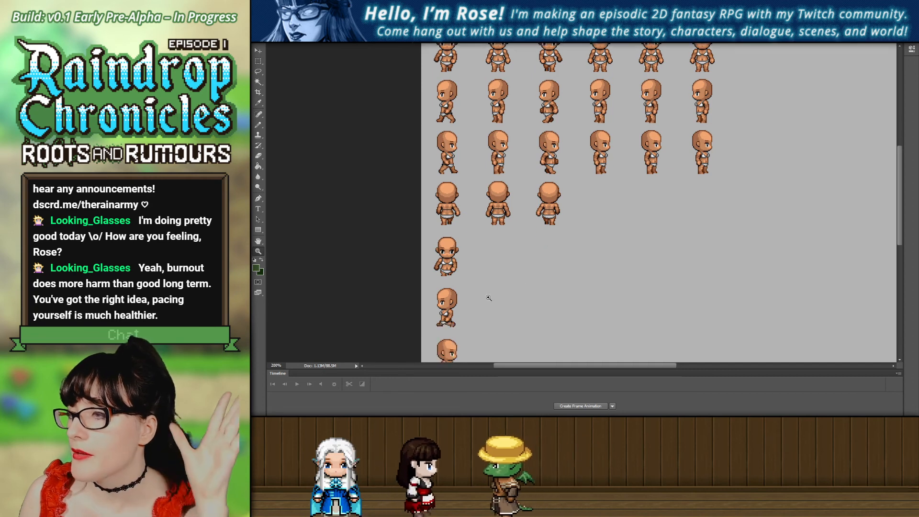
click(475, 276)
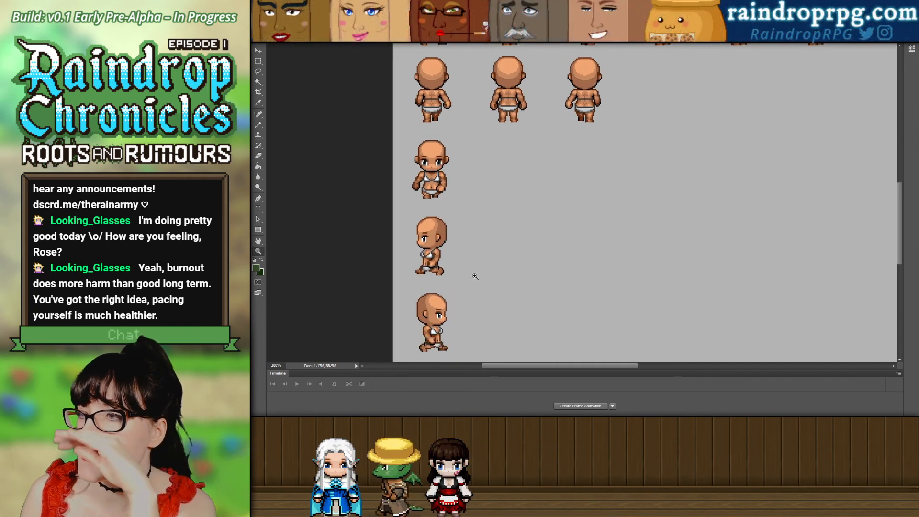
scroll(510, 238, up, 5)
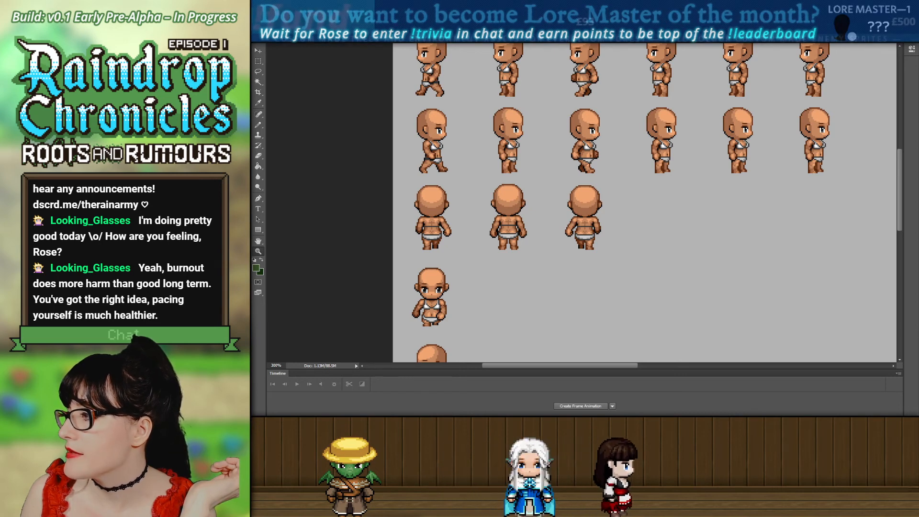
key(ctrl+z)
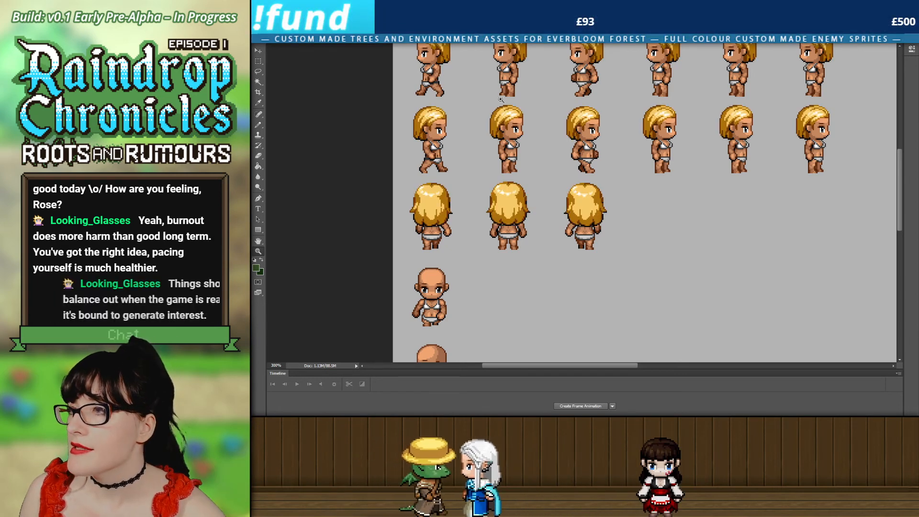
alt+click(485, 115)
scroll(562, 151, up, 1)
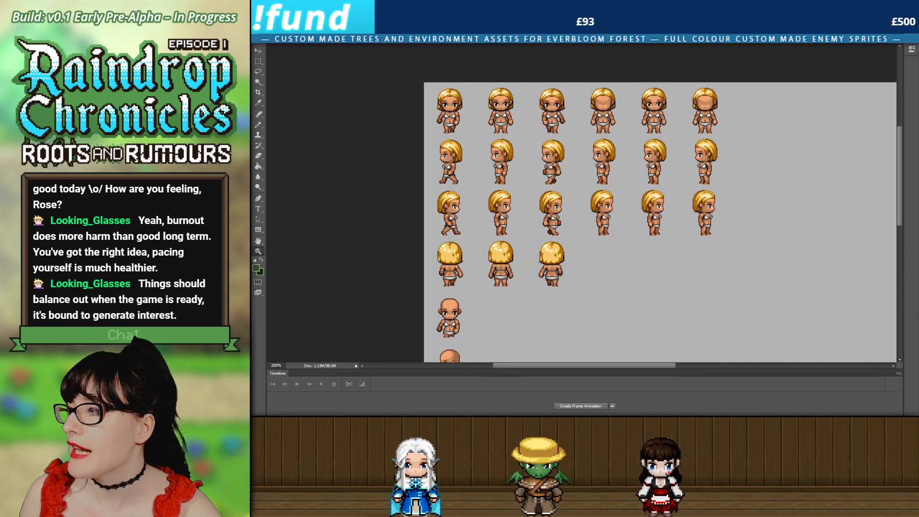
Compare the short and long blonde hair layers, leaving the long hair shown on the walking frames in every direction.
key(ctrl+z)
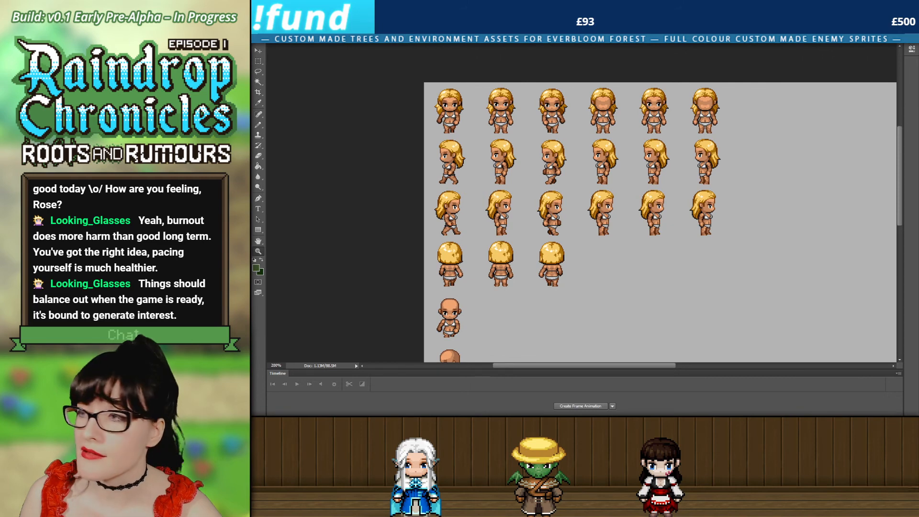
key(ctrl+z)
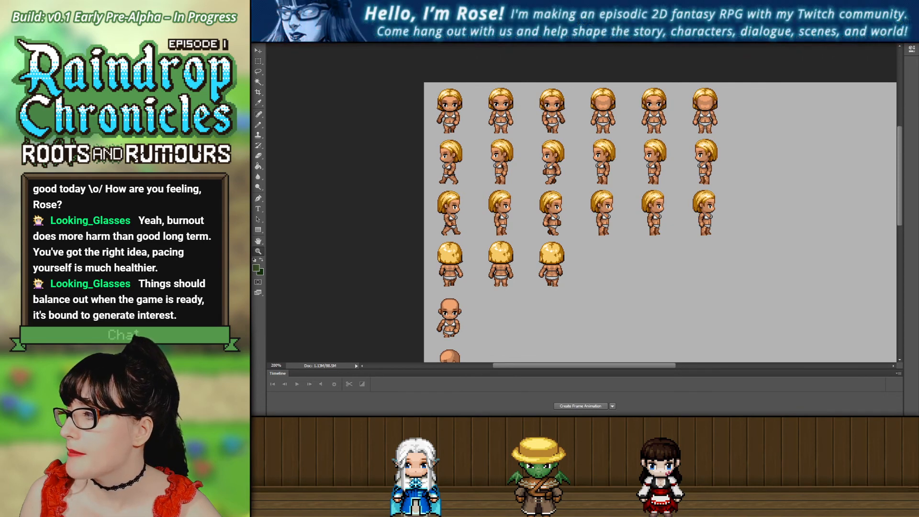
key(ctrl+z)
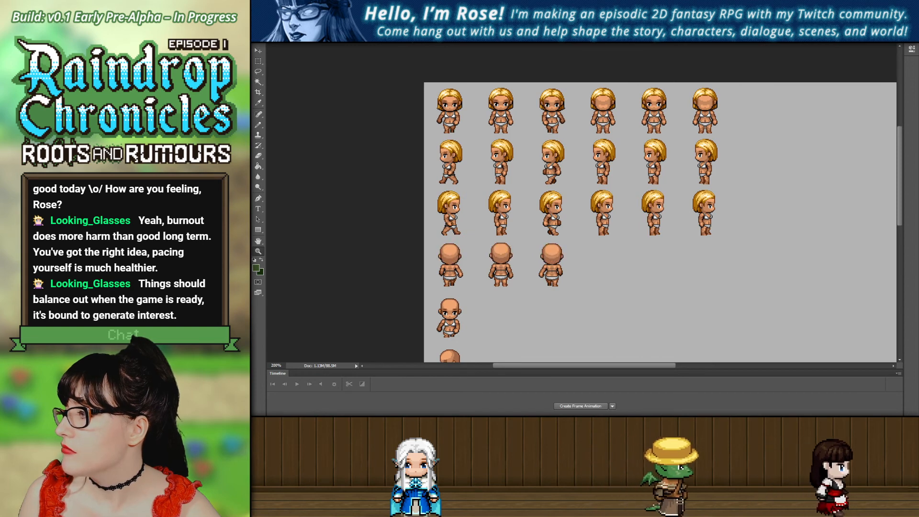
key(ctrl+z)
key(ctrl+z)
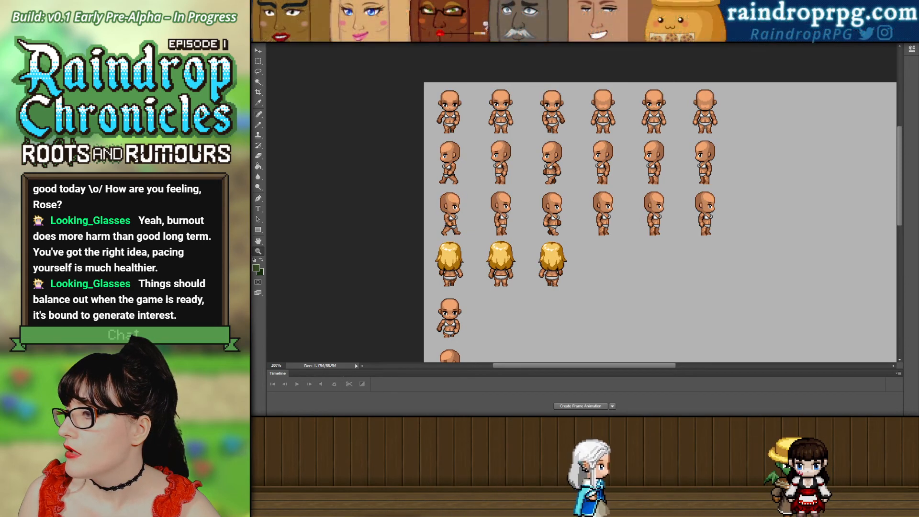
key(ctrl+z)
key(ctrl+z)
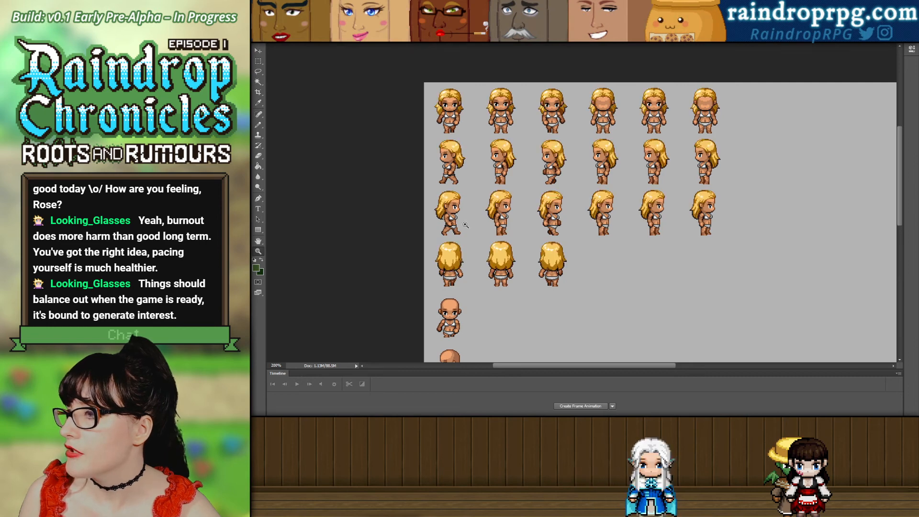
Show the grid and copy the long hair from the first front-, left- and right-facing walking frames onto the matching crouching sprites.
scroll(466, 225, down, 2)
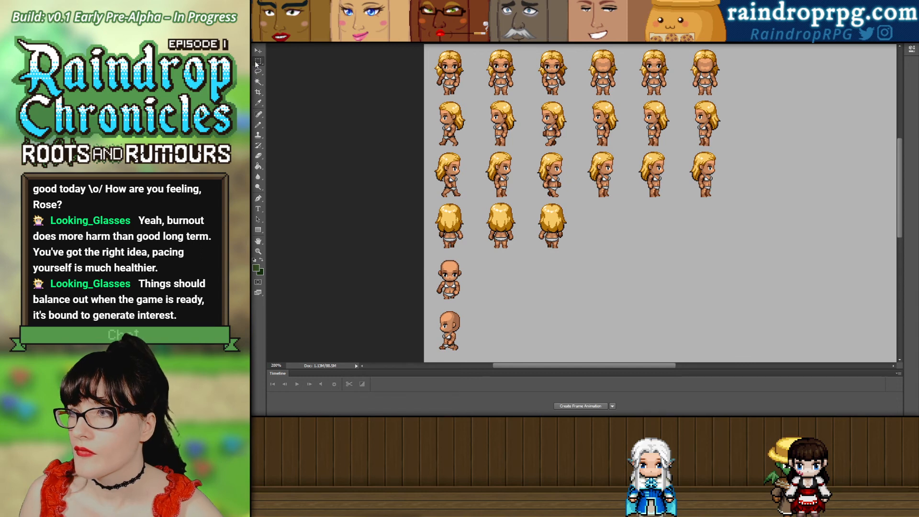
key(ctrl+apostrophe)
scroll(326, 67, up, 1)
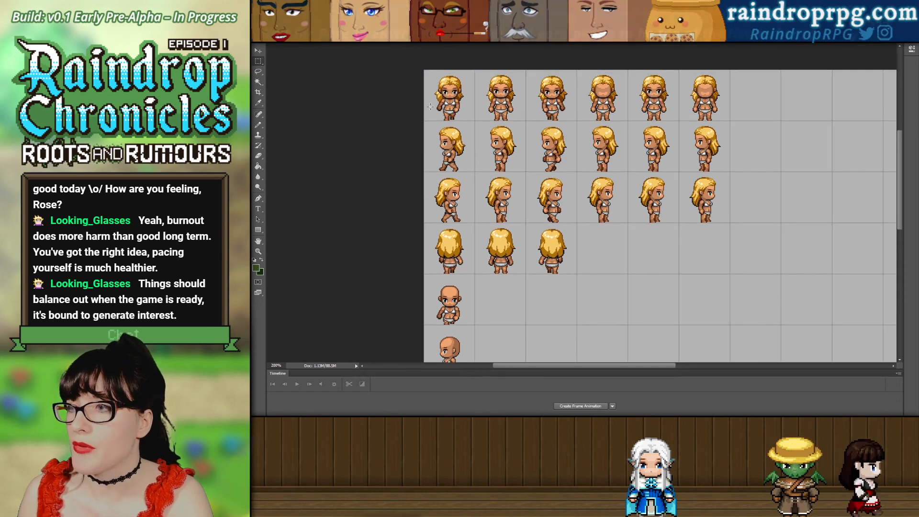
drag(424, 70, 472, 223)
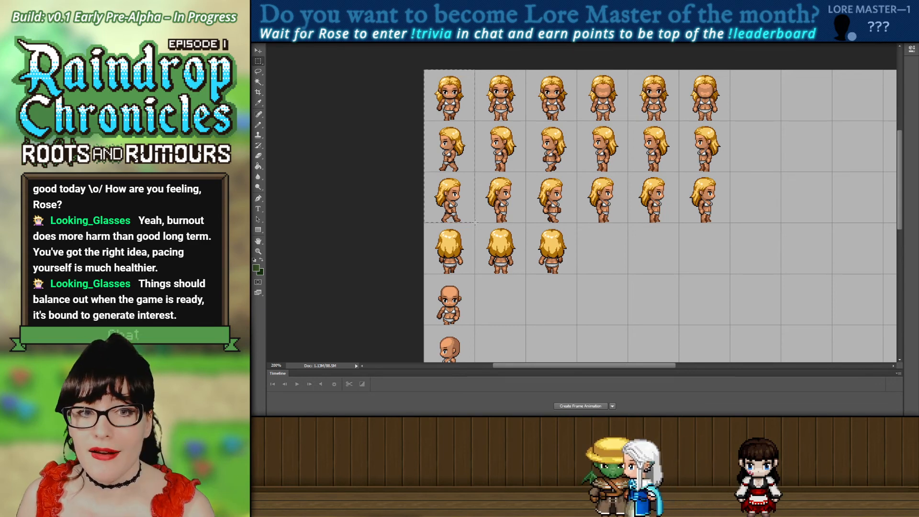
drag(476, 222, 475, 222)
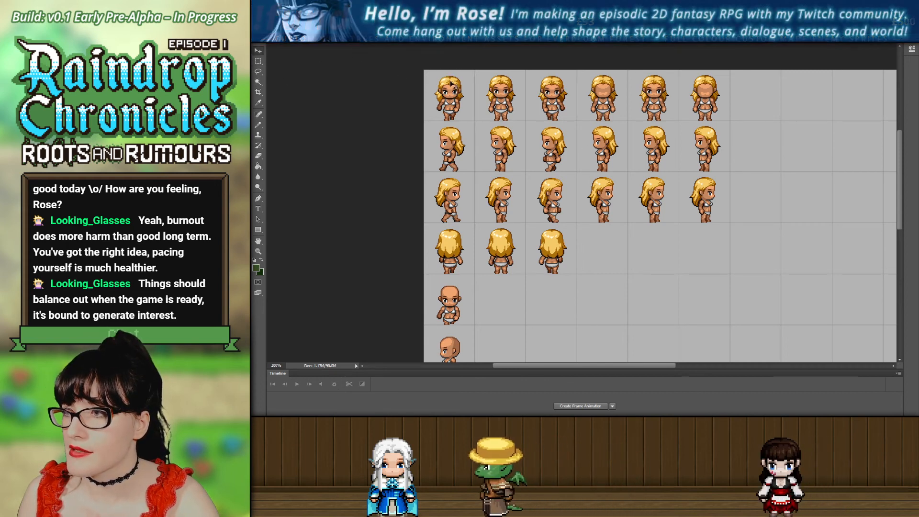
drag(450, 83, 445, 285)
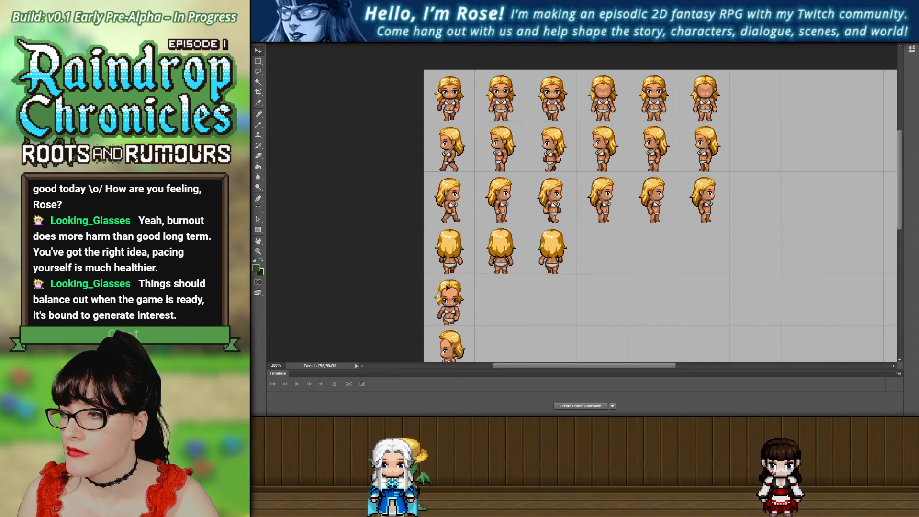
scroll(446, 287, down, 1)
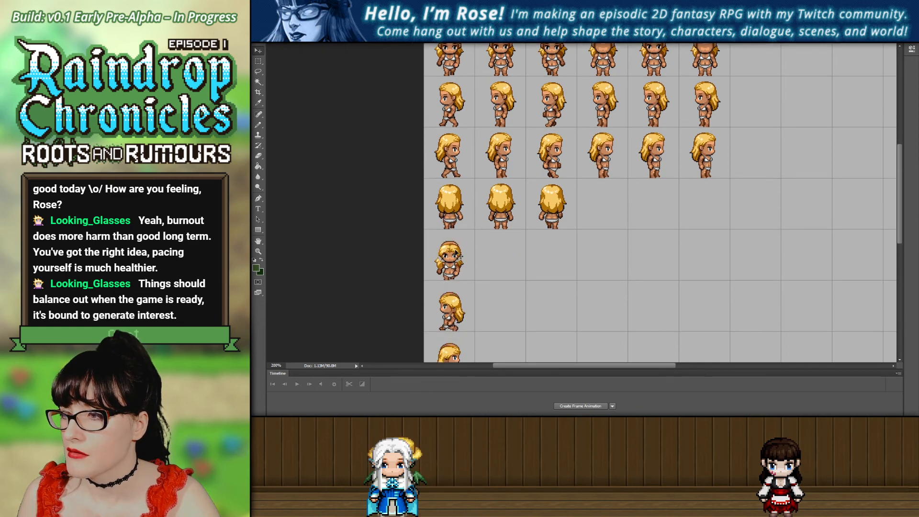
Nudge the copied long hair upward so it fits the heads of the front-, left- and right-facing crouching sprites.
click(259, 252)
click(456, 263)
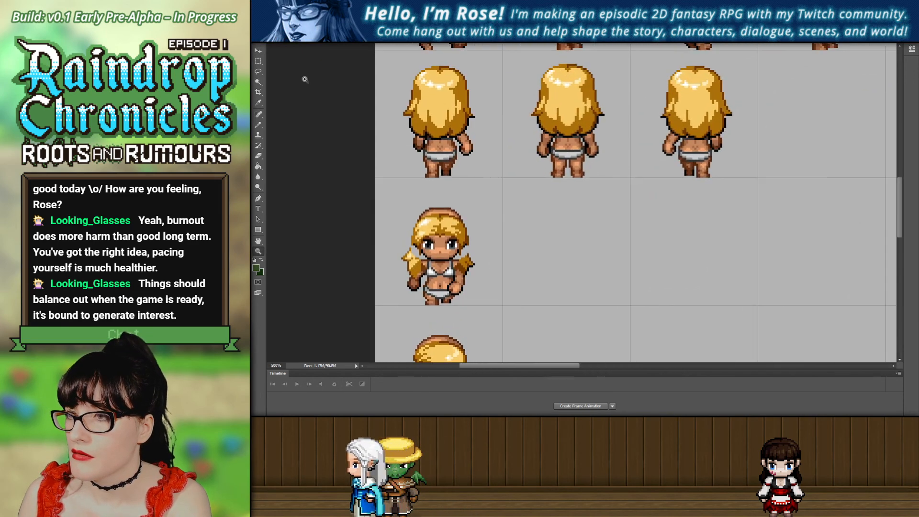
key(Up)
key(Up)
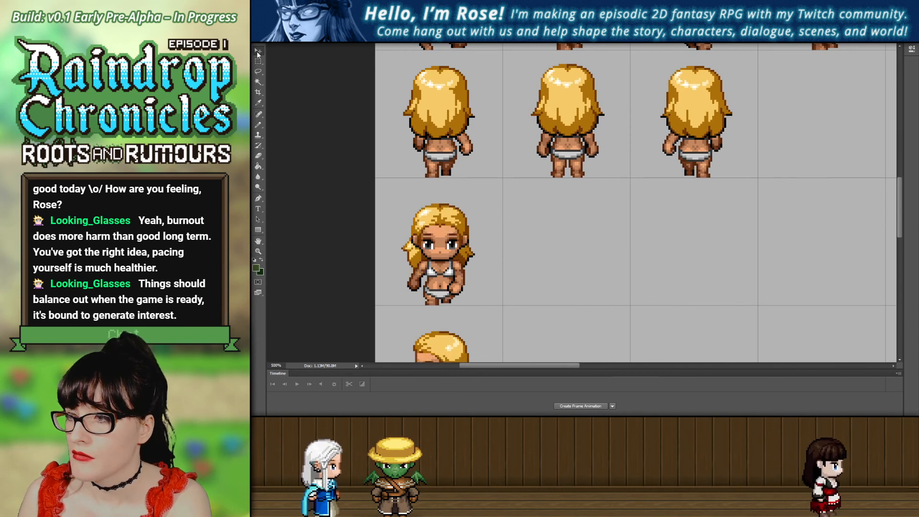
alt+click(424, 282)
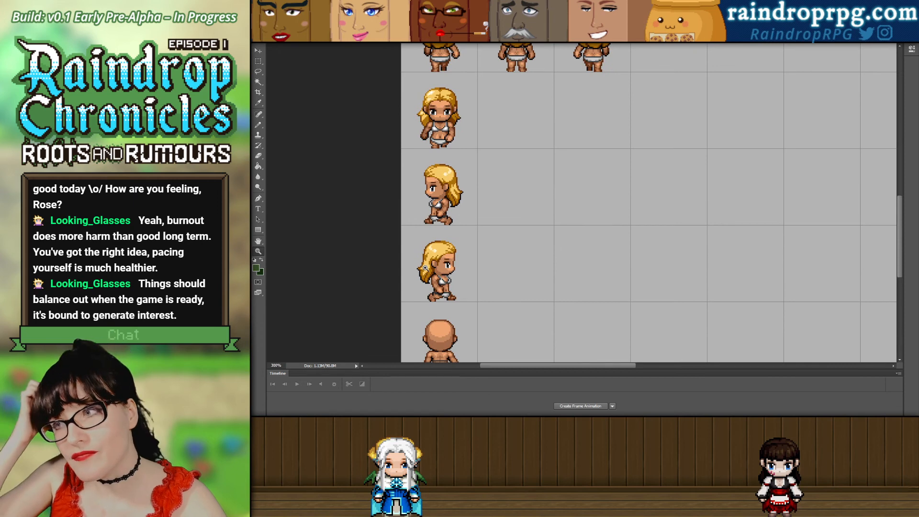
scroll(478, 276, down, 1)
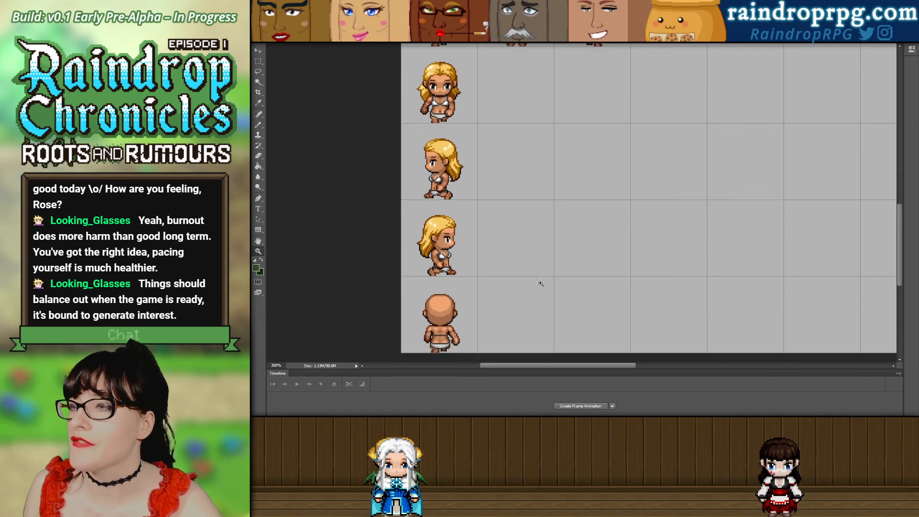
Copy the back-facing long hair onto the back-facing crouching sprite, remove the two surplus hair copies, and nudge it down onto the head.
scroll(467, 215, up, 3)
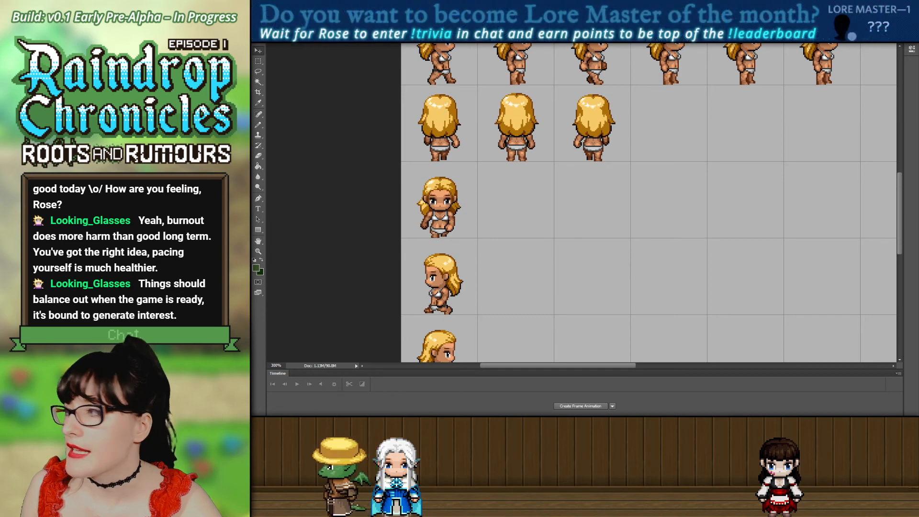
scroll(445, 73, down, 1)
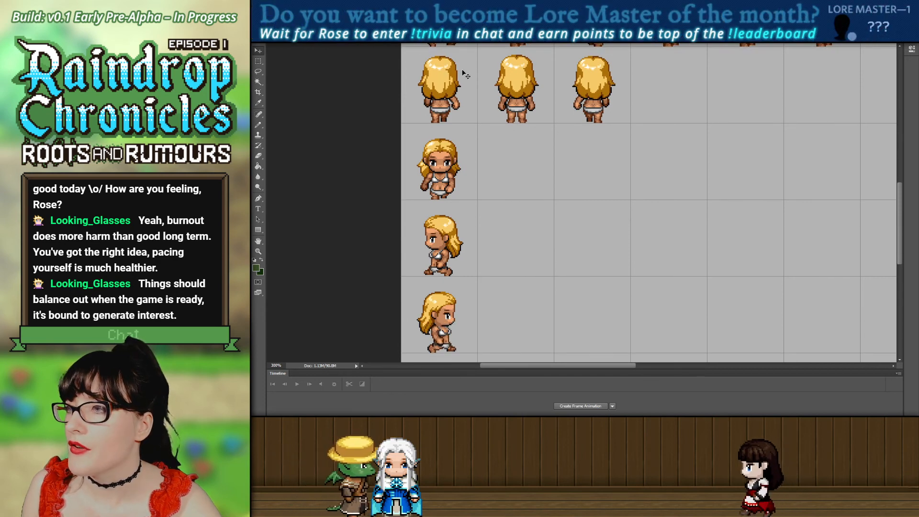
drag(446, 73, 446, 287)
scroll(445, 262, down, 3)
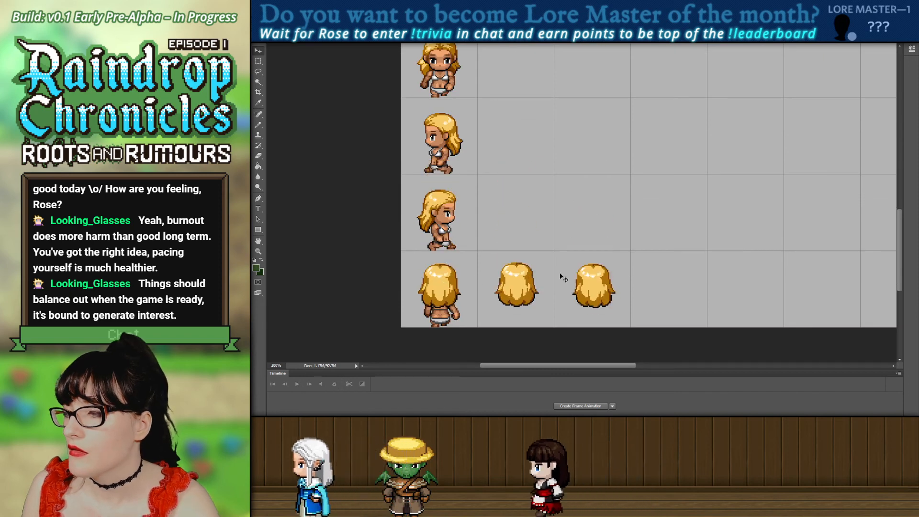
key(Down)
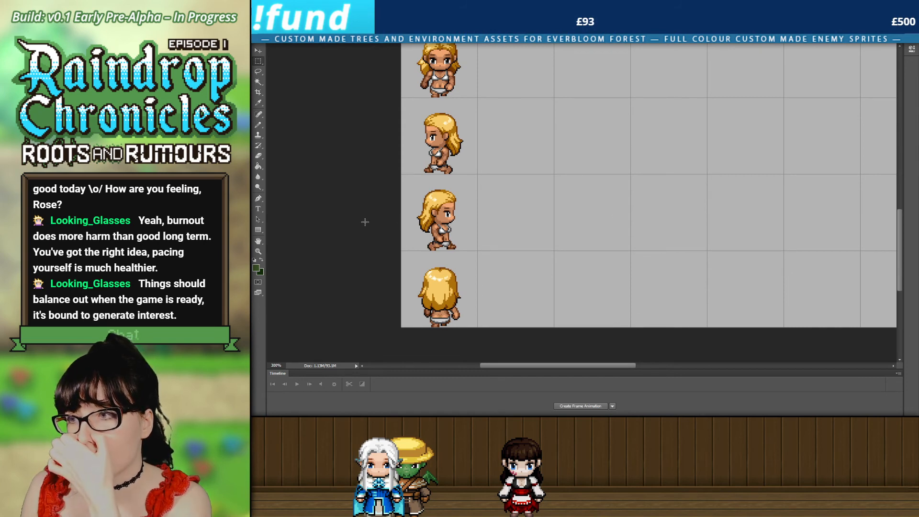
Inspect the long hair on the four crouching sprites at different magnifications and compare it with the walking frames.
scroll(337, 208, down, 4)
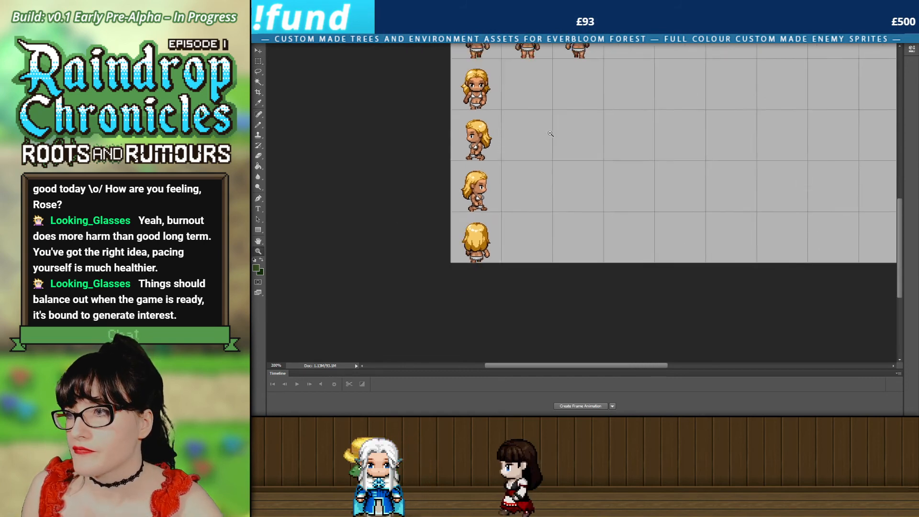
scroll(436, 227, up, 2)
scroll(437, 227, up, 1)
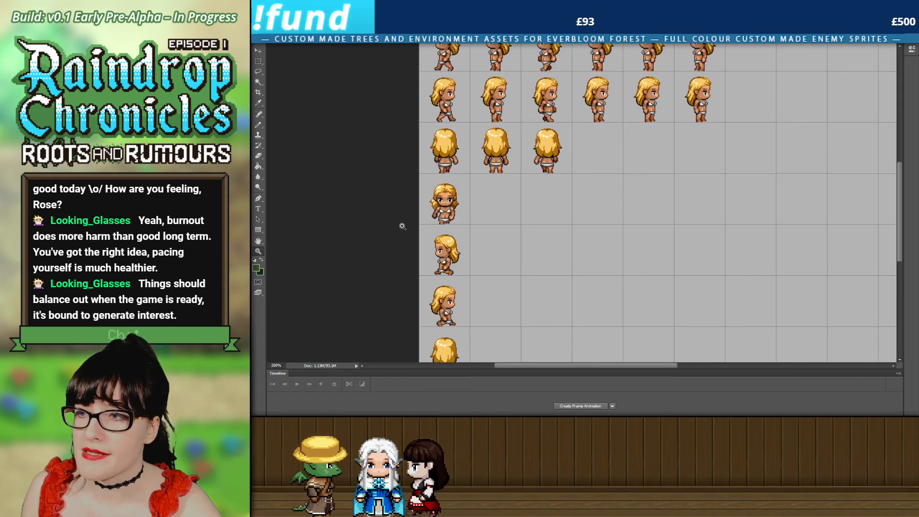
scroll(415, 275, up, 1)
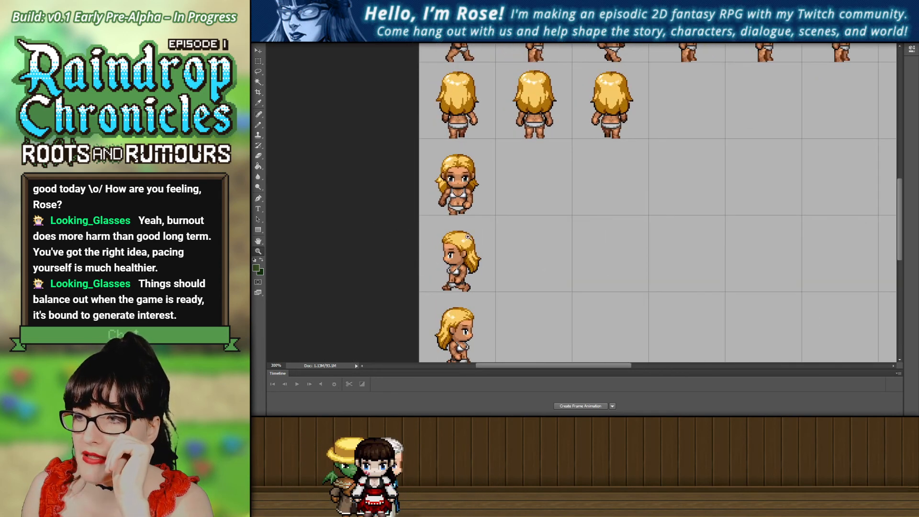
scroll(473, 217, up, 1)
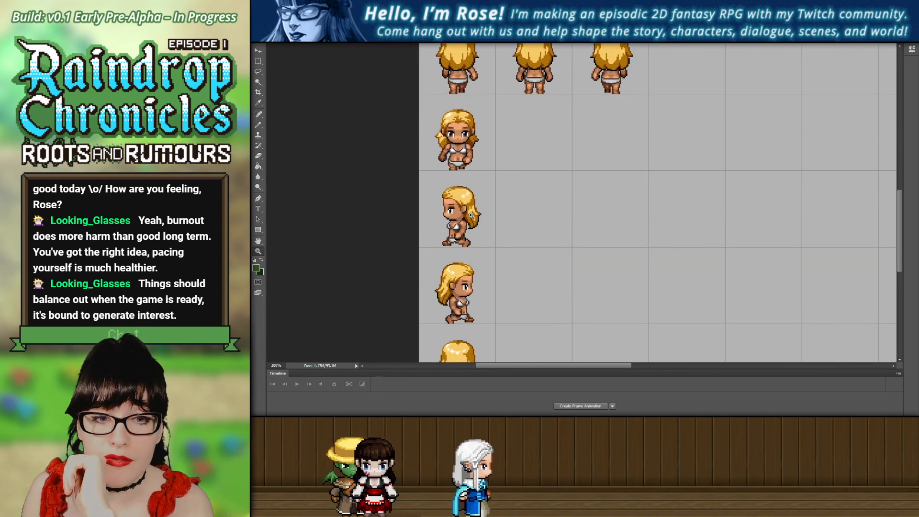
scroll(457, 160, up, 3)
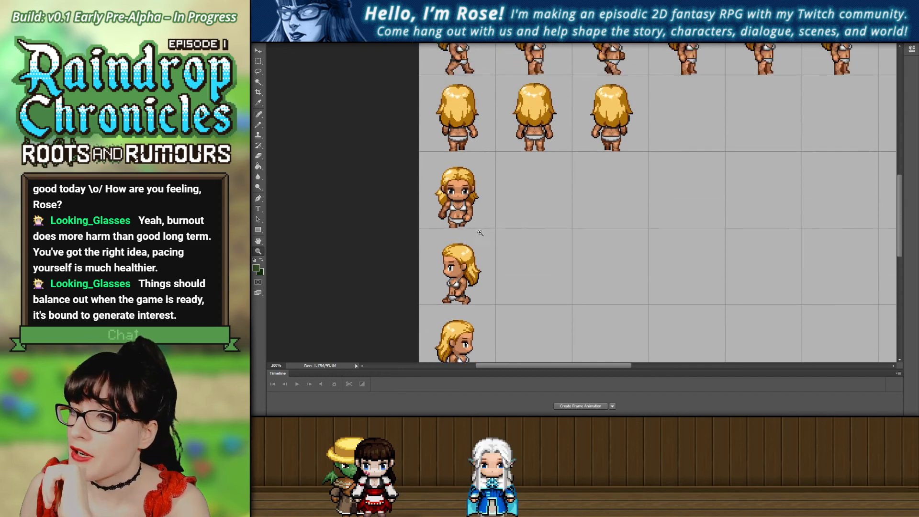
scroll(482, 211, down, 1)
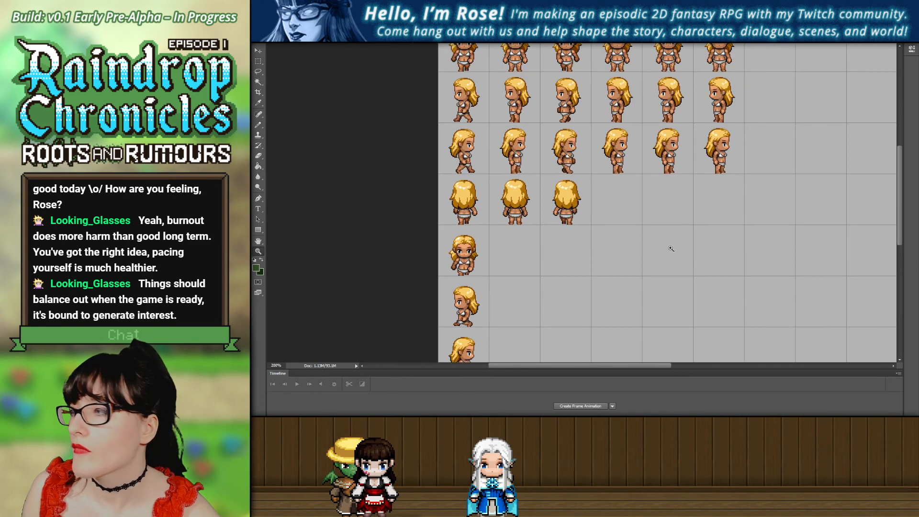
Compare the back-facing walking frames with their long hair hidden and shown.
key(ctrl+z)
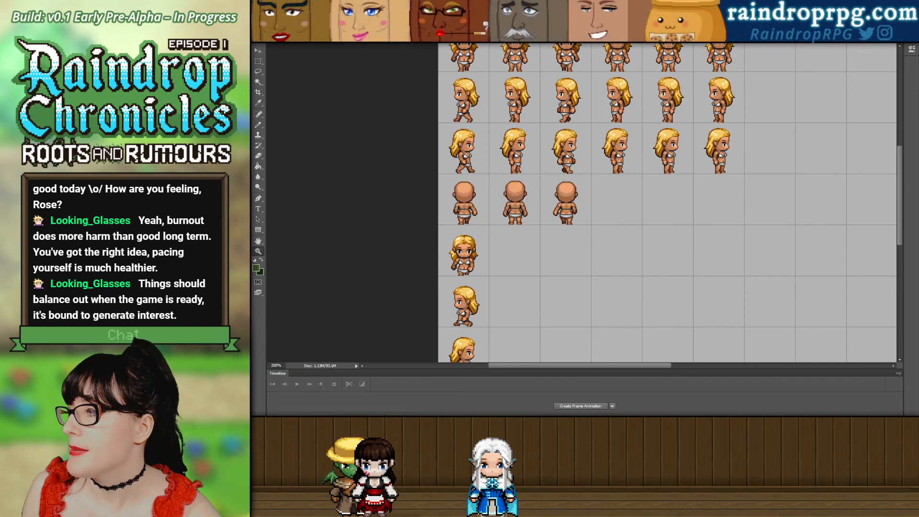
scroll(477, 201, up, 3)
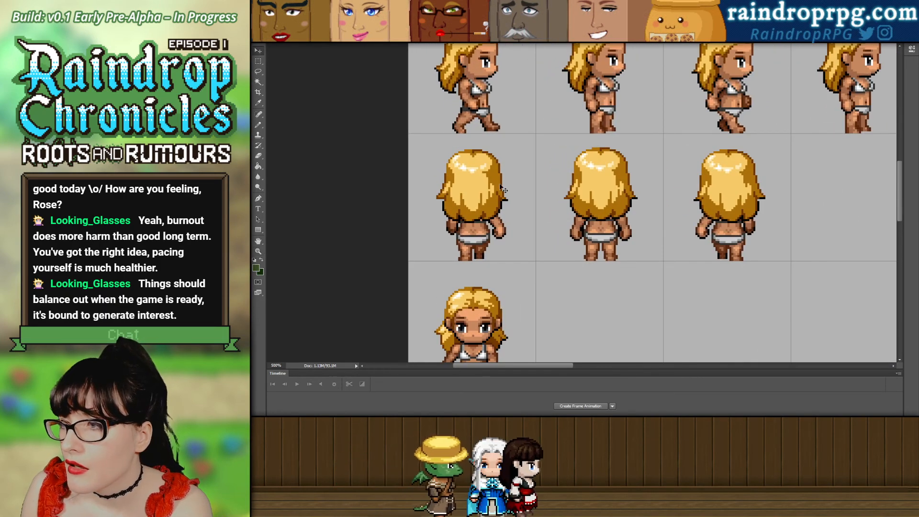
key(ctrl+z)
key(ctrl+z)
key(ctrl+z)
key(ctrl+z)
key(ctrl+z)
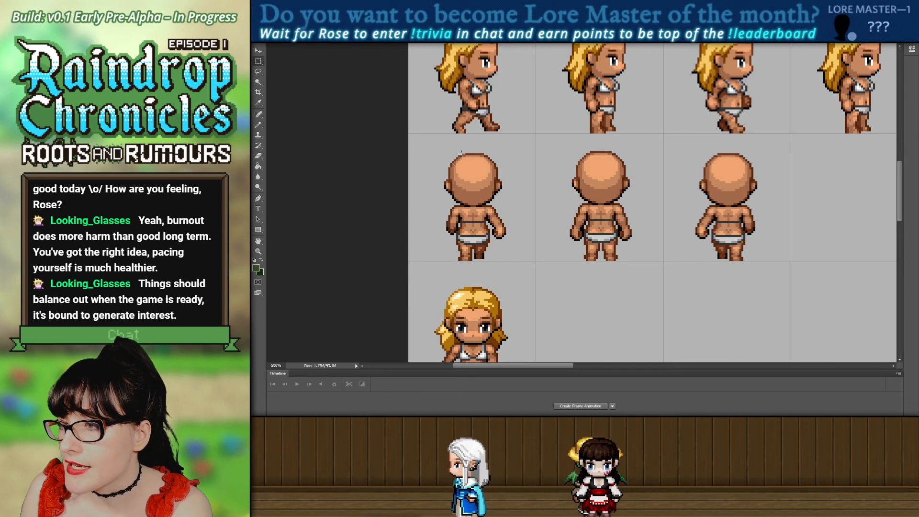
Mark the top of the first back-facing walking frame's bald head with a marquee and check how far the hair rises above it.
drag(461, 151, 487, 150)
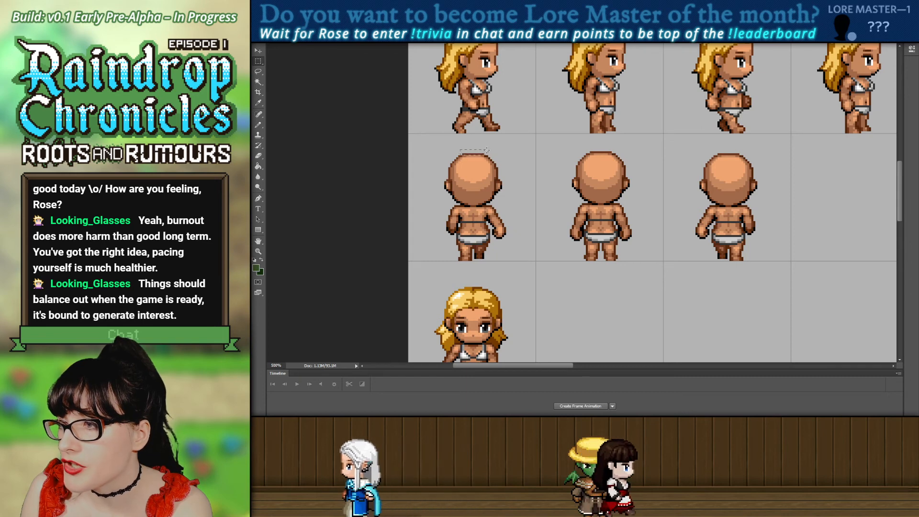
key(ctrl+z)
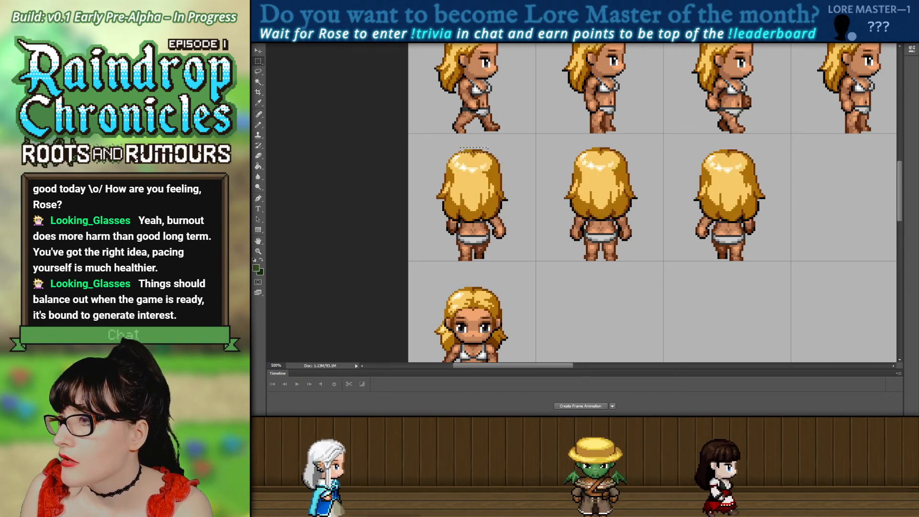
key(ctrl+z)
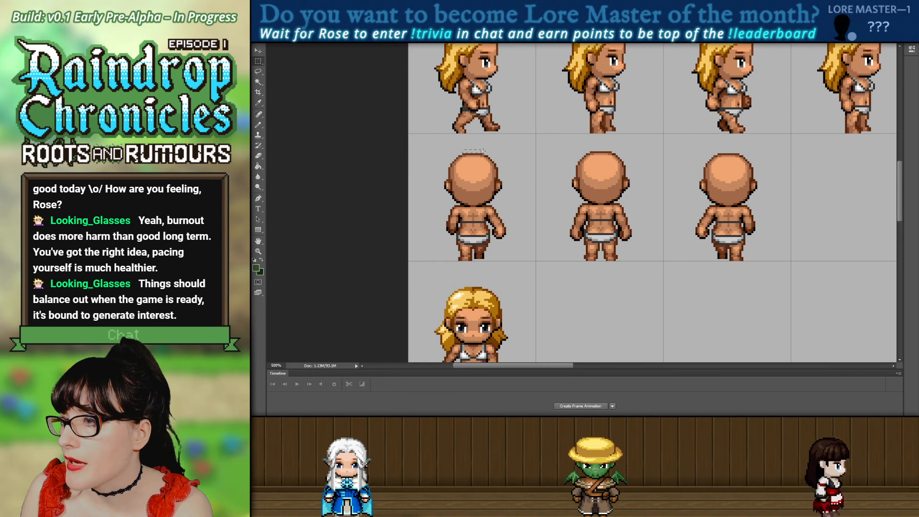
drag(483, 151, 488, 153)
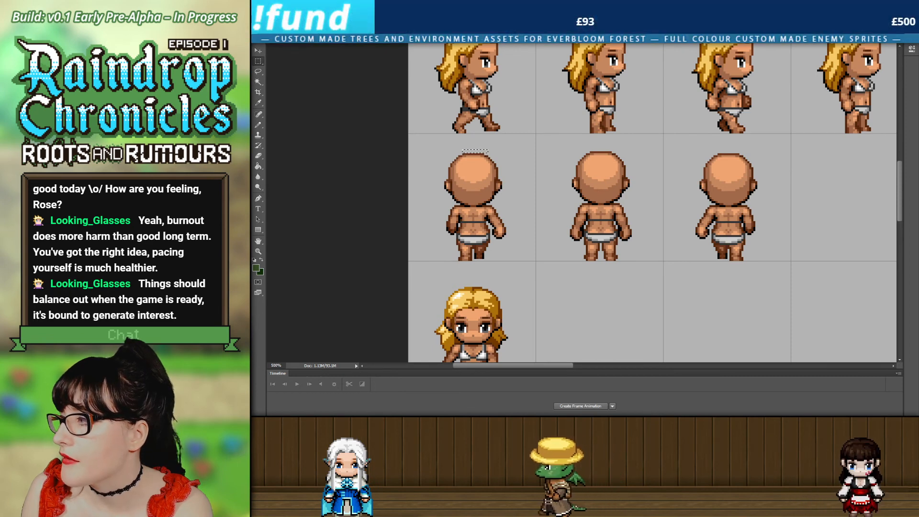
key(ctrl+z)
key(ctrl+z)
key(ctrl+z)
key(ctrl+z)
key(ctrl+z)
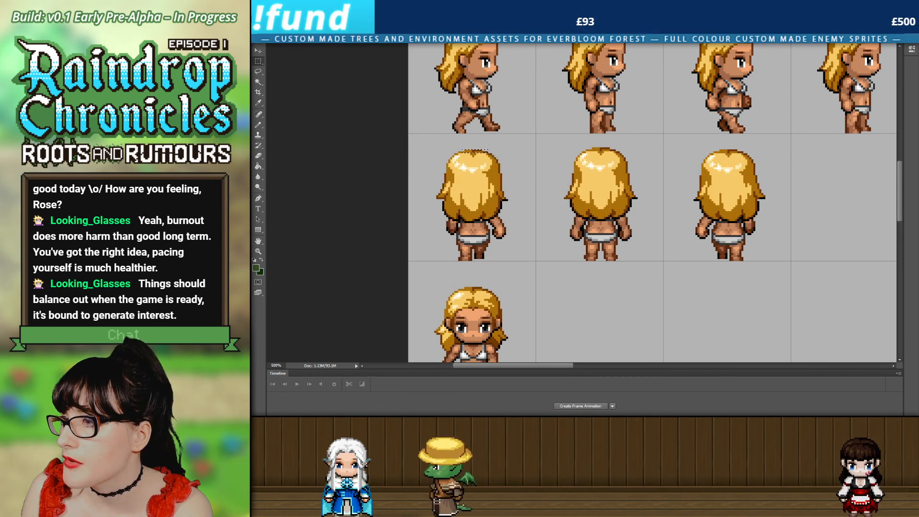
key(ctrl+z)
key(ctrl+z)
key(ctrl+z)
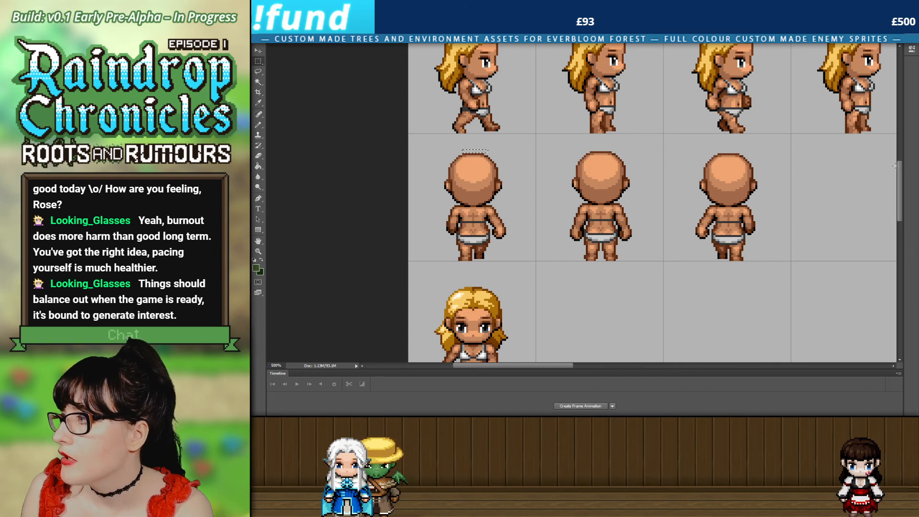
Compare the back-facing crouching sprite with its hair hidden and shown, and raise the hair slightly to match the walking frame's height.
drag(899, 168, 860, 257)
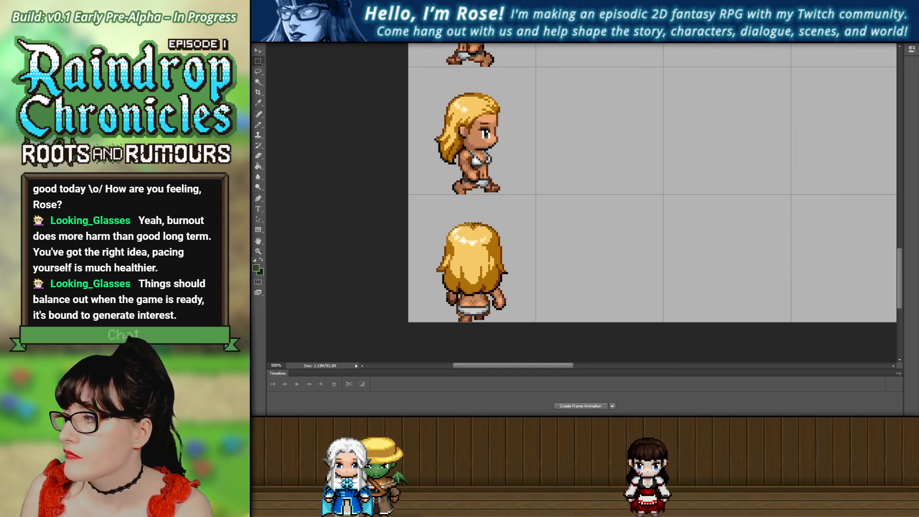
key(ctrl+comma)
key(ctrl+comma)
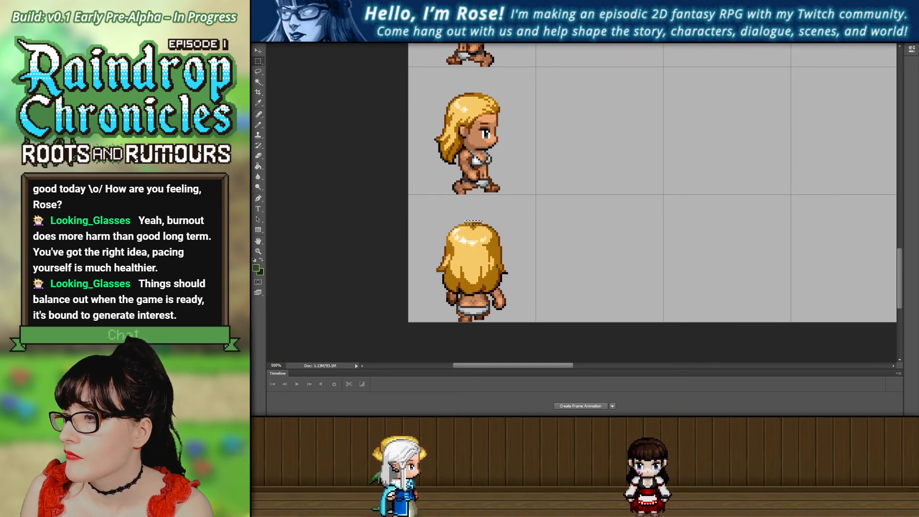
key(ctrl+comma)
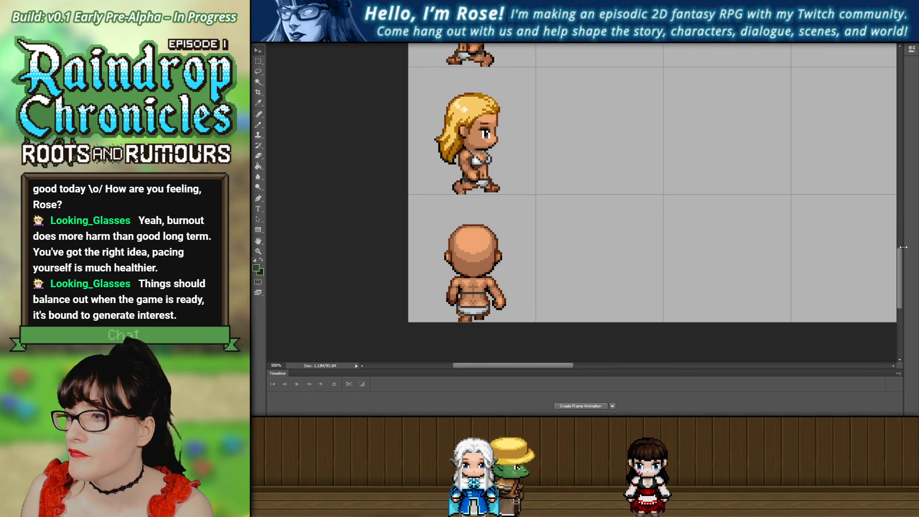
key(ctrl+comma)
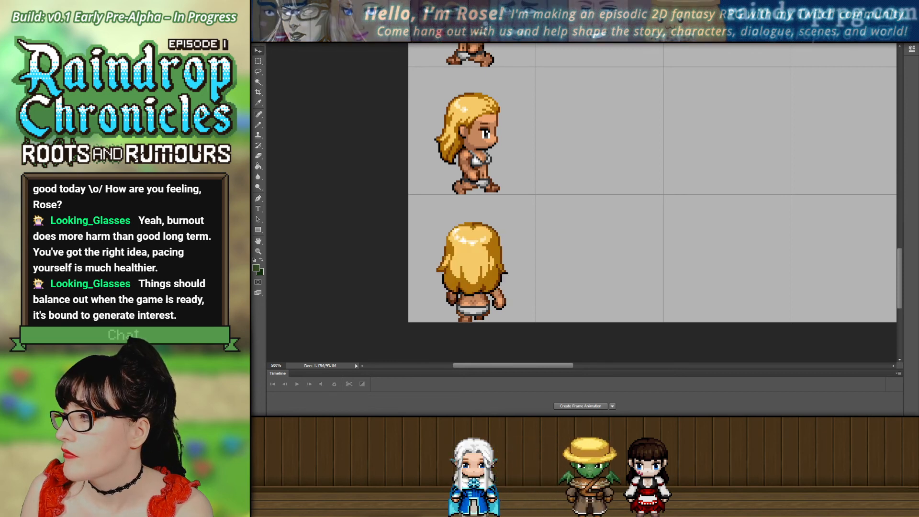
key(ctrl+comma)
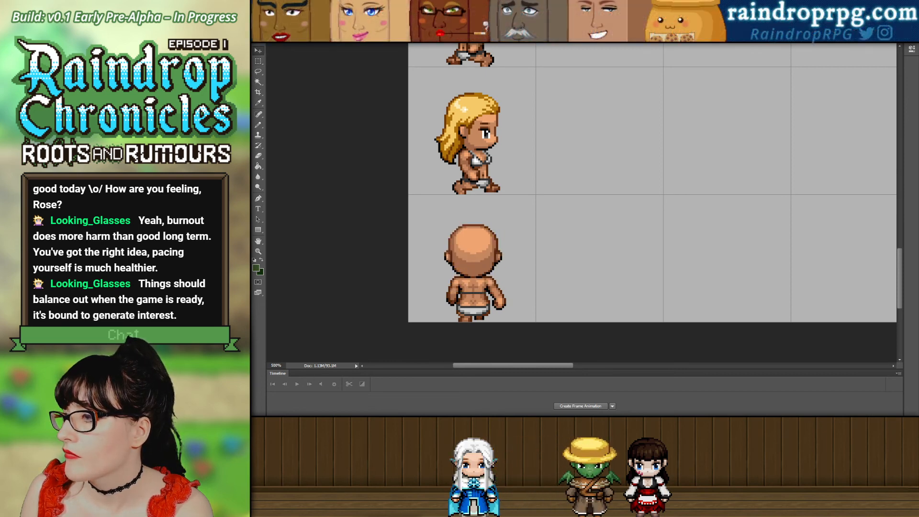
key(ctrl+comma)
key(ctrl+comma)
key(ctrl+comma)
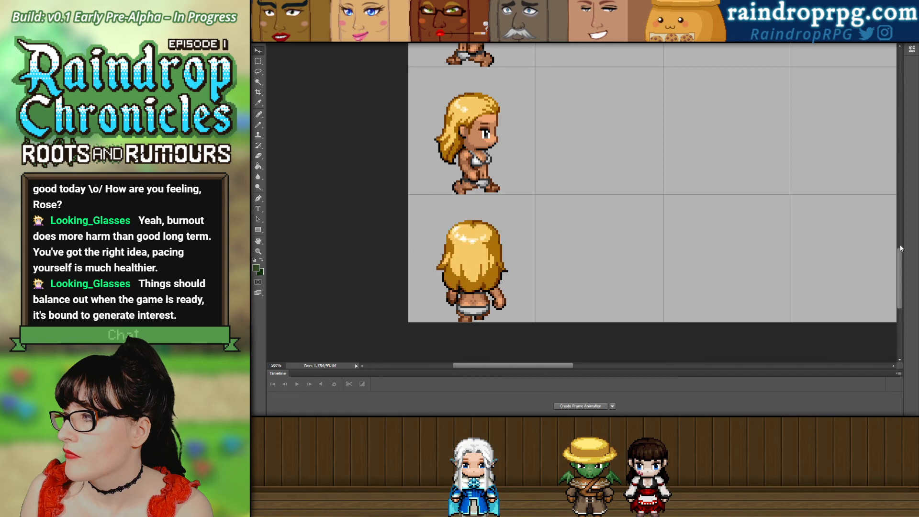
Examine the long hair on the four crouching sprites at lower magnification and compare it with the walking frames.
mouse_move(900, 248)
mouse_down()
mouse_move(899, 193)
mouse_move(901, 264)
mouse_up()
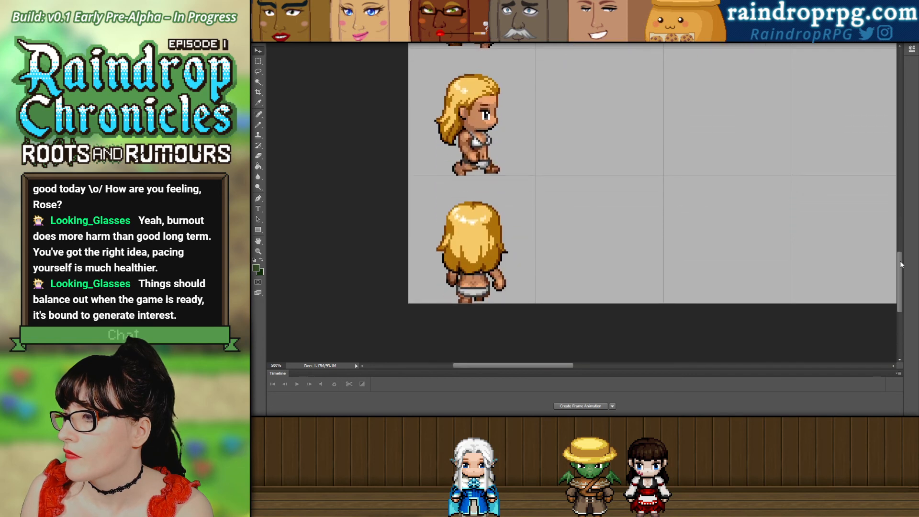
click(258, 251)
alt+click(646, 181)
alt+click(645, 181)
alt+click(646, 181)
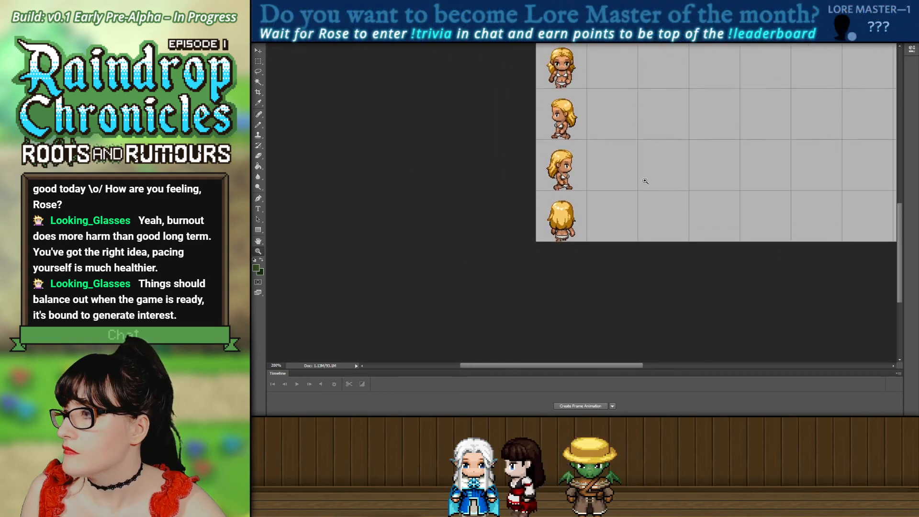
scroll(646, 181, up, 3)
drag(614, 365, 650, 360)
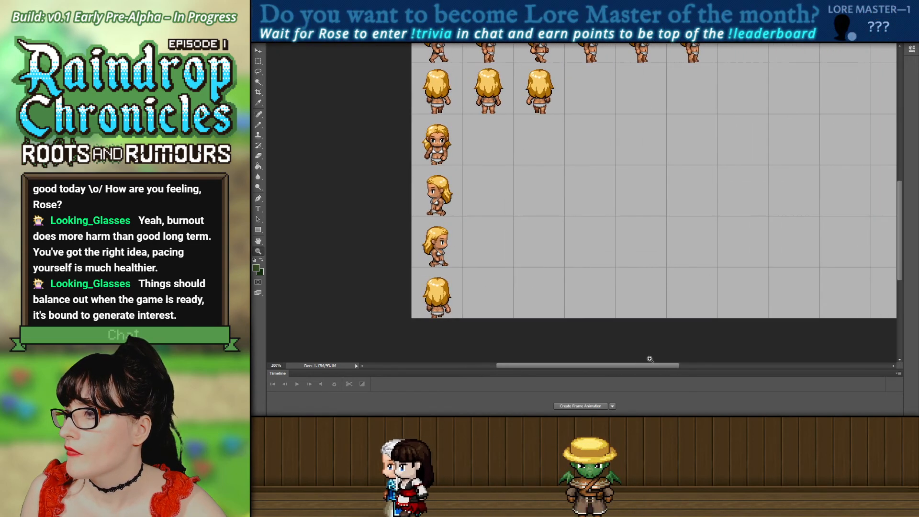
scroll(585, 161, up, 4)
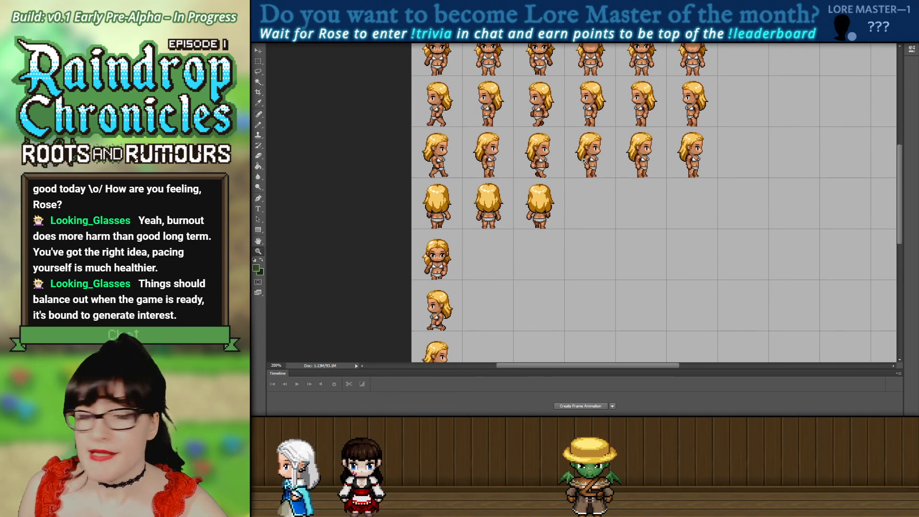
scroll(470, 224, down, 2)
scroll(470, 225, down, 1)
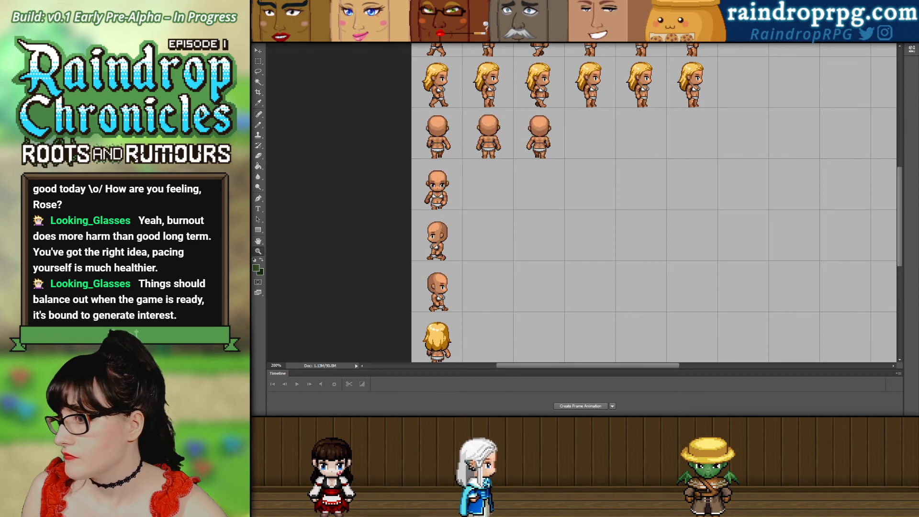
Hide and show the separate hair layers to check which walking frames and crouching sprites each one covers.
key(ctrl+z)
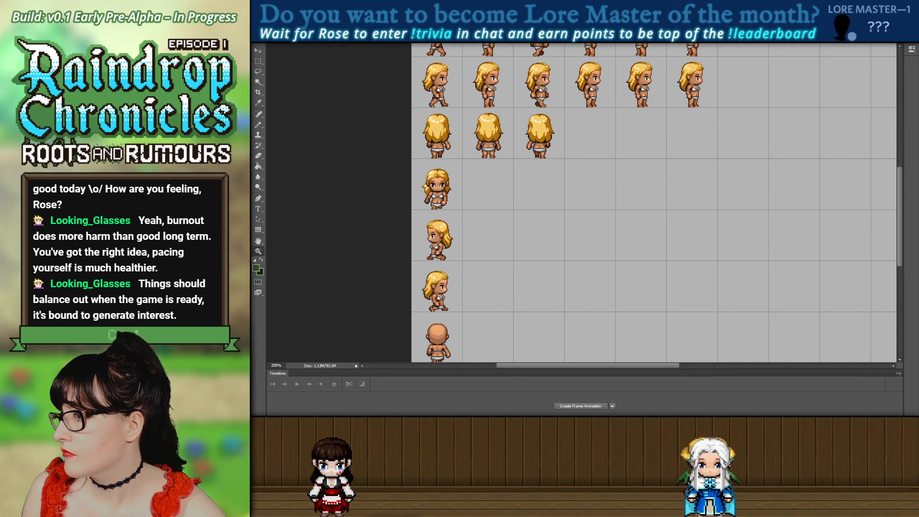
key(ctrl+z)
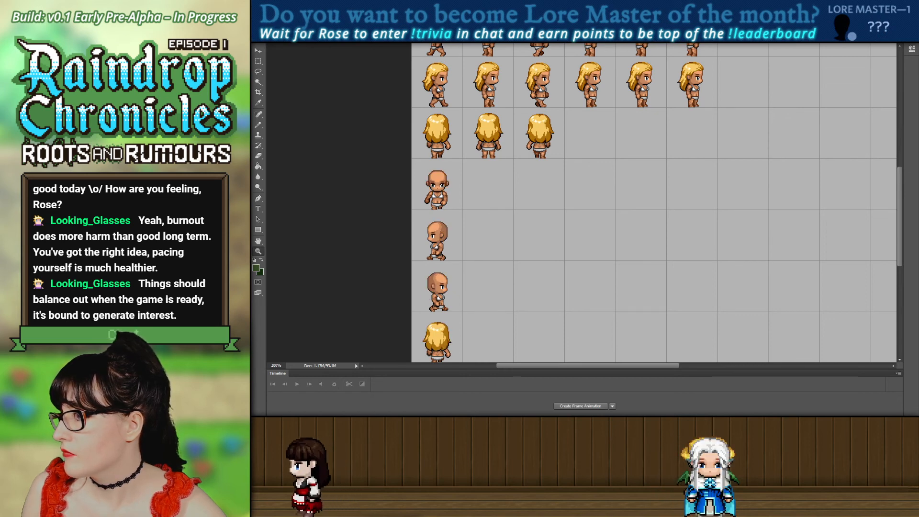
key(ctrl+z)
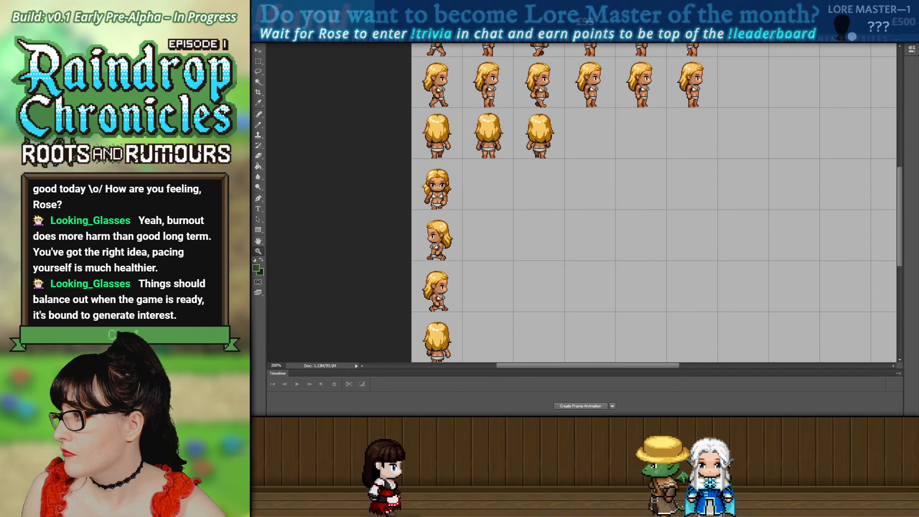
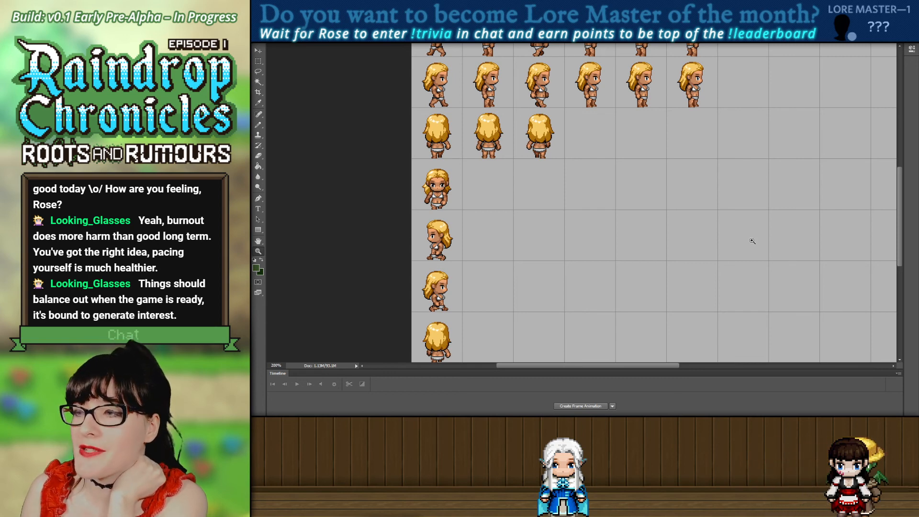
Inspect the crouching sprites' hair up close, from the front-facing pose to the back-facing one, and again beside the walking rows.
scroll(498, 235, up, 3)
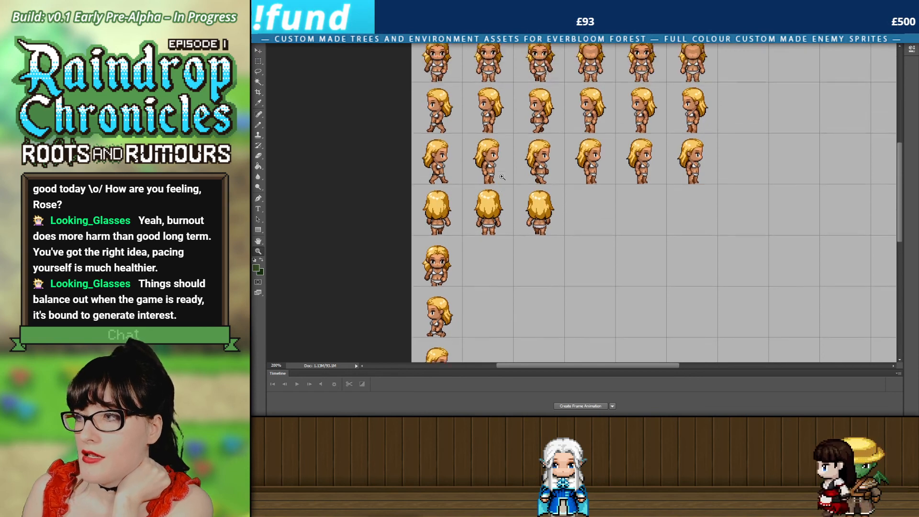
click(483, 213)
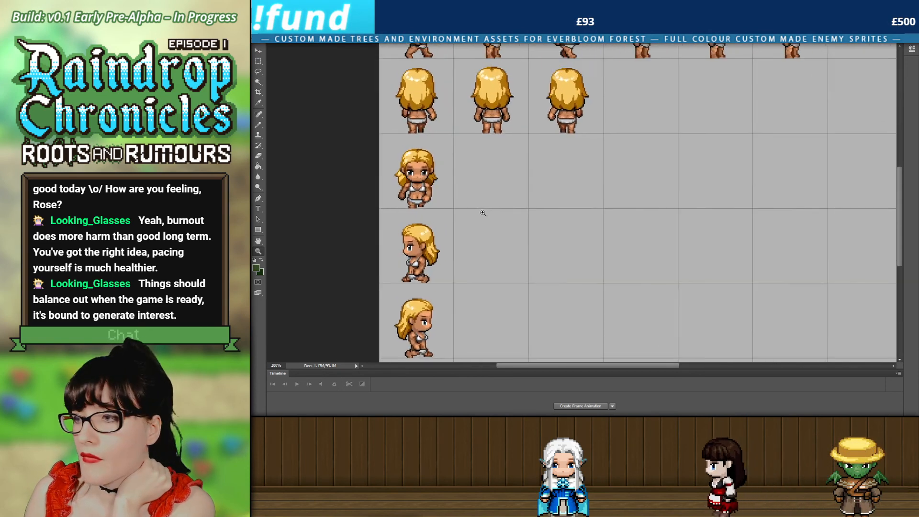
click(483, 213)
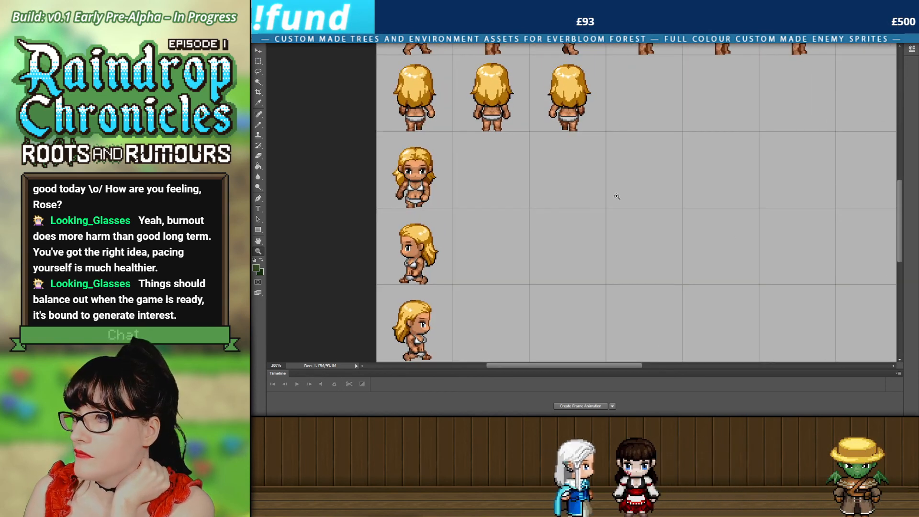
scroll(558, 213, down, 3)
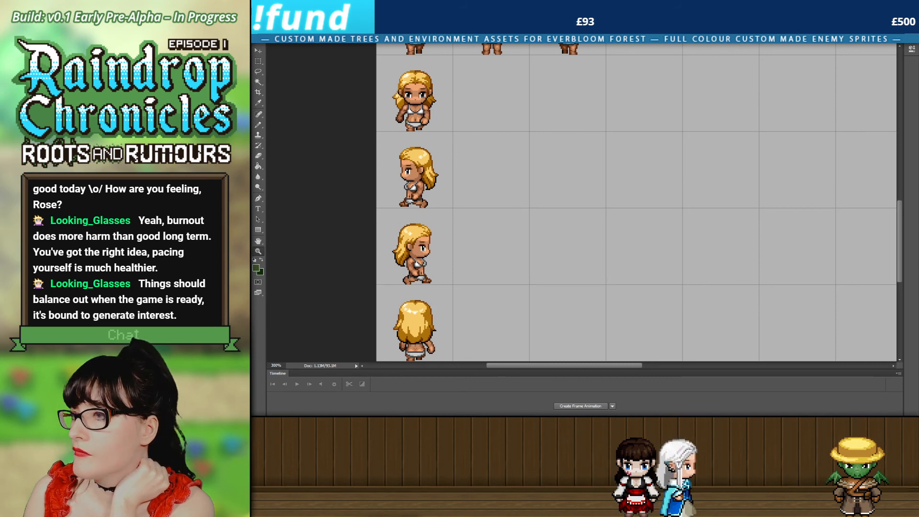
alt+click(320, 286)
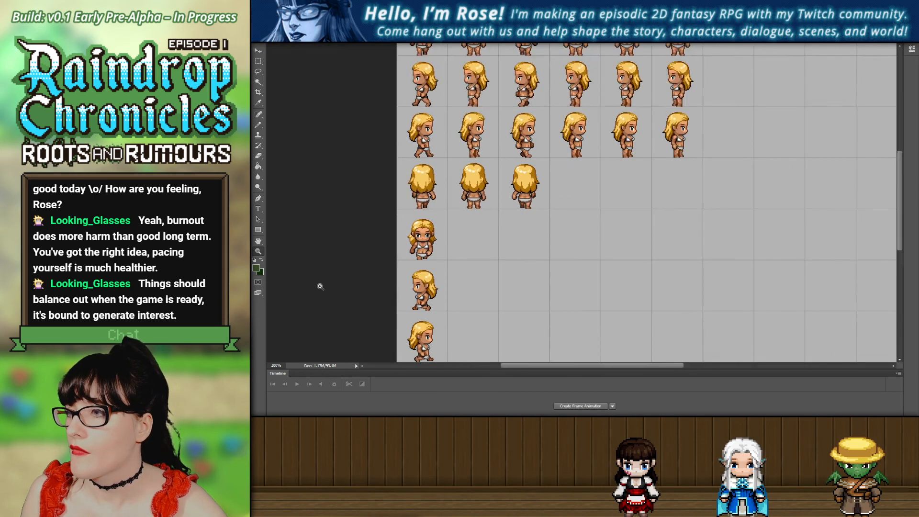
scroll(371, 268, down, 3)
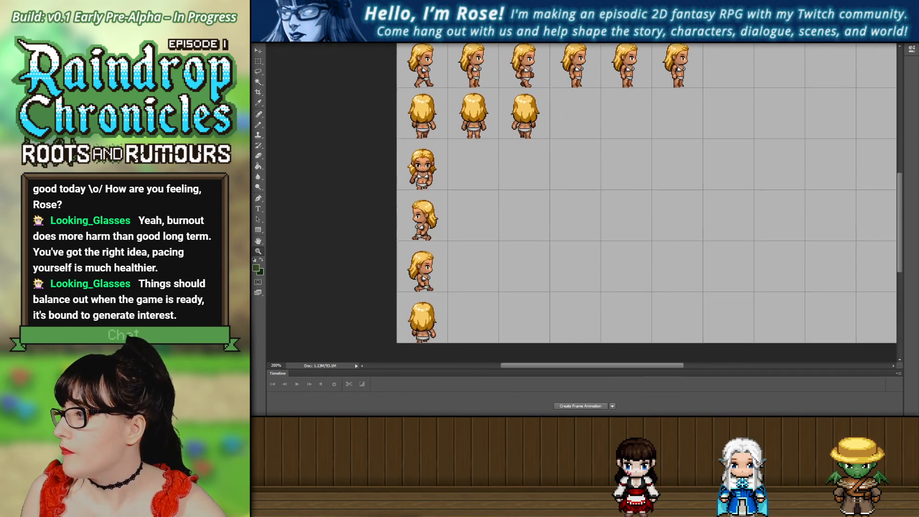
Compare the front-facing and side-facing crouching sprites with their hair hidden and shown, against the back-facing crouch and the walking frames.
key(ctrl+z)
key(ctrl+z)
key(ctrl+z)
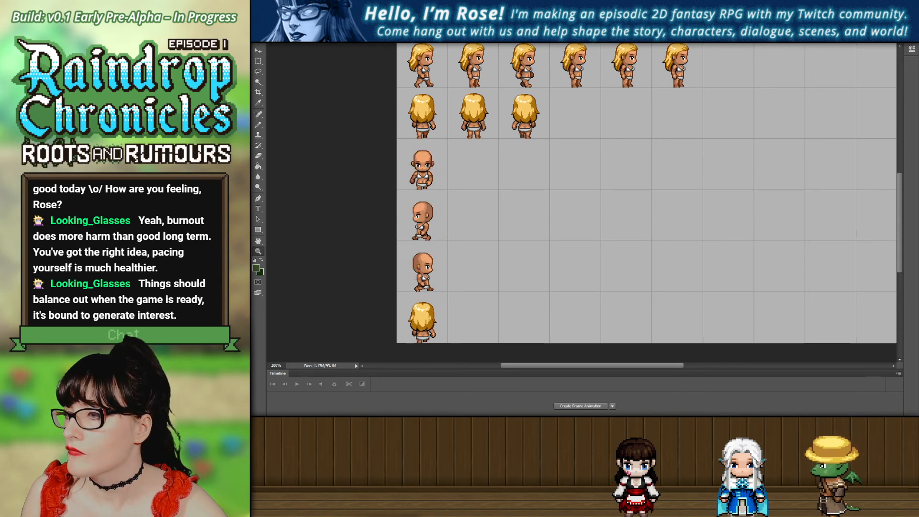
key(ctrl+z)
key(ctrl+z)
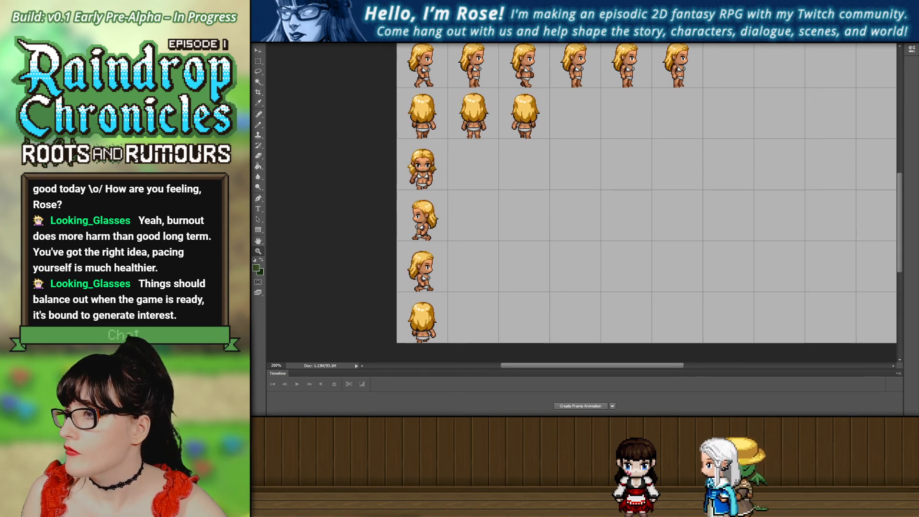
key(ctrl+z)
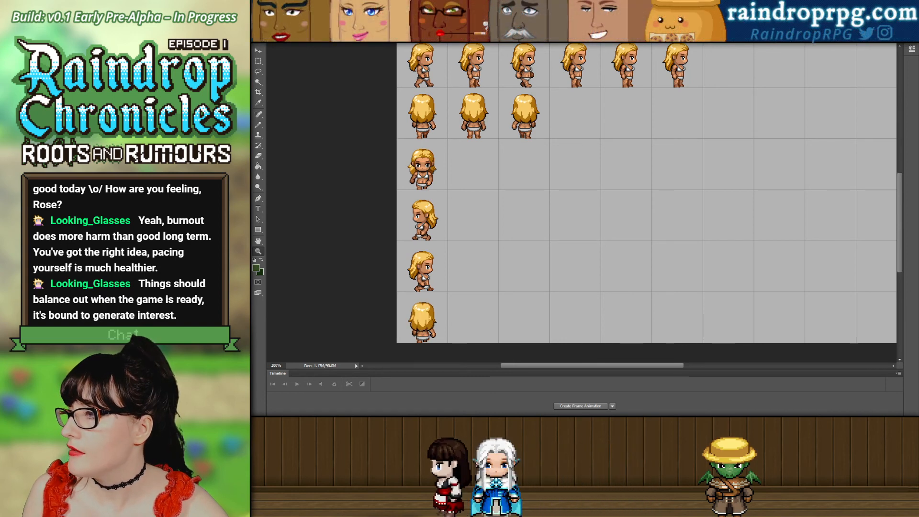
key(ctrl+z)
key(ctrl+z)
key(ctrl+z)
key(ctrl+z)
scroll(687, 254, up, 1)
scroll(687, 254, up, 2)
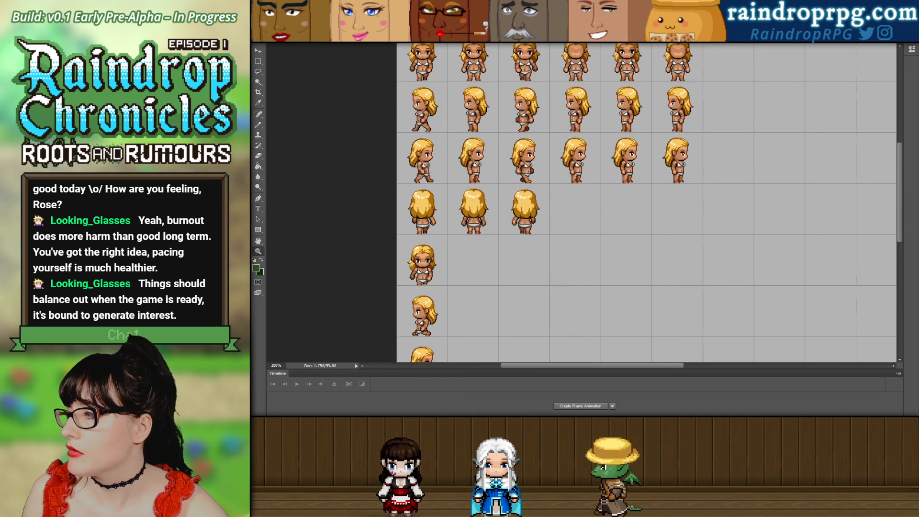
key(ctrl+z)
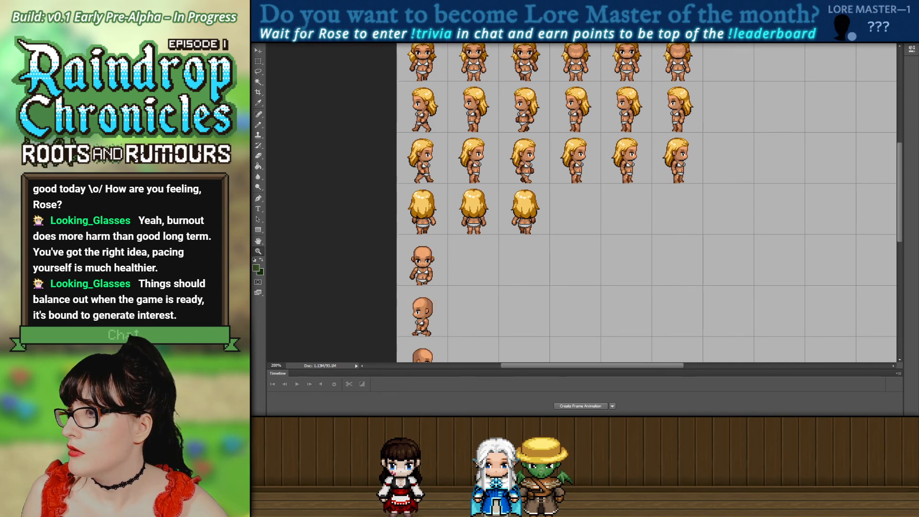
scroll(761, 310, down, 3)
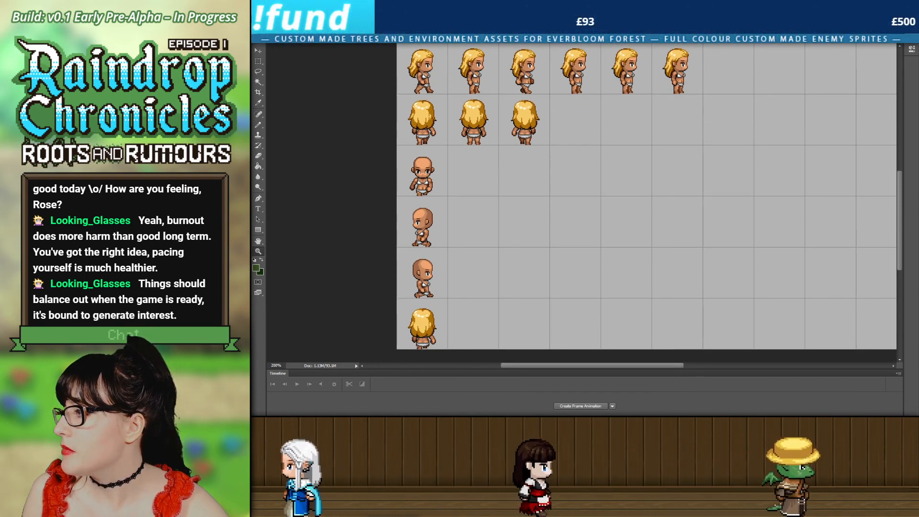
Merge the walking and crouching hair layers into a single hair layer and check it by hiding and showing it on the full sheet.
key(ctrl+z)
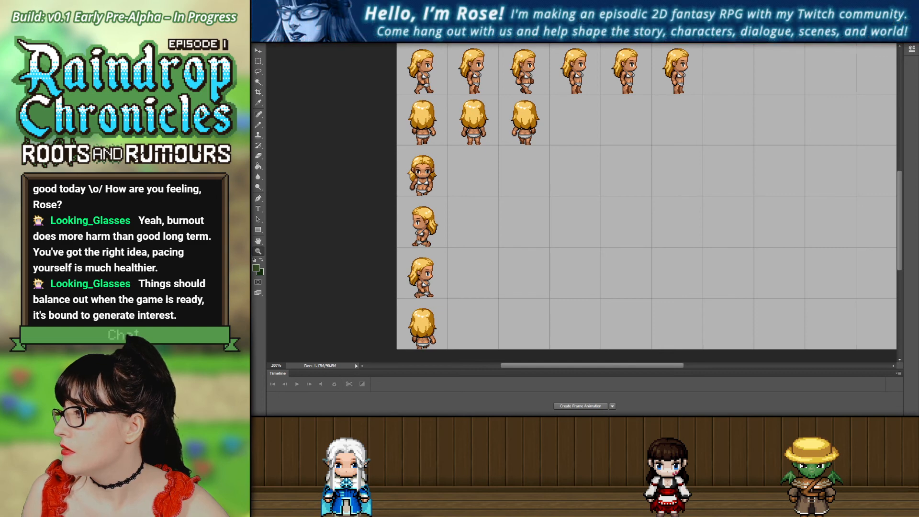
key(ctrl+alt+z)
scroll(579, 173, up, 3)
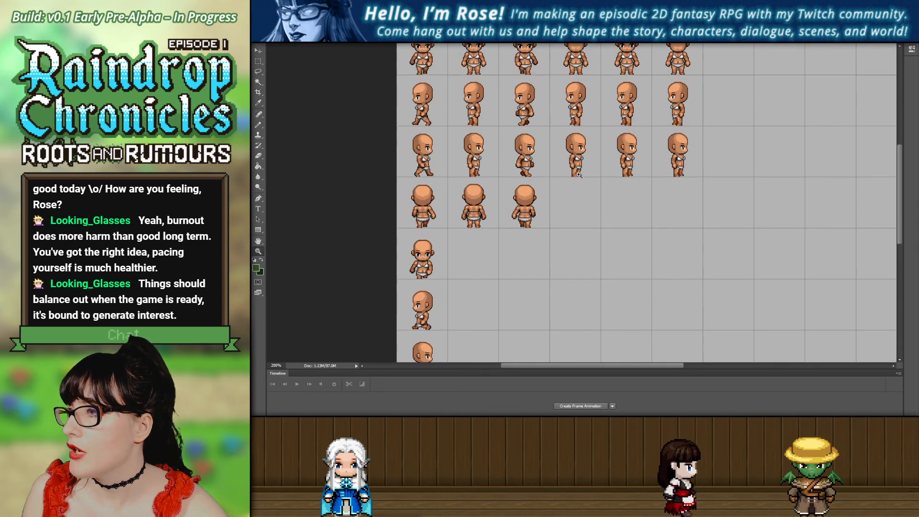
alt+click(580, 173)
key(ctrl+0)
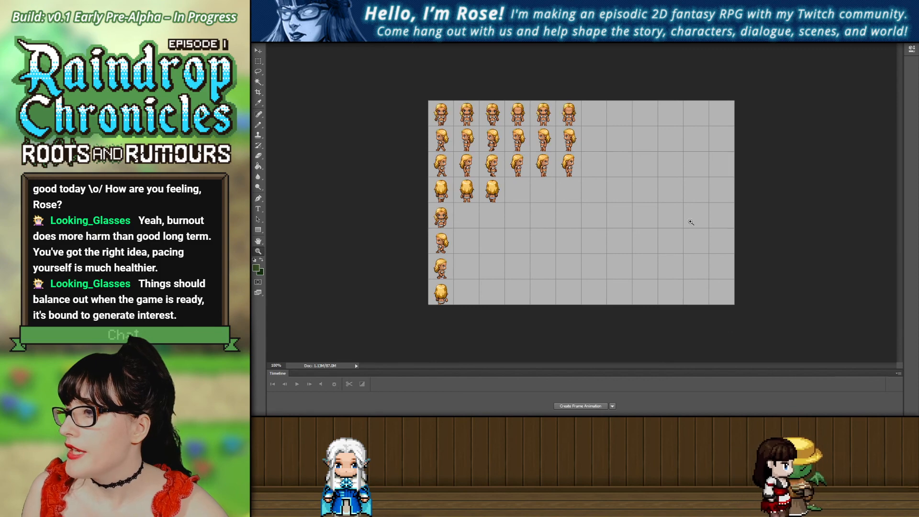
key(ctrl+shift+z)
Examine the merged hair across the walking rows and the upper crouching rows, with the hair both hidden and shown.
click(503, 210)
click(503, 209)
scroll(501, 207, up, 1)
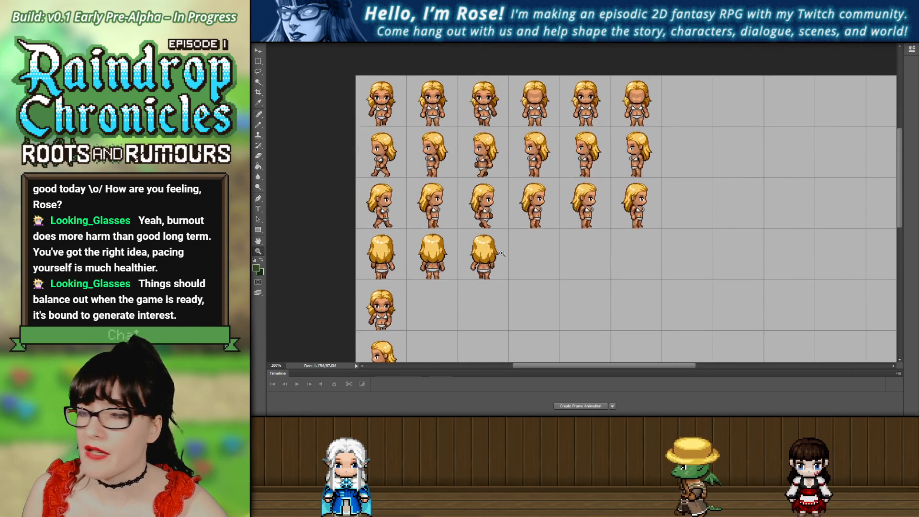
scroll(827, 177, down, 3)
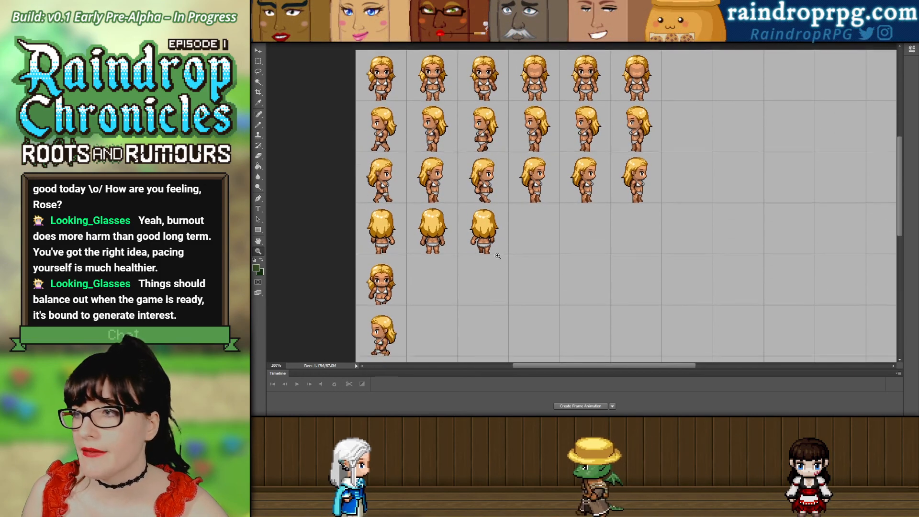
key(ctrl+z)
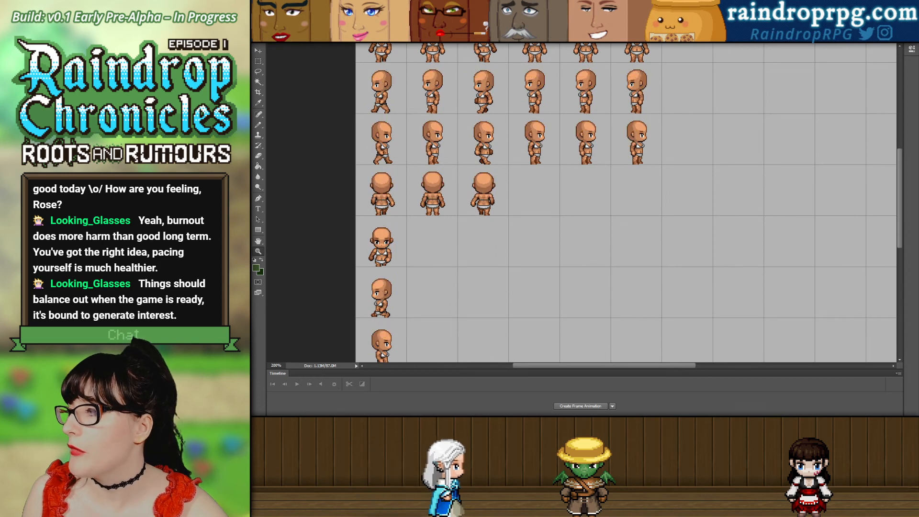
key(ctrl+shift+z)
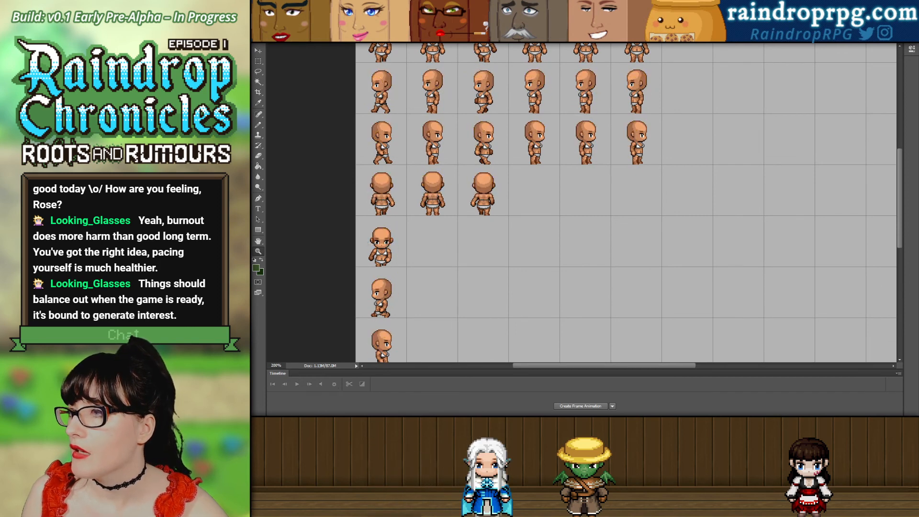
scroll(812, 235, up, 1)
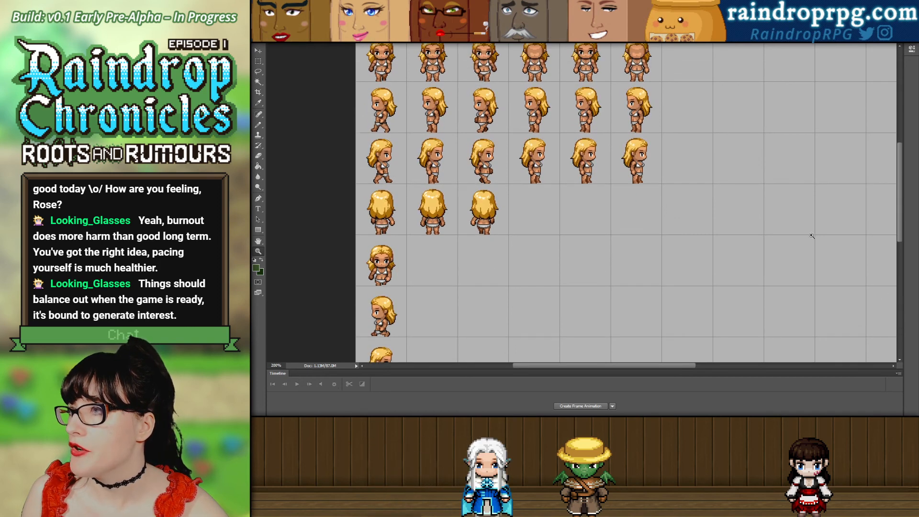
scroll(612, 167, up, 1)
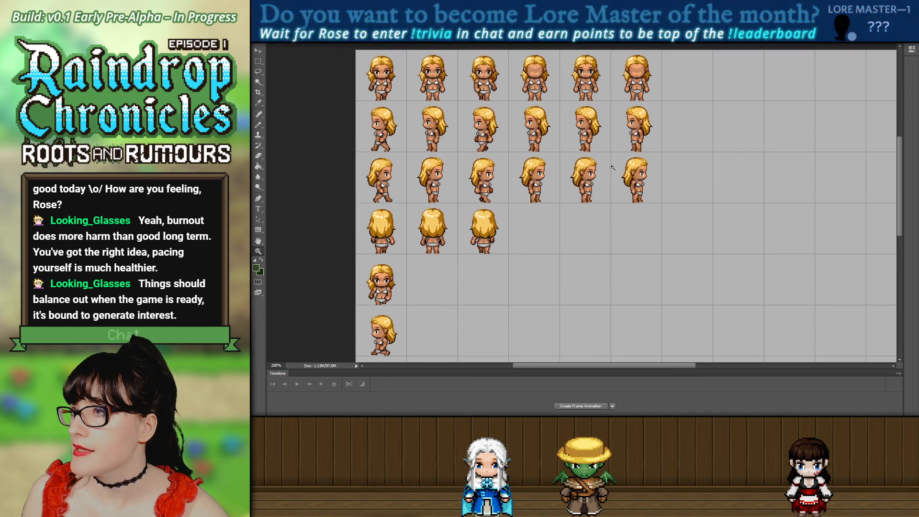
Compare the bald and long-haired versions of the crouching sprites against the side-facing and back-facing walking frames.
scroll(650, 213, down, 4)
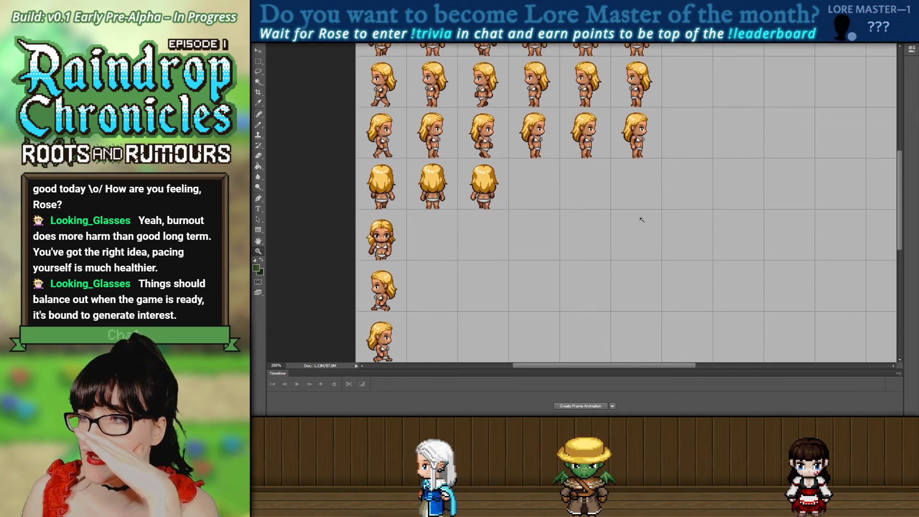
key(ctrl+z)
key(ctrl+z)
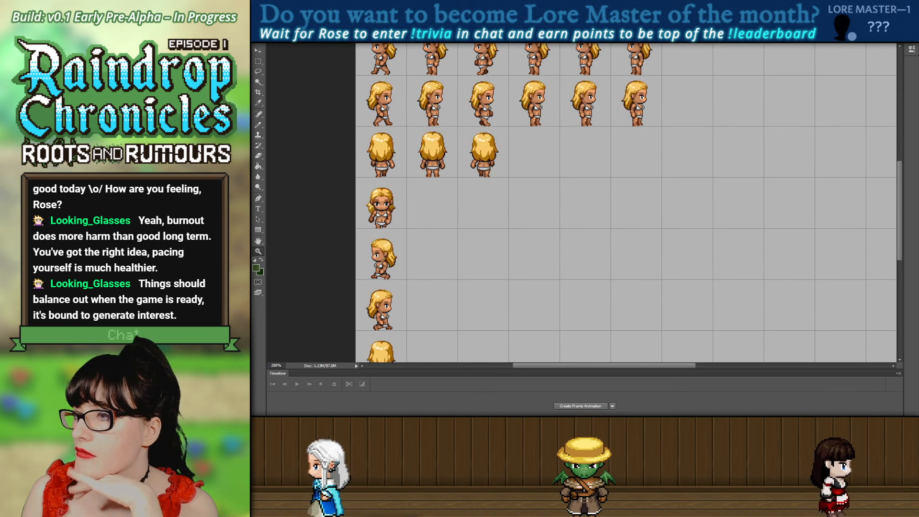
key(ctrl+z)
key(ctrl+z)
key(ctrl+z)
key(ctrl+z)
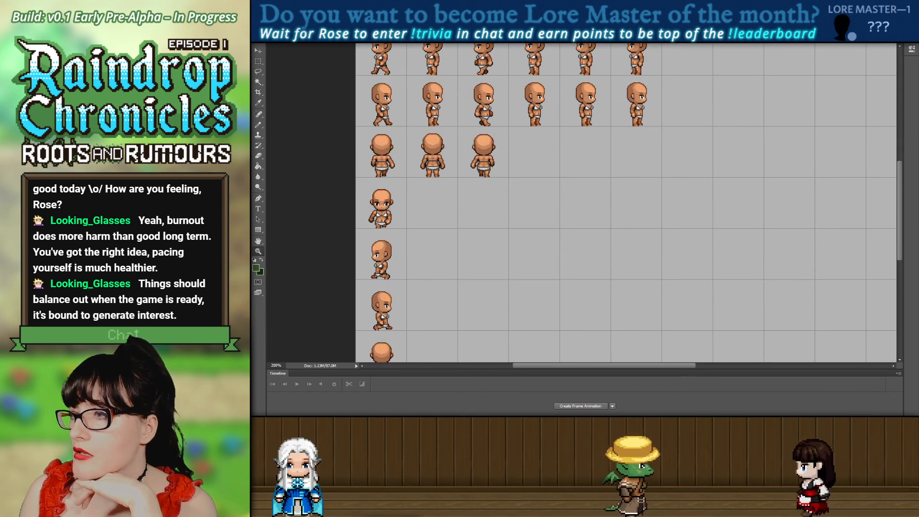
key(ctrl+z)
key(ctrl+z)
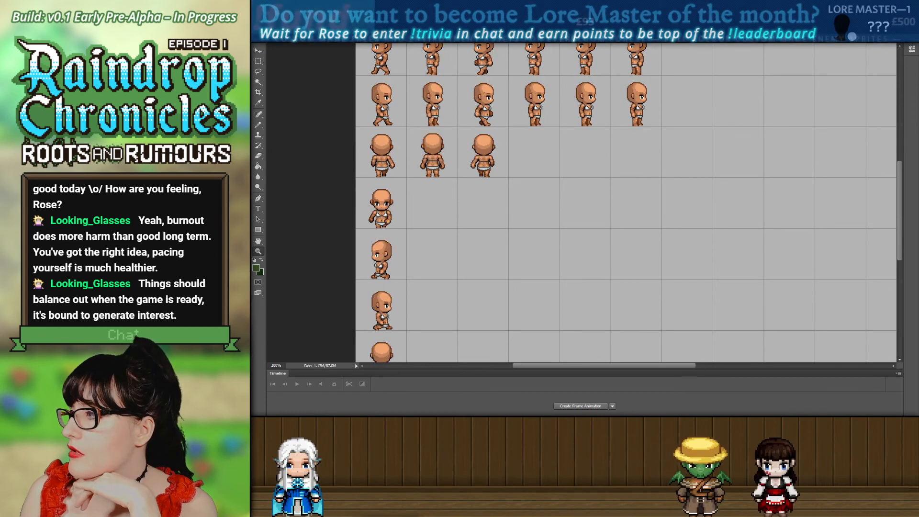
scroll(670, 211, up, 2)
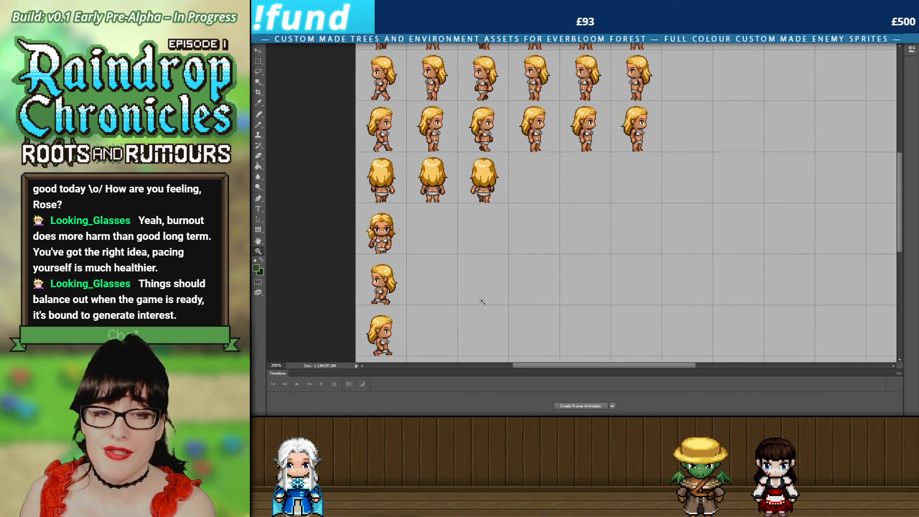
Show the brown long hair in place of the blonde hair and examine it across the walking and crouching rows.
drag(398, 228, 402, 212)
scroll(754, 242, up, 4)
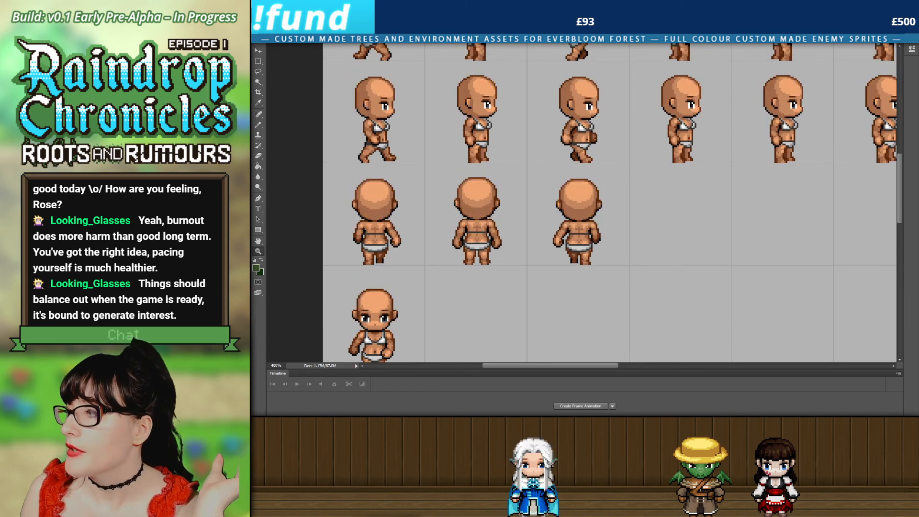
scroll(700, 224, up, 1)
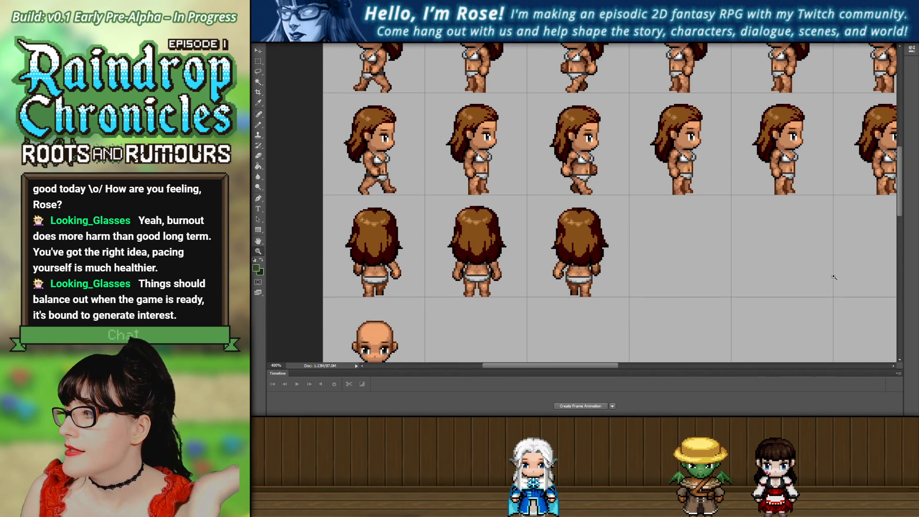
scroll(581, 184, down, 2)
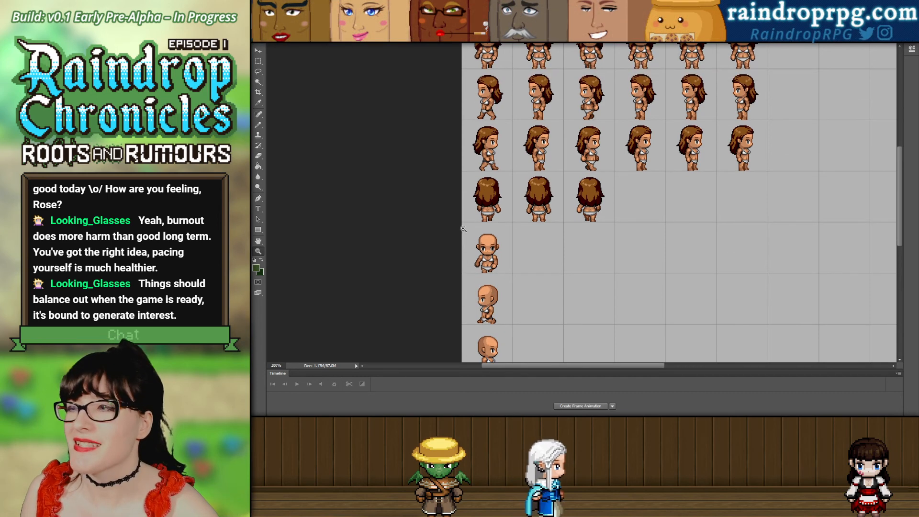
scroll(467, 233, up, 2)
scroll(383, 225, up, 2)
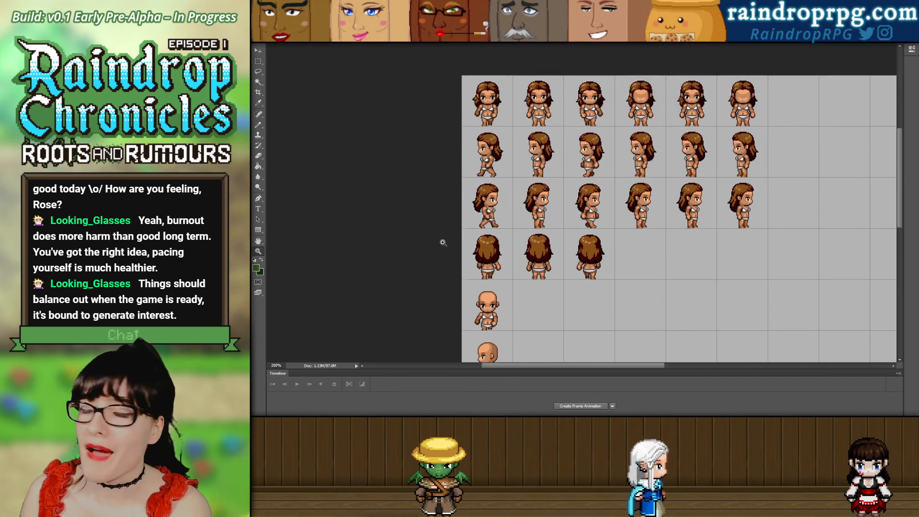
drag(599, 367, 607, 367)
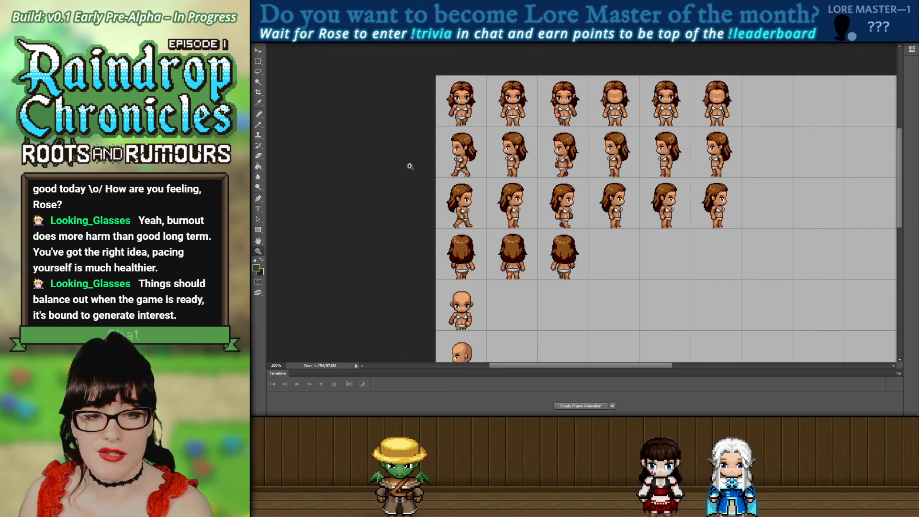
Alternate between the brown and blonde long hair to compare their coverage of the side-facing, back-facing and crouching sprites.
scroll(410, 166, down, 3)
key(ctrl+z)
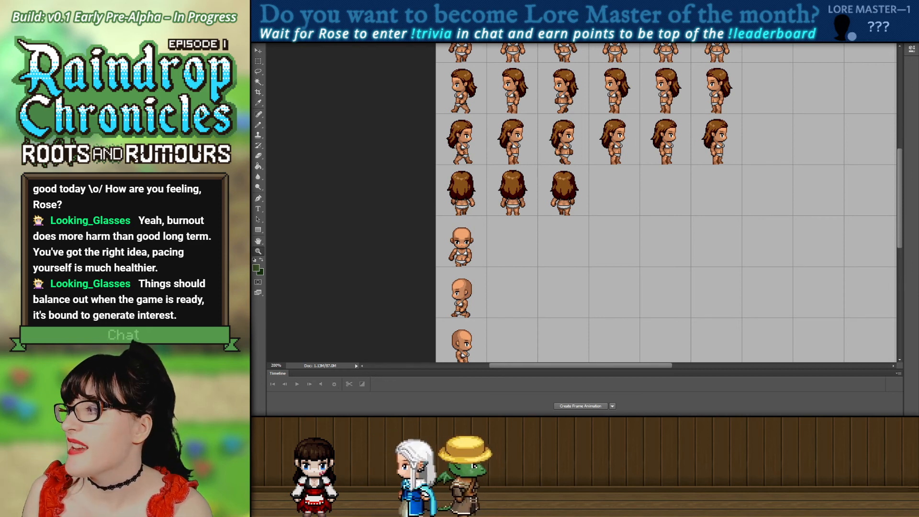
scroll(716, 306, down, 5)
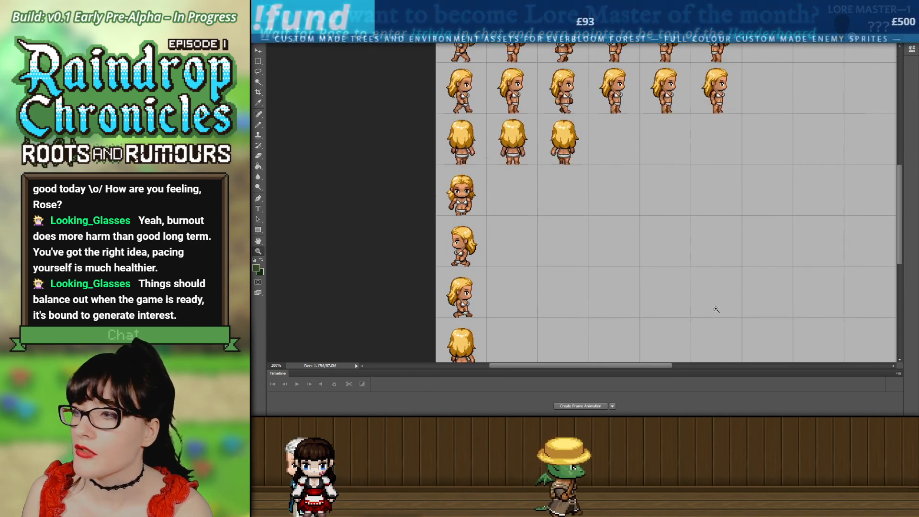
scroll(716, 307, down, 3)
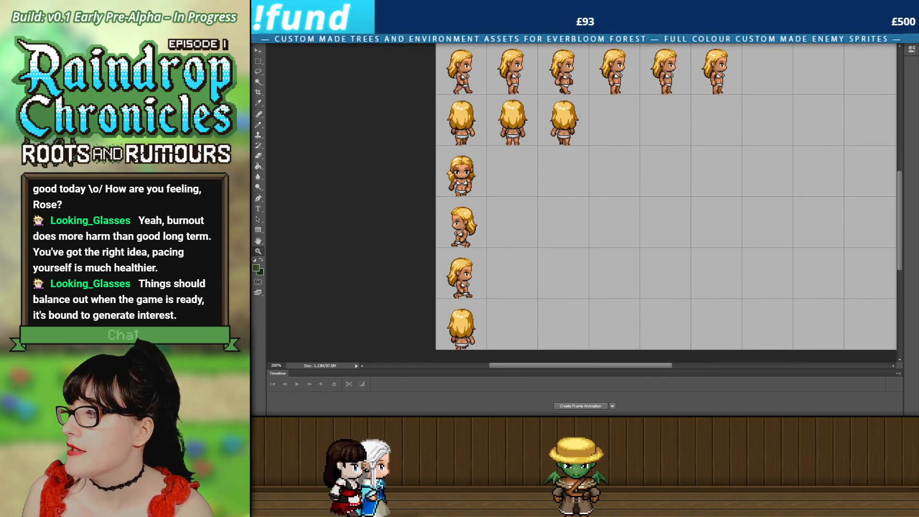
scroll(848, 282, up, 4)
scroll(848, 281, down, 3)
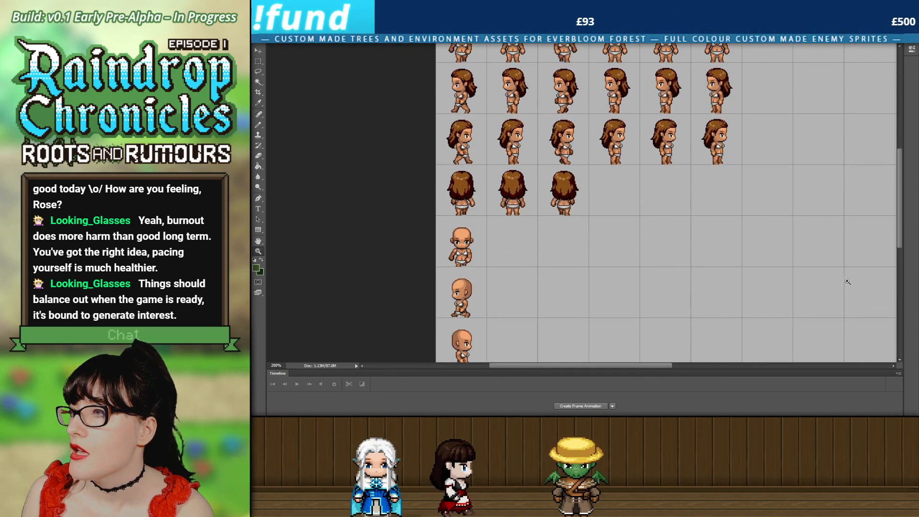
key(ctrl+z)
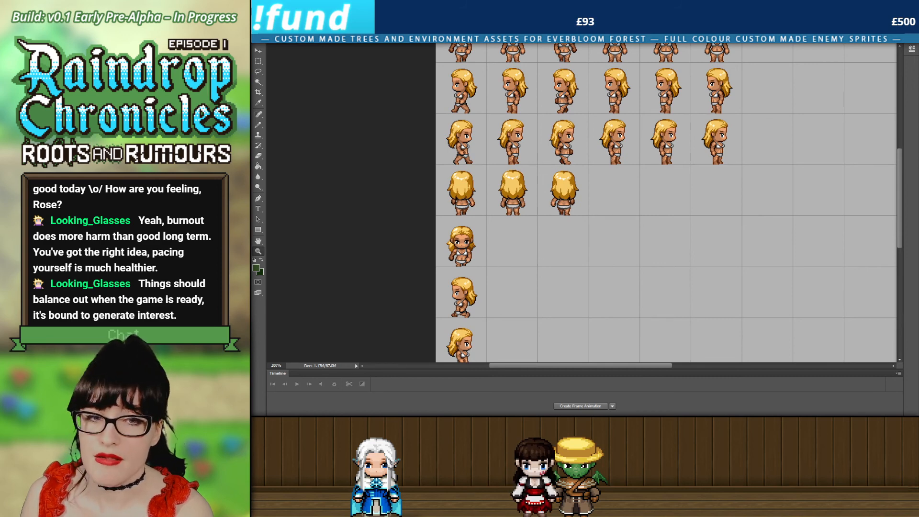
Remove the brown hair from view on the back-facing row and the other walking rows, leaving only the bald bodies.
key(ctrl+z)
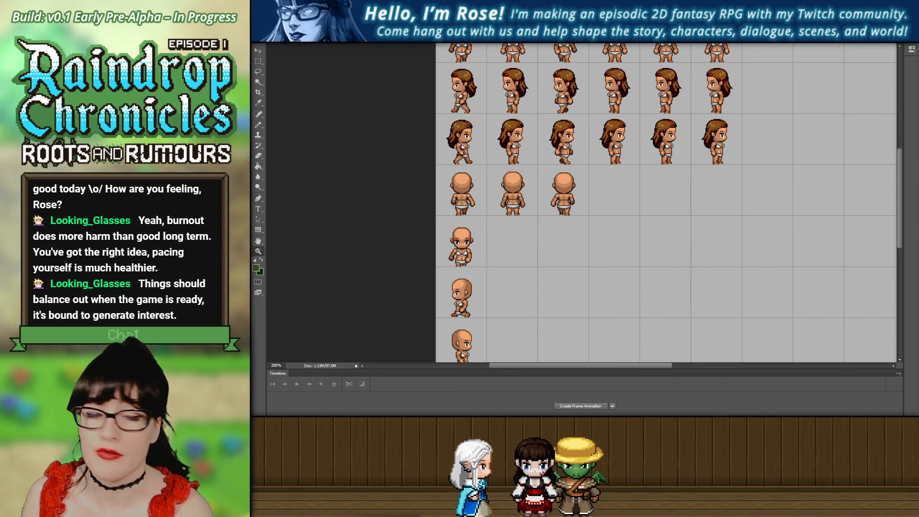
key(ctrl+z)
key(ctrl+z)
key(ctrl+z)
key(ctrl+z)
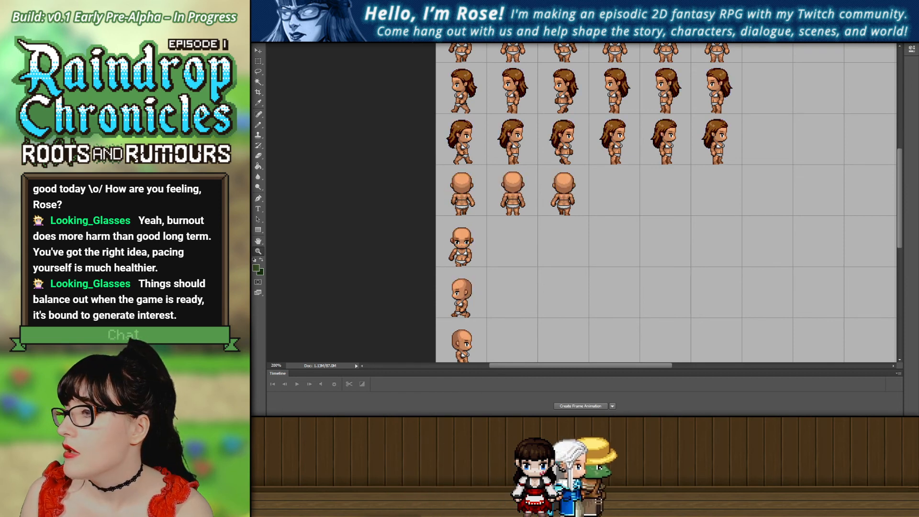
key(ctrl+alt+z)
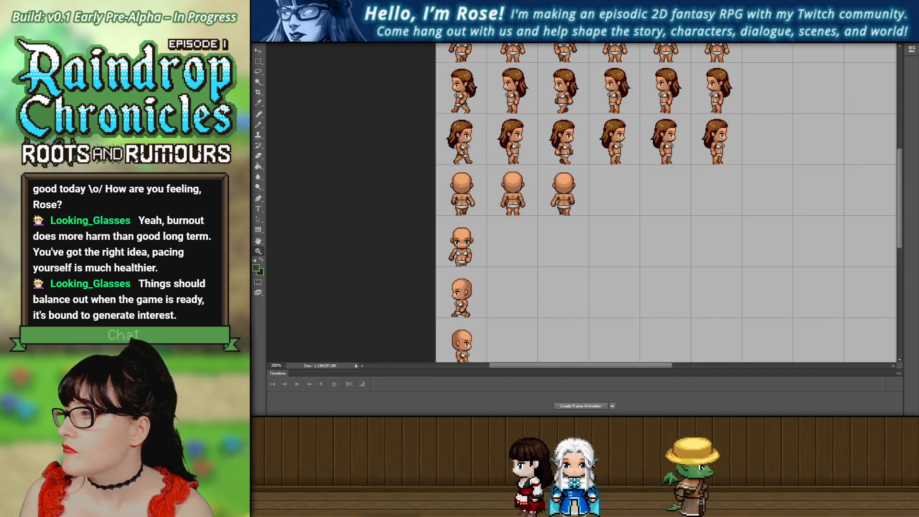
key(ctrl+alt+z)
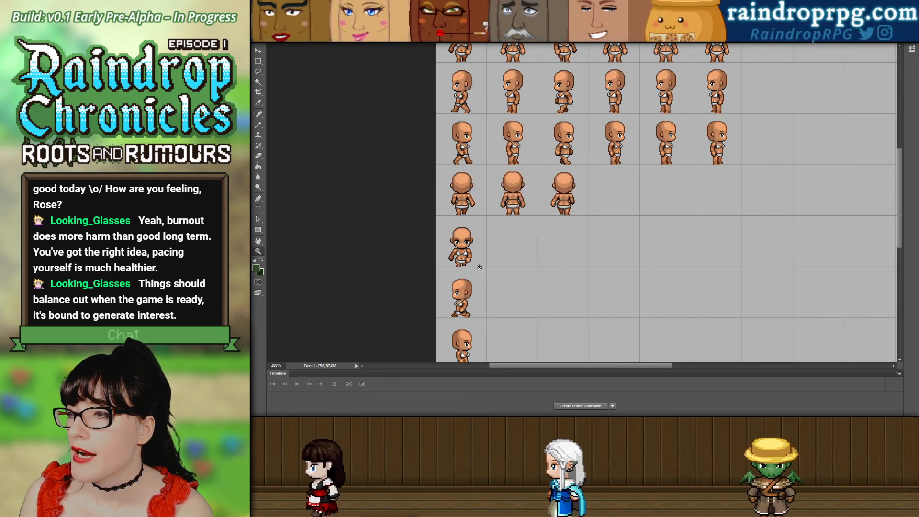
Examine the bald female body at 300% zoom across the walking rows and all four crouching directions.
click(479, 335)
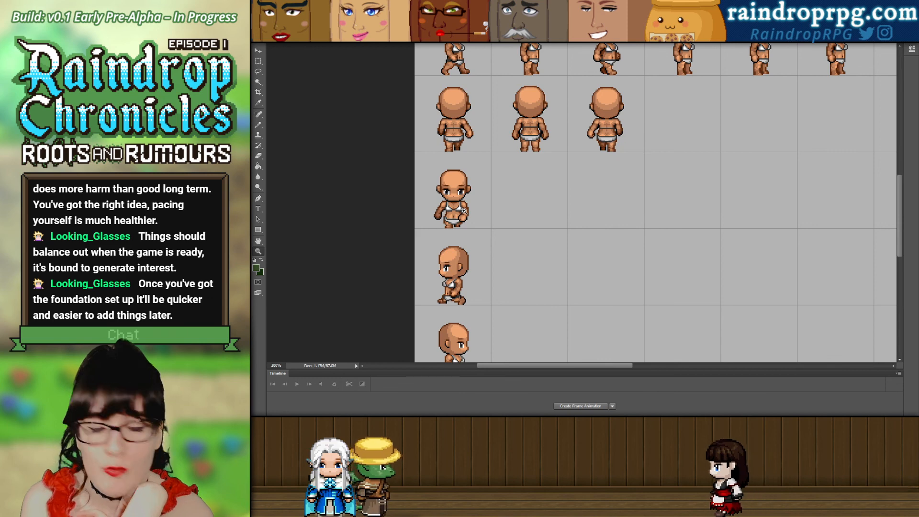
scroll(584, 202, up, 8)
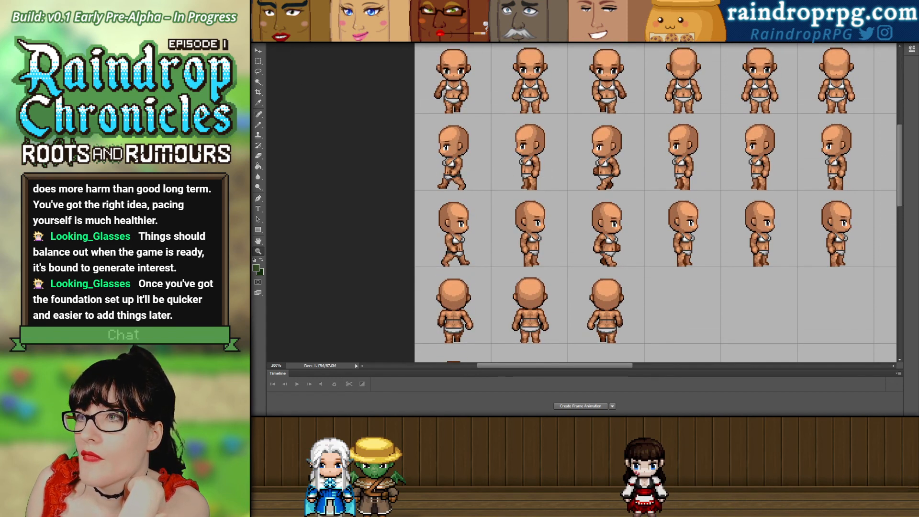
scroll(584, 201, down, 5)
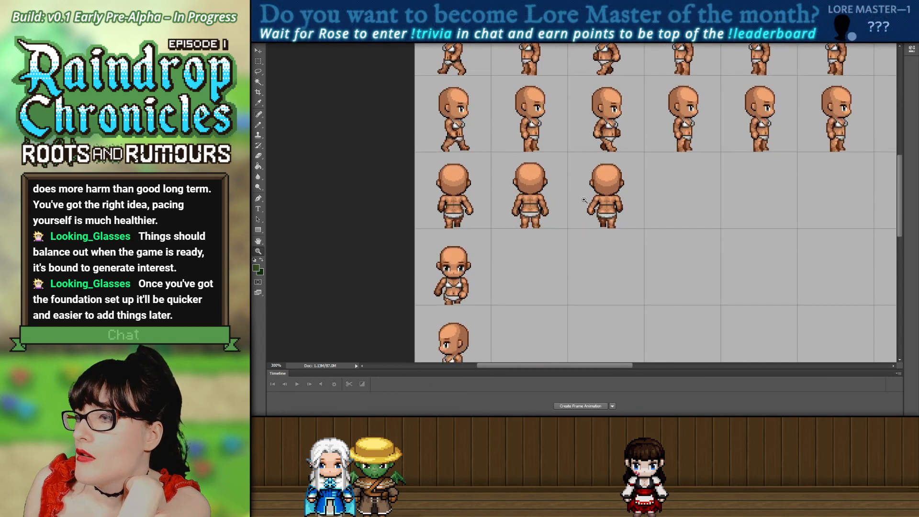
scroll(584, 200, down, 7)
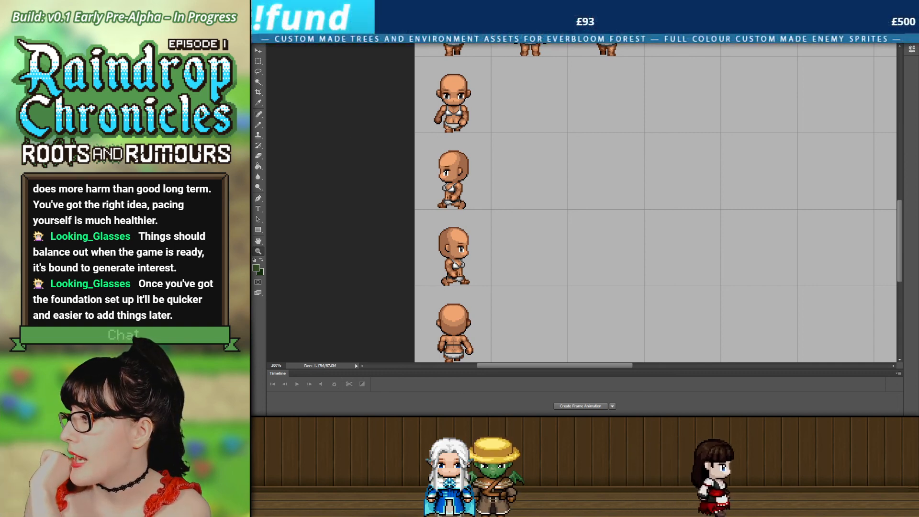
scroll(656, 204, up, 5)
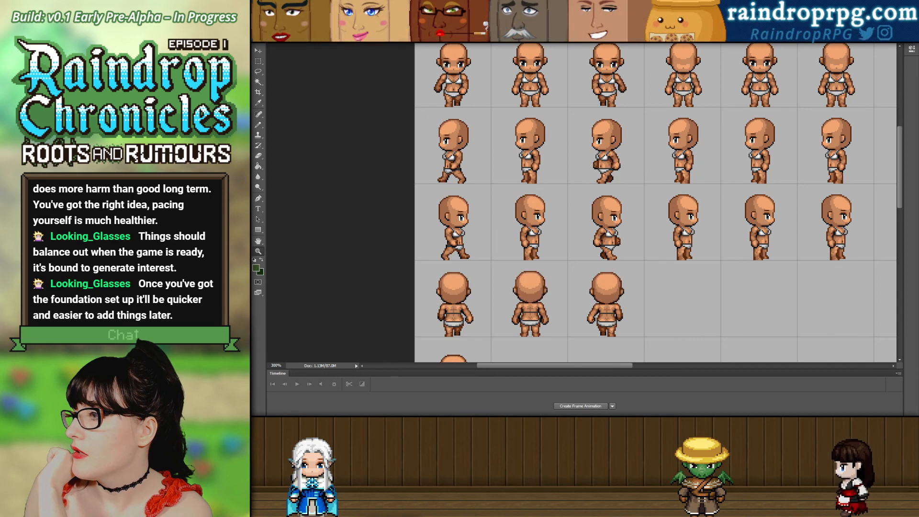
scroll(670, 171, up, 1)
scroll(670, 170, down, 2)
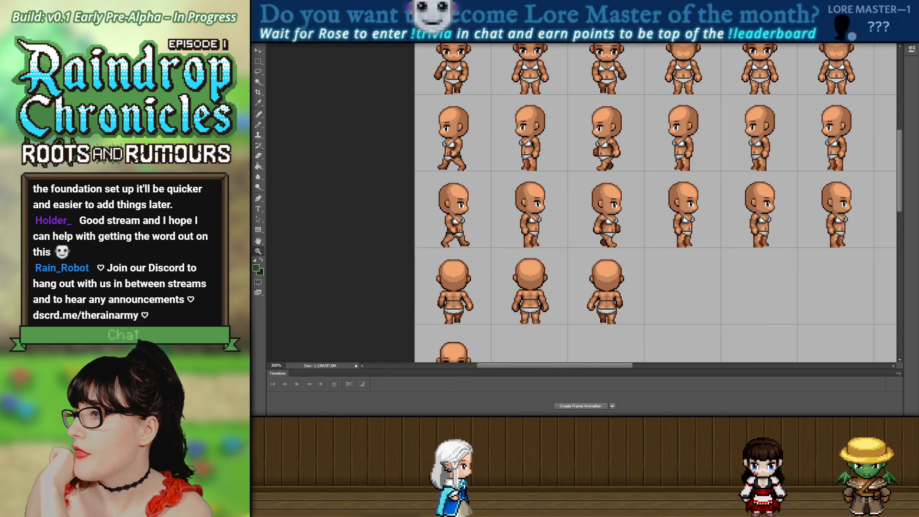
Show the blonde beard, examine it across the walking rows and the upper crouching rows, and hide it again.
scroll(550, 270, up, 2)
scroll(468, 284, down, 4)
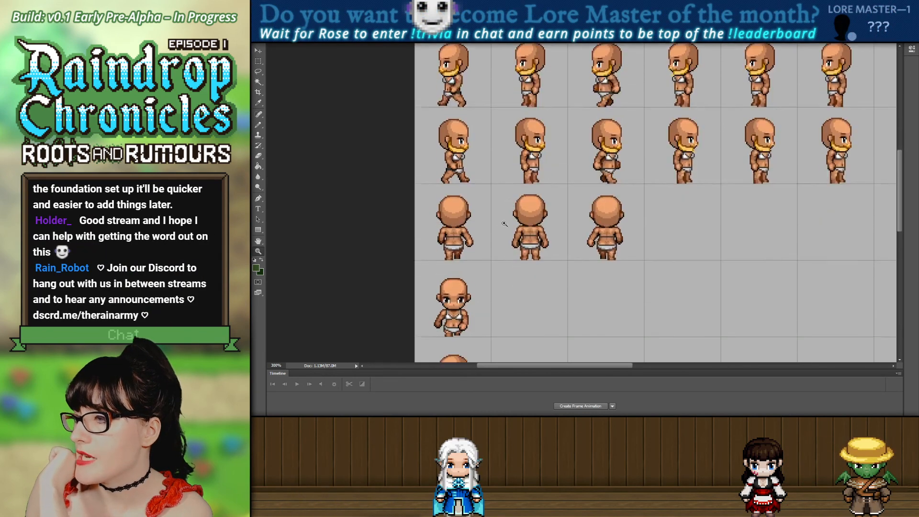
scroll(468, 285, up, 4)
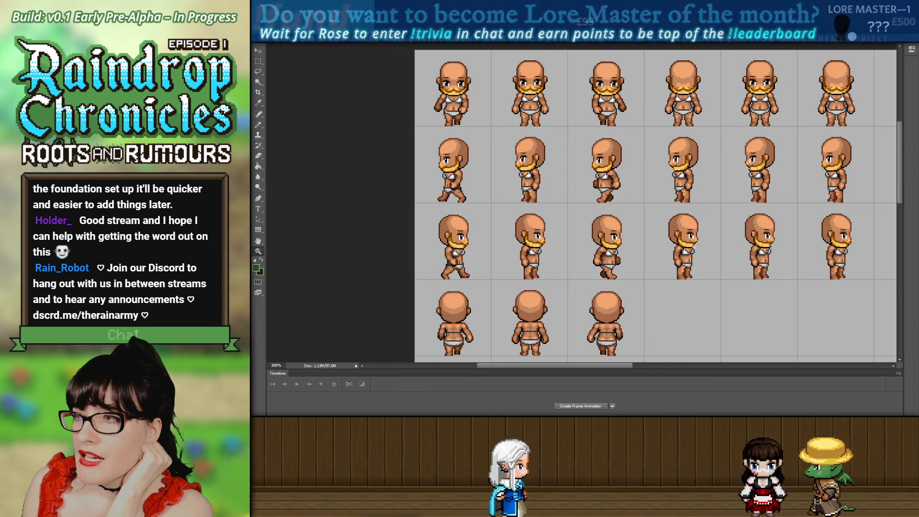
scroll(426, 295, down, 7)
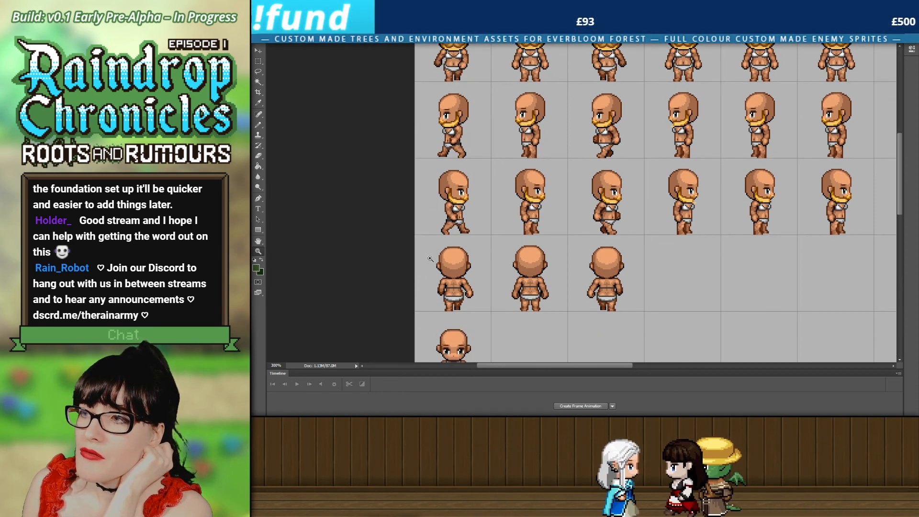
scroll(426, 295, down, 1)
scroll(470, 263, down, 1)
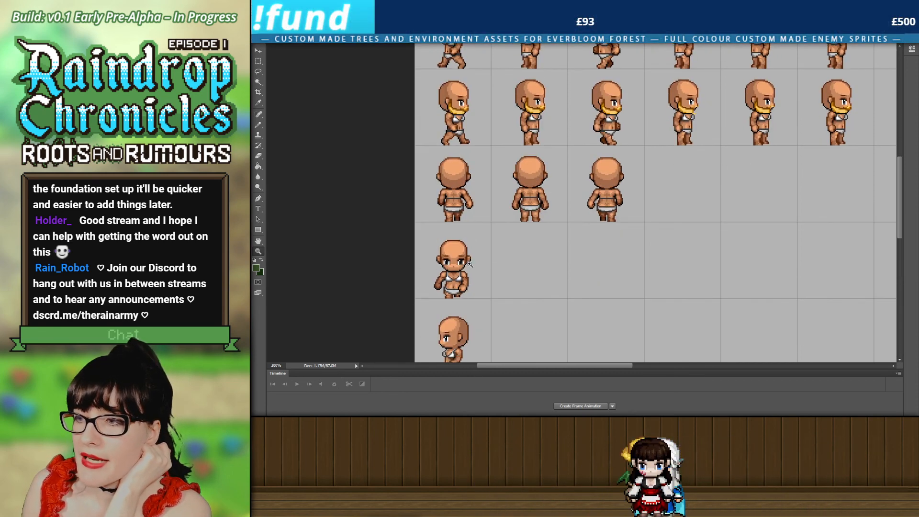
scroll(466, 244, up, 7)
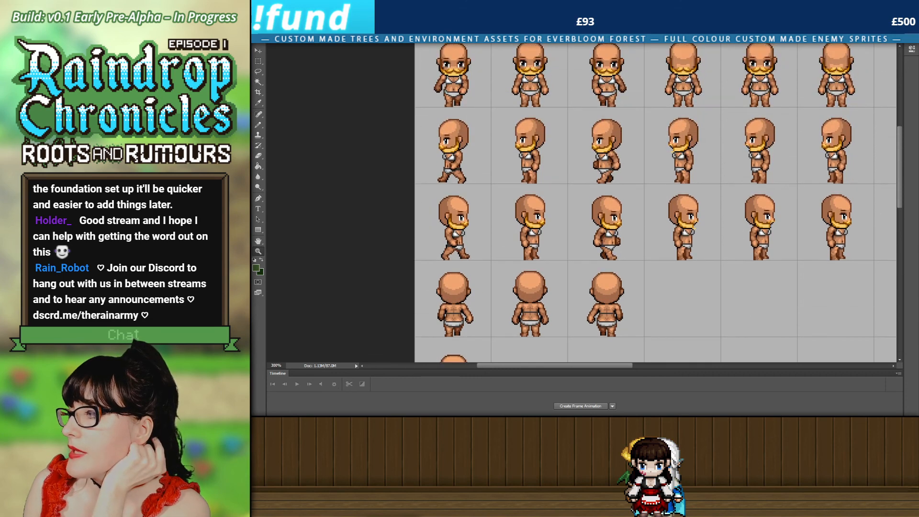
scroll(744, 232, up, 3)
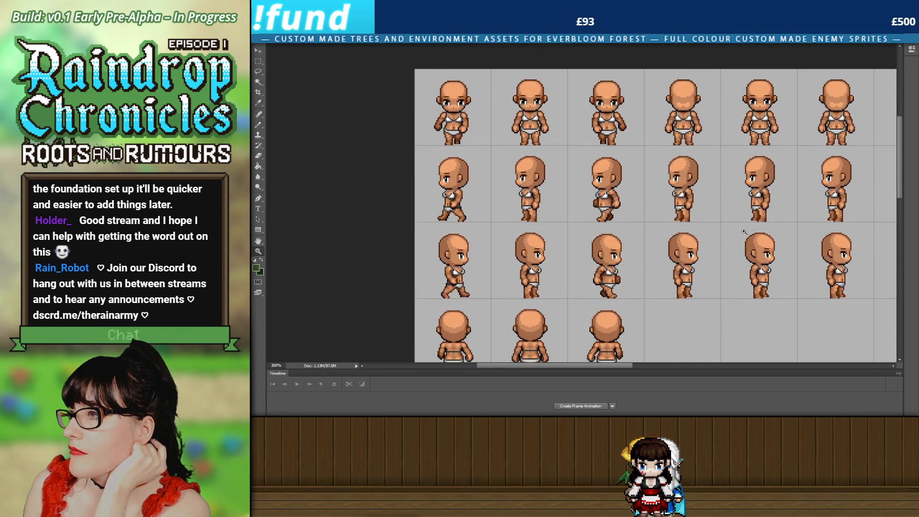